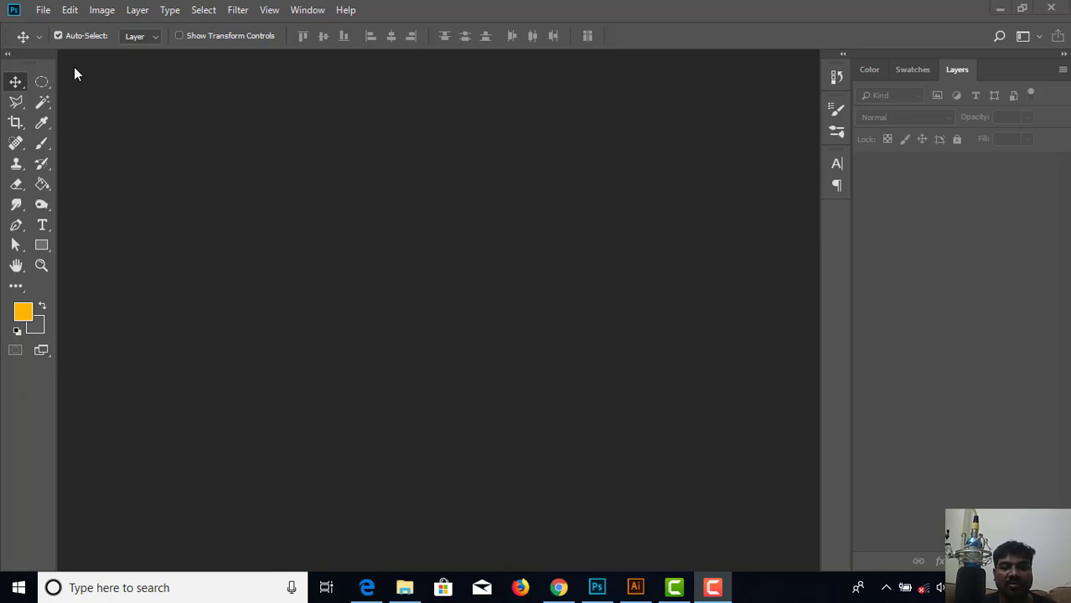
# Create a new white 17 × 11 in document at 300 ppi, RGB Color 8 bit.
pyautogui.click(44, 11)
pyautogui.click(59, 28)
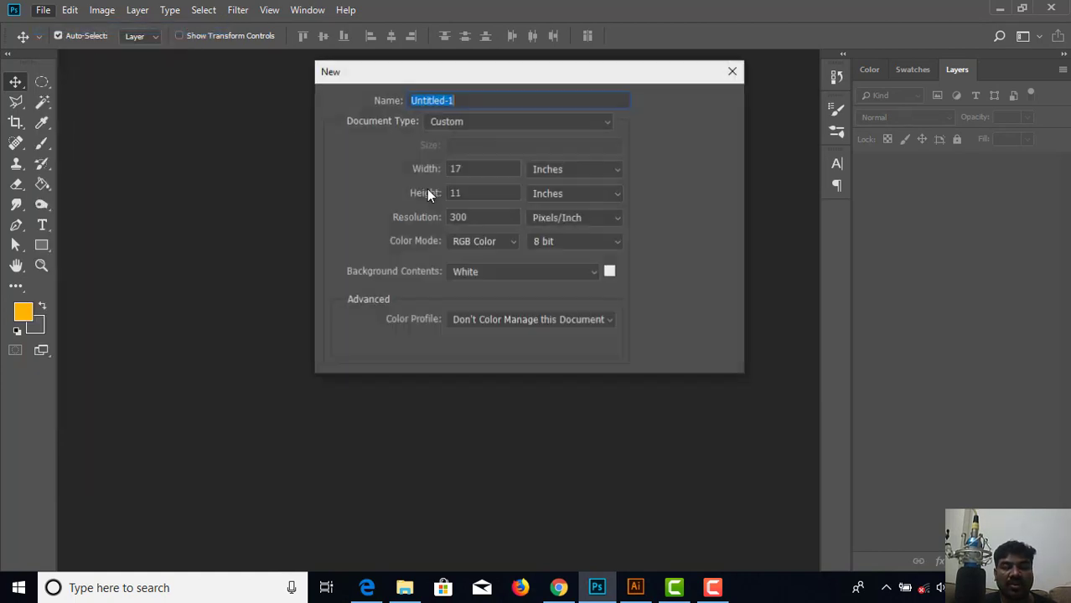
pyautogui.click(482, 169)
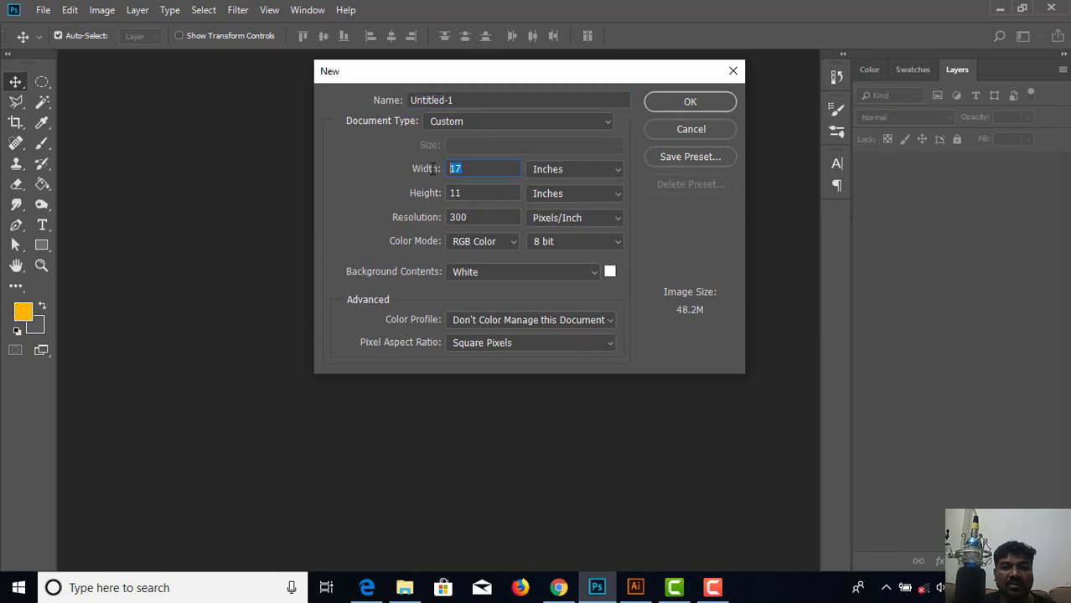
pyautogui.click(468, 195)
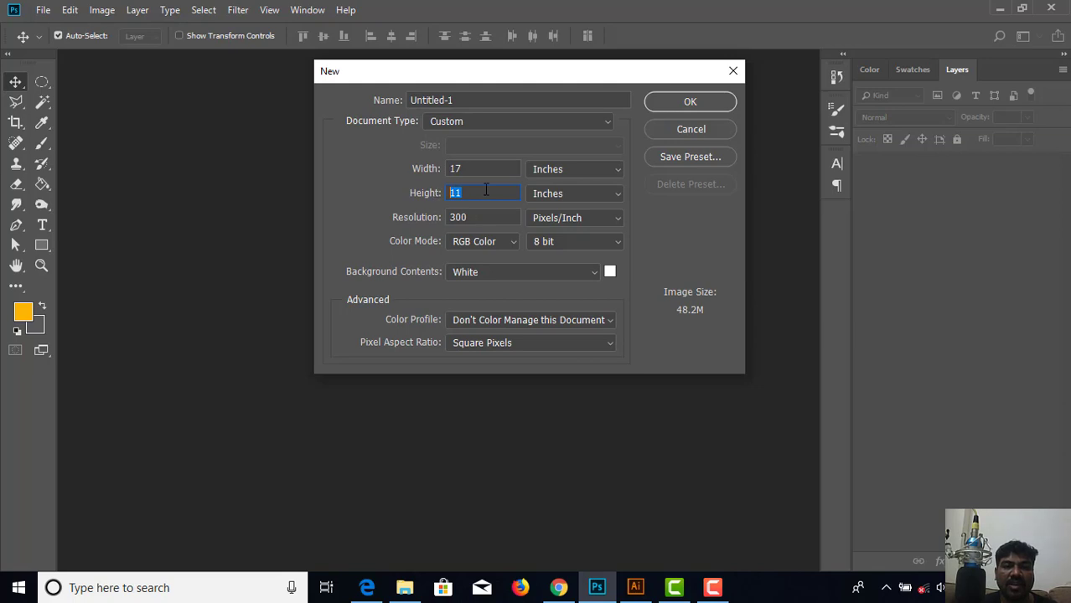
pyautogui.click(484, 191)
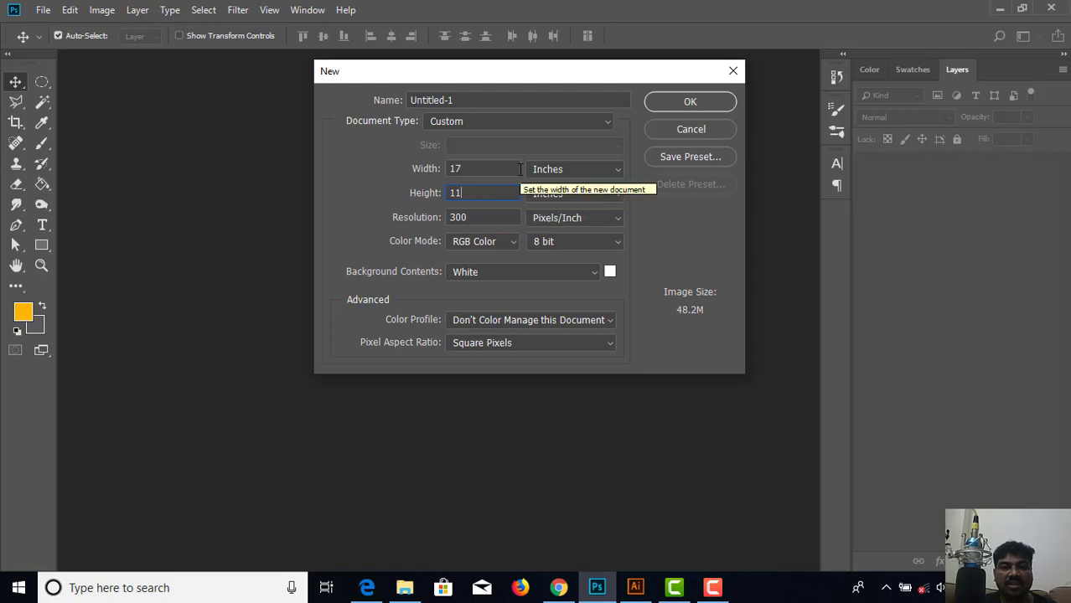
pyautogui.click(512, 243)
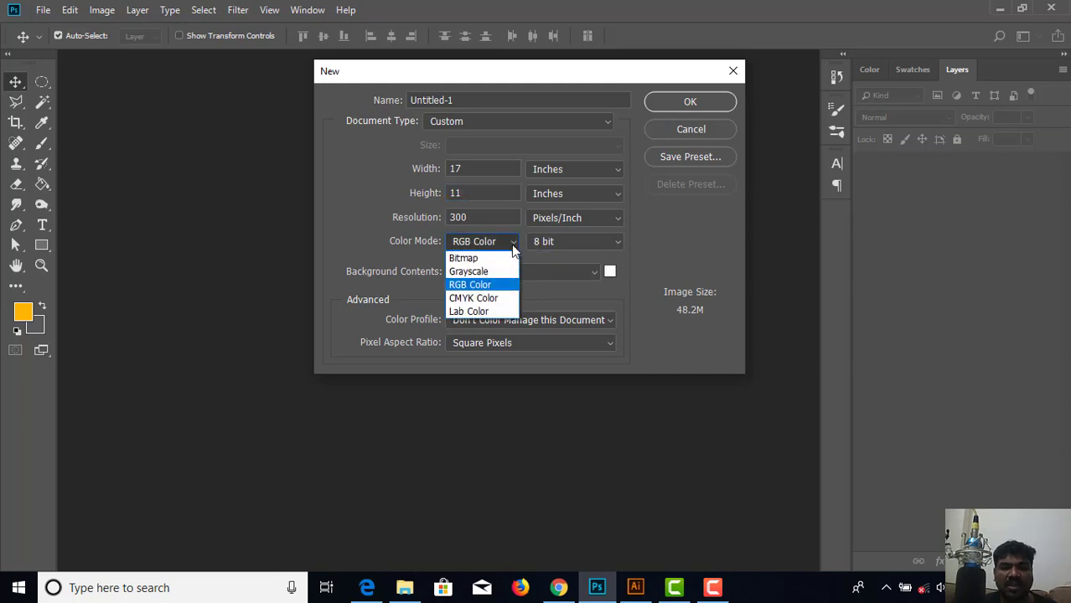
pyautogui.click(488, 298)
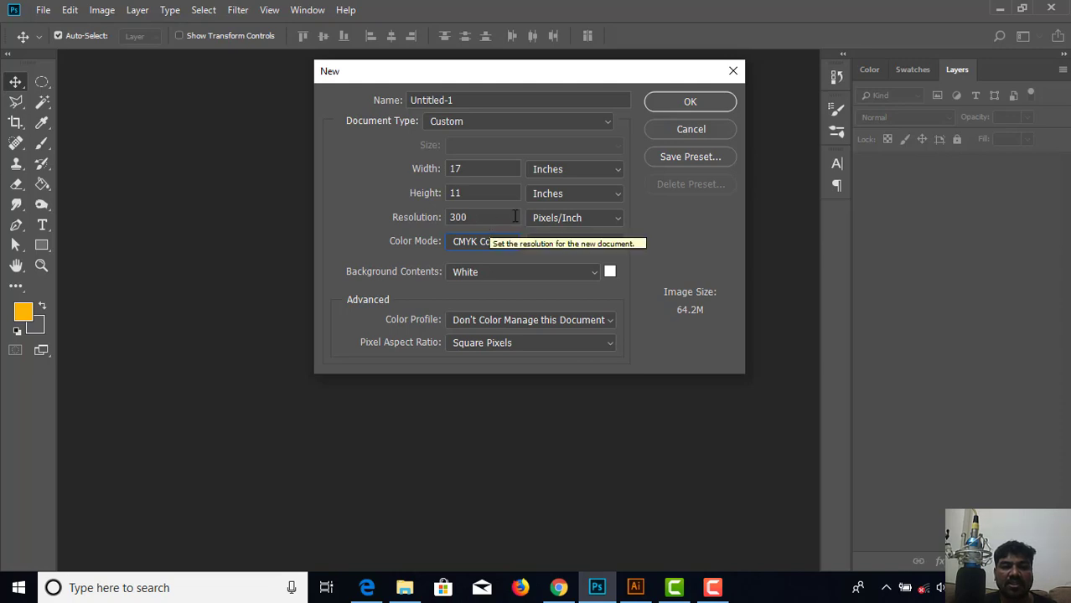
pyautogui.click(512, 242)
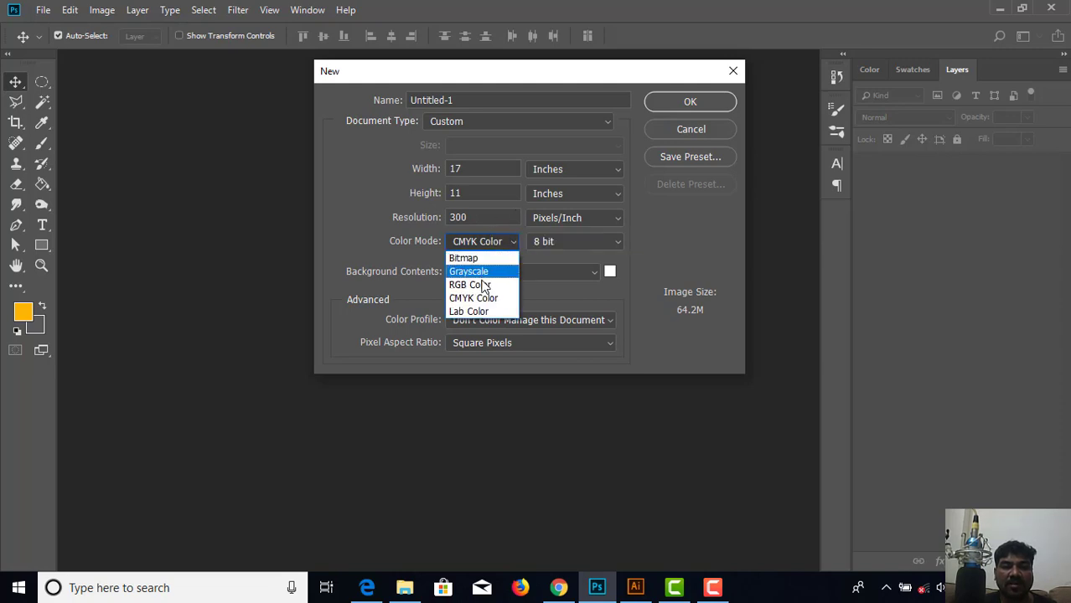
pyautogui.click(507, 285)
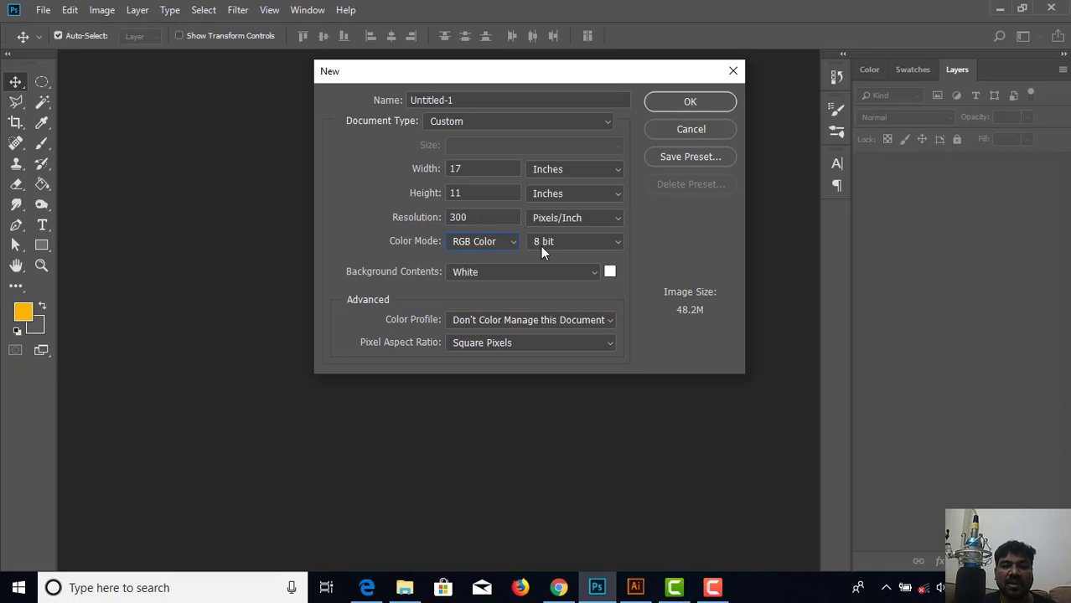
pyautogui.click(689, 102)
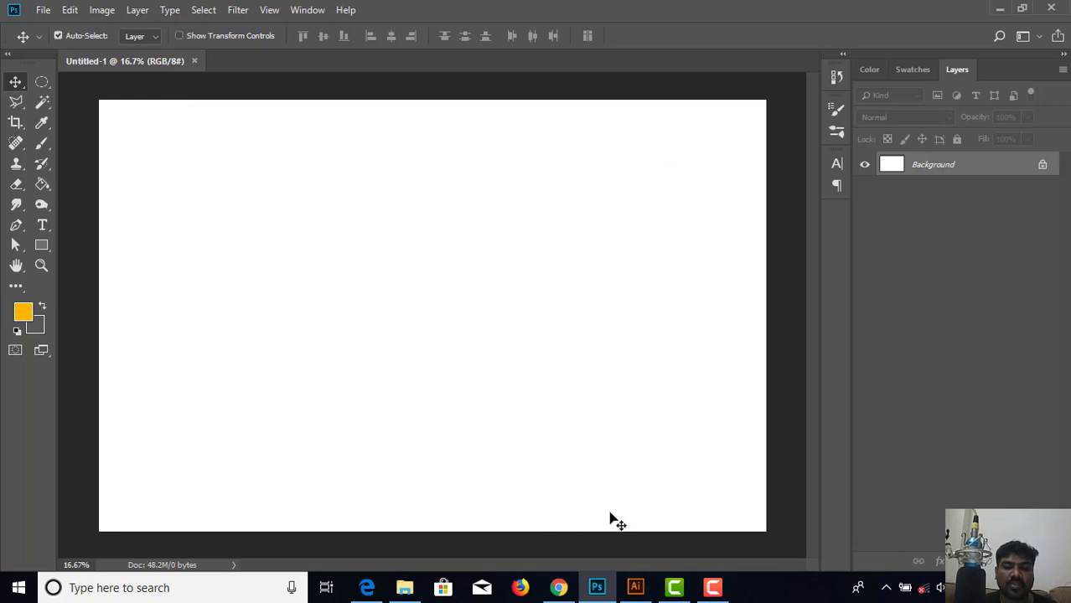
# Convert the Background into Layer 0 and turn on the rulers with Ctrl+R.
pyautogui.doubleClick(1001, 171)
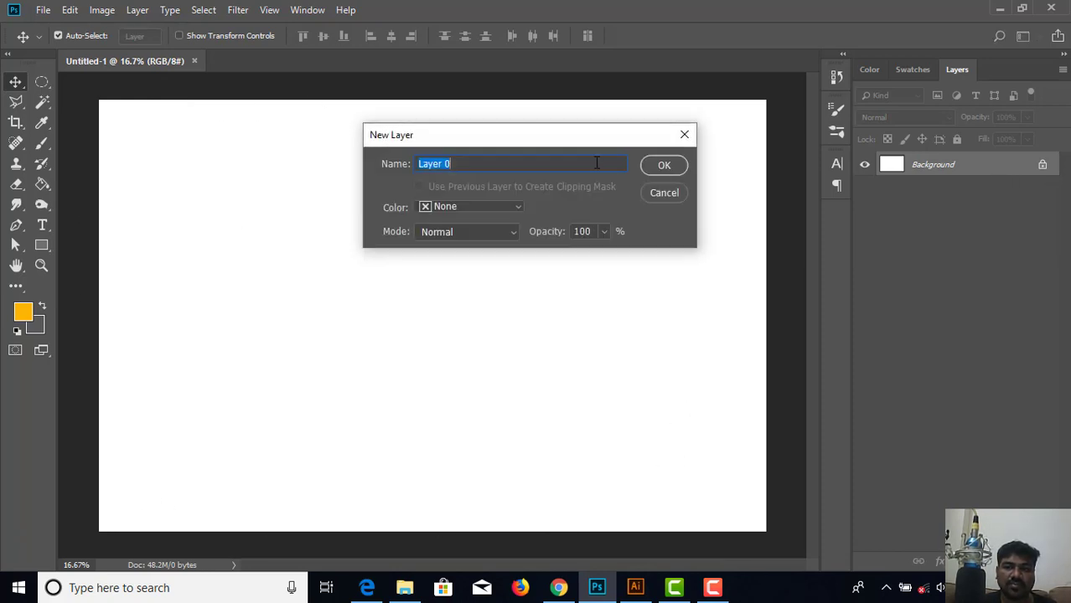
pyautogui.click(657, 167)
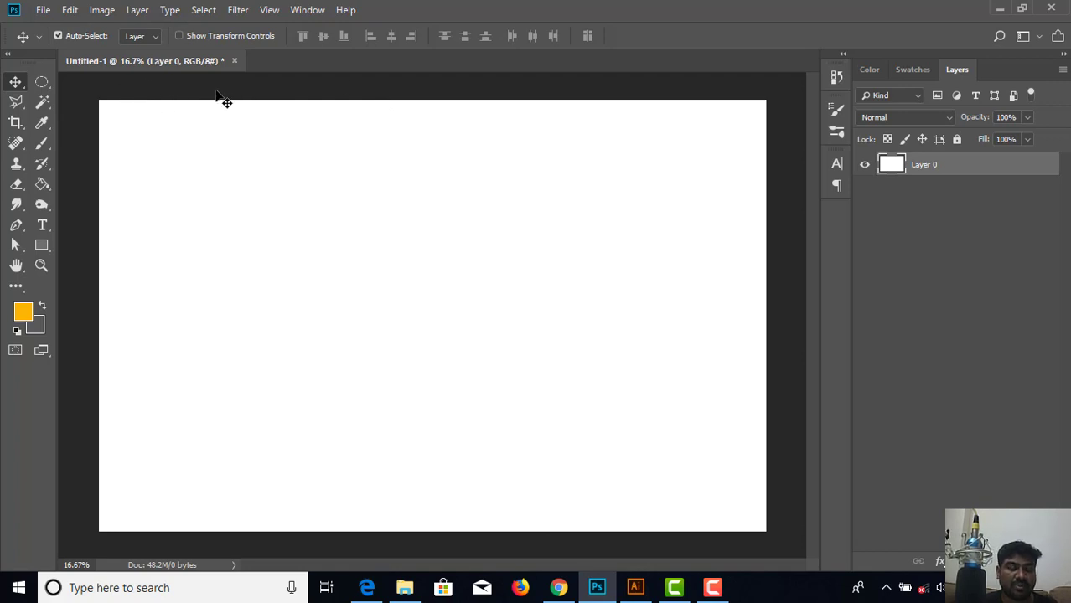
pyautogui.press('ctrl')
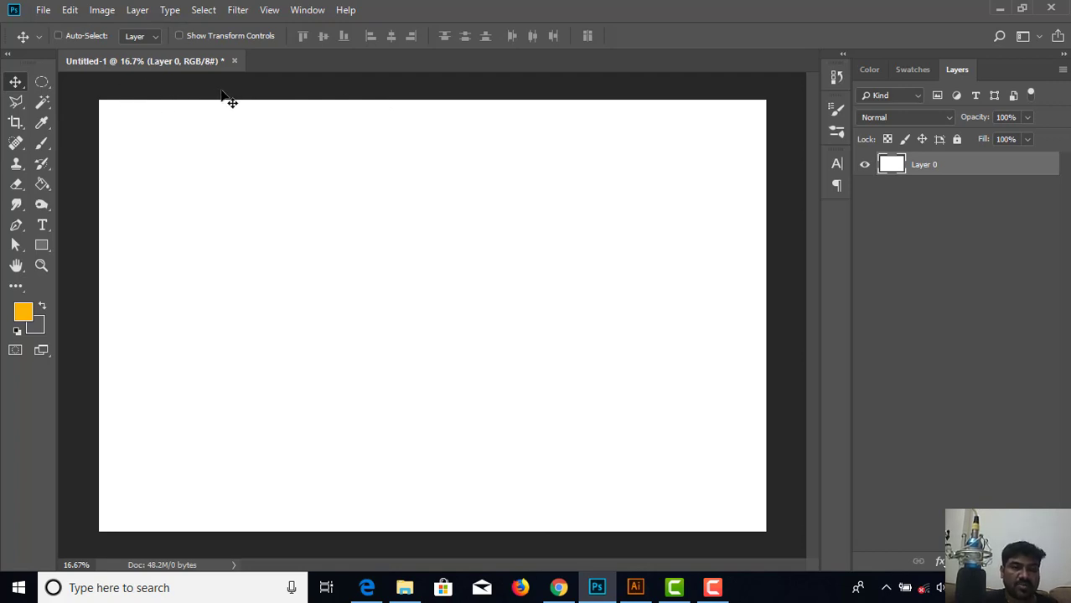
pyautogui.hotkey('ctrl', 'r')
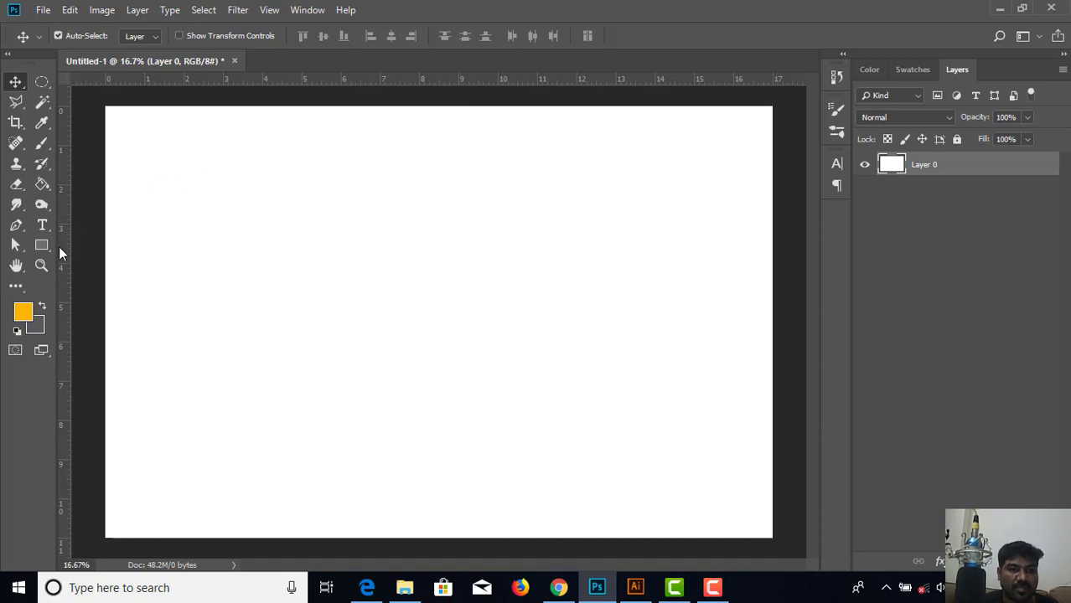
# Place a vertical centre-fold guide exactly at 8.5 inches.
pyautogui.moveTo(63, 254); pyautogui.dragTo(438, 289)
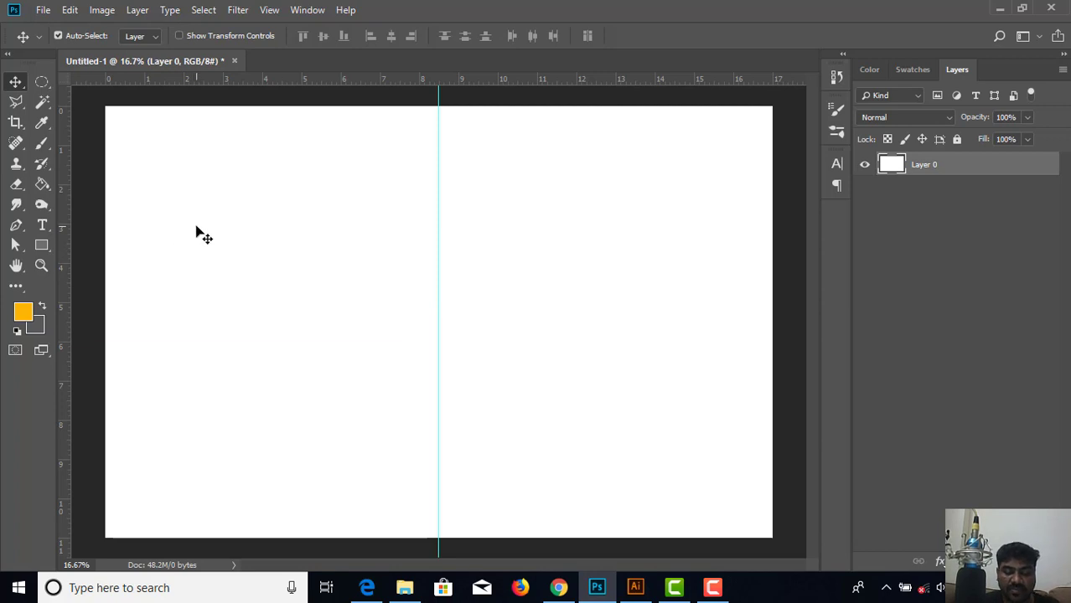
pyautogui.hotkey('ctrl', '+')
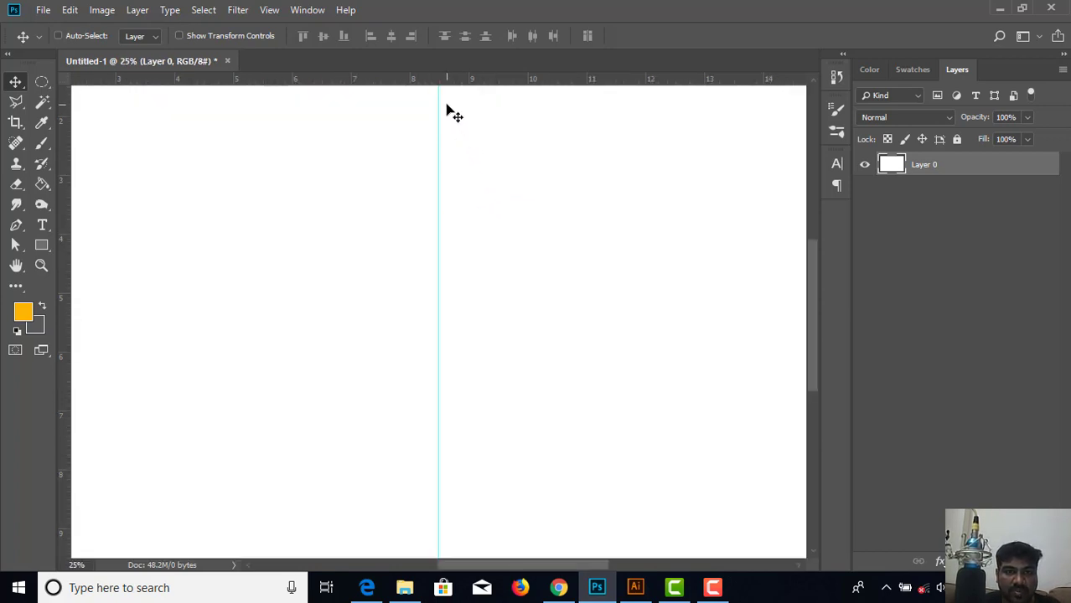
pyautogui.hotkey('ctrl', '+')
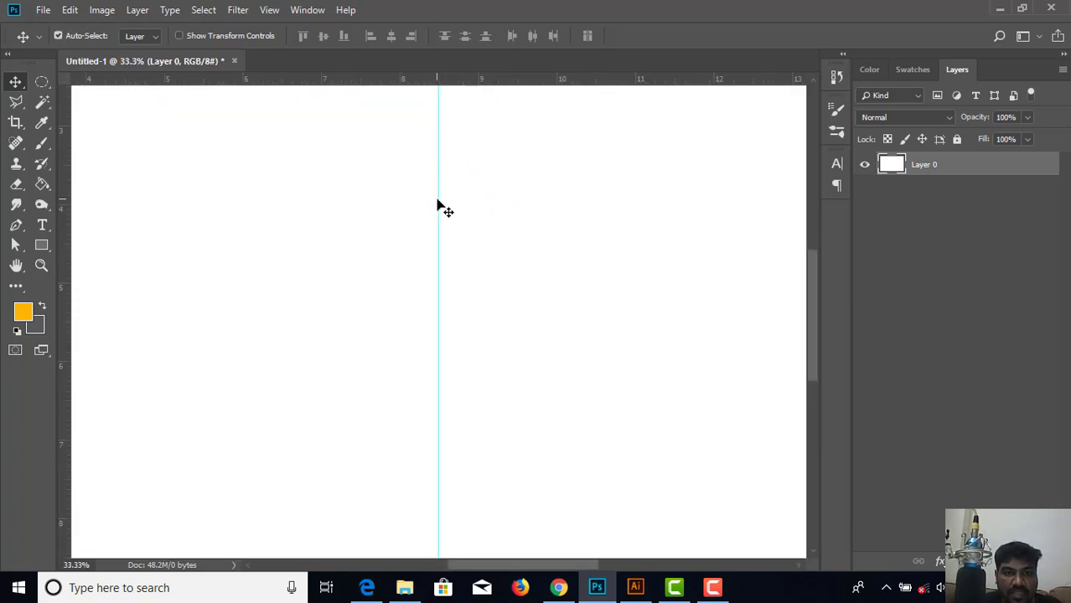
pyautogui.moveTo(439, 199); pyautogui.dragTo(442, 199)
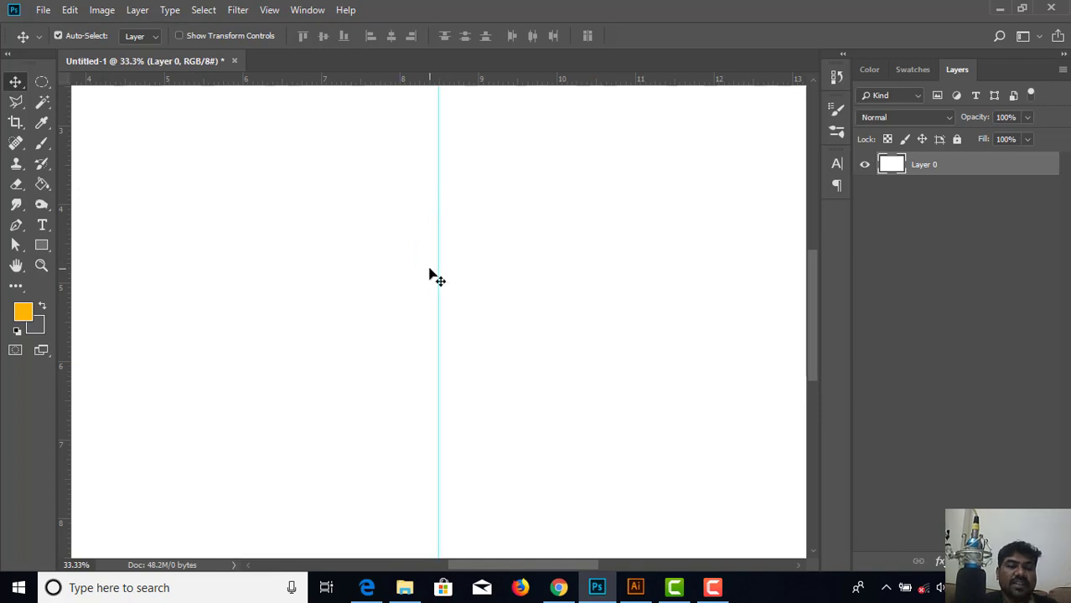
pyautogui.hotkey('ctrl', '-')
pyautogui.hotkey('ctrl', '-')
pyautogui.hotkey('ctrl', '-')
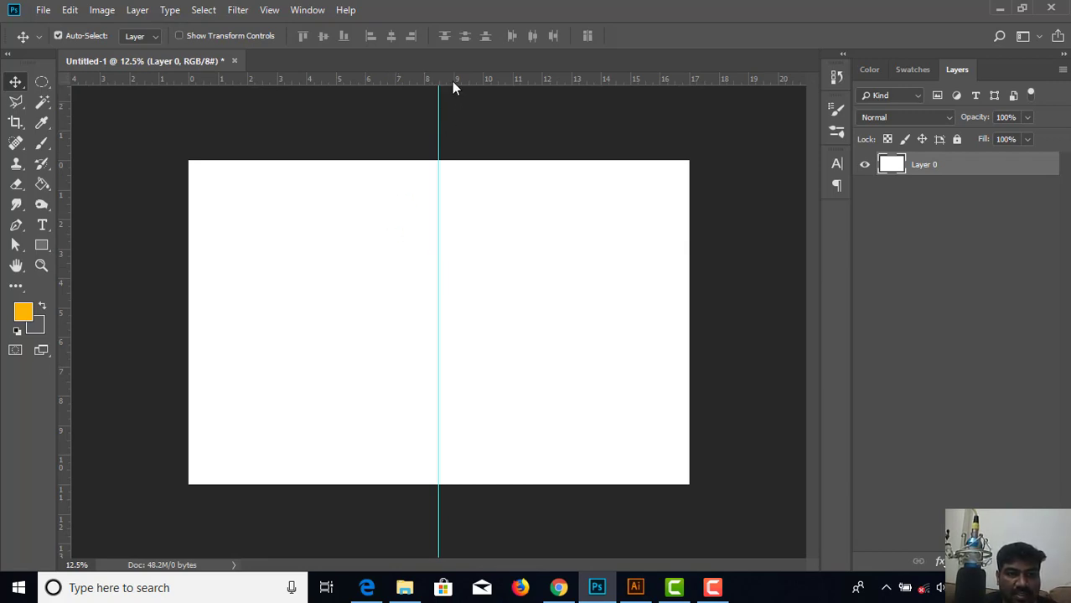
# Add guides along the top, bottom, left and right page edges, plus one inside the left edge.
pyautogui.moveTo(451, 82); pyautogui.dragTo(455, 151)
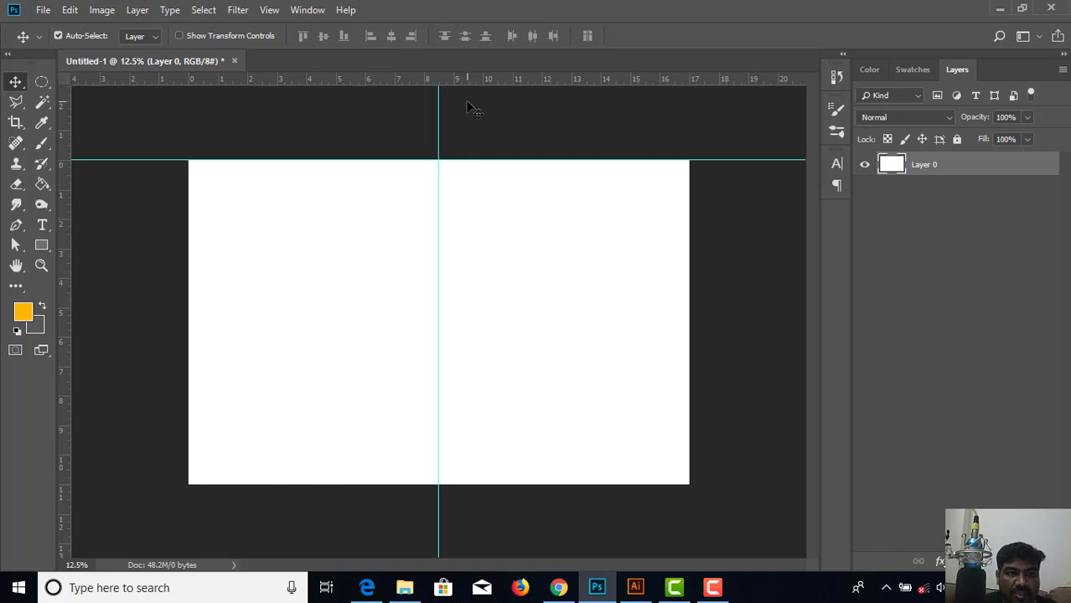
pyautogui.moveTo(473, 82); pyautogui.dragTo(435, 485)
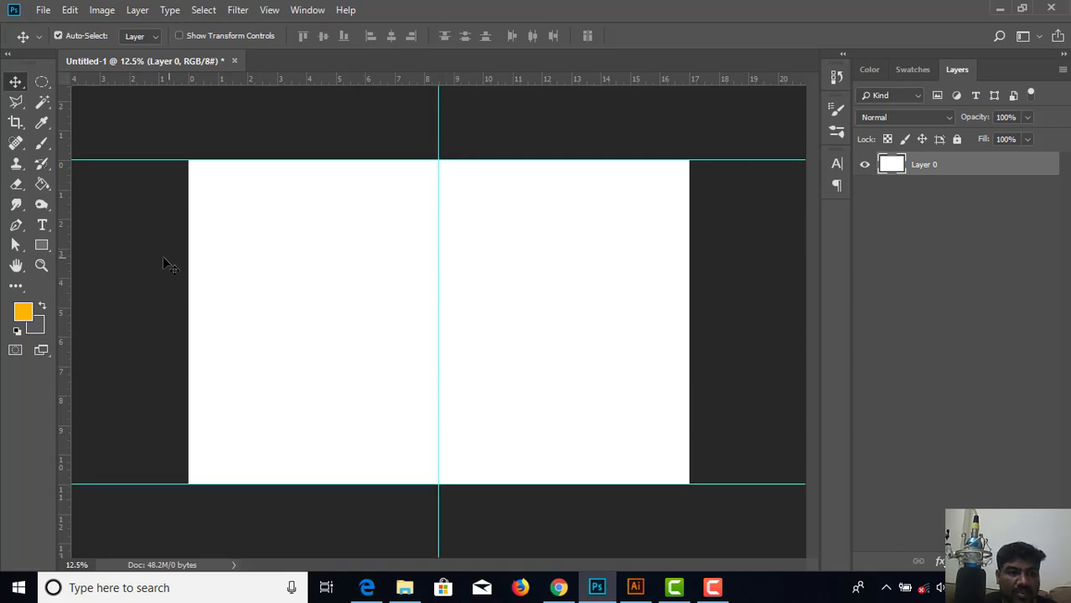
pyautogui.moveTo(67, 312); pyautogui.dragTo(186, 320)
pyautogui.moveTo(64, 329); pyautogui.dragTo(688, 376)
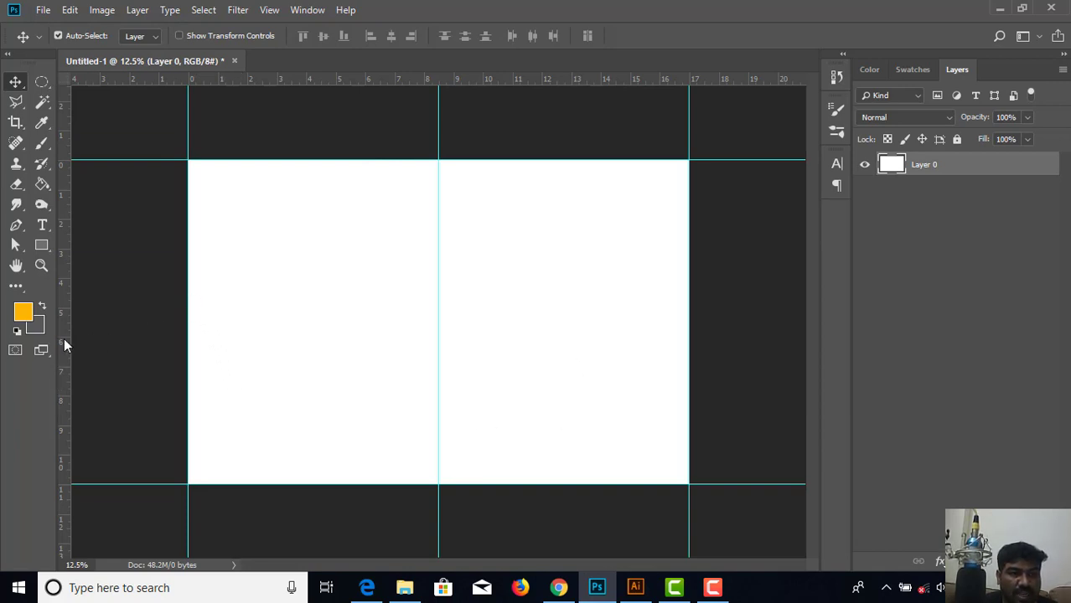
pyautogui.moveTo(64, 337); pyautogui.dragTo(196, 353)
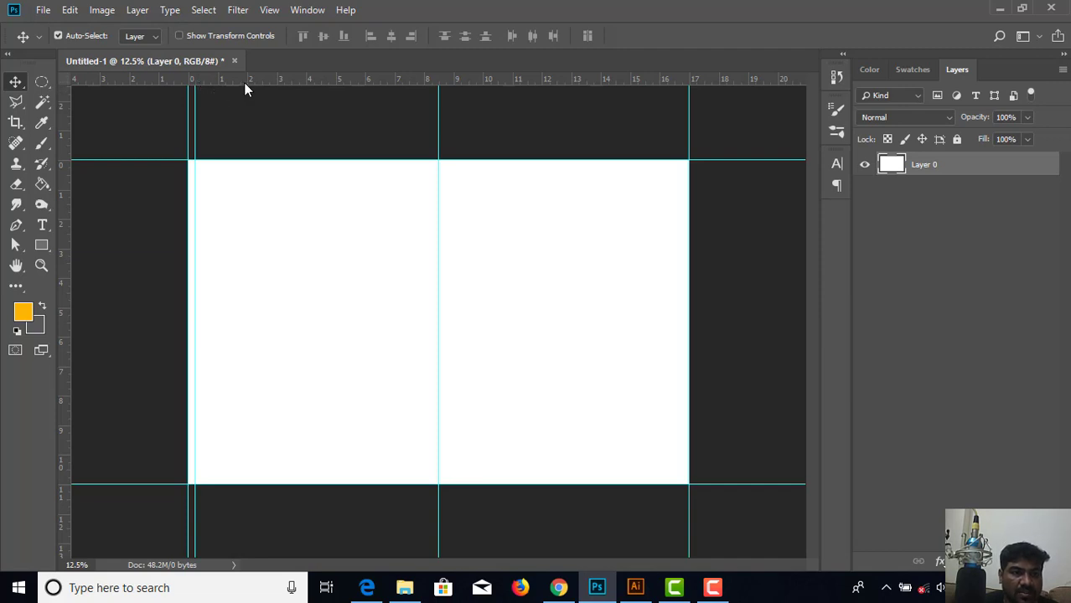
pyautogui.hotkey('ctrl', '+')
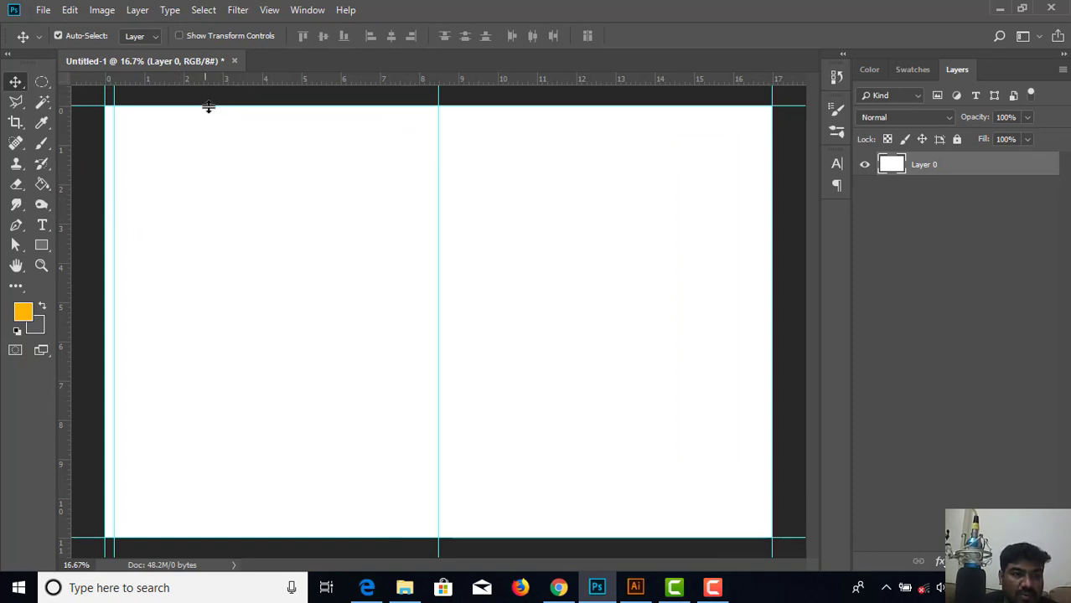
# Remove the extra top guide and align the left guide to 0 inches.
pyautogui.moveTo(221, 82); pyautogui.dragTo(221, 111)
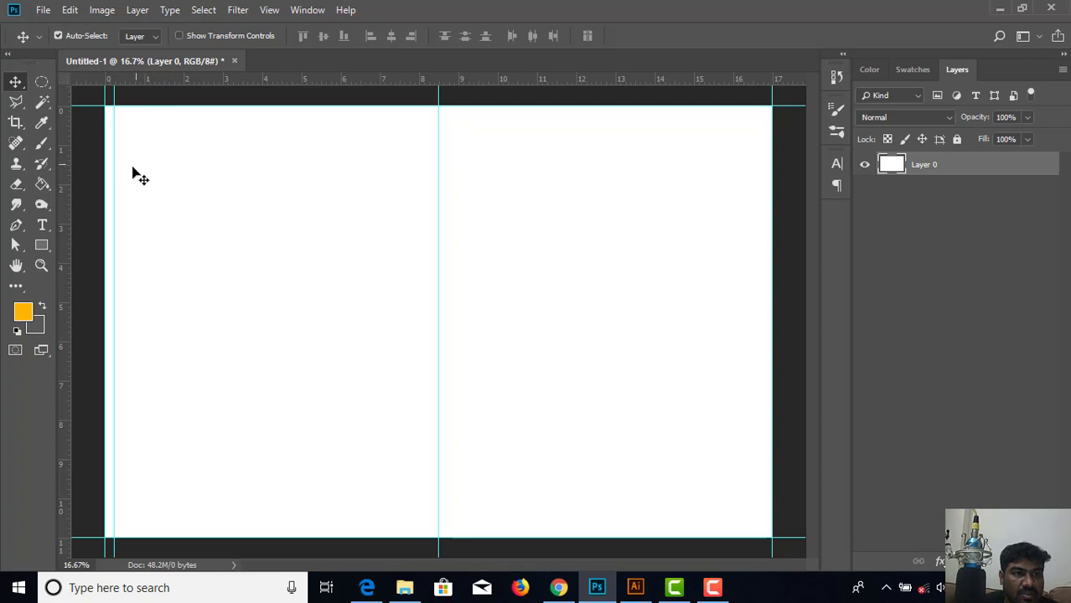
pyautogui.moveTo(168, 110); pyautogui.dragTo(220, 111)
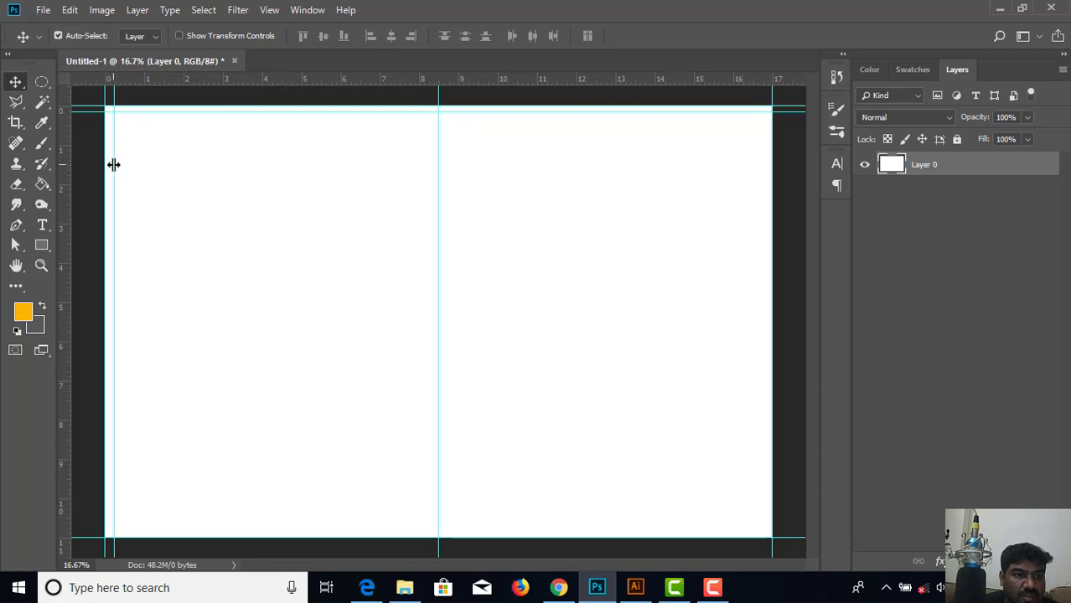
pyautogui.moveTo(113, 165); pyautogui.dragTo(112, 165)
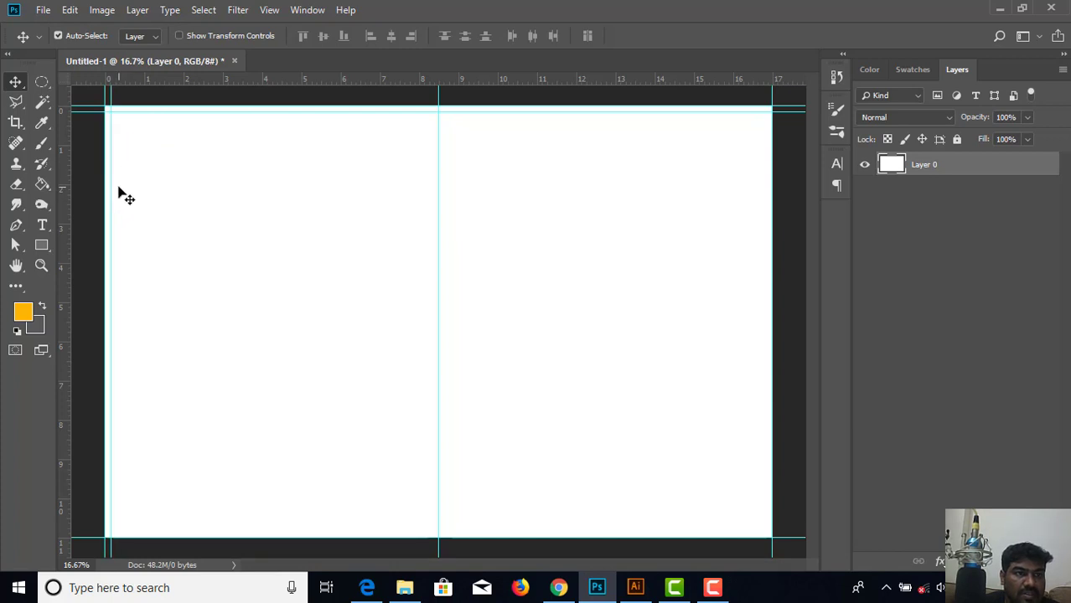
pyautogui.moveTo(109, 185)
pyautogui.mouseDown()
pyautogui.moveTo(92, 204)
pyautogui.moveTo(111, 205)
pyautogui.mouseUp()
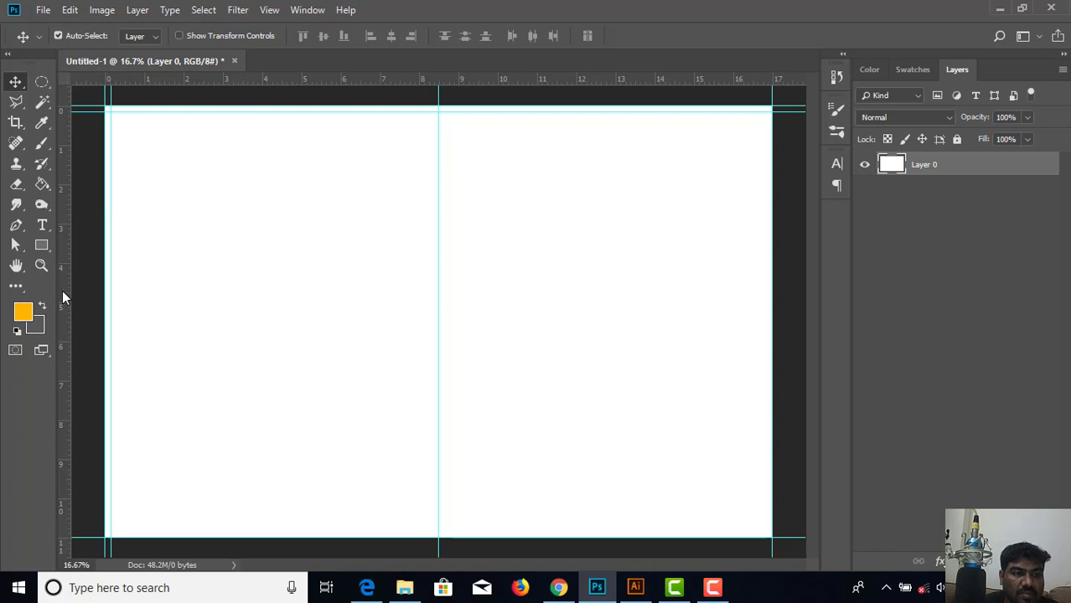
# Set right-side guides at 17 and about 16.7 inches, and reposition a horizontal guide.
pyautogui.moveTo(59, 287); pyautogui.dragTo(752, 286)
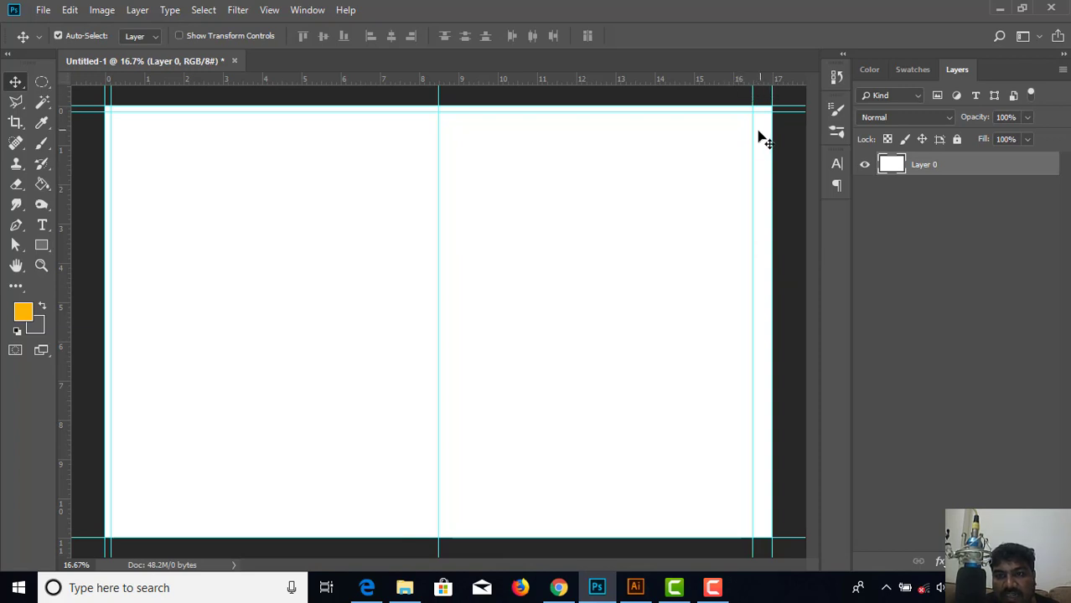
pyautogui.moveTo(752, 144); pyautogui.dragTo(765, 143)
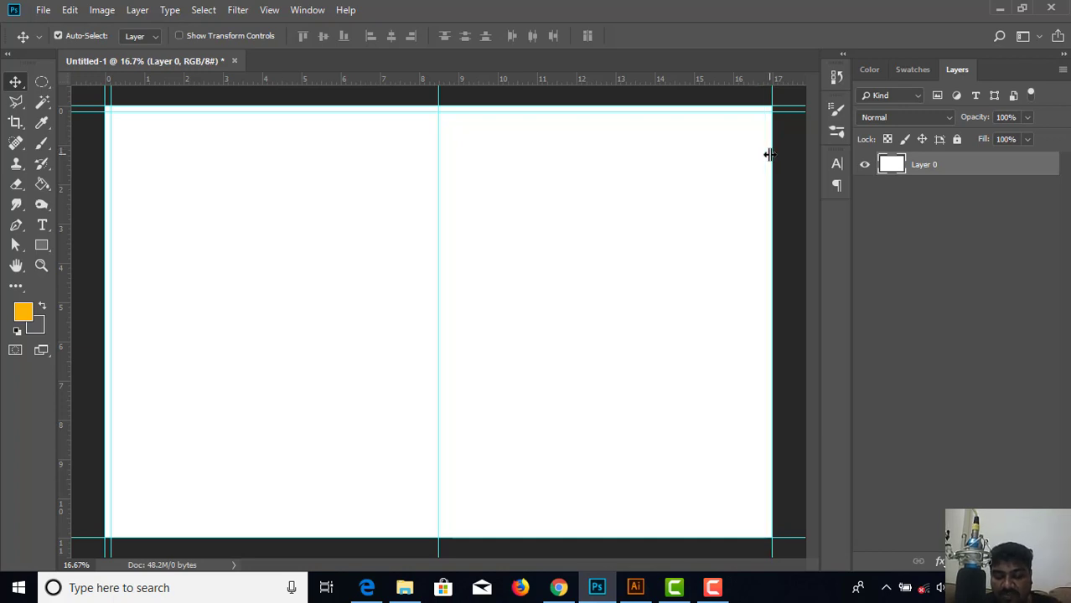
pyautogui.hotkey('ctrl', '+')
pyautogui.hotkey('ctrl', '+')
pyautogui.hscroll(5, 285, 201)
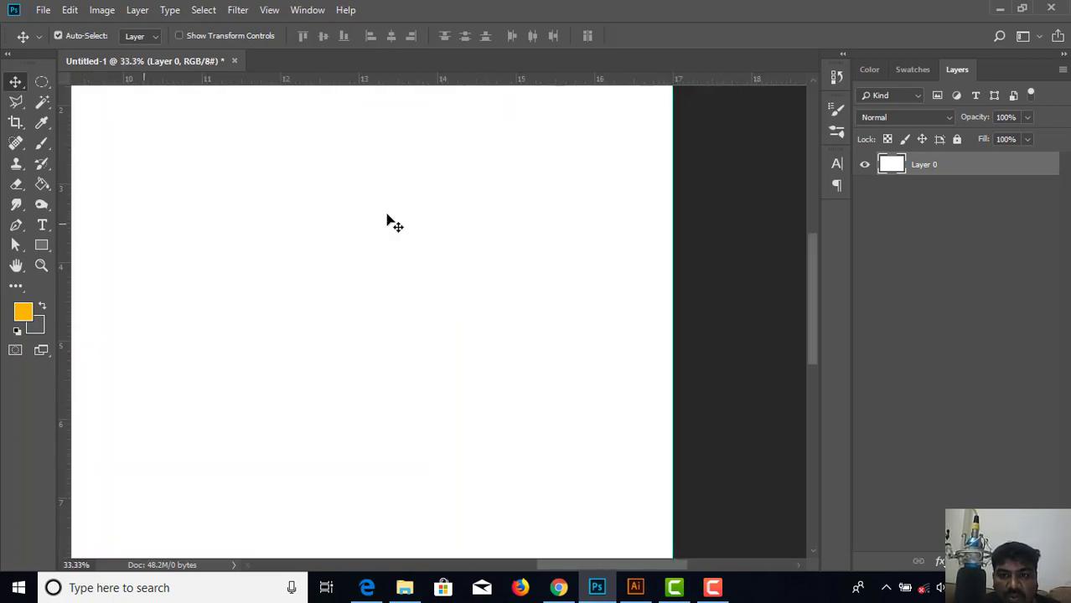
pyautogui.moveTo(67, 285); pyautogui.dragTo(668, 306)
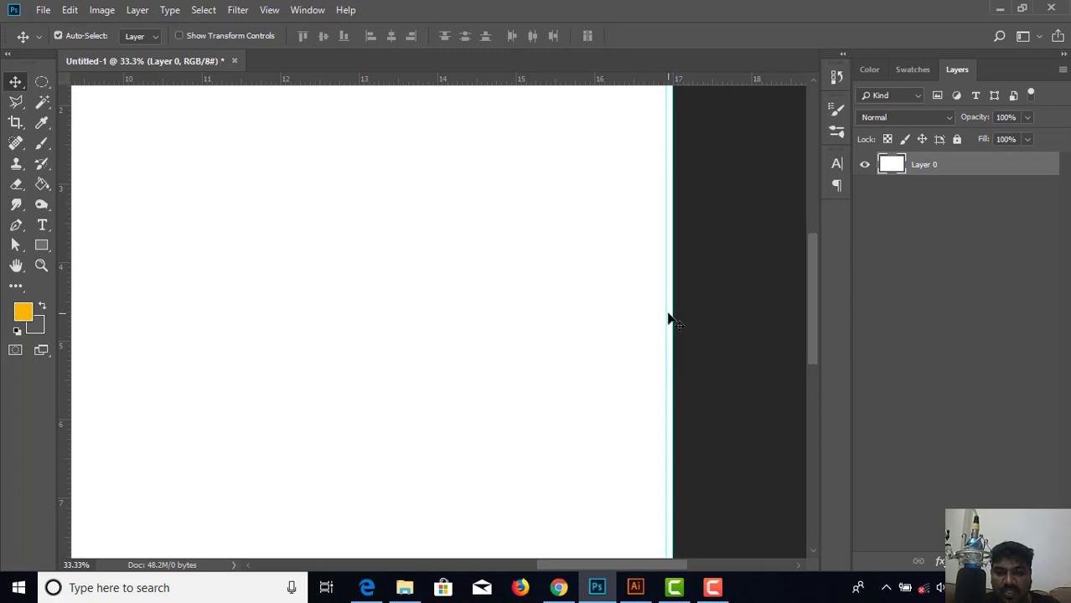
pyautogui.moveTo(667, 313); pyautogui.dragTo(665, 314)
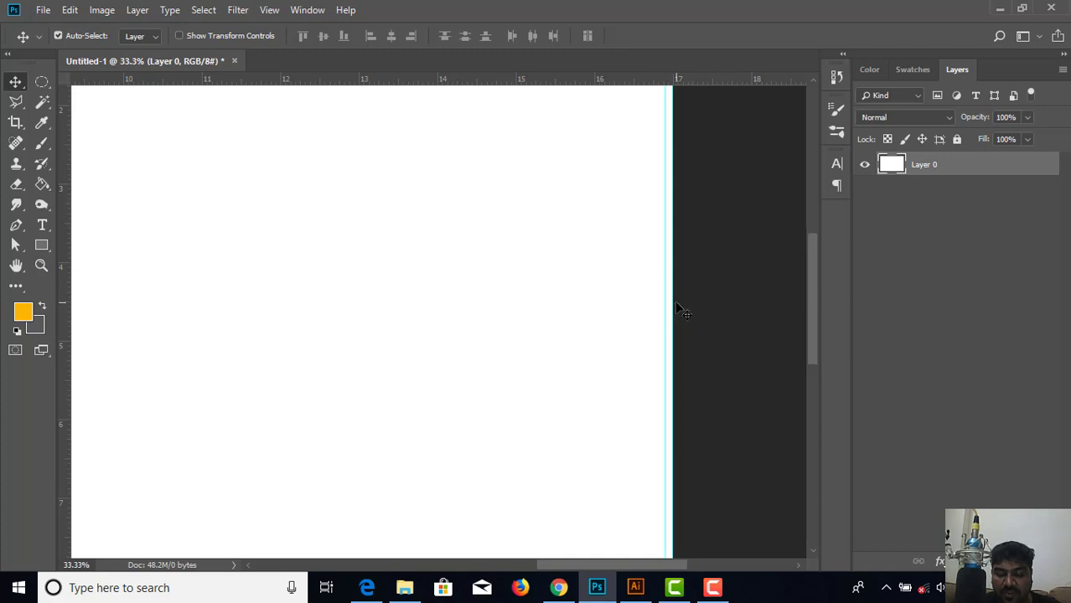
pyautogui.hotkey('ctrl', '-')
pyautogui.hotkey('ctrl', '-')
pyautogui.hotkey('ctrl', '-')
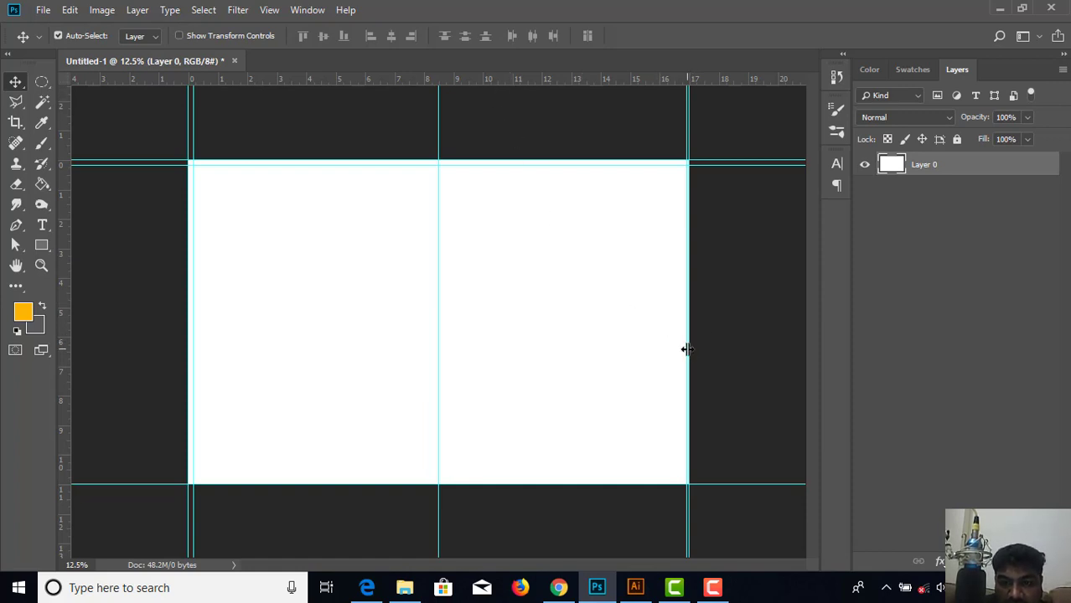
pyautogui.moveTo(684, 350); pyautogui.dragTo(682, 347)
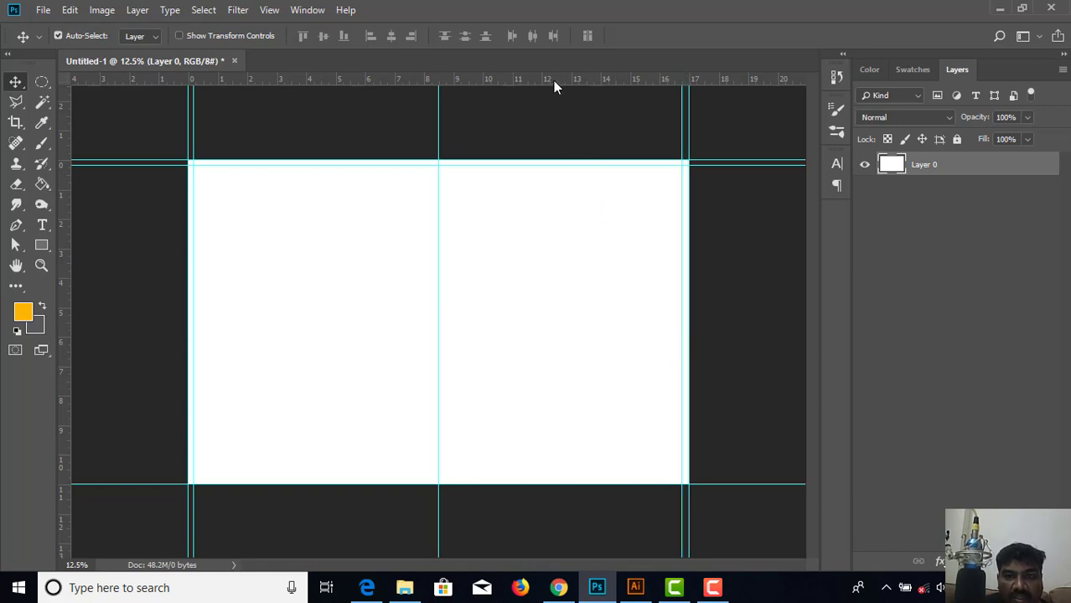
pyautogui.moveTo(553, 81); pyautogui.dragTo(538, 268)
# Snap the bottom and right guides onto the page edges.
pyautogui.hotkey('ctrl', '=')
pyautogui.hotkey('ctrl', '=')
pyautogui.scroll(-2, 495, 271)
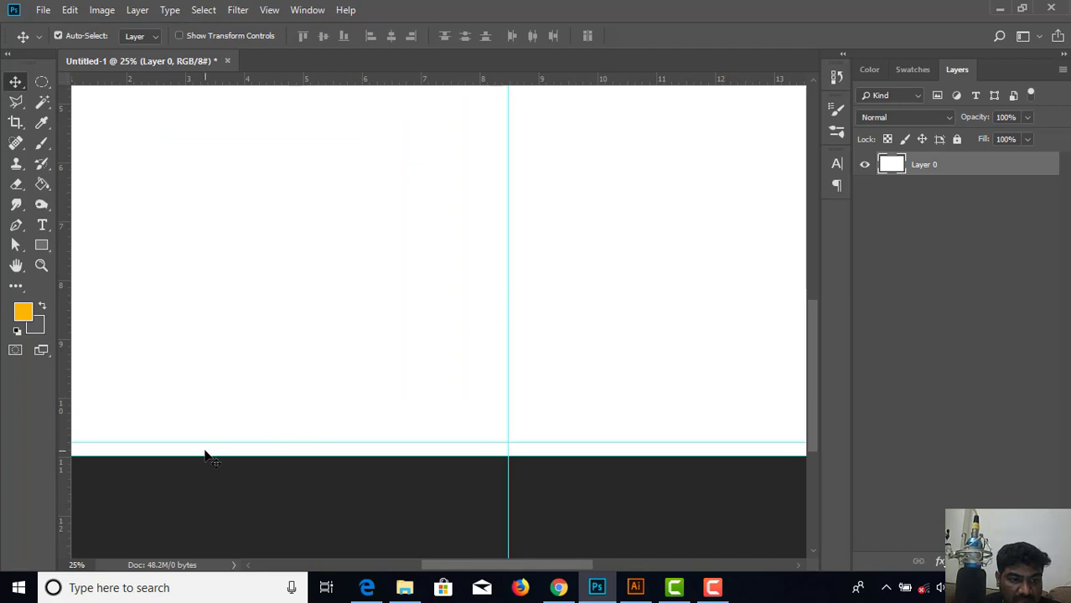
pyautogui.moveTo(208, 442); pyautogui.dragTo(208, 452)
pyautogui.scroll(5, 371, 304)
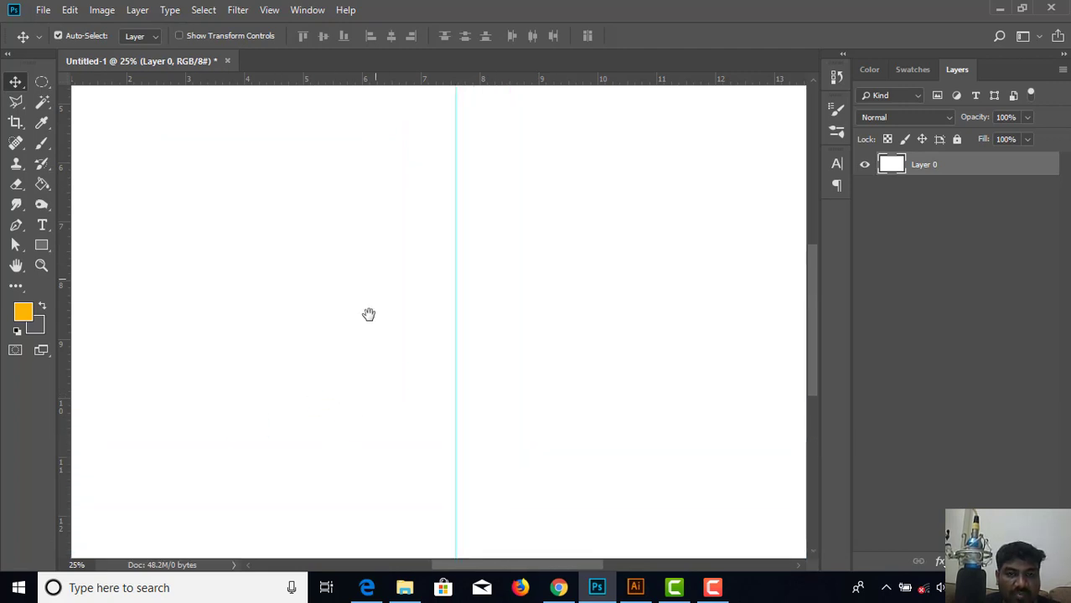
pyautogui.scroll(5, 384, 384)
pyautogui.hscroll(4, 414, 287)
pyautogui.scroll(-2, 414, 287)
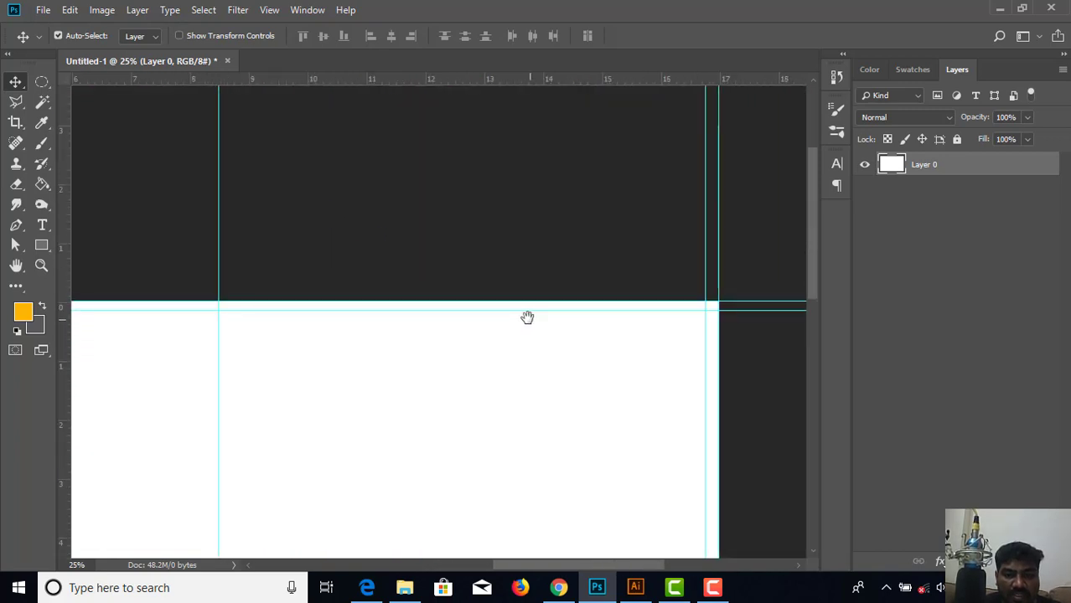
pyautogui.moveTo(687, 391); pyautogui.dragTo(691, 390)
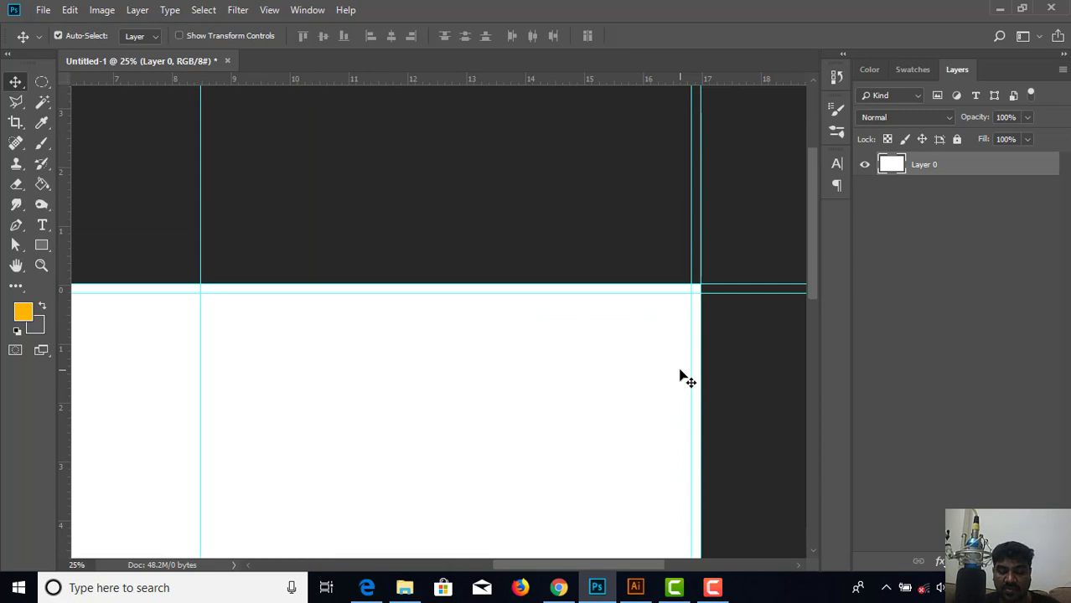
pyautogui.hotkey('ctrl', '-')
pyautogui.hotkey('ctrl', '-')
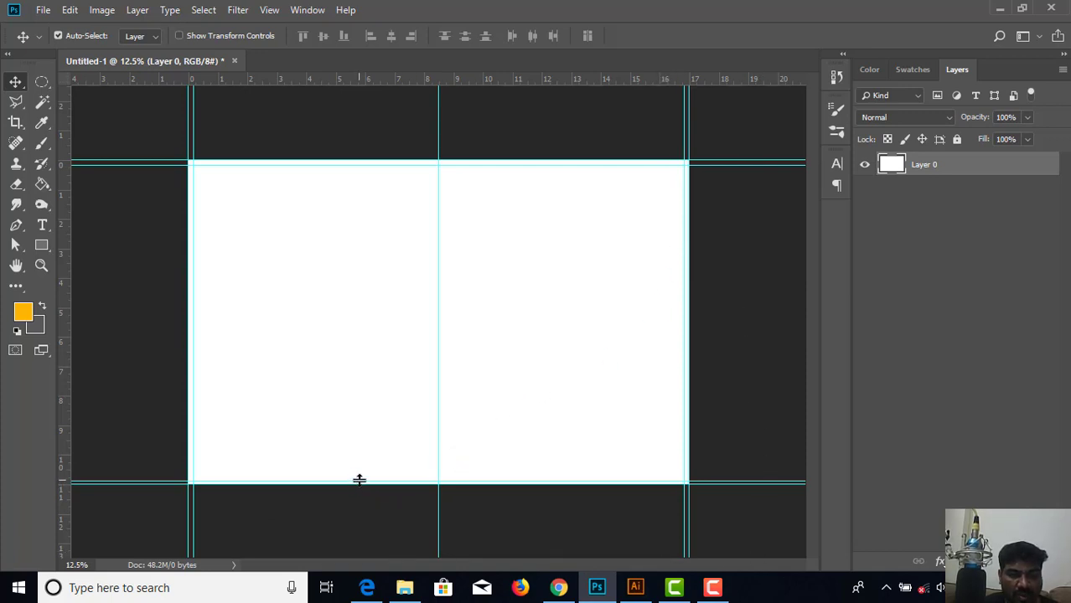
# Position the bottom margin guide at 10.76 inches.
pyautogui.moveTo(361, 478); pyautogui.dragTo(399, 301)
pyautogui.hotkey('ctrl', '+')
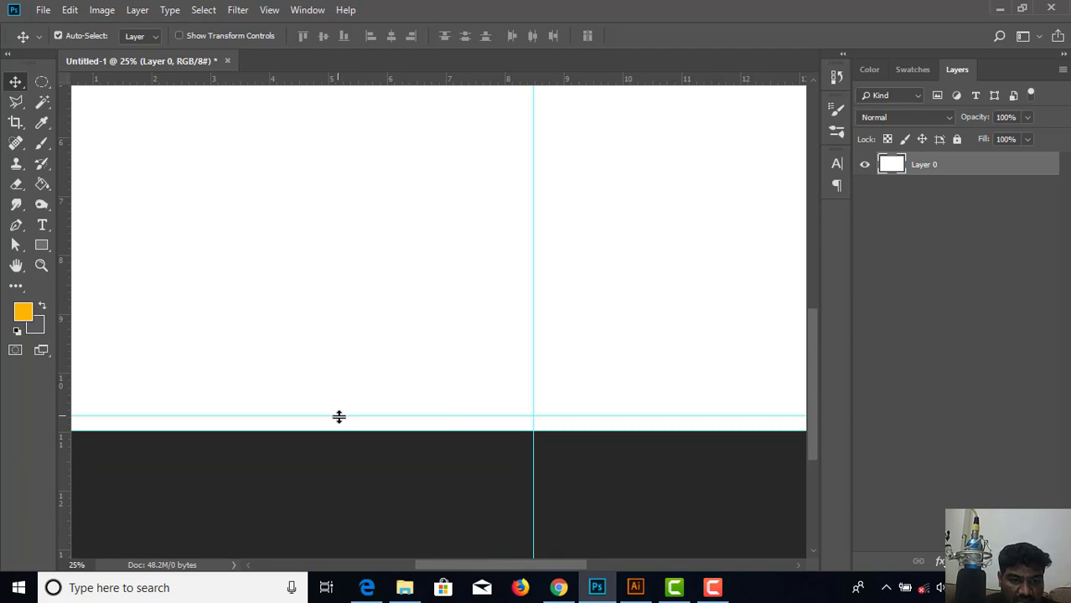
pyautogui.moveTo(338, 416); pyautogui.dragTo(340, 419)
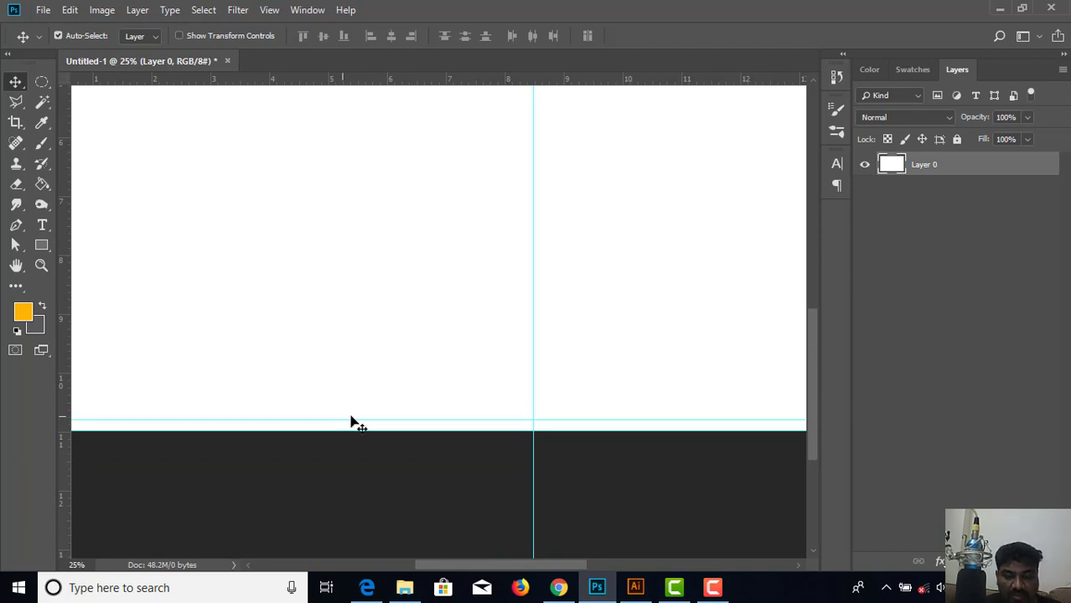
pyautogui.hotkey('ctrl', '-')
pyautogui.hotkey('ctrl', '-')
pyautogui.hotkey('ctrl', '-')
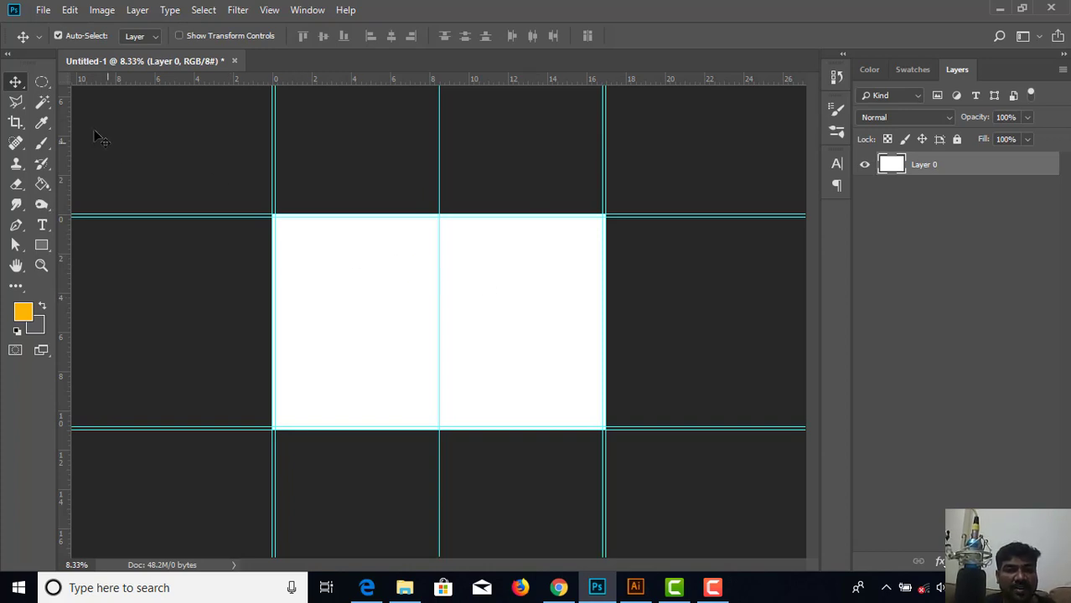
# Open brochure-design-a4-template-vector-3691164.jpg from D:\photoshop class 41.
pyautogui.click(43, 10)
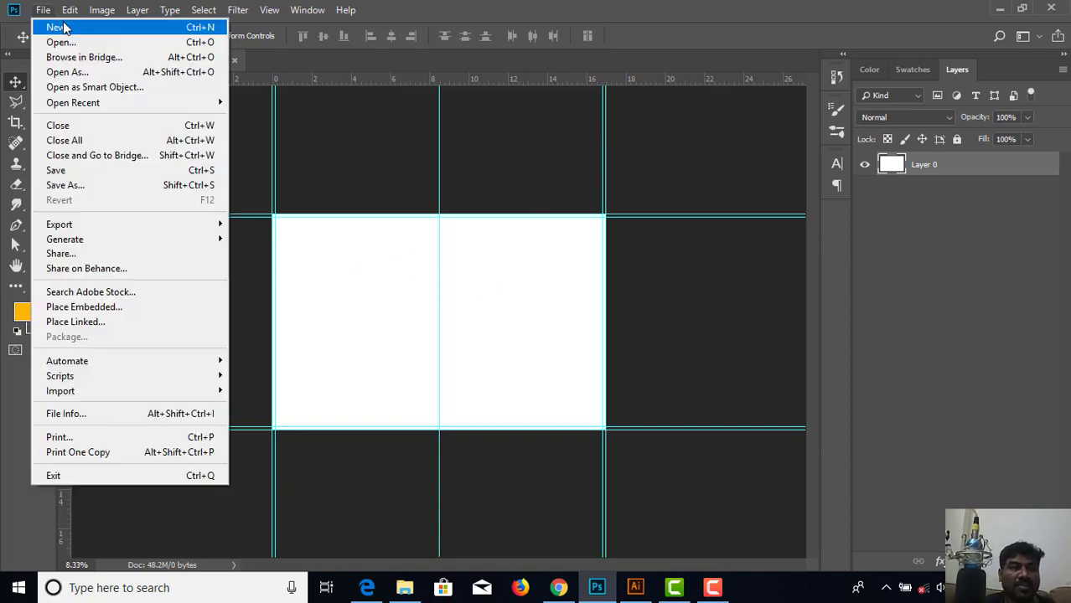
pyautogui.click(64, 42)
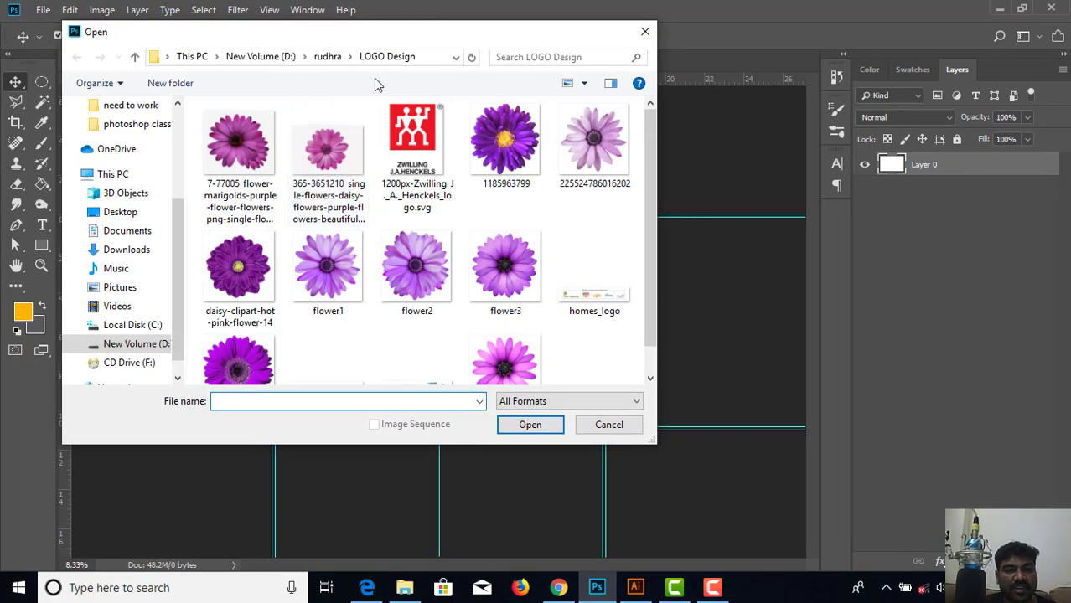
pyautogui.click(261, 57)
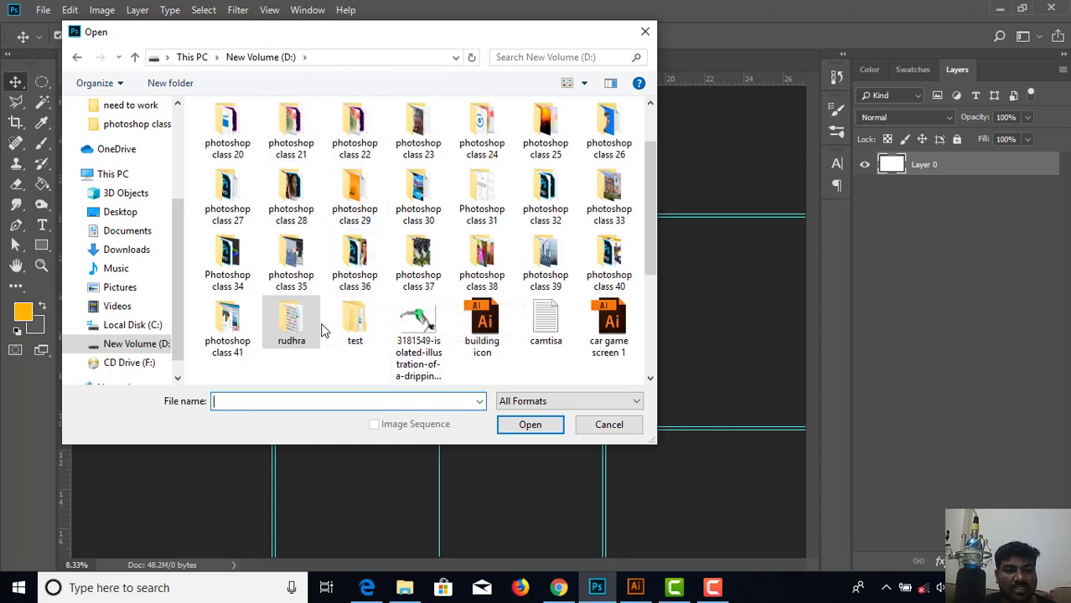
pyautogui.doubleClick(219, 335)
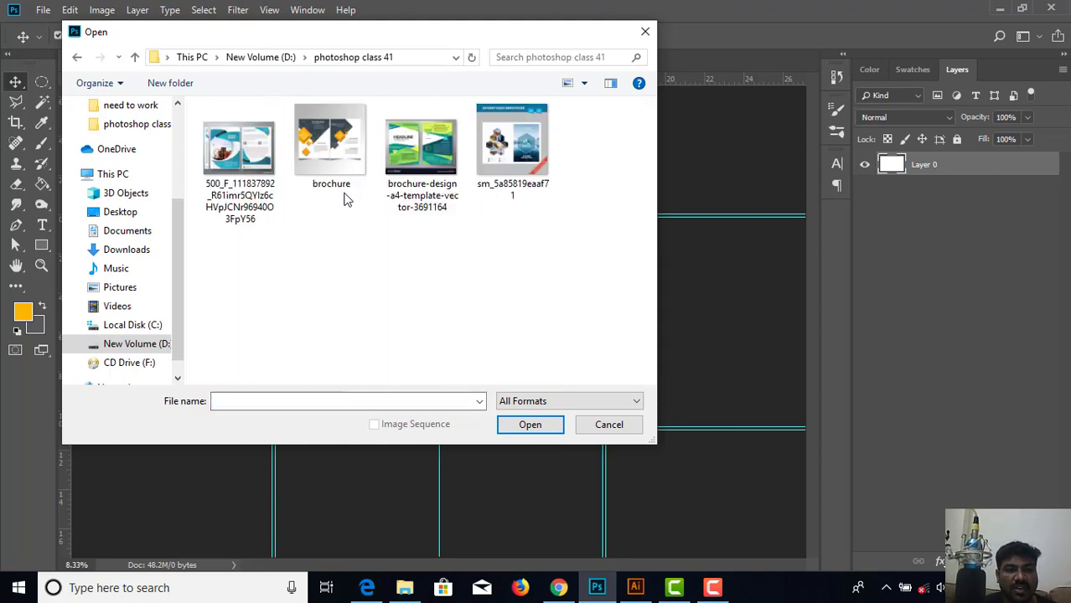
pyautogui.click(429, 168)
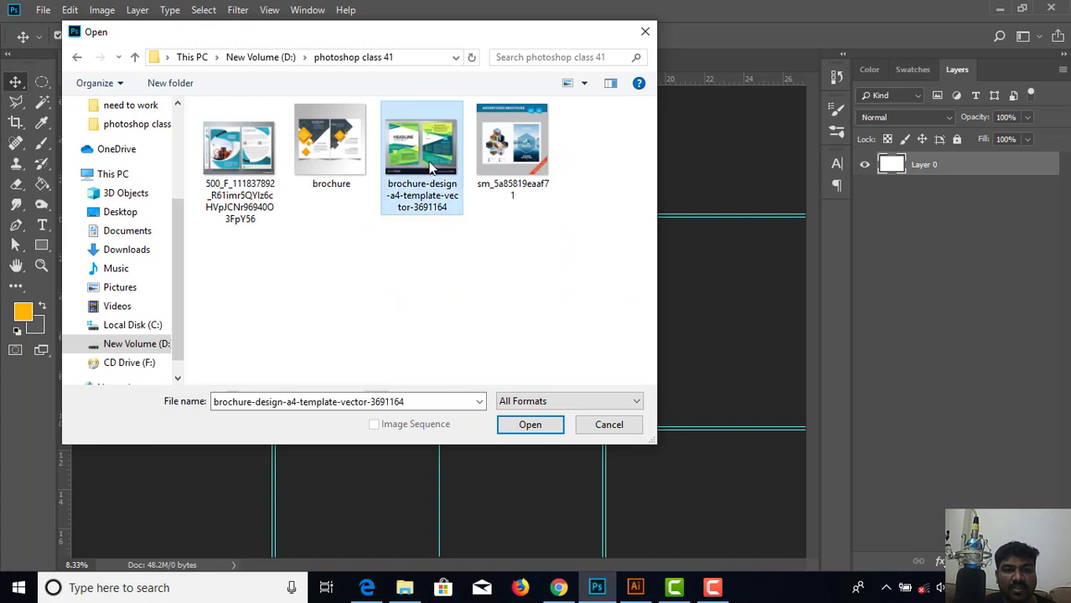
pyautogui.click(527, 425)
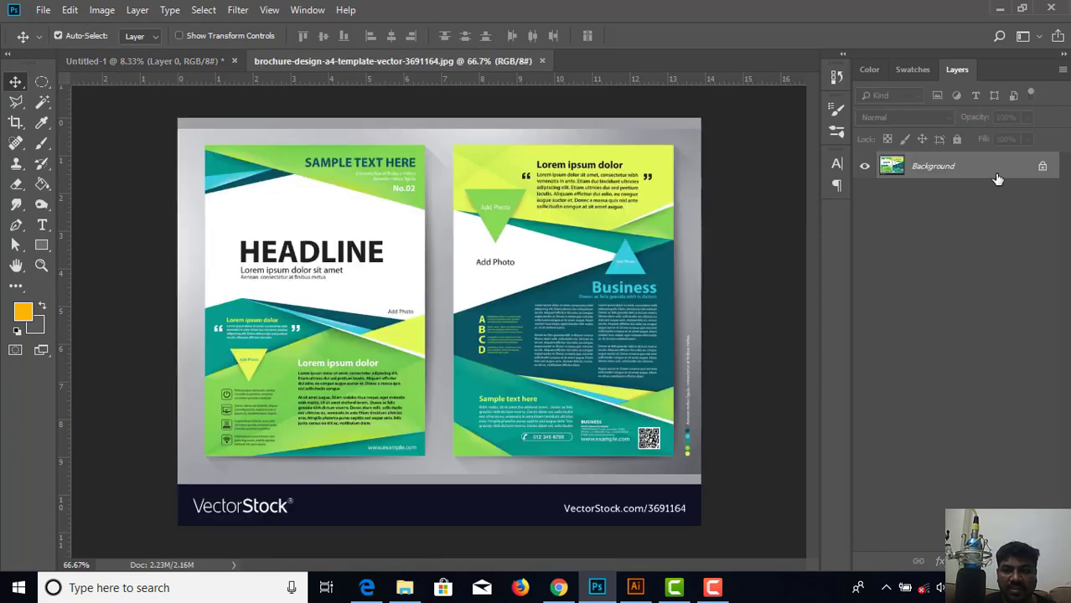
# Convert the reference image's Background to Layer 0 and select the whole image.
pyautogui.doubleClick(997, 177)
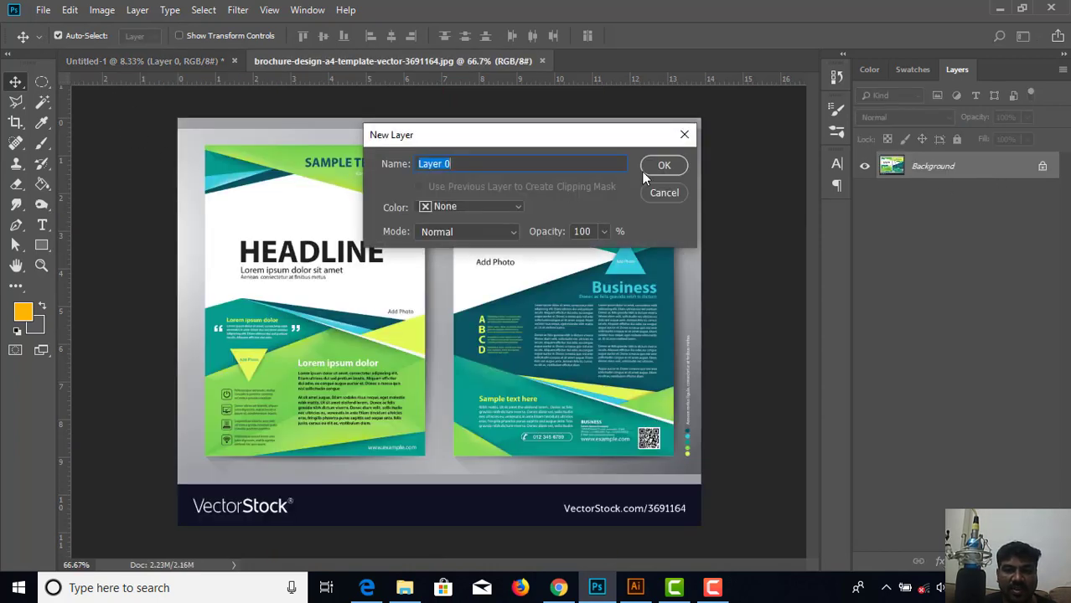
pyautogui.click(661, 167)
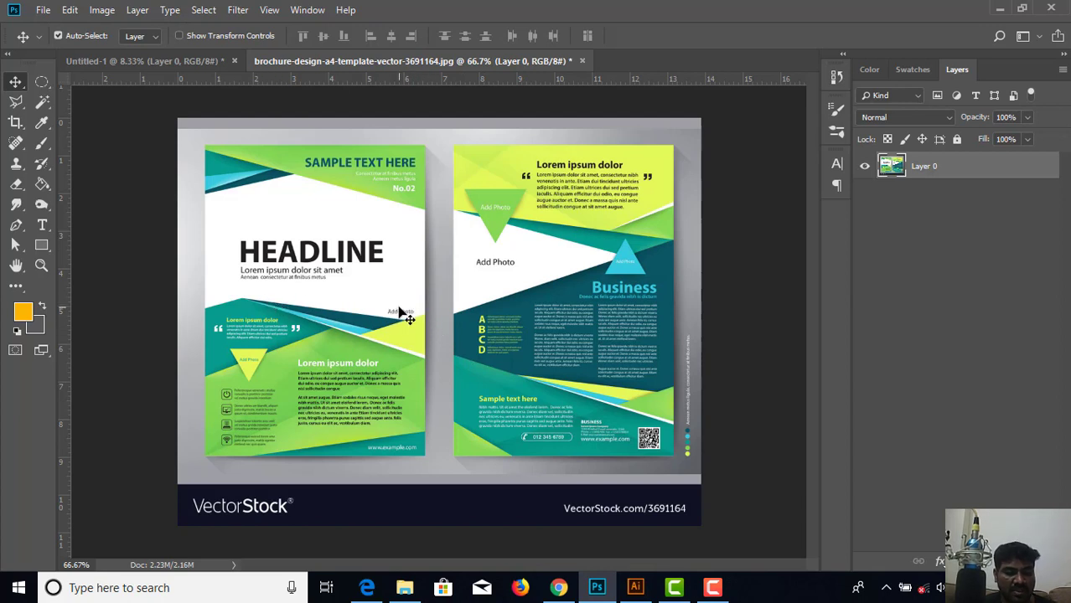
pyautogui.press('ctrl')
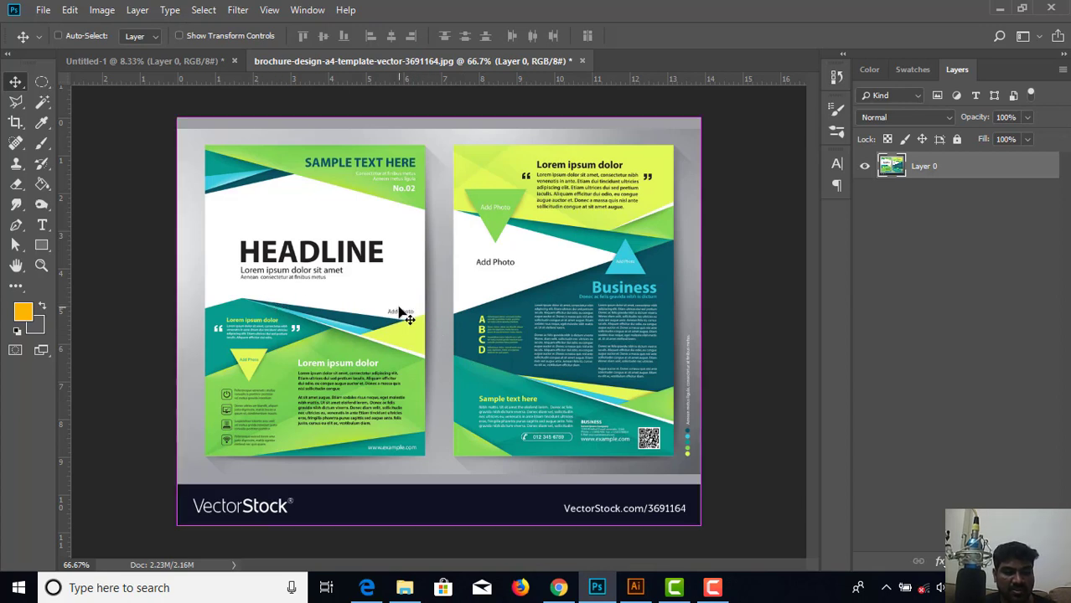
pyautogui.hotkey('ctrl', 'a')
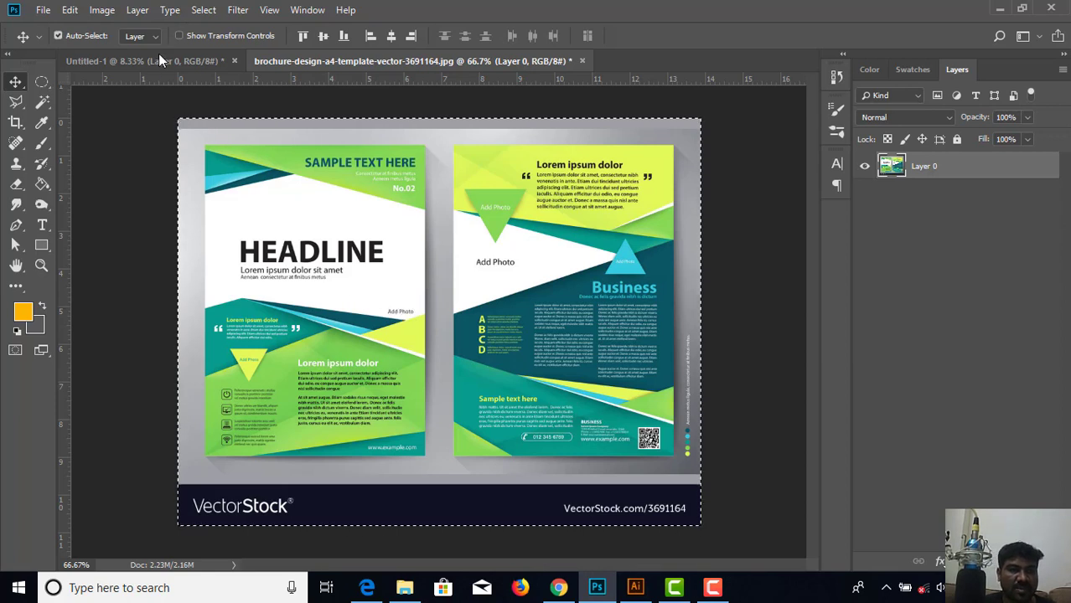
# Paste the brochure into Untitled-1 as Layer 1 and scale it to about 551.8% to fill the guides.
pyautogui.click(158, 59)
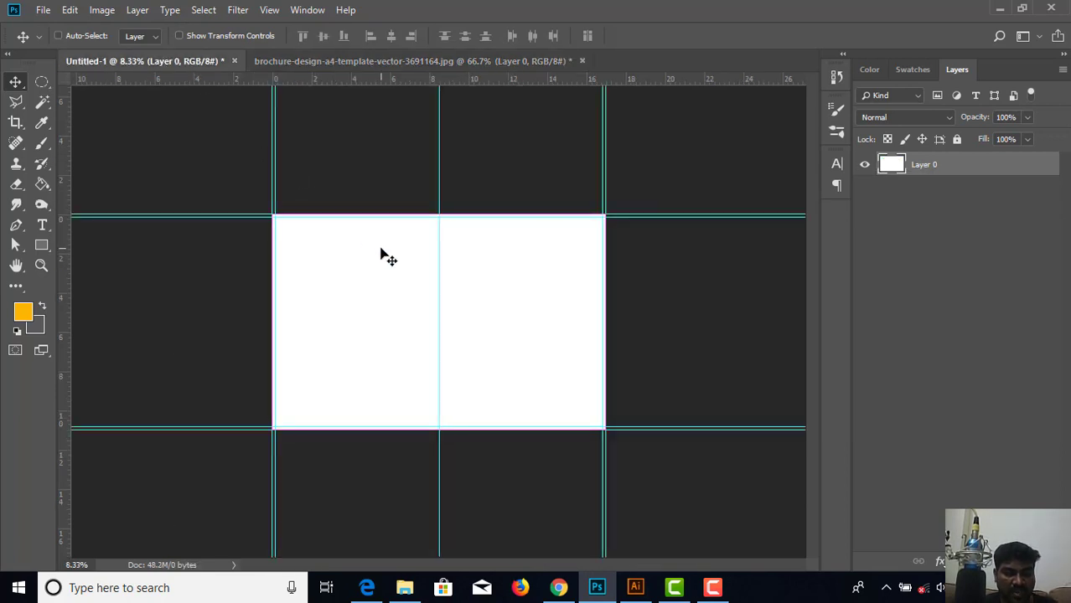
pyautogui.hotkey('ctrl', 'v')
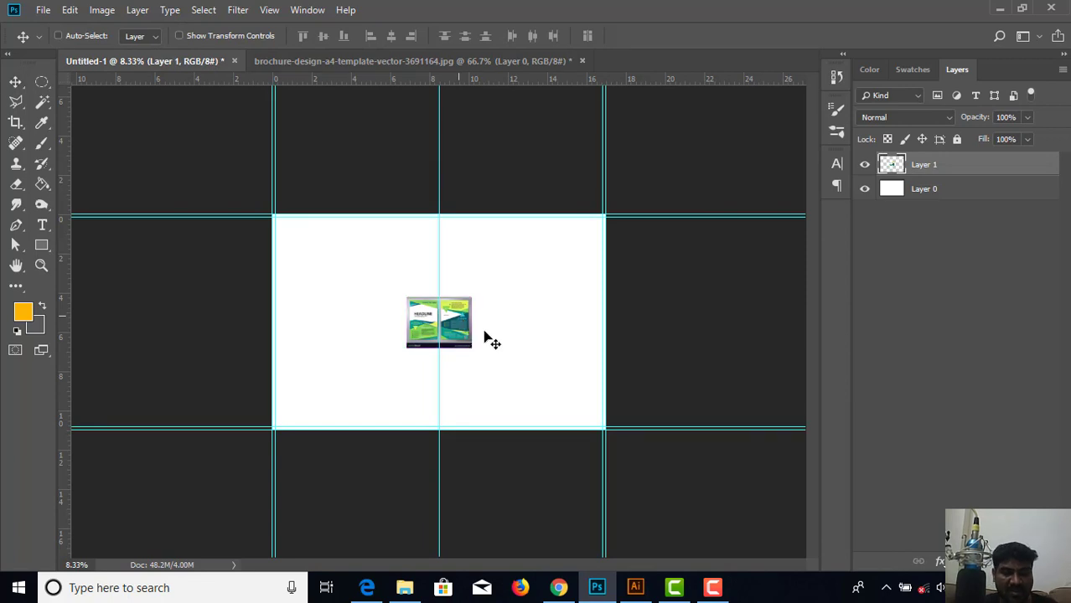
pyautogui.hotkey('ctrl', 't')
pyautogui.moveTo(472, 346); pyautogui.dragTo(614, 444)
pyautogui.moveTo(613, 443); pyautogui.dragTo(613, 438)
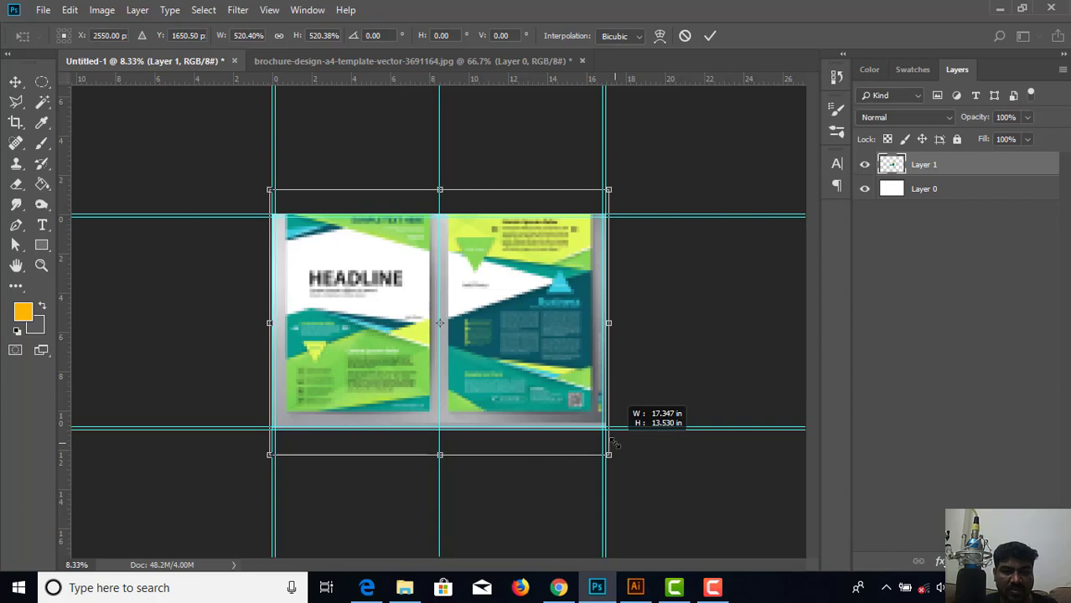
pyautogui.moveTo(534, 338)
pyautogui.mouseDown()
pyautogui.moveTo(532, 366)
pyautogui.moveTo(530, 350)
pyautogui.mouseUp()
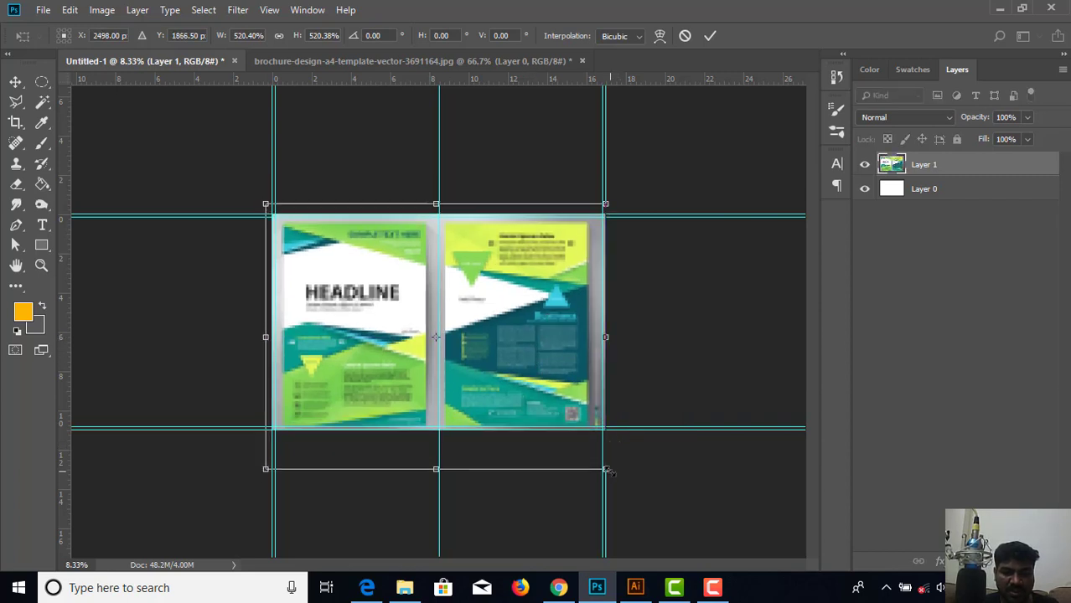
pyautogui.moveTo(607, 471)
pyautogui.mouseDown()
pyautogui.moveTo(629, 480)
pyautogui.moveTo(616, 477)
pyautogui.mouseUp()
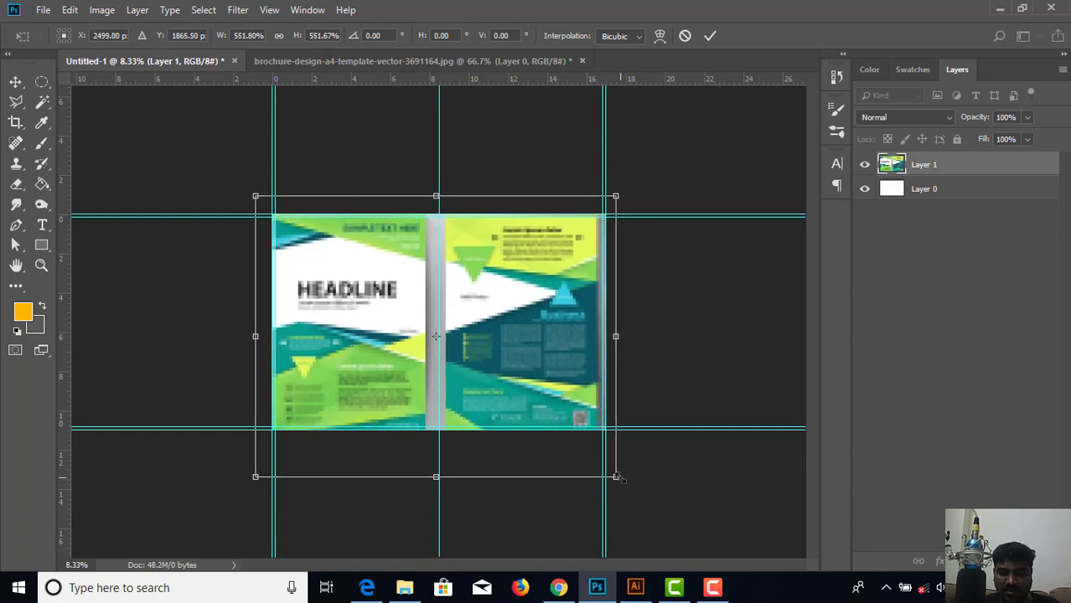
pyautogui.press('Right')
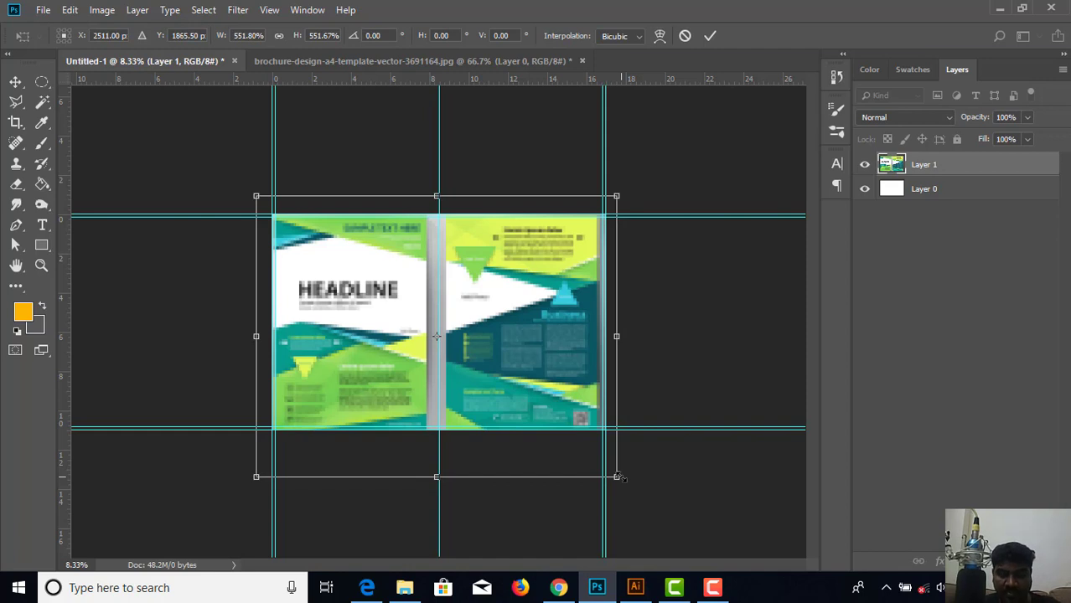
pyautogui.press('Up')
pyautogui.press('Right')
pyautogui.press('Right')
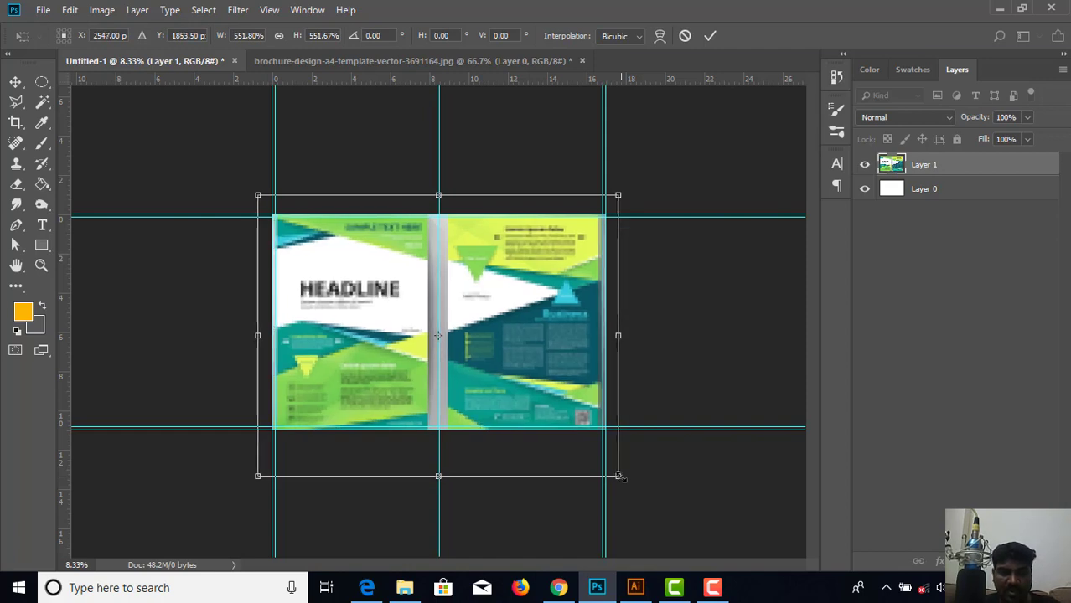
pyautogui.press('Return')
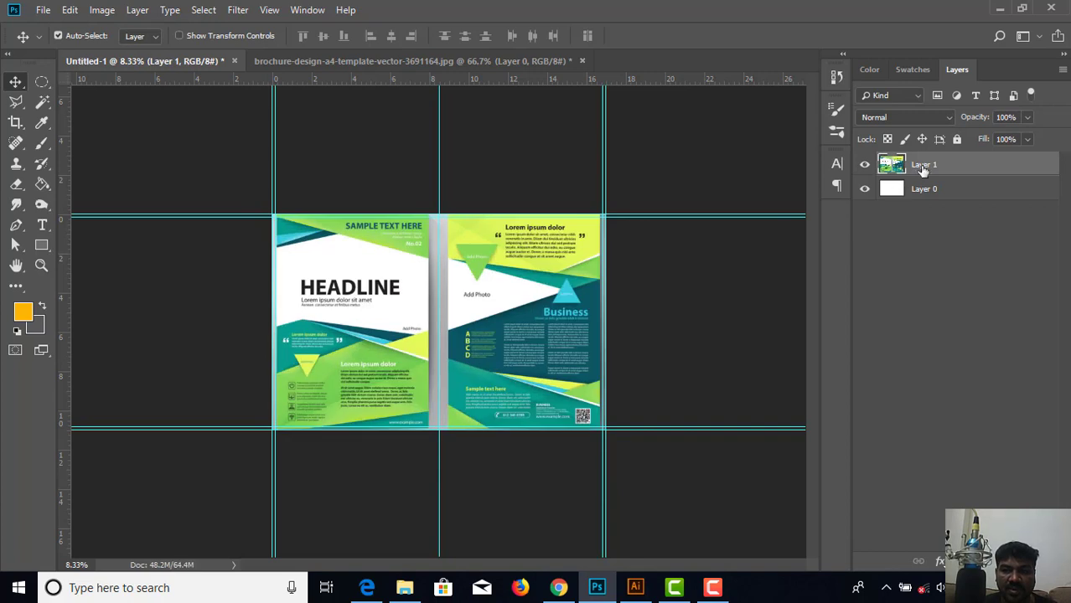
# Add a new empty Layer 2 above the brochure reference layer.
pyautogui.click(867, 167)
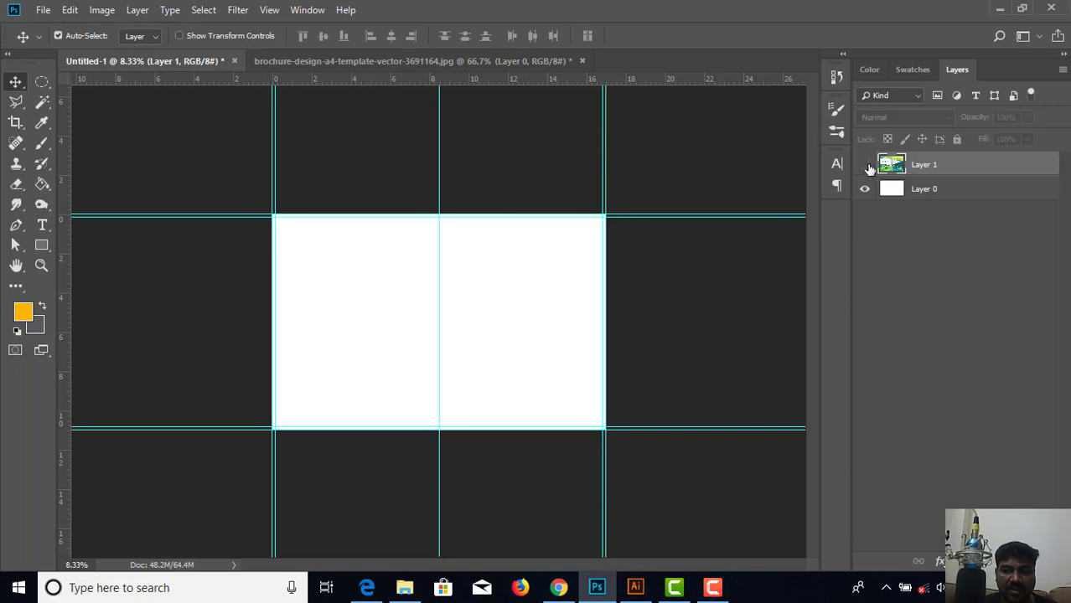
pyautogui.click(867, 166)
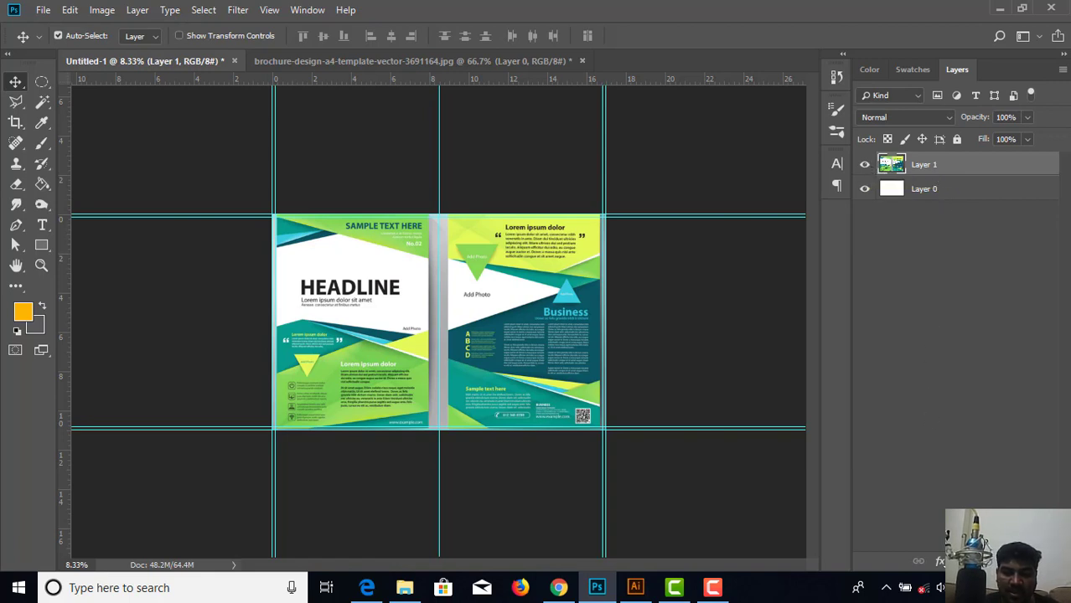
pyautogui.hotkey('ctrl', 'shift', 'alt', 'n')
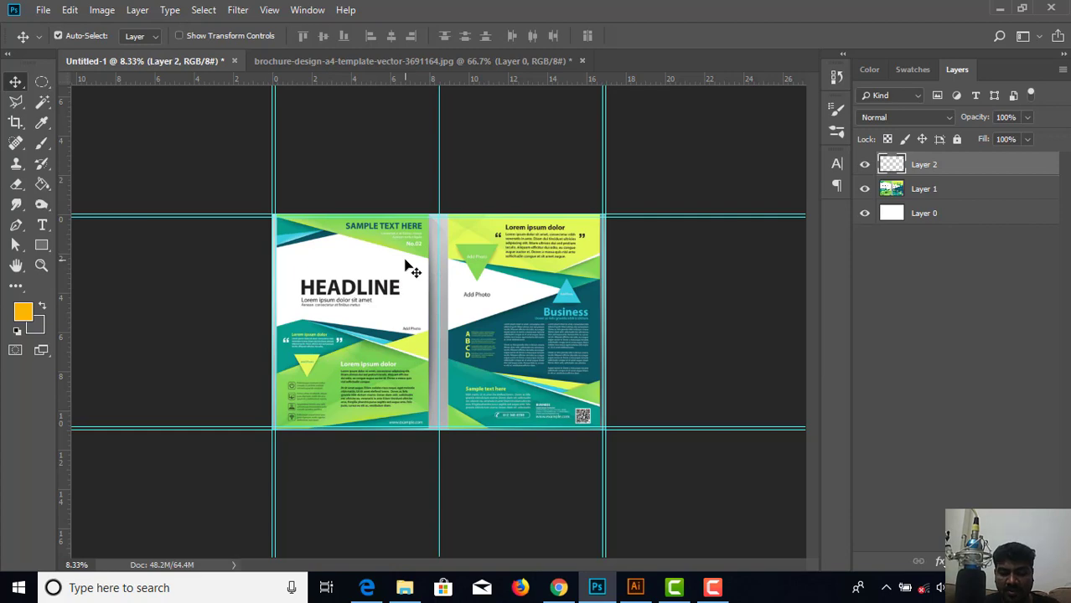
pyautogui.hotkey('ctrl', '+')
pyautogui.hotkey('ctrl', '+')
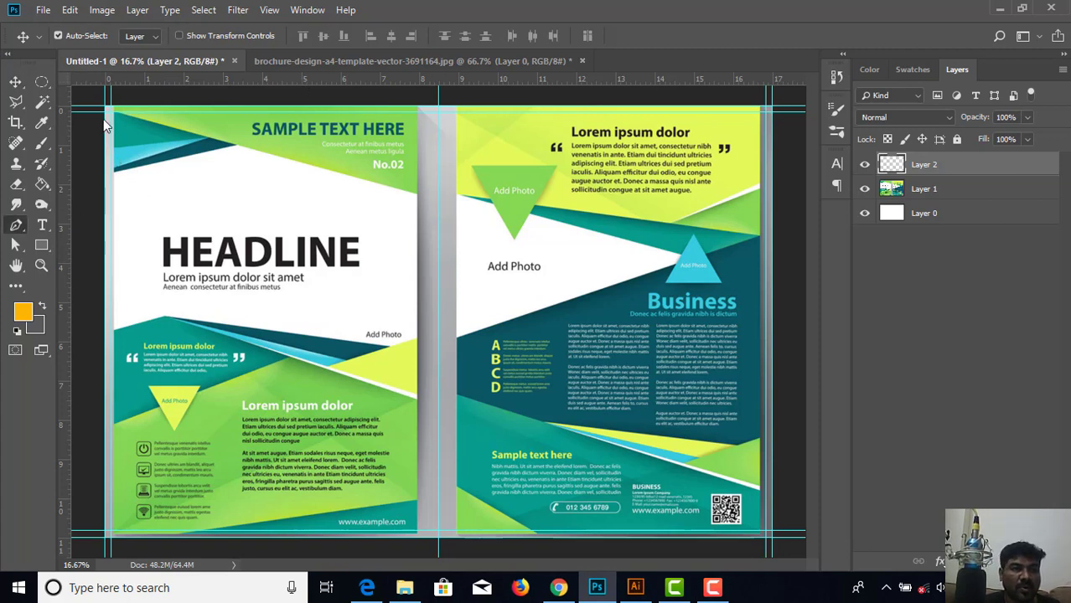
# Draw a closed triangular Pen path from the top-left corner to the fold guide.
pyautogui.press('p')
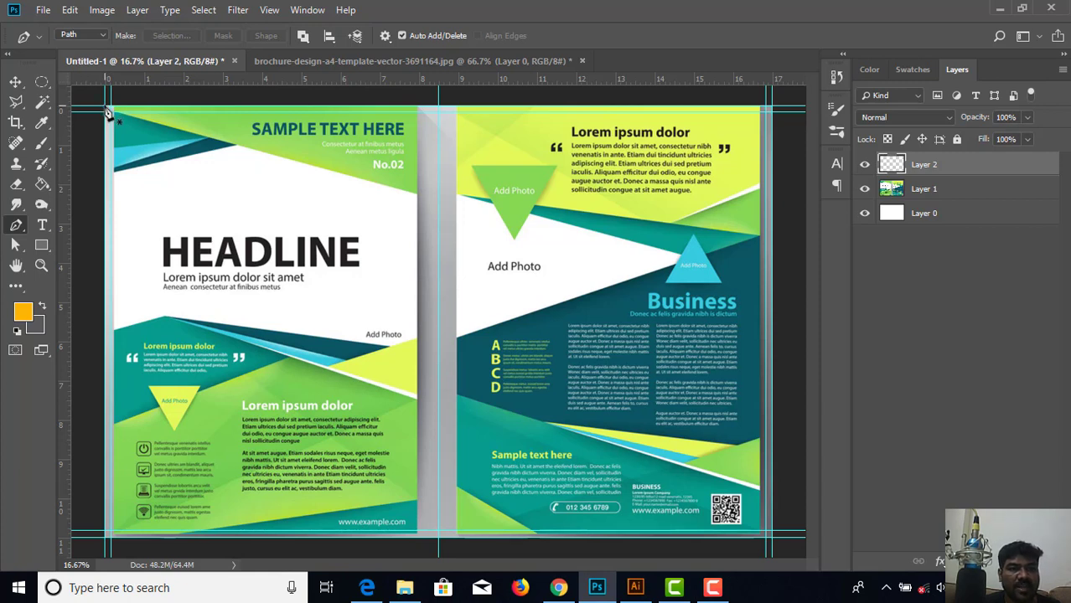
pyautogui.click(106, 108)
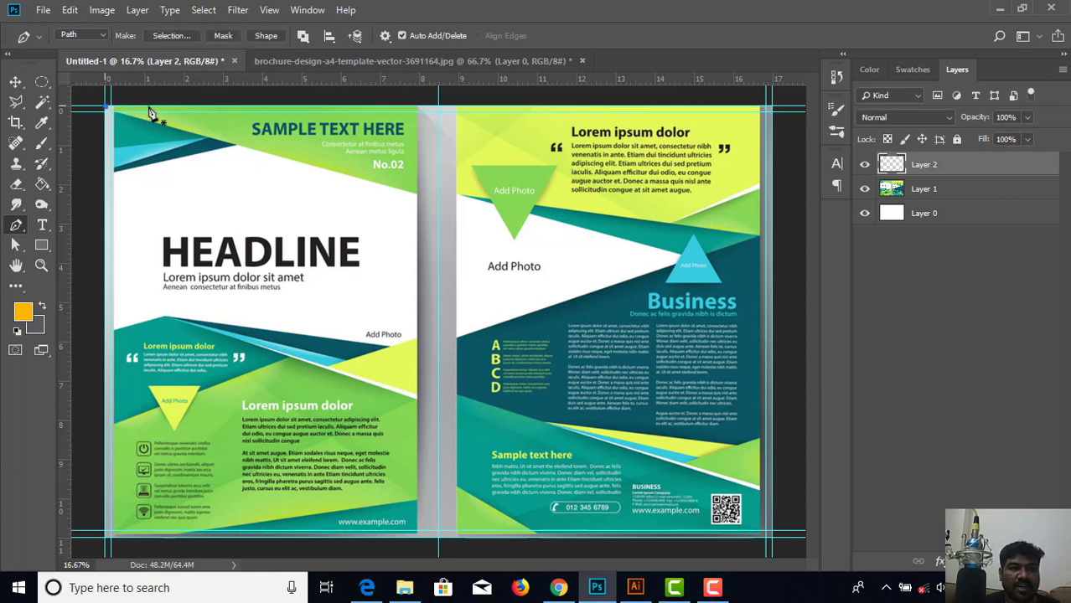
pyautogui.click(439, 108)
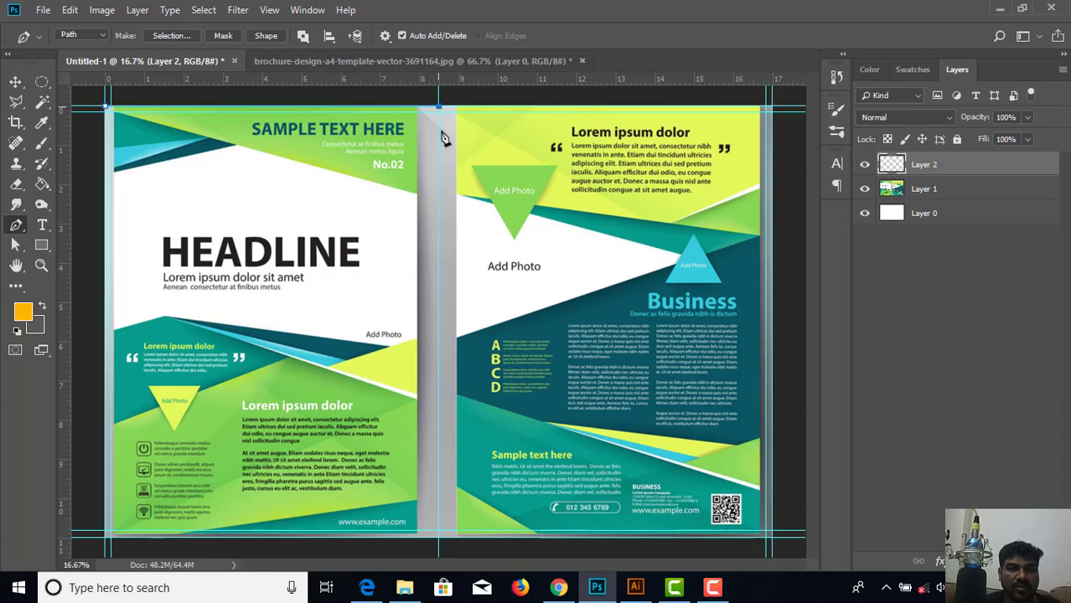
pyautogui.click(438, 201)
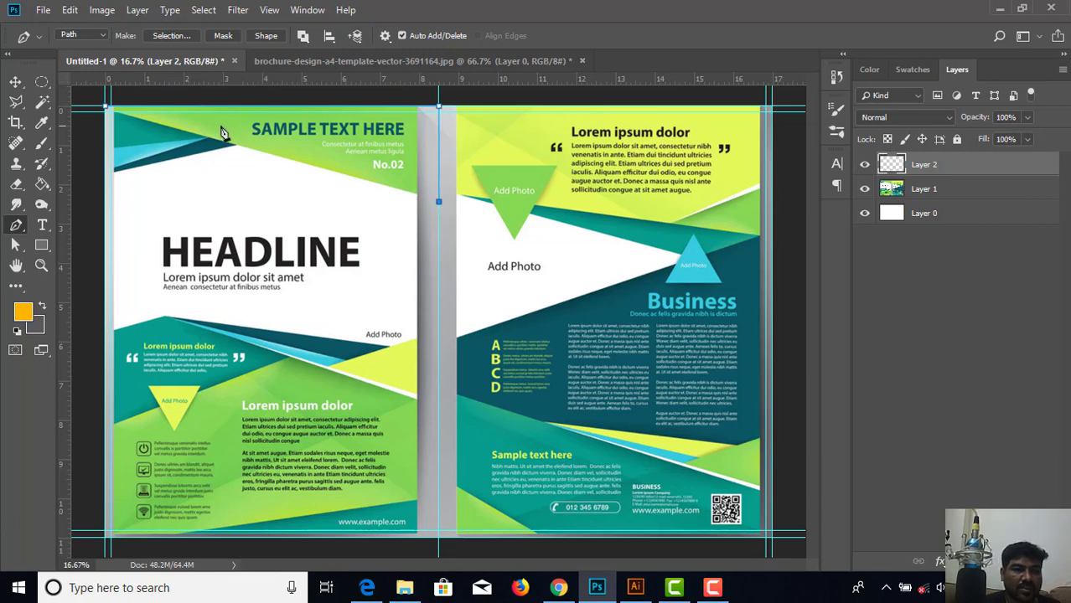
pyautogui.click(107, 112)
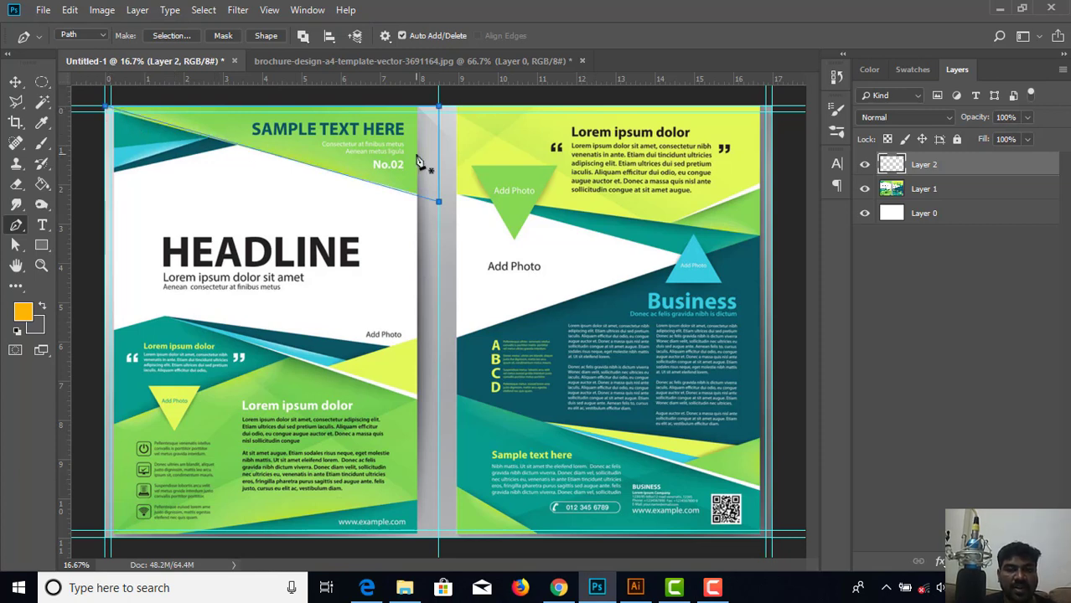
# Turn the triangular path into a selection with no feathering.
pyautogui.rightClick(346, 187)
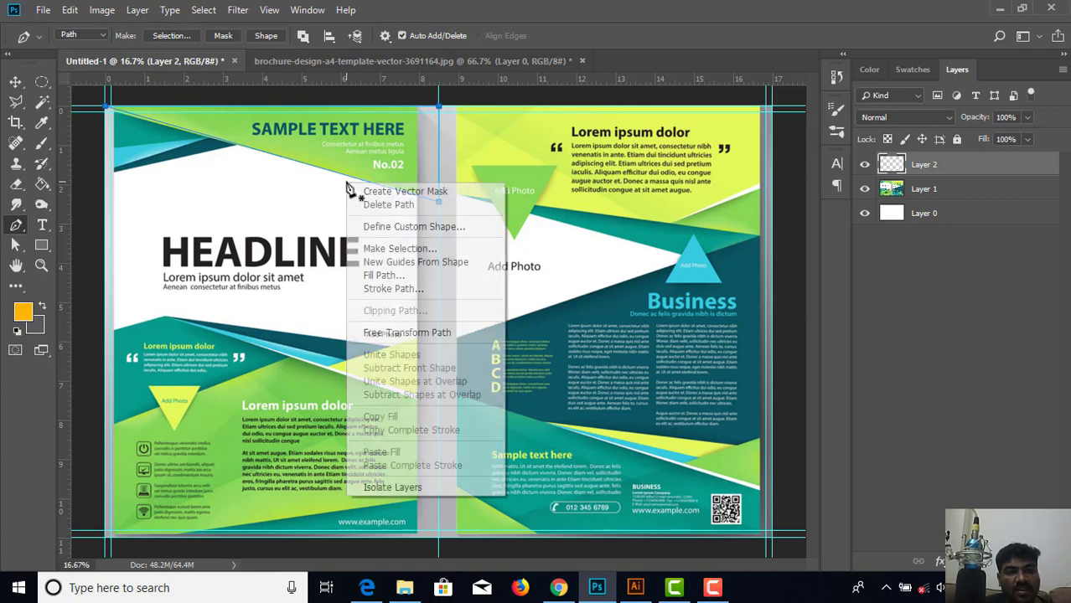
pyautogui.click(391, 249)
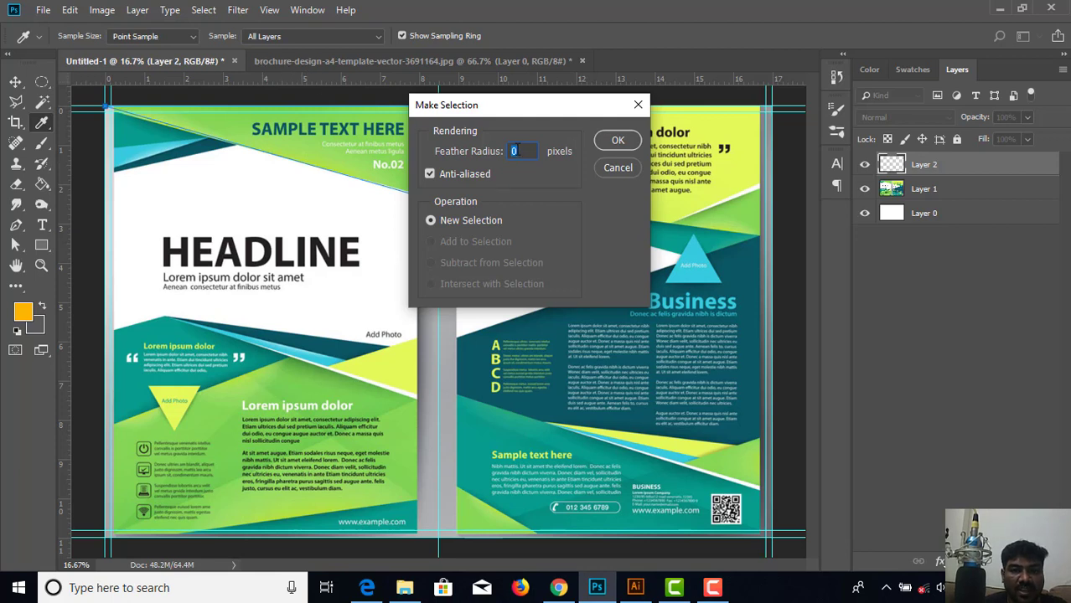
pyautogui.click(599, 140)
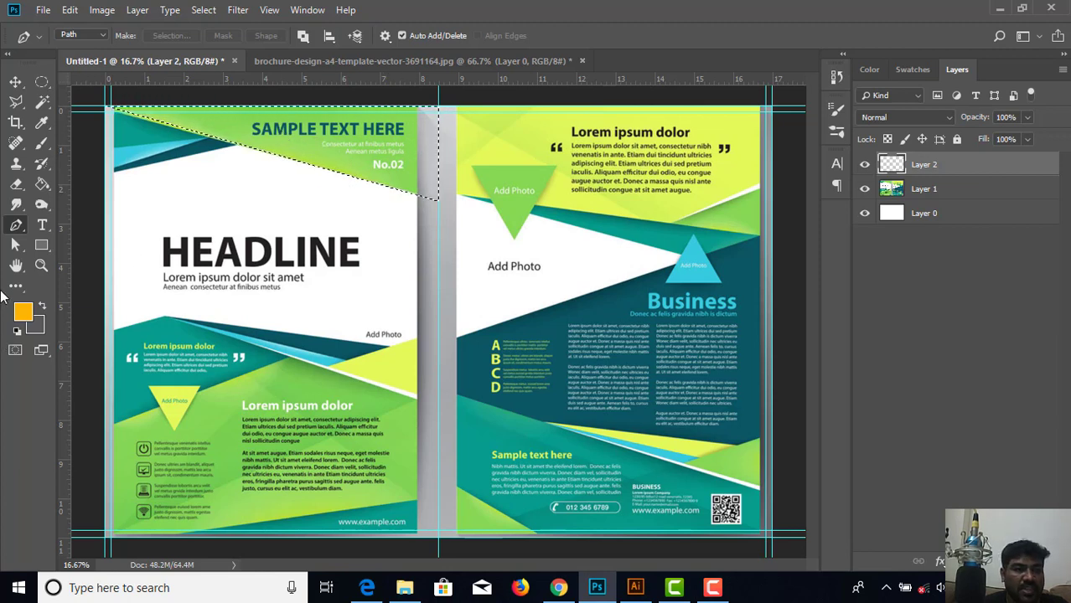
# Choose the Gradient Tool and set the gradient's left stop to light green a5e25b sampled from the cover.
pyautogui.click(41, 186)
pyautogui.rightClick(41, 190)
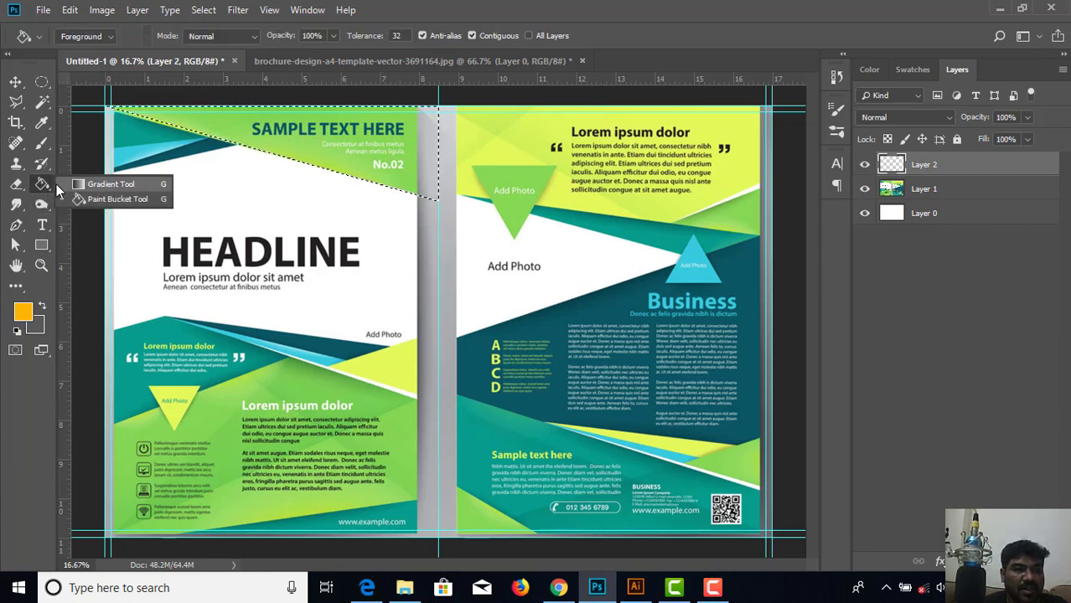
pyautogui.click(56, 185)
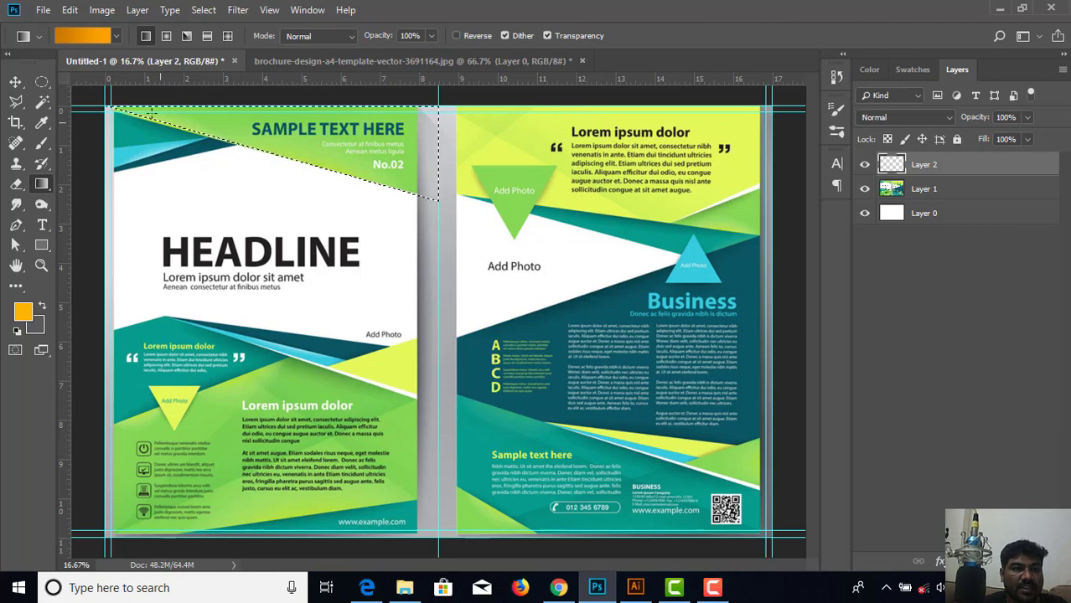
pyautogui.click(84, 39)
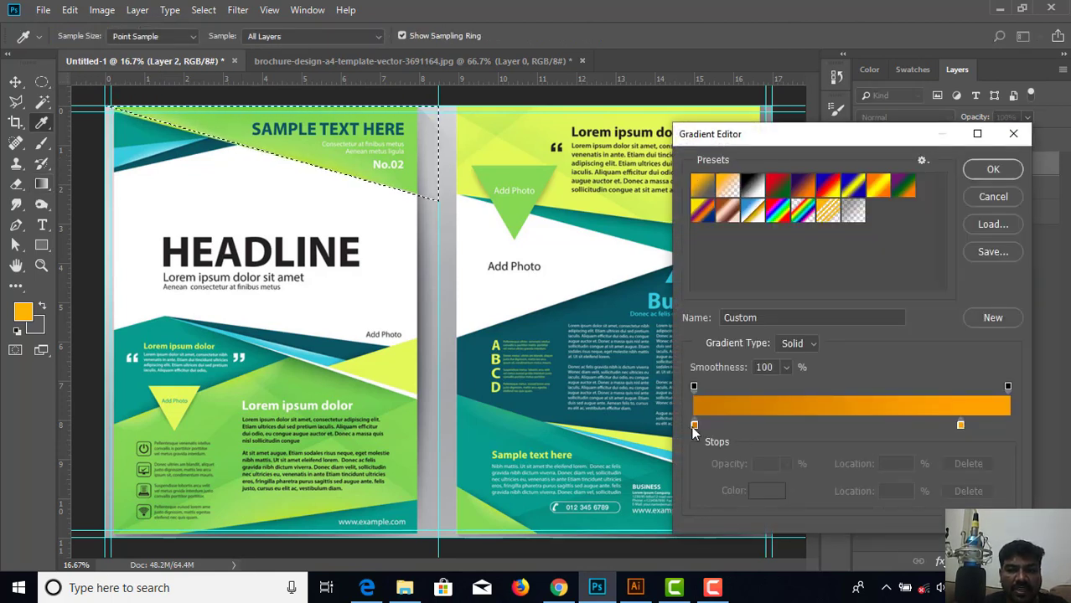
pyautogui.click(693, 425)
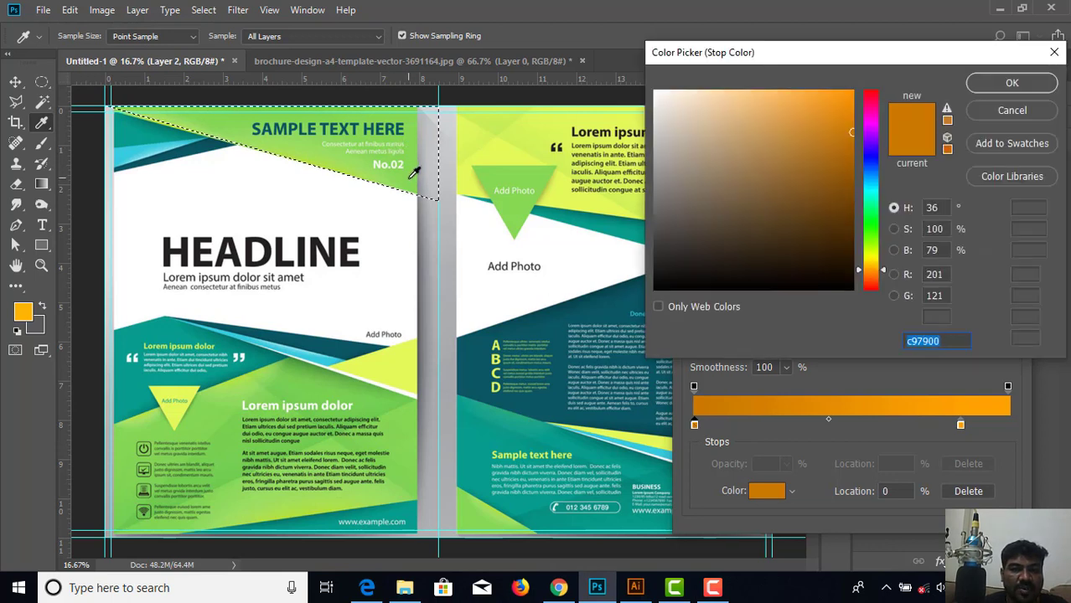
pyautogui.click(416, 141)
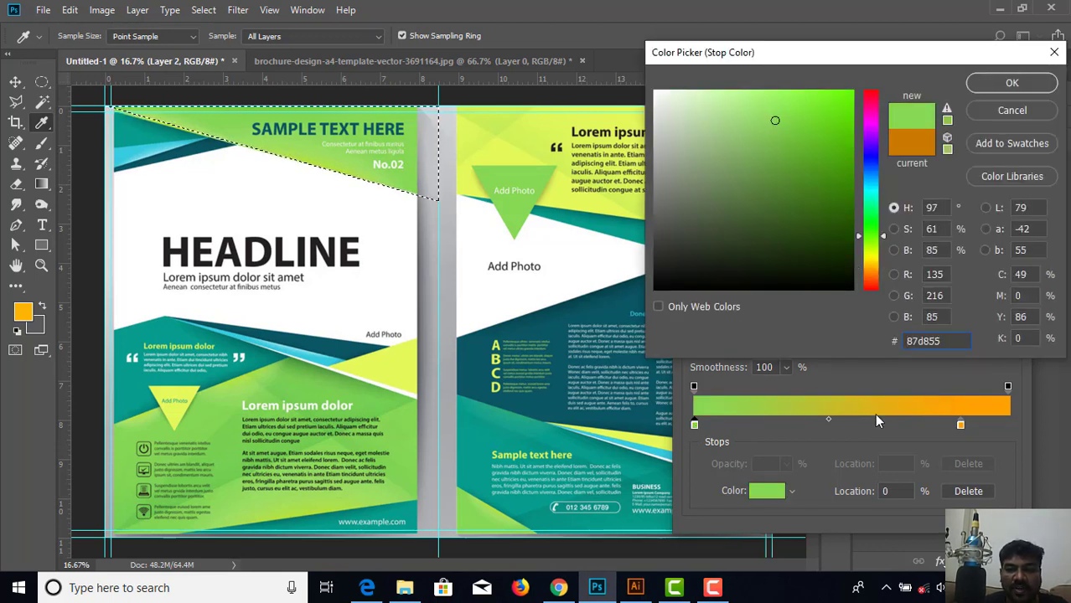
pyautogui.click(961, 428)
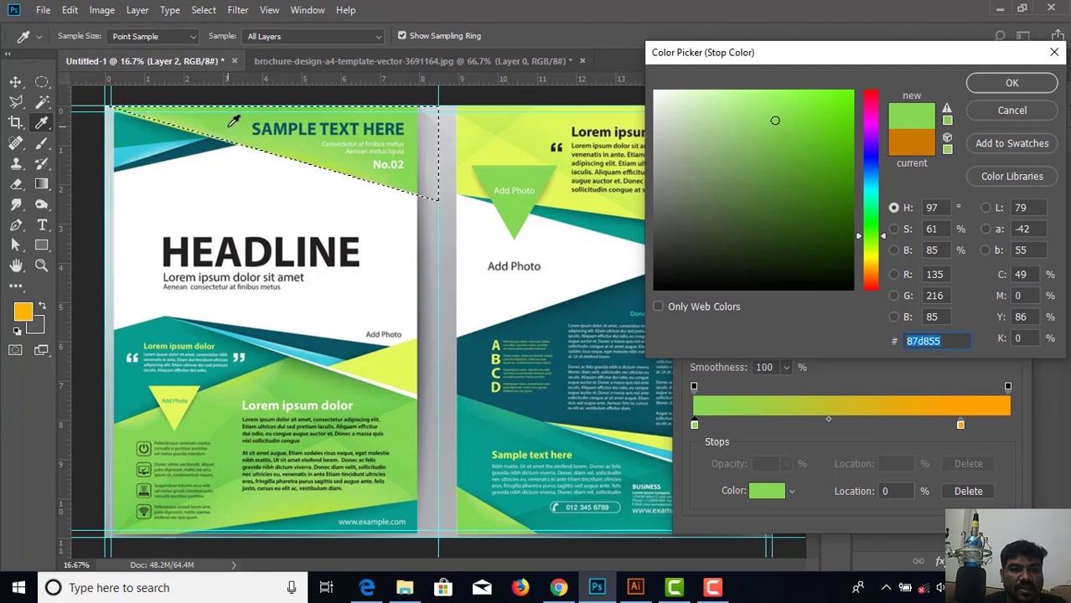
pyautogui.click(271, 136)
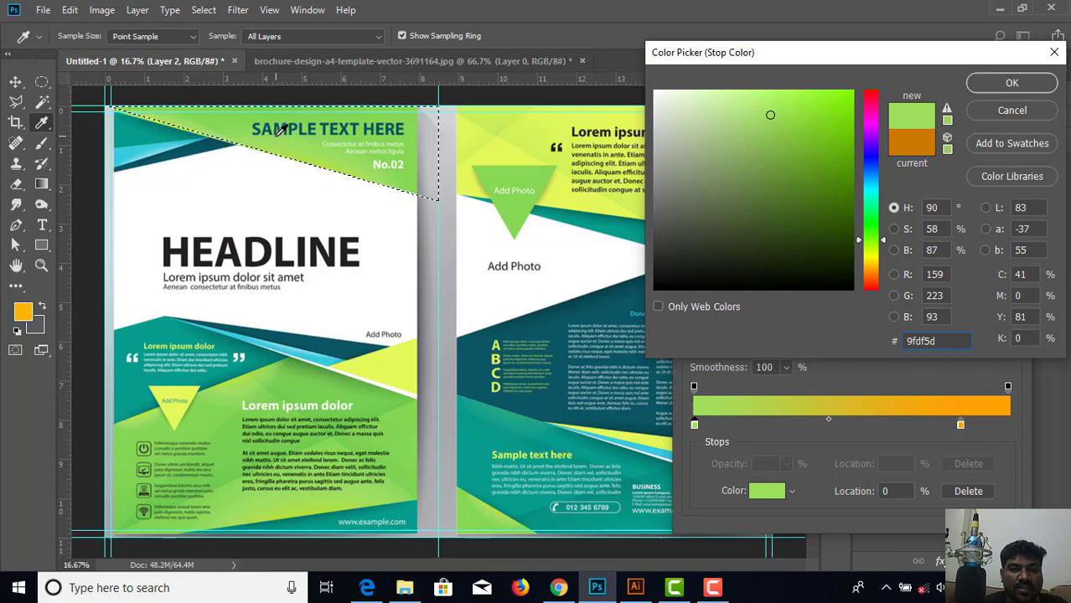
pyautogui.click(298, 149)
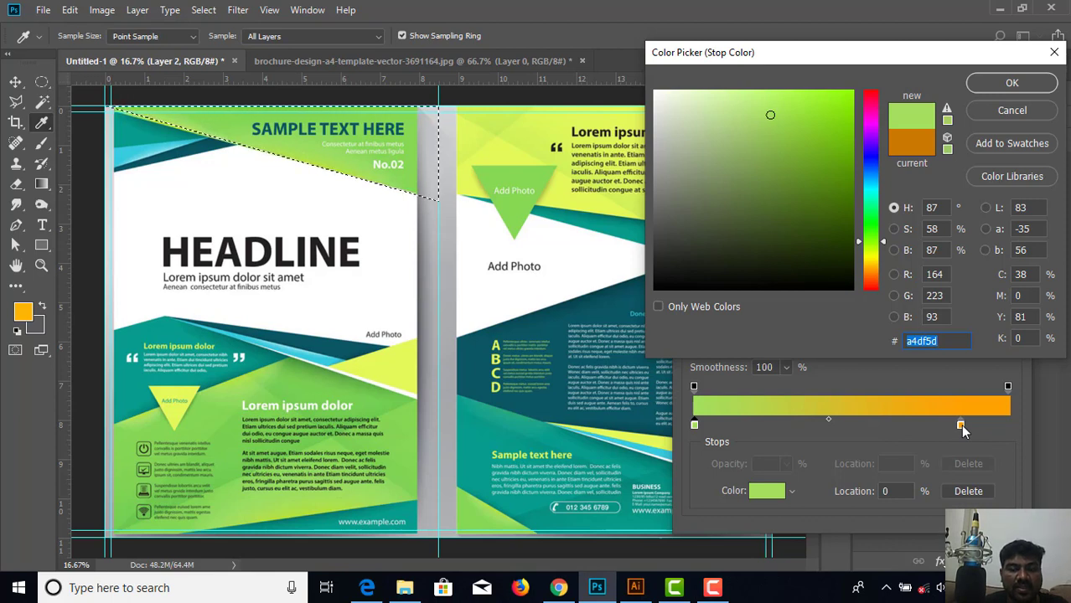
pyautogui.click(335, 160)
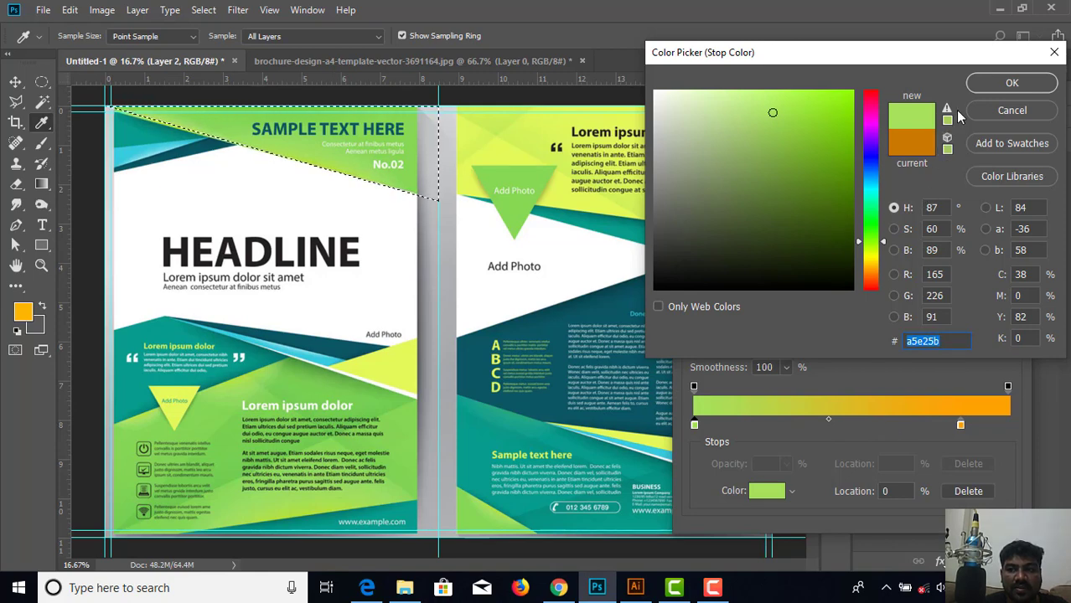
pyautogui.click(979, 86)
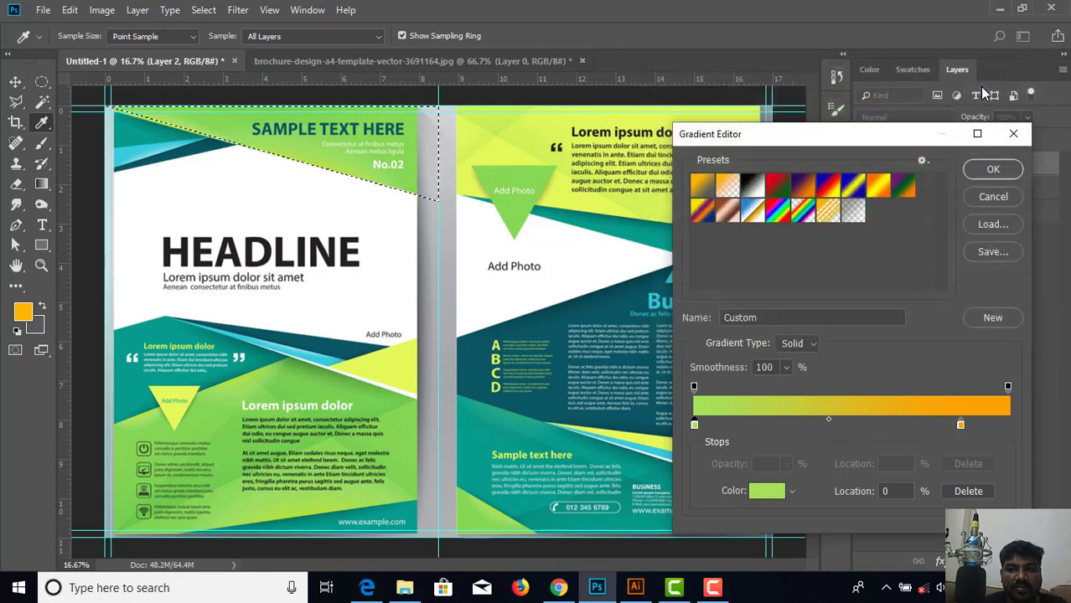
# Replace the gradient's orange end with a green stop moved to the right end.
pyautogui.click(910, 425)
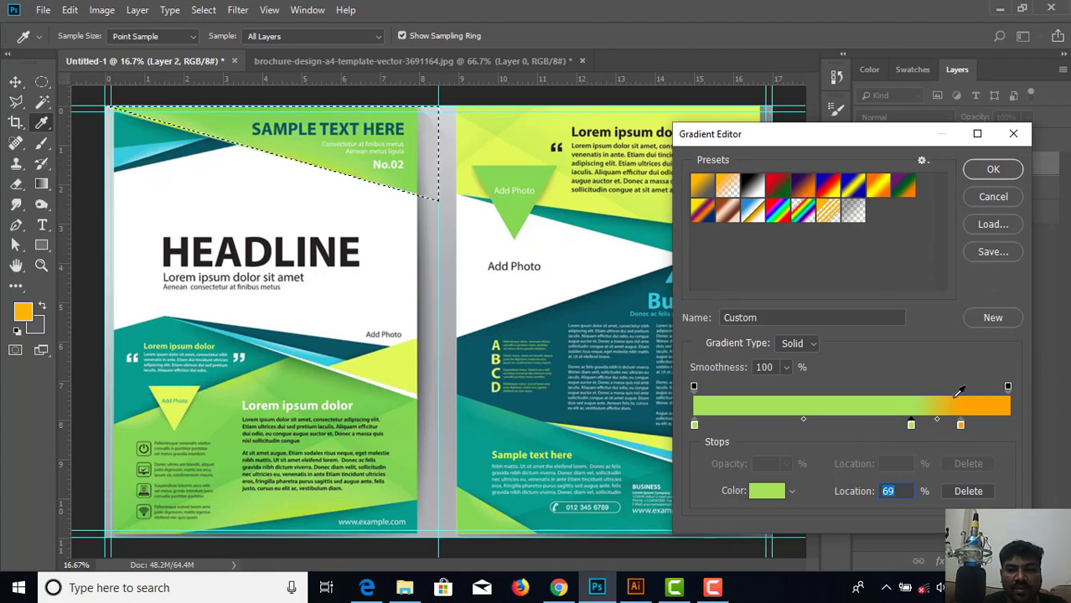
pyautogui.moveTo(960, 425); pyautogui.dragTo(1013, 505)
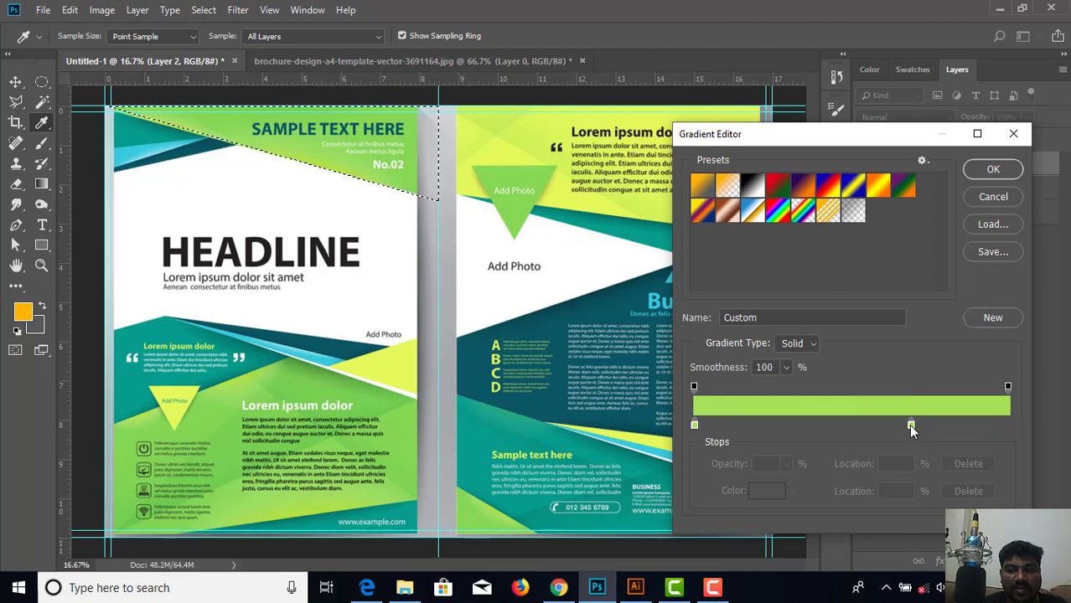
pyautogui.moveTo(911, 426); pyautogui.dragTo(1013, 435)
pyautogui.click(1010, 427)
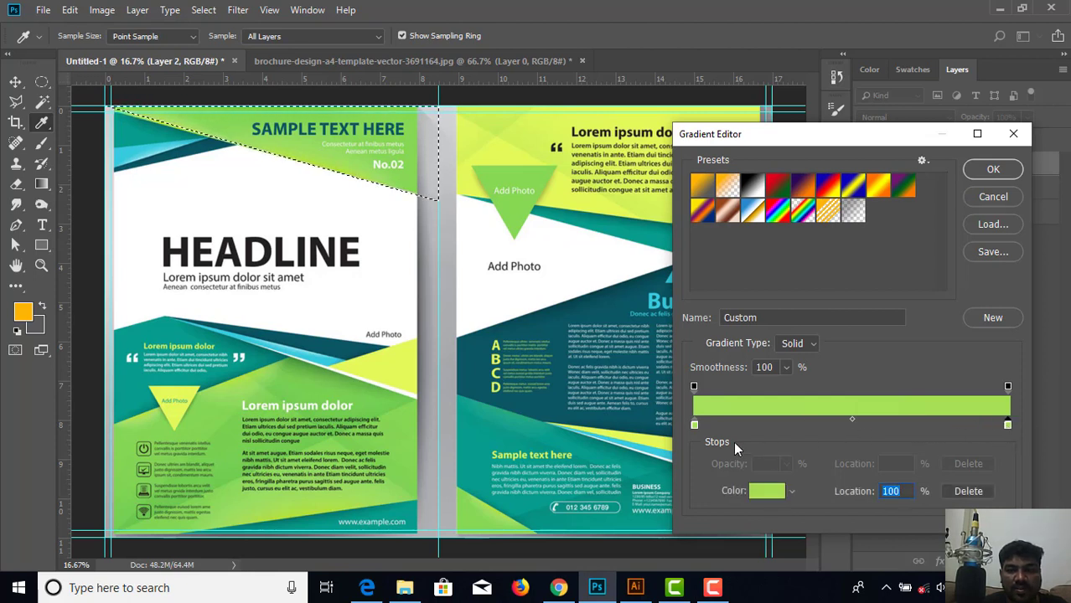
pyautogui.click(693, 425)
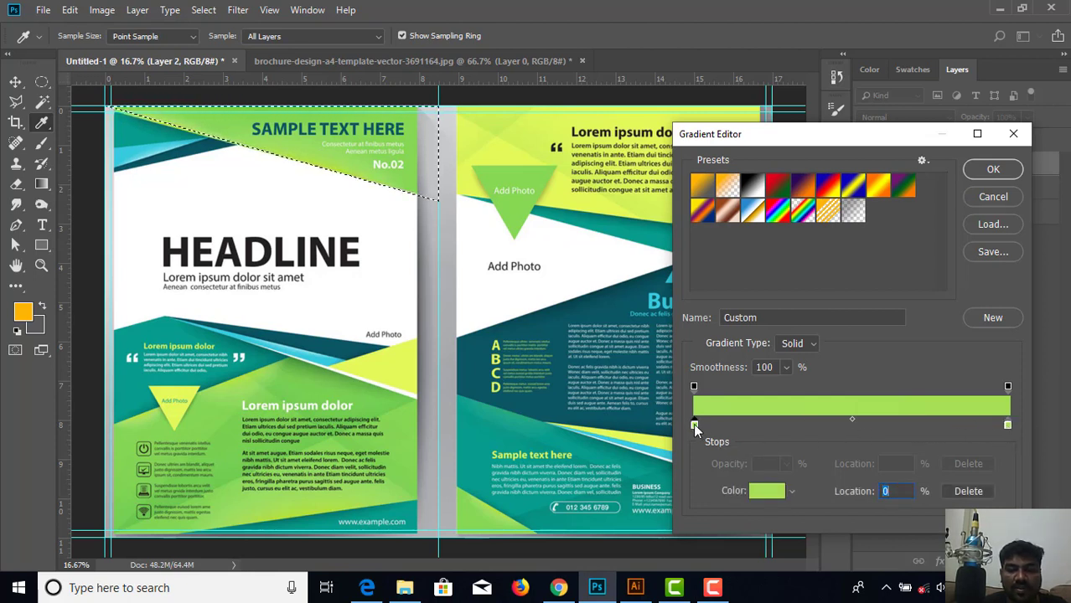
# Resample the left stop's green from the cover and brighten it slightly.
pyautogui.click(344, 110)
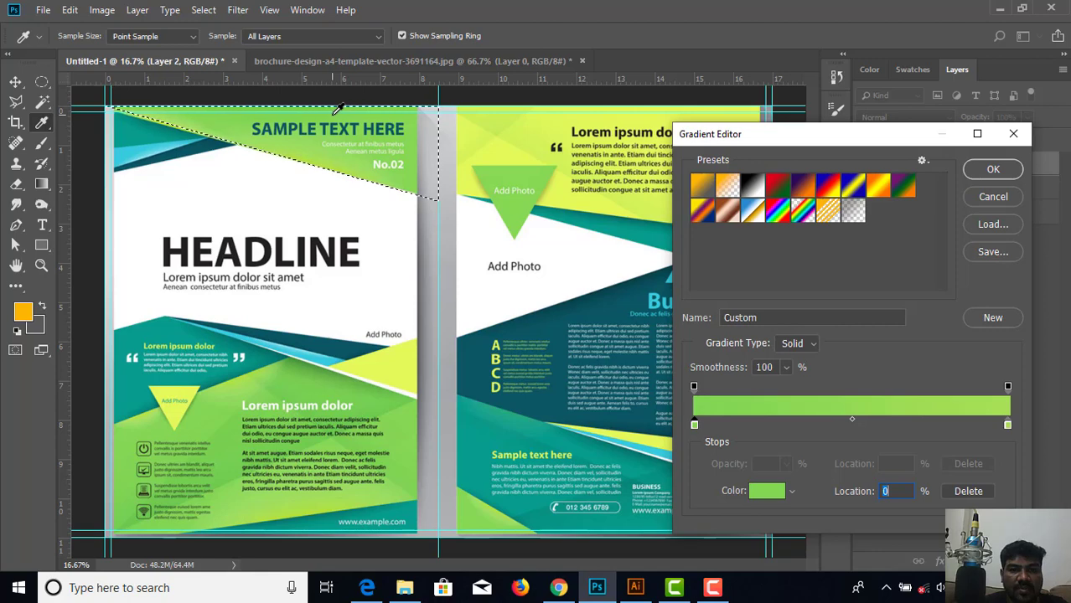
pyautogui.doubleClick(695, 425)
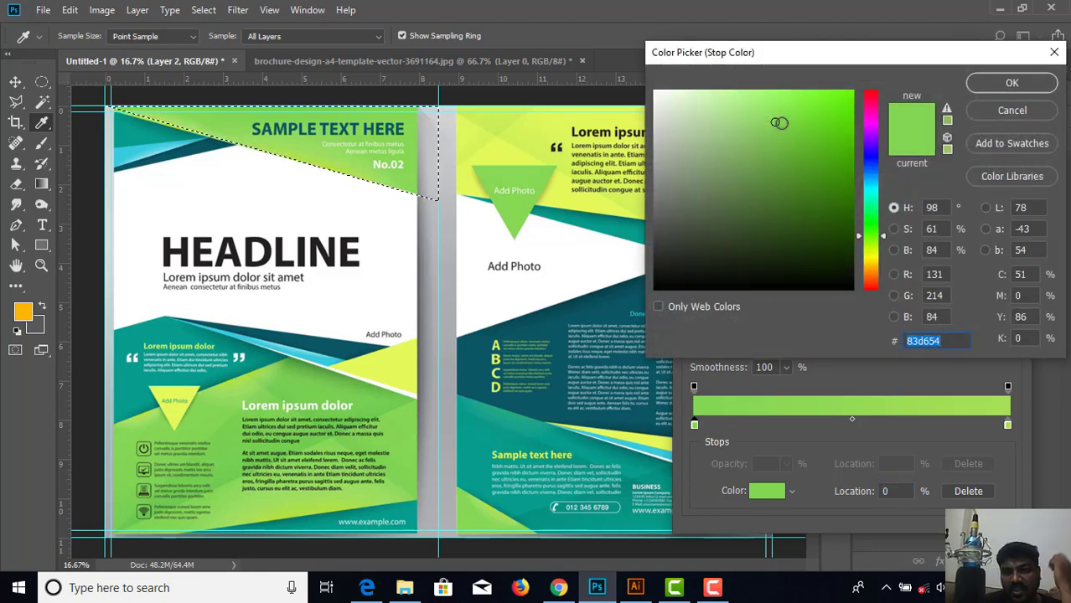
pyautogui.click(775, 99)
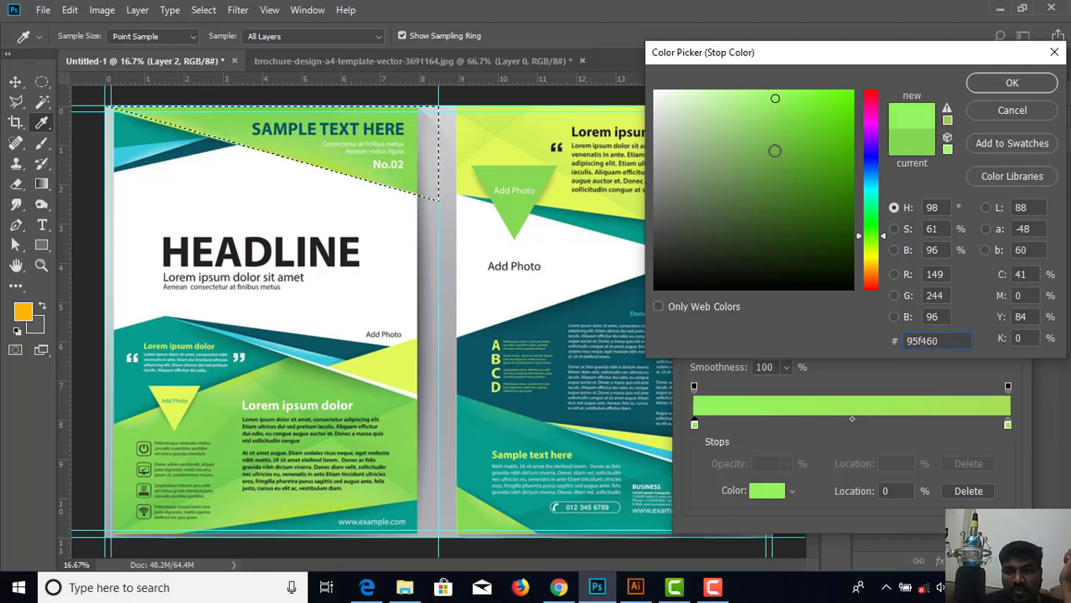
pyautogui.click(775, 96)
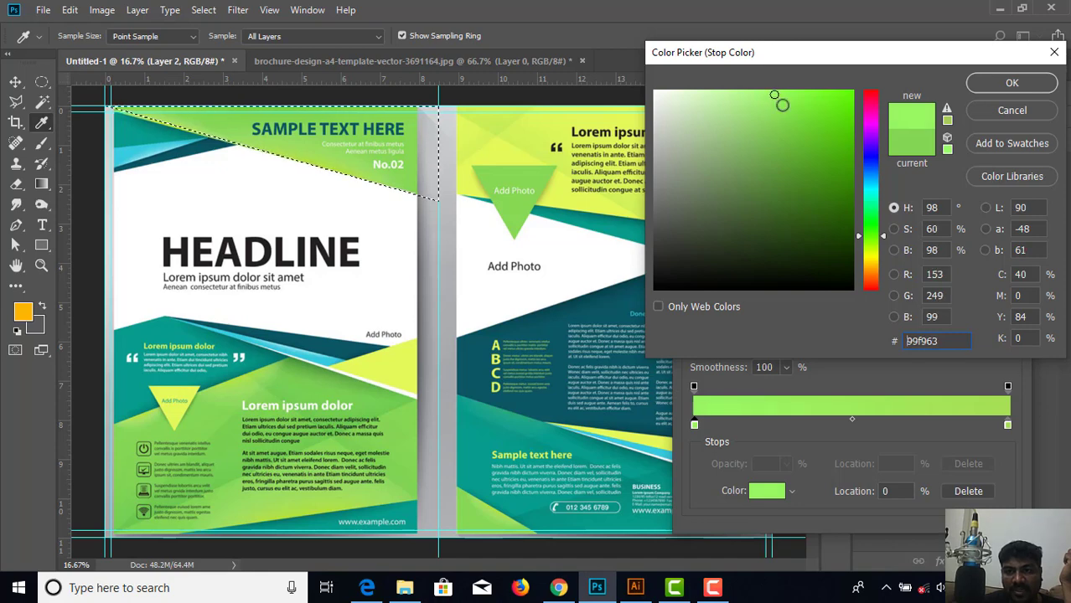
pyautogui.click(1008, 84)
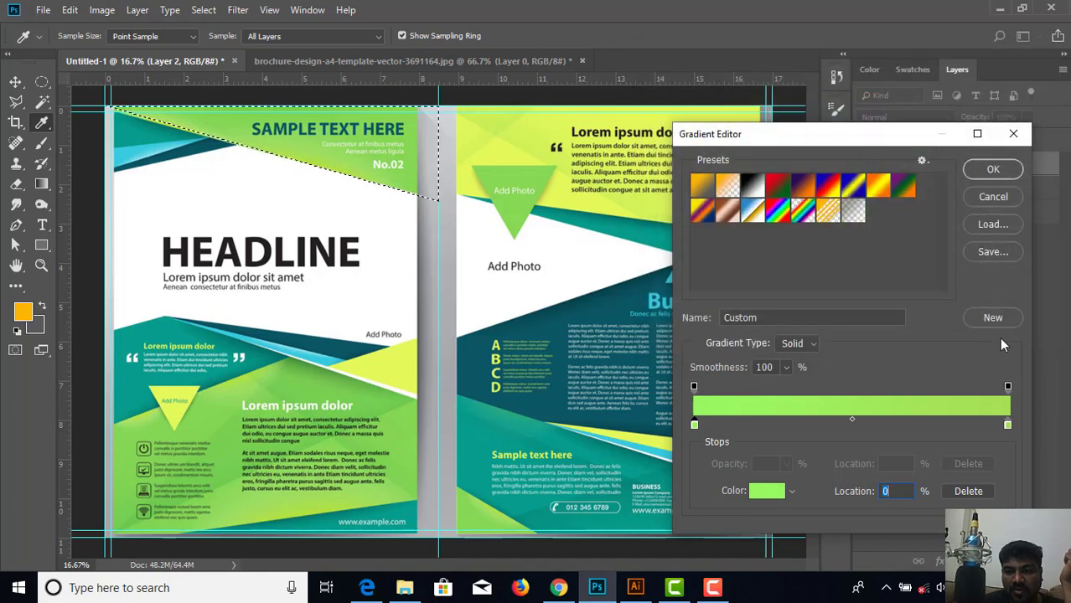
# Make the right stop a deeper, more saturated green #87d318 and accept the gradient.
pyautogui.doubleClick(1006, 425)
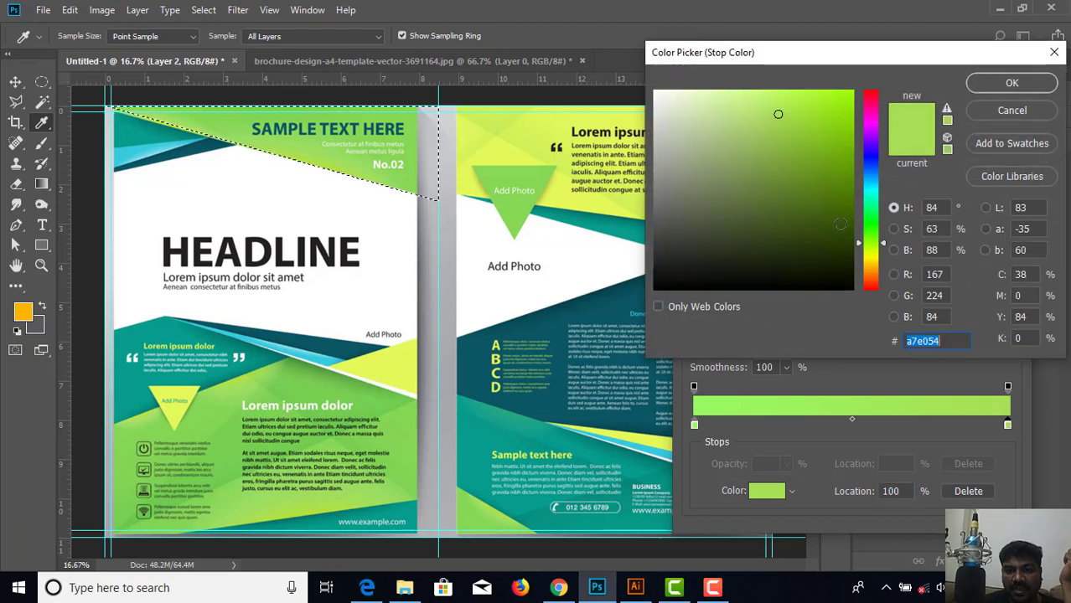
pyautogui.click(776, 95)
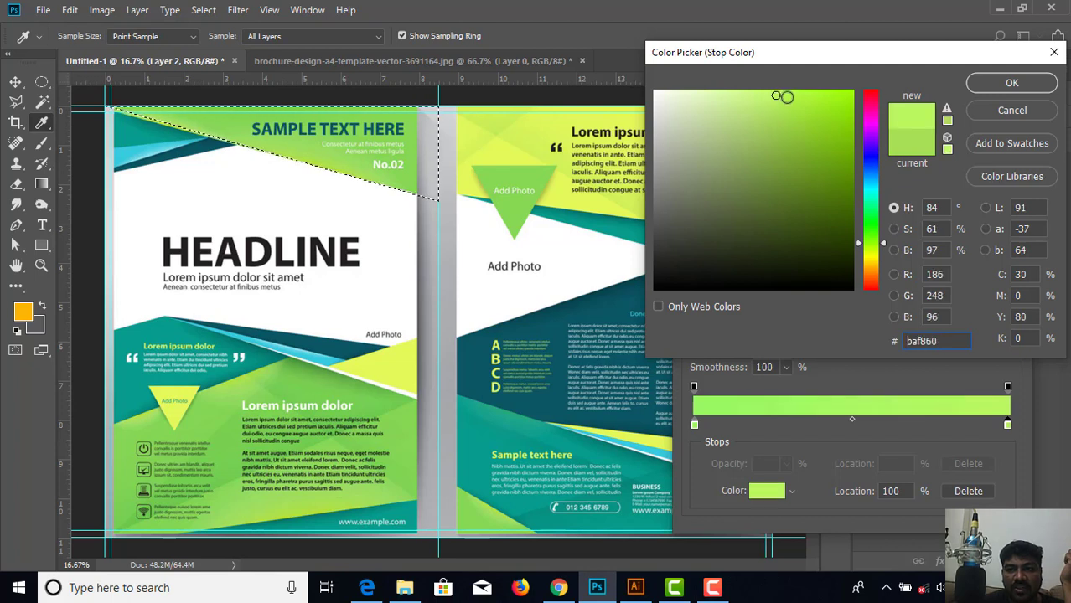
pyautogui.click(779, 125)
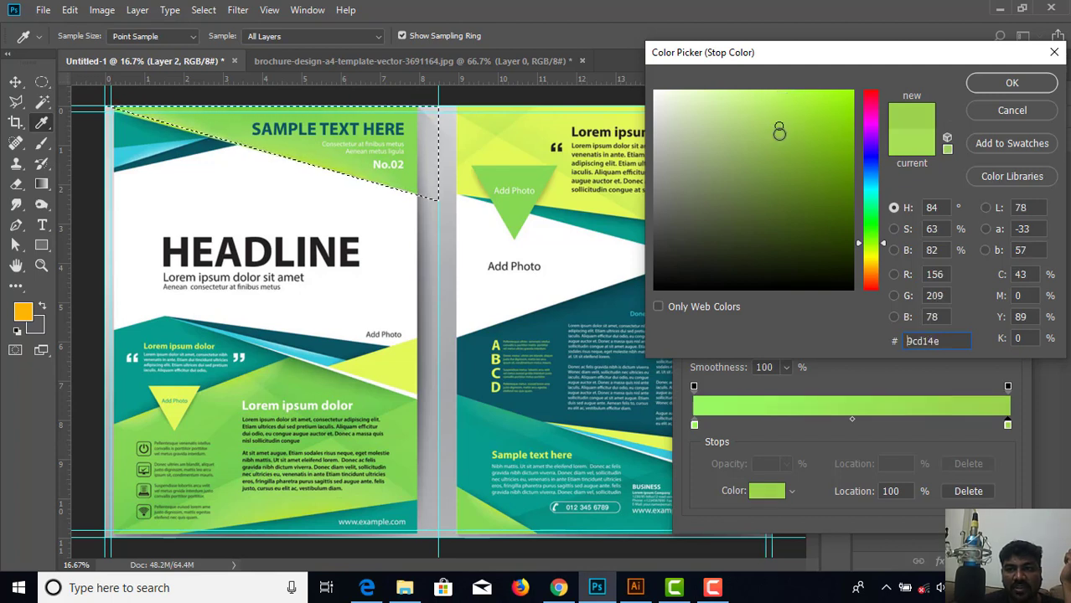
pyautogui.click(811, 125)
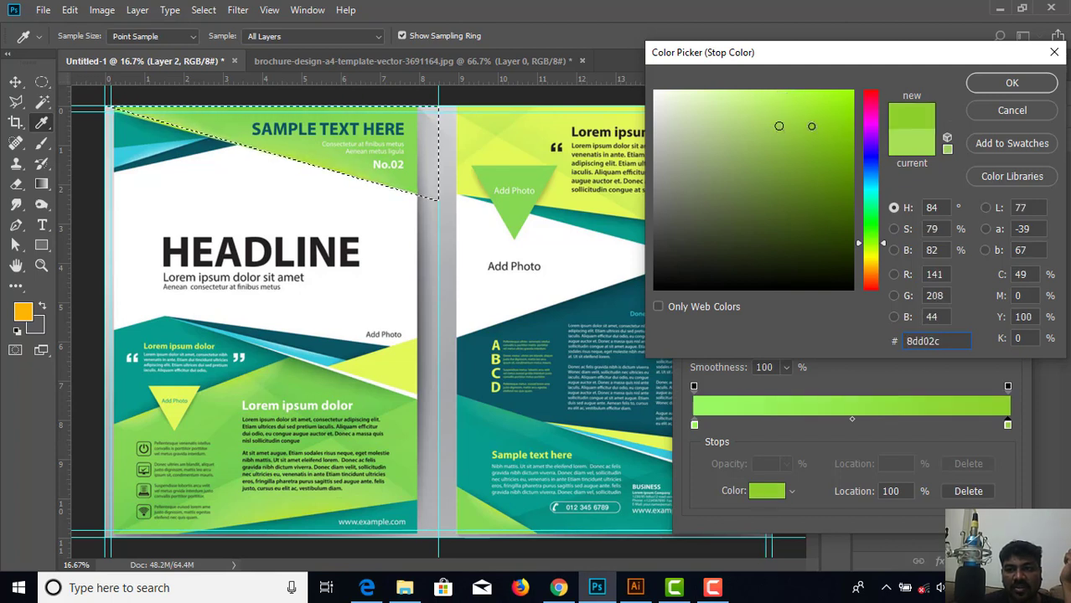
pyautogui.click(837, 125)
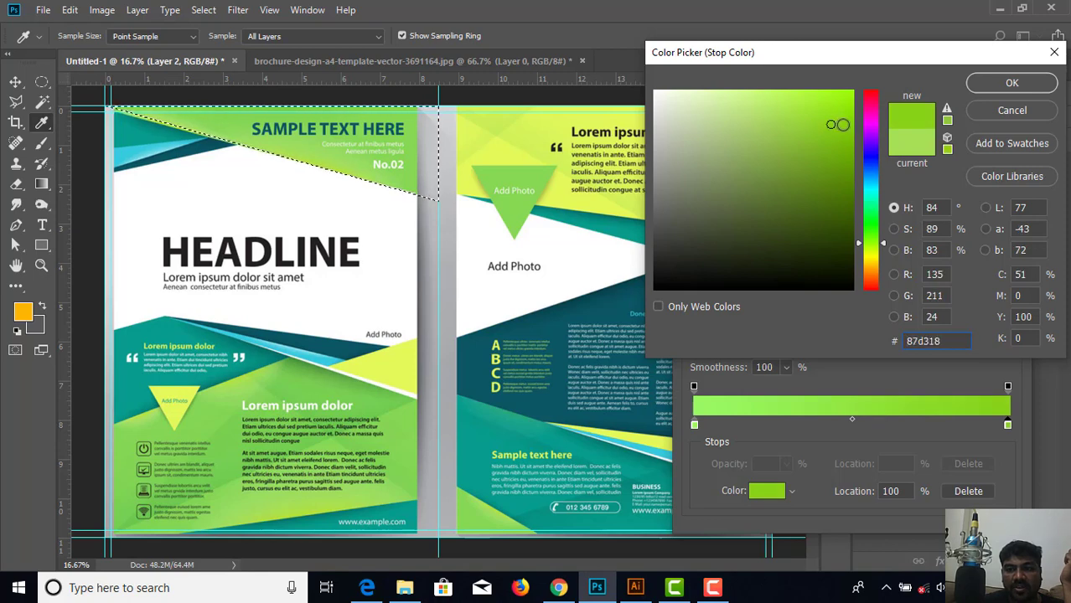
pyautogui.click(844, 125)
pyautogui.click(984, 87)
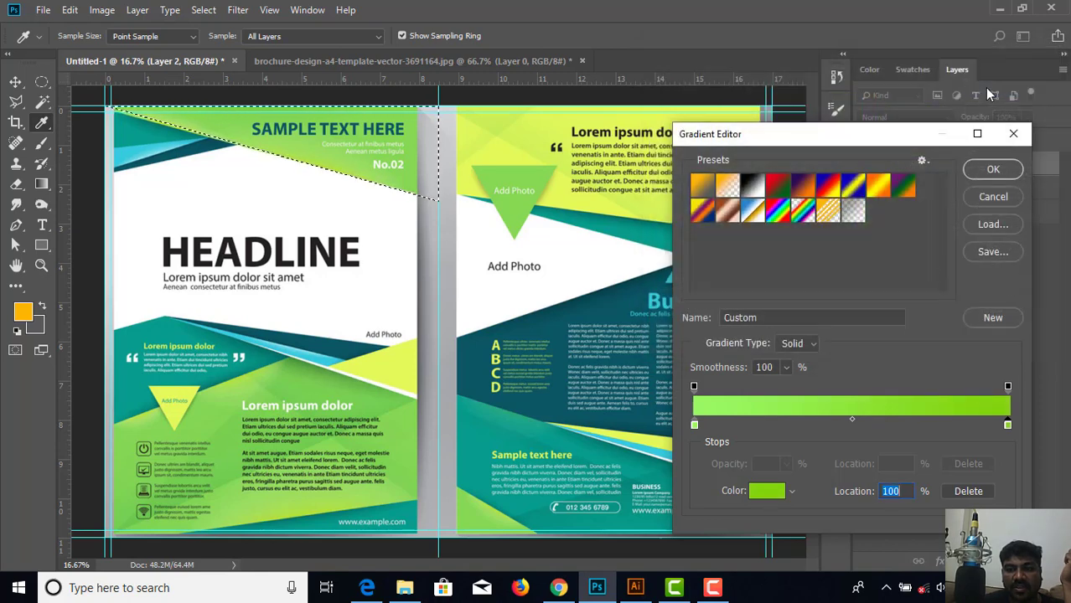
pyautogui.click(997, 170)
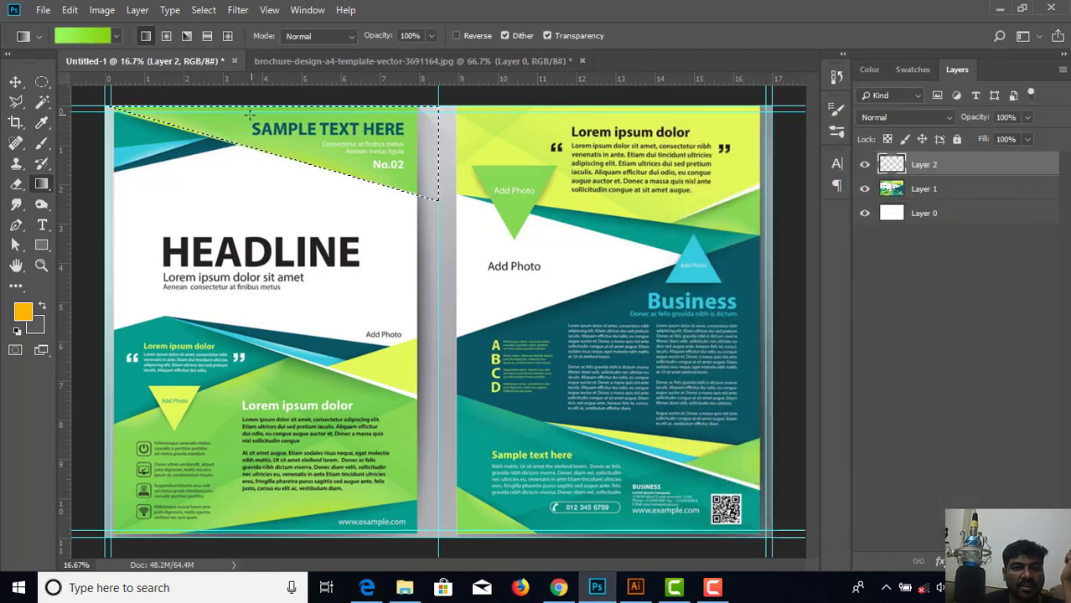
# Fill the top-left triangle on Layer 2 with the reversed green gradient running upward, then deselect.
pyautogui.moveTo(155, 110); pyautogui.dragTo(439, 141)
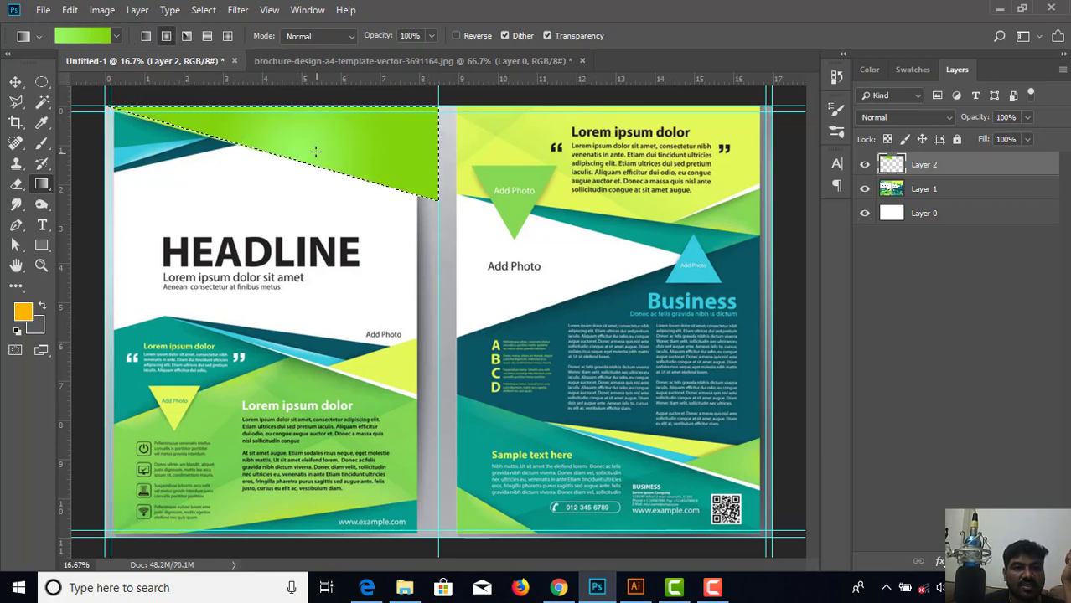
pyautogui.click(456, 36)
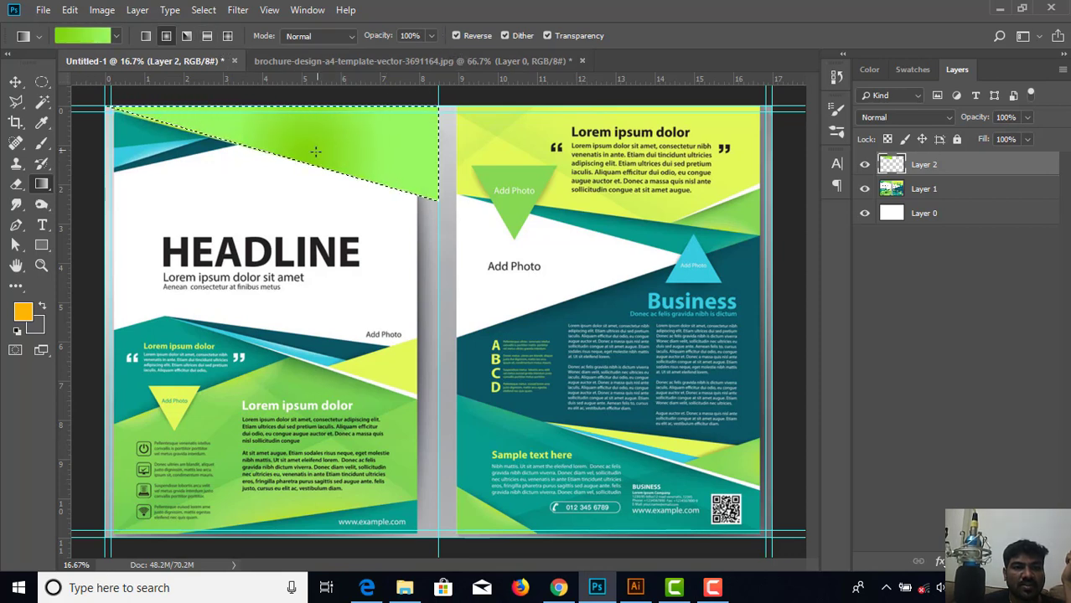
pyautogui.moveTo(445, 139); pyautogui.dragTo(488, 98)
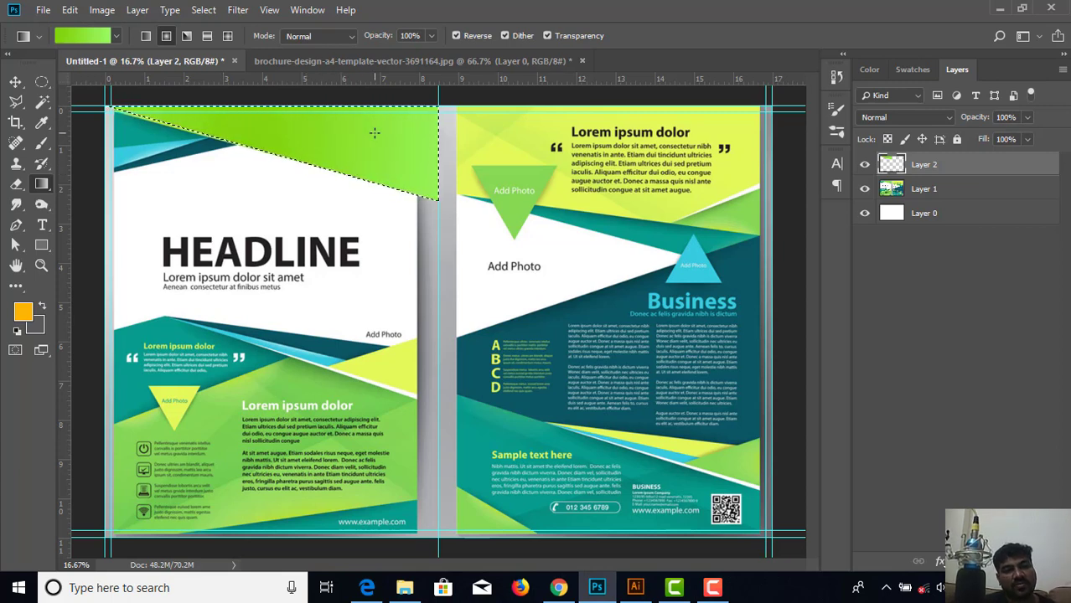
pyautogui.moveTo(351, 152); pyautogui.dragTo(352, 154)
pyautogui.moveTo(289, 176); pyautogui.dragTo(364, 208)
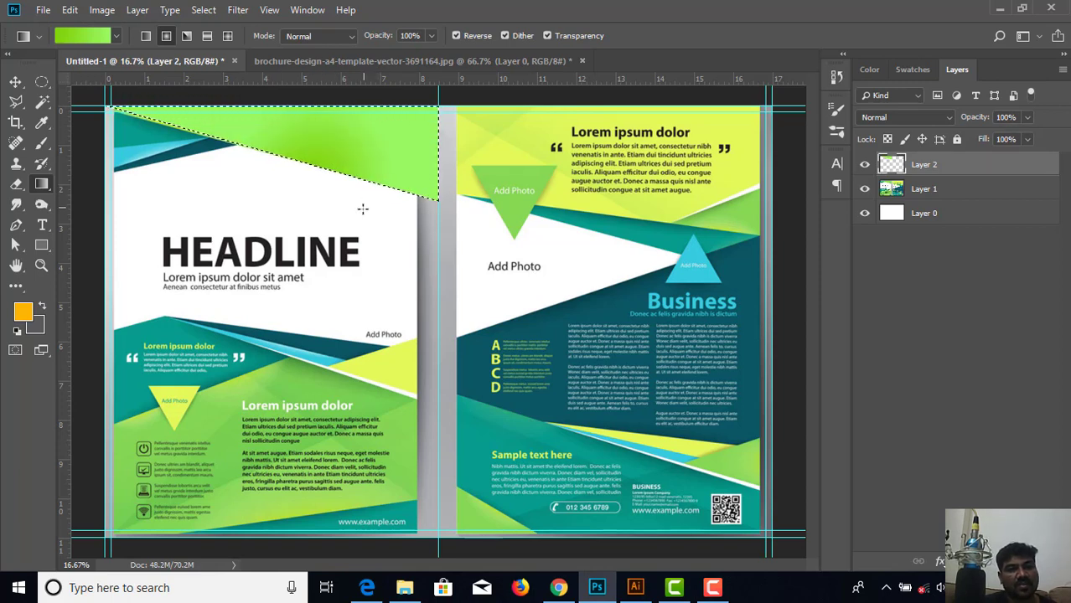
pyautogui.moveTo(342, 152); pyautogui.dragTo(360, 206)
pyautogui.moveTo(322, 132)
pyautogui.mouseDown()
pyautogui.moveTo(310, 186)
pyautogui.moveTo(321, 120)
pyautogui.mouseUp()
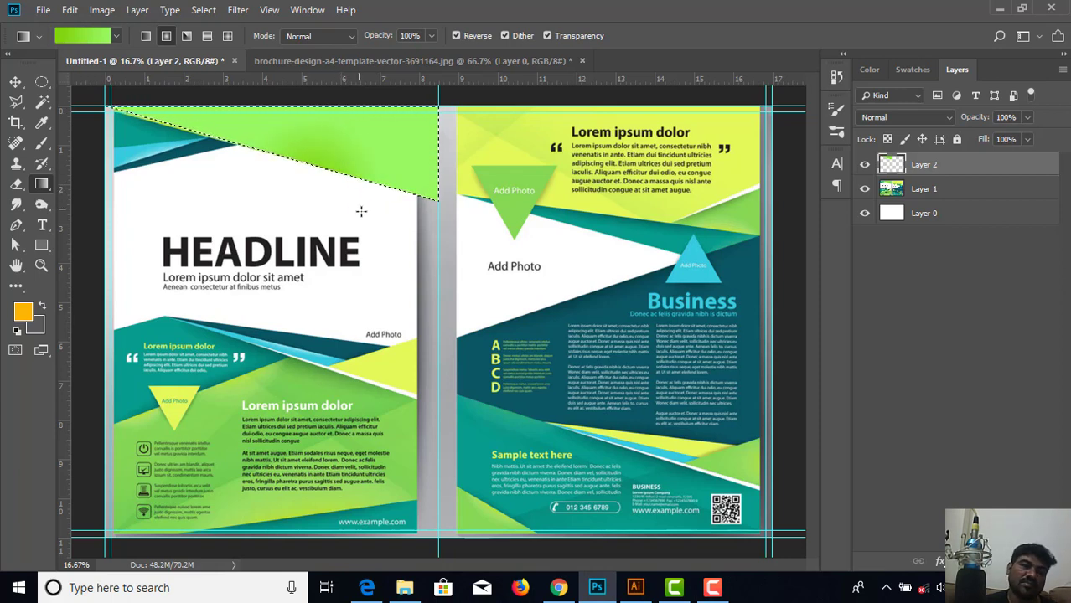
pyautogui.moveTo(362, 211); pyautogui.dragTo(333, 89)
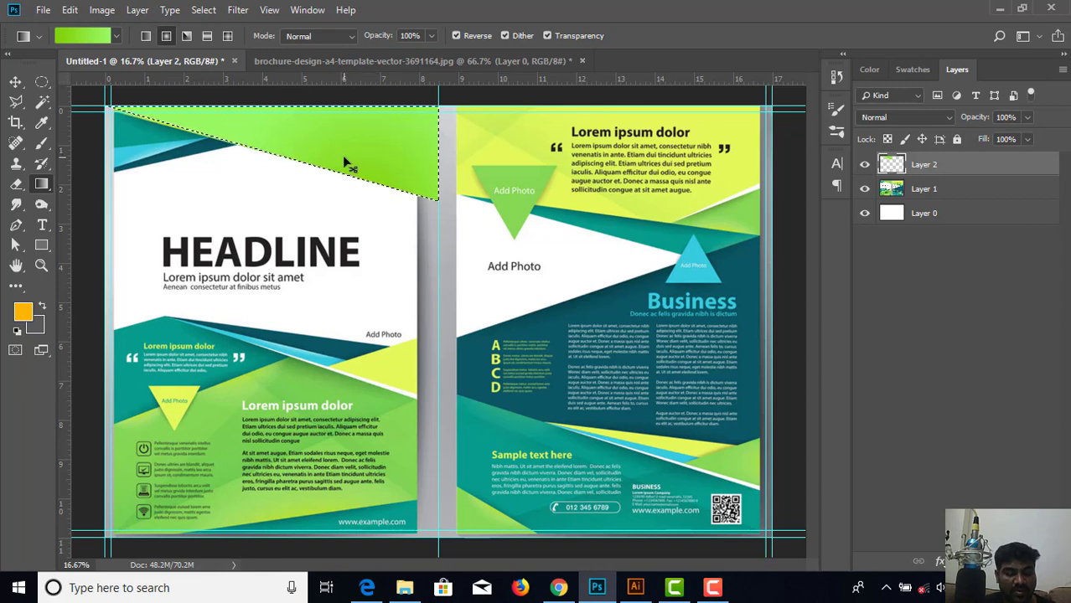
pyautogui.hotkey('ctrl', 'd')
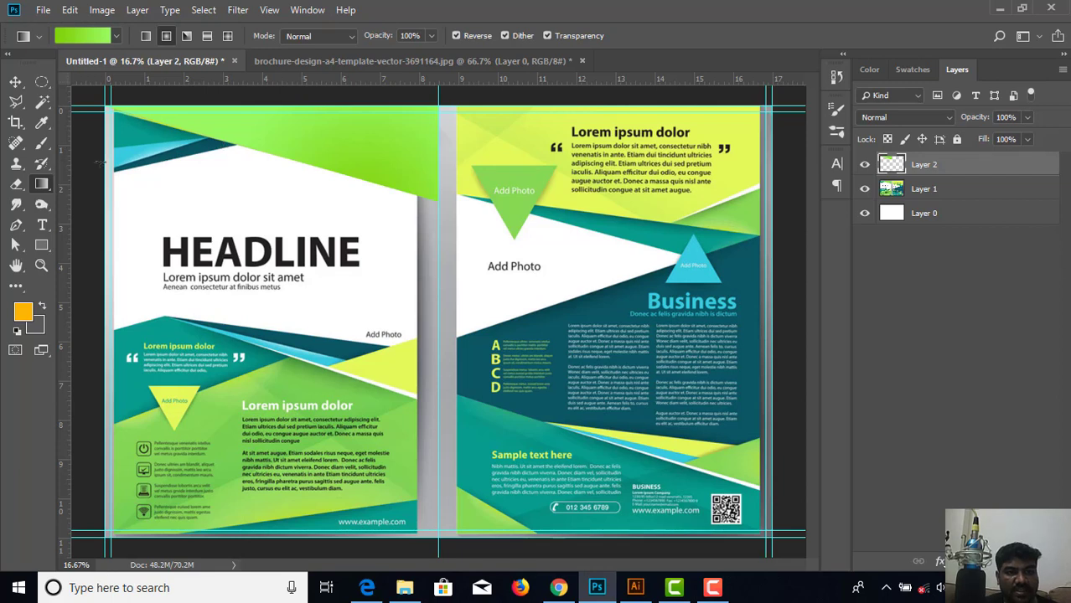
# Add a new Layer 3 above Layer 1 and start a pen path at the page's left edge.
pyautogui.click(939, 191)
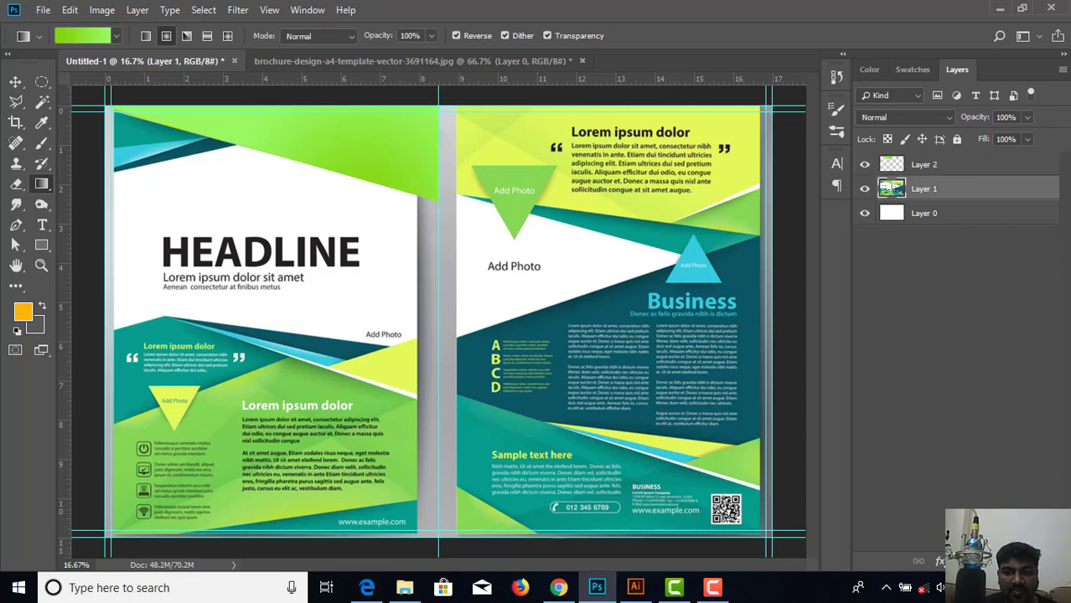
pyautogui.hotkey('ctrl', 'shift', 'alt', 'n')
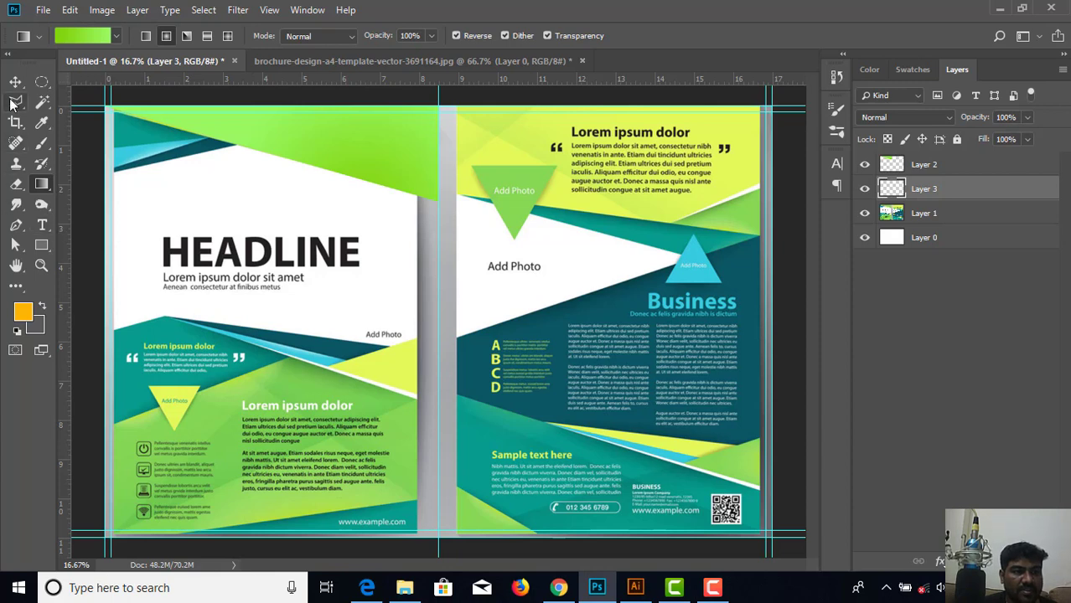
pyautogui.click(15, 225)
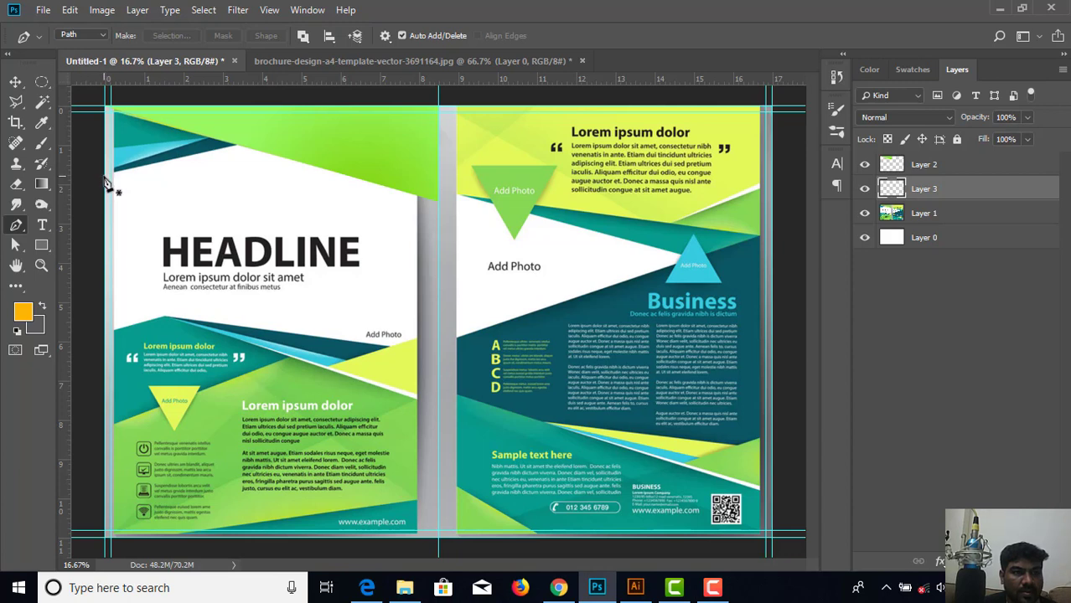
pyautogui.click(105, 179)
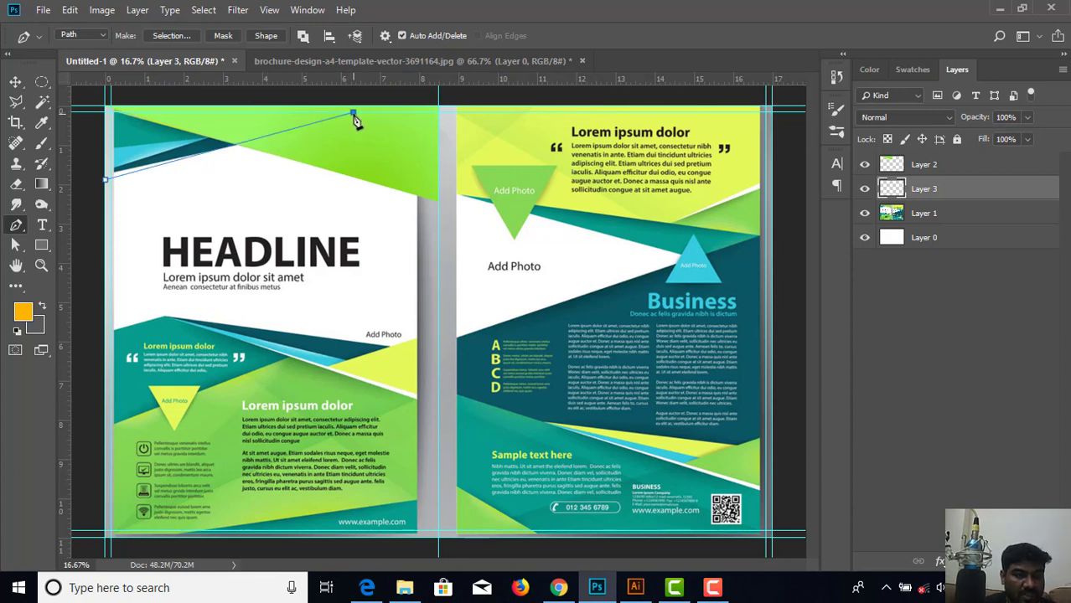
pyautogui.click(112, 179)
pyautogui.press('Delete')
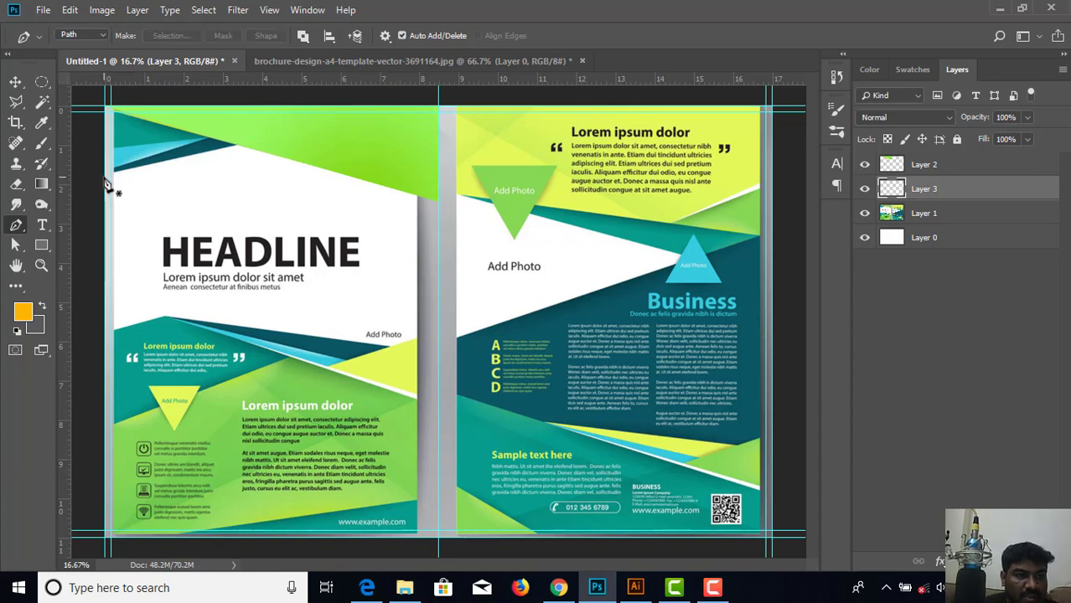
# Trace the thin slanted strip from the left edge to the top edge and close the path.
pyautogui.click(105, 178)
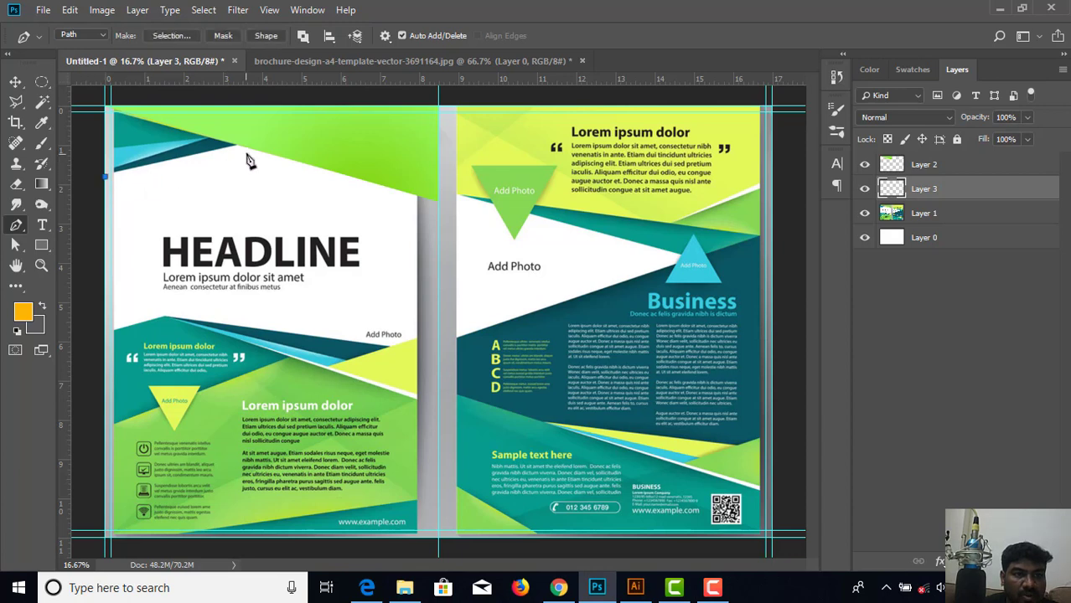
pyautogui.click(359, 113)
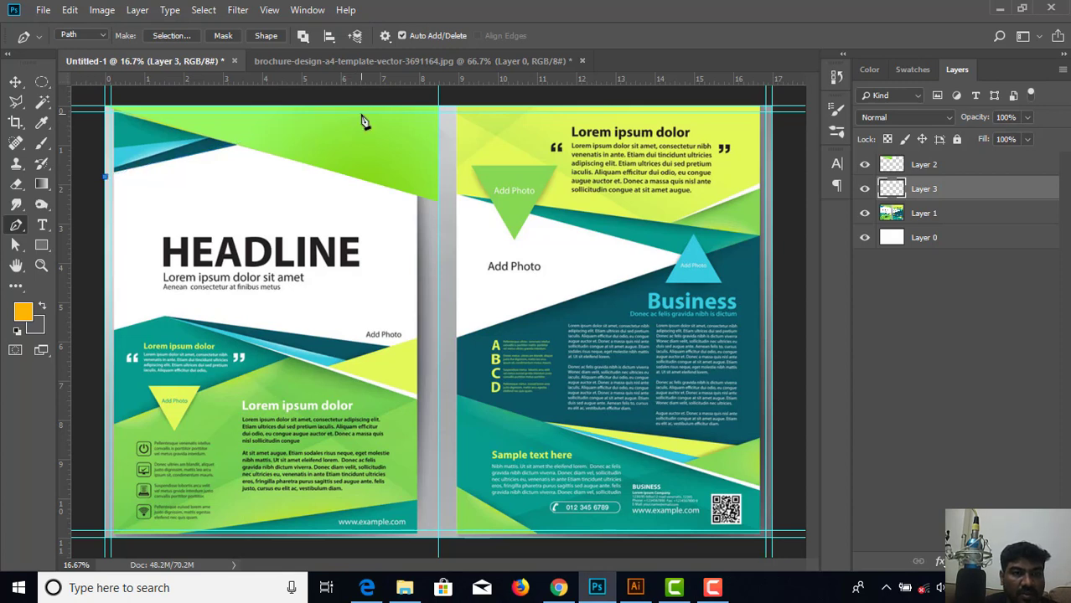
pyautogui.click(328, 121)
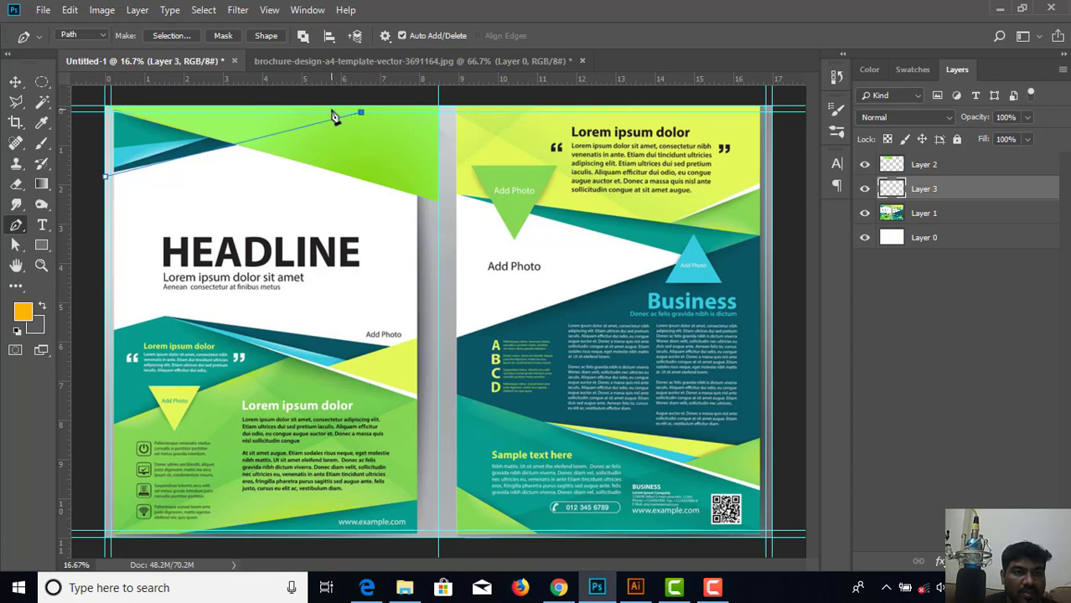
pyautogui.moveTo(359, 108); pyautogui.dragTo(385, 109)
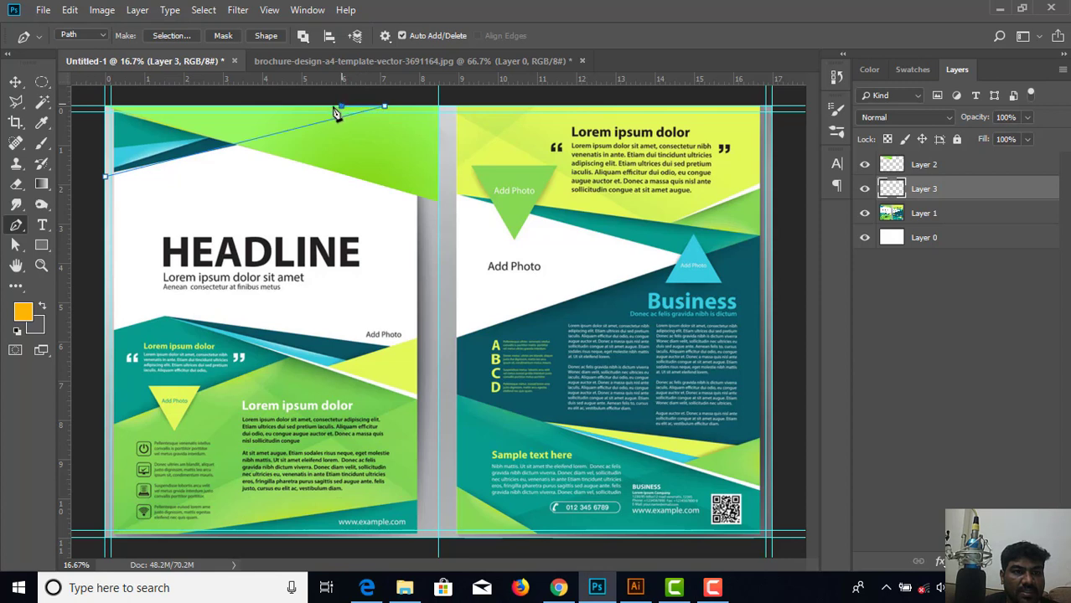
pyautogui.click(107, 175)
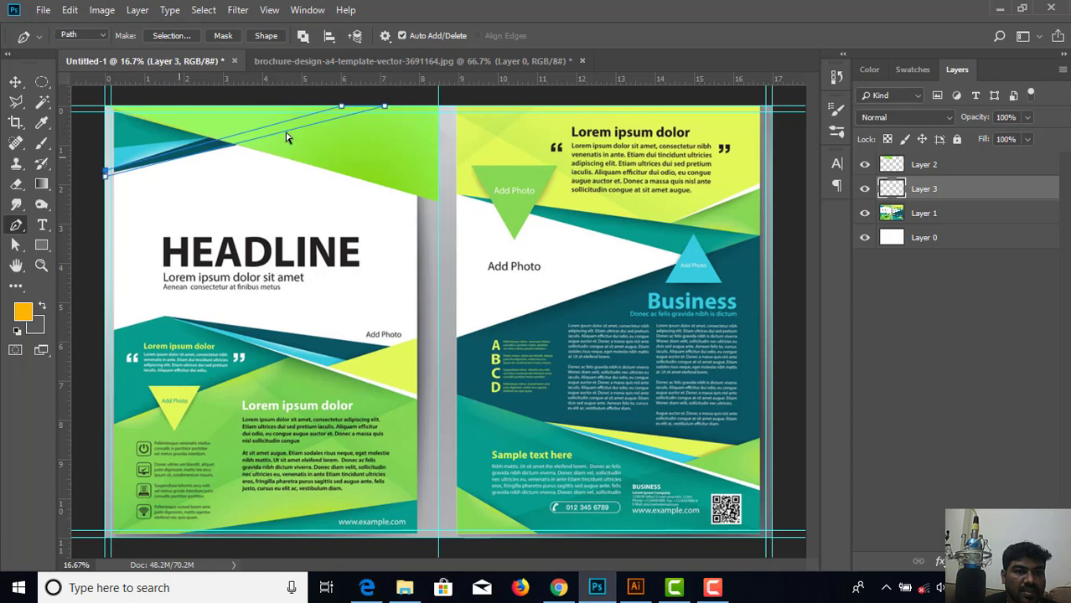
pyautogui.moveTo(341, 106); pyautogui.dragTo(318, 107)
pyautogui.click(106, 175)
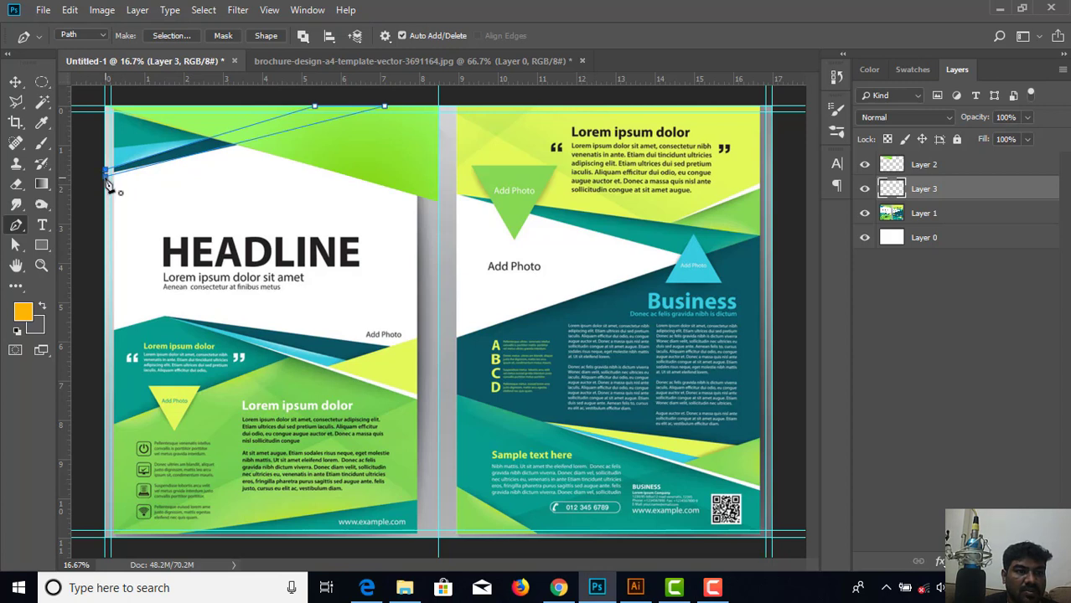
# Convert the strip path into a selection with no feathering.
pyautogui.rightClick(307, 186)
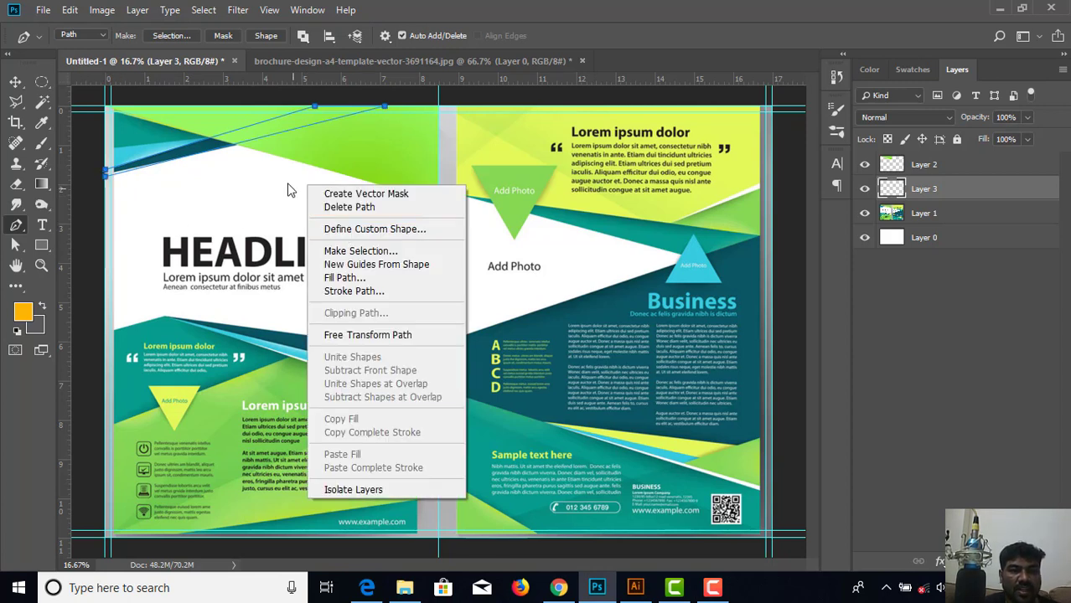
pyautogui.click(352, 251)
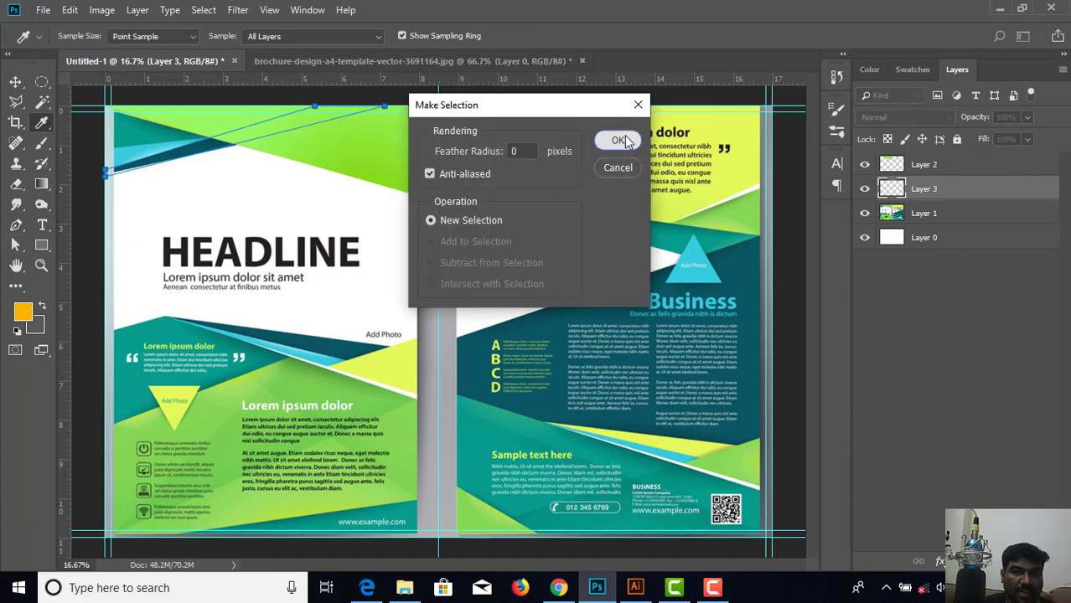
pyautogui.click(620, 141)
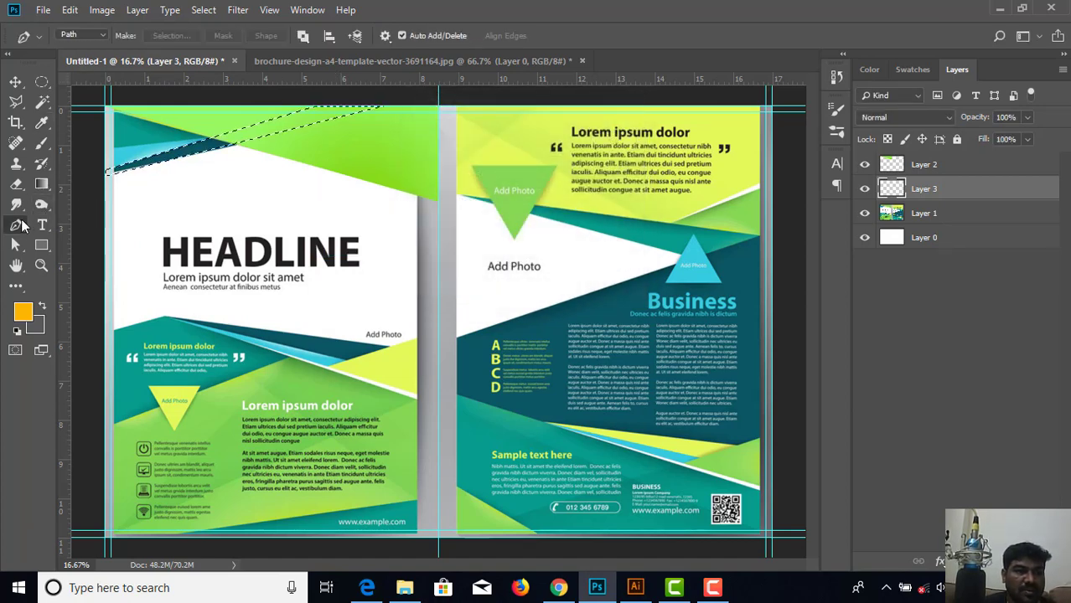
# Fill the strip on Layer 3 with dark teal 08515a sampled from the reference, then deselect.
pyautogui.click(23, 312)
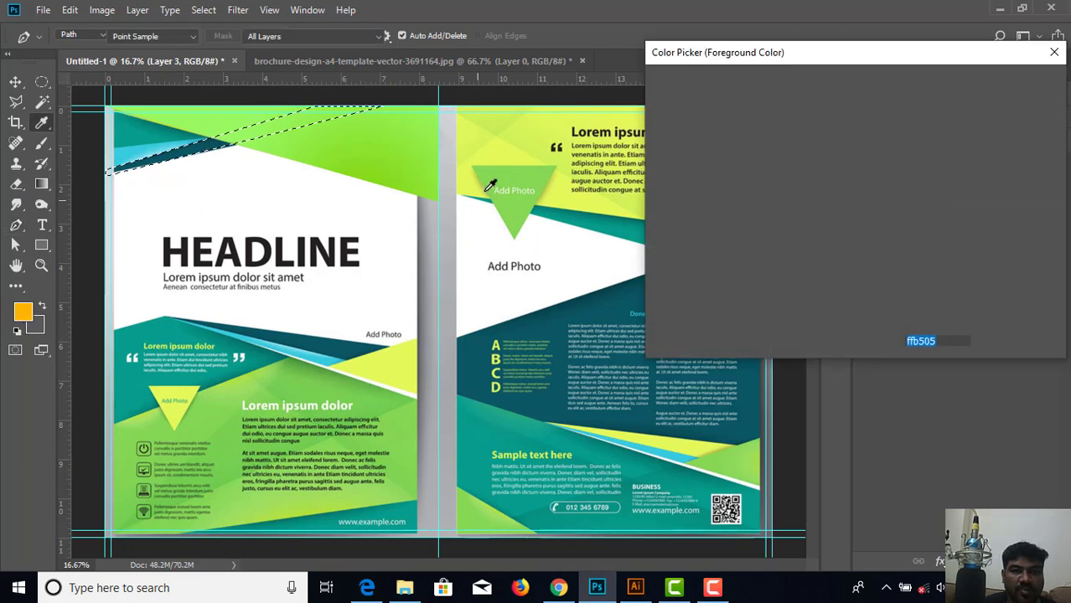
pyautogui.click(216, 139)
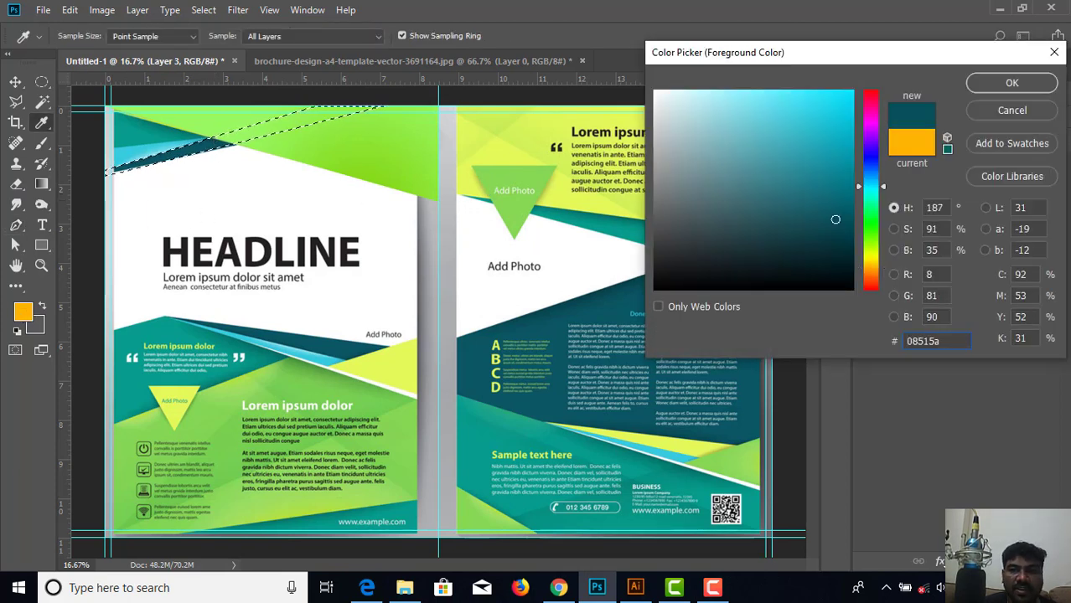
pyautogui.click(995, 85)
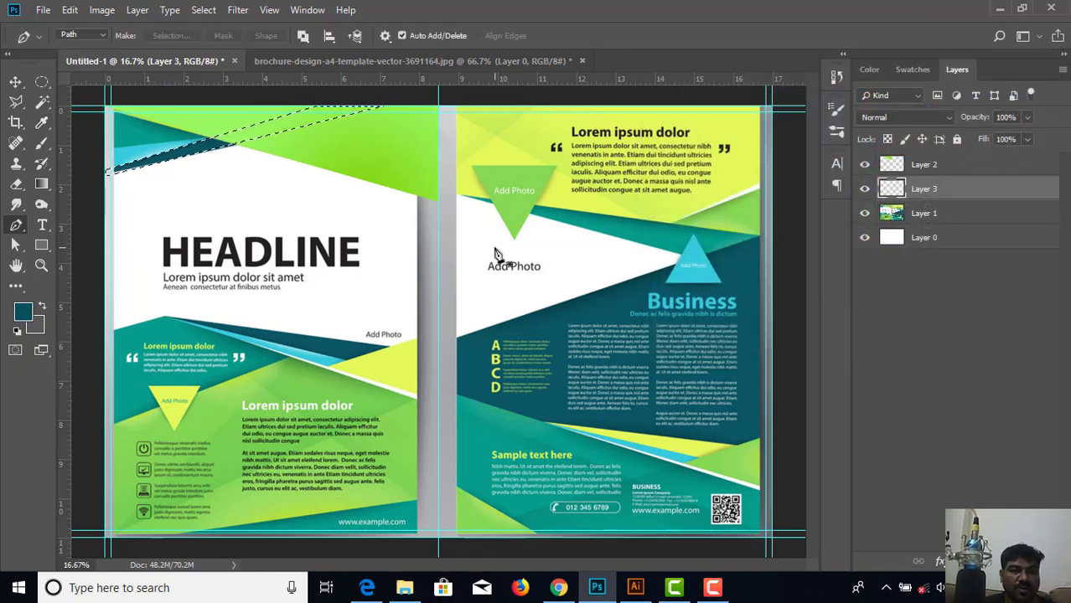
pyautogui.click(40, 184)
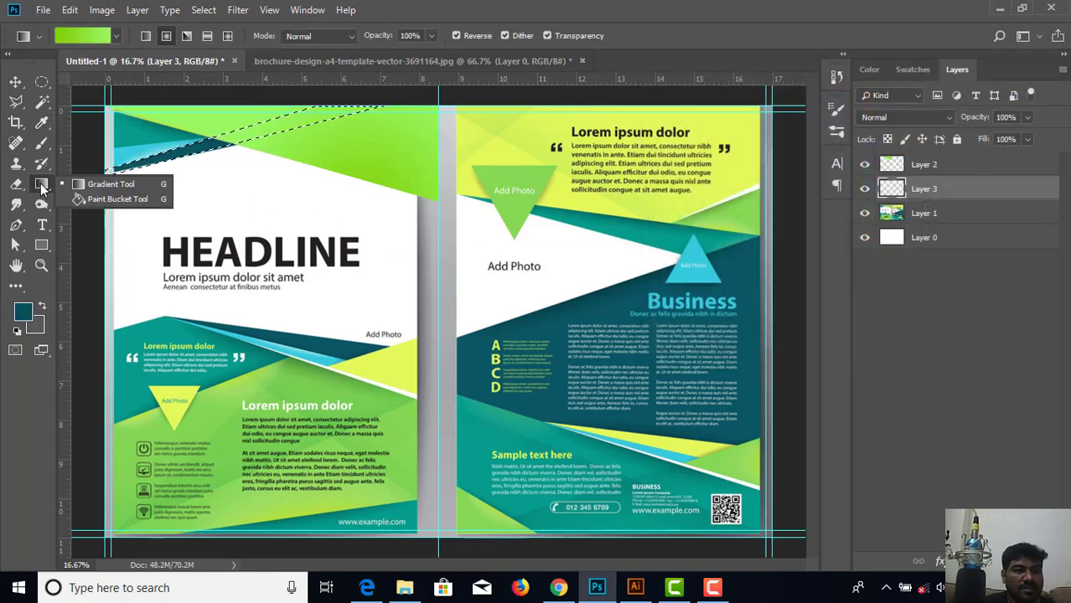
pyautogui.click(84, 199)
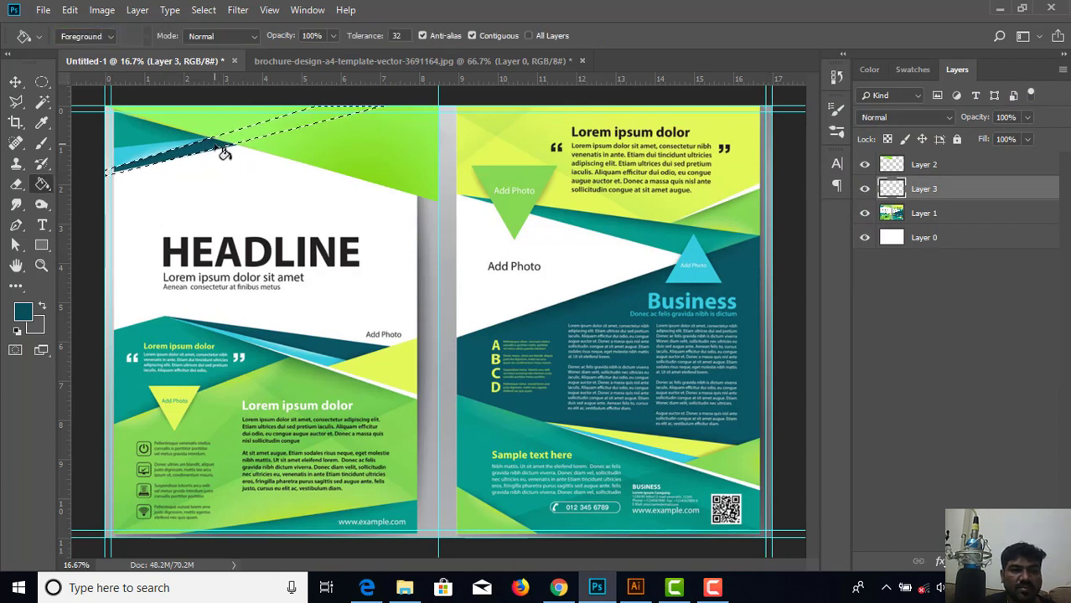
pyautogui.click(222, 151)
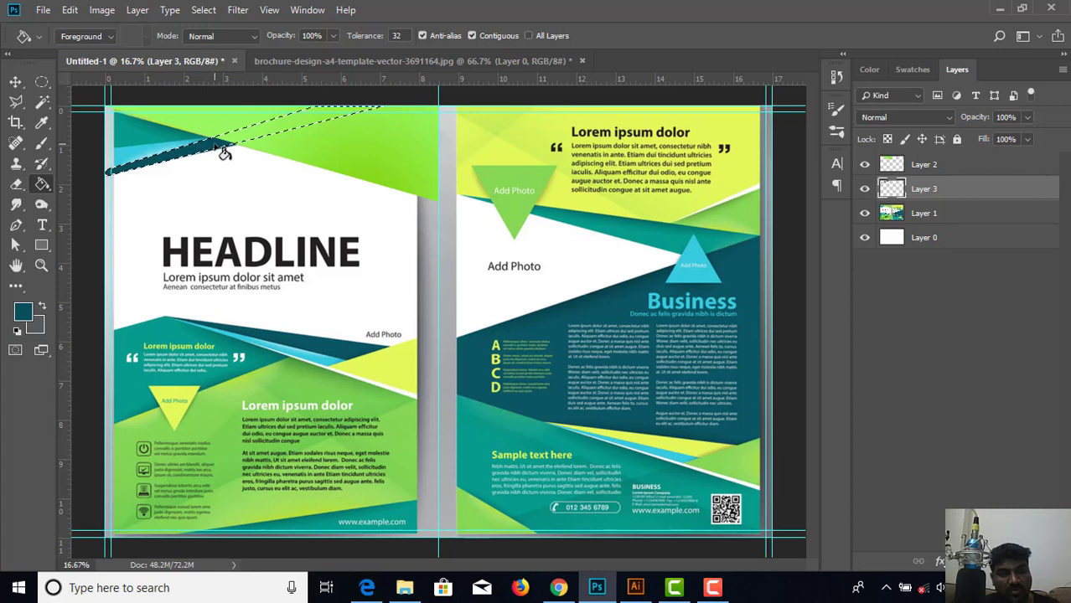
pyautogui.hotkey('ctrl', 'd')
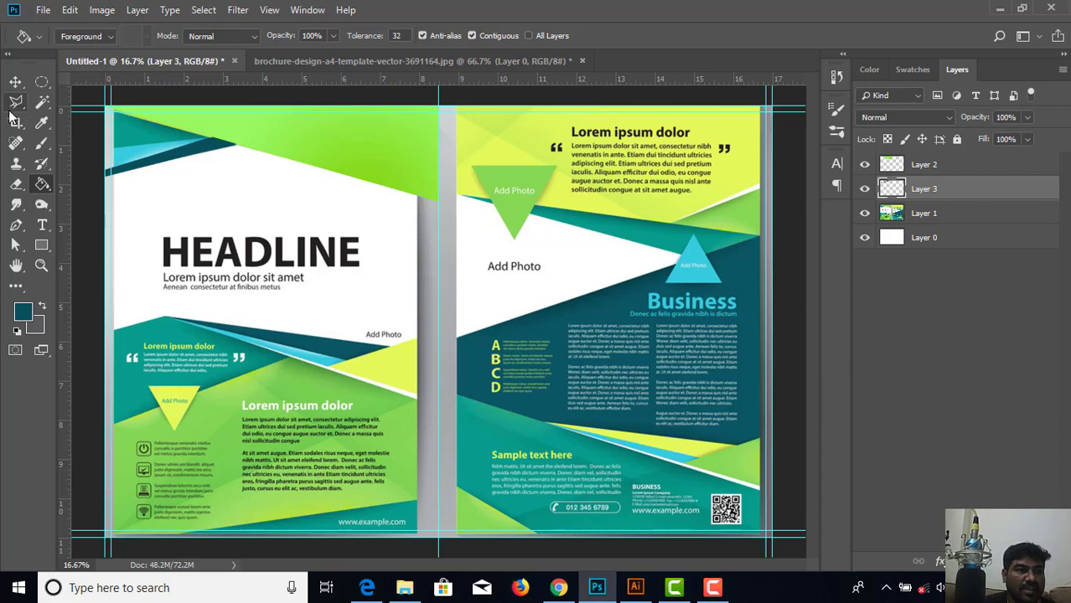
# Start a new pen path from the cover's top-left corner down the left edge.
pyautogui.click(15, 224)
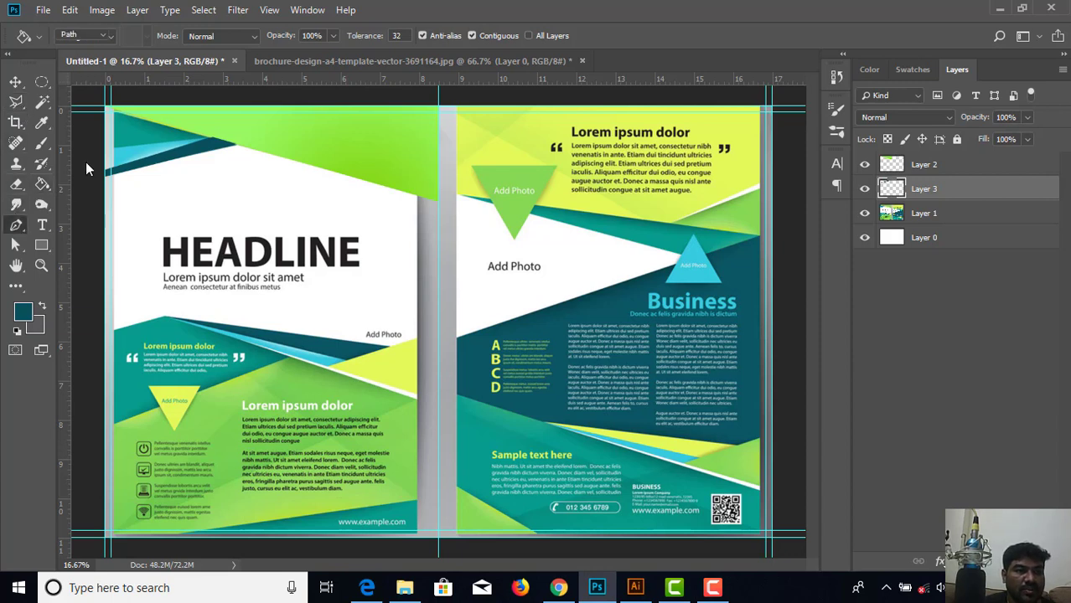
pyautogui.click(106, 108)
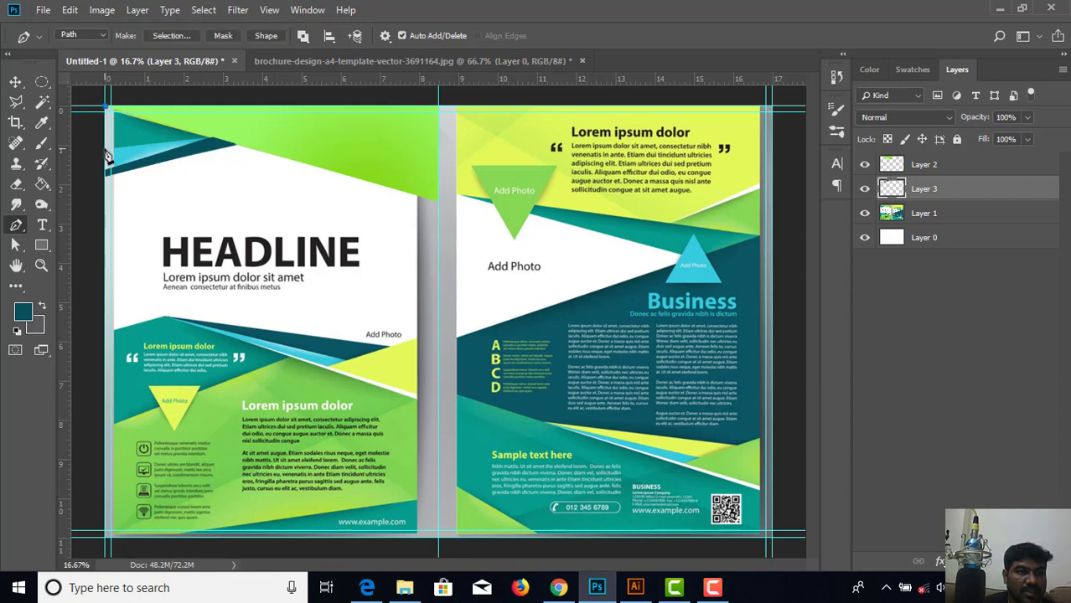
pyautogui.click(105, 149)
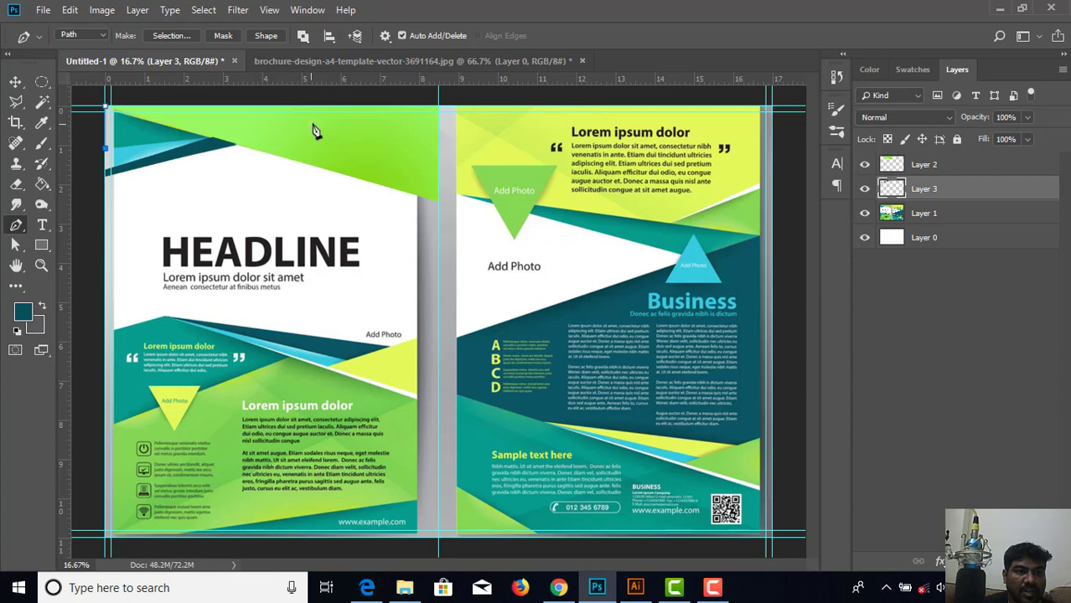
pyautogui.click(395, 113)
pyautogui.hotkey('ctrl', 'z')
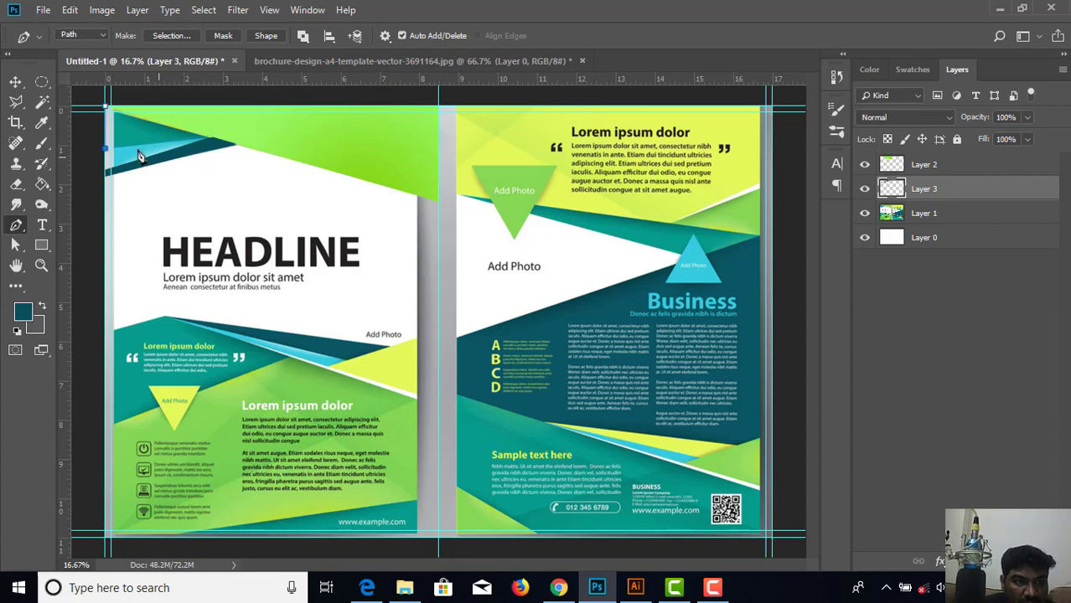
# Anchor the path on the top edge at the fold and close it at the top-left corner.
pyautogui.click(428, 109)
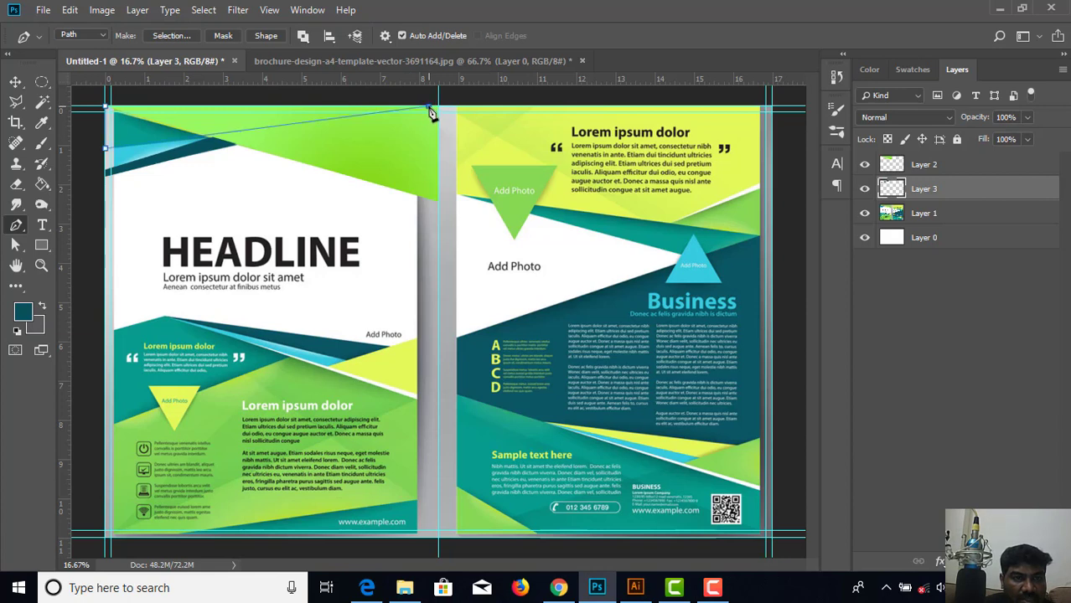
pyautogui.hotkey('ctrl', 'z')
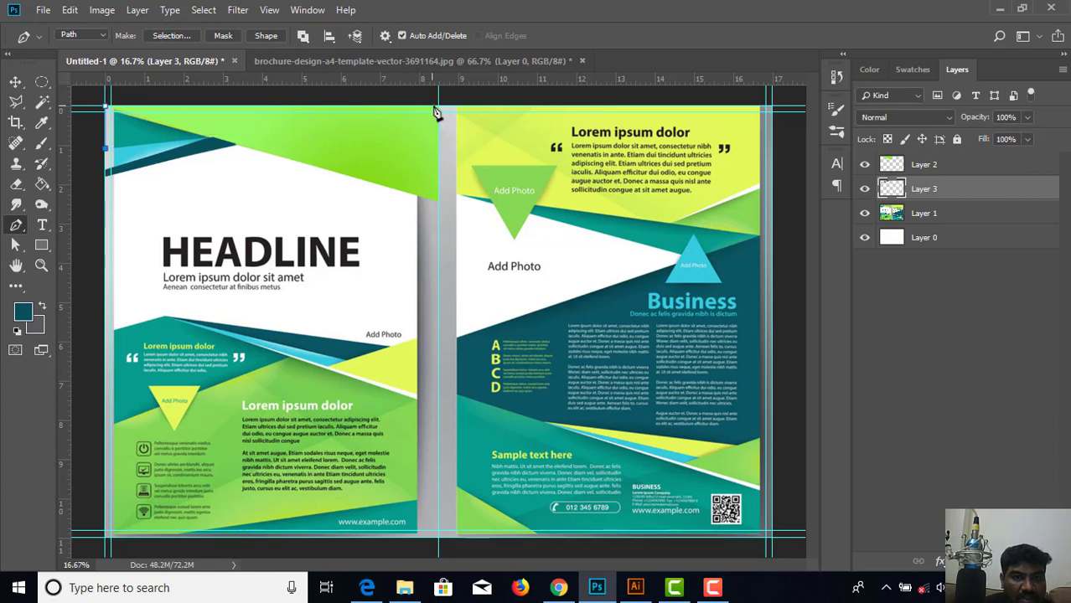
pyautogui.click(436, 109)
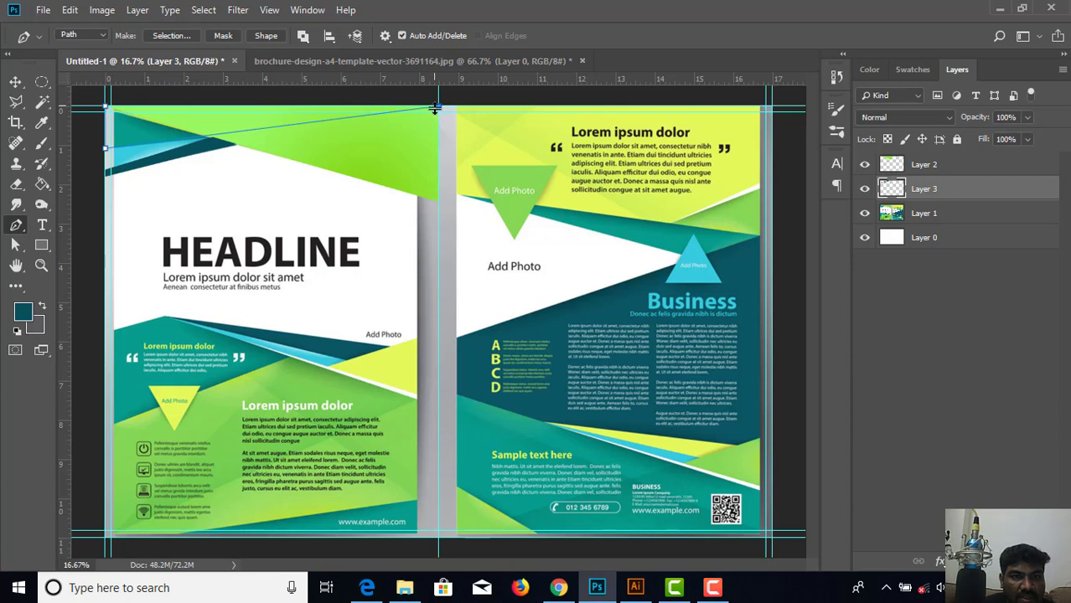
pyautogui.hotkey('ctrl', 'z')
pyautogui.click(436, 108)
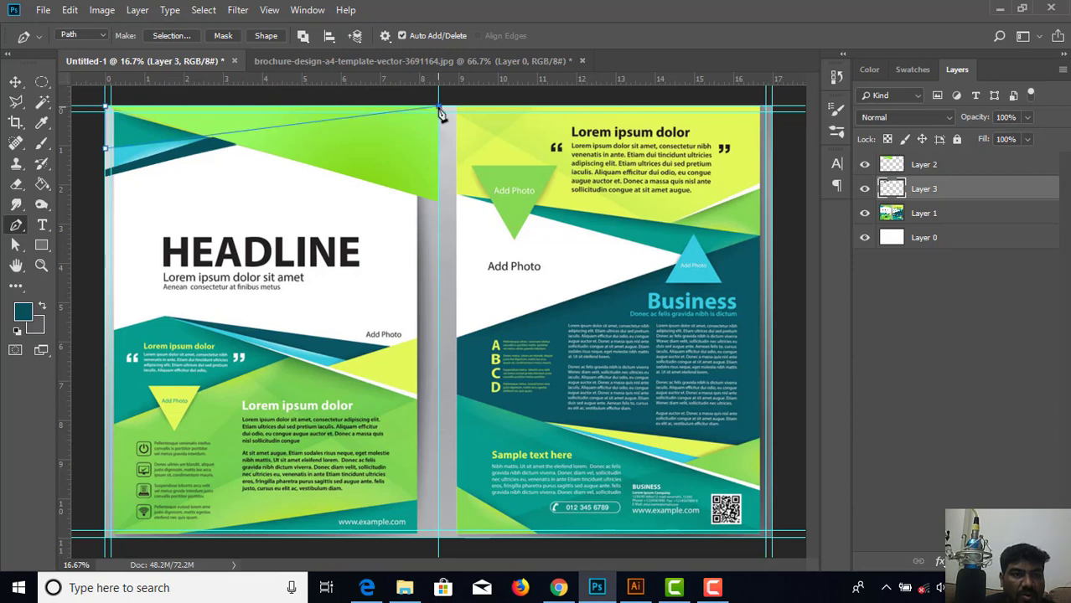
pyautogui.hotkey('ctrl', 'z')
pyautogui.click(436, 109)
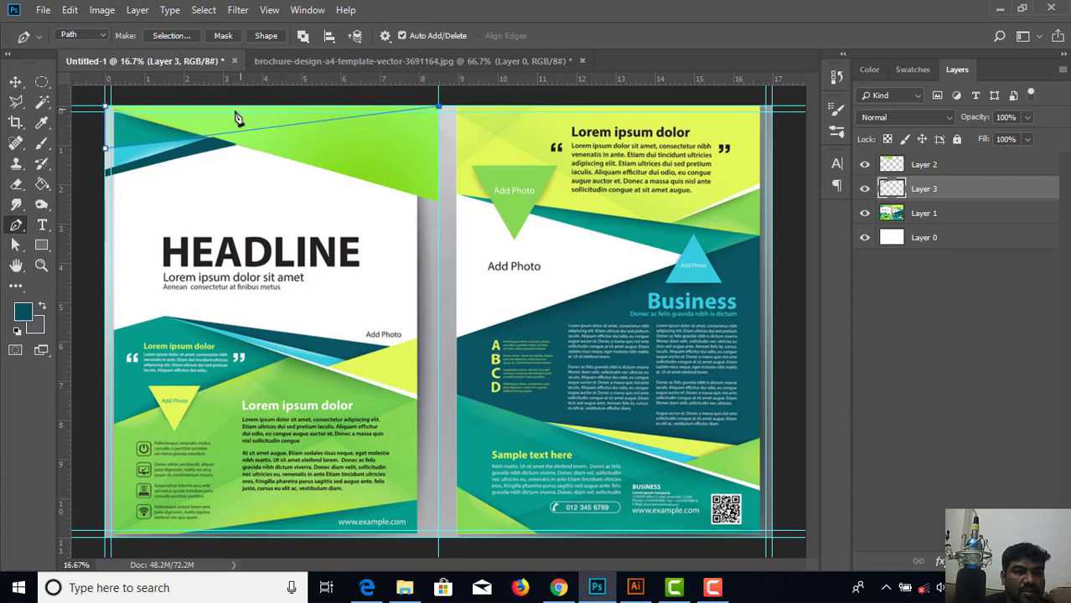
pyautogui.click(106, 108)
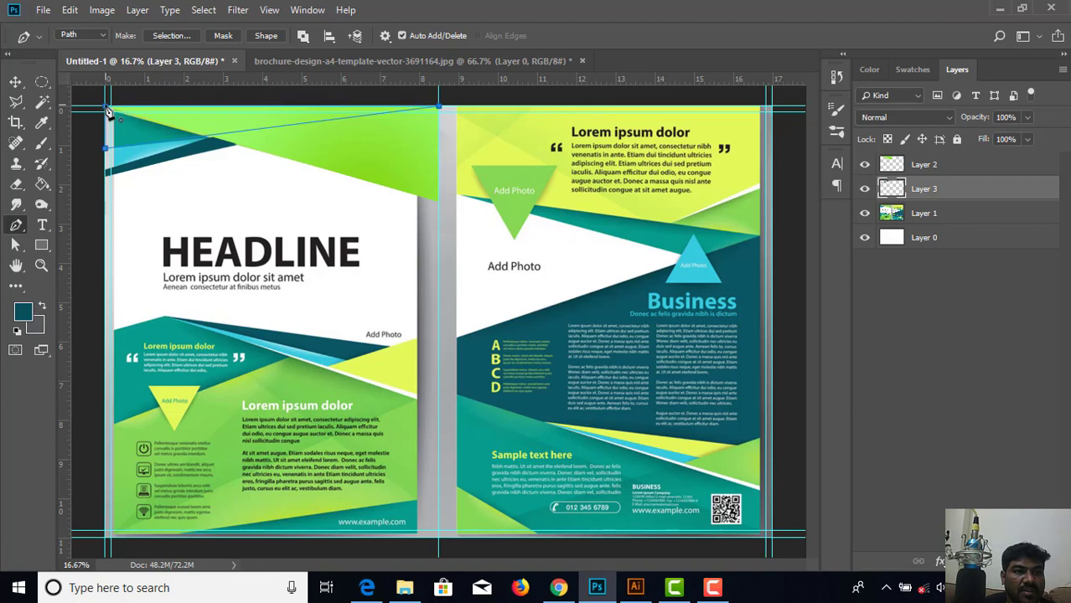
# Convert the sliver path into a selection with feather 0.
pyautogui.rightClick(329, 142)
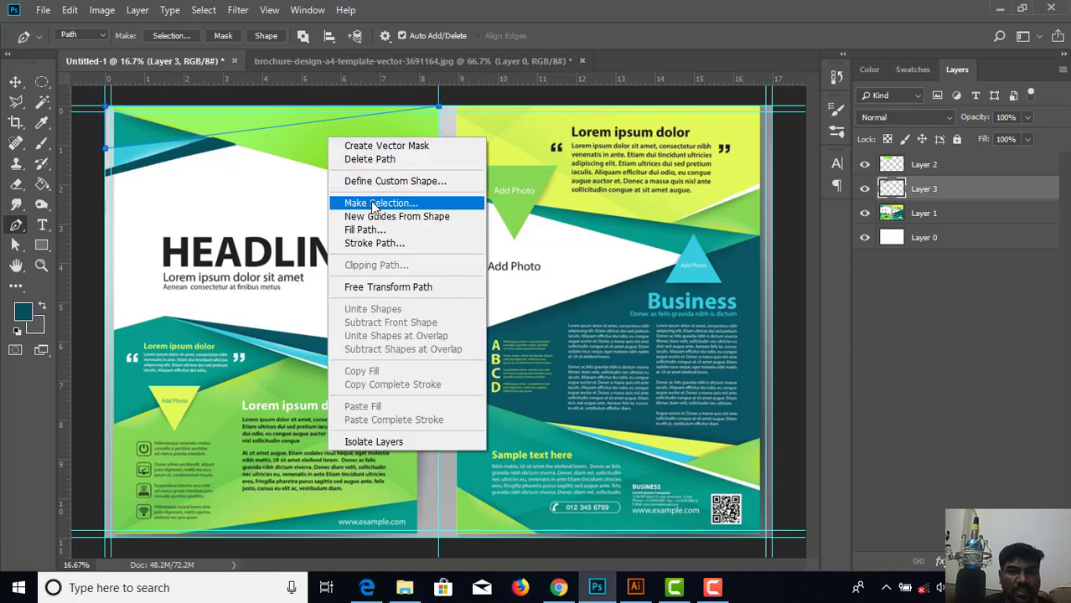
pyautogui.click(360, 204)
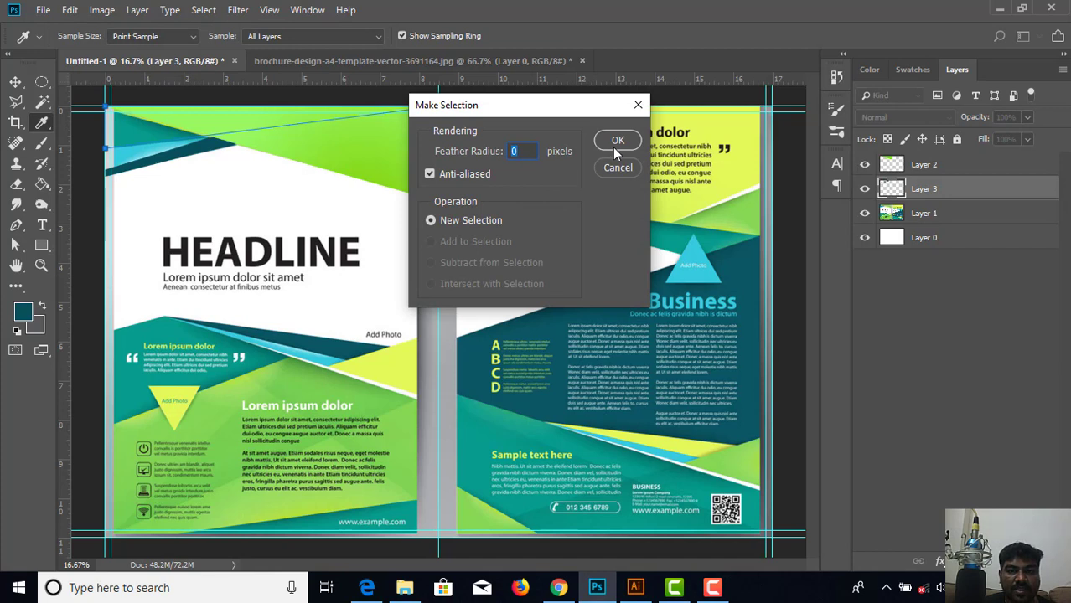
pyautogui.click(615, 144)
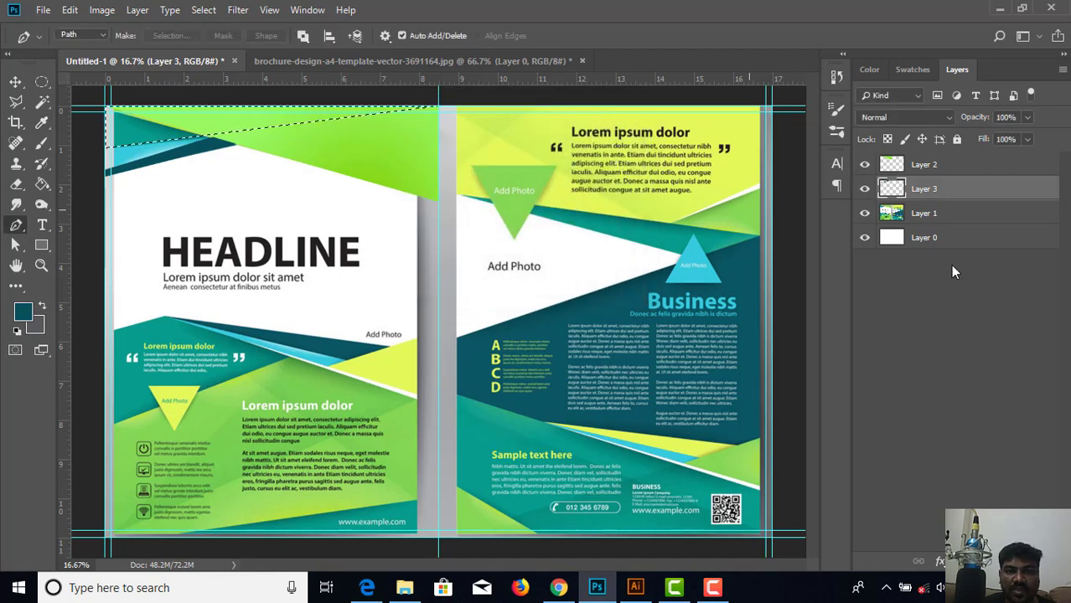
# Add a new Layer 4 above Layer 1 and bring up the Gradient Tool's gradient editor.
pyautogui.click(1001, 220)
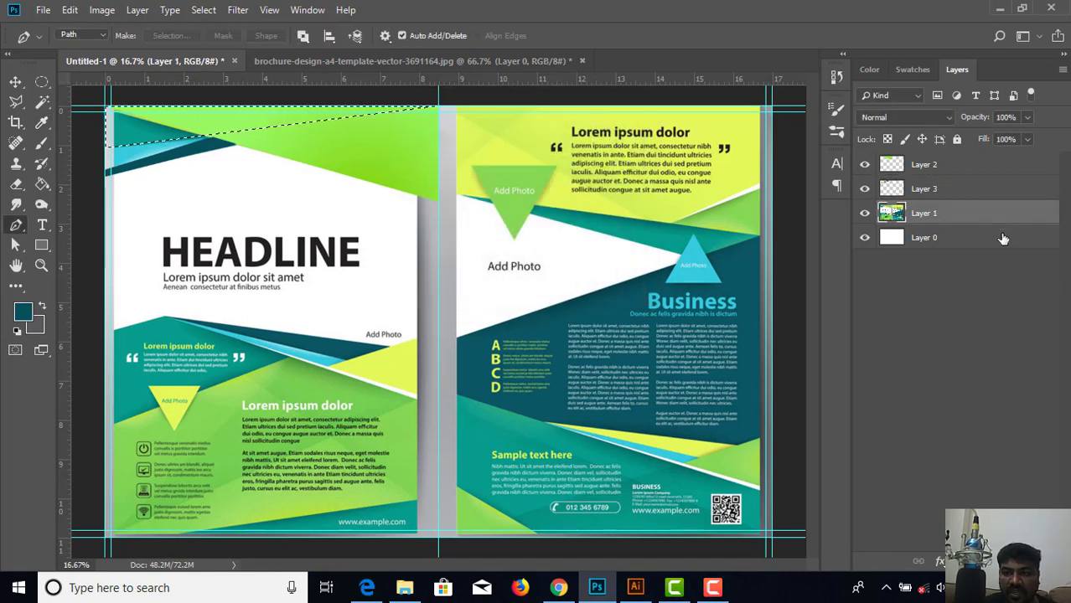
pyautogui.hotkey('ctrl', 'j')
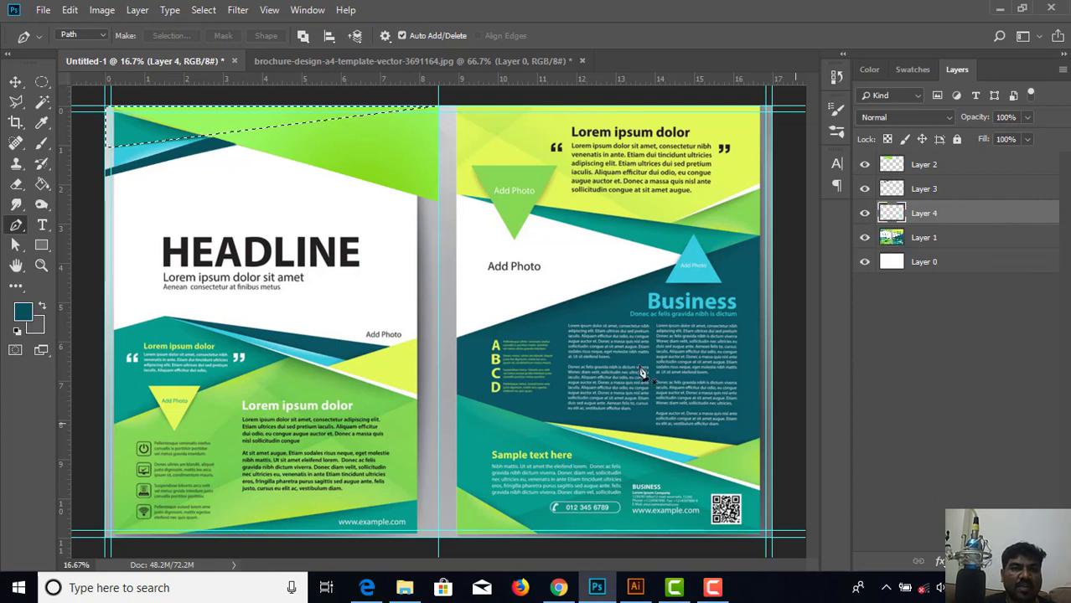
pyautogui.click(41, 186)
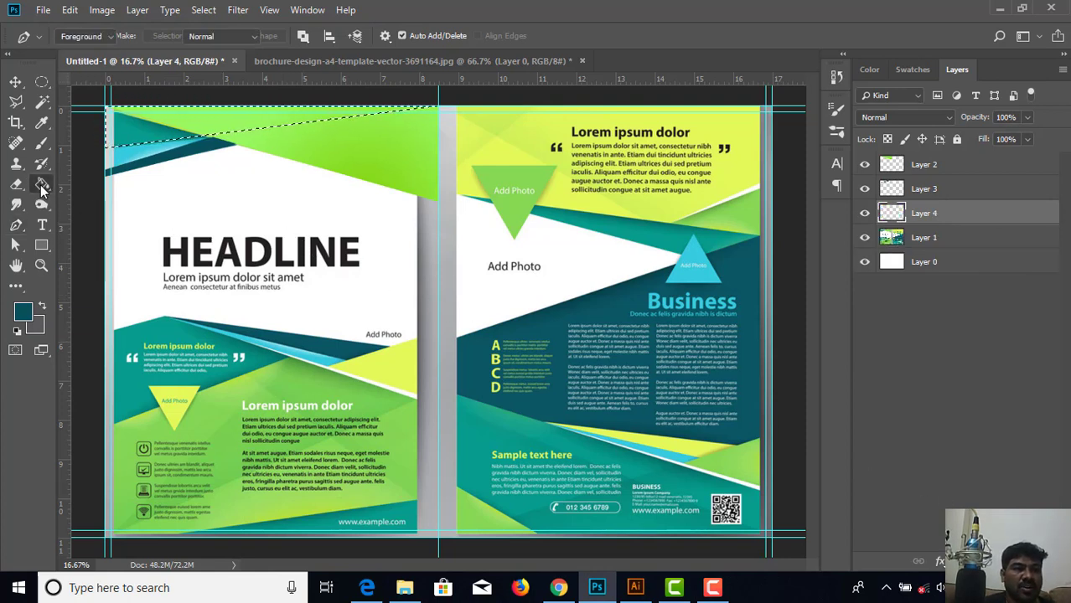
pyautogui.rightClick(41, 186)
pyautogui.click(84, 183)
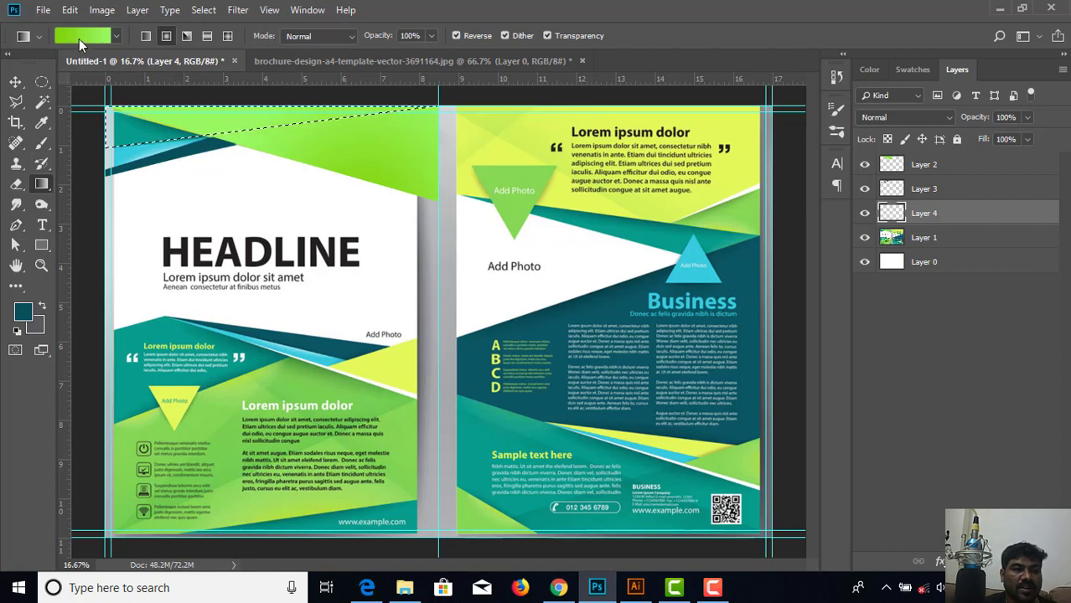
pyautogui.click(79, 38)
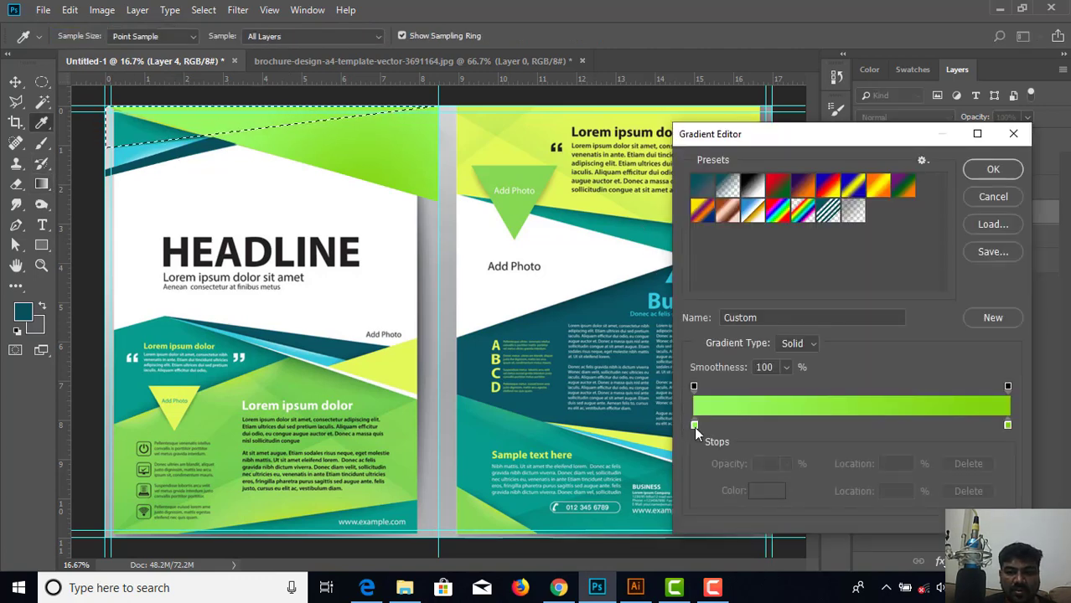
# Set the left gradient stop to a teal sampled from the reference strip.
pyautogui.click(694, 426)
pyautogui.doubleClick(695, 426)
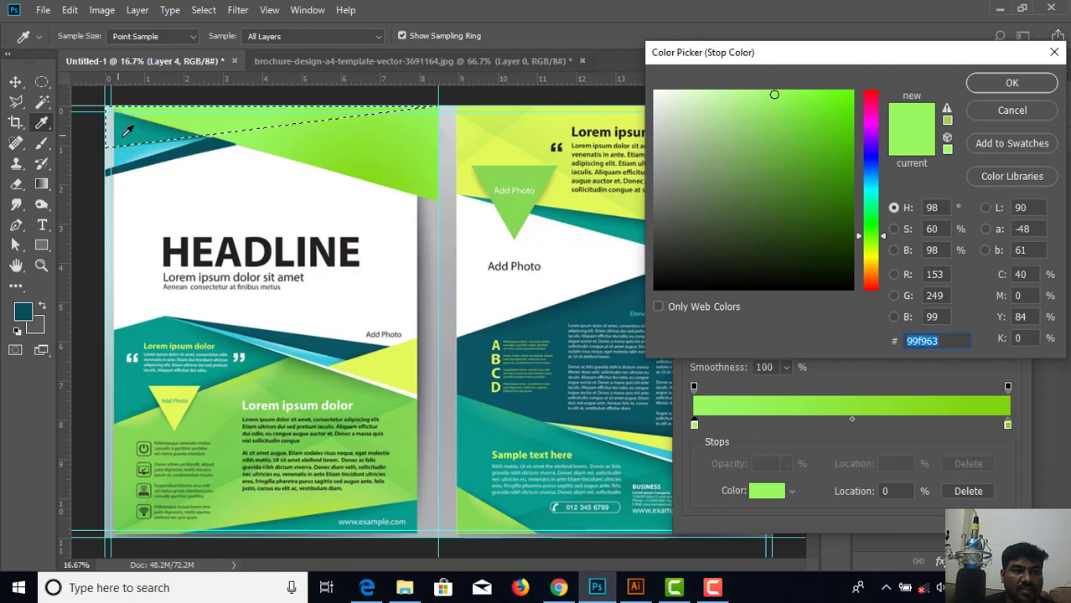
pyautogui.click(125, 136)
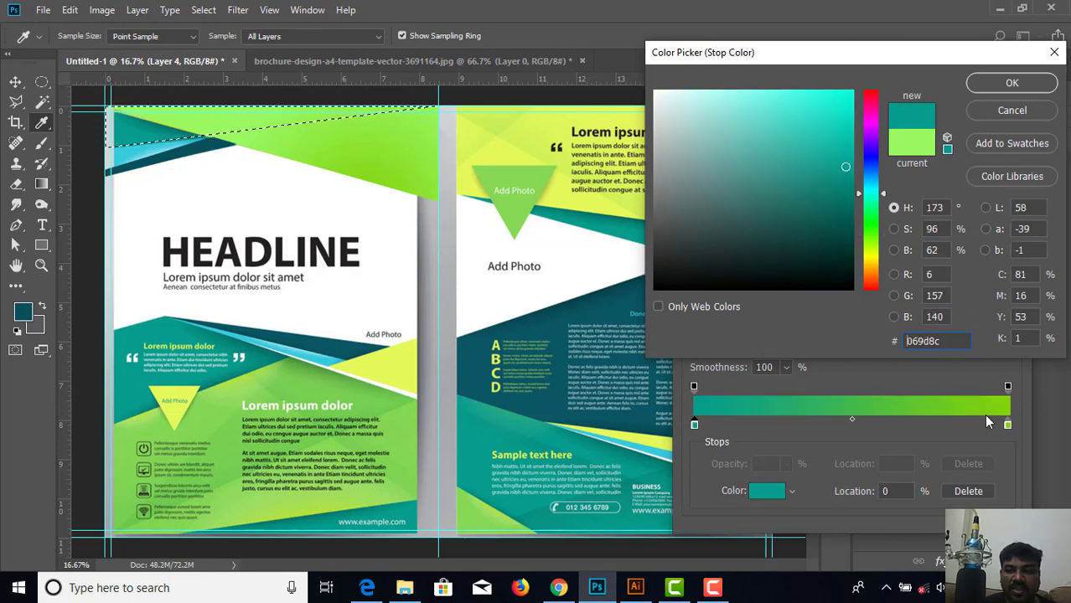
pyautogui.click(1008, 425)
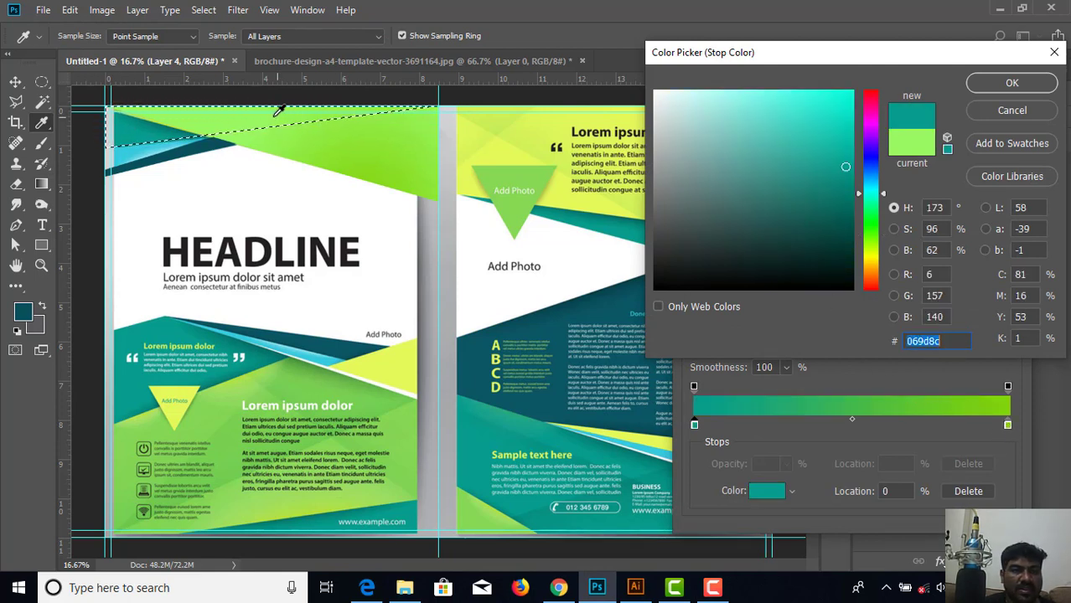
pyautogui.click(220, 113)
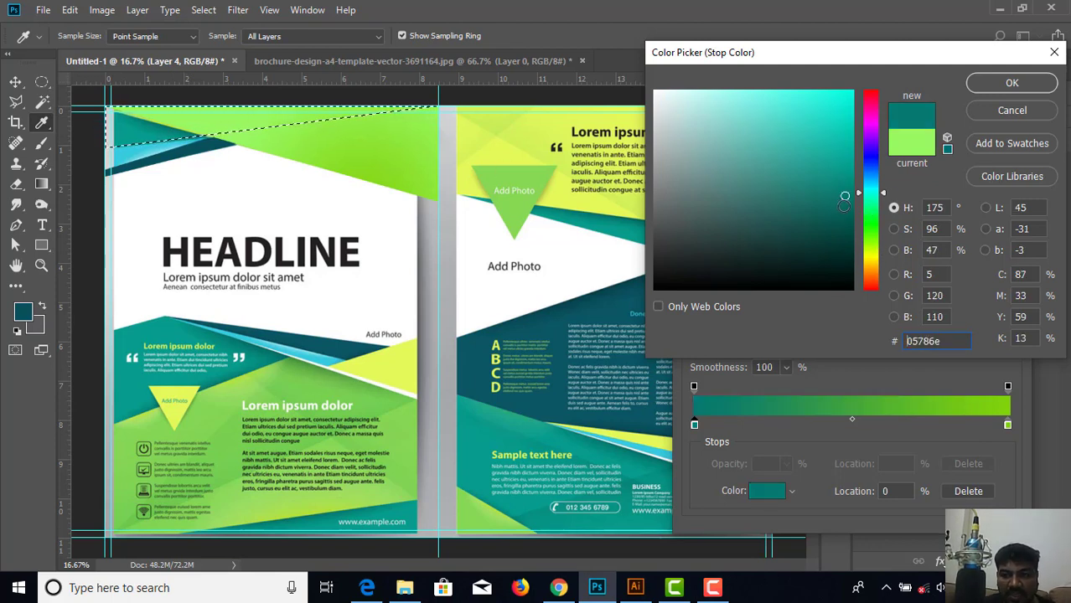
pyautogui.click(851, 208)
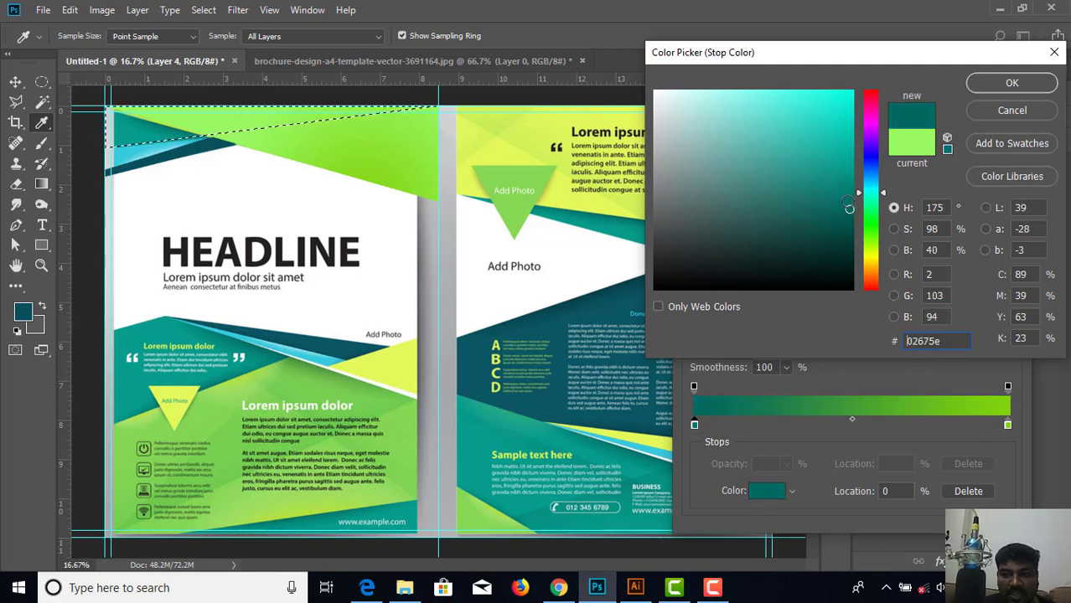
pyautogui.click(989, 84)
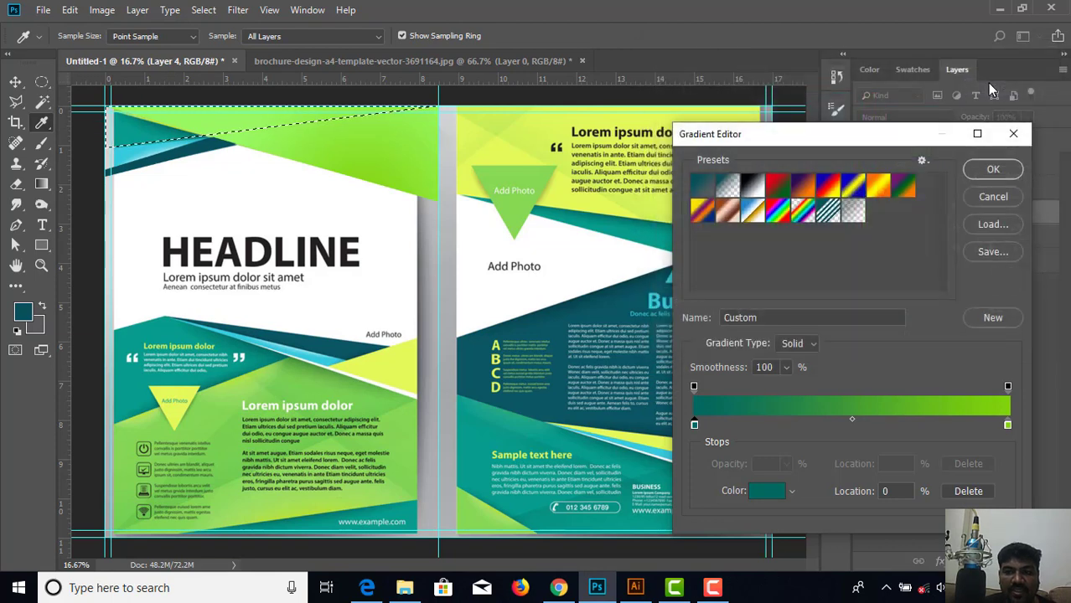
# Replace the green right stop with dark teal 02675e.
pyautogui.click(885, 426)
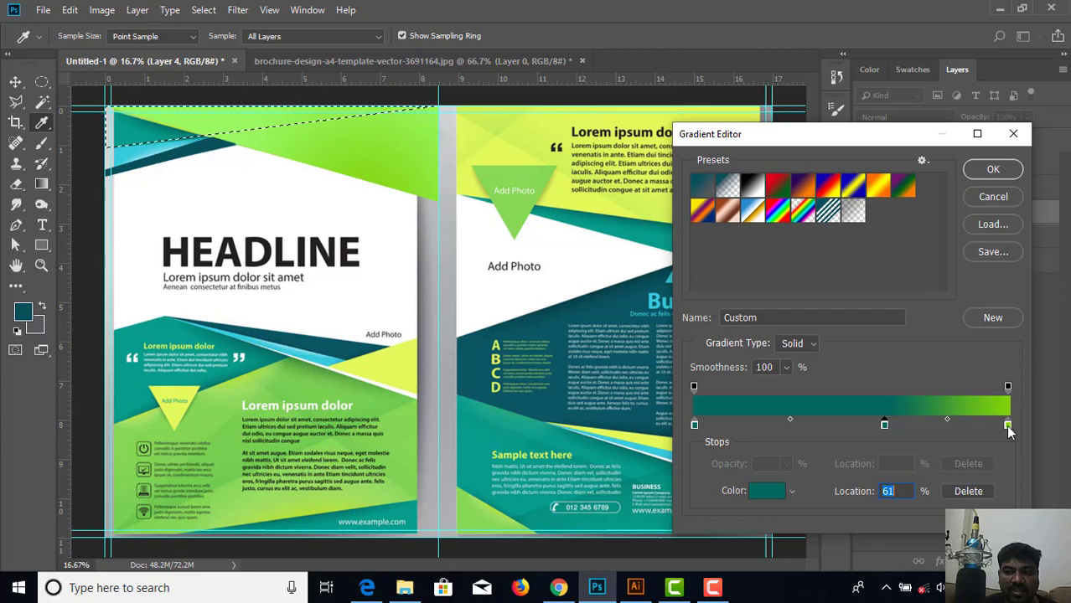
pyautogui.moveTo(1007, 424); pyautogui.dragTo(1001, 486)
pyautogui.moveTo(884, 428); pyautogui.dragTo(1012, 429)
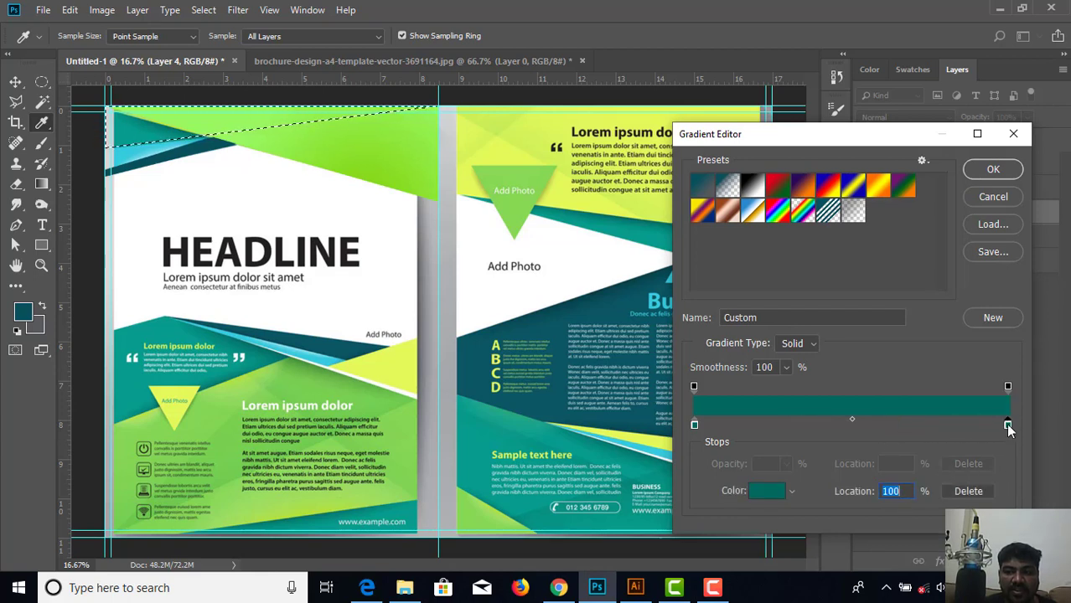
pyautogui.doubleClick(1007, 424)
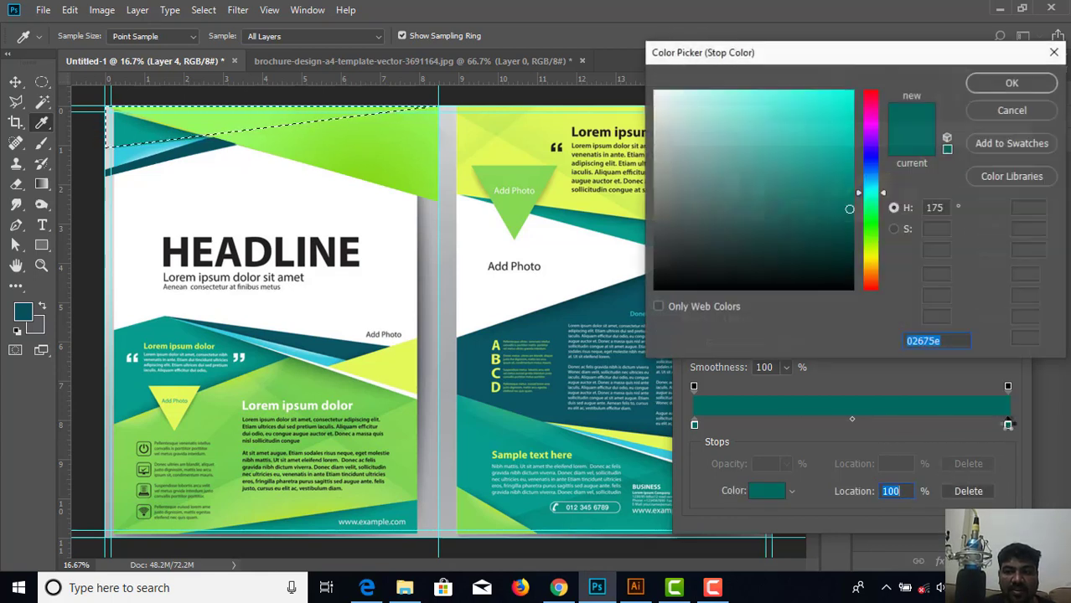
pyautogui.click(1011, 81)
# Lighten the left stop's teal to 049b8e.
pyautogui.doubleClick(694, 425)
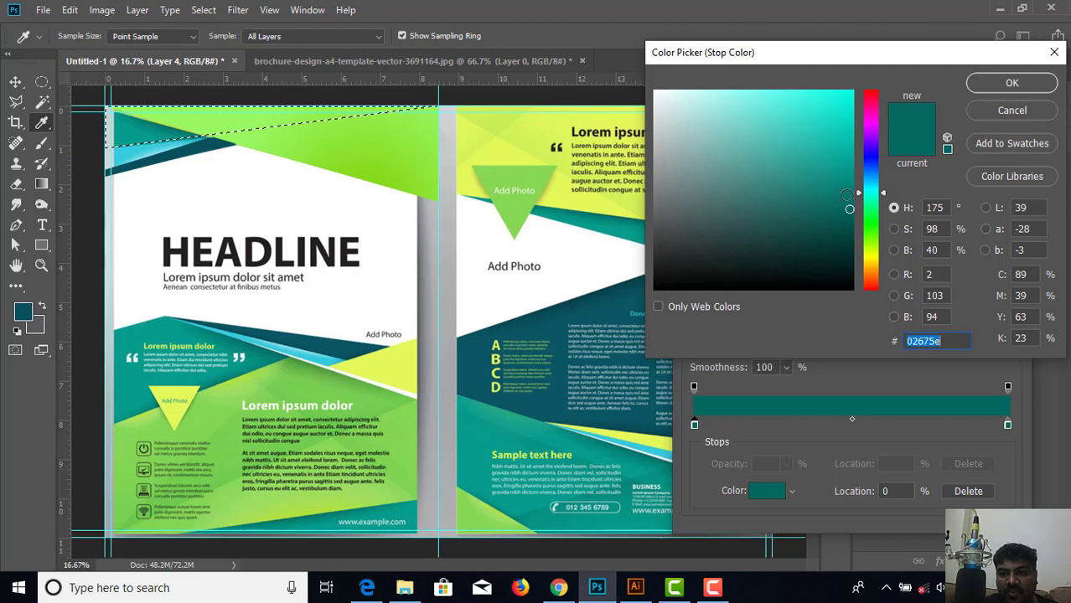
pyautogui.moveTo(849, 188); pyautogui.dragTo(848, 168)
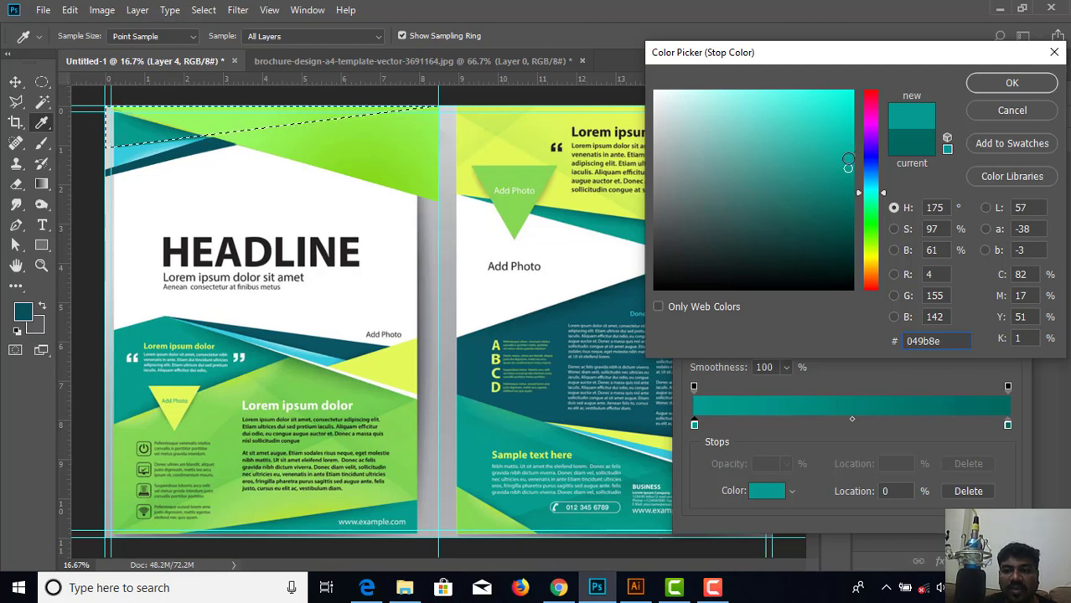
pyautogui.click(997, 85)
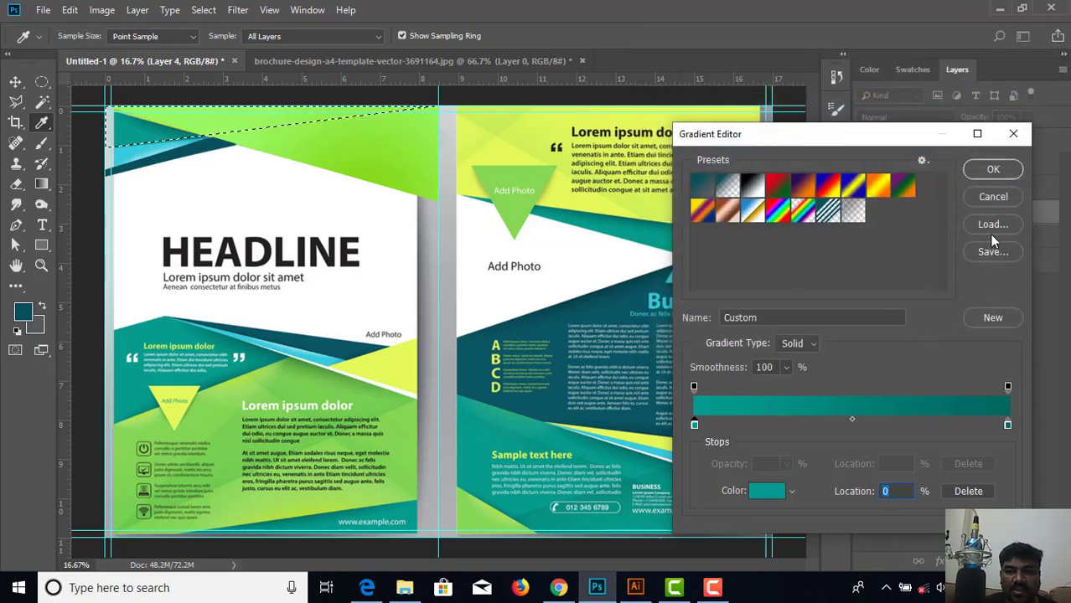
# Fill the top-edge sliver on Layer 4 with the reversed teal gradient, then deselect.
pyautogui.click(992, 170)
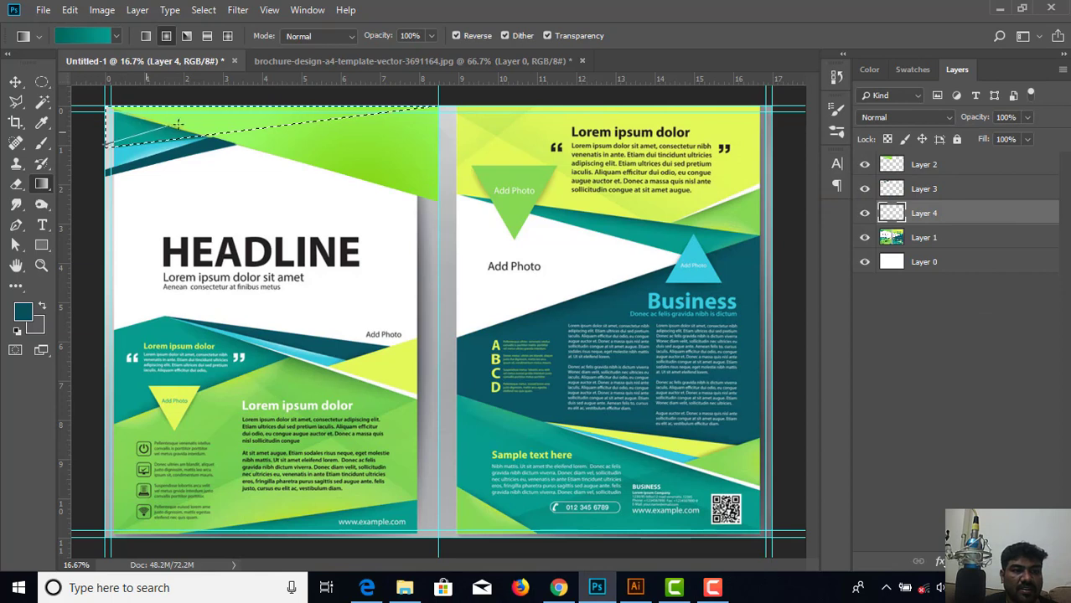
pyautogui.moveTo(208, 115); pyautogui.dragTo(211, 115)
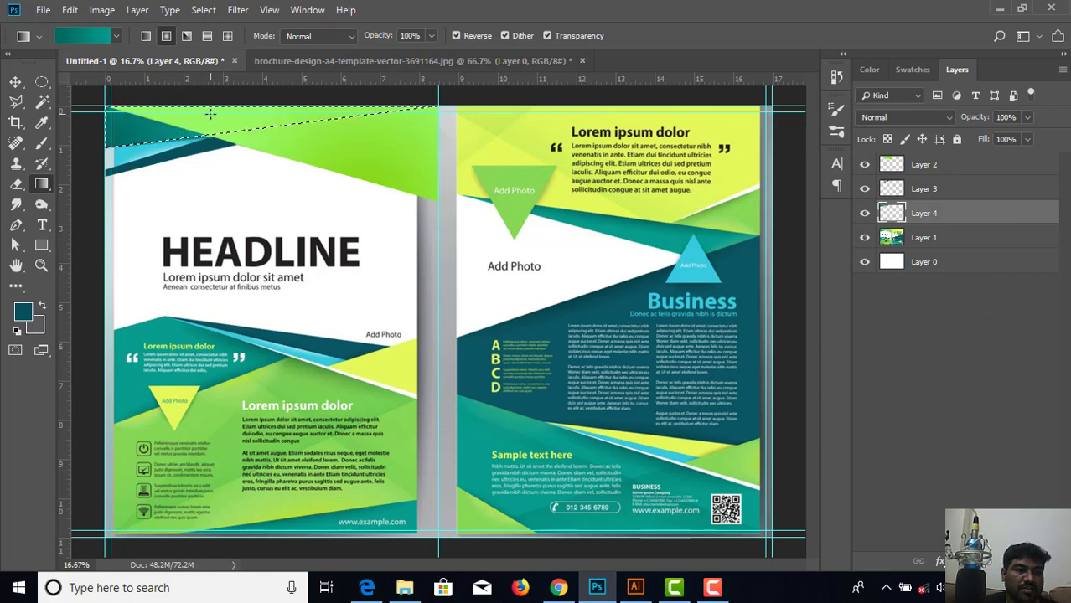
pyautogui.click(456, 35)
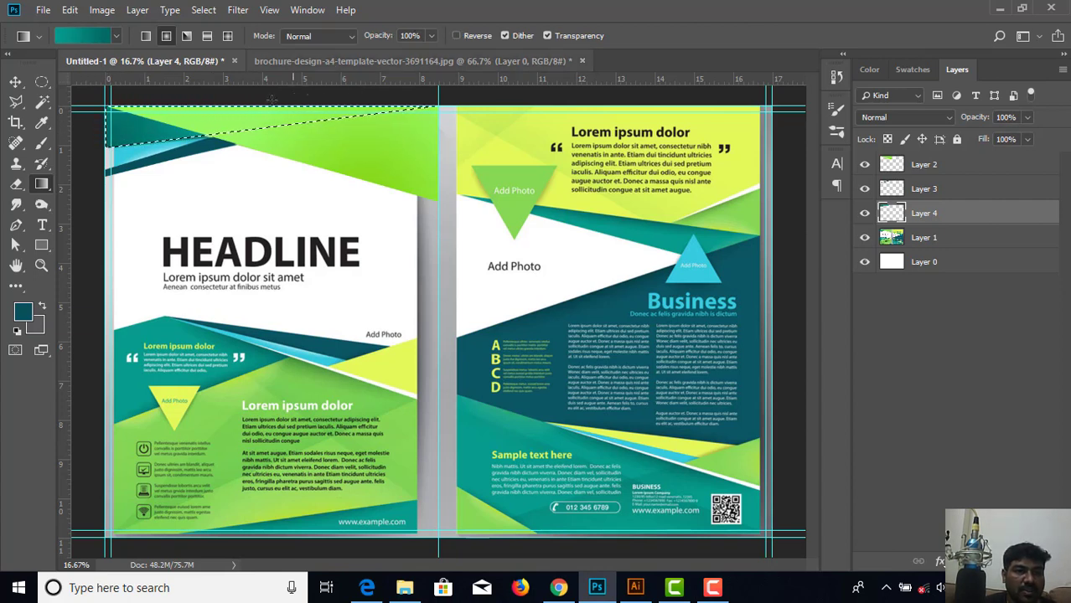
pyautogui.moveTo(117, 140); pyautogui.dragTo(191, 126)
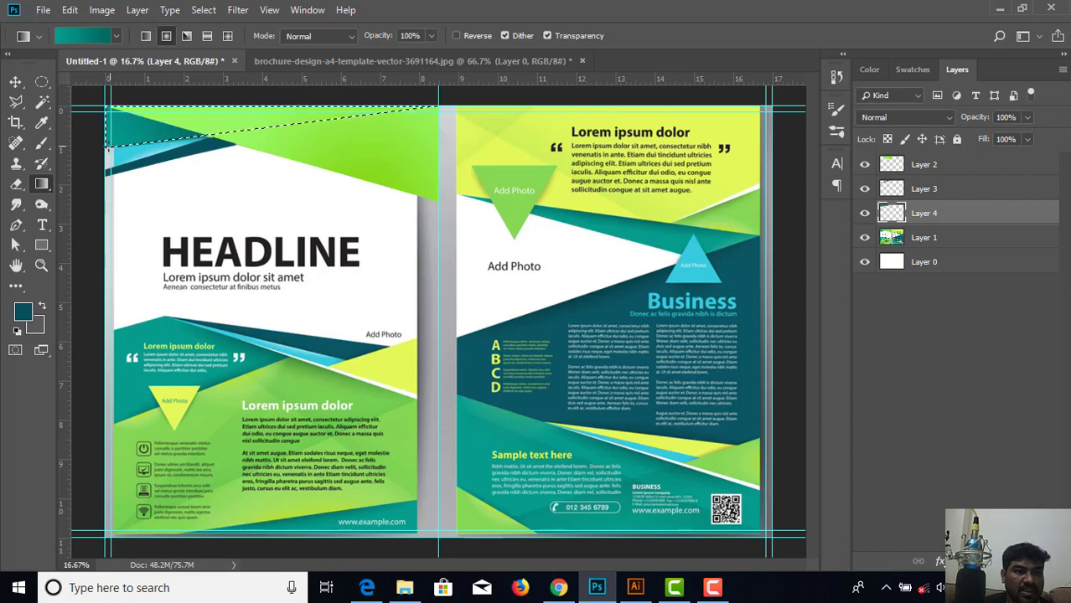
pyautogui.hotkey('ctrl', 'd')
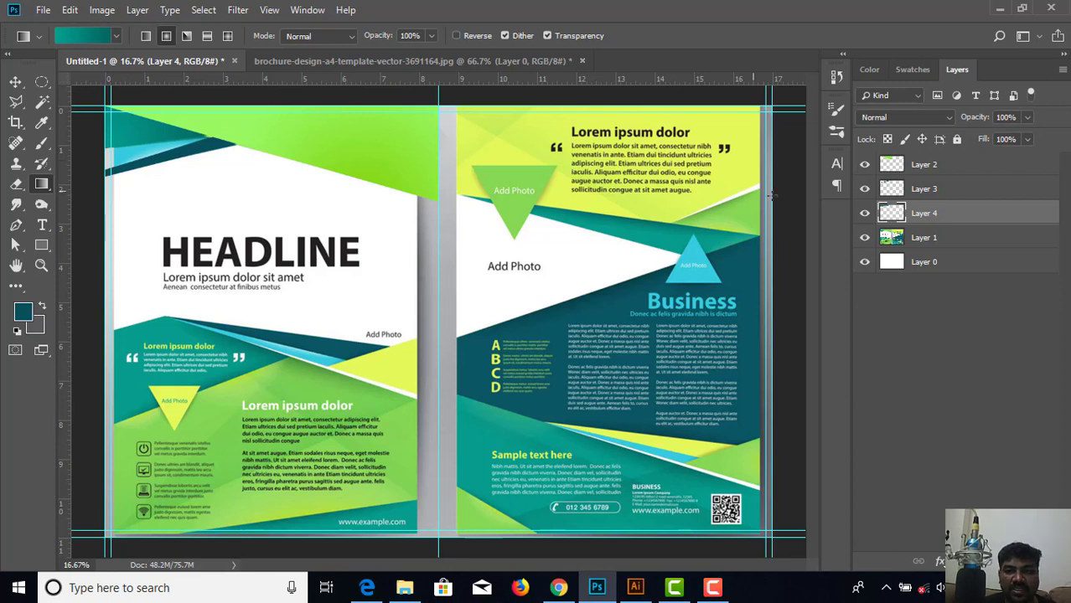
# Toggle the reference brochure layer's visibility to compare the strips, then select that layer.
pyautogui.click(865, 238)
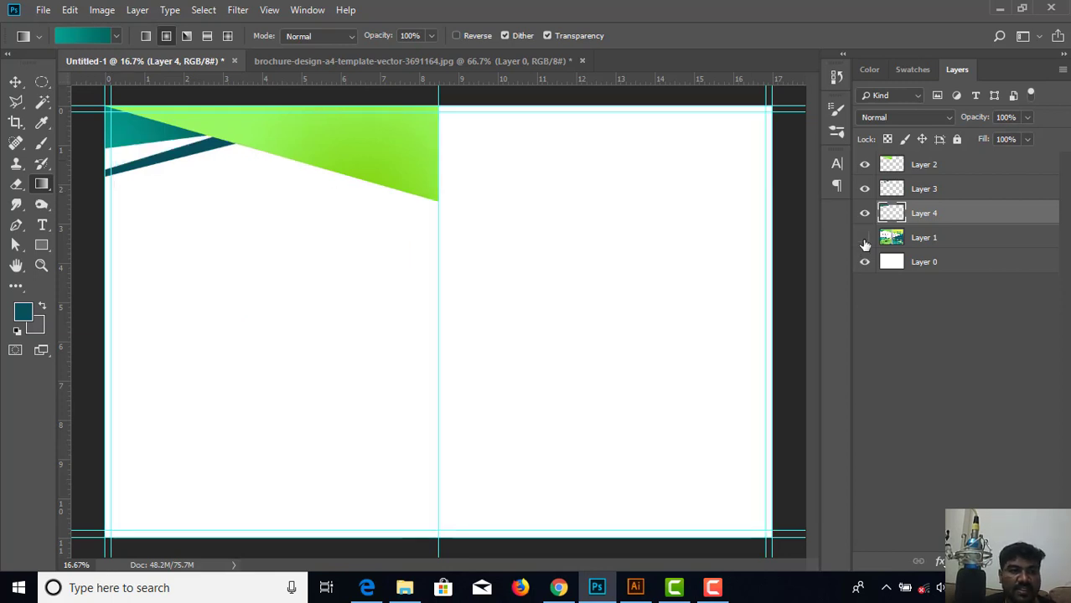
pyautogui.click(864, 239)
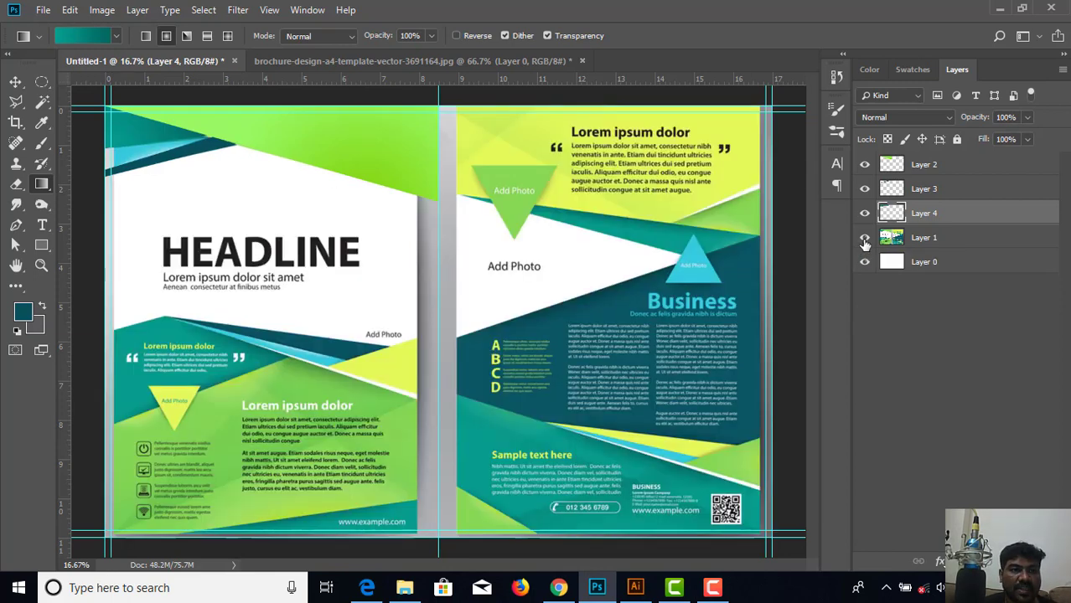
pyautogui.click(865, 240)
pyautogui.click(865, 239)
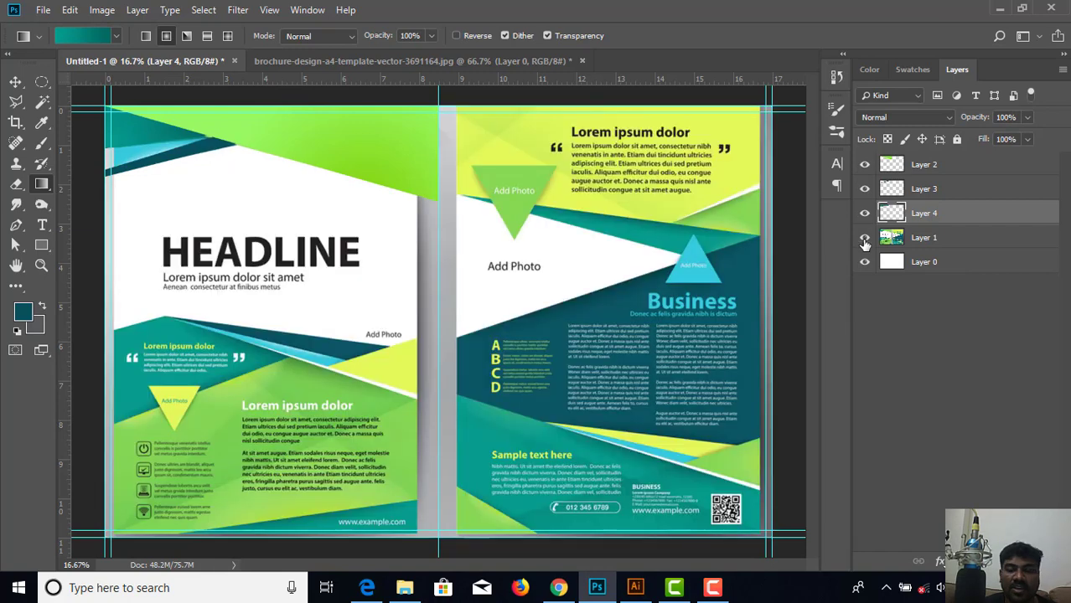
pyautogui.click(864, 241)
pyautogui.click(865, 242)
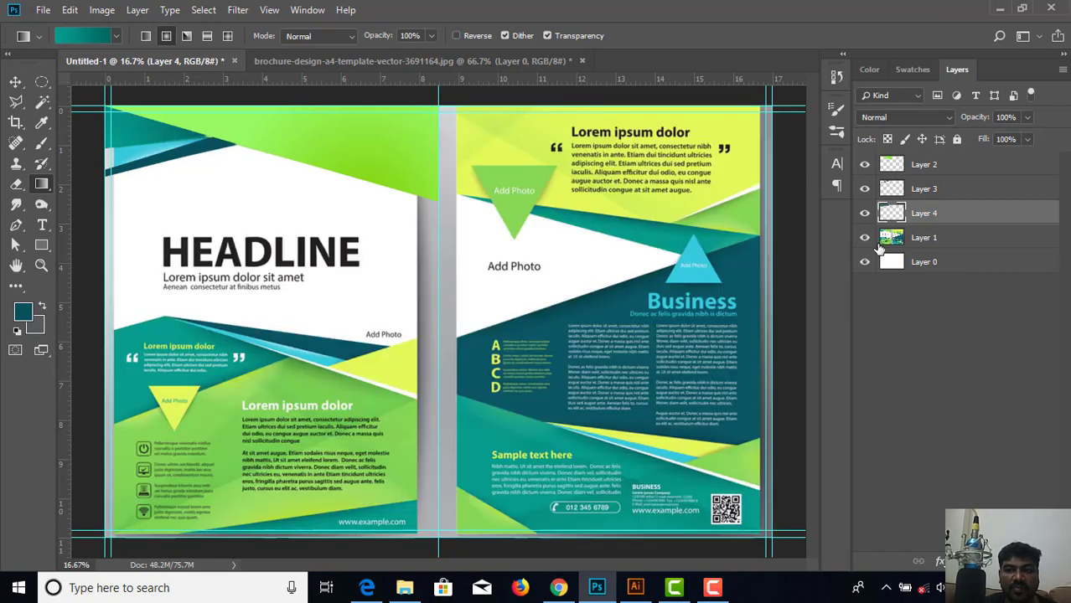
pyautogui.click(963, 241)
# Add a new Layer 5 and trace a closed triangular path along the top-left light-blue sliver.
pyautogui.click(1029, 561)
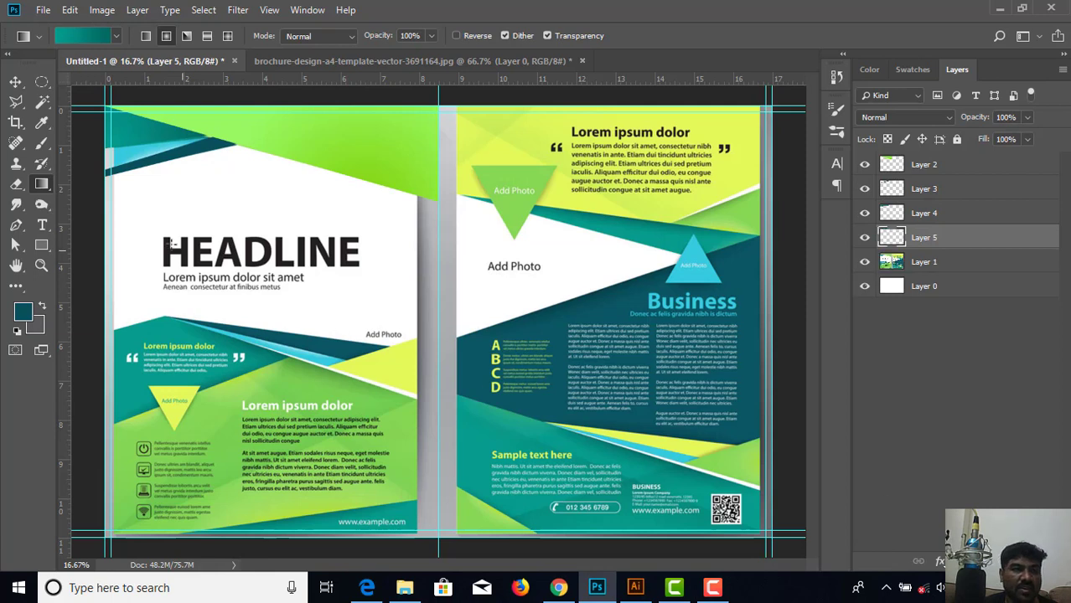
pyautogui.click(15, 226)
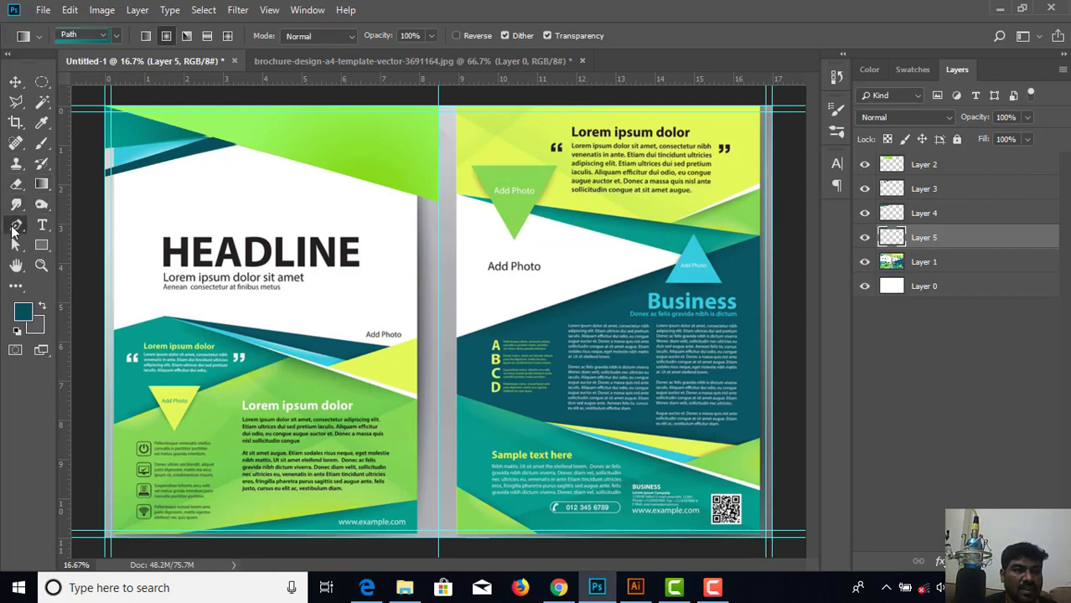
pyautogui.click(105, 147)
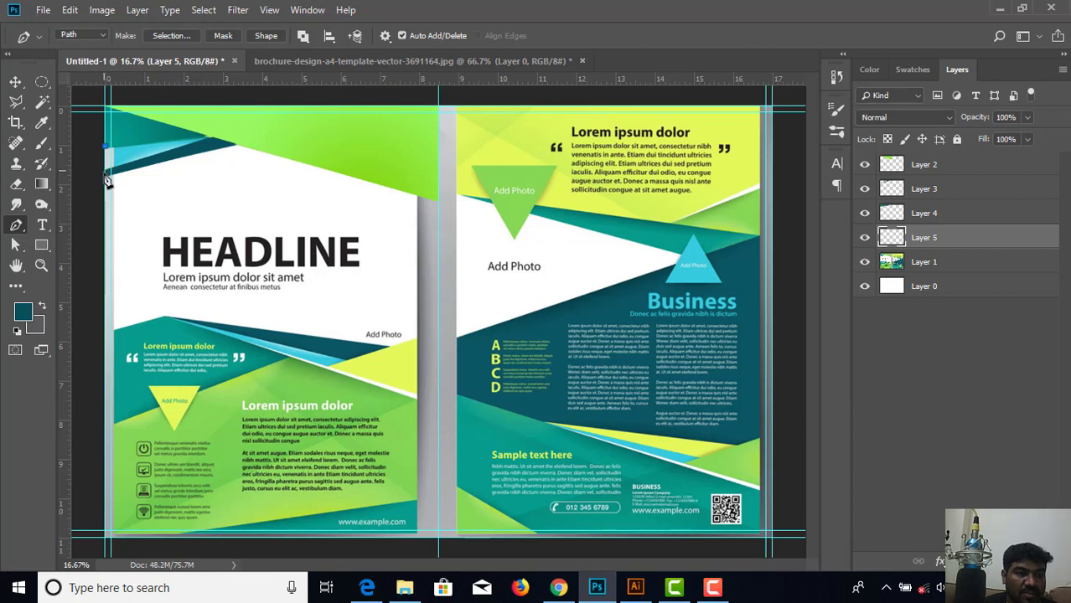
pyautogui.click(105, 169)
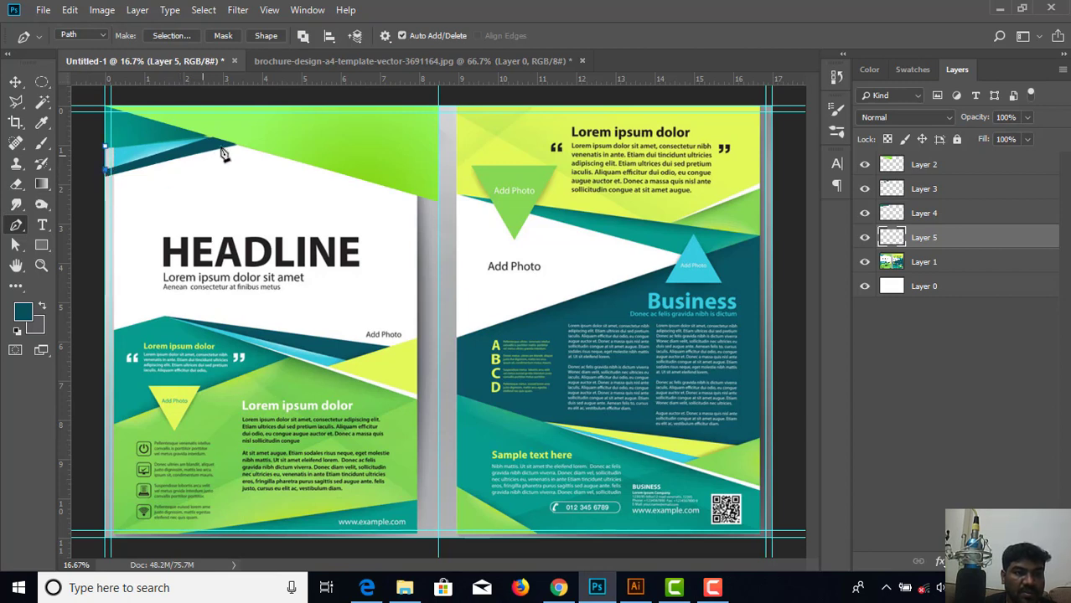
pyautogui.click(269, 128)
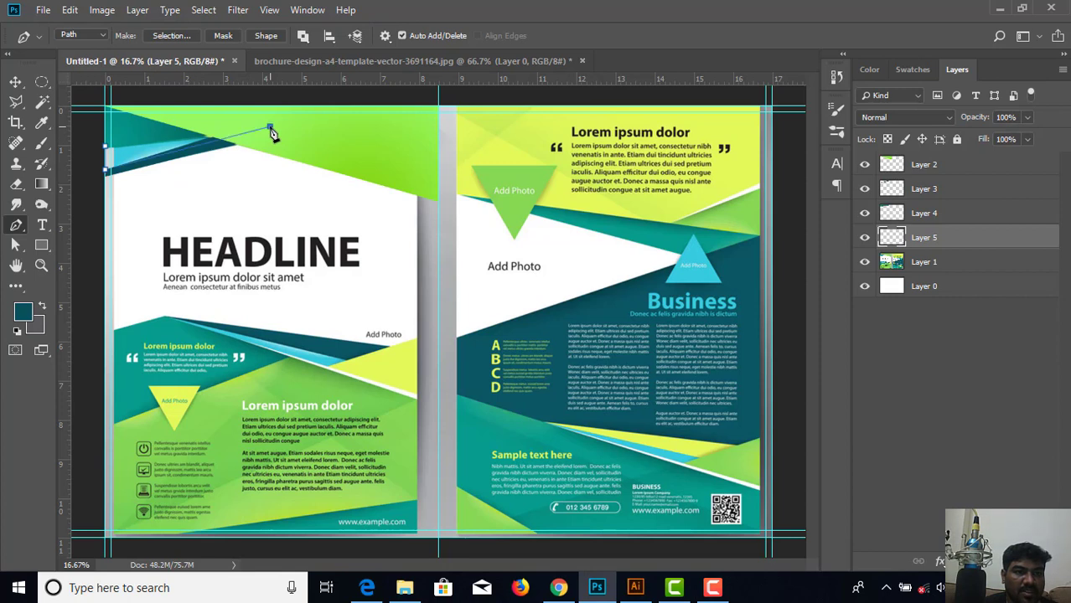
pyautogui.click(107, 151)
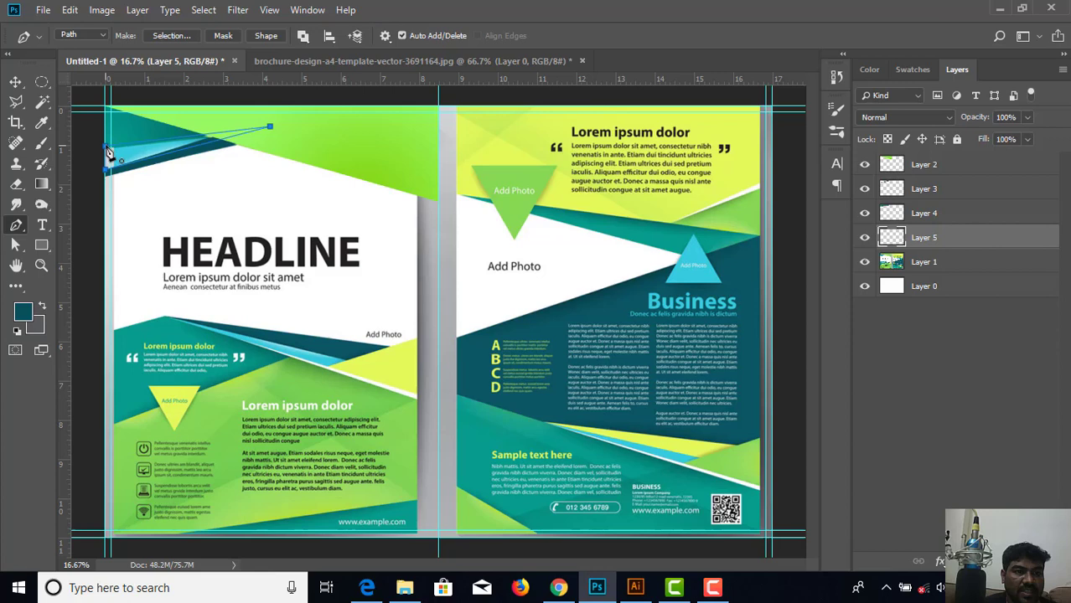
# Convert the triangle path into a selection with feather 0.
pyautogui.rightClick(331, 154)
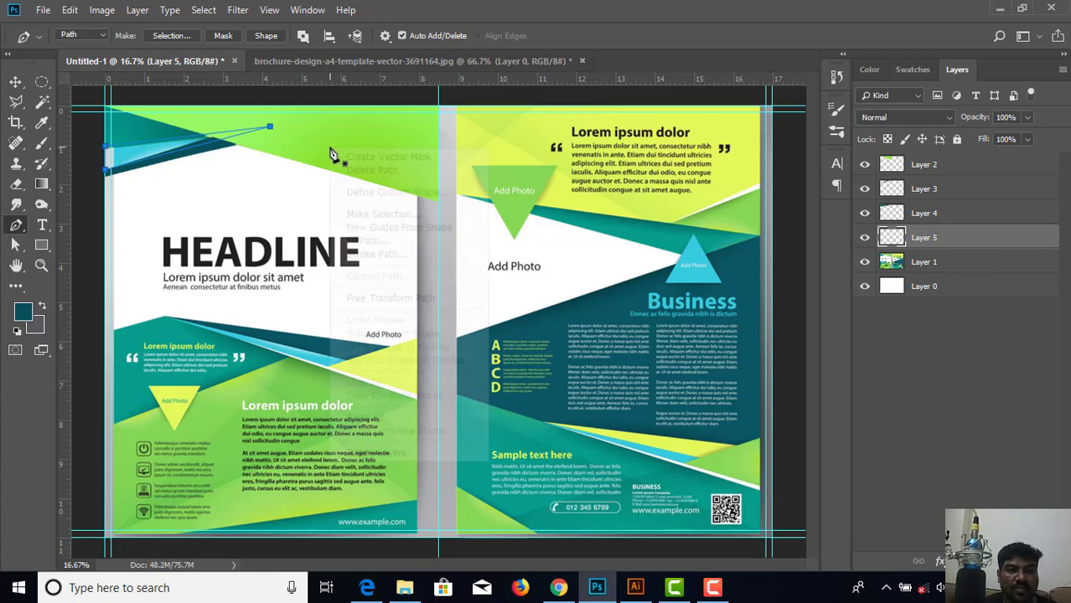
pyautogui.click(388, 213)
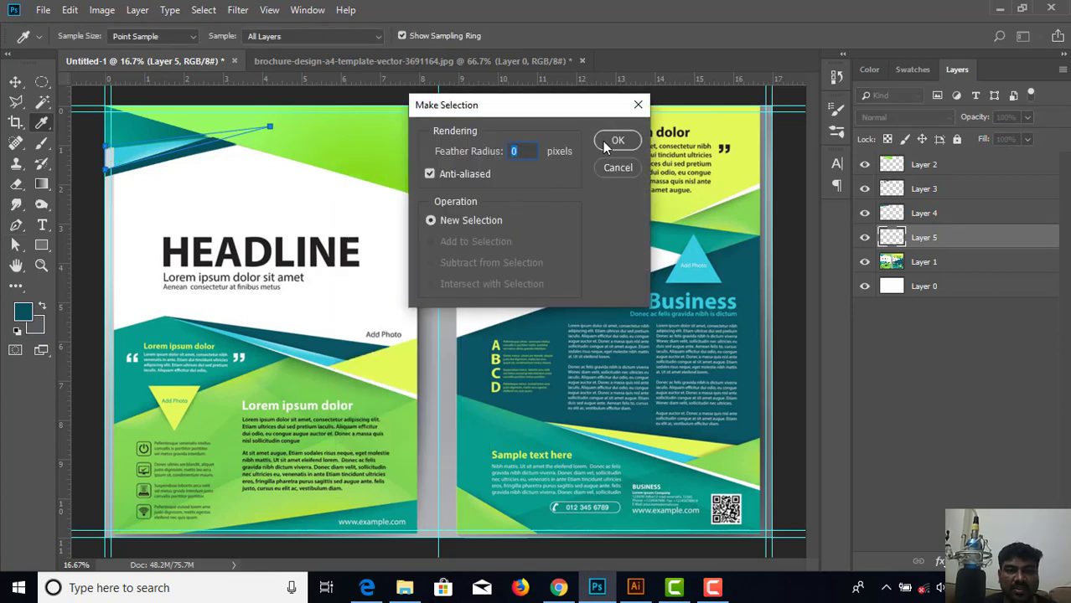
pyautogui.click(615, 141)
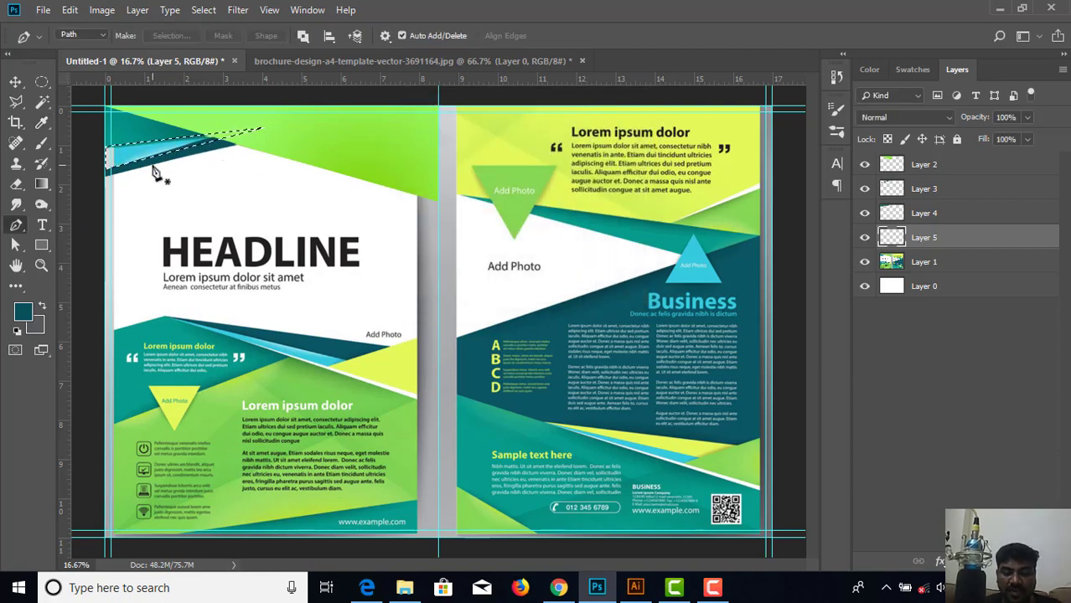
pyautogui.hotkey('ctrl', '+')
pyautogui.hotkey('ctrl', '+')
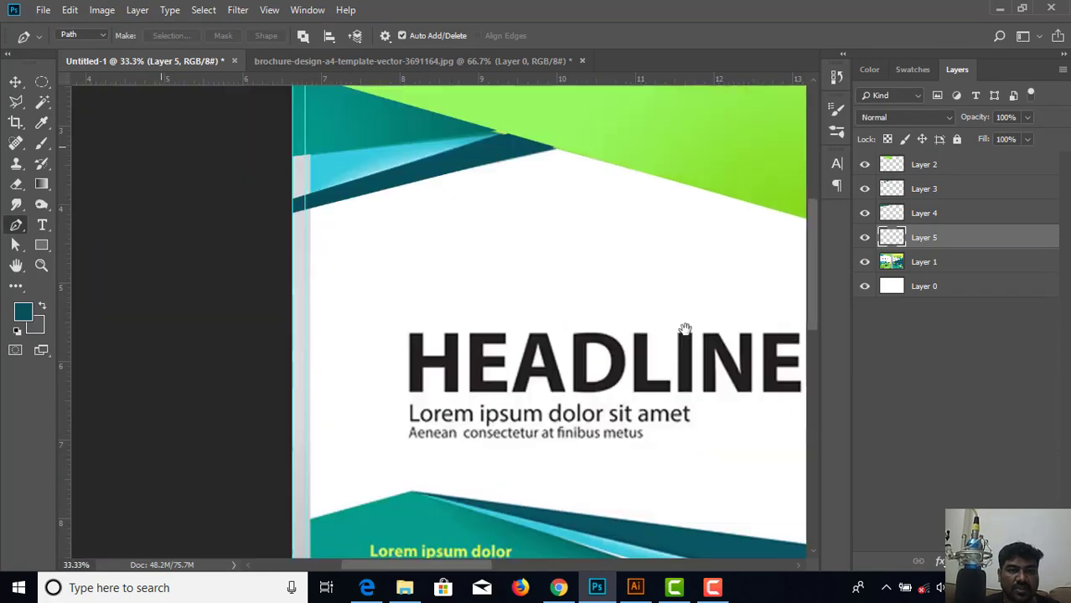
# Fill the triangular Layer 5 strip with a light cyan gradient sampled from the reference, then deselect.
pyautogui.moveTo(454, 255); pyautogui.dragTo(270, 248)
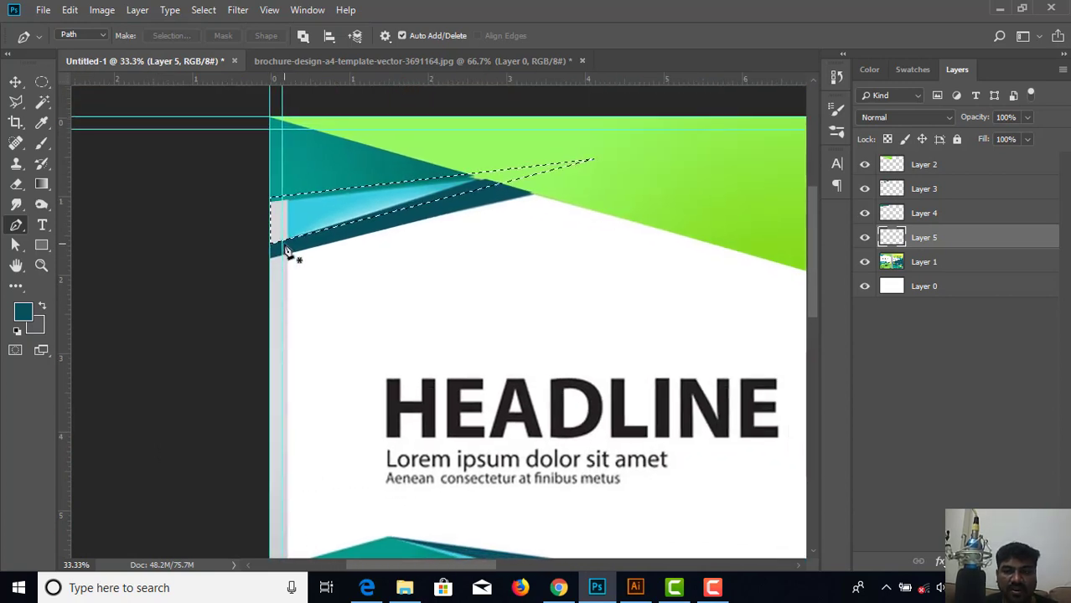
pyautogui.click(42, 182)
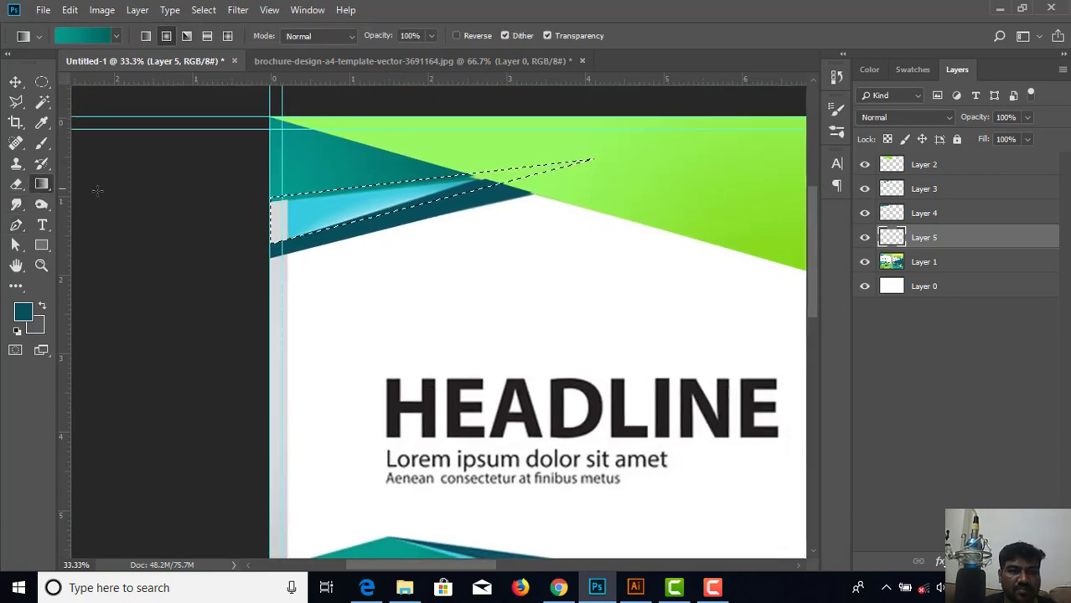
pyautogui.click(89, 38)
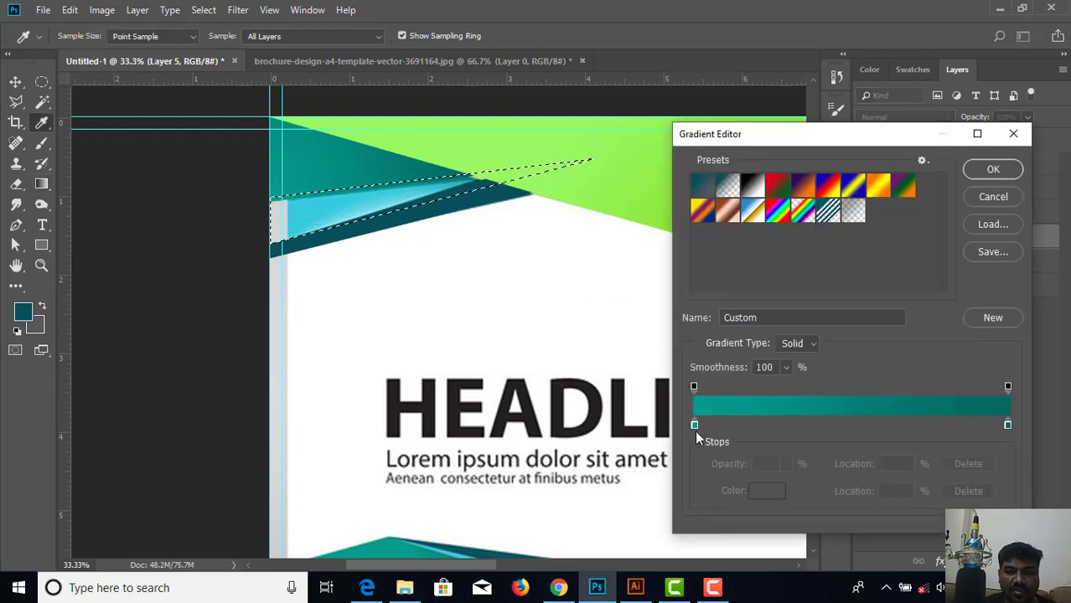
pyautogui.click(694, 426)
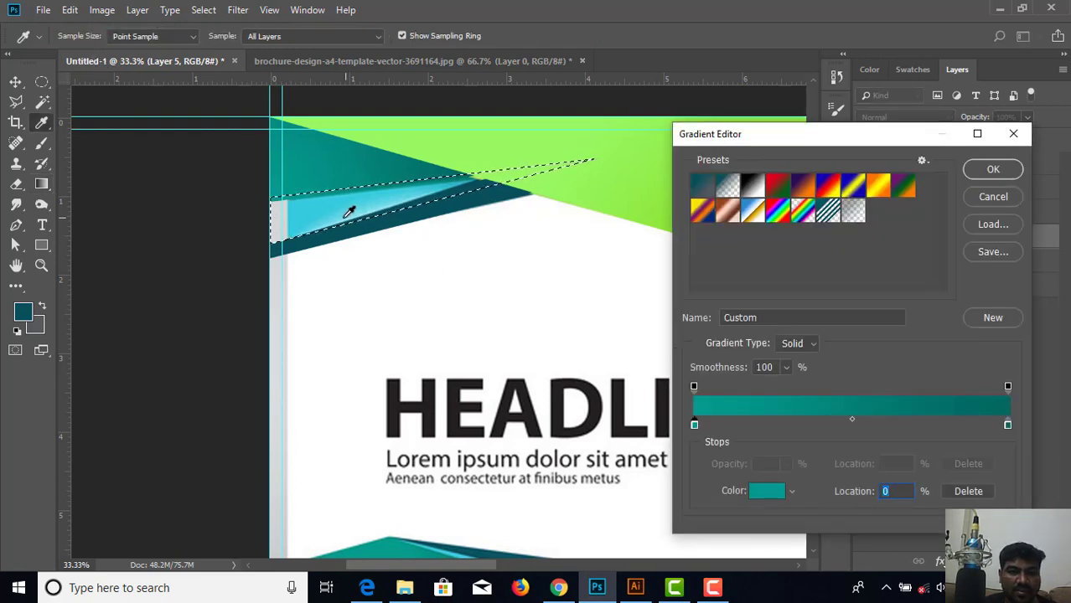
pyautogui.click(312, 208)
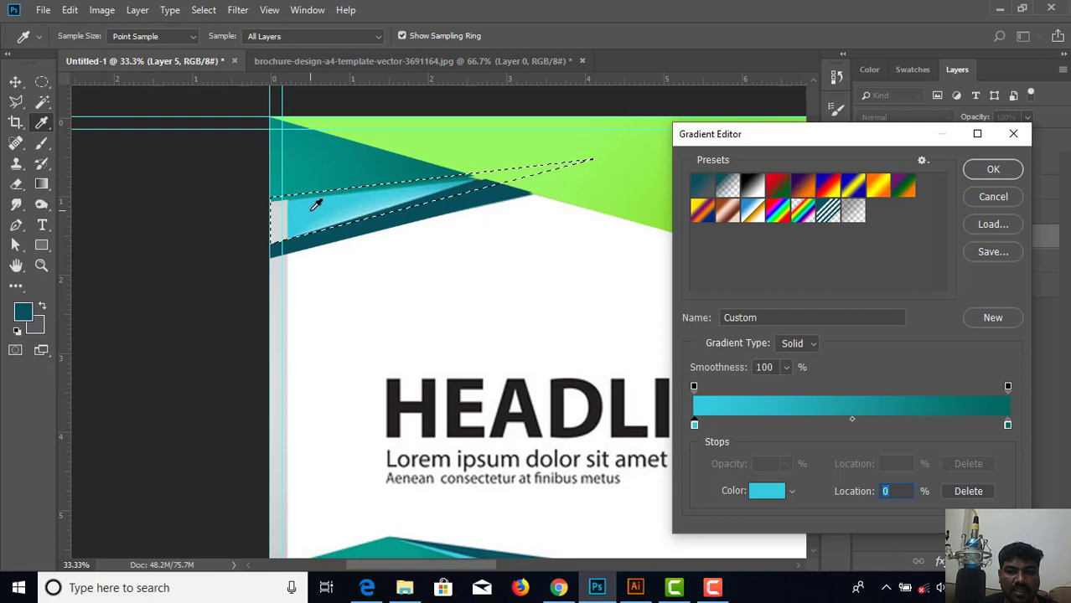
pyautogui.click(1007, 426)
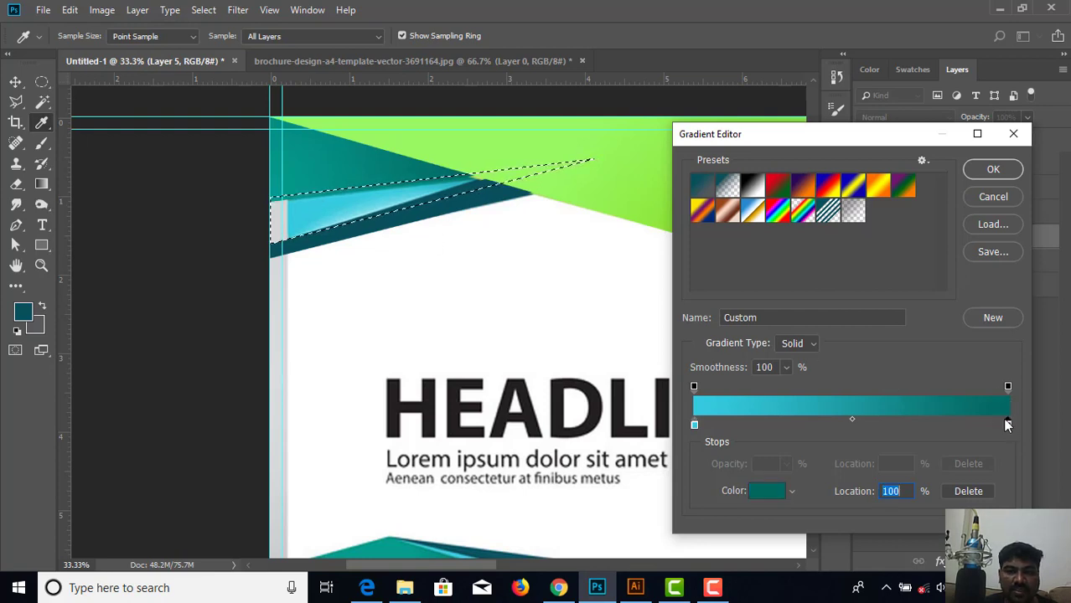
pyautogui.click(453, 180)
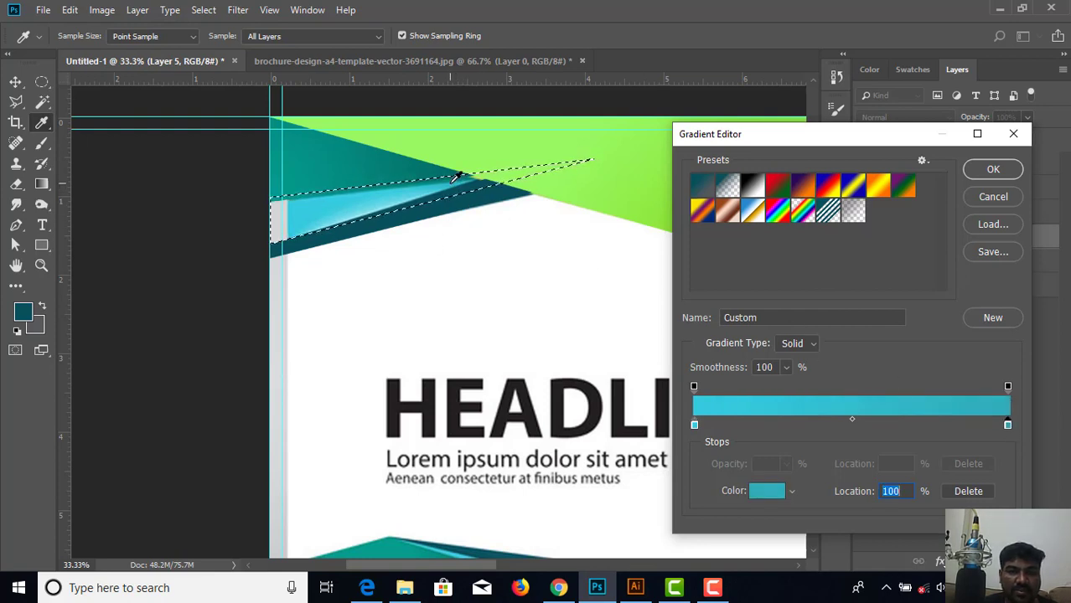
pyautogui.click(985, 170)
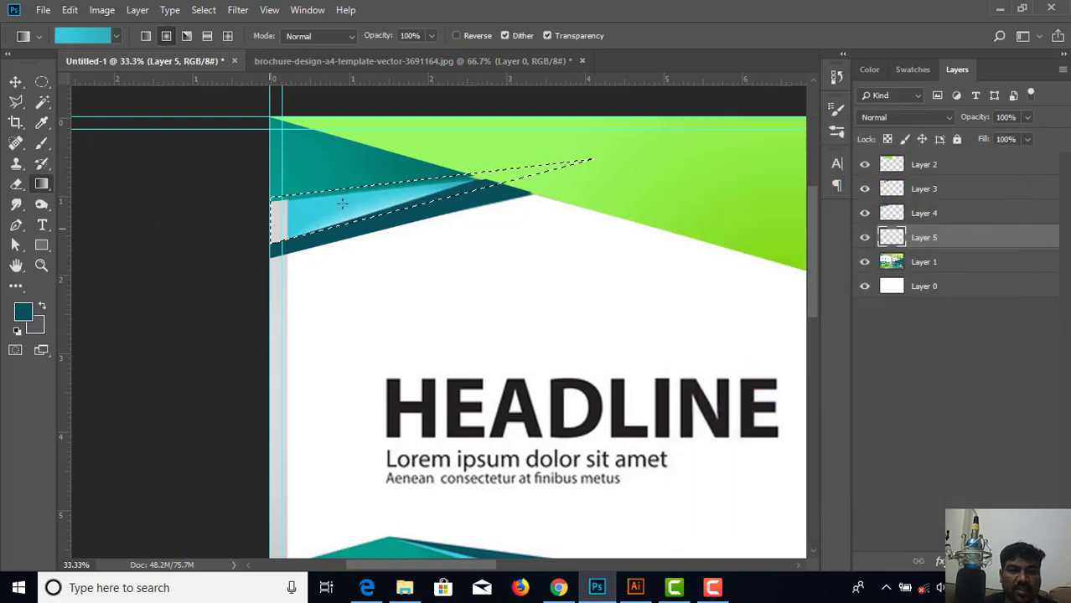
pyautogui.moveTo(588, 156); pyautogui.dragTo(588, 157)
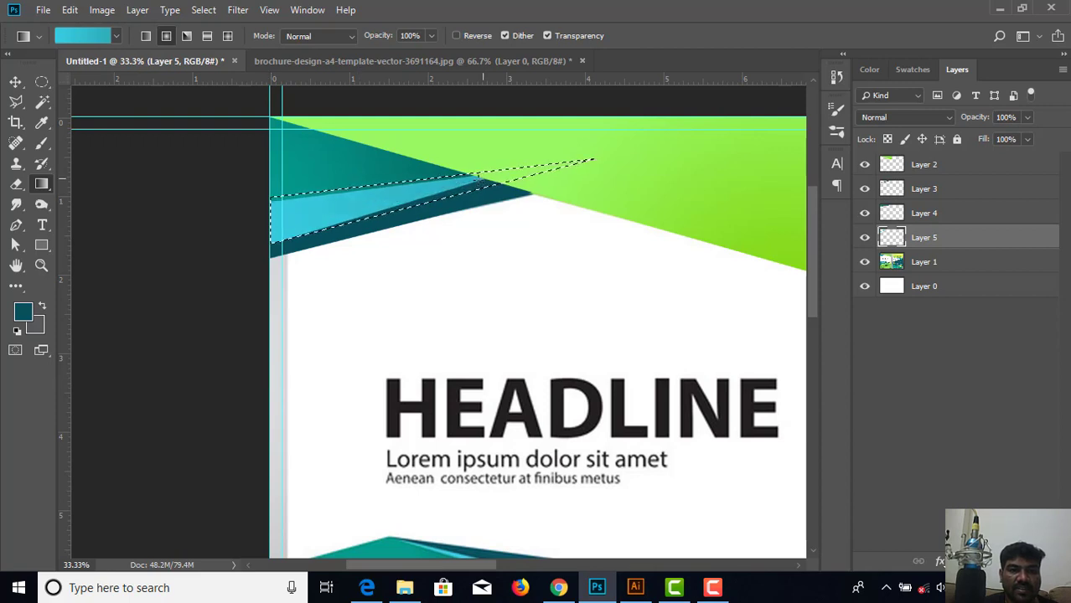
pyautogui.hotkey('ctrl', 'd')
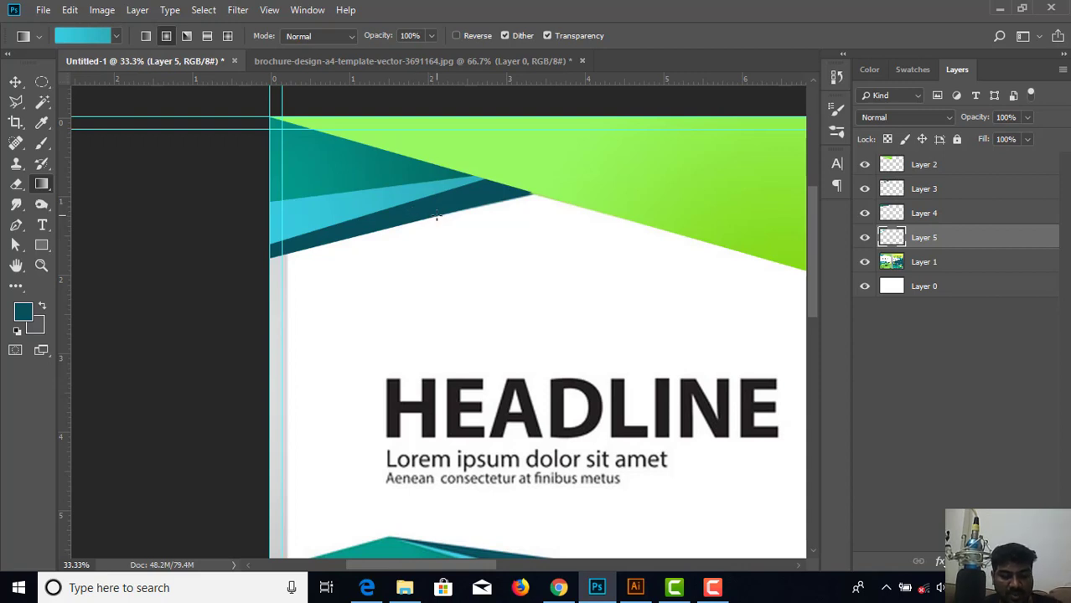
# Hide the reference brochure layer and zoom in to inspect the traced strips.
pyautogui.hotkey('ctrl', 't')
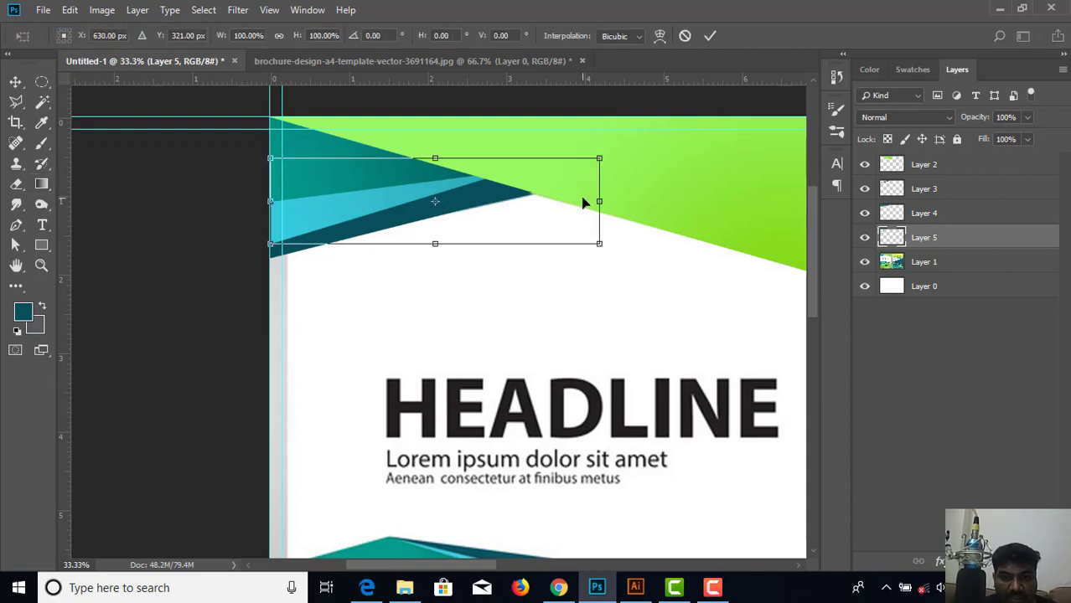
pyautogui.hotkey('ctrl', '+')
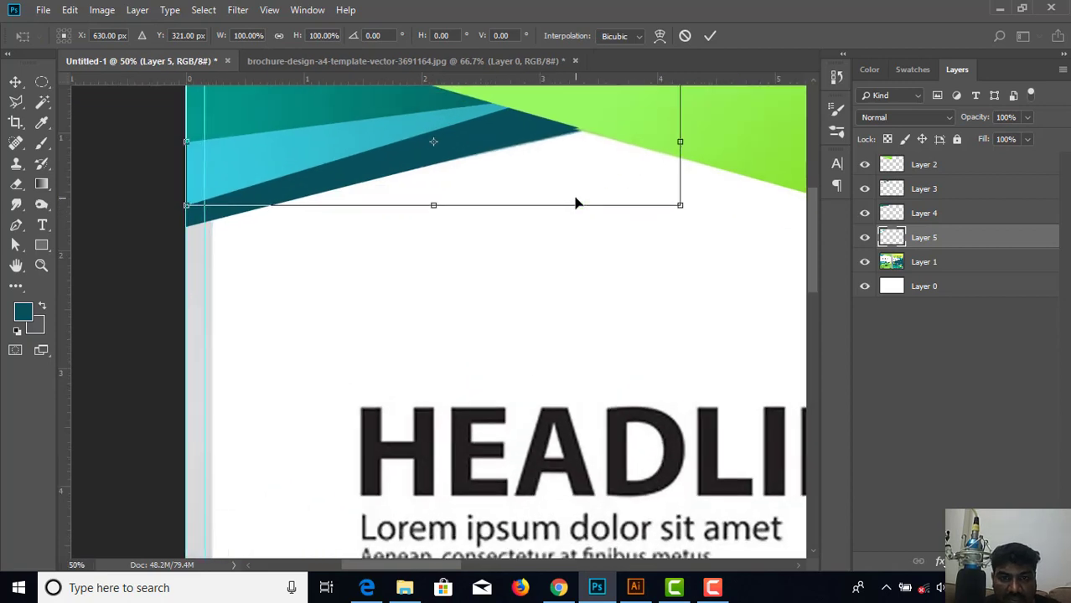
pyautogui.press('g')
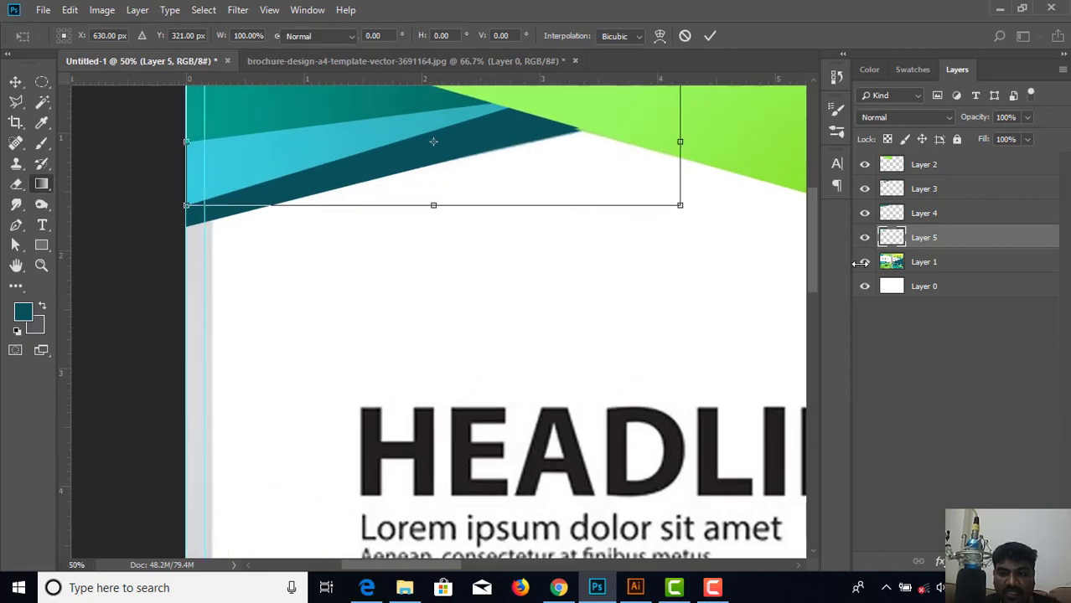
pyautogui.click(864, 261)
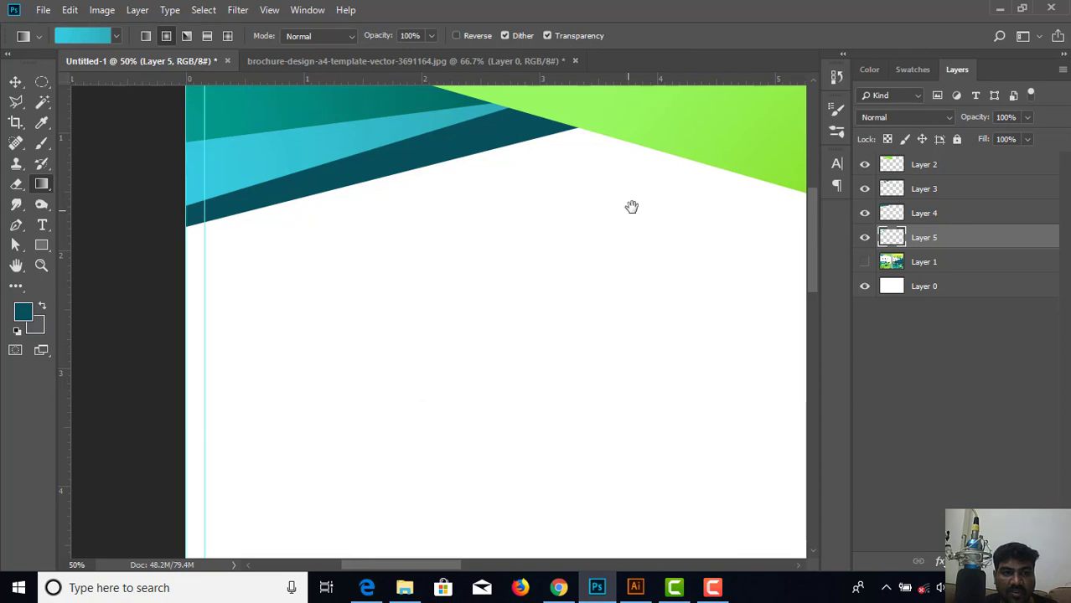
pyautogui.moveTo(631, 208); pyautogui.dragTo(573, 325)
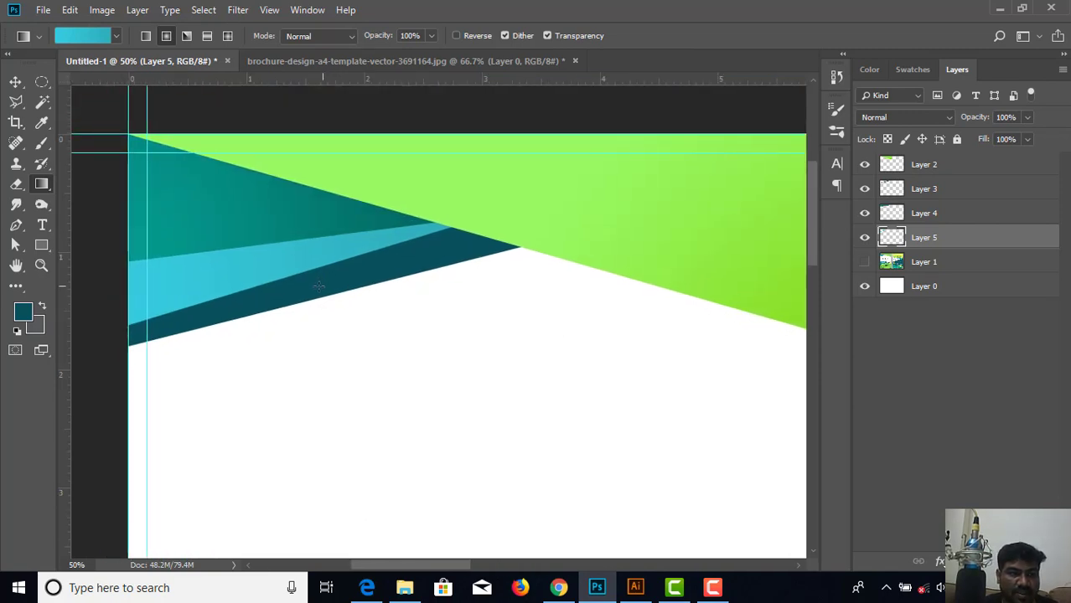
pyautogui.hotkey('ctrl', '+')
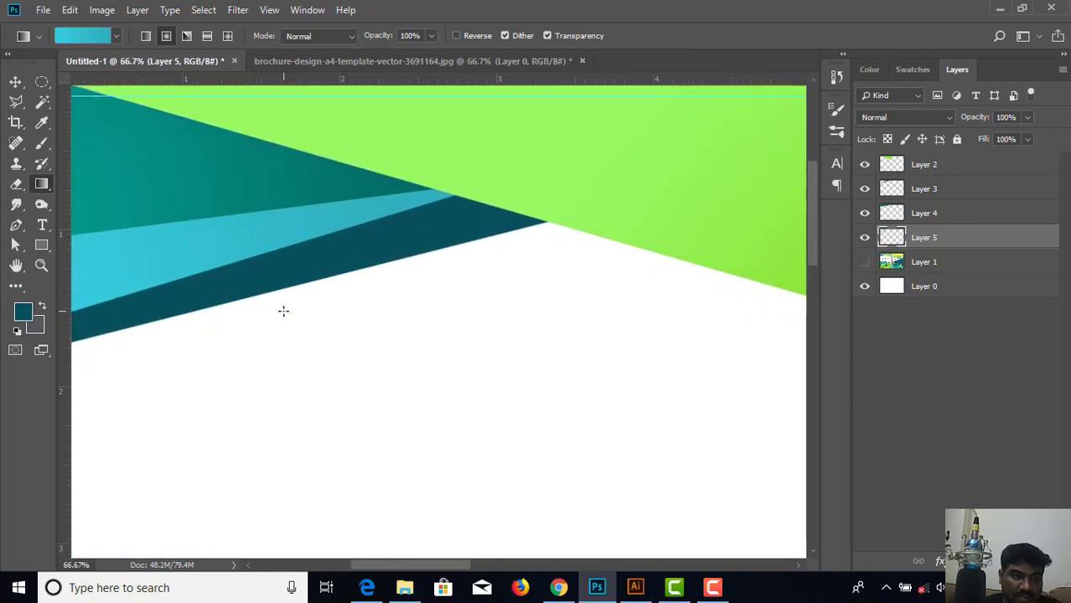
pyautogui.moveTo(283, 310)
pyautogui.mouseDown()
pyautogui.moveTo(469, 313)
pyautogui.moveTo(269, 318)
pyautogui.mouseUp()
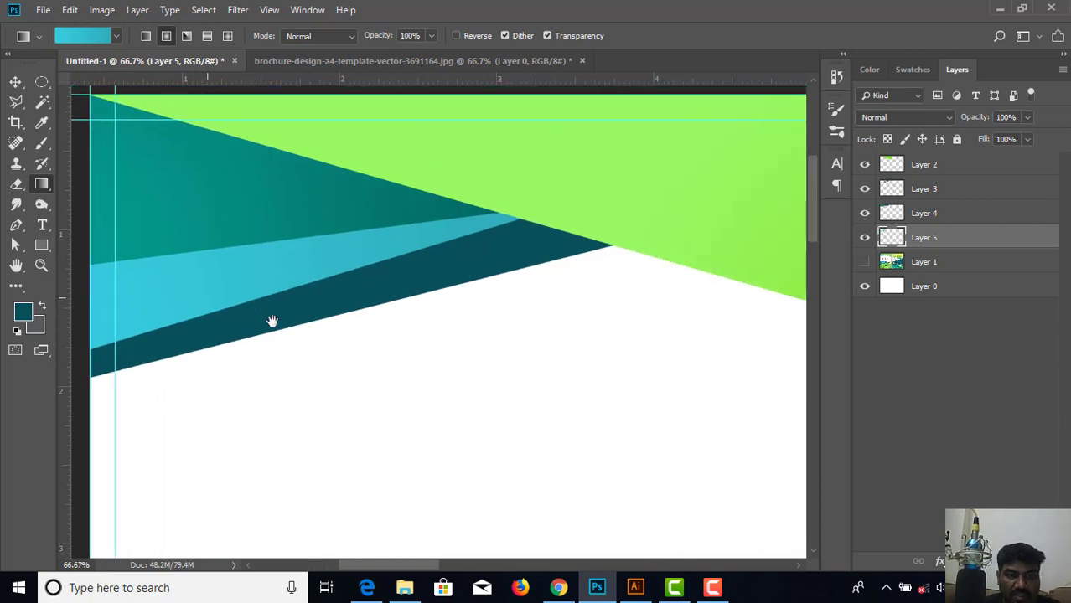
# Zoom out and pan until the whole two-page spread with its green and teal strips is visible.
pyautogui.hotkey('ctrl', '-')
pyautogui.hotkey('ctrl', '-')
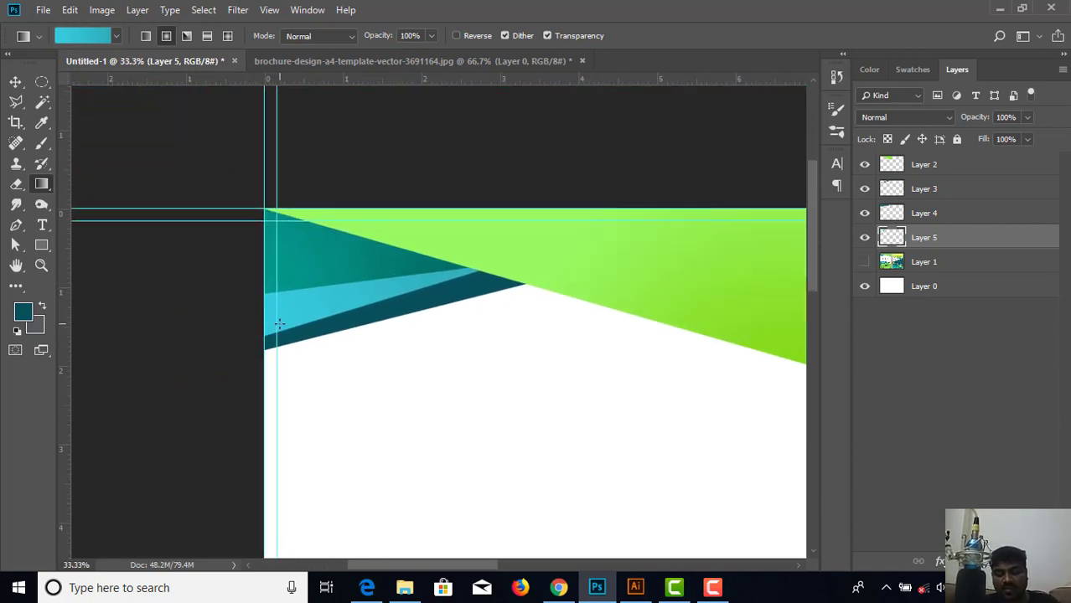
pyautogui.hotkey('ctrl', '-')
pyautogui.hotkey('ctrl', '-')
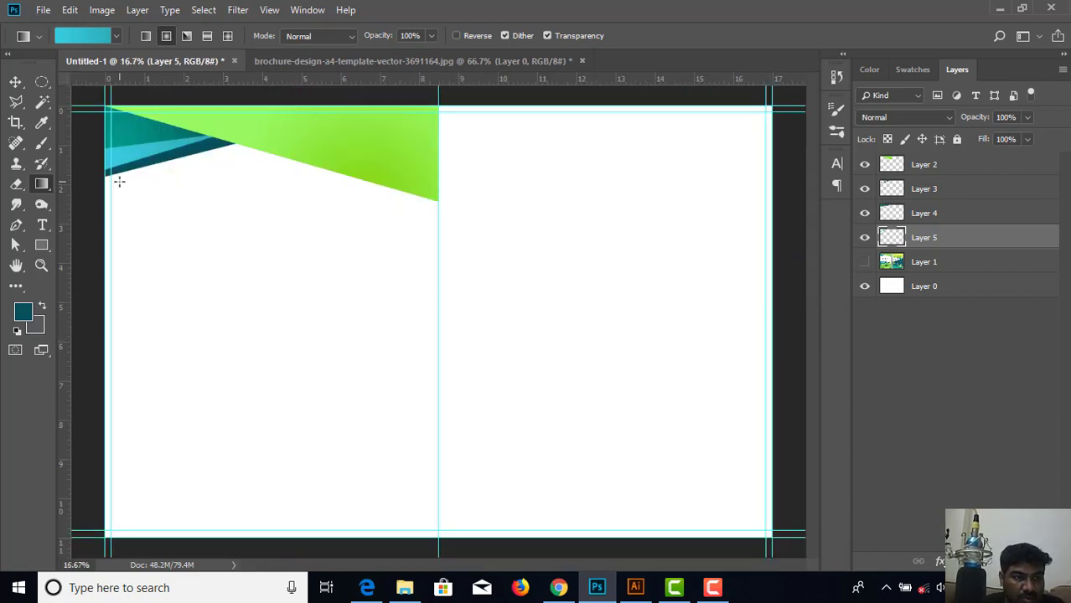
pyautogui.hotkey('ctrl', '+')
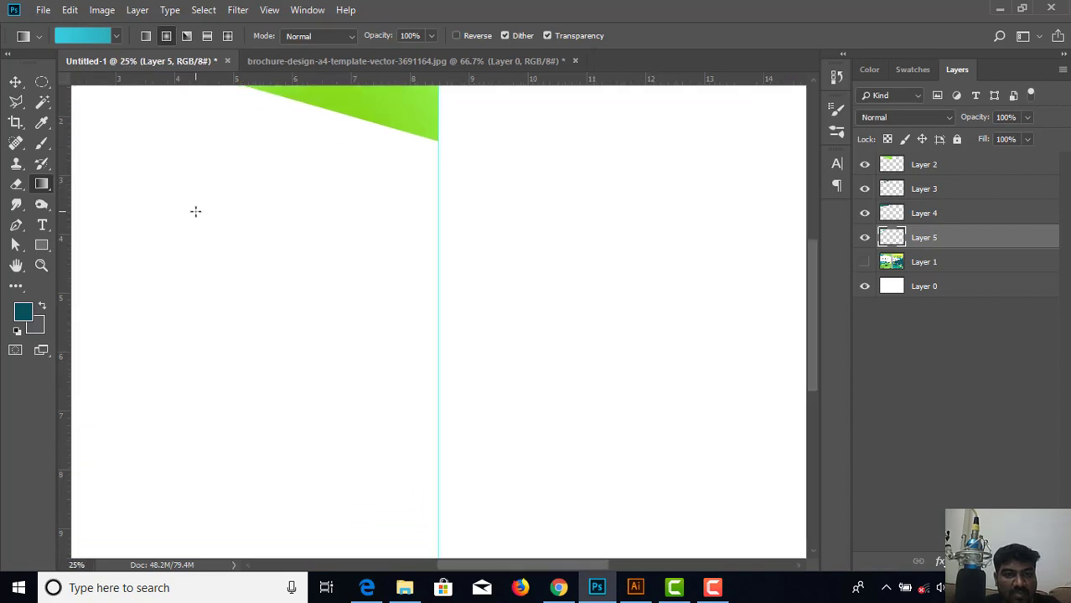
pyautogui.moveTo(196, 210); pyautogui.dragTo(382, 312)
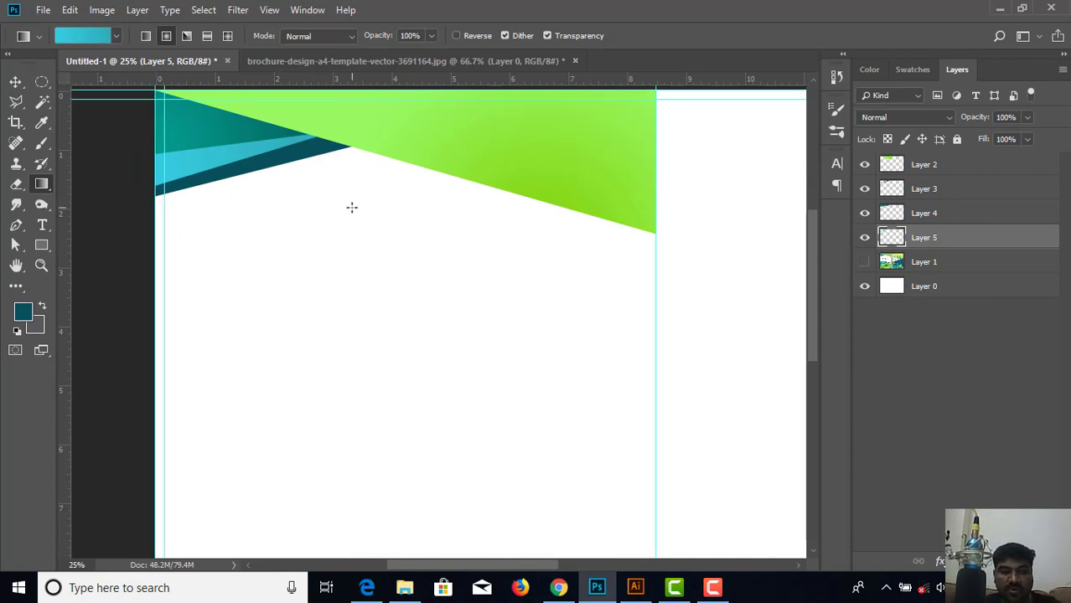
pyautogui.hotkey('ctrl', '-')
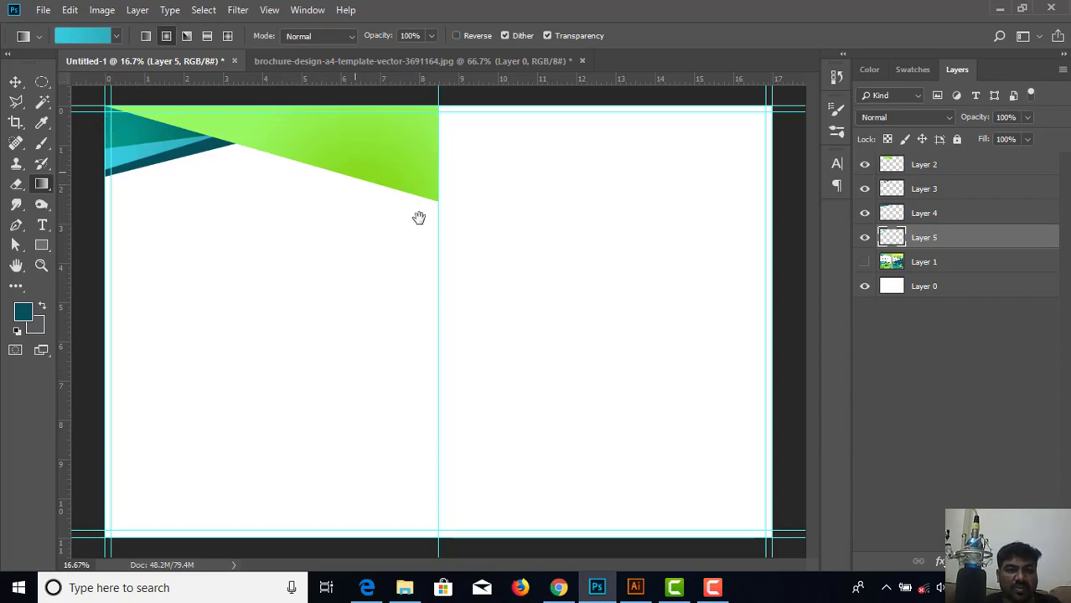
pyautogui.hotkey('ctrl', '-')
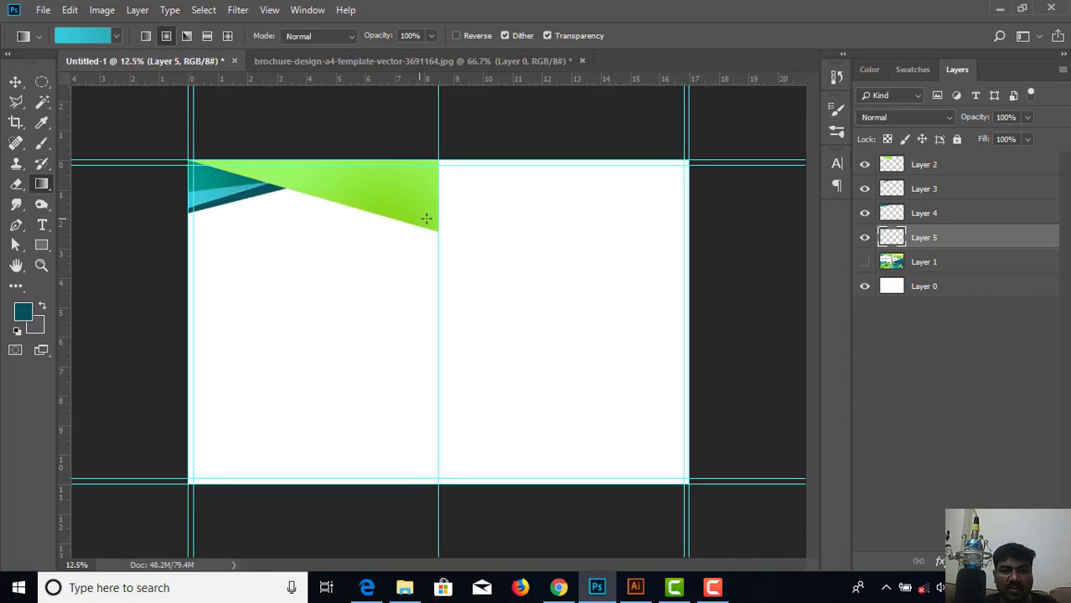
# Show the reference brochure layer, add a new empty layer above it, and compare visibility.
pyautogui.click(865, 263)
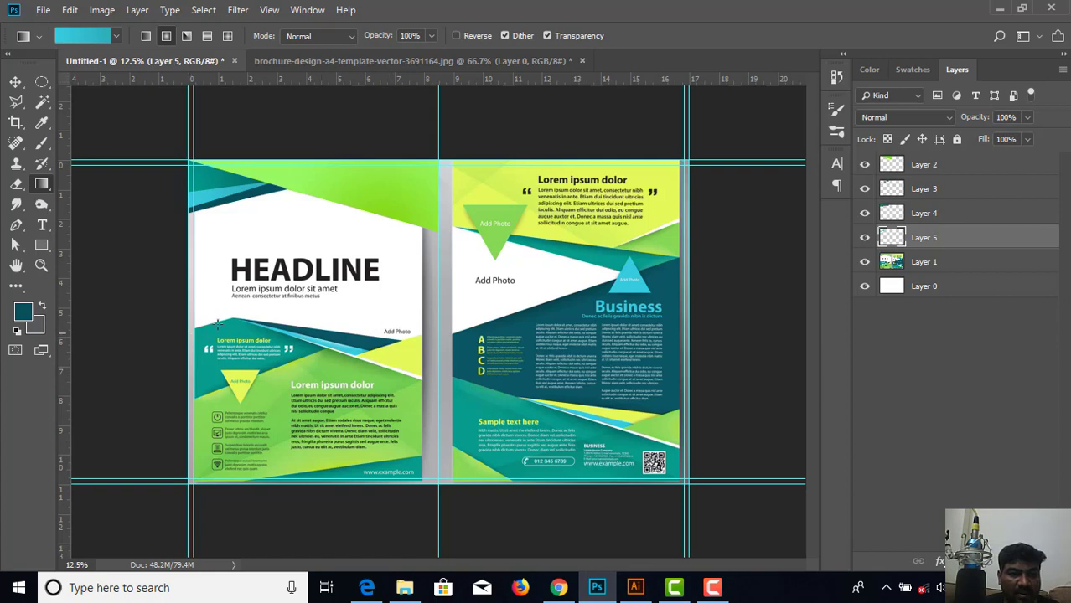
pyautogui.click(961, 265)
pyautogui.hotkey('ctrl', 'shift', 'alt', 'n')
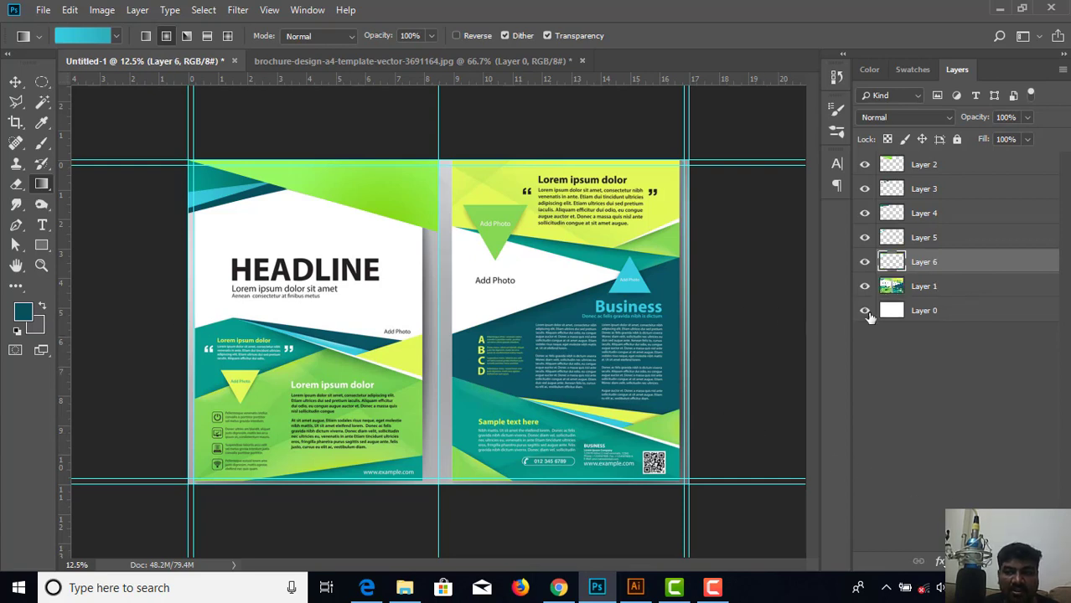
pyautogui.click(865, 287)
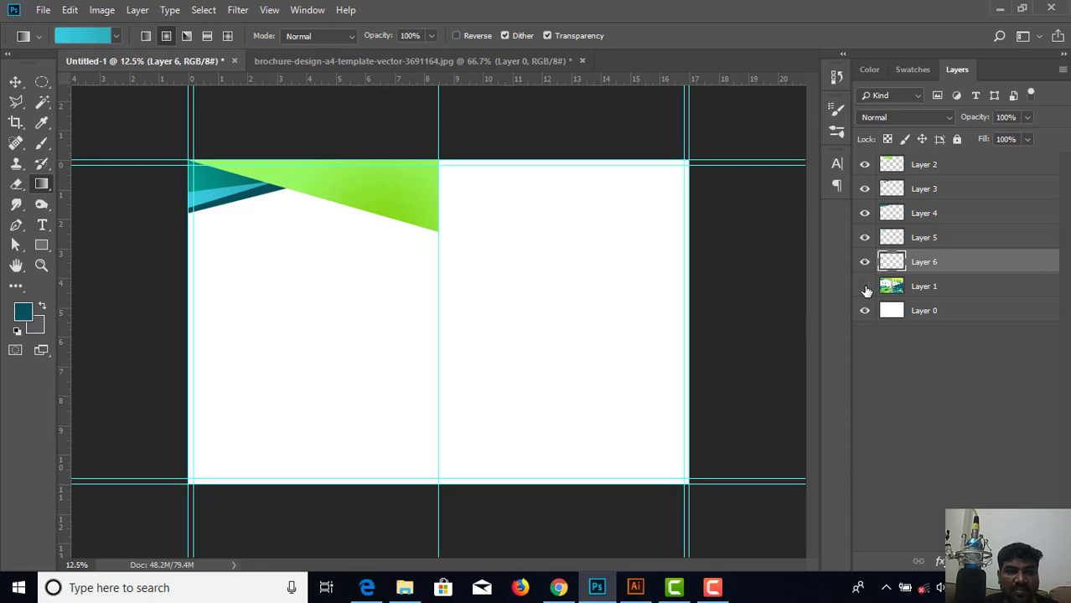
pyautogui.click(865, 287)
pyautogui.click(865, 286)
pyautogui.click(864, 287)
# Reorder Layer 0 and Layer 1 so the reference sits above the white background.
pyautogui.click(958, 291)
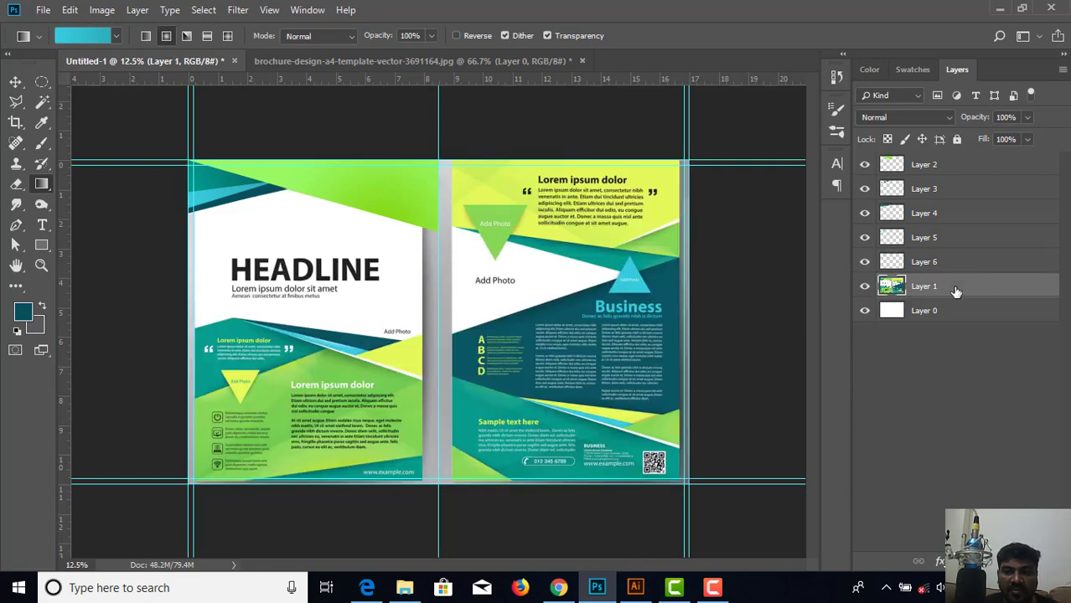
pyautogui.click(942, 314)
pyautogui.moveTo(942, 314); pyautogui.dragTo(938, 285)
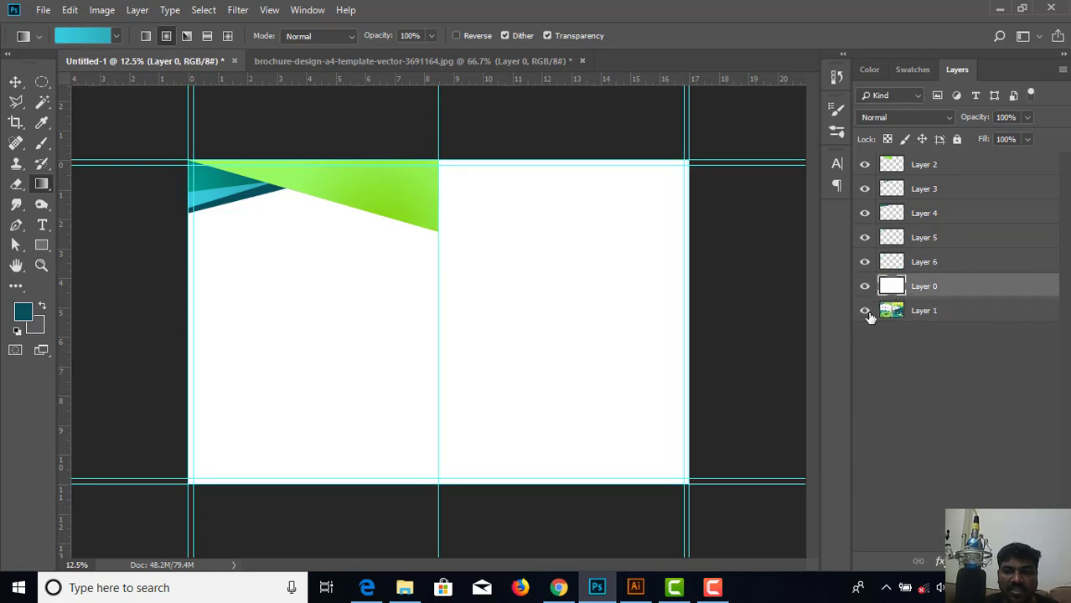
pyautogui.moveTo(918, 311); pyautogui.dragTo(916, 282)
pyautogui.click(865, 286)
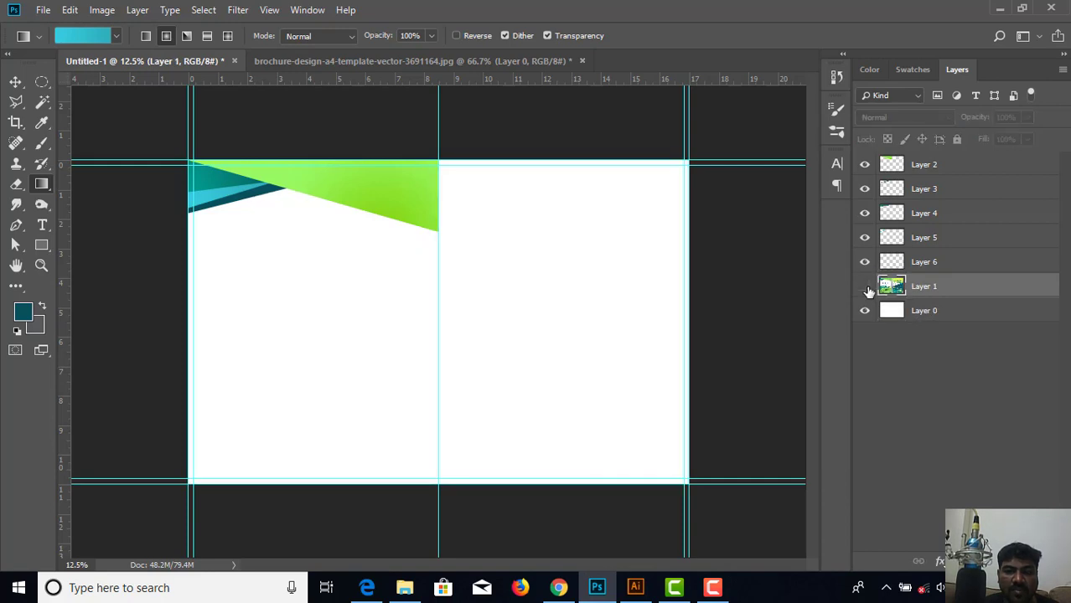
pyautogui.click(864, 286)
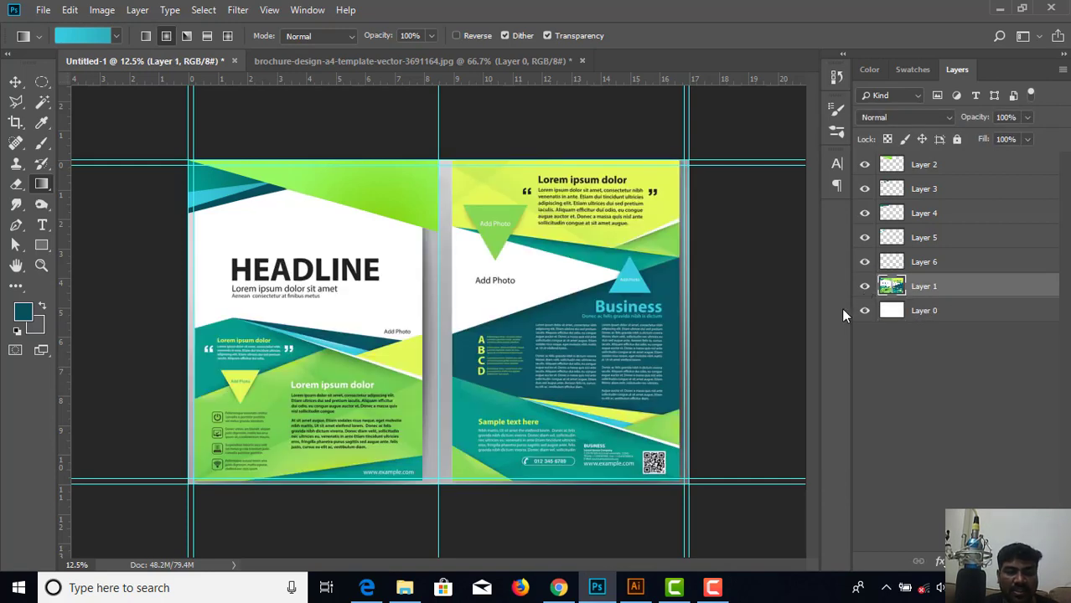
pyautogui.hotkey('ctrl', '+')
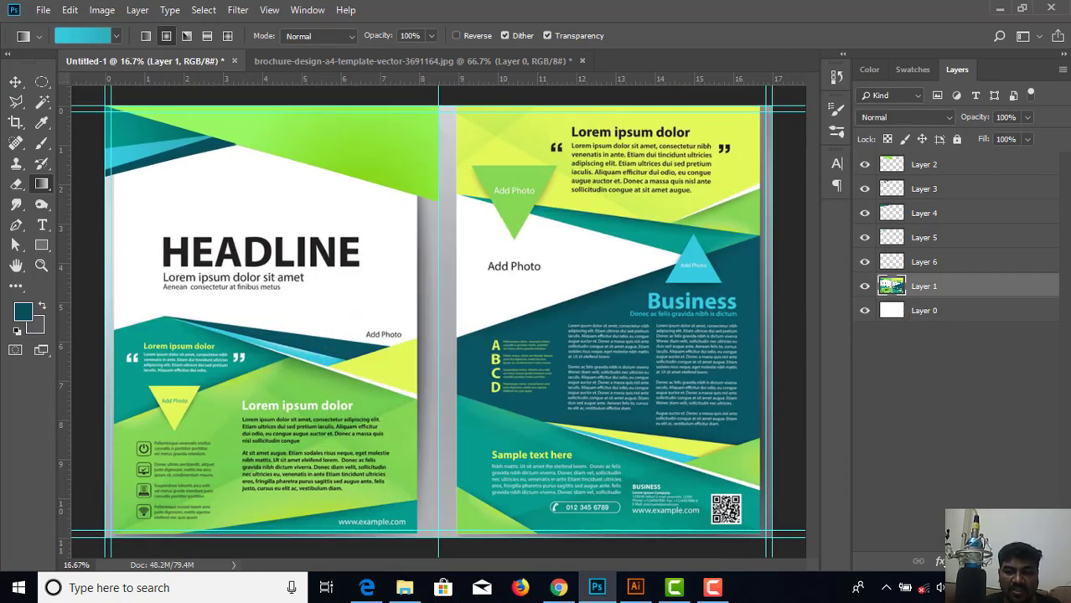
# On new Layer 7, trace a closed pen outline around the teal band below the headline.
pyautogui.hotkey('ctrl', 'shift', 'alt', 'n')
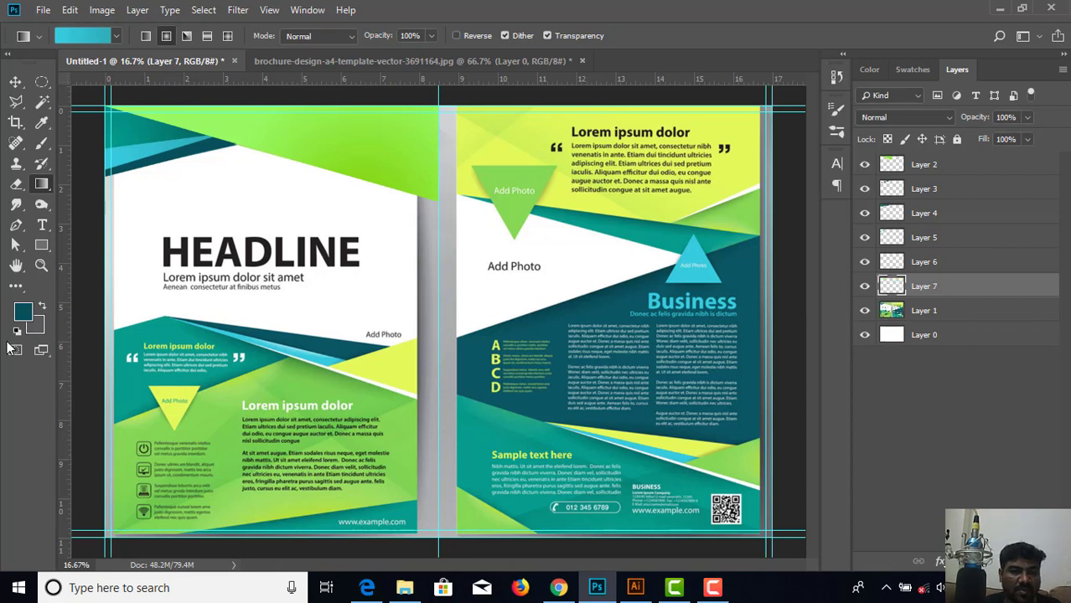
pyautogui.click(15, 226)
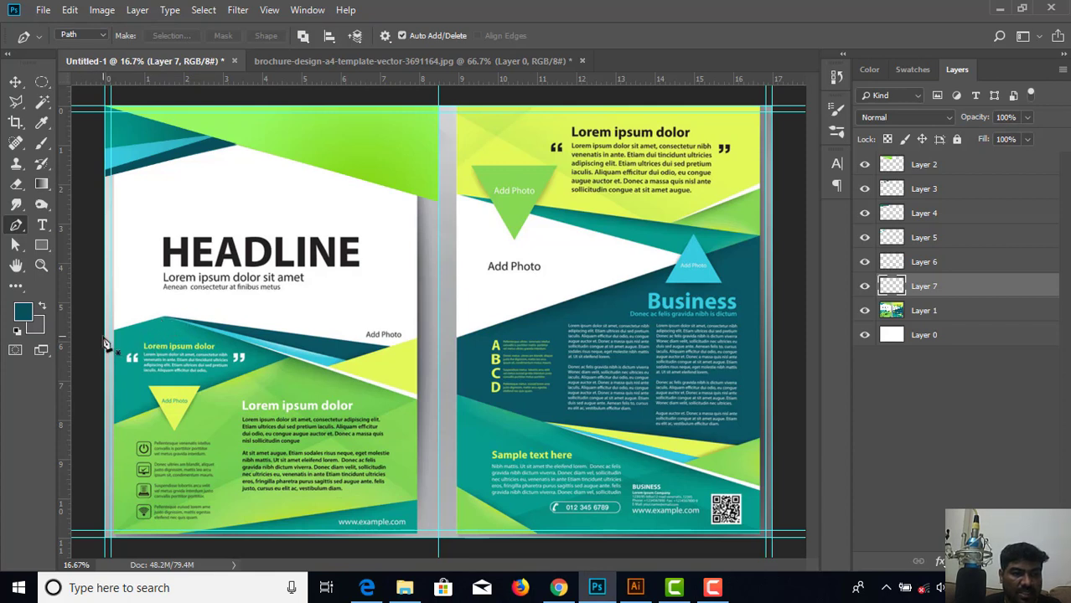
pyautogui.scroll(4, 104, 343)
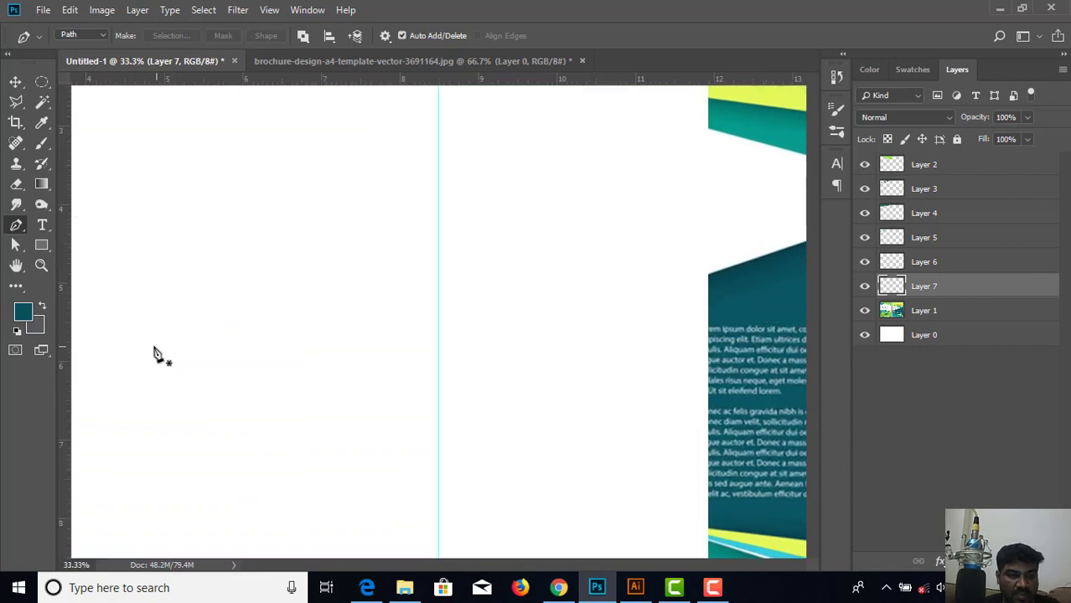
pyautogui.scroll(-3, 158, 353)
pyautogui.moveTo(310, 296); pyautogui.dragTo(506, 269)
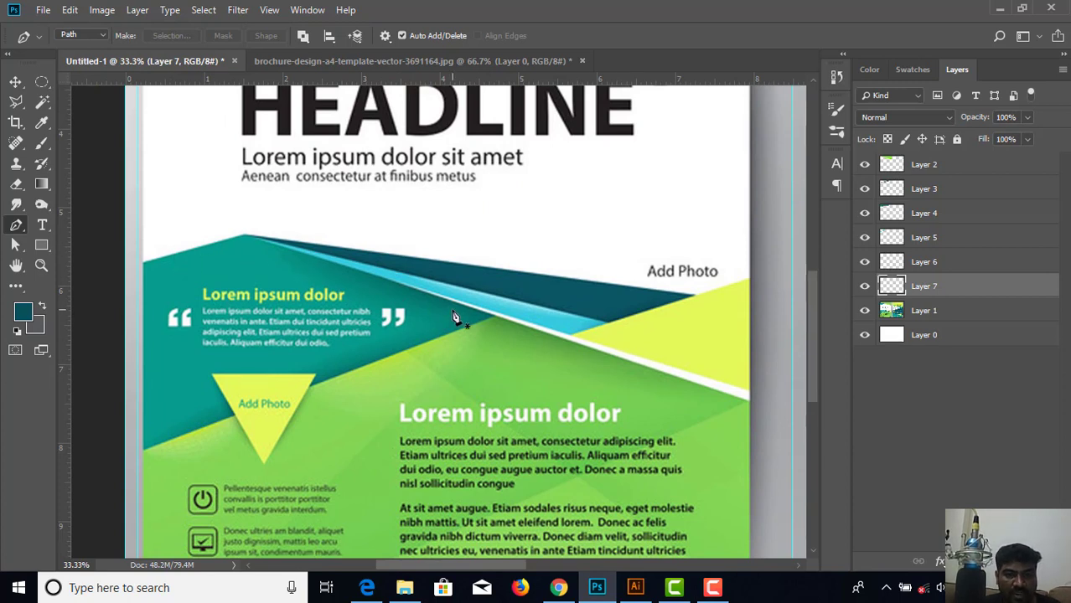
pyautogui.click(125, 269)
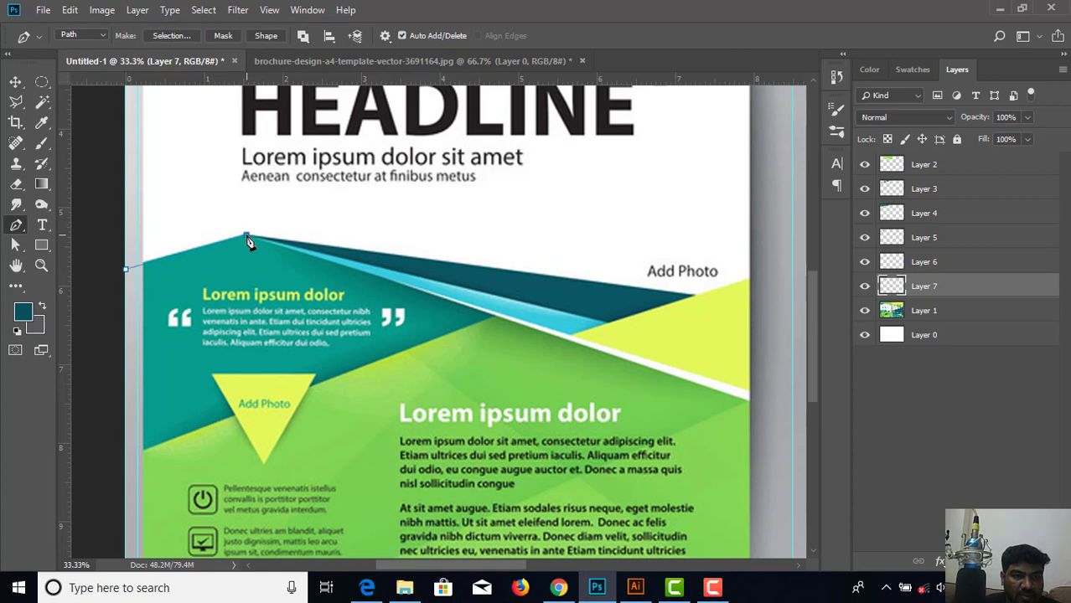
pyautogui.click(495, 318)
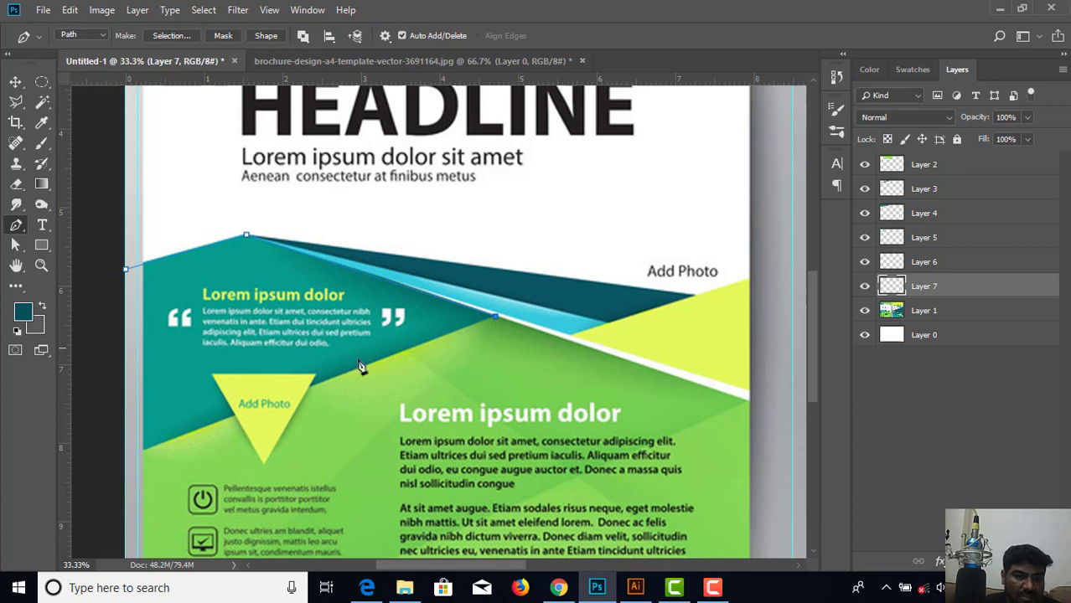
pyautogui.click(125, 461)
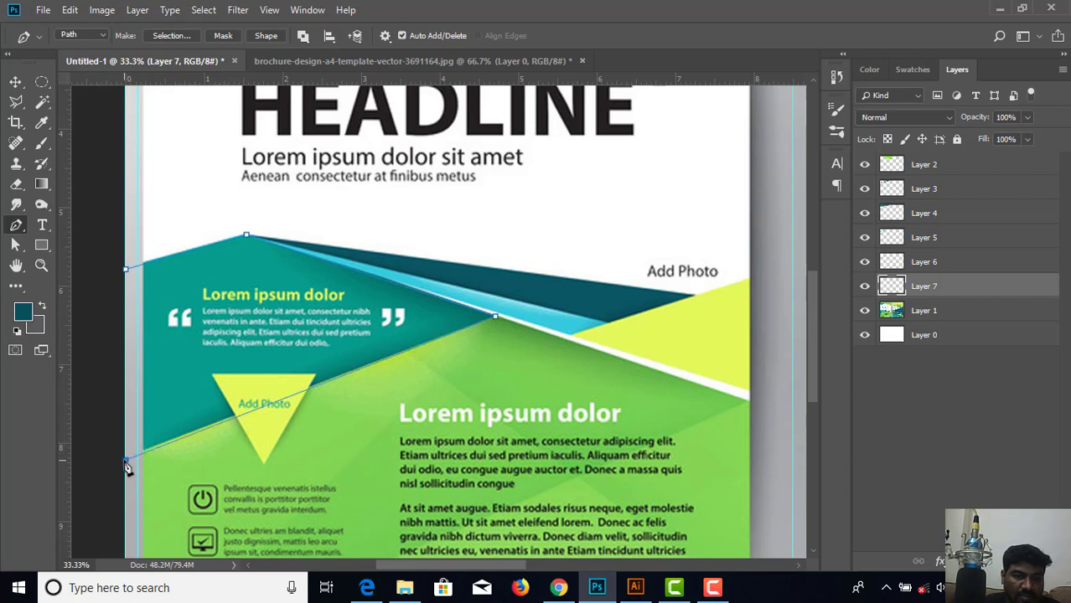
pyautogui.click(126, 270)
# Turn the traced path into a selection and sample the reference teal as foreground colour.
pyautogui.rightClick(505, 192)
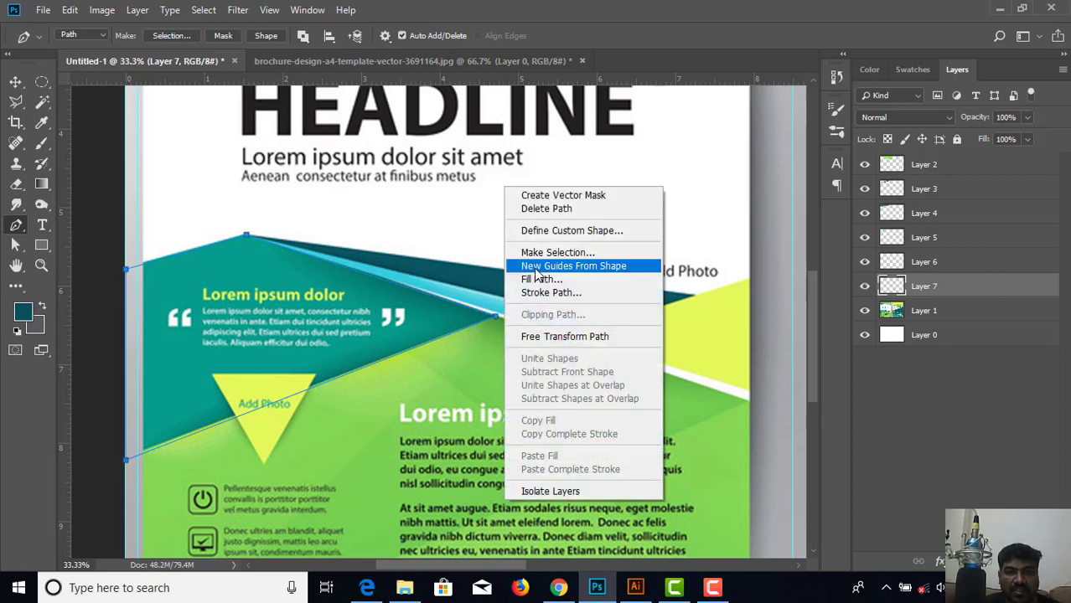
pyautogui.click(546, 249)
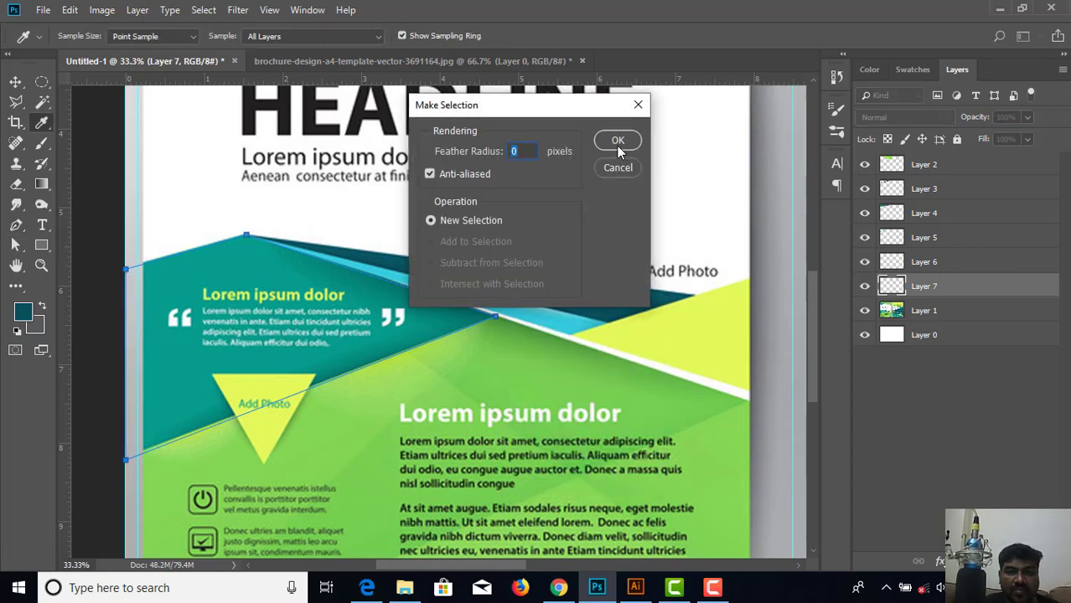
pyautogui.click(611, 148)
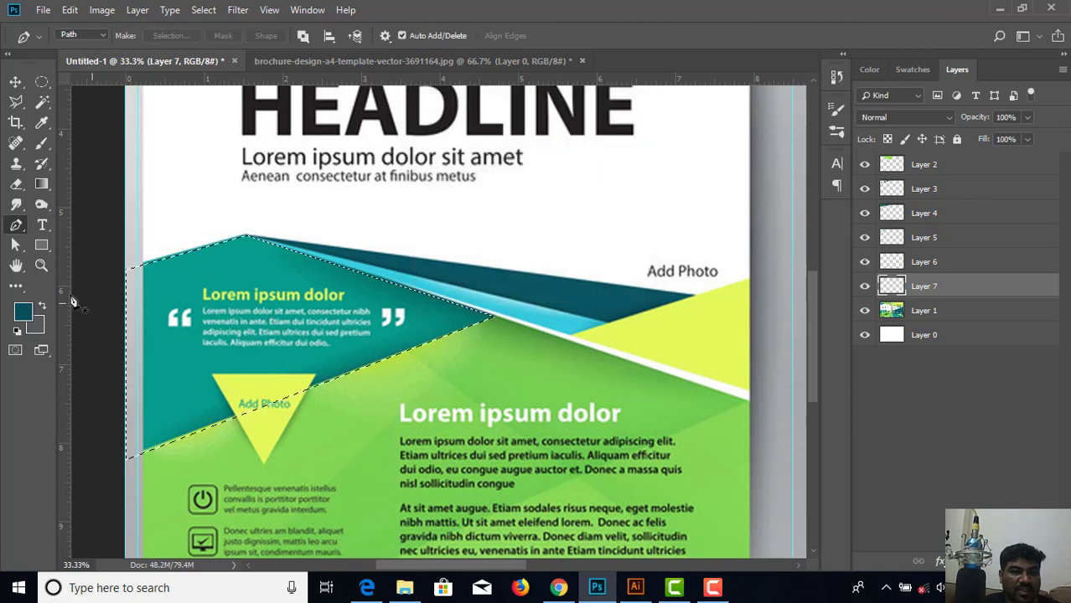
pyautogui.click(42, 184)
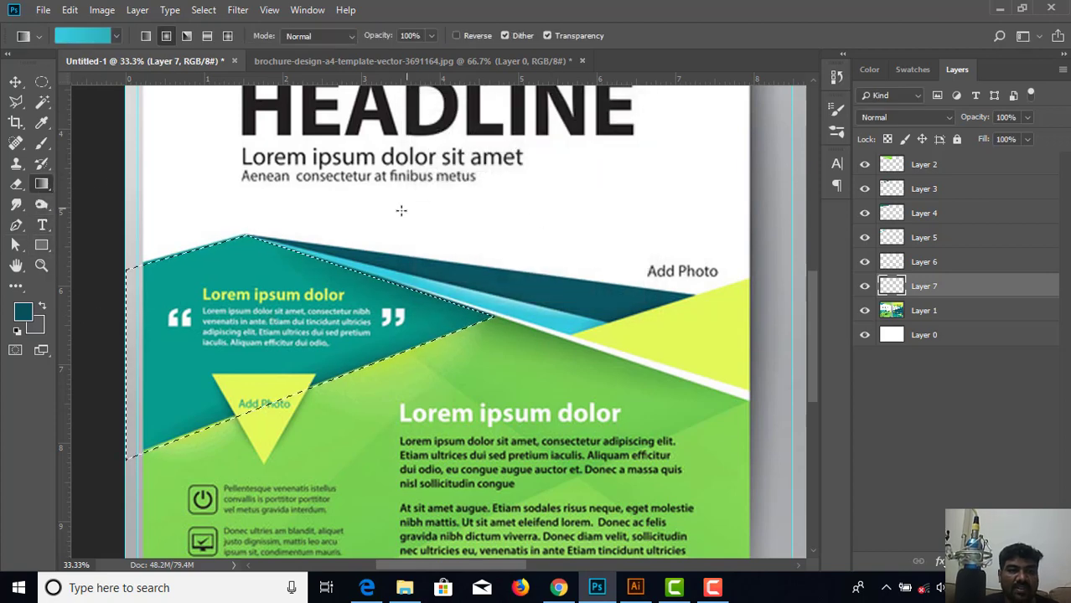
pyautogui.moveTo(401, 210); pyautogui.dragTo(497, 453)
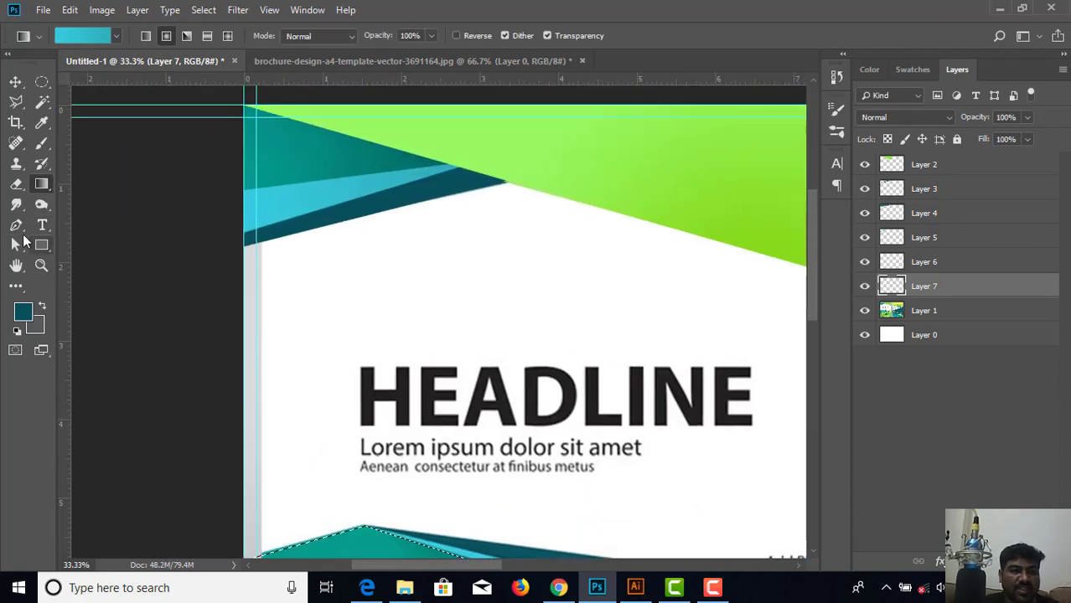
pyautogui.click(22, 314)
pyautogui.click(318, 154)
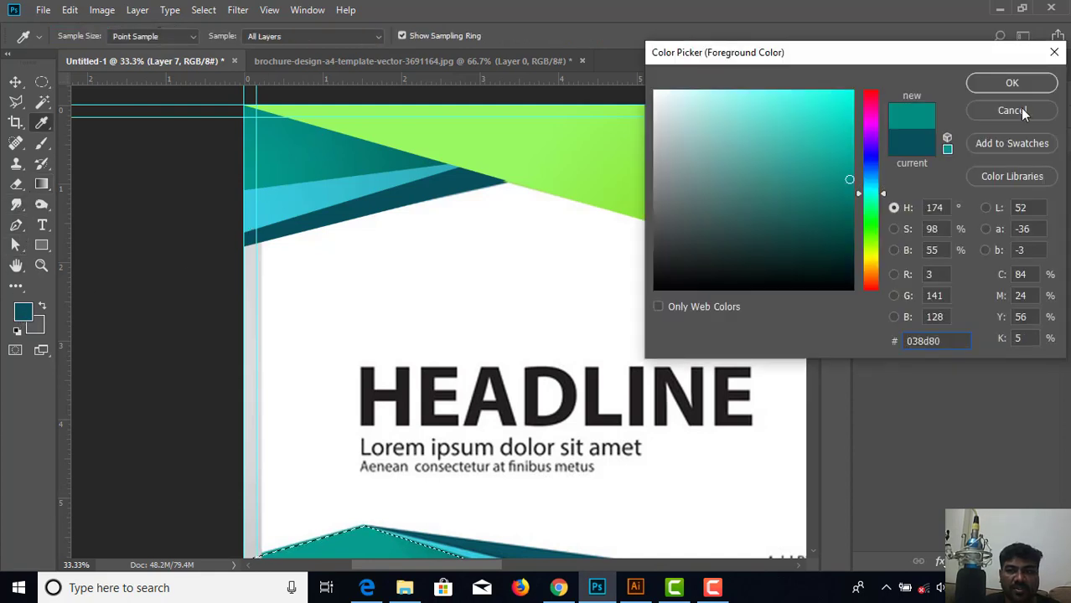
pyautogui.click(996, 90)
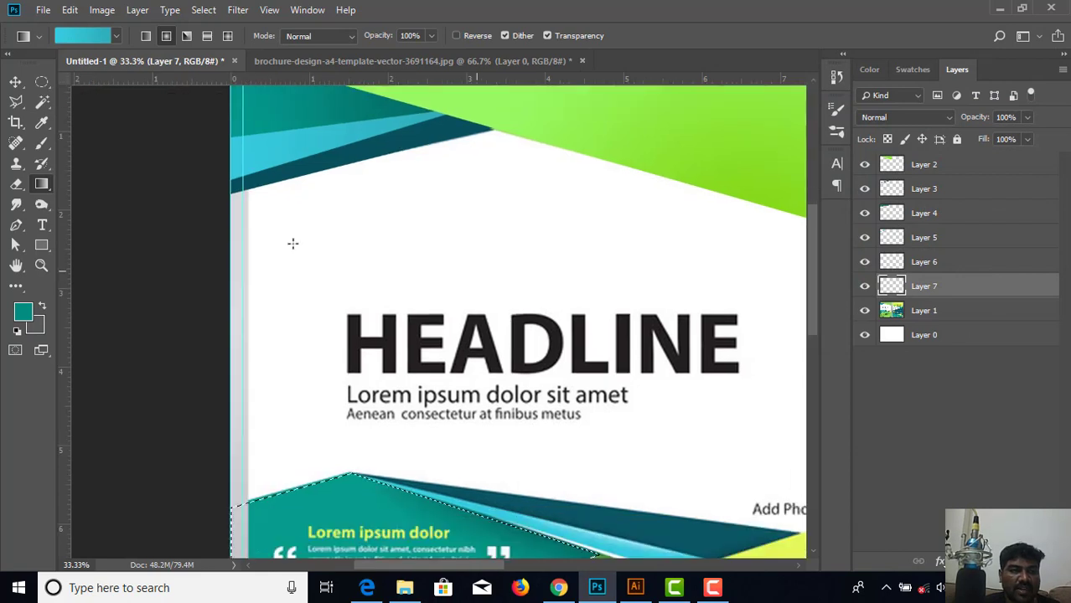
# Set both gradient stops to the teal, fill the lower-left selection, and deselect.
pyautogui.click(90, 38)
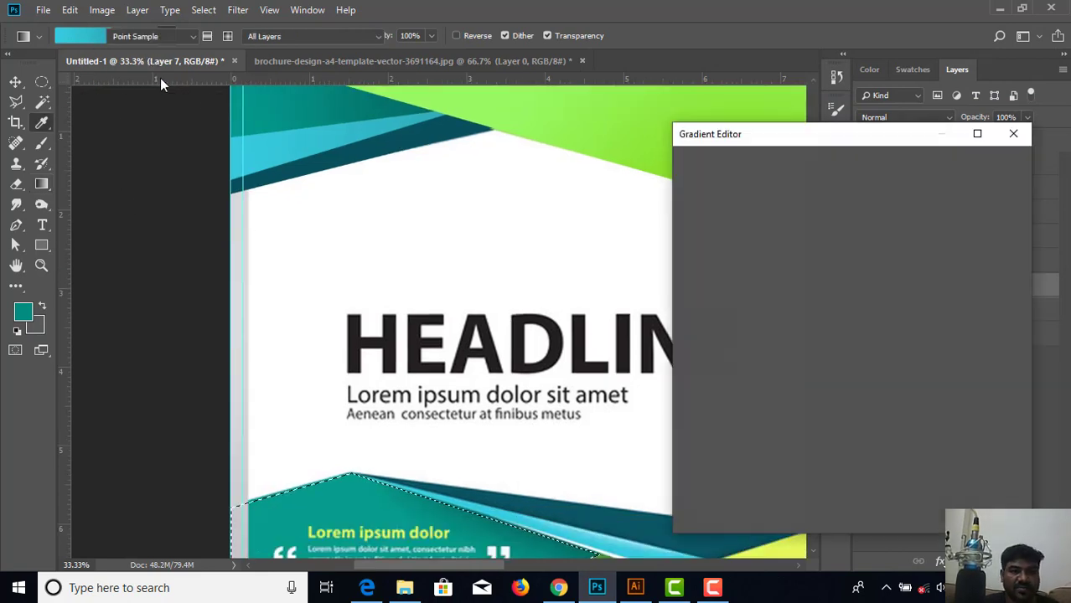
pyautogui.click(694, 425)
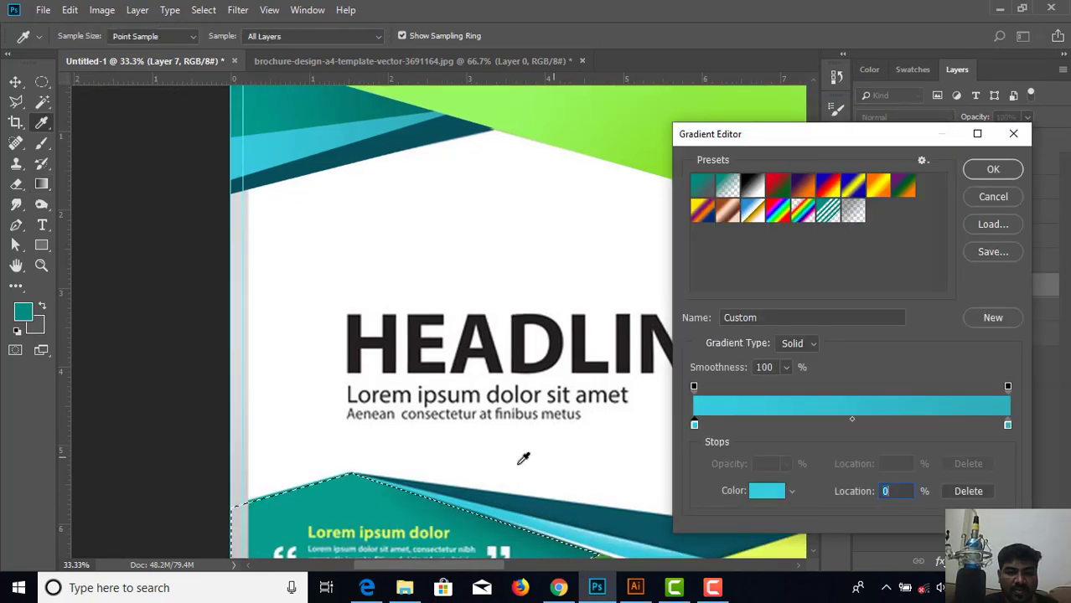
pyautogui.click(271, 516)
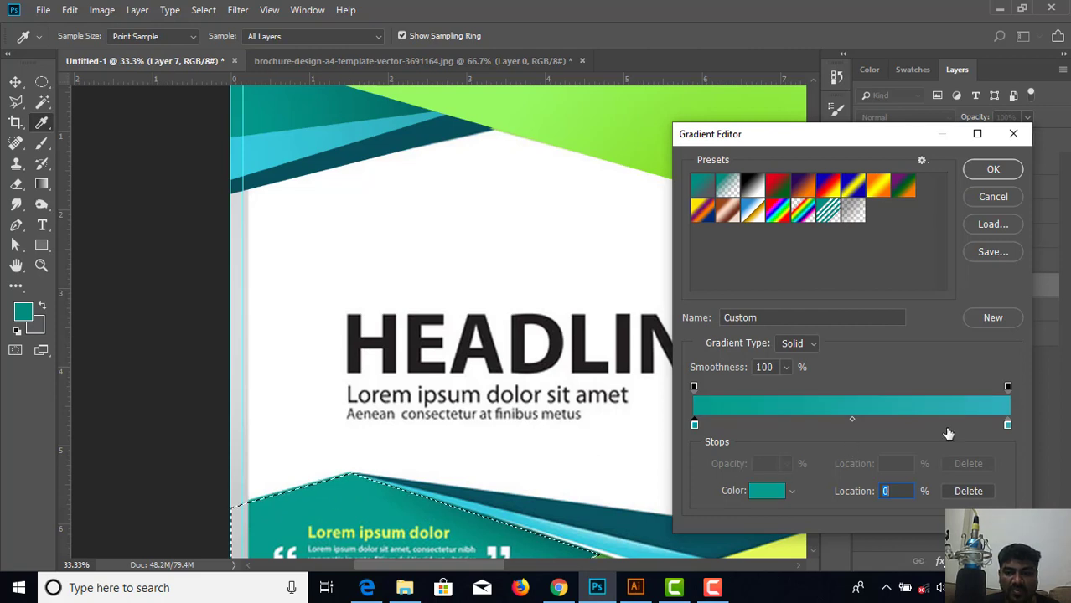
pyautogui.click(1006, 426)
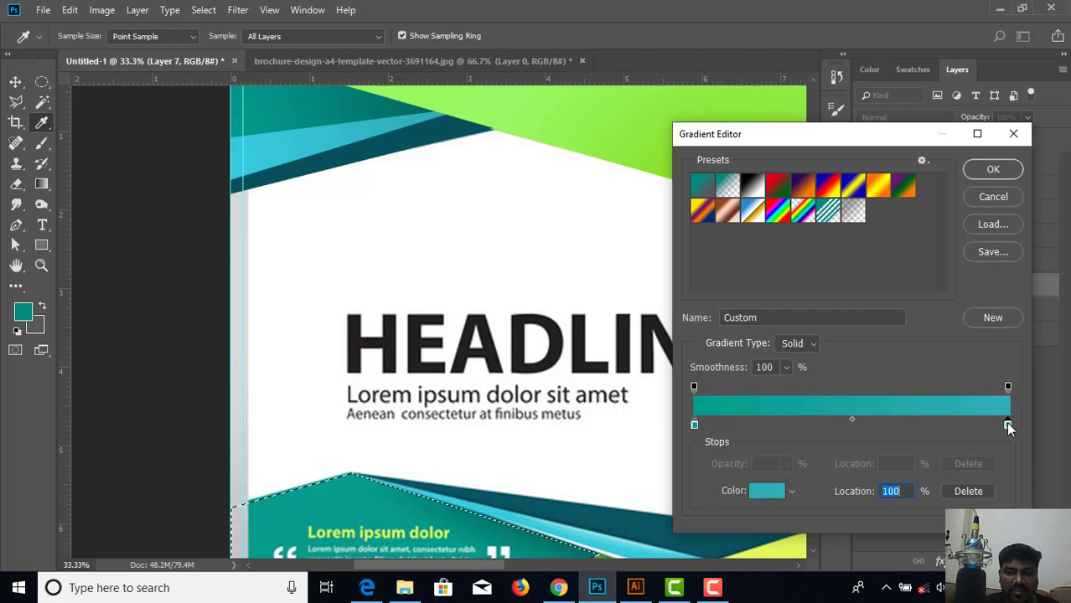
pyautogui.click(560, 545)
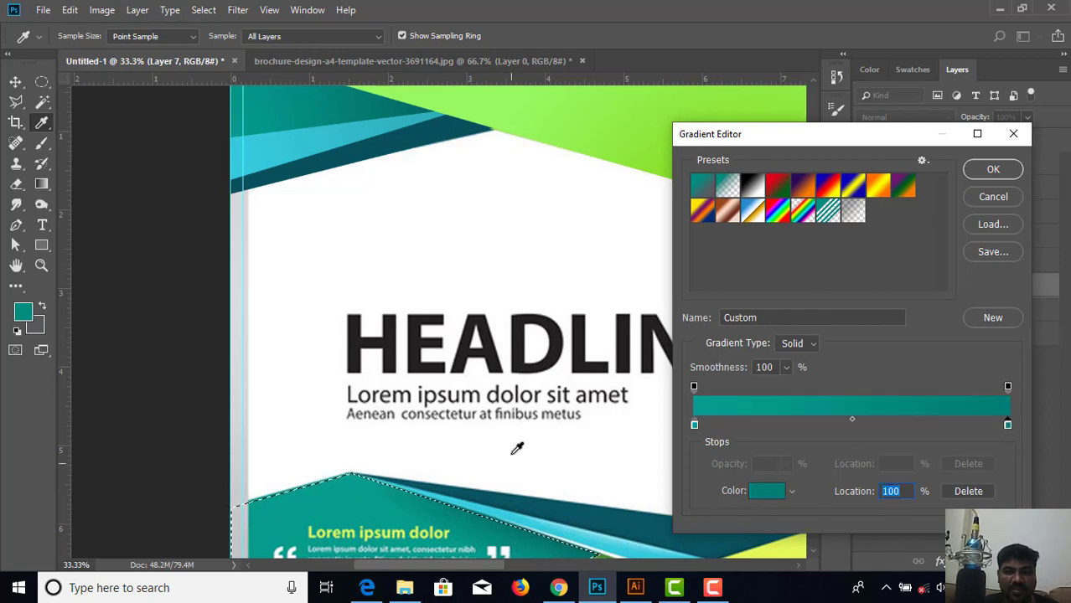
pyautogui.moveTo(465, 423); pyautogui.dragTo(401, 227)
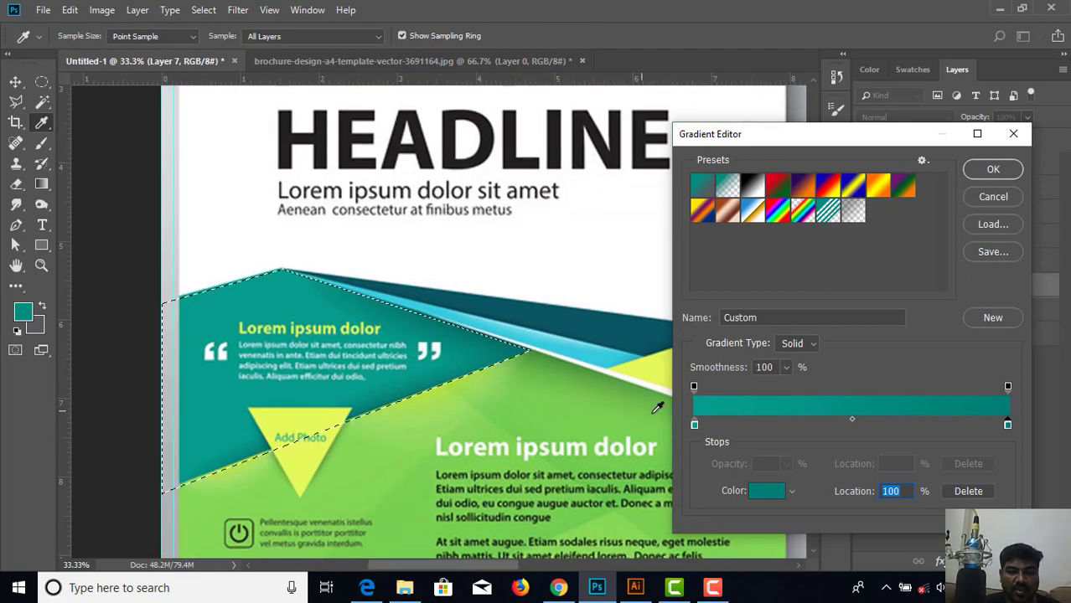
pyautogui.click(1008, 173)
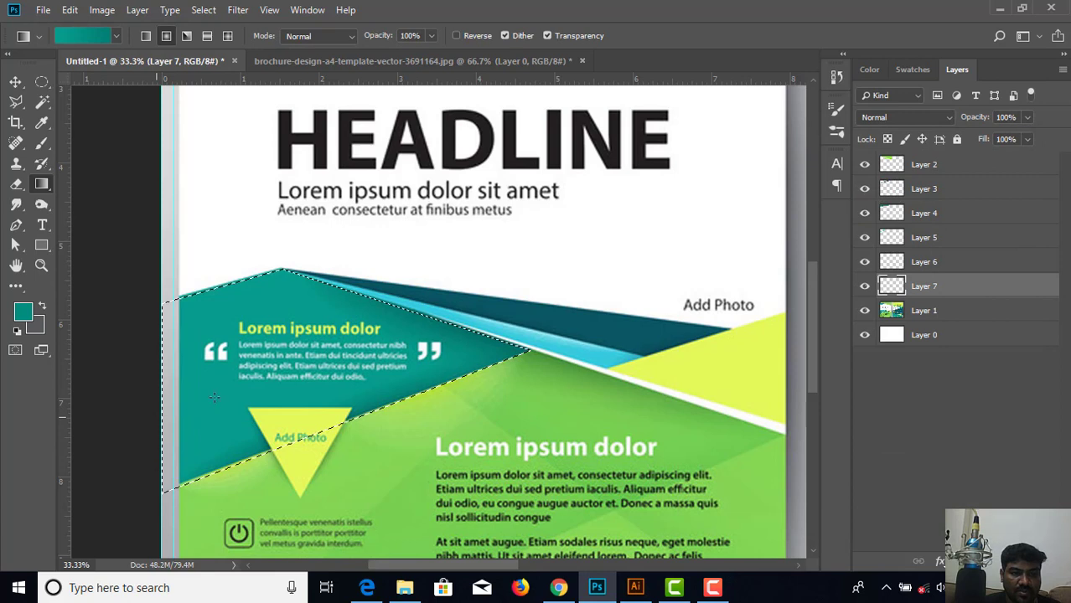
pyautogui.moveTo(215, 397); pyautogui.dragTo(429, 321)
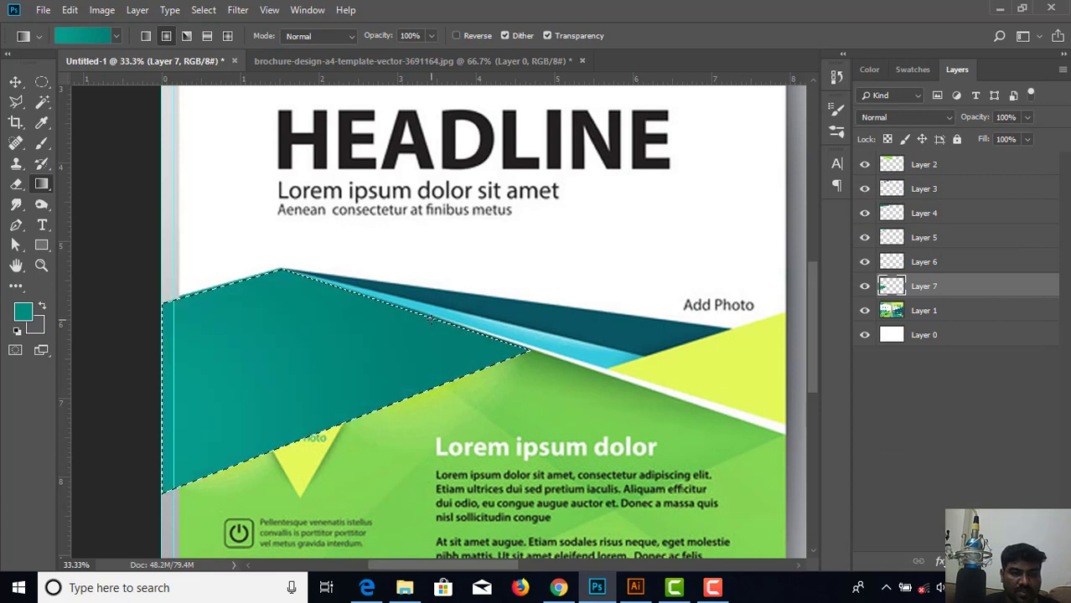
pyautogui.hotkey('ctrl', 'd')
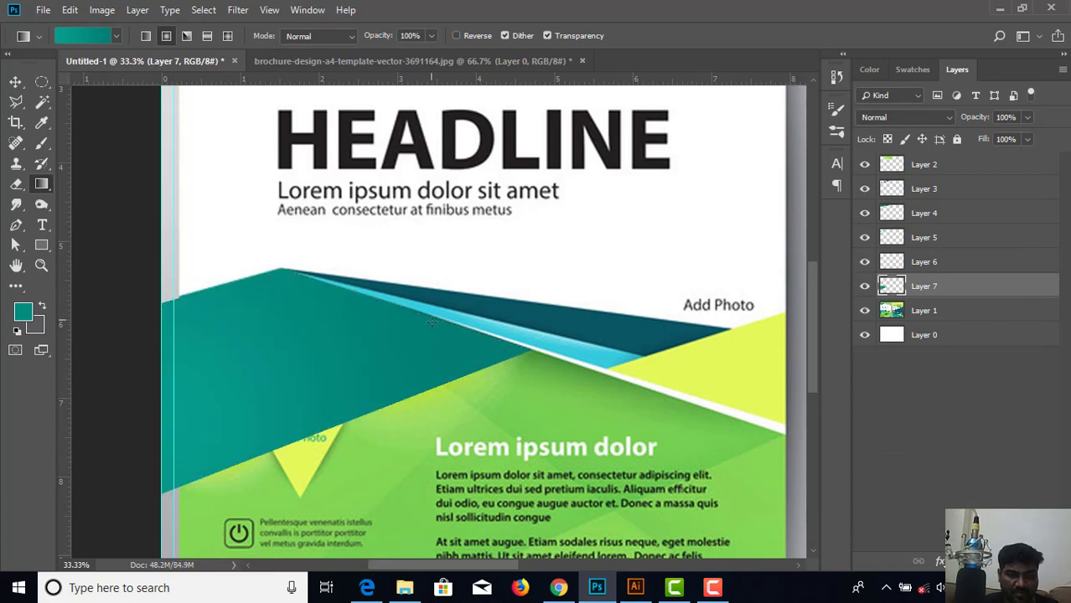
# On a new Layer 8 above Layer 1, trace a closed outline around the dark teal band.
pyautogui.moveTo(508, 353); pyautogui.dragTo(395, 352)
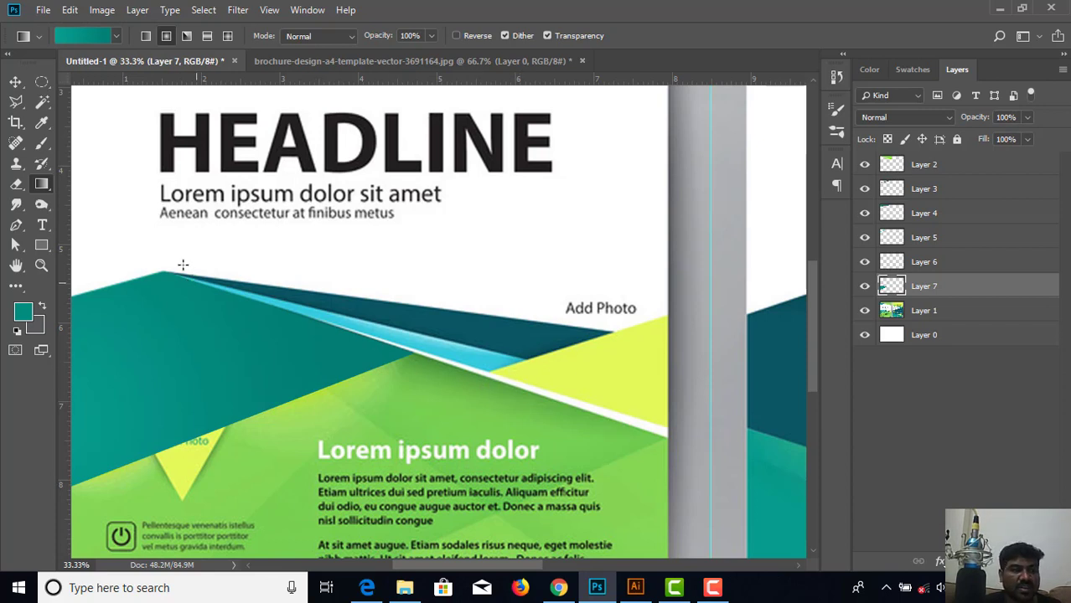
pyautogui.click(16, 225)
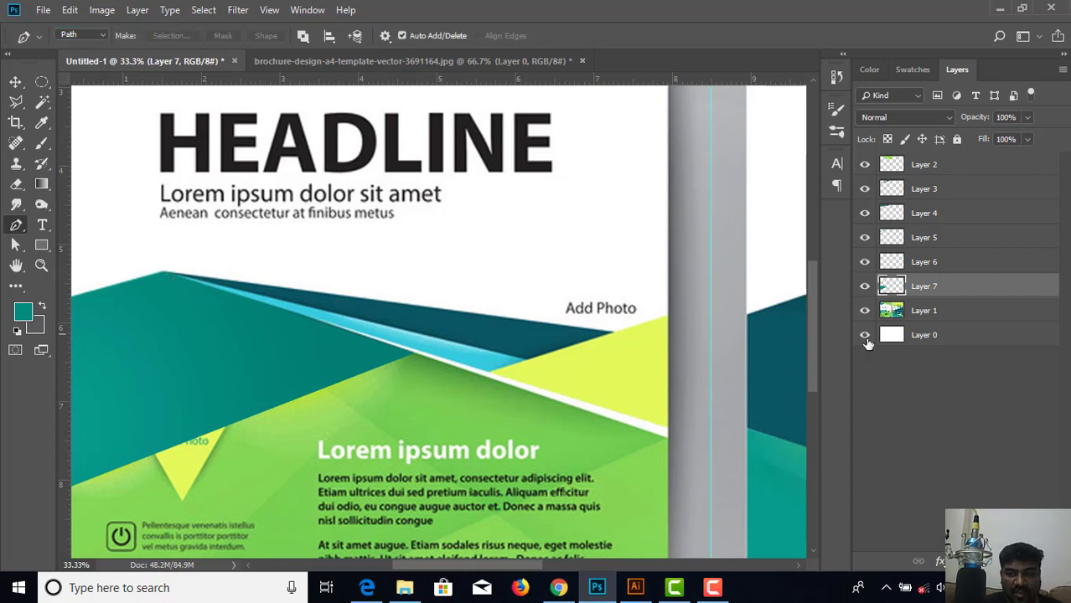
pyautogui.click(950, 321)
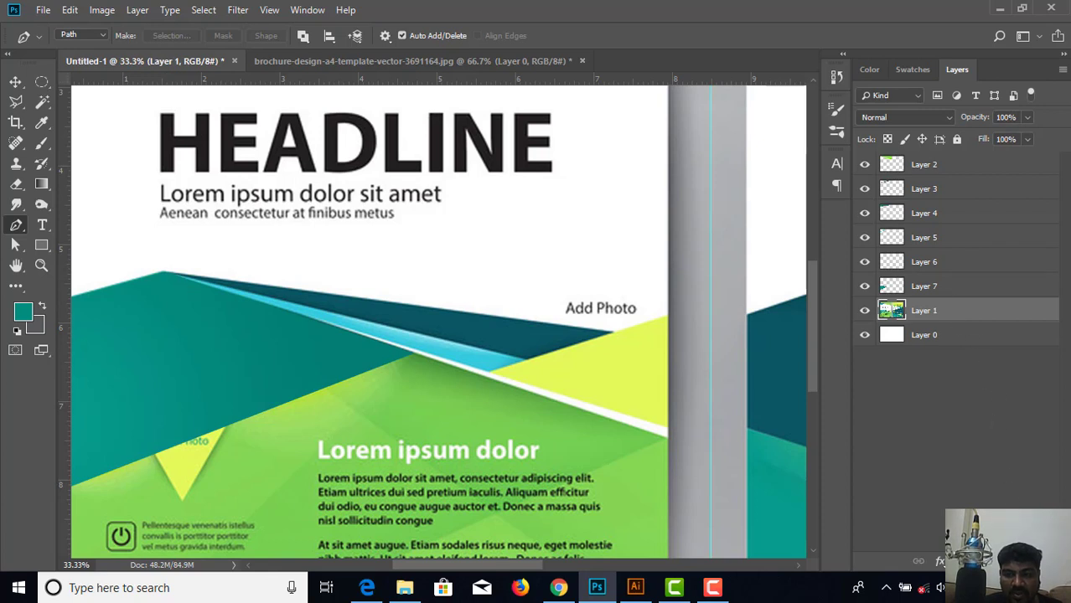
pyautogui.hotkey('ctrl', 'shift', 'alt', 'n')
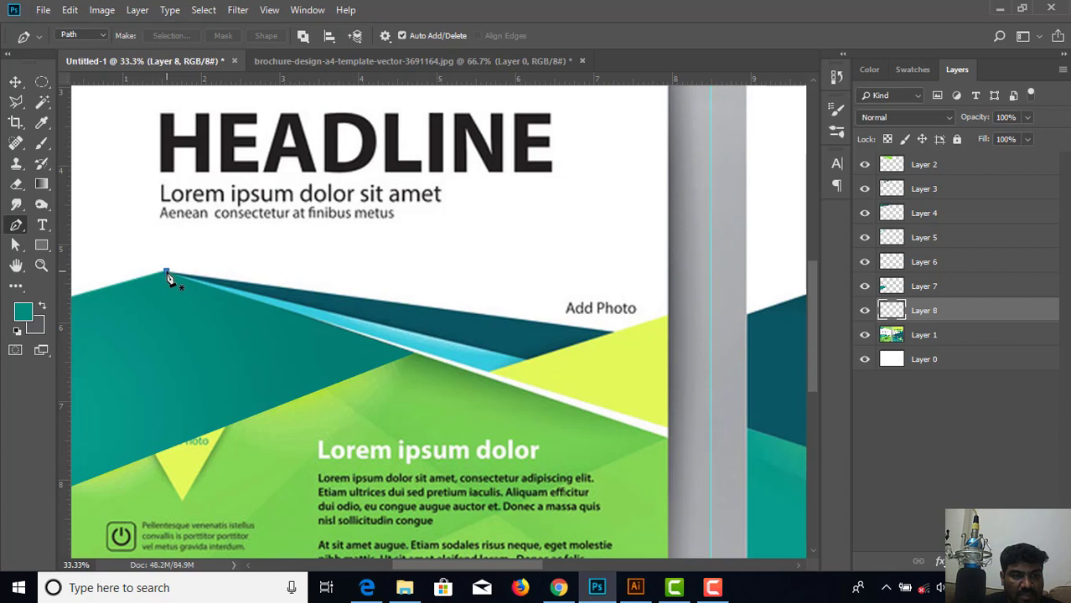
pyautogui.click(167, 272)
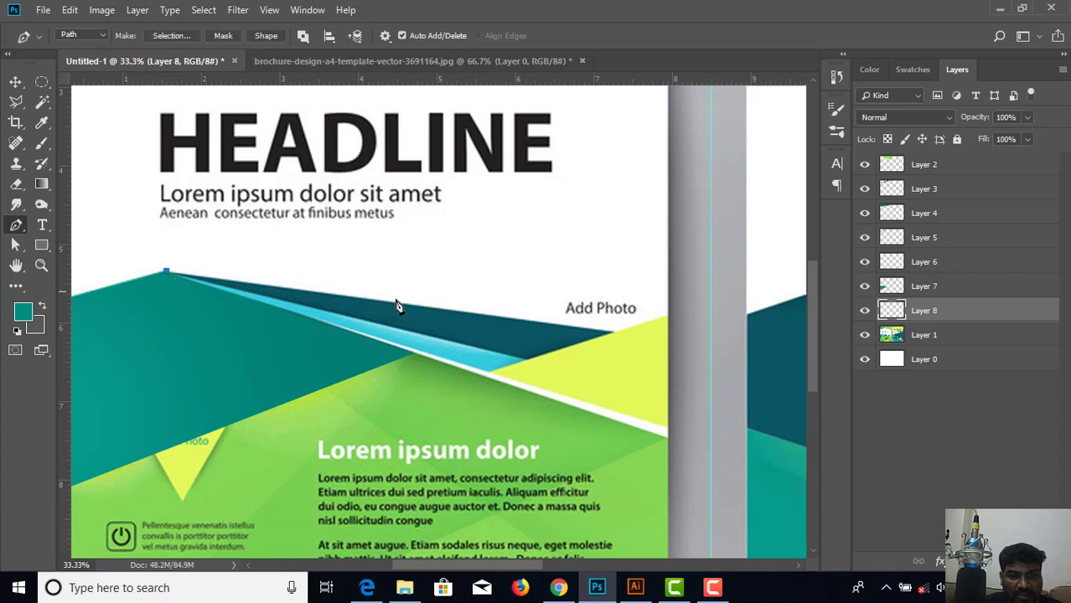
pyautogui.click(615, 333)
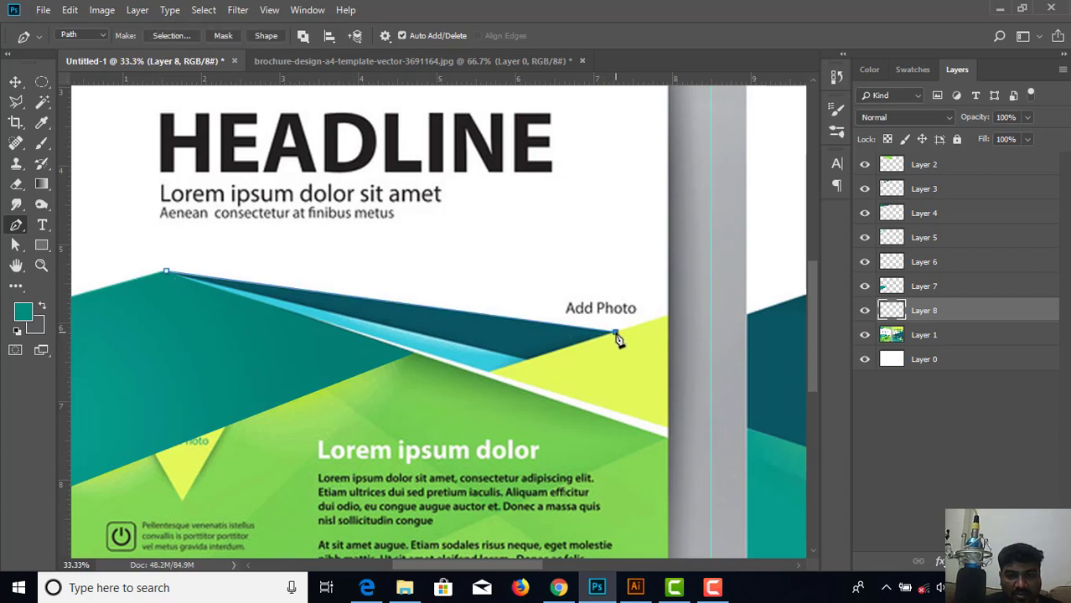
pyautogui.click(529, 361)
pyautogui.click(166, 273)
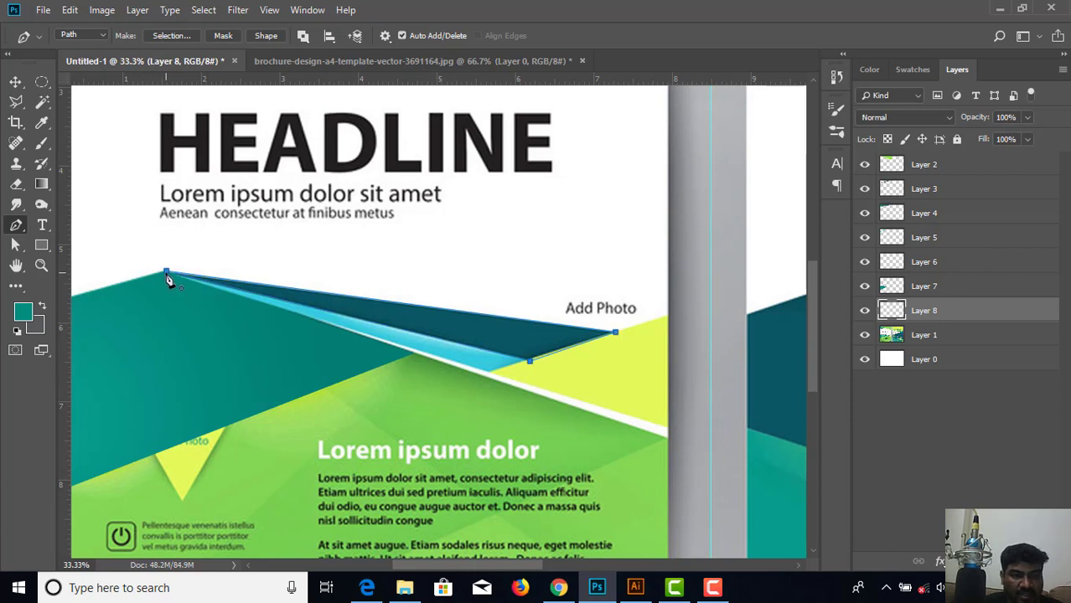
# Convert the outline to a selection and sample the band's colour #0a5663 as foreground.
pyautogui.rightClick(351, 223)
pyautogui.click(399, 288)
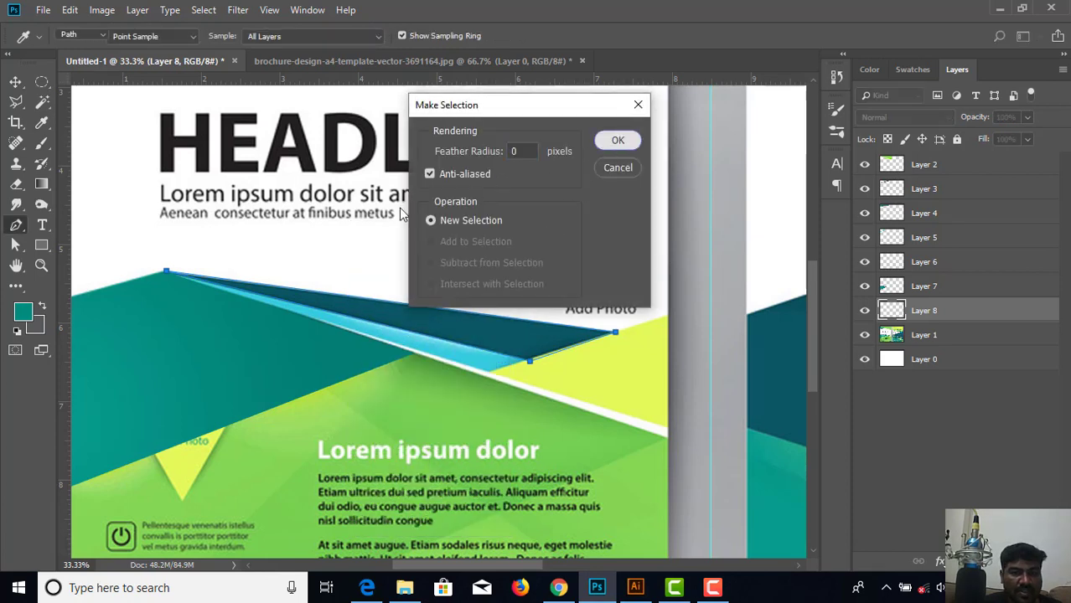
pyautogui.click(616, 142)
pyautogui.click(22, 315)
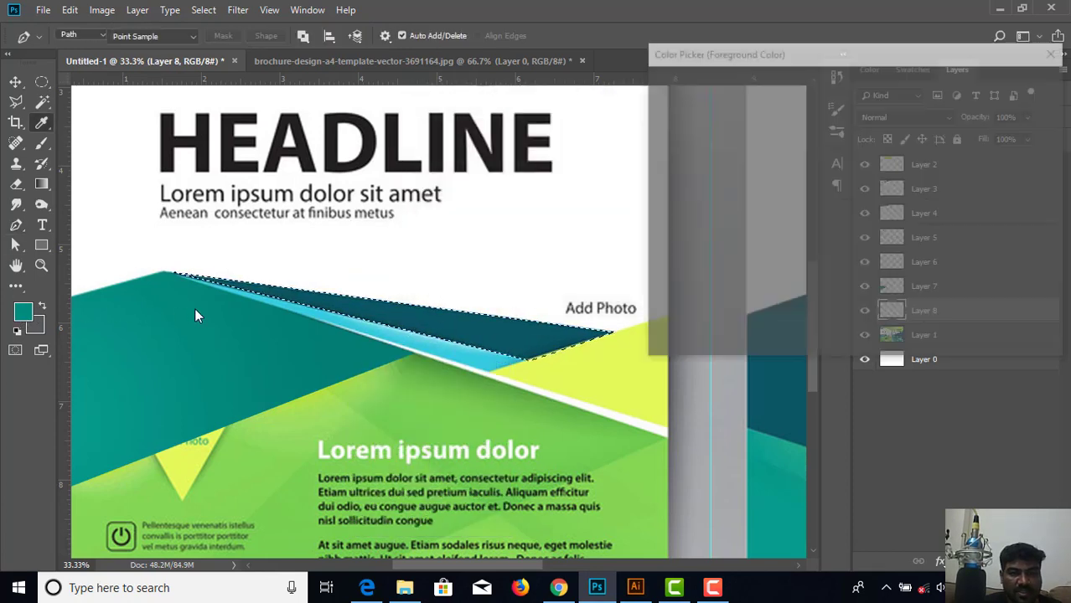
pyautogui.click(441, 302)
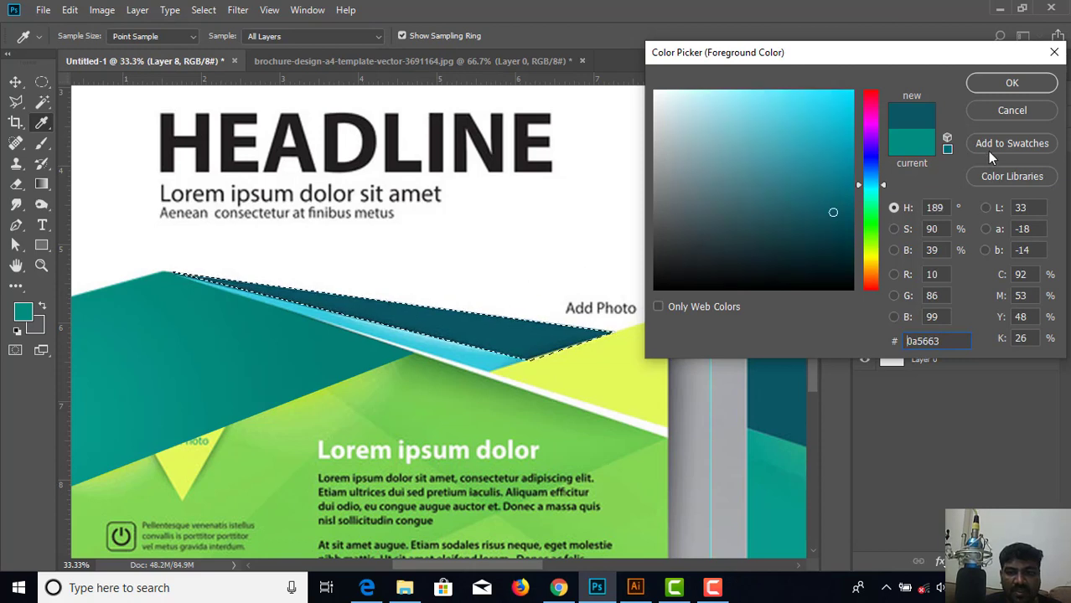
pyautogui.click(1006, 85)
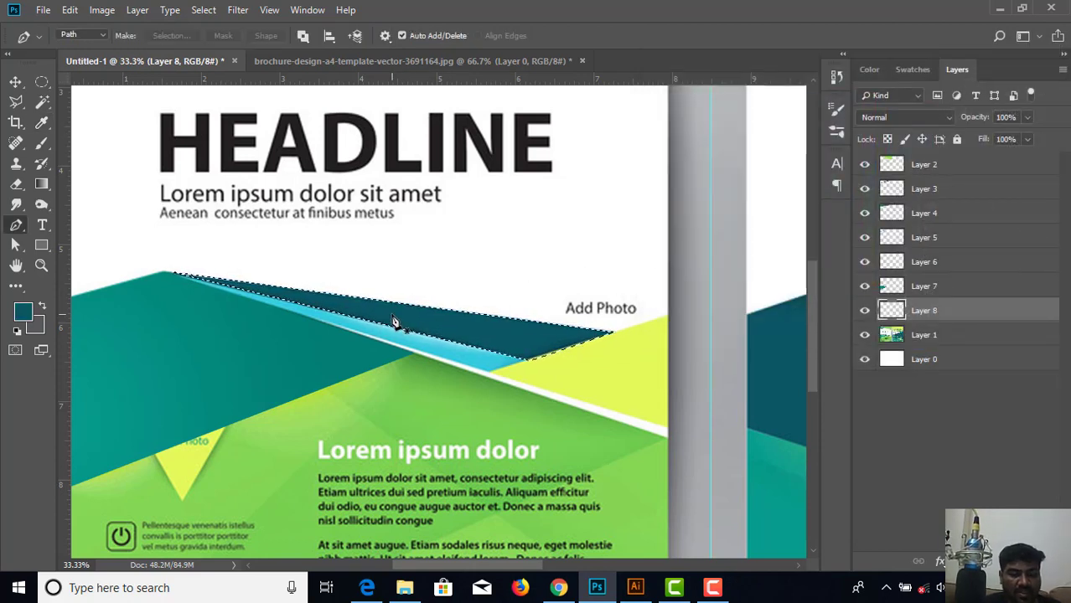
# Fill the dark band selection with solid #0a5663 using the Paint Bucket, then deselect.
pyautogui.press('g')
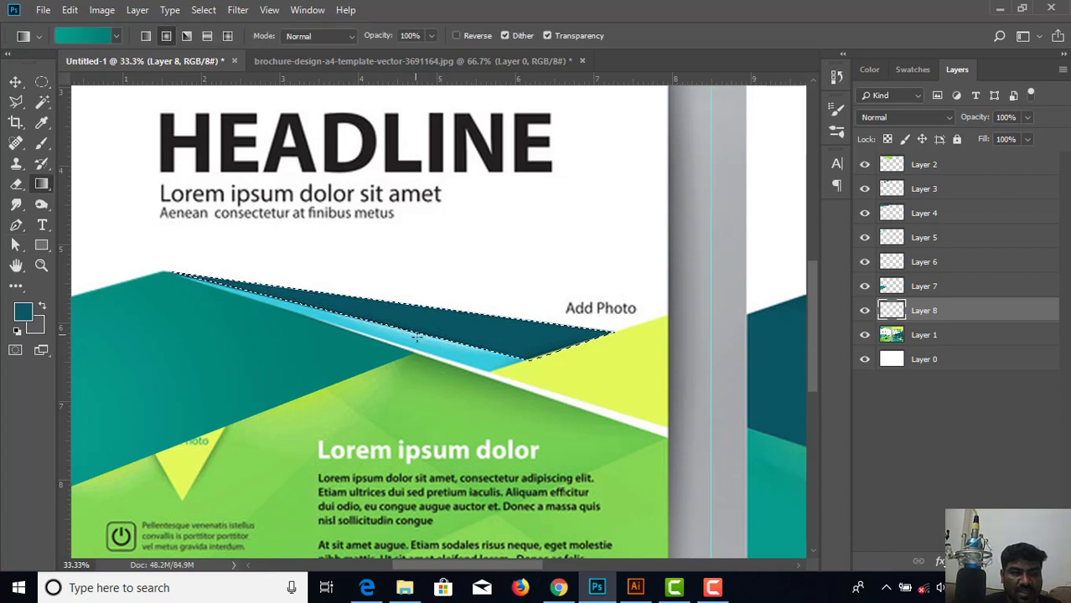
pyautogui.rightClick(42, 185)
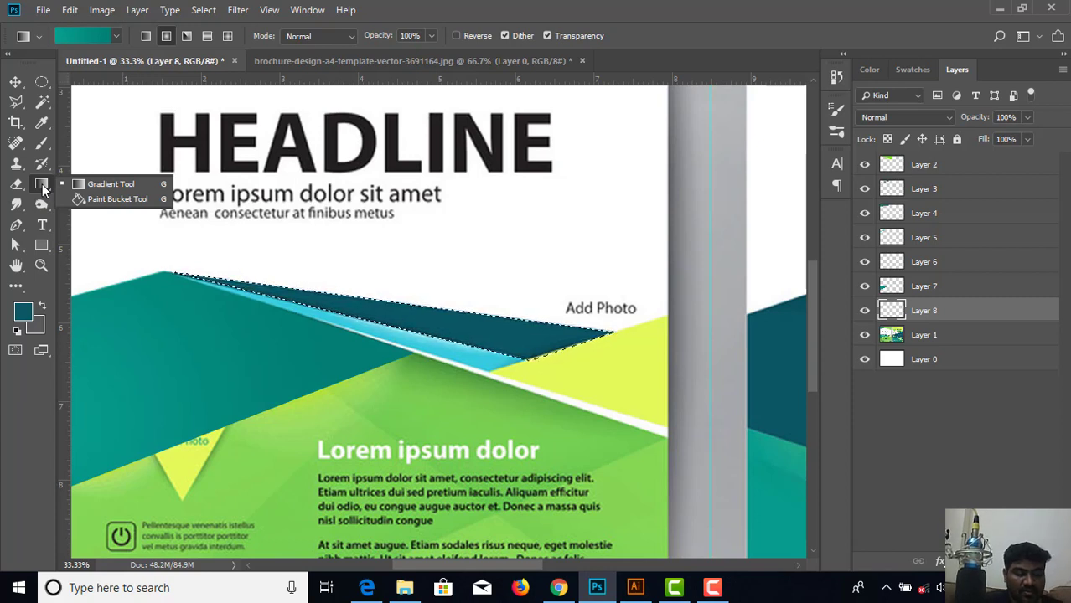
pyautogui.click(105, 199)
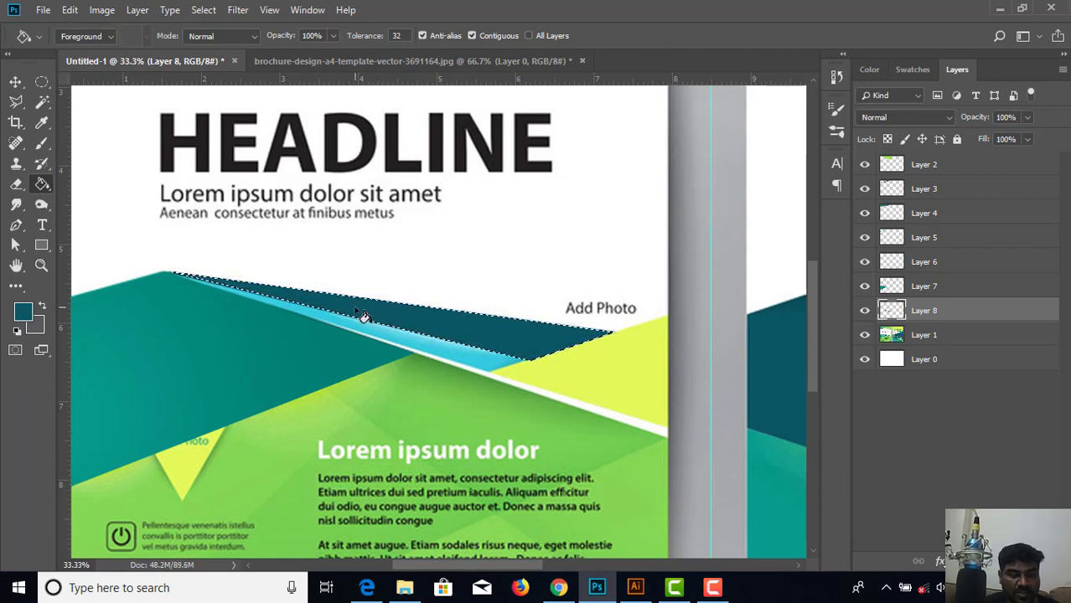
pyautogui.hotkey('ctrl', 'd')
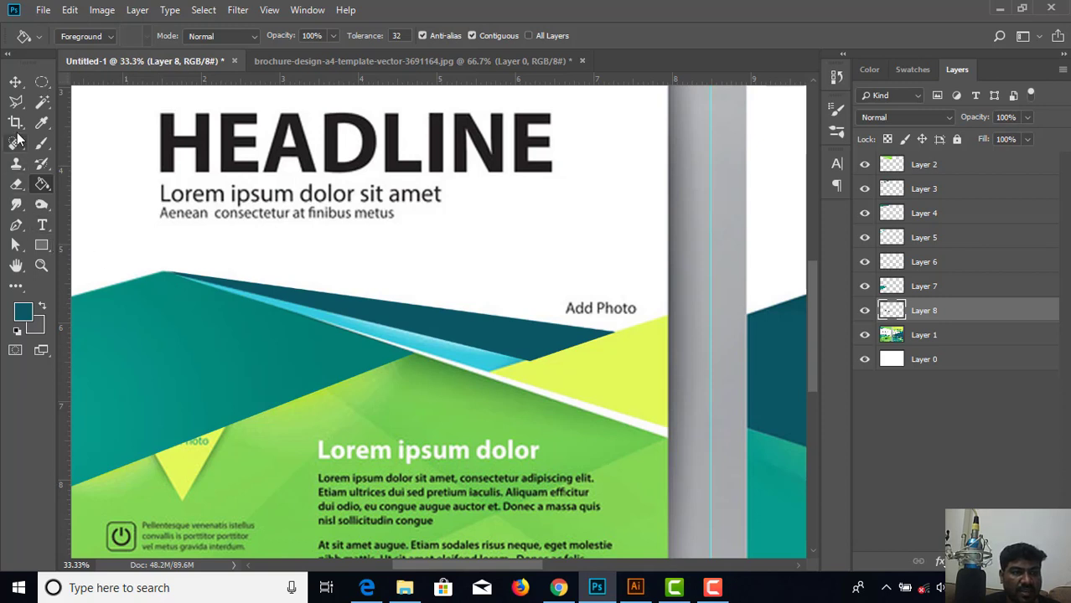
# Start a new pen path at the teal shape's top corner, with reference Layer 1 hidden.
pyautogui.click(15, 225)
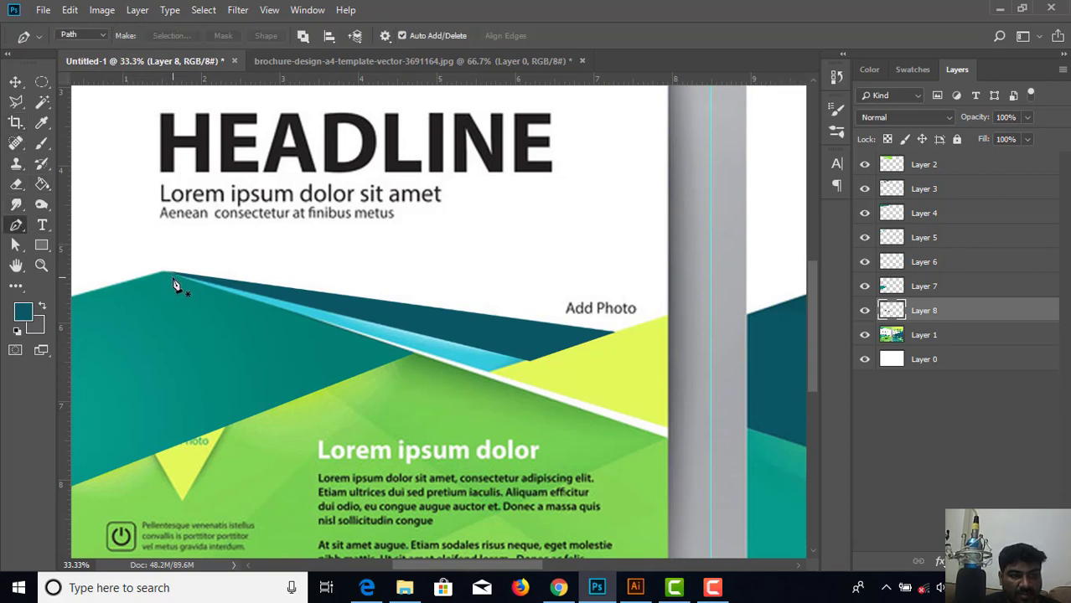
pyautogui.scroll(2, 202, 291)
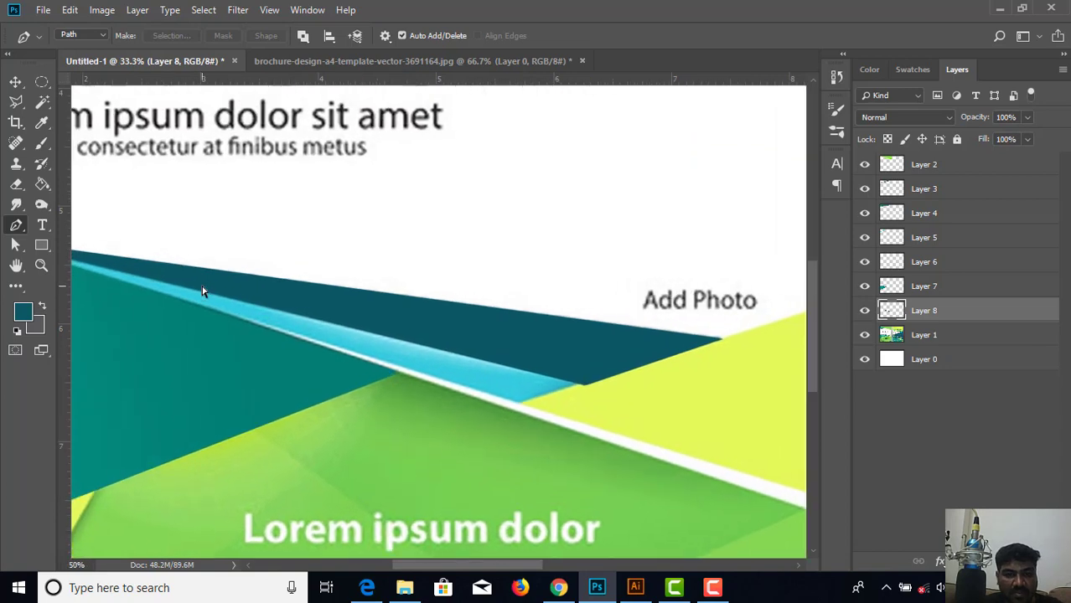
pyautogui.moveTo(201, 296); pyautogui.dragTo(406, 351)
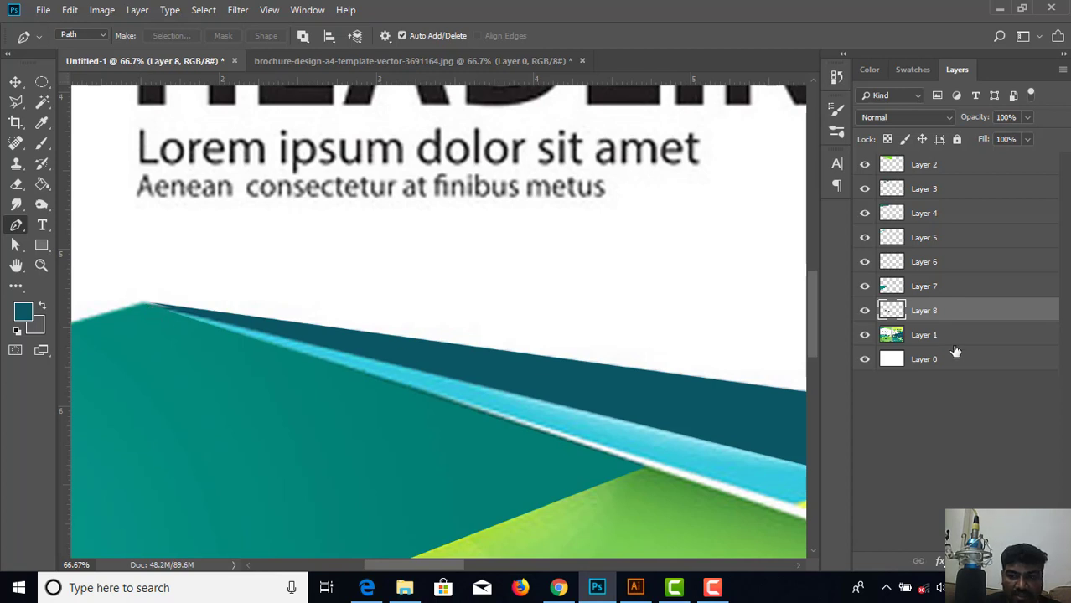
pyautogui.click(865, 334)
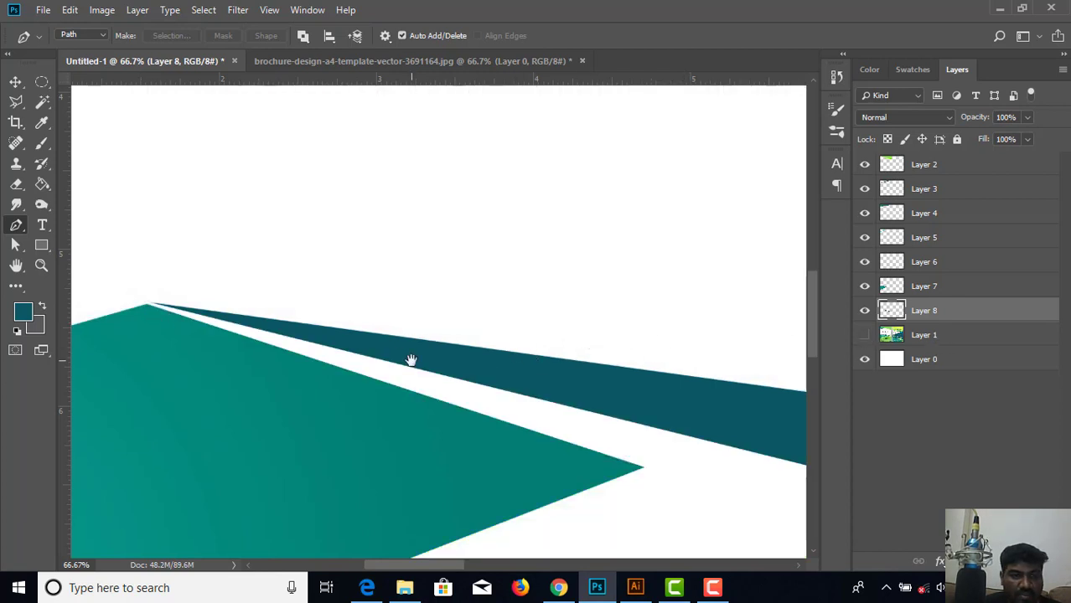
pyautogui.moveTo(412, 359); pyautogui.dragTo(260, 203)
pyautogui.hotkey('ctrl', '-')
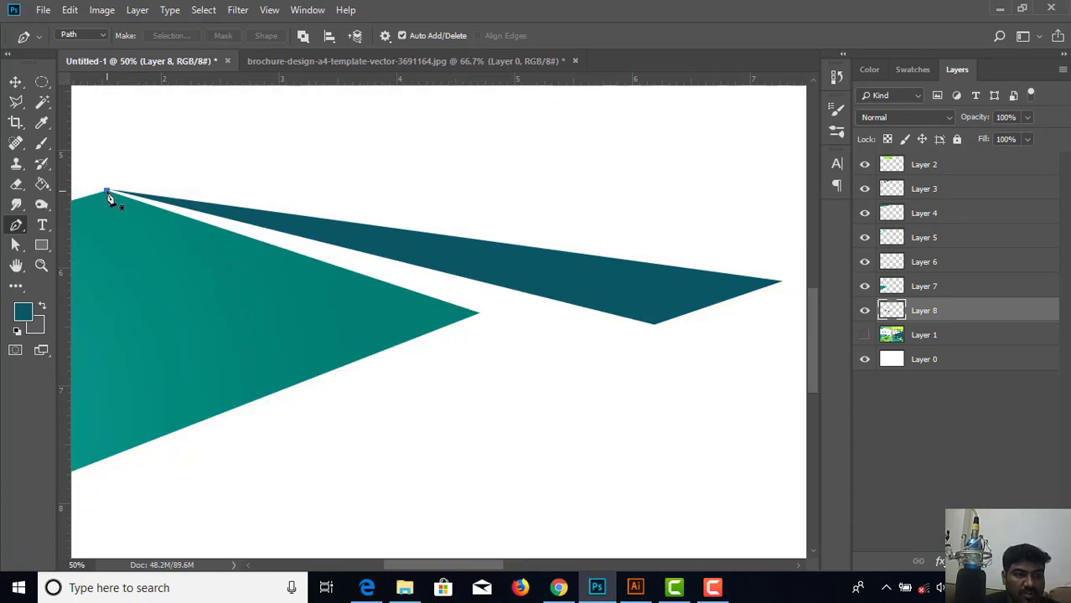
pyautogui.click(106, 192)
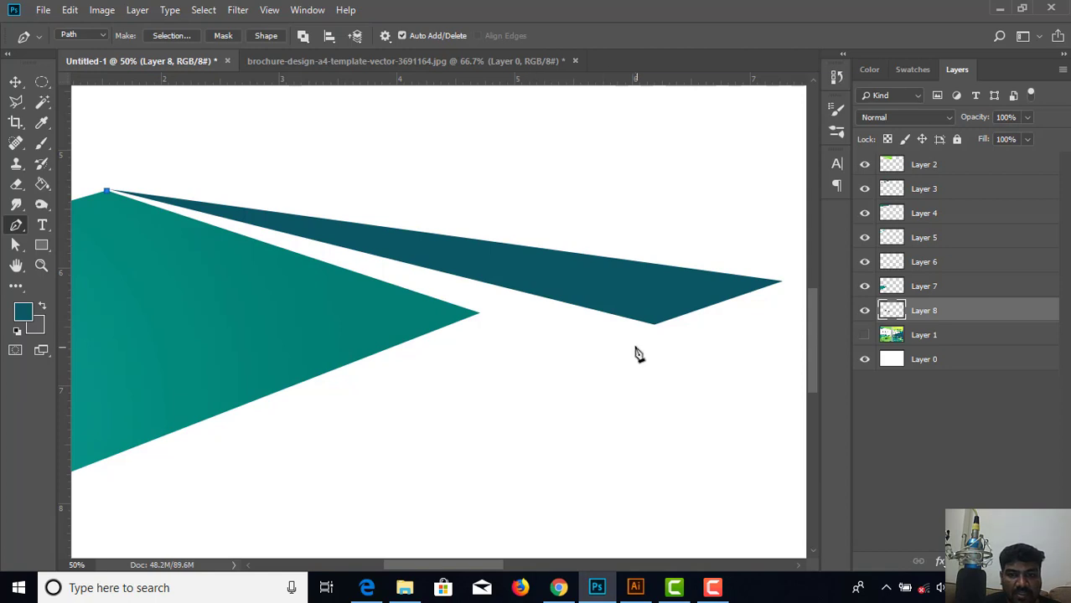
pyautogui.click(864, 335)
pyautogui.click(863, 335)
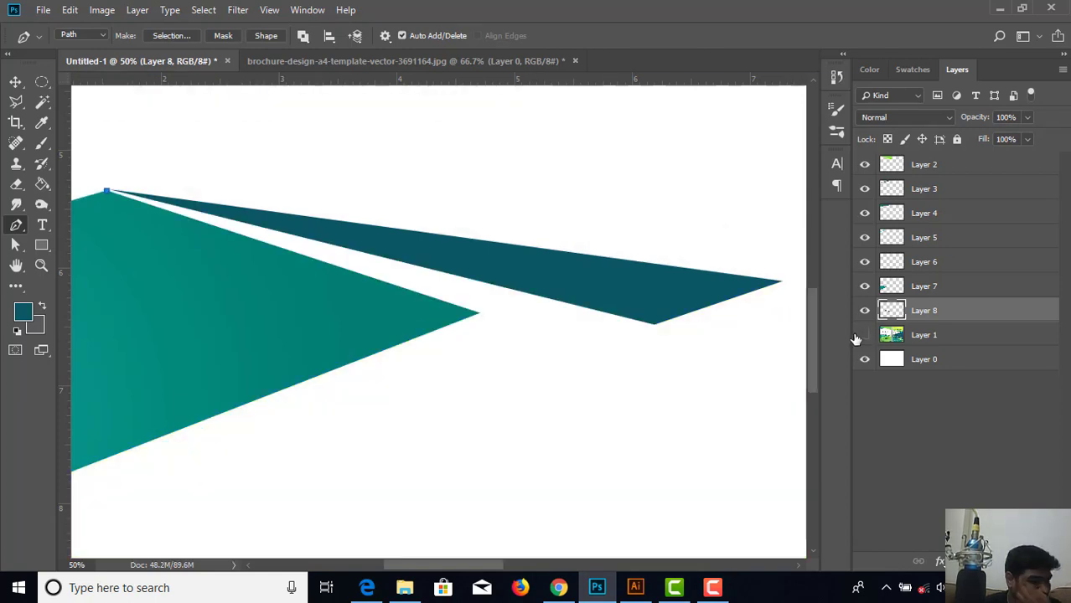
pyautogui.click(864, 335)
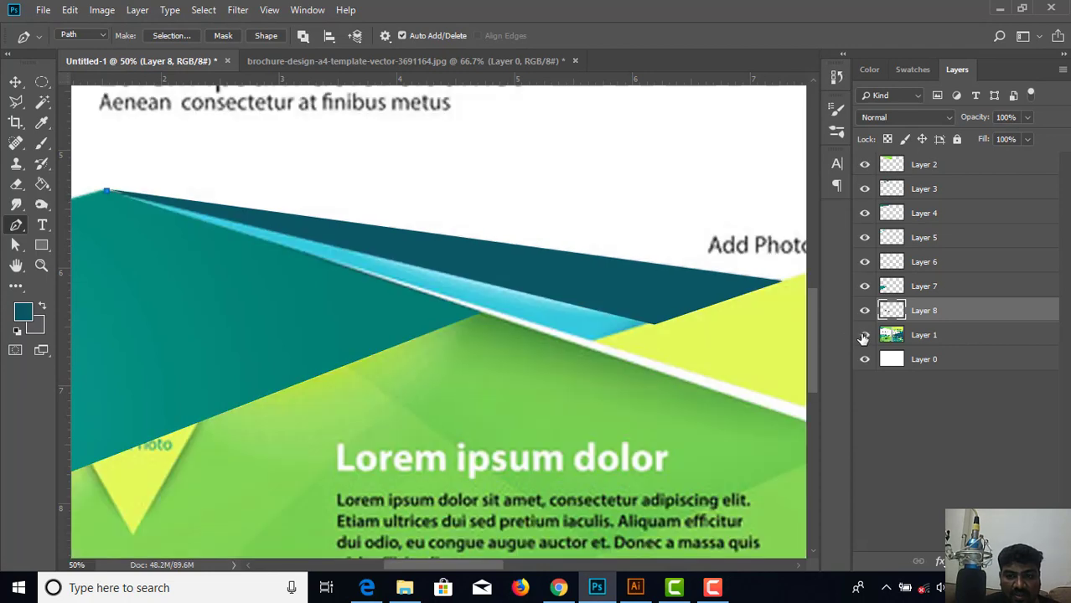
pyautogui.click(863, 336)
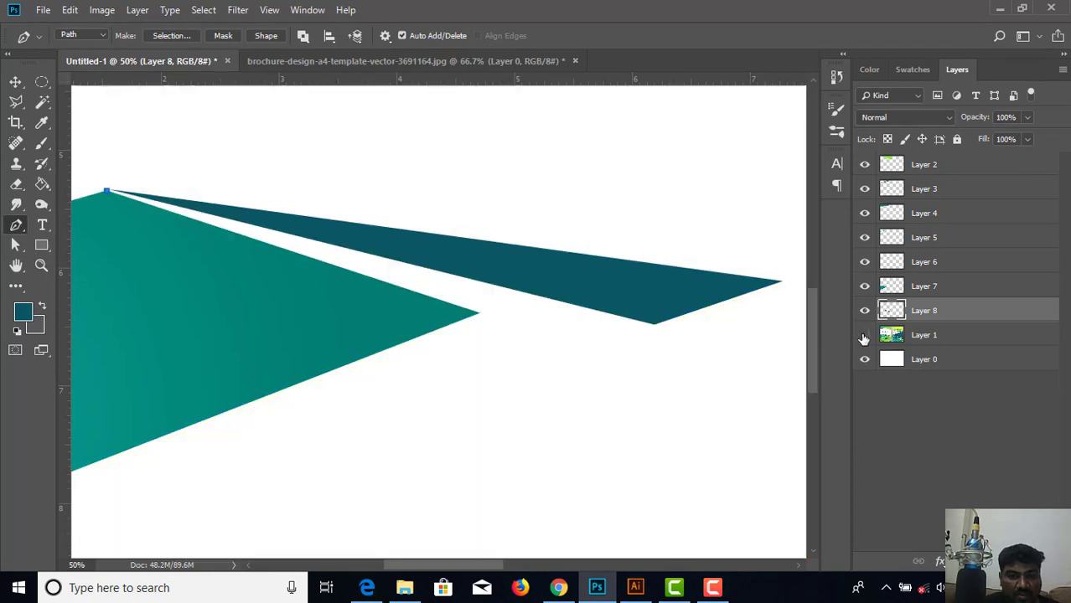
# Add anchors along the strip's lower edge and dark band corner, then close the outline at the apex.
pyautogui.click(624, 350)
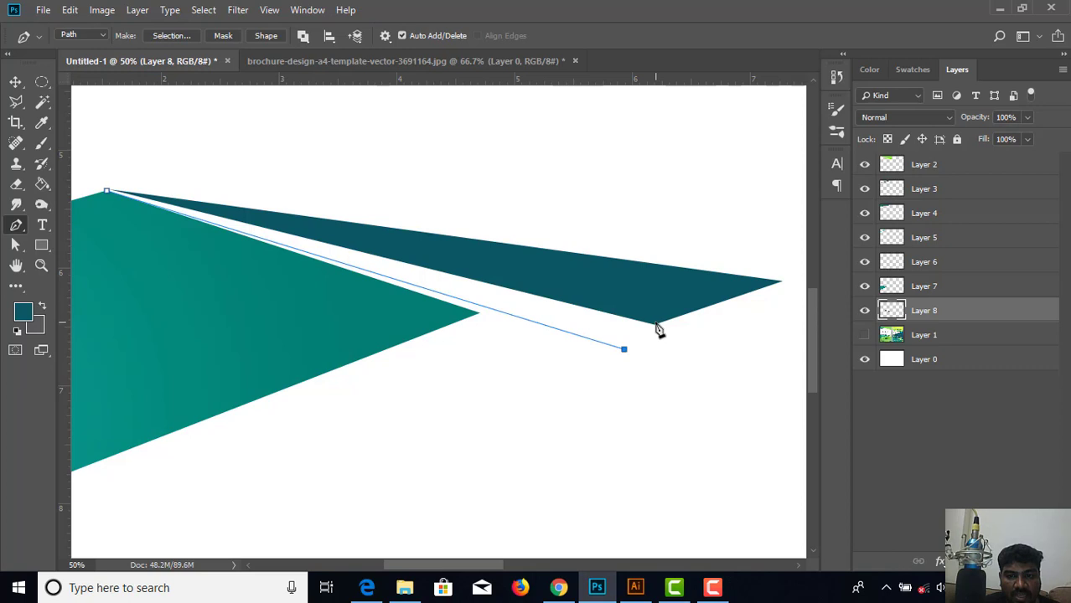
pyautogui.click(656, 324)
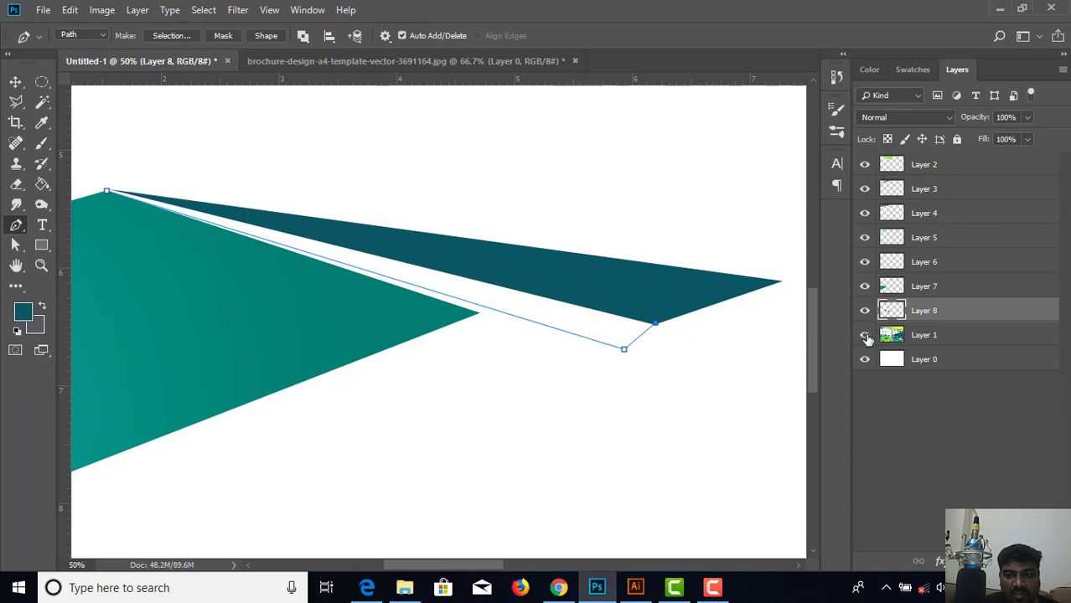
pyautogui.click(865, 335)
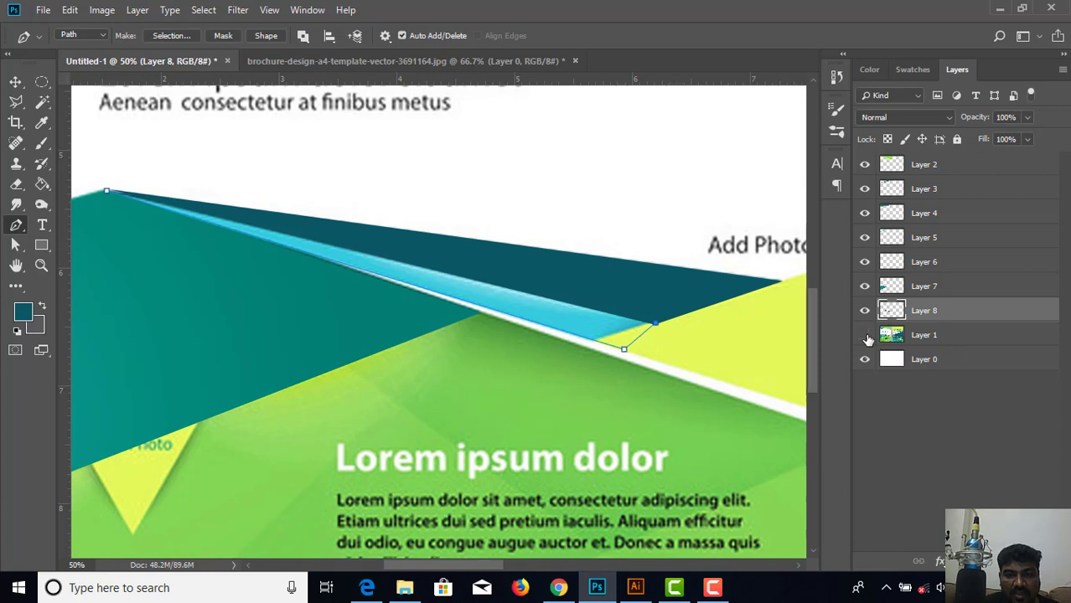
pyautogui.click(864, 335)
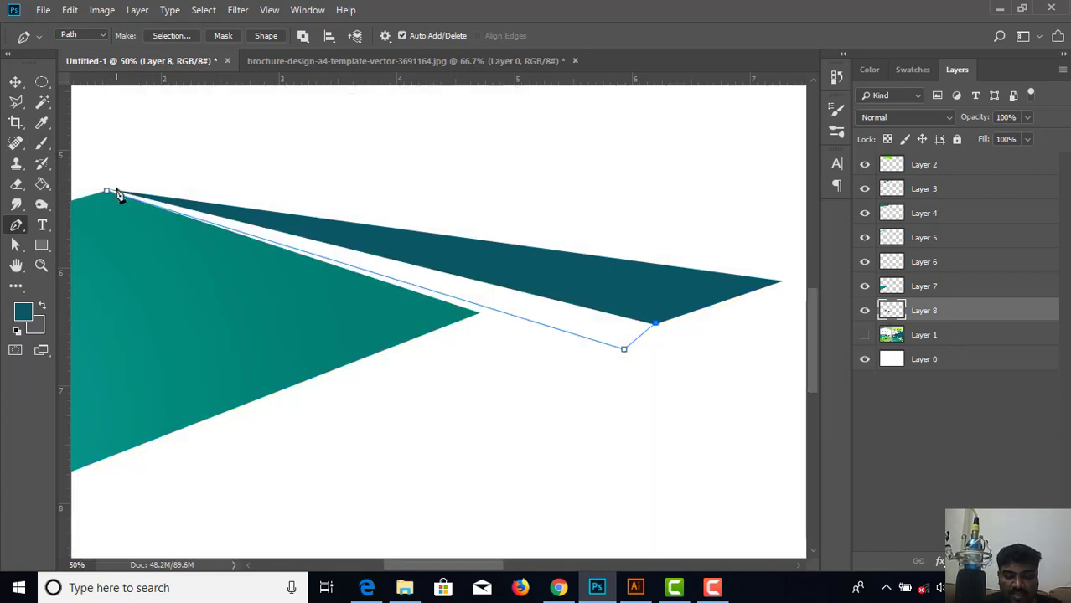
pyautogui.hotkey('ctrl', '+')
pyautogui.hotkey('ctrl', '+')
pyautogui.moveTo(70, 169); pyautogui.dragTo(309, 312)
pyautogui.hotkey('ctrl', 'z')
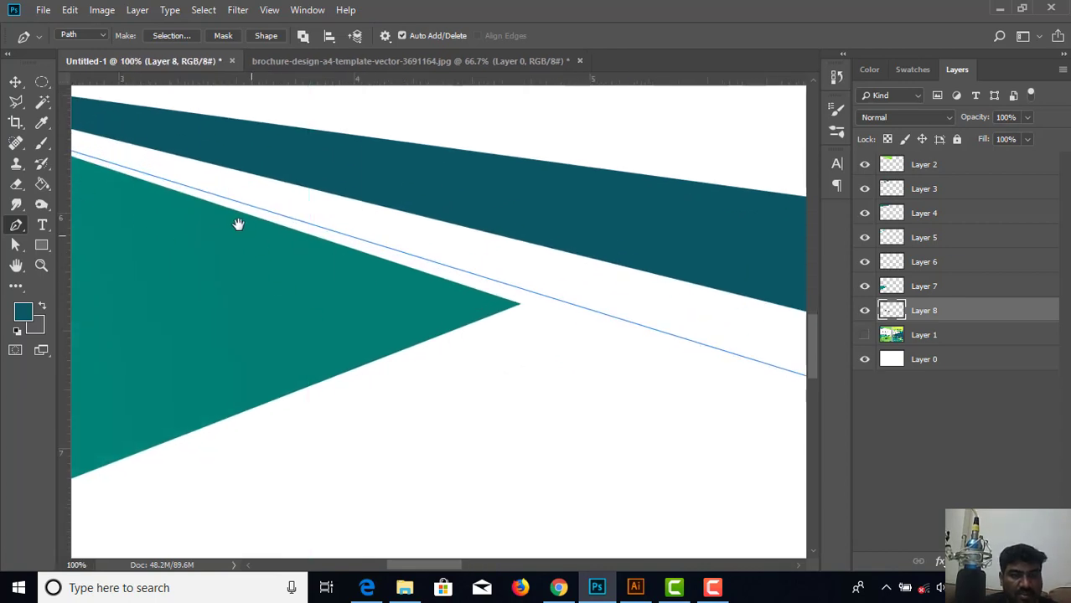
pyautogui.moveTo(236, 222); pyautogui.dragTo(467, 375)
pyautogui.moveTo(196, 282); pyautogui.dragTo(351, 338)
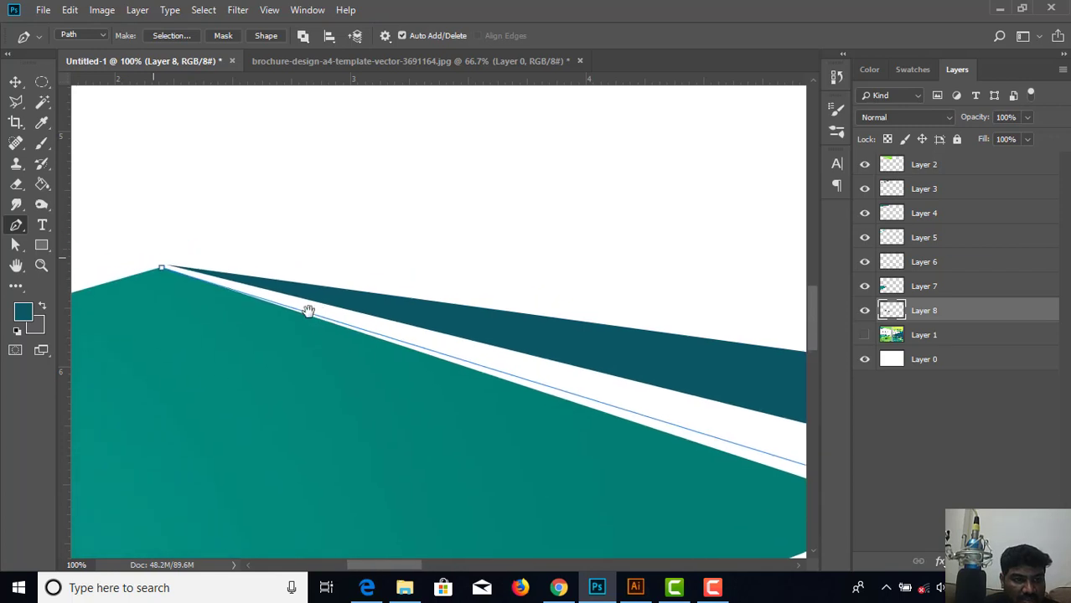
pyautogui.click(169, 266)
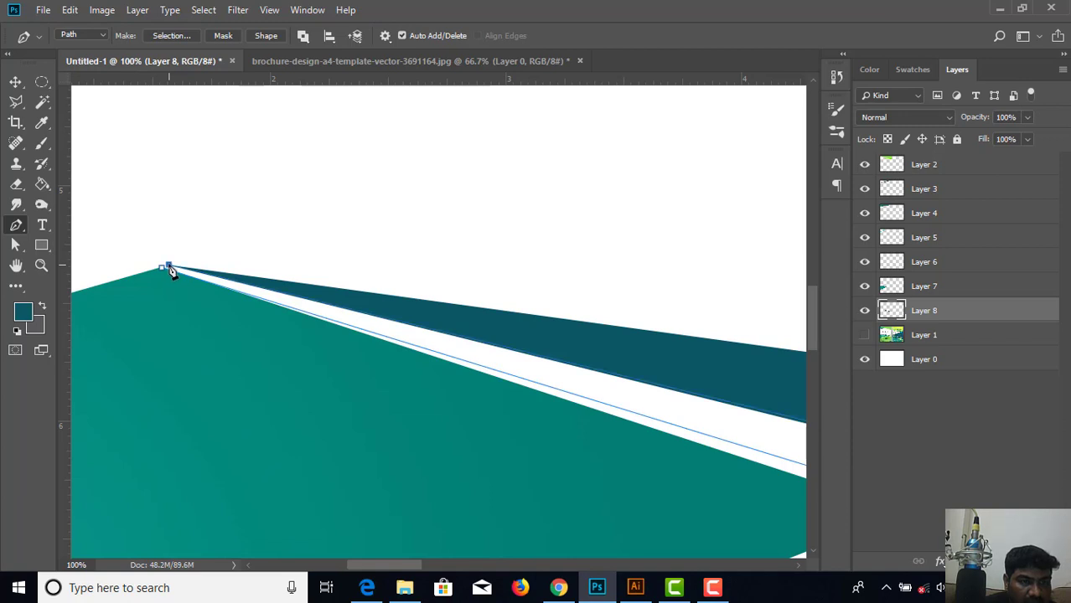
pyautogui.click(164, 272)
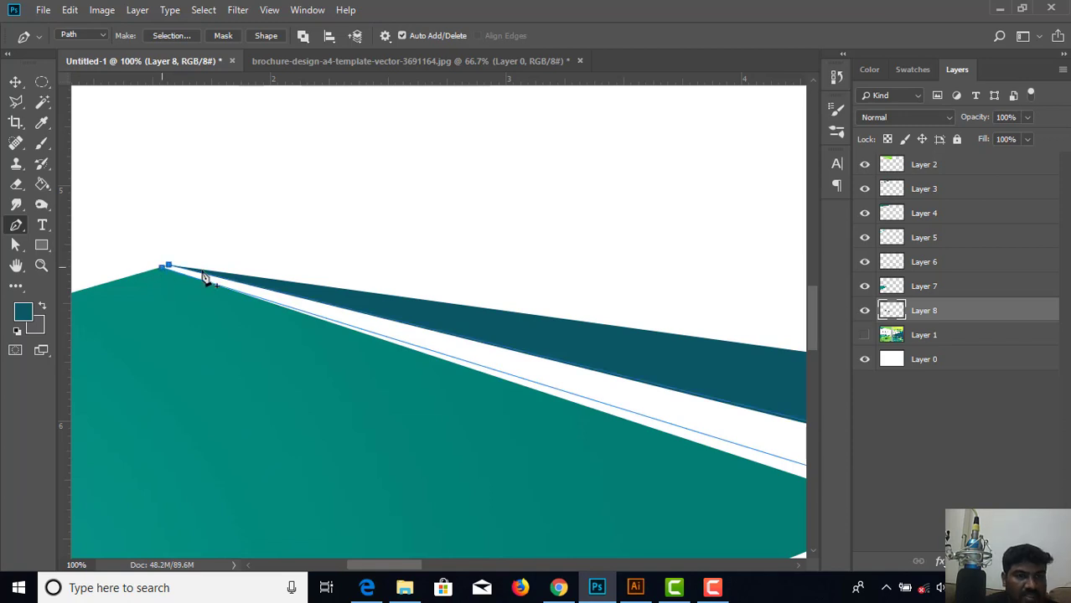
pyautogui.hotkey('ctrl', '-')
pyautogui.hotkey('ctrl', '-')
pyautogui.hotkey('ctrl', '-')
pyautogui.hotkey('ctrl', '-')
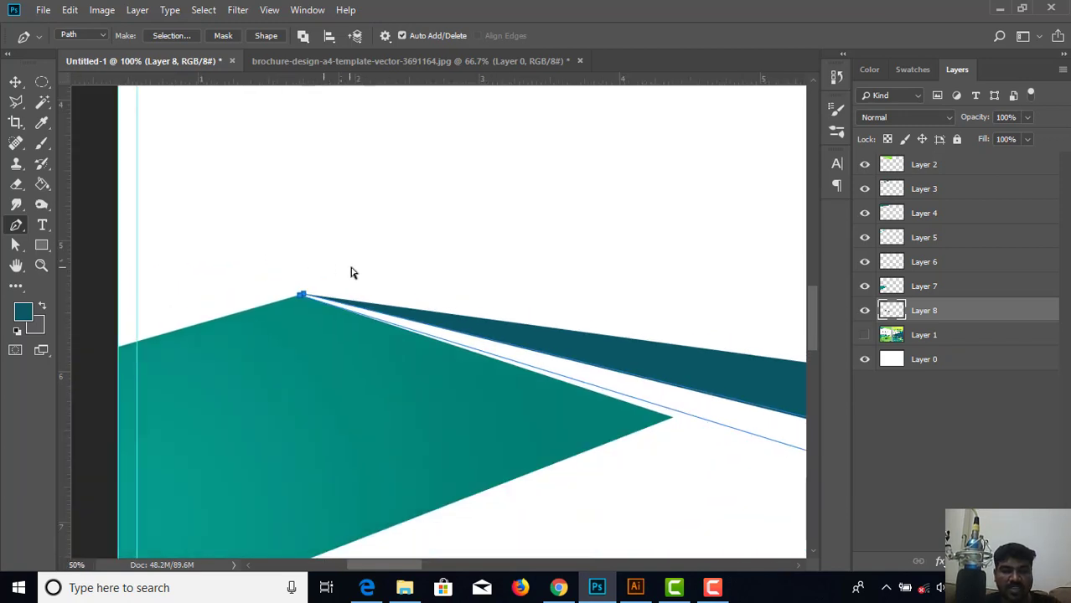
# Make the strip path a selection and show the reference brochure, zoomed to 50%.
pyautogui.rightClick(360, 255)
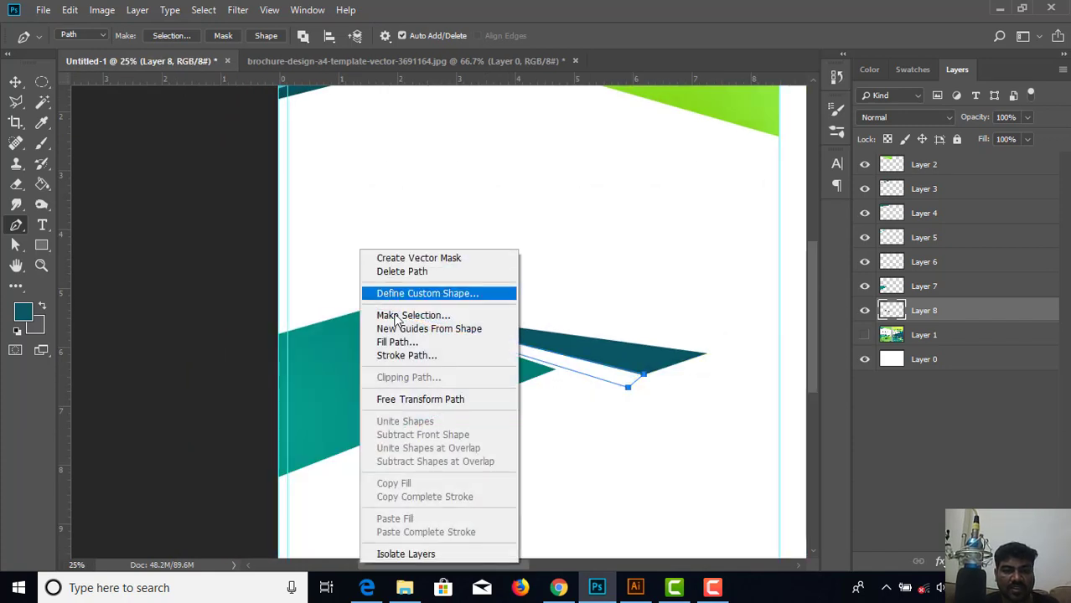
pyautogui.click(405, 314)
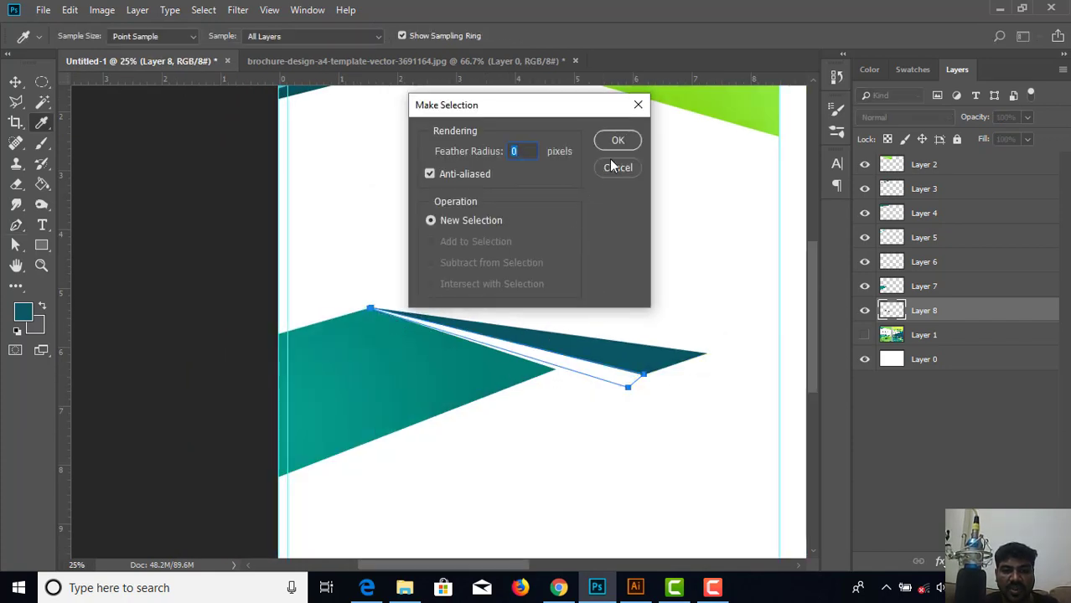
pyautogui.press('Return')
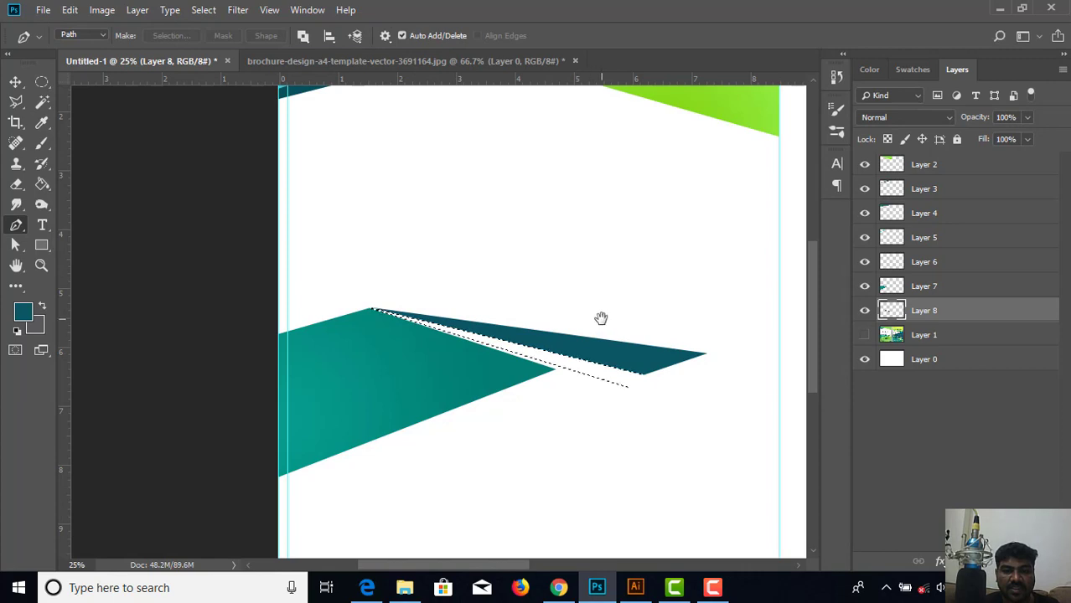
pyautogui.moveTo(600, 317); pyautogui.dragTo(490, 314)
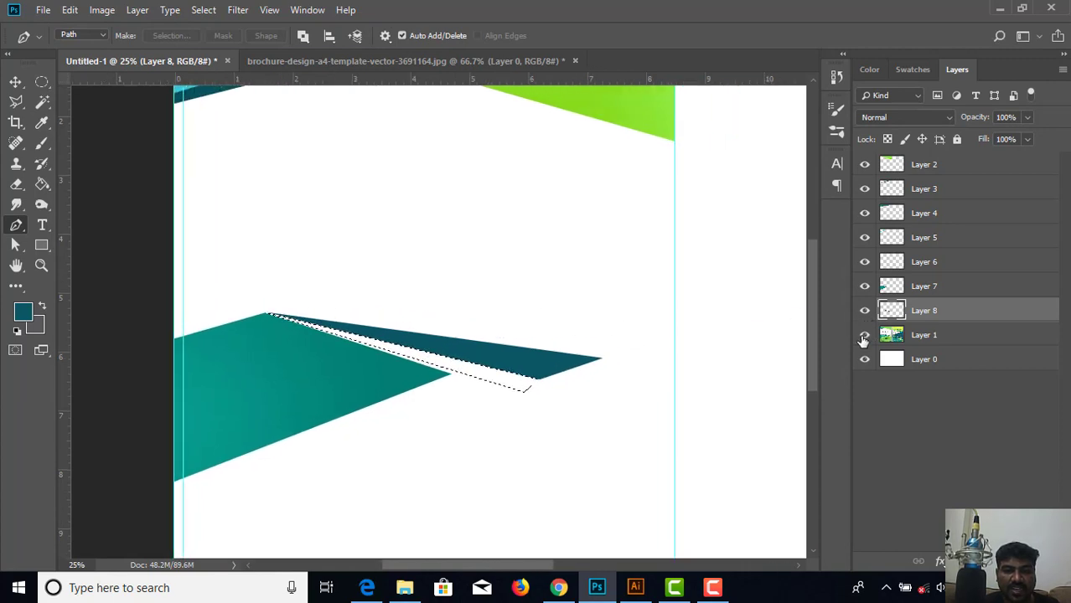
pyautogui.click(864, 335)
pyautogui.hotkey('ctrl', '+')
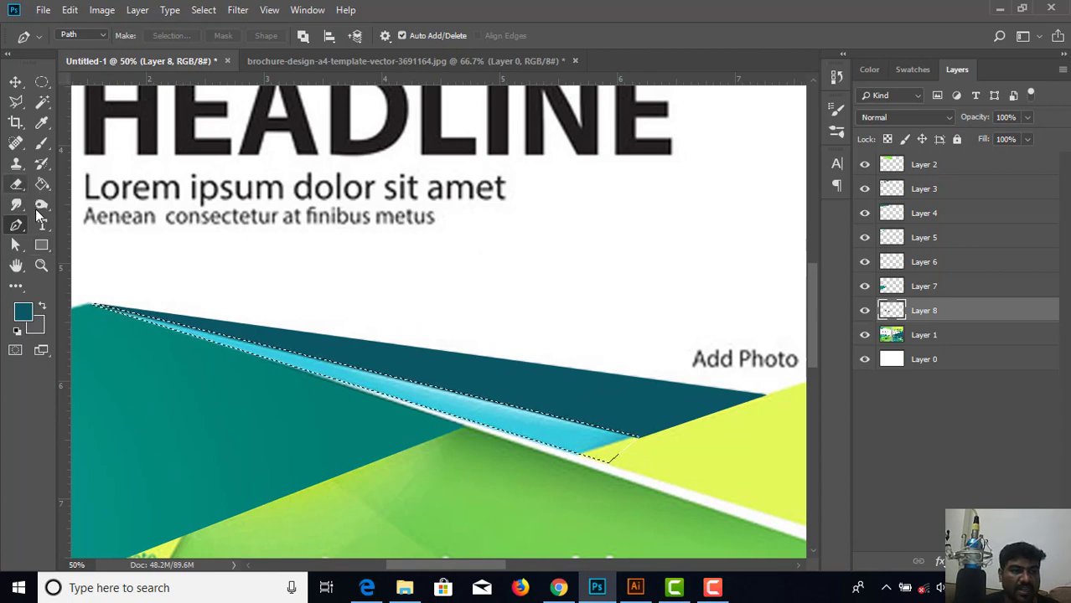
# Set up a gradient with both stops sampled light cyan from the reference strip.
pyautogui.click(42, 183)
pyautogui.rightClick(44, 183)
pyautogui.click(109, 182)
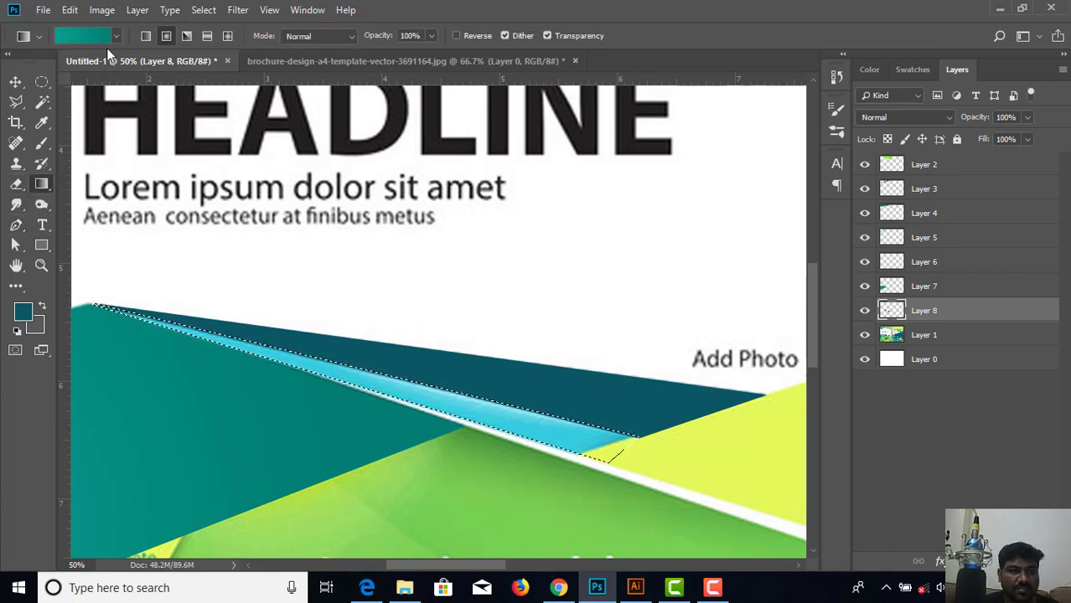
pyautogui.click(96, 36)
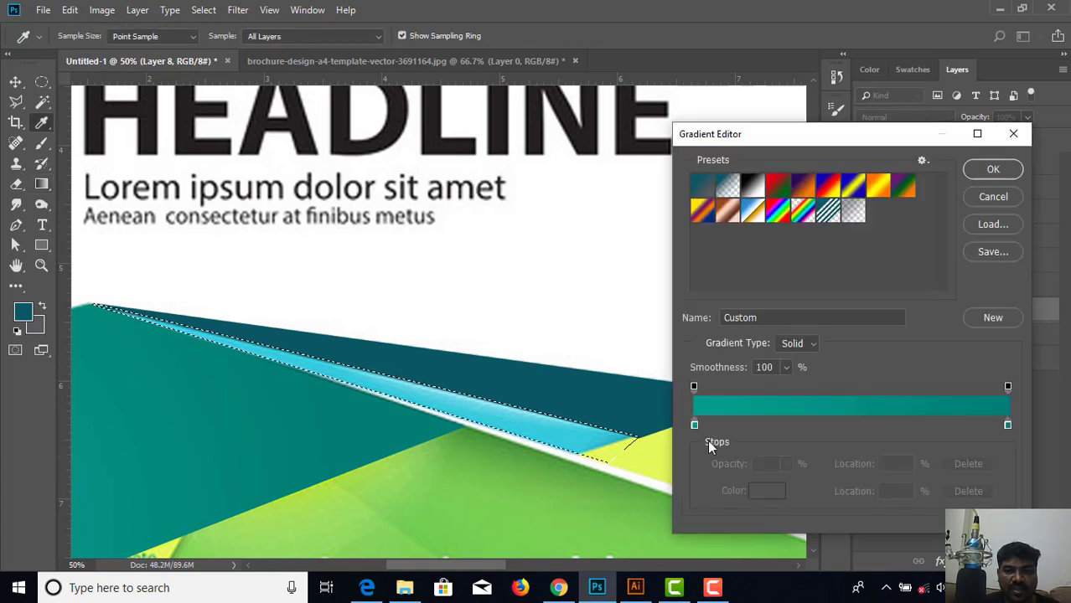
pyautogui.click(693, 426)
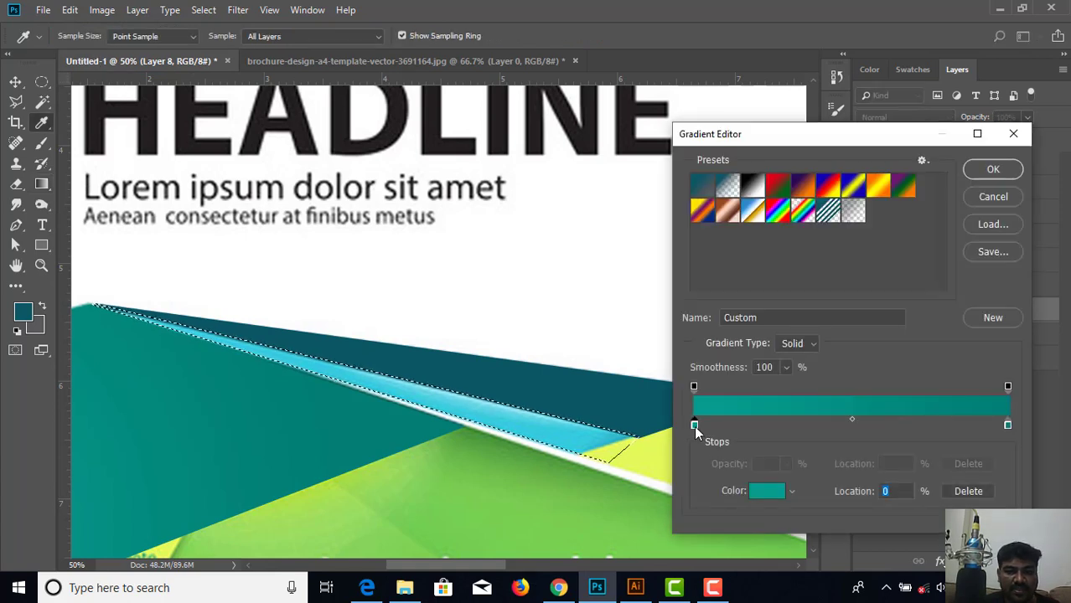
pyautogui.click(323, 361)
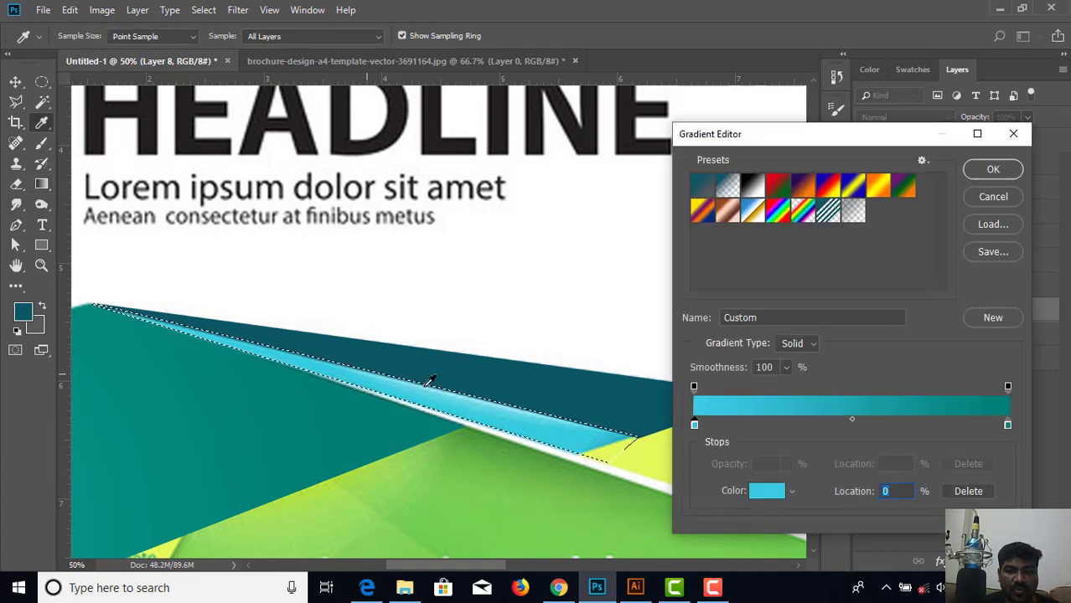
pyautogui.click(1007, 425)
pyautogui.click(618, 436)
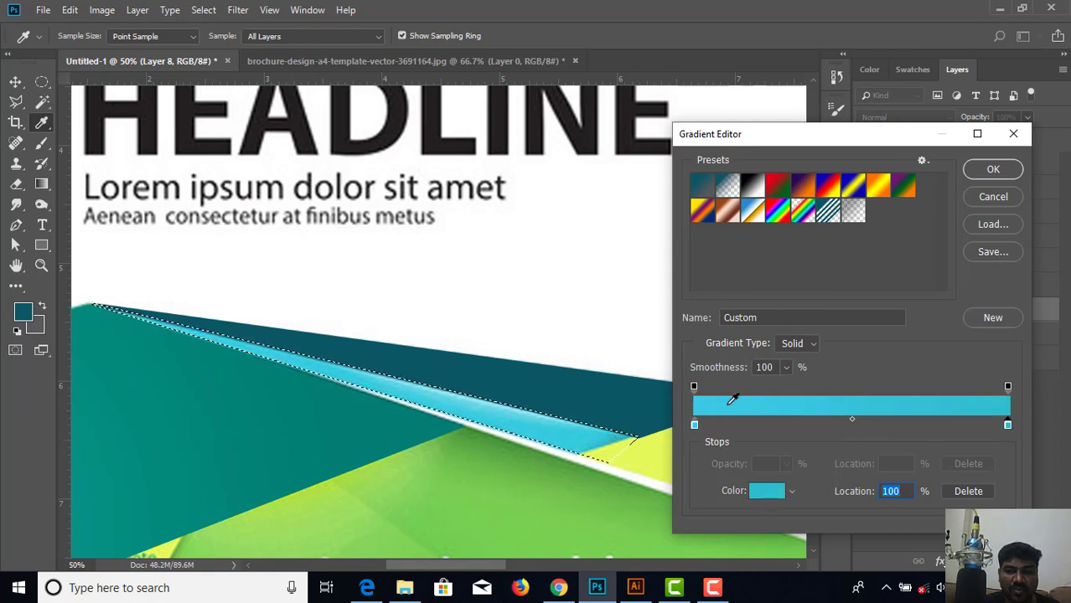
pyautogui.click(989, 175)
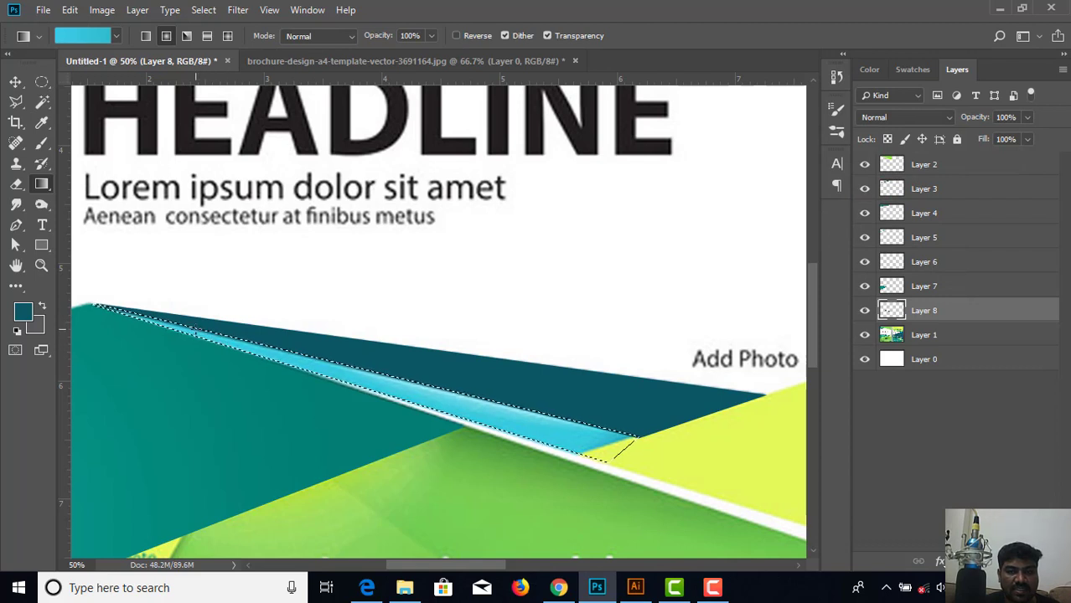
# Fill the thin strip selection with the light cyan gradient and deselect.
pyautogui.moveTo(483, 406)
pyautogui.mouseDown()
pyautogui.moveTo(499, 408)
pyautogui.moveTo(477, 403)
pyautogui.mouseUp()
pyautogui.hotkey('ctrl', 'z')
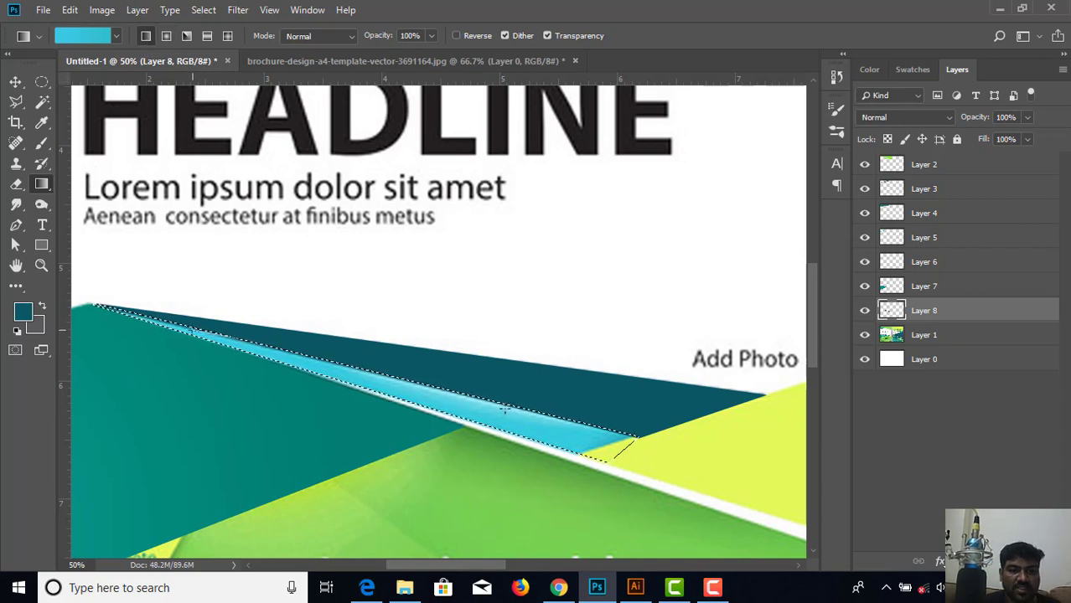
pyautogui.moveTo(503, 409); pyautogui.dragTo(619, 451)
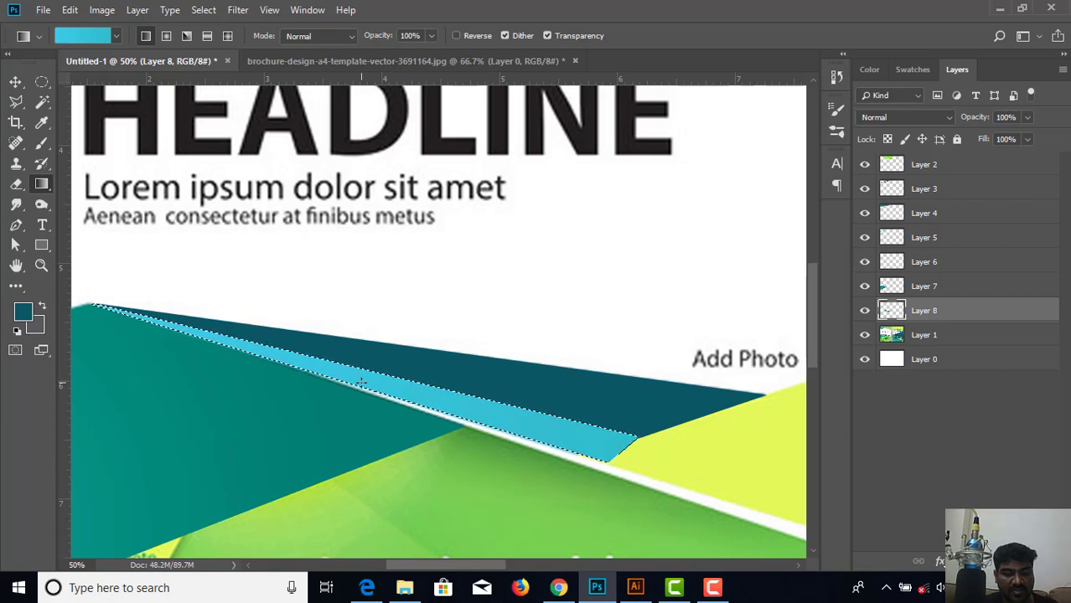
pyautogui.hotkey('ctrl', 'd')
pyautogui.scroll(-3, 366, 387)
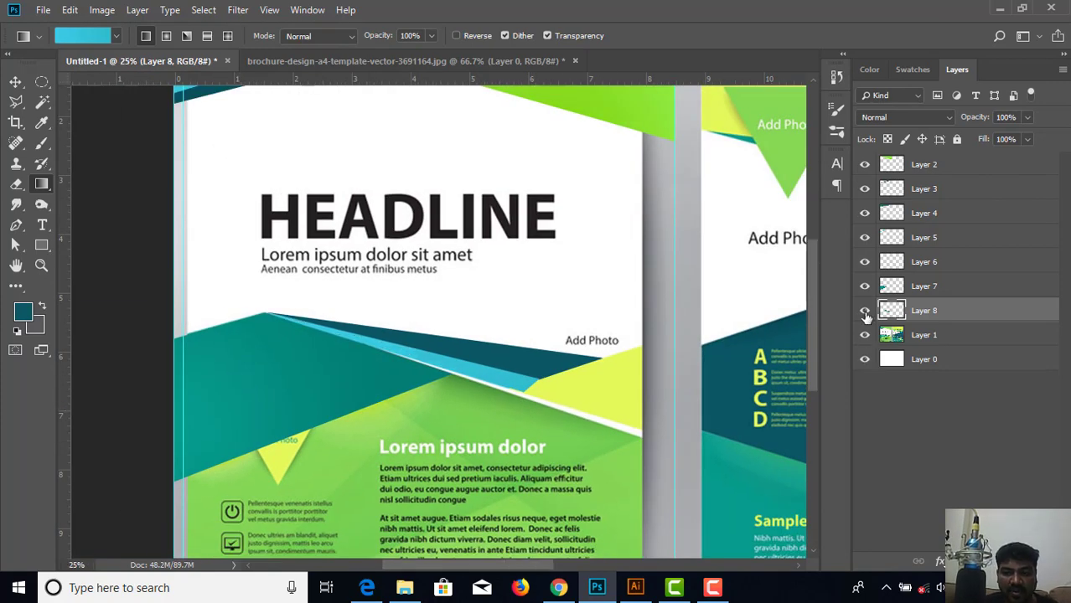
# Compare the cyan strip against the reference, then add empty Layer 9 above Layer 8.
pyautogui.click(865, 312)
pyautogui.click(866, 312)
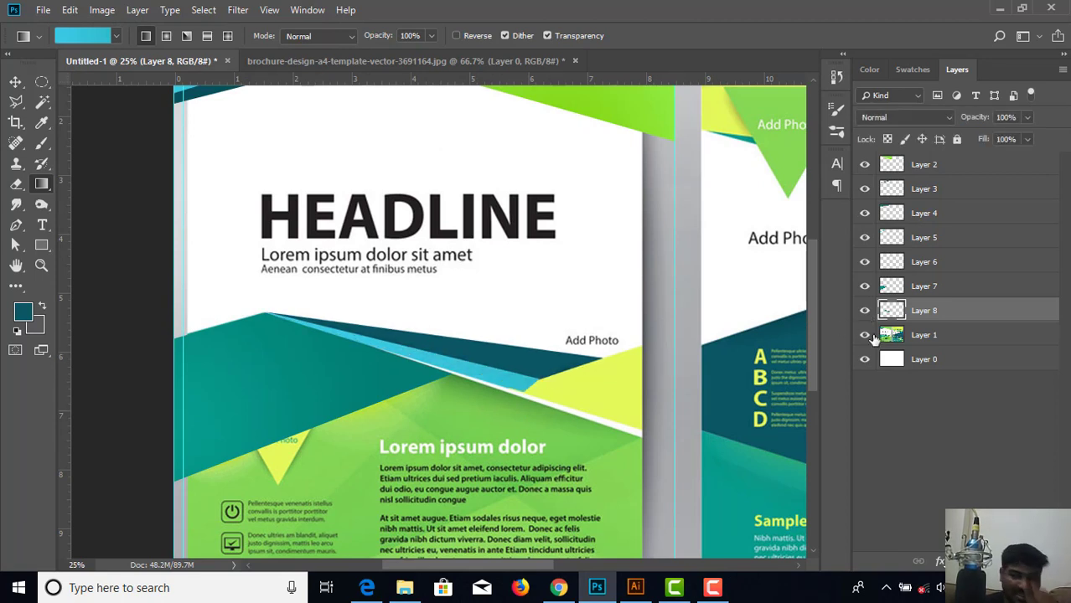
pyautogui.click(931, 339)
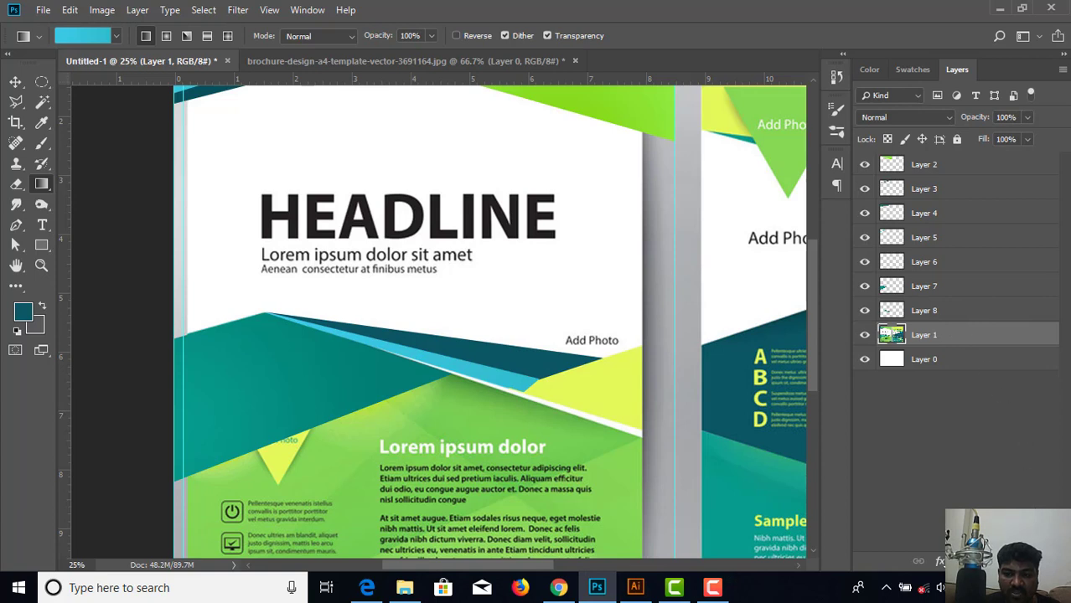
pyautogui.click(958, 312)
pyautogui.click(861, 315)
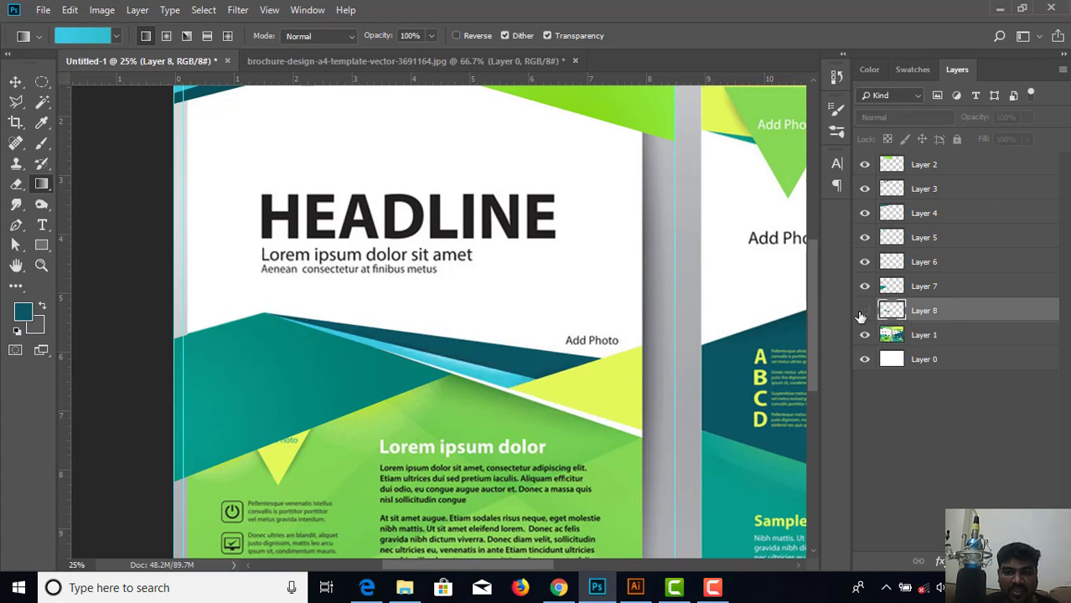
pyautogui.click(861, 315)
pyautogui.click(861, 315)
pyautogui.click(862, 315)
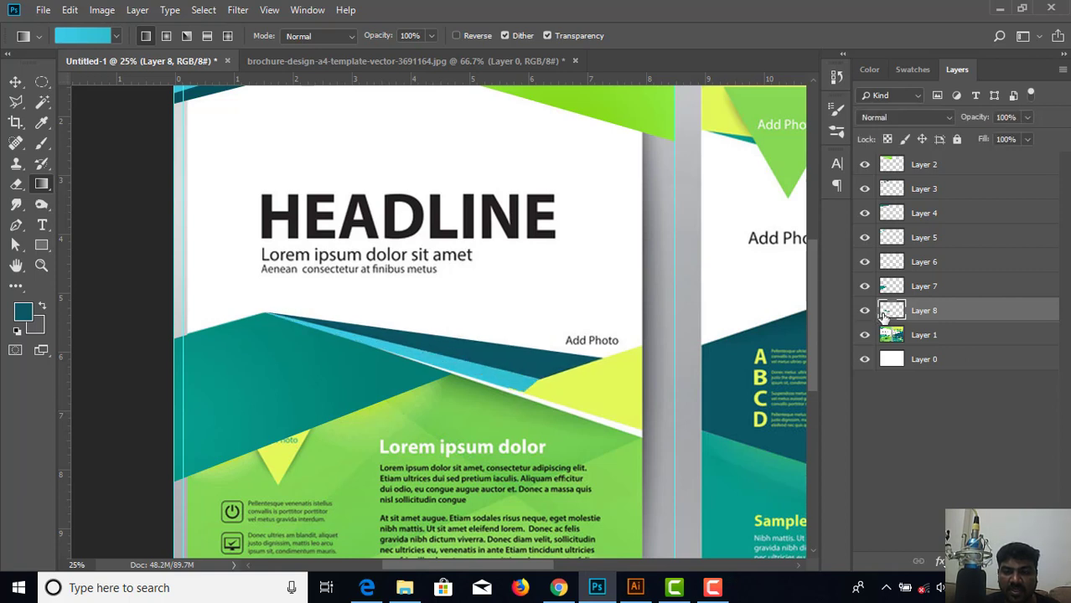
pyautogui.hotkey('ctrl', 'shift', 'alt', 'n')
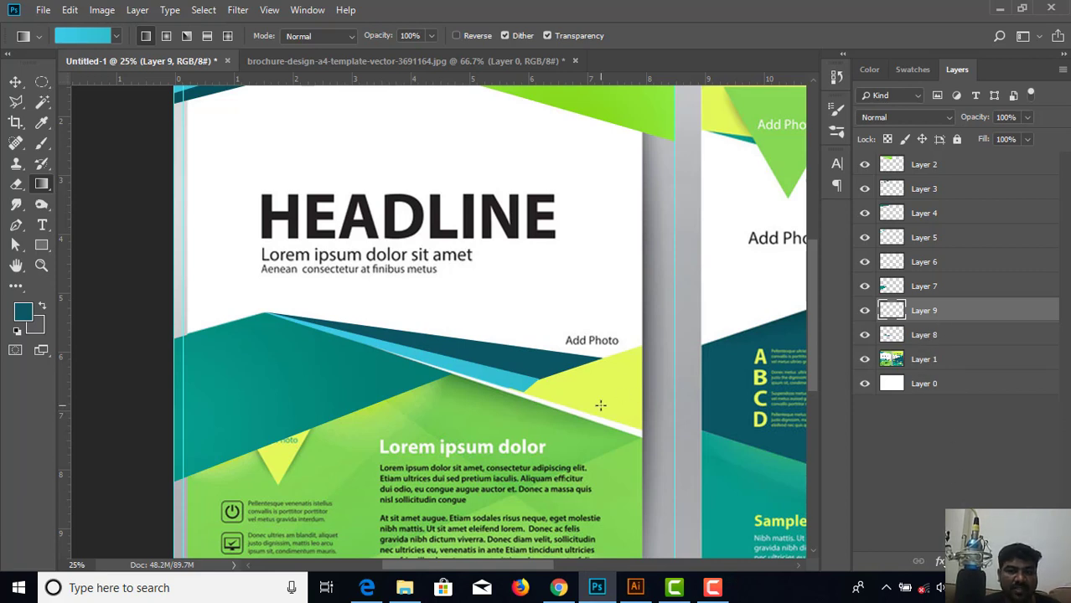
pyautogui.click(16, 225)
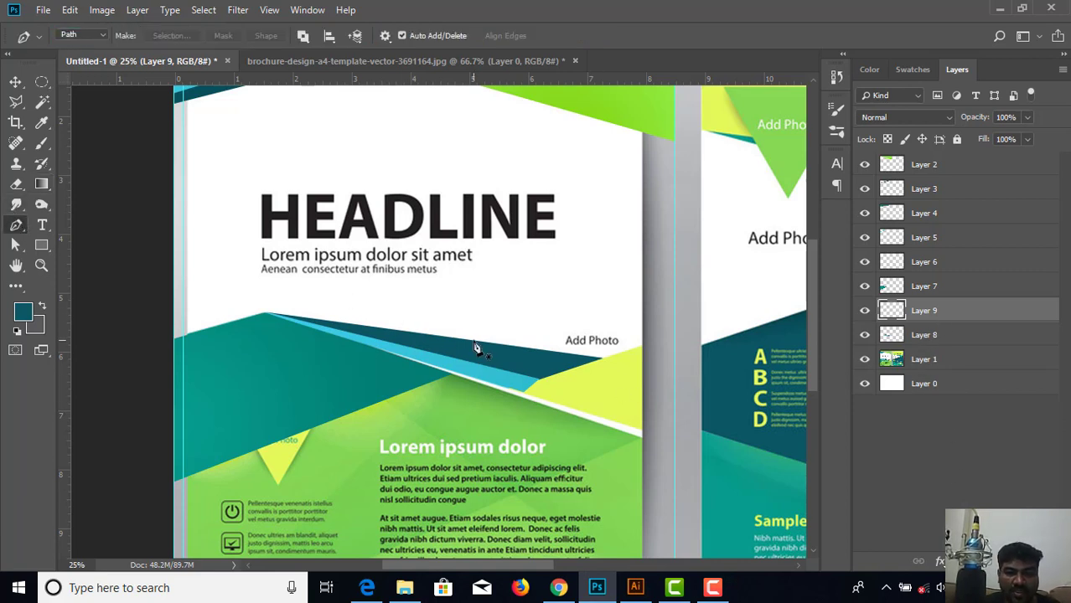
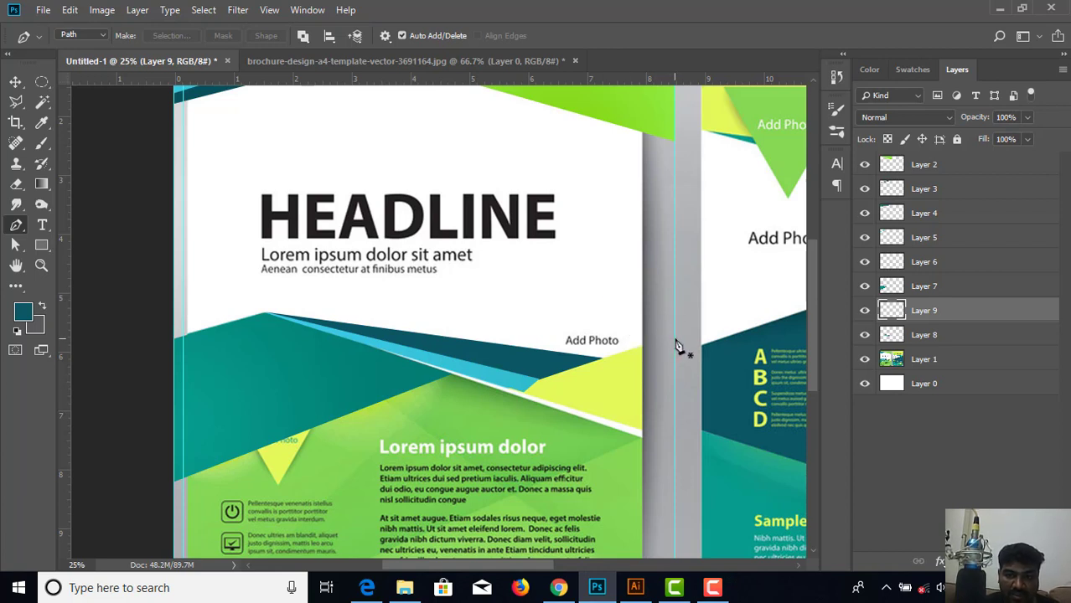
# Trace the yellow triangle with the Pen tool and convert the path into a selection.
pyautogui.click(675, 336)
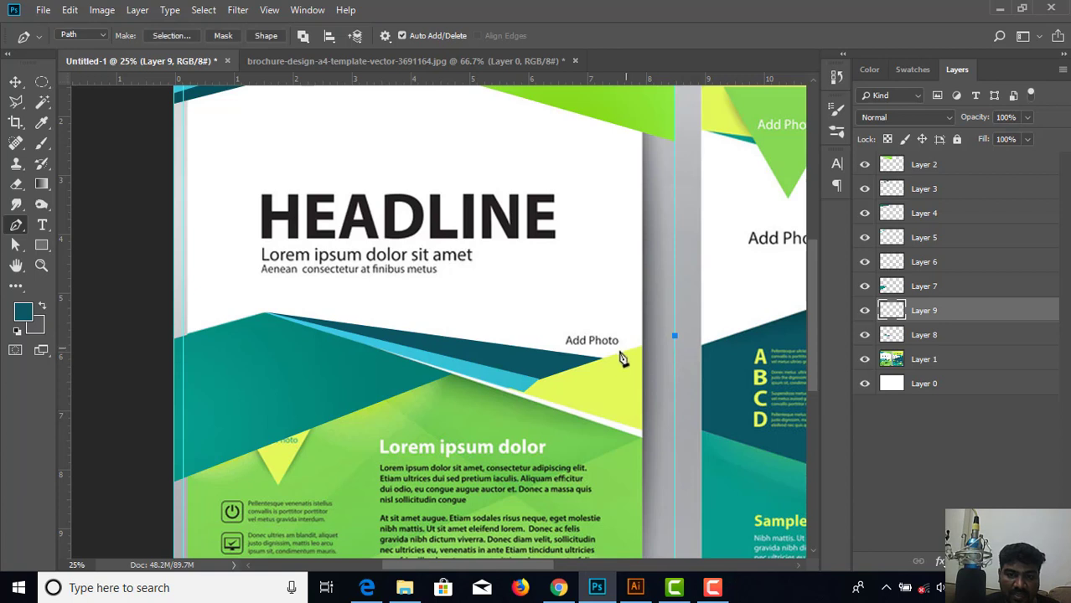
pyautogui.click(507, 387)
pyautogui.click(675, 440)
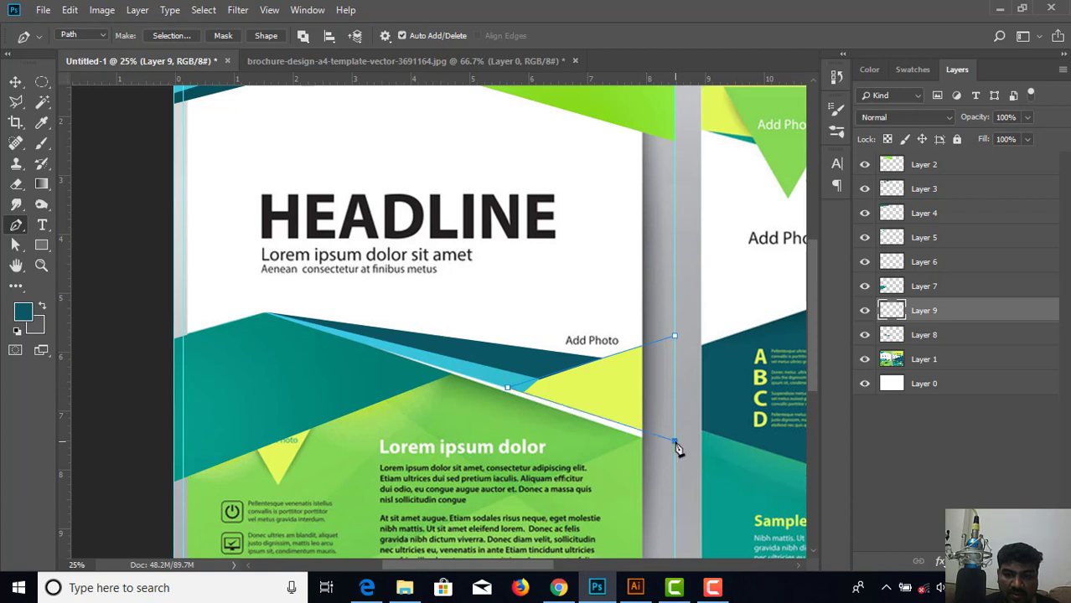
pyautogui.click(674, 336)
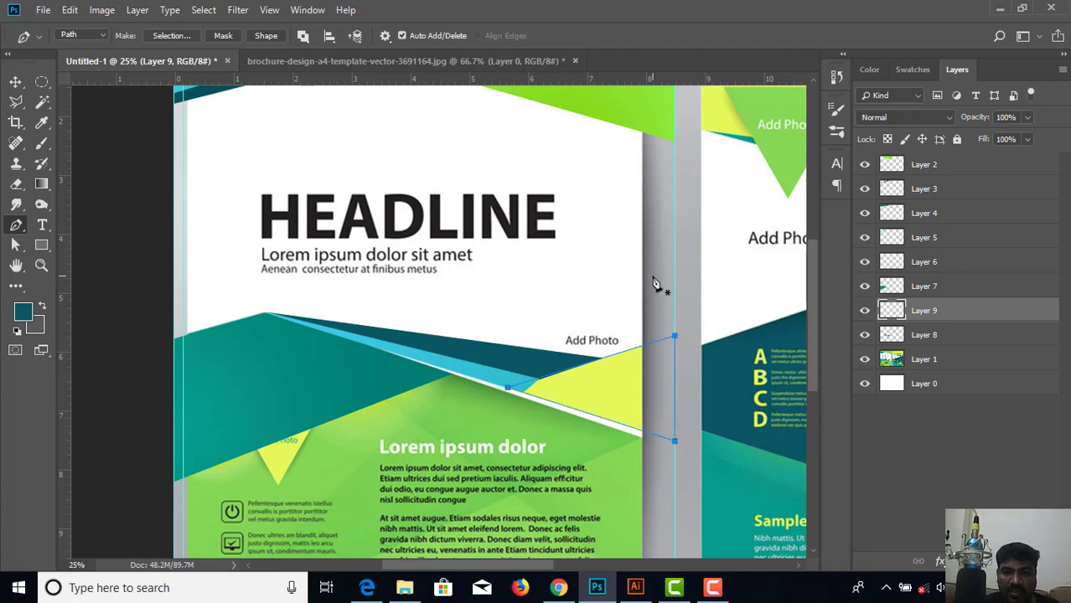
pyautogui.rightClick(654, 281)
pyautogui.click(682, 331)
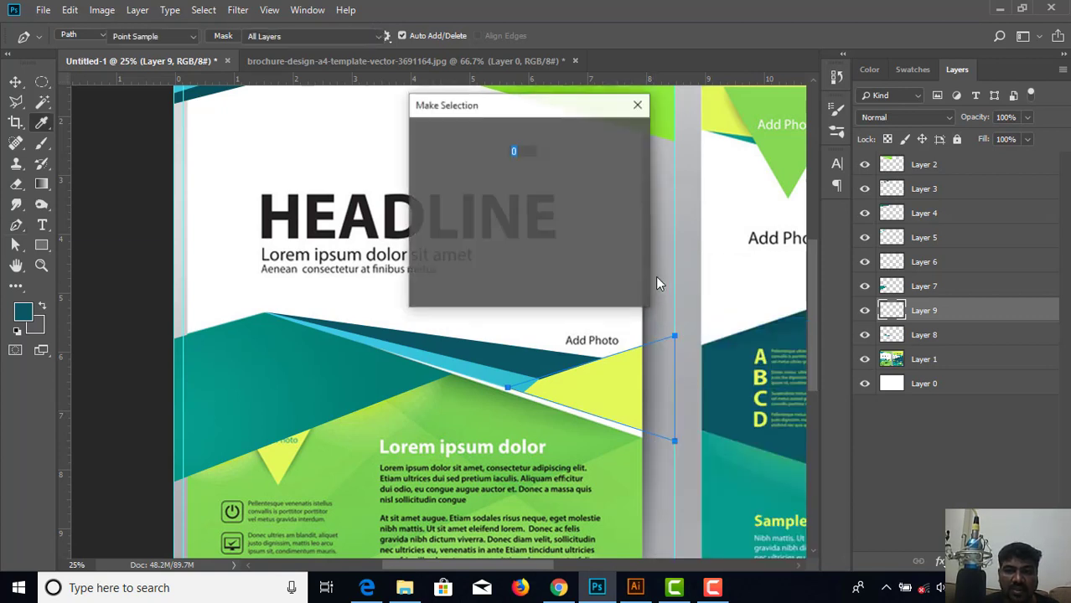
pyautogui.click(615, 142)
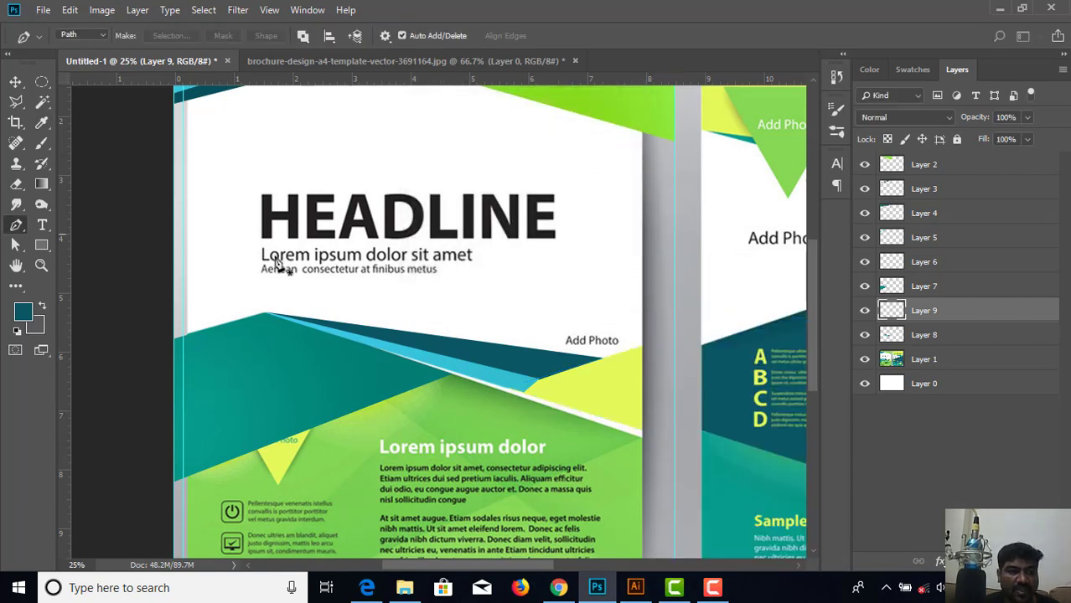
# Sample the triangle's lime yellow (e4f95c) as the foreground colour.
pyautogui.press('i')
pyautogui.click(22, 312)
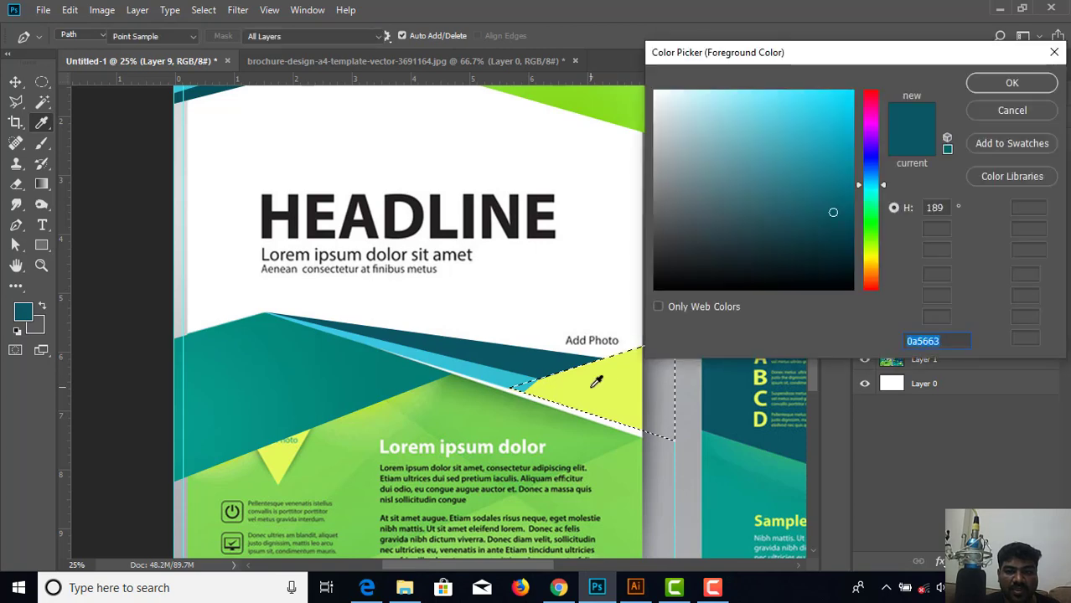
pyautogui.click(591, 360)
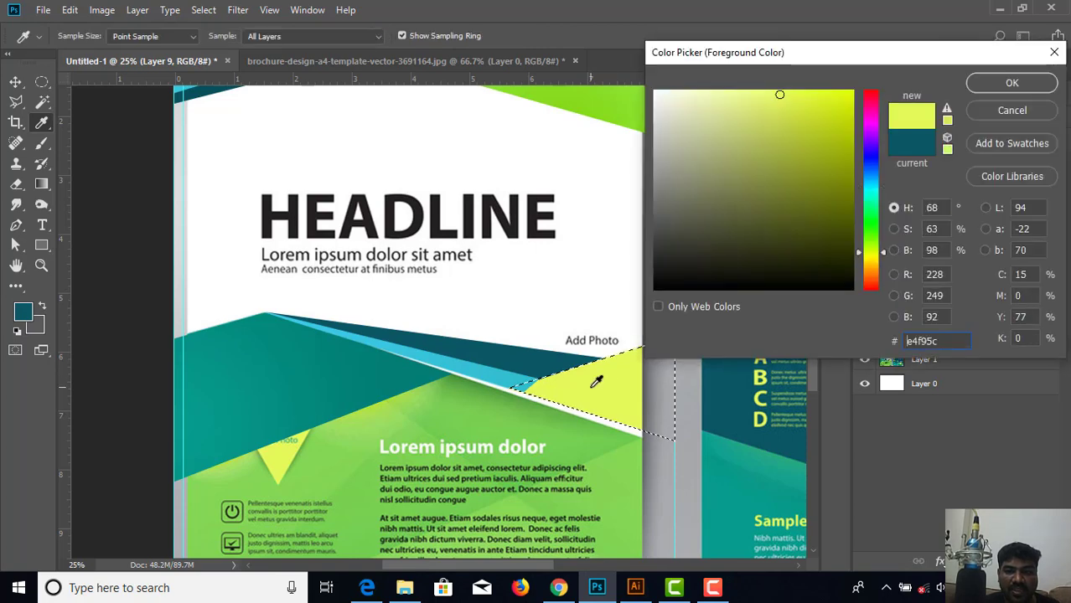
pyautogui.press('p')
pyautogui.click(993, 86)
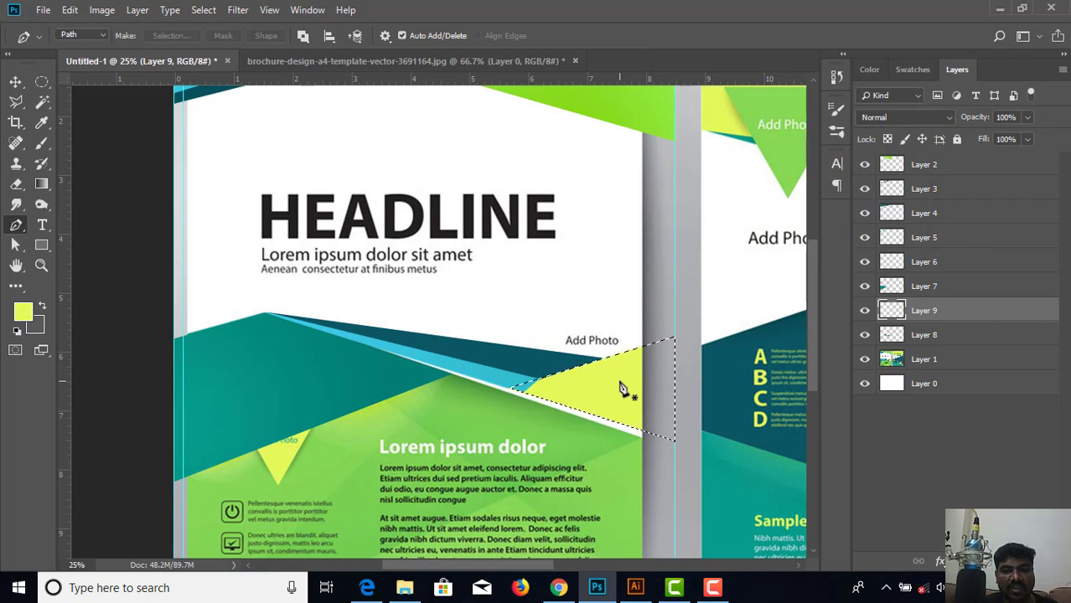
pyautogui.scroll(1, 616, 394)
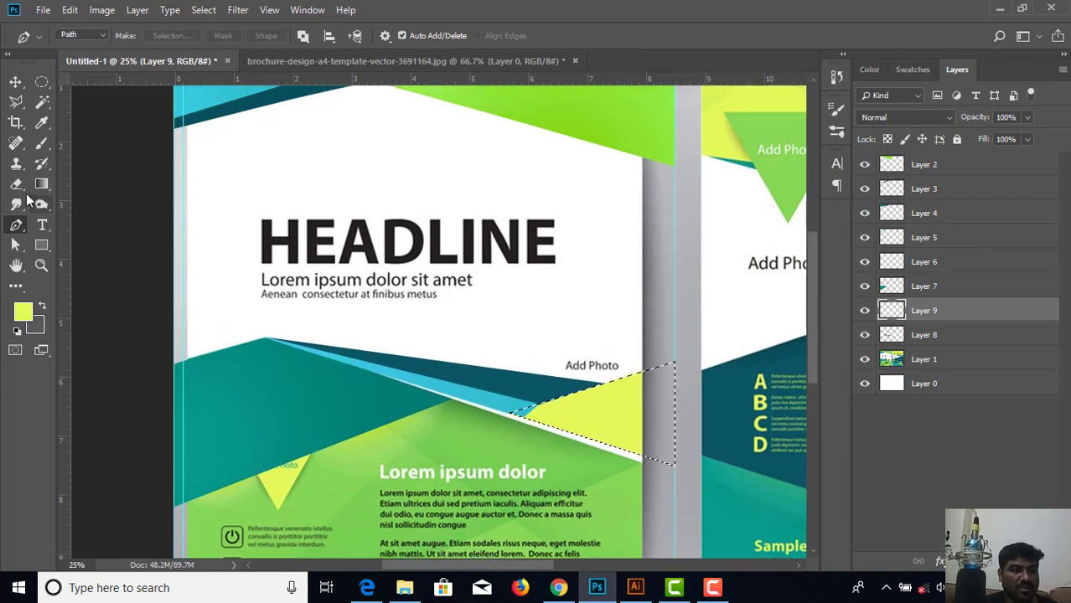
# In the Gradient Editor, sample the lime yellow into both stops, with the end stop at 99%.
pyautogui.moveTo(50, 187); pyautogui.dragTo(81, 193)
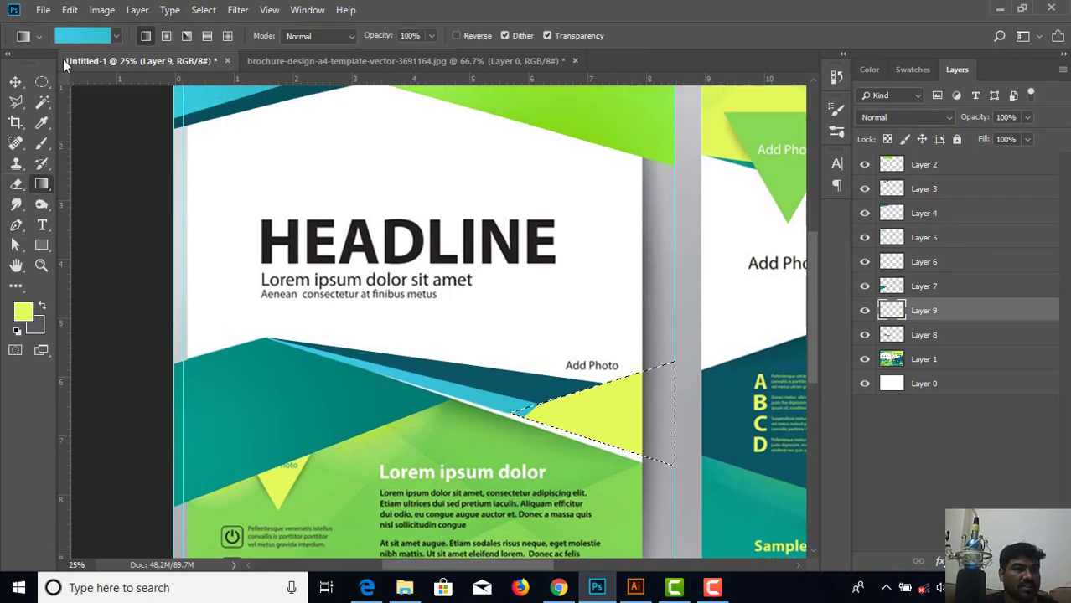
pyautogui.click(95, 38)
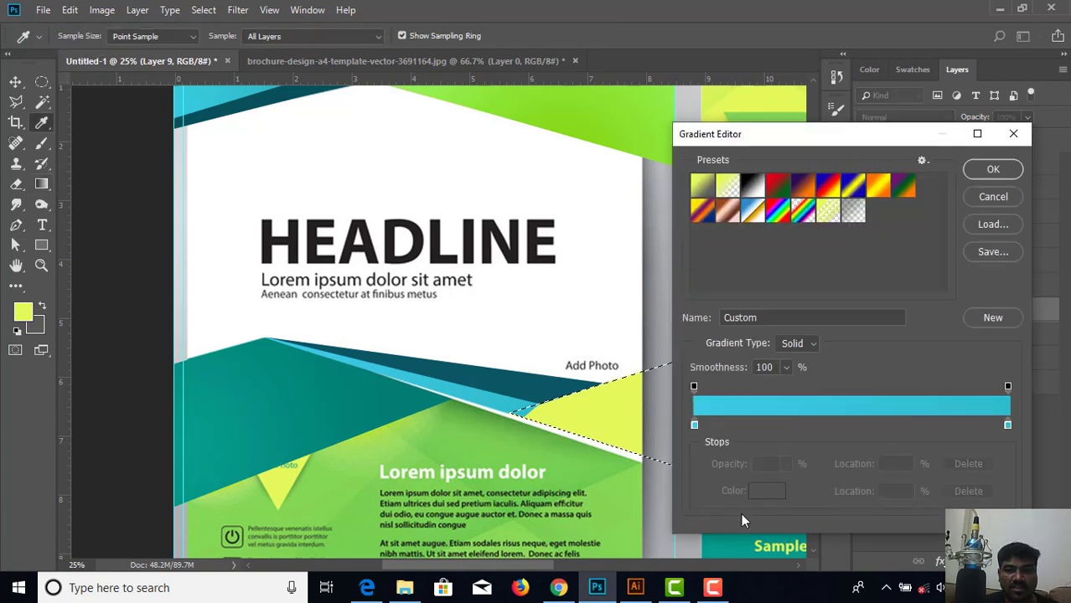
pyautogui.click(693, 425)
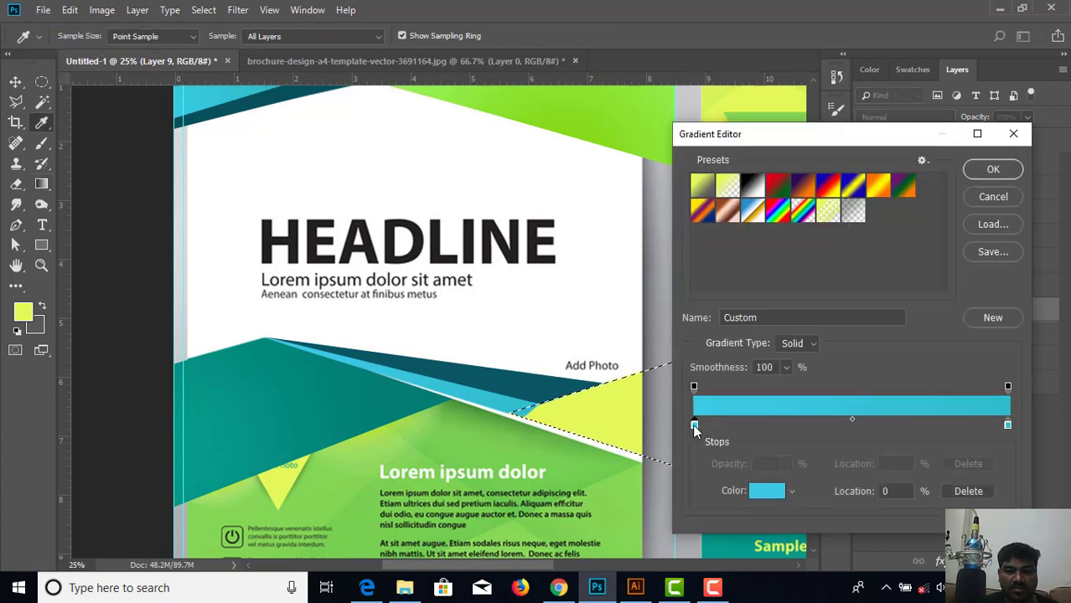
pyautogui.click(605, 407)
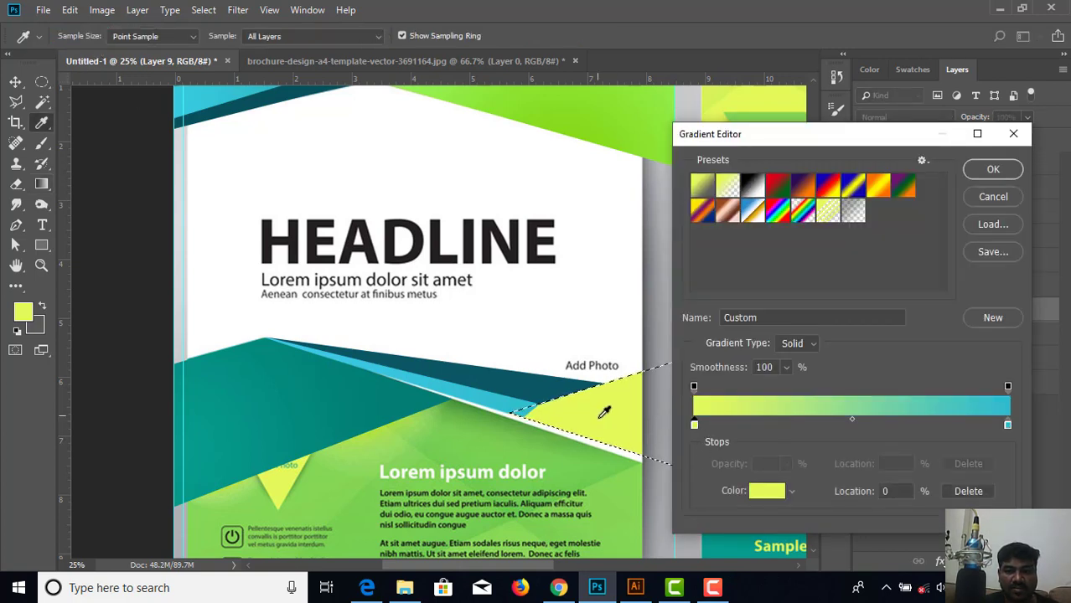
pyautogui.click(1006, 425)
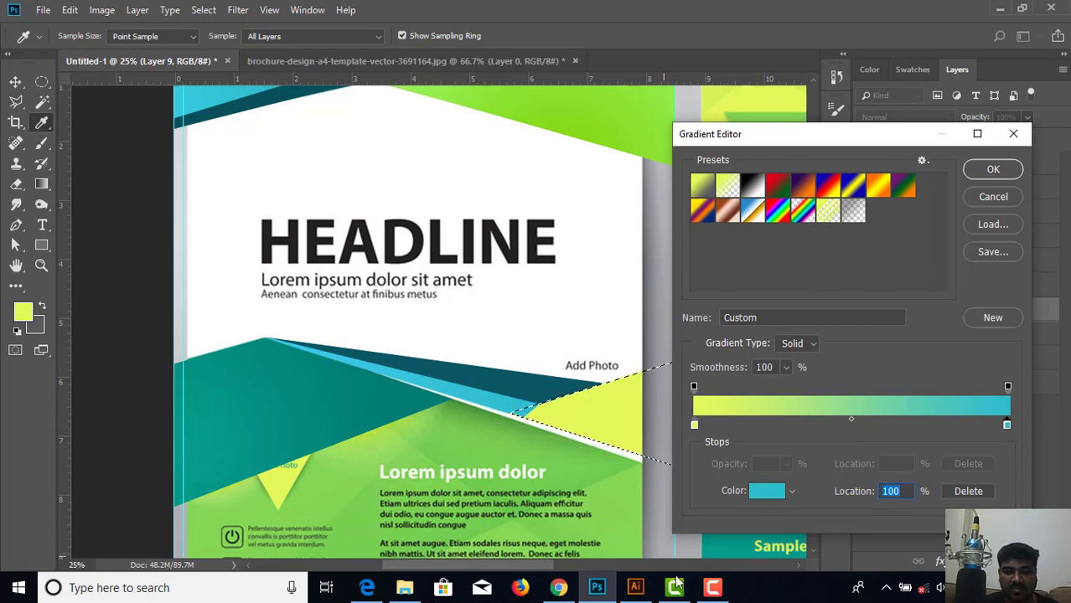
pyautogui.click(711, 589)
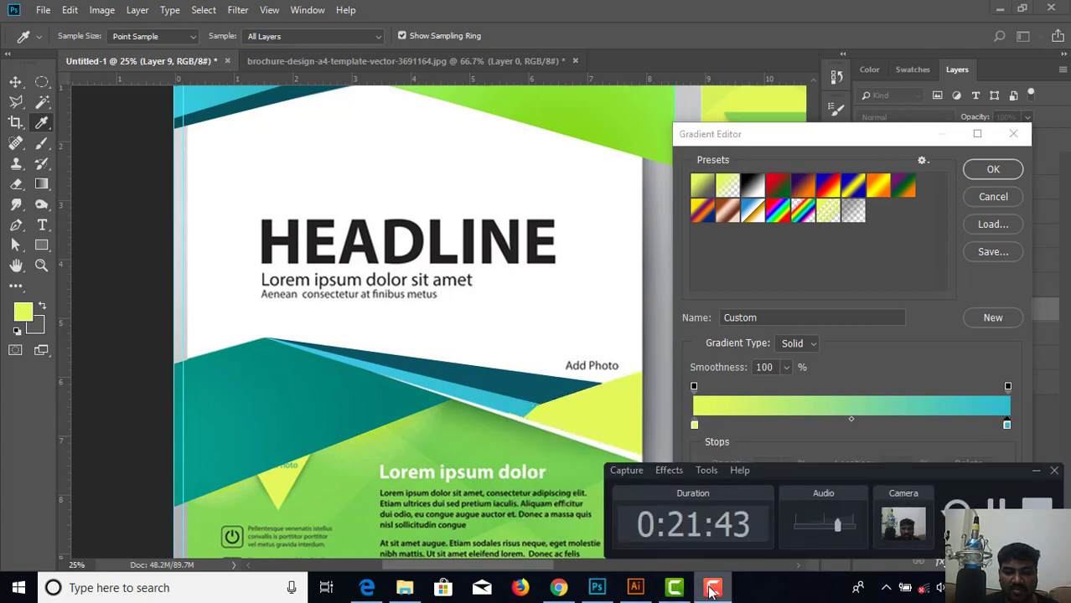
pyautogui.click(533, 382)
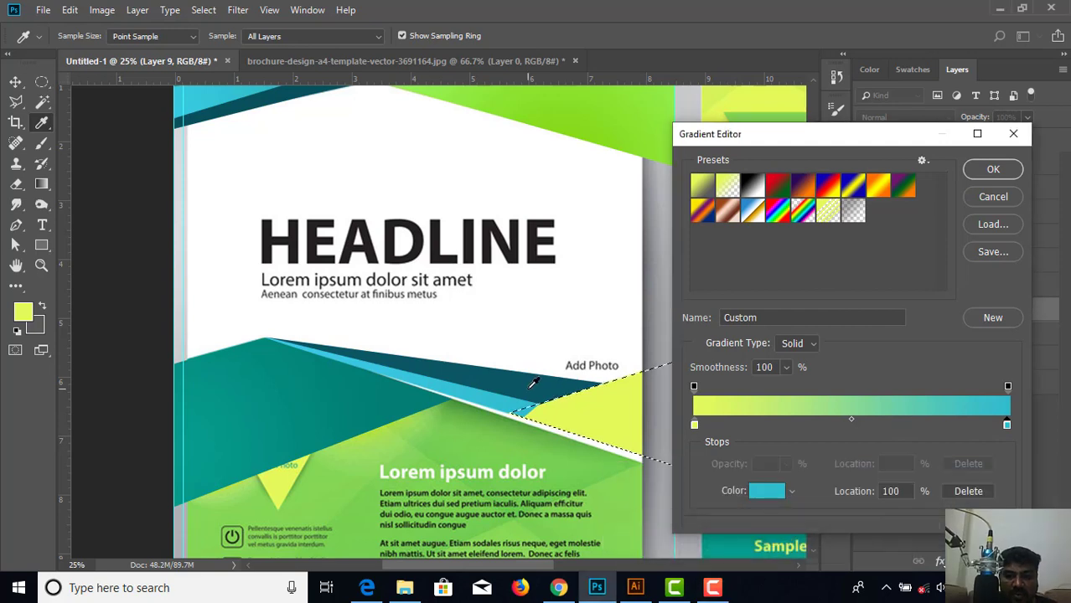
pyautogui.click(1007, 427)
pyautogui.moveTo(1007, 428); pyautogui.dragTo(1004, 426)
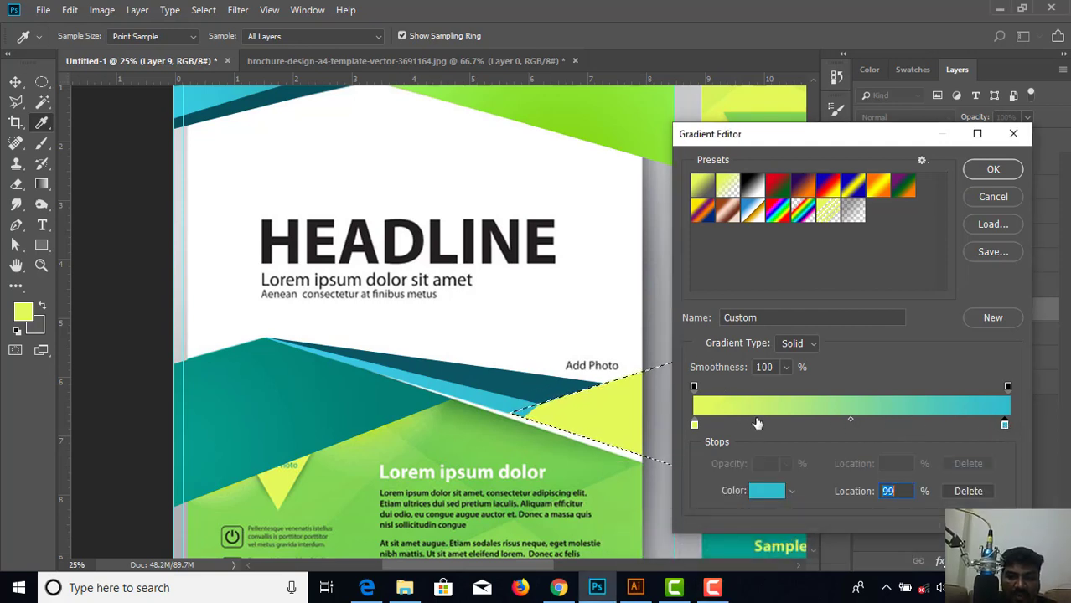
pyautogui.click(633, 406)
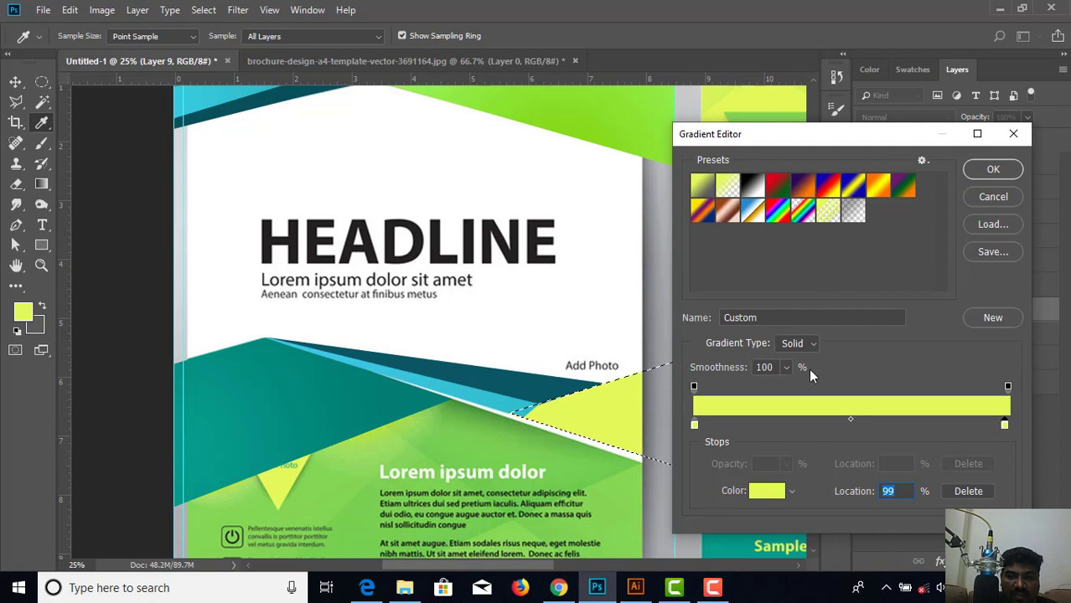
pyautogui.click(995, 170)
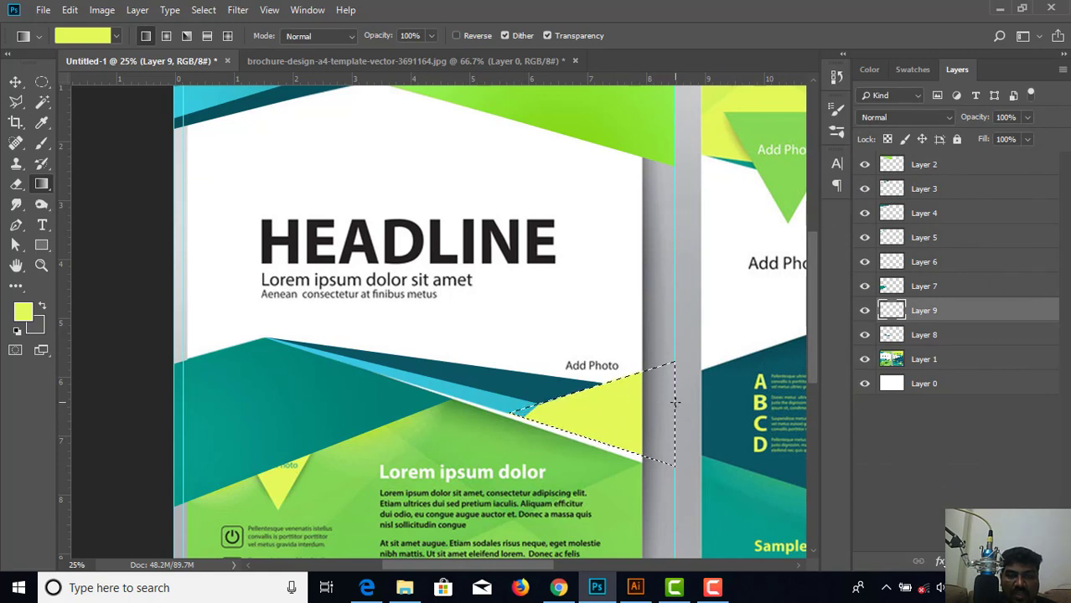
# Fill the triangle selection with the lime gradient, deselect, and hide the template.
pyautogui.moveTo(675, 402); pyautogui.dragTo(675, 403)
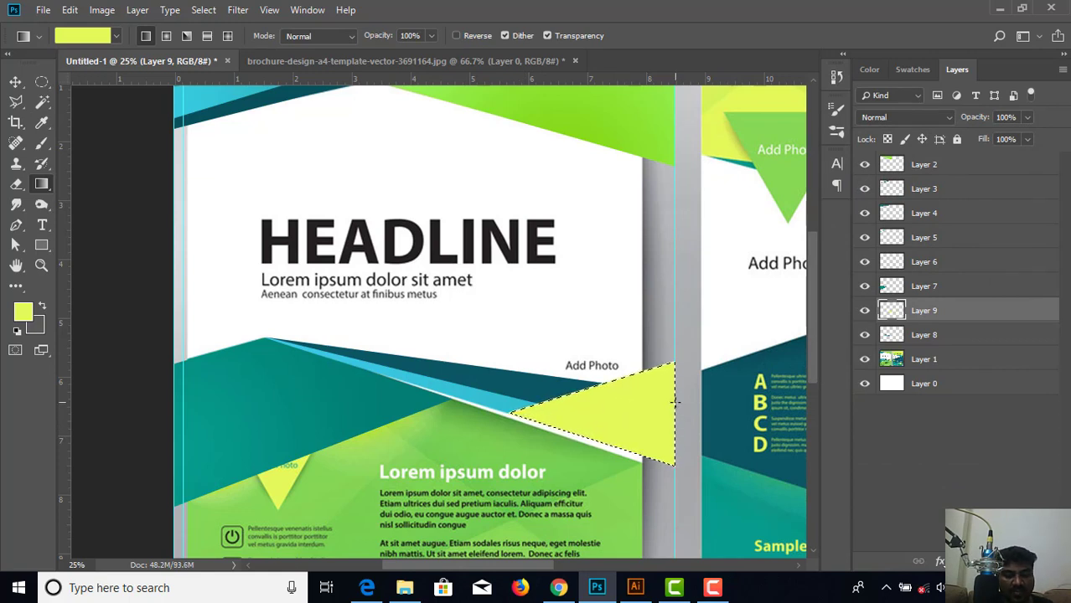
pyautogui.hotkey('ctrl', 'd')
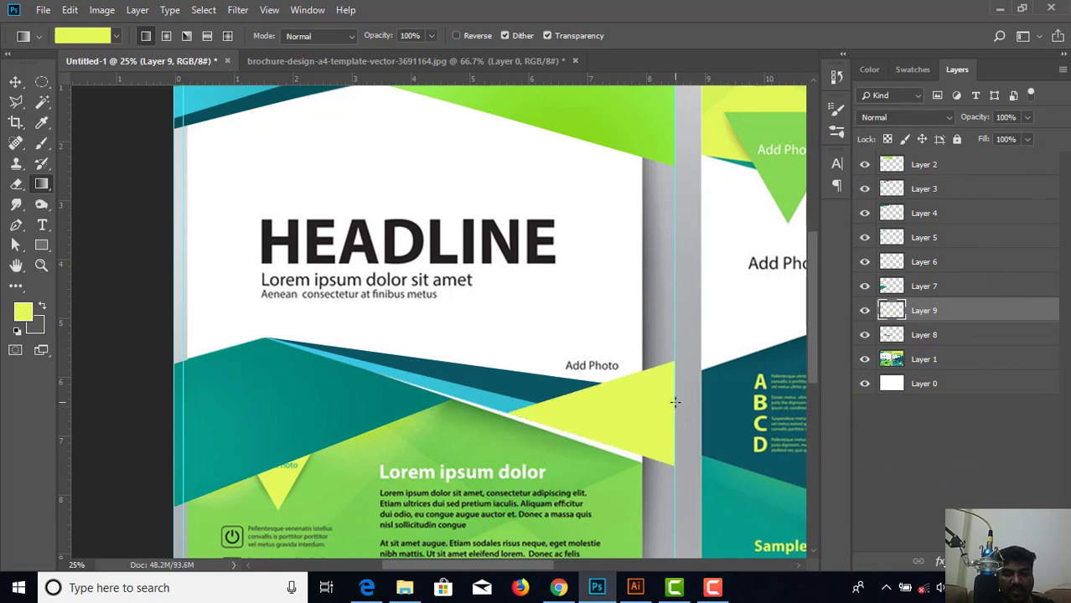
pyautogui.click(868, 363)
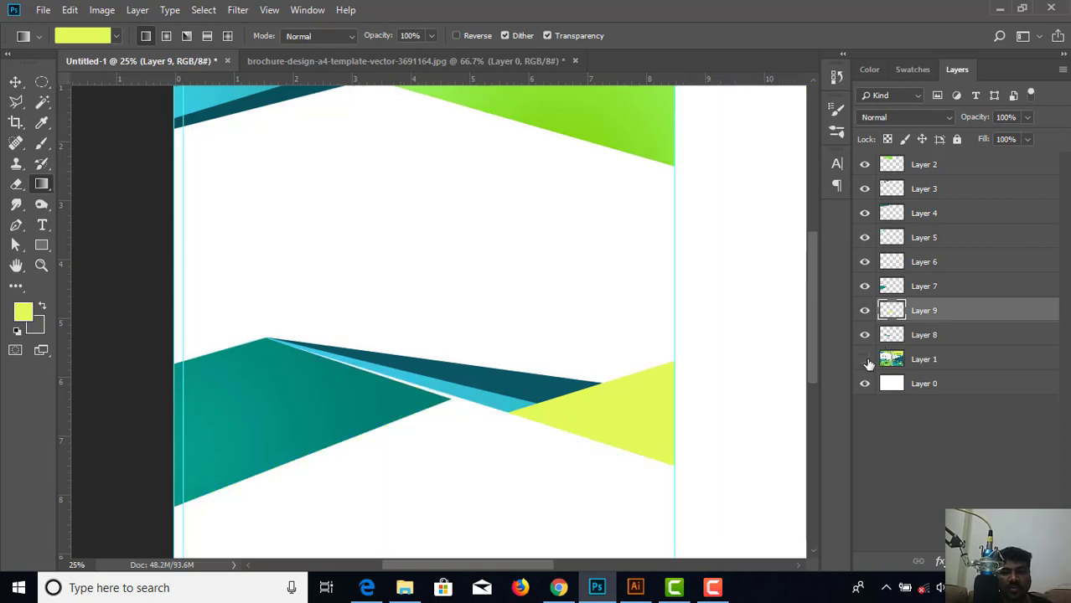
# Review the spread in full-screen modes, then show the template and zoom back to the cover triangles.
pyautogui.hotkey('ctrl', '-')
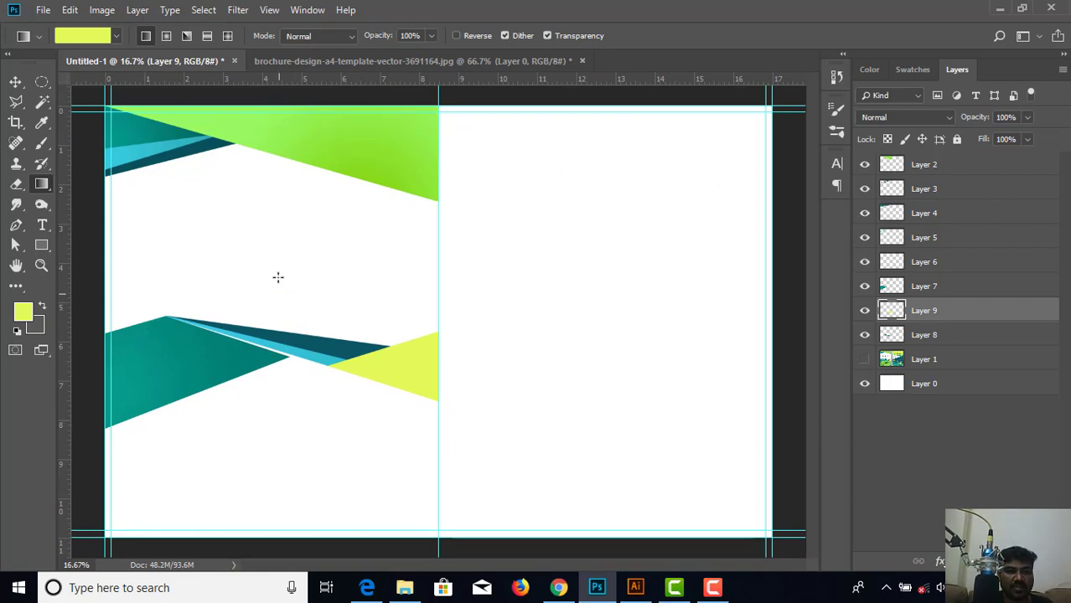
pyautogui.press('f')
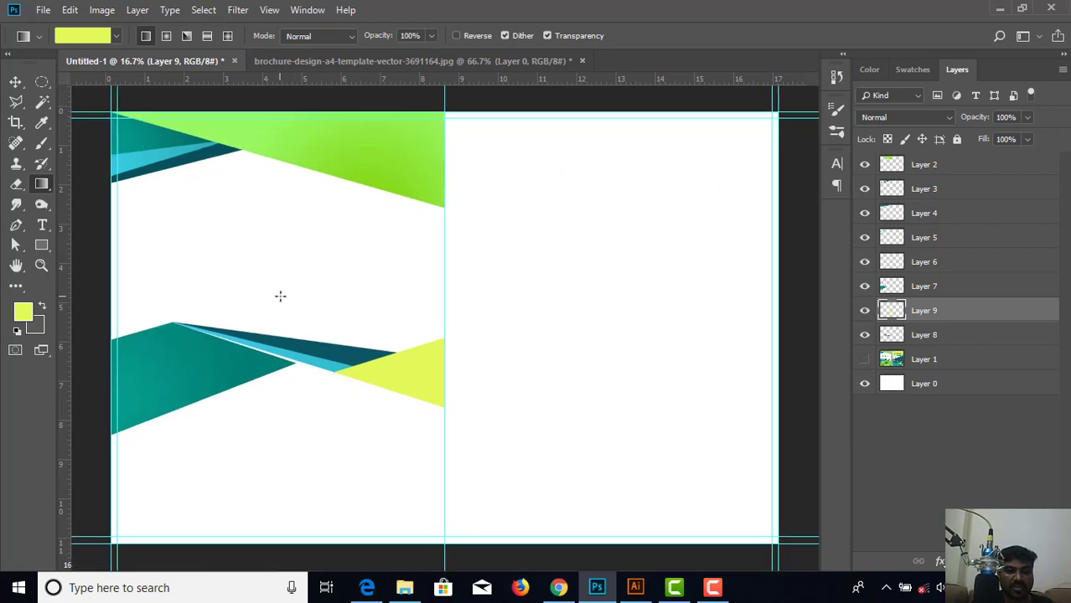
pyautogui.press('f')
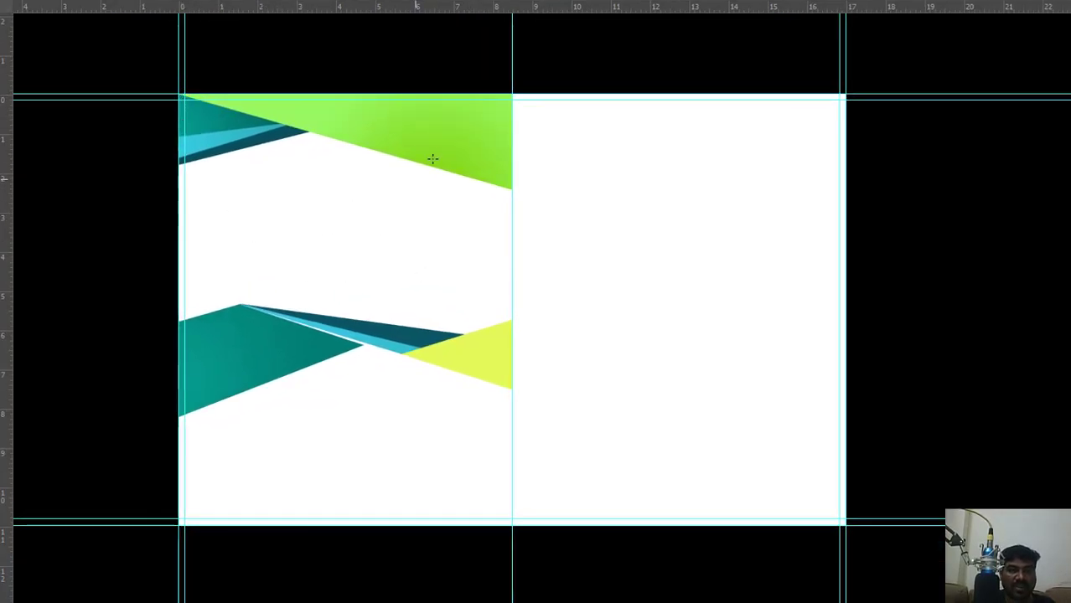
pyautogui.press('f')
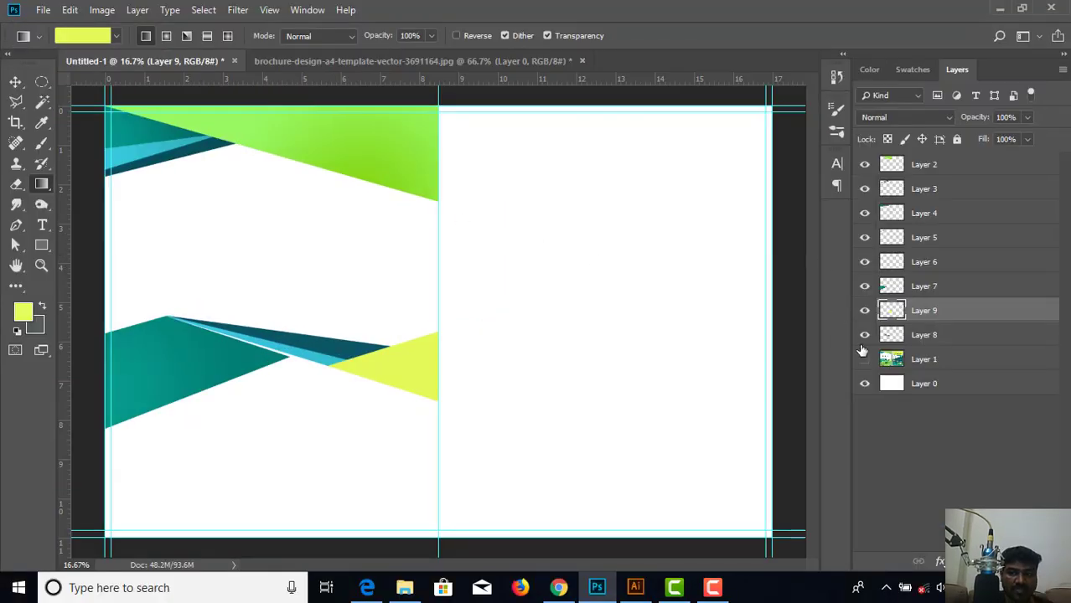
pyautogui.click(865, 359)
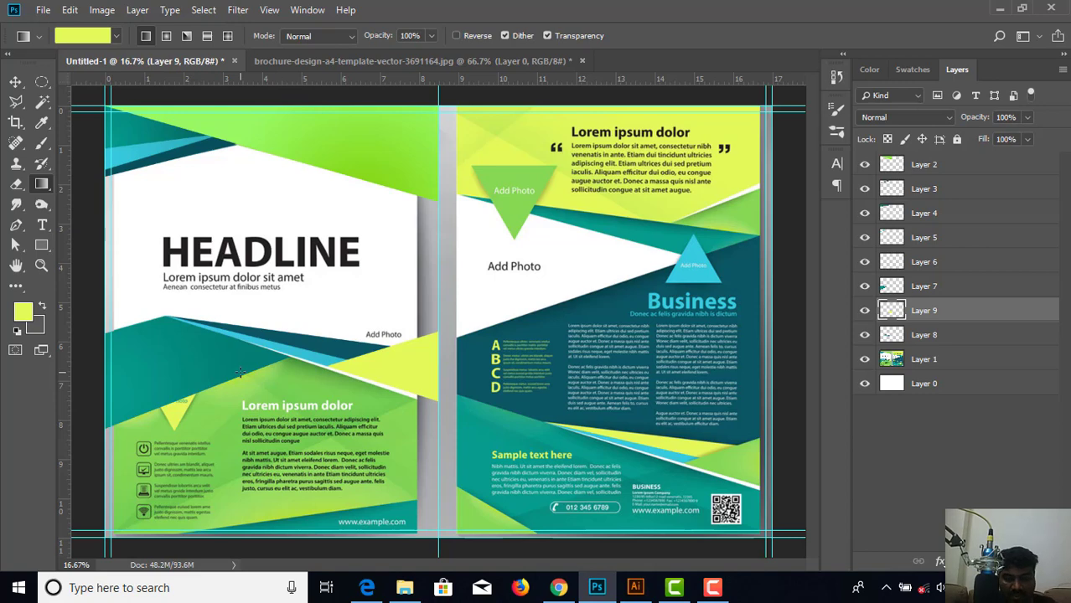
pyautogui.hotkey('ctrl', '+')
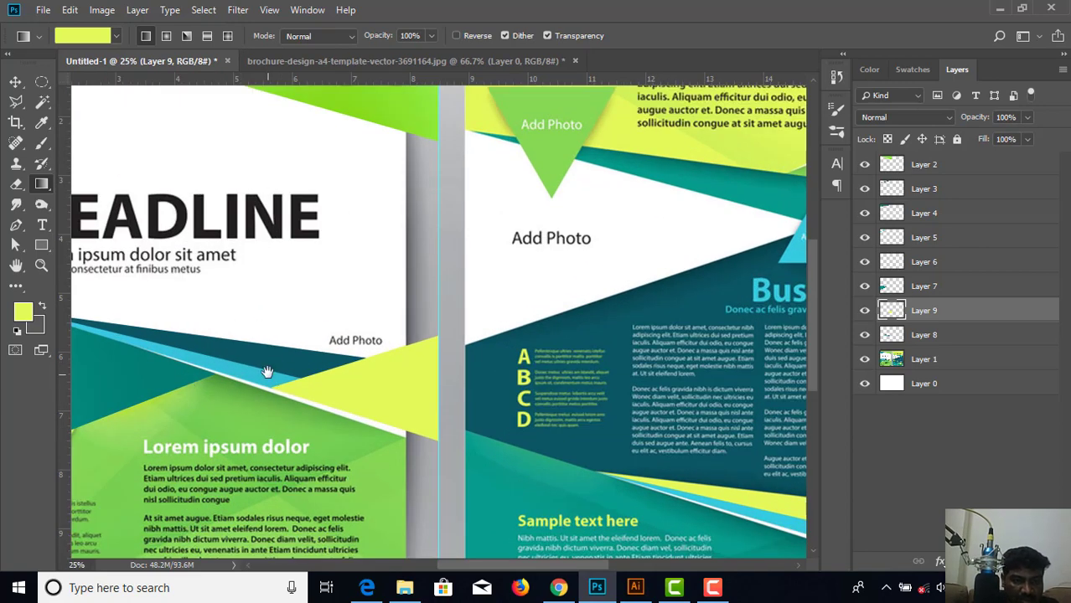
pyautogui.moveTo(266, 372); pyautogui.dragTo(401, 339)
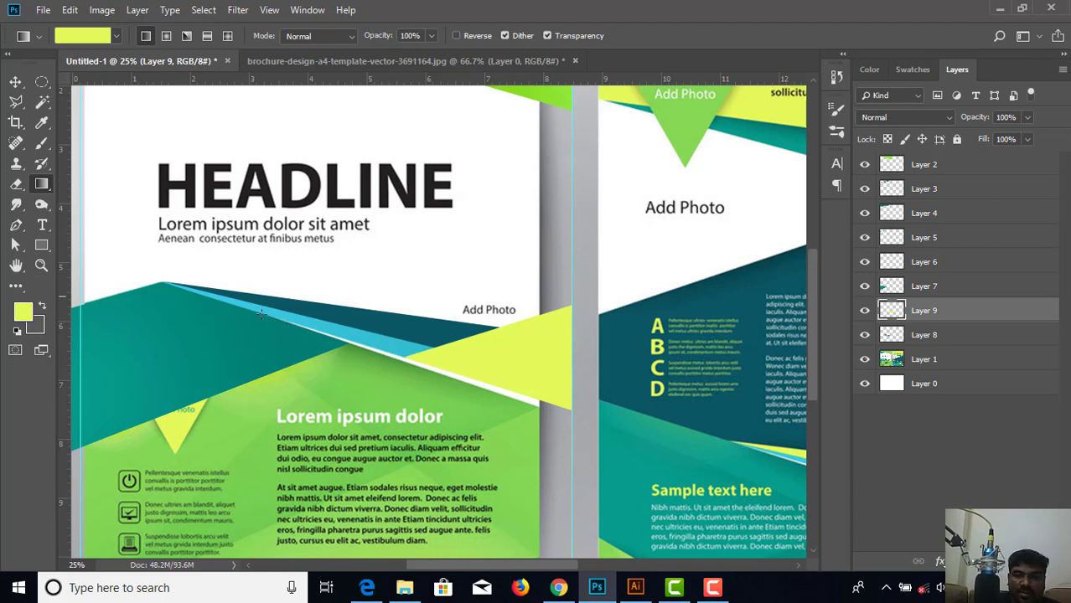
# Add a new layer above Layer 1 and start a Pen path at the diagonal strip's top corner.
pyautogui.click(950, 365)
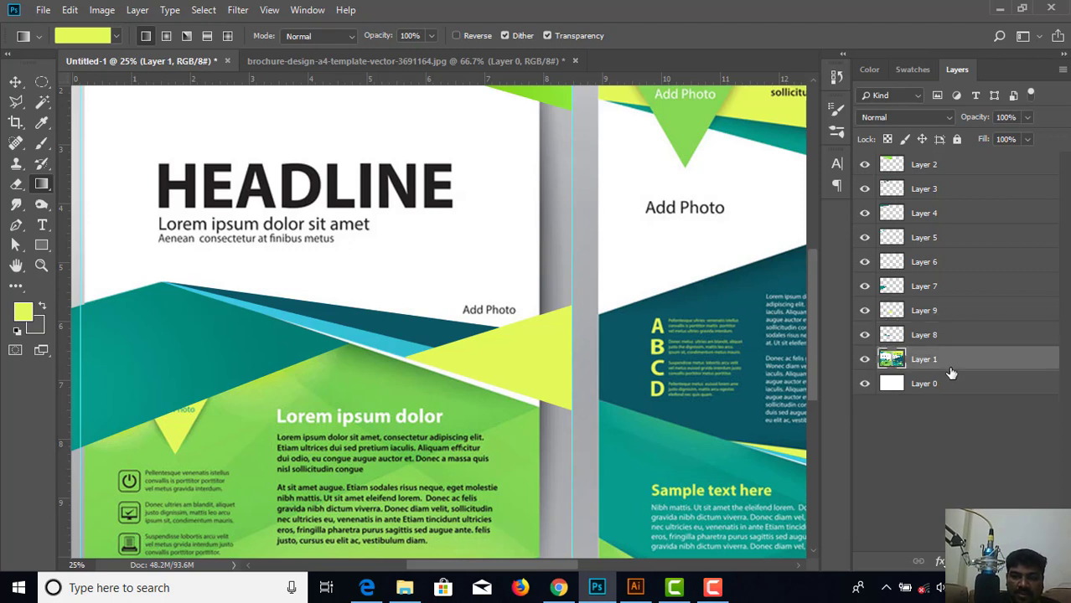
pyautogui.hotkey('ctrl', 'alt', 'shift', 'n')
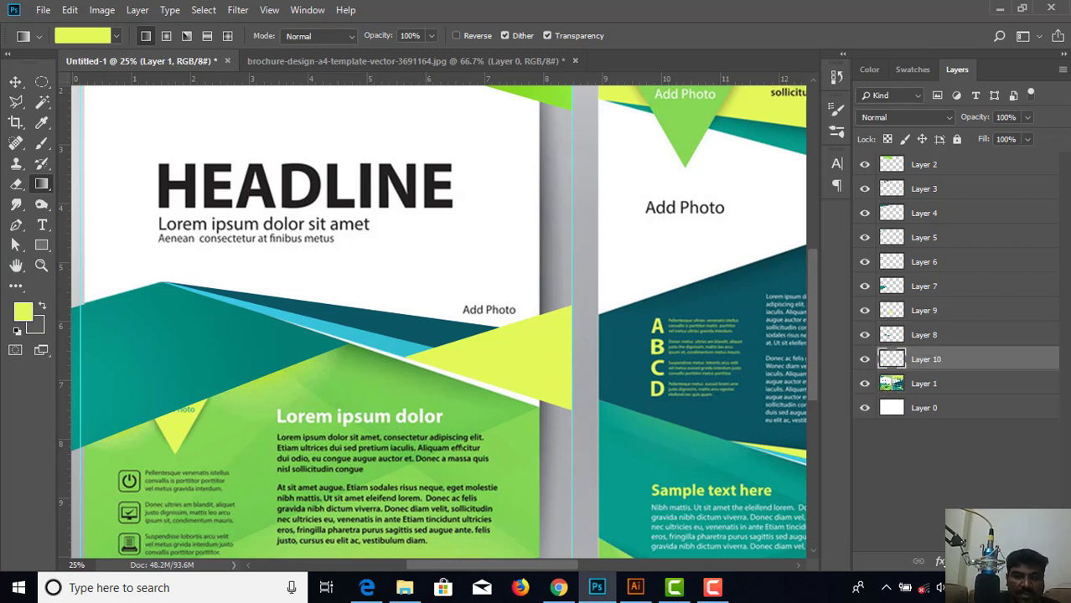
pyautogui.click(15, 225)
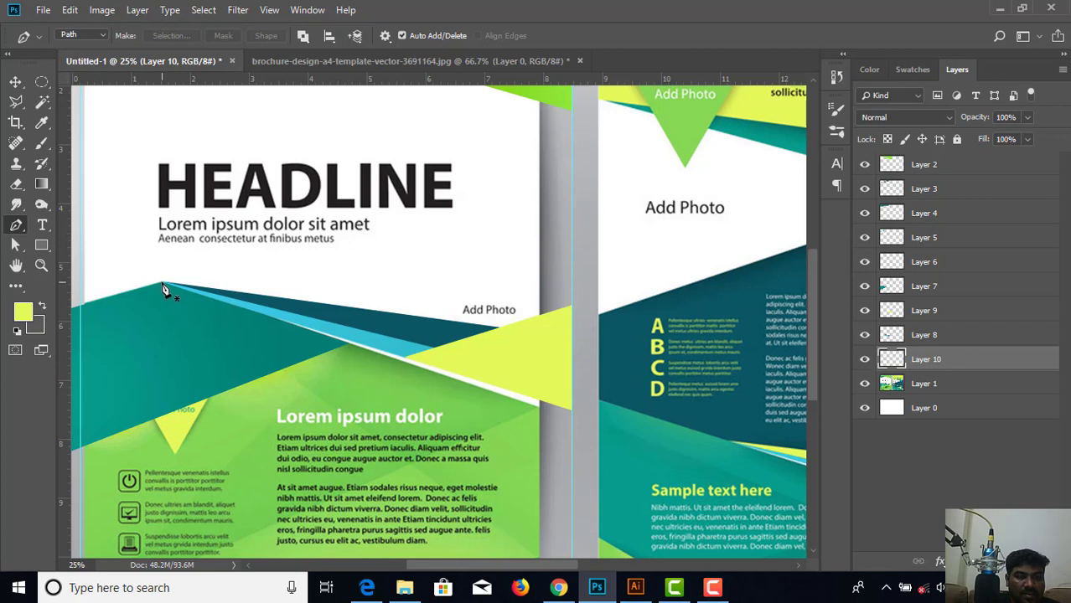
pyautogui.click(161, 282)
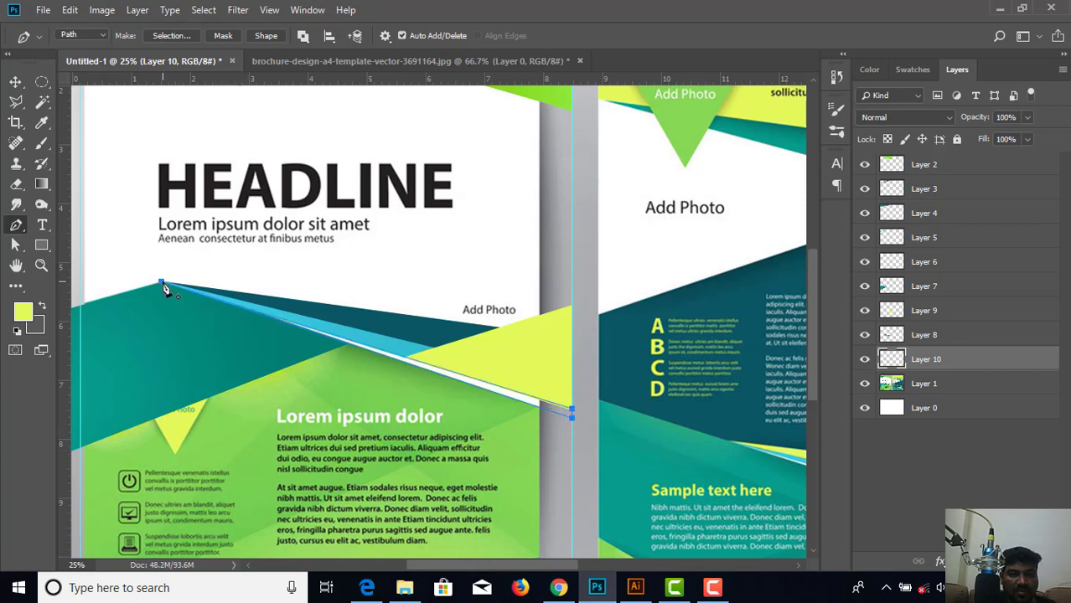
# Convert the traced diagonal strip path into a selection with no feathering.
pyautogui.rightClick(401, 254)
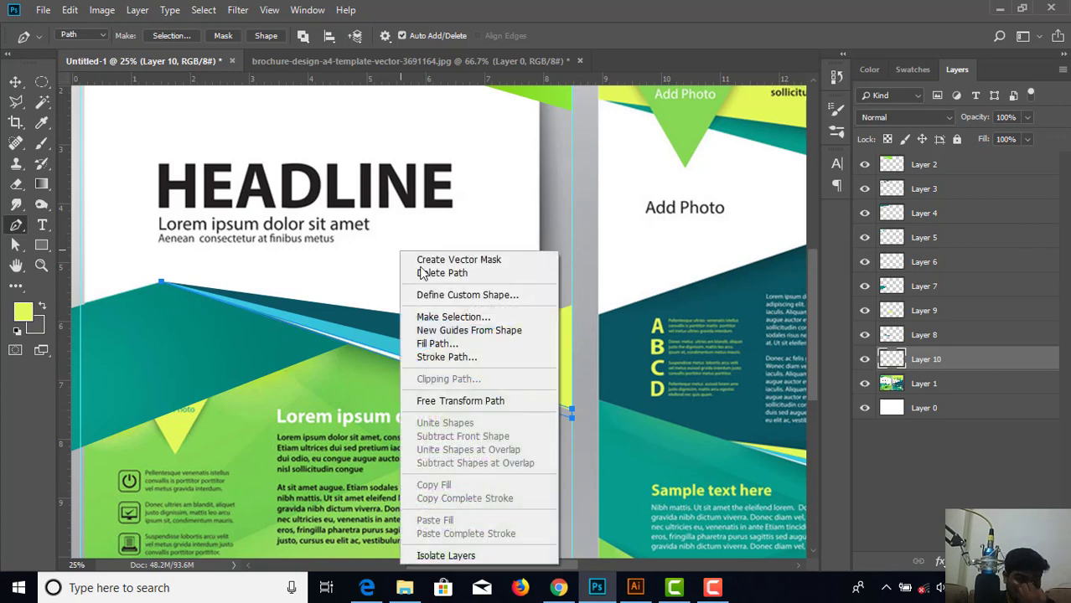
pyautogui.click(453, 316)
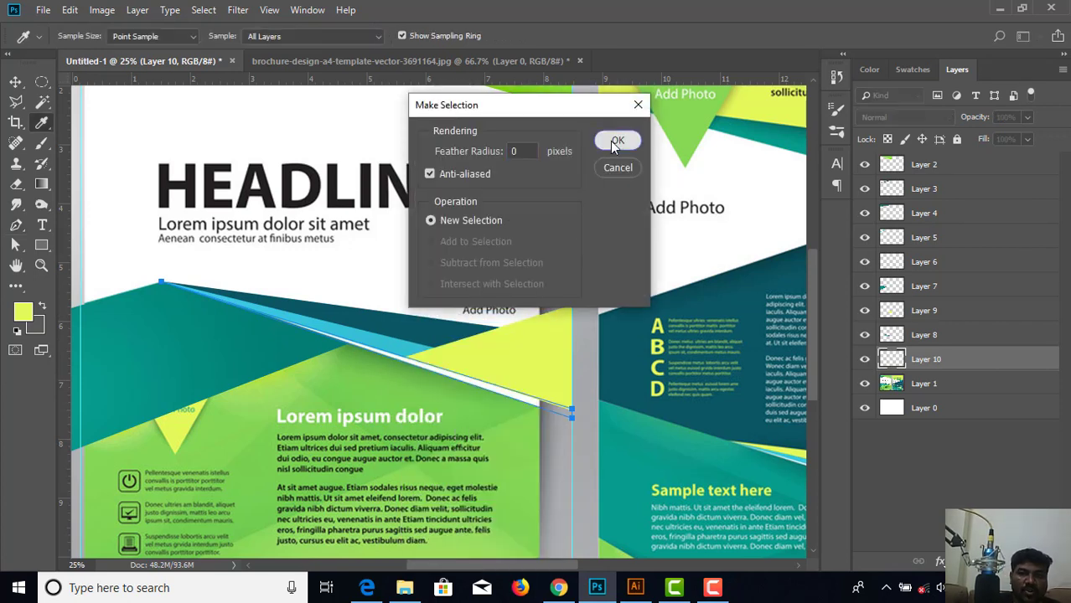
pyautogui.click(615, 142)
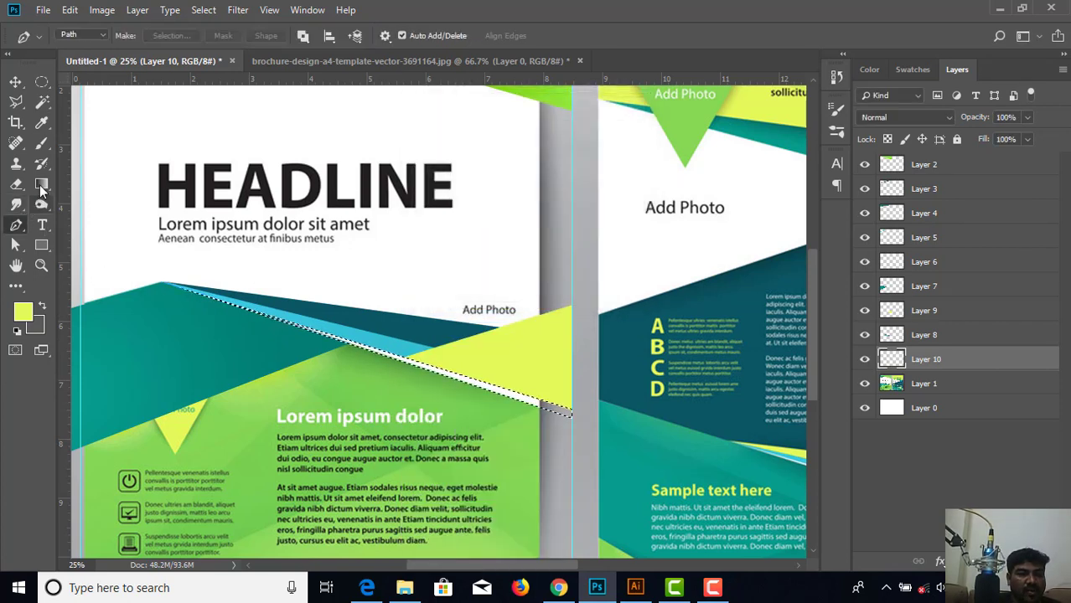
# Fill the strip selection with white using the Paint Bucket, then deselect.
pyautogui.click(25, 316)
pyautogui.click(258, 267)
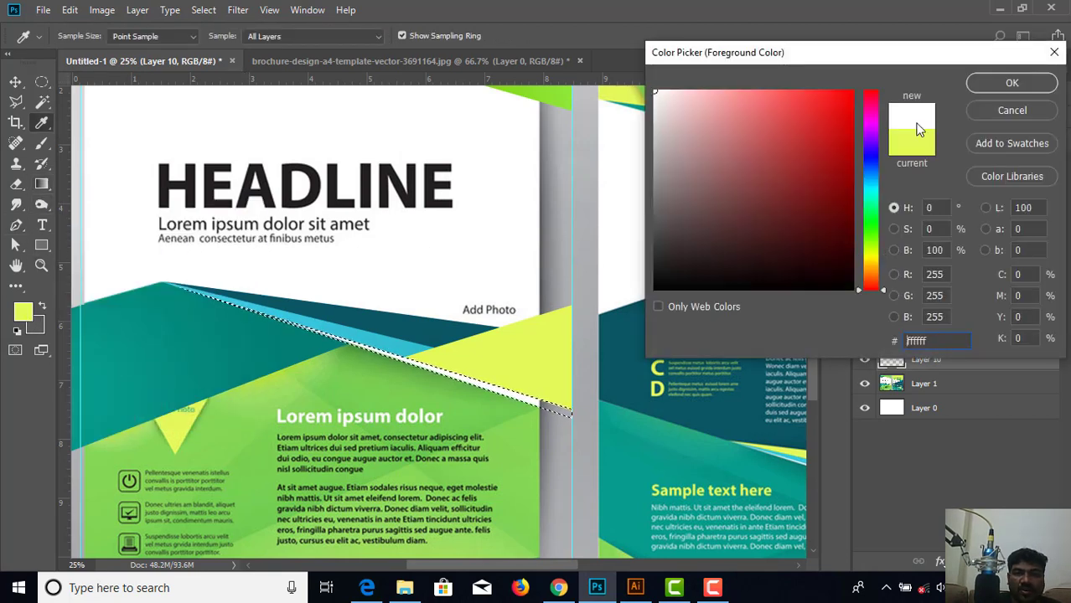
pyautogui.click(984, 83)
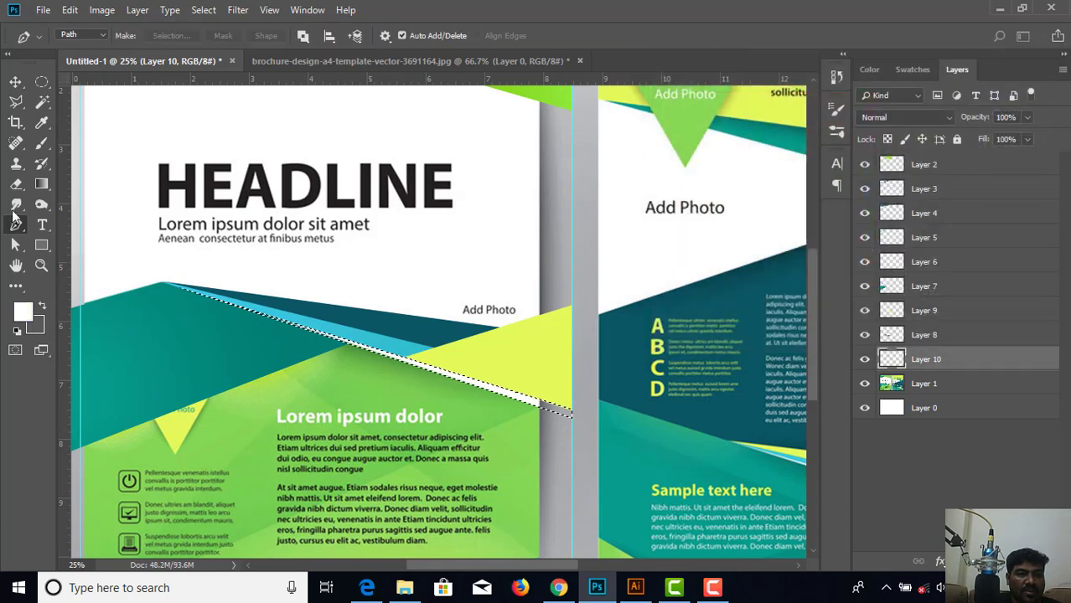
pyautogui.click(44, 183)
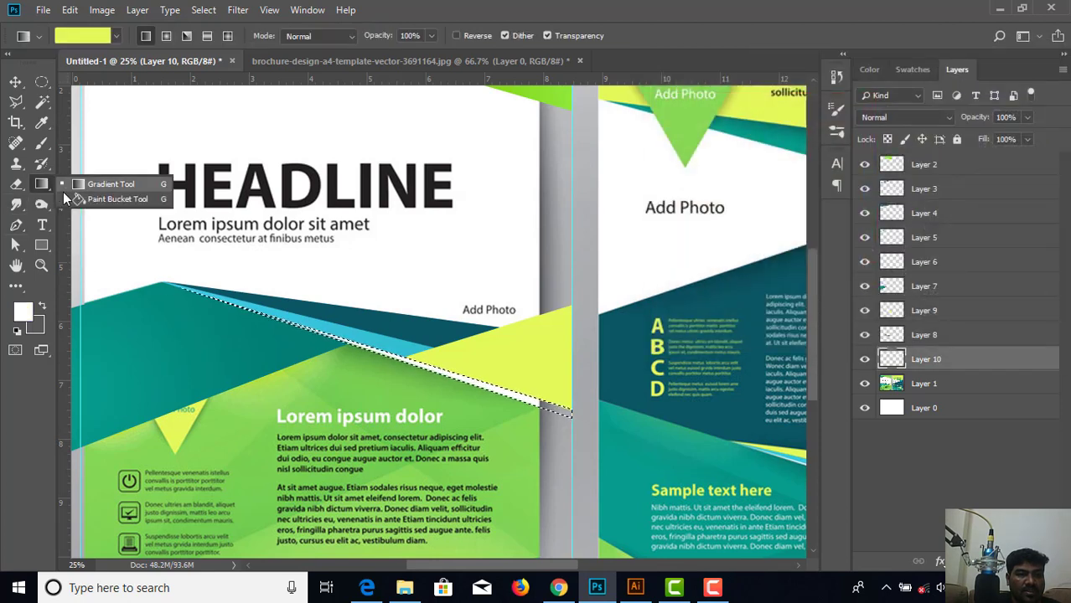
pyautogui.click(70, 199)
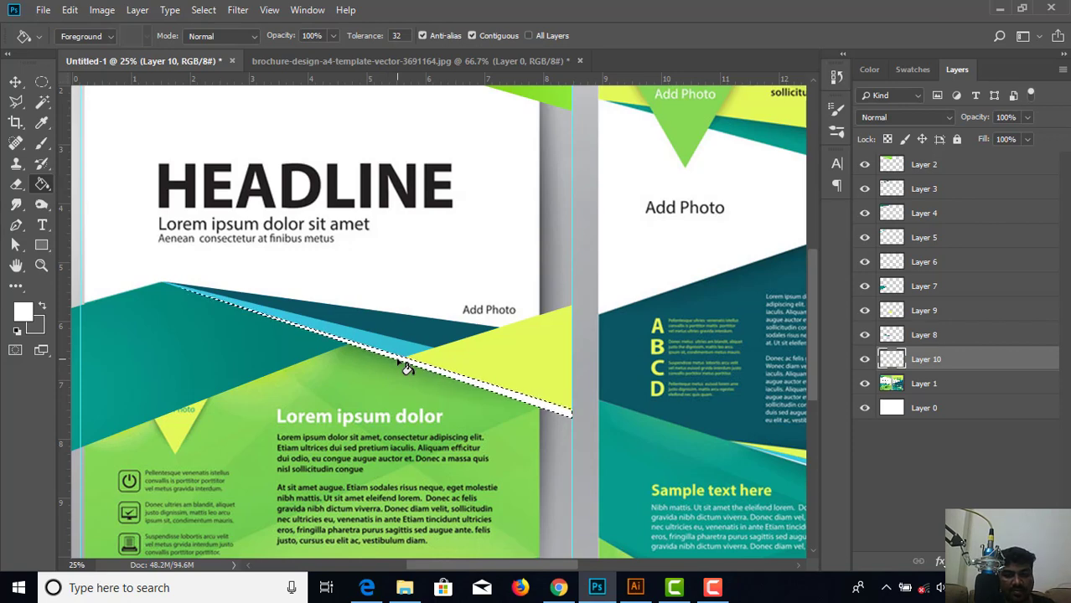
pyautogui.click(406, 368)
pyautogui.hotkey('ctrl', 'd')
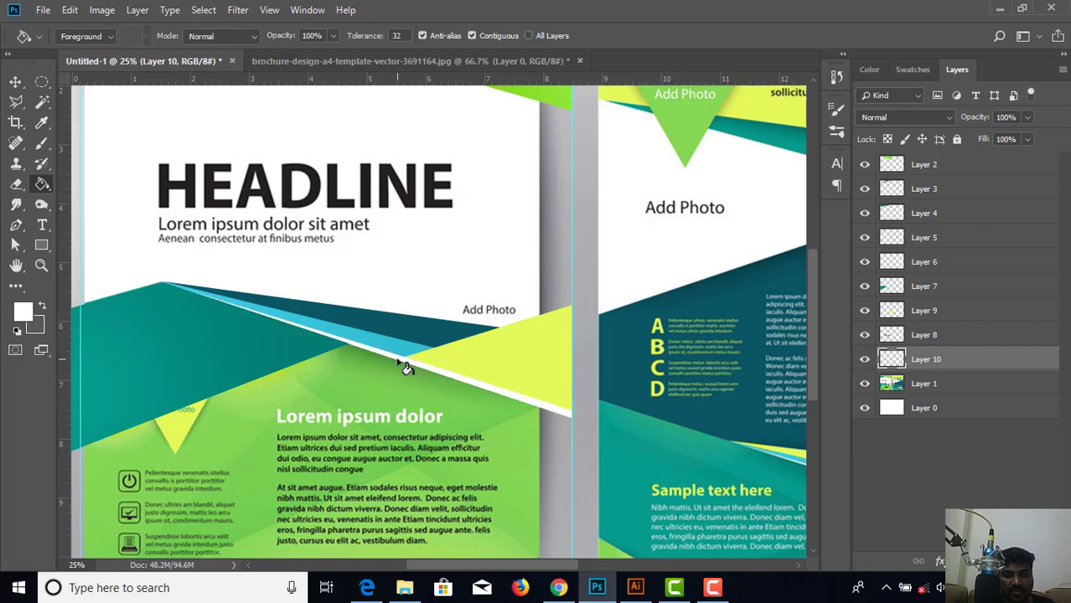
pyautogui.rightClick(938, 362)
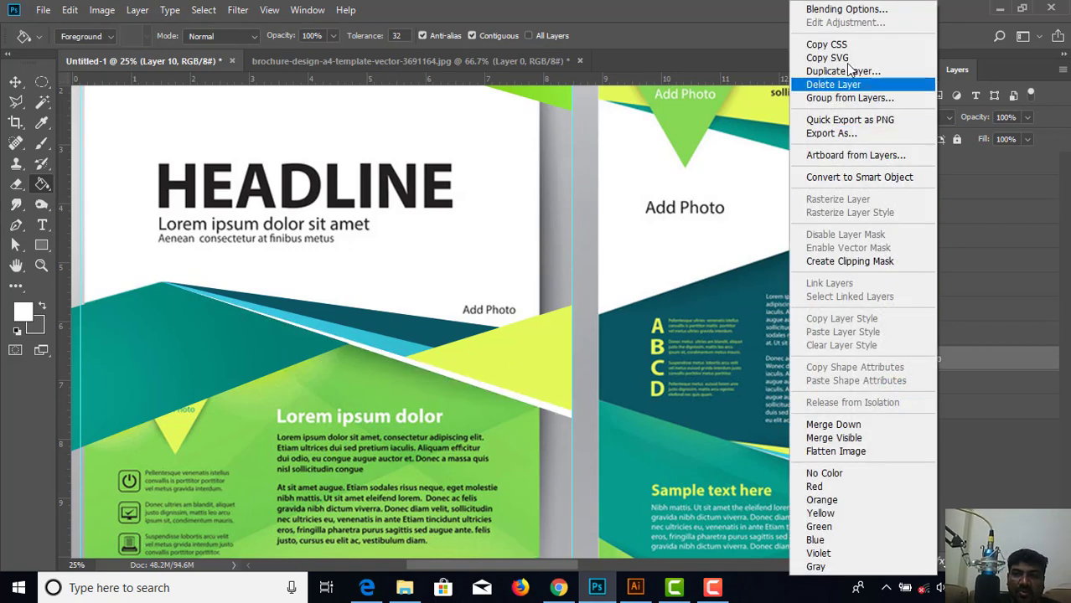
pyautogui.click(970, 369)
# Open Layer Style for Layer 10 and enable a Drop Shadow.
pyautogui.rightClick(967, 359)
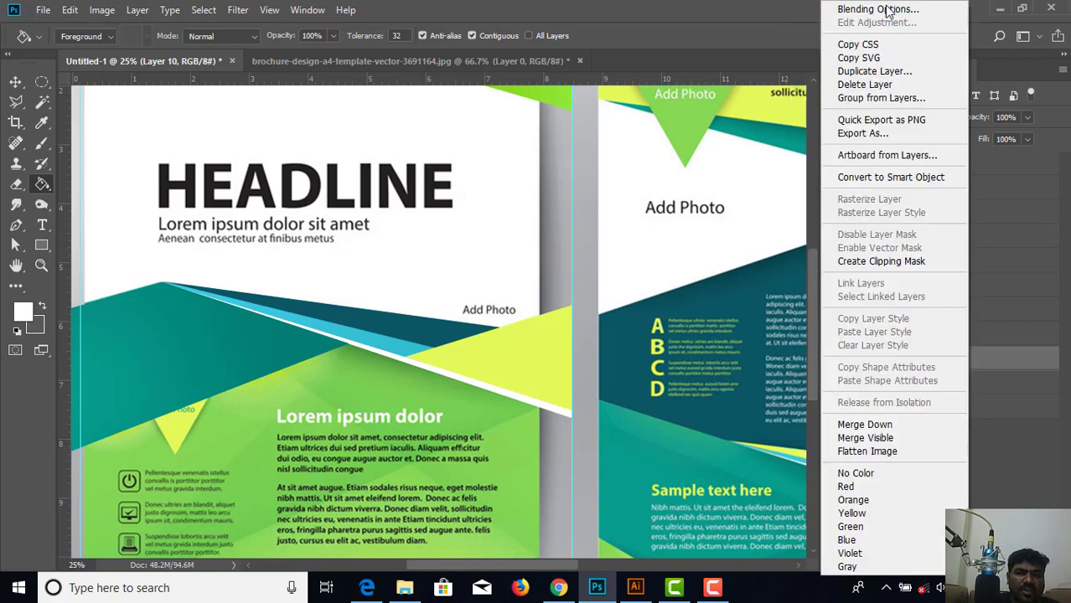
pyautogui.click(762, 159)
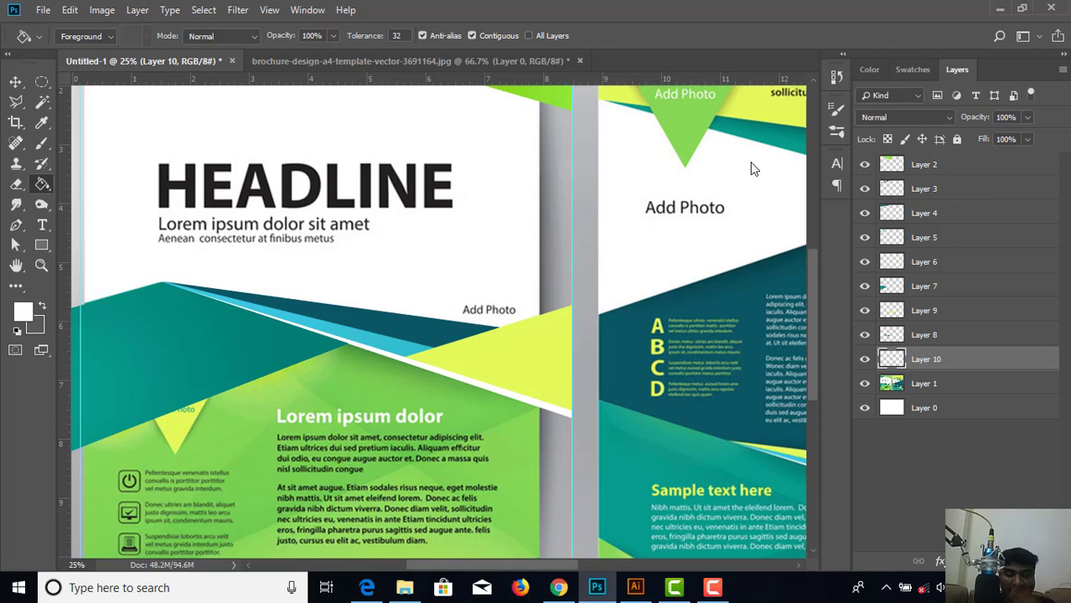
pyautogui.press('h')
pyautogui.doubleClick(703, 181)
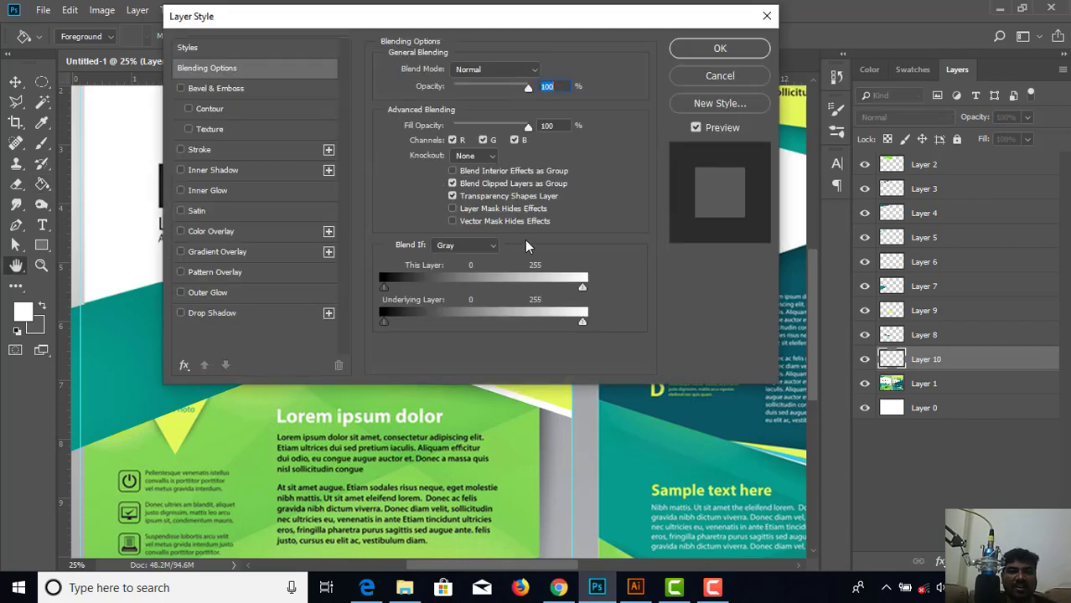
pyautogui.moveTo(292, 23); pyautogui.dragTo(460, 20)
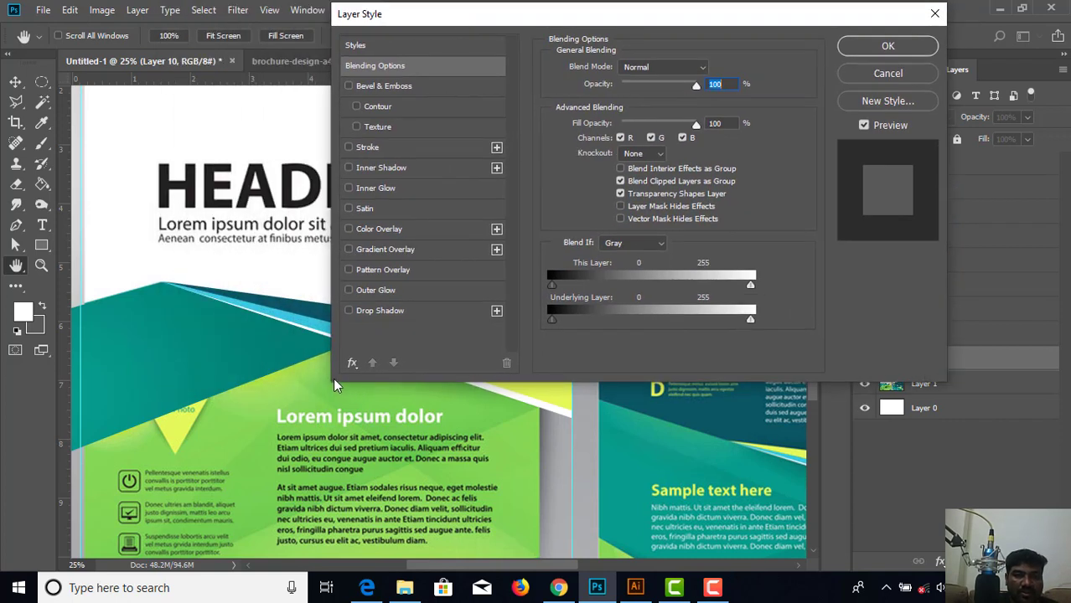
pyautogui.moveTo(514, 23); pyautogui.dragTo(607, 36)
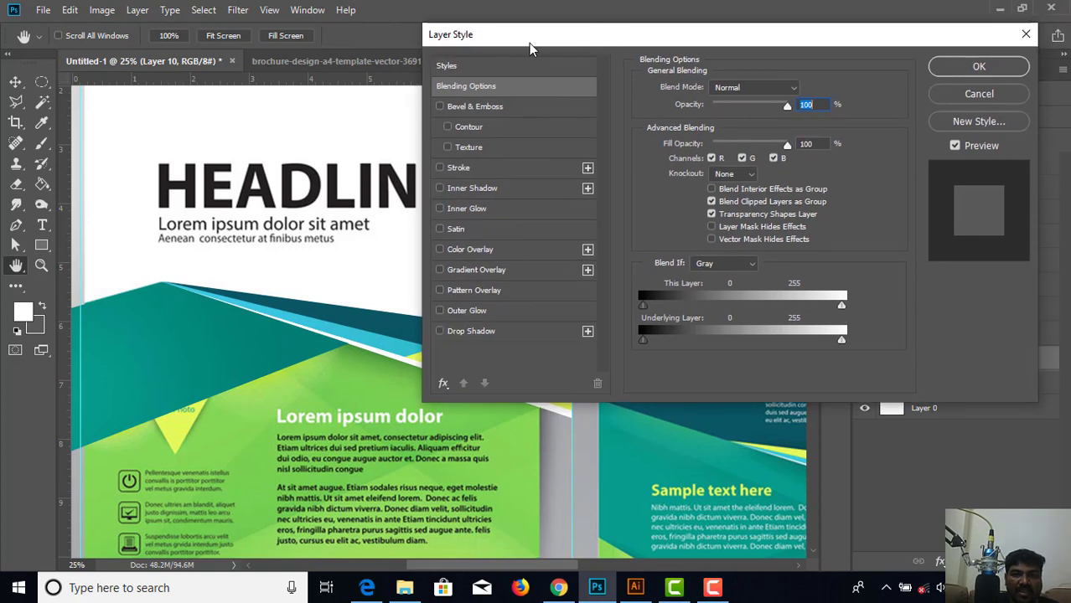
pyautogui.moveTo(526, 38); pyautogui.dragTo(525, 17)
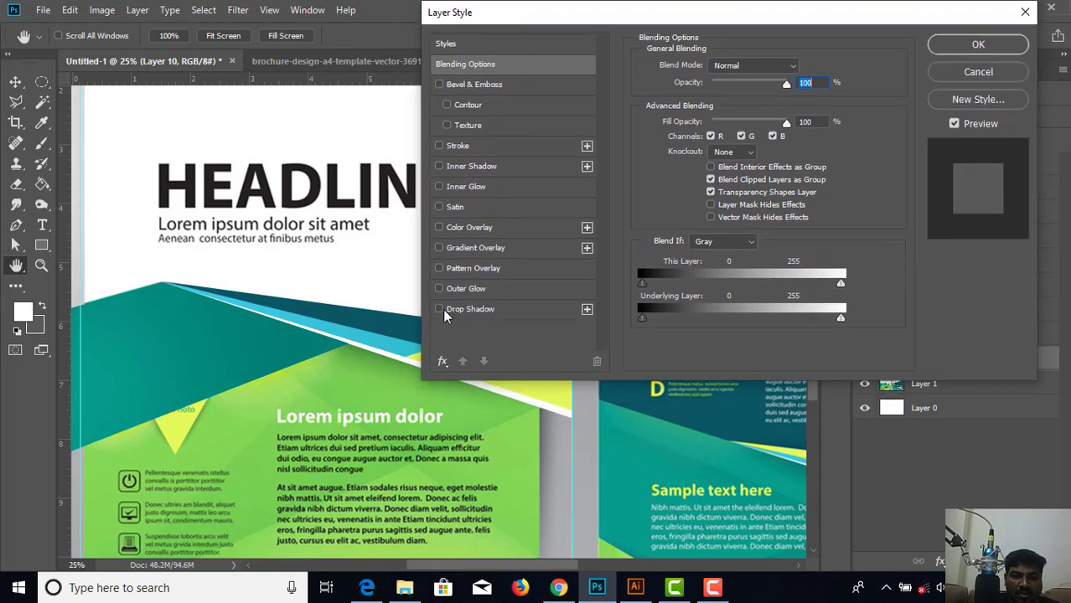
pyautogui.click(438, 308)
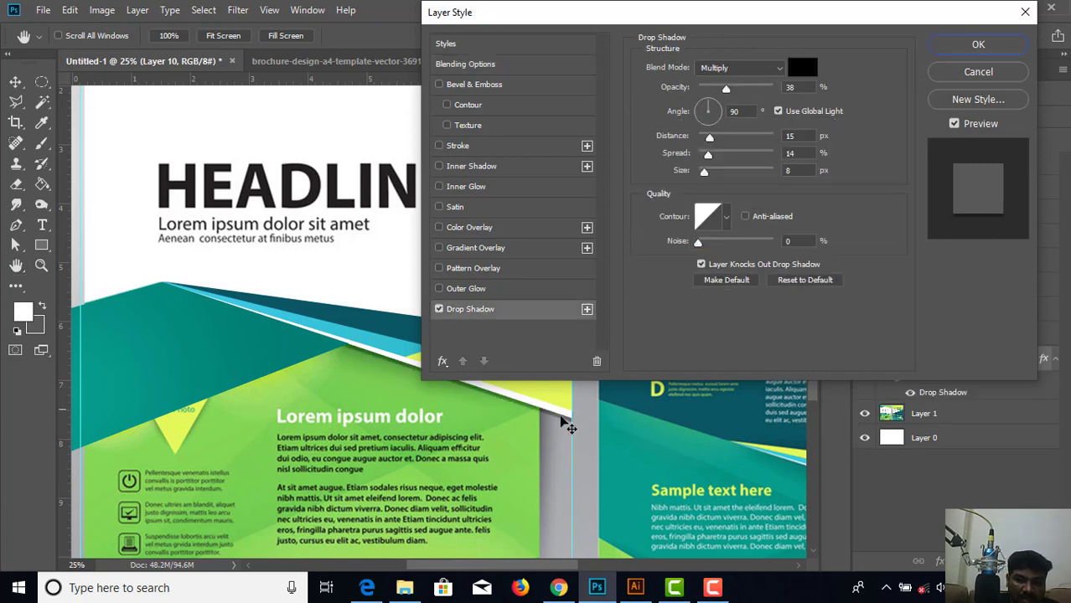
pyautogui.click(482, 310)
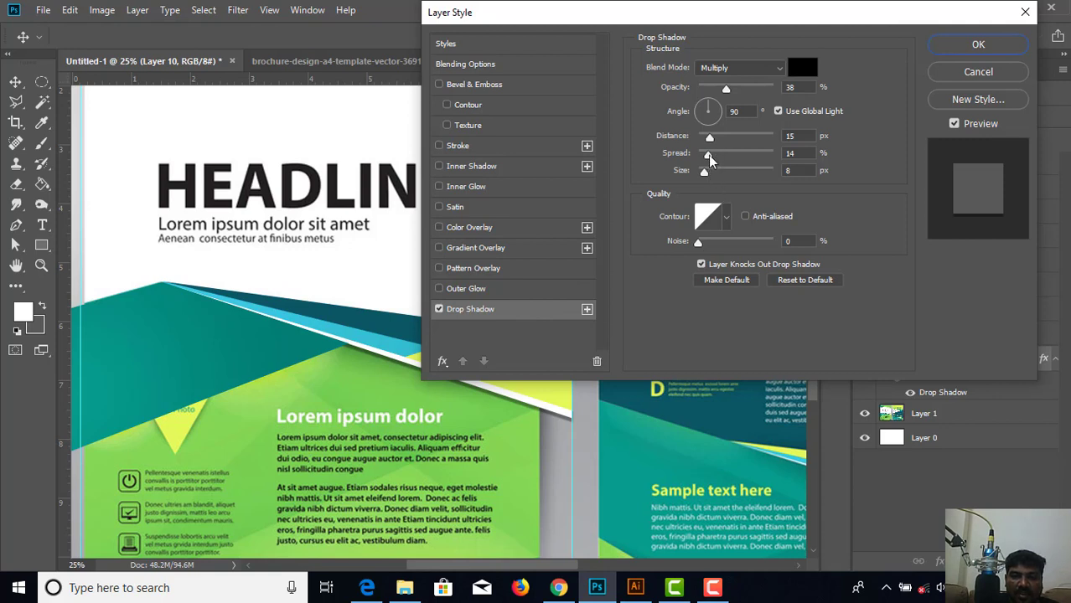
# Set the drop shadow to 14% spread, 32 px size and 14 px distance.
pyautogui.moveTo(706, 159)
pyautogui.mouseDown()
pyautogui.moveTo(717, 159)
pyautogui.moveTo(697, 159)
pyautogui.moveTo(708, 156)
pyautogui.mouseUp()
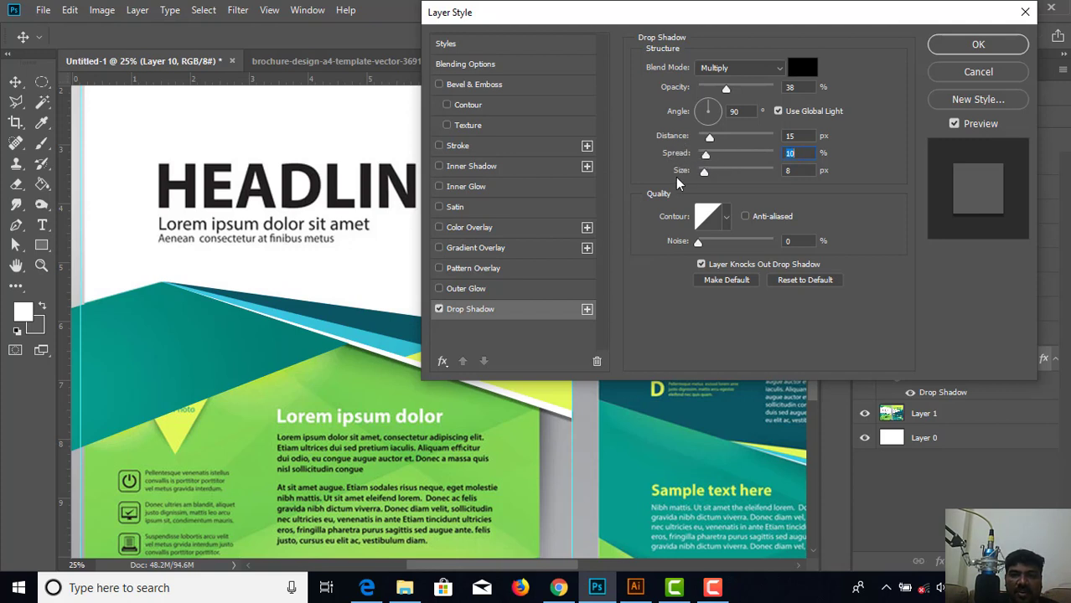
pyautogui.moveTo(704, 173); pyautogui.dragTo(709, 170)
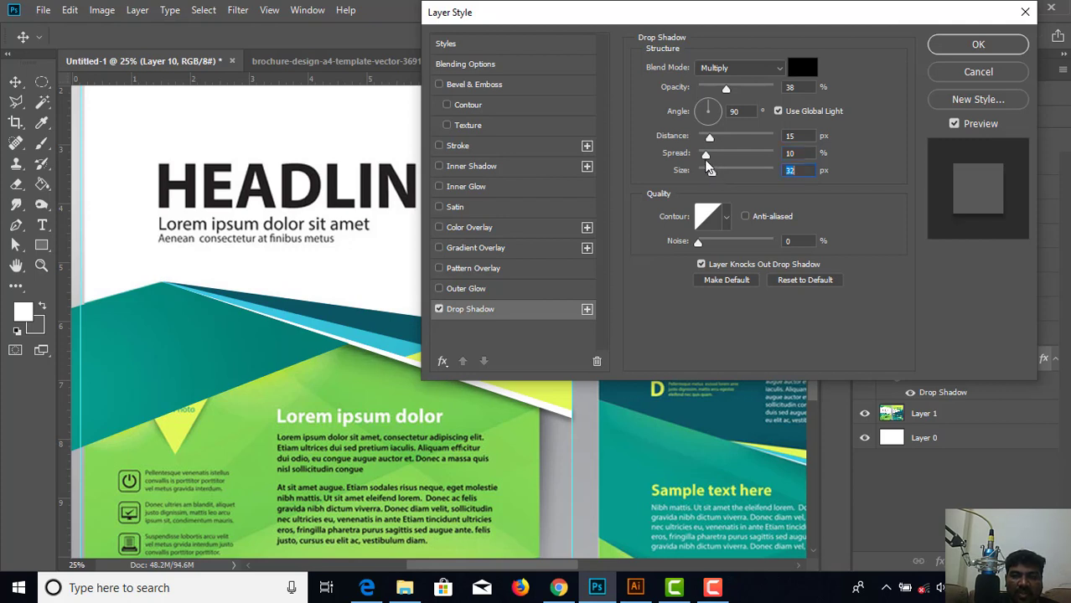
pyautogui.click(704, 154)
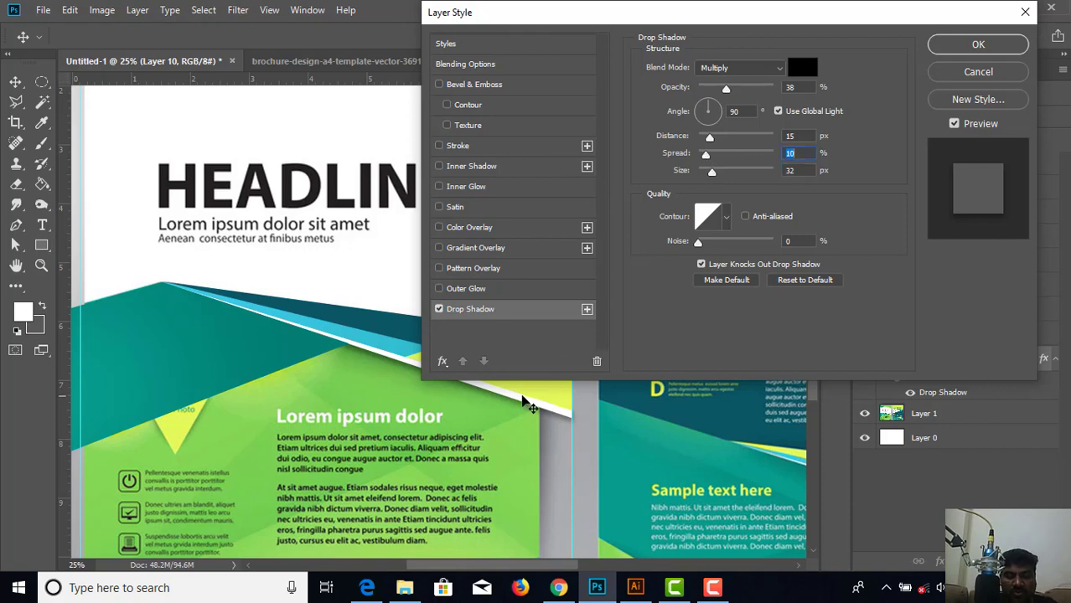
pyautogui.scroll(2, 519, 412)
pyautogui.scroll(1, 513, 423)
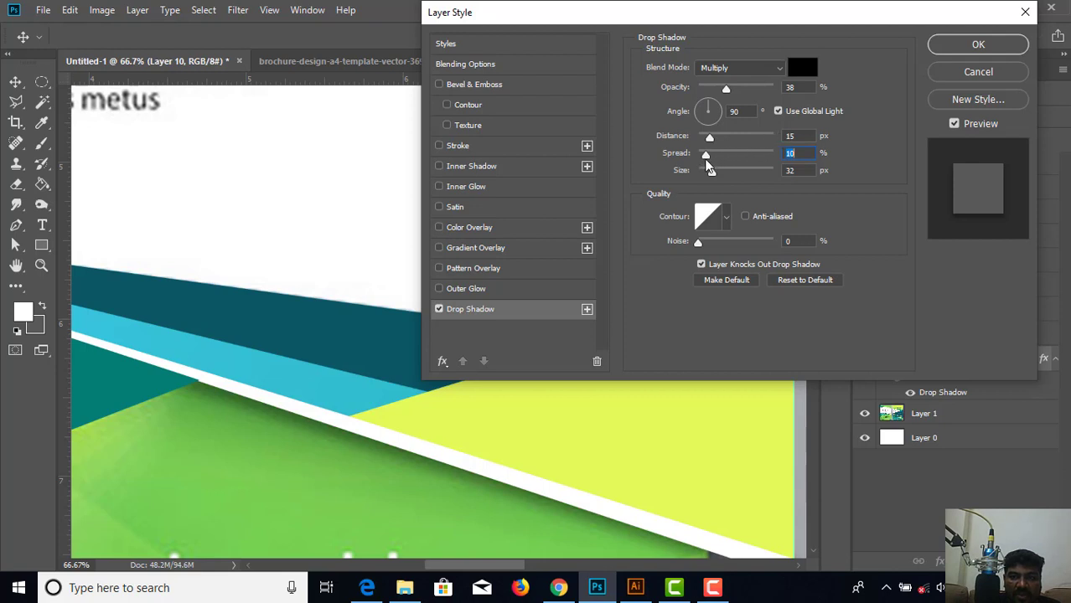
pyautogui.moveTo(708, 154); pyautogui.dragTo(707, 153)
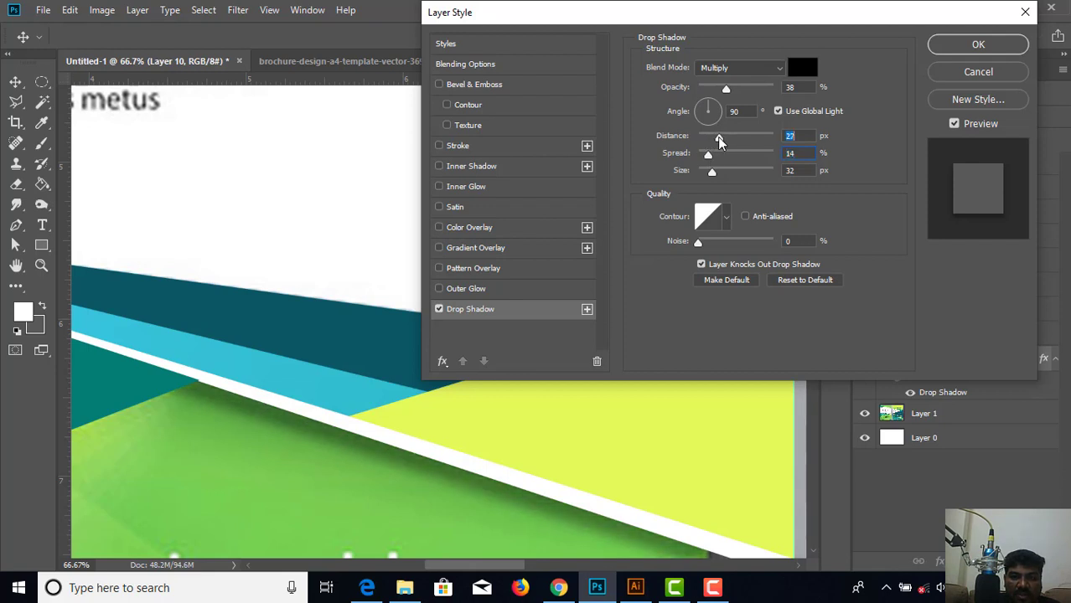
pyautogui.moveTo(719, 136); pyautogui.dragTo(709, 143)
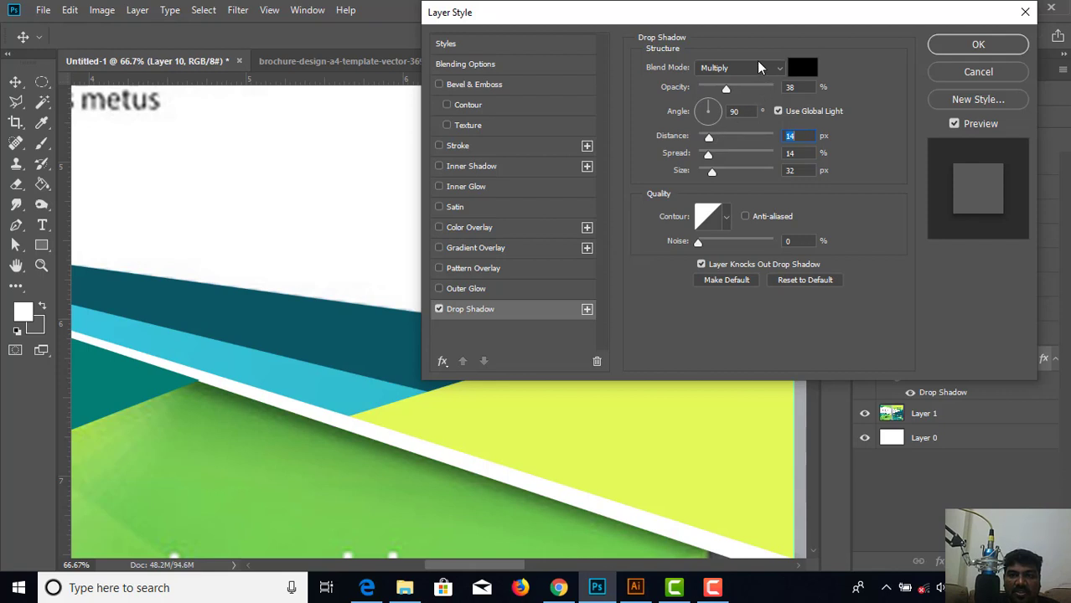
# Apply the drop shadow and move Layer 10 directly above Layer 7.
pyautogui.click(963, 46)
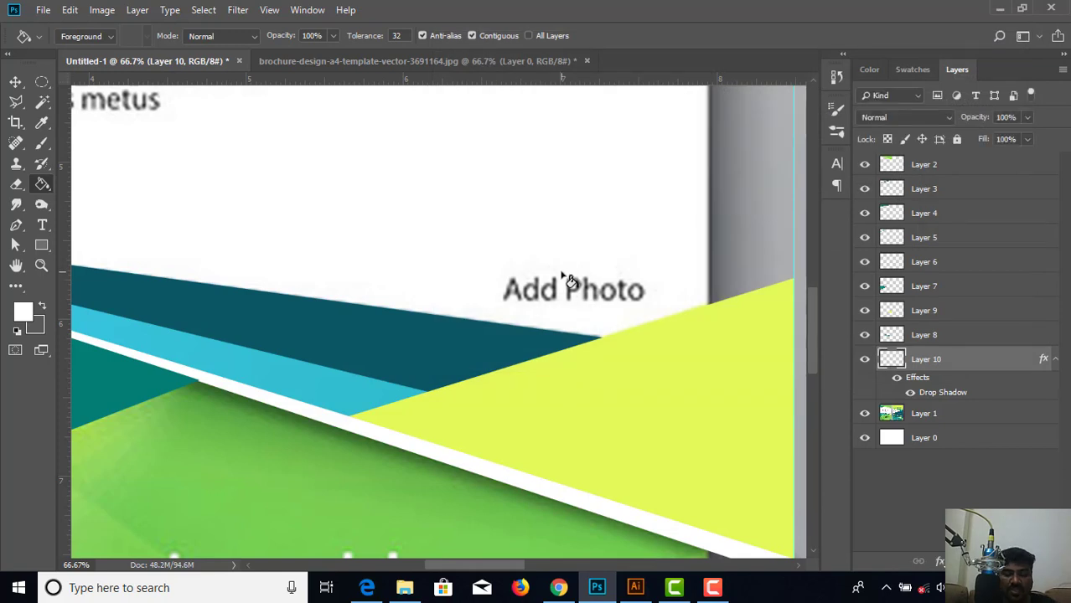
pyautogui.scroll(-2, 565, 281)
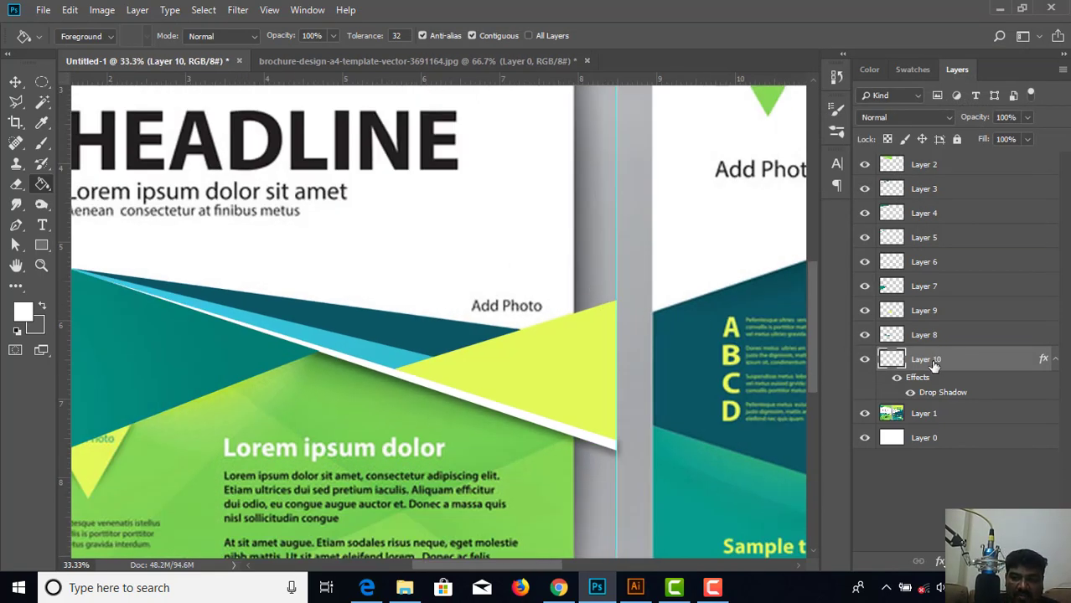
pyautogui.moveTo(933, 365); pyautogui.dragTo(933, 285)
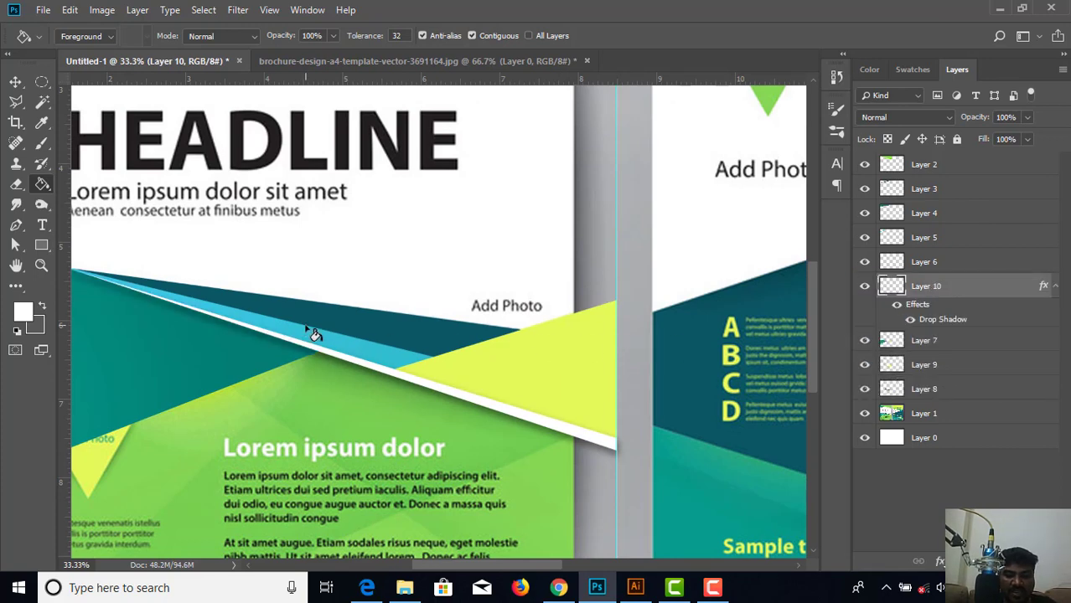
# Zoom out and toggle the template layer's visibility to compare traced shapes against it.
pyautogui.scroll(-2, 314, 334)
pyautogui.scroll(1, 322, 352)
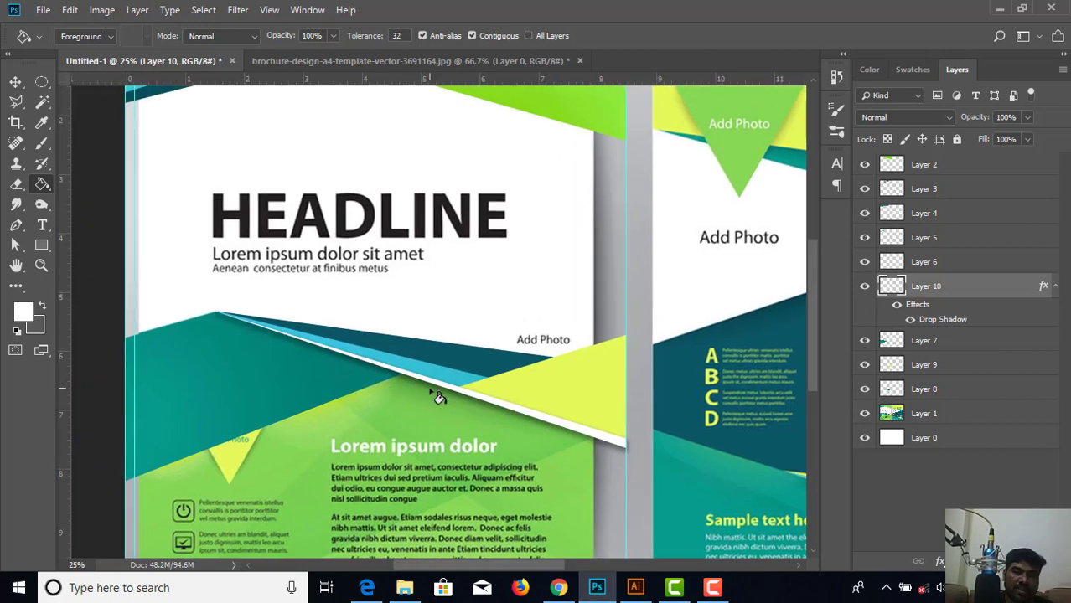
pyautogui.hscroll(-2, 359, 370)
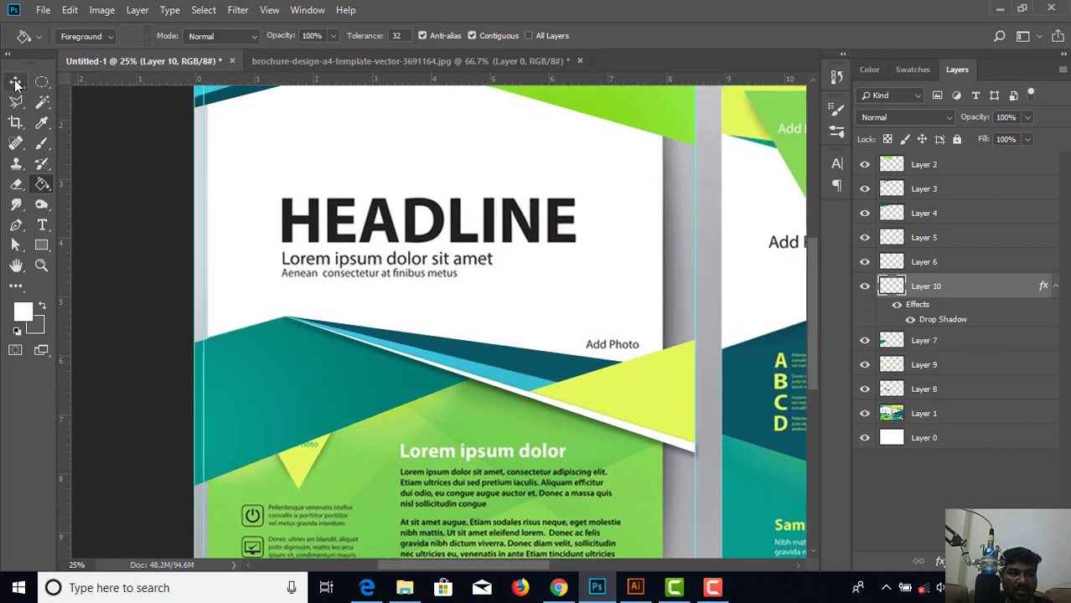
pyautogui.press('v')
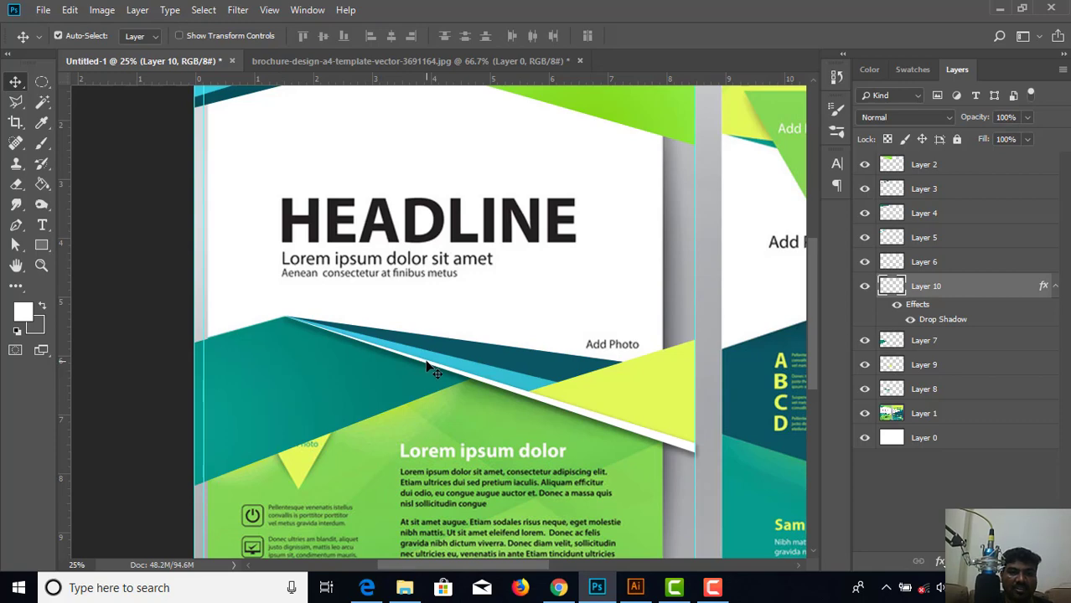
pyautogui.hotkey('ctrl', '-')
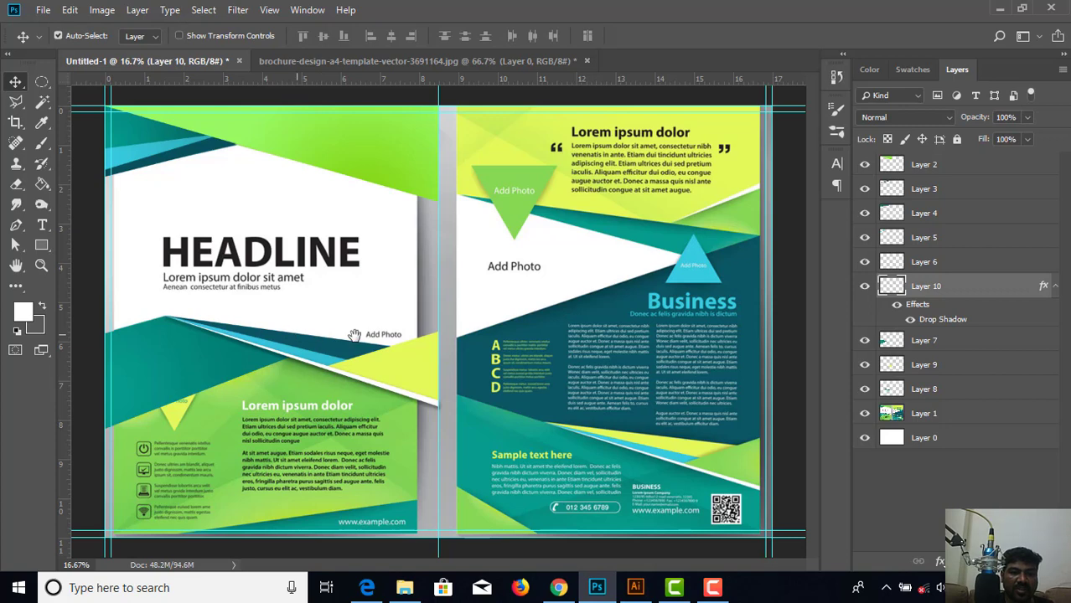
pyautogui.click(864, 415)
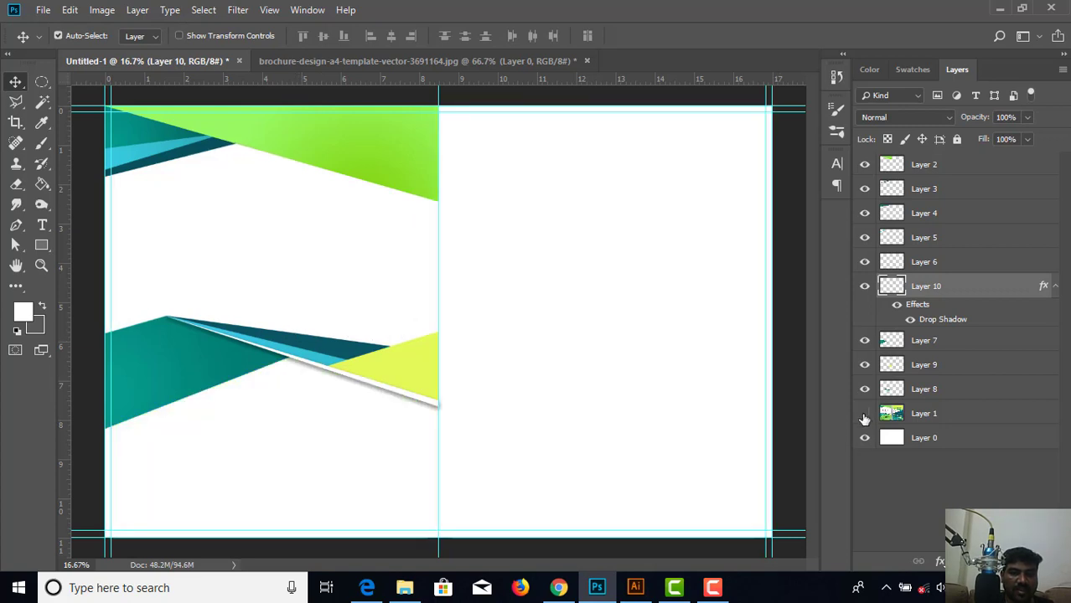
pyautogui.click(864, 414)
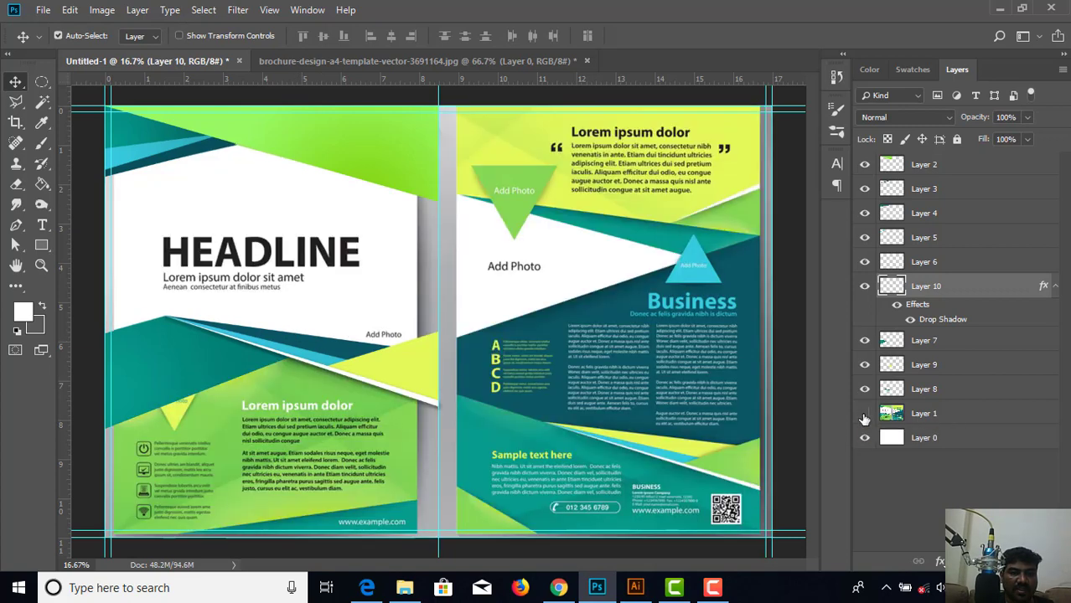
pyautogui.click(864, 414)
pyautogui.click(864, 416)
pyautogui.click(865, 415)
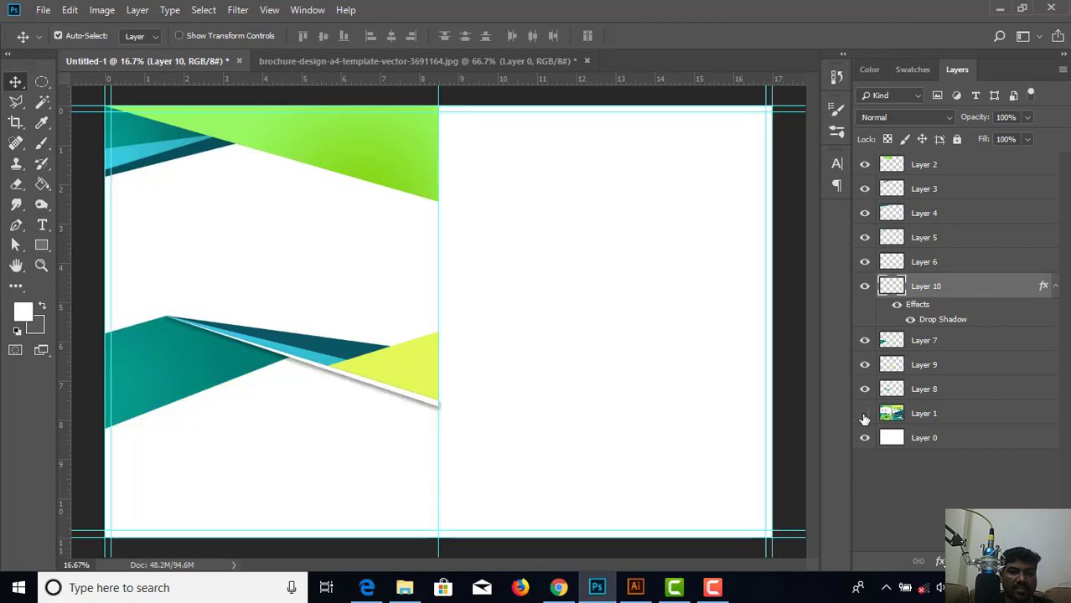
pyautogui.click(865, 415)
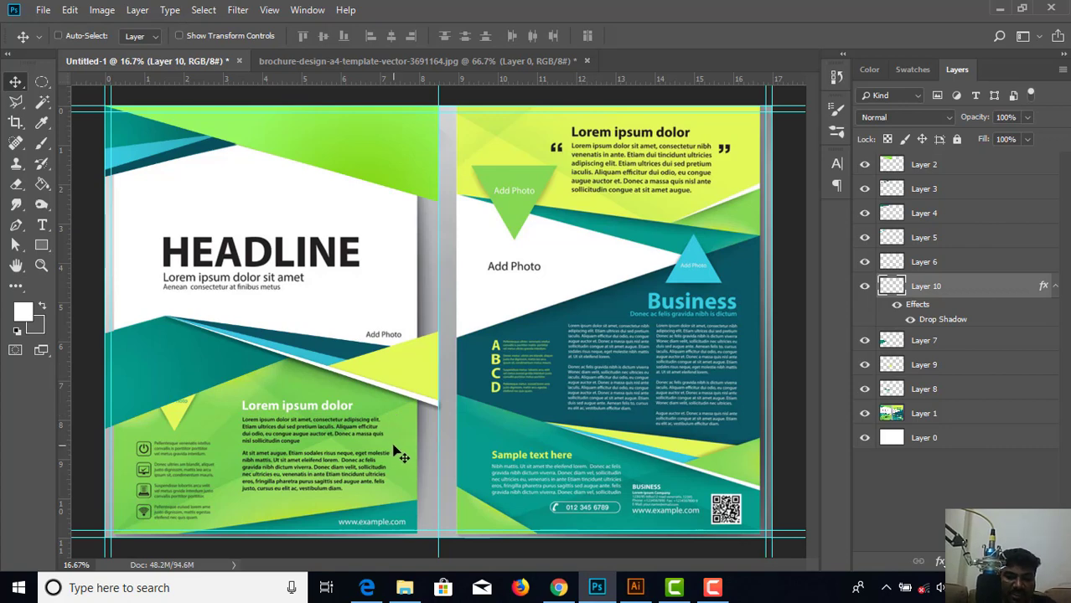
# Zoom and pan to bring the cover's lower green panel into view.
pyautogui.hotkey('ctrl', '+')
pyautogui.hotkey('ctrl', '+')
pyautogui.moveTo(322, 362); pyautogui.dragTo(581, 241)
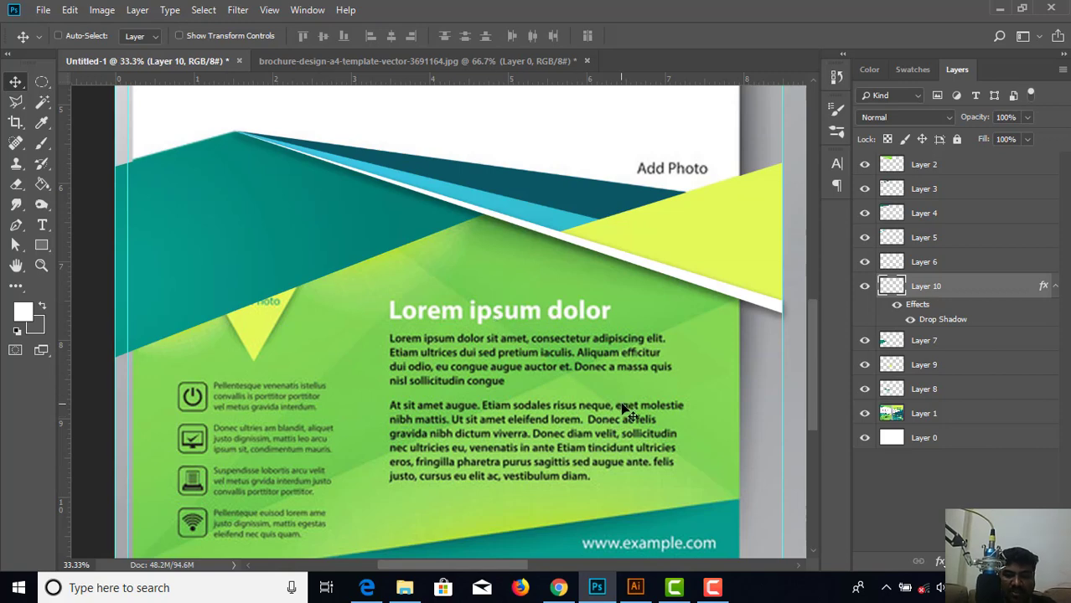
pyautogui.hotkey('ctrl', '-')
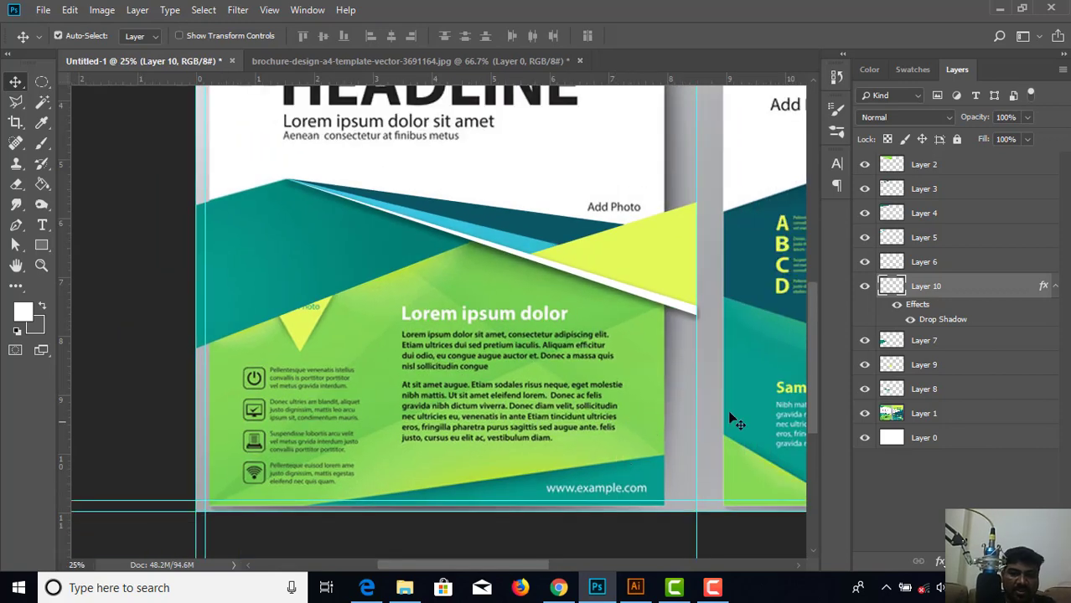
# Create a new Layer 11 above Layer 9.
pyautogui.click(981, 343)
pyautogui.click(967, 371)
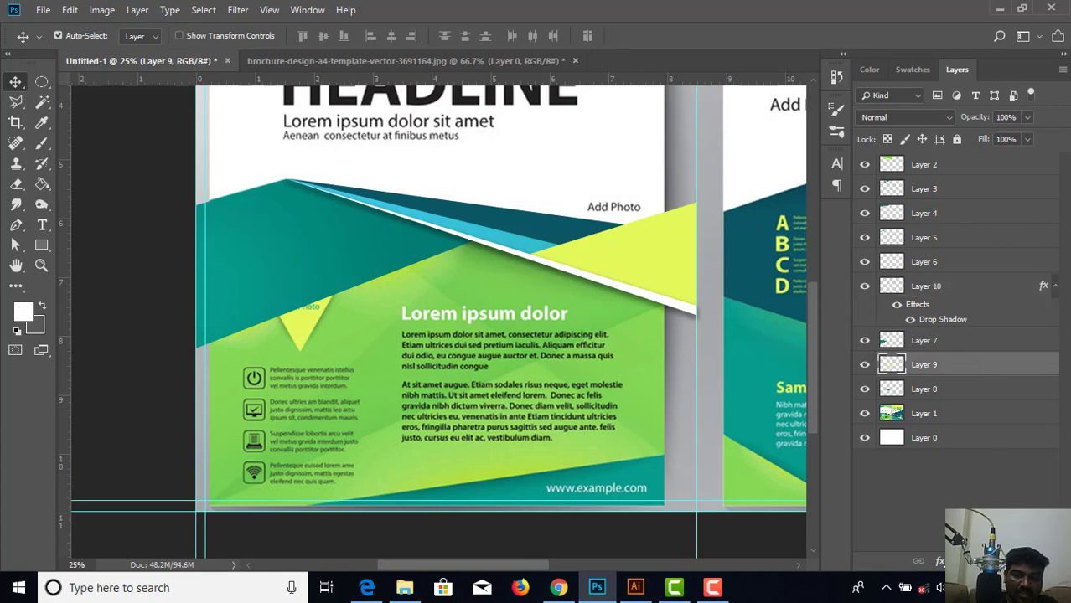
pyautogui.hotkey('ctrl', 'shift', 'alt', 'n')
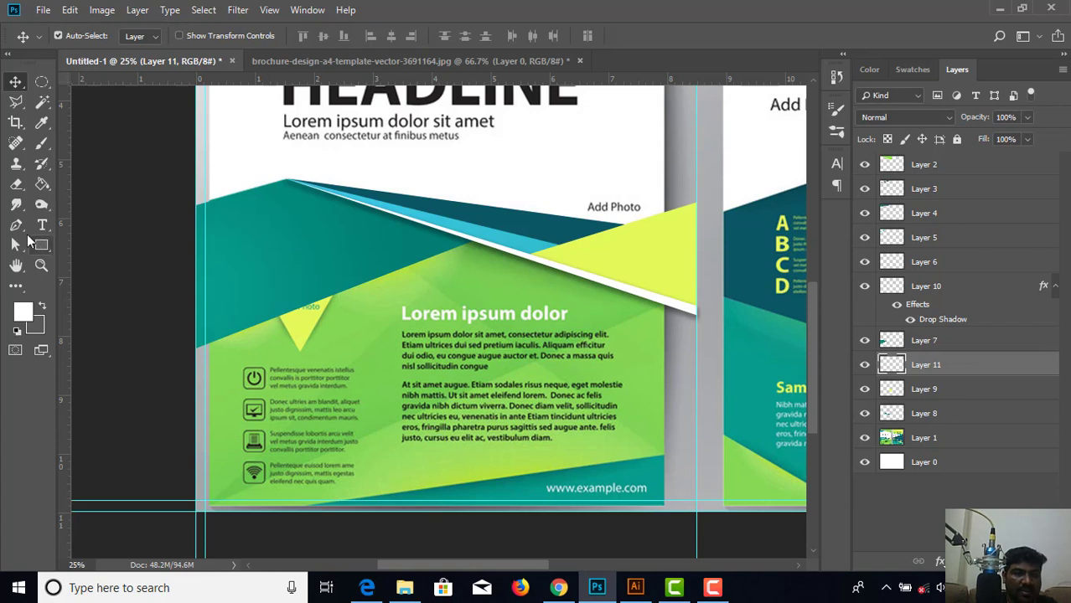
# Trace the lower green panel's outline with the Pen tool under the white stripe.
pyautogui.click(16, 226)
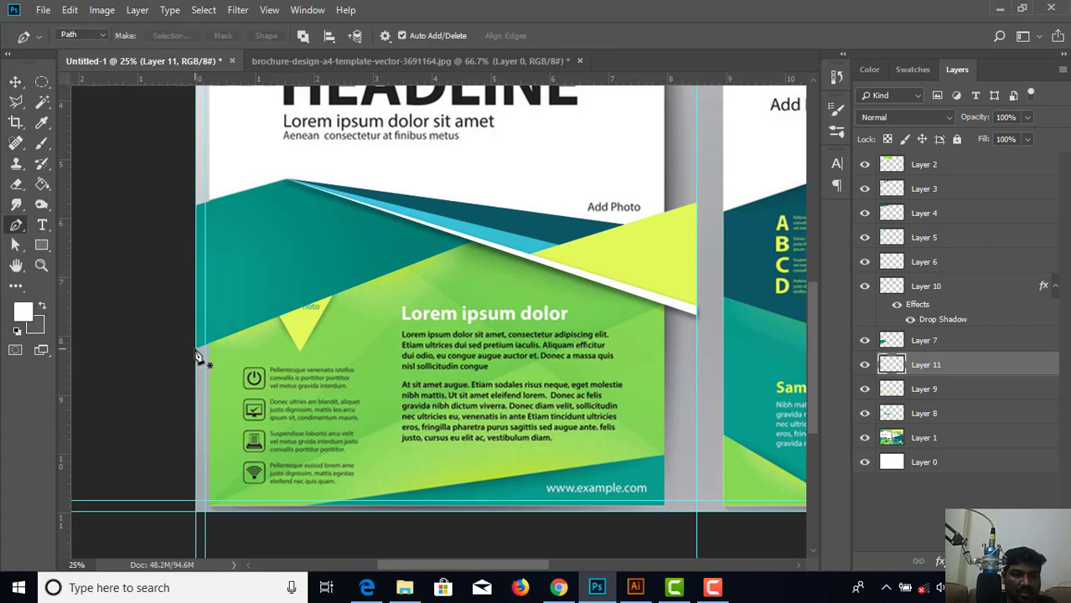
pyautogui.click(196, 347)
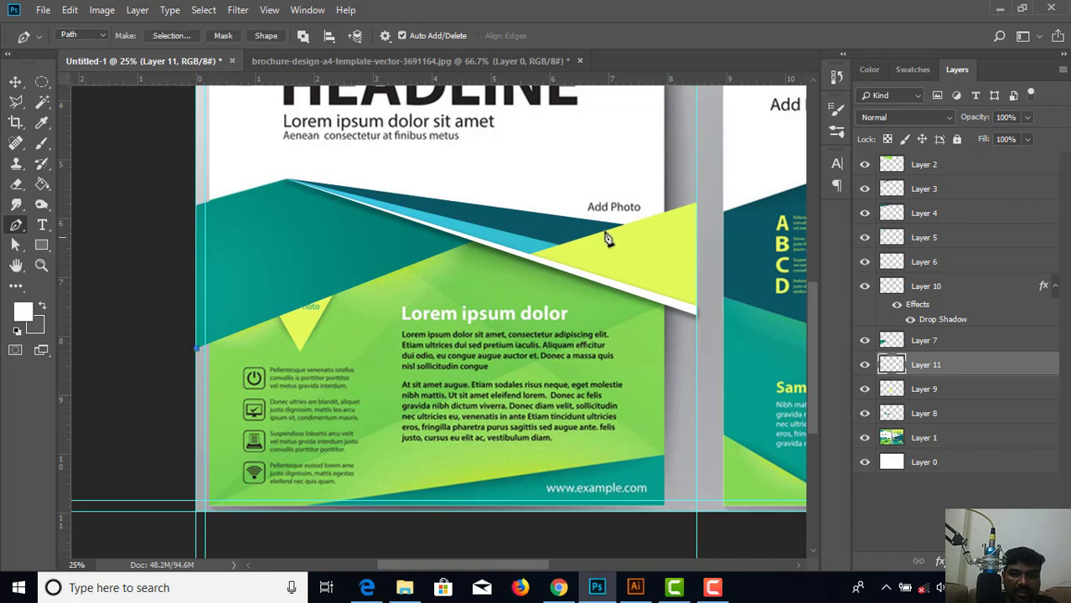
pyautogui.click(491, 231)
pyautogui.hotkey('ctrl', 'z')
pyautogui.click(497, 233)
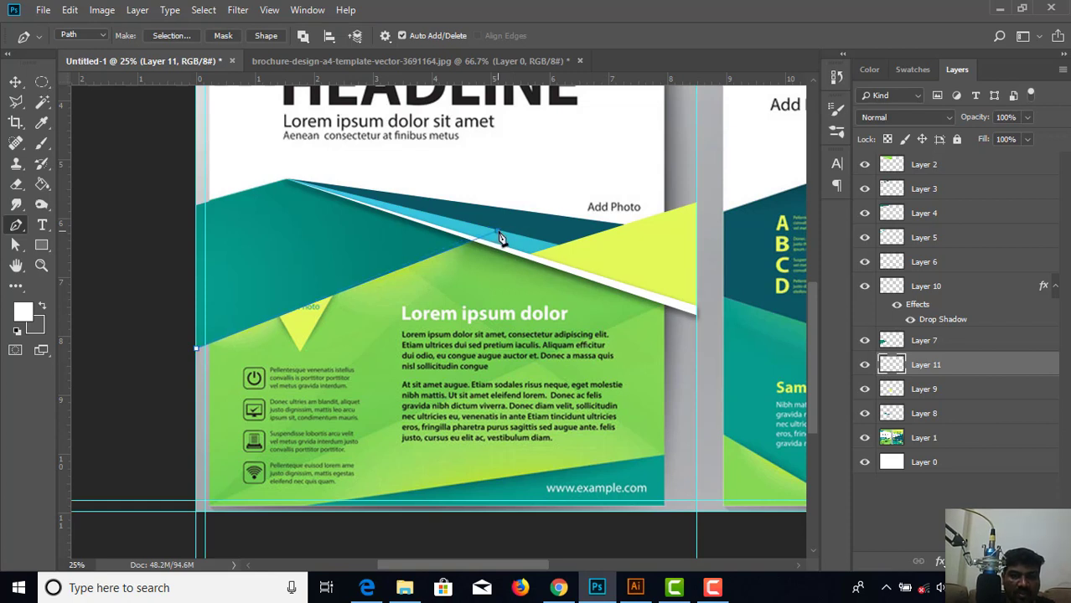
pyautogui.click(697, 311)
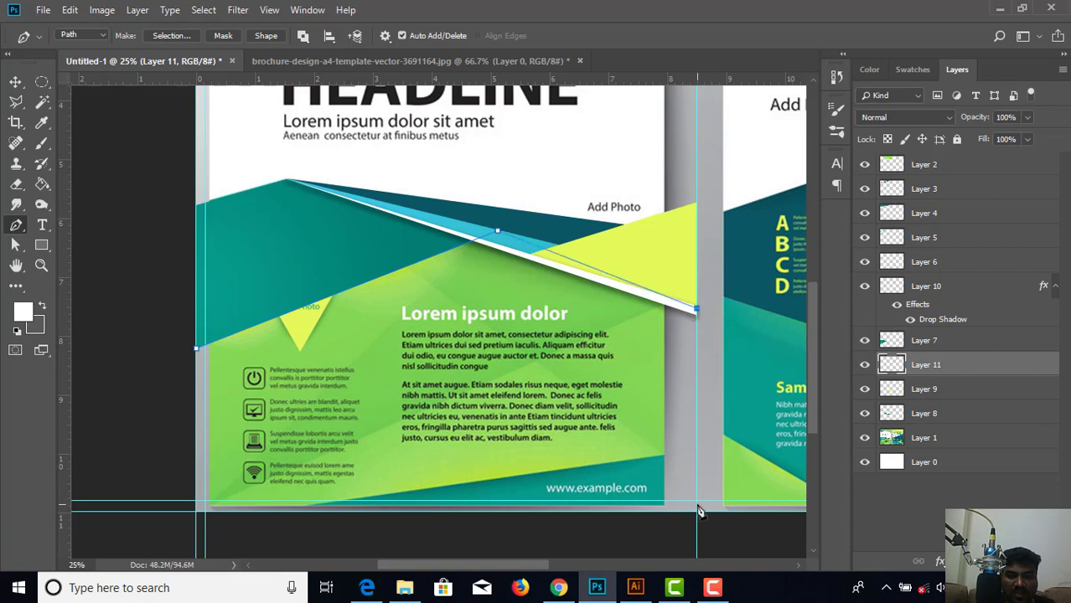
pyautogui.click(697, 454)
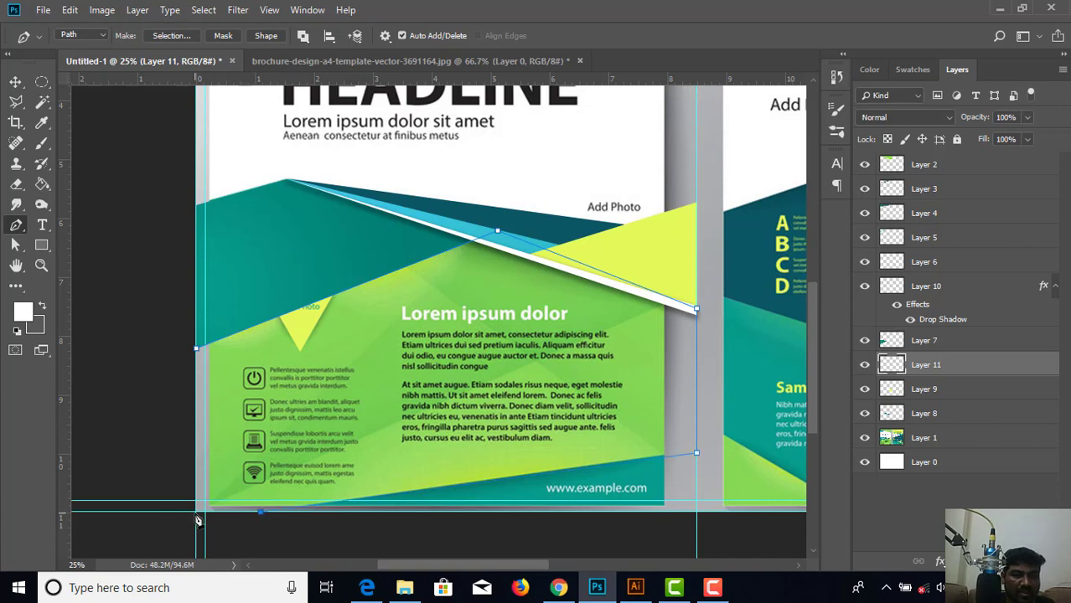
pyautogui.click(196, 349)
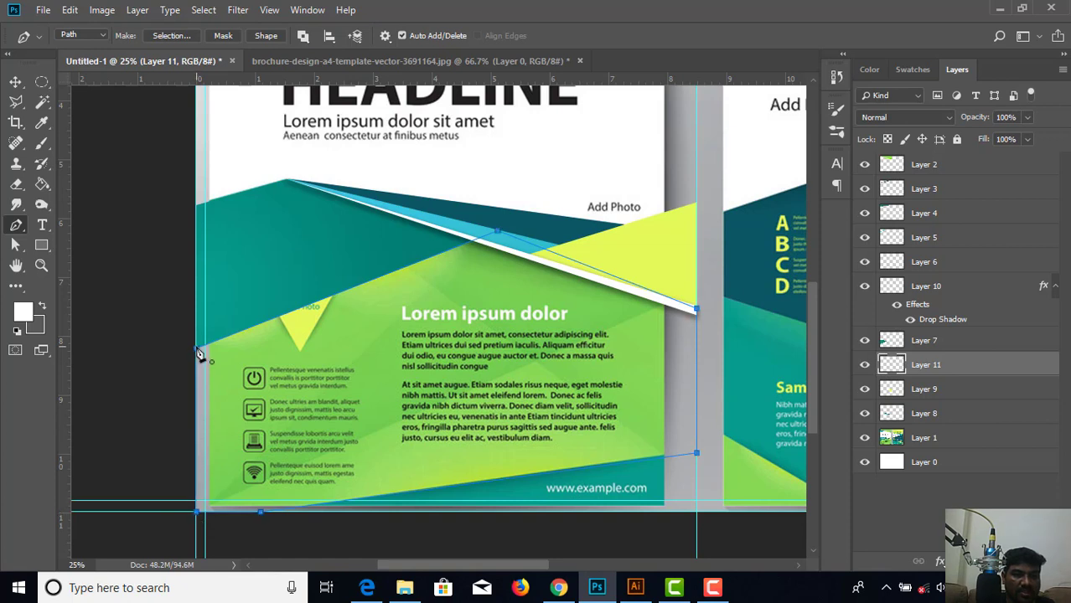
# Convert the panel outline into a selection and choose the Gradient tool.
pyautogui.rightClick(373, 253)
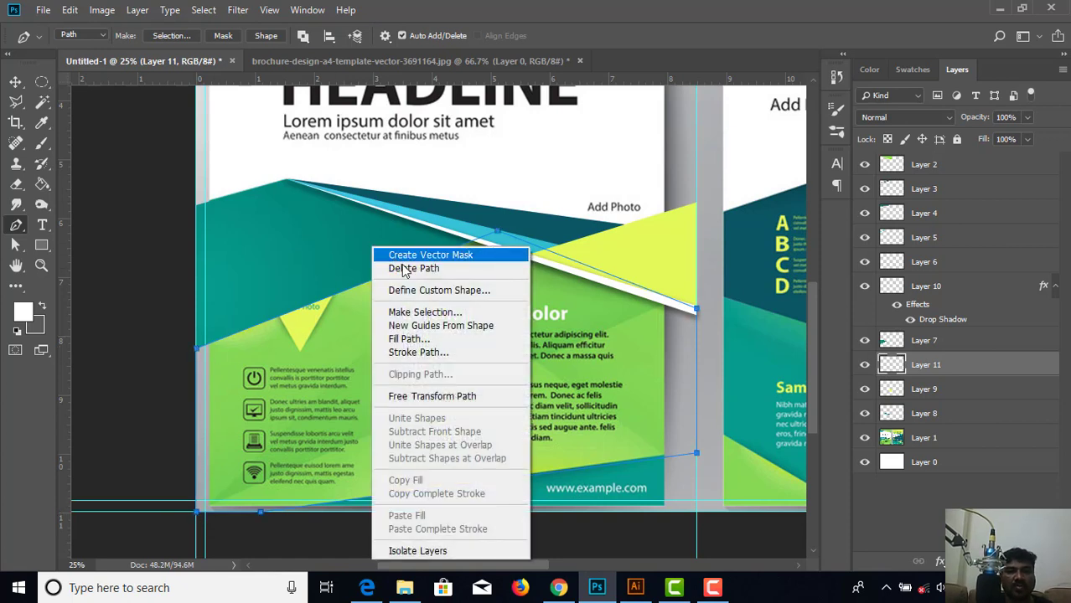
pyautogui.click(444, 309)
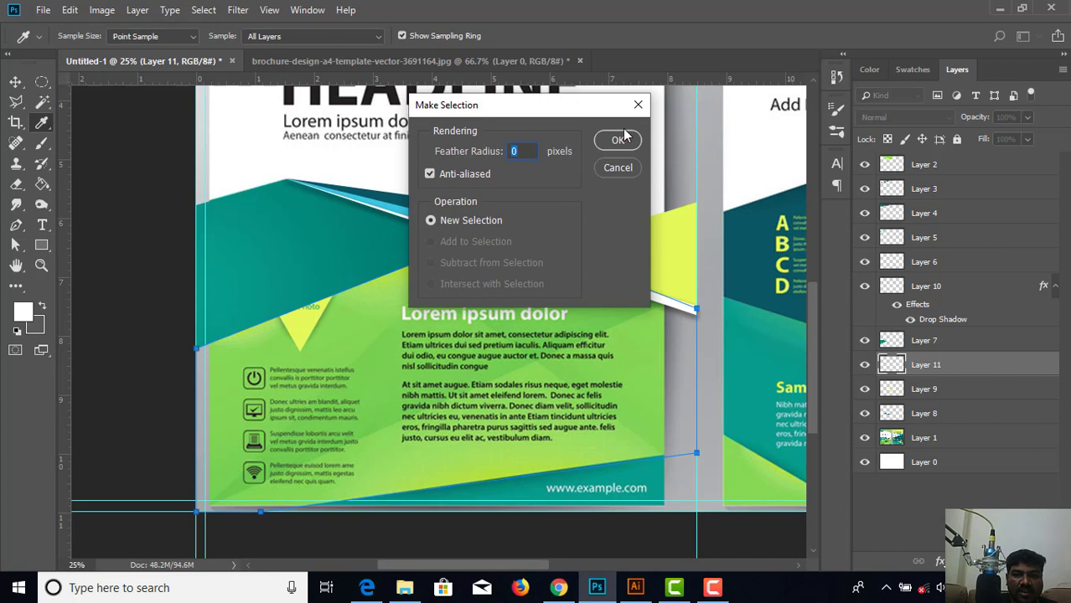
pyautogui.click(618, 142)
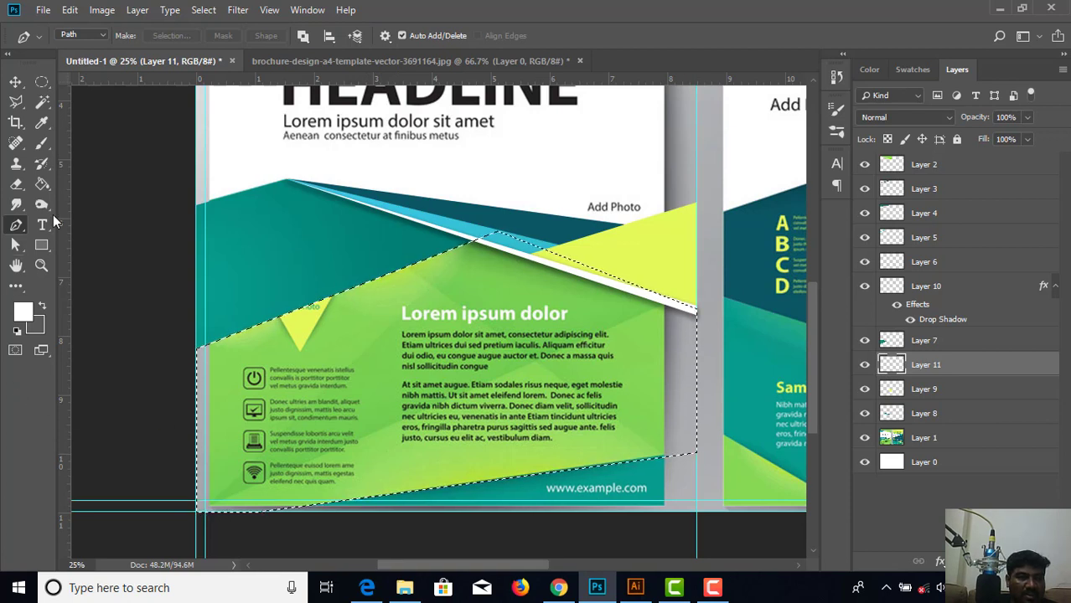
pyautogui.click(43, 186)
pyautogui.click(159, 178)
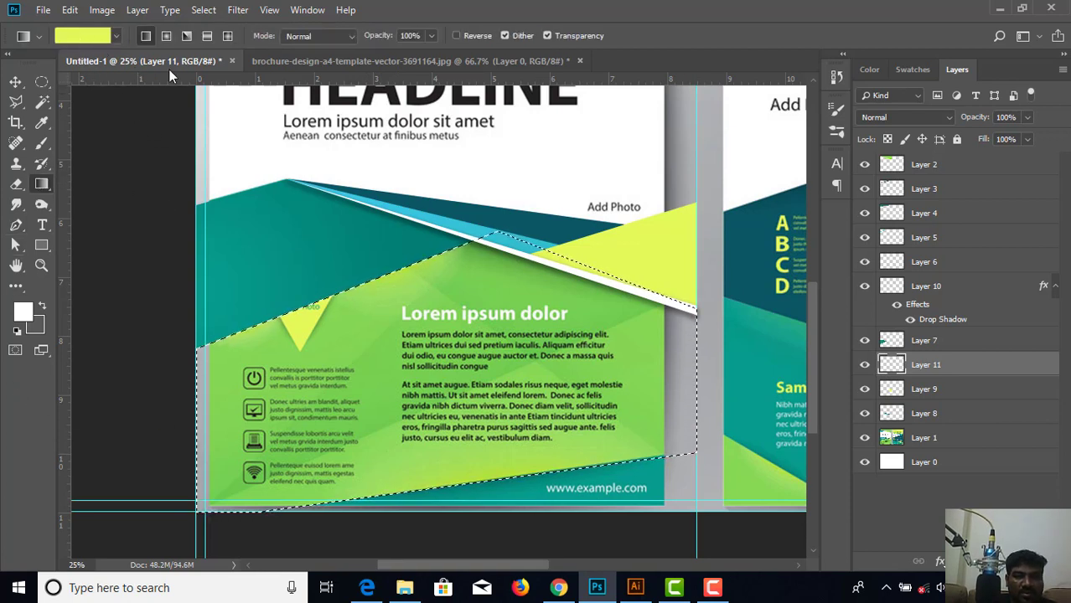
# Set a new gradient with both stops sampled from the template's greens.
pyautogui.click(82, 35)
pyautogui.click(694, 424)
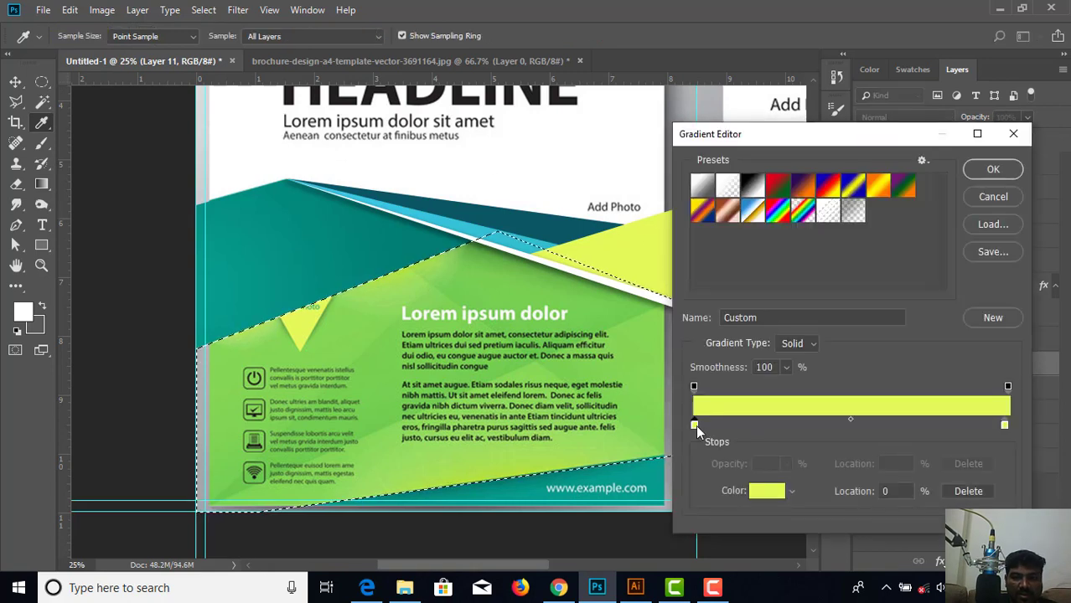
pyautogui.click(417, 470)
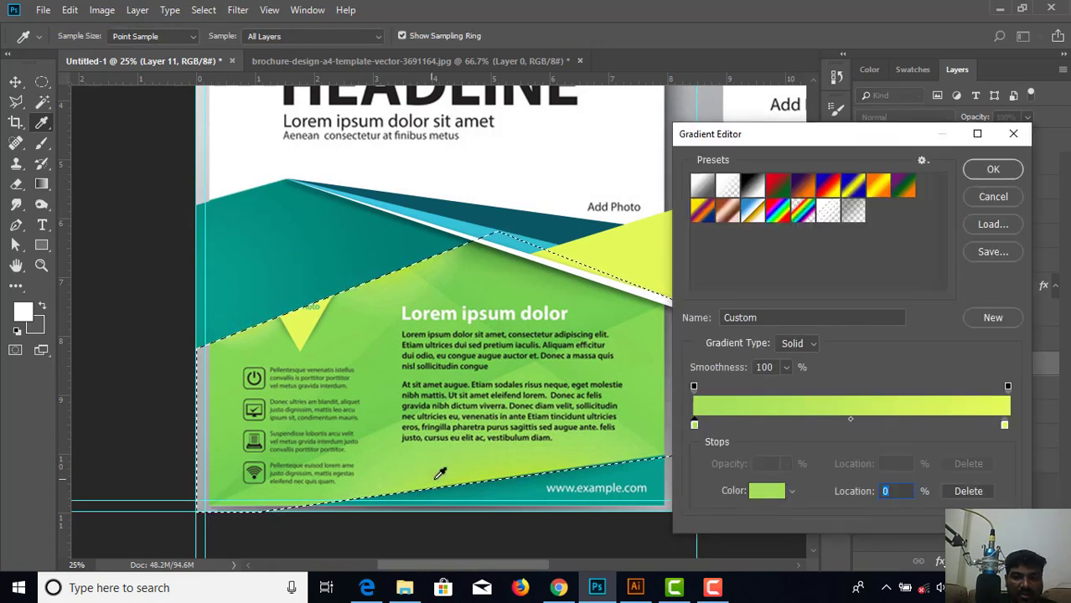
pyautogui.click(1004, 426)
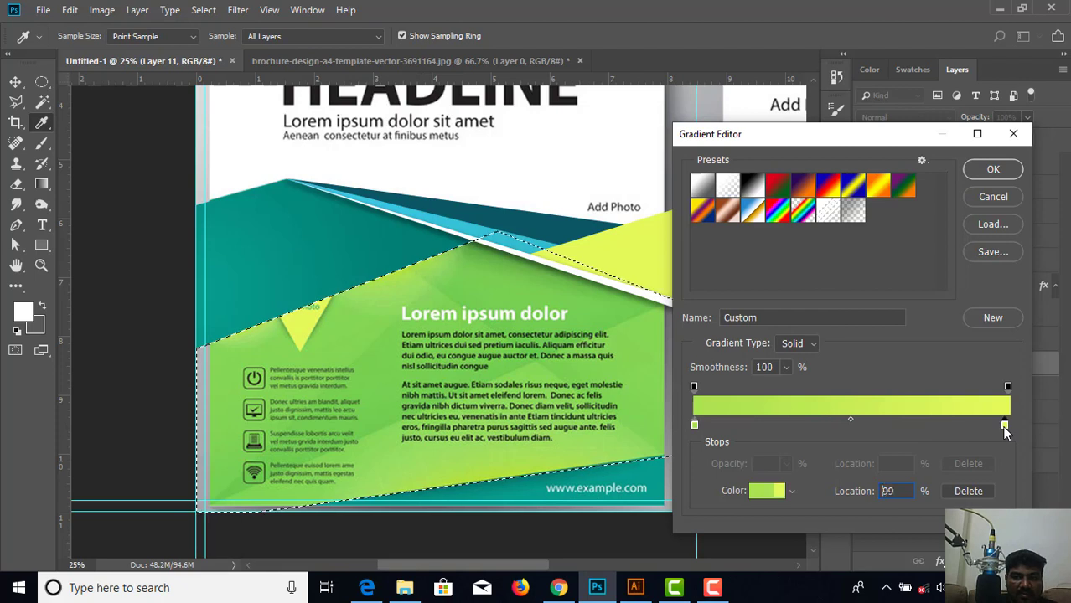
pyautogui.click(353, 329)
pyautogui.click(993, 170)
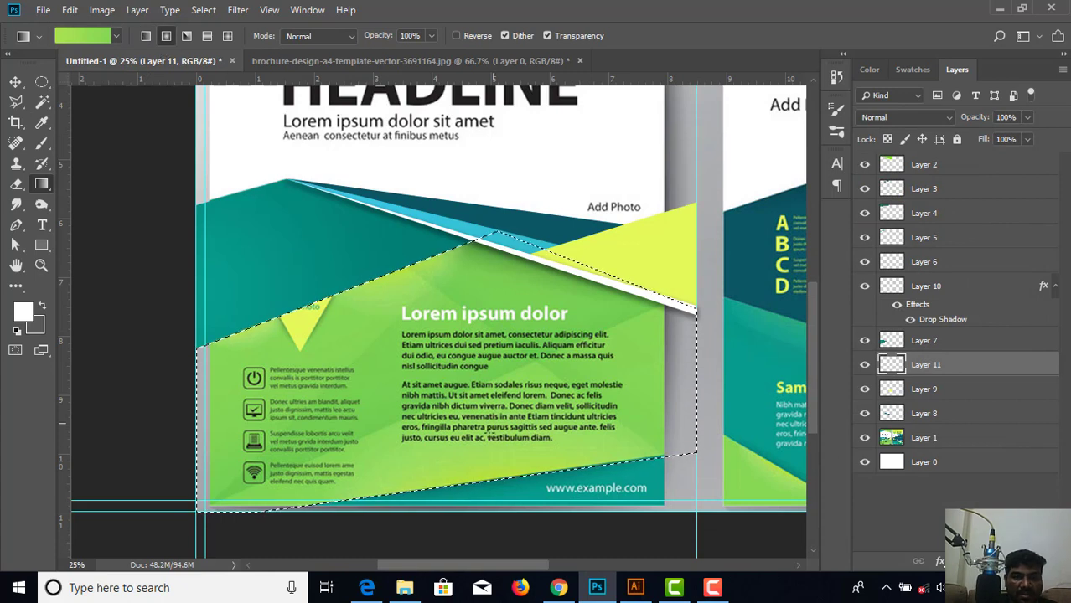
# Fill the panel with the green gradient, deselect, and restack Layer 11 below Layer 8 under the template.
pyautogui.moveTo(445, 483); pyautogui.dragTo(502, 281)
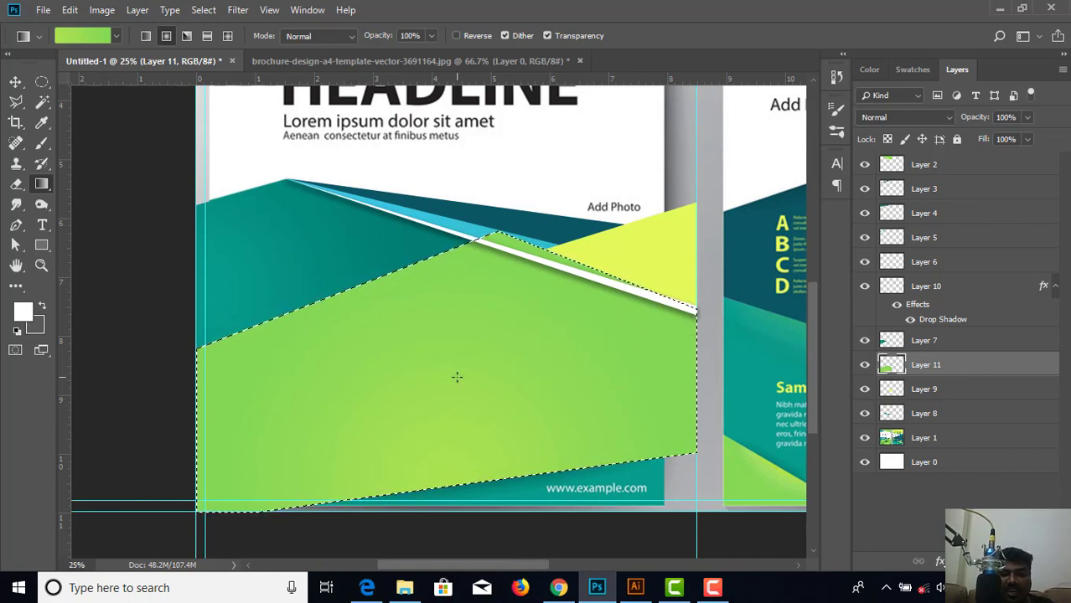
pyautogui.hotkey('ctrl', 'd')
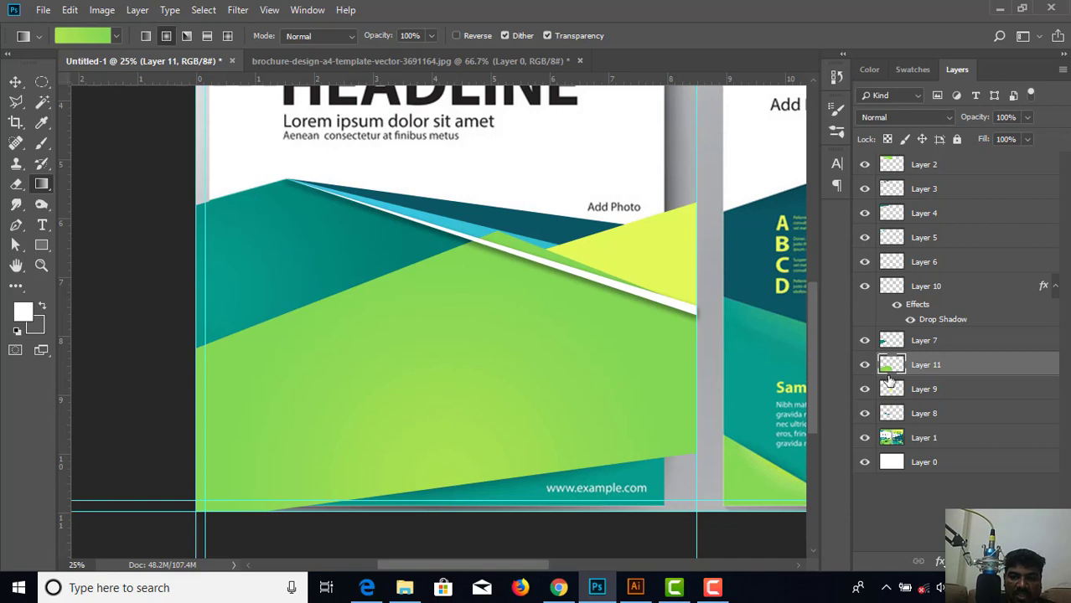
pyautogui.moveTo(944, 370); pyautogui.dragTo(944, 415)
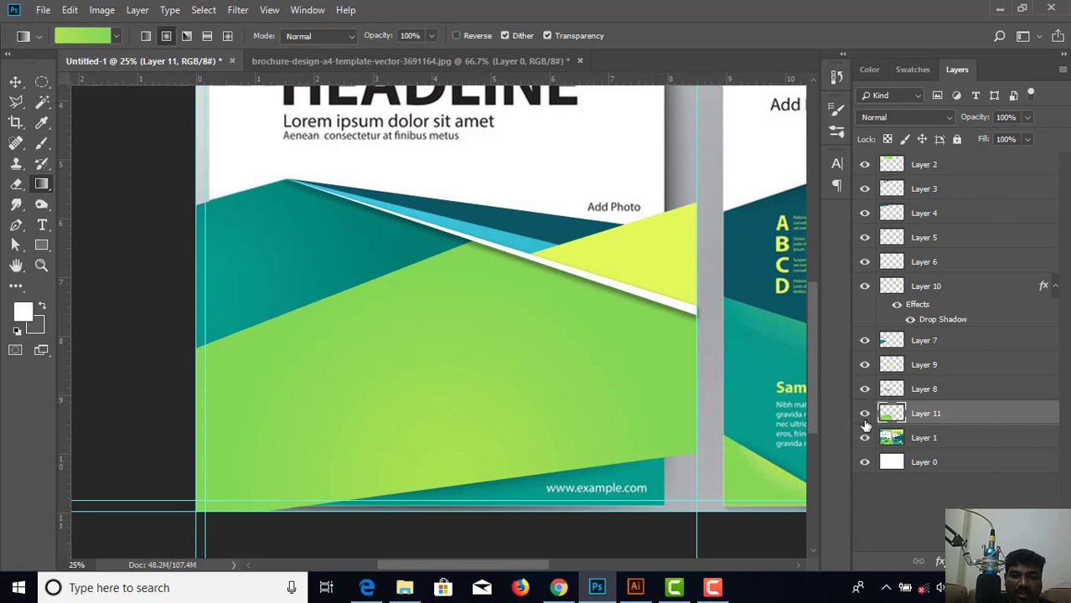
pyautogui.moveTo(937, 445); pyautogui.dragTo(930, 415)
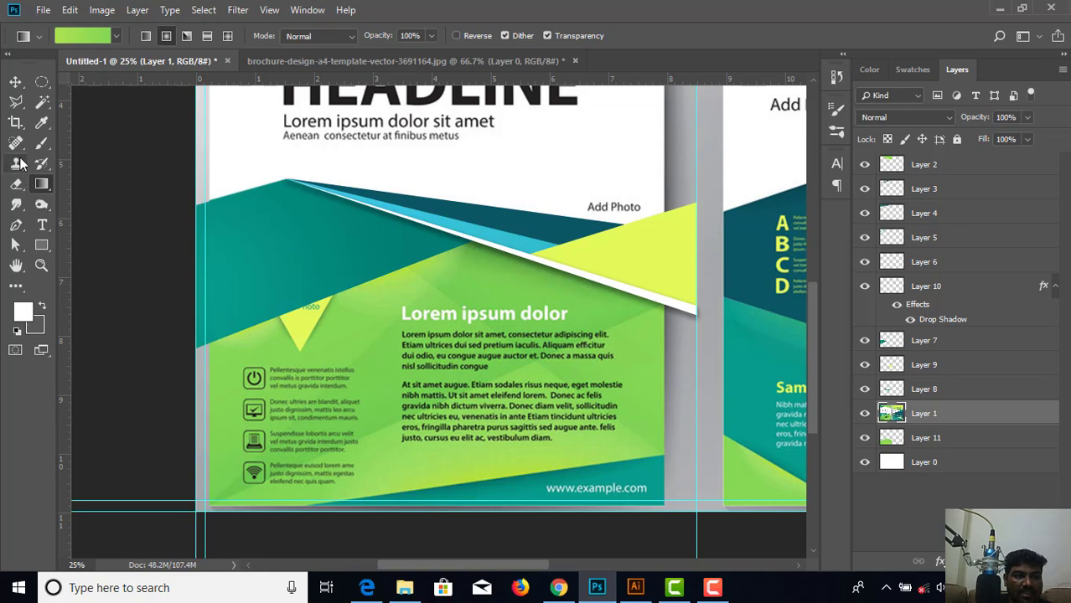
# Trace the four-sided slanted region below the white strip with the Pen tool.
pyautogui.click(15, 226)
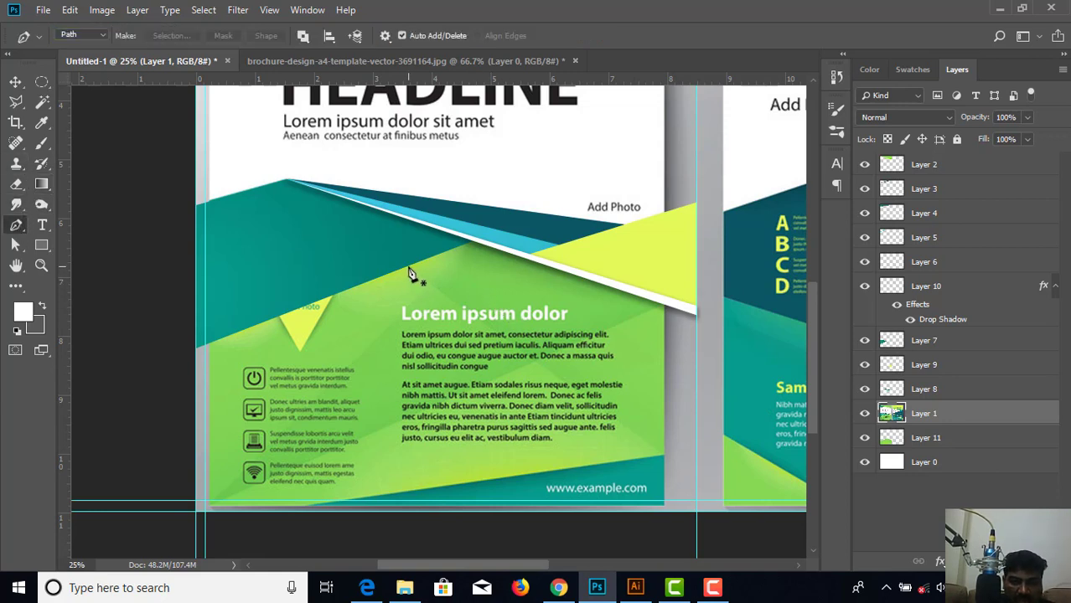
pyautogui.click(408, 267)
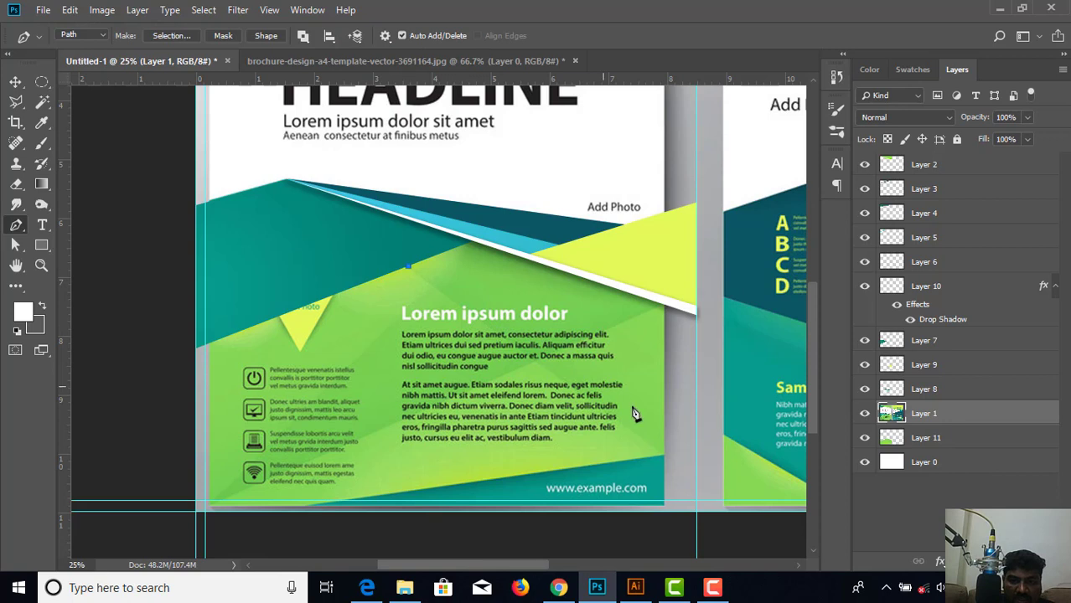
pyautogui.click(696, 484)
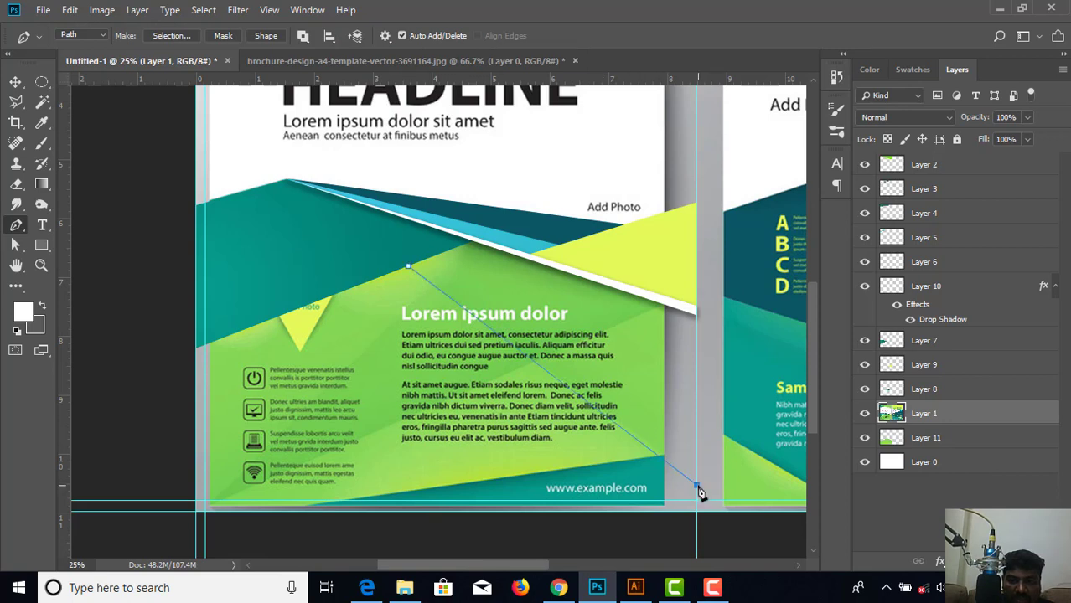
pyautogui.click(696, 305)
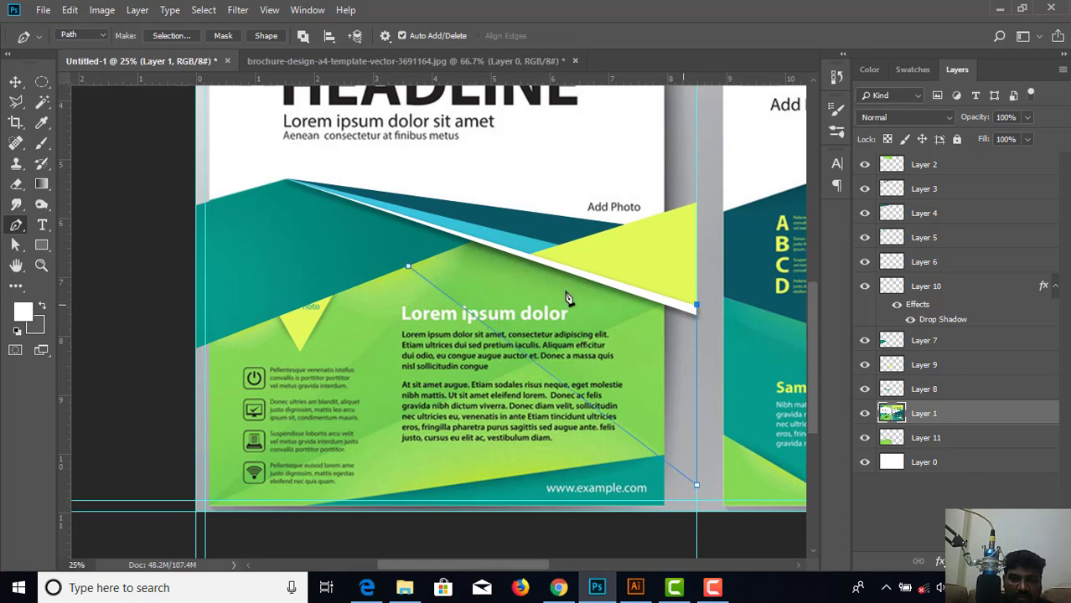
pyautogui.click(477, 233)
pyautogui.click(408, 268)
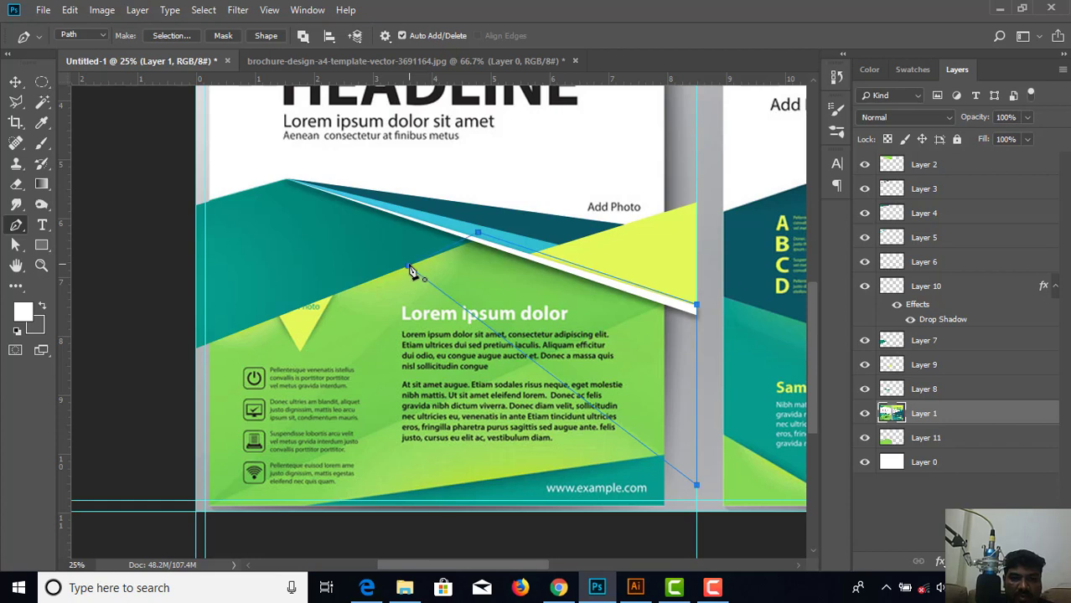
# Convert the path into a selection and add a new Layer 12.
pyautogui.rightClick(563, 249)
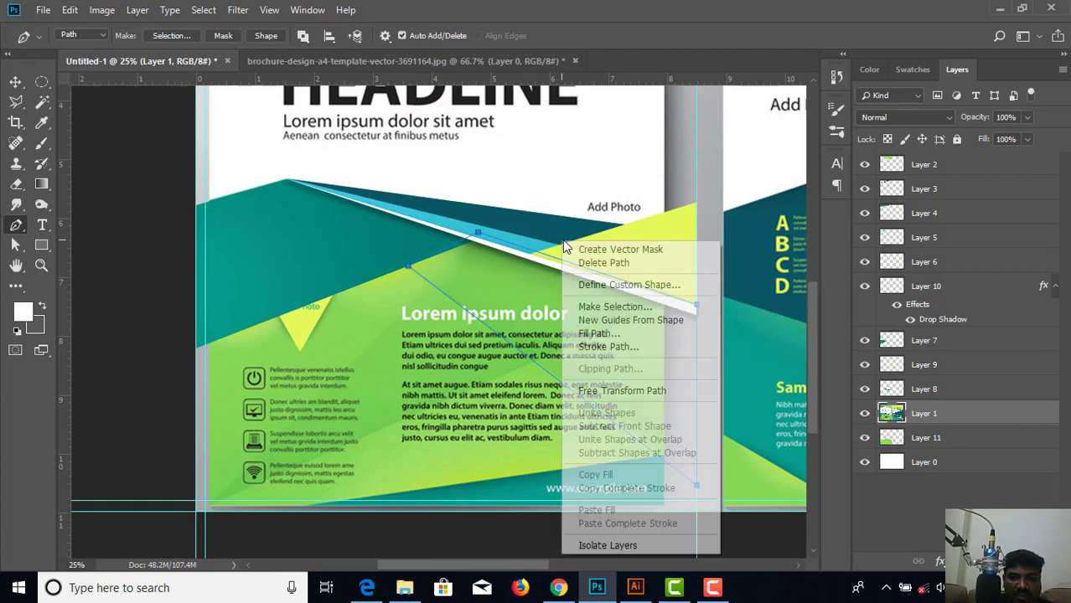
pyautogui.click(613, 310)
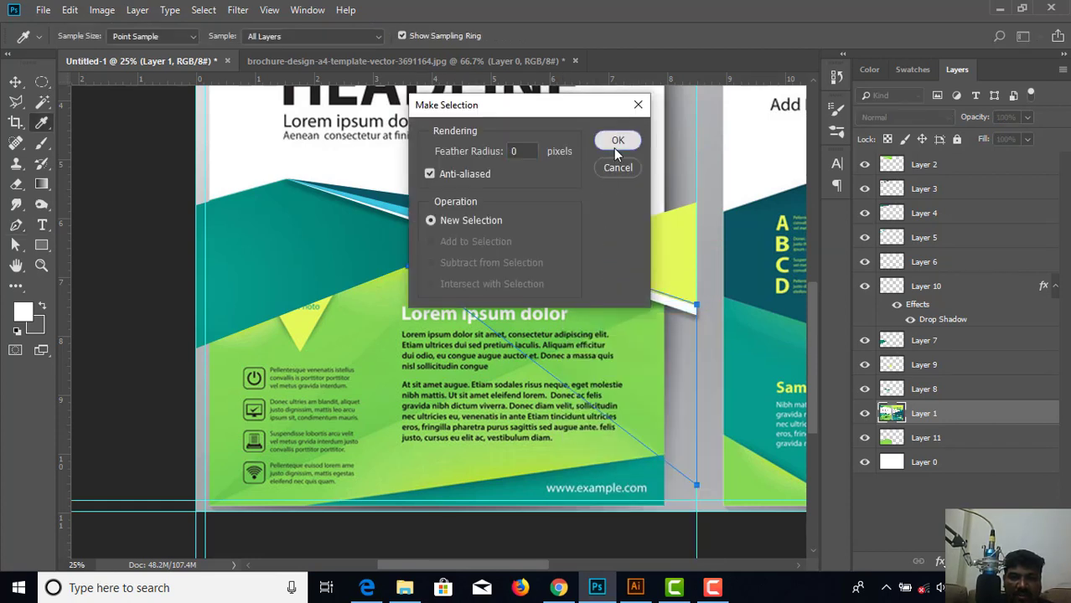
pyautogui.press('Return')
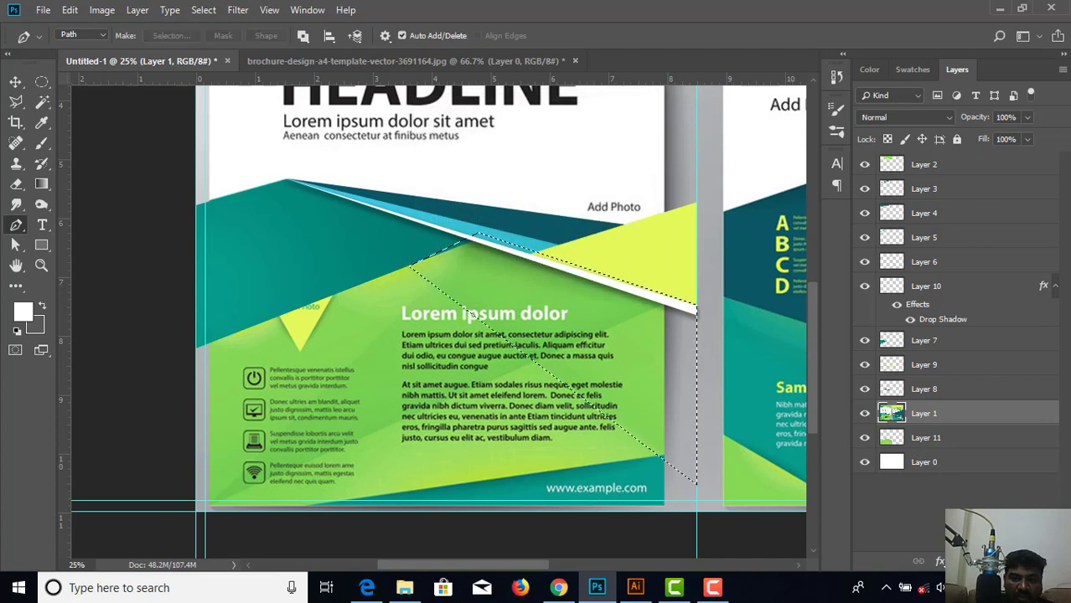
pyautogui.hotkey('ctrl', 'j')
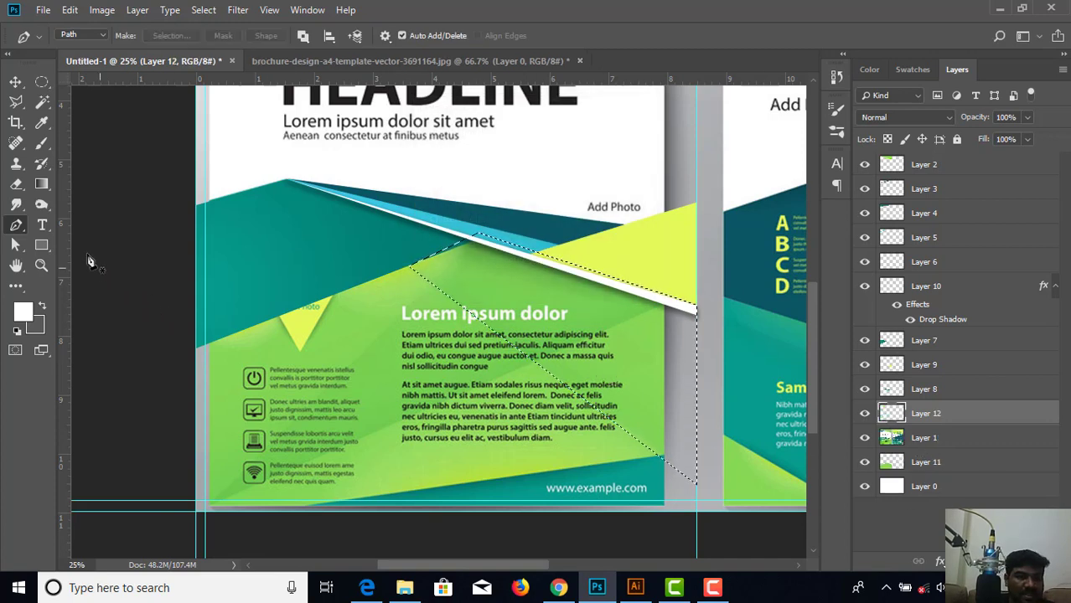
# Set the foreground colour to green #84d755 sampled from the cover artwork.
pyautogui.click(23, 312)
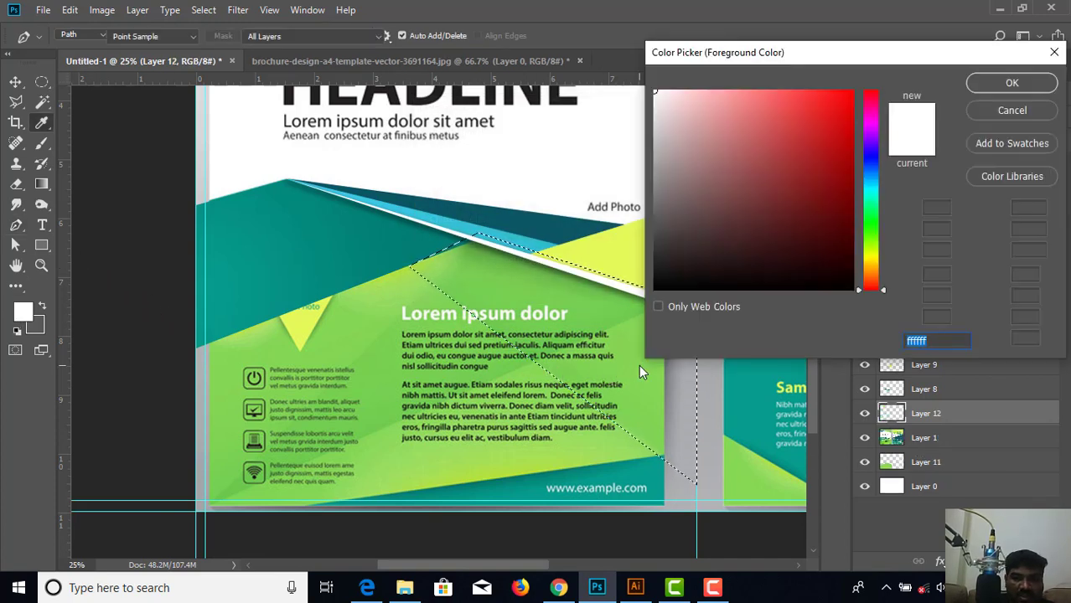
pyautogui.click(642, 375)
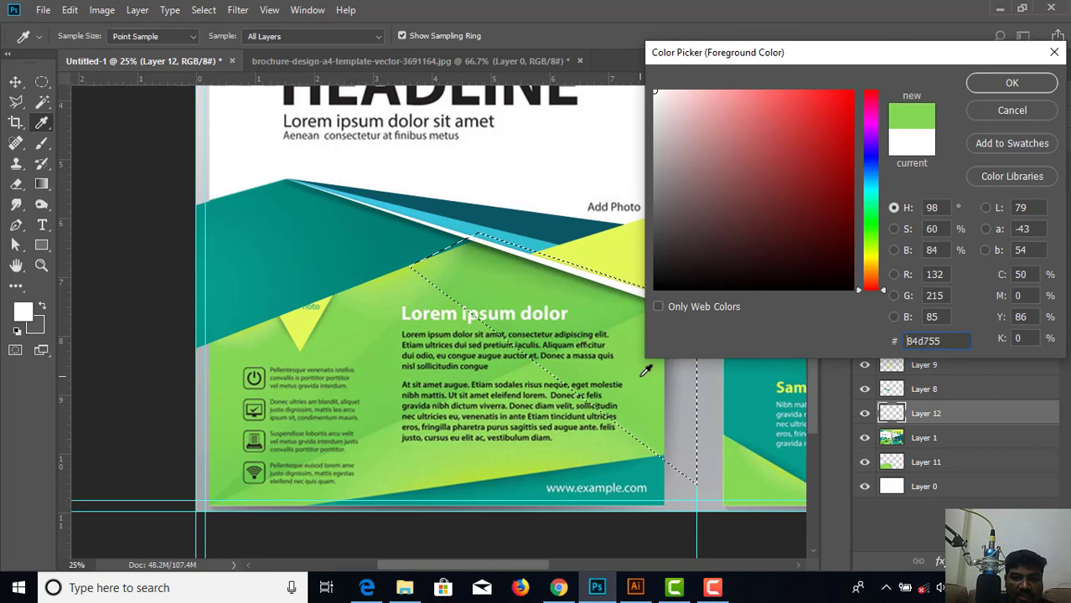
pyautogui.click(998, 85)
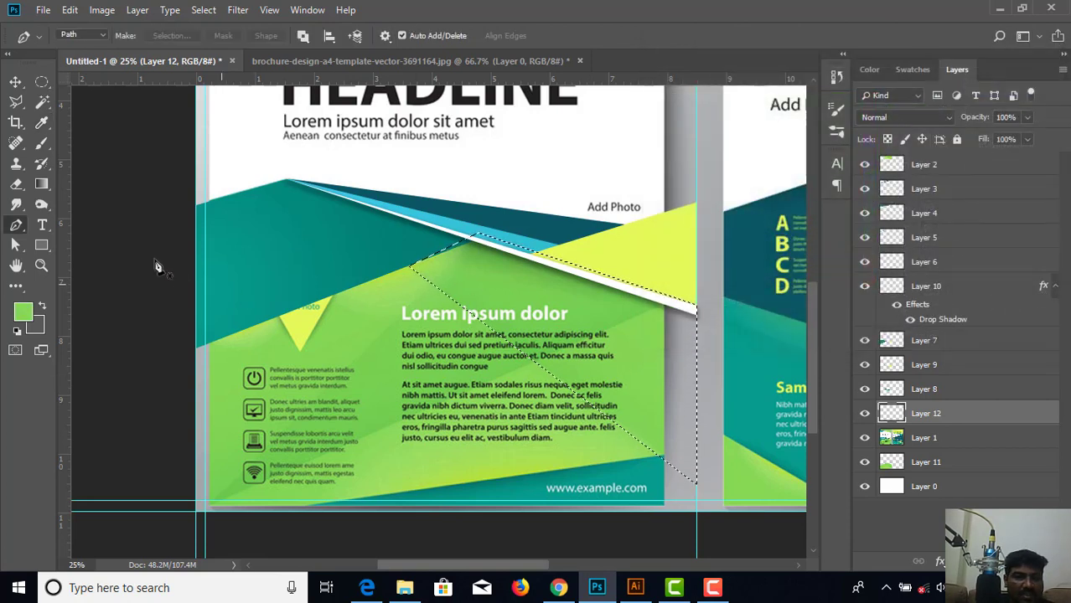
# Flat-fill the selected region on Layer 12 with green, deselect, and hide the template to check.
pyautogui.click(40, 190)
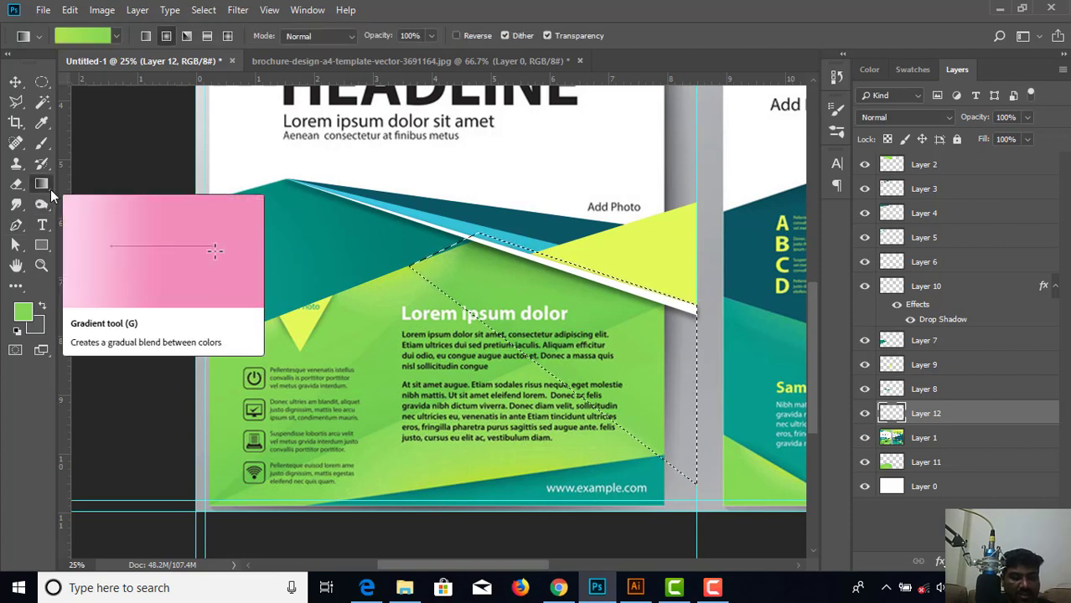
pyautogui.hotkey('shift', 'g')
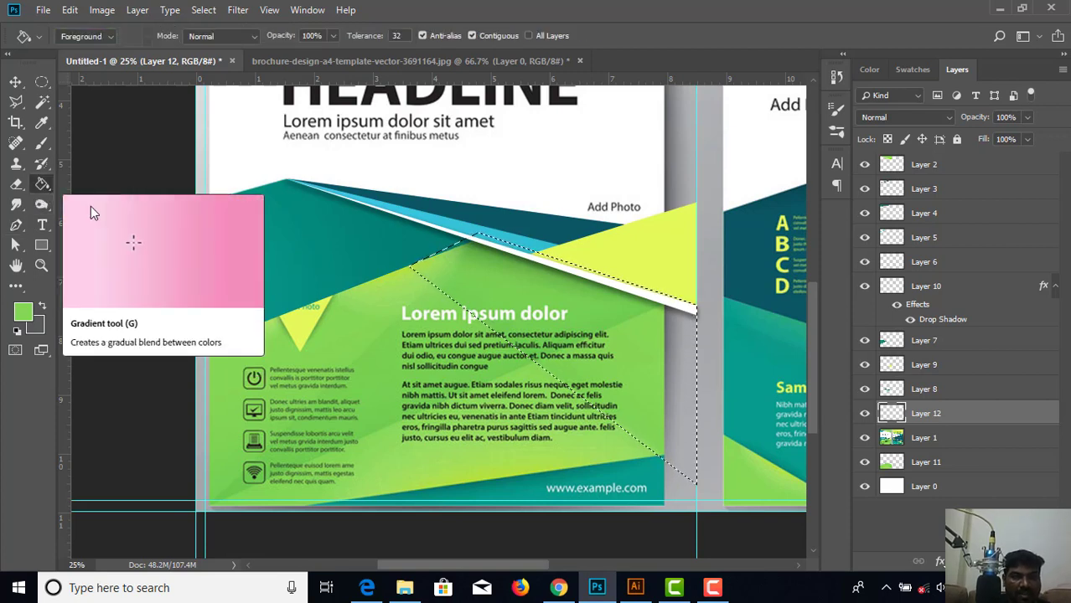
pyautogui.click(573, 318)
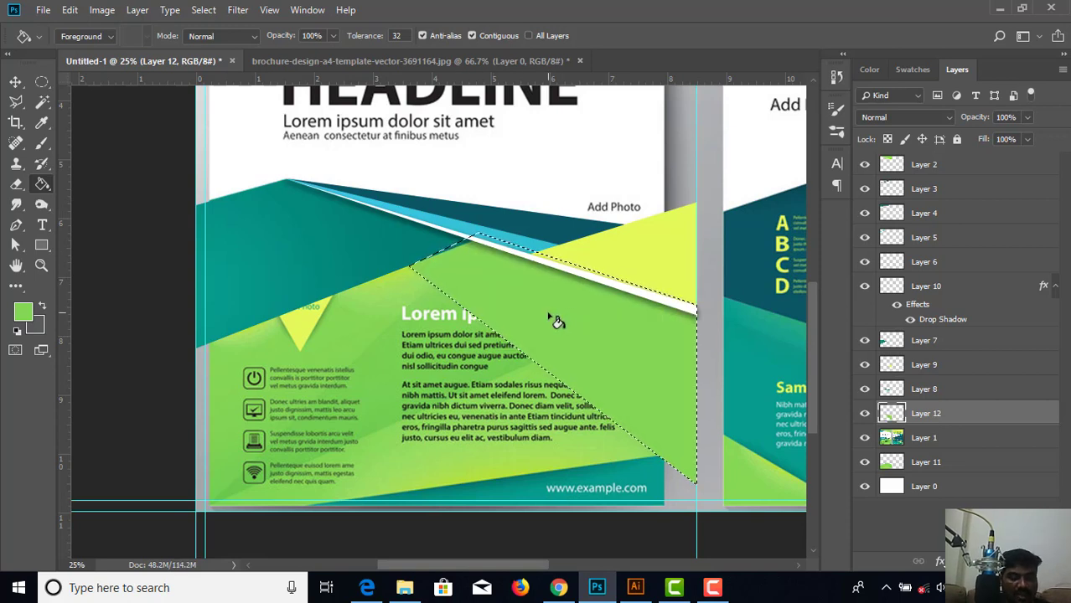
pyautogui.hotkey('ctrl', 'z')
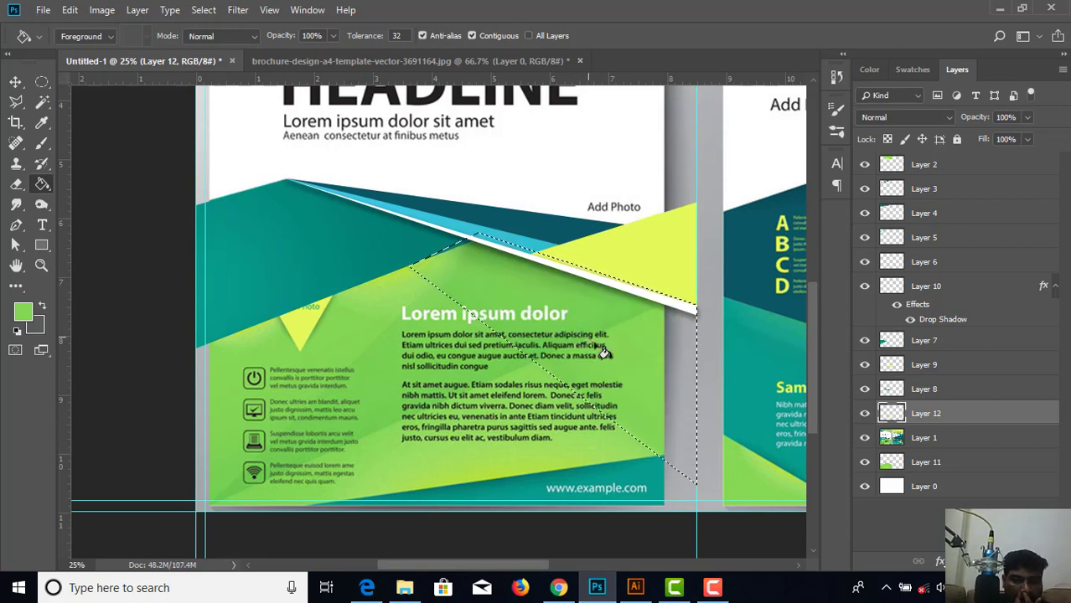
pyautogui.click(630, 373)
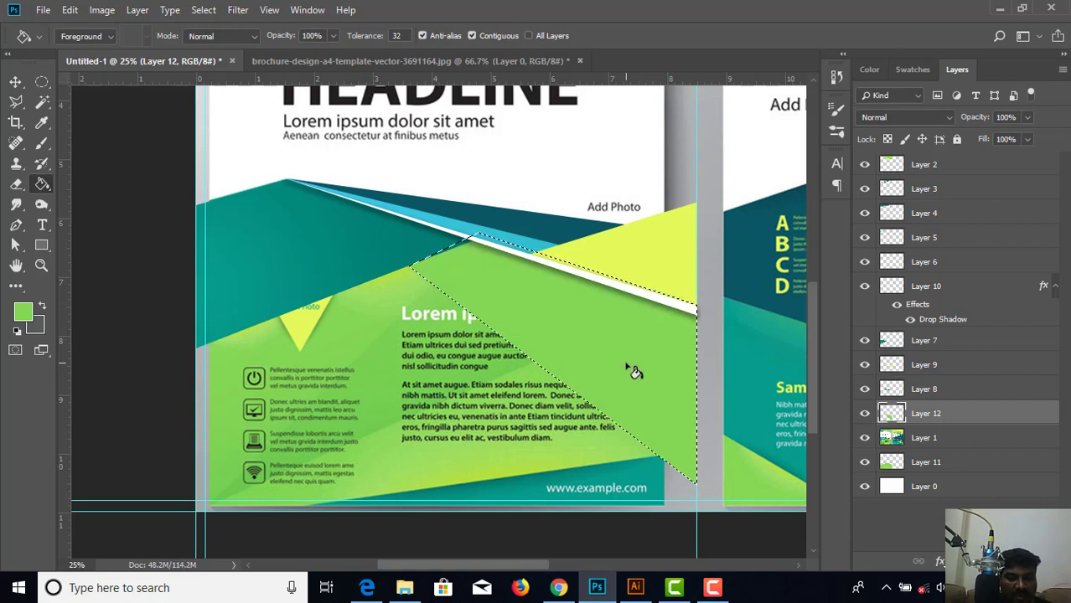
pyautogui.hotkey('ctrl', 'd')
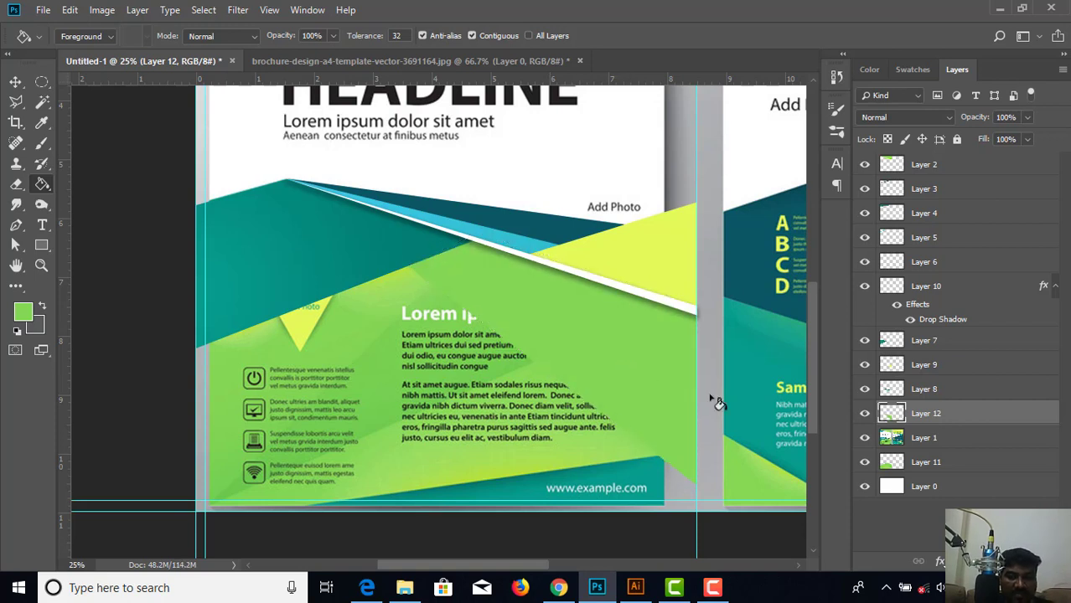
pyautogui.click(865, 438)
# Try Layer 12's Fill at 50% and 61% against the template, then return Fill to 100%.
pyautogui.click(865, 438)
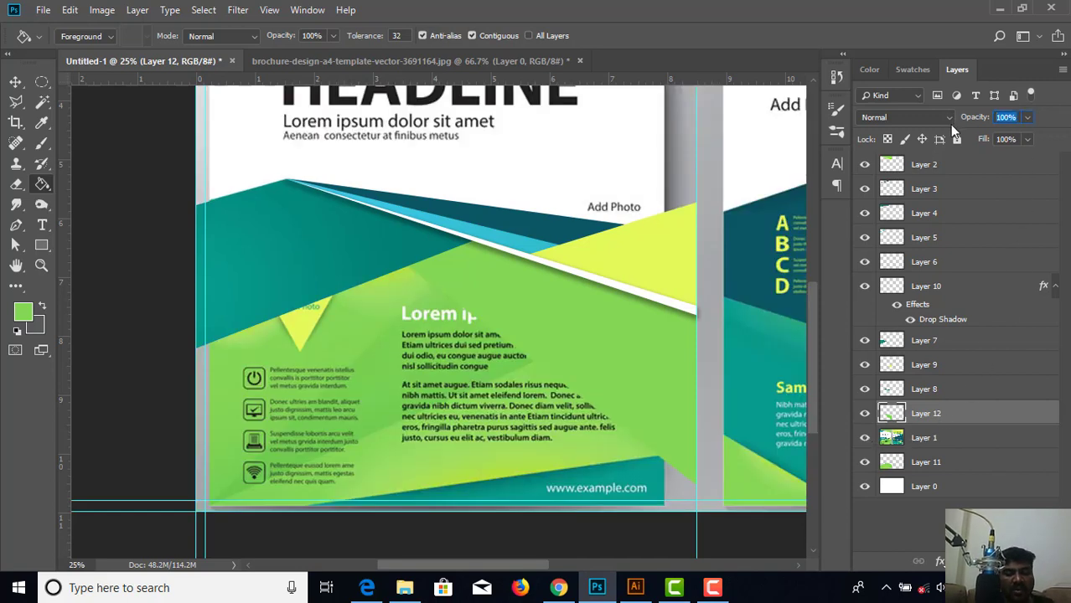
pyautogui.click(1027, 140)
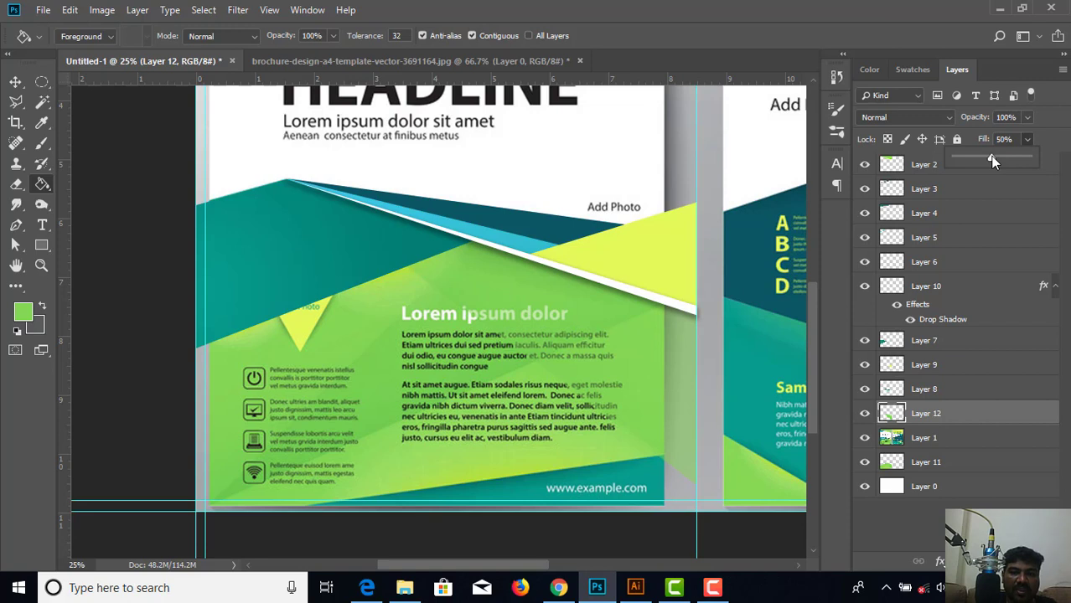
pyautogui.click(865, 414)
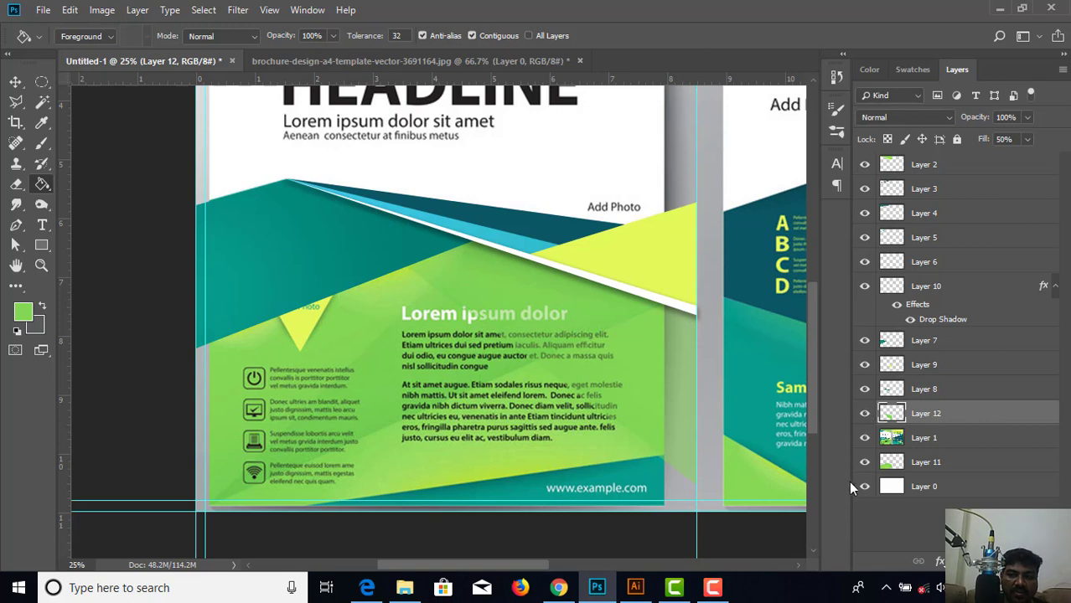
pyautogui.click(864, 437)
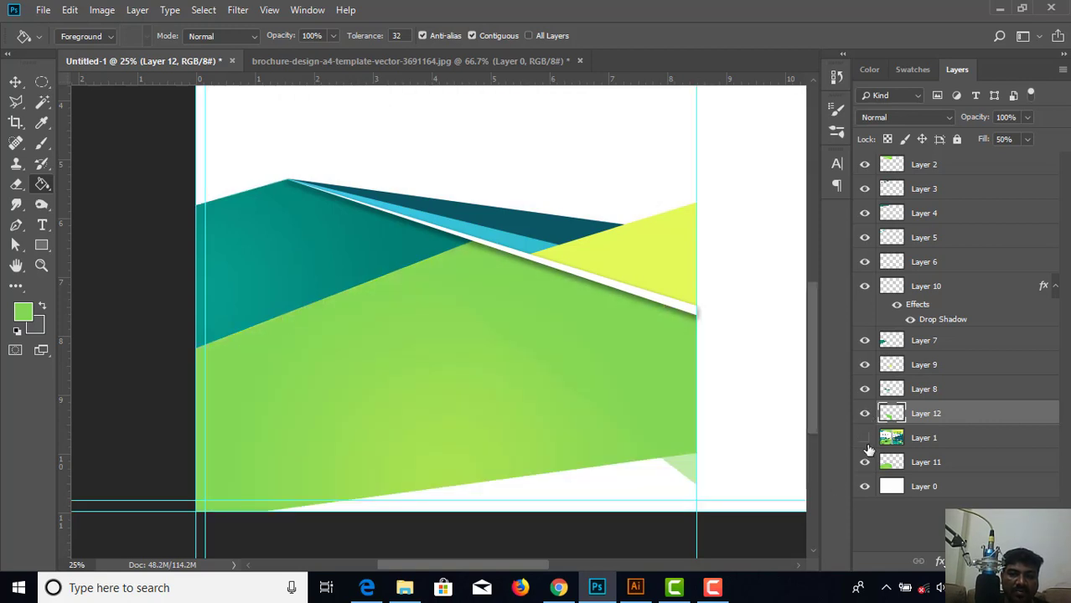
pyautogui.click(1029, 140)
pyautogui.moveTo(1023, 159); pyautogui.dragTo(1051, 159)
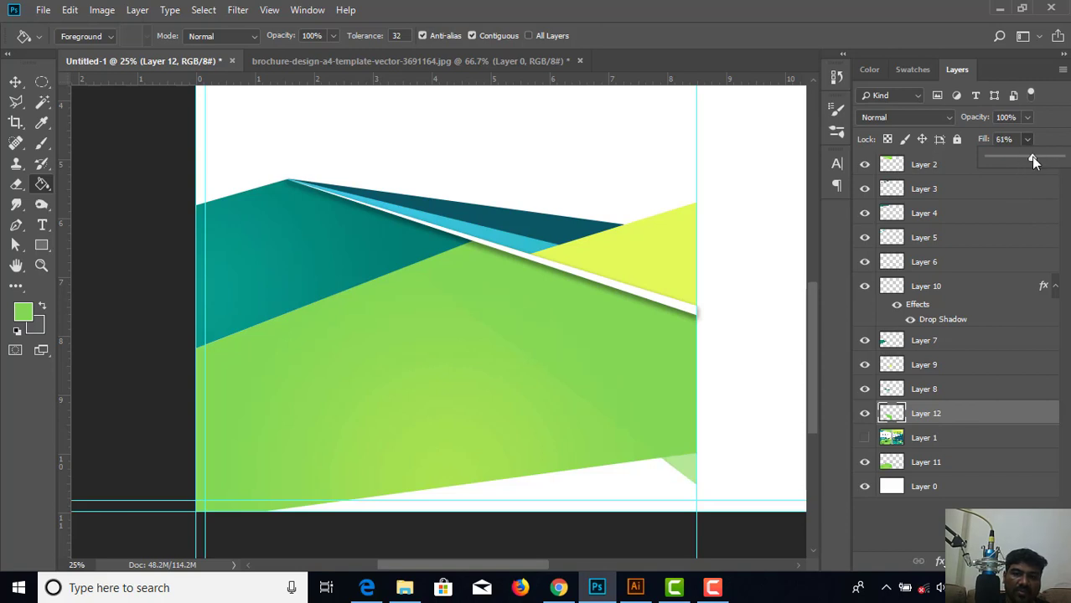
pyautogui.click(1029, 141)
pyautogui.moveTo(1022, 157); pyautogui.dragTo(1057, 157)
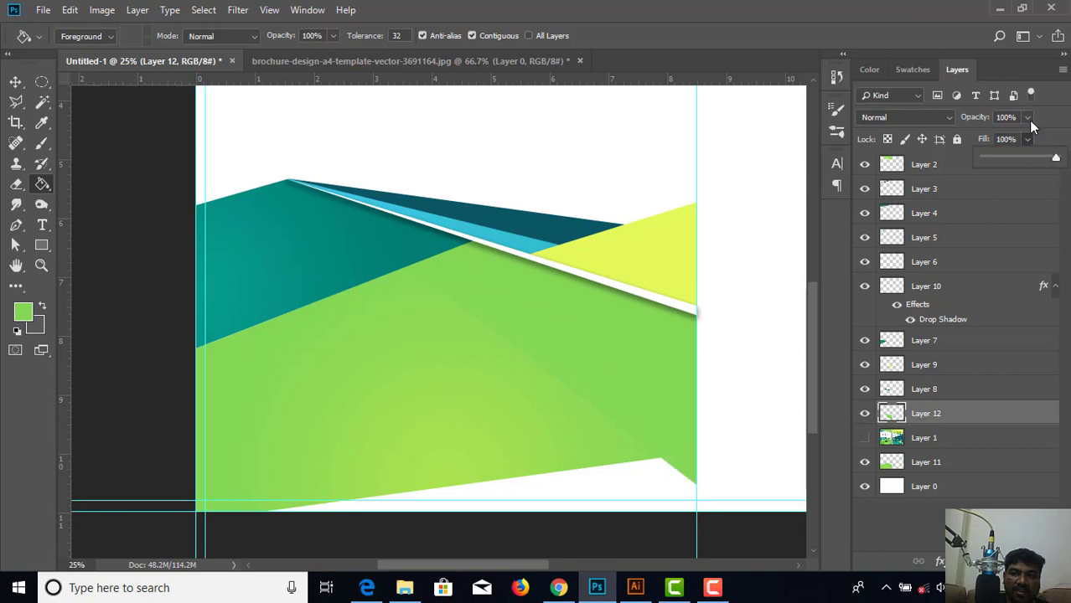
# Lower Layer 12's opacity to 73% and show the brochure template again.
pyautogui.click(1028, 117)
pyautogui.moveTo(999, 137); pyautogui.dragTo(995, 138)
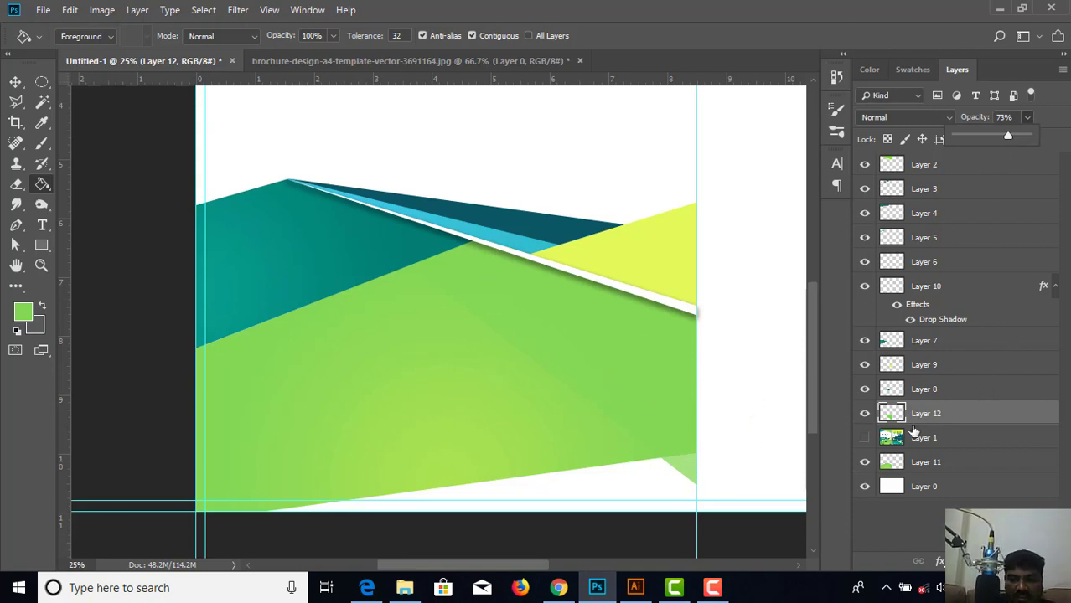
pyautogui.click(865, 437)
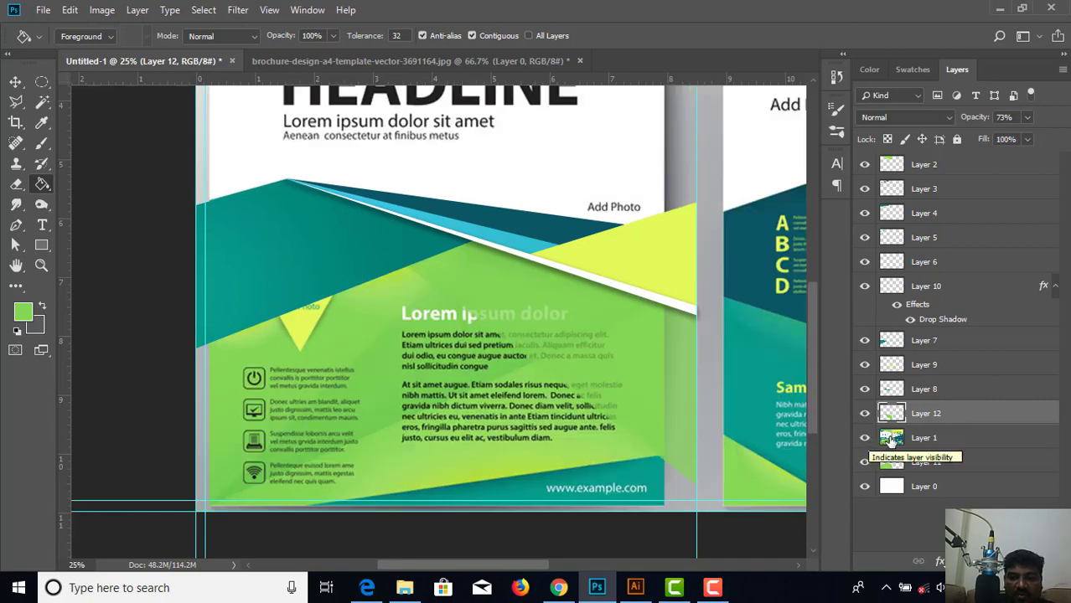
pyautogui.click(897, 438)
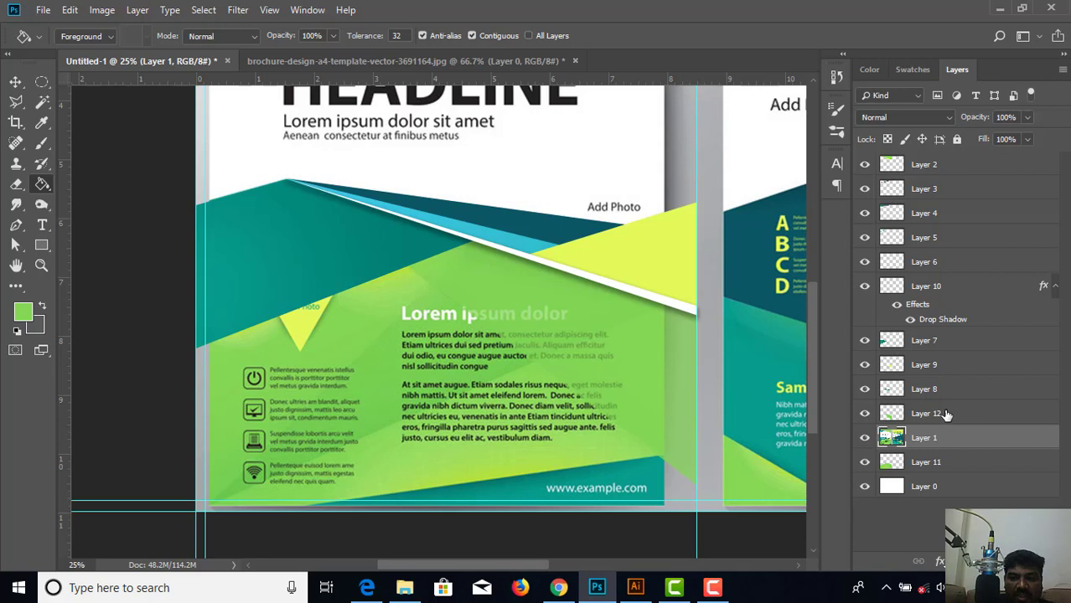
pyautogui.click(944, 414)
# On new Layer 13, pen-trace a wedge from the bottom-left corner to the stripe's right end and select it.
pyautogui.click(1027, 561)
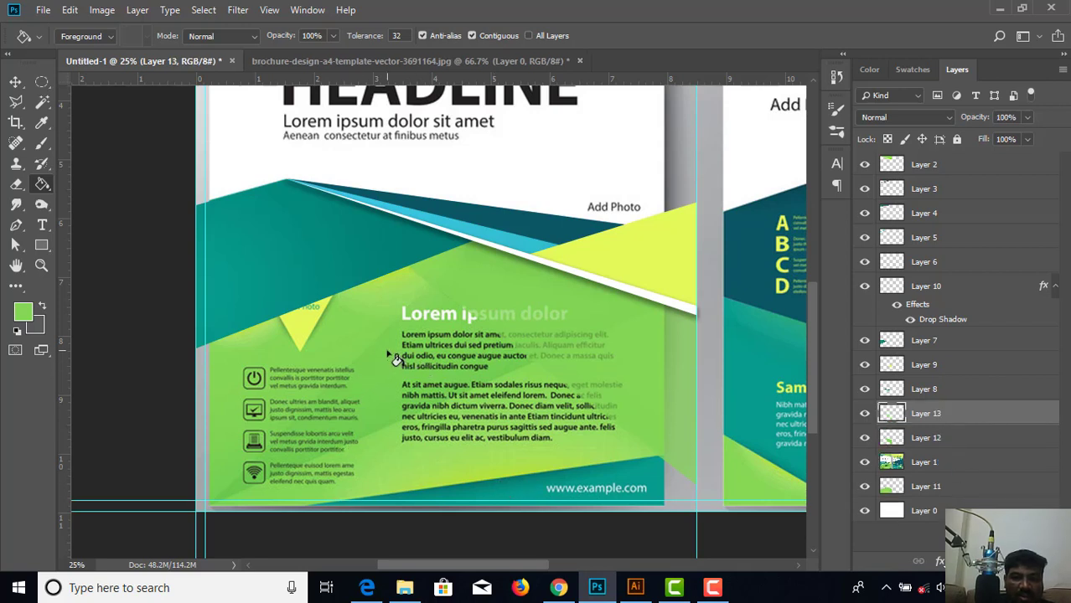
pyautogui.click(16, 224)
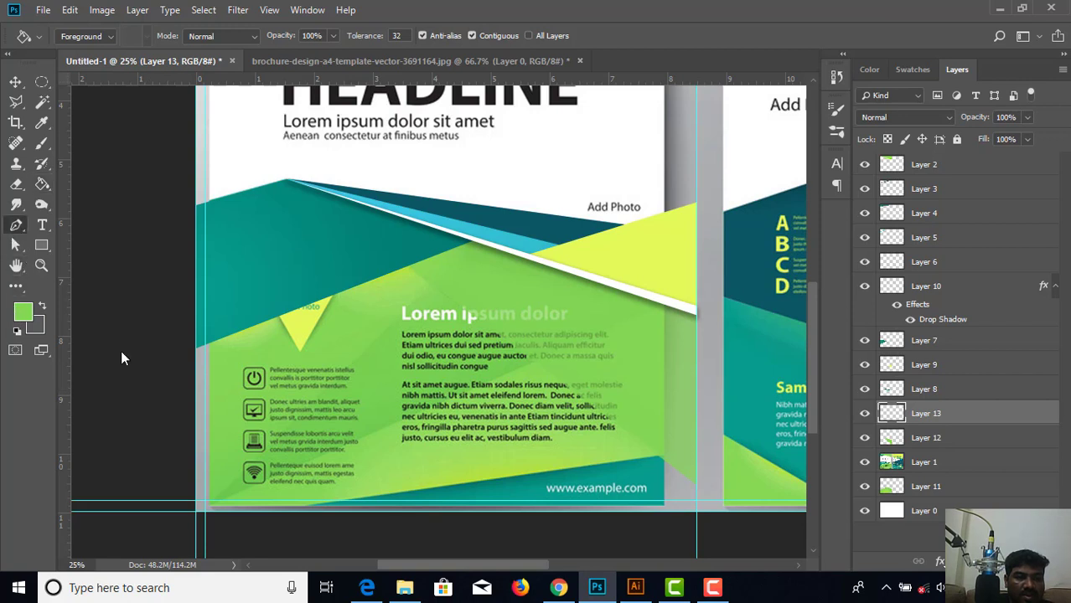
pyautogui.click(197, 512)
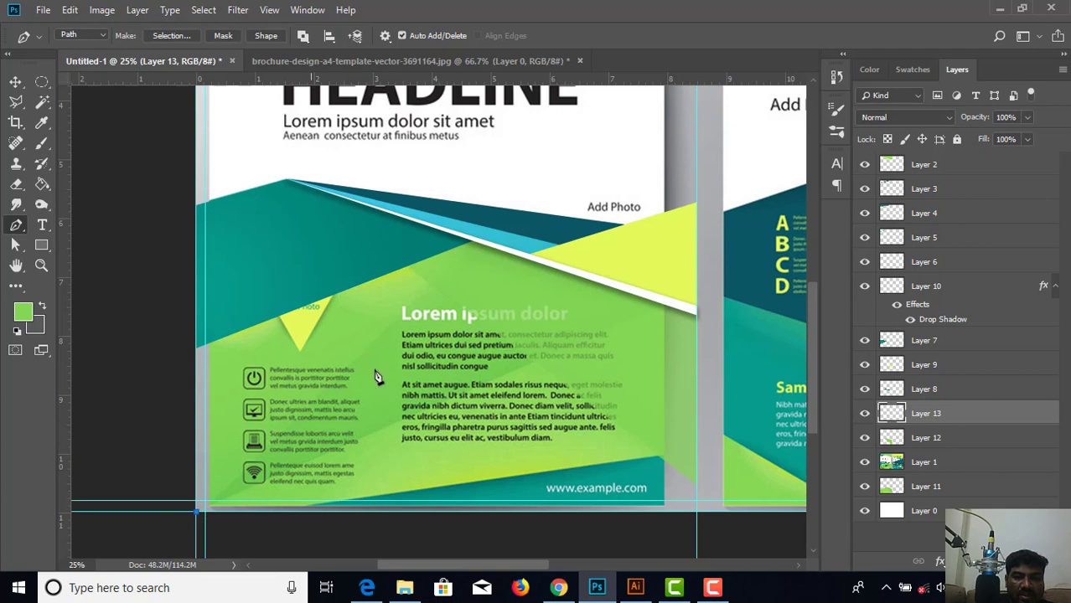
pyautogui.click(493, 241)
pyautogui.click(675, 294)
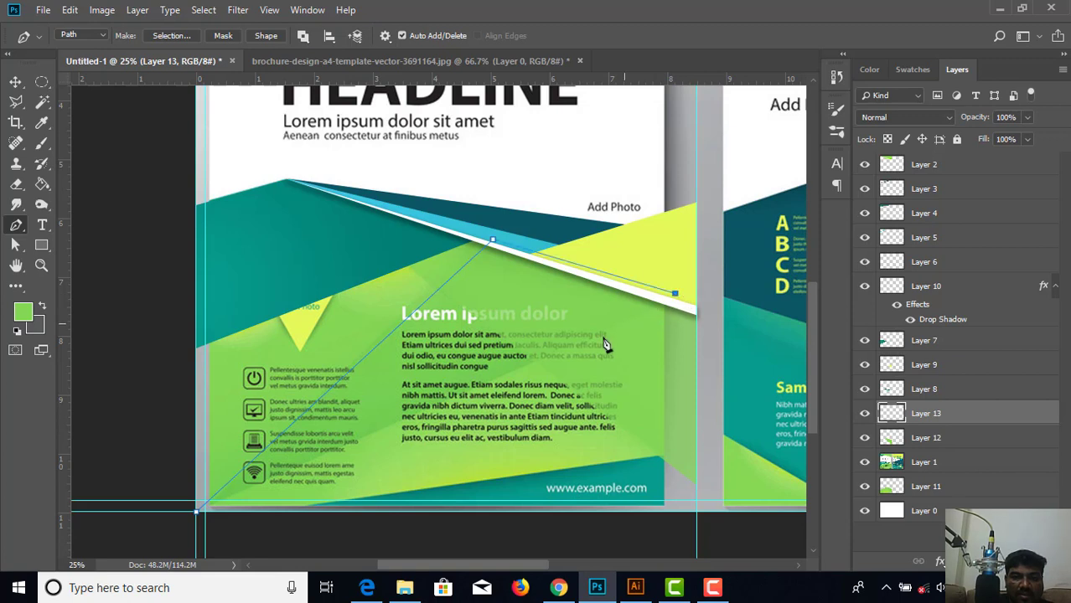
pyautogui.click(197, 513)
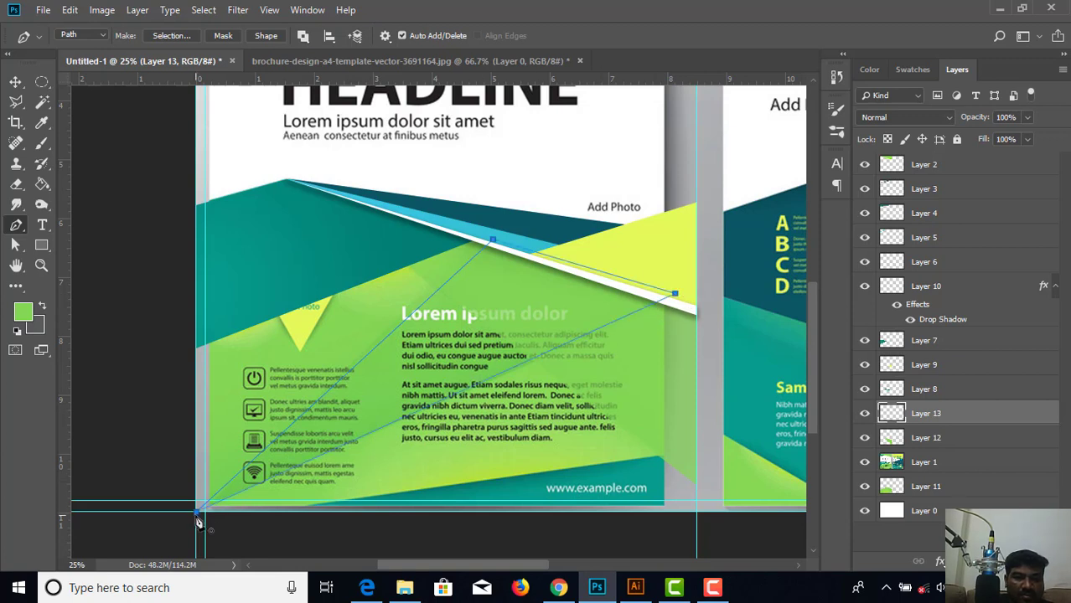
pyautogui.rightClick(563, 313)
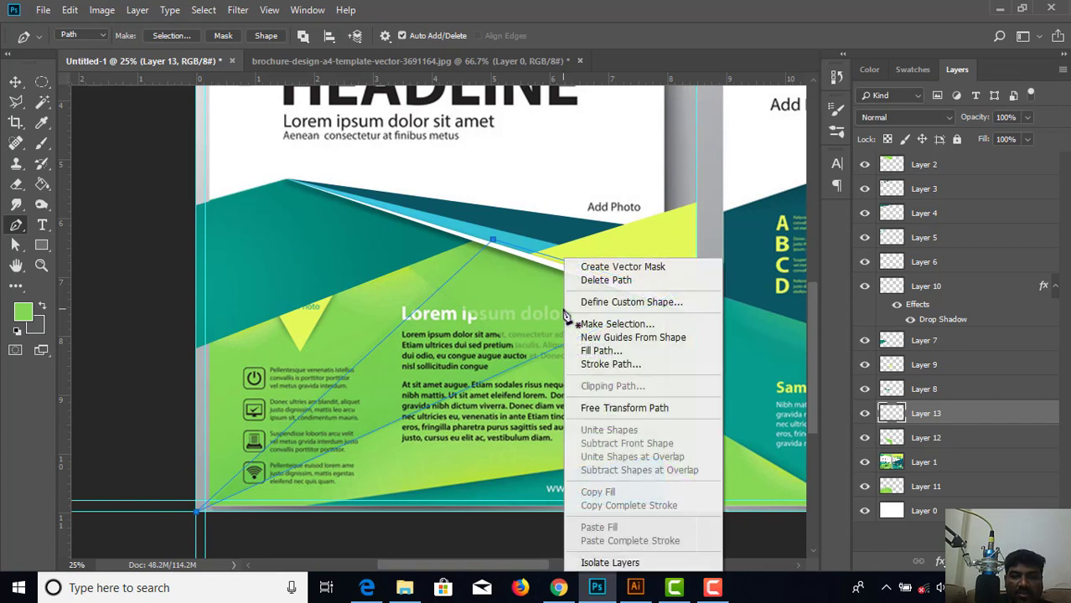
pyautogui.click(612, 329)
pyautogui.click(617, 143)
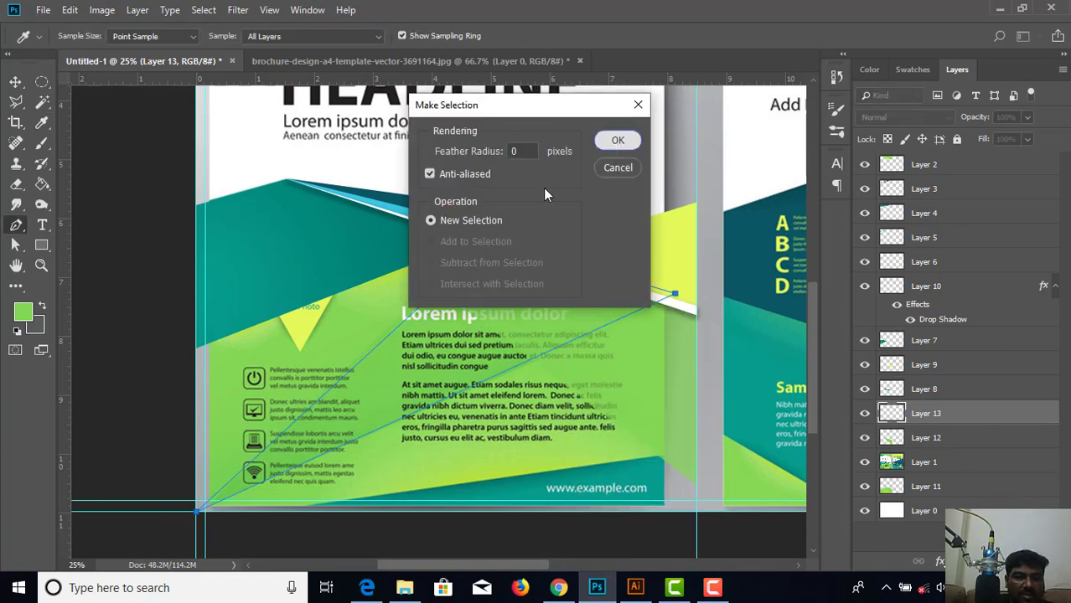
# Fill the wedge selection with green #76cf51 and deselect.
pyautogui.click(22, 312)
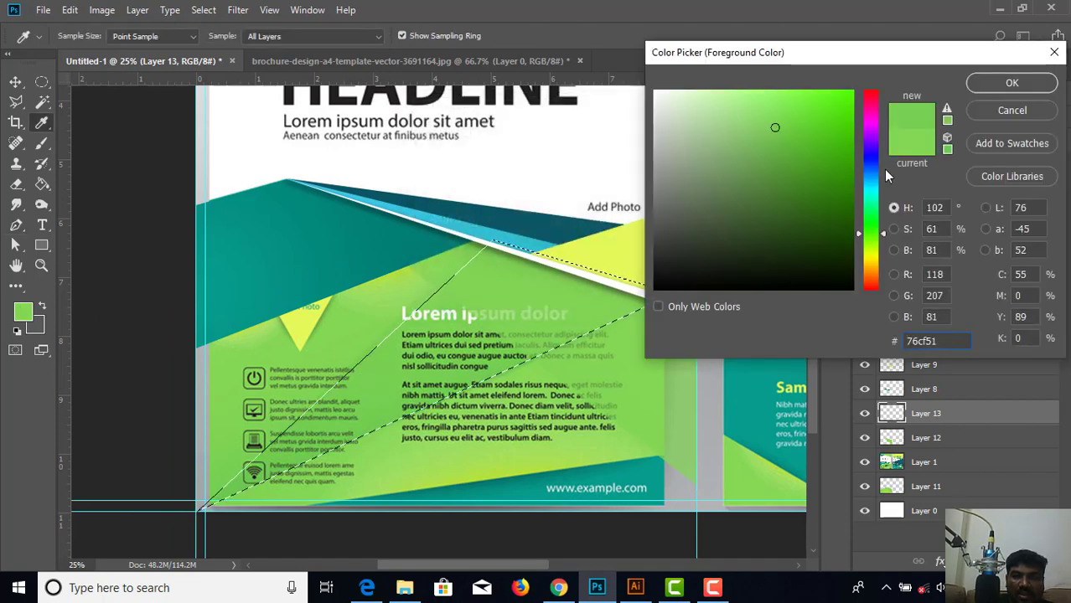
pyautogui.click(995, 82)
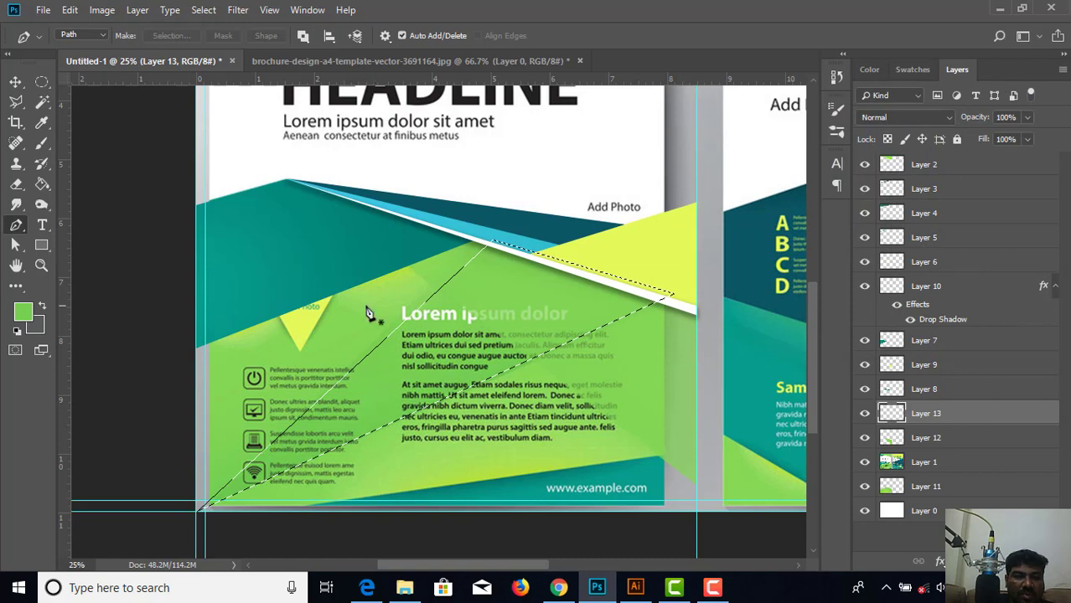
pyautogui.click(42, 183)
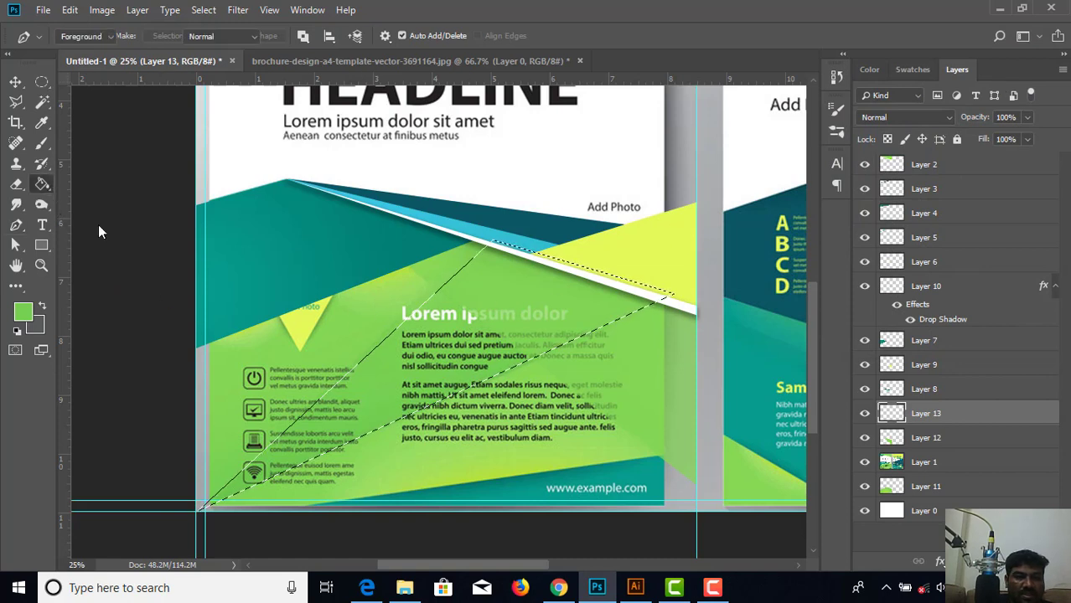
pyautogui.click(424, 394)
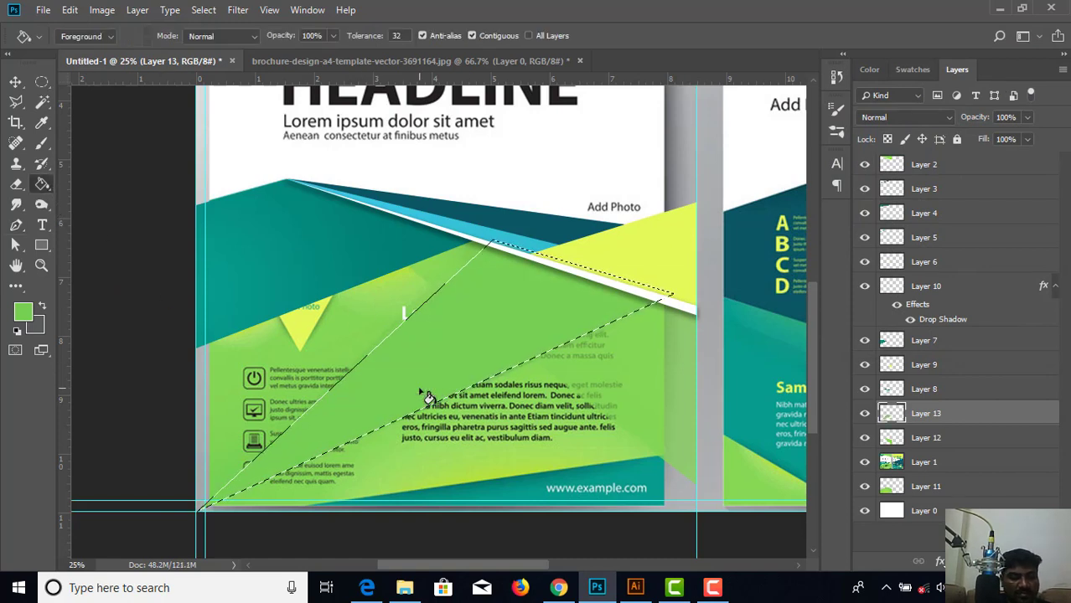
pyautogui.hotkey('ctrl', 'd')
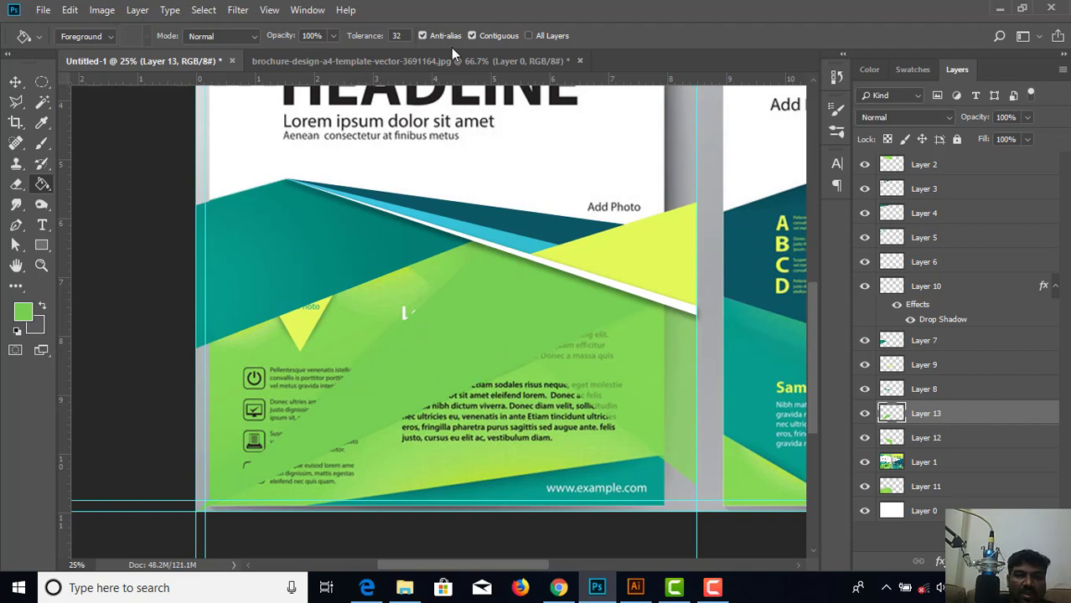
# Fade Layer 13 to about 41% opacity, comparing with Layer 1 hidden and shown.
pyautogui.click(1029, 117)
pyautogui.click(996, 136)
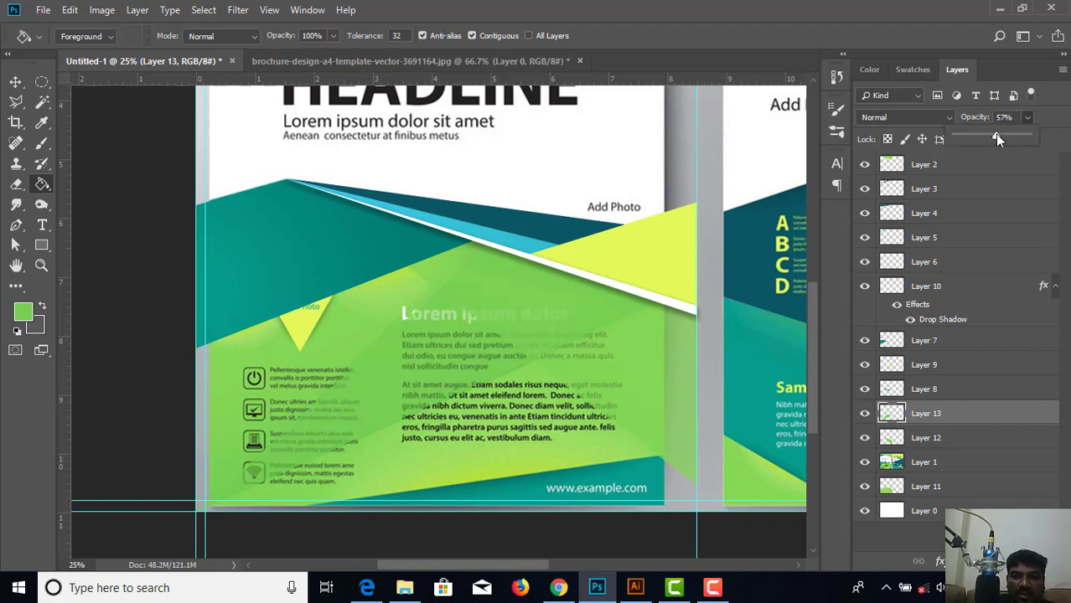
pyautogui.click(864, 462)
pyautogui.click(863, 462)
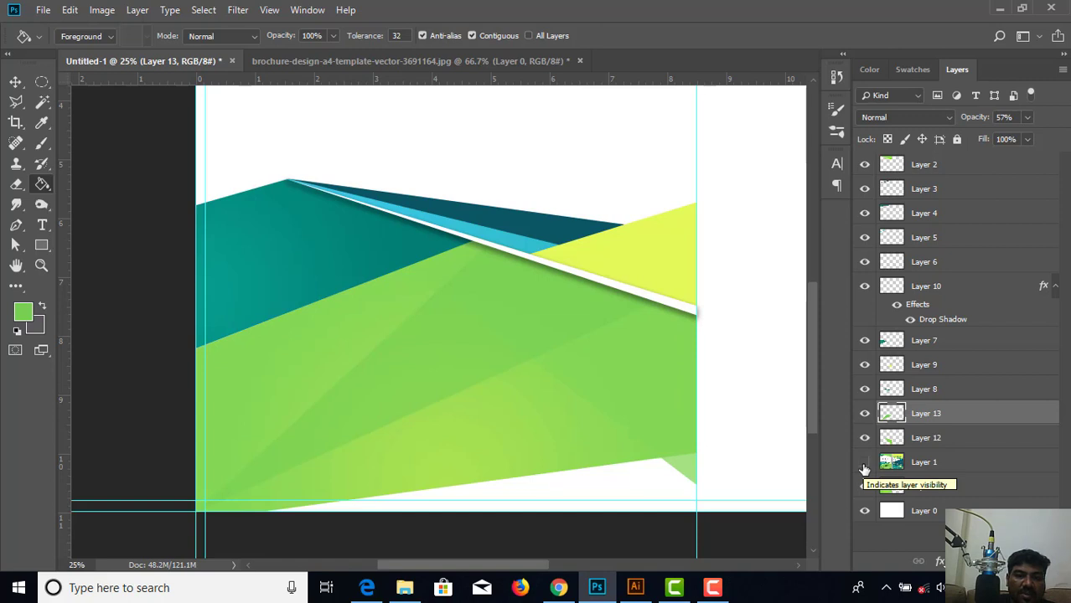
pyautogui.click(864, 461)
pyautogui.click(864, 461)
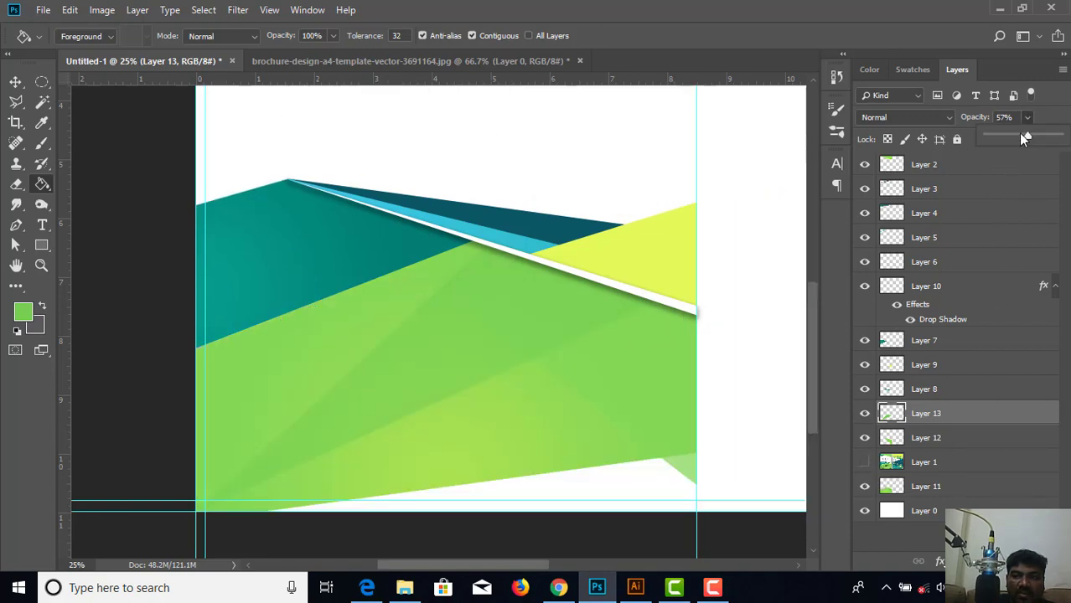
pyautogui.moveTo(1021, 135); pyautogui.dragTo(1016, 135)
# Fade Layer 12 to about 61% opacity and show the Layer 1 brochure artwork again.
pyautogui.click(934, 442)
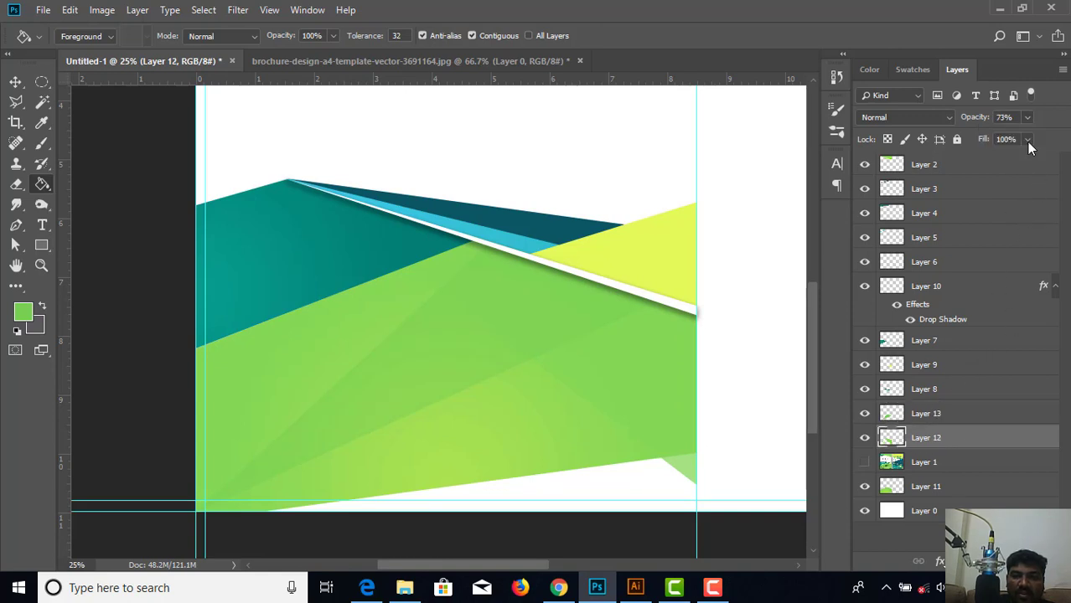
pyautogui.click(1028, 118)
pyautogui.moveTo(1019, 139); pyautogui.dragTo(1017, 139)
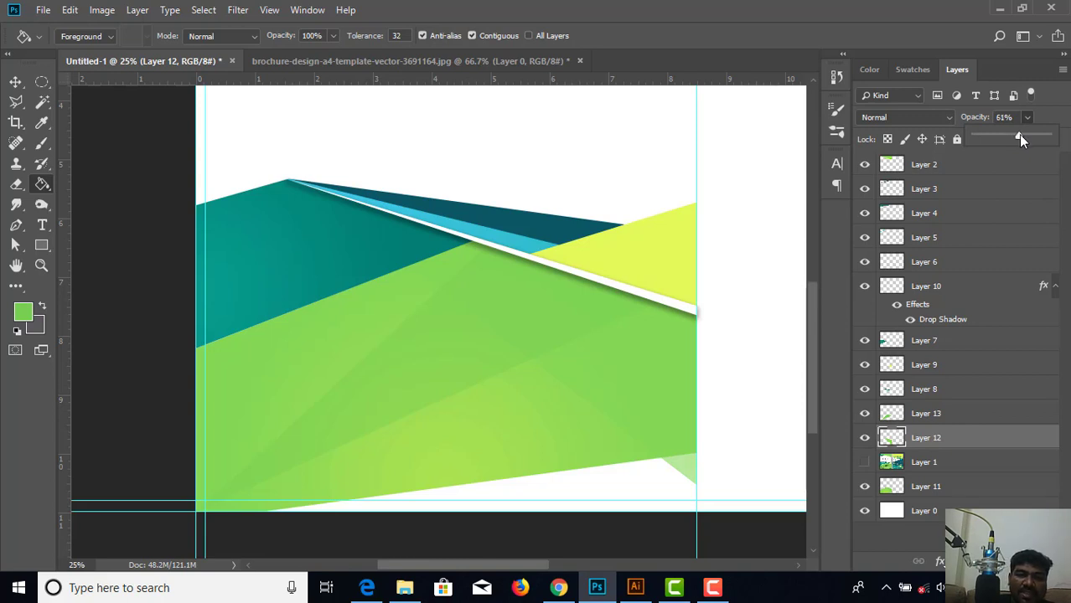
pyautogui.click(969, 420)
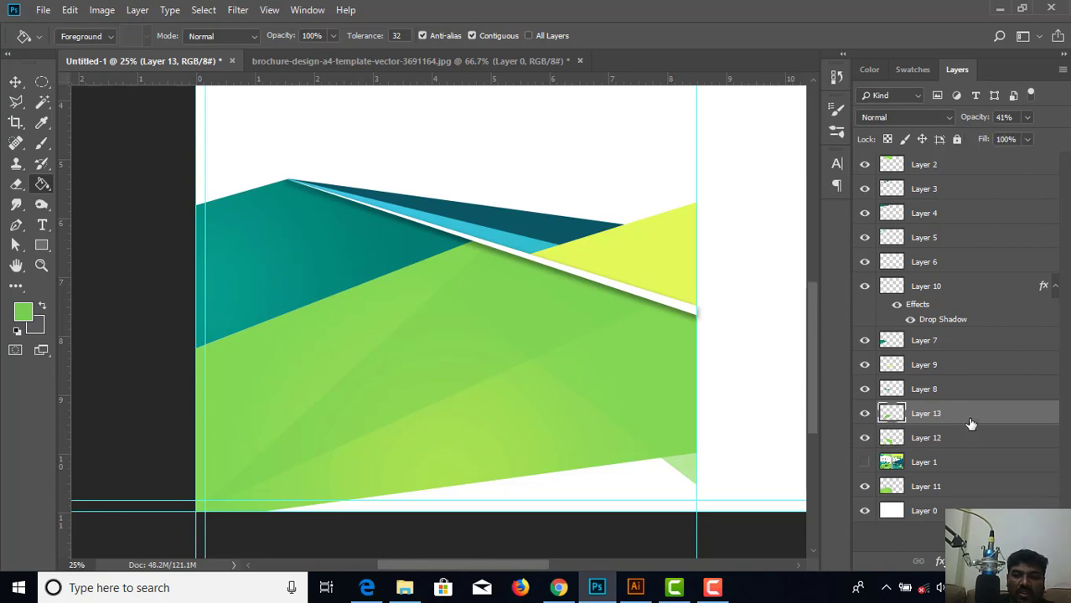
pyautogui.click(863, 462)
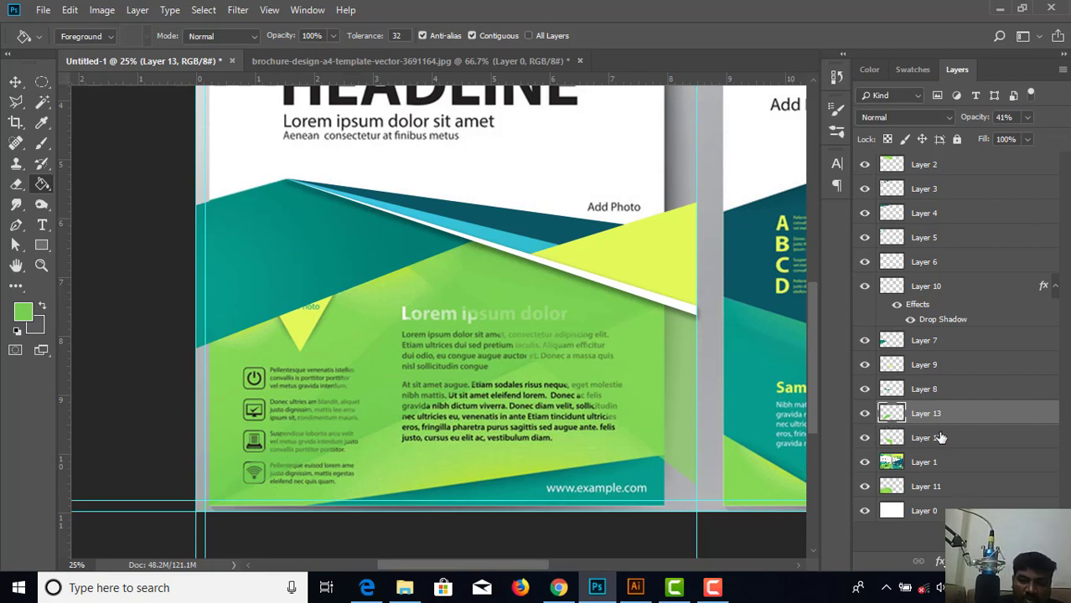
# Reselect Layer 13 and add a new empty Layer 14 above it.
pyautogui.click(15, 82)
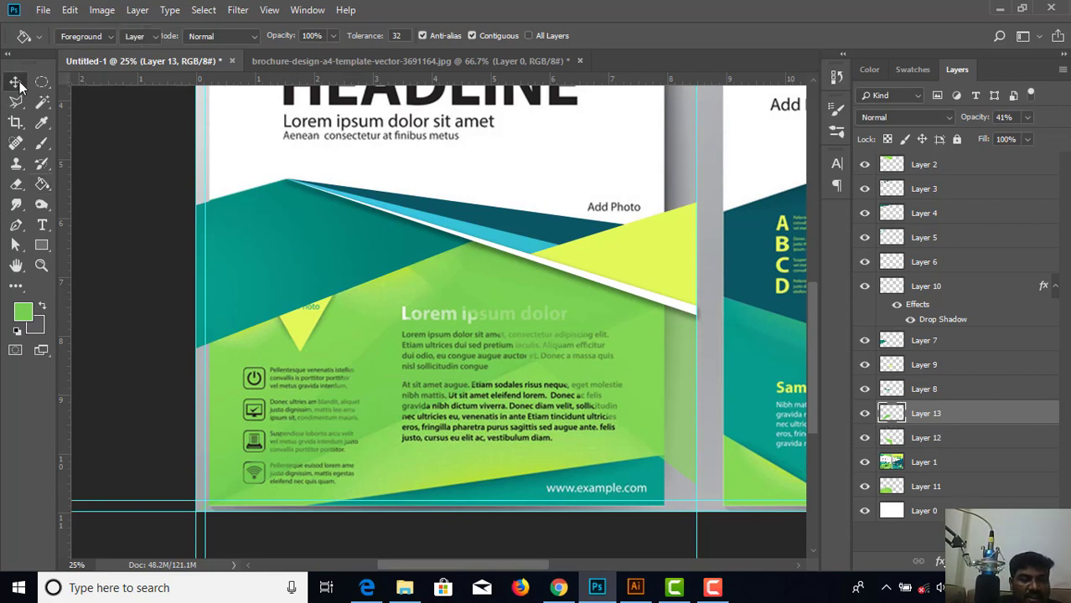
pyautogui.click(310, 326)
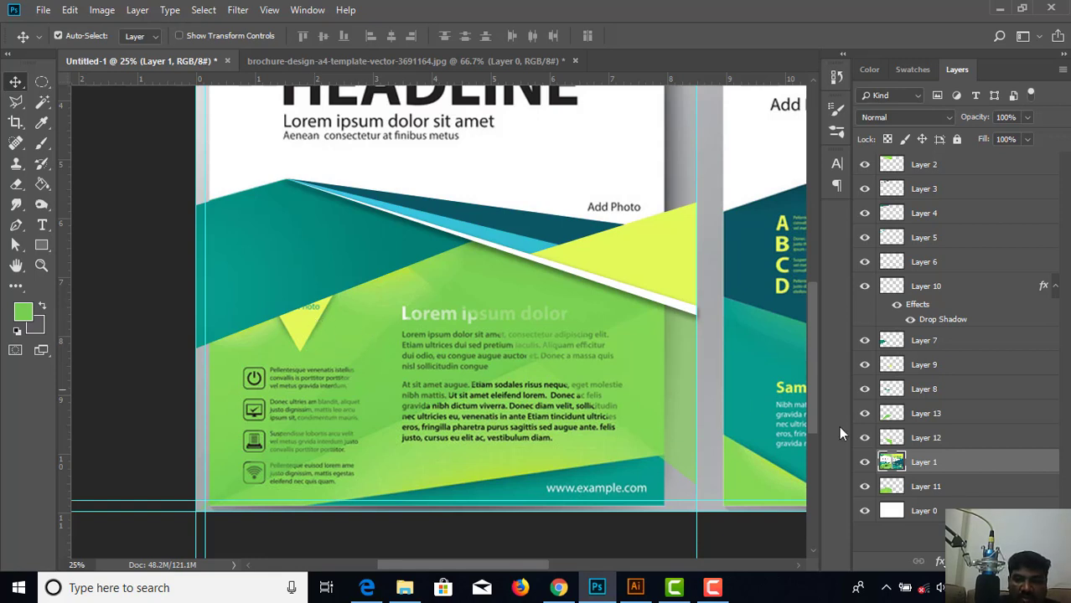
pyautogui.click(959, 418)
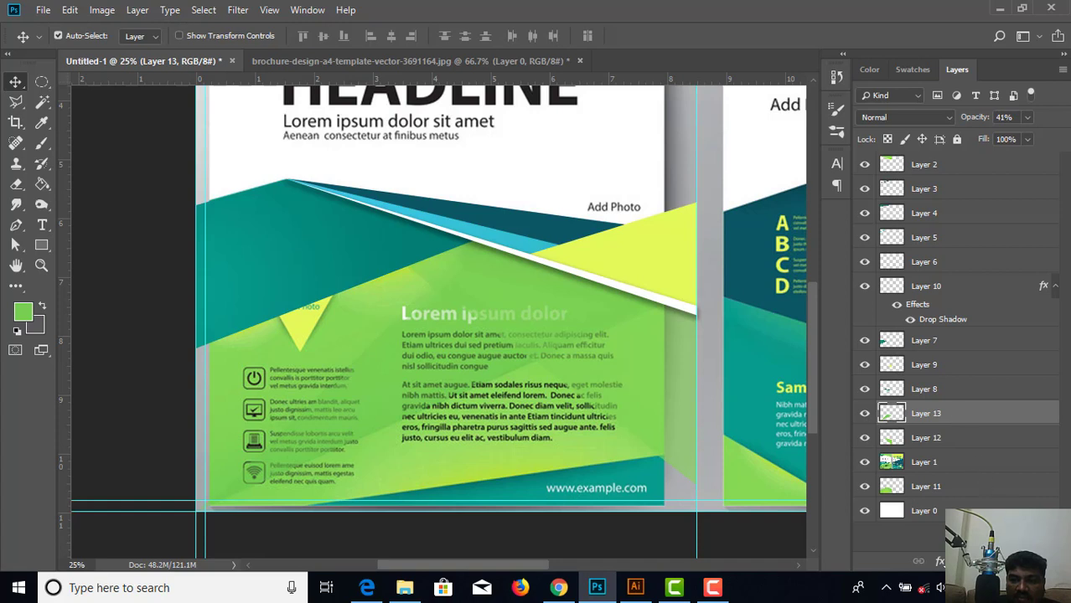
pyautogui.click(1027, 561)
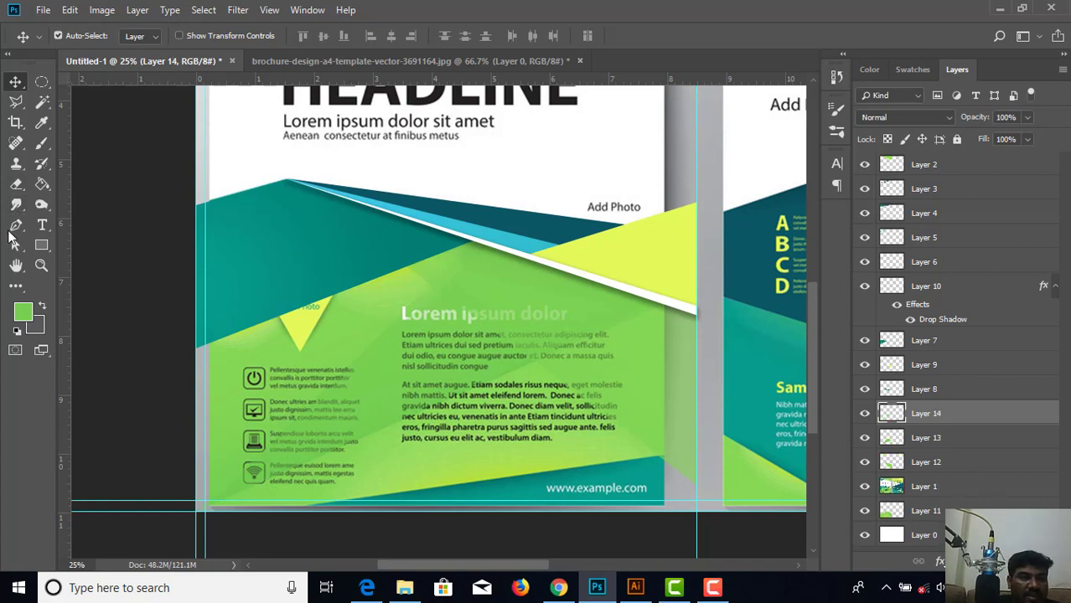
# Trace the small yellow triangle below the teal band with the Pen tool and make it a selection.
pyautogui.click(14, 228)
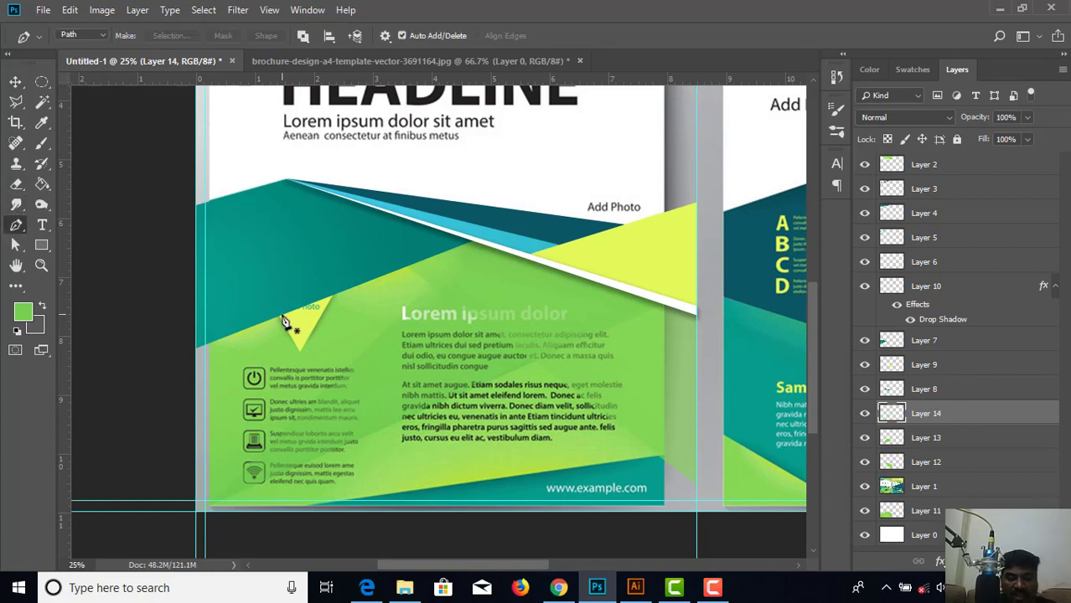
pyautogui.scroll(2, 284, 321)
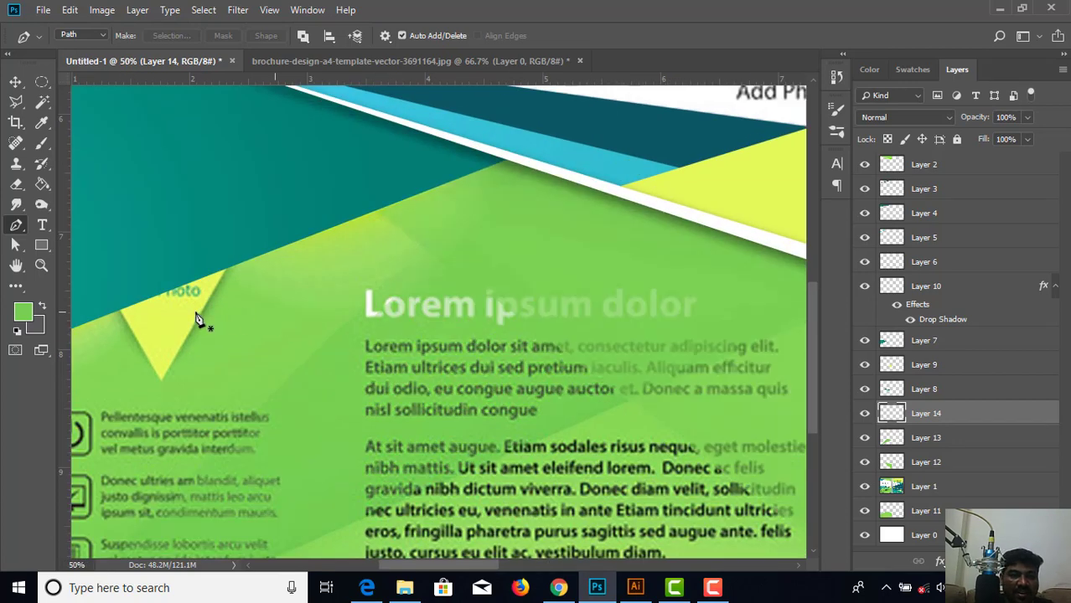
pyautogui.moveTo(172, 296); pyautogui.dragTo(271, 291)
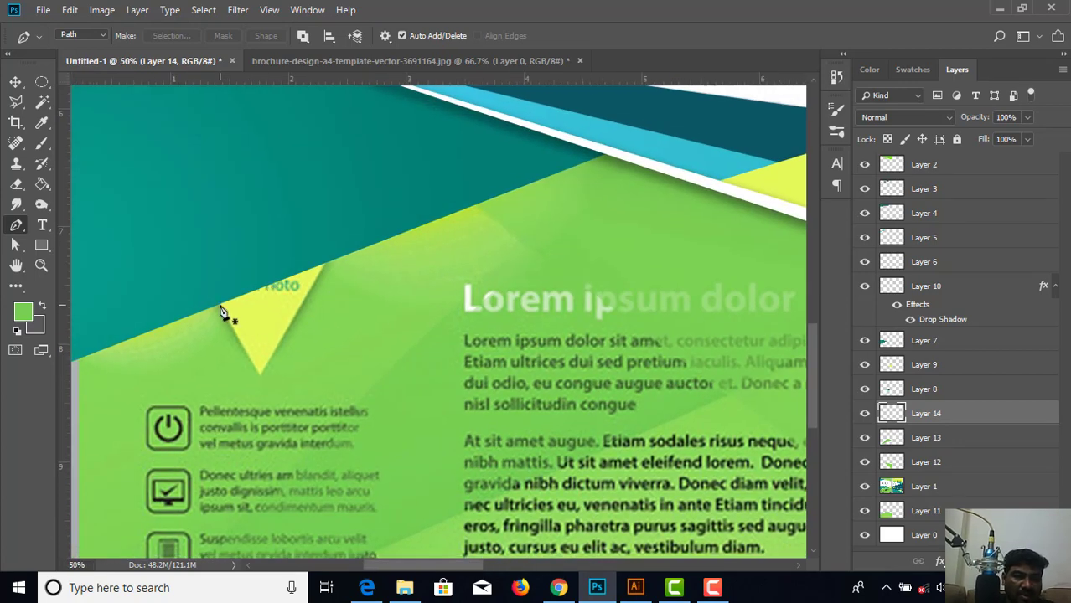
pyautogui.click(219, 307)
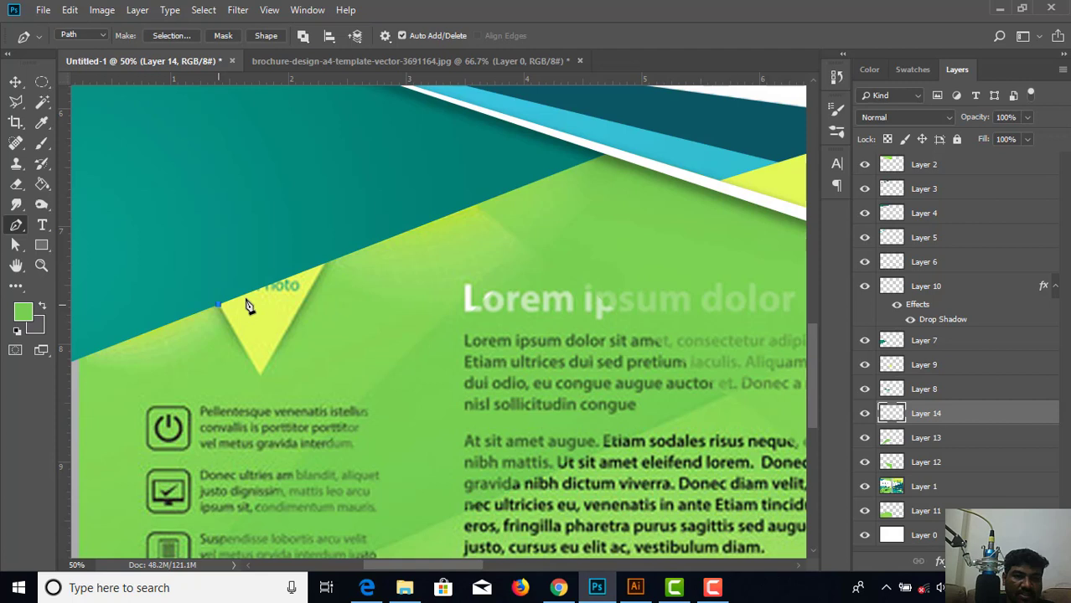
pyautogui.click(324, 263)
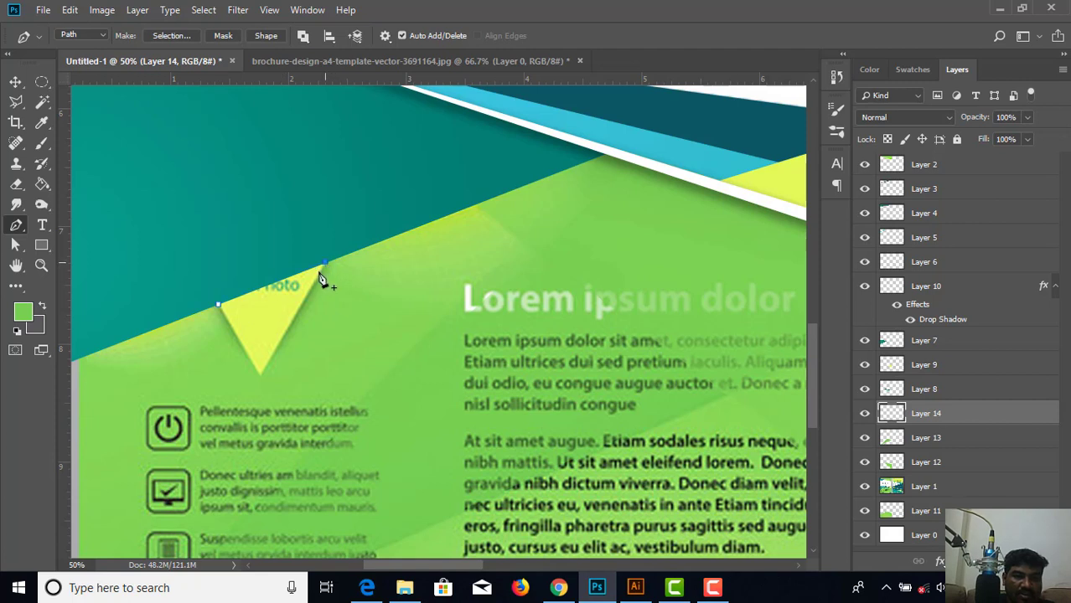
pyautogui.click(260, 377)
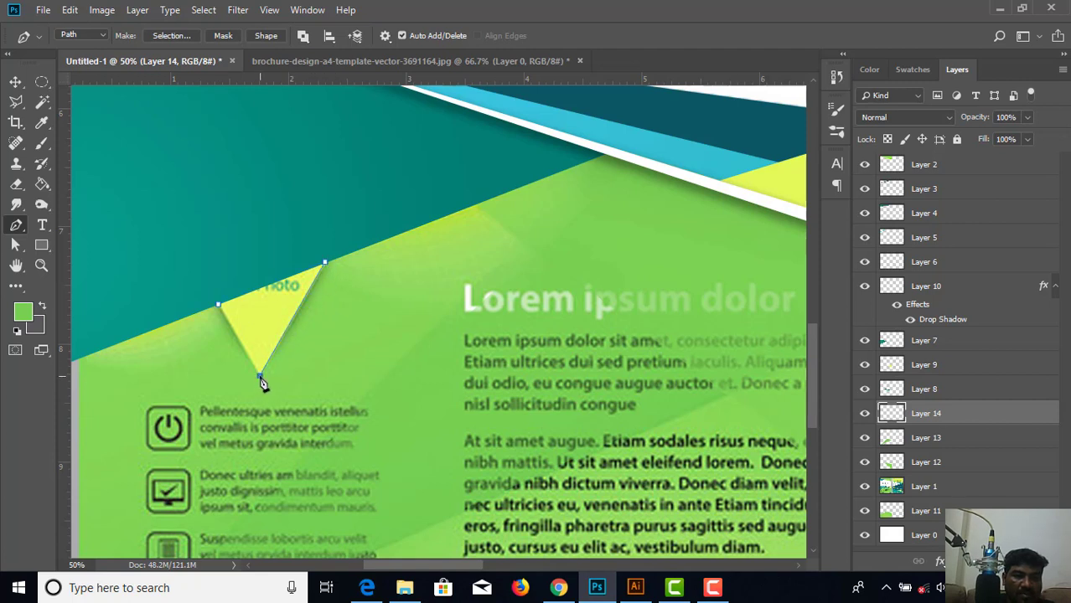
pyautogui.click(218, 307)
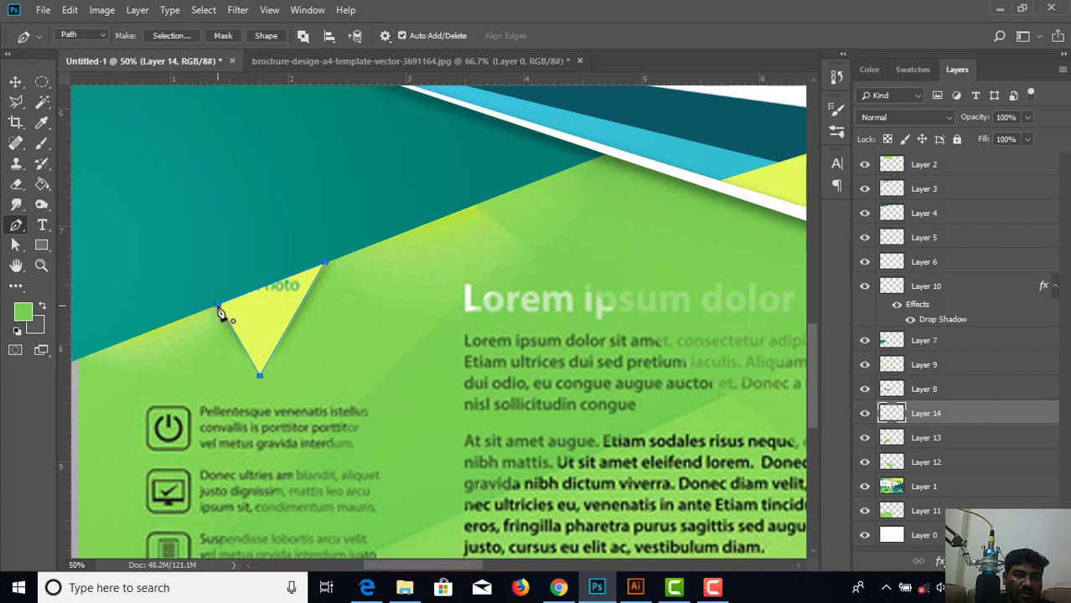
pyautogui.rightClick(392, 280)
pyautogui.click(440, 323)
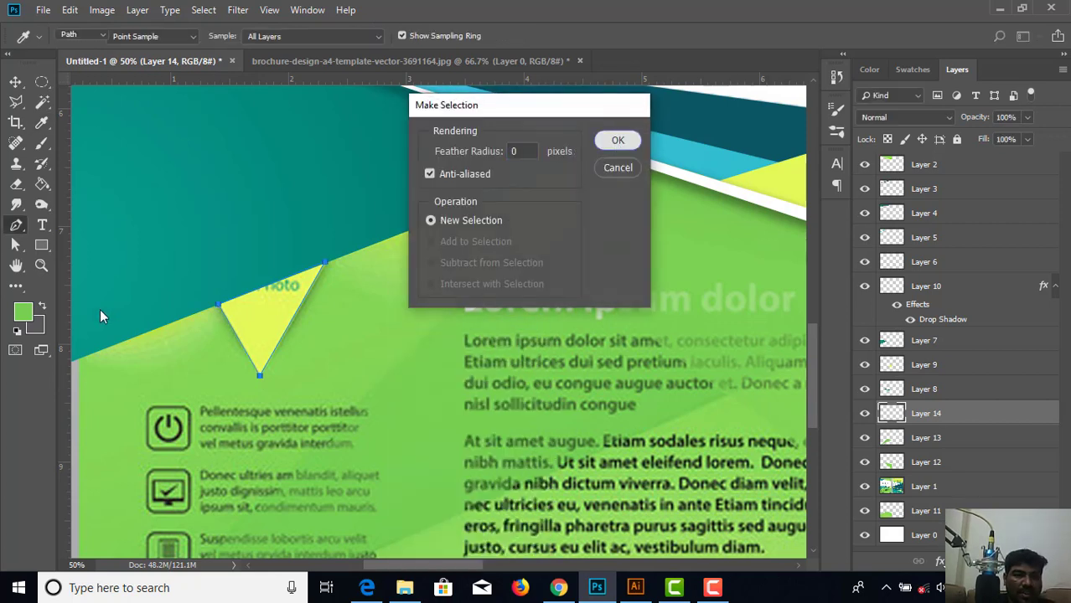
pyautogui.press('Return')
# Fill the triangle with yellow #e4f95c sampled from the template, then deselect.
pyautogui.click(23, 312)
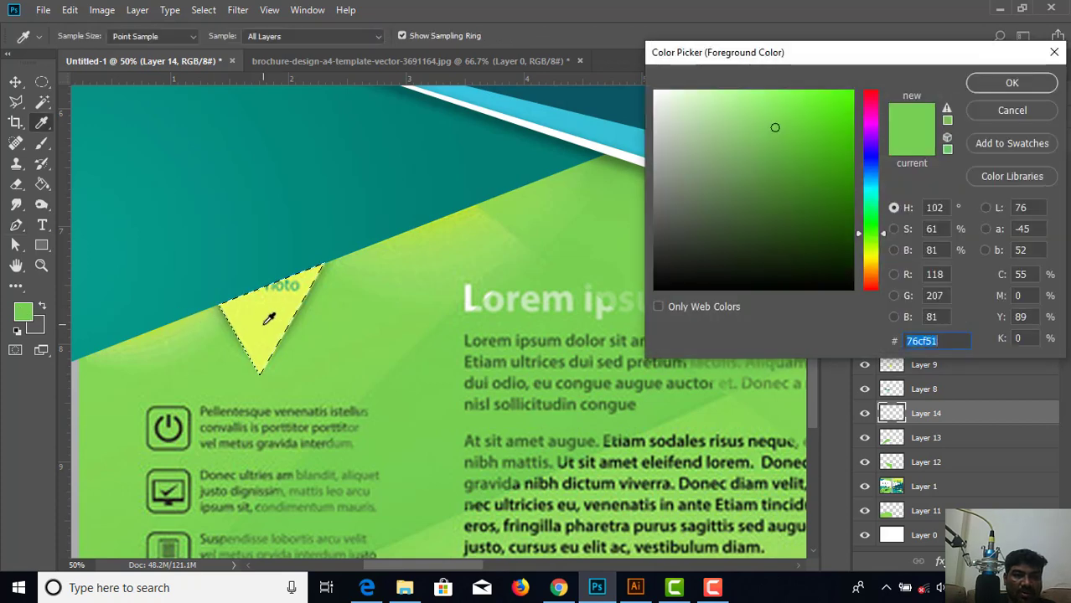
pyautogui.click(270, 311)
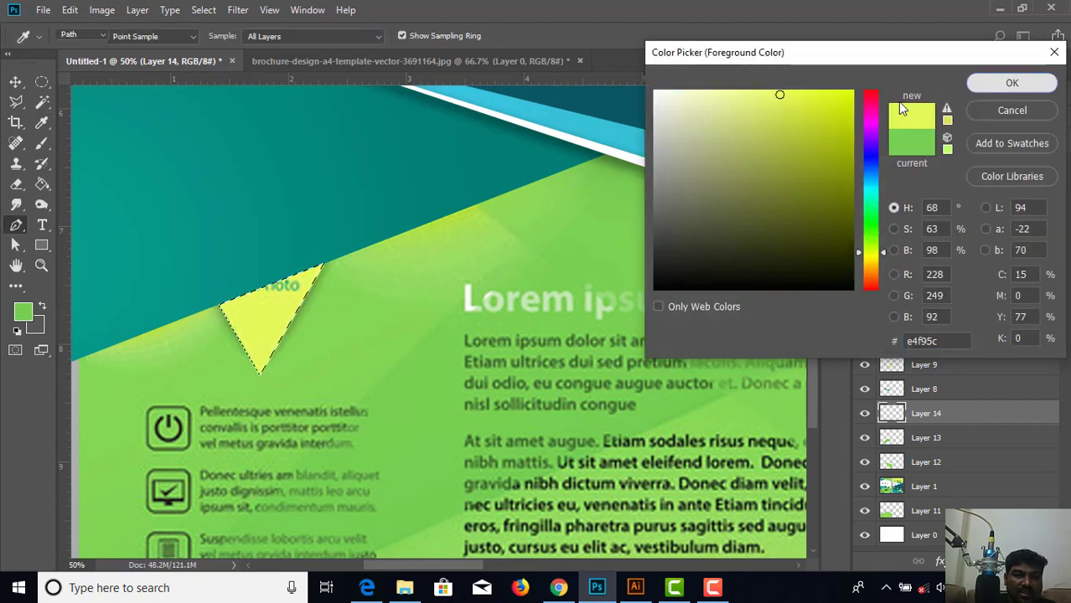
pyautogui.click(997, 84)
pyautogui.press('p')
pyautogui.click(42, 183)
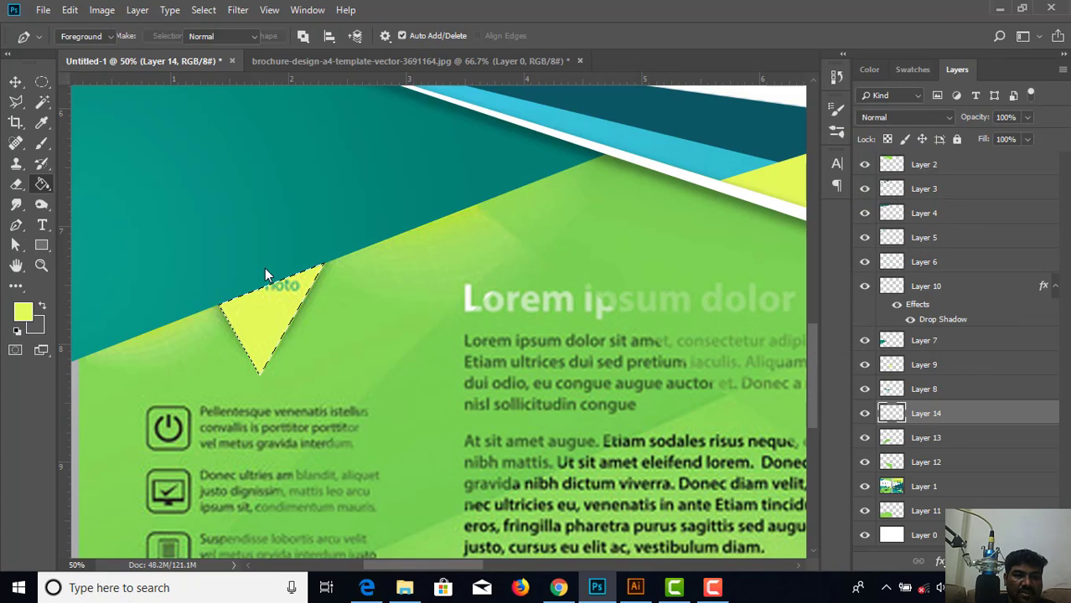
pyautogui.click(271, 323)
pyautogui.hotkey('ctrl', 'd')
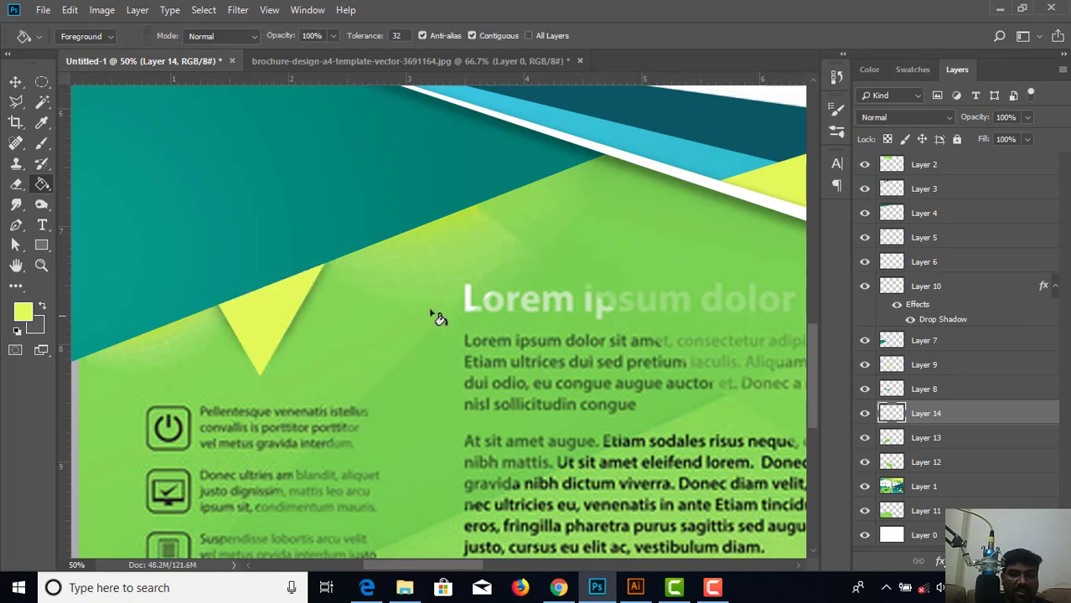
# Add a Layer 14 drop shadow: about 32% opacity, 10 px distance, 17% spread, 21 px size.
pyautogui.rightClick(965, 418)
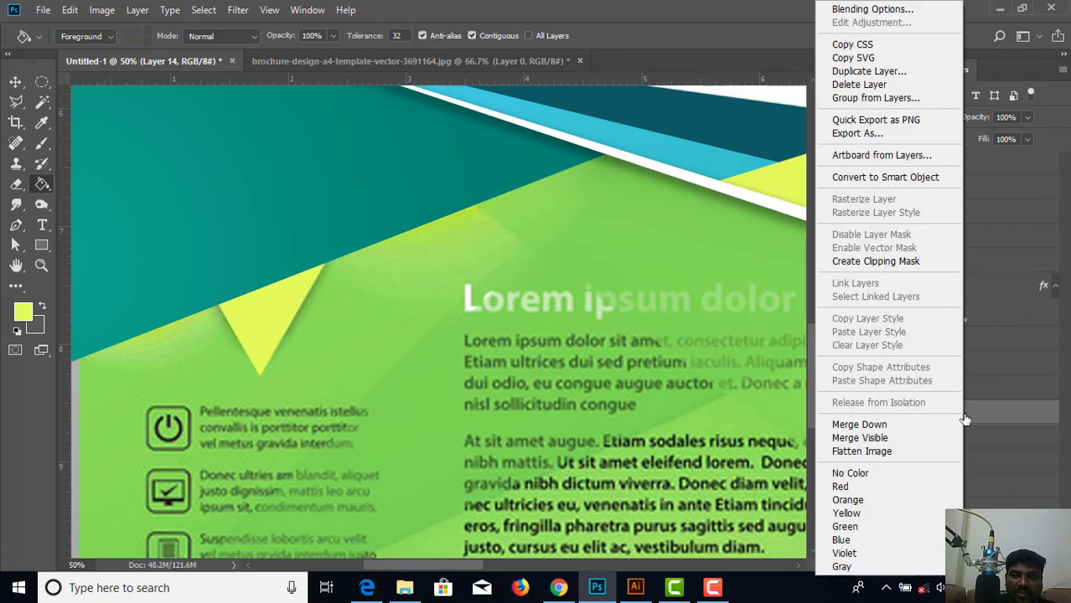
pyautogui.click(890, 10)
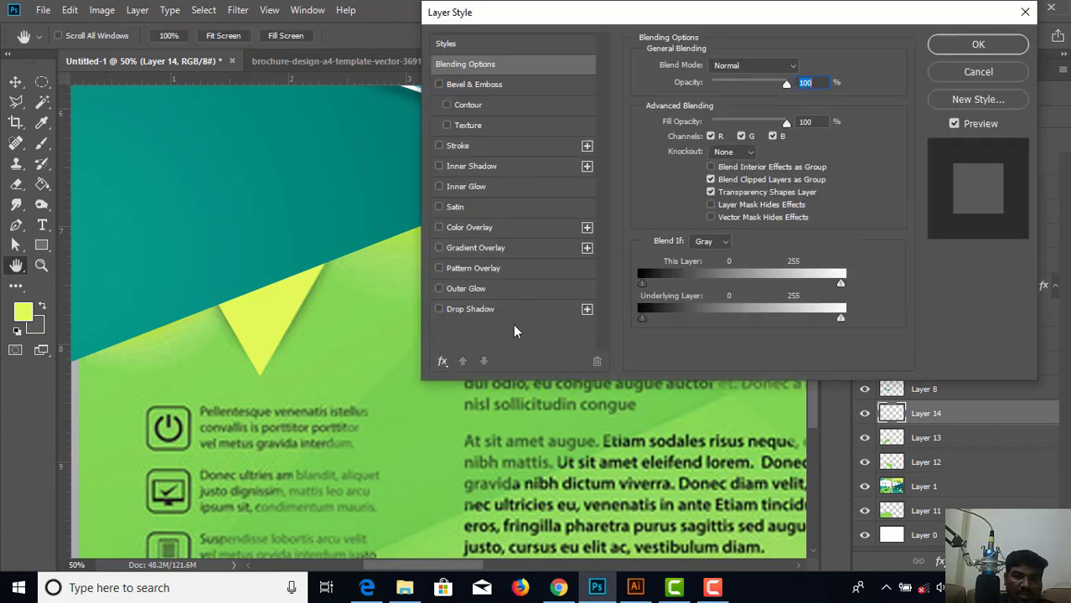
pyautogui.click(438, 309)
pyautogui.click(456, 308)
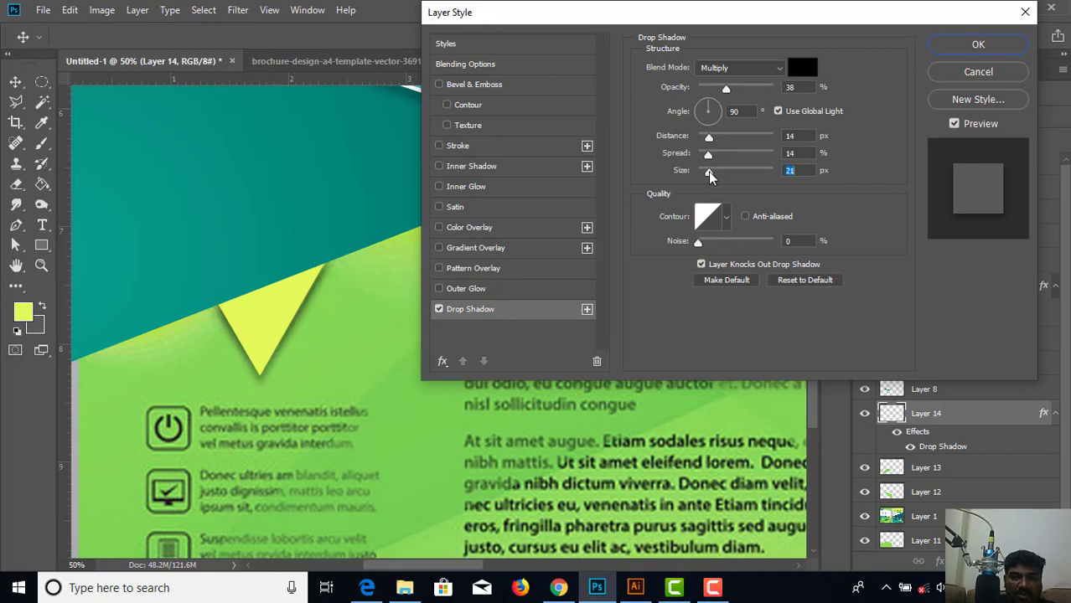
pyautogui.moveTo(711, 173); pyautogui.dragTo(718, 157)
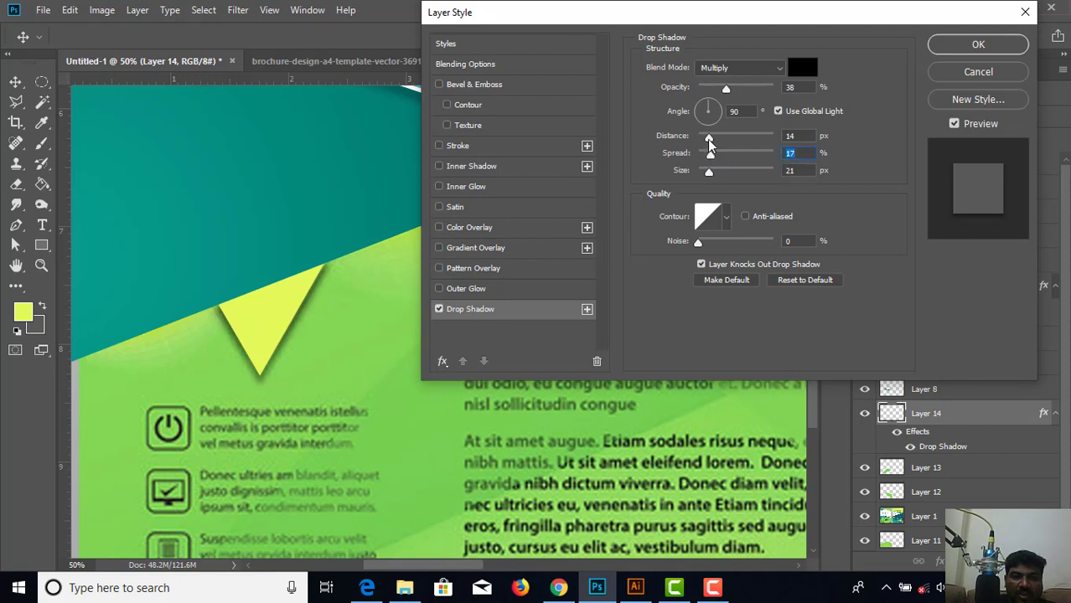
pyautogui.moveTo(714, 140); pyautogui.dragTo(710, 140)
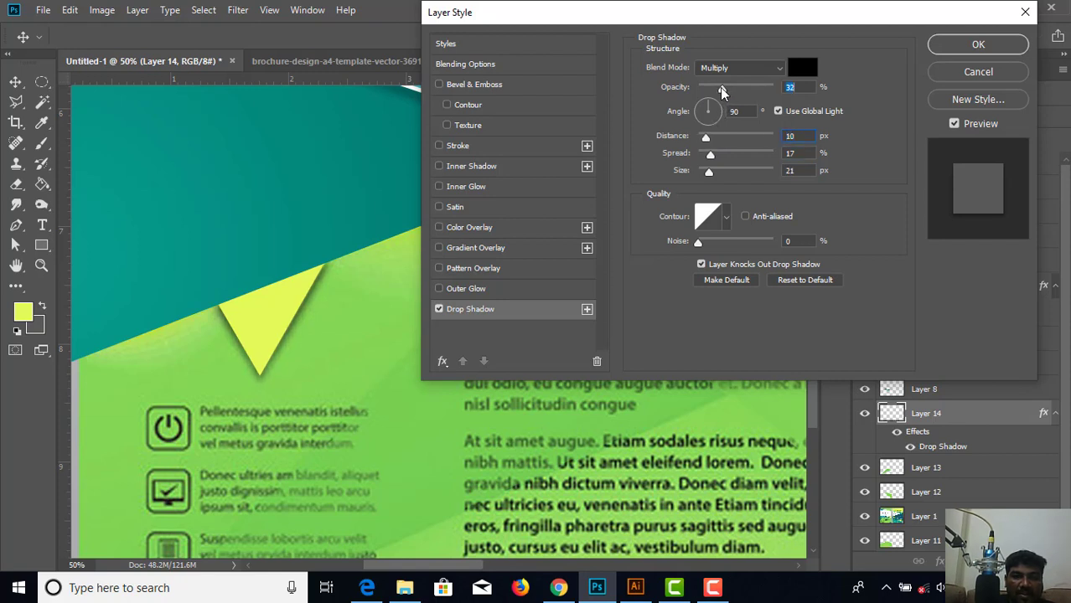
pyautogui.moveTo(719, 87); pyautogui.dragTo(723, 87)
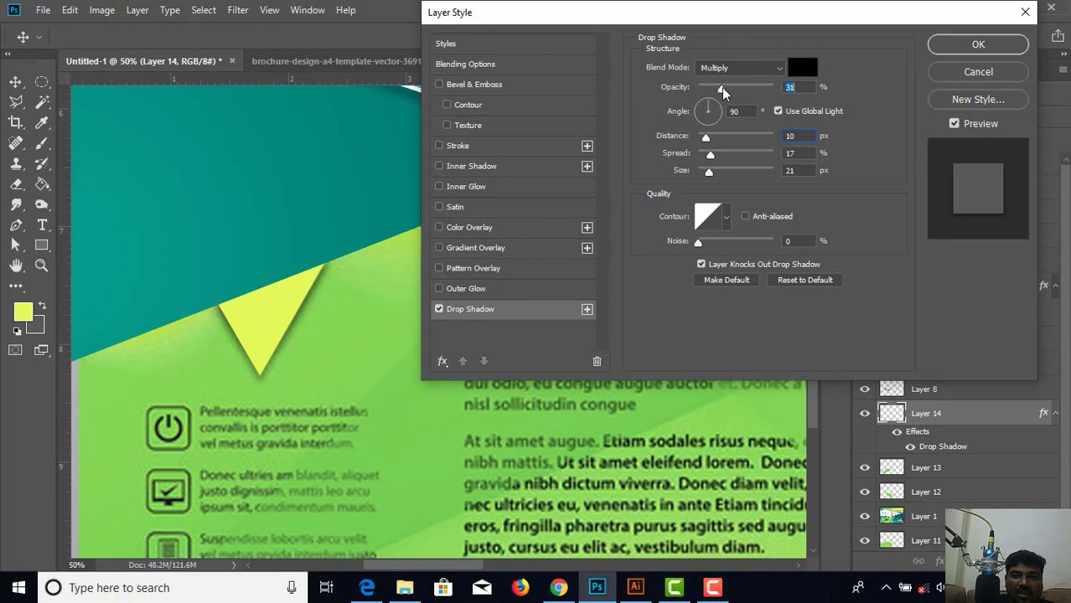
pyautogui.click(1015, 50)
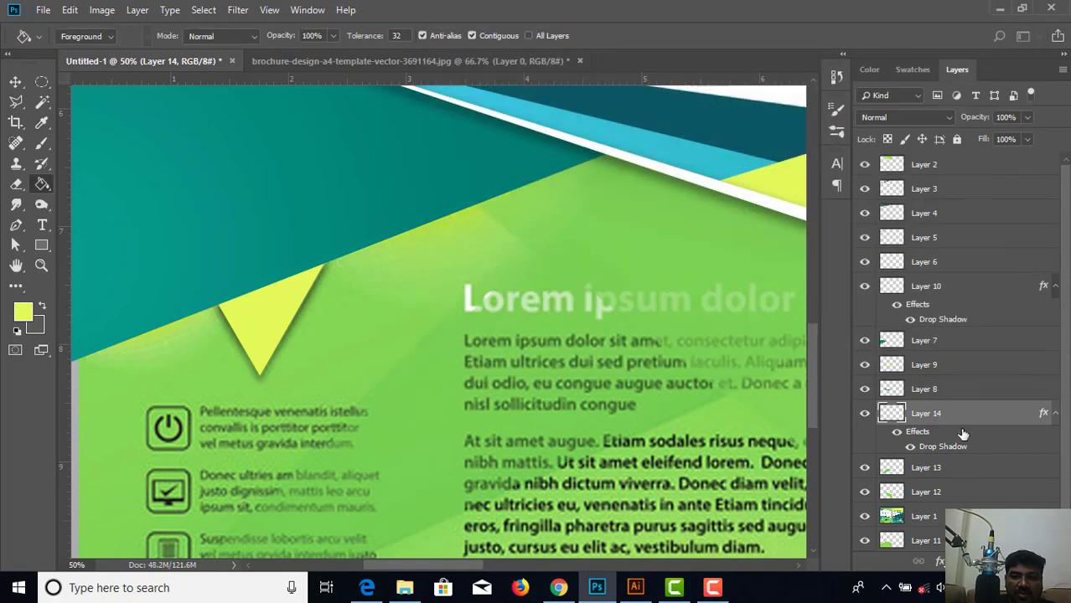
# Zoom out and toggle the template layer to compare the traced shapes with it.
pyautogui.click(864, 518)
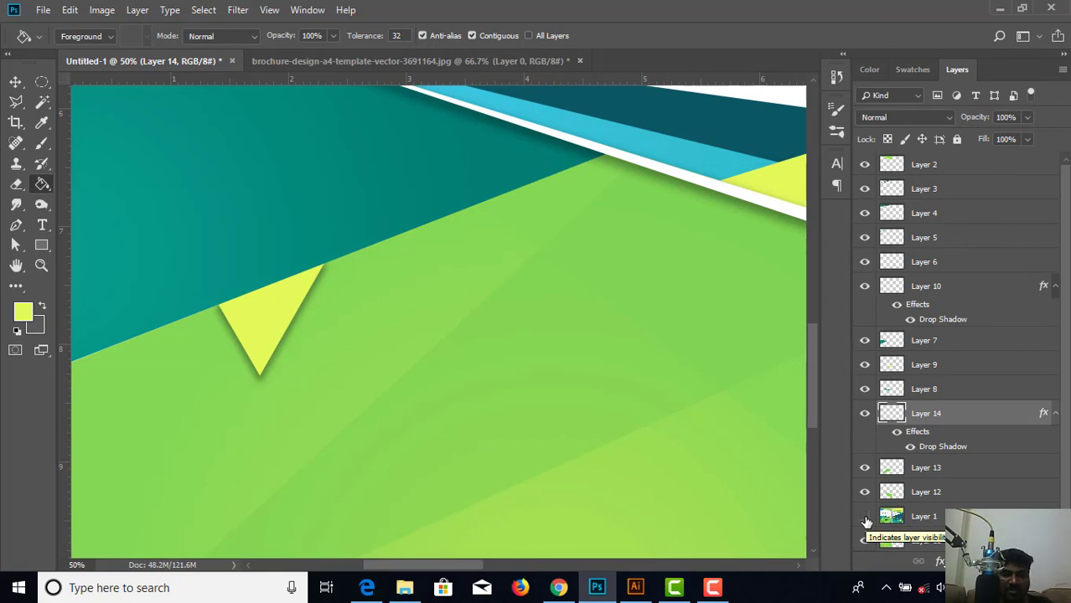
pyautogui.hotkey('ctrl', '-')
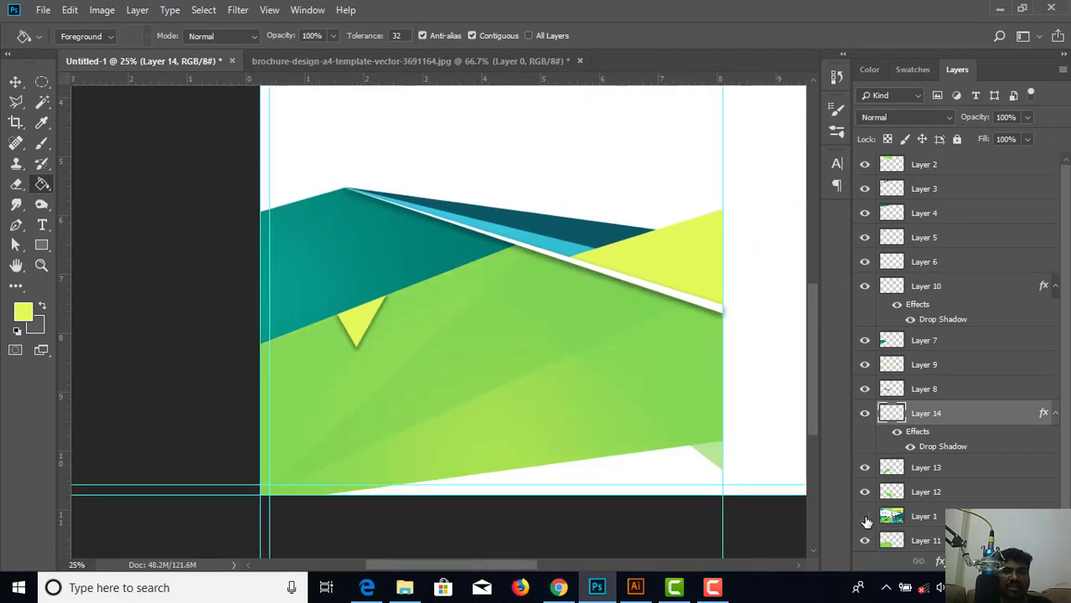
pyautogui.hotkey('ctrl', '-')
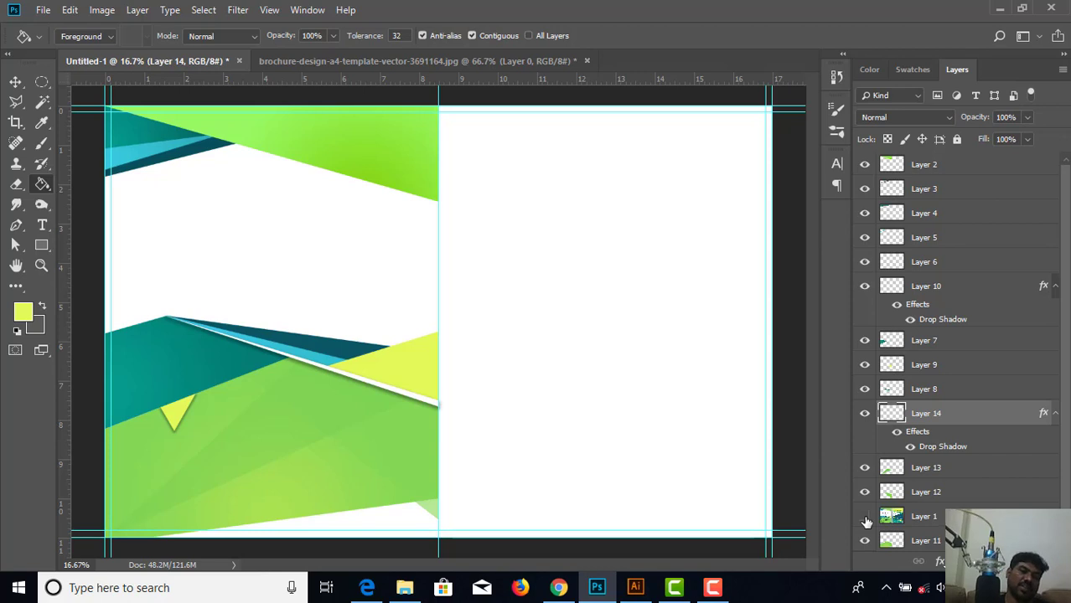
pyautogui.click(865, 517)
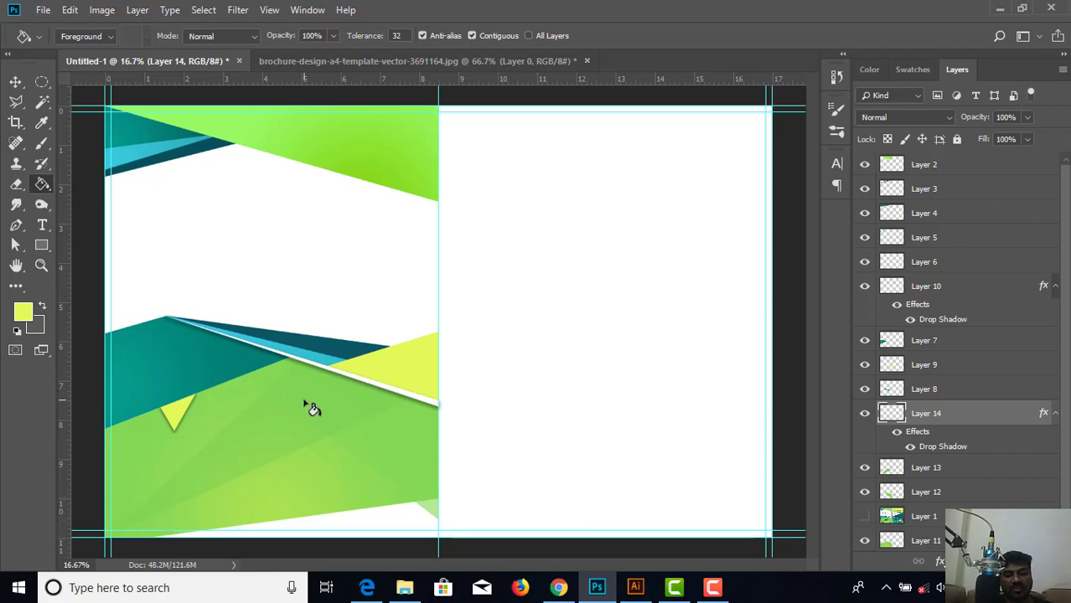
pyautogui.hotkey('ctrl', '-')
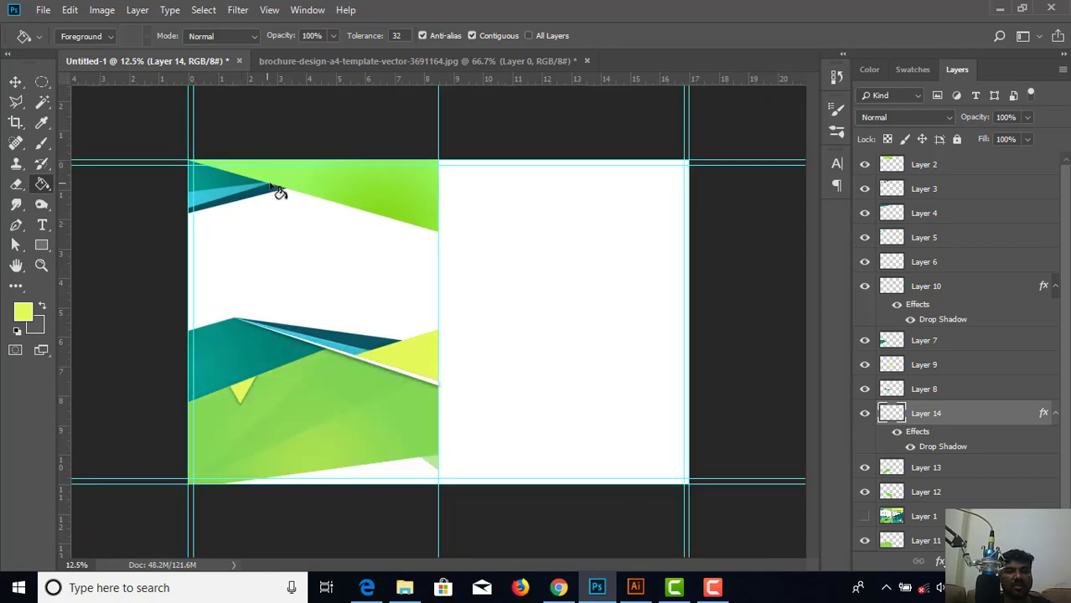
pyautogui.click(865, 518)
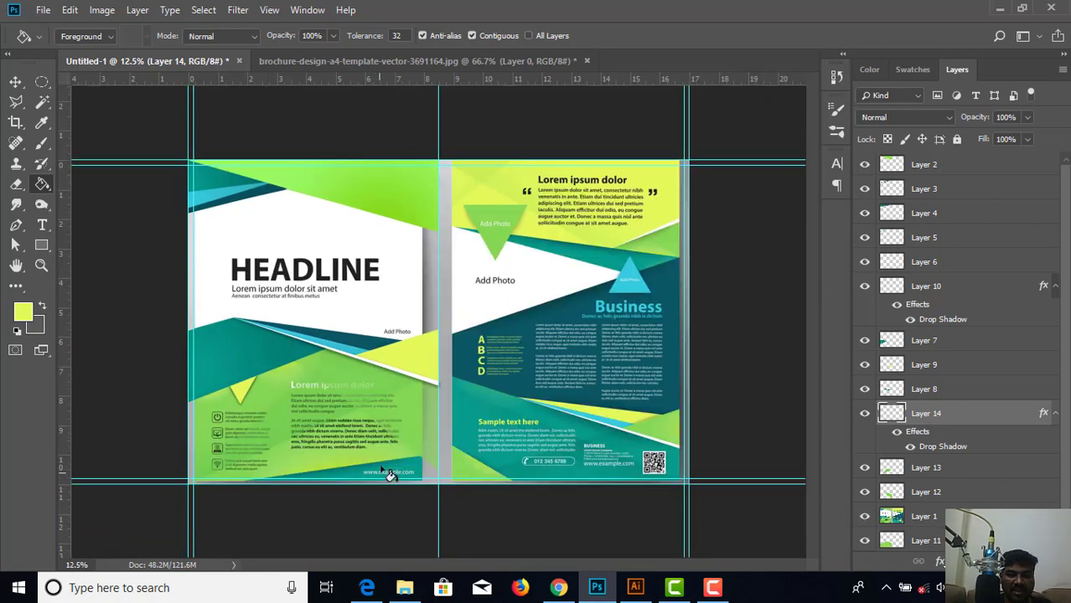
# Zoom into the left page, set the ruler origin at the lower-left guide intersection, and select Layer 1.
pyautogui.hotkey('ctrl', '+')
pyautogui.hotkey('ctrl', '+')
pyautogui.moveTo(411, 463); pyautogui.dragTo(543, 187)
pyautogui.moveTo(63, 78); pyautogui.dragTo(124, 387)
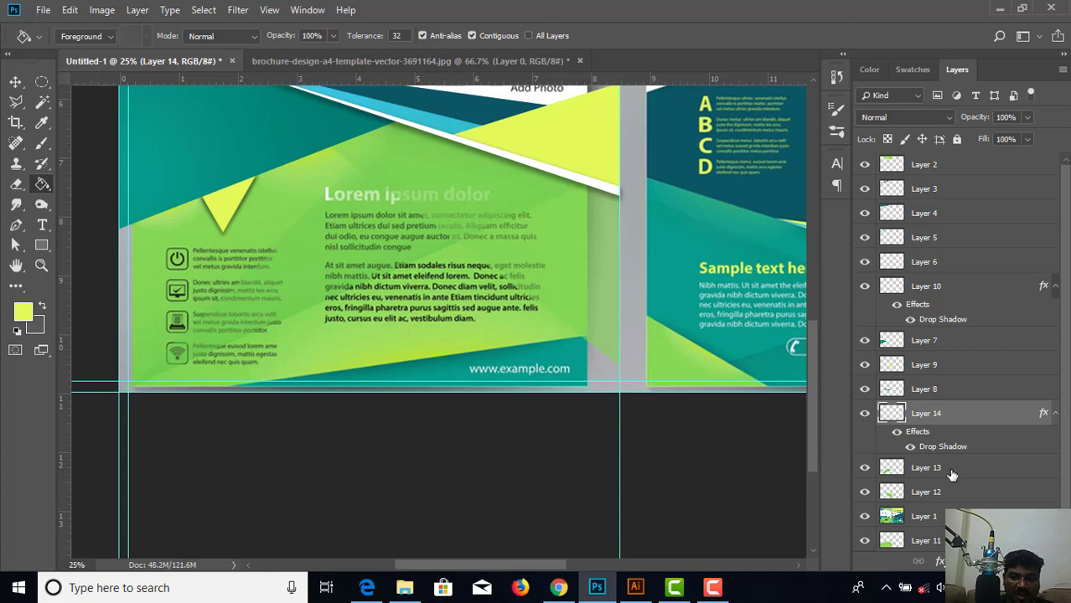
pyautogui.click(922, 516)
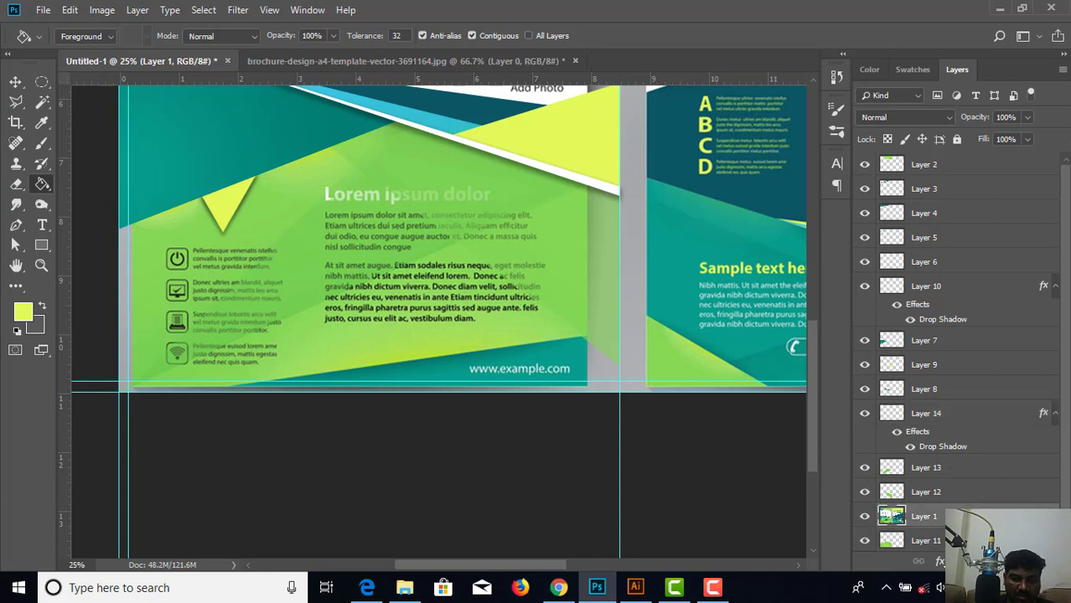
# Create a new Layer 15 and move it just above the background layer.
pyautogui.hotkey('ctrl', 'shift', 'alt', 'n')
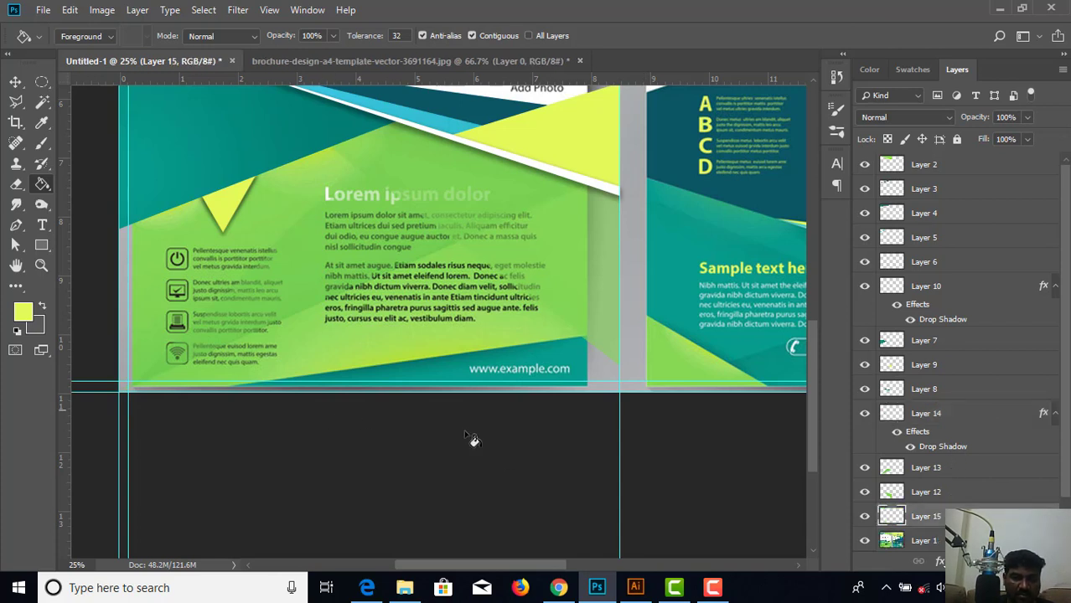
pyautogui.scroll(-1, 972, 463)
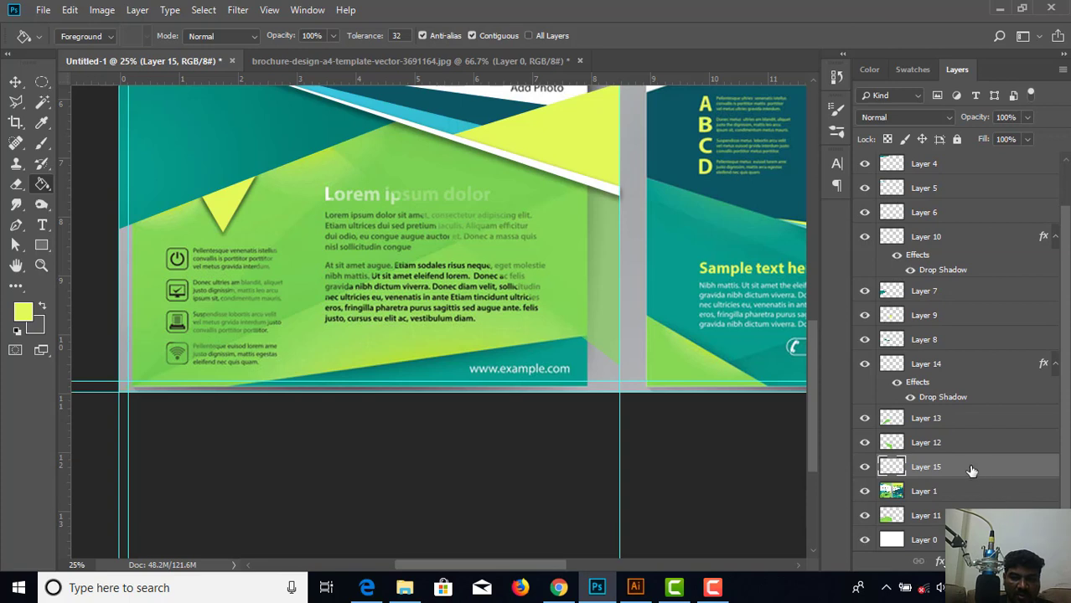
pyautogui.moveTo(971, 471); pyautogui.dragTo(965, 528)
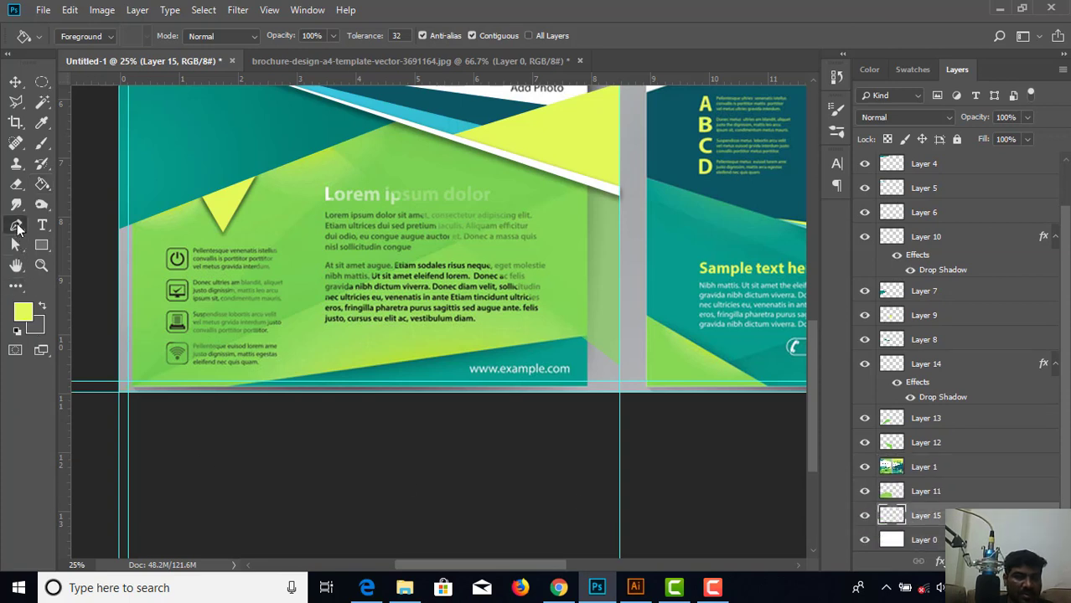
# Pen-trace a closed wedge along the left page's bottom guides and turn it into a selection.
pyautogui.click(16, 226)
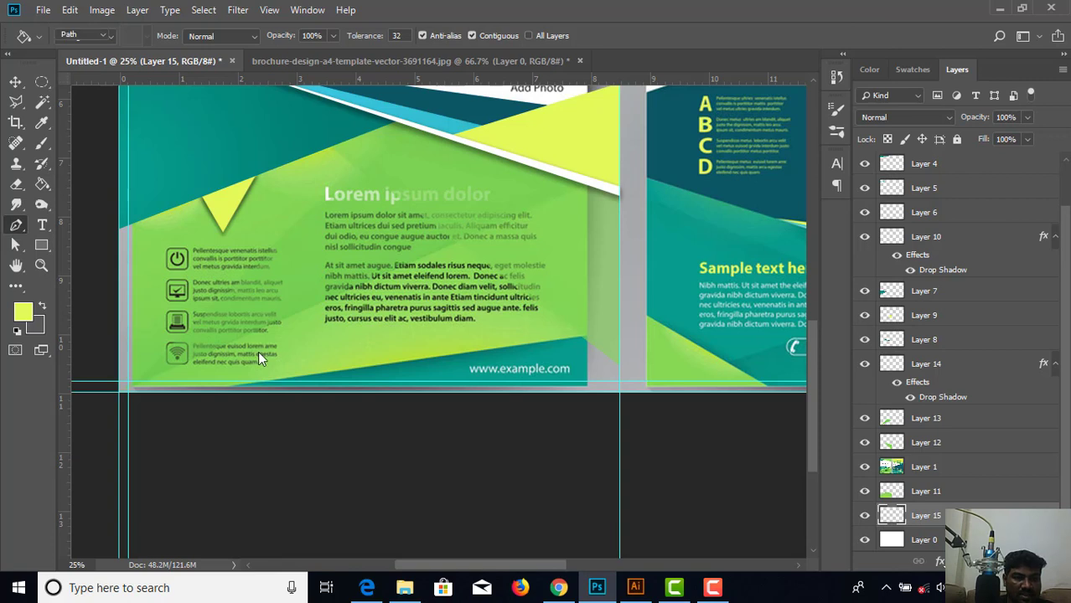
pyautogui.click(182, 392)
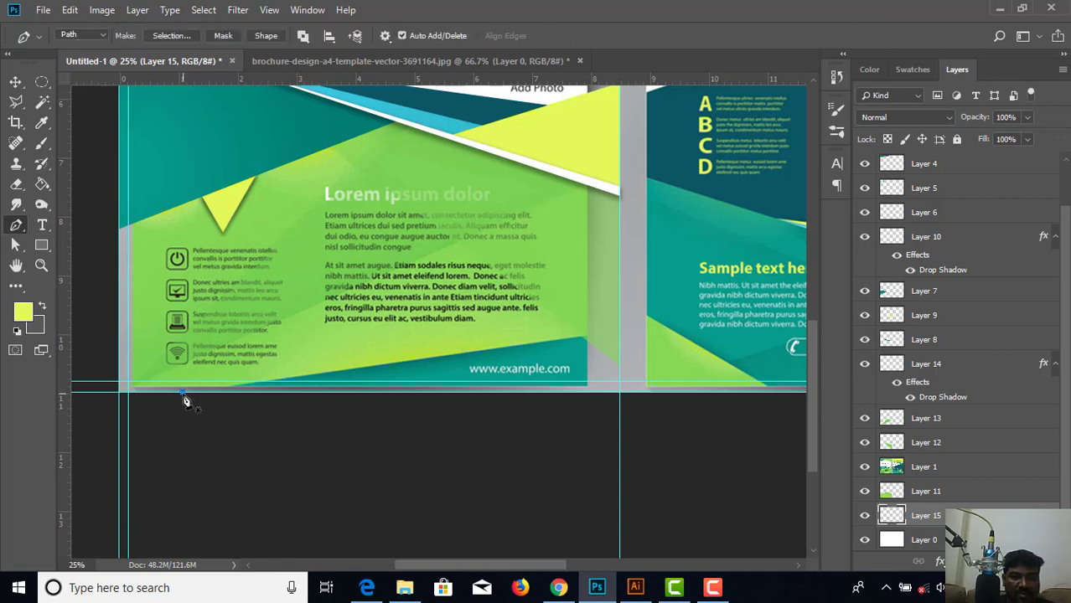
pyautogui.click(620, 331)
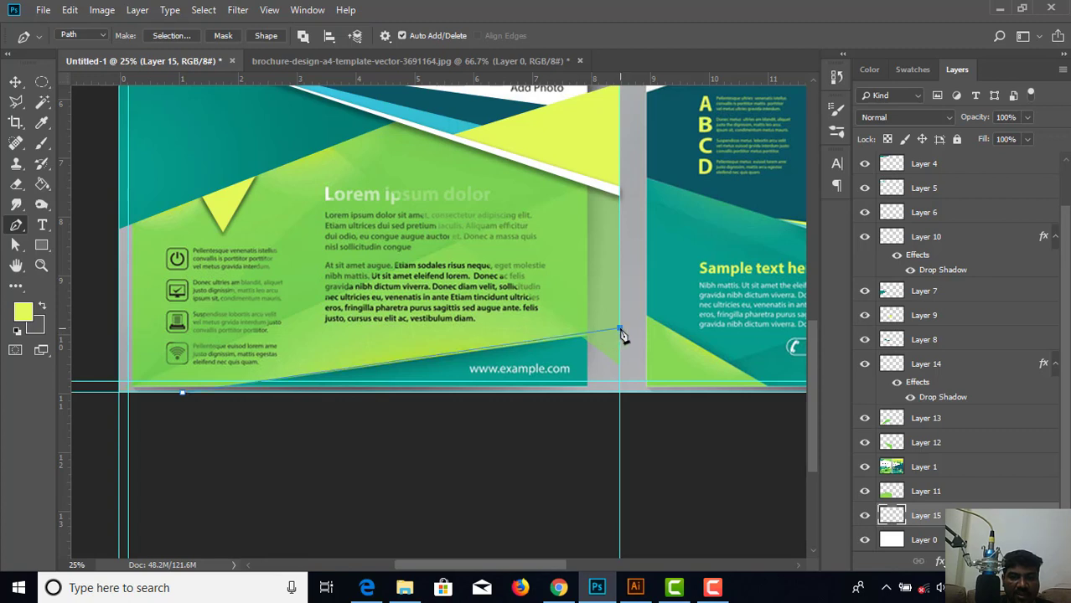
pyautogui.click(620, 392)
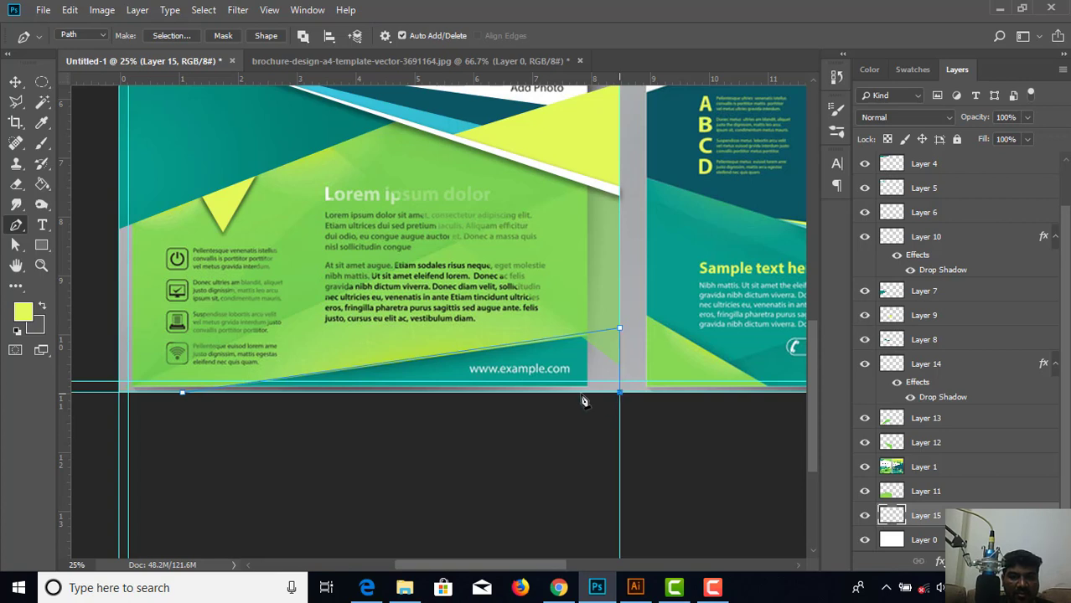
pyautogui.click(183, 393)
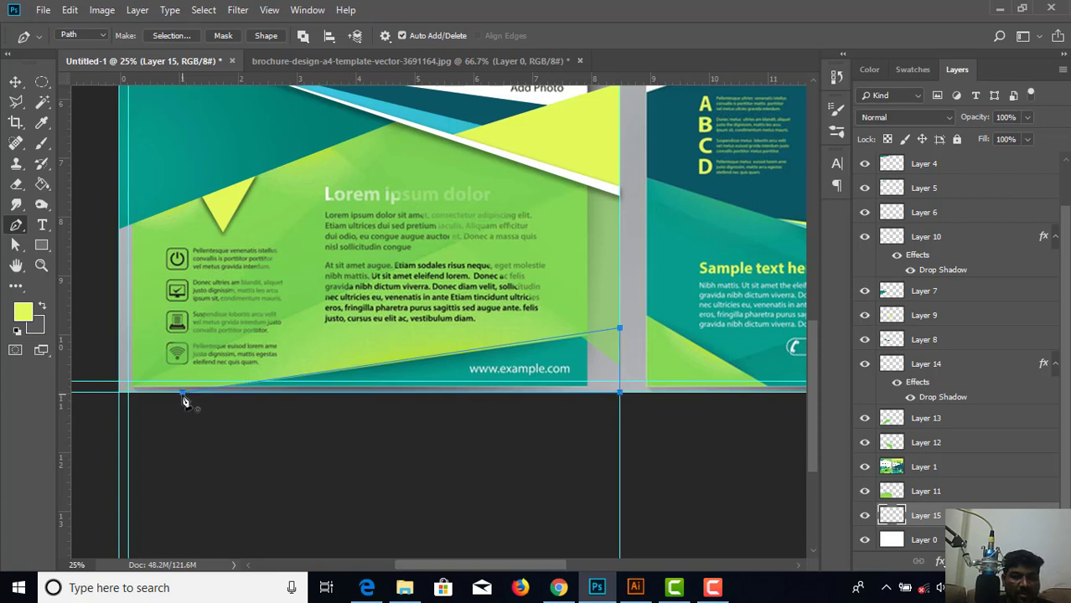
pyautogui.rightClick(365, 241)
pyautogui.click(390, 301)
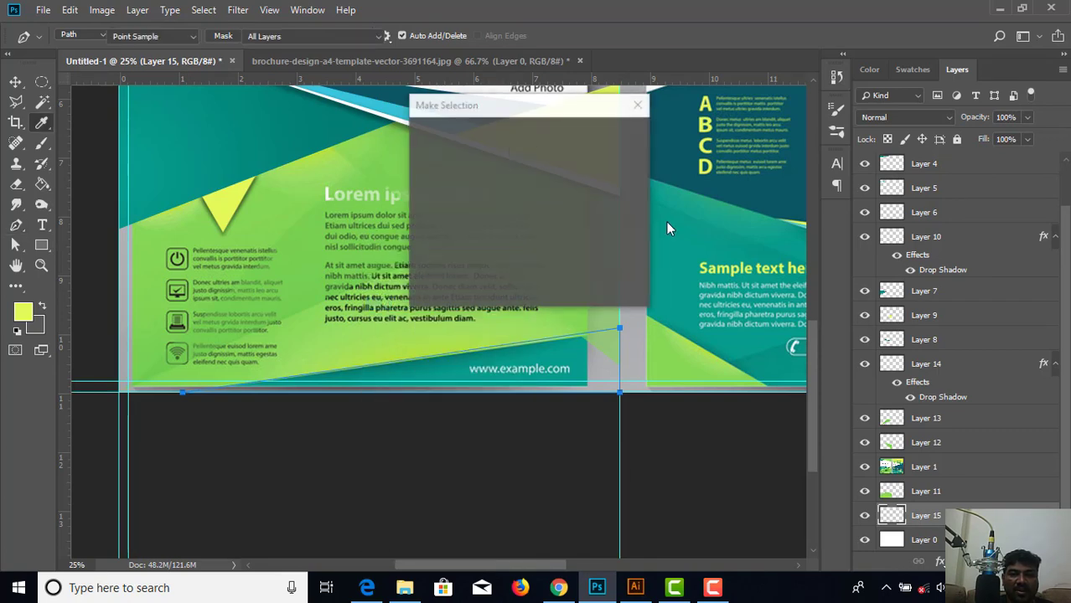
# Confirm the bottom wedge selection without feathering and choose the Gradient Tool.
pyautogui.click(614, 140)
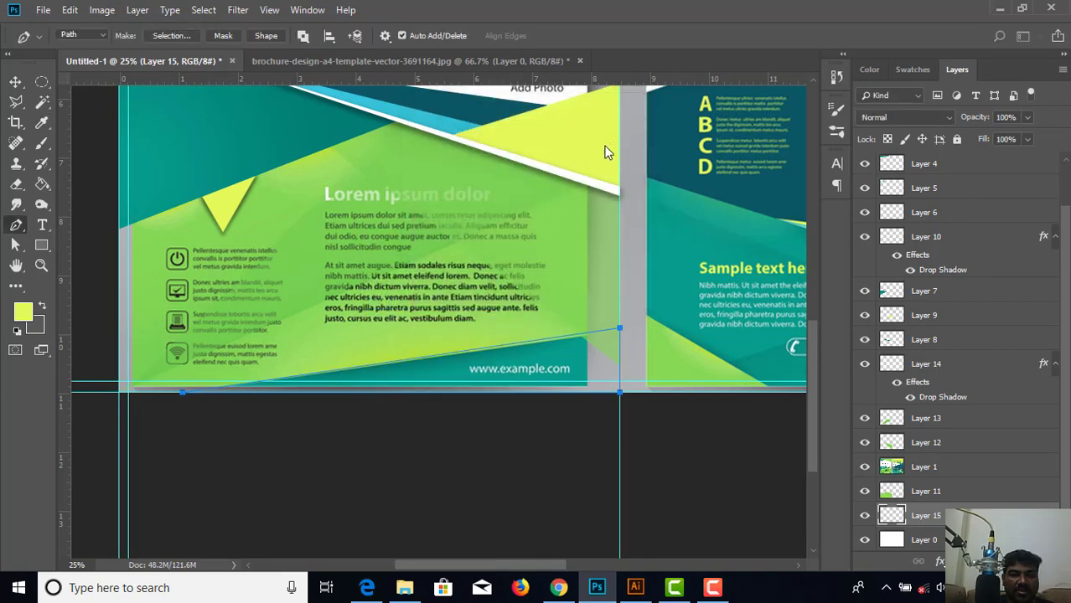
pyautogui.click(44, 186)
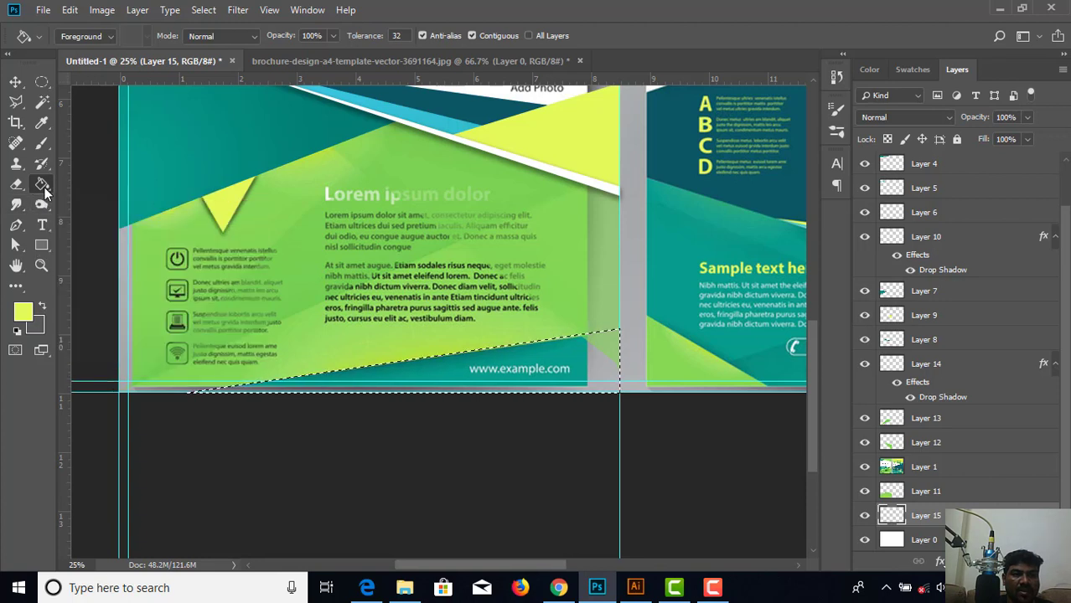
pyautogui.rightClick(44, 186)
pyautogui.click(100, 184)
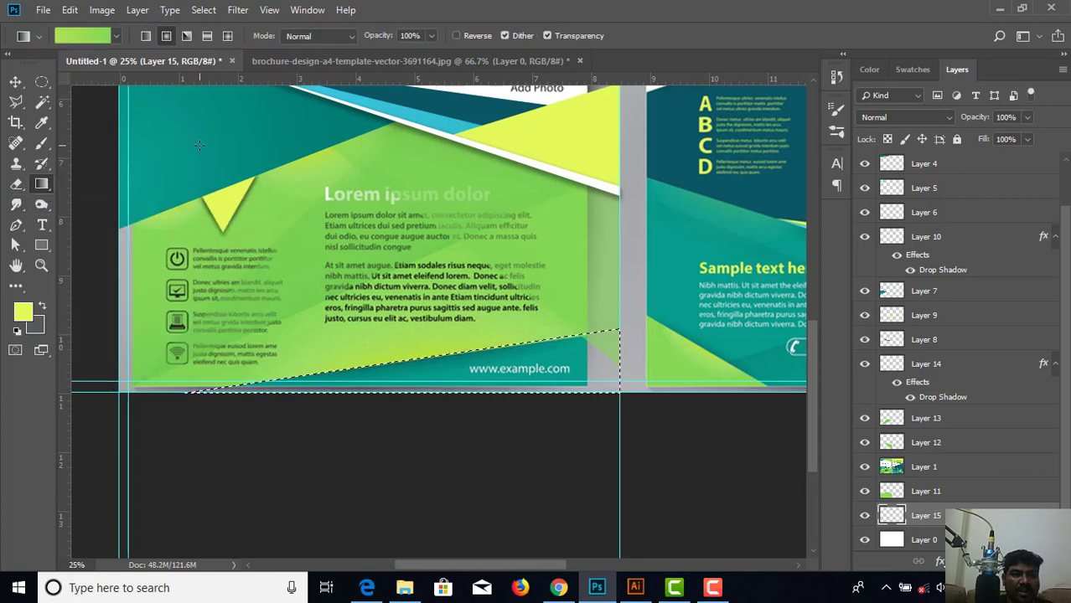
# Make both gradient stops teal, sampled from the template's teal band, in the Gradient Editor.
pyautogui.click(84, 38)
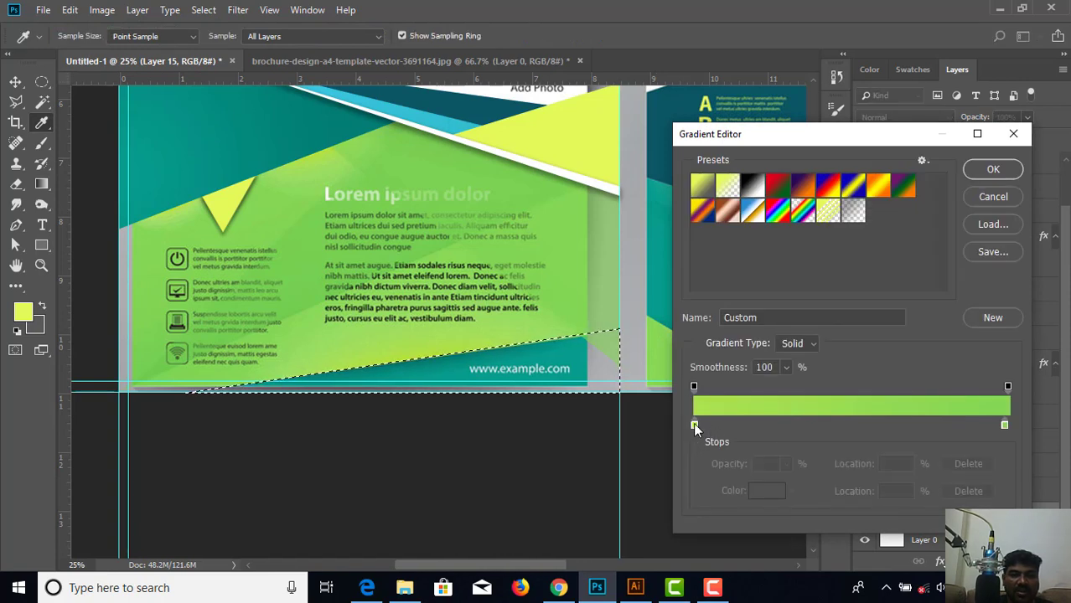
pyautogui.click(694, 425)
pyautogui.click(149, 163)
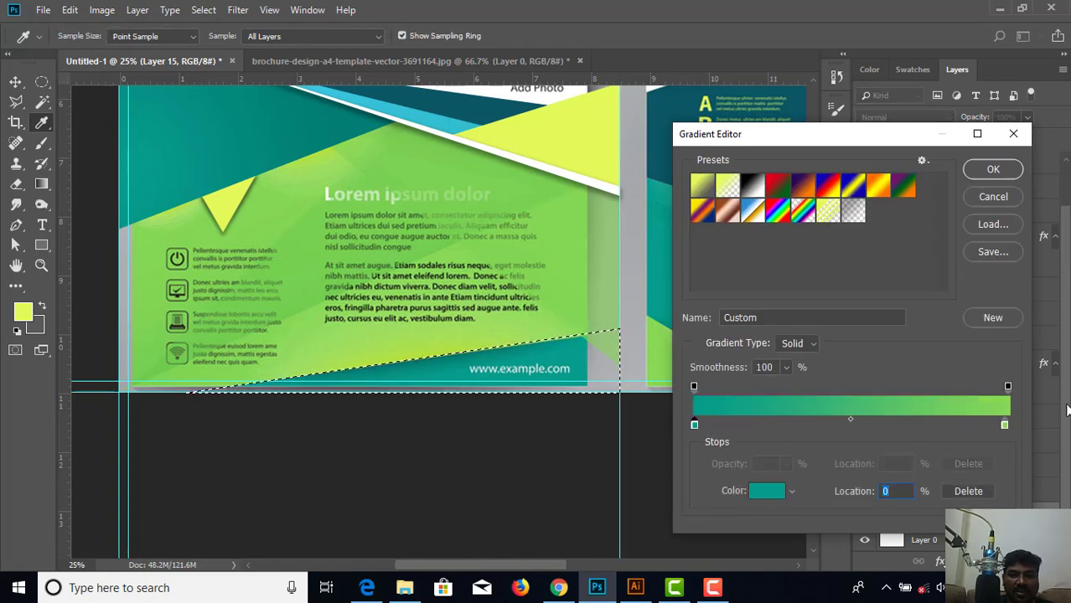
pyautogui.click(1004, 425)
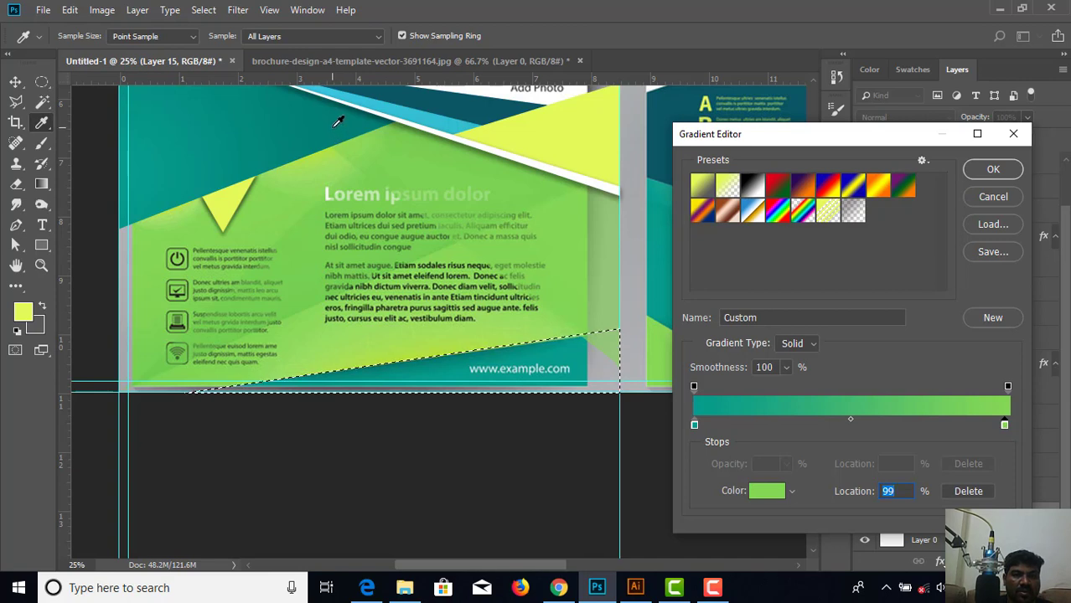
pyautogui.click(335, 117)
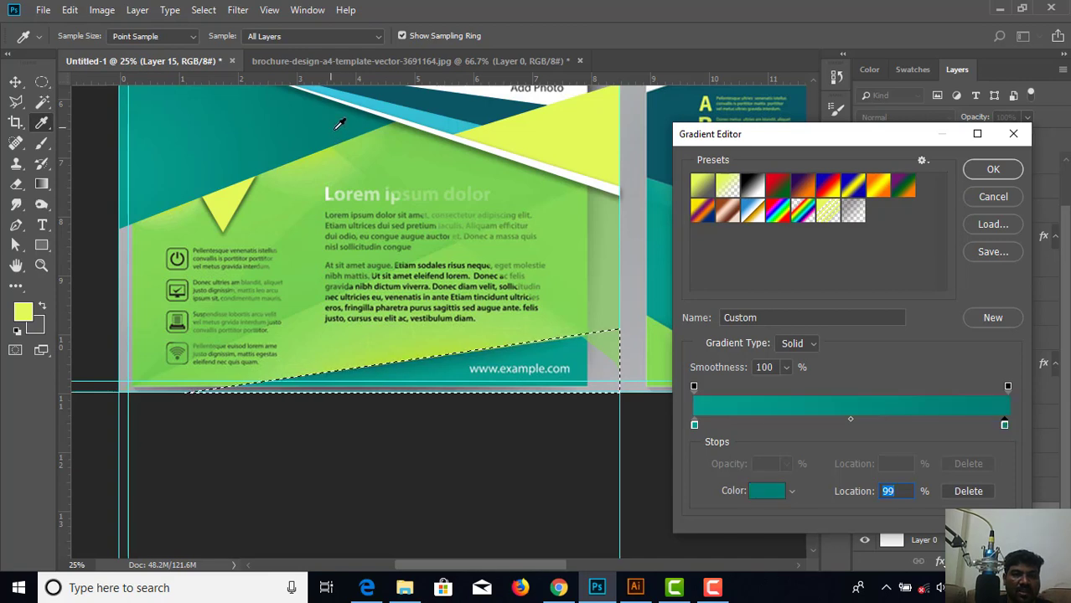
pyautogui.click(976, 170)
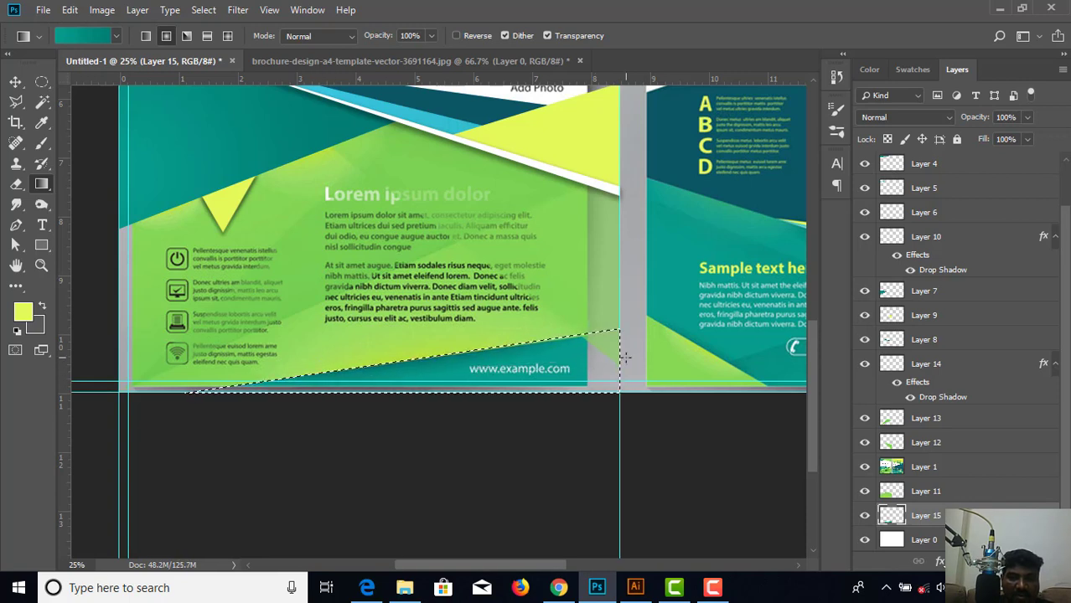
# Hide the template, move Layer 15 between Layer 13 and Layer 12, and deselect.
pyautogui.click(865, 472)
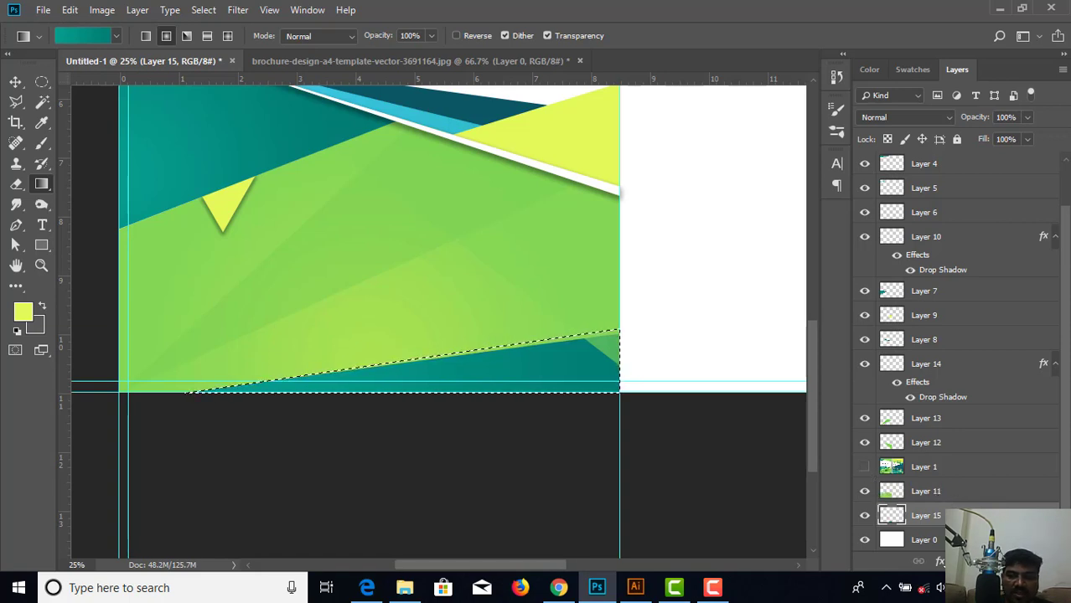
pyautogui.moveTo(947, 515); pyautogui.dragTo(944, 440)
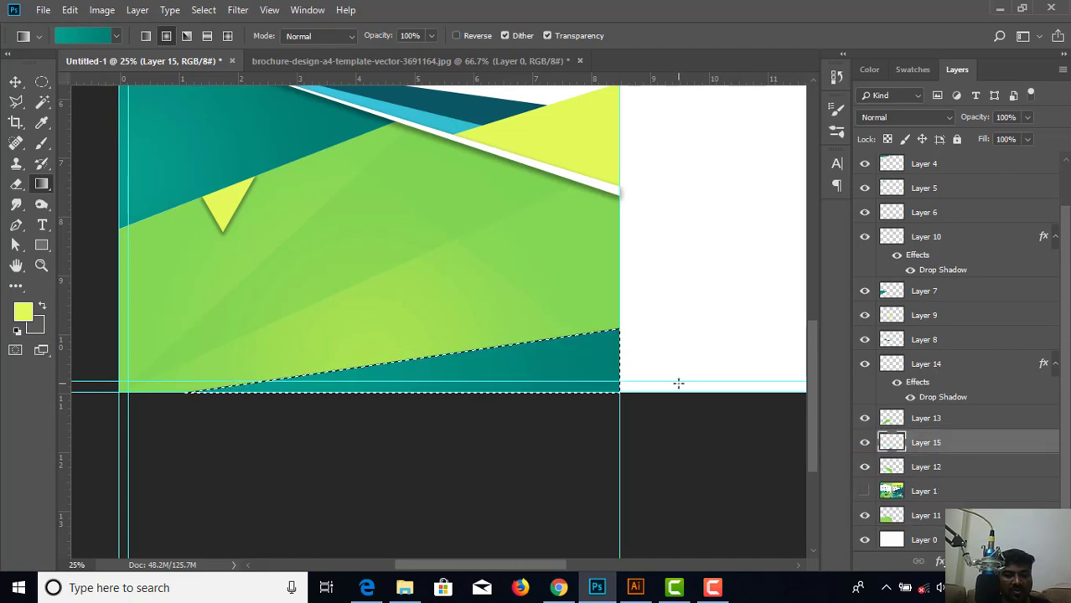
pyautogui.hotkey('ctrl', 'd')
# Zoom out and drag template Layer 1 to the top of the layer stack.
pyautogui.hotkey('ctrl', '-')
pyautogui.hotkey('ctrl', '-')
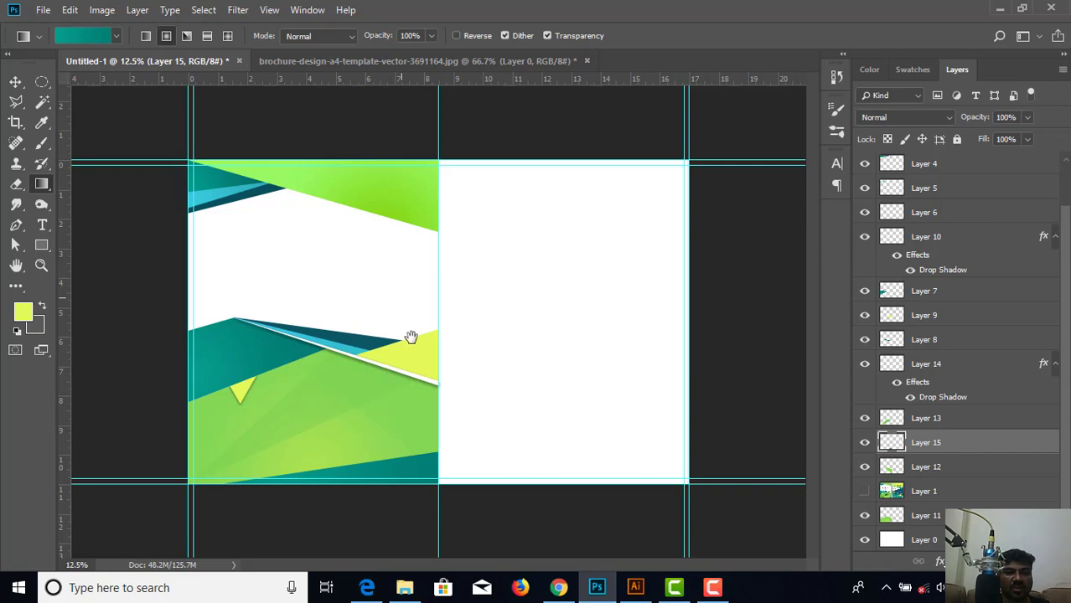
pyautogui.scroll(2, 923, 348)
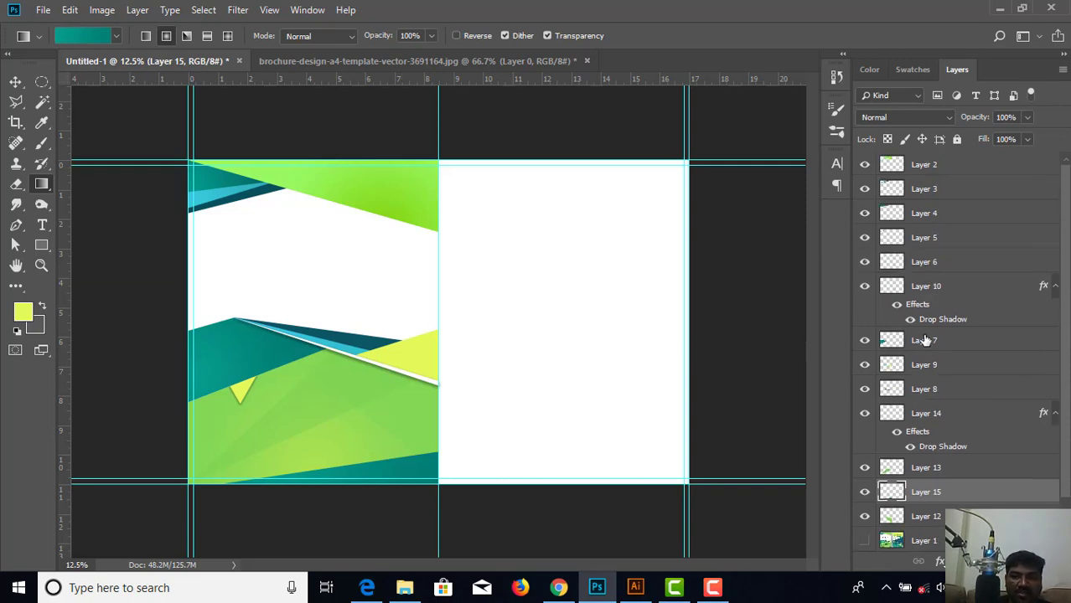
pyautogui.scroll(-1, 922, 276)
pyautogui.scroll(-1, 905, 419)
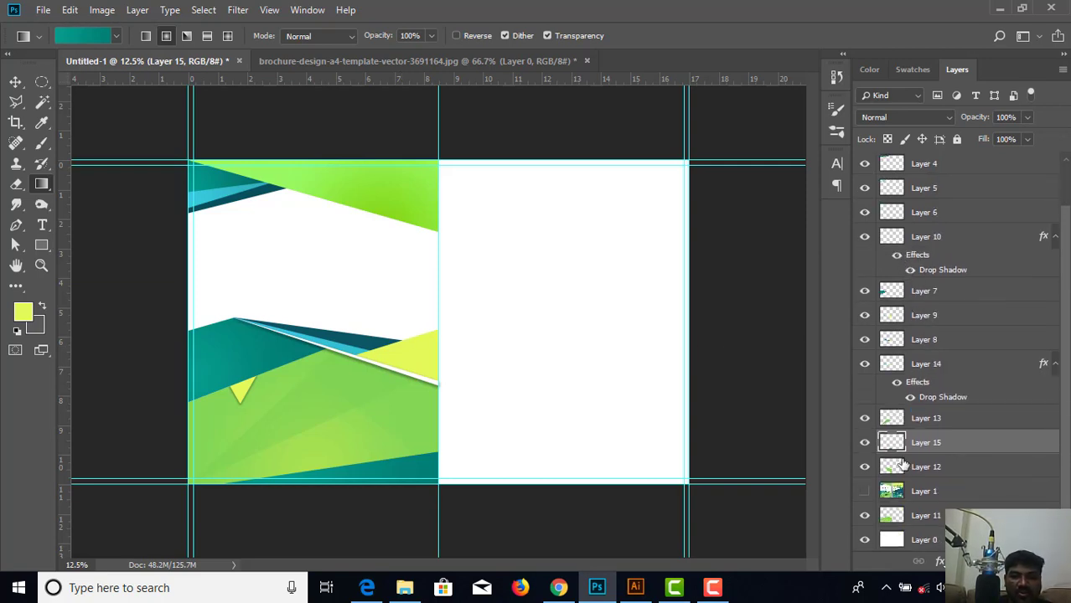
pyautogui.moveTo(934, 498); pyautogui.dragTo(931, 164)
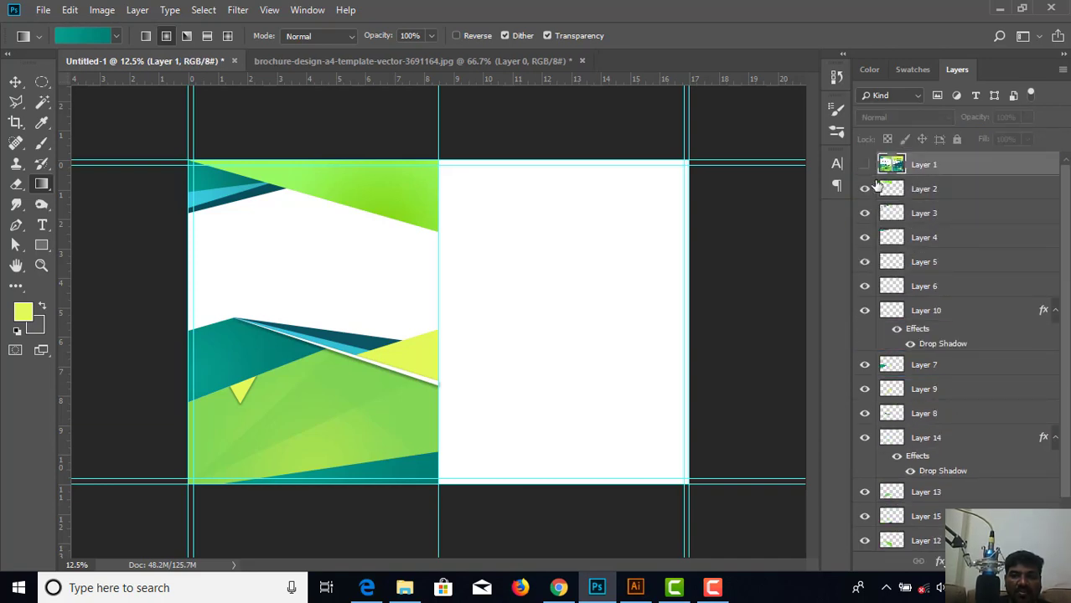
# Flick Layer 1's template visibility on and off to compare, leaving it showing, then zoom in.
pyautogui.click(864, 165)
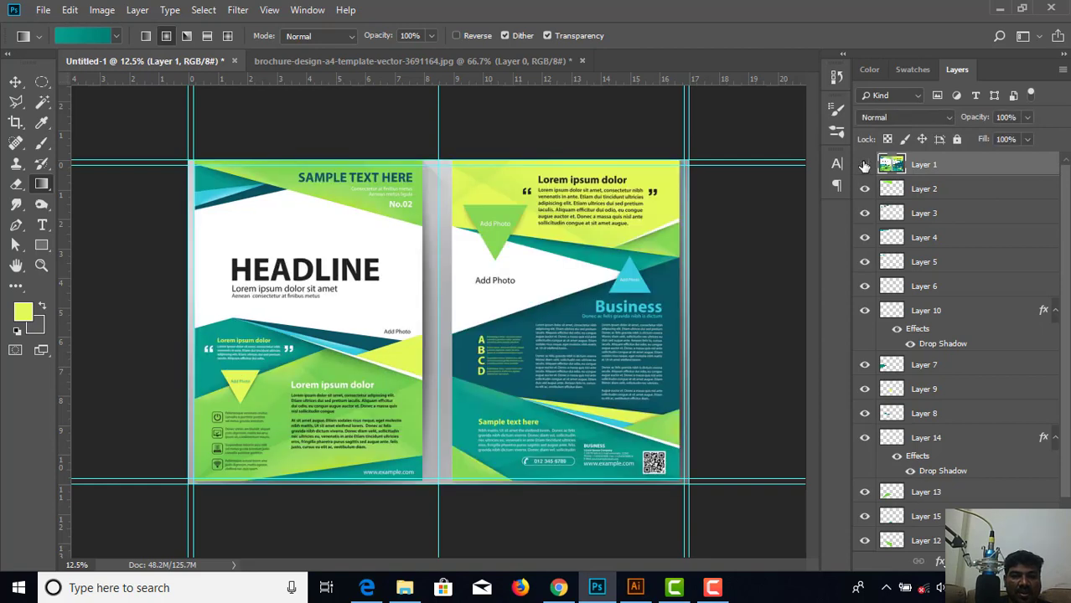
pyautogui.click(864, 165)
pyautogui.click(864, 165)
pyautogui.click(863, 165)
pyautogui.click(863, 165)
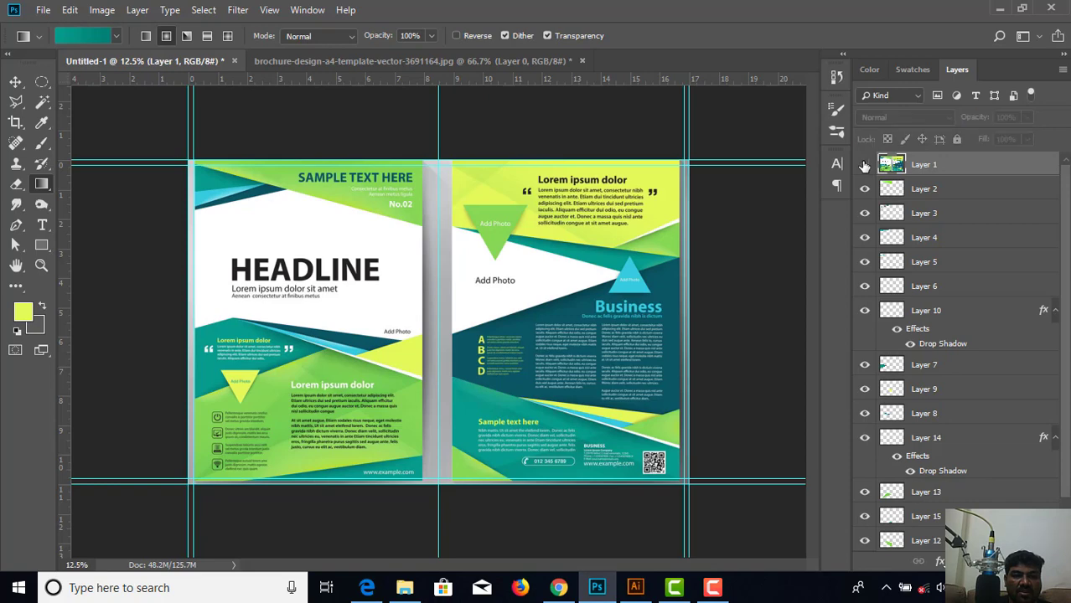
pyautogui.click(864, 165)
pyautogui.click(863, 165)
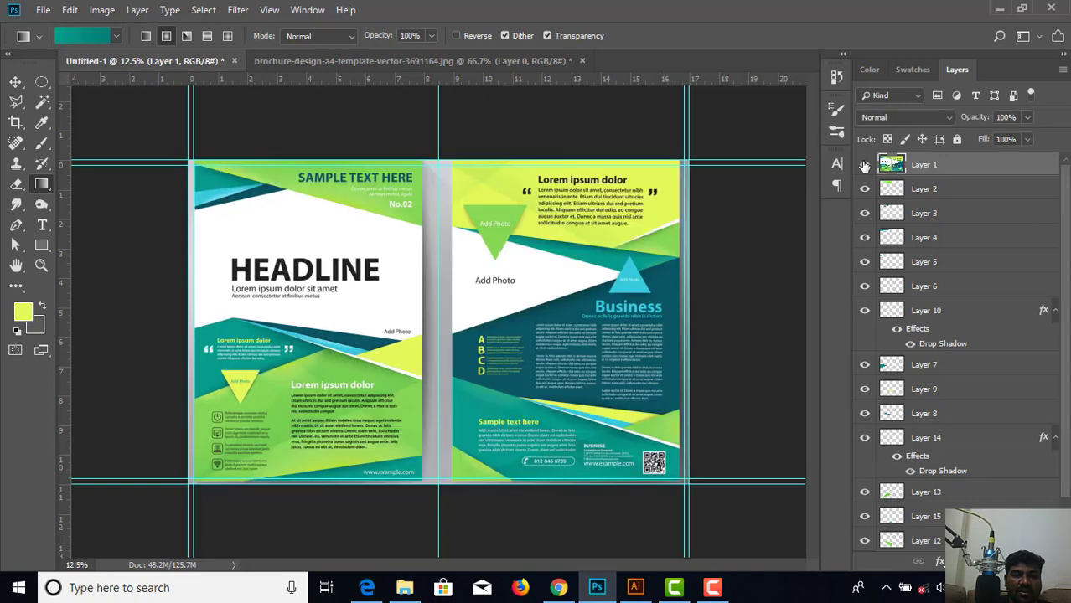
pyautogui.click(863, 165)
pyautogui.click(864, 165)
pyautogui.click(863, 165)
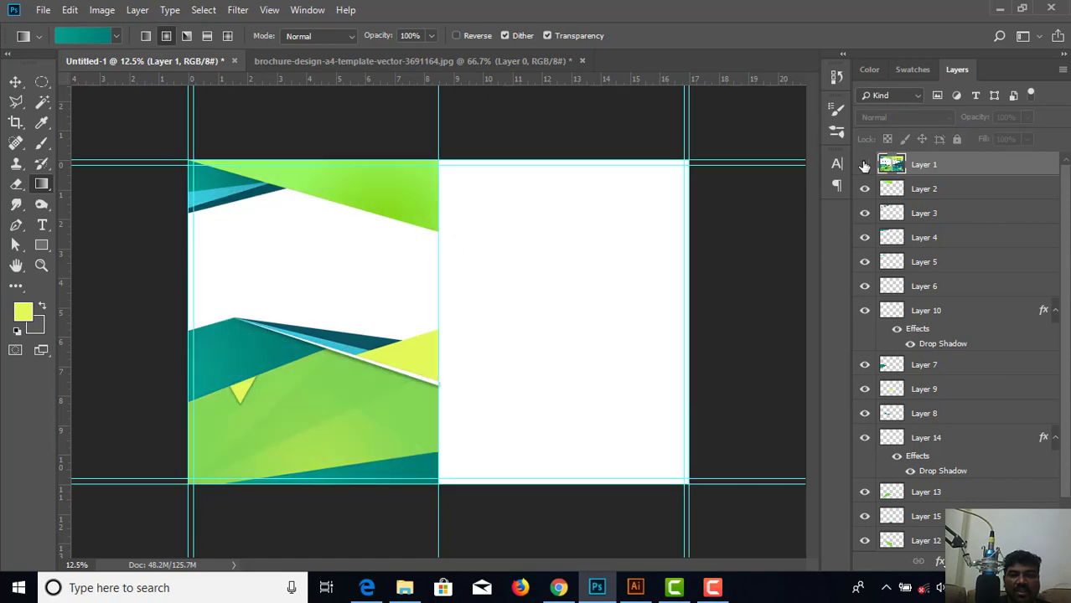
pyautogui.click(864, 165)
pyautogui.click(864, 165)
pyautogui.click(864, 165)
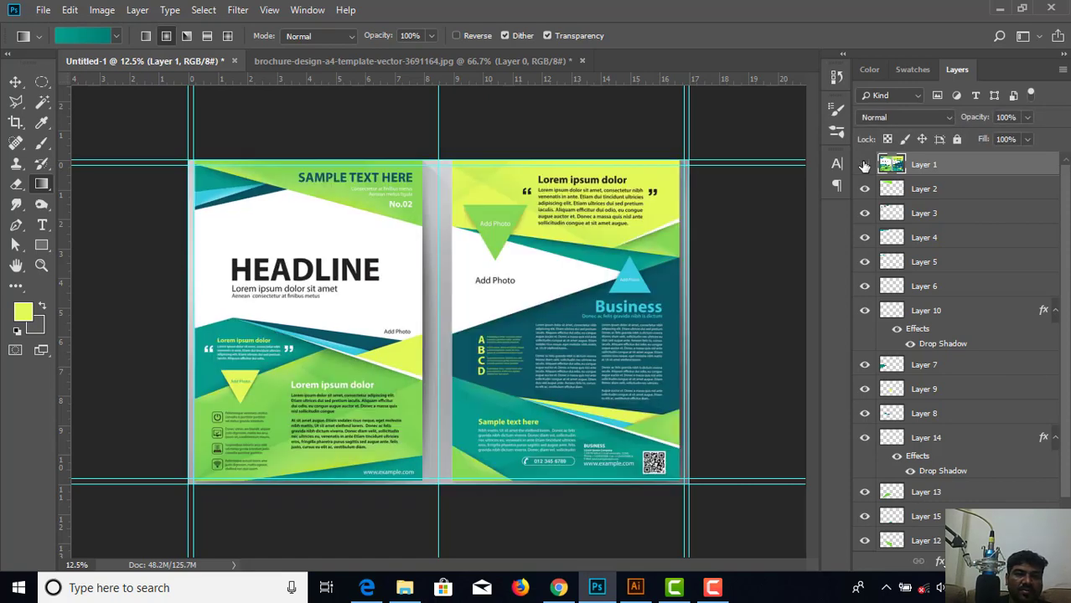
pyautogui.click(863, 165)
pyautogui.click(863, 165)
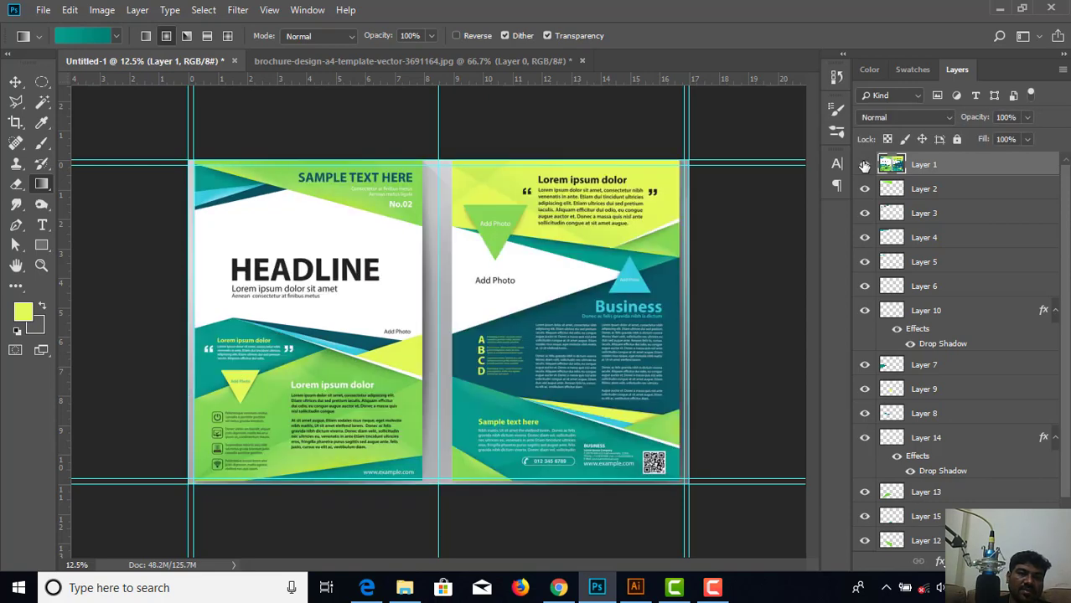
pyautogui.click(864, 165)
pyautogui.click(864, 165)
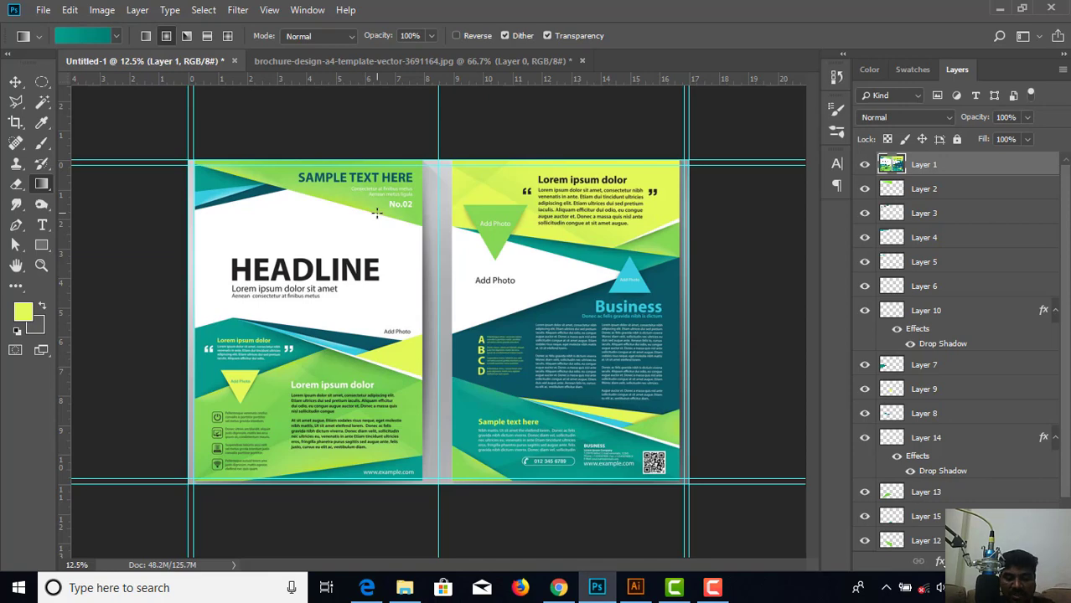
pyautogui.hotkey('ctrl', '+')
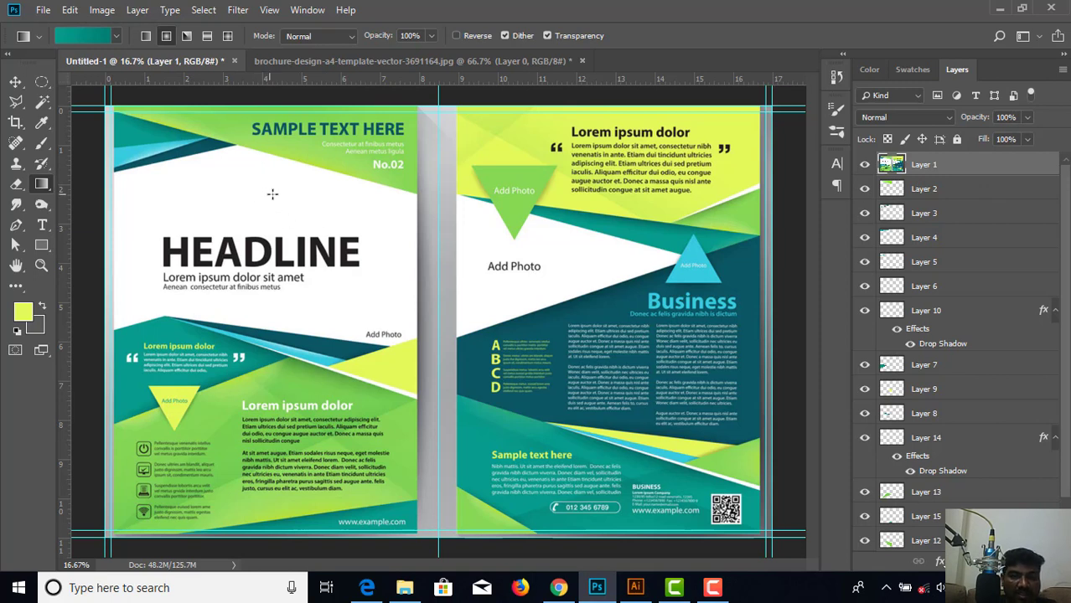
pyautogui.press('v')
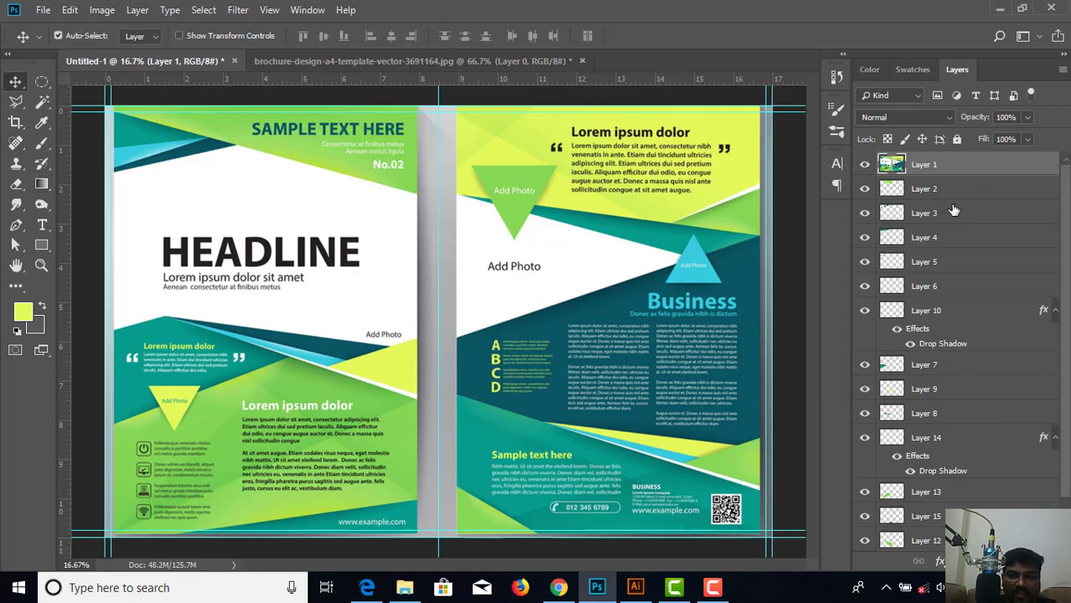
# Select Layer 2, hide the template, and try moving the top green triangle before undoing it.
pyautogui.click(905, 195)
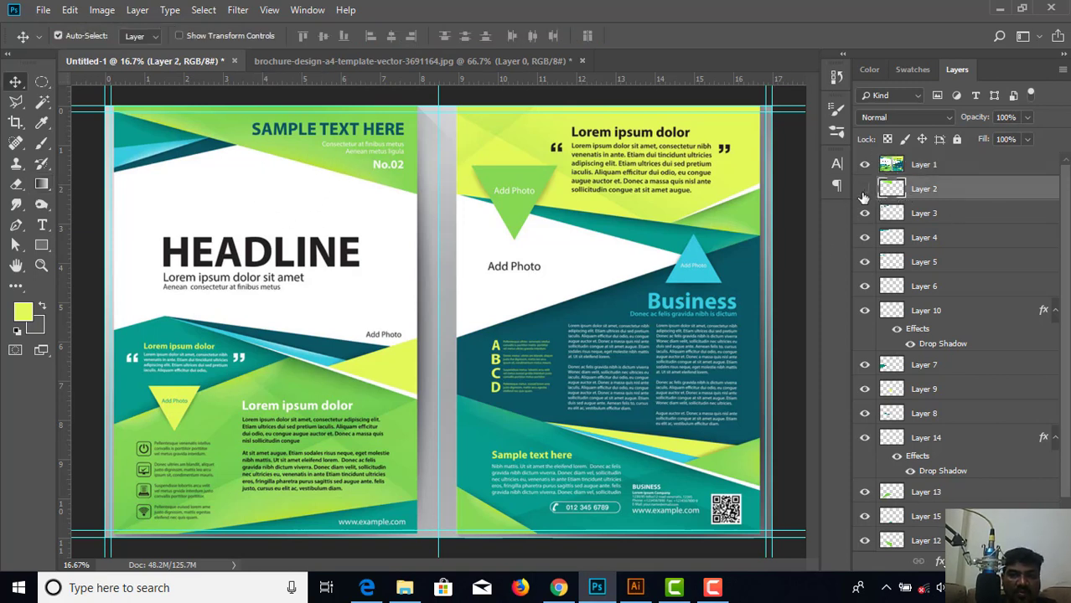
pyautogui.click(863, 164)
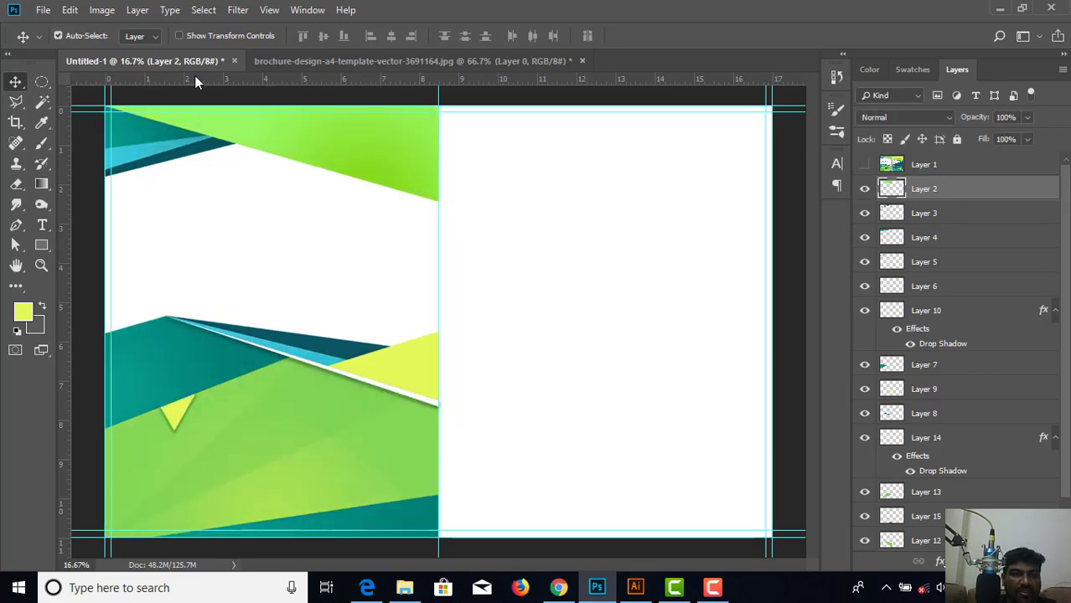
pyautogui.moveTo(281, 143); pyautogui.dragTo(266, 157)
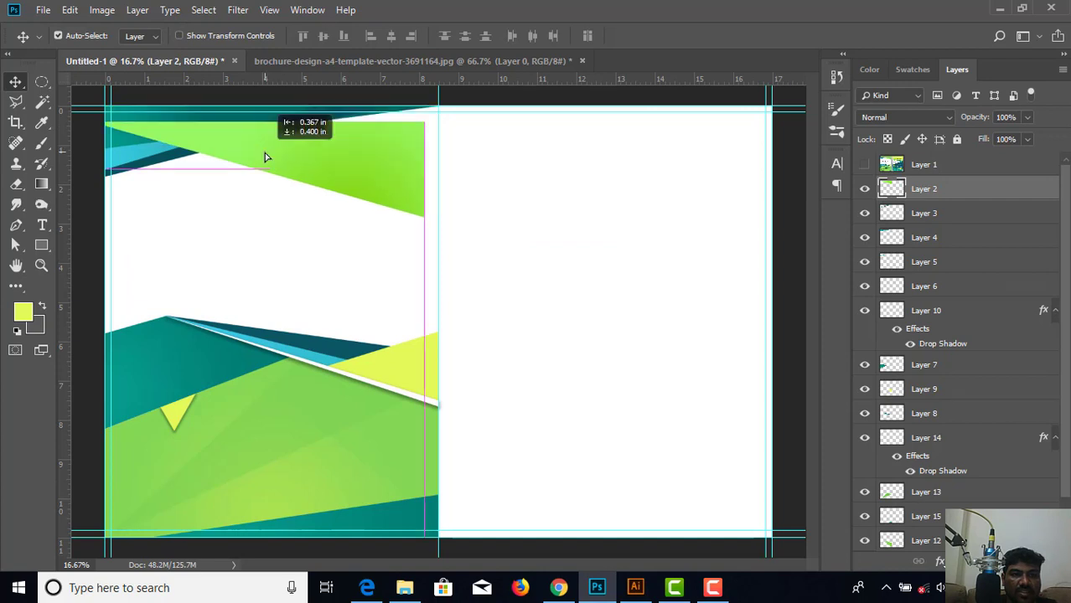
pyautogui.hotkey('ctrl', 'z')
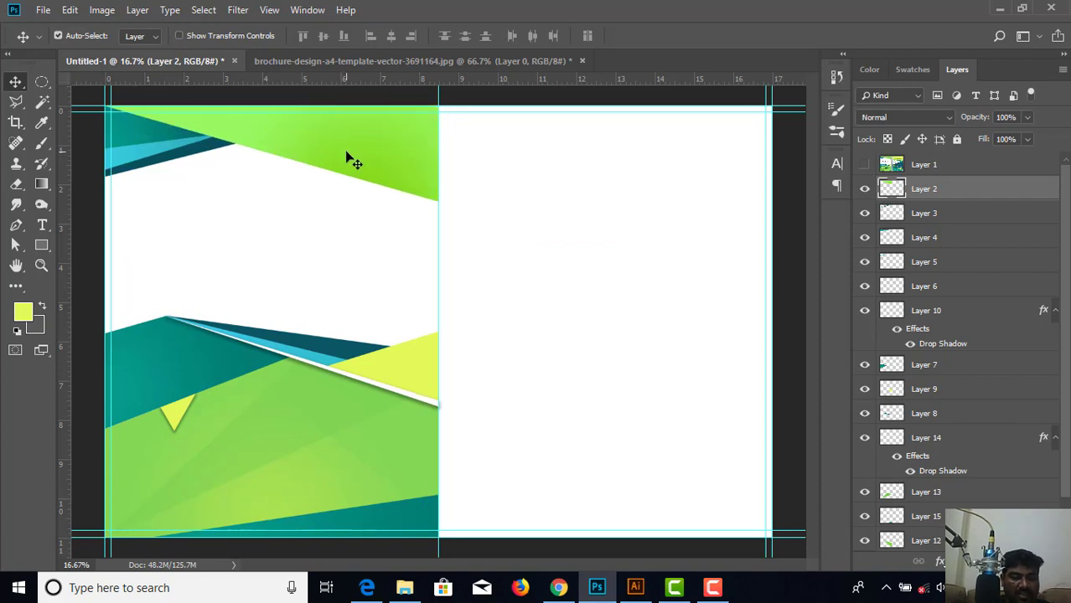
pyautogui.hotkey('ctrl', 'z')
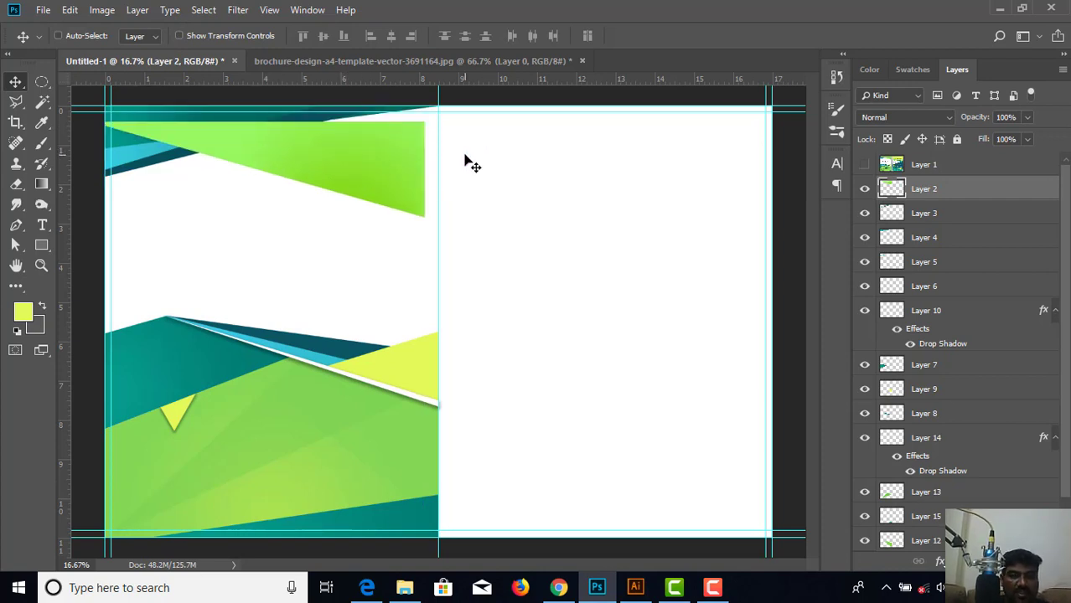
pyautogui.hotkey('ctrl', 'z')
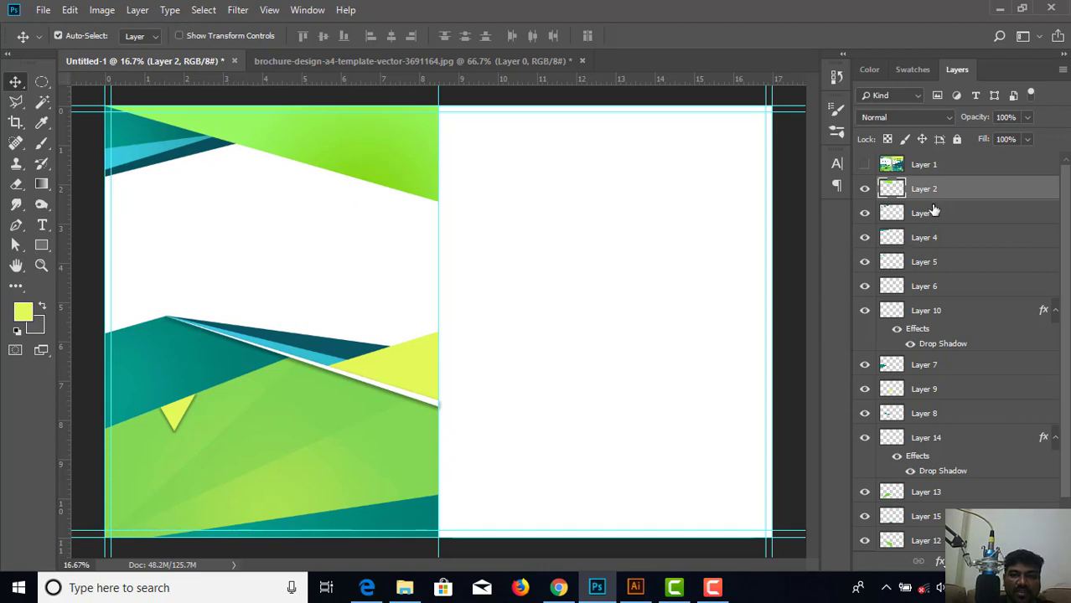
# Load the top green triangle's pixels as a selection and add a new layer above Layer 2.
pyautogui.rightClick(893, 190)
pyautogui.click(901, 227)
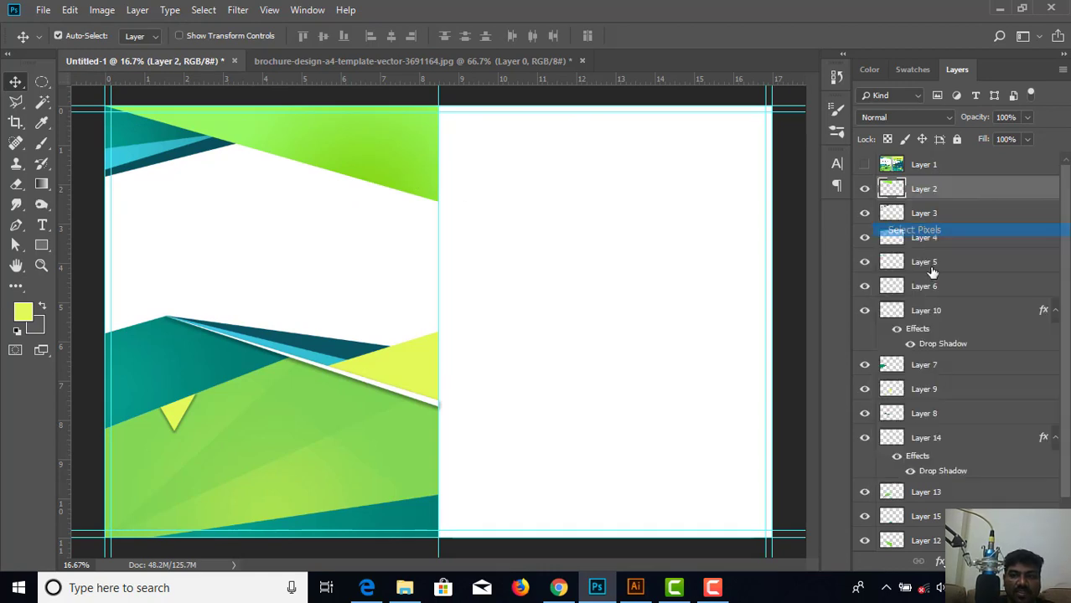
pyautogui.hotkey('ctrl', 'shift', 'alt', 'n')
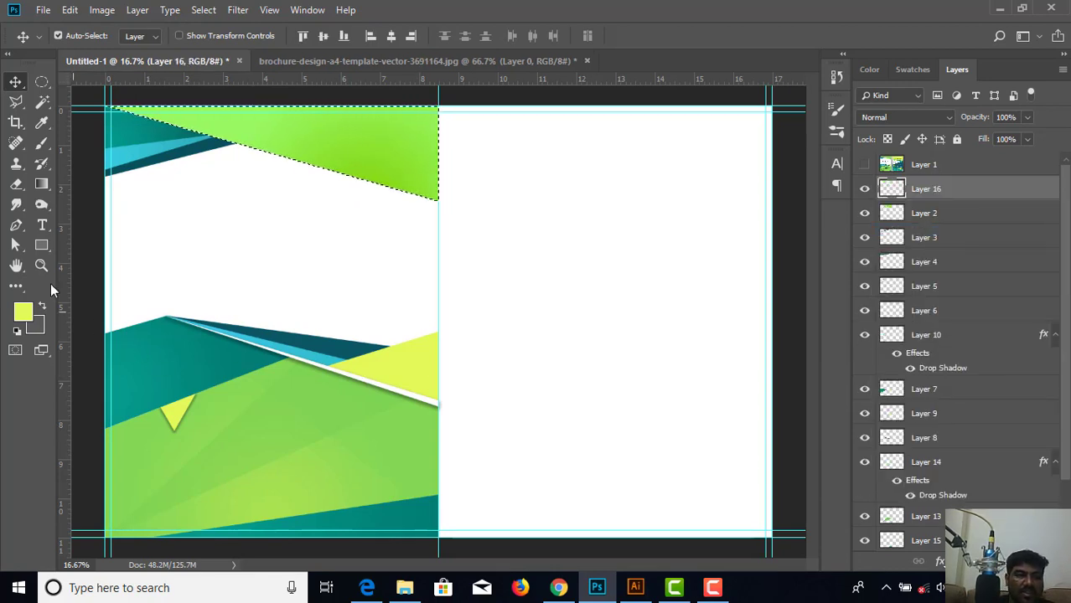
pyautogui.click(40, 184)
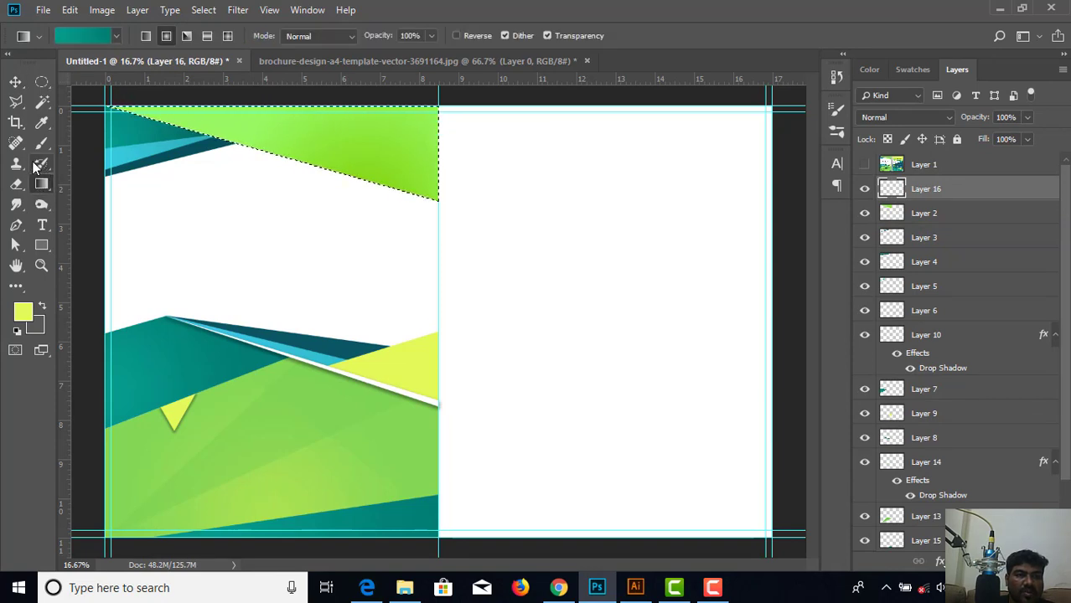
# Set both gradient stops to light green sampled from the template with the eyedropper.
pyautogui.rightClick(44, 184)
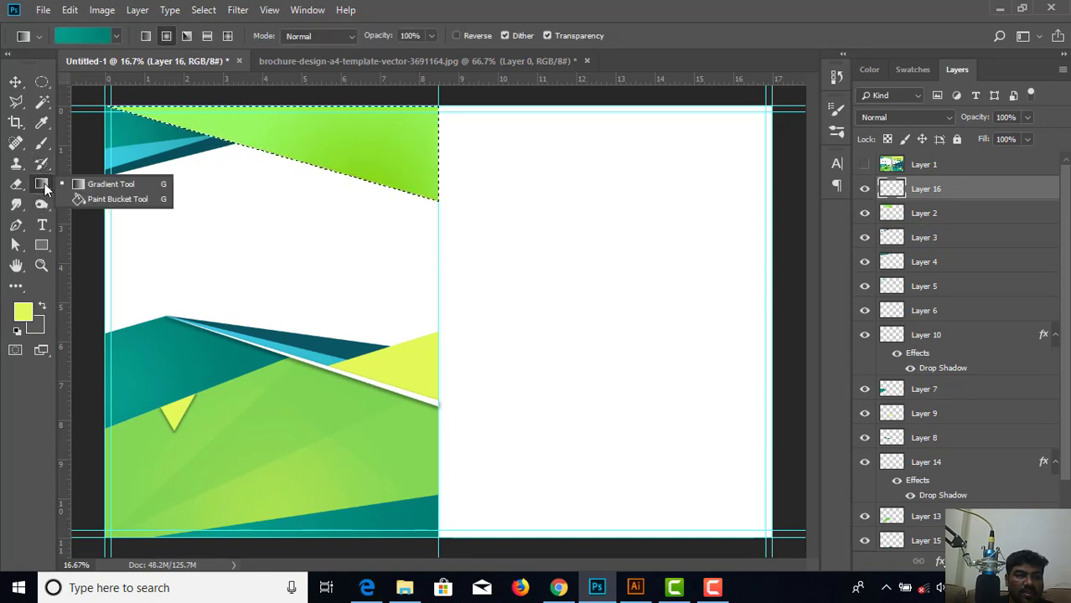
pyautogui.click(81, 35)
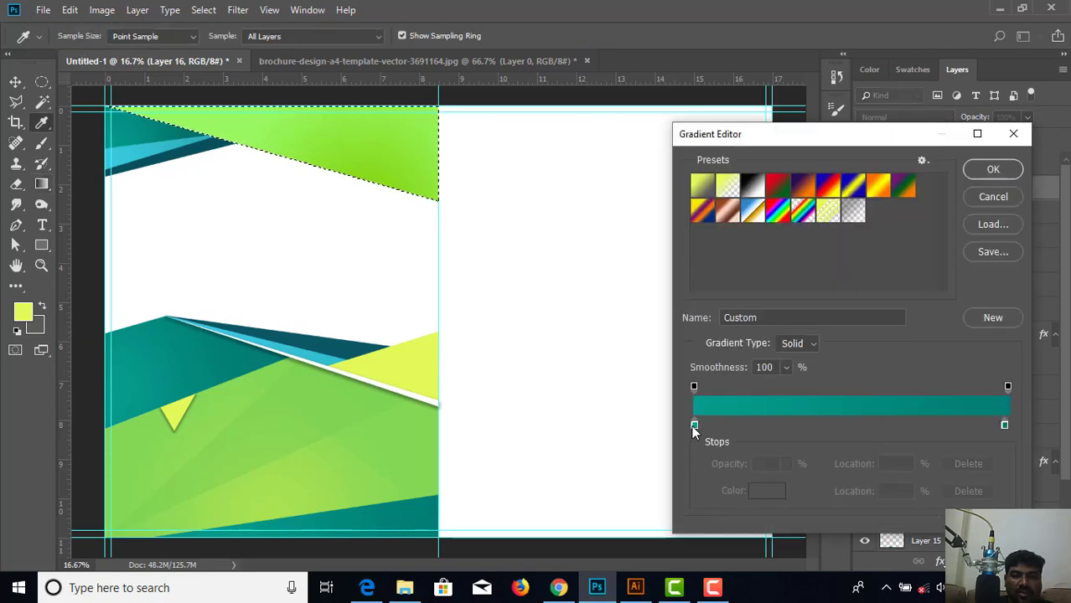
pyautogui.click(694, 426)
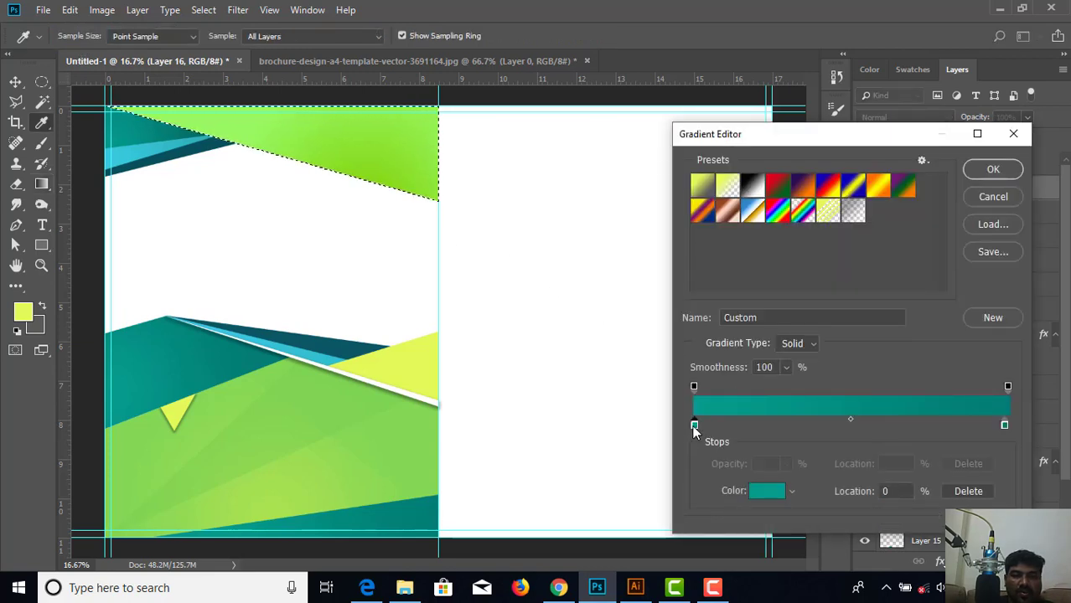
pyautogui.click(241, 112)
pyautogui.click(1004, 424)
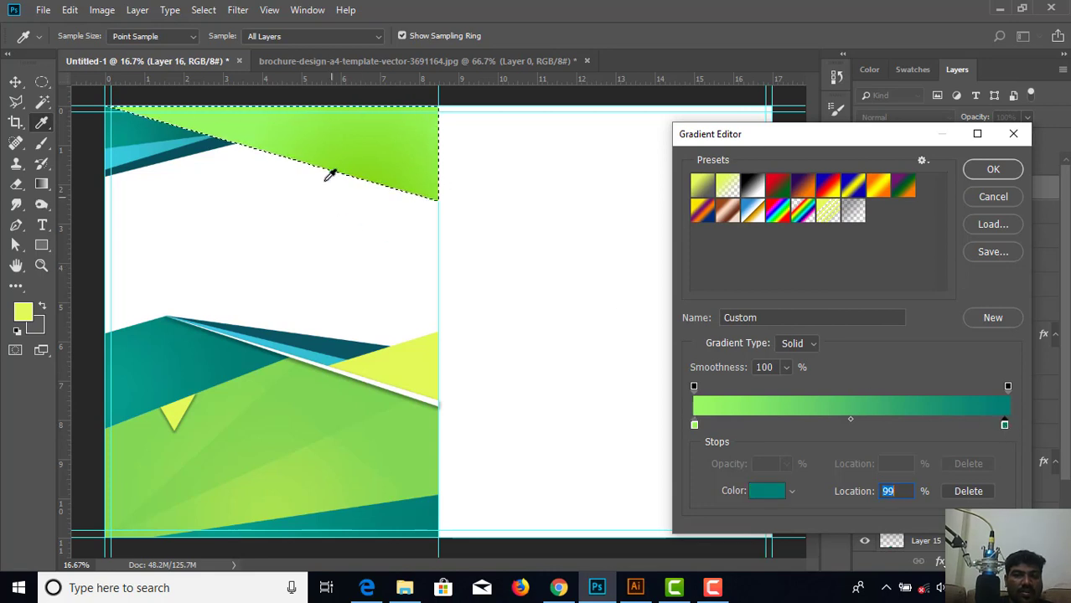
pyautogui.click(359, 147)
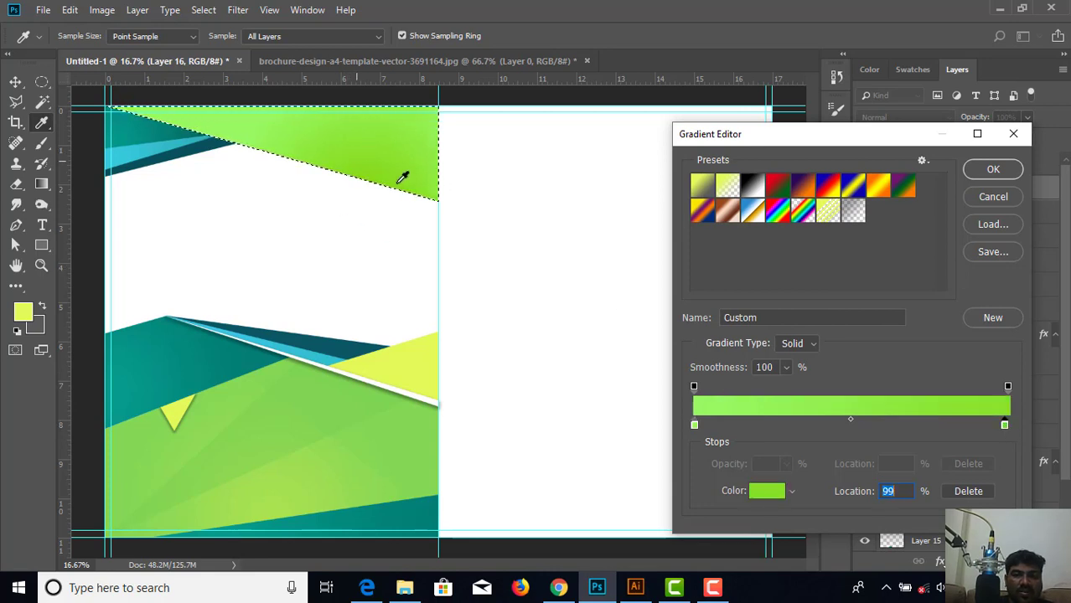
pyautogui.click(993, 169)
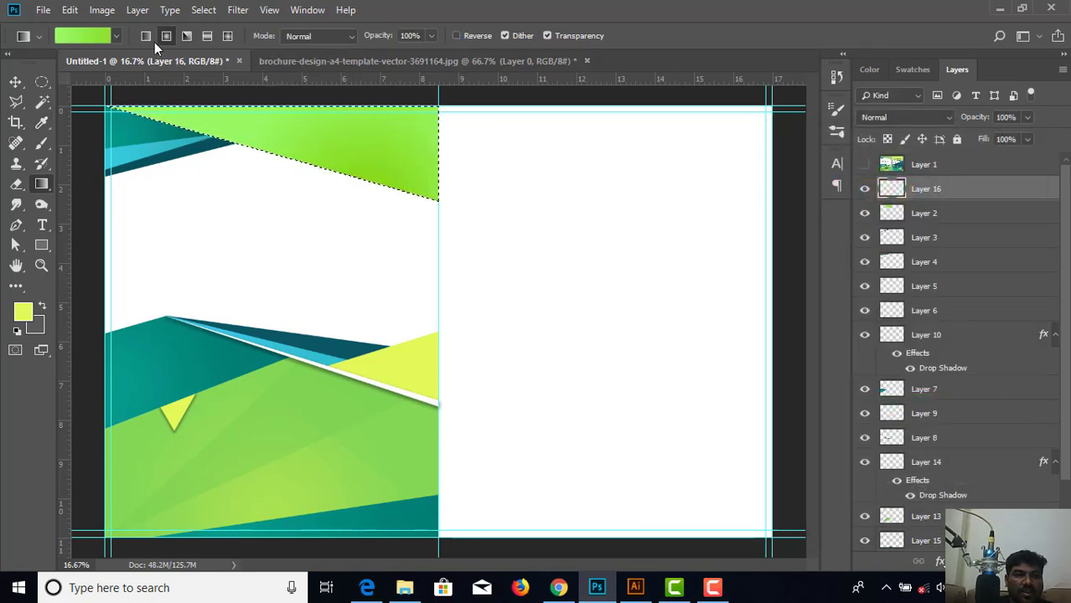
# Drag the green gradient upward through the top shape, deselect, and compare against the template.
pyautogui.moveTo(376, 107)
pyautogui.mouseDown()
pyautogui.moveTo(361, 177)
pyautogui.moveTo(382, 108)
pyautogui.mouseUp()
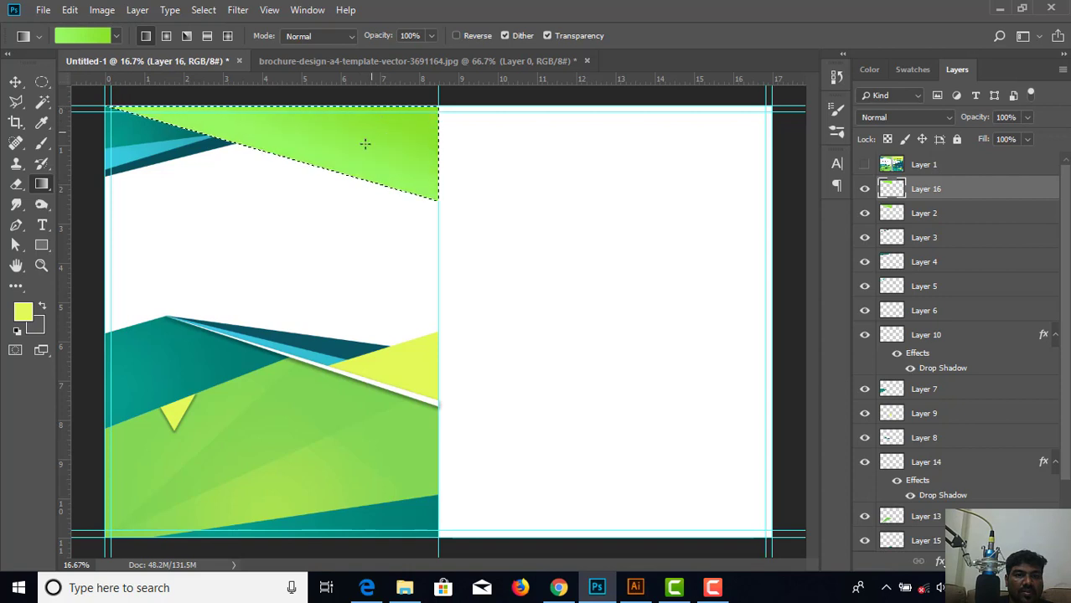
pyautogui.moveTo(341, 189); pyautogui.dragTo(339, 107)
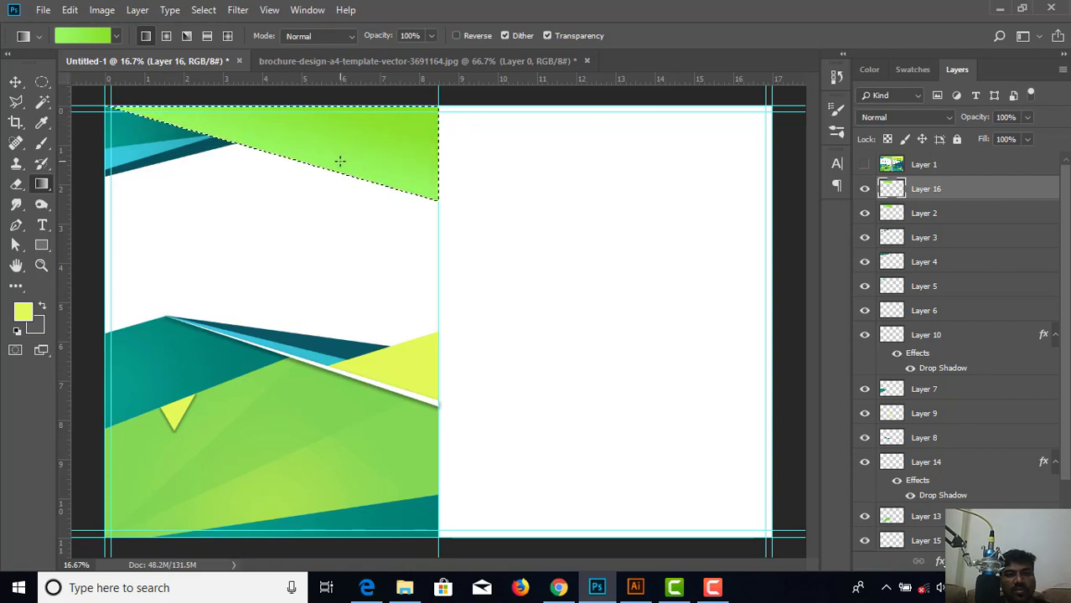
pyautogui.hotkey('ctrl', 'd')
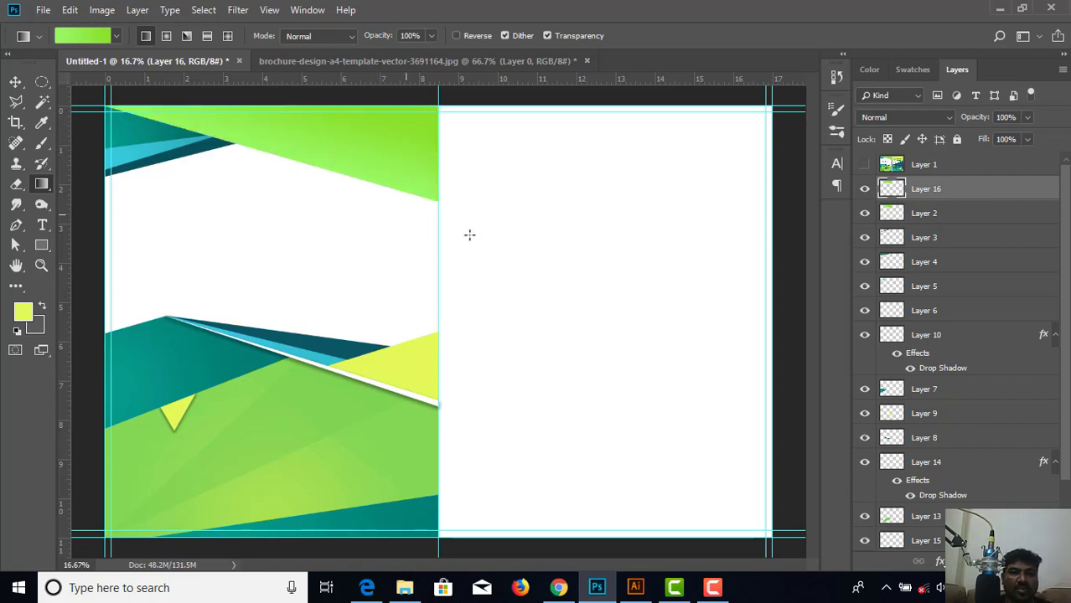
pyautogui.click(865, 167)
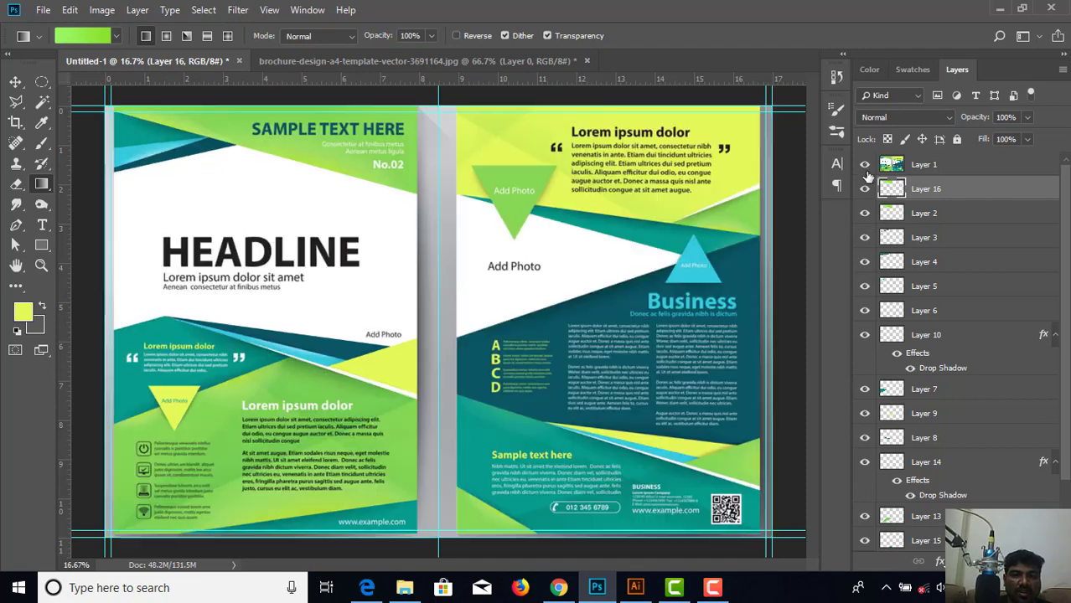
pyautogui.click(866, 167)
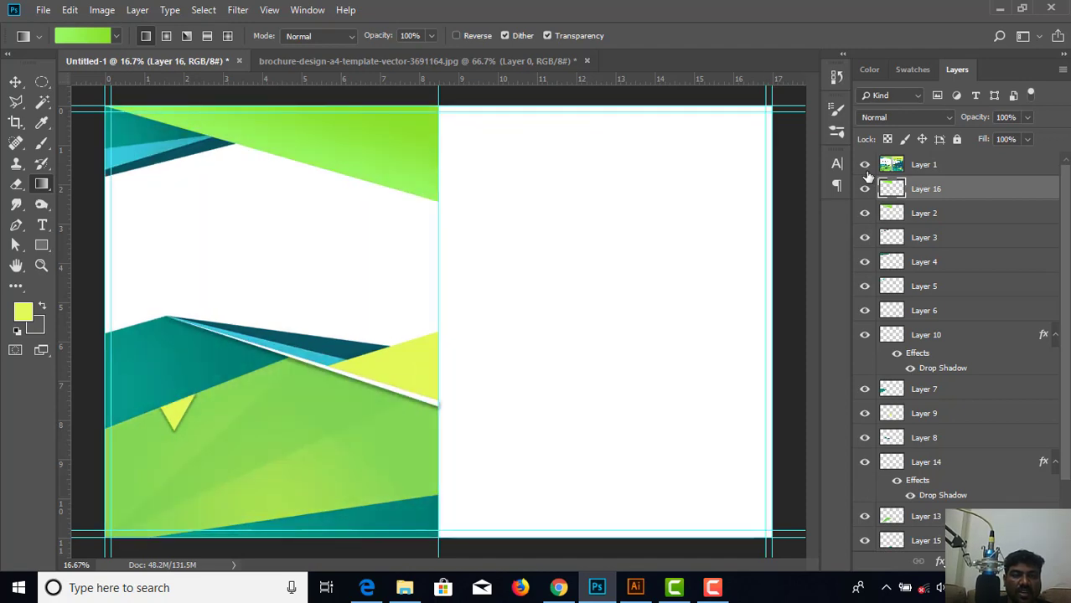
pyautogui.click(865, 165)
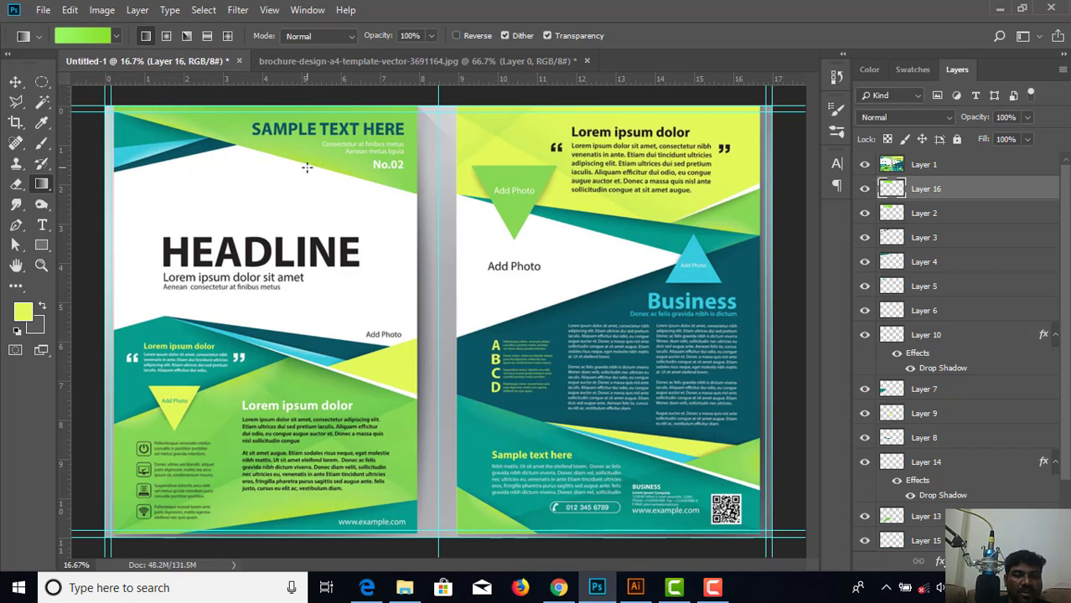
pyautogui.click(865, 190)
pyautogui.click(865, 165)
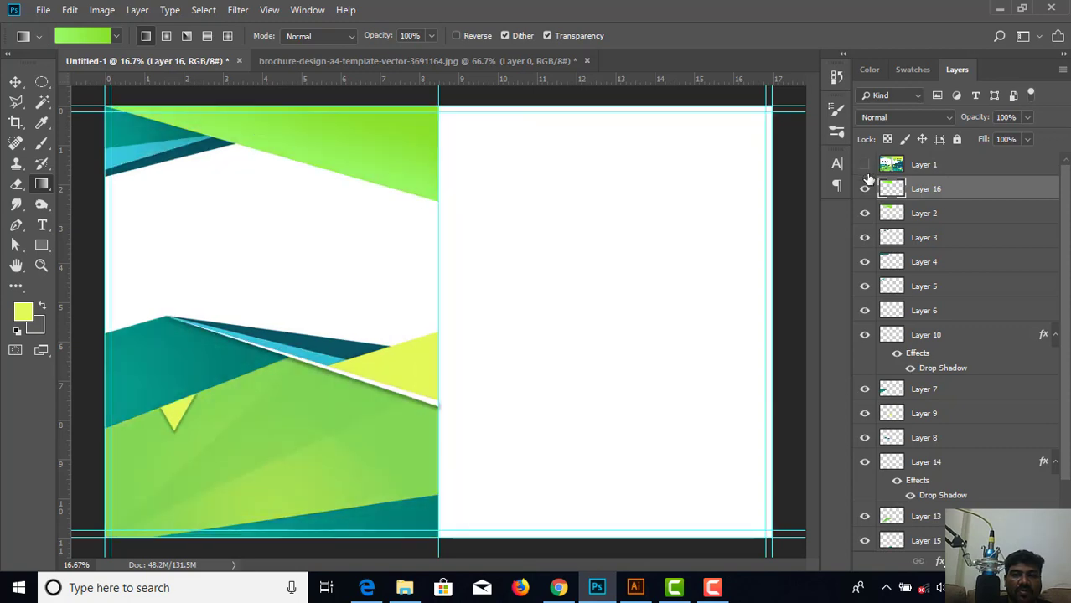
# Change the gradient's right stop to the darker green 75ca19.
pyautogui.click(84, 36)
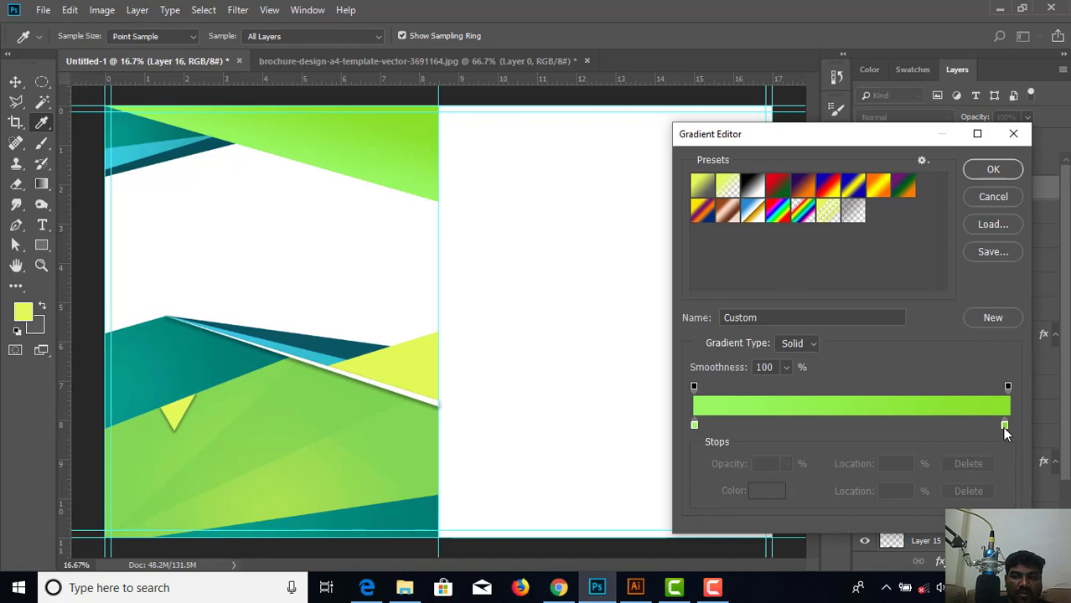
pyautogui.click(1004, 426)
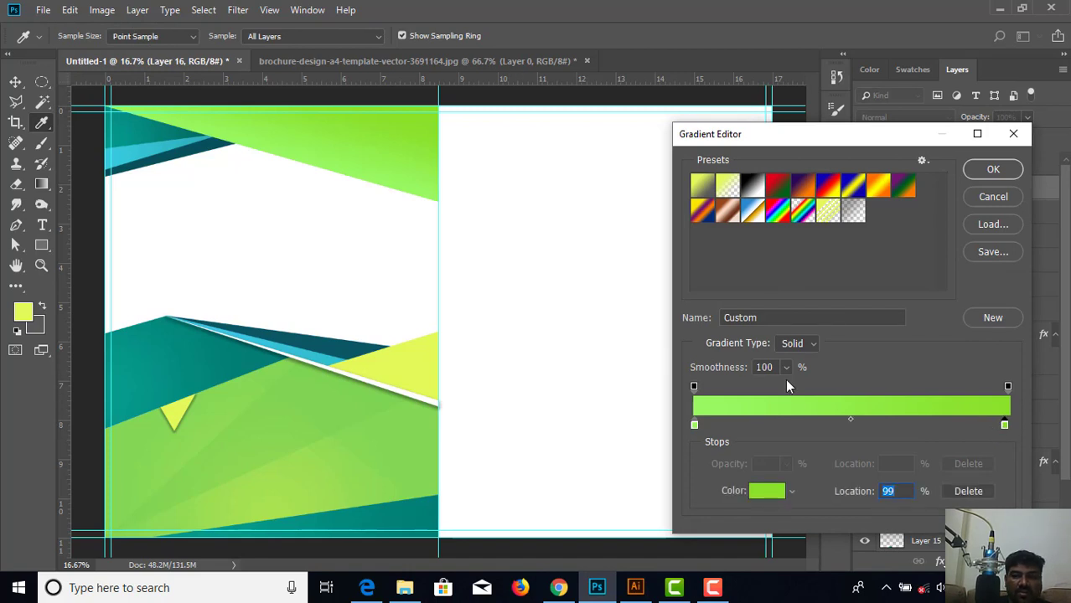
pyautogui.doubleClick(1005, 427)
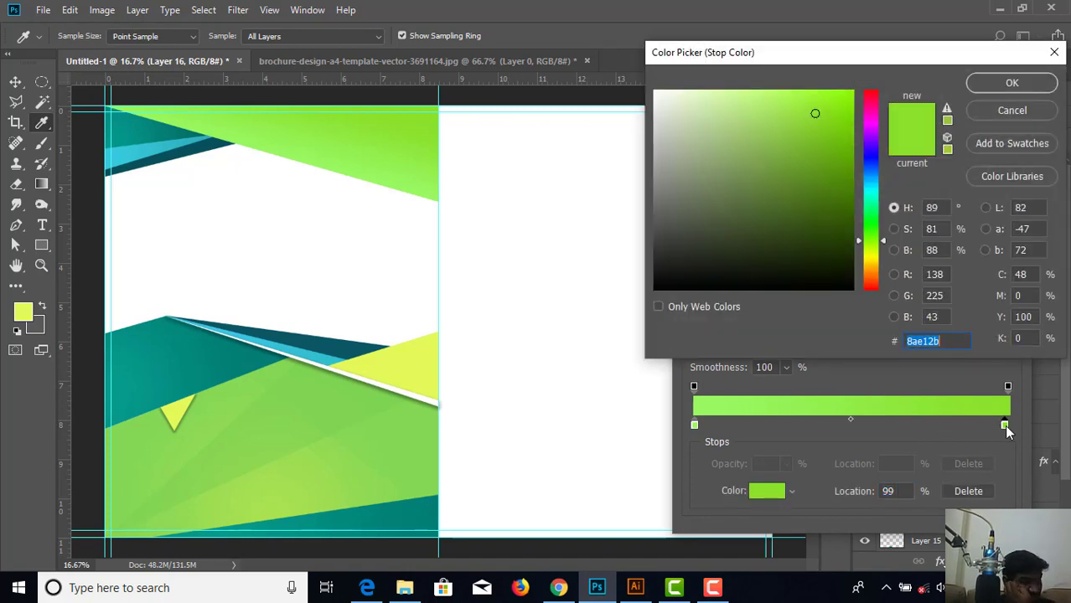
pyautogui.click(830, 132)
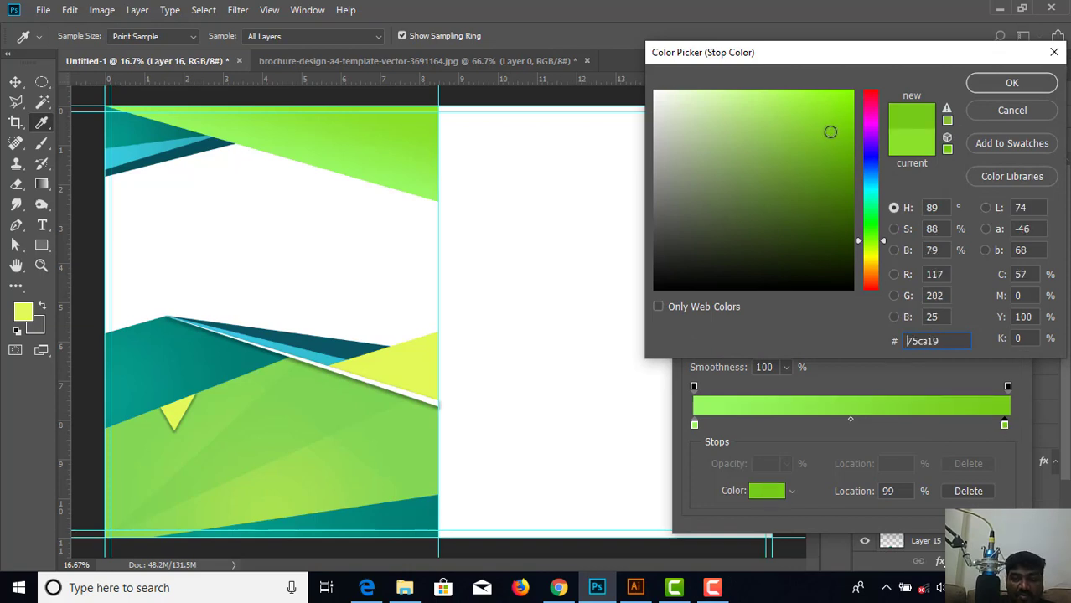
pyautogui.click(1009, 87)
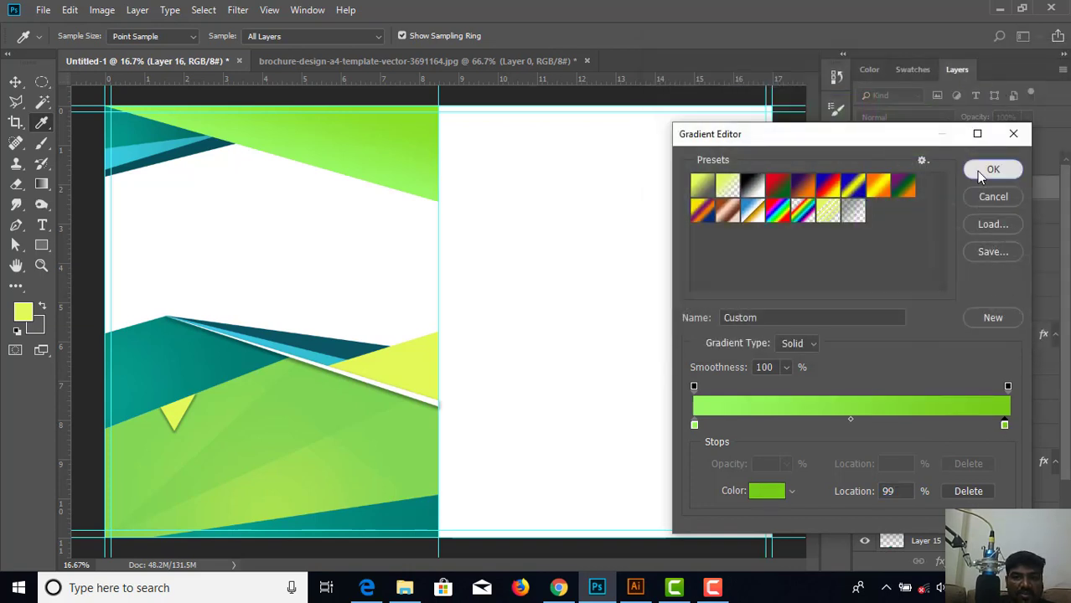
pyautogui.click(985, 170)
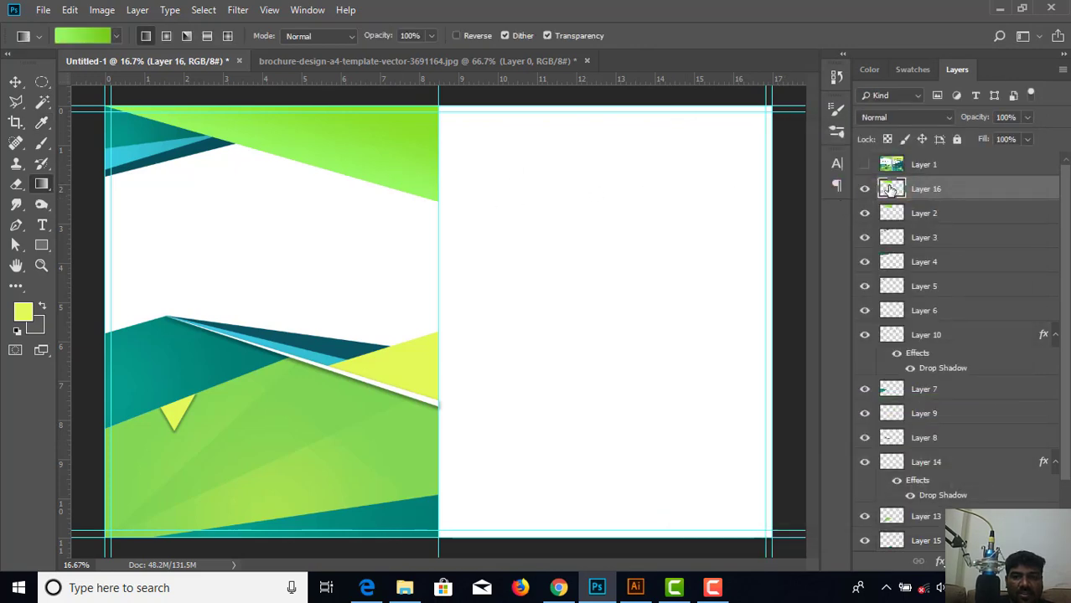
# Reselect Layer 16's pixels, refill the top shape with the new upward gradient, and add Layer 17.
pyautogui.rightClick(890, 190)
pyautogui.click(911, 234)
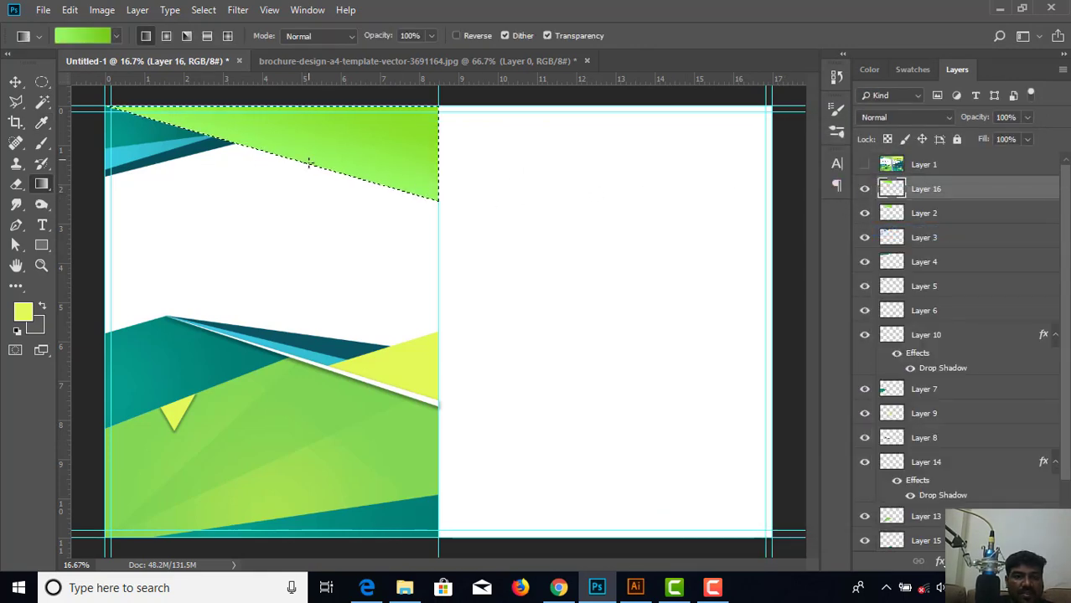
pyautogui.moveTo(315, 173); pyautogui.dragTo(353, 112)
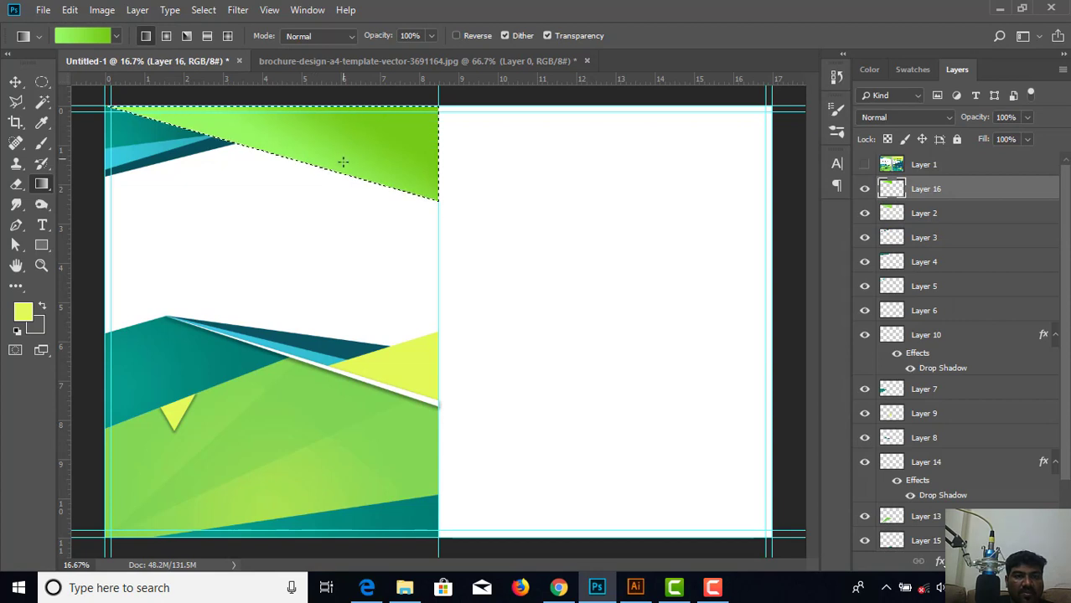
pyautogui.moveTo(343, 179); pyautogui.dragTo(355, 103)
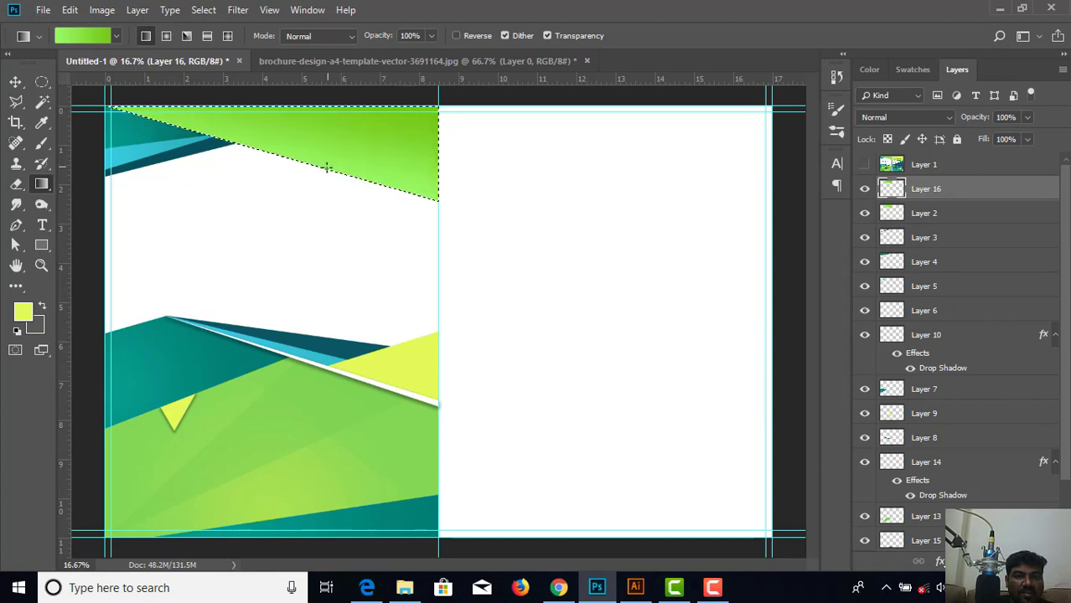
pyautogui.moveTo(328, 171); pyautogui.dragTo(346, 109)
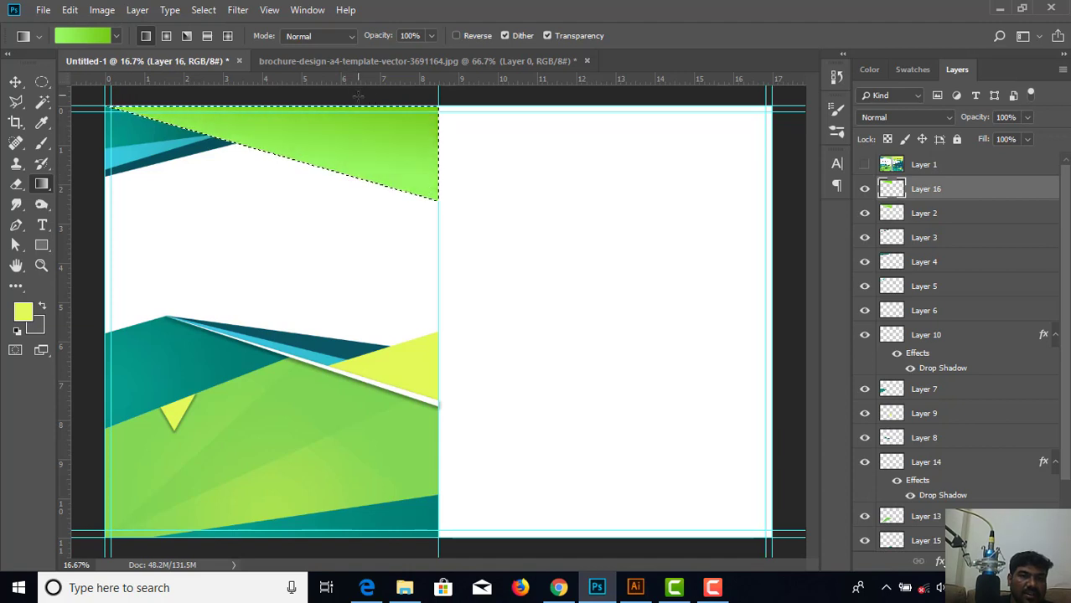
pyautogui.moveTo(340, 174); pyautogui.dragTo(343, 108)
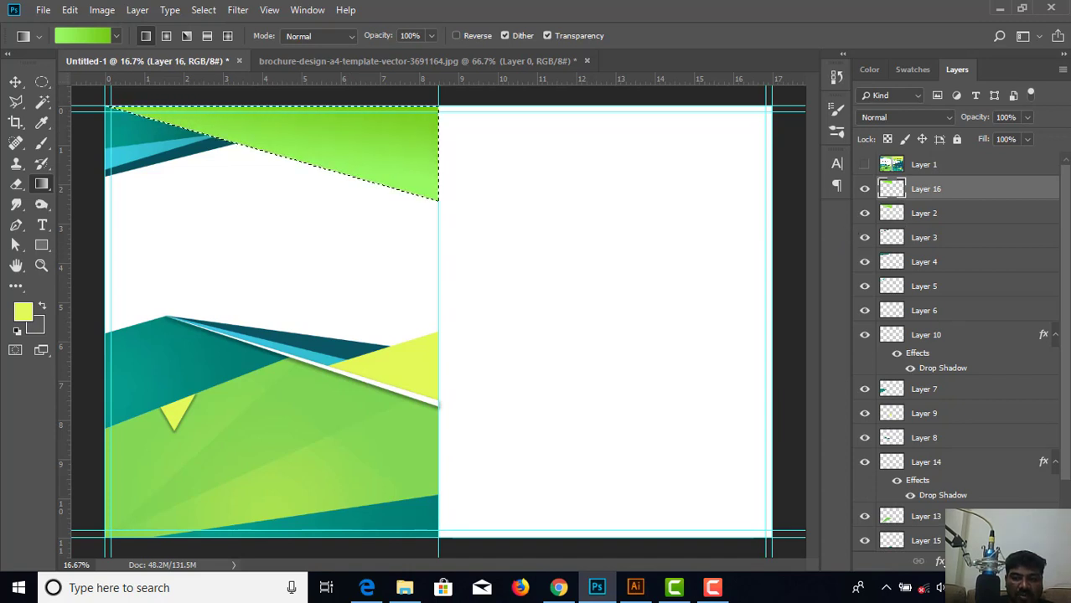
pyautogui.click(1023, 560)
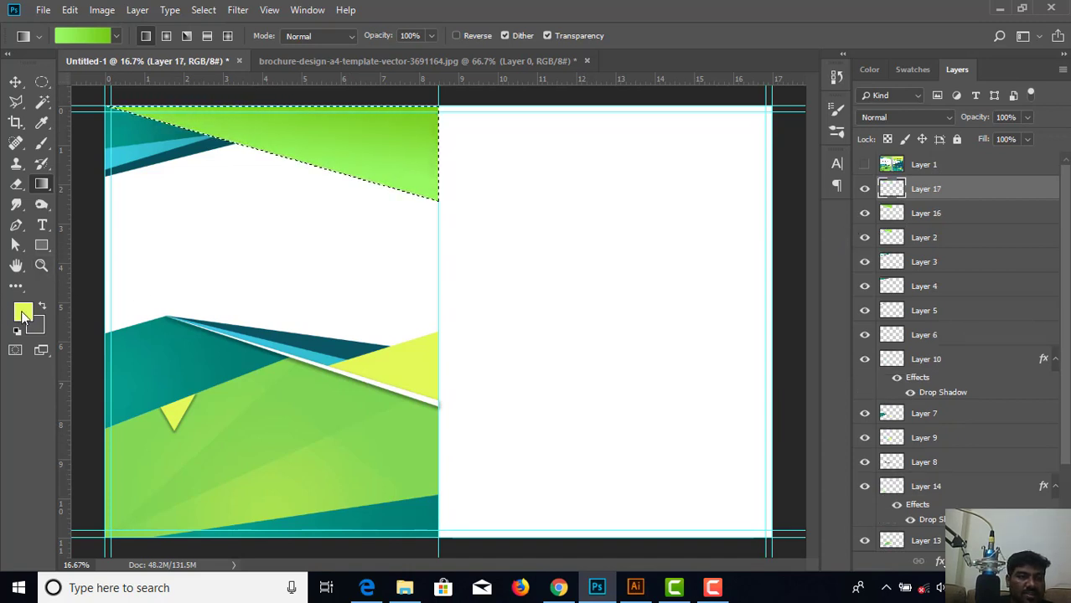
# Paint two soft light-yellow dabs inside the green triangle with an enlarged brush.
pyautogui.click(41, 142)
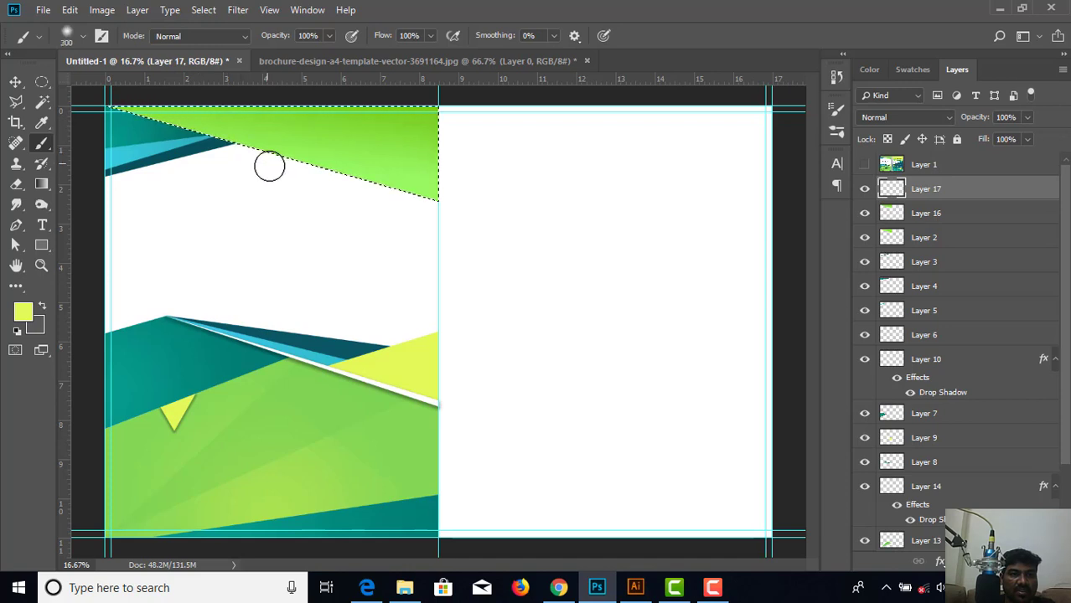
pyautogui.press(']')
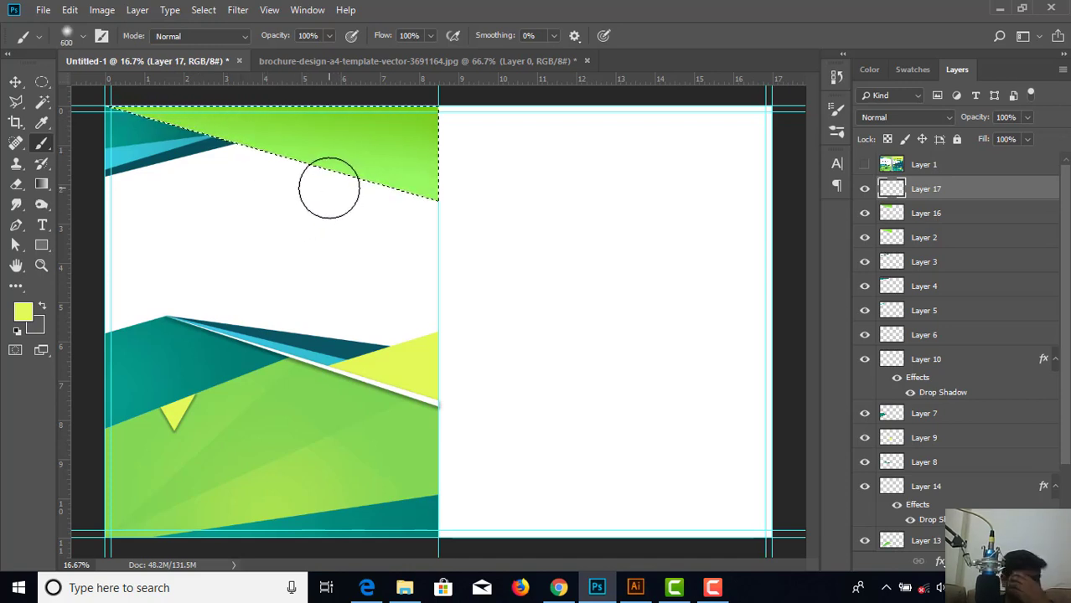
pyautogui.click(326, 183)
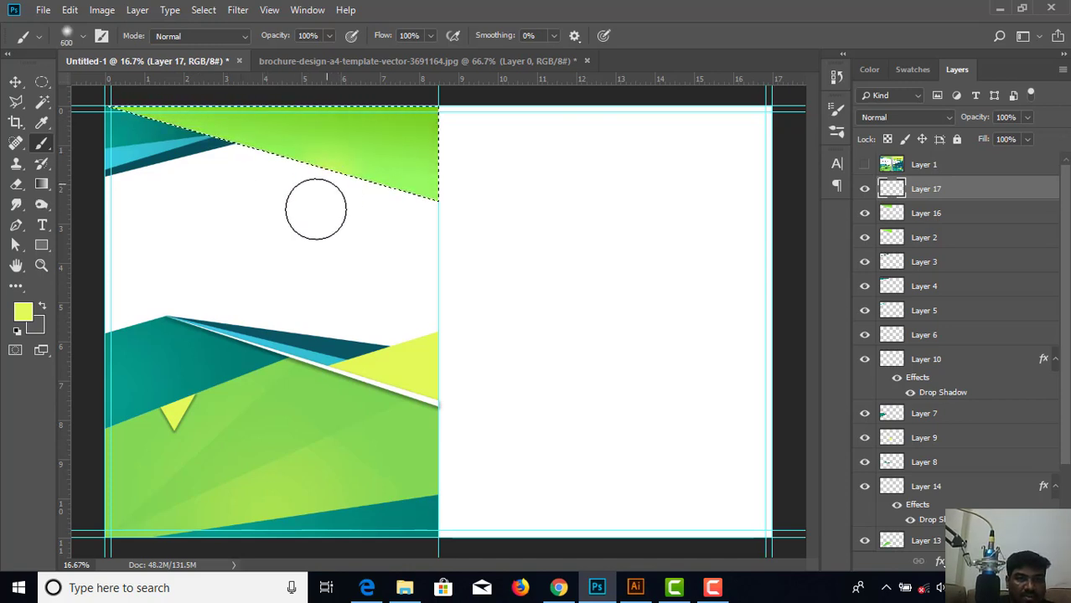
pyautogui.click(228, 154)
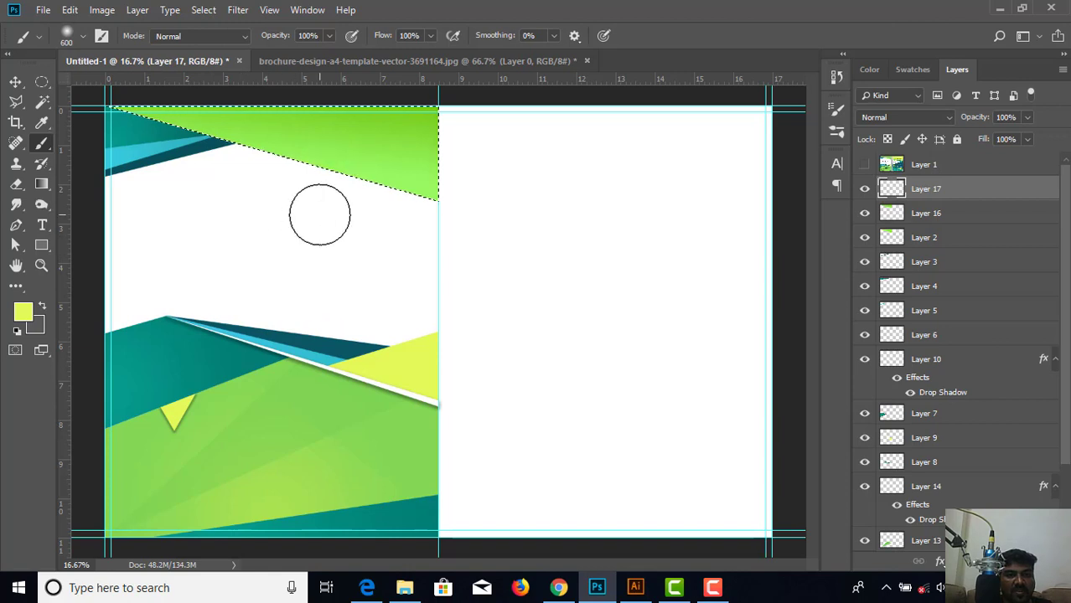
# With a larger brush, add three more soft yellow highlights near the triangle's lower edge, then deselect.
pyautogui.hotkey('ctrl', '+')
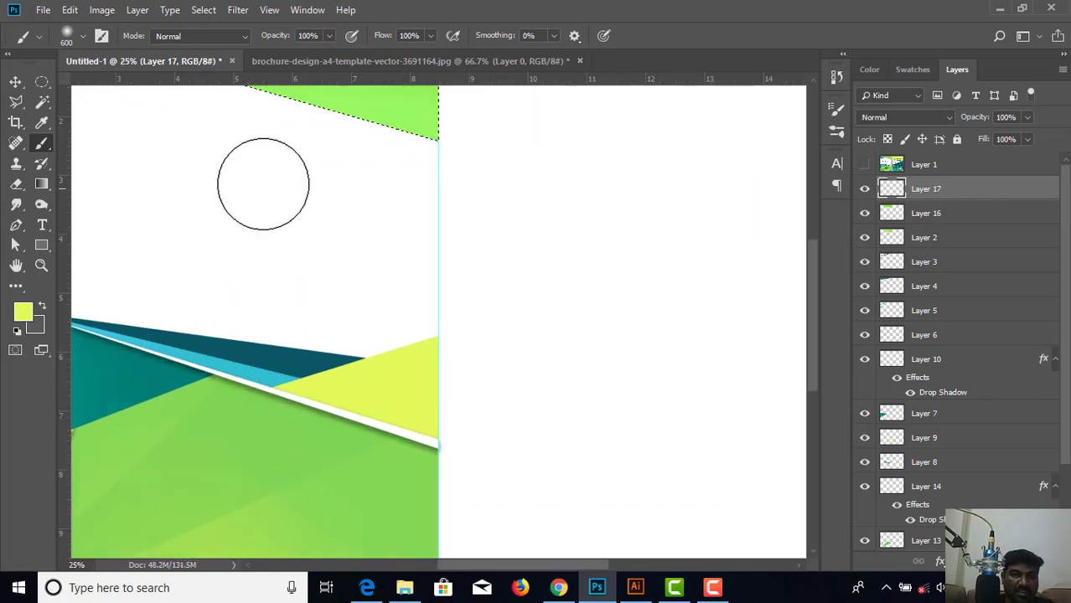
pyautogui.moveTo(263, 179)
pyautogui.mouseDown()
pyautogui.moveTo(465, 385)
pyautogui.moveTo(487, 430)
pyautogui.mouseUp()
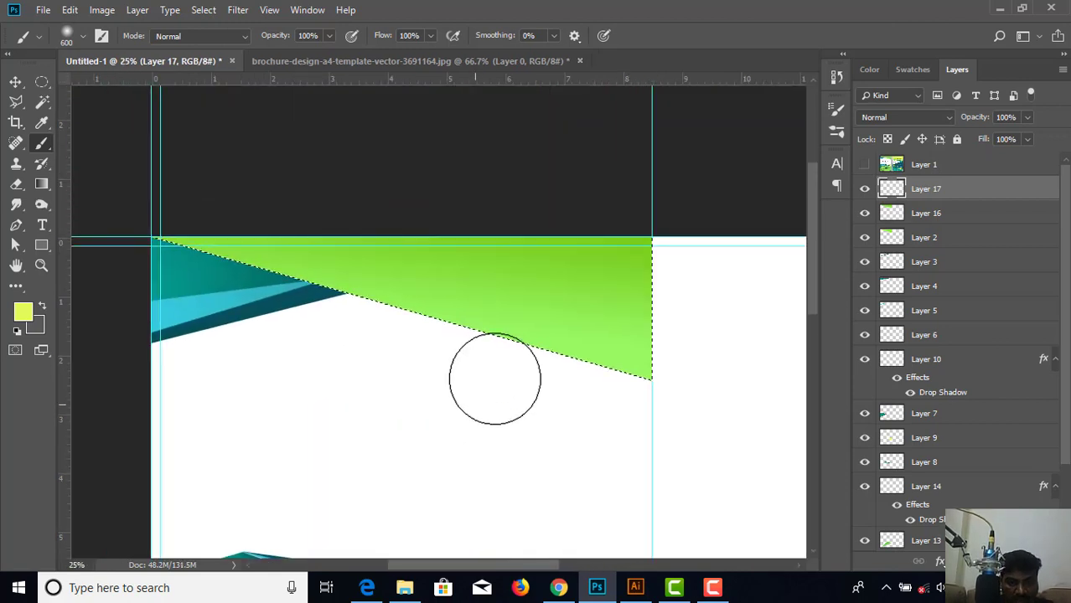
pyautogui.press(']')
pyautogui.click(494, 331)
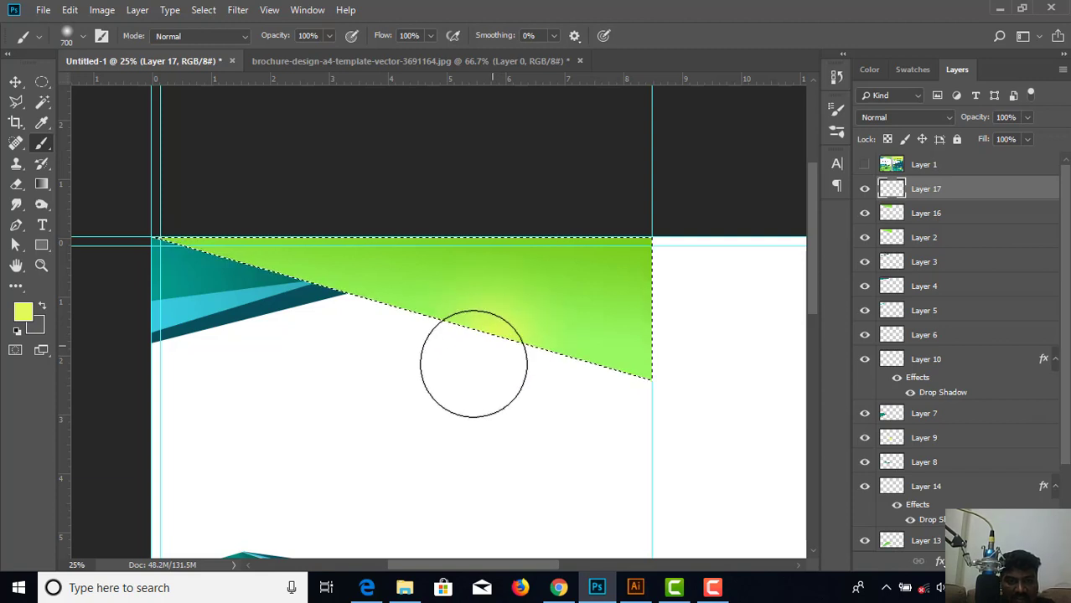
pyautogui.click(340, 280)
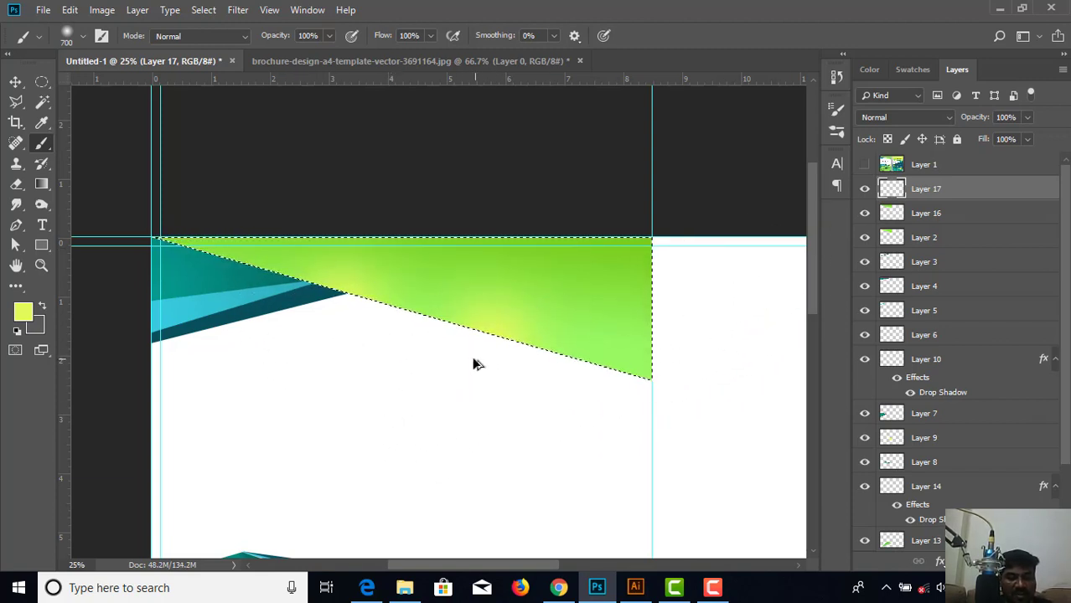
pyautogui.click(364, 322)
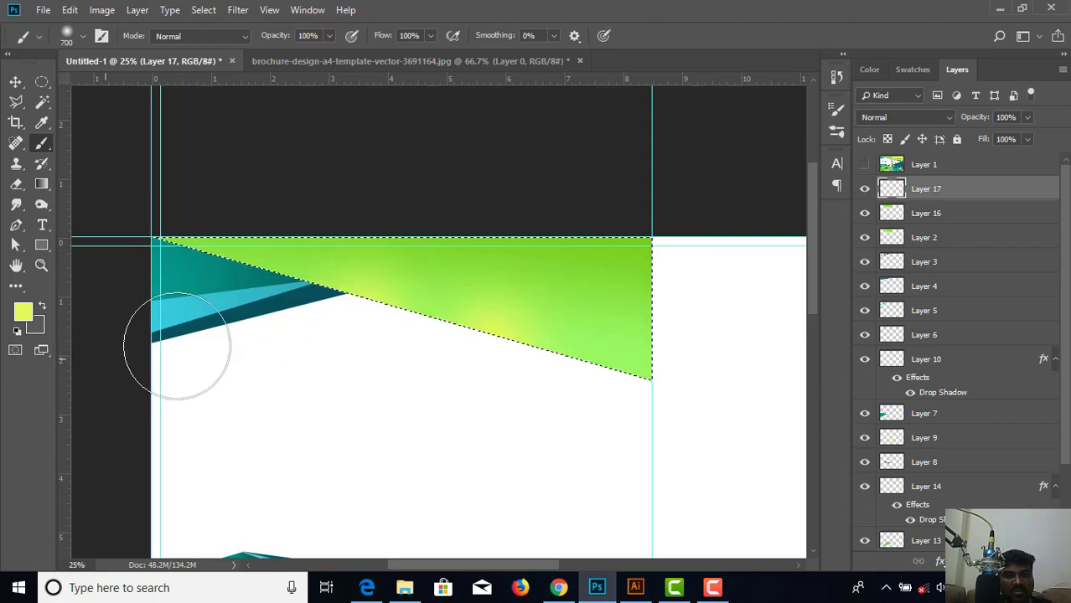
pyautogui.hotkey('ctrl', '-')
pyautogui.hotkey('ctrl', '-')
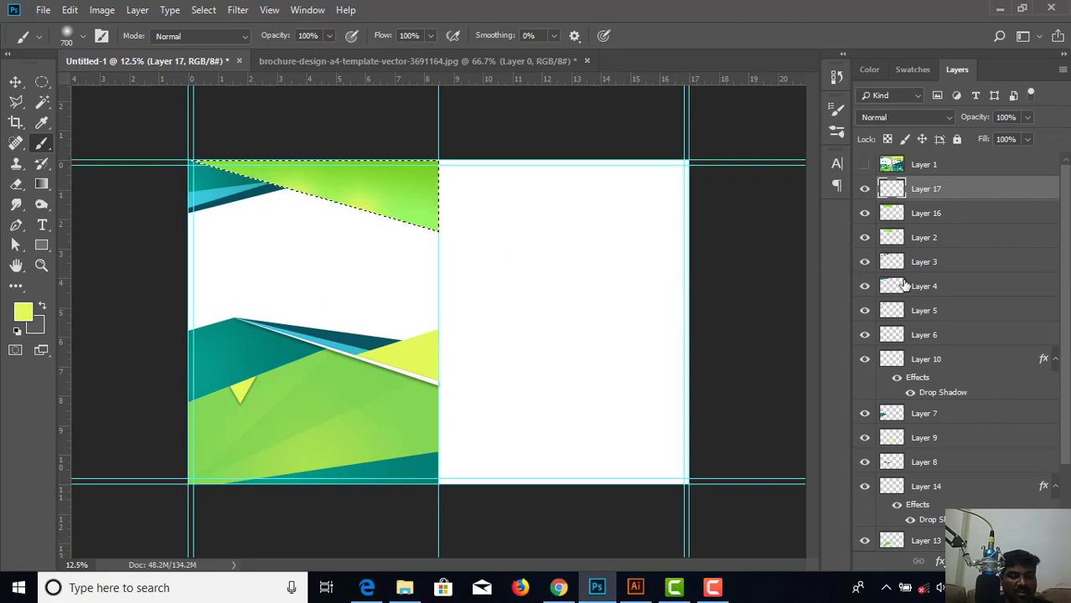
pyautogui.hotkey('ctrl', 'd')
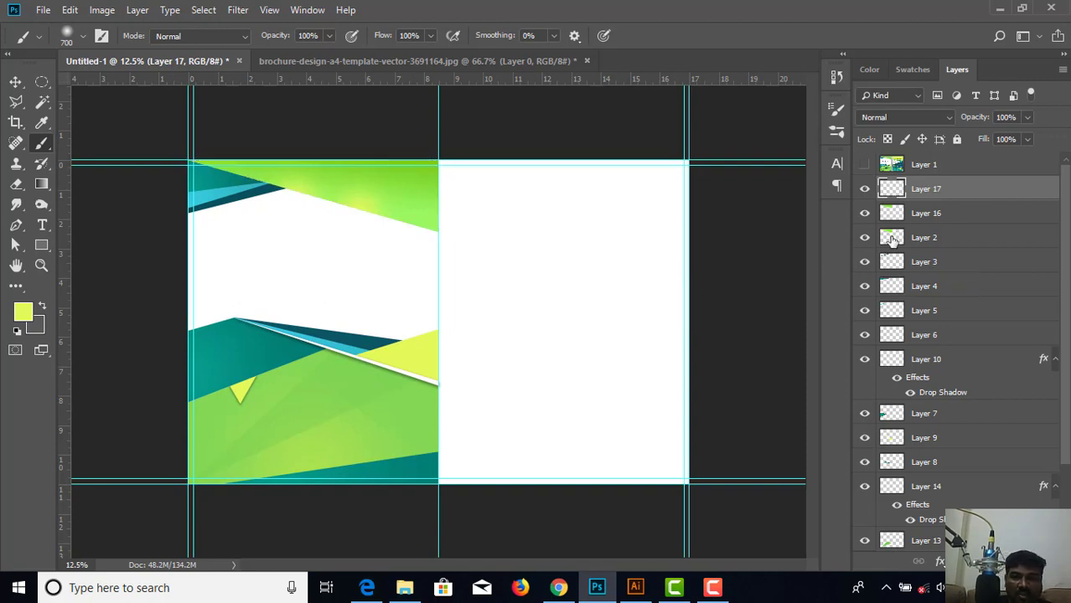
# Toggle the template Layer 1 to compare with the tracing, then leave it visible.
pyautogui.click(865, 166)
pyautogui.click(866, 167)
pyautogui.click(865, 167)
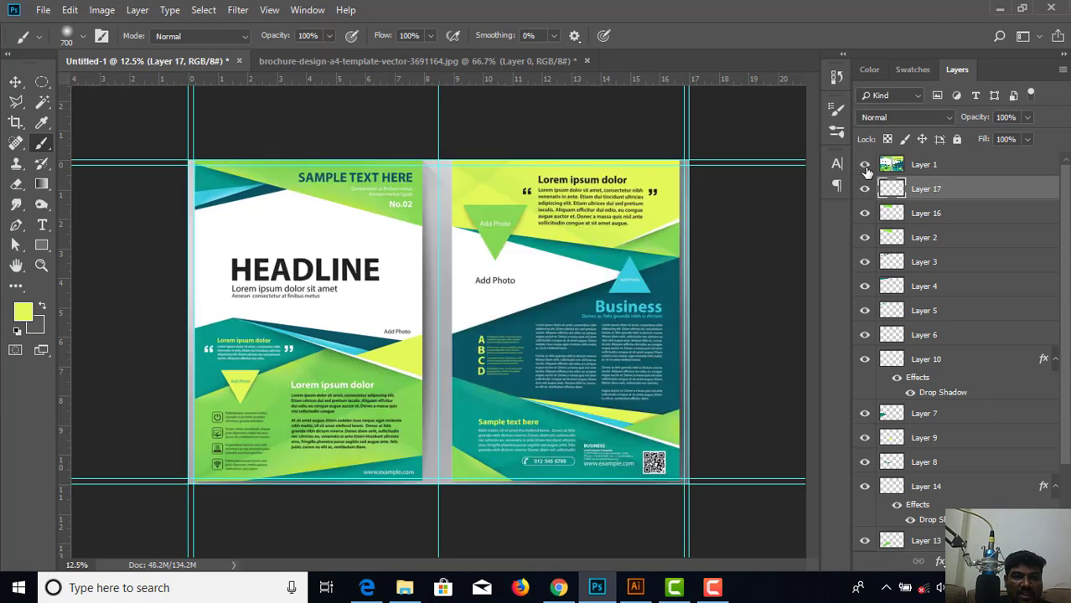
pyautogui.click(865, 167)
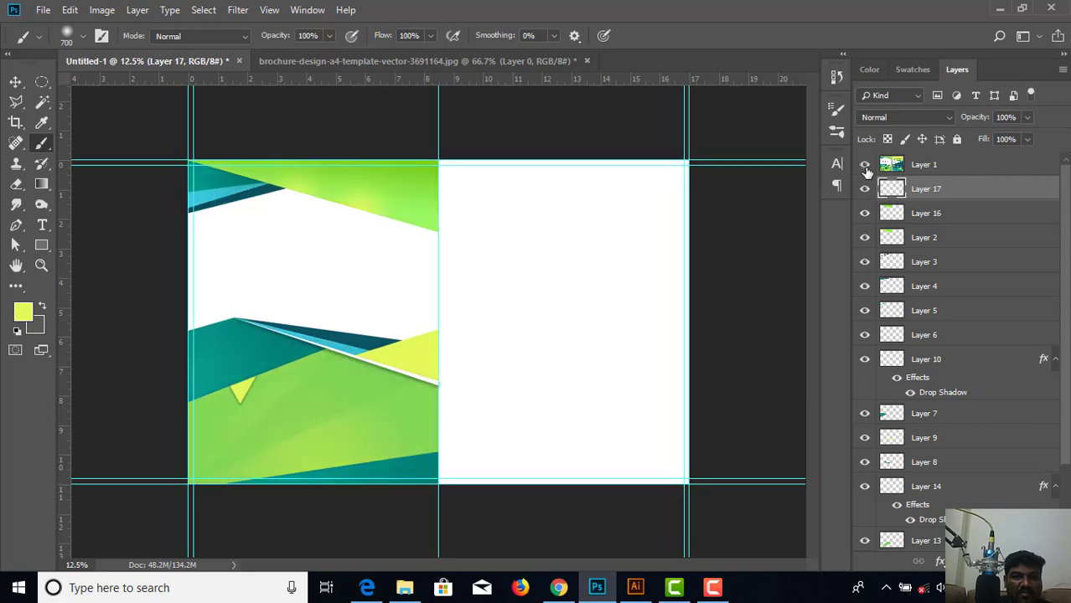
pyautogui.click(865, 168)
pyautogui.click(865, 167)
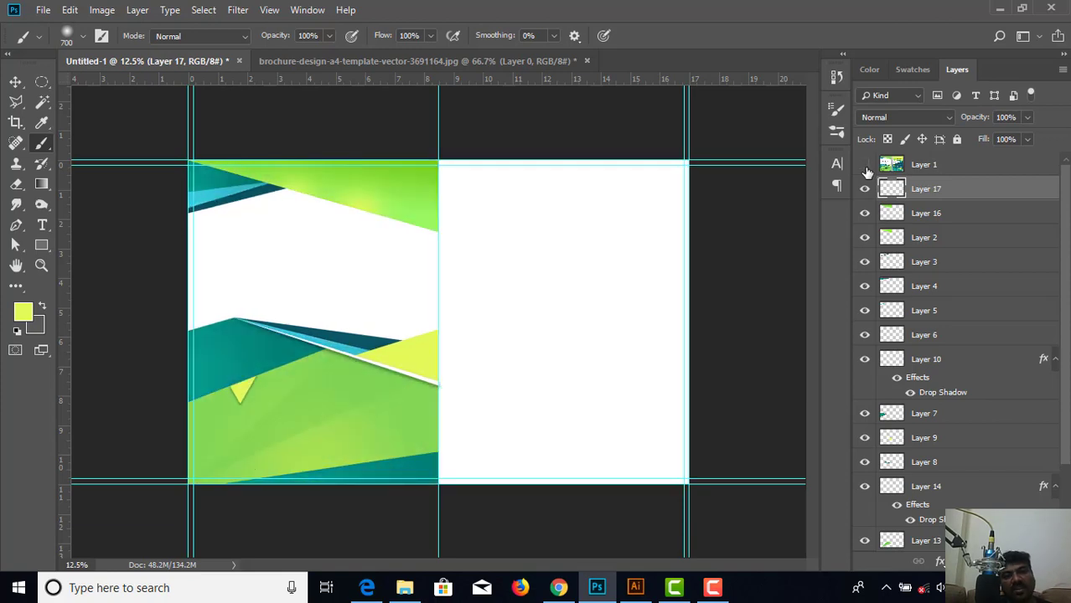
pyautogui.click(866, 168)
pyautogui.click(866, 167)
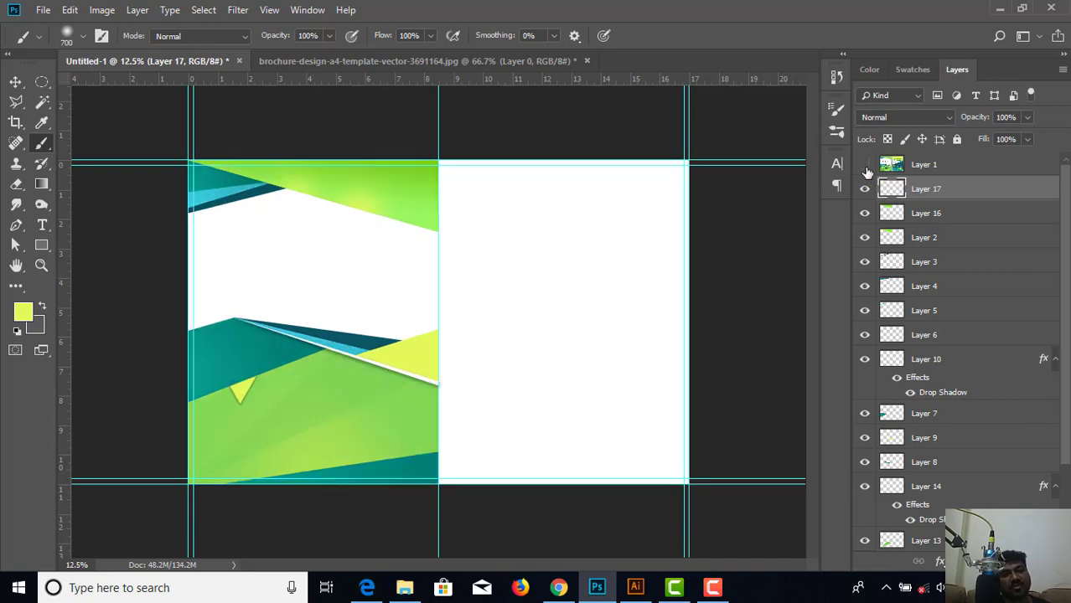
pyautogui.hotkey('ctrl', '-')
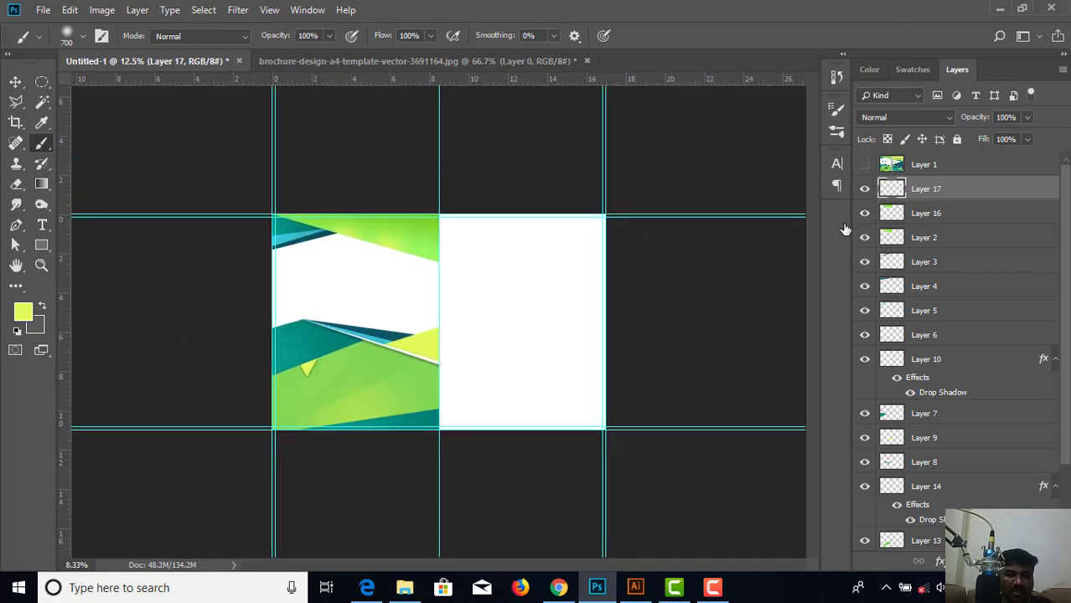
pyautogui.click(15, 82)
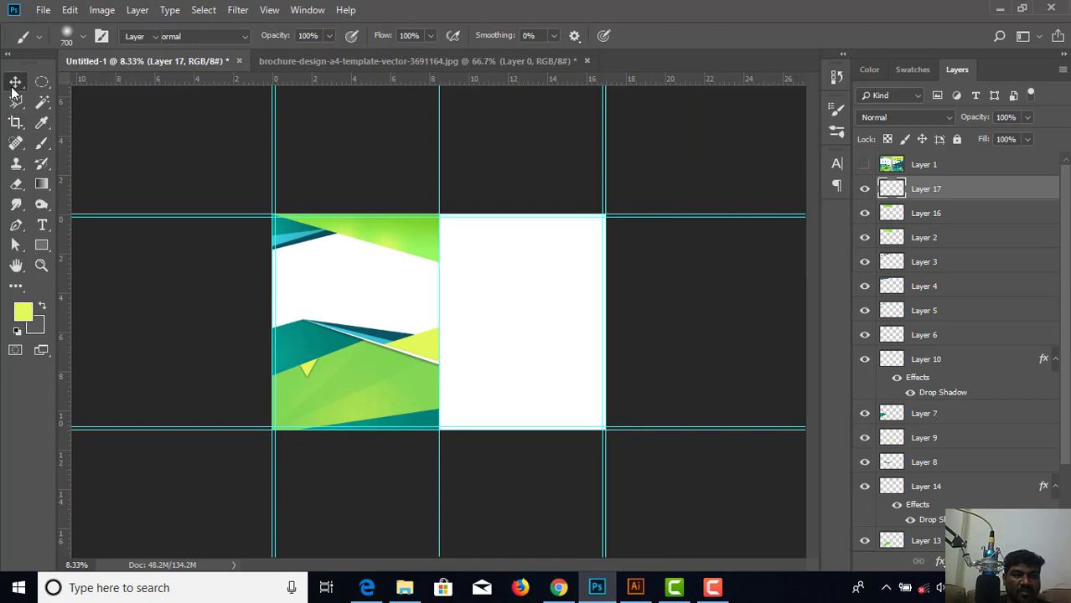
pyautogui.click(865, 168)
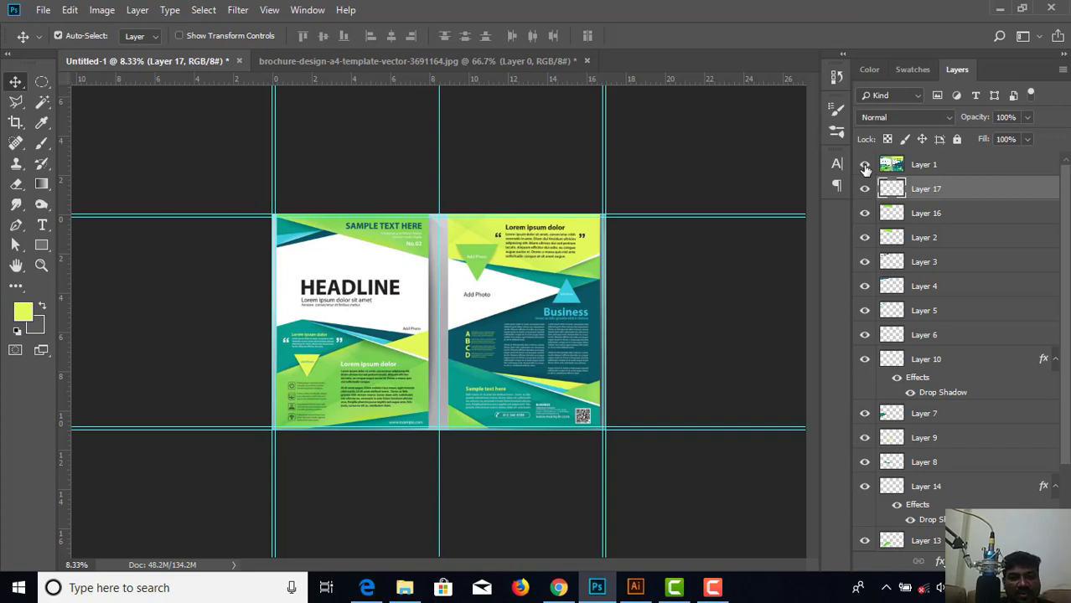
pyautogui.hotkey('ctrl', '+')
pyautogui.hotkey('ctrl', '+')
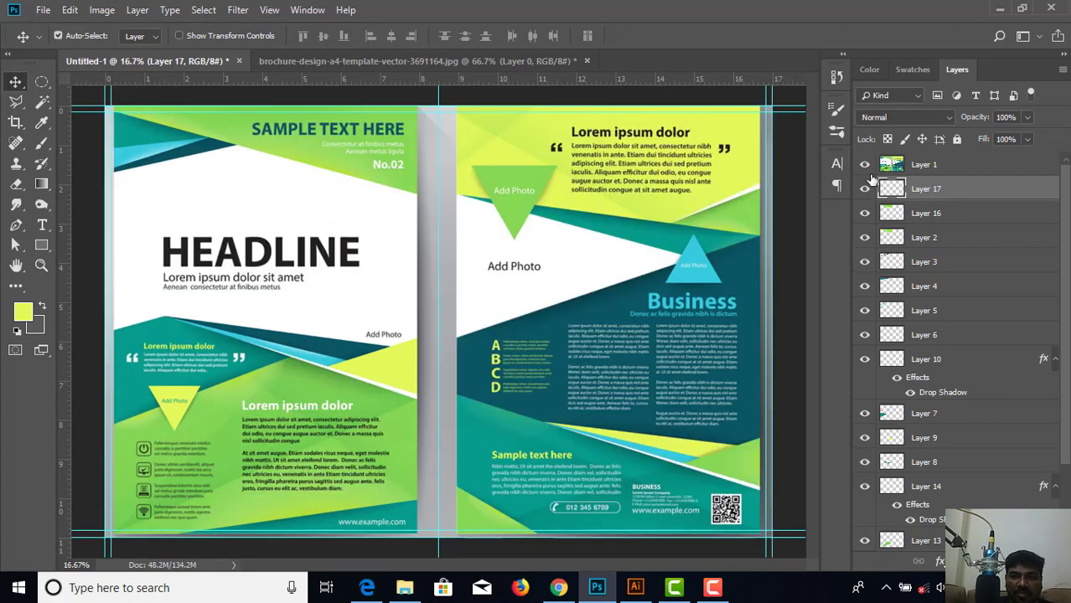
# Add new Layer 18 above Layer 1, go full screen with rulers, and view the second page.
pyautogui.click(964, 171)
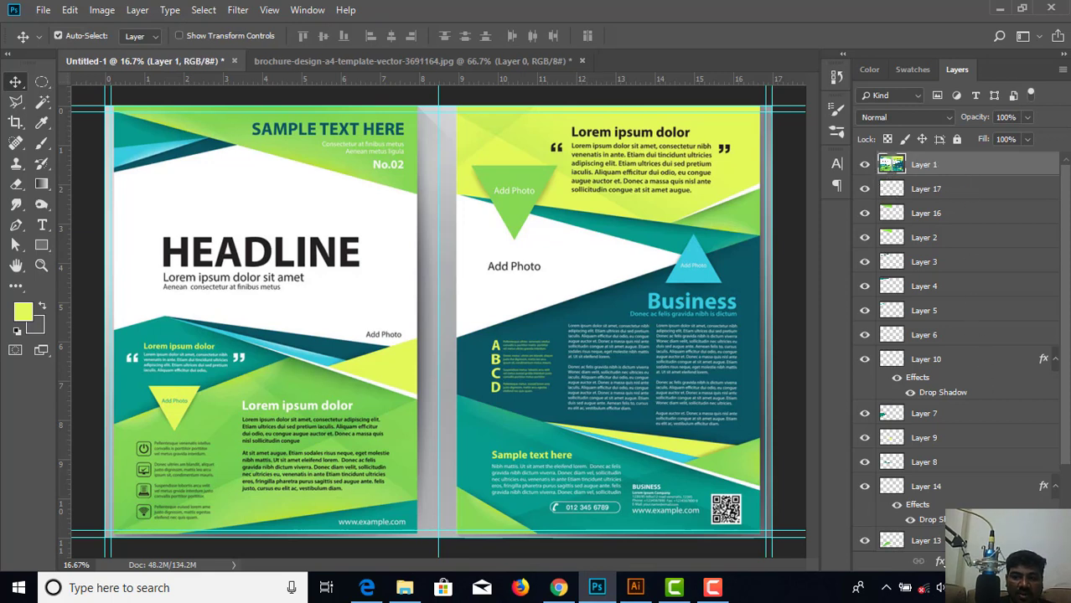
pyautogui.hotkey('ctrl', 'shift', 'alt', 'n')
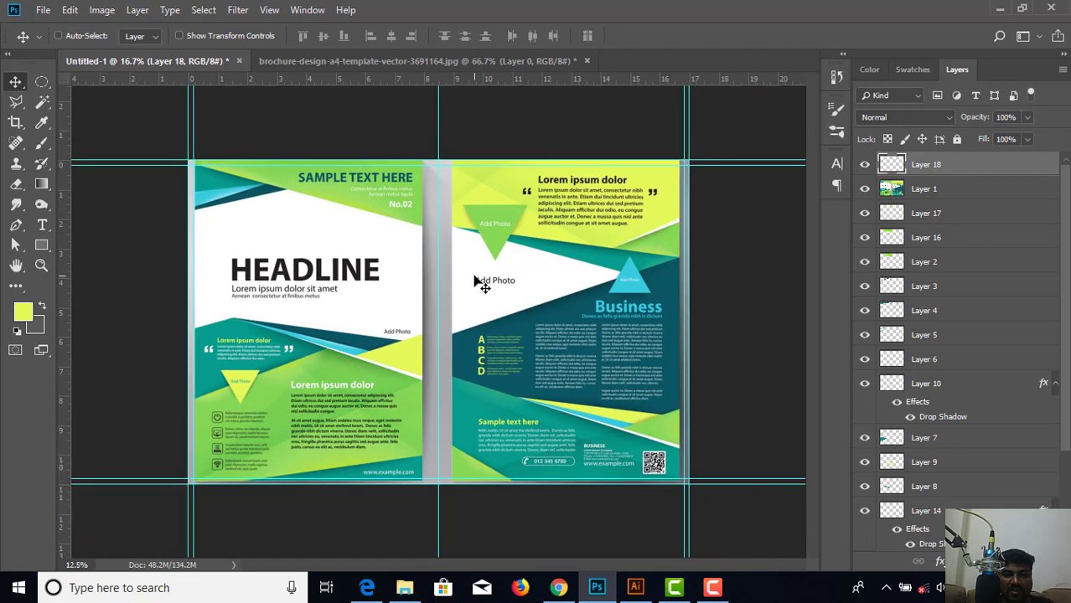
pyautogui.hotkey('ctrl', '-')
pyautogui.press('f')
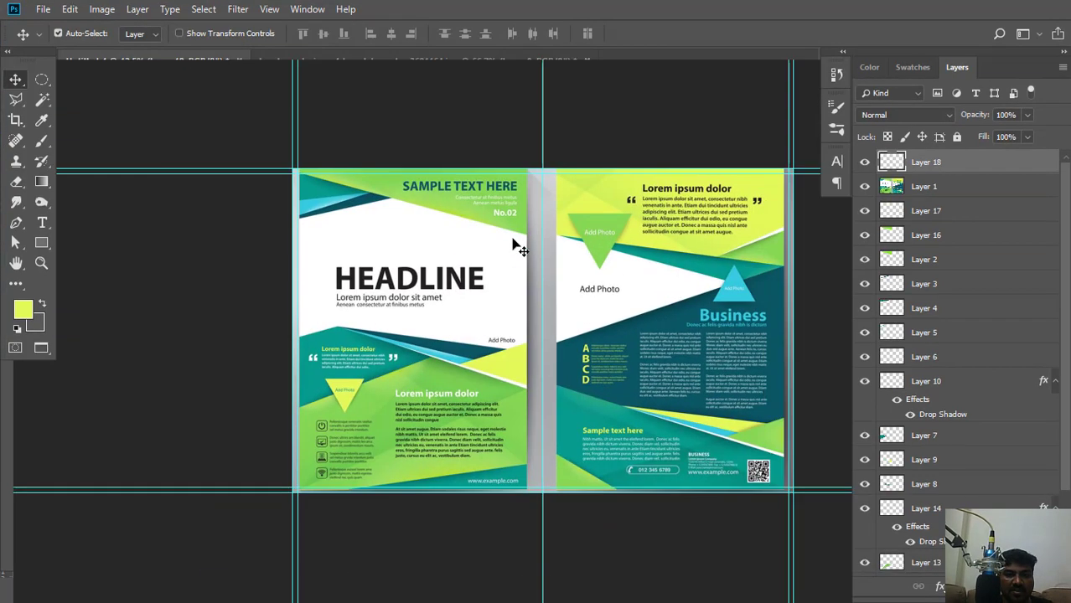
pyautogui.hotkey('ctrl', 'r')
pyautogui.click(515, 245)
pyautogui.moveTo(667, 210); pyautogui.dragTo(507, 220)
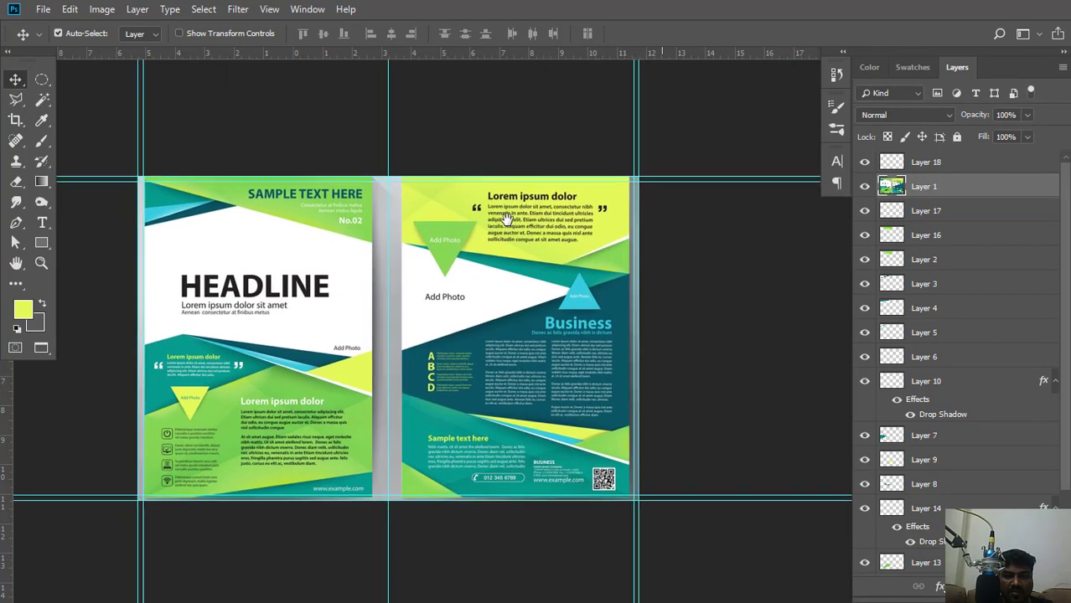
pyautogui.scroll(3, 503, 222)
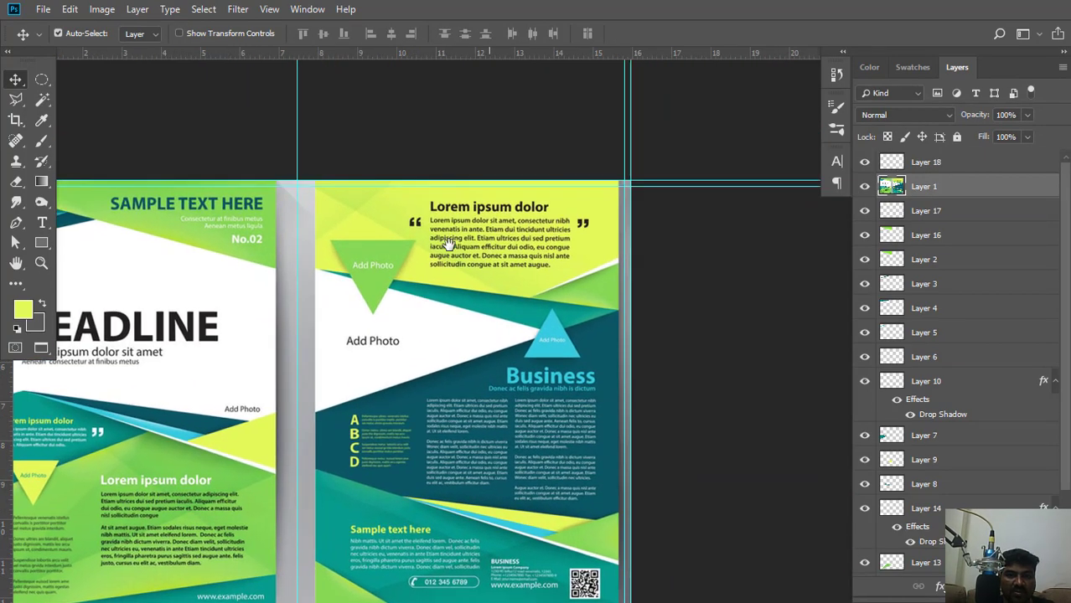
pyautogui.moveTo(449, 242); pyautogui.dragTo(442, 219)
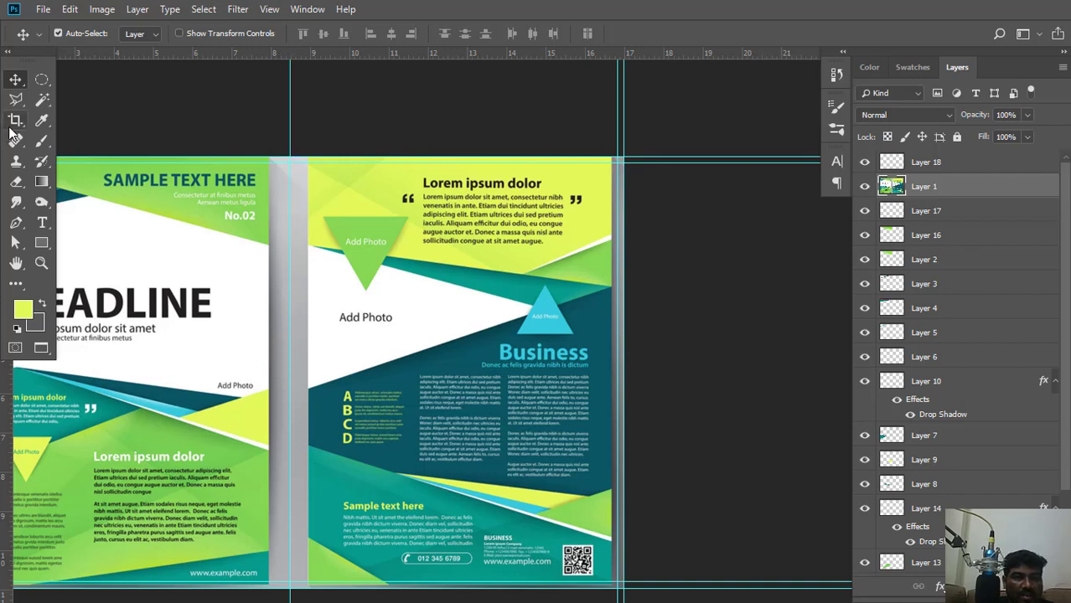
# Start a Pen path with anchors at the second page's top-left and top-right guide corners.
pyautogui.click(16, 222)
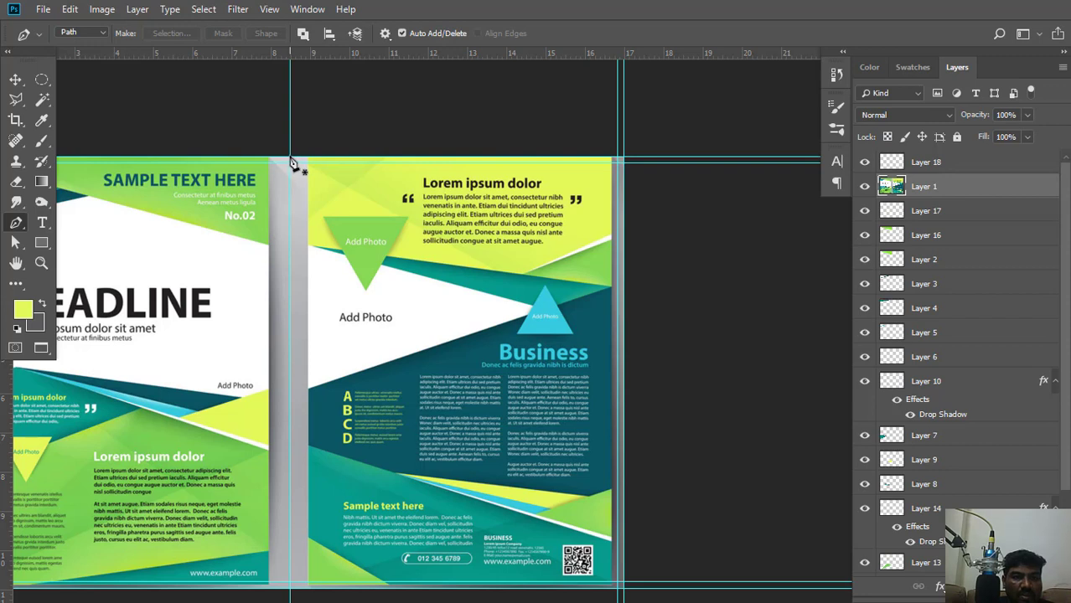
pyautogui.click(290, 158)
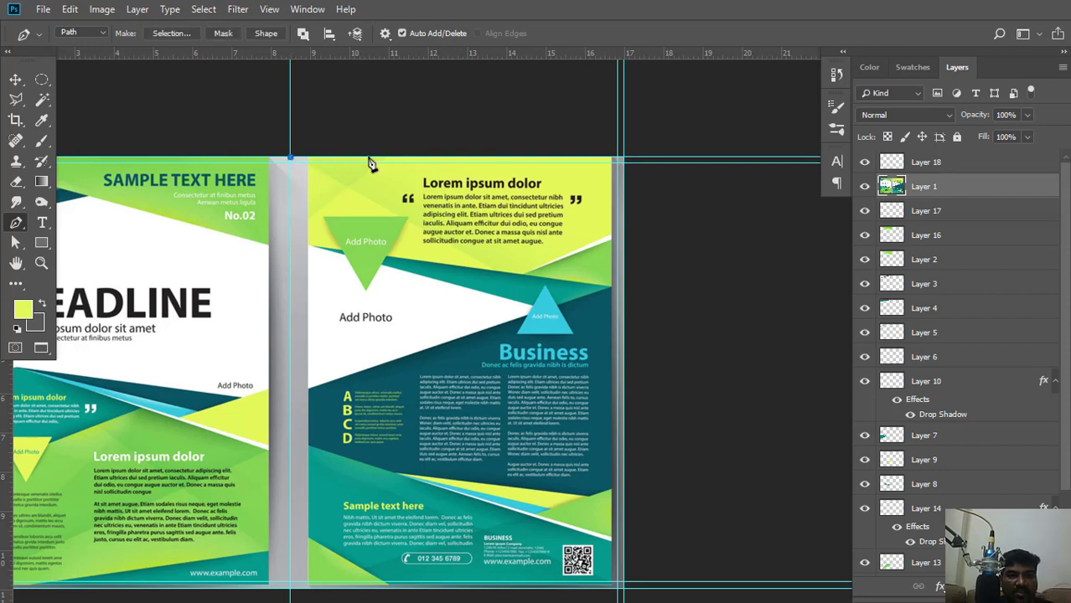
pyautogui.click(624, 159)
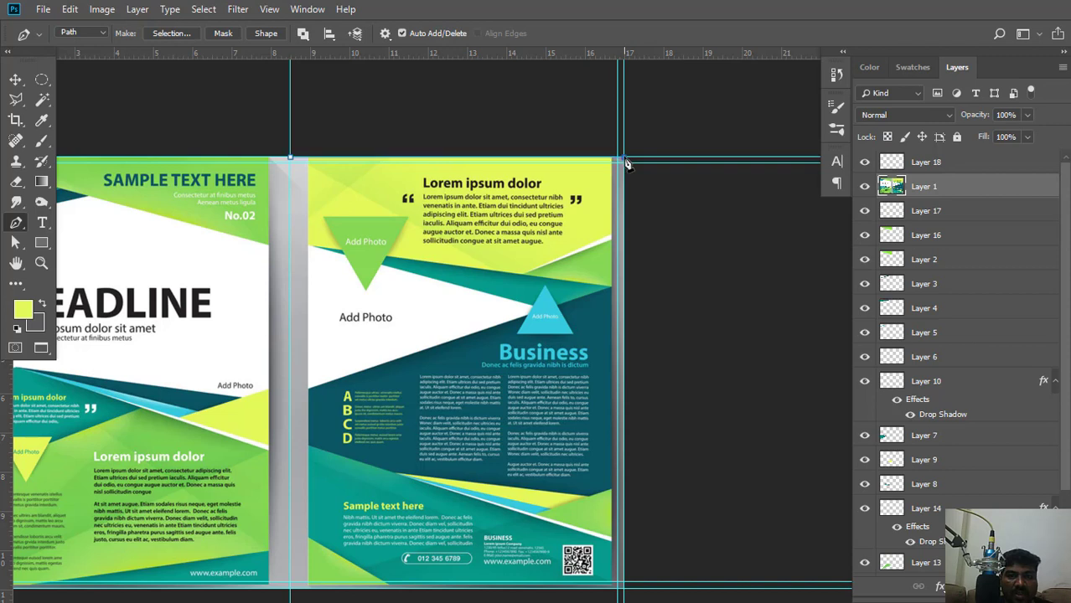
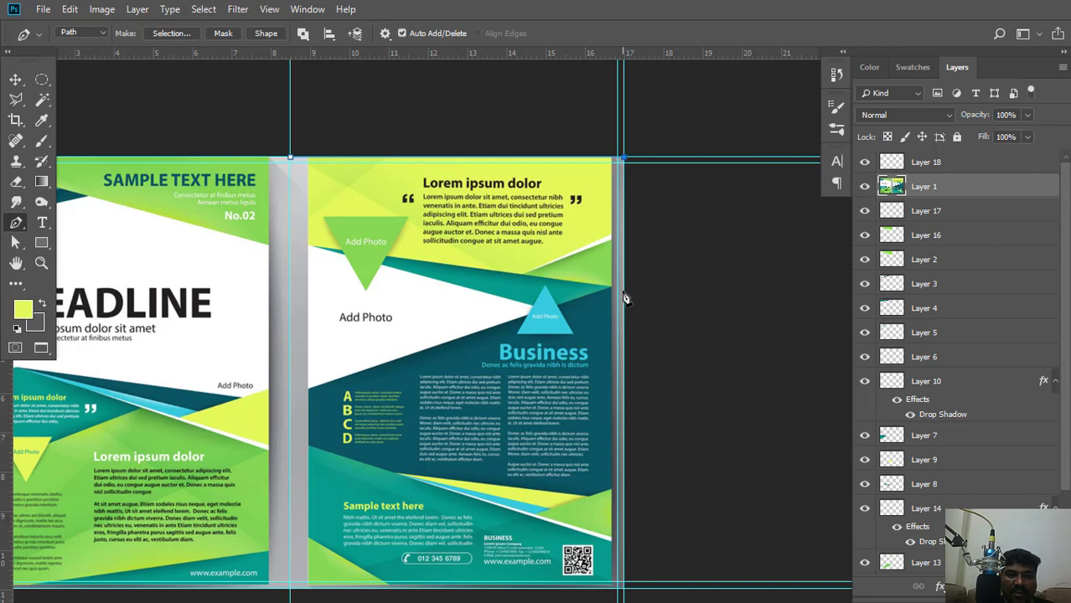
# Draw a closed four-point pen path around the slanted top band of the right page.
pyautogui.click(623, 290)
pyautogui.keyDown('shift'); pyautogui.click(291, 248); pyautogui.keyUp('shift')
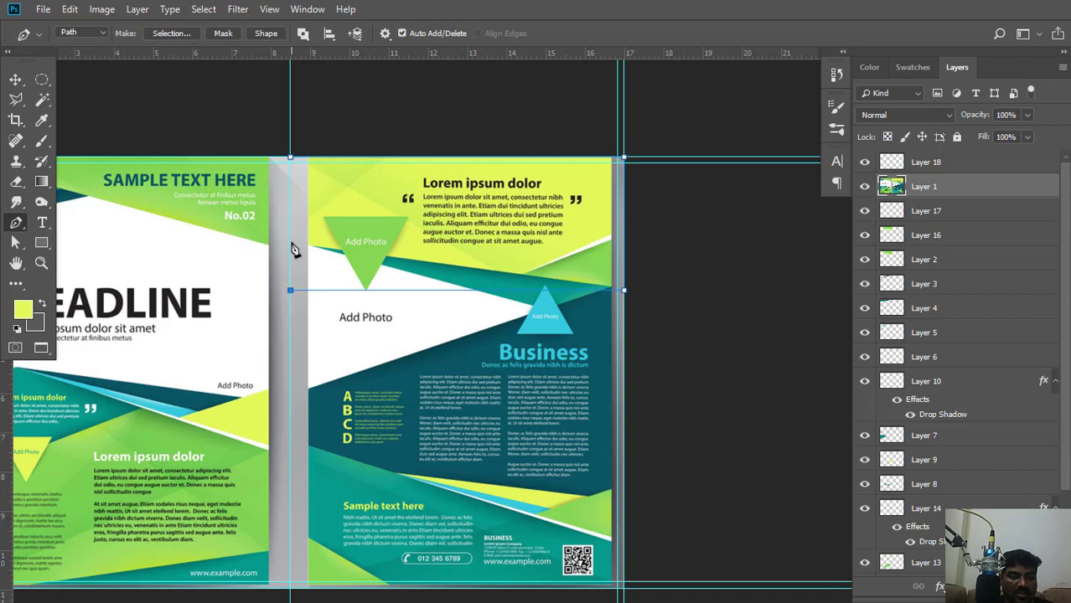
pyautogui.hotkey('ctrl', 'z')
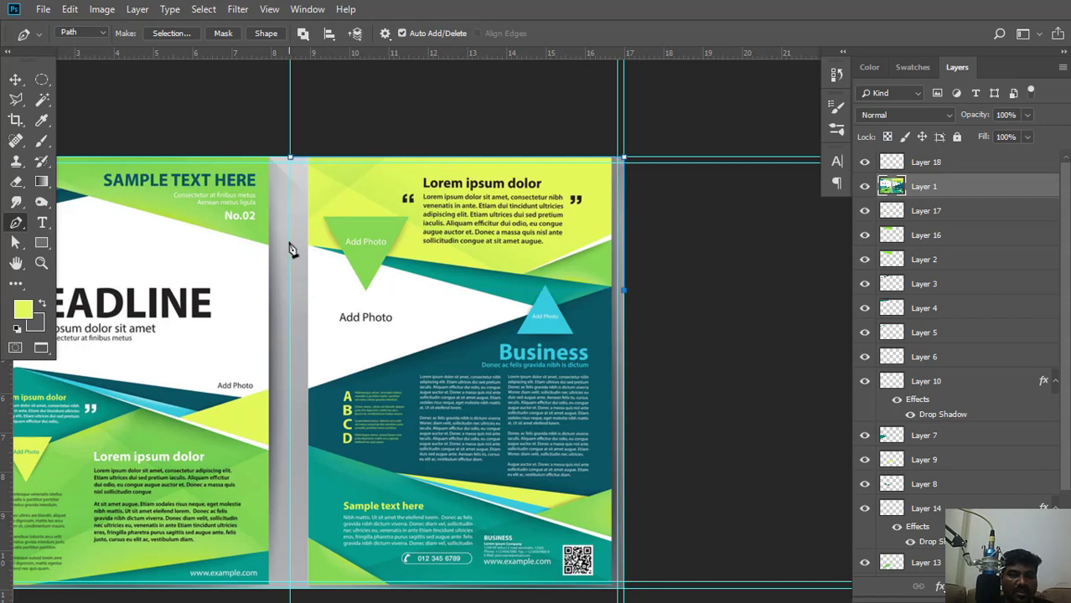
pyautogui.click(290, 243)
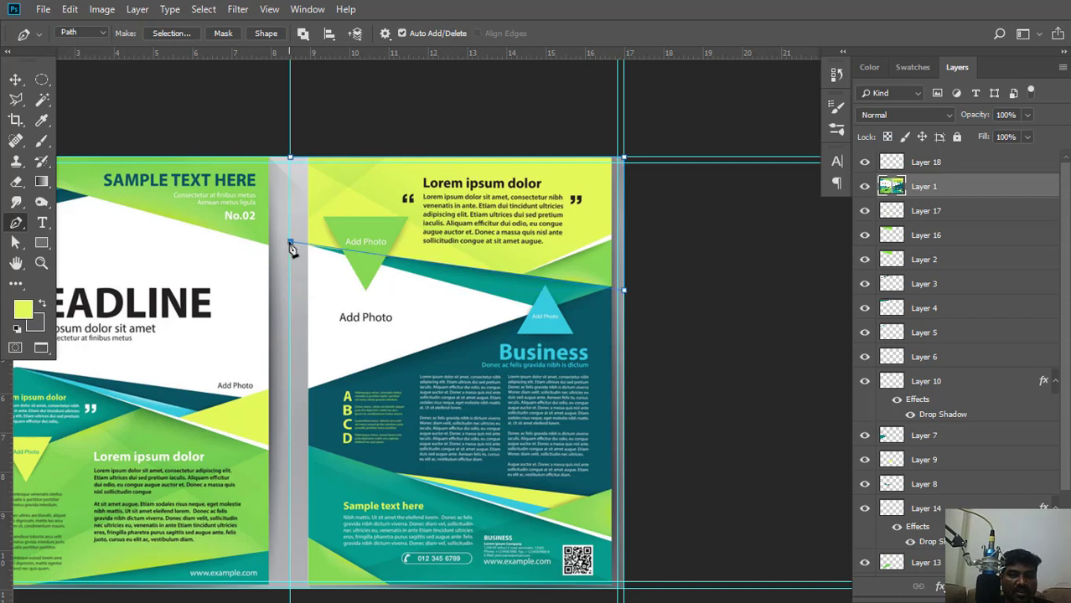
pyautogui.click(290, 159)
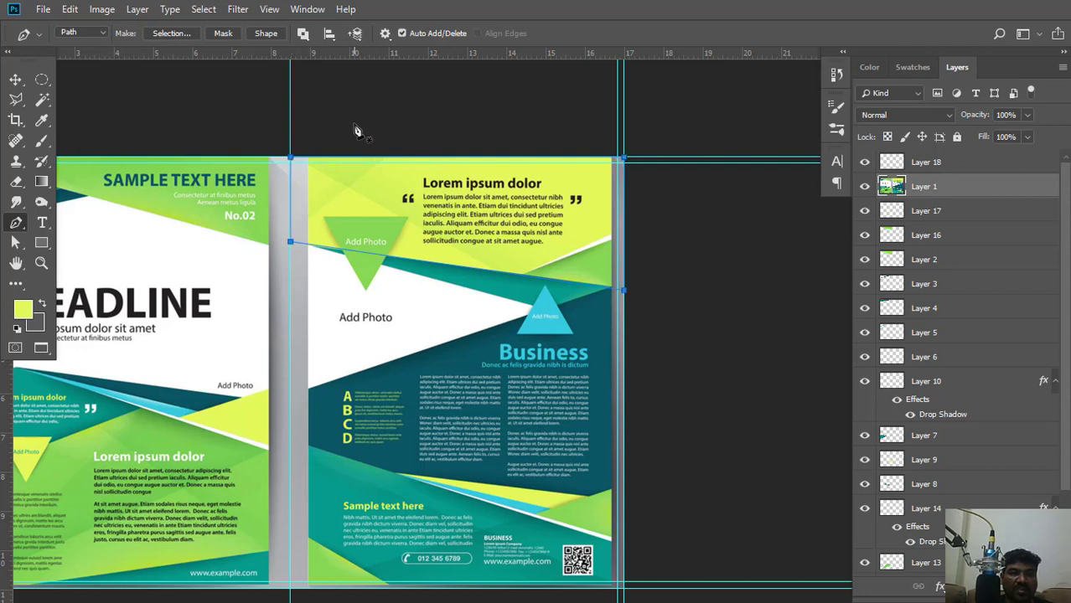
# Convert the band path into a selection with 0 feather.
pyautogui.rightClick(355, 127)
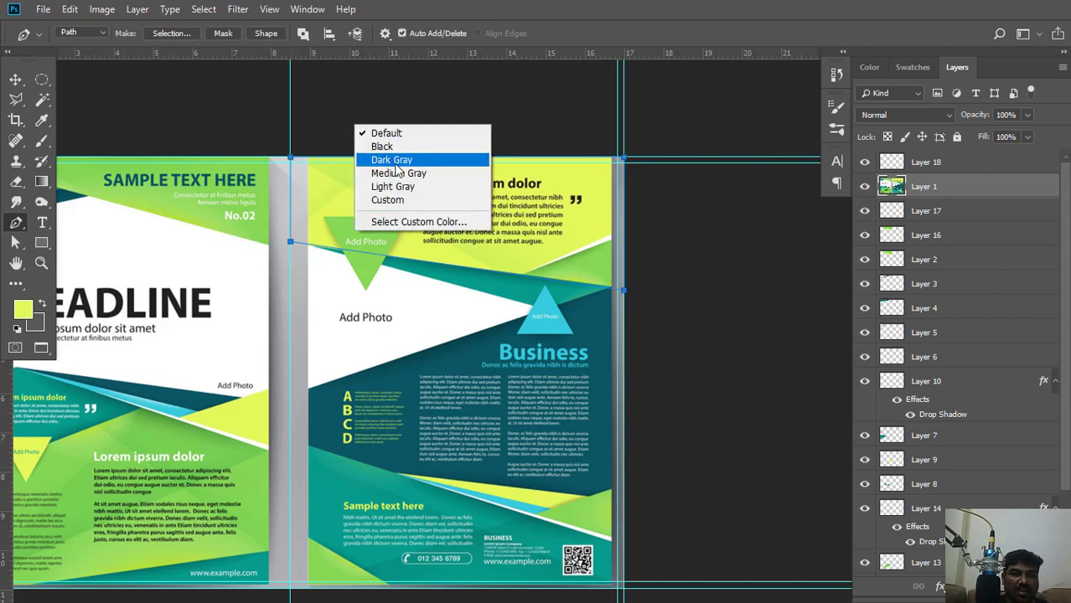
pyautogui.click(337, 192)
pyautogui.rightClick(337, 193)
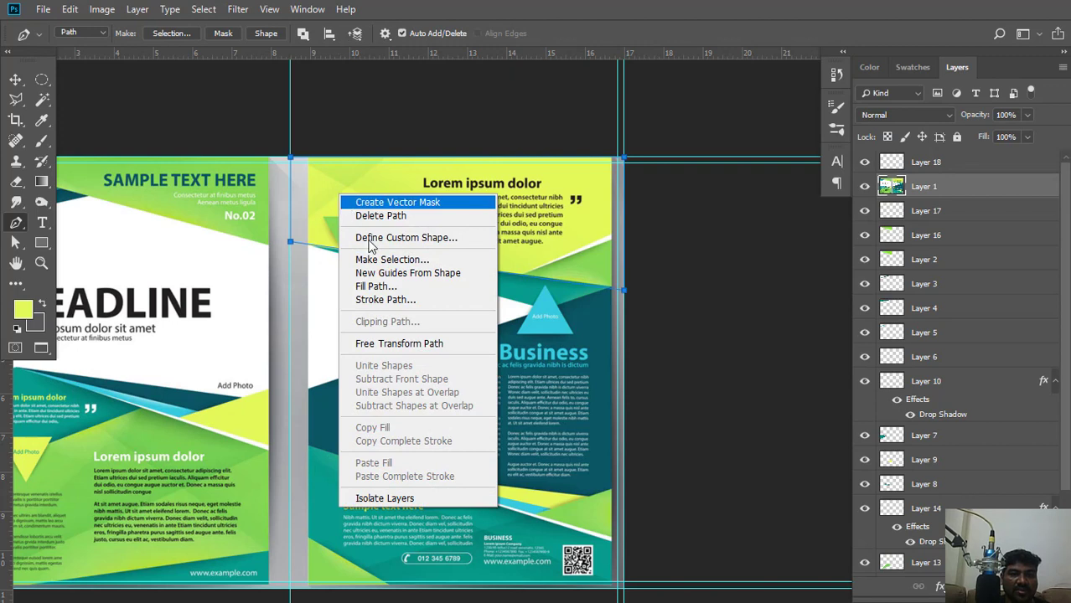
pyautogui.click(400, 261)
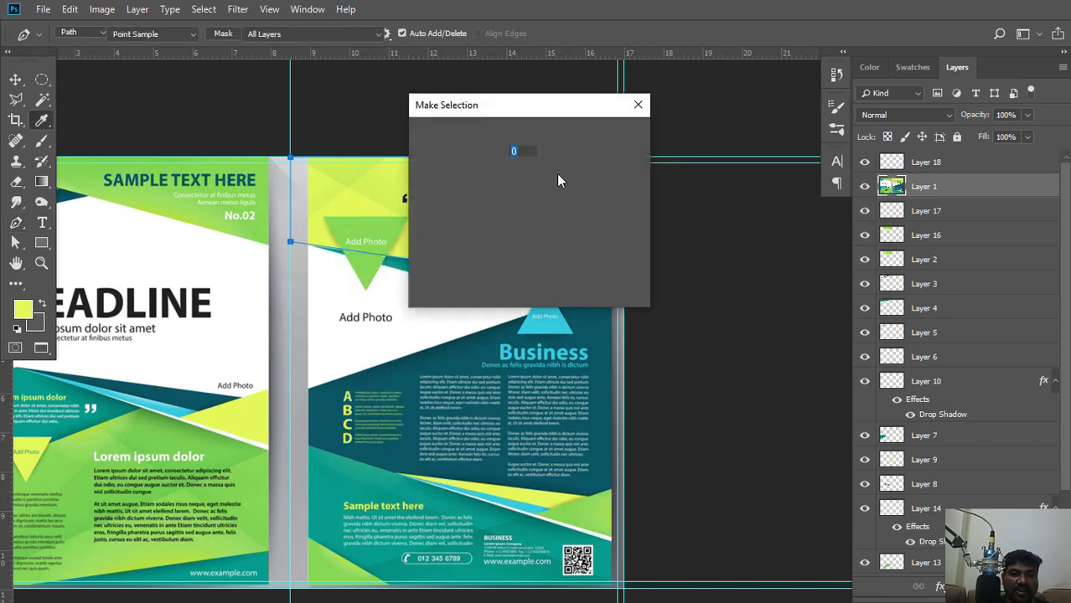
pyautogui.click(613, 142)
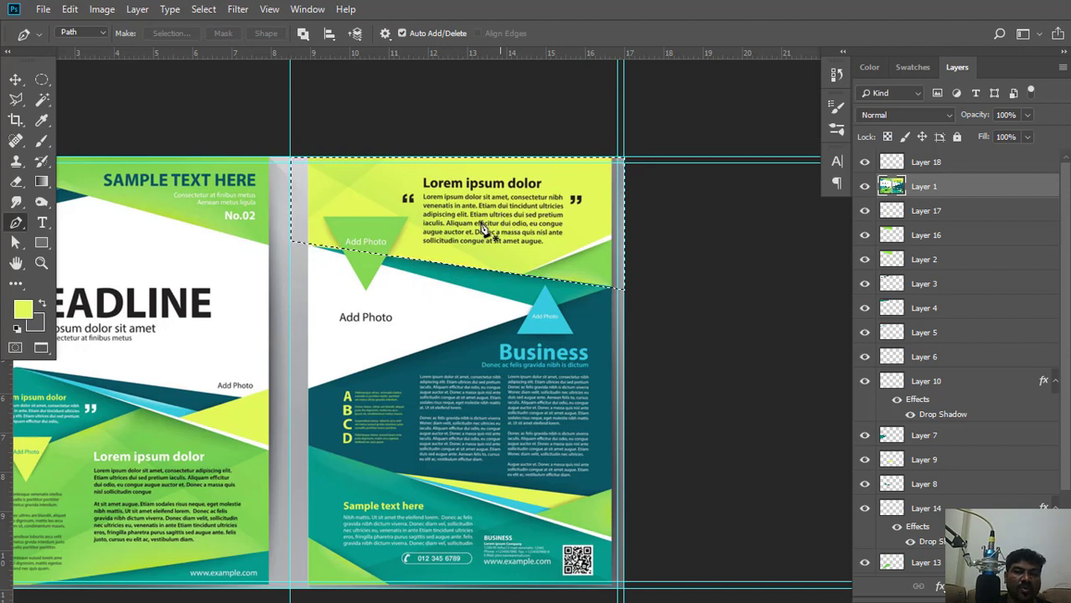
# Set both gradient stops to yellow-green sampled from the reference image.
pyautogui.click(38, 182)
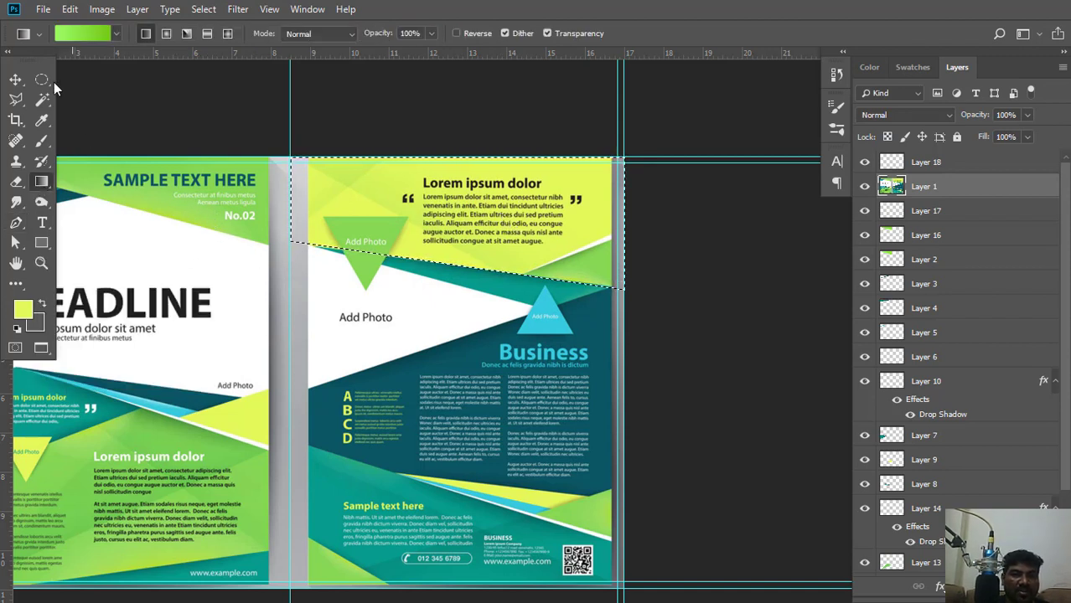
pyautogui.click(84, 33)
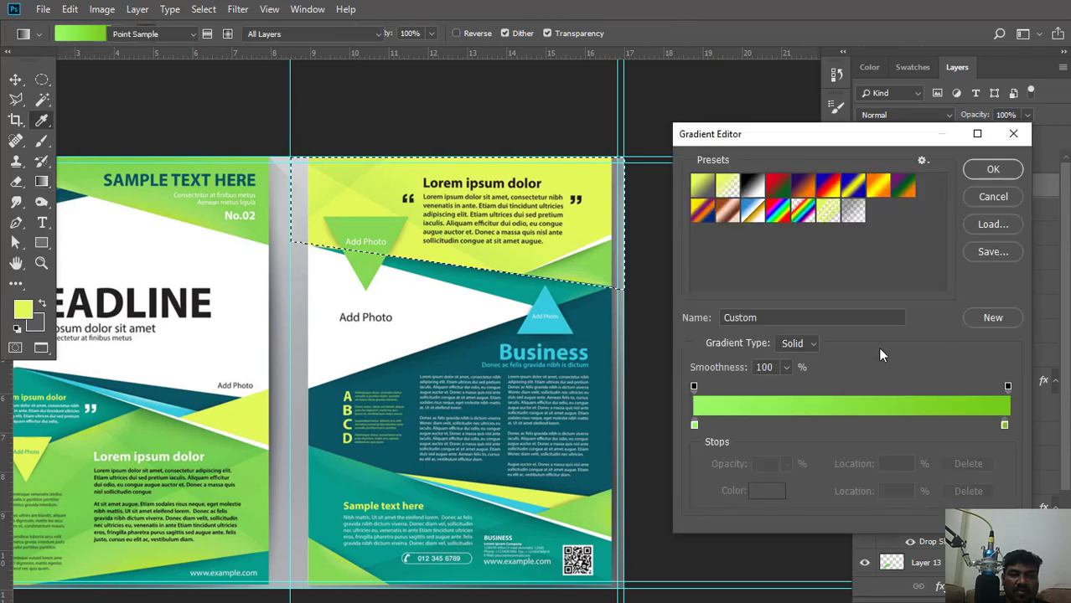
pyautogui.click(694, 425)
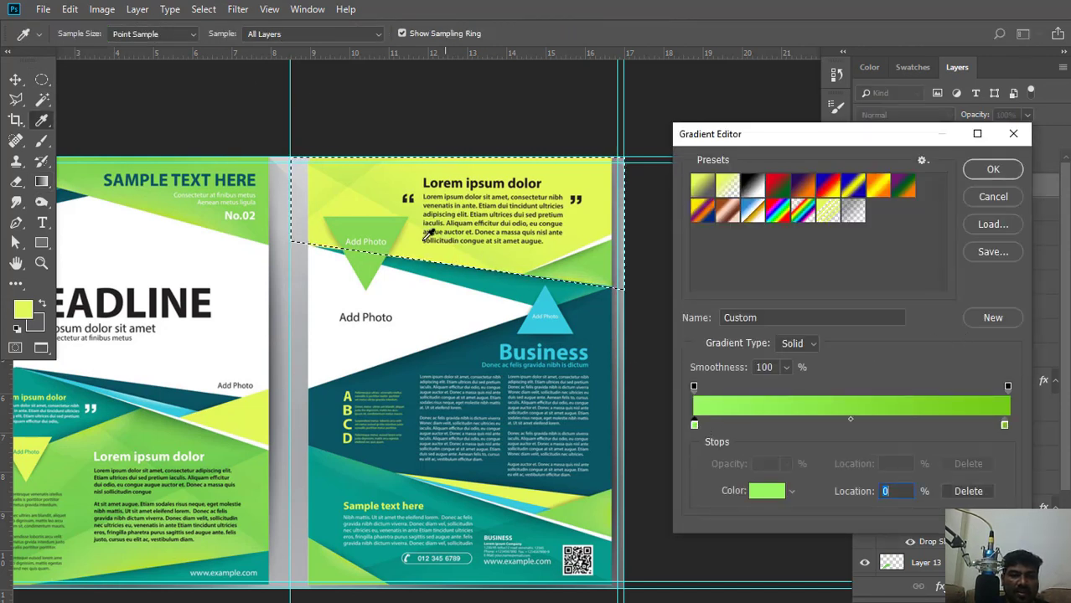
pyautogui.click(365, 203)
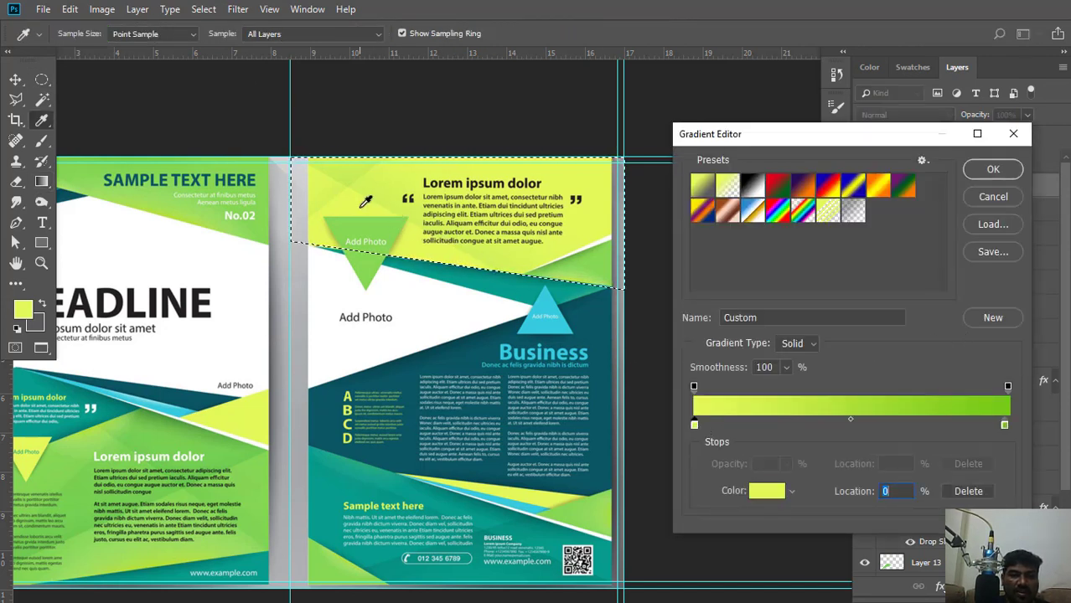
pyautogui.click(1003, 426)
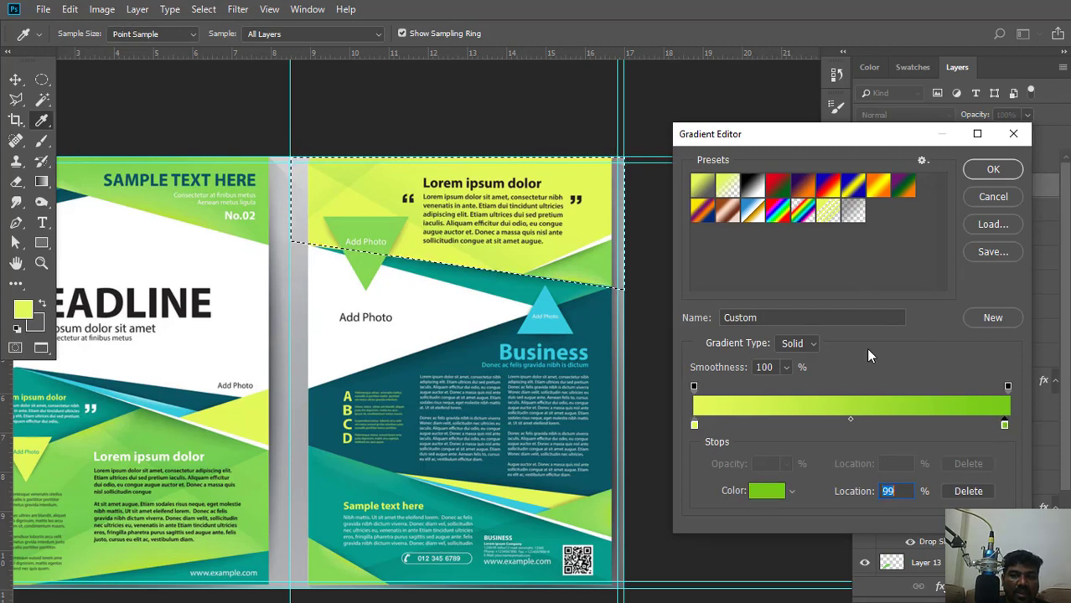
pyautogui.click(585, 177)
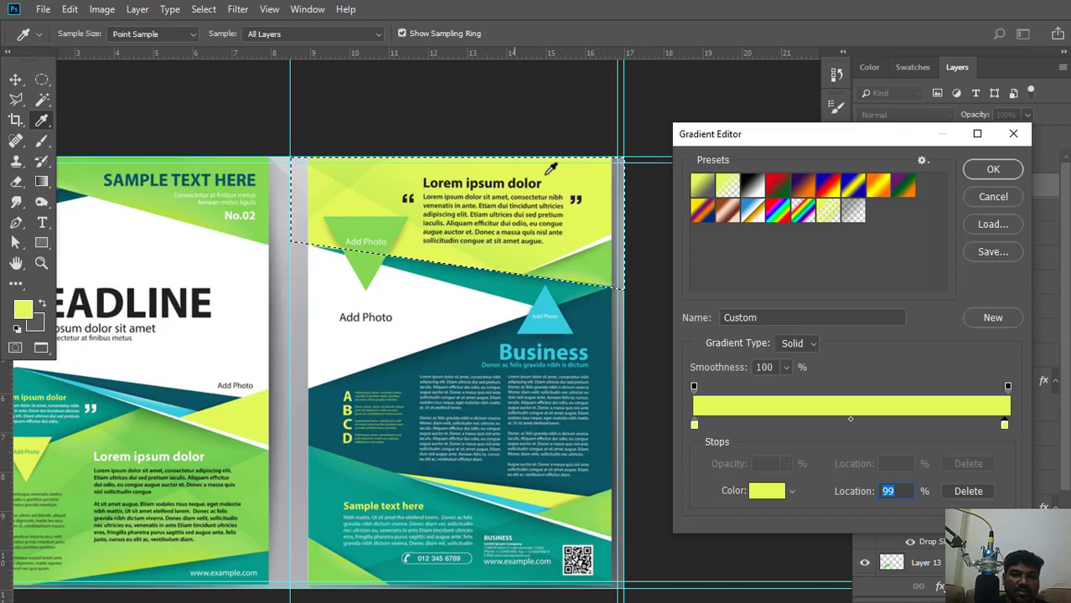
pyautogui.click(993, 171)
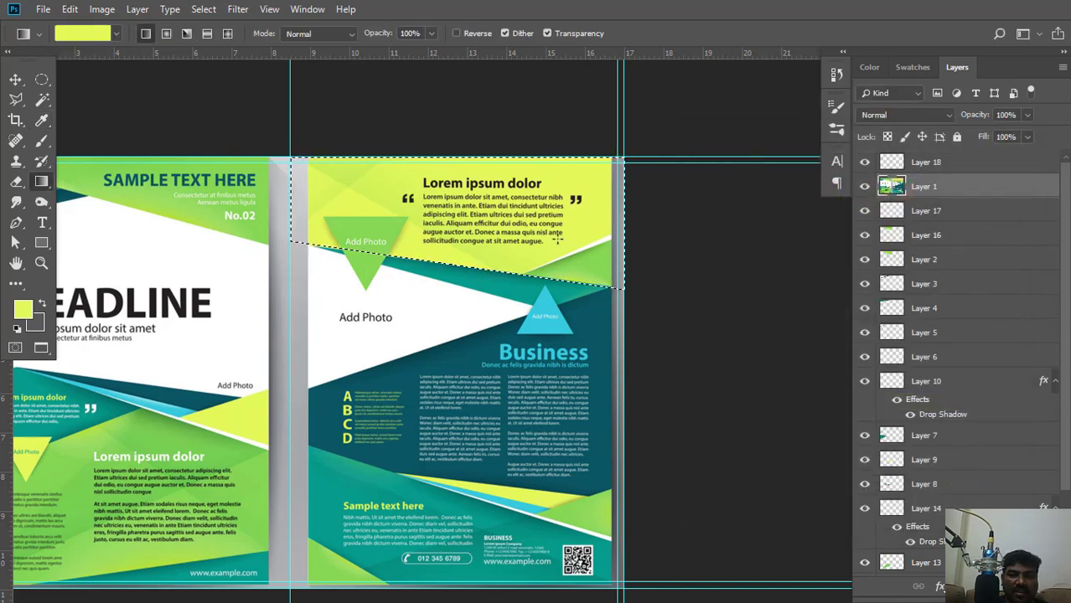
# Fill the band selection on Layer 18 with the yellow-green gradient, then deselect.
pyautogui.click(975, 167)
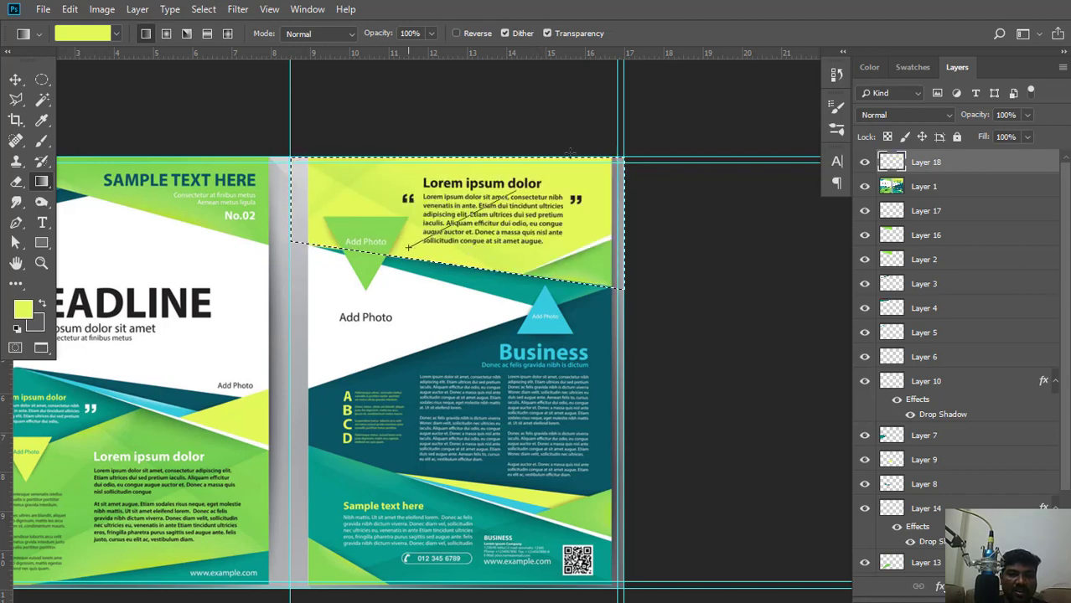
pyautogui.moveTo(569, 153); pyautogui.dragTo(575, 152)
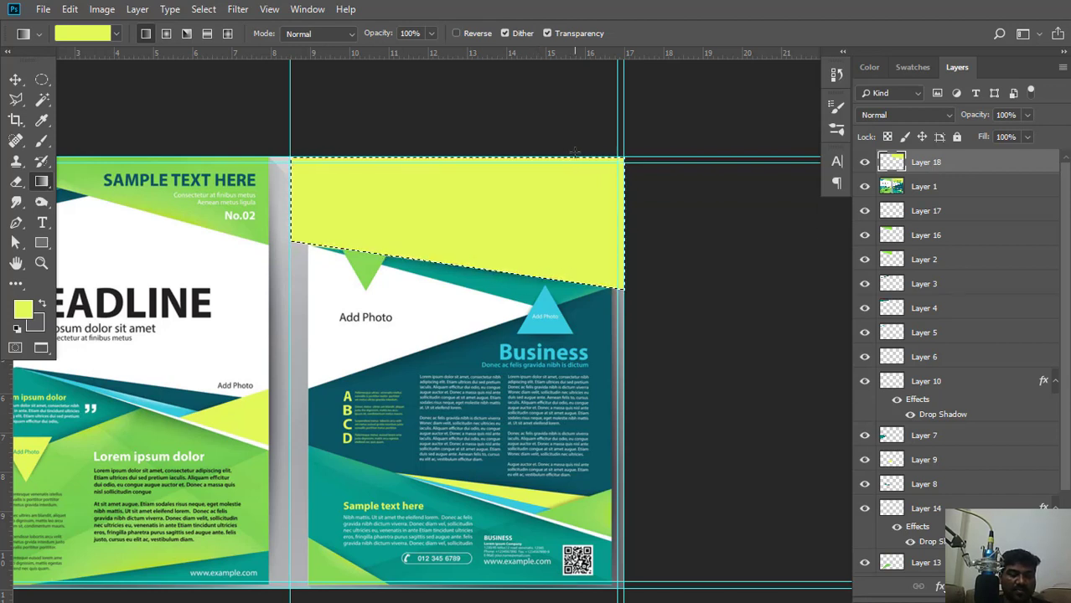
pyautogui.hotkey('ctrl', 'd')
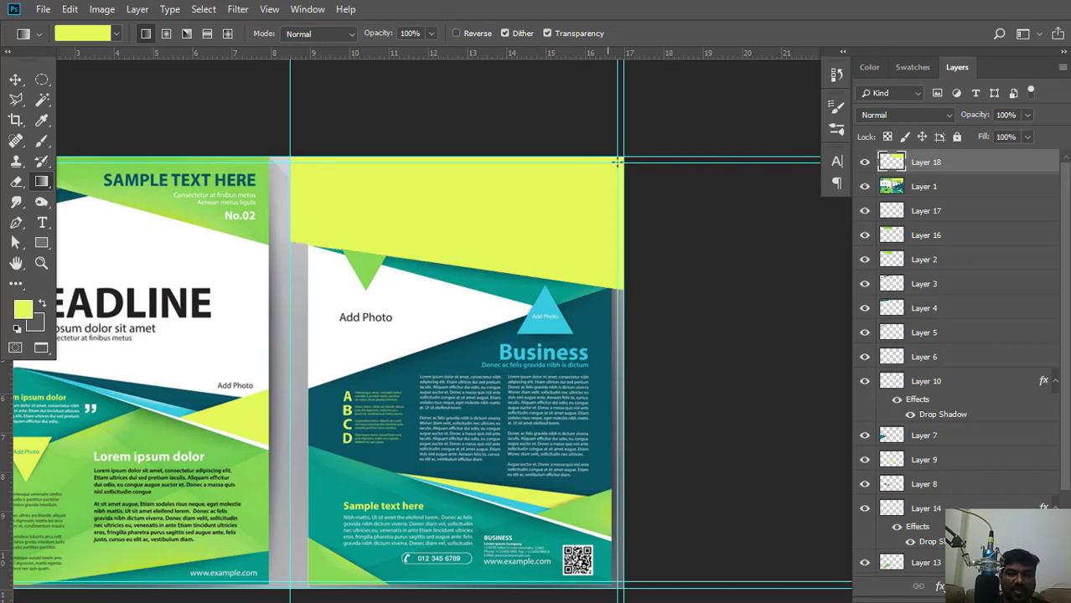
# Move Layer 18 below the reference Layer 1 and add a new empty Layer 19.
pyautogui.click(864, 163)
pyautogui.click(863, 163)
pyautogui.moveTo(965, 167); pyautogui.dragTo(960, 201)
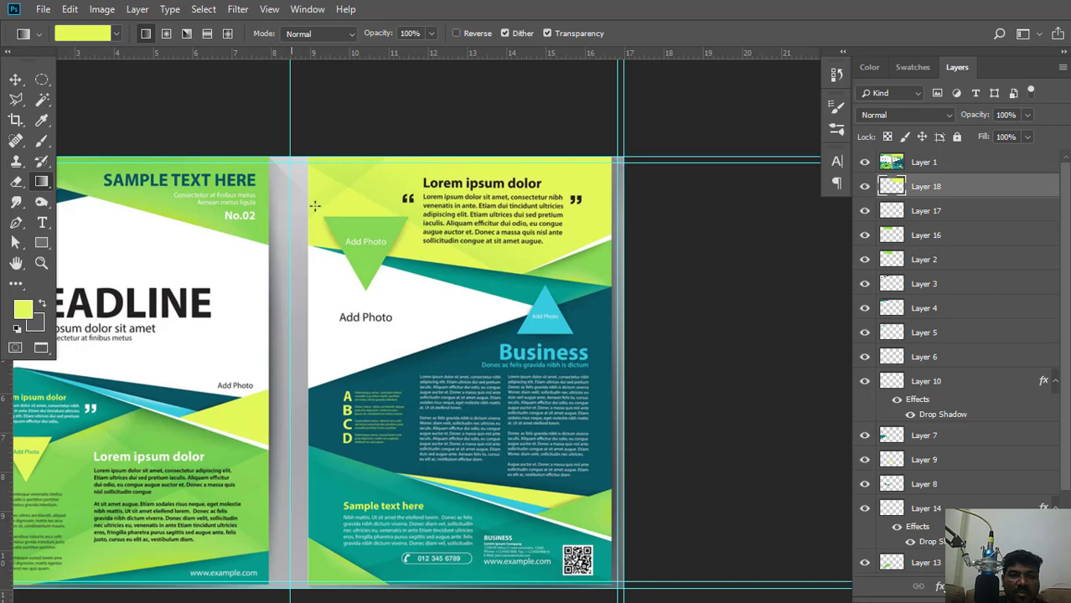
pyautogui.click(15, 222)
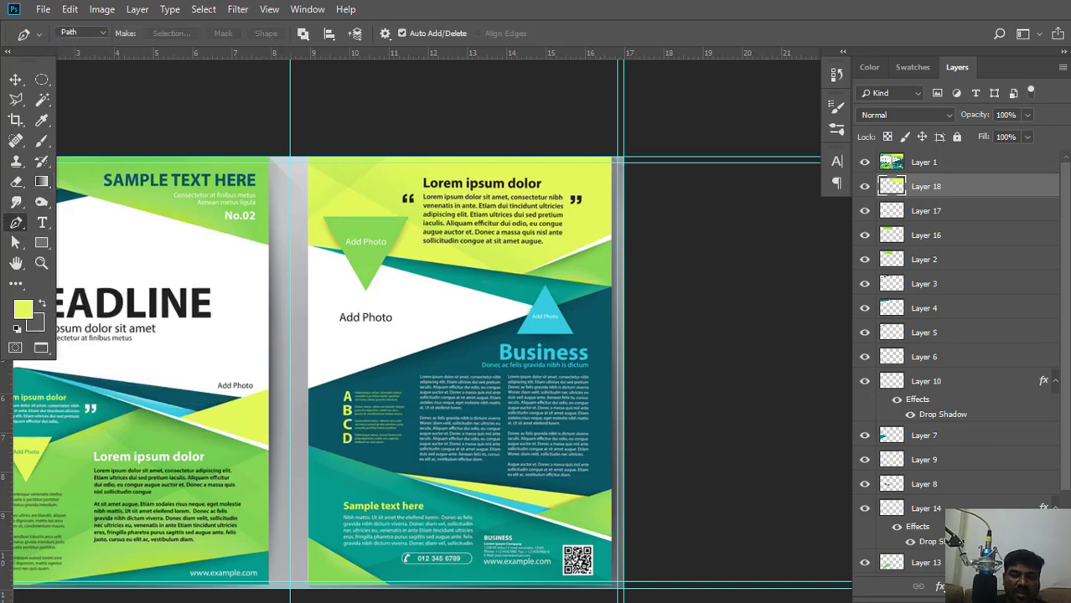
pyautogui.hotkey('ctrl', 'shift', 'alt', 'n')
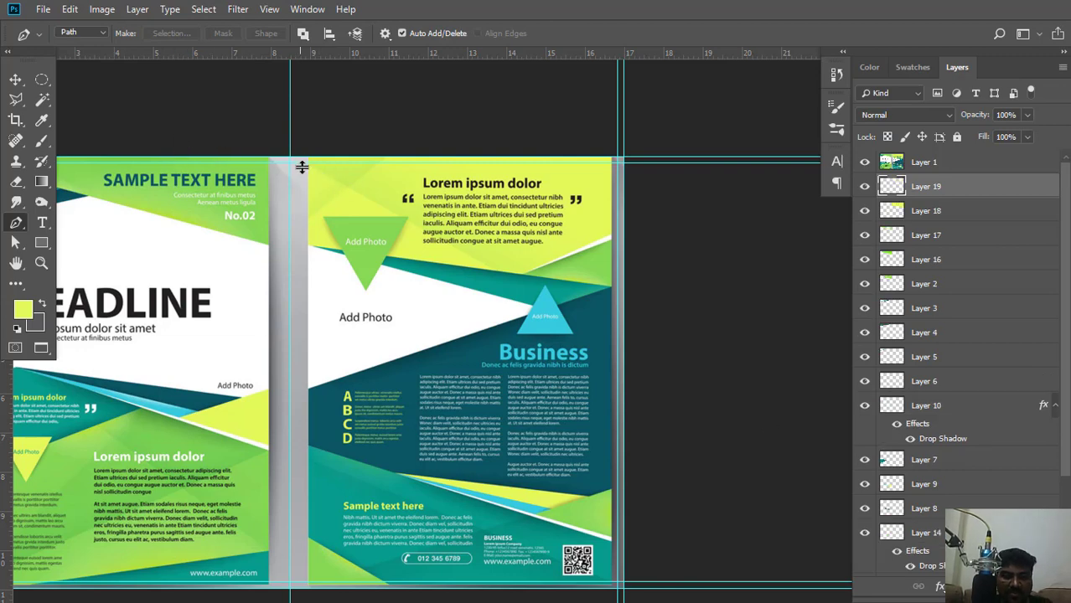
pyautogui.hotkey('ctrl', '+')
# Draw a closed V-shaped pen path from the top-left corner, down to the middle, up to the right edge.
pyautogui.moveTo(264, 143); pyautogui.dragTo(285, 288)
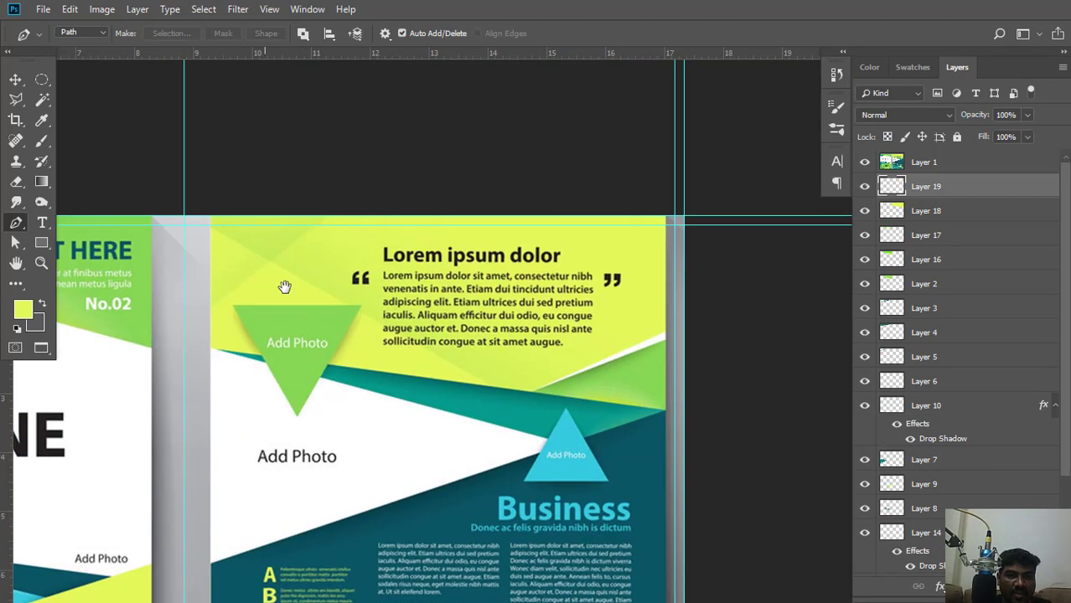
pyautogui.click(183, 216)
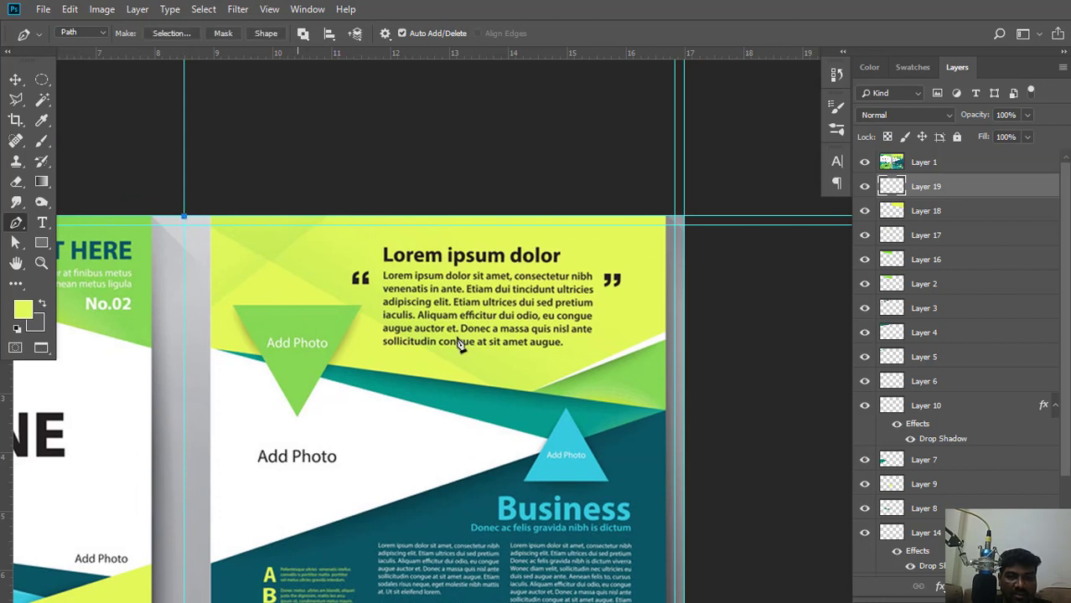
pyautogui.click(491, 385)
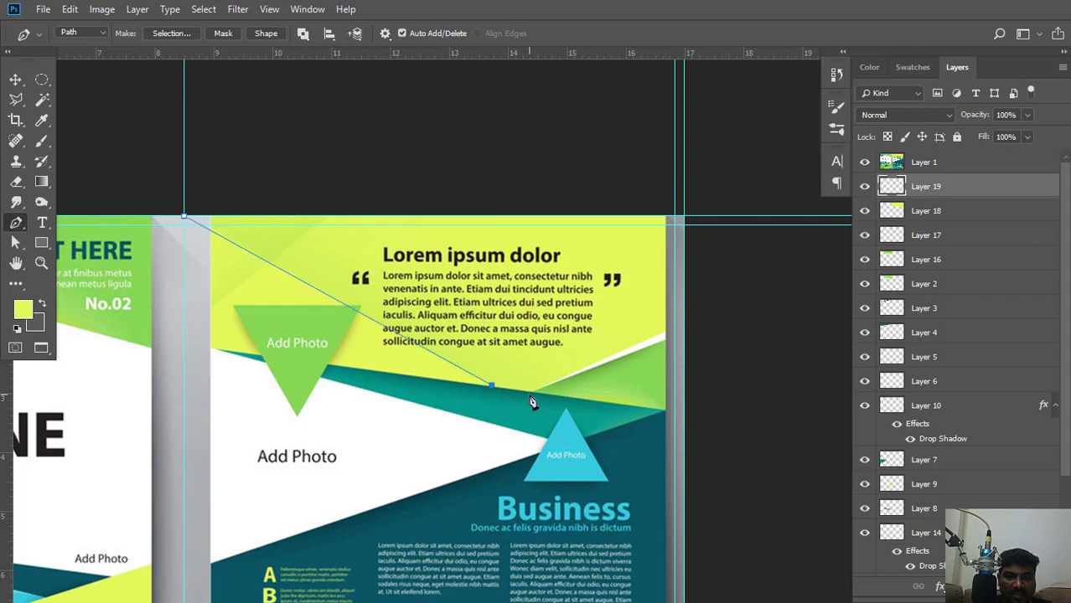
pyautogui.click(665, 329)
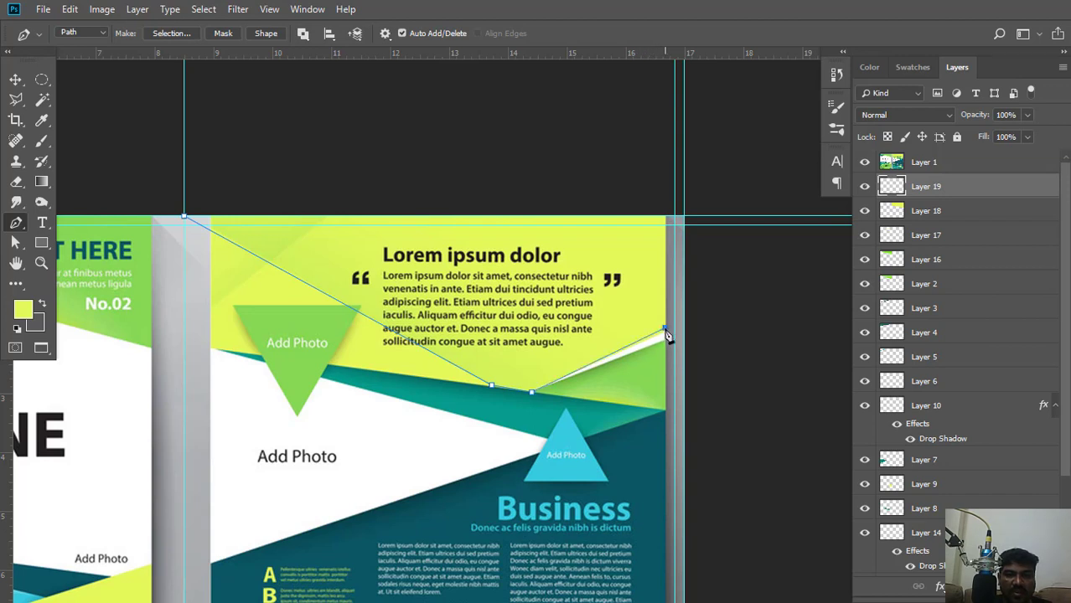
pyautogui.hotkey('ctrl', 'z')
pyautogui.click(684, 323)
pyautogui.click(685, 218)
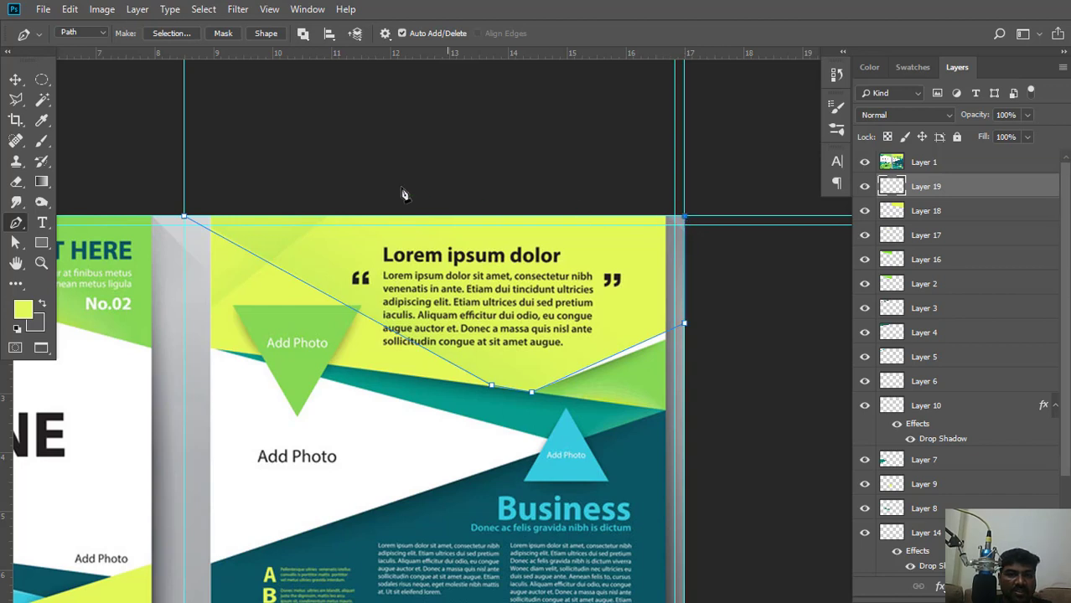
pyautogui.click(185, 218)
# Convert the V-shaped path into a selection with no feathering.
pyautogui.rightClick(314, 147)
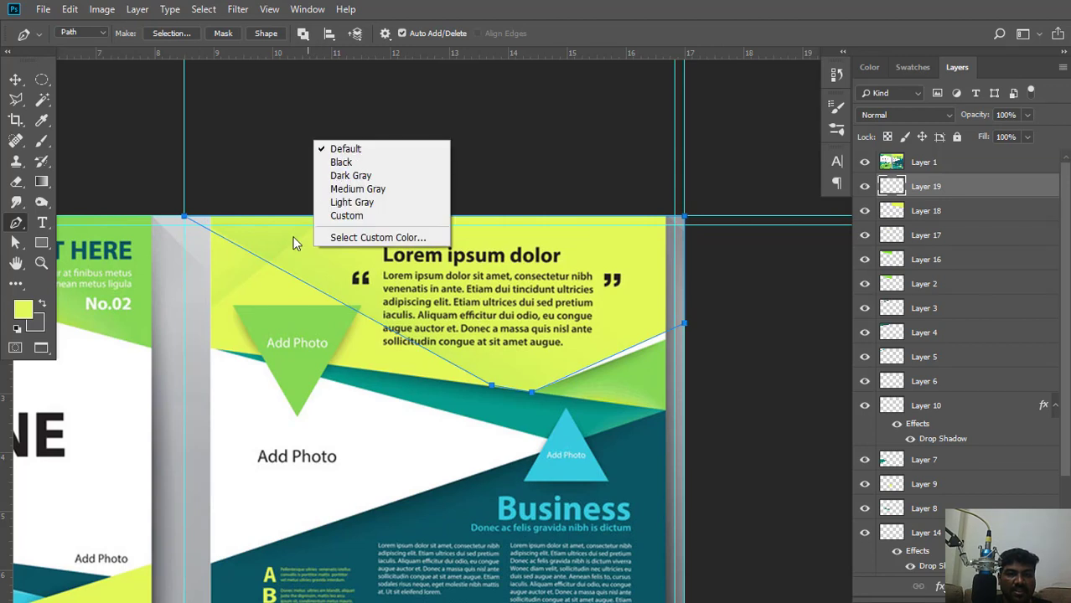
pyautogui.rightClick(284, 240)
pyautogui.rightClick(333, 136)
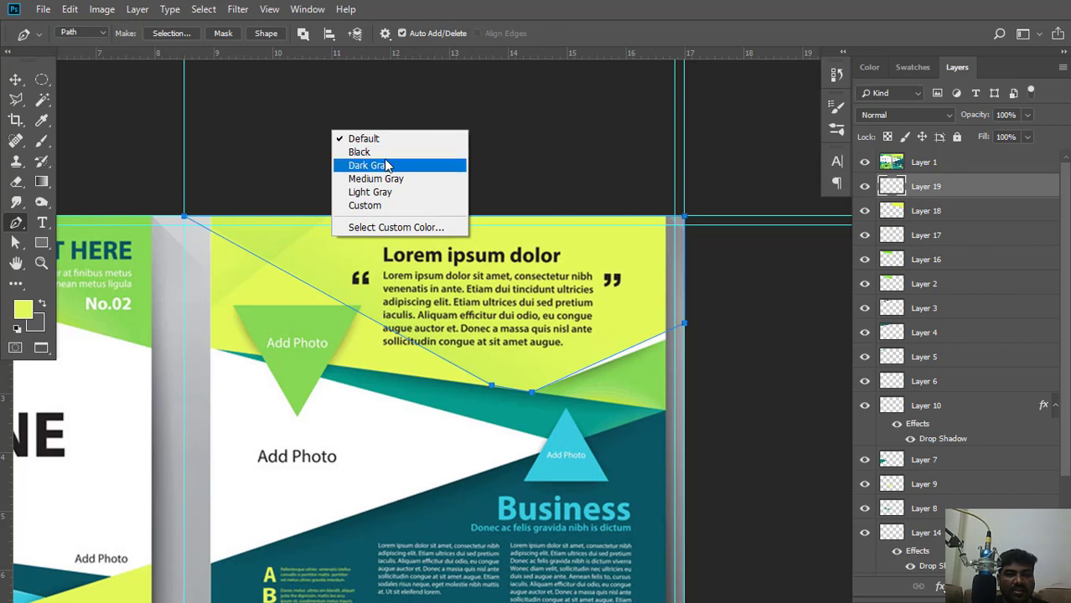
pyautogui.click(337, 277)
pyautogui.rightClick(338, 277)
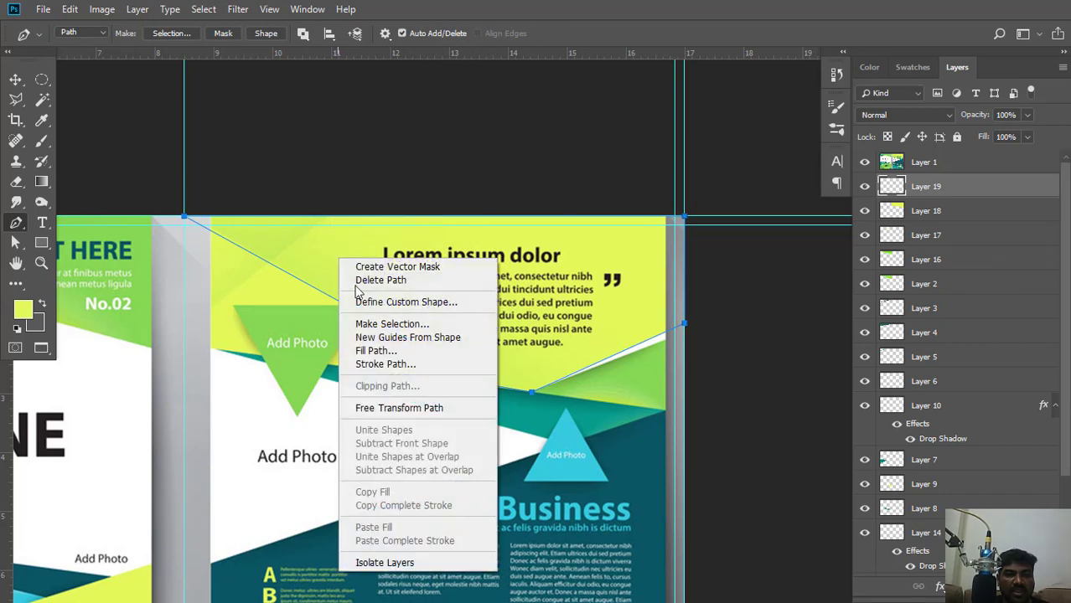
pyautogui.click(362, 322)
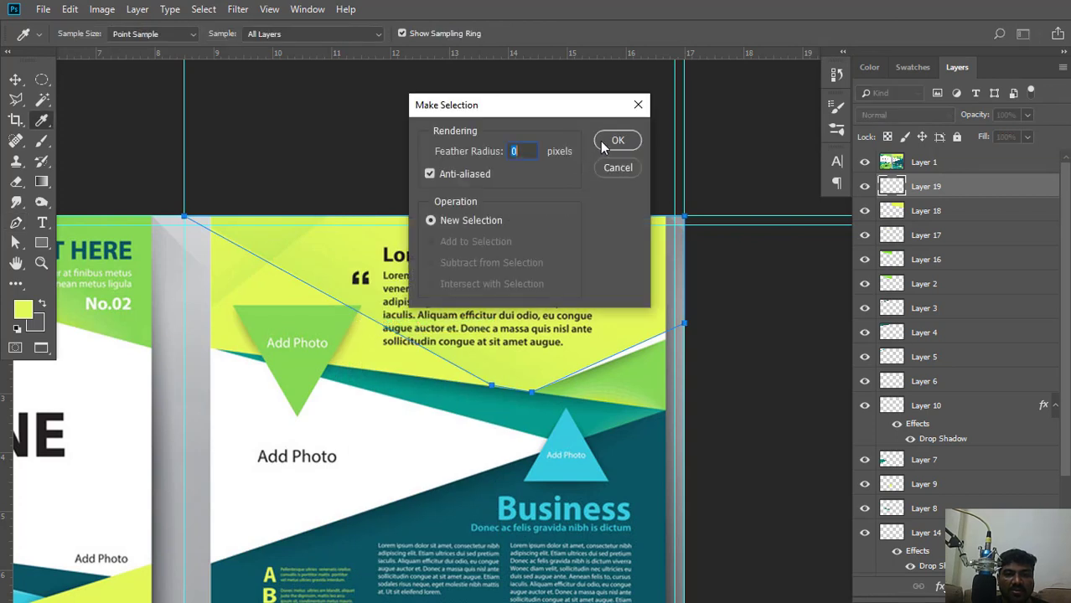
pyautogui.click(602, 144)
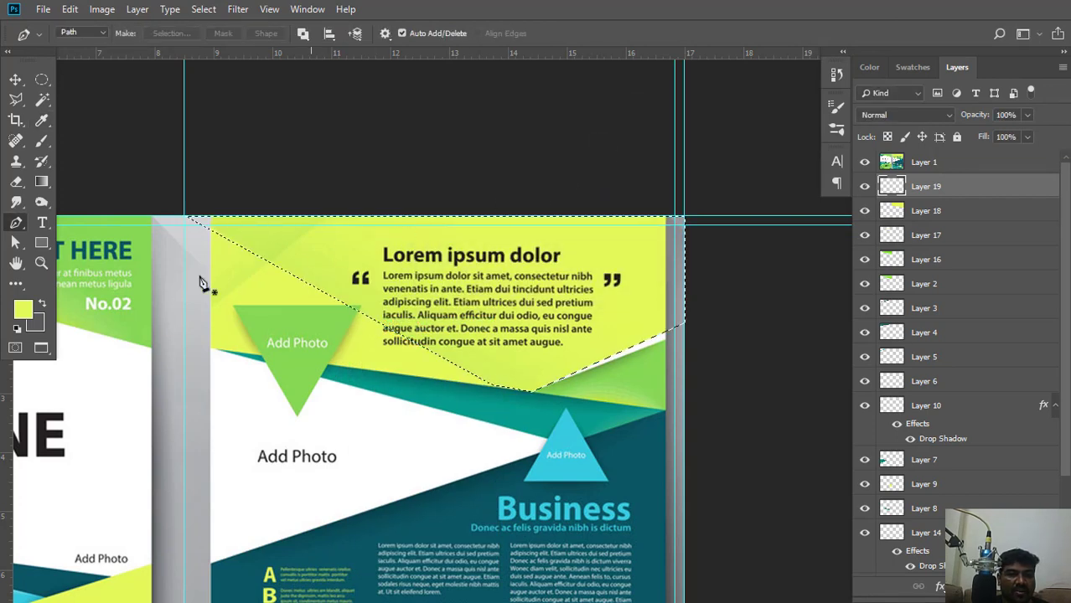
# Set the foreground colour to lime green #caf33a.
pyautogui.click(22, 312)
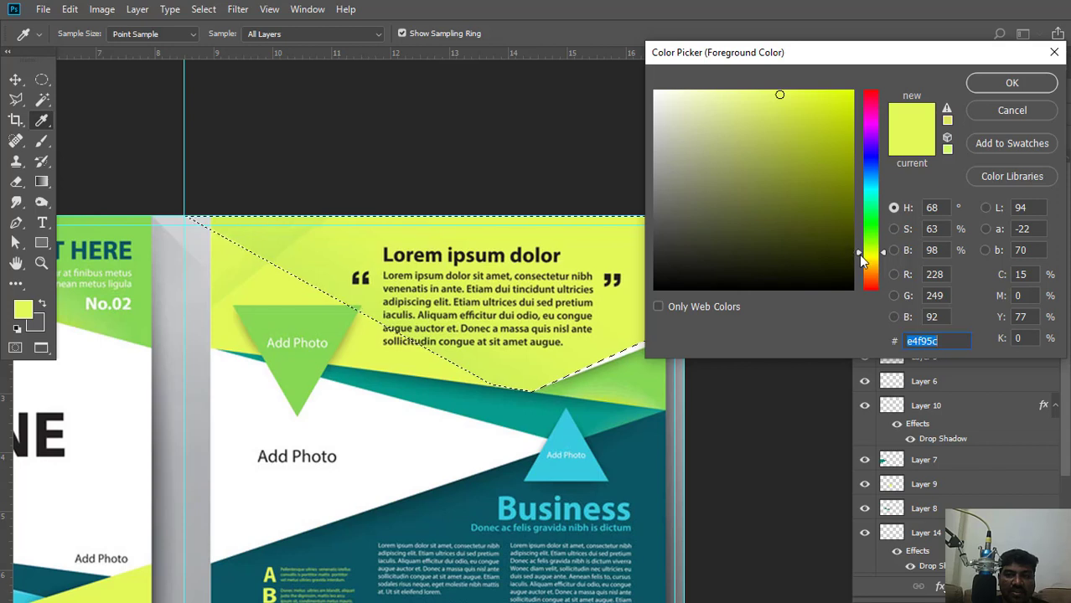
pyautogui.moveTo(859, 256); pyautogui.dragTo(858, 249)
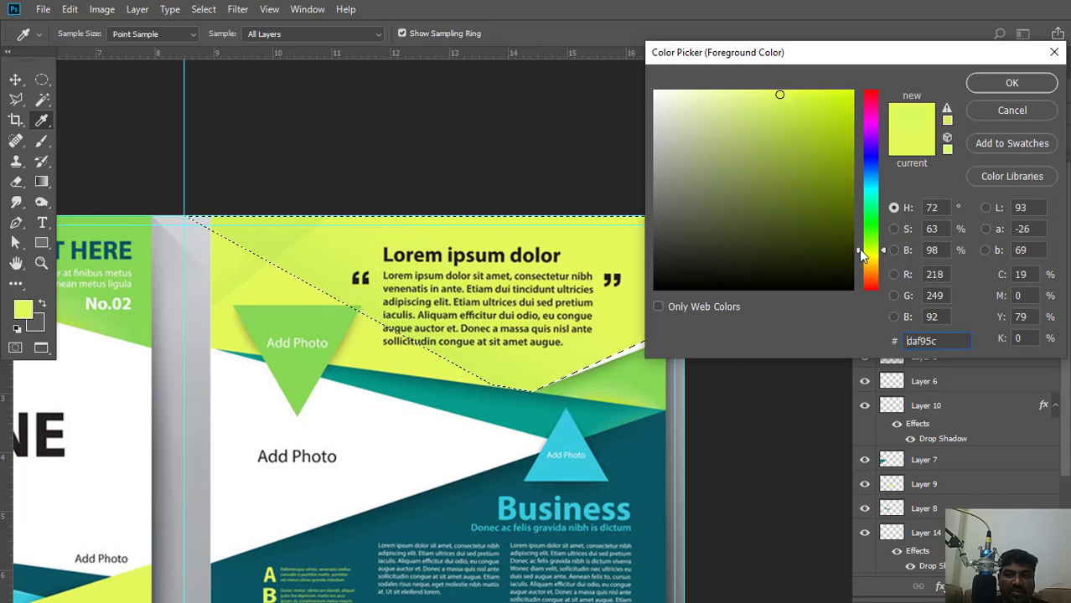
pyautogui.click(805, 99)
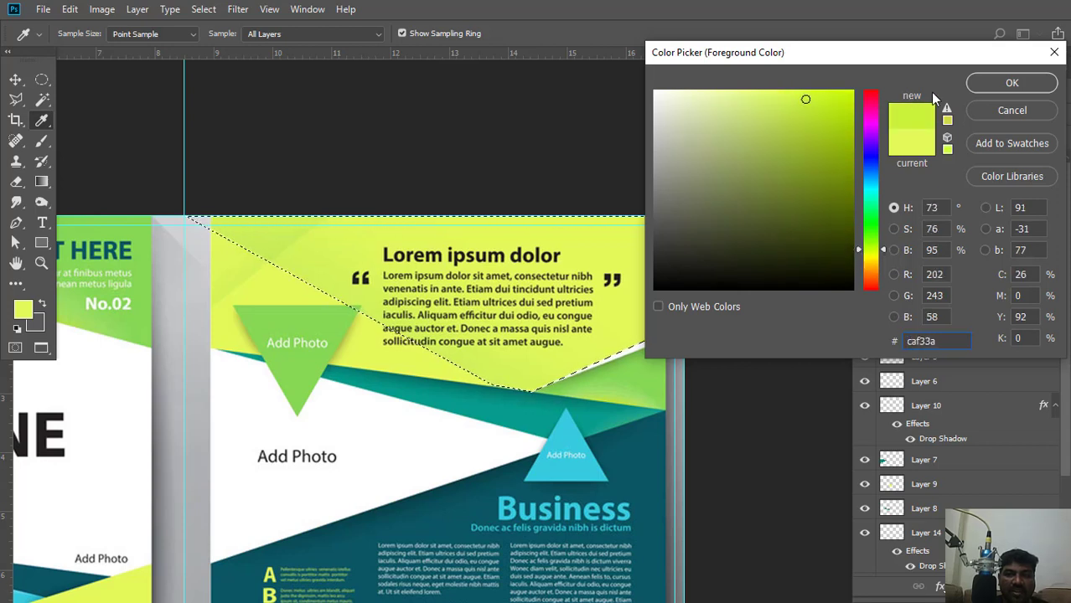
pyautogui.press('p')
pyautogui.click(993, 87)
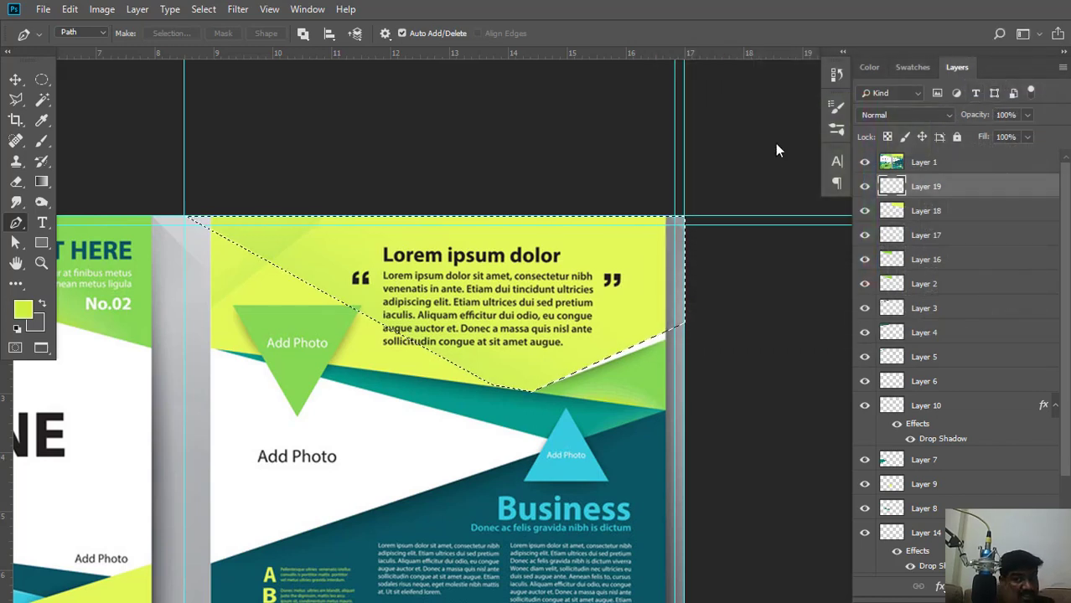
# Set the gradient's left colour stop to the green sampled from the triangle.
pyautogui.click(44, 185)
pyautogui.click(74, 188)
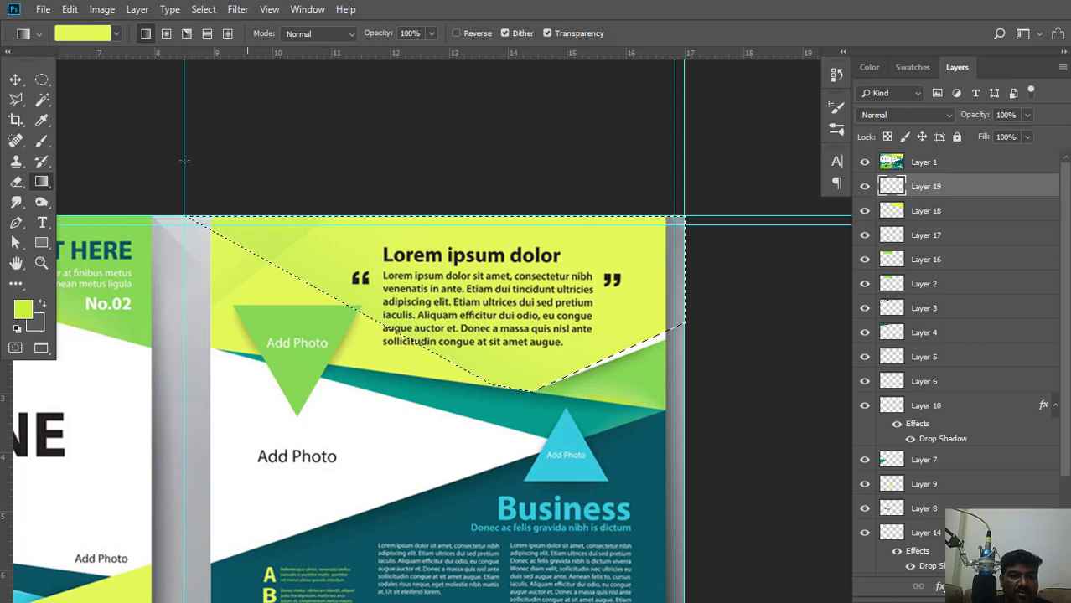
pyautogui.click(82, 38)
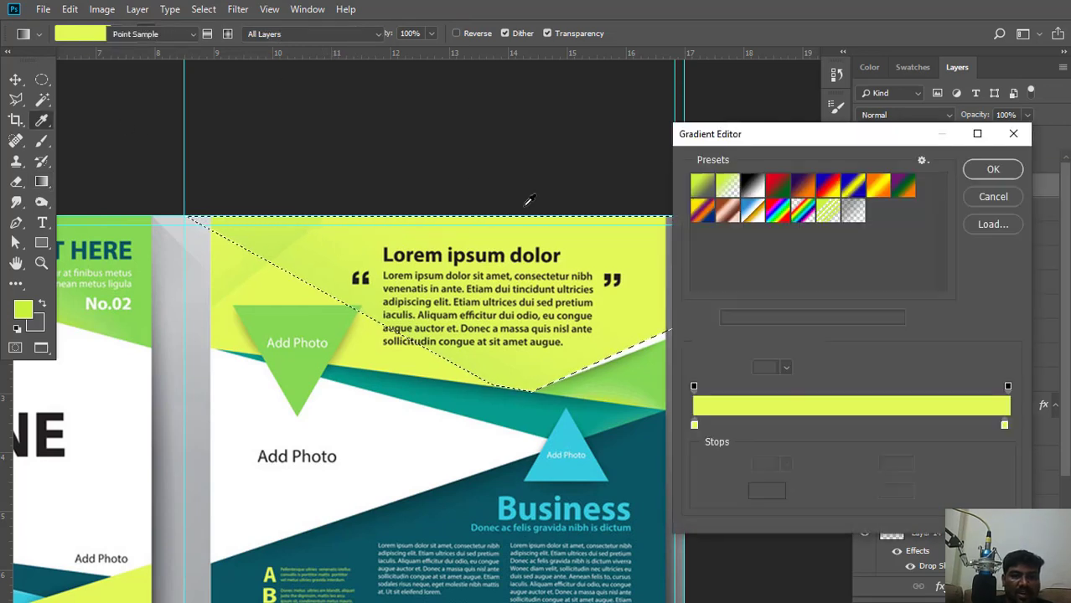
pyautogui.click(693, 425)
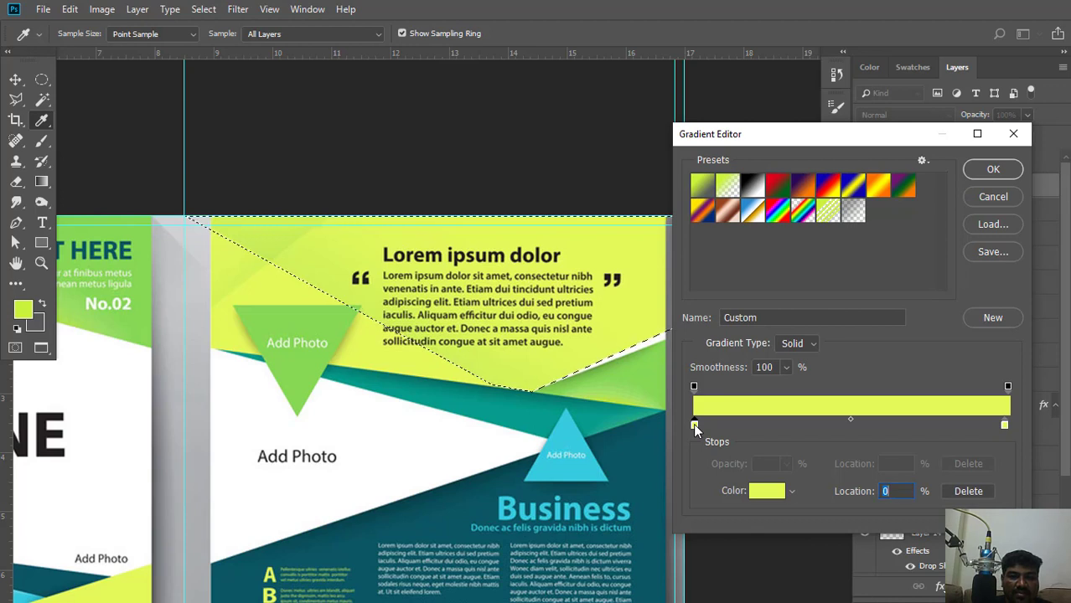
pyautogui.click(320, 321)
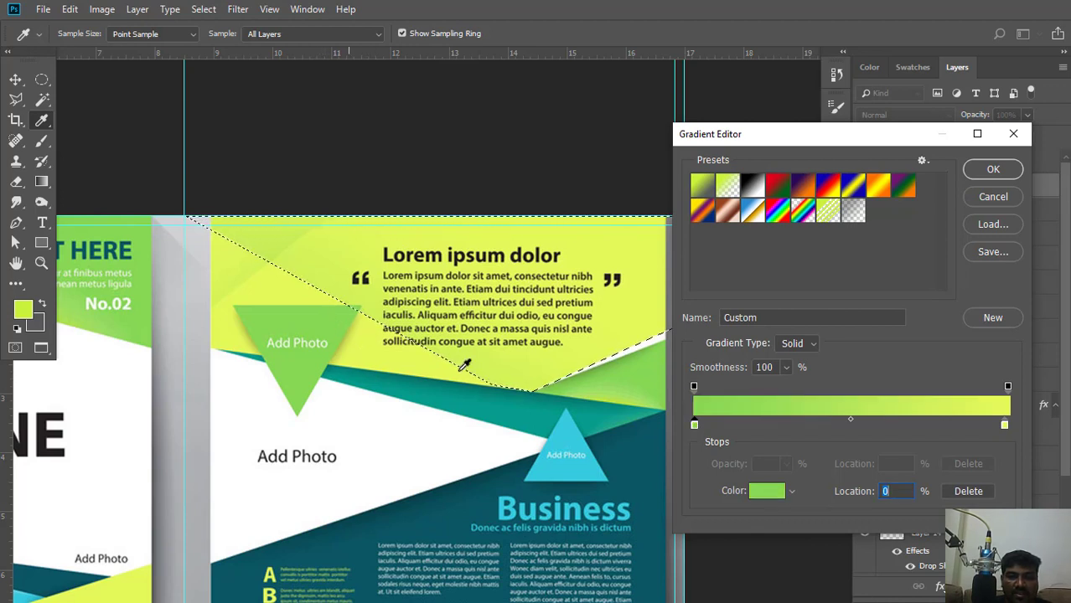
# Lower the gradient's opacity stops to 82% on the left and 41% on the right.
pyautogui.click(1003, 424)
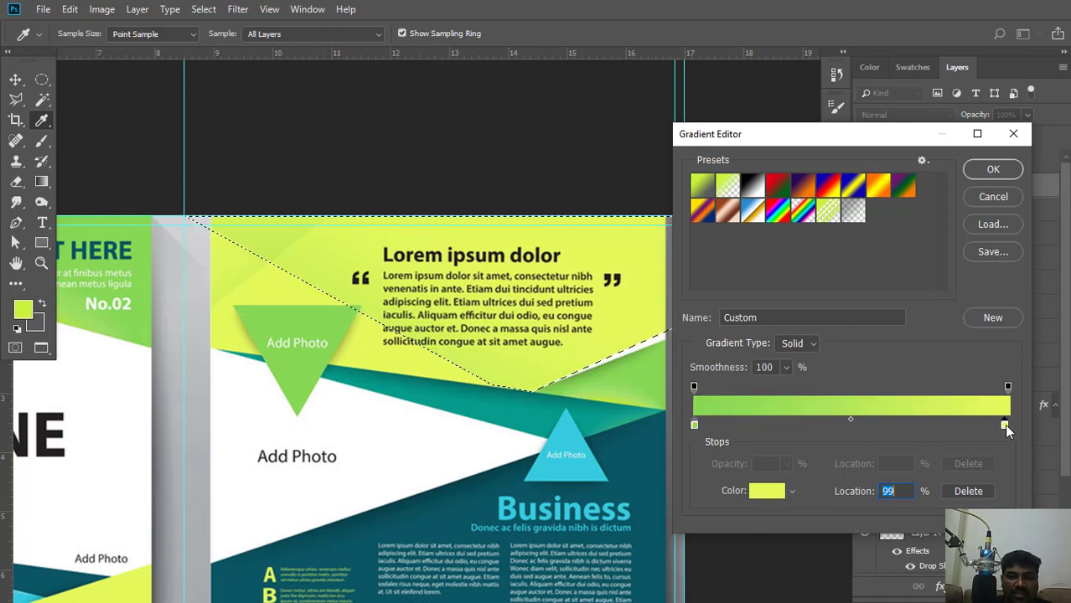
pyautogui.click(1008, 387)
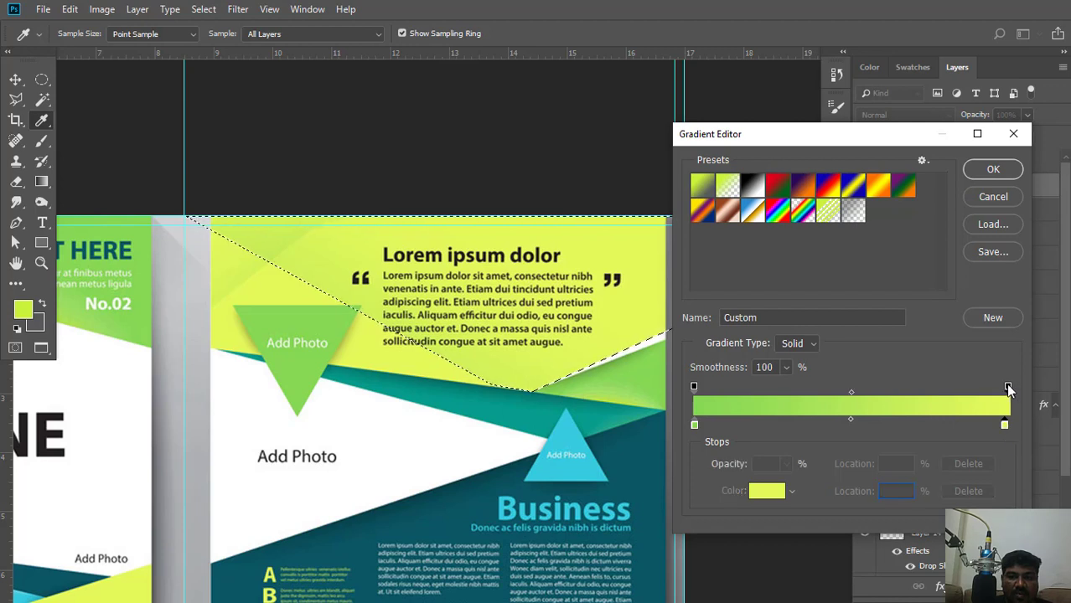
pyautogui.click(786, 464)
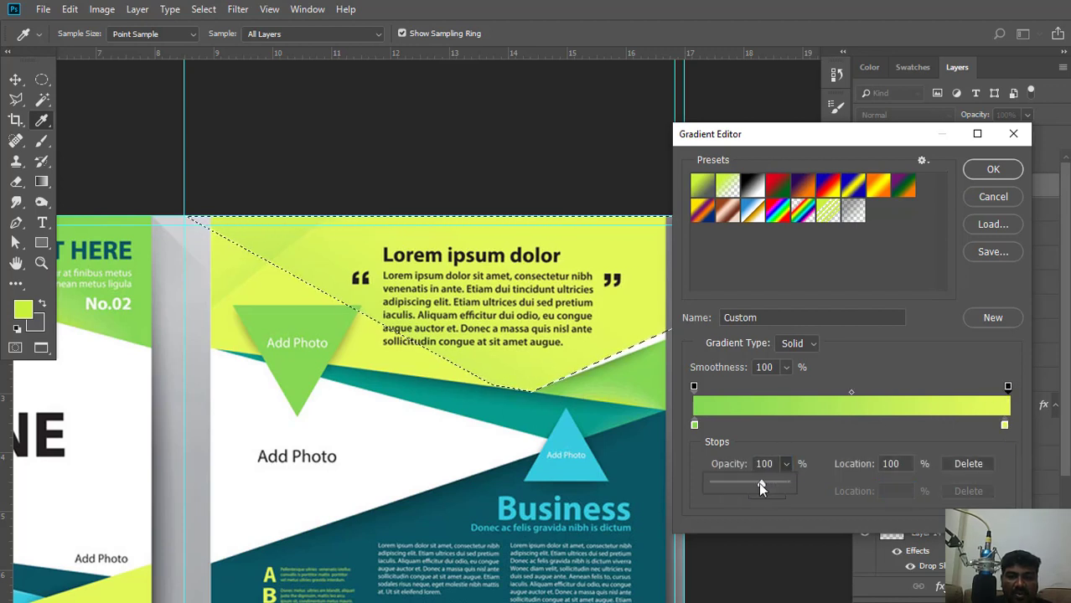
pyautogui.moveTo(759, 482); pyautogui.dragTo(744, 487)
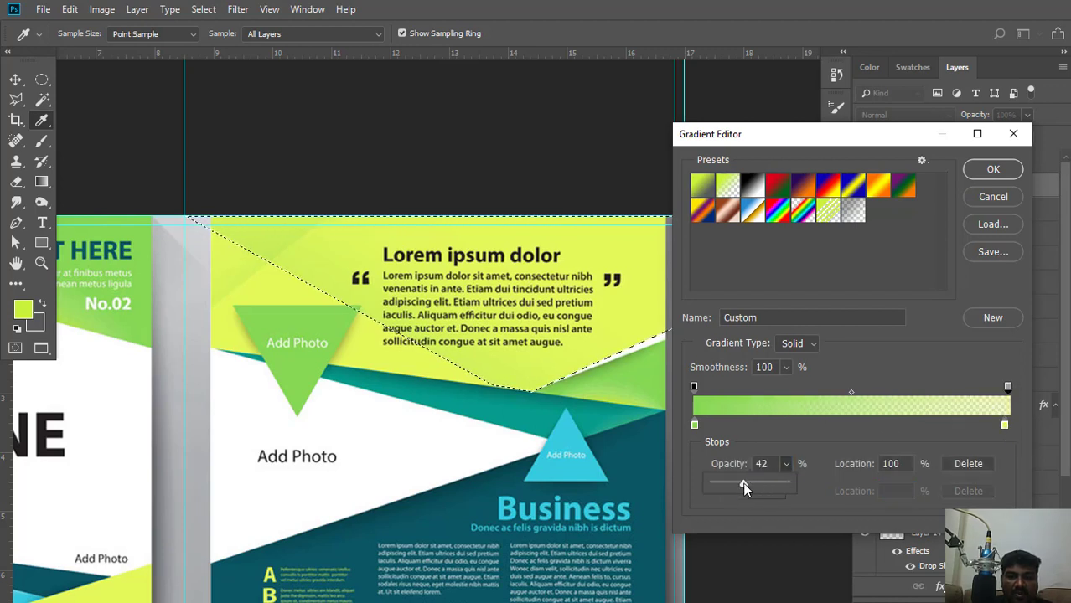
pyautogui.click(693, 423)
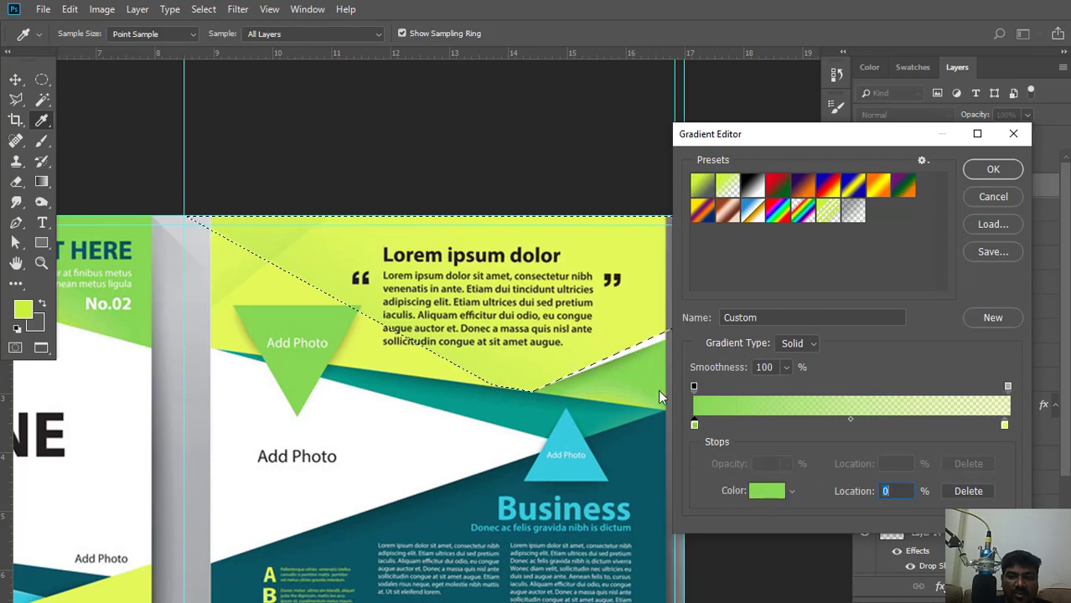
pyautogui.click(693, 388)
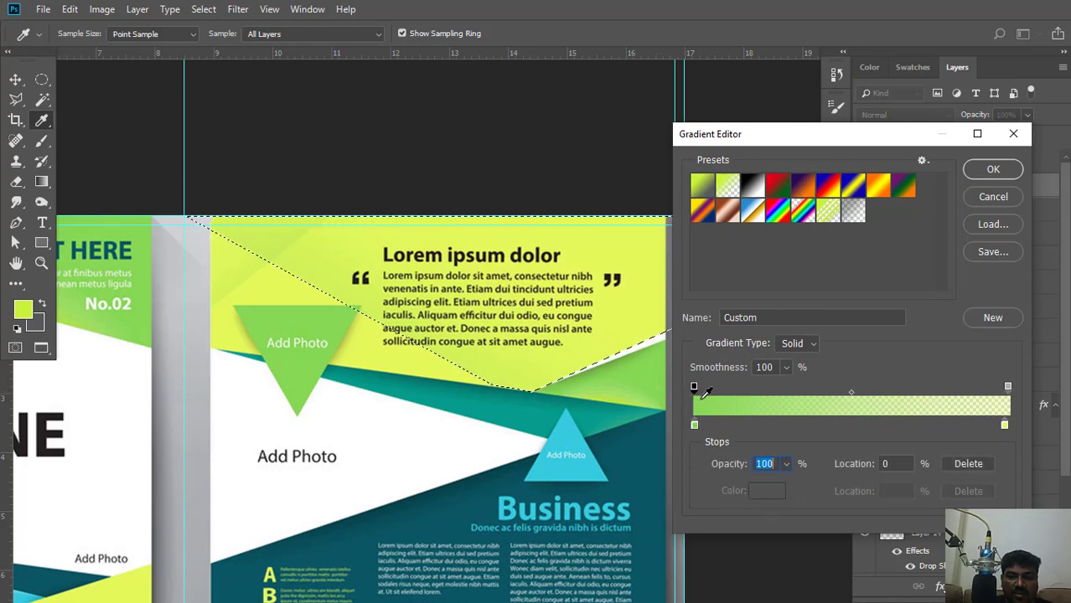
pyautogui.click(786, 463)
pyautogui.moveTo(735, 479); pyautogui.dragTo(729, 480)
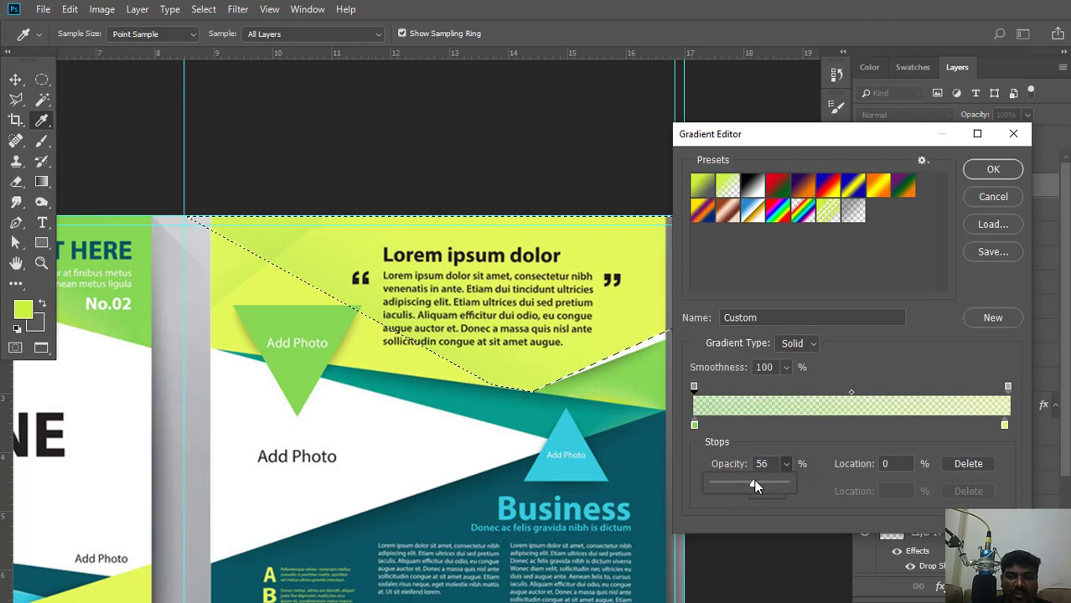
pyautogui.moveTo(754, 479); pyautogui.dragTo(775, 480)
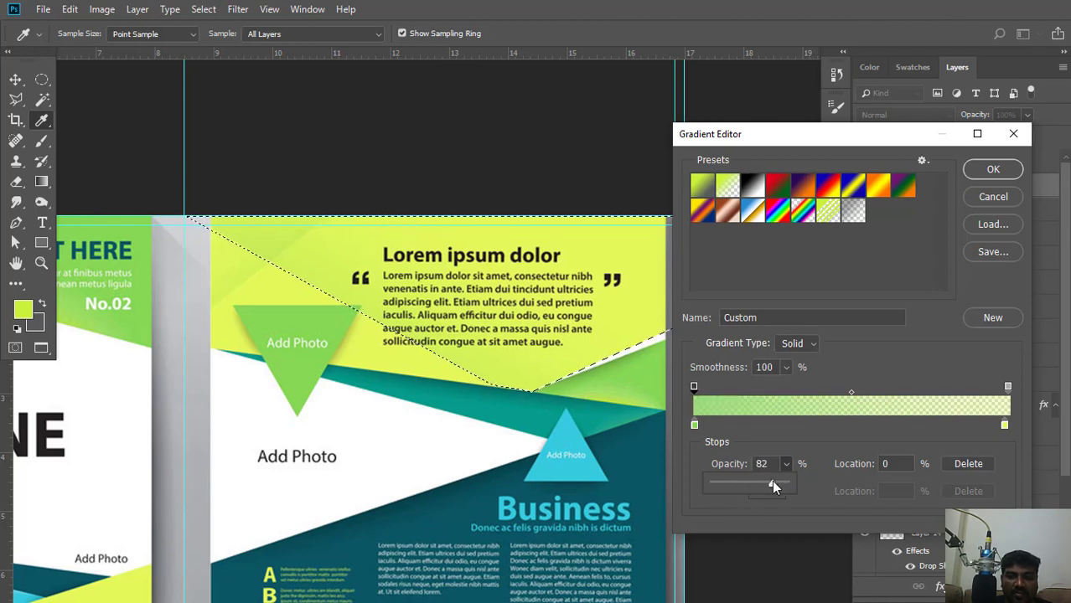
pyautogui.click(1010, 176)
# Fill the V-shaped selection with the gradient, top-left to lower right, and deselect.
pyautogui.click(1009, 176)
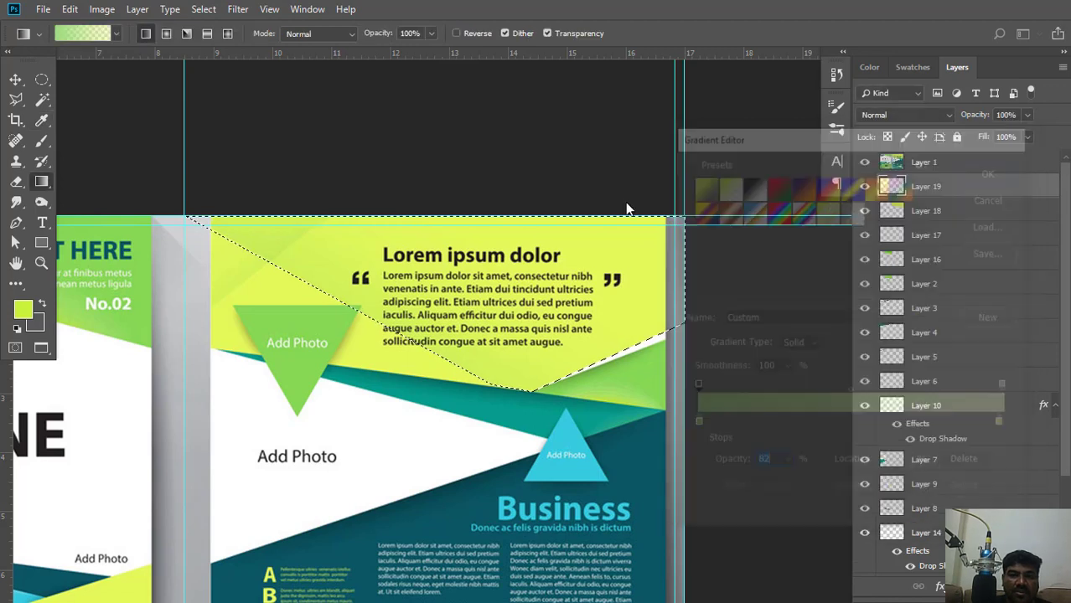
pyautogui.moveTo(222, 215); pyautogui.dragTo(629, 343)
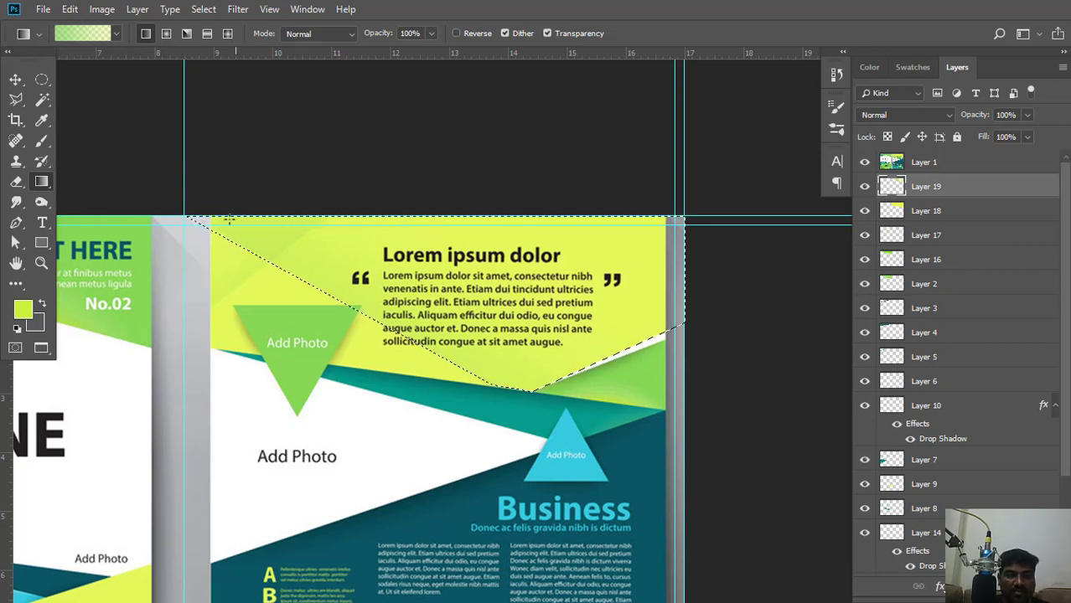
pyautogui.moveTo(227, 219); pyautogui.dragTo(642, 346)
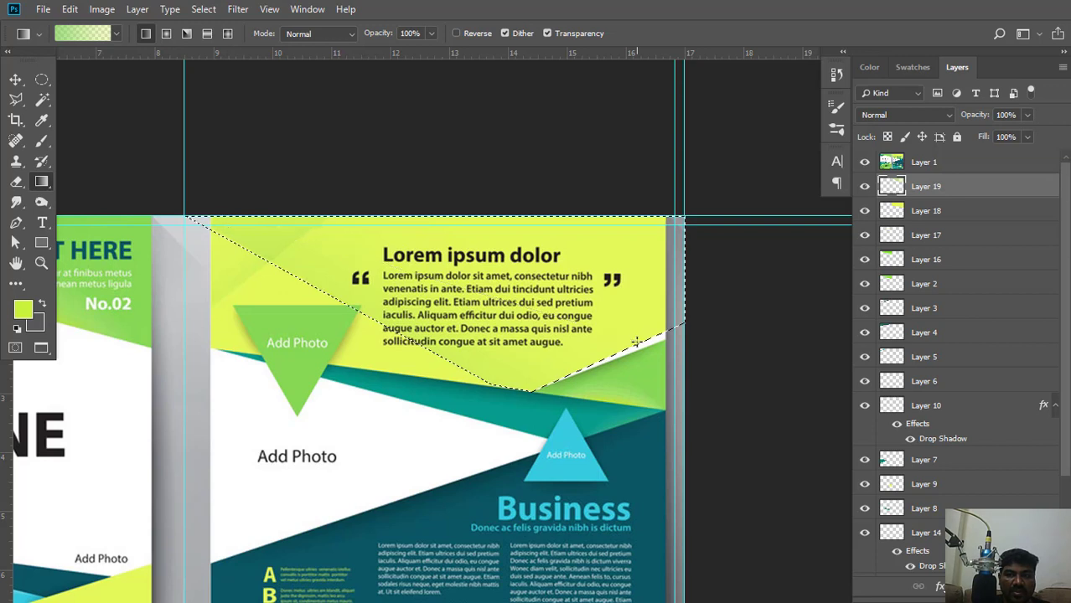
pyautogui.hotkey('ctrl', 'd')
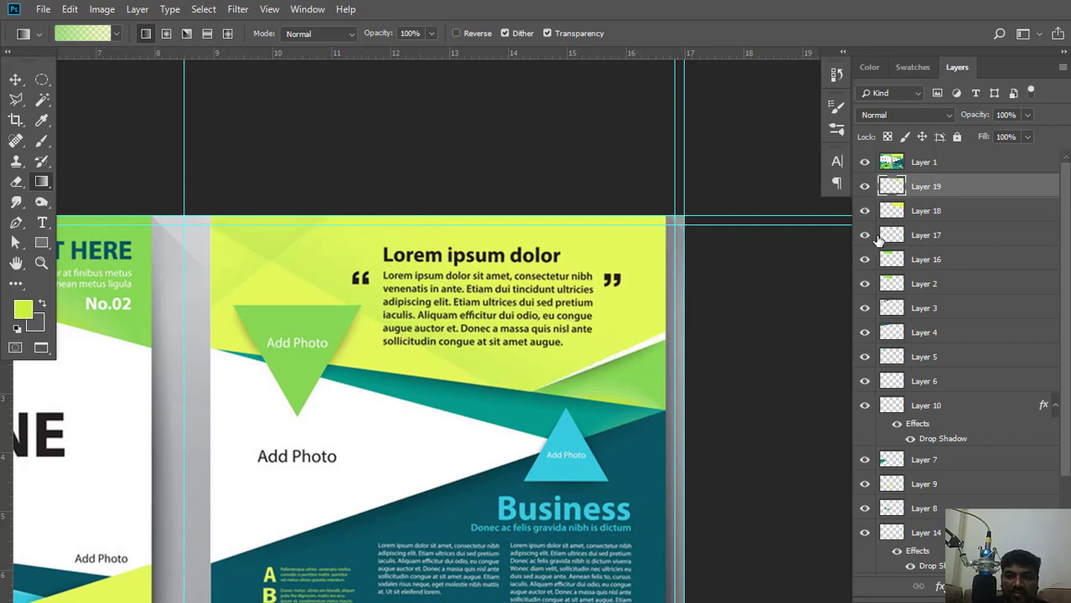
# Lower Layer 19's opacity to about 45%, comparing against the reference.
pyautogui.click(865, 163)
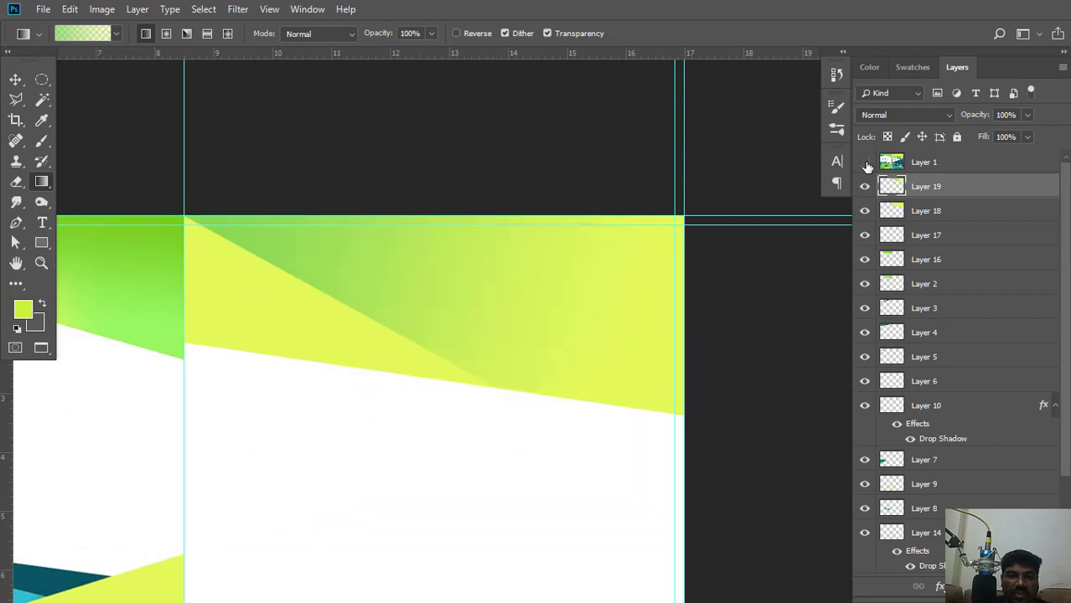
pyautogui.click(865, 164)
pyautogui.click(865, 163)
pyautogui.click(866, 163)
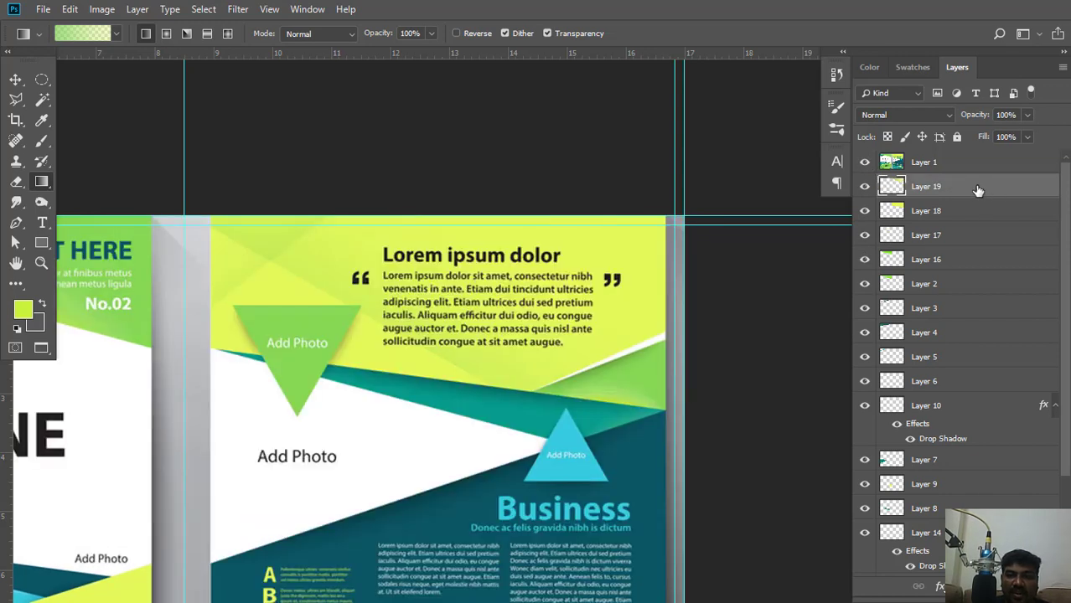
pyautogui.click(1027, 116)
pyautogui.click(990, 132)
pyautogui.moveTo(990, 132); pyautogui.dragTo(985, 133)
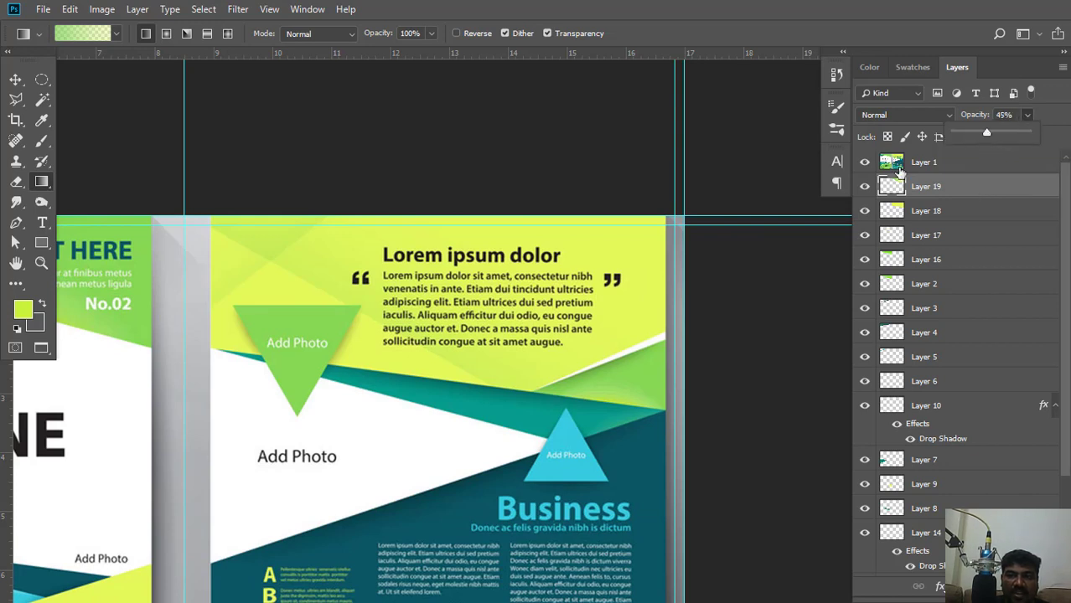
# Reduce Layer 19 to about 21% opacity and add a new empty Layer 20.
pyautogui.click(866, 163)
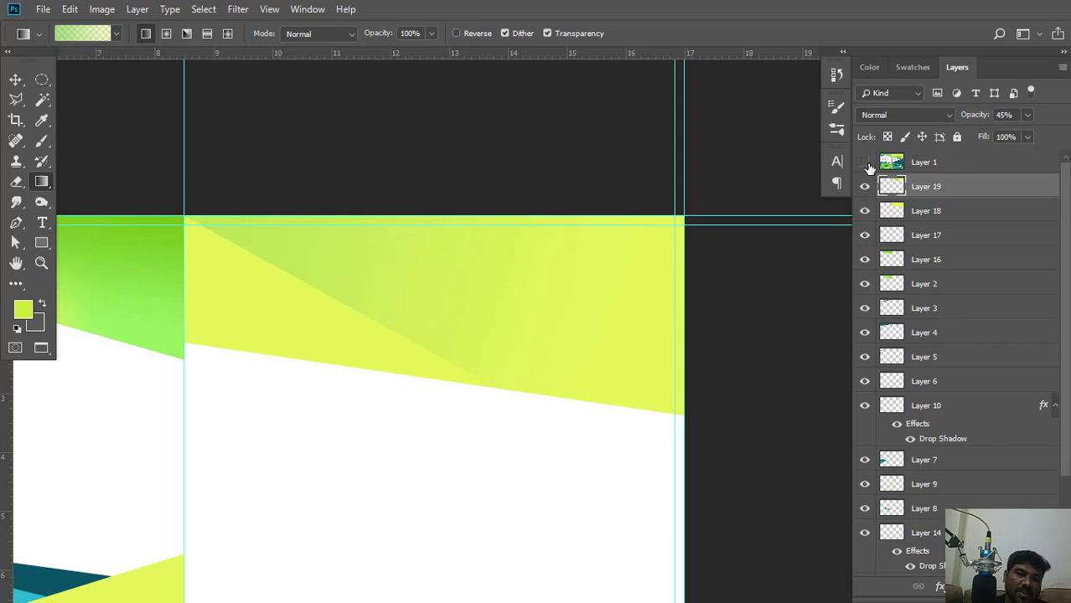
pyautogui.click(866, 164)
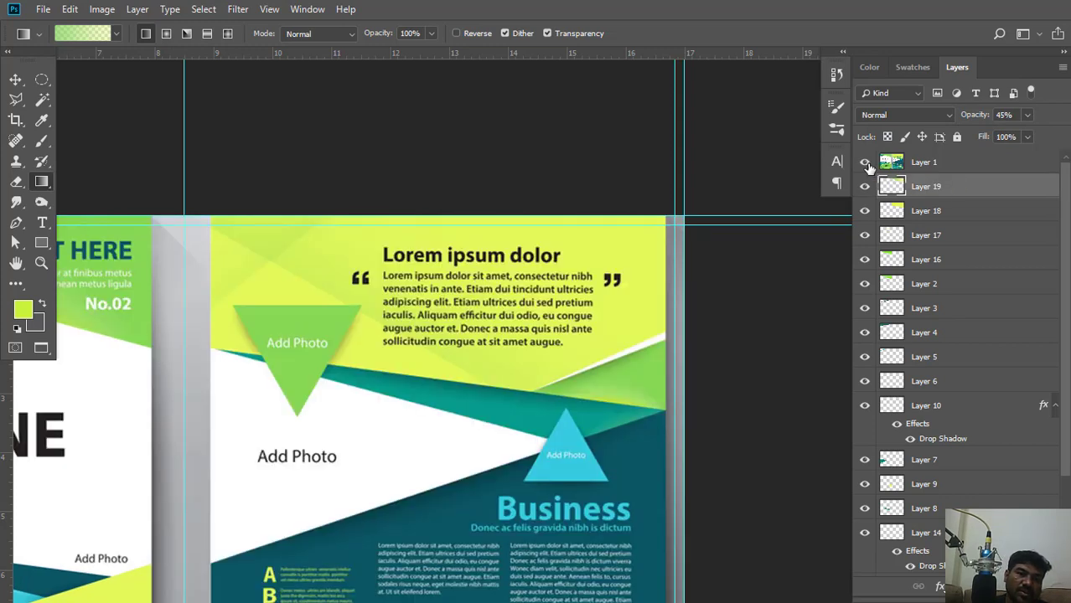
pyautogui.click(866, 163)
pyautogui.click(867, 164)
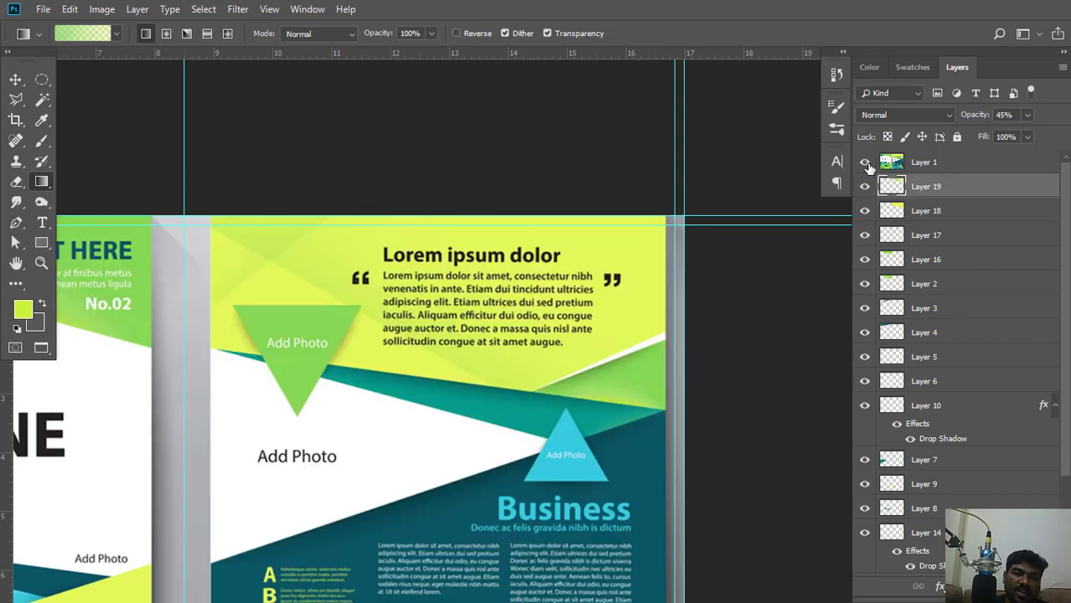
pyautogui.click(866, 164)
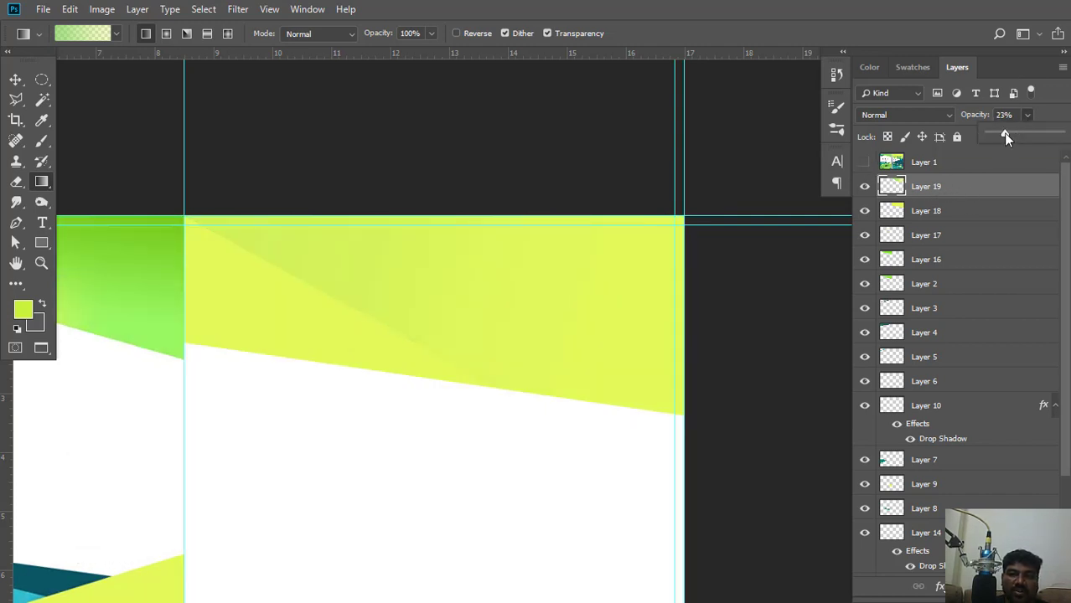
pyautogui.moveTo(1003, 133); pyautogui.dragTo(1005, 134)
pyautogui.click(866, 162)
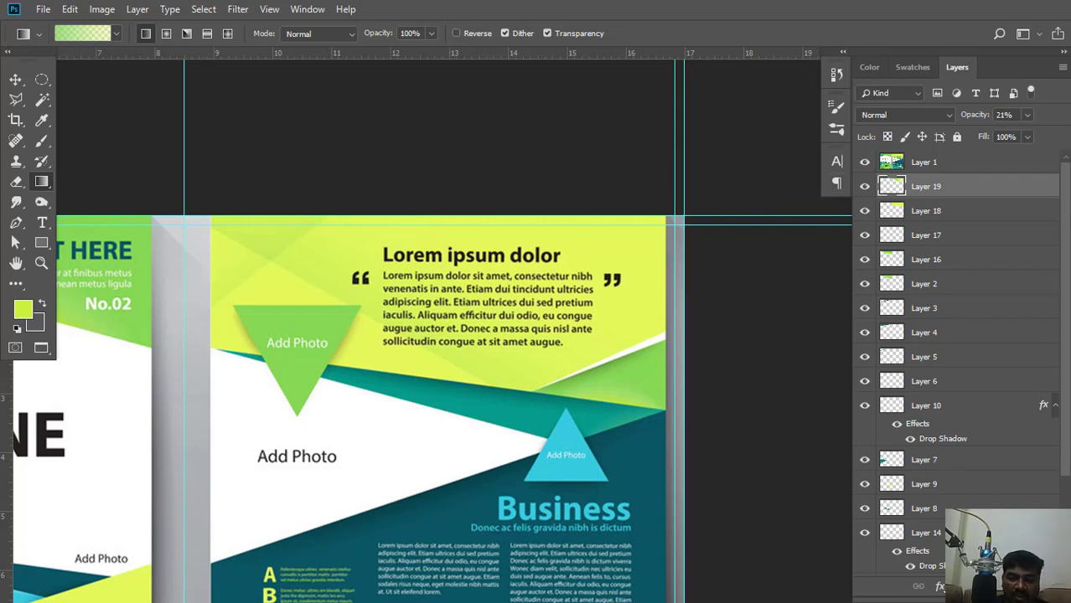
pyautogui.hotkey('ctrl', 'shift', 'alt', 'n')
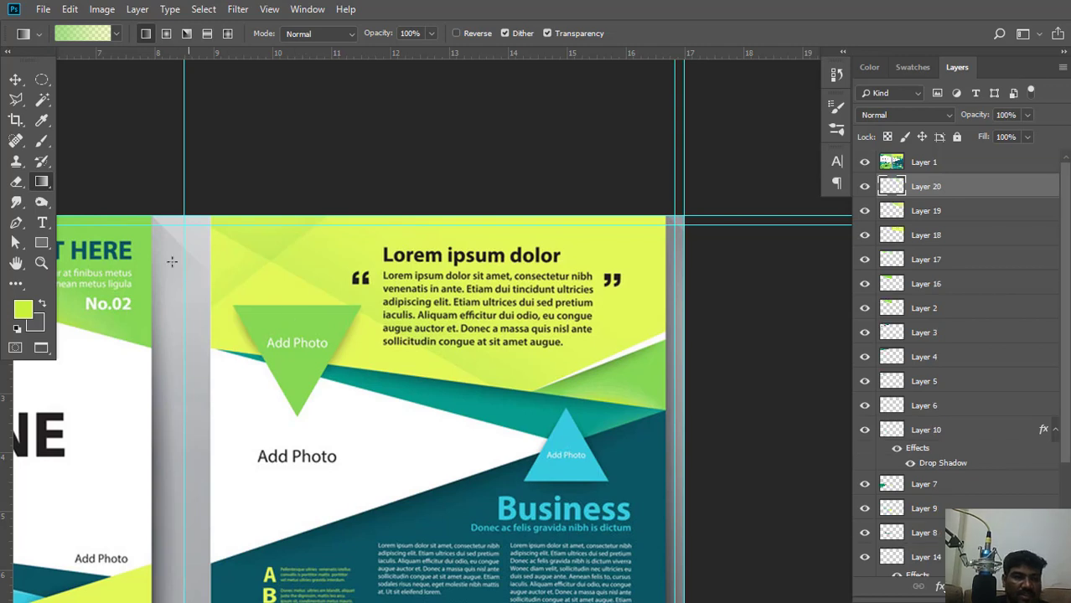
# Draw a closed three-corner pen path for the triangle at the page's top-left corner.
pyautogui.click(16, 222)
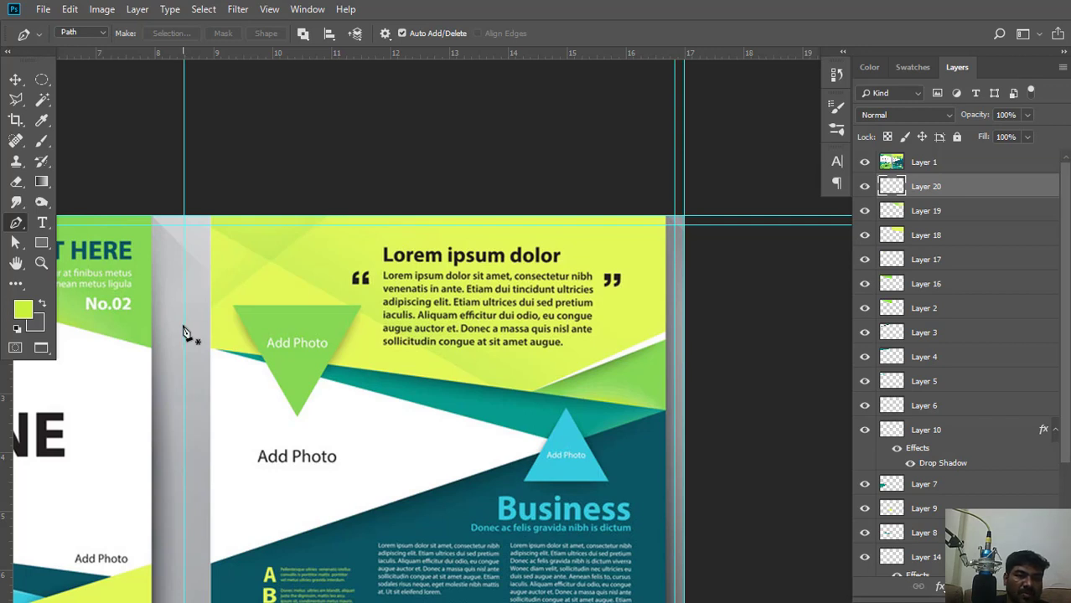
pyautogui.click(183, 324)
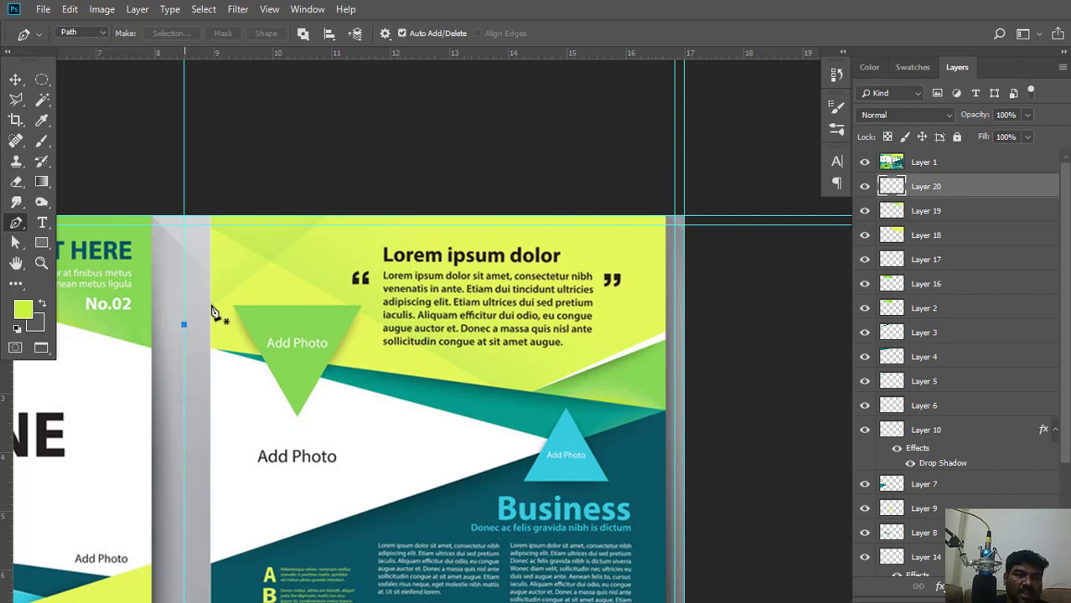
pyautogui.click(329, 217)
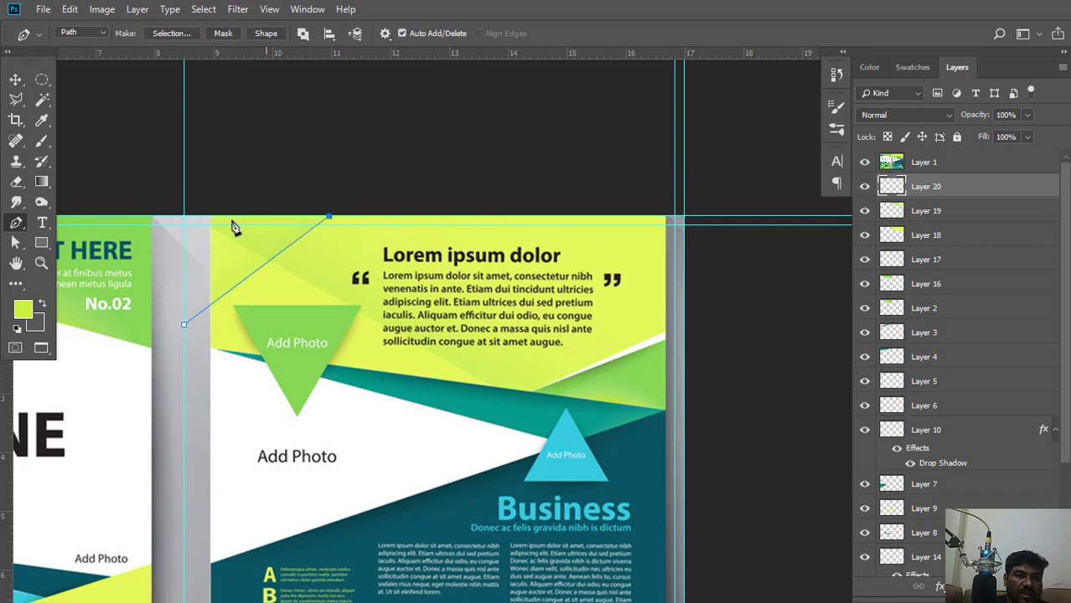
pyautogui.click(185, 218)
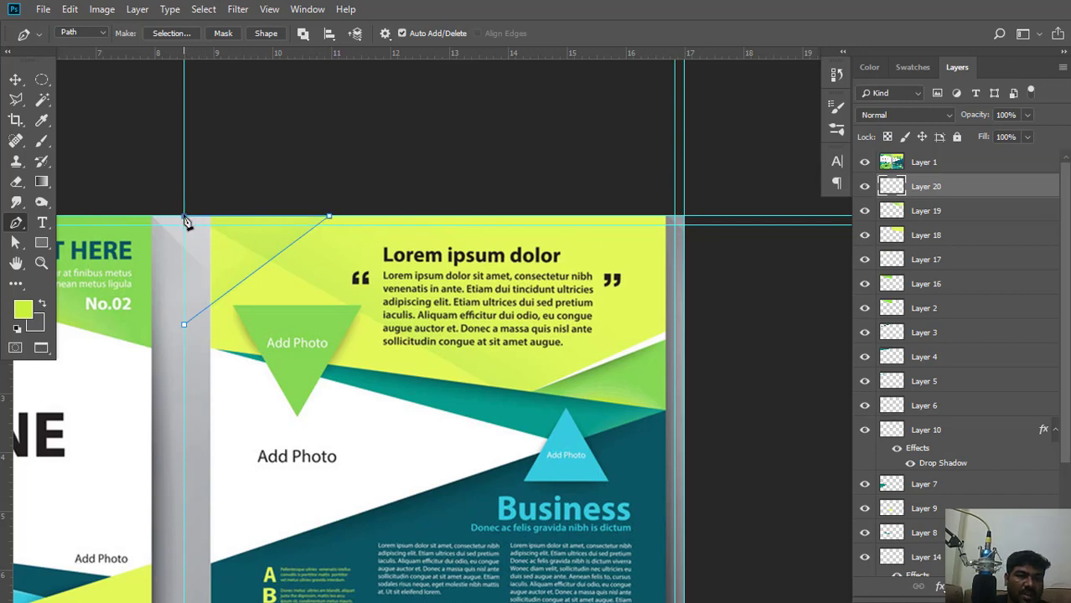
pyautogui.click(184, 325)
# Convert the triangle path into a selection.
pyautogui.rightClick(470, 192)
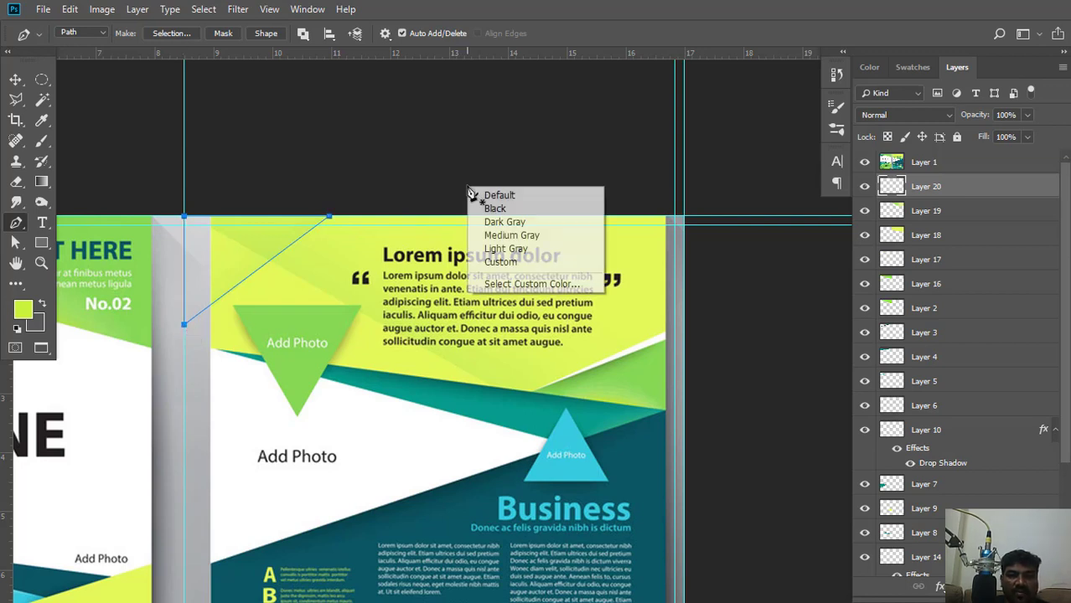
pyautogui.rightClick(407, 260)
pyautogui.rightClick(406, 258)
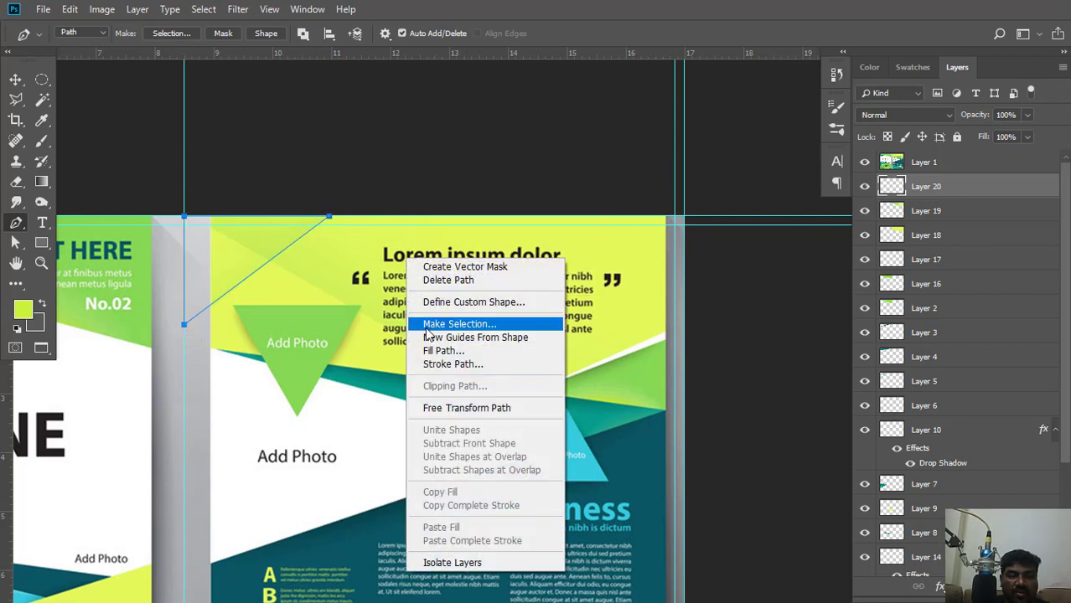
pyautogui.click(427, 325)
pyautogui.click(614, 140)
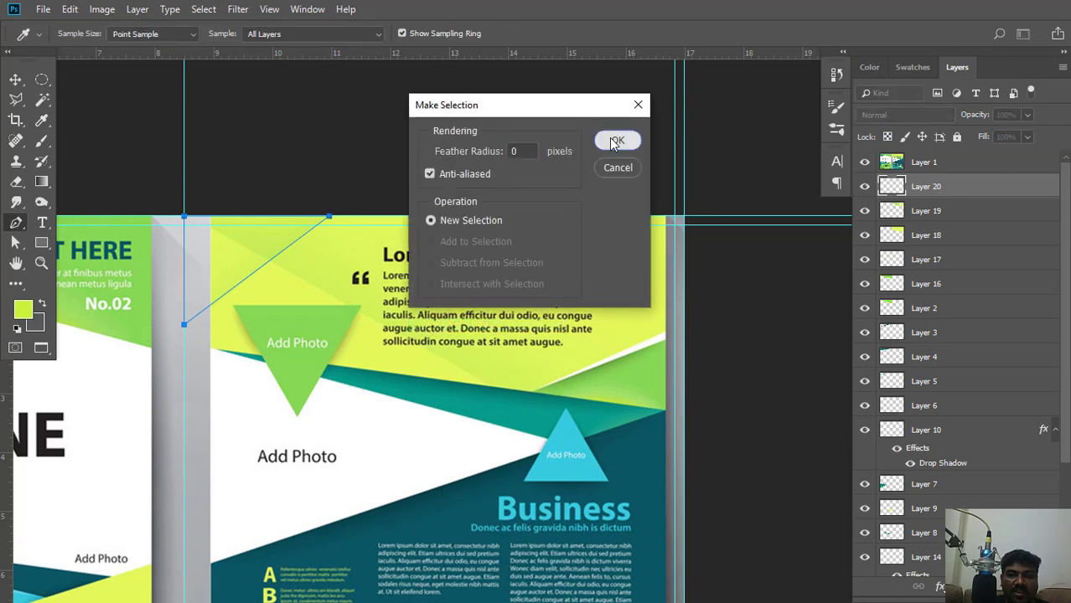
# Hide the reference Layer 1 and move it below Layer 20.
pyautogui.click(39, 182)
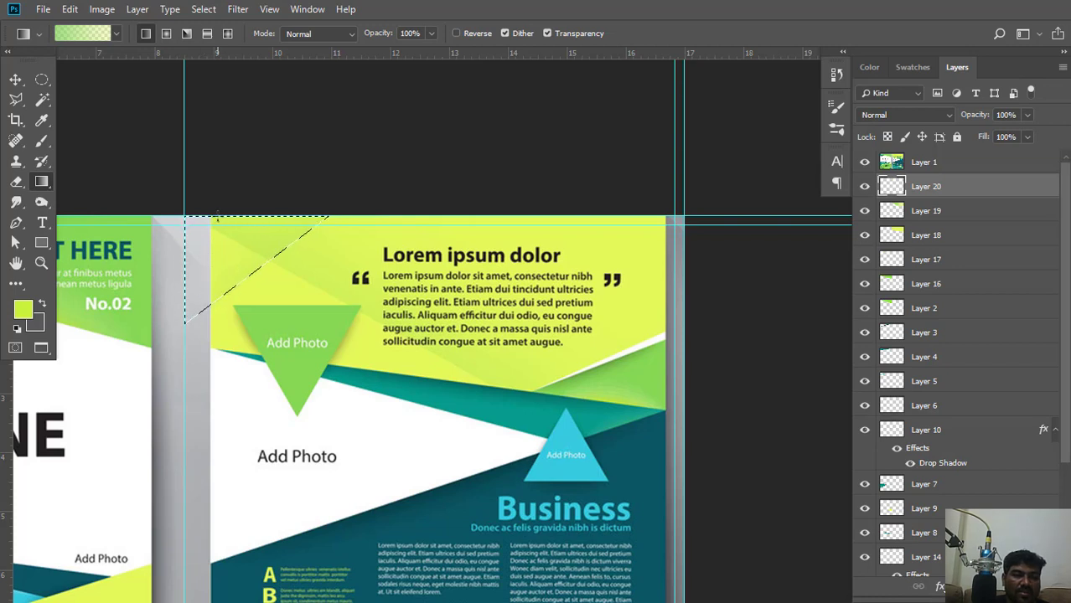
pyautogui.click(864, 163)
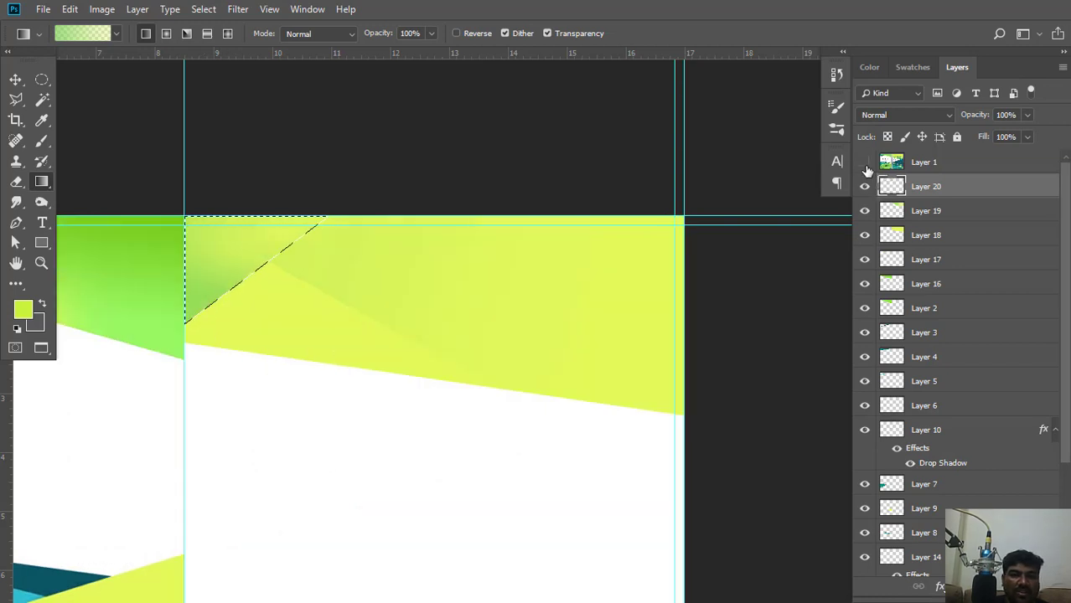
pyautogui.click(865, 163)
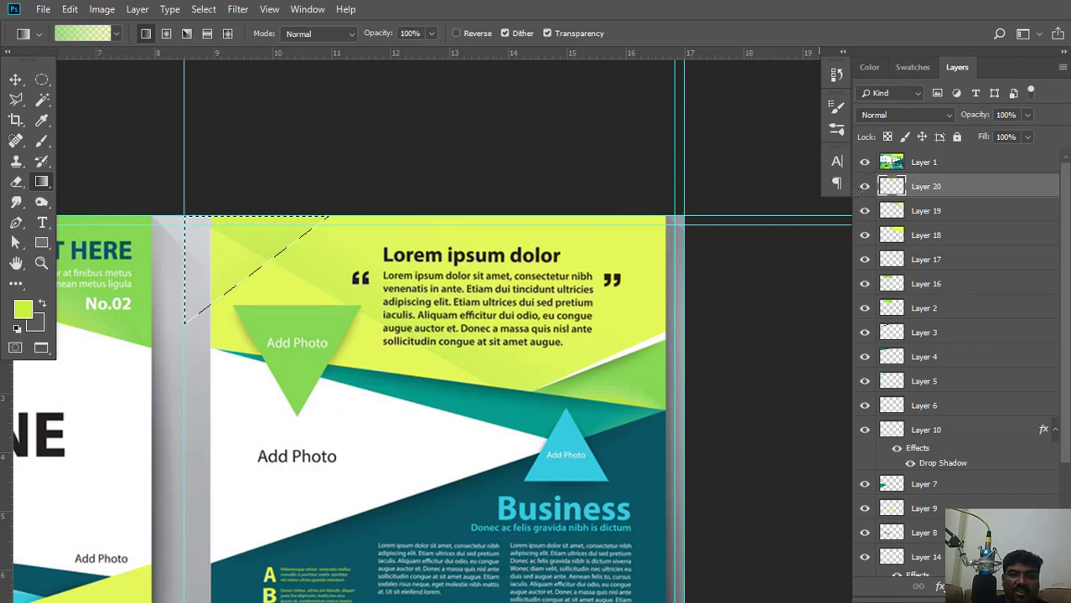
pyautogui.click(864, 164)
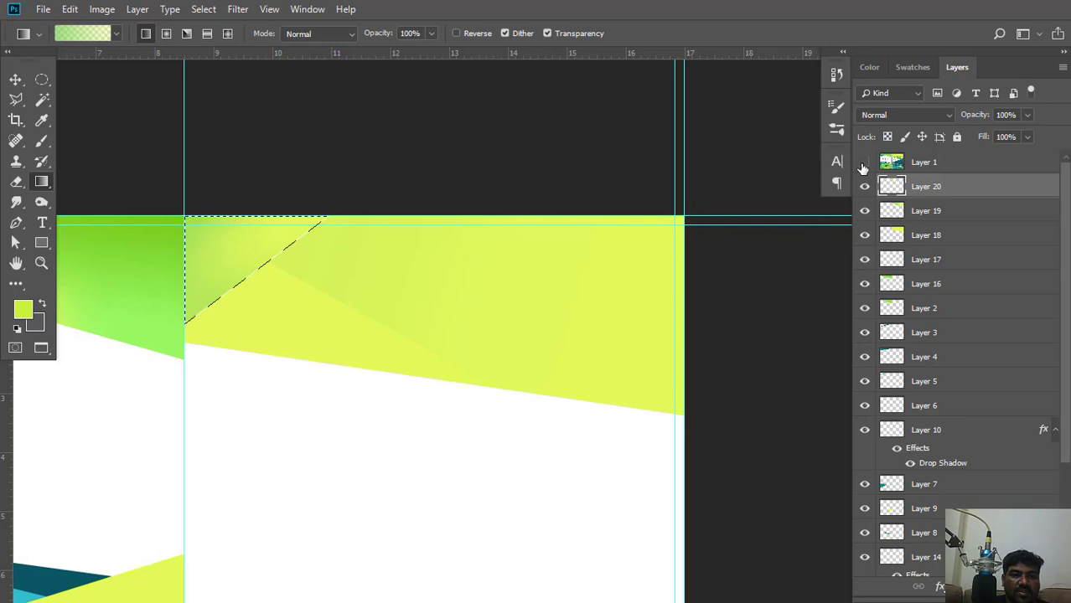
pyautogui.moveTo(948, 167); pyautogui.dragTo(925, 197)
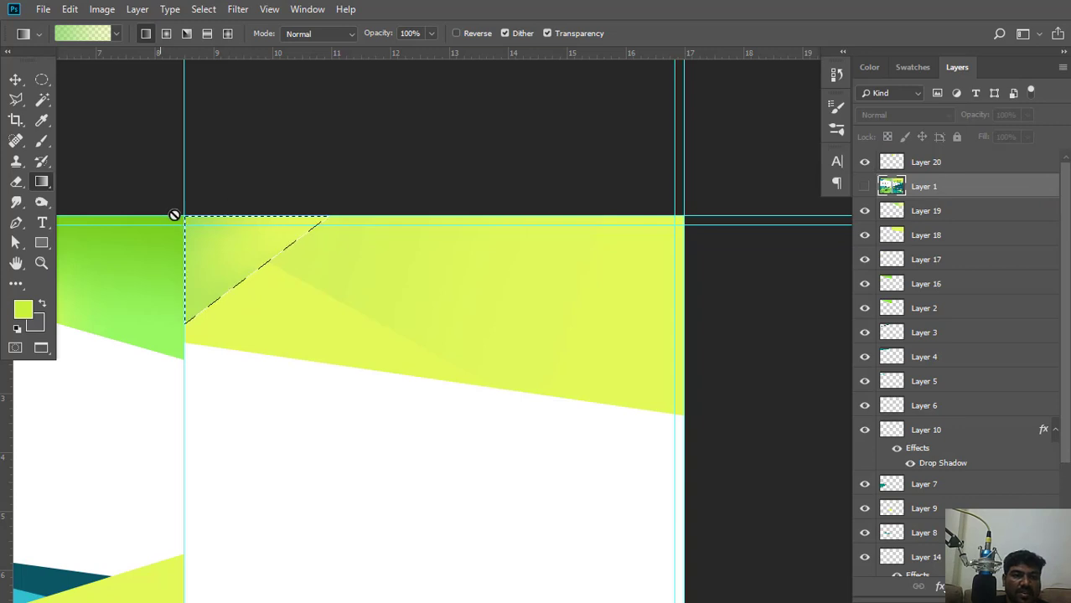
# Fill the corner triangle on Layer 20 with a light lime gradient and deselect.
pyautogui.click(922, 161)
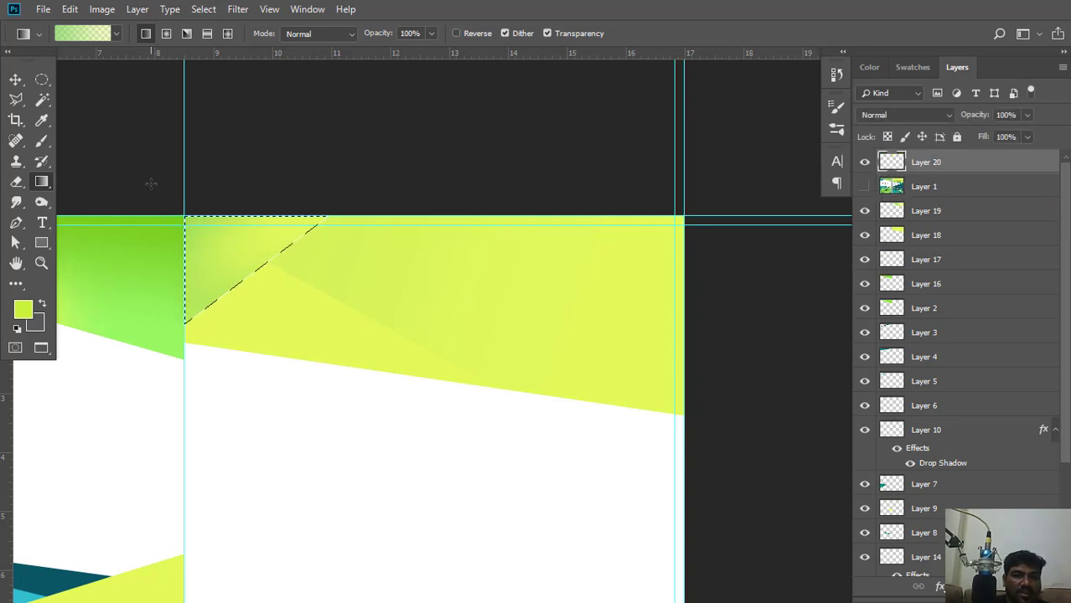
pyautogui.moveTo(210, 232); pyautogui.dragTo(210, 236)
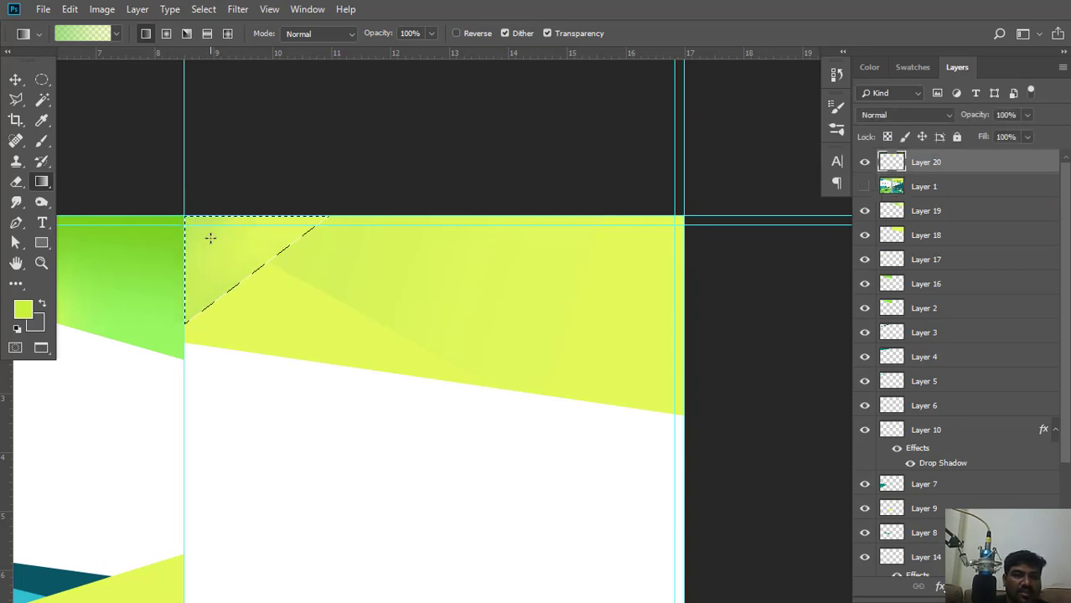
pyautogui.hotkey('ctrl', 'd')
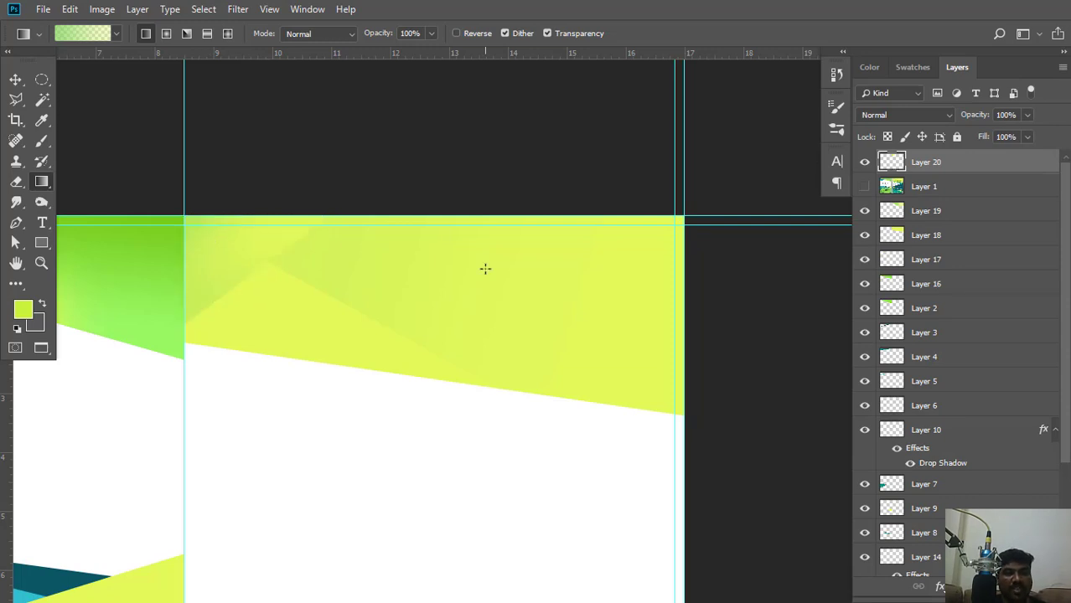
pyautogui.click(15, 80)
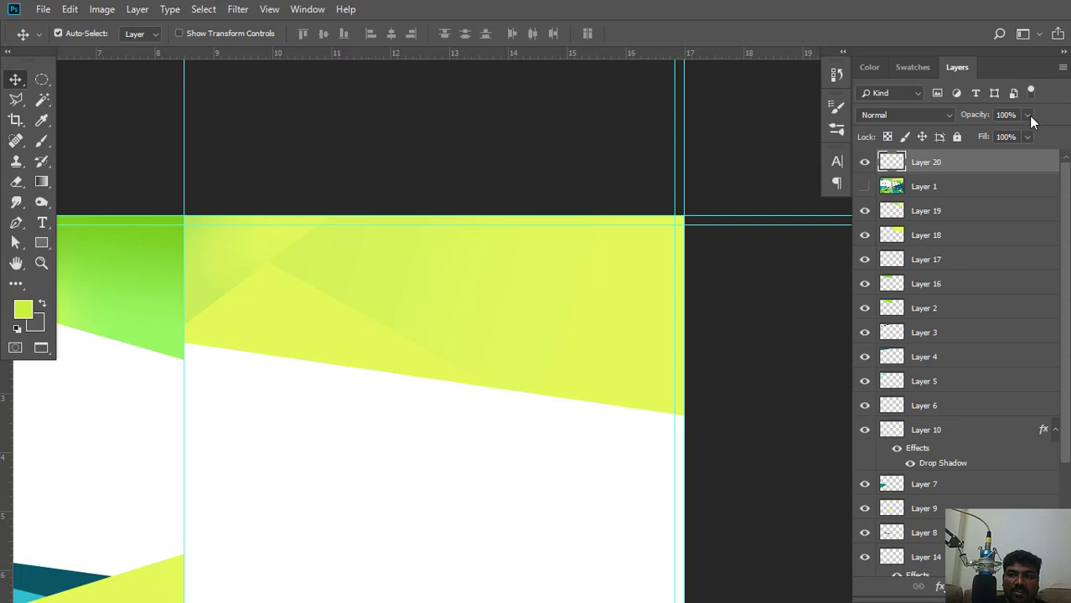
# Set Layer 20 to 76% opacity and move the visible reference layer back to the top.
pyautogui.moveTo(973, 132); pyautogui.dragTo(995, 136)
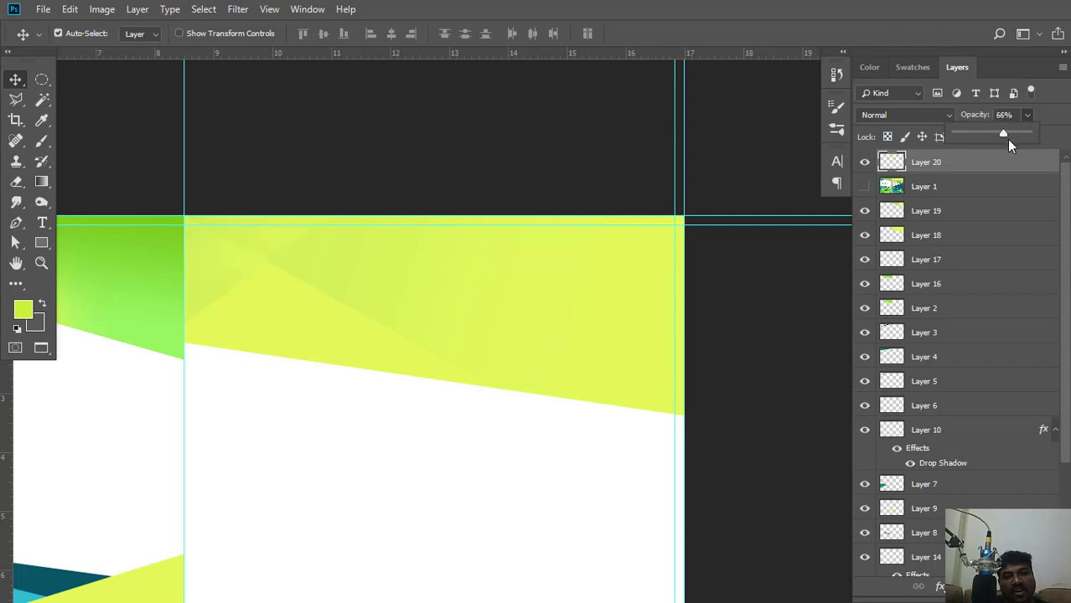
pyautogui.moveTo(1008, 141); pyautogui.dragTo(1010, 133)
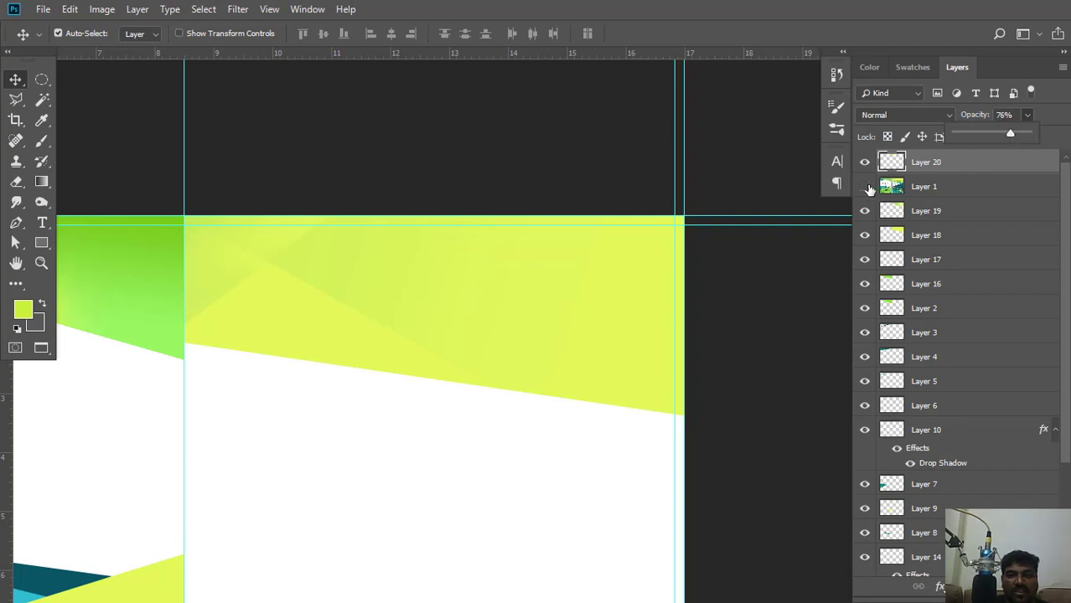
pyautogui.click(865, 187)
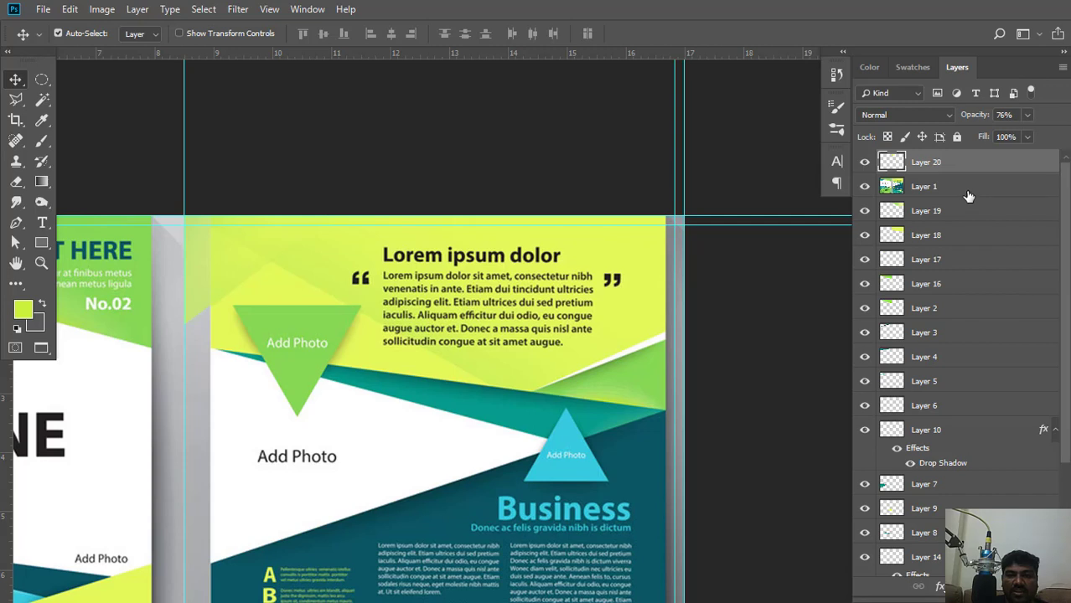
pyautogui.moveTo(968, 192); pyautogui.dragTo(974, 158)
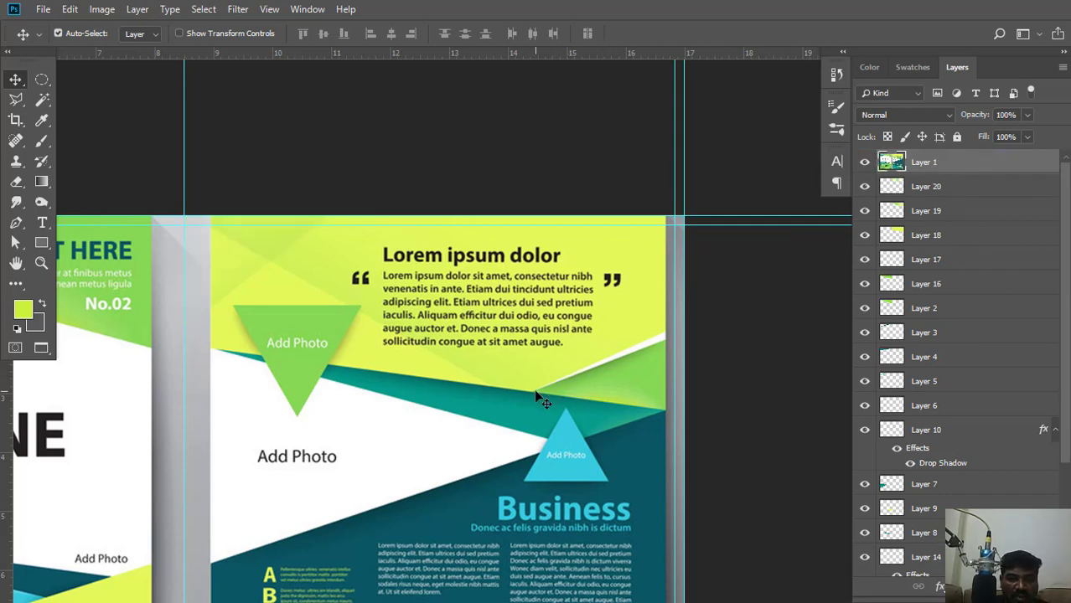
# Compare against the reference, then add an empty Layer 21 above Layer 20.
pyautogui.click(866, 164)
pyautogui.click(866, 162)
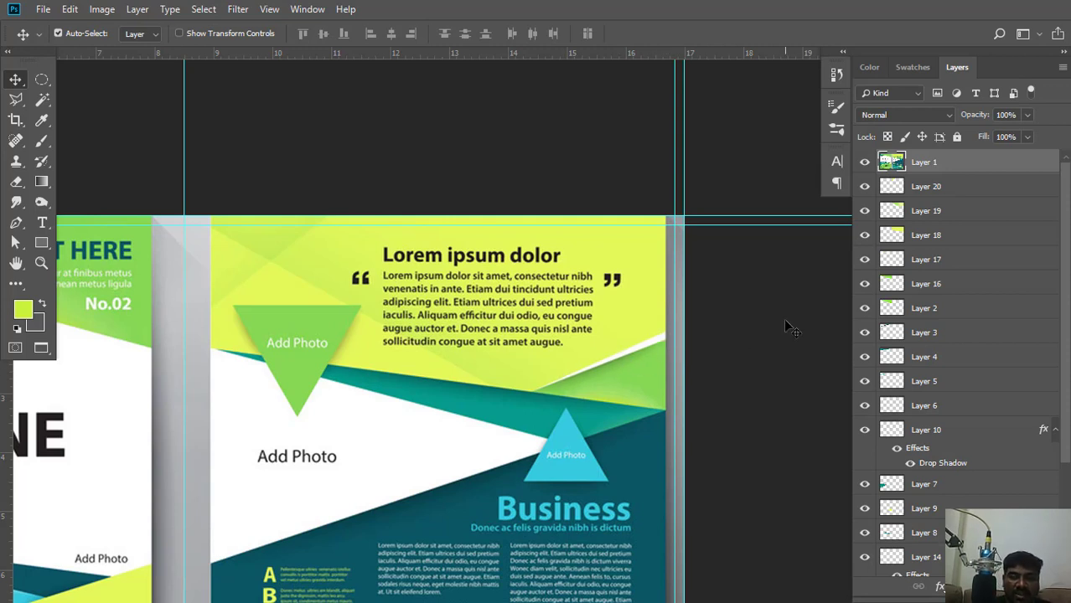
pyautogui.click(954, 187)
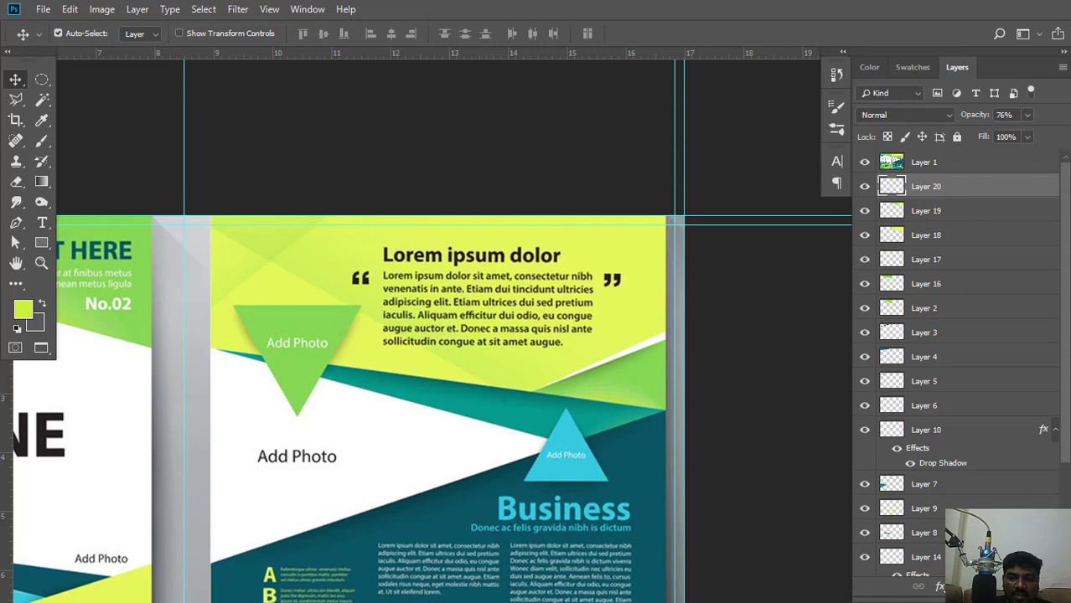
pyautogui.click(1023, 587)
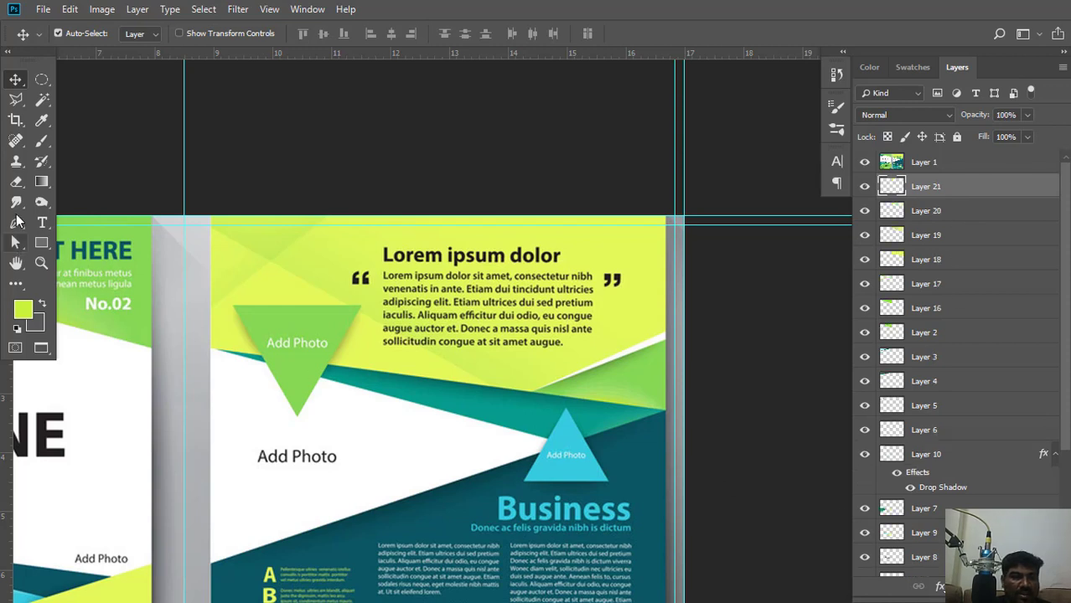
# Draw a three-point pen path for a thin sliver along the right page edge.
pyautogui.click(16, 222)
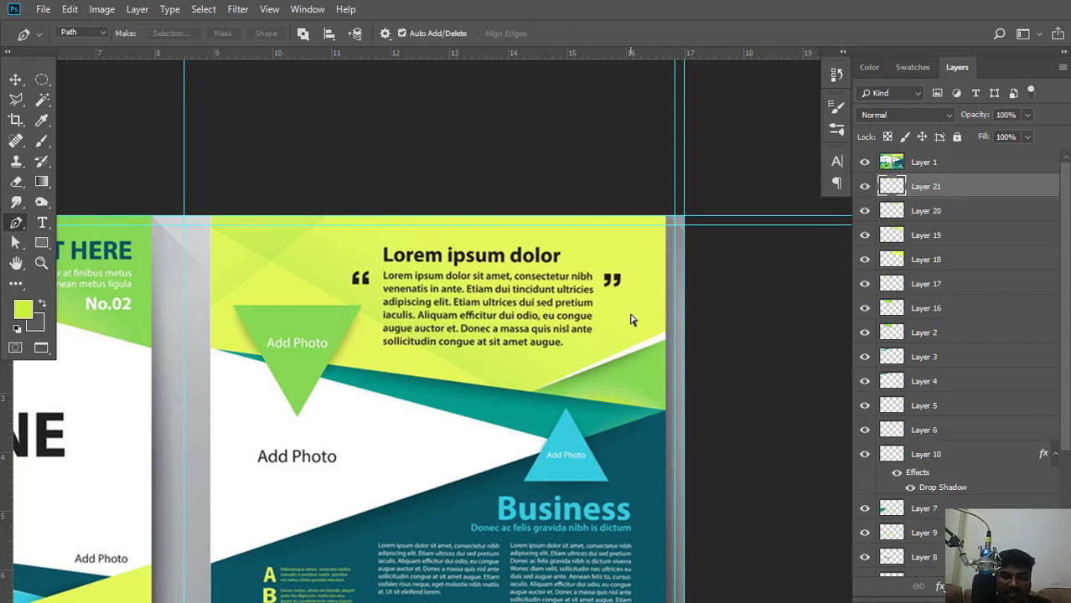
pyautogui.hotkey('ctrl', '+')
pyautogui.moveTo(581, 300); pyautogui.dragTo(547, 287)
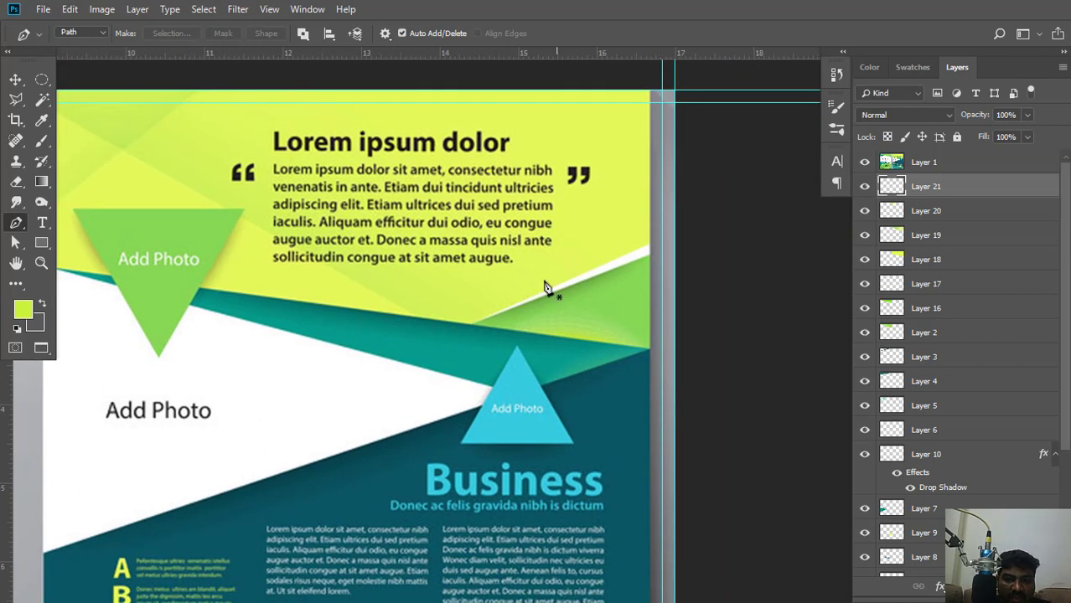
pyautogui.click(469, 323)
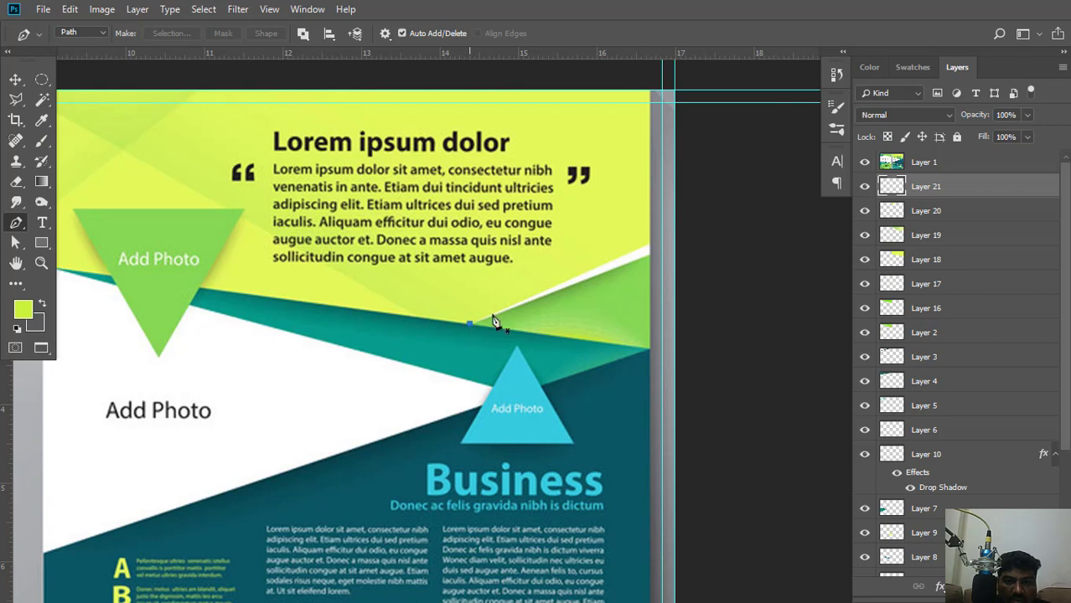
pyautogui.click(675, 232)
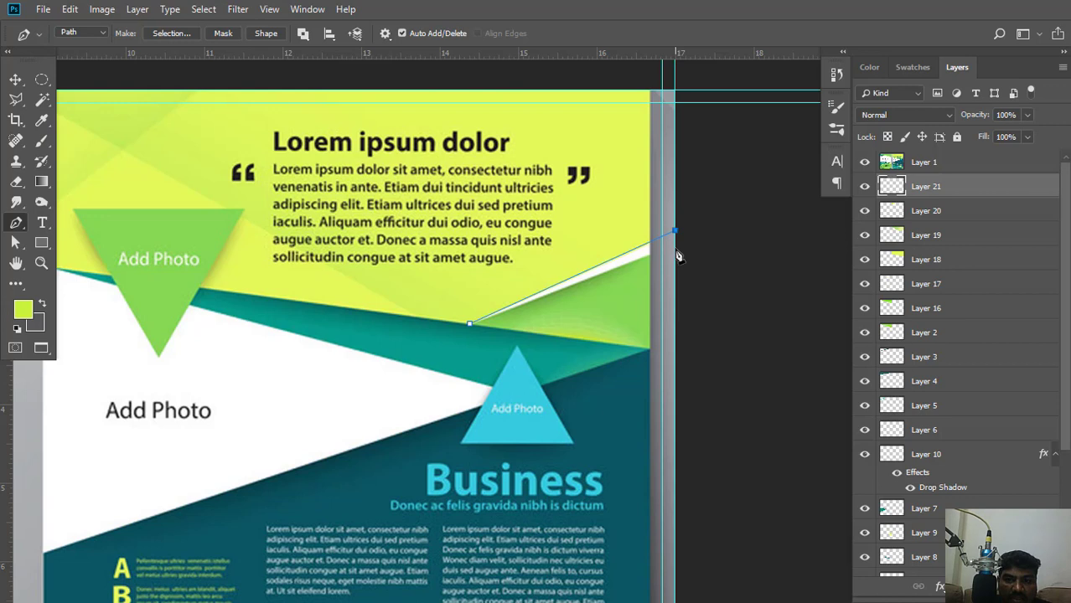
pyautogui.click(676, 249)
# Convert the sliver path to a selection and make white the foreground colour.
pyautogui.rightClick(496, 203)
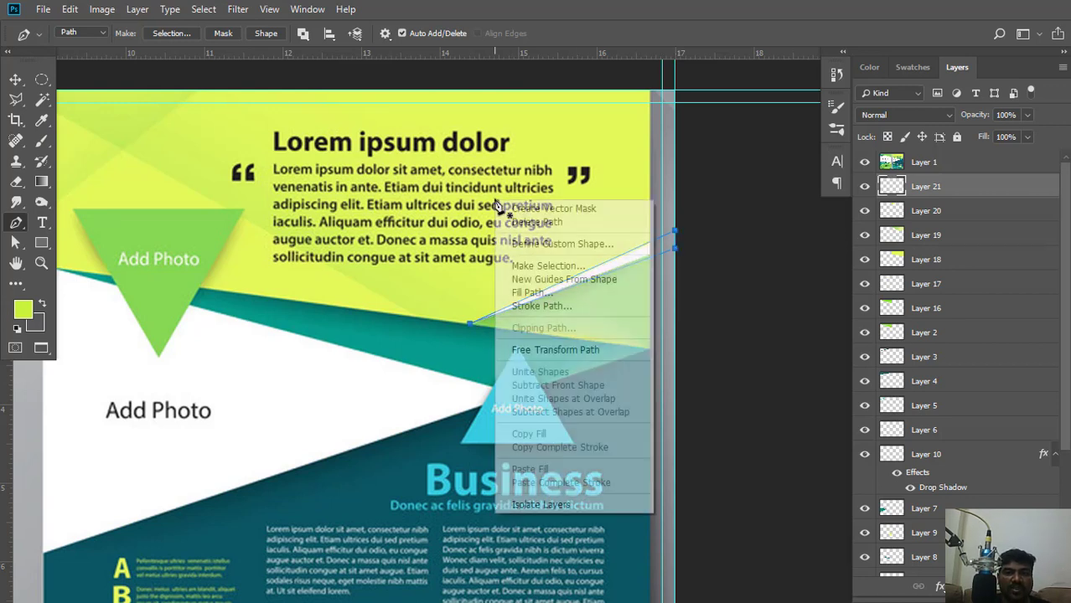
pyautogui.click(545, 266)
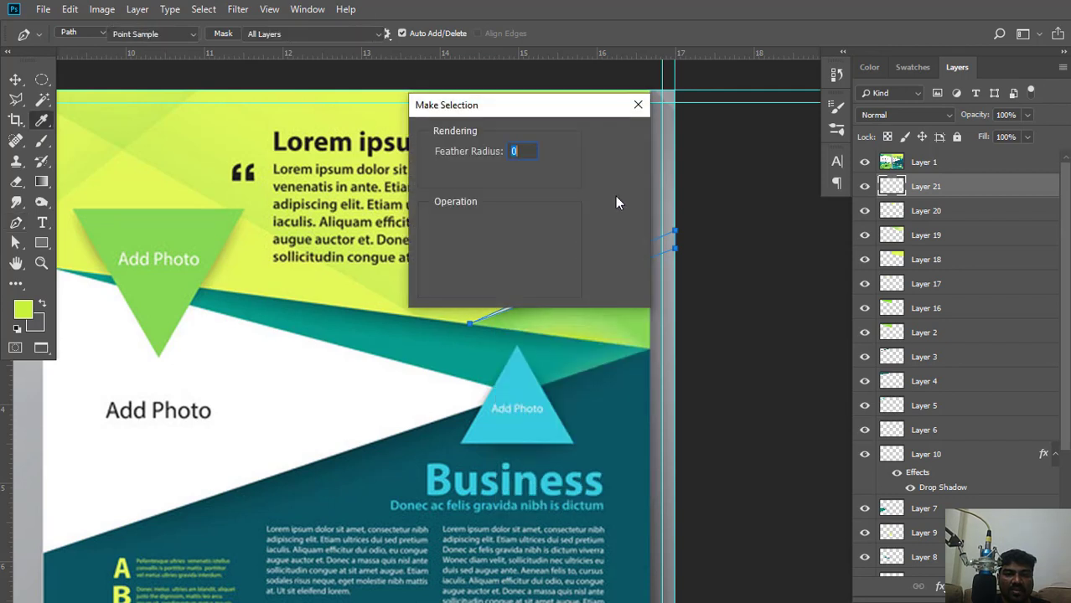
pyautogui.press('Return')
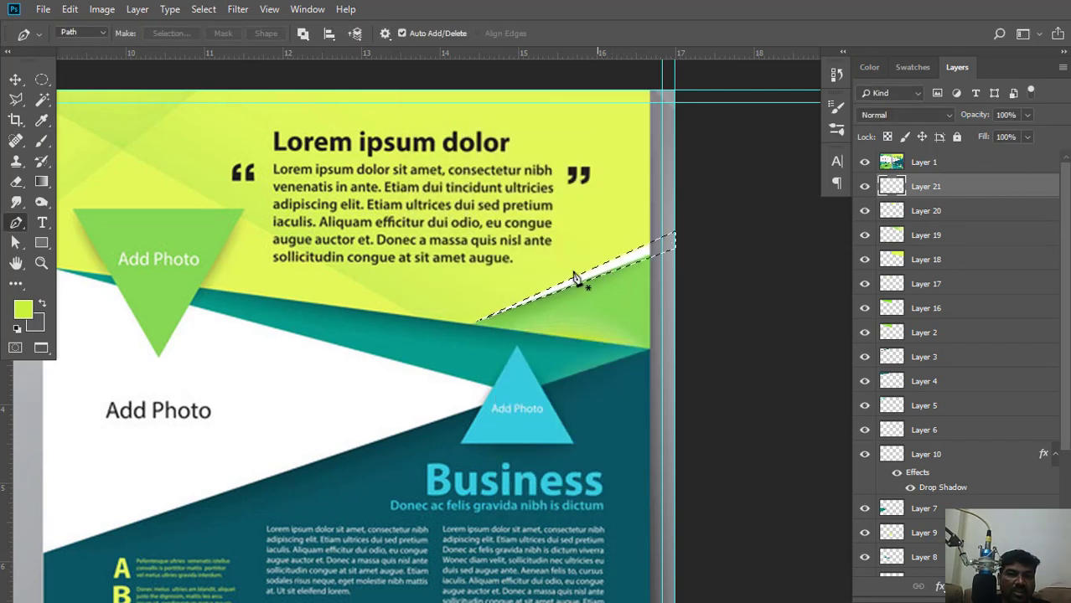
pyautogui.click(17, 329)
pyautogui.click(42, 305)
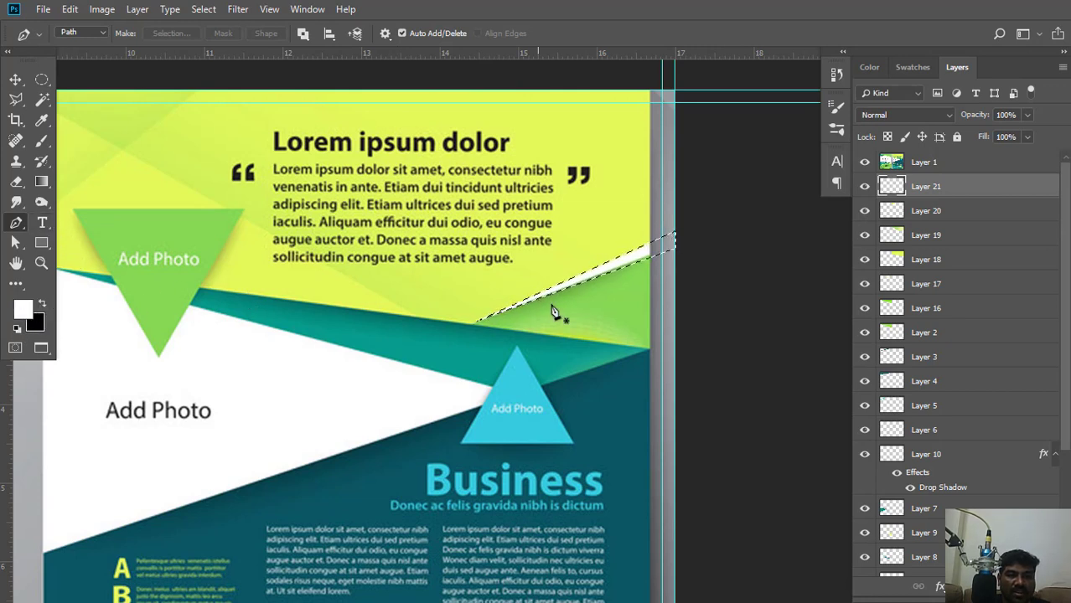
# Toggle reference Layer 1 repeatedly to compare the rebuilt yellow area and sliver, switching to the Move tool.
pyautogui.click(39, 186)
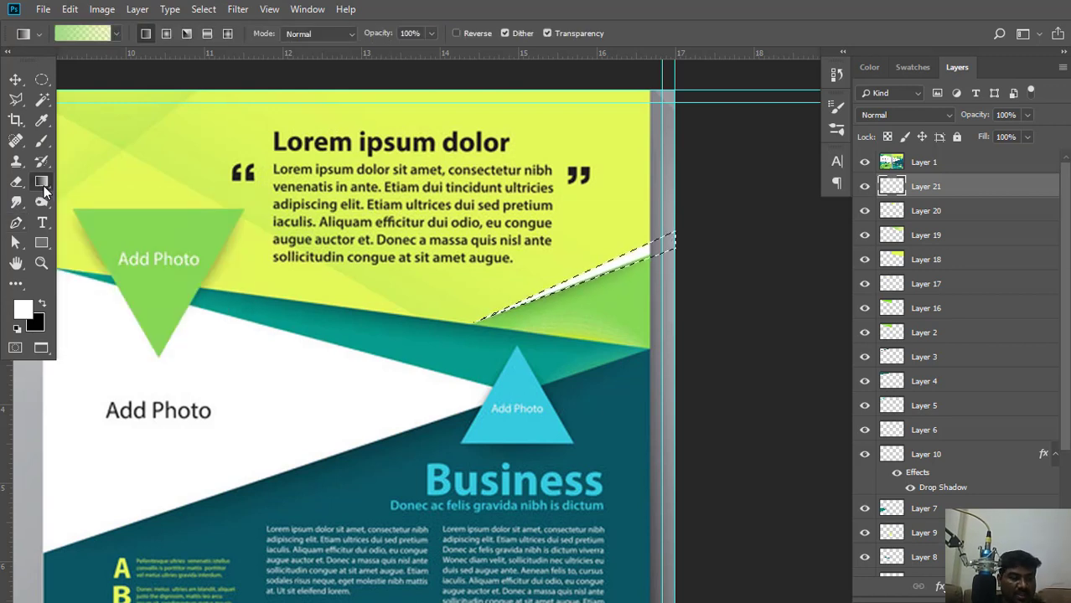
pyautogui.hotkey('shift', 'g')
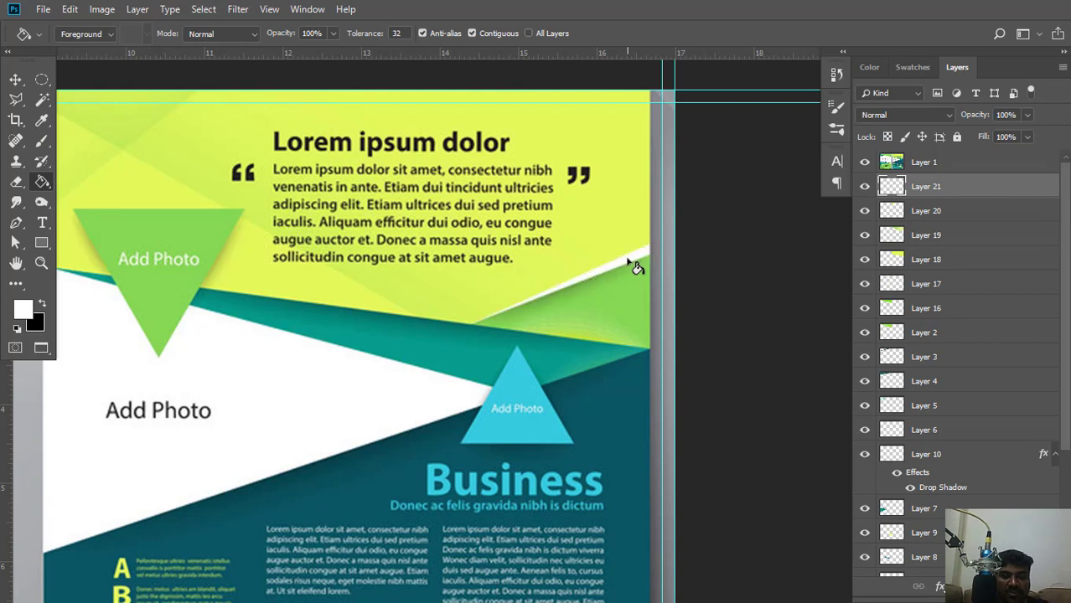
pyautogui.click(864, 163)
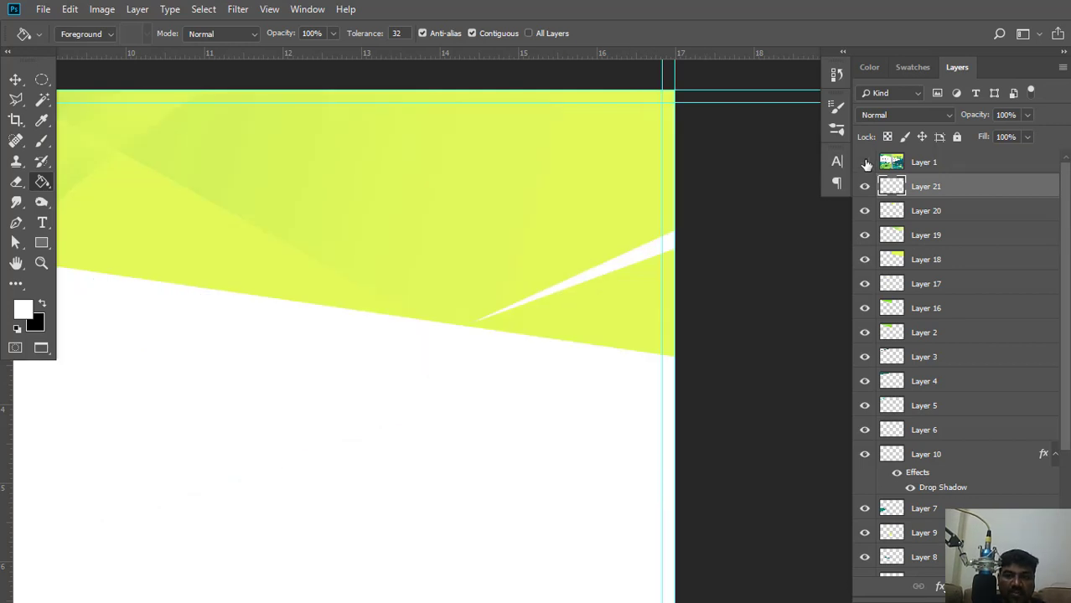
pyautogui.click(865, 162)
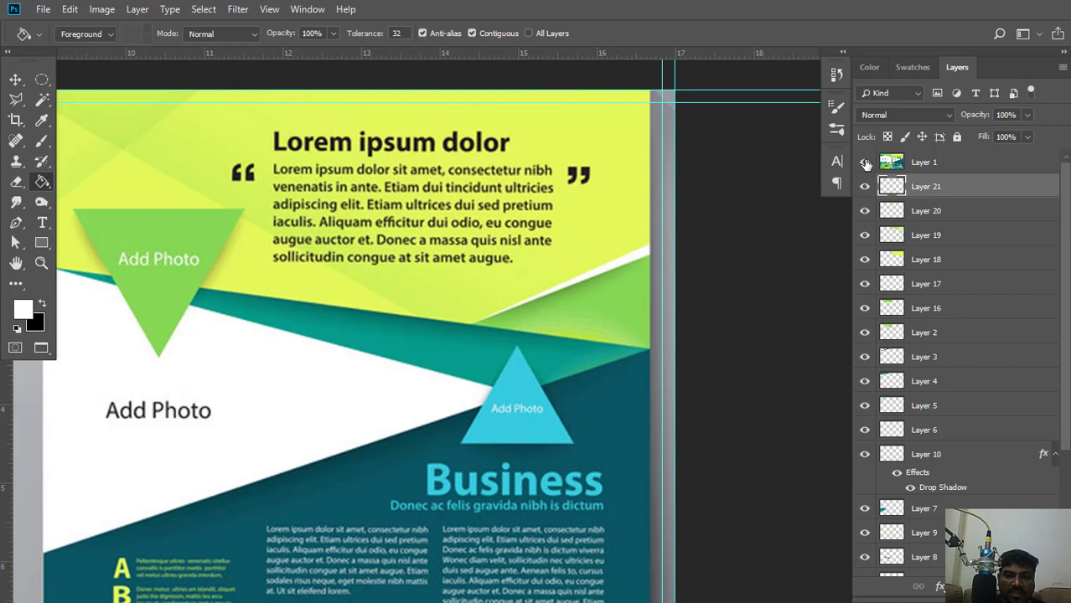
pyautogui.click(864, 162)
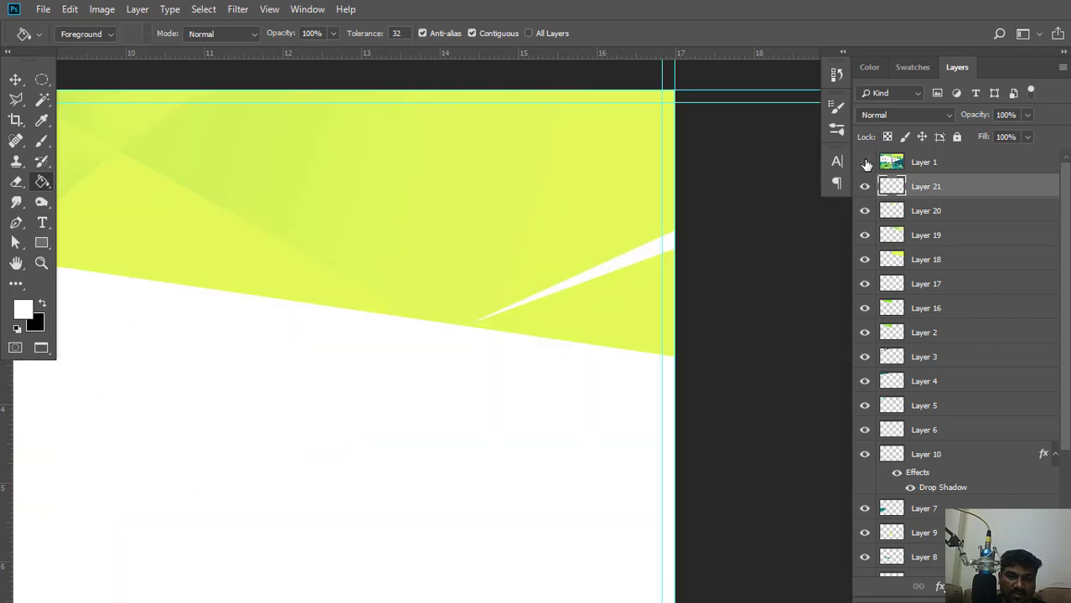
pyautogui.click(15, 80)
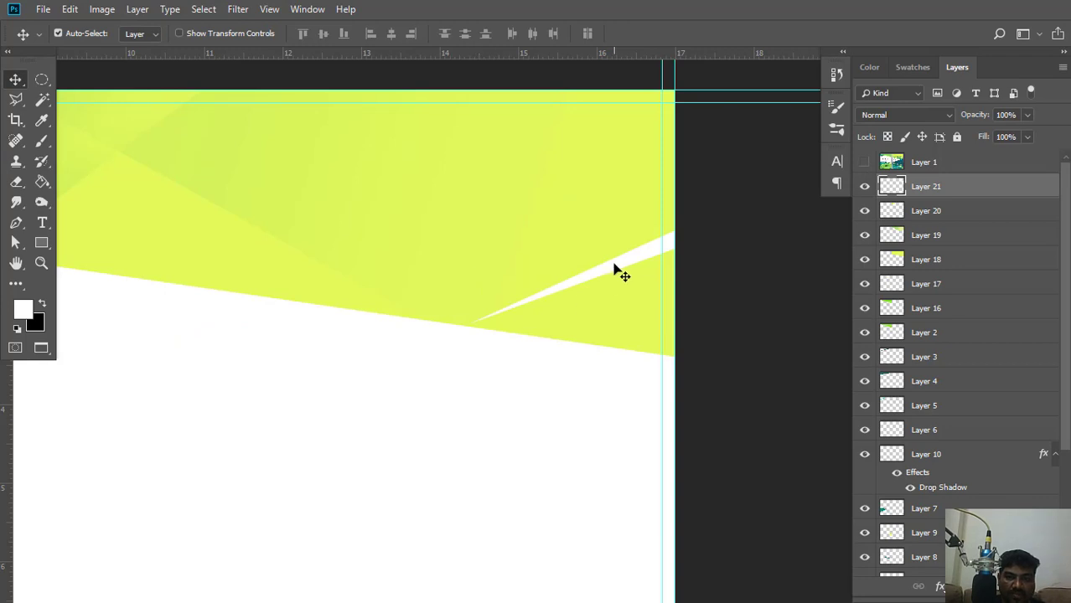
pyautogui.press('ctrl')
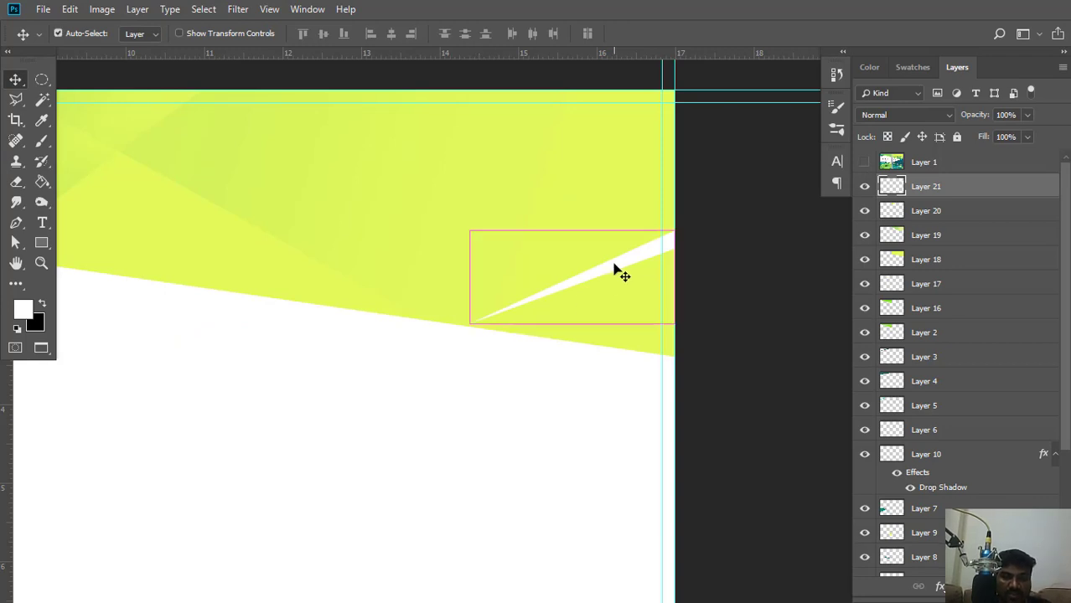
pyautogui.click(864, 163)
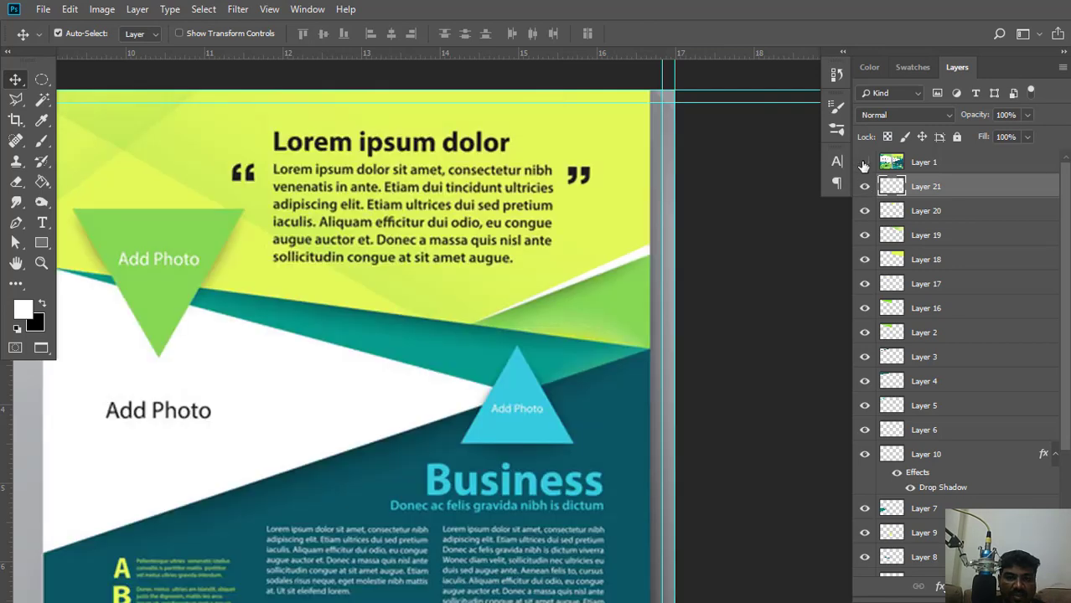
pyautogui.click(864, 163)
# Move reference Layer 1 below Layer 20, then toggle Layers 20 and 21 to compare.
pyautogui.moveTo(932, 166); pyautogui.dragTo(937, 211)
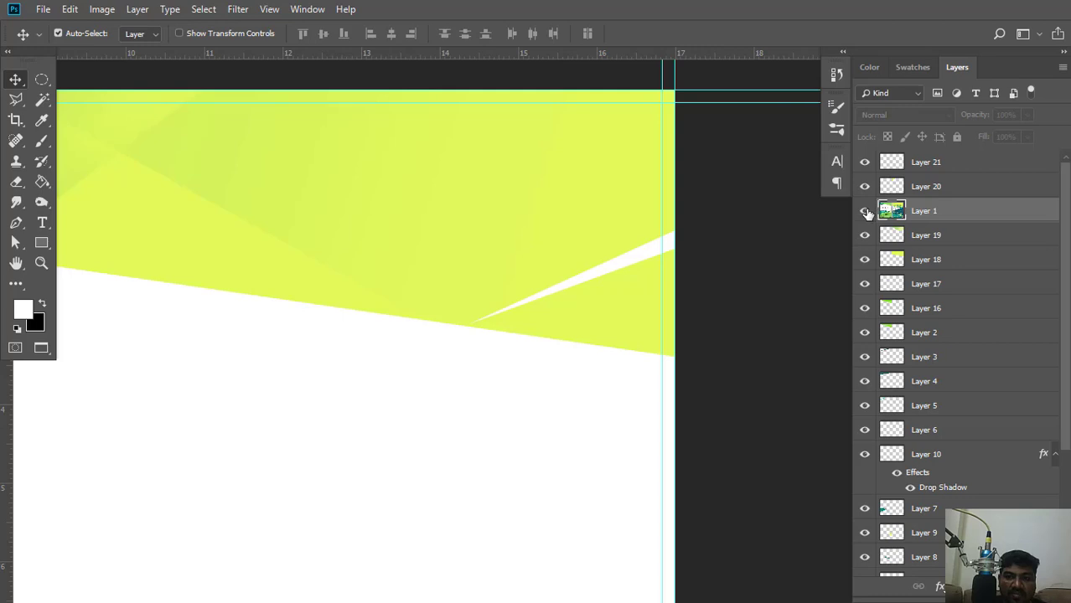
pyautogui.click(866, 212)
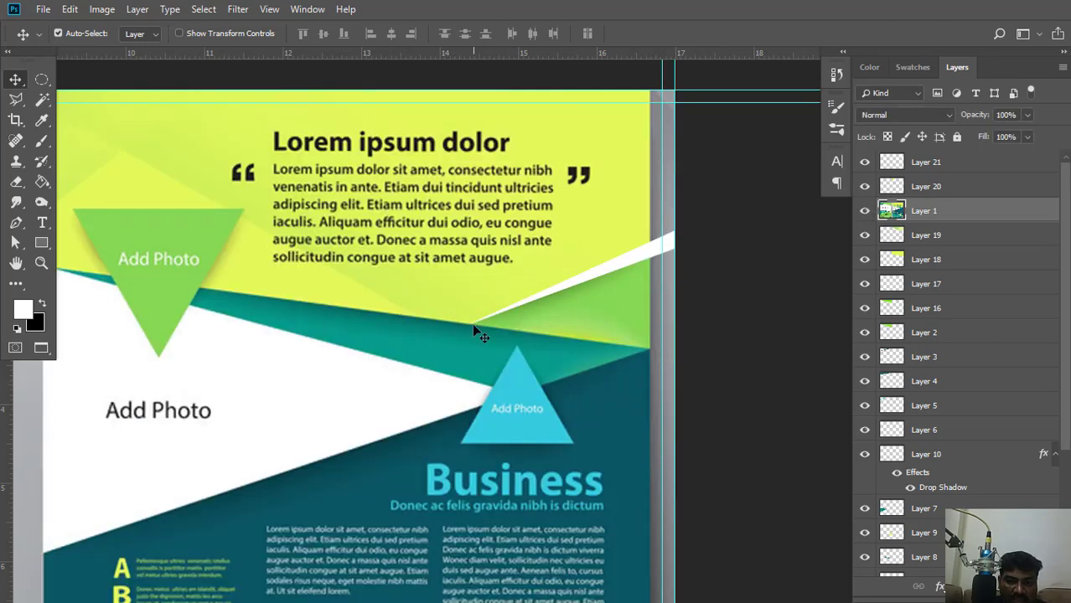
pyautogui.click(868, 188)
pyautogui.click(866, 186)
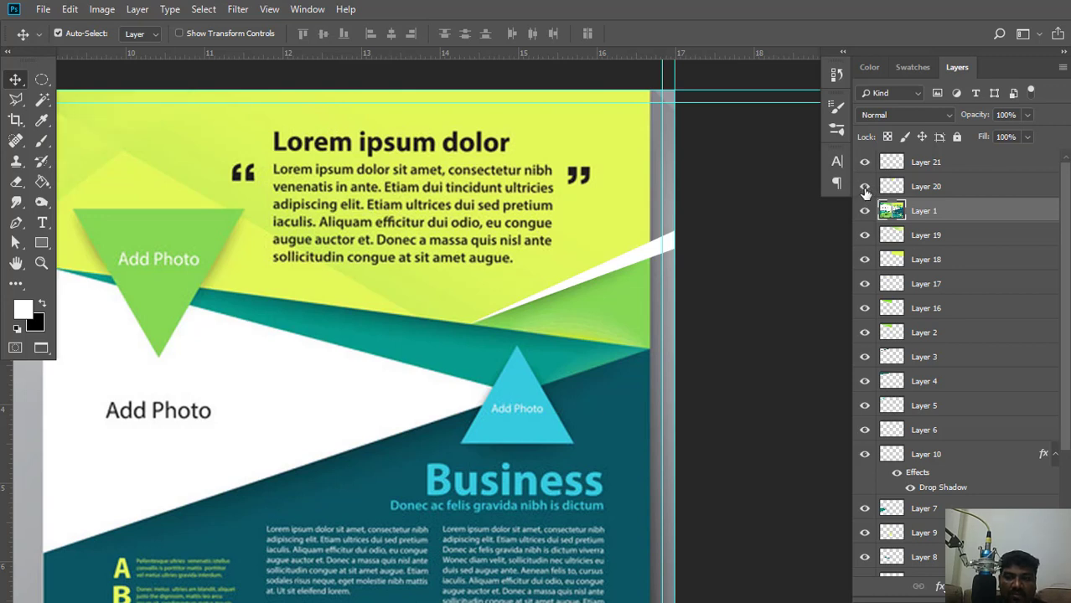
pyautogui.click(865, 188)
pyautogui.click(865, 186)
pyautogui.click(866, 162)
pyautogui.click(867, 162)
# Select the white sliver's pixels, zoom in to check it, then hide the reference and deselect.
pyautogui.rightClick(893, 160)
pyautogui.click(892, 200)
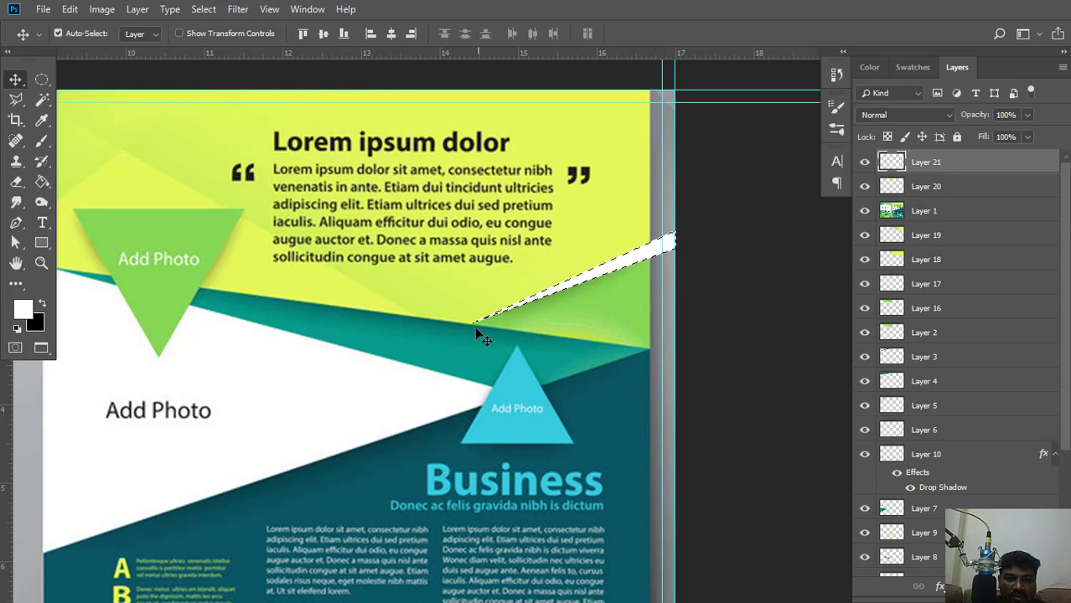
pyautogui.hotkey('ctrl', '=')
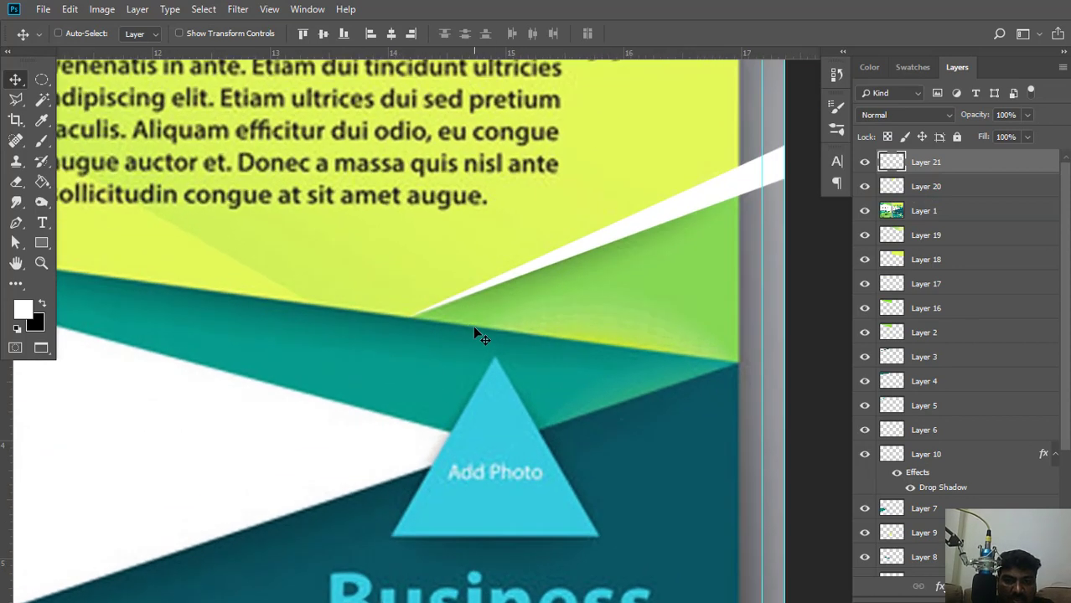
pyautogui.hotkey('ctrl', '=')
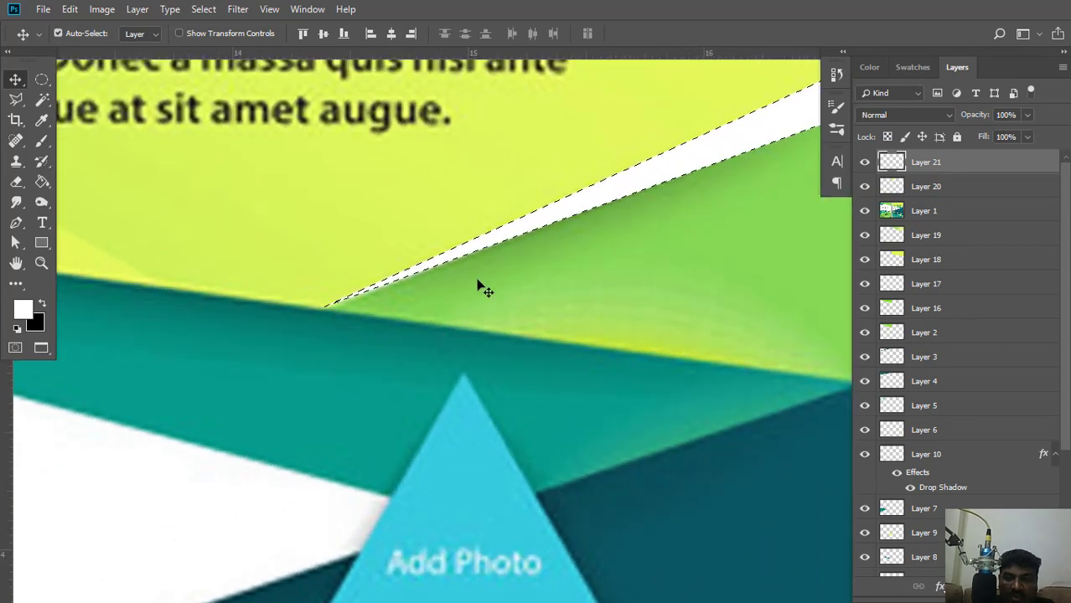
pyautogui.click(865, 211)
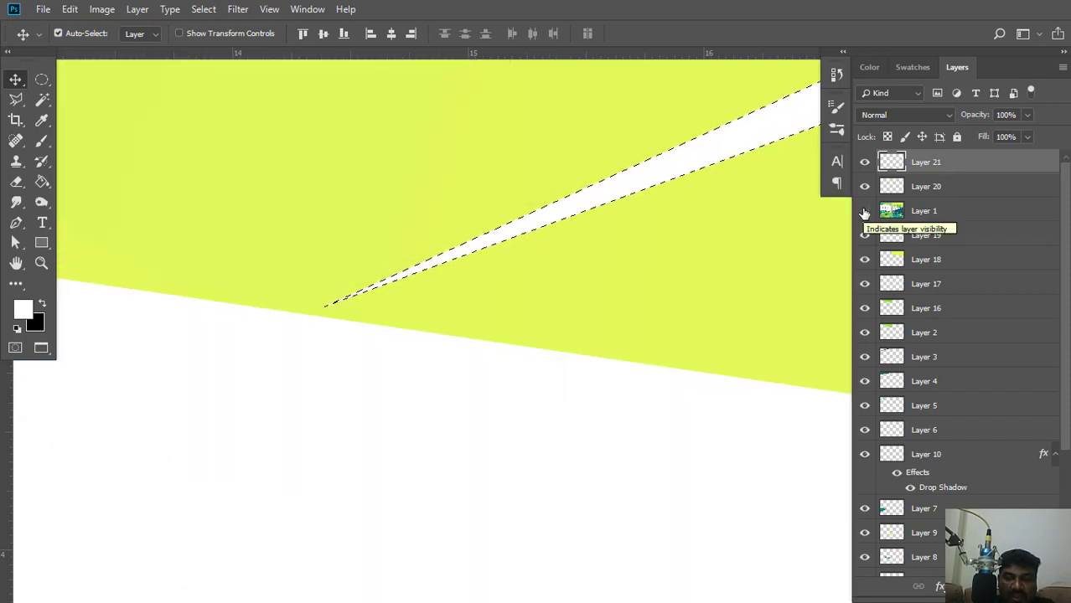
pyautogui.hotkey('ctrl', 'd')
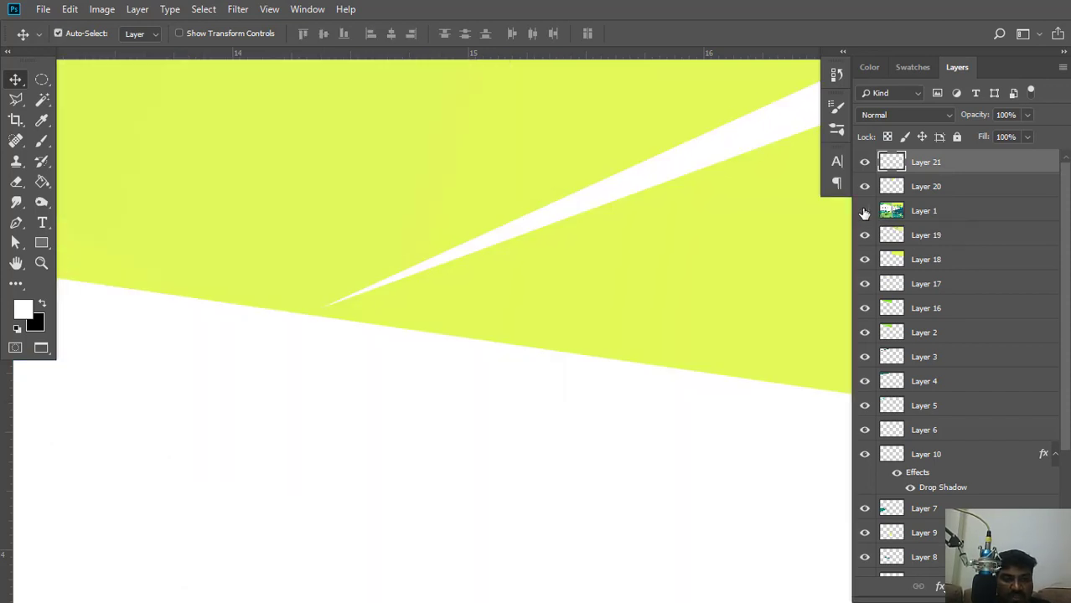
pyautogui.hotkey('ctrl', 't')
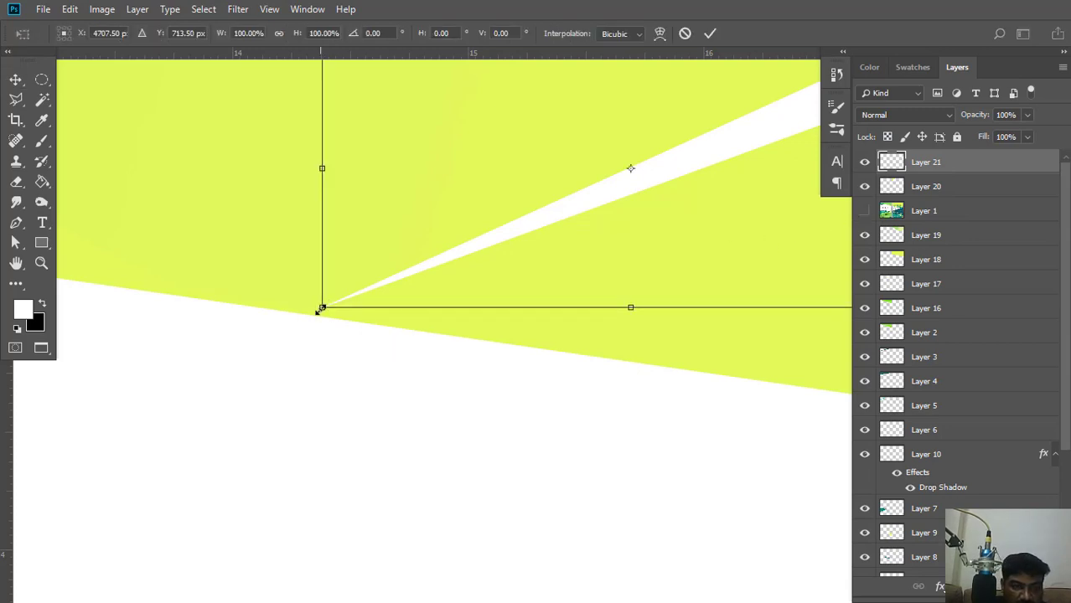
# Scale the white sliver to about 102% toward the lower left and commit the transform.
pyautogui.moveTo(319, 310); pyautogui.dragTo(311, 315)
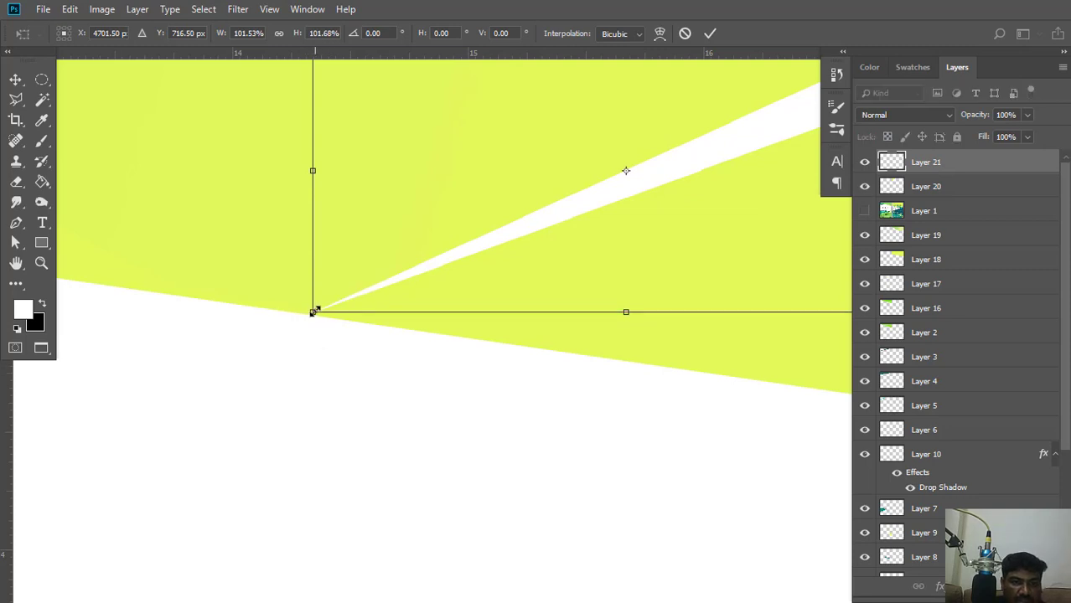
pyautogui.moveTo(311, 314); pyautogui.dragTo(309, 314)
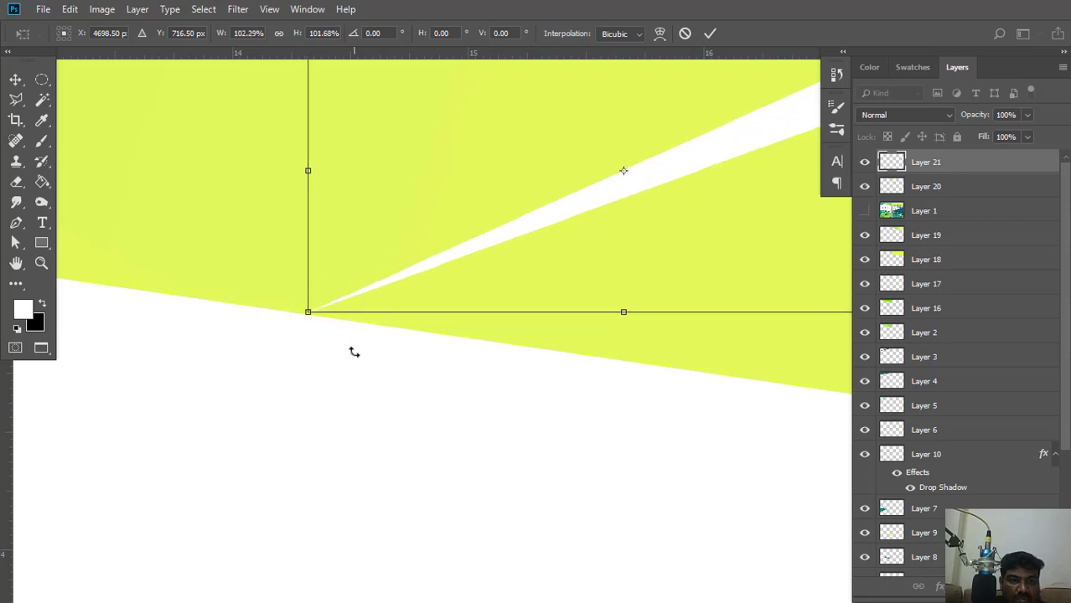
pyautogui.press('Return')
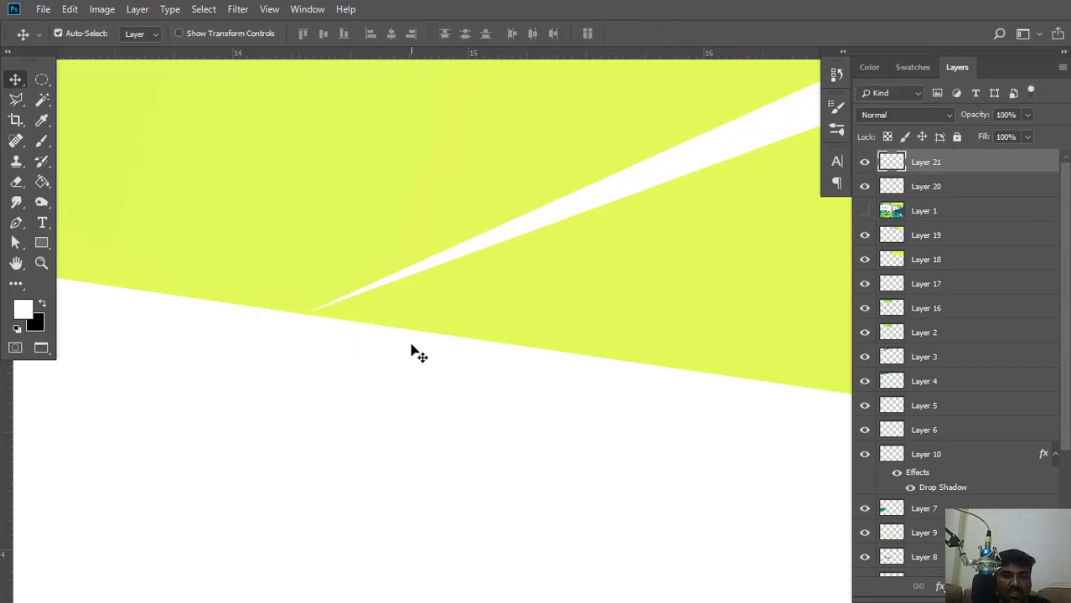
pyautogui.hotkey('ctrl', '-')
pyautogui.hotkey('ctrl', '-')
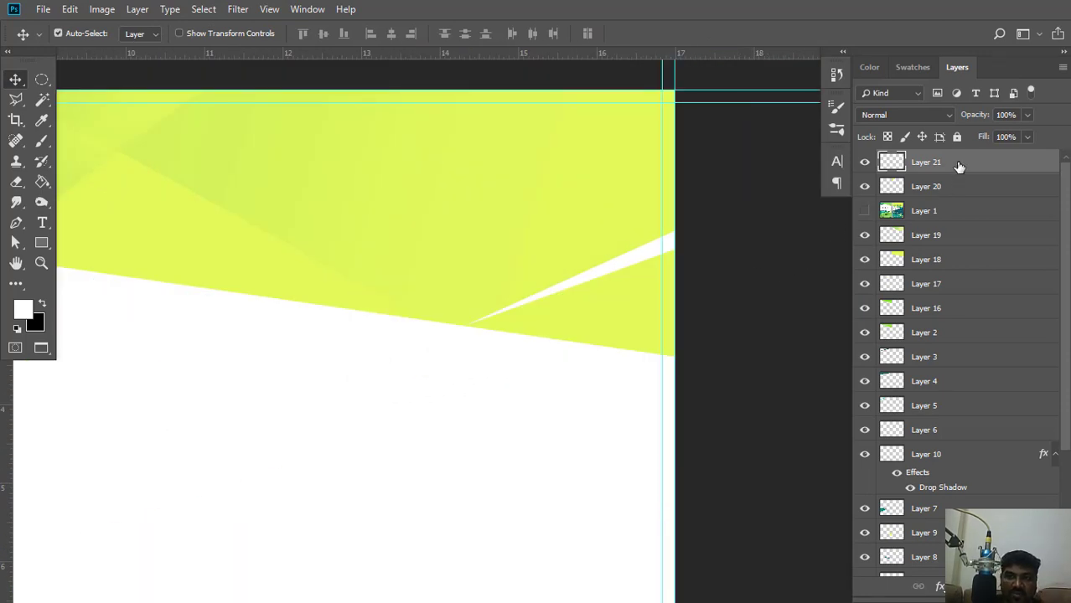
# Give Layer 21 a drop shadow: 31% opacity, 8 px distance, 6% spread, 18 px size.
pyautogui.rightClick(960, 165)
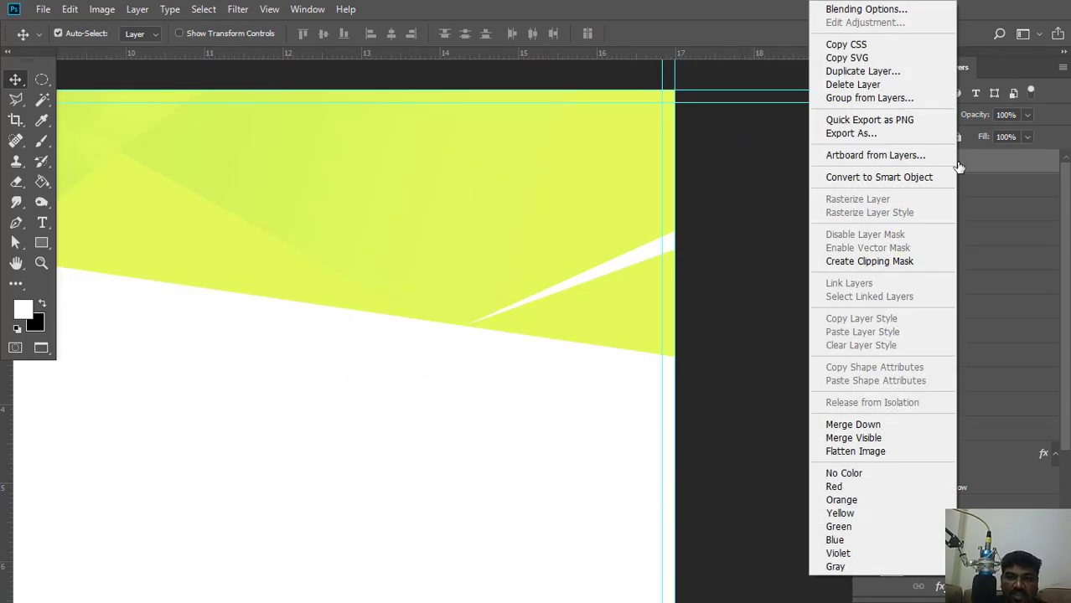
pyautogui.click(885, 10)
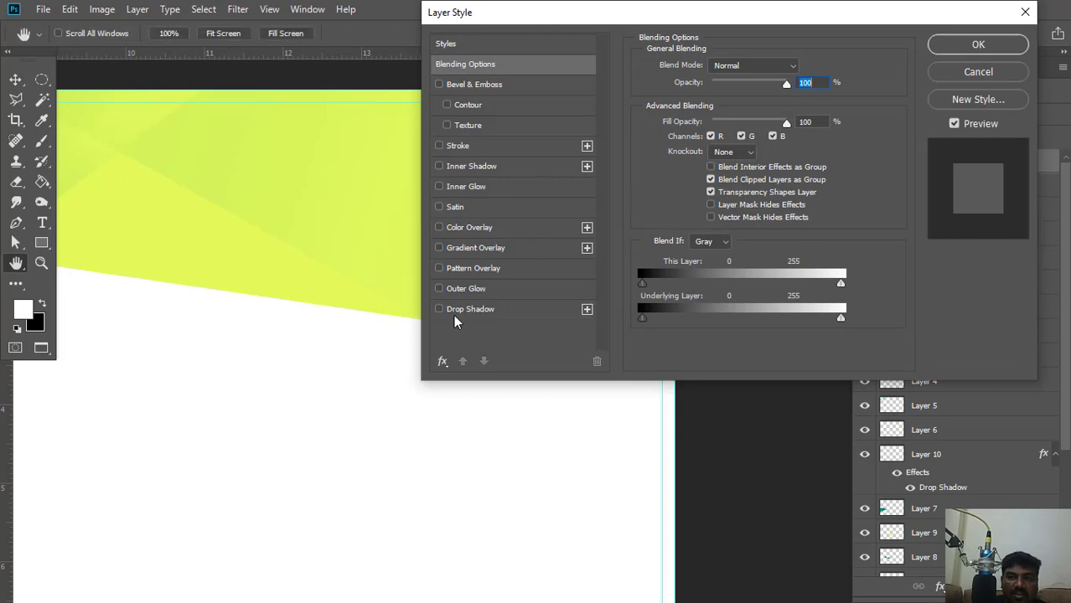
pyautogui.click(459, 310)
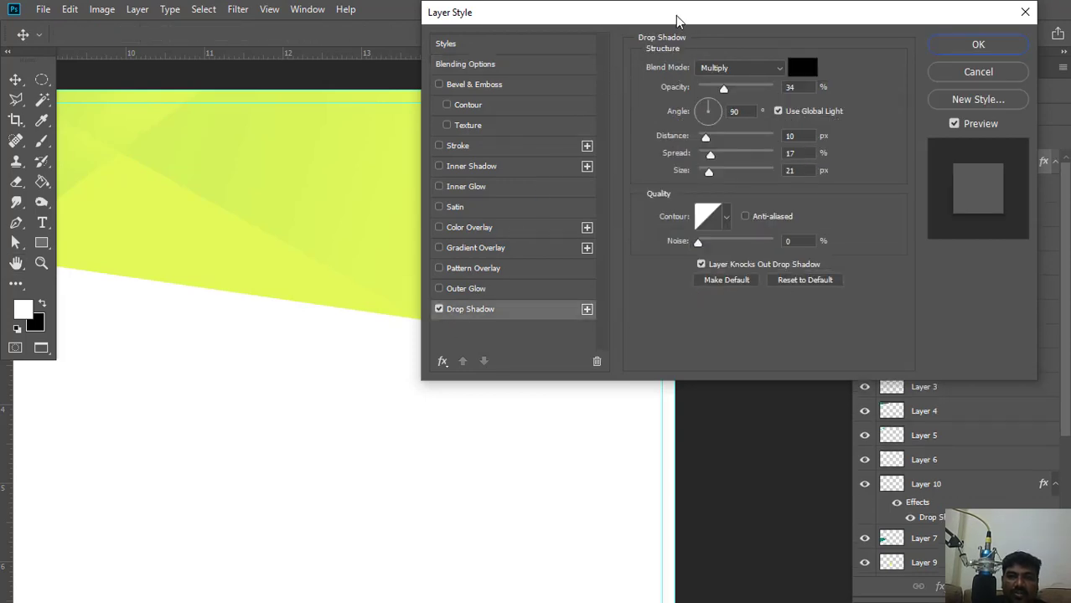
pyautogui.moveTo(677, 20); pyautogui.dragTo(115, 98)
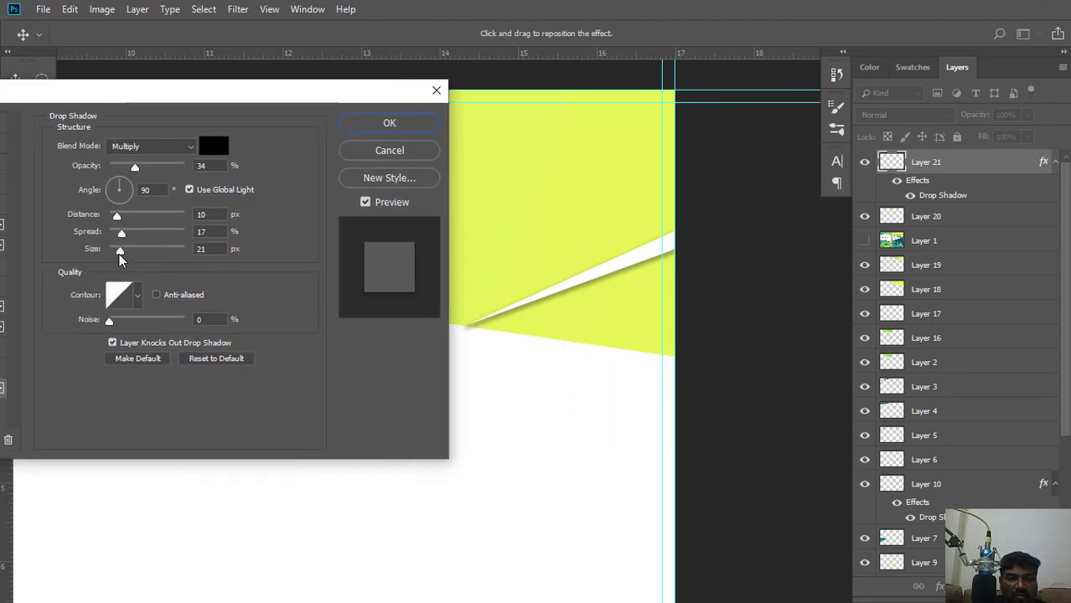
pyautogui.moveTo(119, 255); pyautogui.dragTo(113, 253)
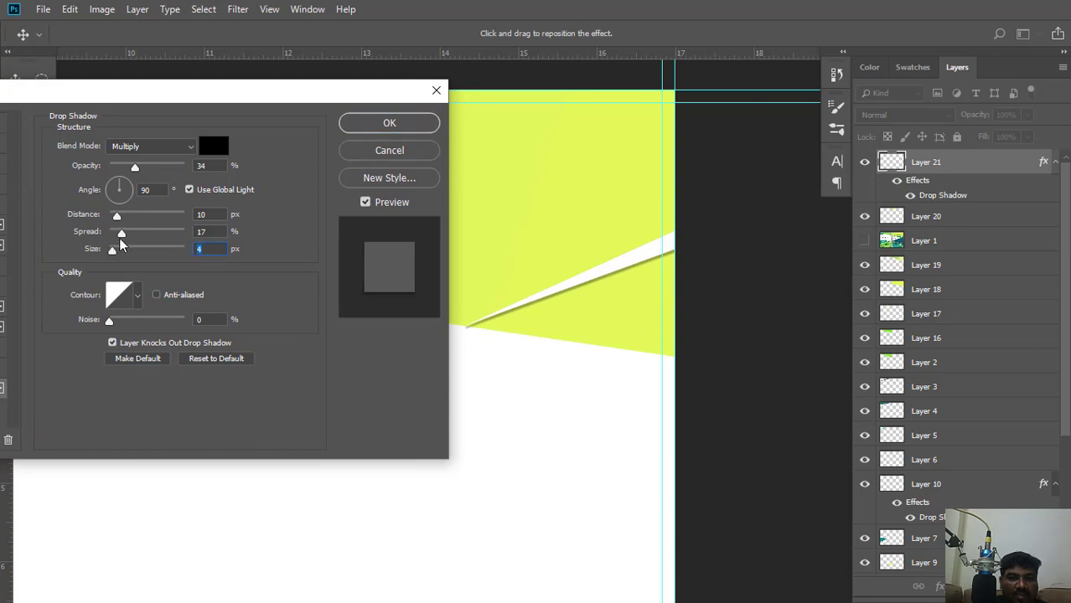
pyautogui.moveTo(134, 167); pyautogui.dragTo(132, 168)
pyautogui.moveTo(123, 235)
pyautogui.mouseDown()
pyautogui.moveTo(114, 219)
pyautogui.moveTo(120, 256)
pyautogui.mouseUp()
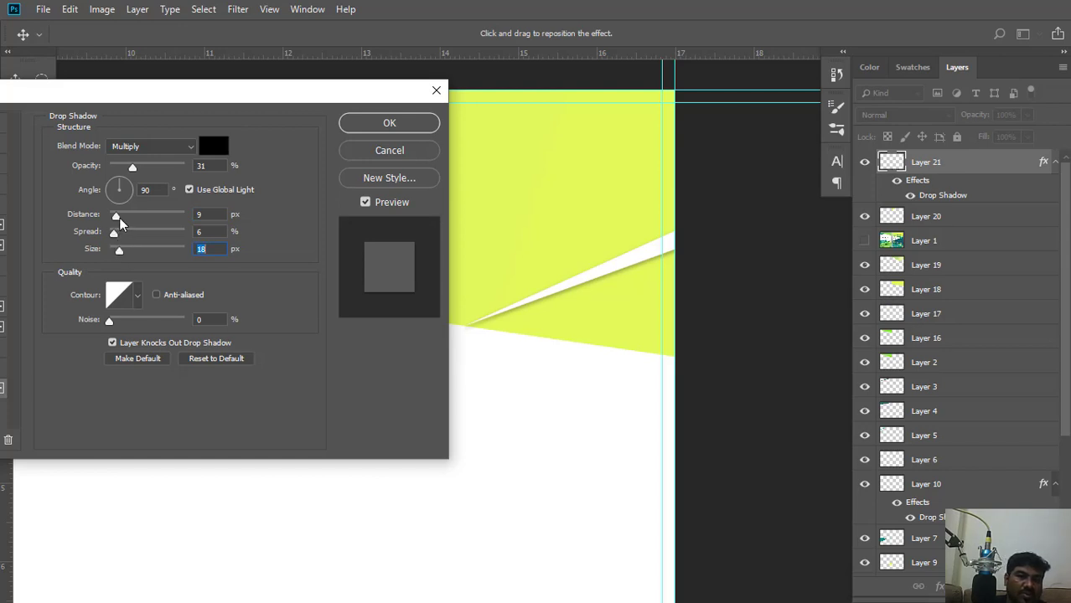
pyautogui.moveTo(118, 218); pyautogui.dragTo(115, 216)
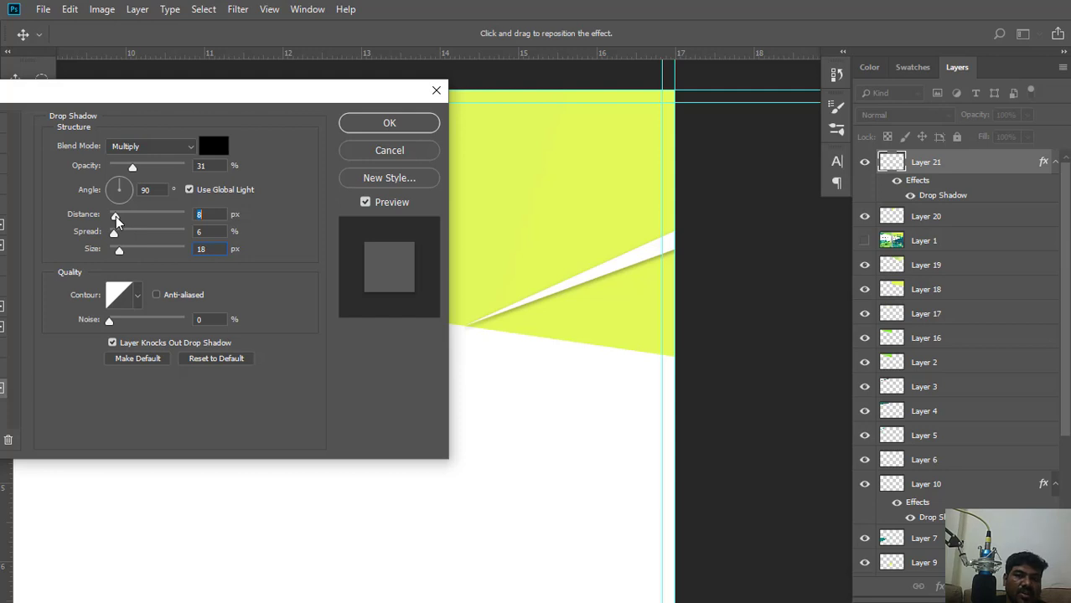
pyautogui.click(388, 134)
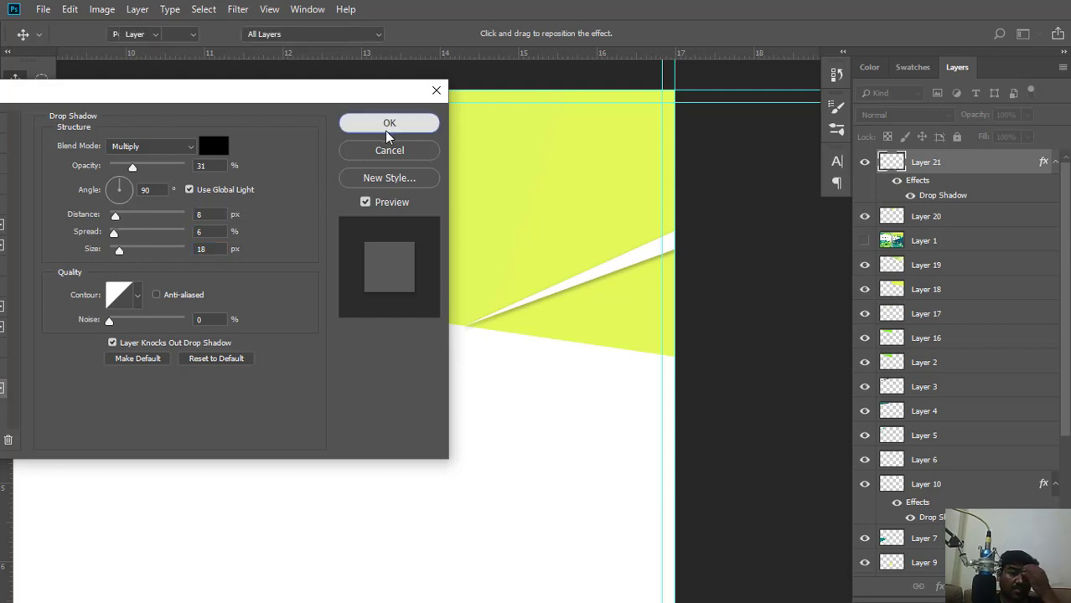
# On Layer 20, draw a wedge path from the sliver tip to the right page edge and make it a selection.
pyautogui.click(974, 223)
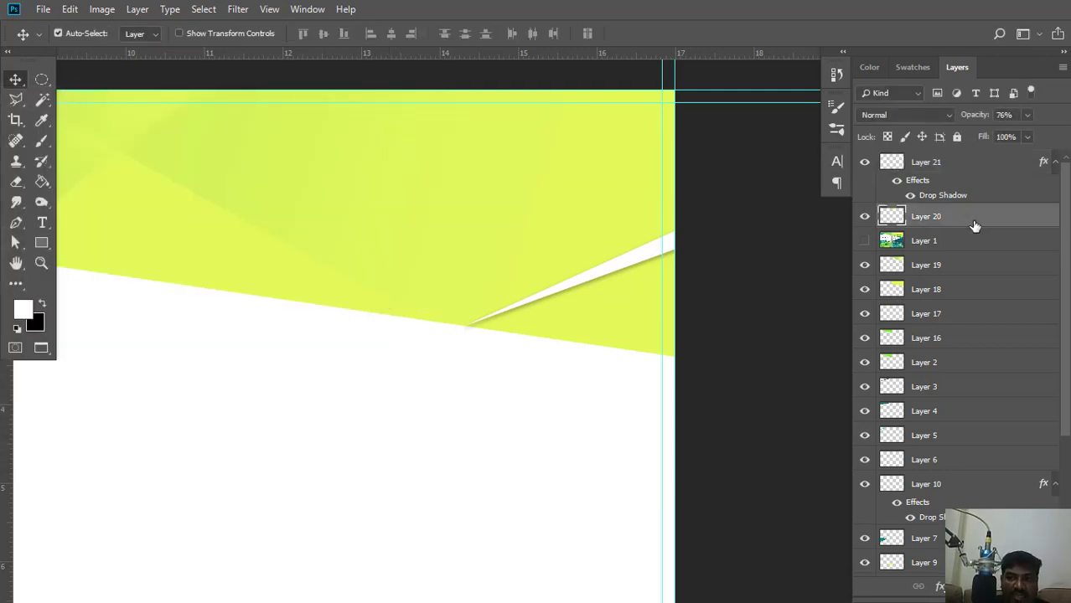
pyautogui.click(863, 243)
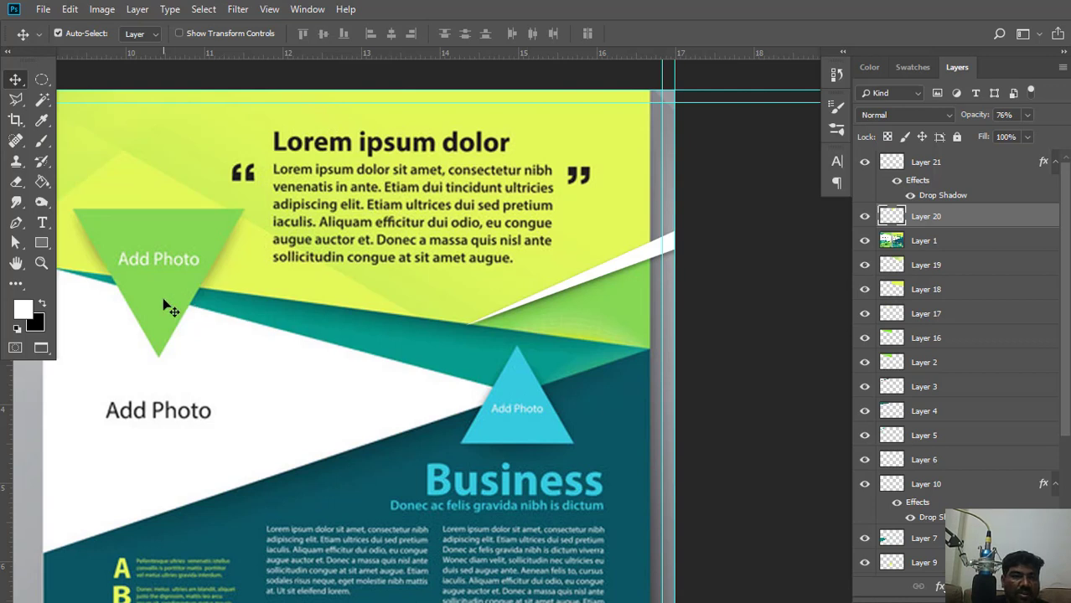
pyautogui.click(15, 222)
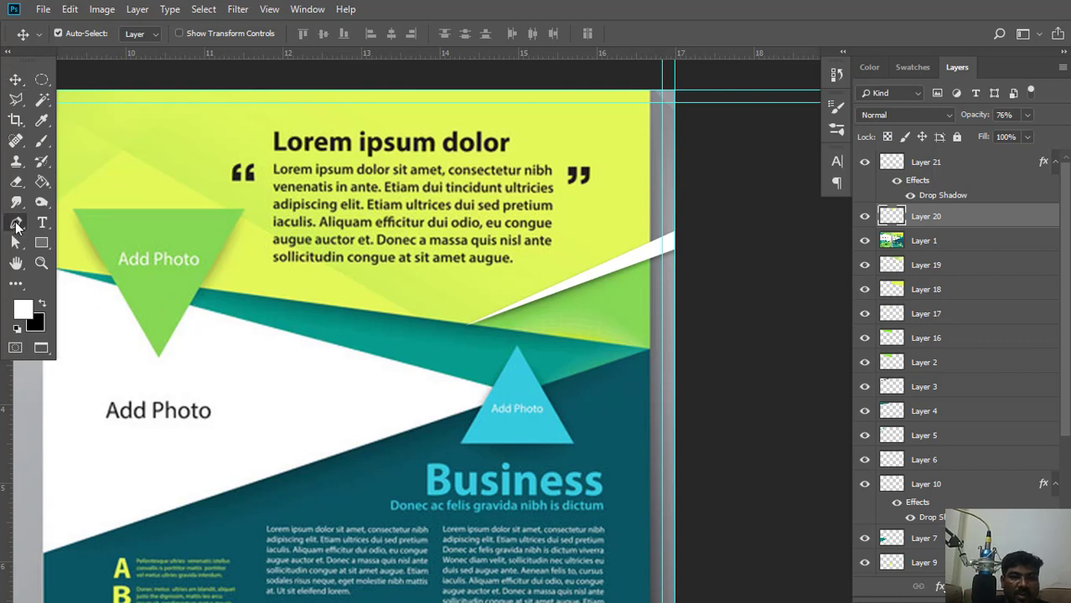
pyautogui.click(470, 325)
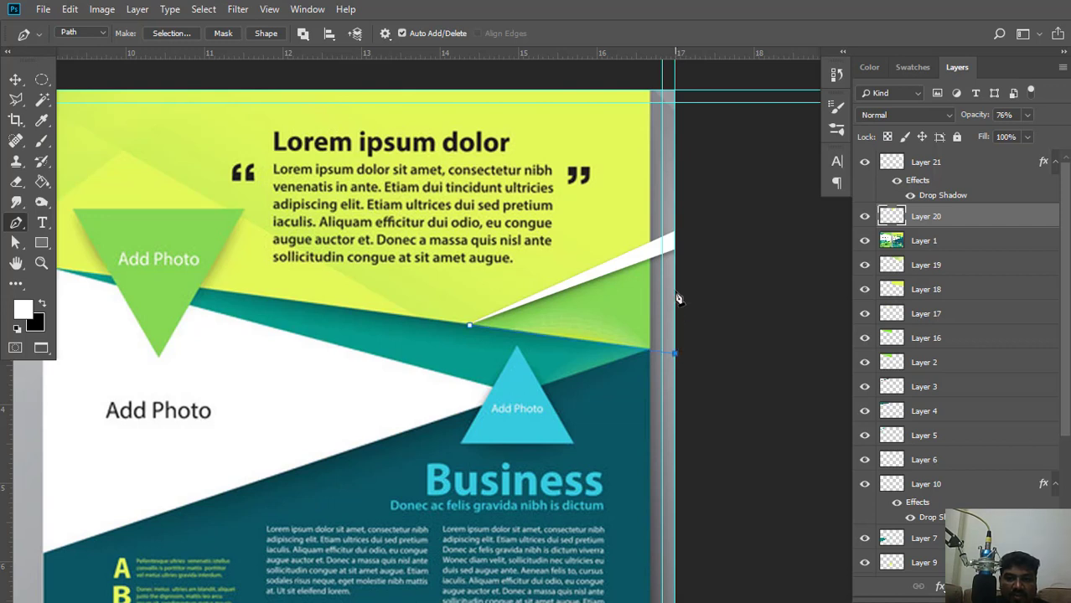
pyautogui.click(675, 244)
pyautogui.click(470, 327)
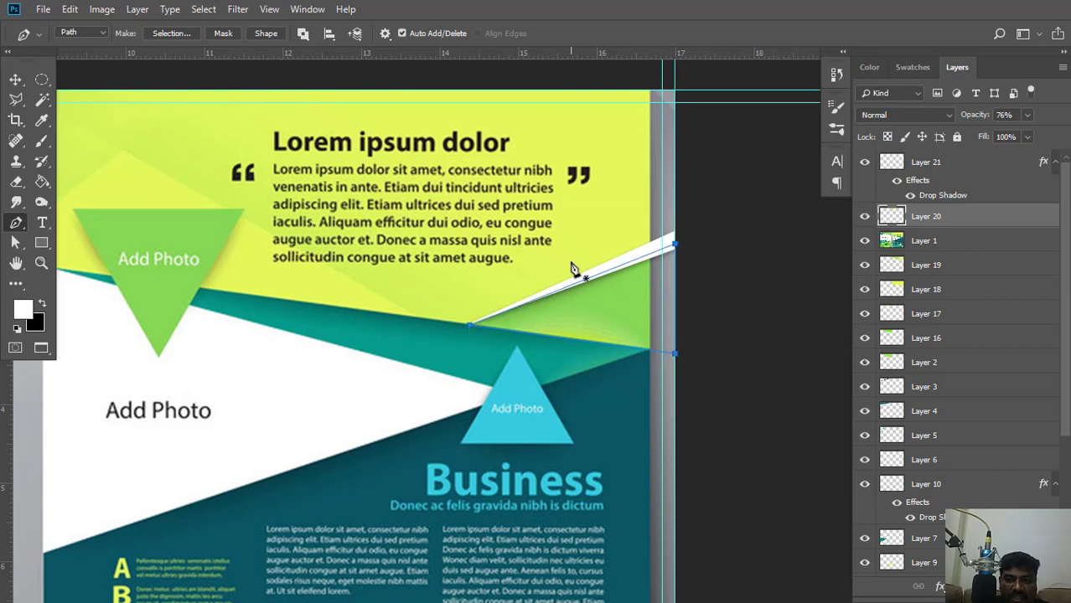
pyautogui.rightClick(551, 220)
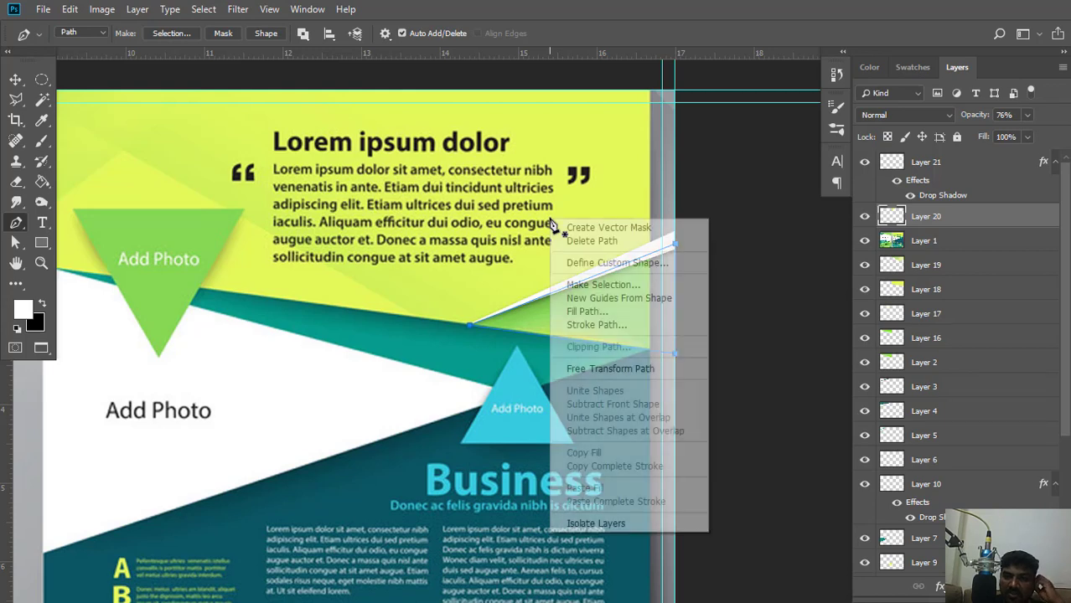
pyautogui.click(592, 285)
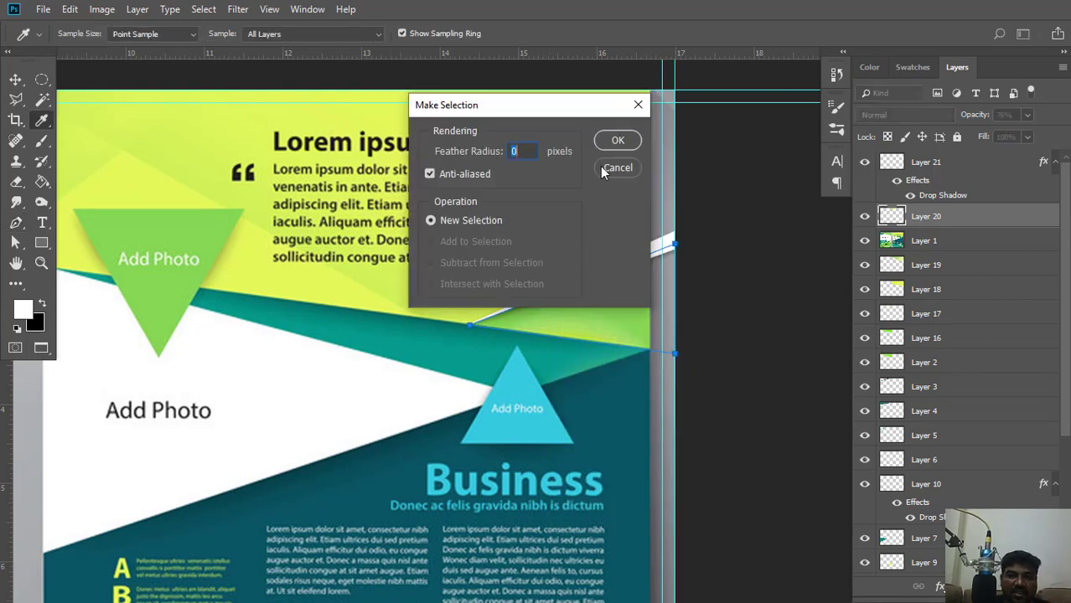
pyautogui.press('Return')
# Set the green-to-yellow gradient's opacity stops both to 100% and move the green stop to 9%.
pyautogui.click(42, 181)
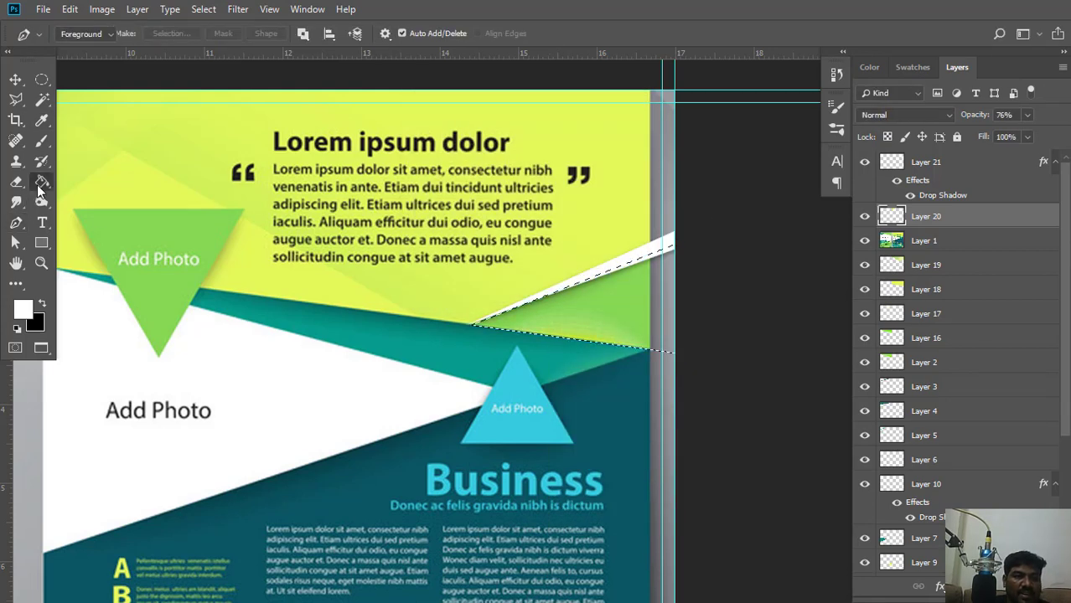
pyautogui.click(101, 182)
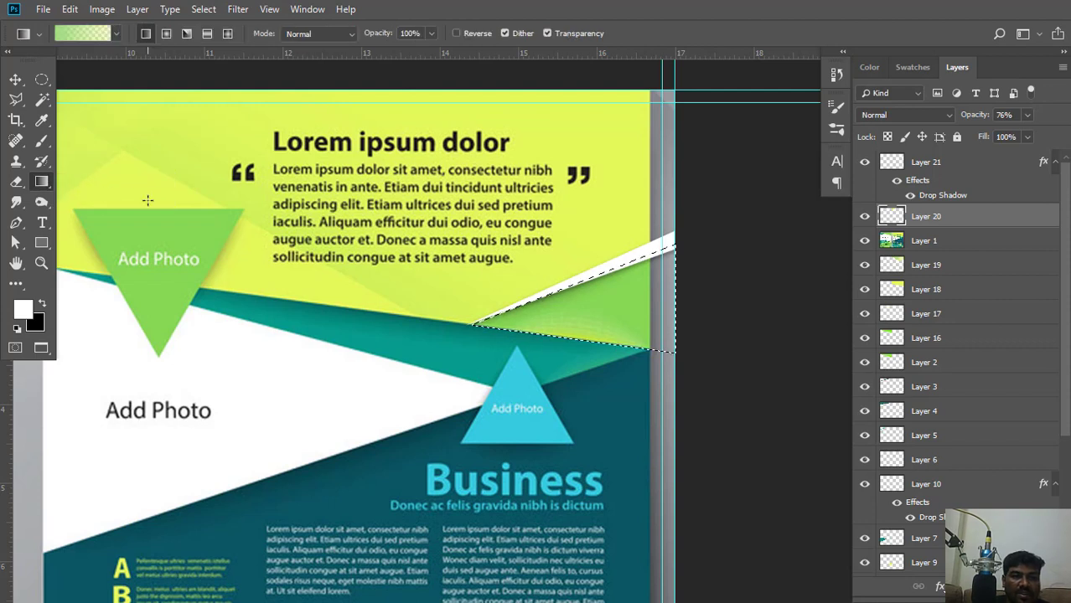
pyautogui.click(85, 34)
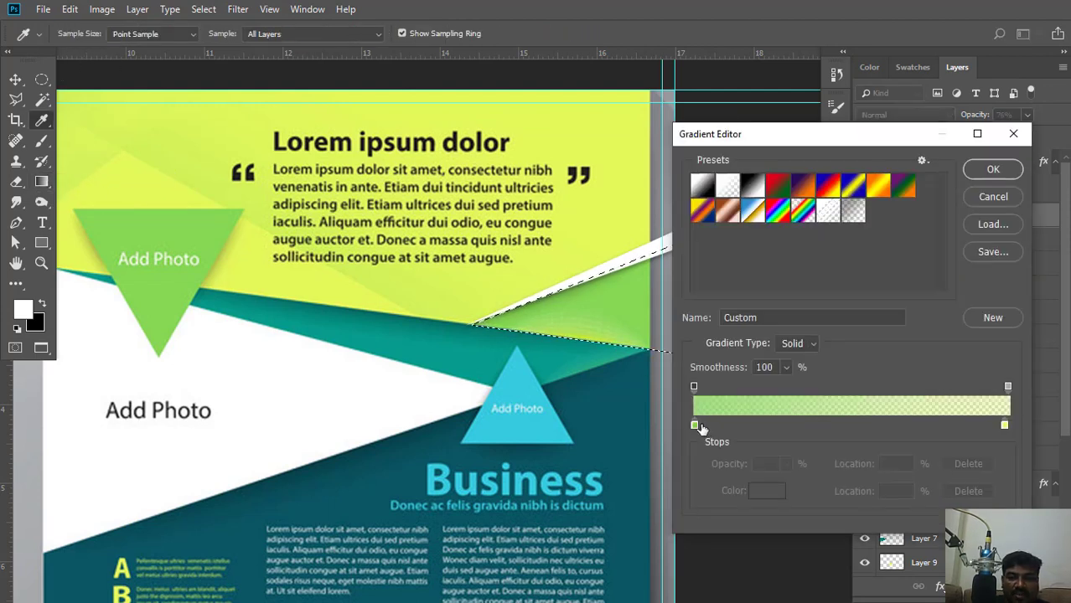
pyautogui.click(694, 426)
pyautogui.click(694, 387)
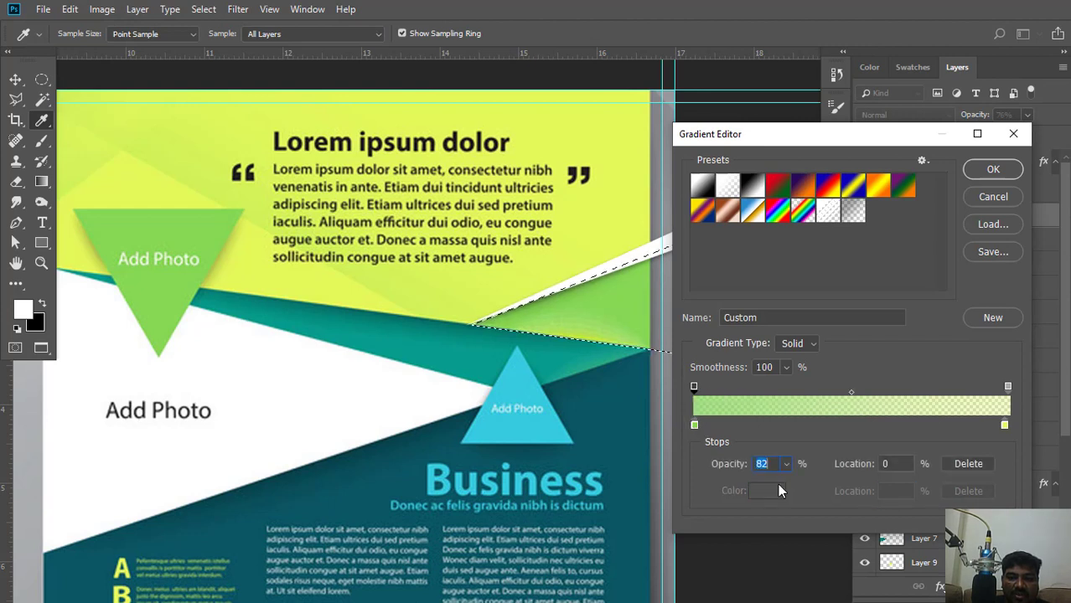
pyautogui.click(786, 464)
pyautogui.moveTo(785, 485); pyautogui.dragTo(860, 489)
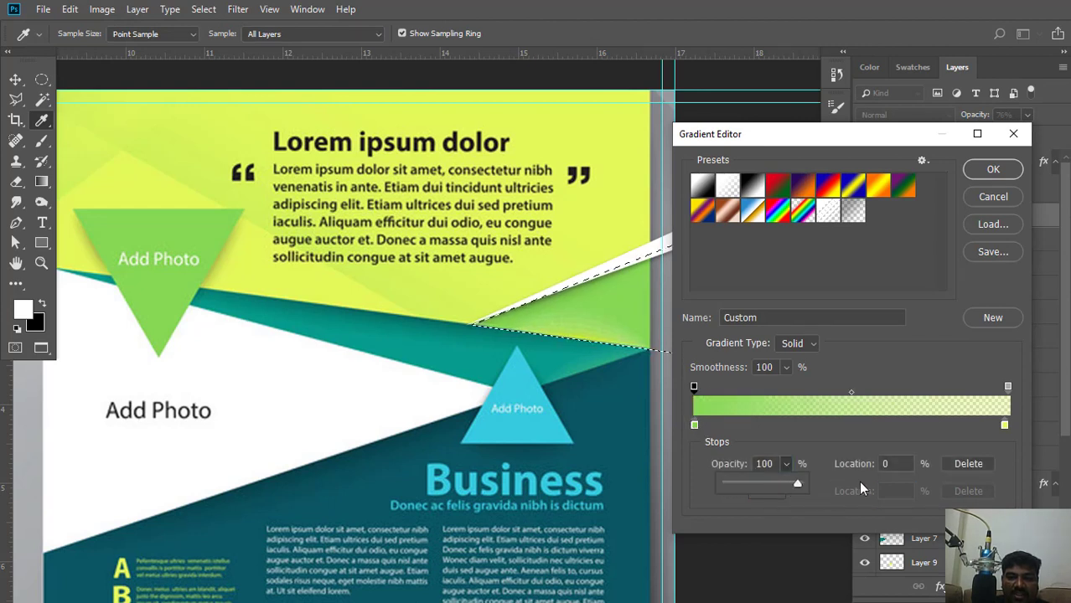
pyautogui.click(1005, 425)
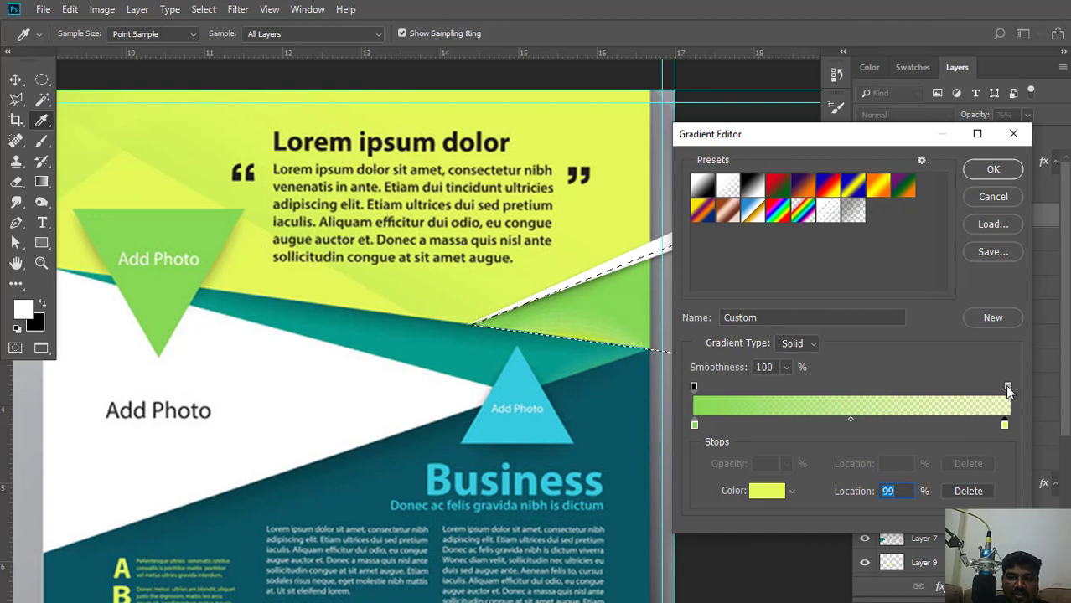
pyautogui.click(1007, 387)
pyautogui.click(786, 464)
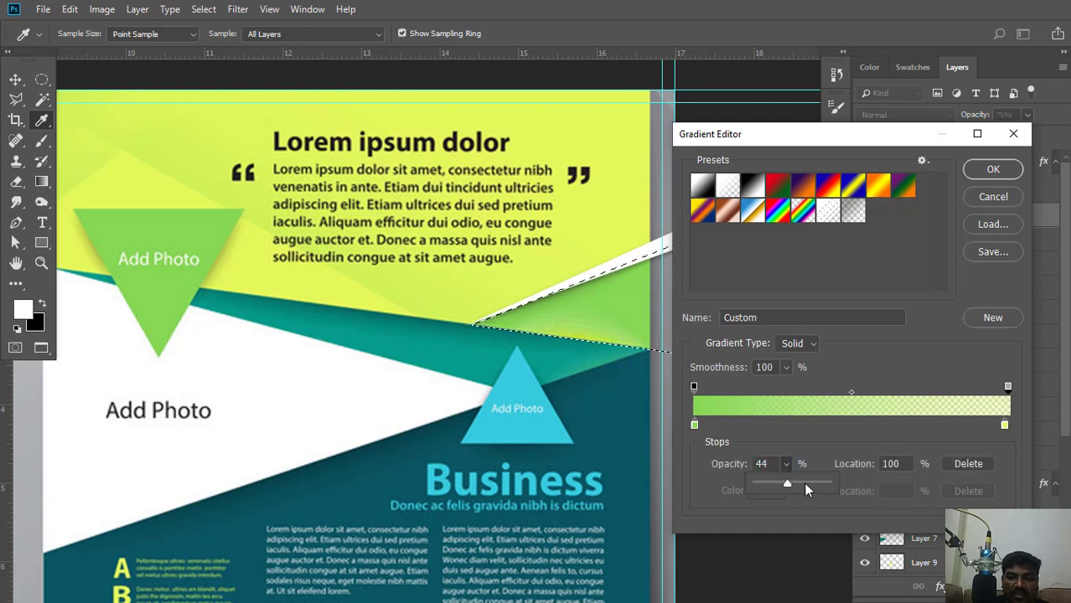
pyautogui.moveTo(805, 484); pyautogui.dragTo(954, 472)
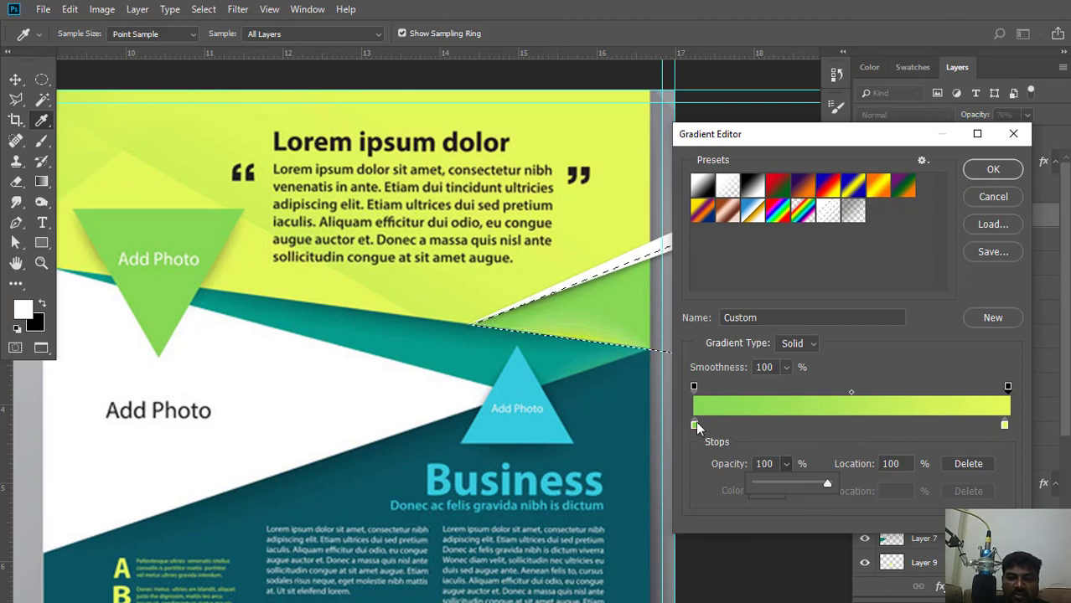
pyautogui.moveTo(695, 425); pyautogui.dragTo(721, 423)
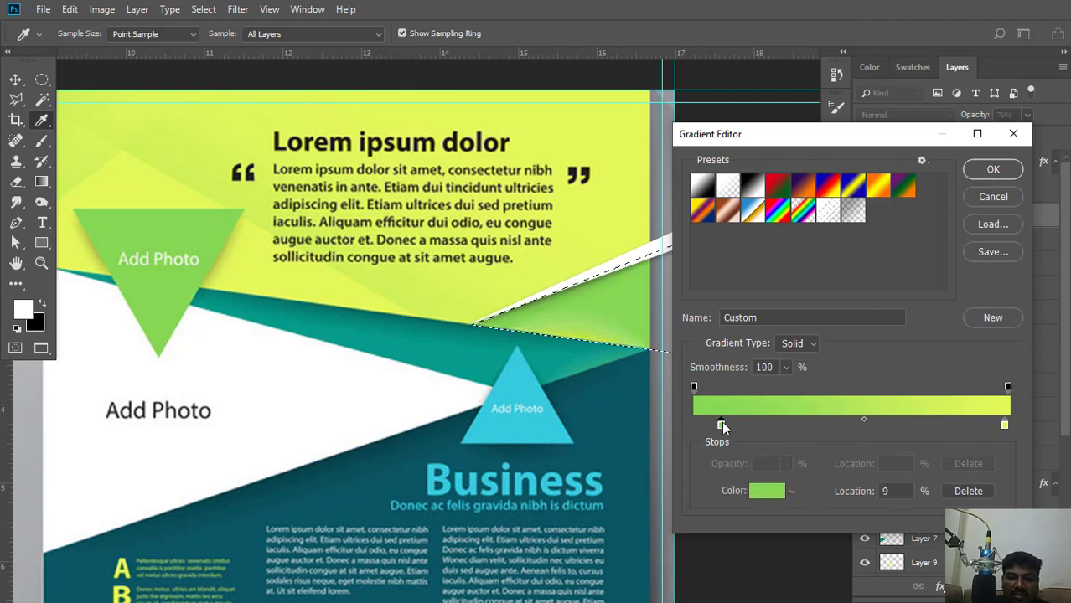
pyautogui.click(993, 170)
# Fill the wedge with a reversed radial green-yellow gradient, set Layer 20 to 100% opacity, and deselect.
pyautogui.click(166, 33)
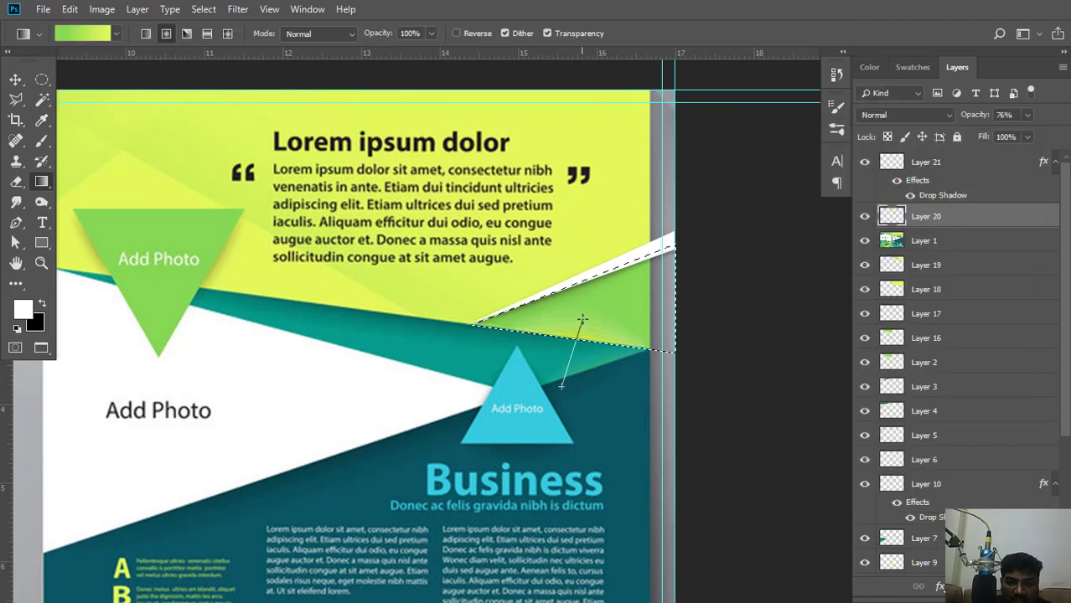
pyautogui.moveTo(561, 387); pyautogui.dragTo(585, 320)
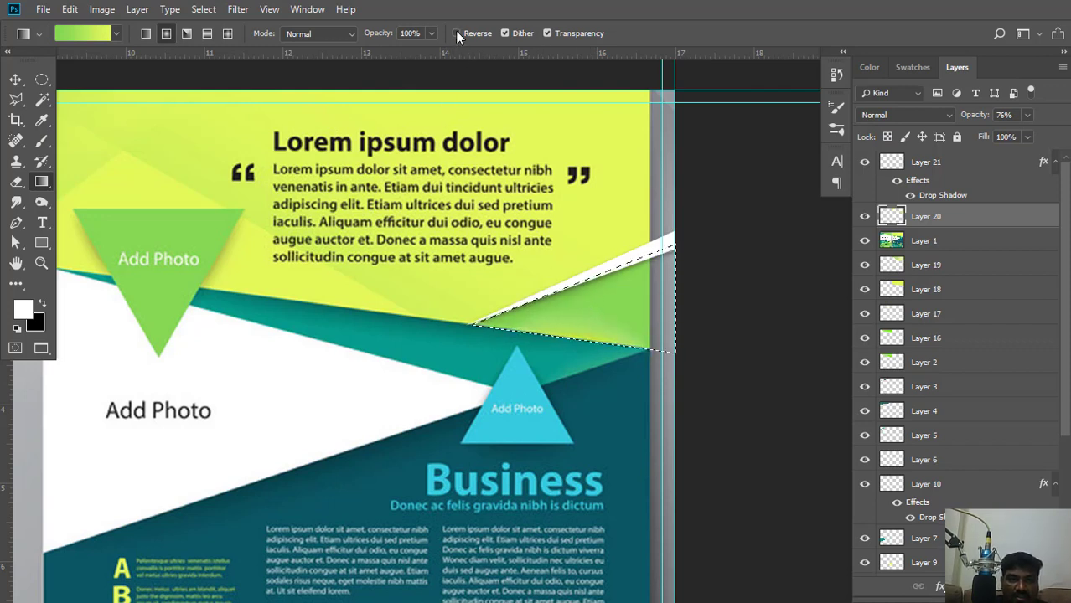
pyautogui.click(457, 33)
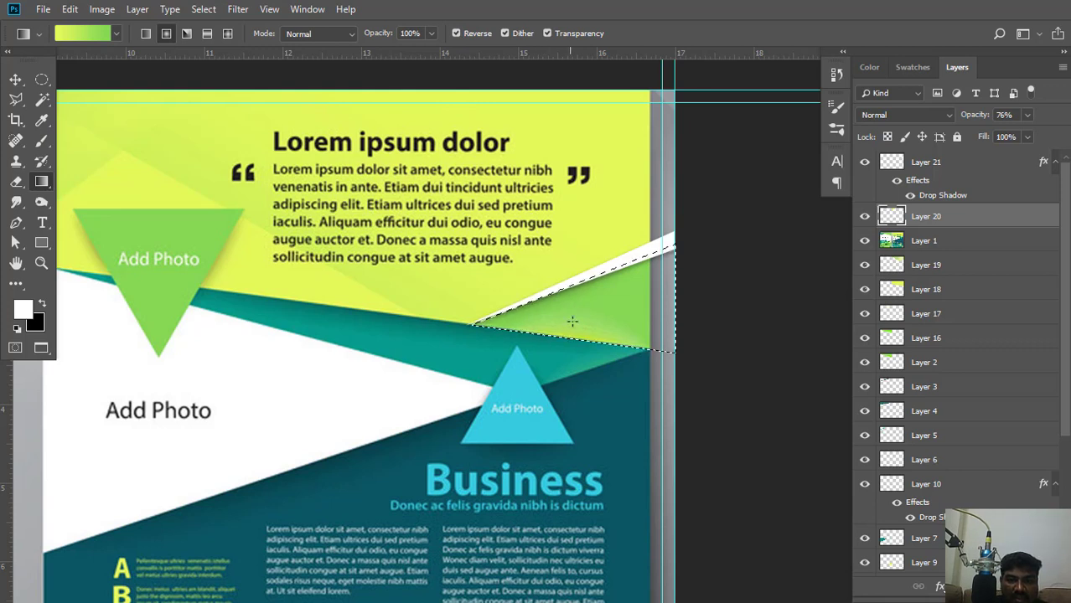
pyautogui.moveTo(572, 323); pyautogui.dragTo(584, 305)
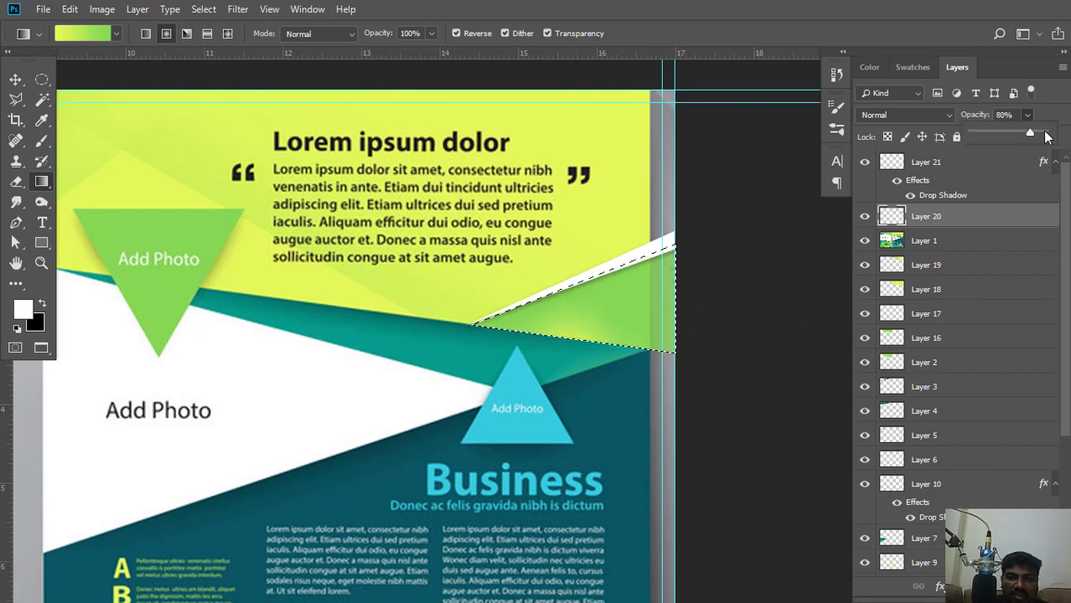
pyautogui.moveTo(1026, 134); pyautogui.dragTo(1044, 132)
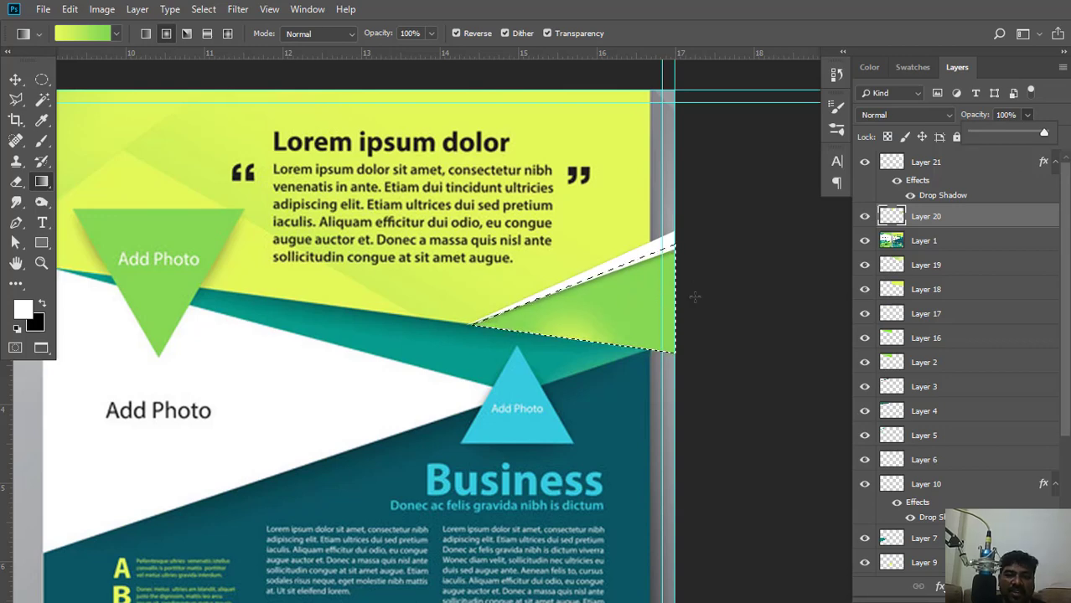
pyautogui.hotkey('ctrl', 'd')
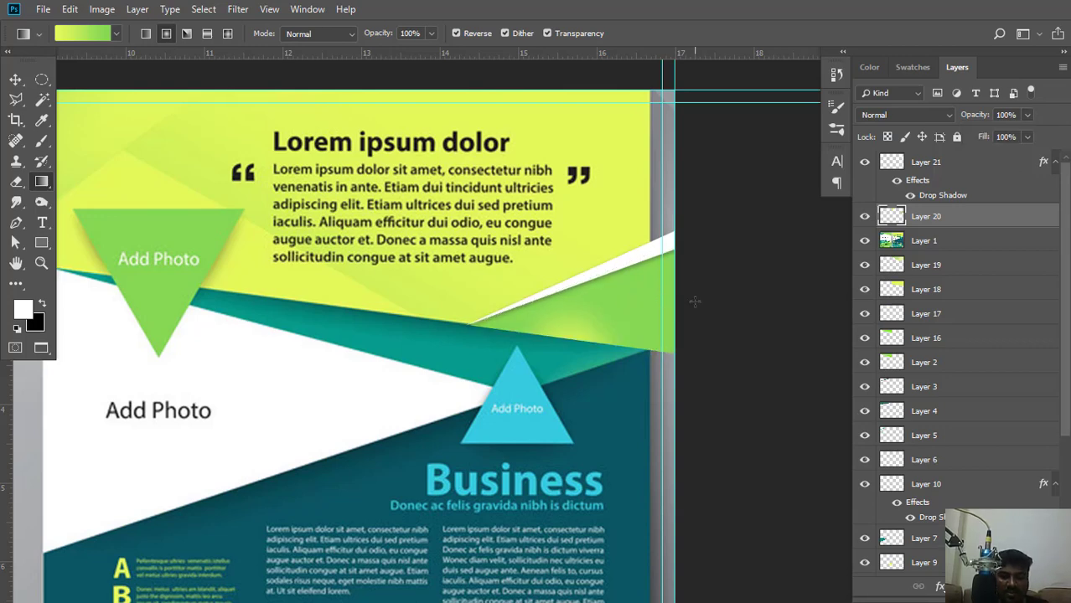
pyautogui.hotkey('ctrl', '-')
pyautogui.hotkey('ctrl', '-')
pyautogui.hotkey('ctrl', '-')
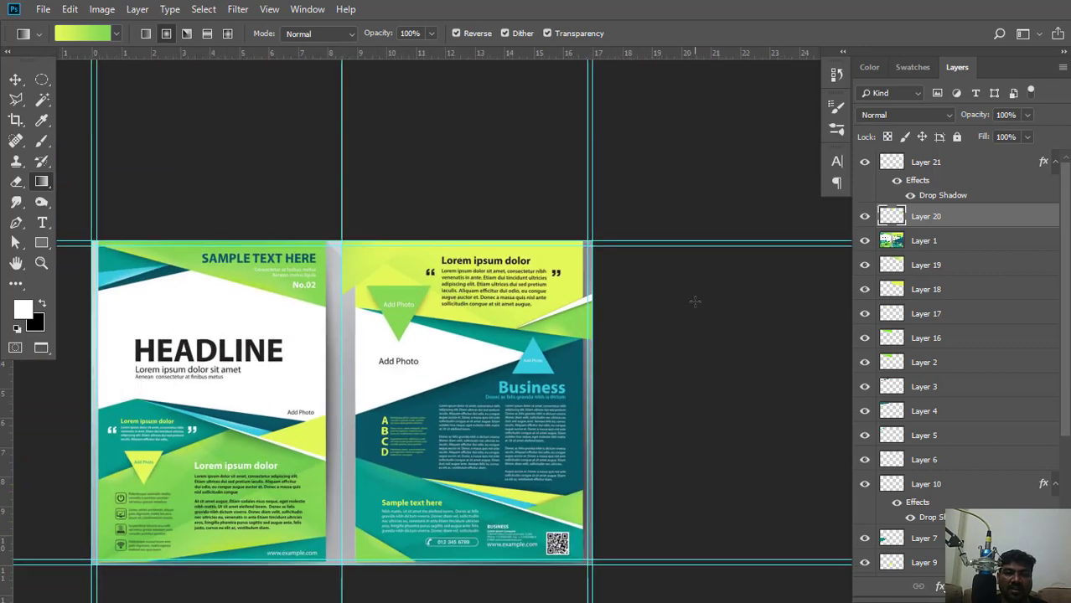
# Toggle reference Layer 1 while zooming to compare the right page's top.
pyautogui.click(865, 242)
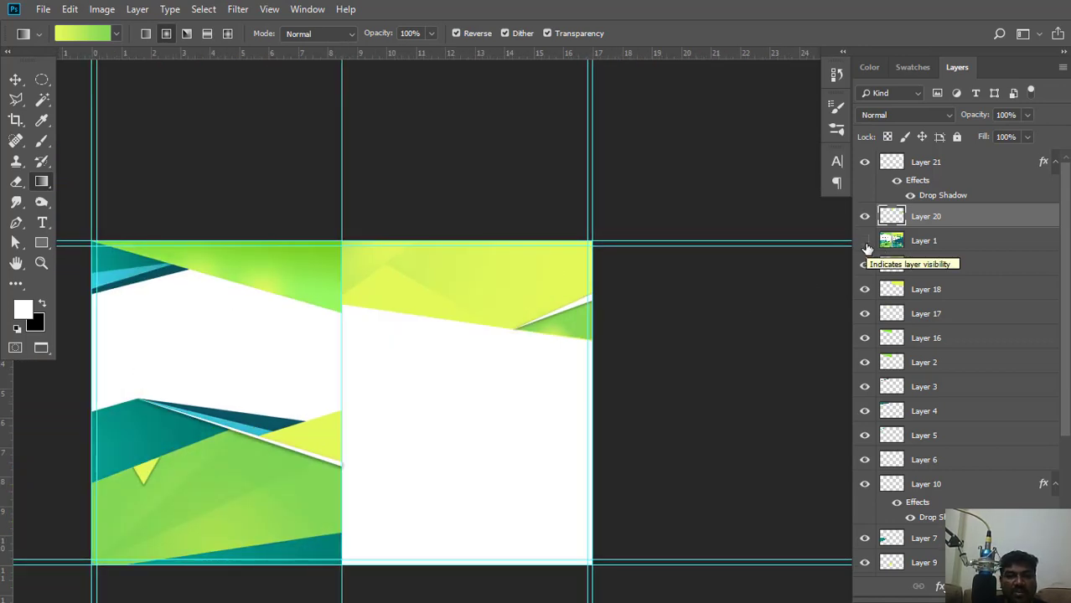
pyautogui.click(865, 241)
pyautogui.hotkey('ctrl', '+')
pyautogui.hotkey('ctrl', '+')
pyautogui.hotkey('ctrl', '+')
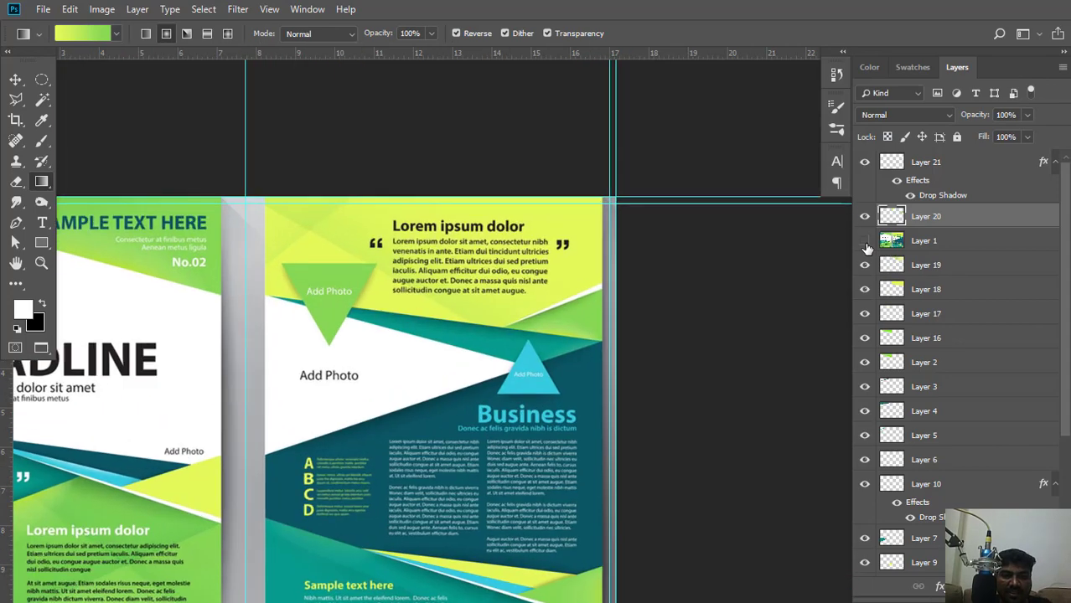
pyautogui.click(865, 241)
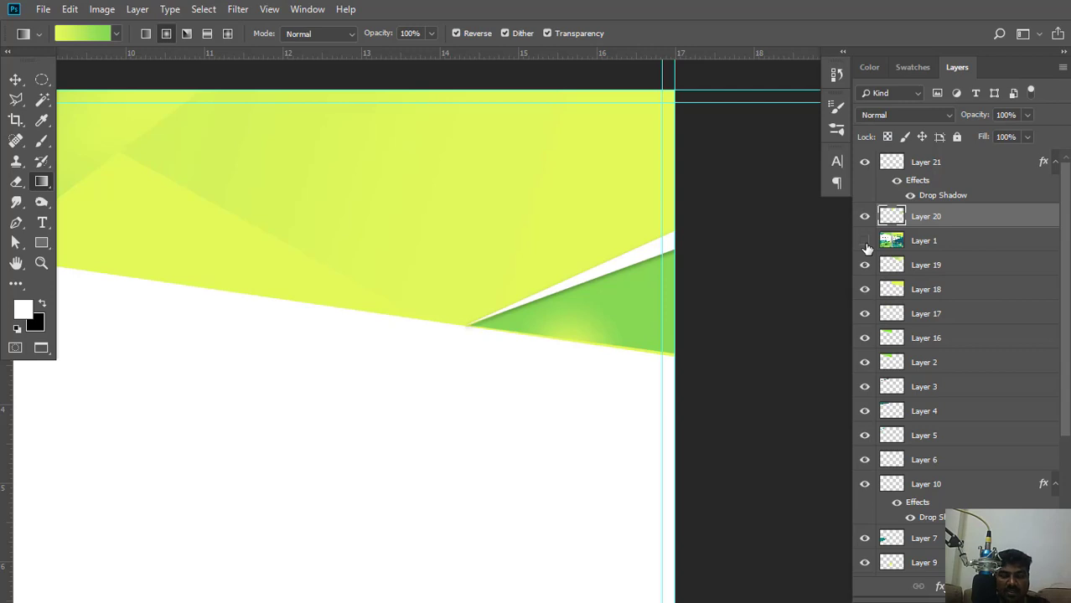
pyautogui.hotkey('ctrl', '-')
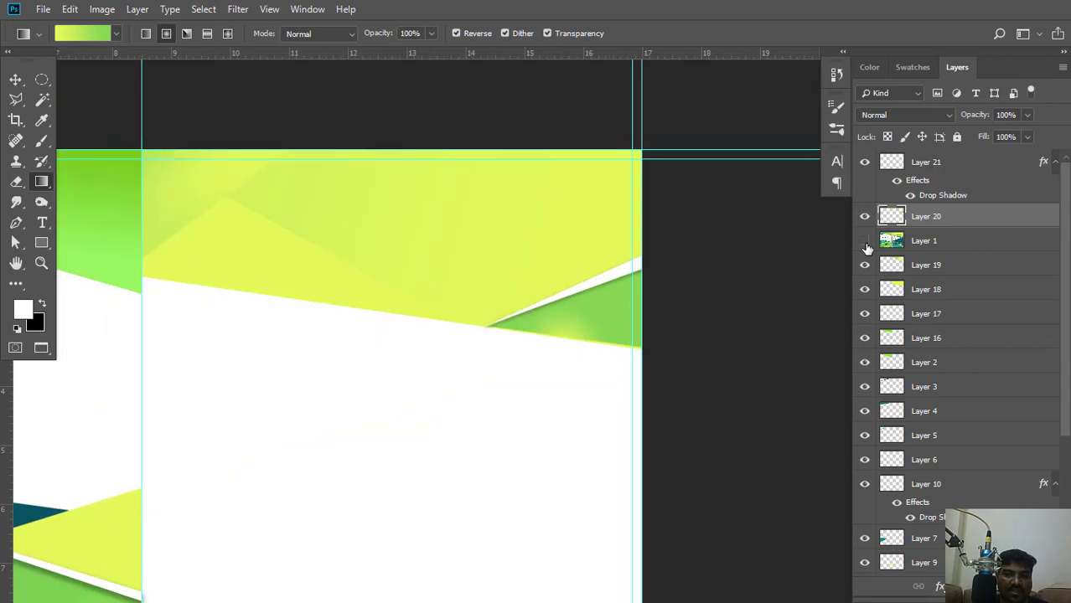
pyautogui.click(866, 244)
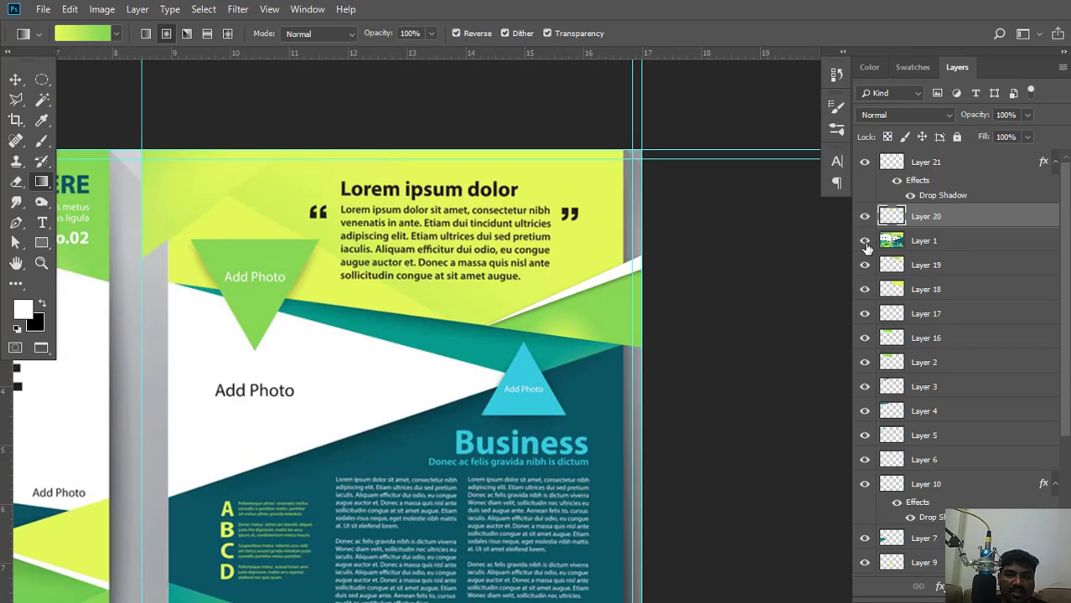
# Drag reference Layer 1 to the top of the stack above Layer 21 and hide it.
pyautogui.moveTo(920, 245); pyautogui.dragTo(935, 163)
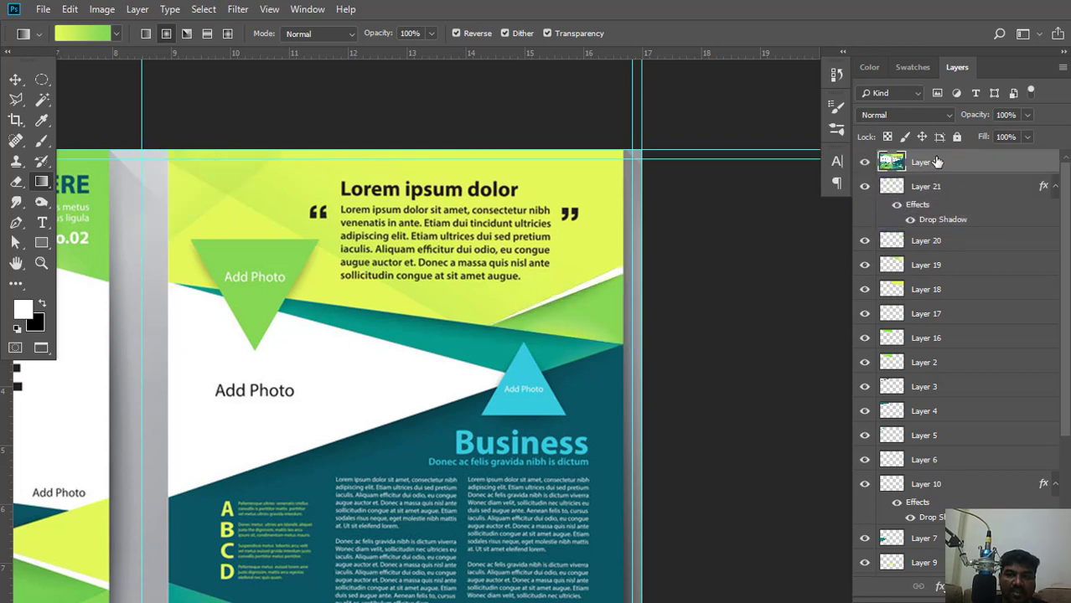
pyautogui.click(868, 162)
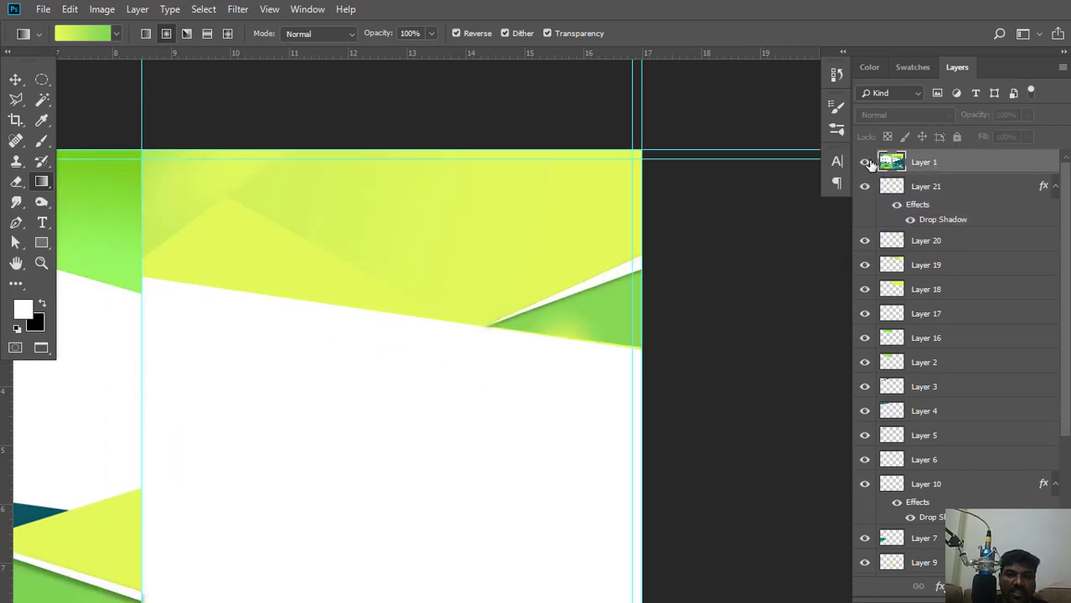
pyautogui.click(866, 162)
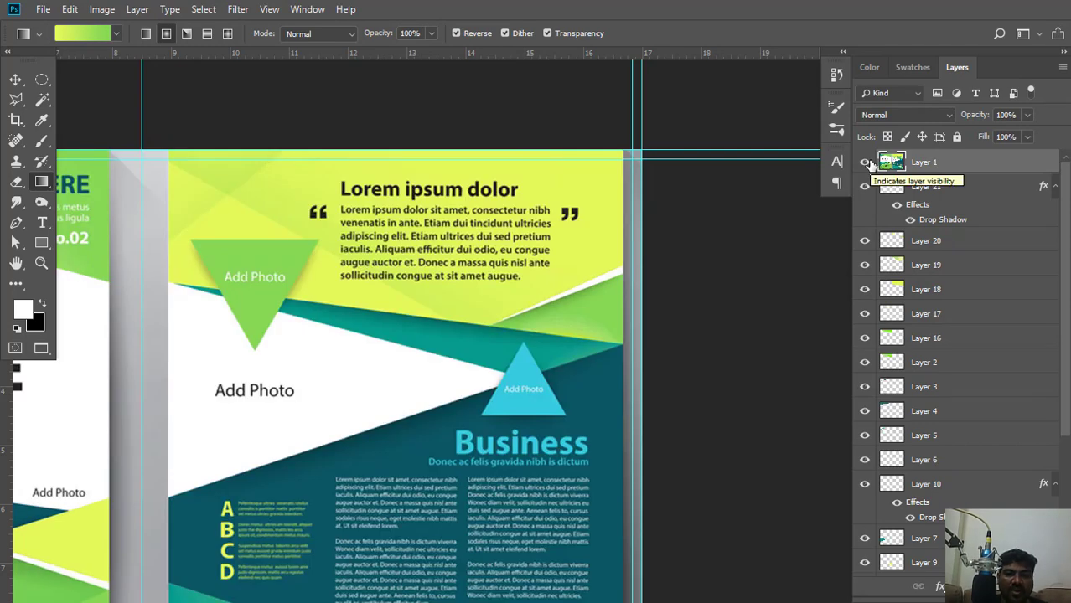
pyautogui.click(867, 163)
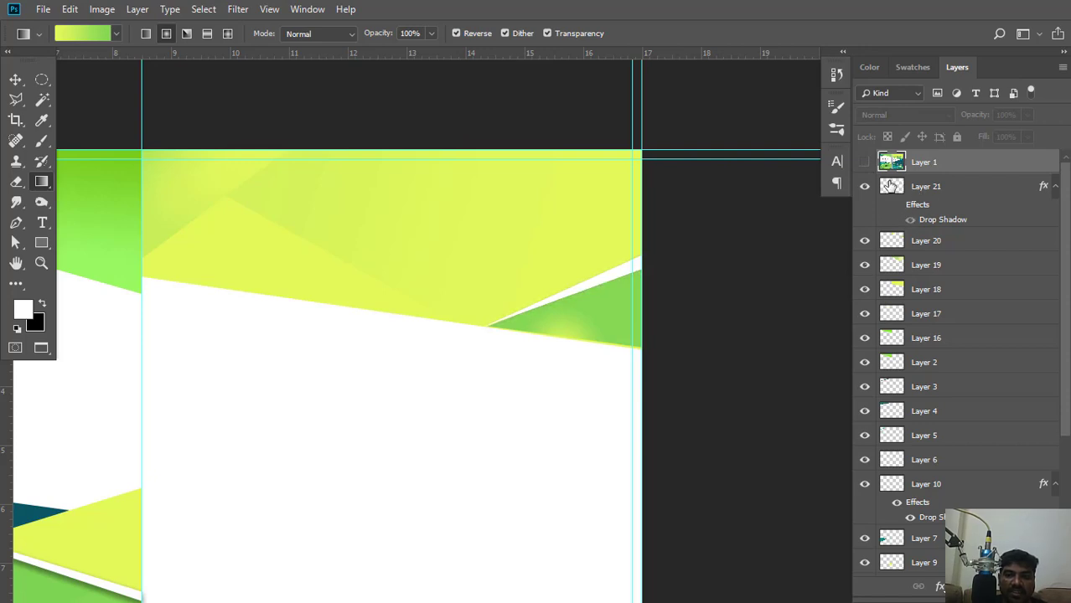
pyautogui.rightClick(891, 186)
# Load the sliver's pixels, add new Layer 22 above Layer 20, and paint a black line.
pyautogui.click(896, 223)
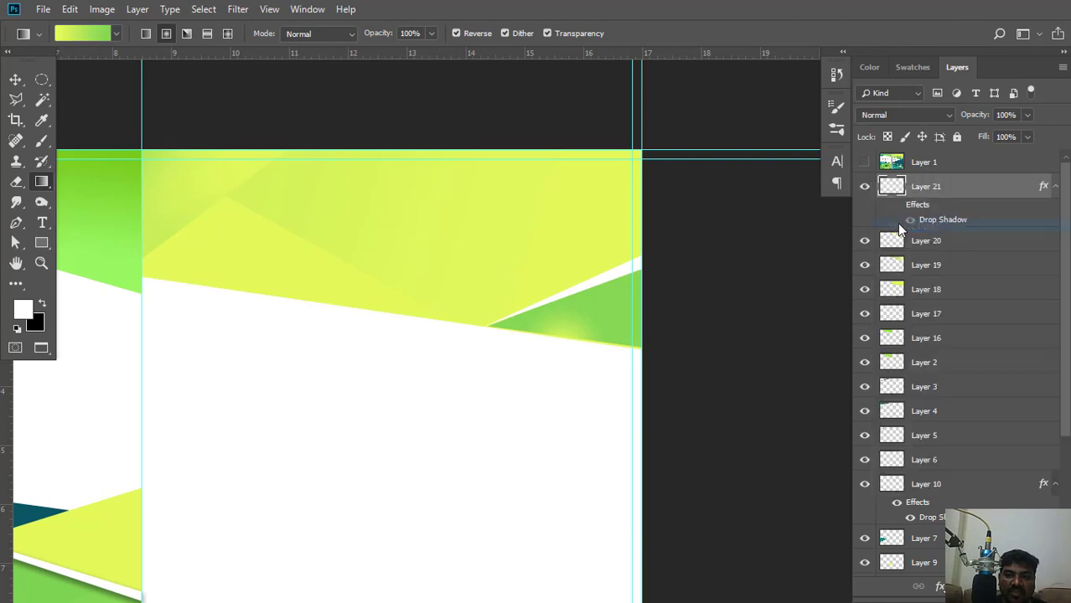
pyautogui.click(960, 243)
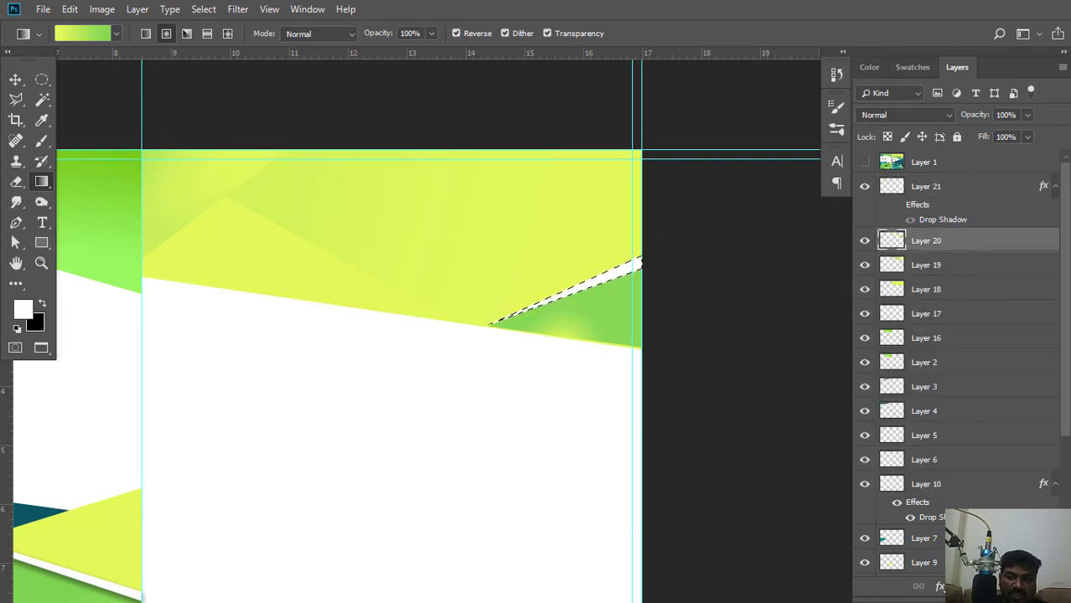
pyautogui.hotkey('ctrl', 'shift', 'alt', 'n')
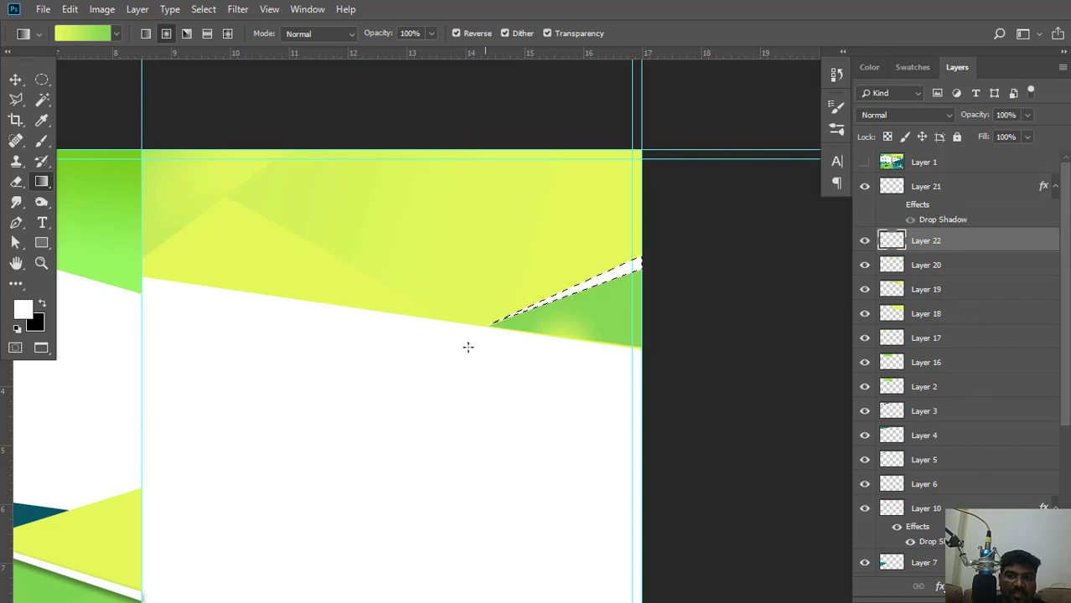
pyautogui.click(42, 141)
pyautogui.click(41, 303)
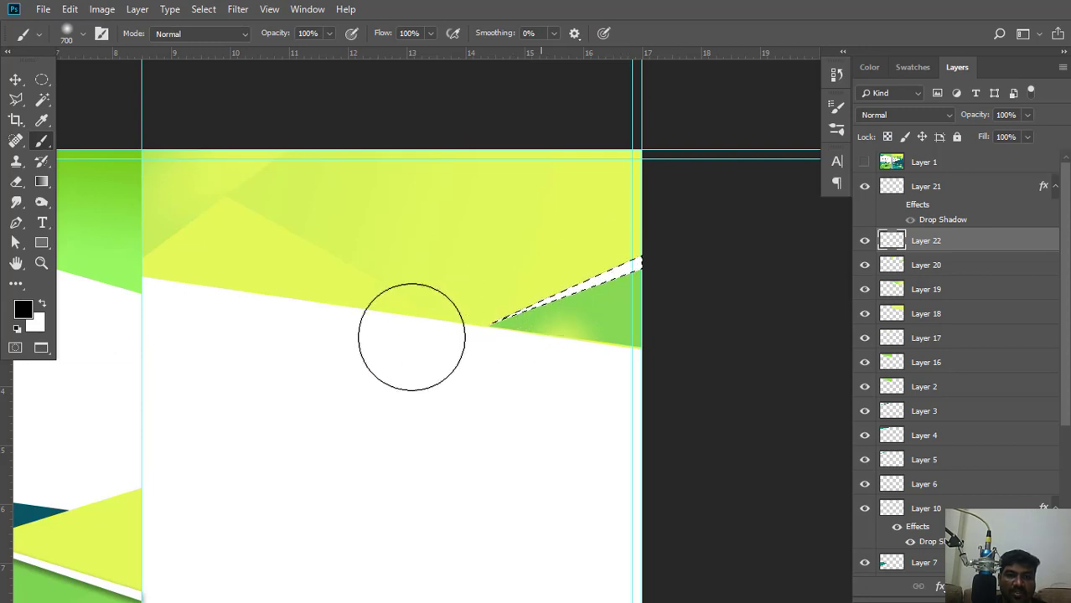
pyautogui.hotkey('ctrl', 'd')
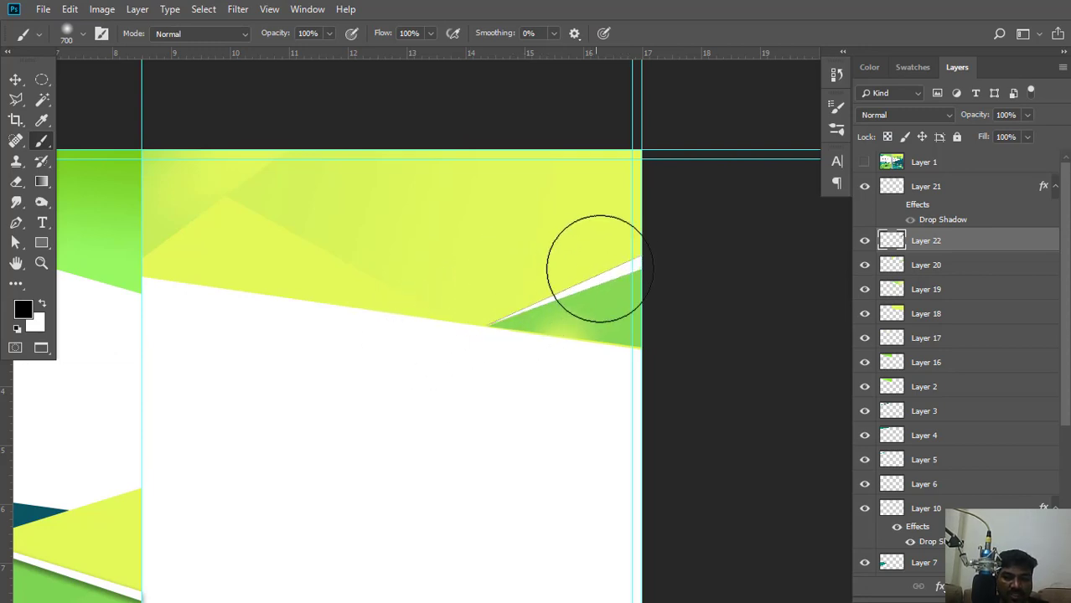
# Nudge the black line up two pixels and test its opacity, leaving it at 100%.
pyautogui.click(15, 79)
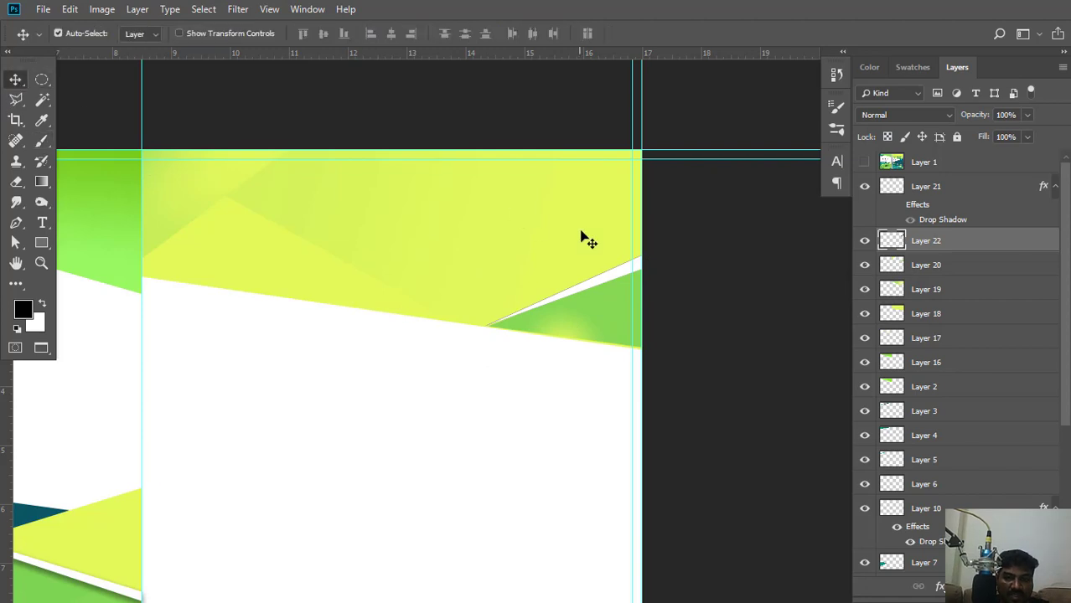
pyautogui.press('Up')
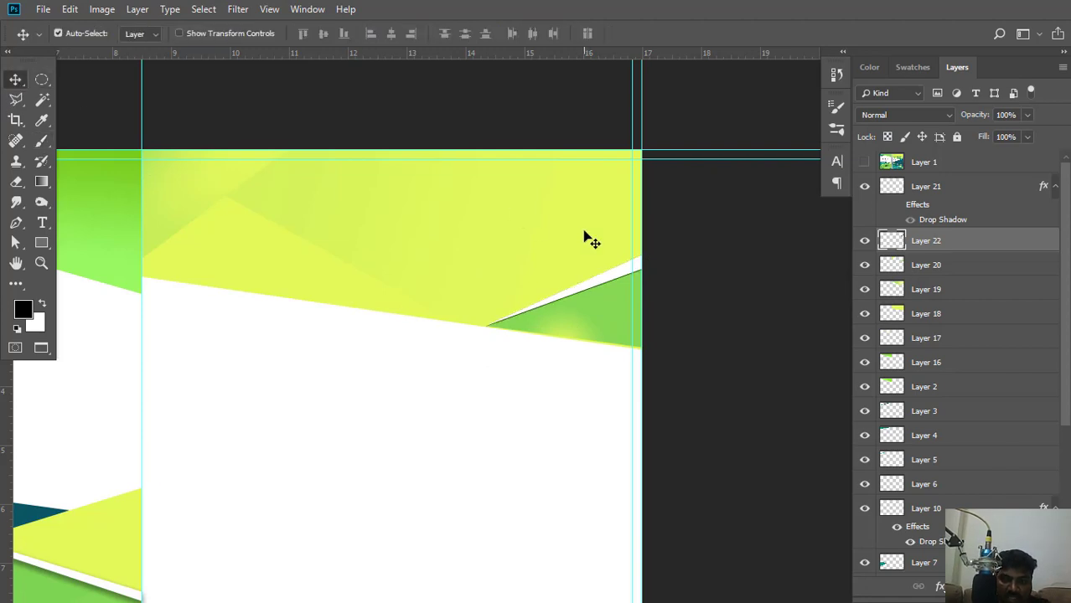
pyautogui.press('Up')
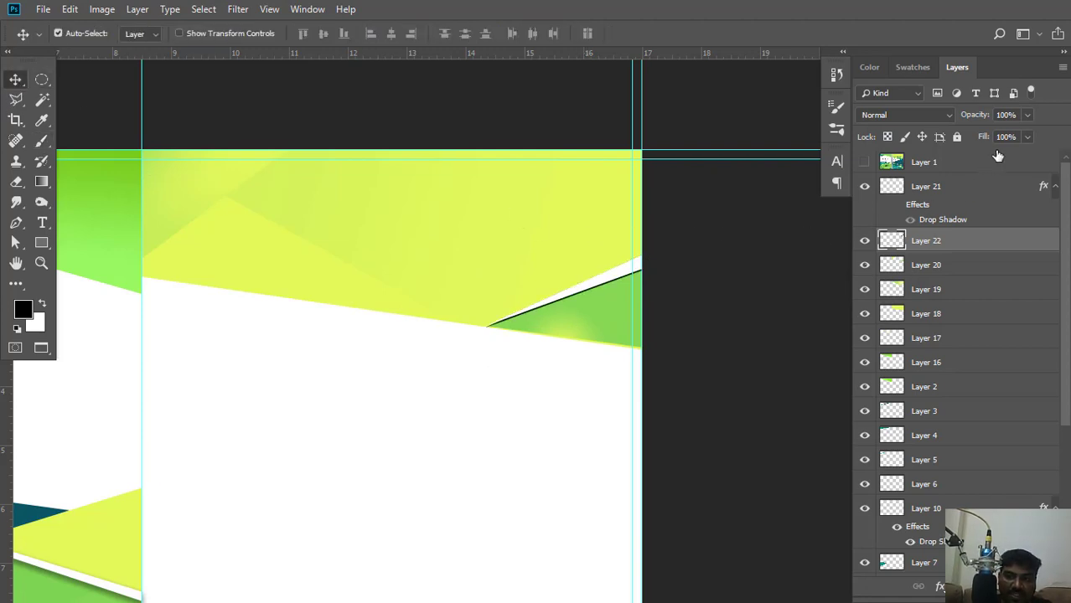
pyautogui.click(1026, 115)
pyautogui.moveTo(986, 131); pyautogui.dragTo(975, 136)
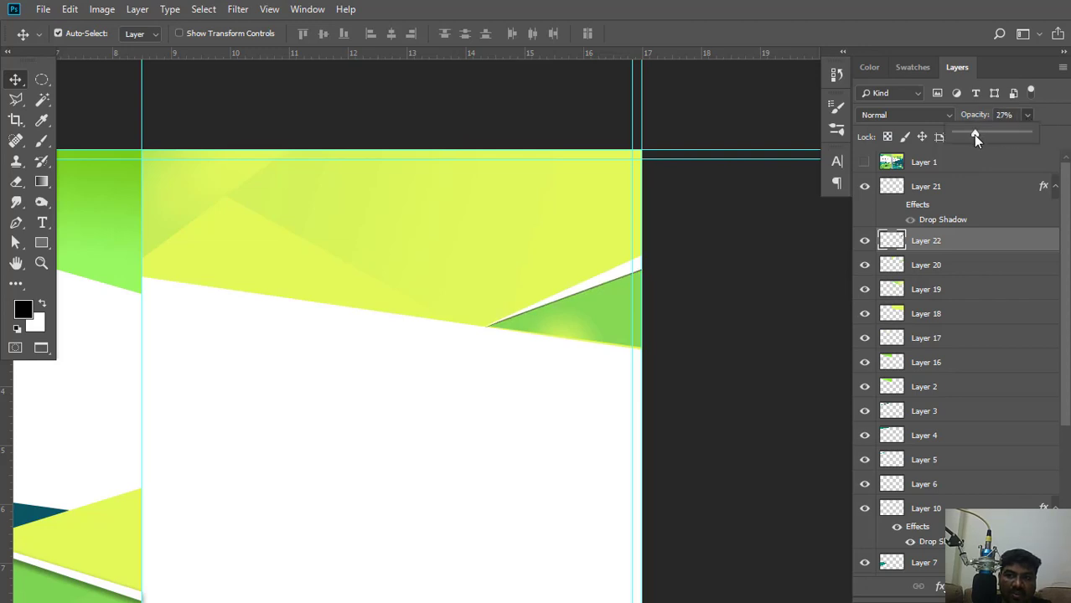
pyautogui.hotkey('ctrl', '+')
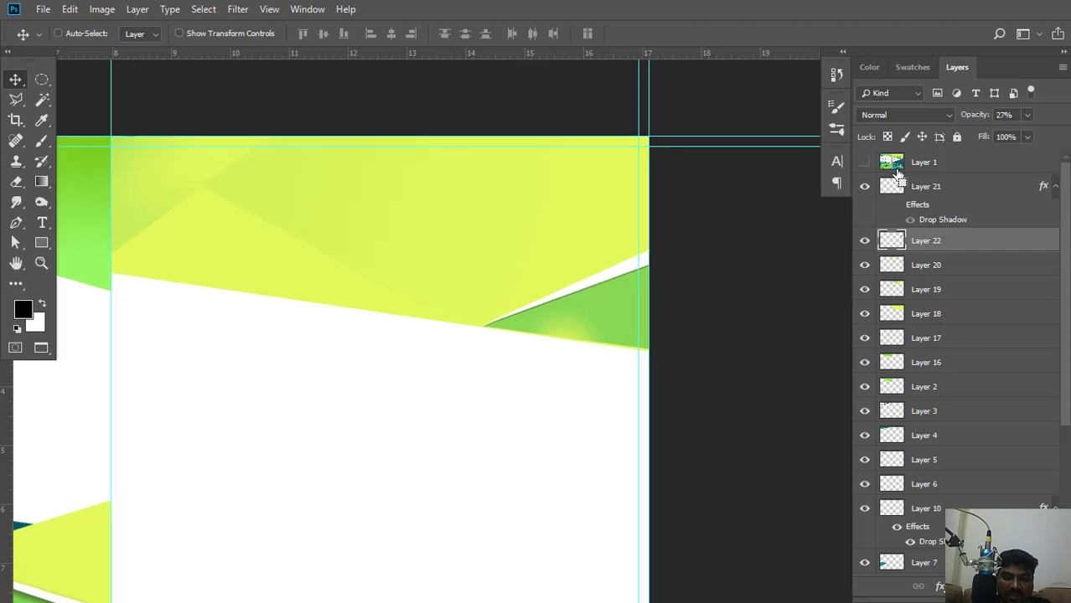
pyautogui.hotkey('ctrl', '+')
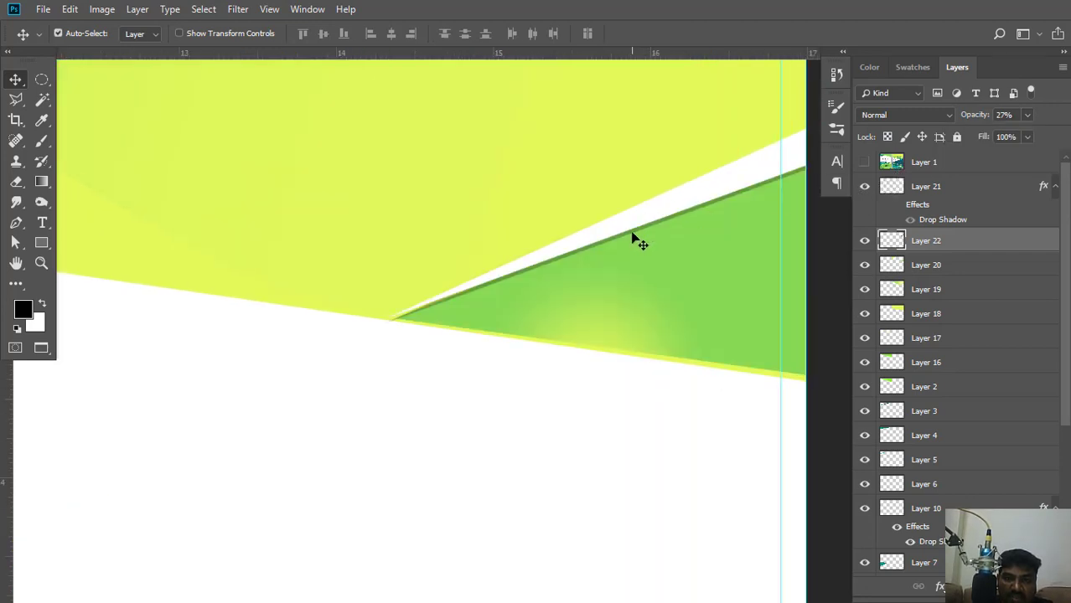
pyautogui.press('0')
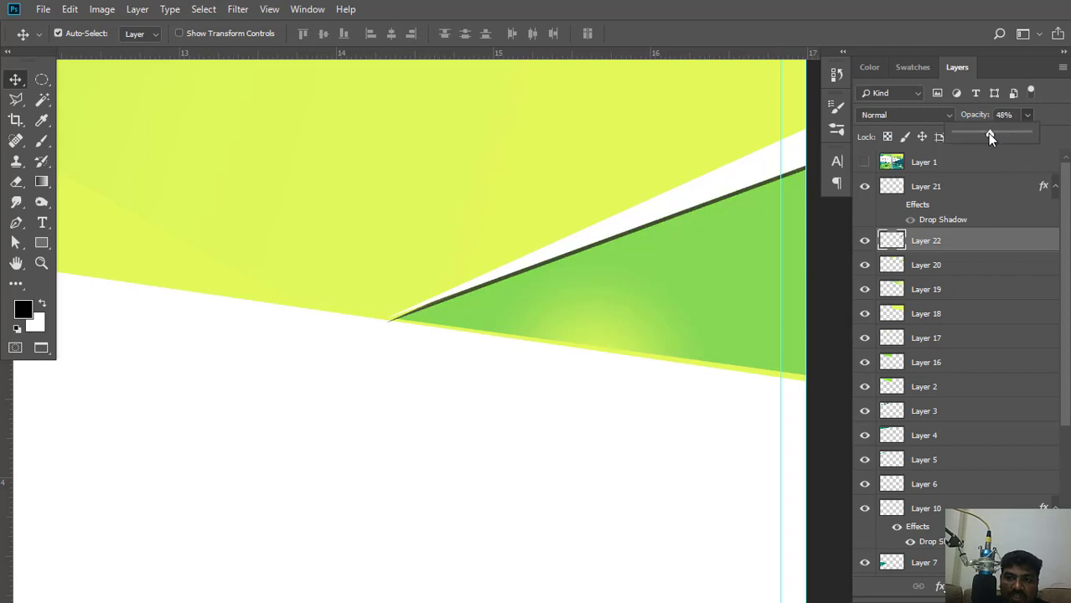
pyautogui.moveTo(988, 137); pyautogui.dragTo(1040, 135)
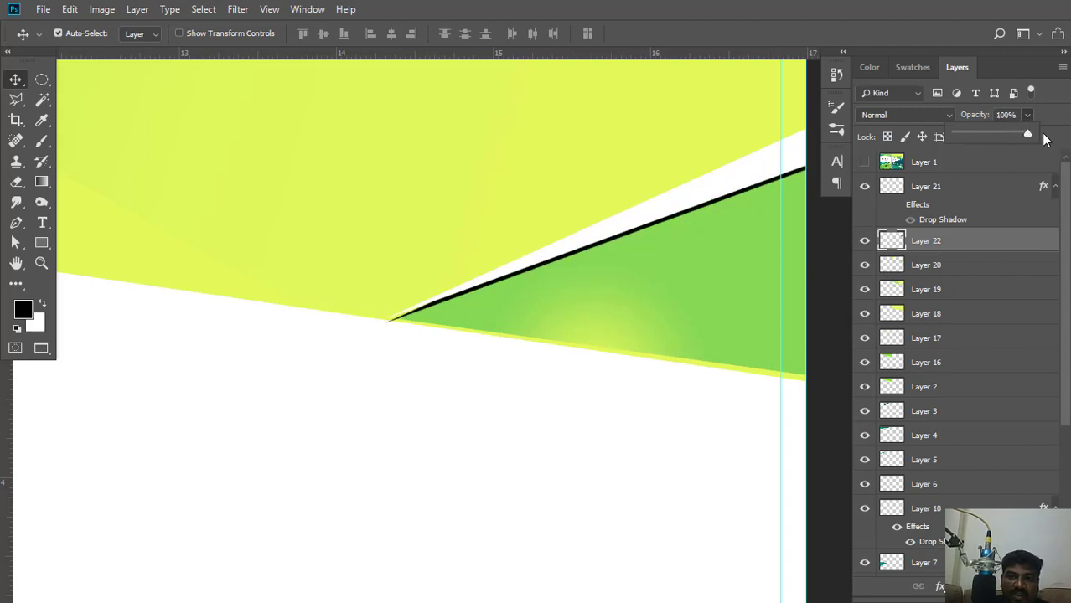
# Apply a 4.4-pixel Gaussian Blur to the black line on Layer 22.
pyautogui.click(237, 10)
pyautogui.moveTo(316, 193)
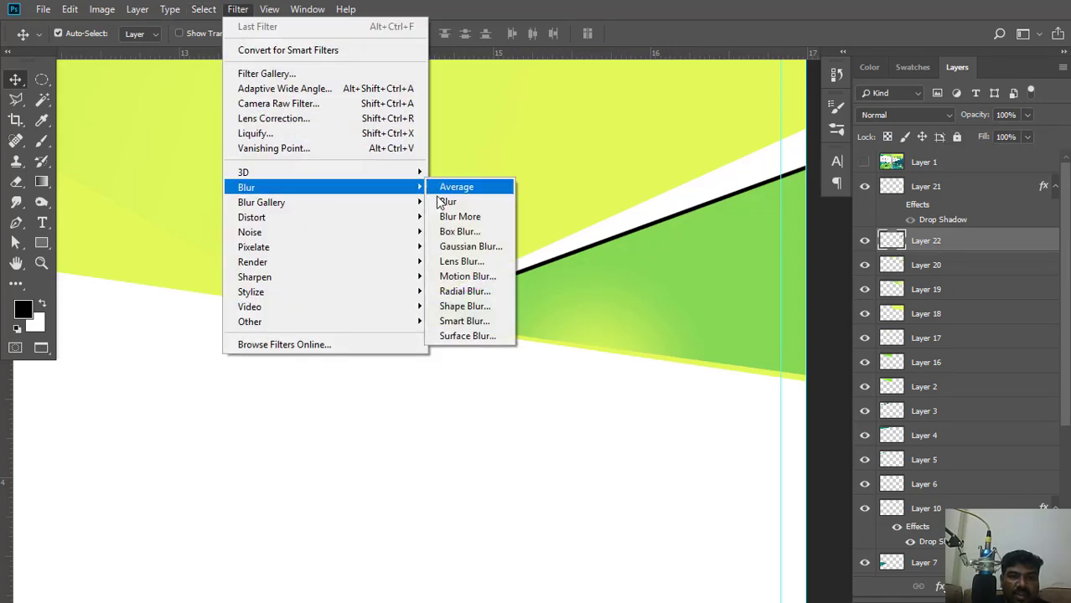
pyautogui.click(456, 246)
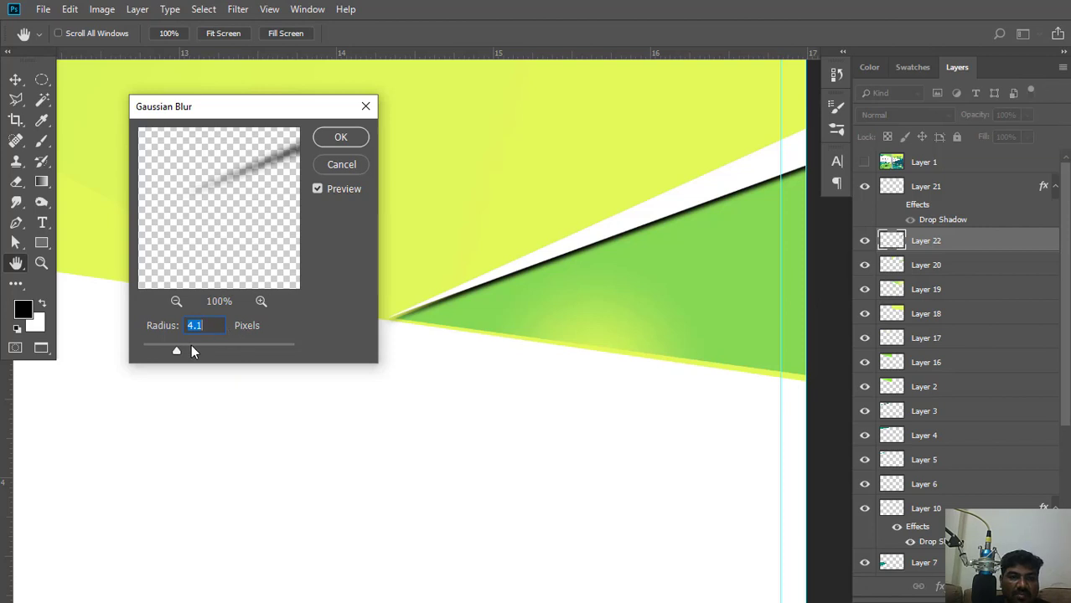
pyautogui.moveTo(175, 351); pyautogui.dragTo(179, 351)
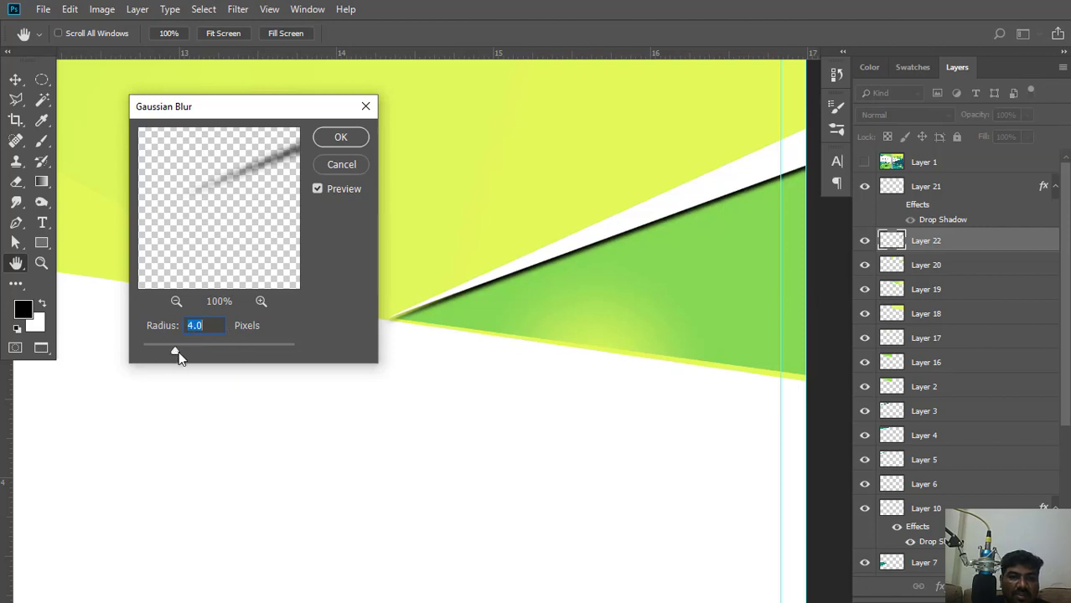
pyautogui.click(340, 137)
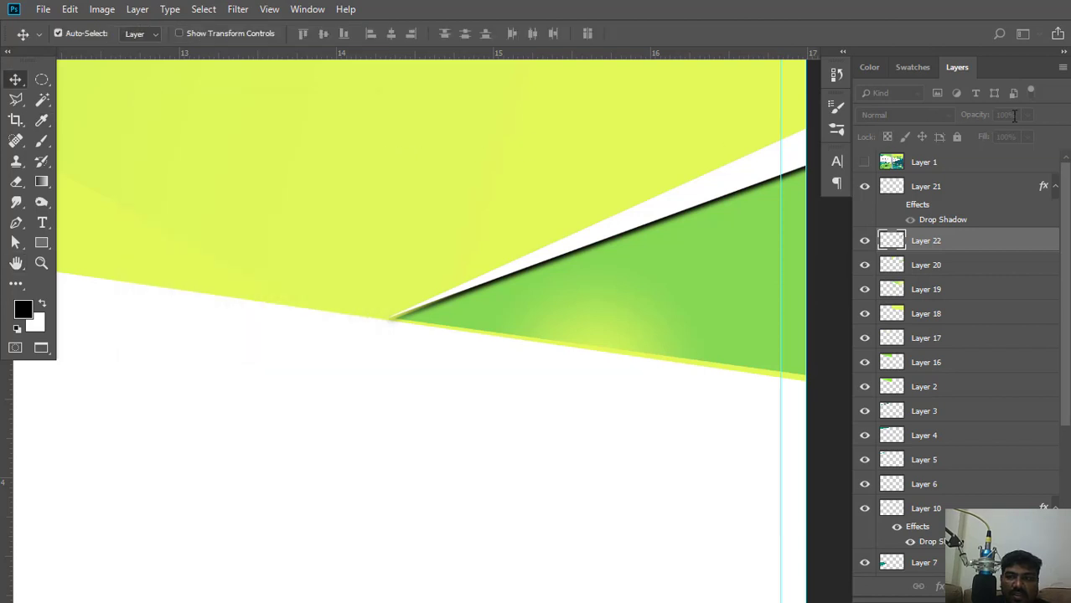
# Lower Layer 22's opacity to 34%, nudge the white sliver, and pick Layers 19 and 18.
pyautogui.moveTo(1027, 116); pyautogui.dragTo(980, 131)
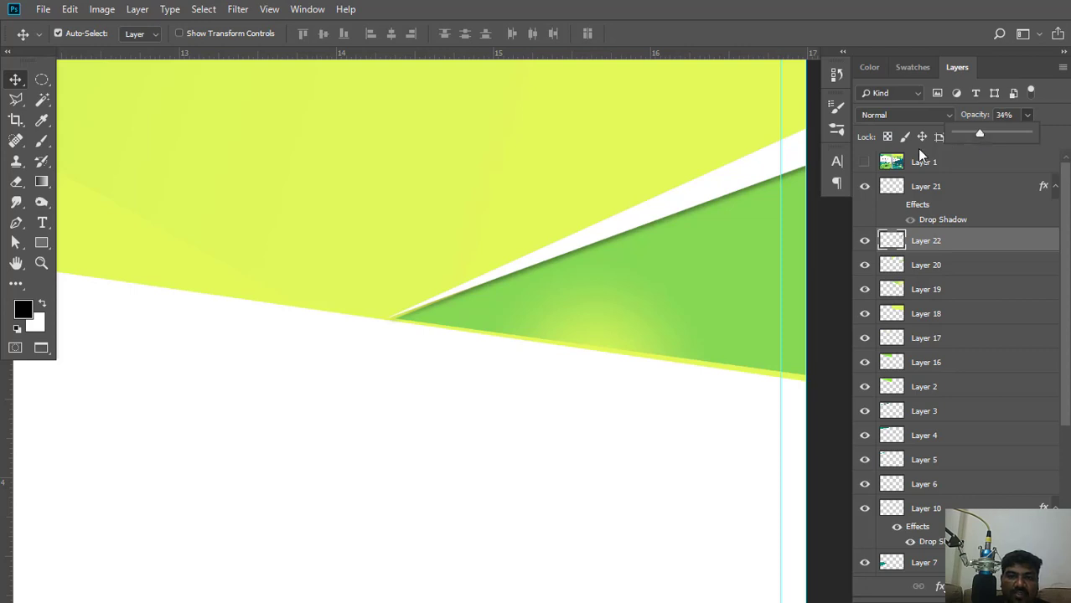
pyautogui.click(657, 220)
pyautogui.click(657, 219)
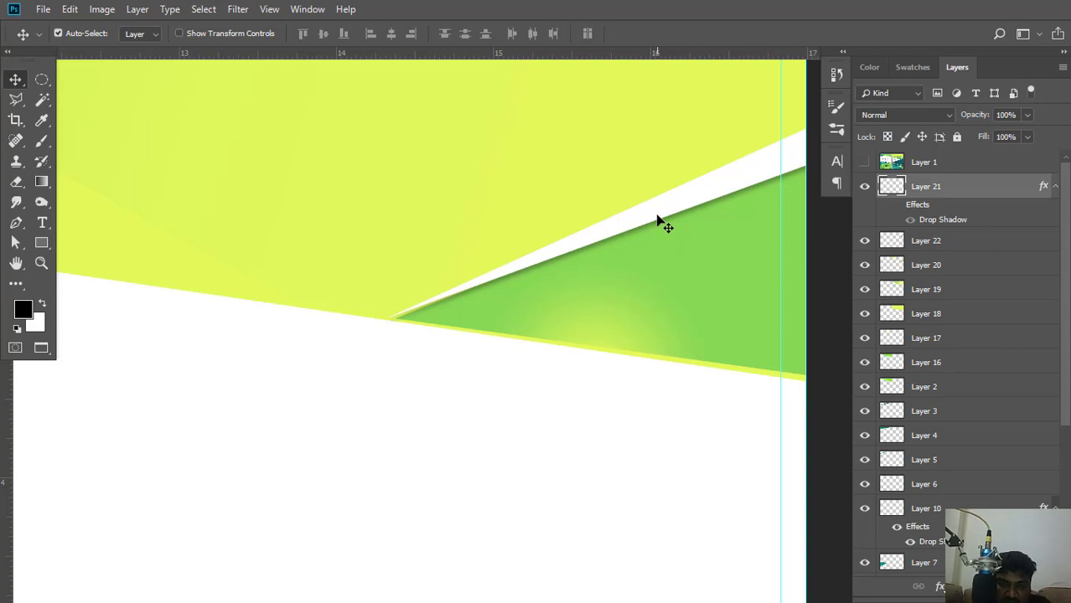
pyautogui.moveTo(658, 215); pyautogui.dragTo(671, 192)
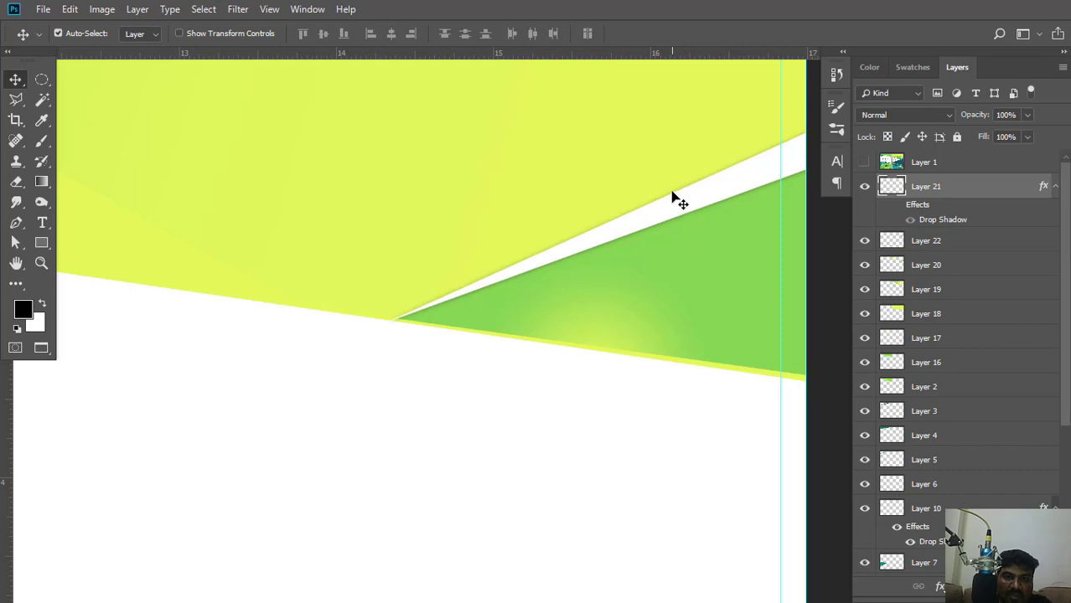
pyautogui.click(512, 219)
pyautogui.scroll(-5, 512, 222)
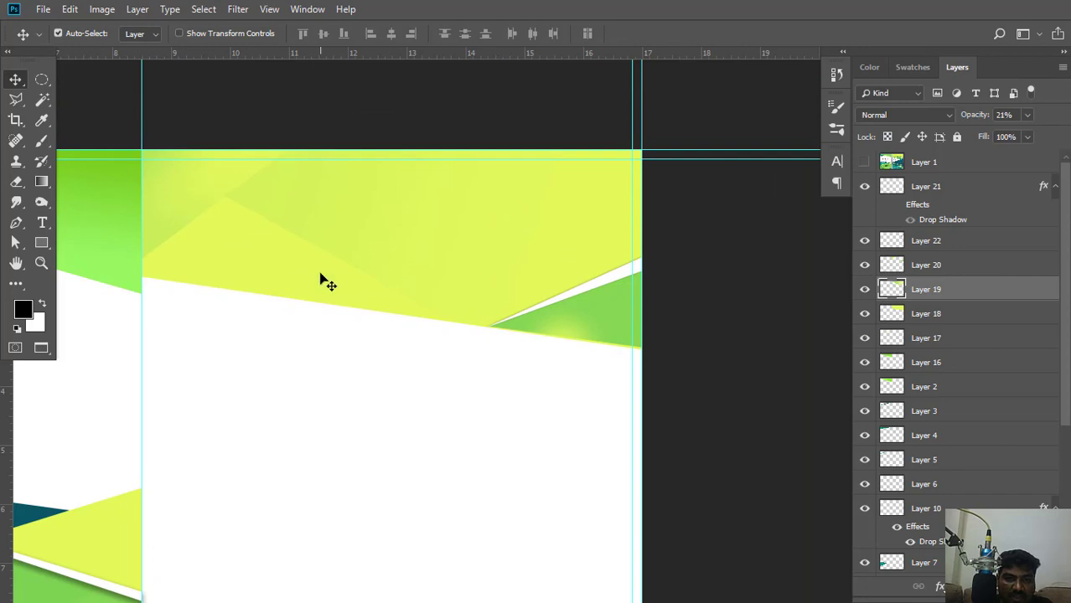
pyautogui.click(319, 277)
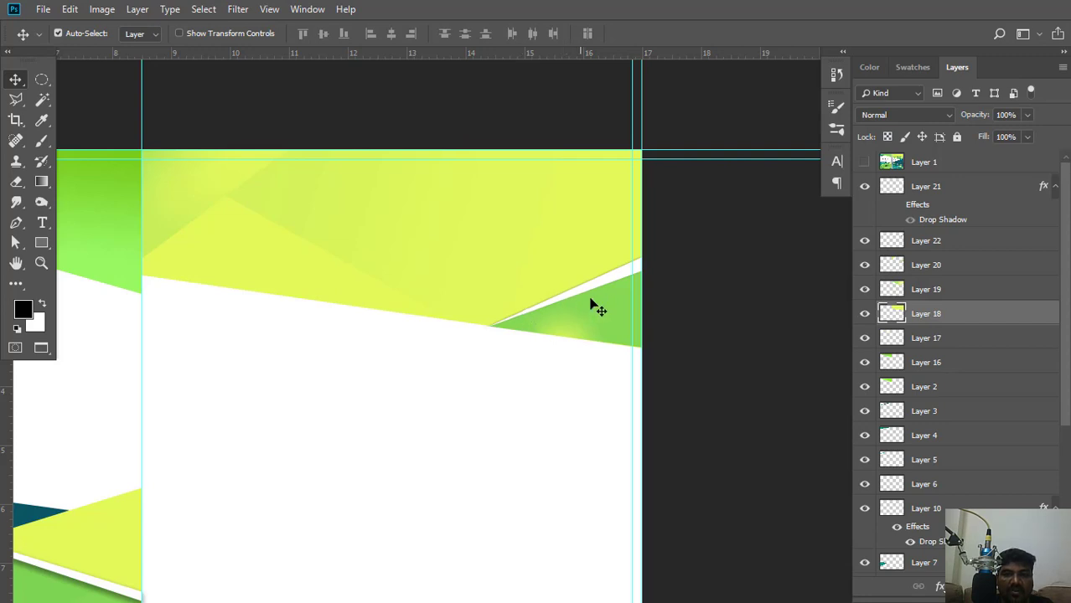
# Zoom out, show reference Layer 1, and add new empty Layer 23 above Layer 22.
pyautogui.hotkey('ctrl', '-')
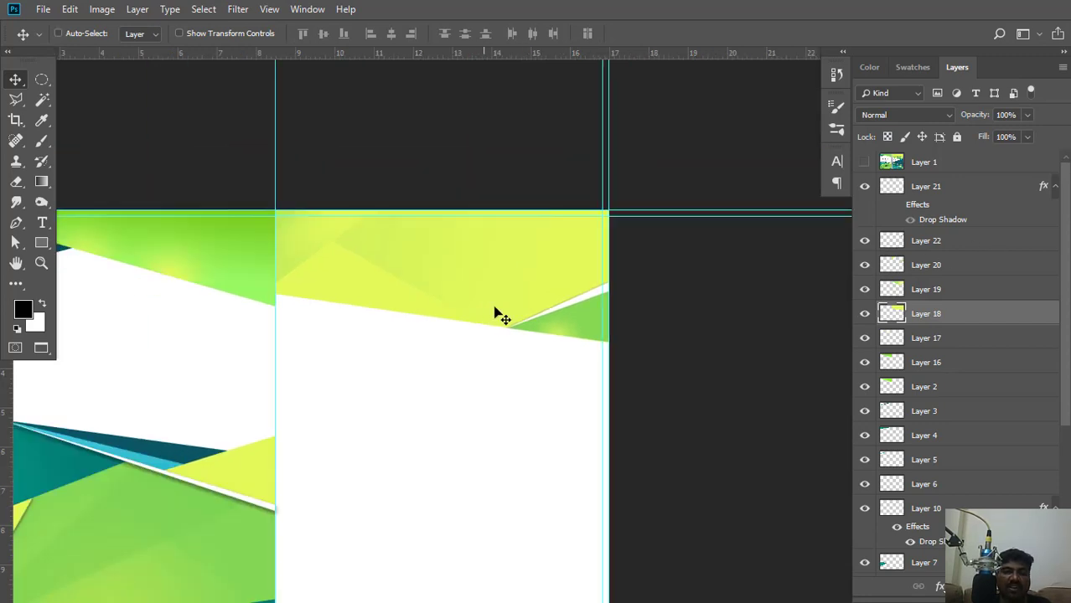
pyautogui.hotkey('ctrl', '-')
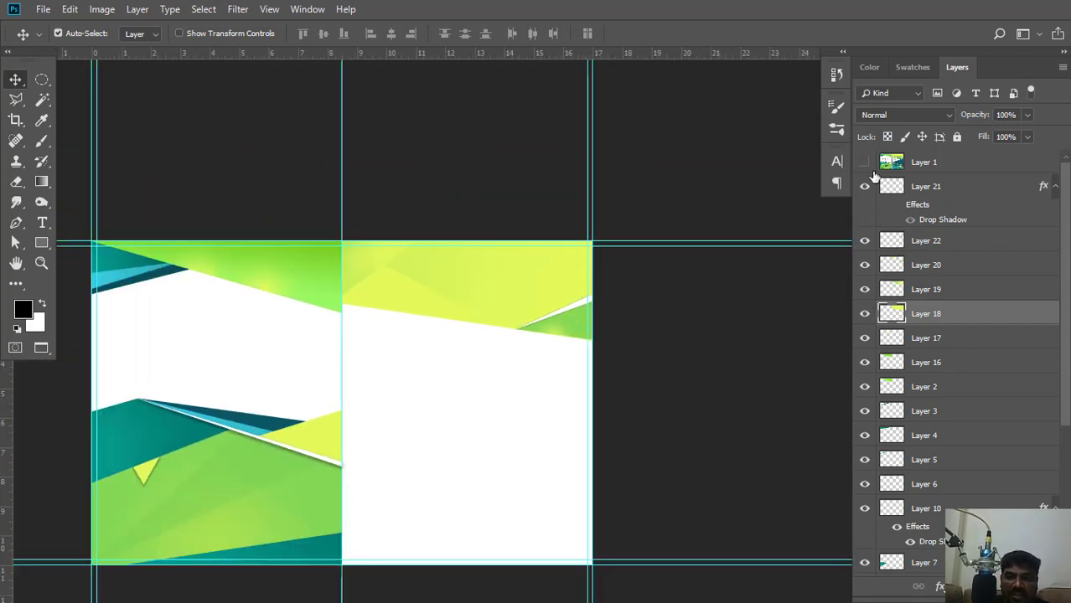
pyautogui.click(865, 163)
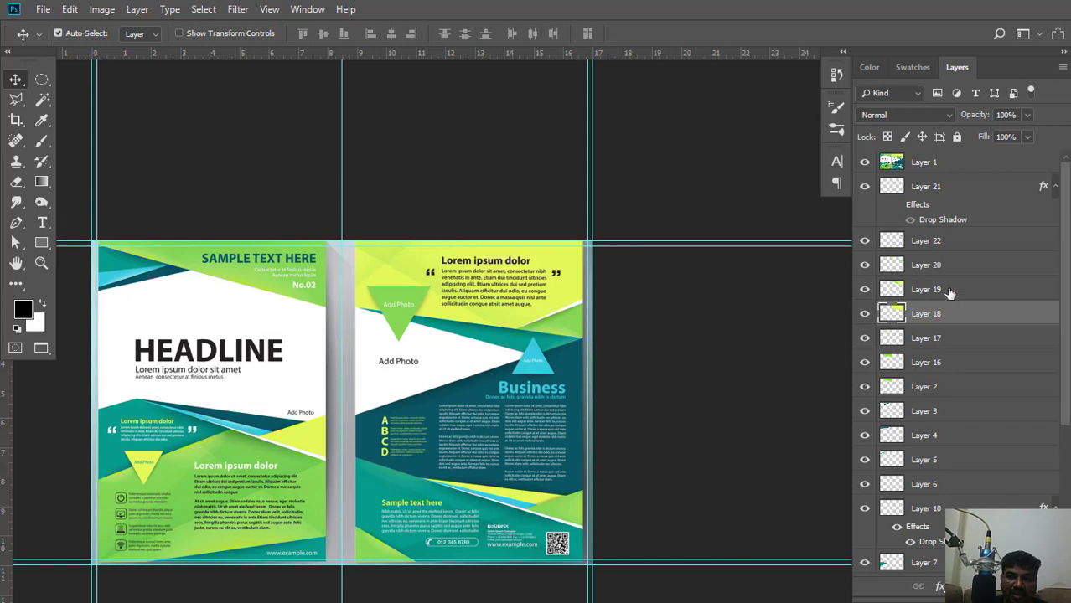
pyautogui.click(950, 241)
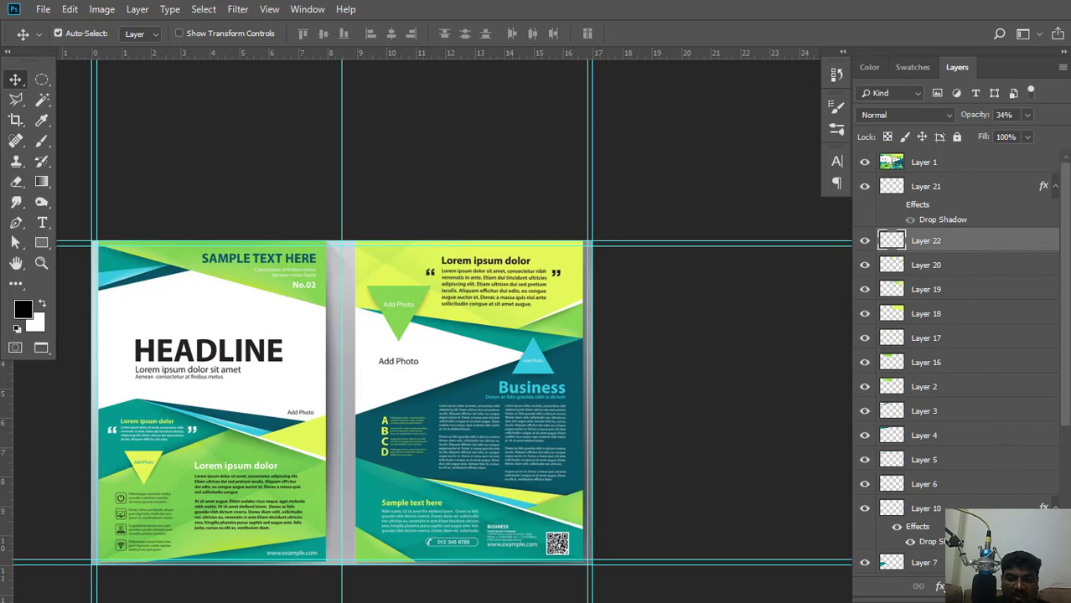
pyautogui.click(1031, 585)
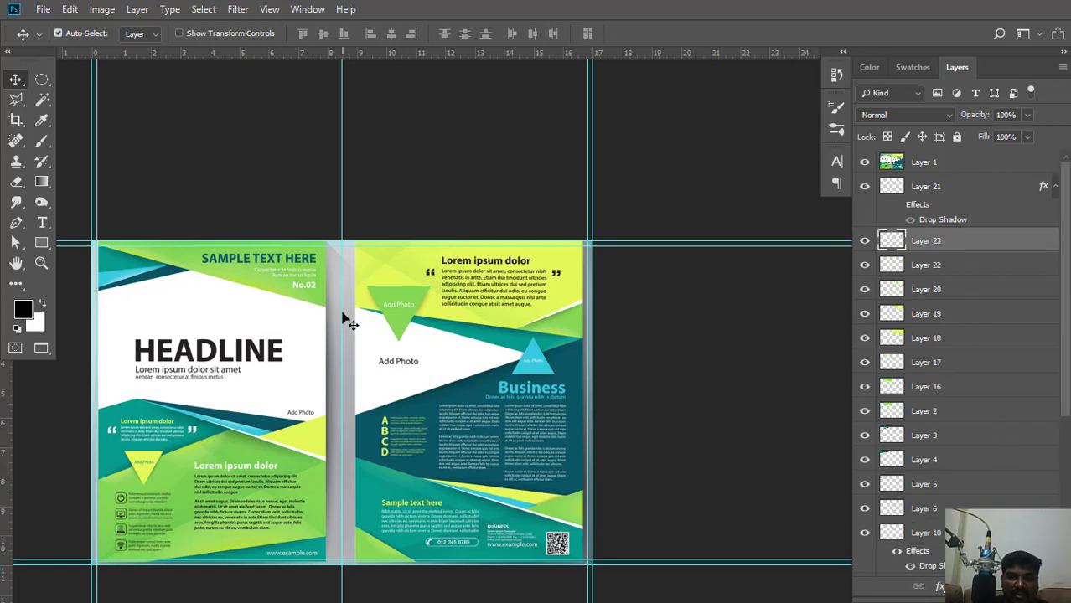
# With the Pen tool, make and discard early anchor attempts from the page's left edge.
pyautogui.click(17, 223)
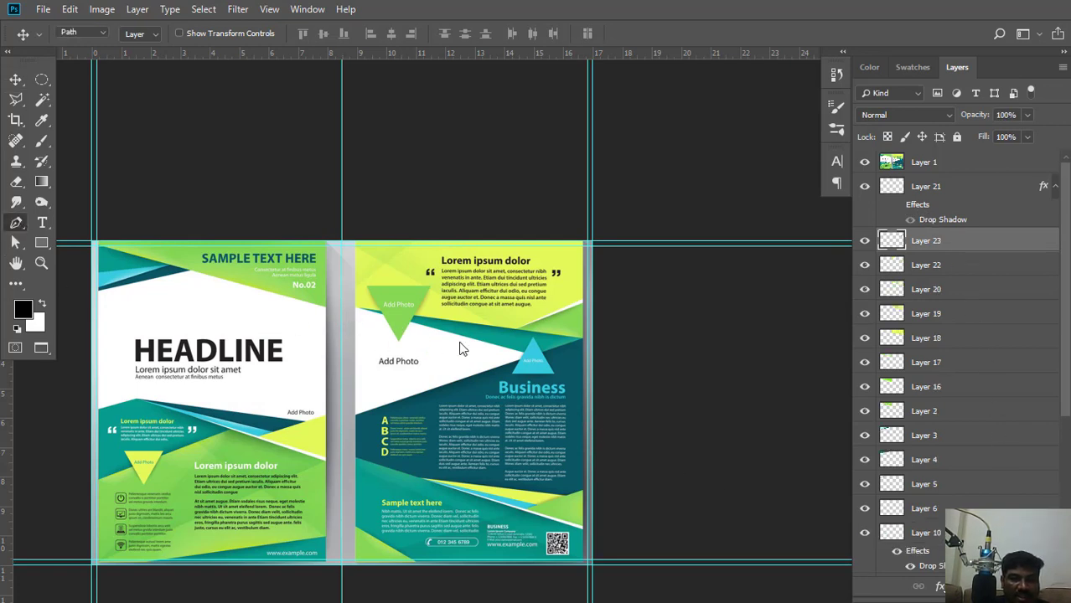
pyautogui.scroll(4, 435, 339)
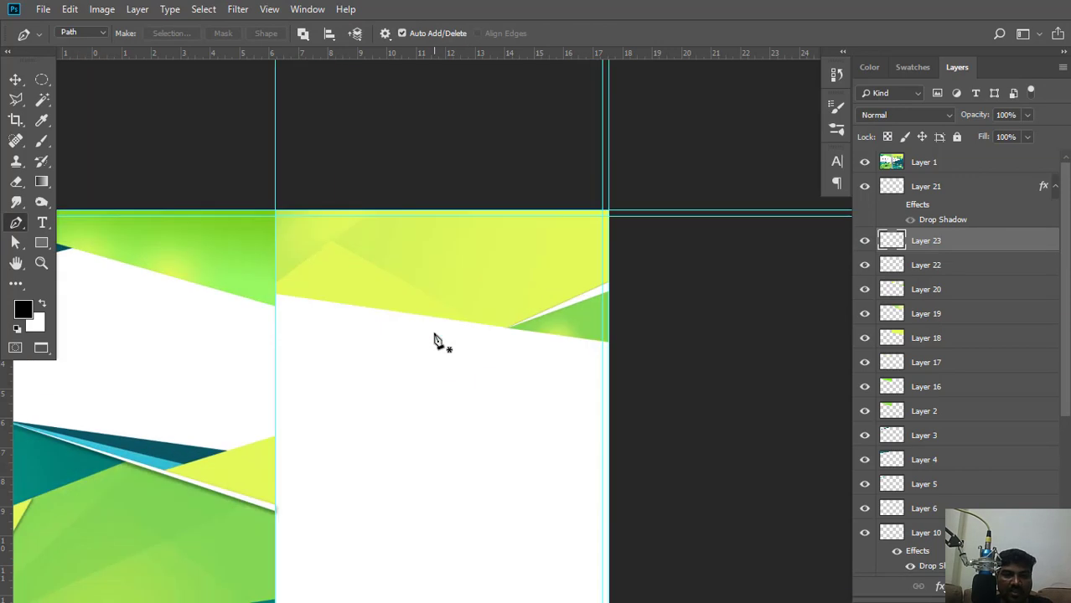
pyautogui.scroll(-4, 359, 318)
pyautogui.scroll(3, 549, 282)
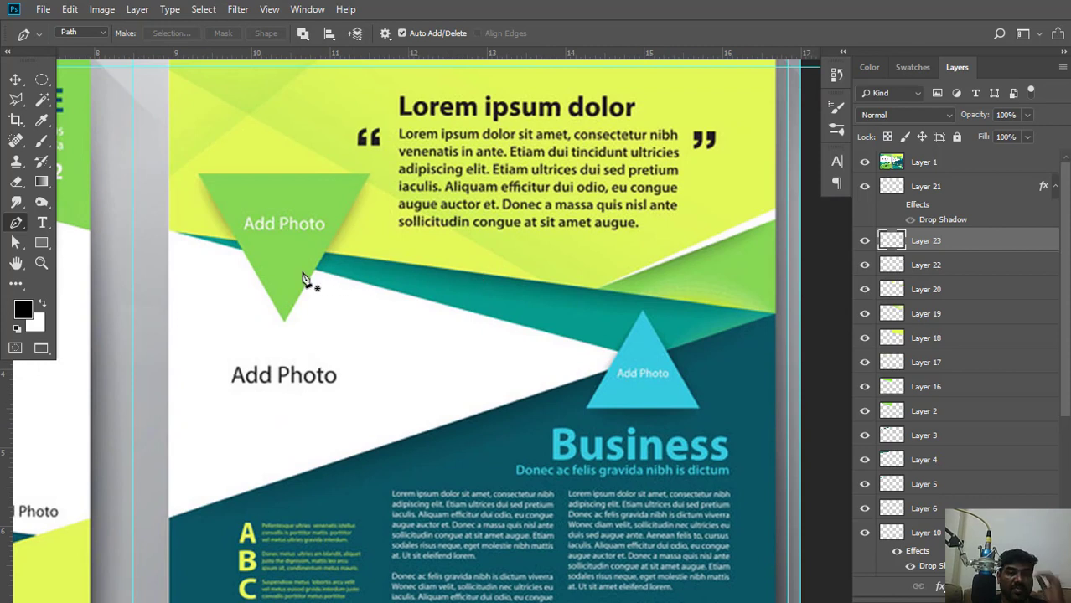
pyautogui.click(134, 226)
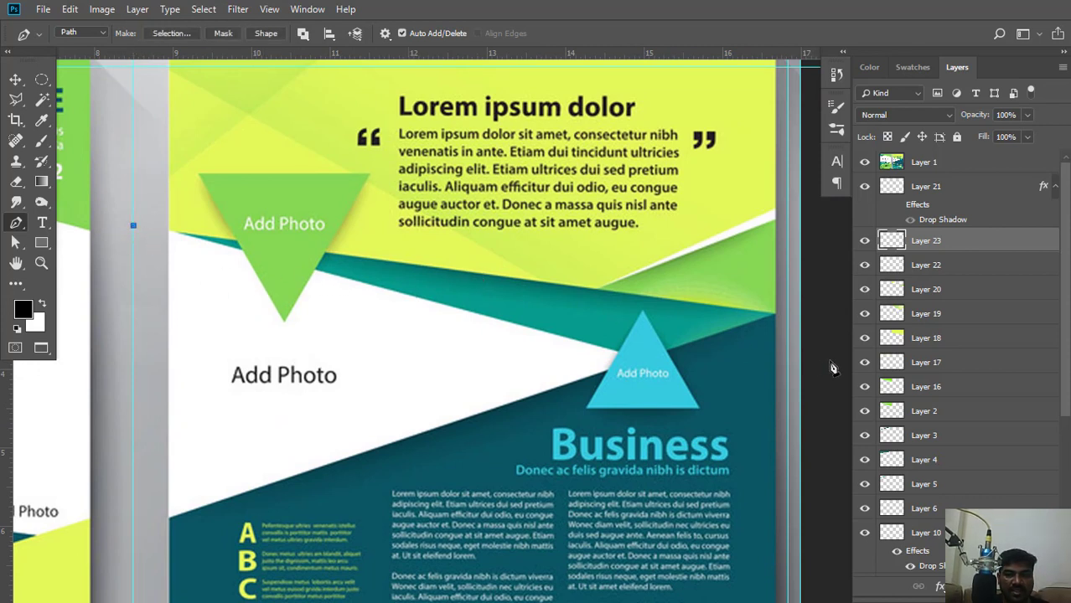
pyautogui.click(787, 435)
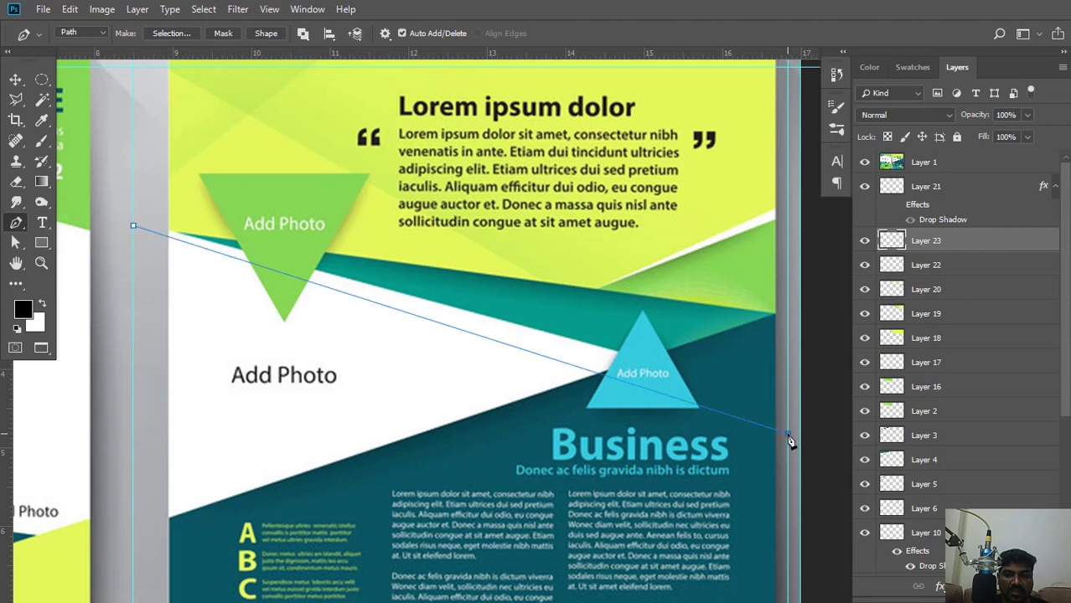
pyautogui.hotkey('ctrl', 'z')
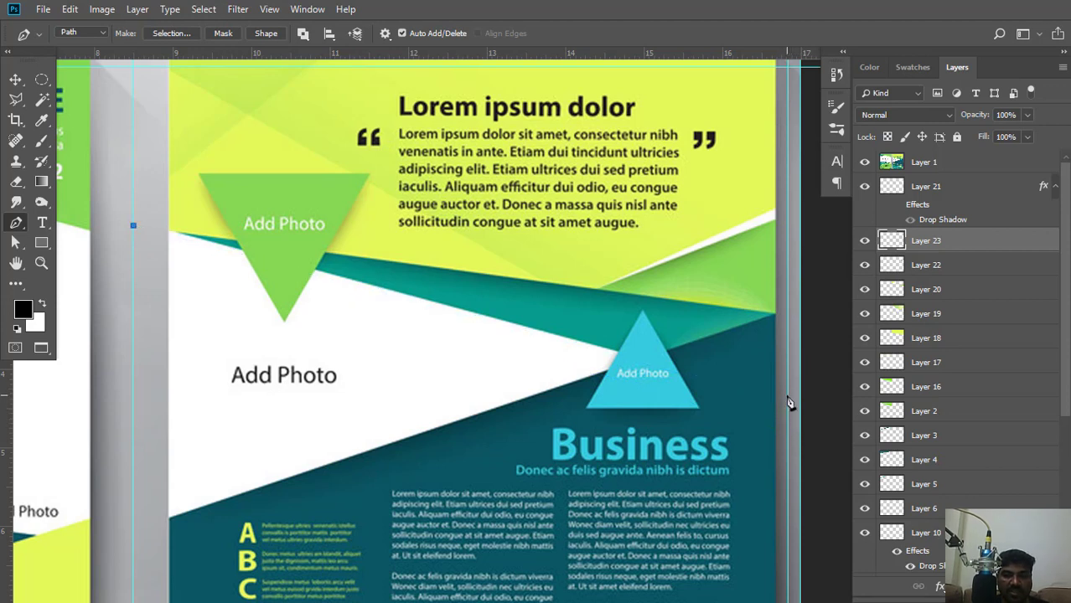
pyautogui.click(788, 393)
pyautogui.hotkey('ctrl', 'z')
pyautogui.hotkey('ctrl', 'z')
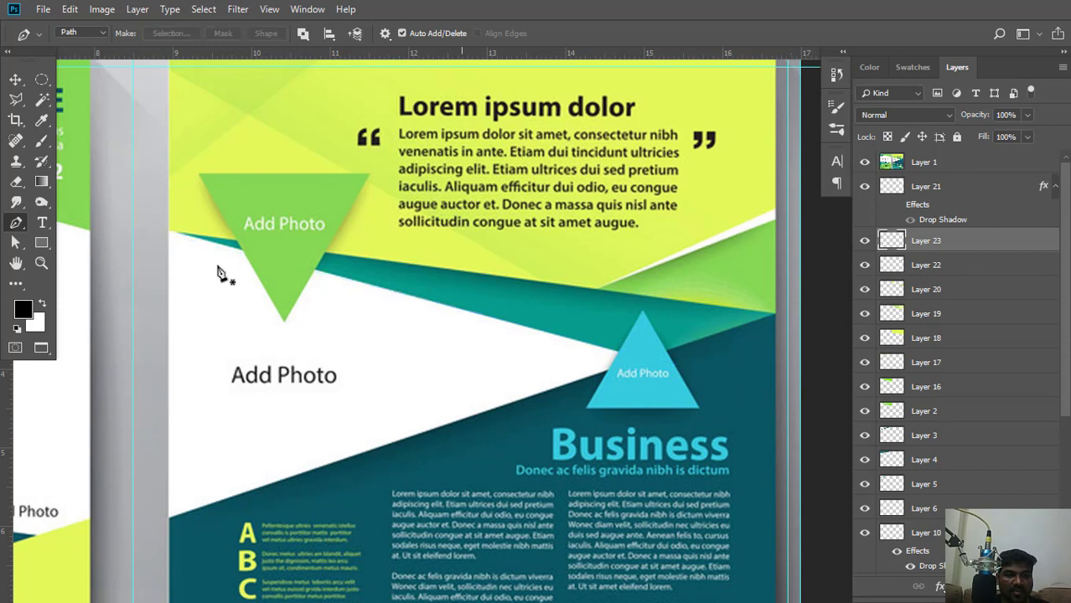
pyautogui.click(133, 225)
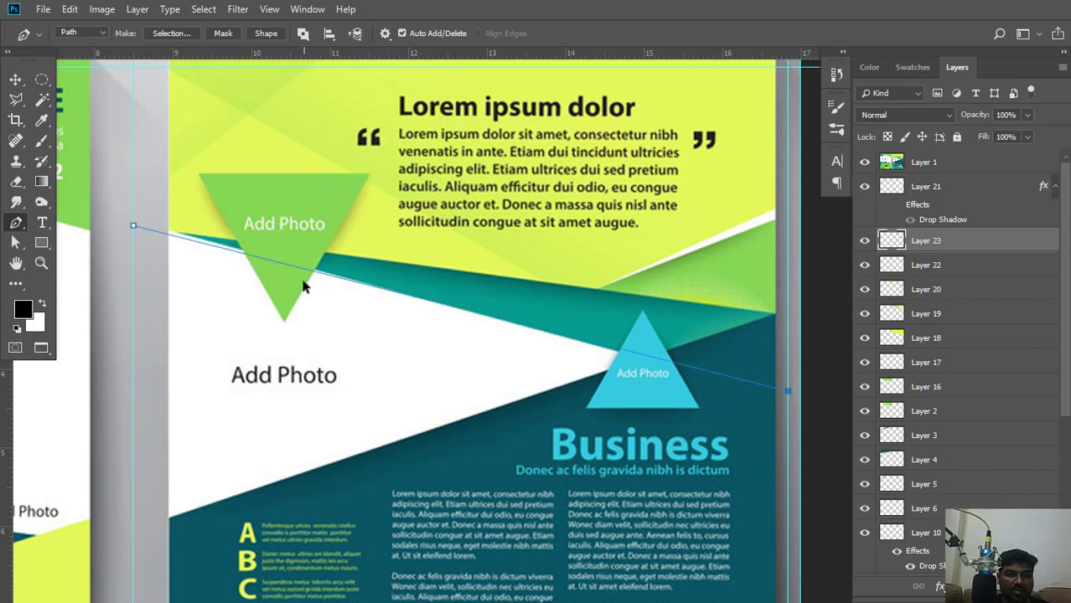
pyautogui.press('Escape')
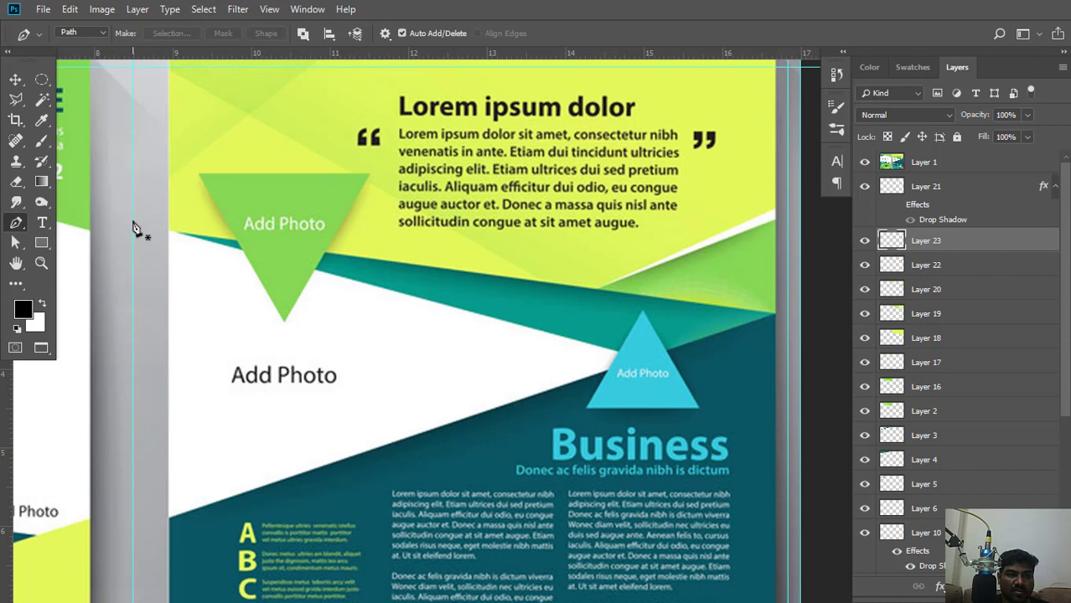
# Trace the wedge from the left edge to two right-edge corners and close it.
pyautogui.click(134, 221)
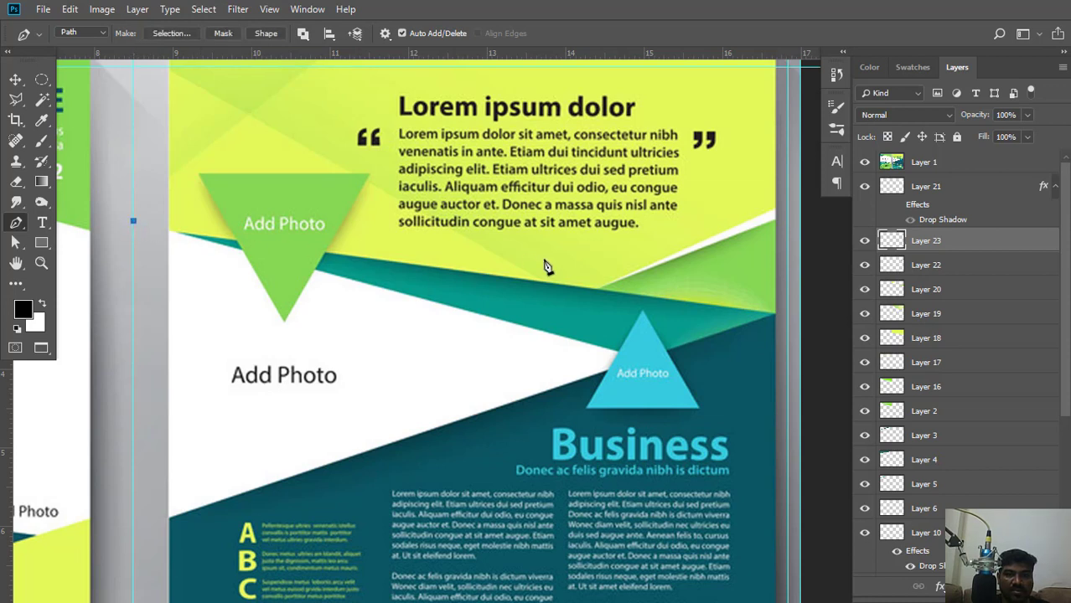
pyautogui.click(800, 320)
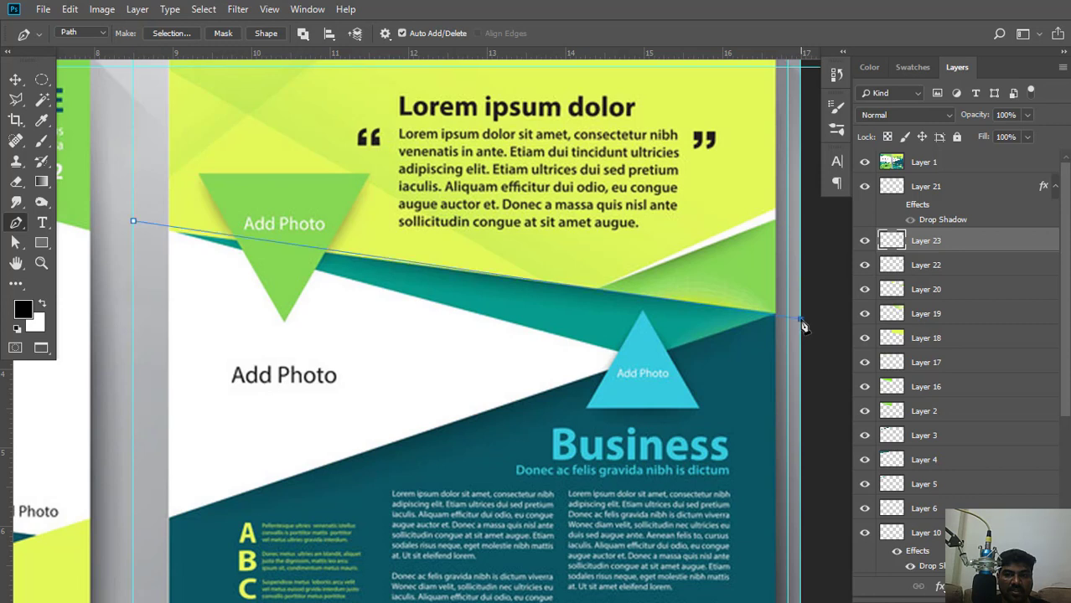
pyautogui.hotkey('ctrl', 'z')
pyautogui.click(800, 315)
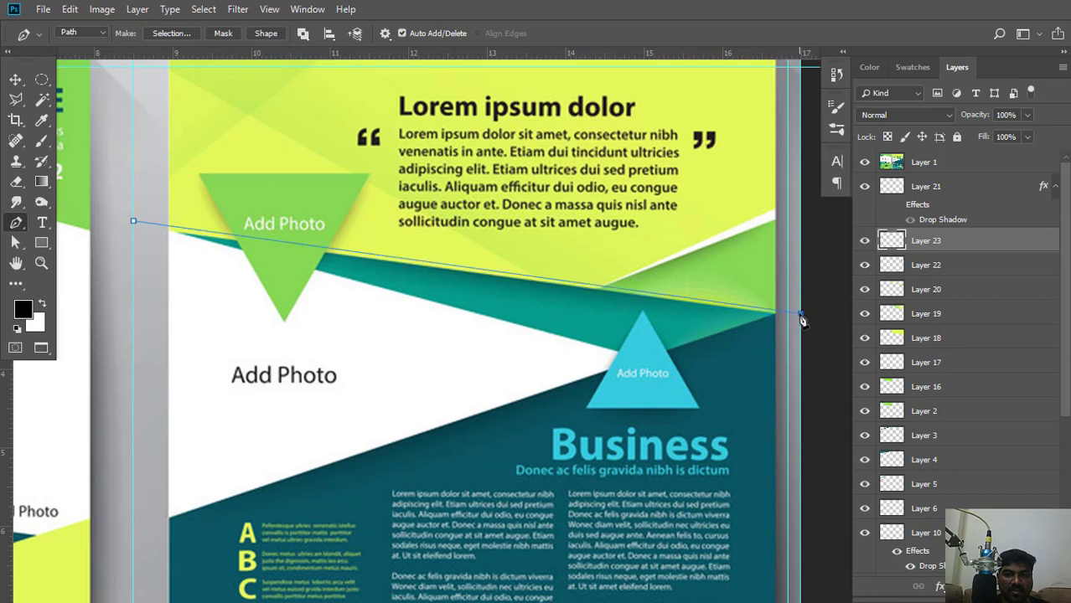
pyautogui.click(800, 403)
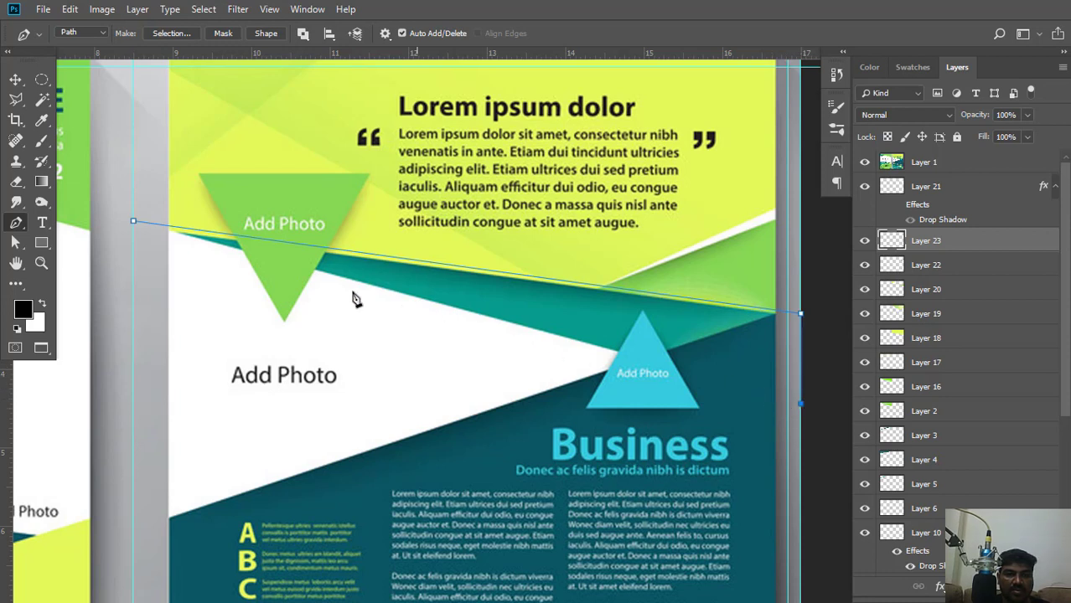
pyautogui.click(133, 223)
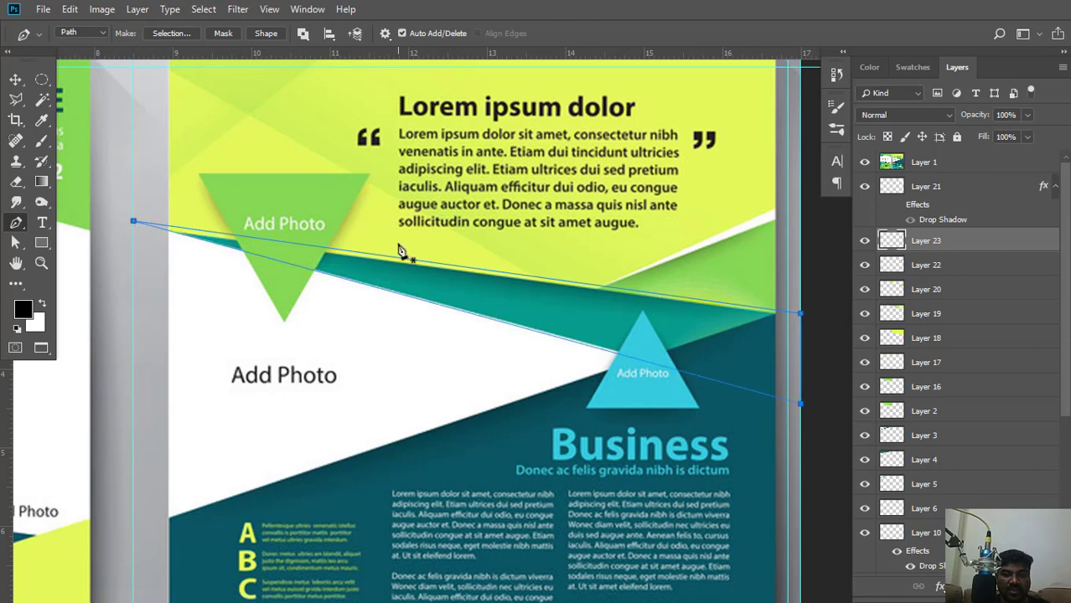
pyautogui.scroll(-2, 404, 251)
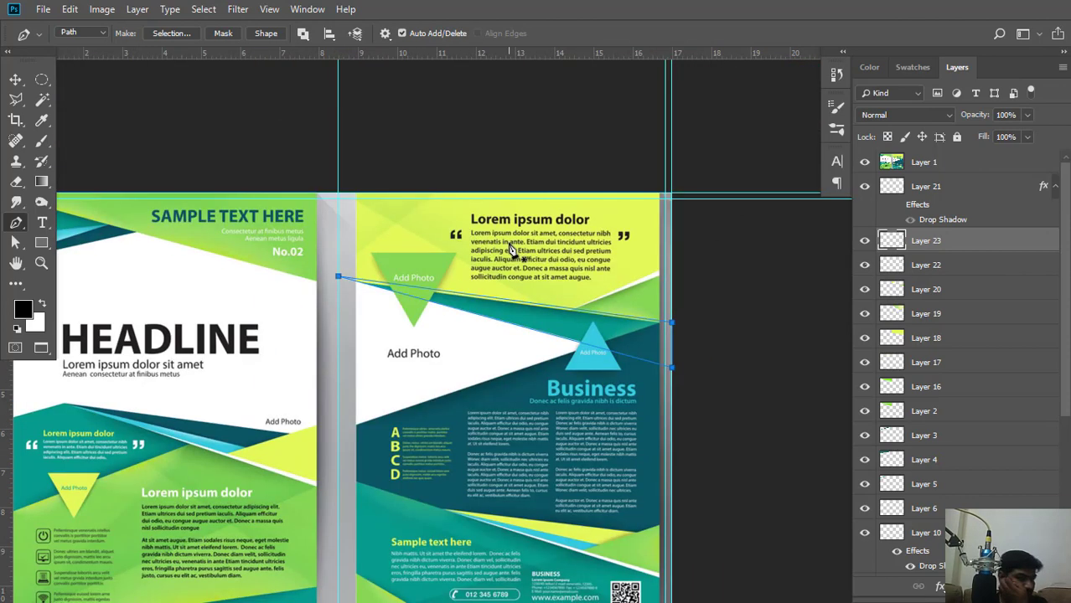
pyautogui.rightClick(509, 244)
# Convert the wedge path to a selection and make a gradient with both stops teal from the reference.
pyautogui.click(549, 311)
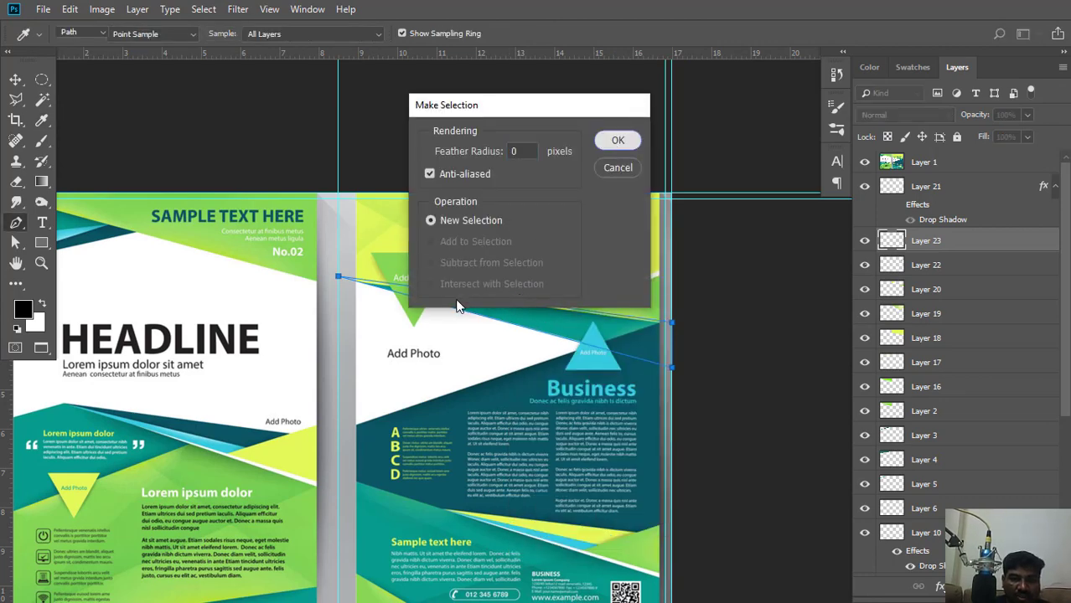
pyautogui.press('Return')
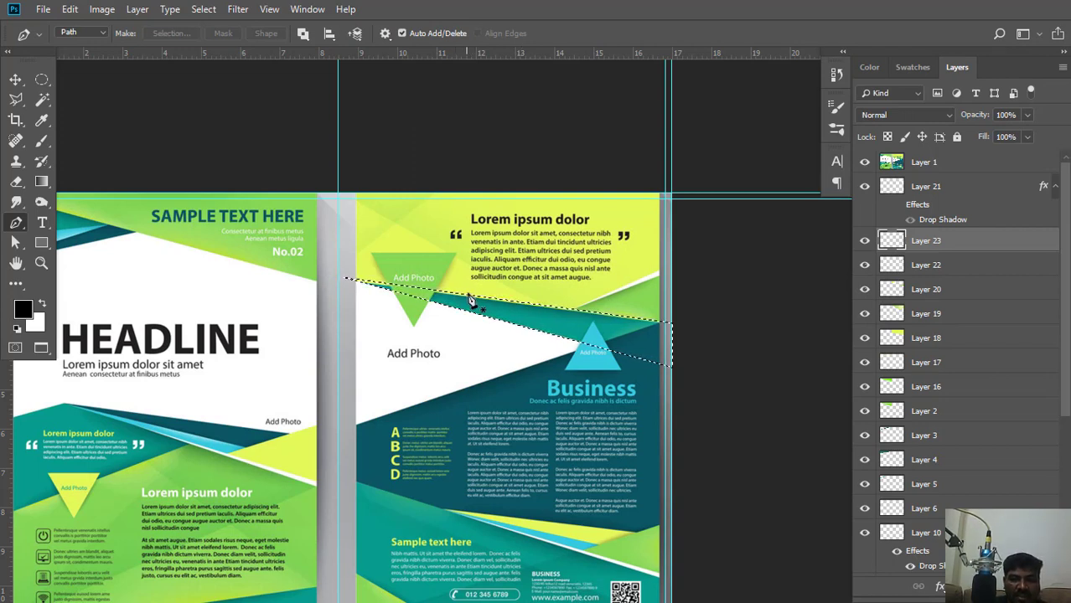
pyautogui.click(42, 181)
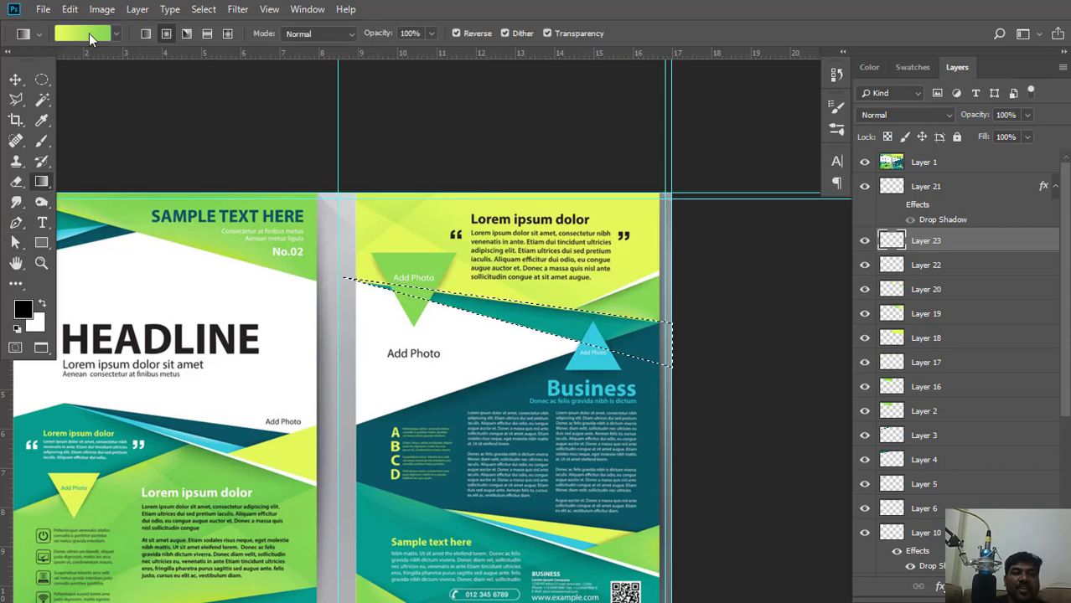
pyautogui.click(89, 33)
pyautogui.click(722, 425)
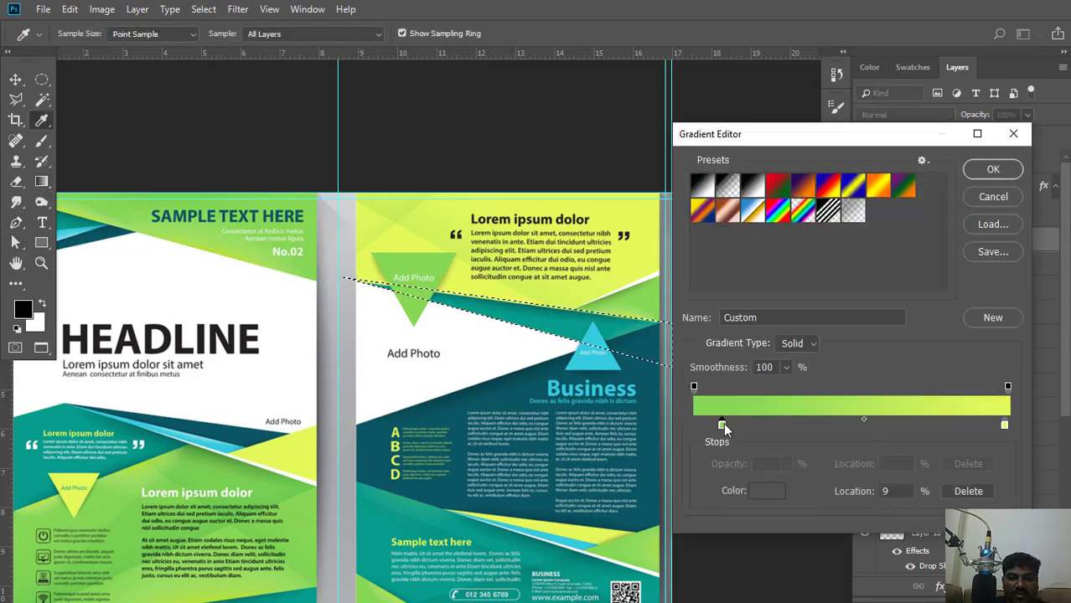
pyautogui.click(554, 308)
pyautogui.click(1002, 426)
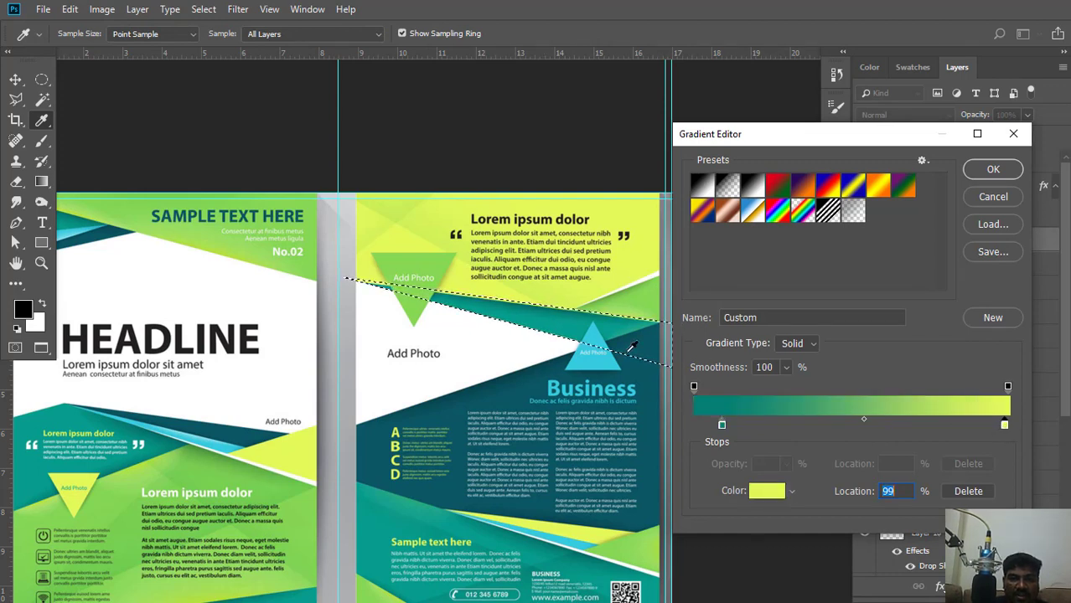
pyautogui.click(622, 337)
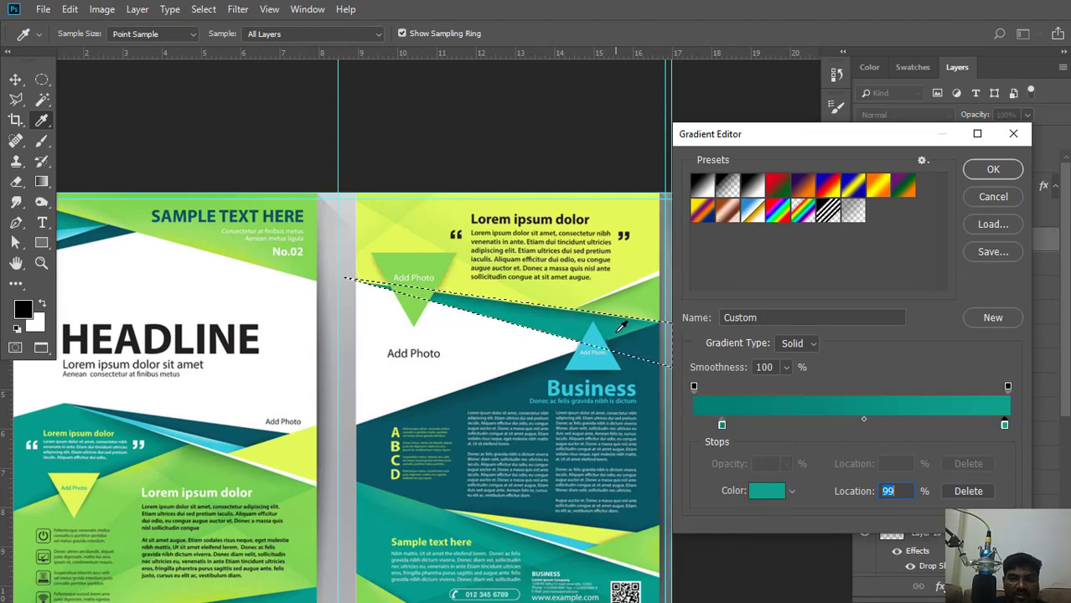
pyautogui.click(993, 169)
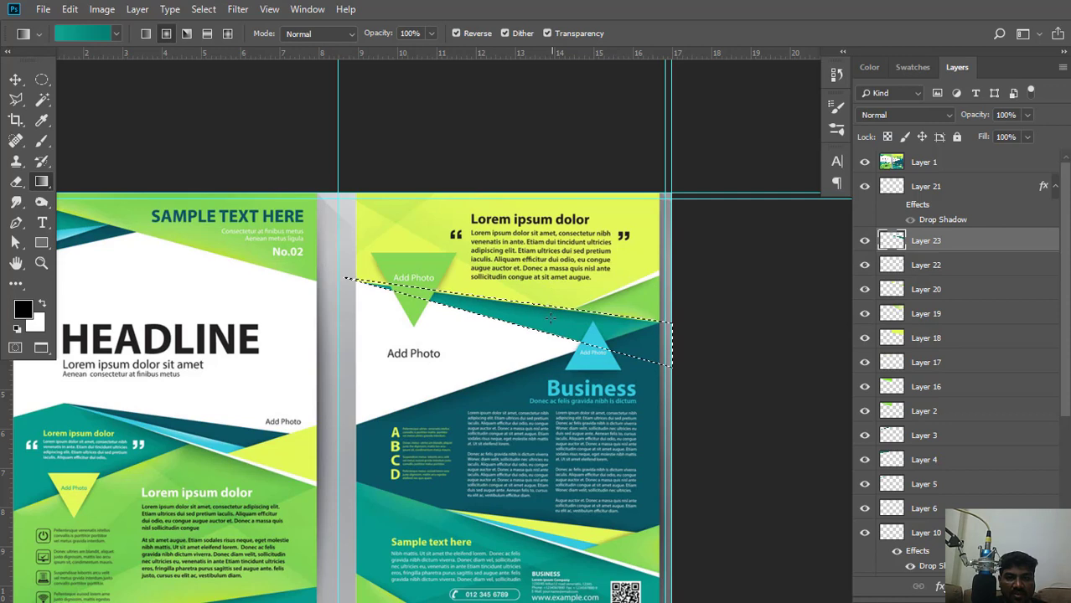
# Reselect Layer 23's pixels and drag a first linear teal gradient across the wedge.
pyautogui.hotkey('ctrl', 'd')
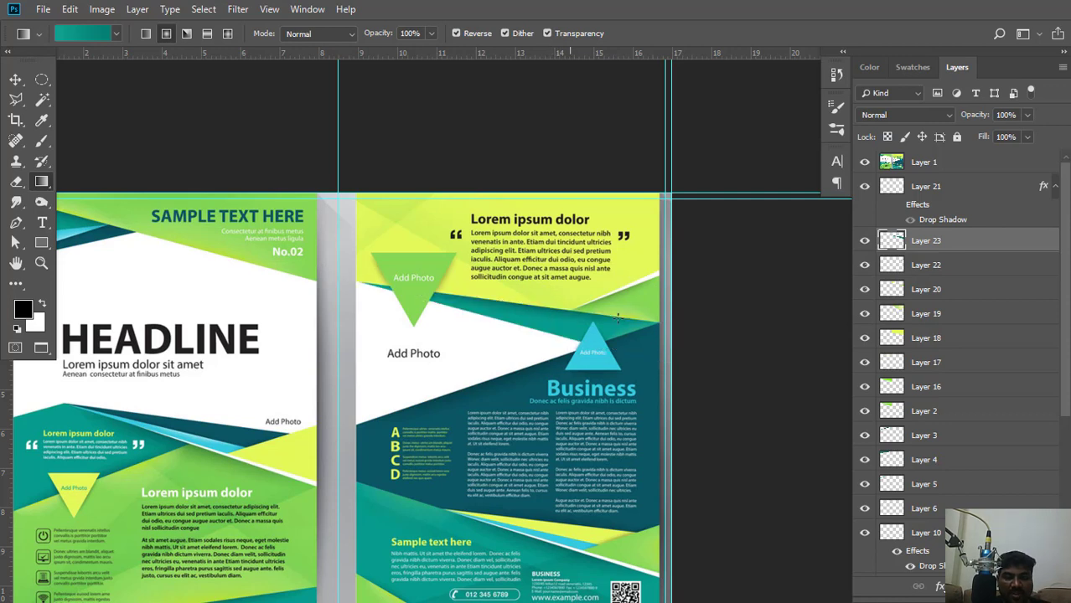
pyautogui.click(865, 162)
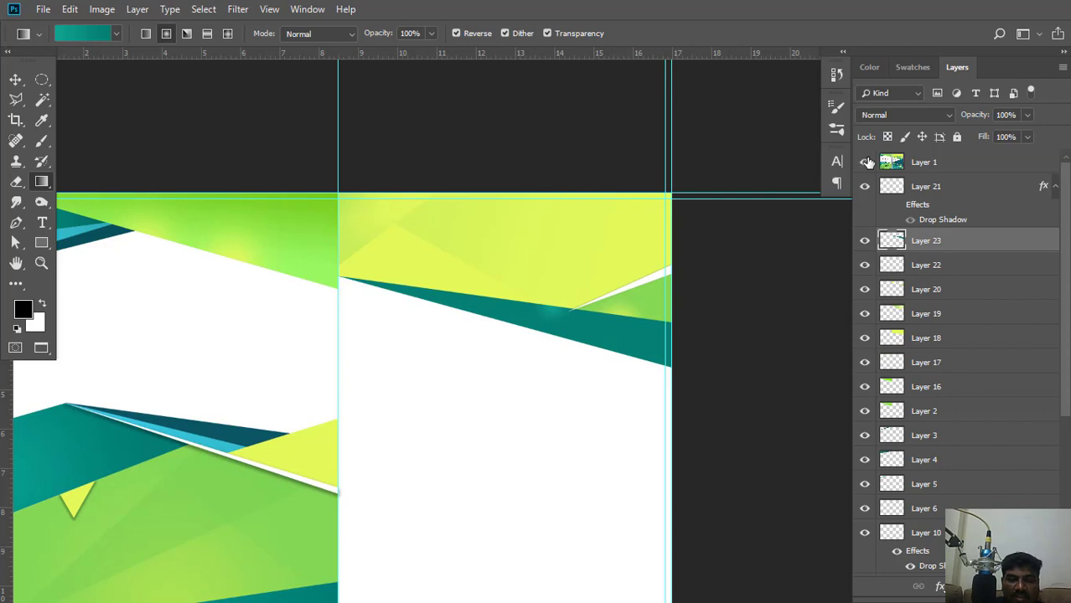
pyautogui.click(865, 161)
pyautogui.rightClick(893, 241)
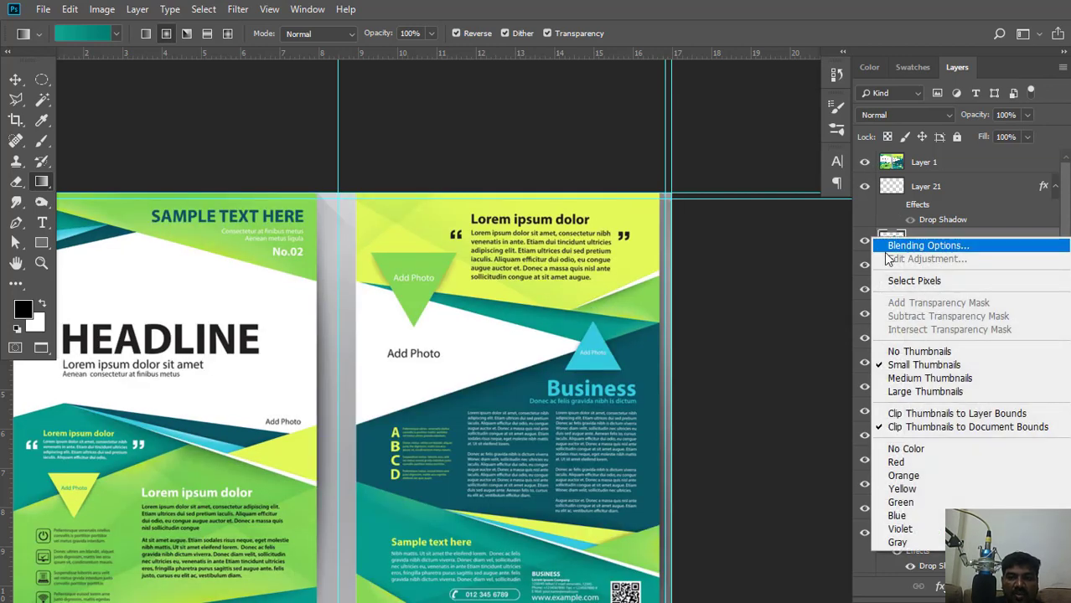
pyautogui.click(906, 279)
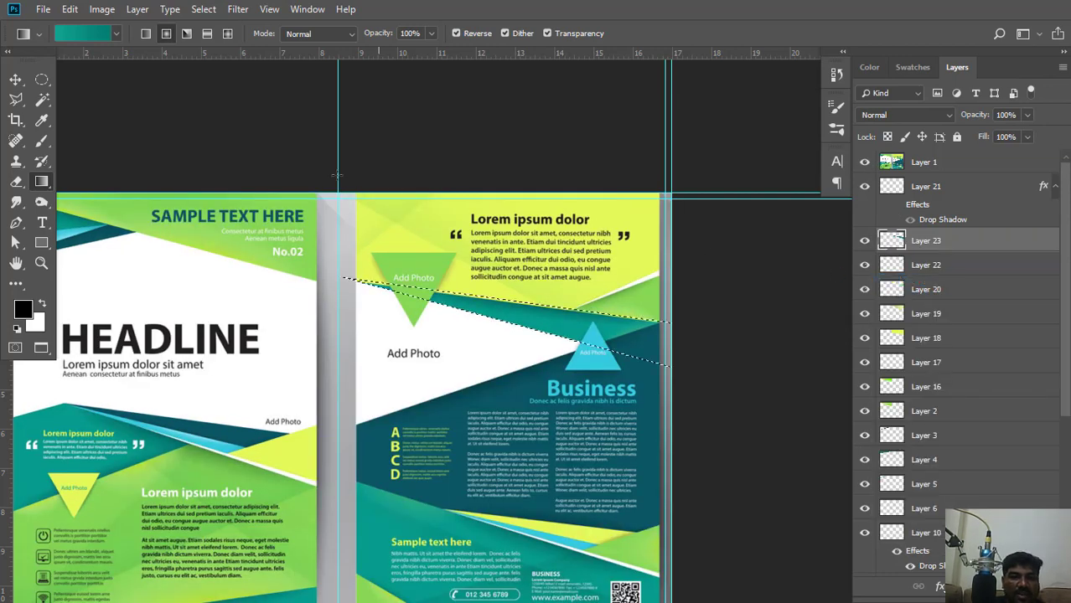
pyautogui.click(147, 33)
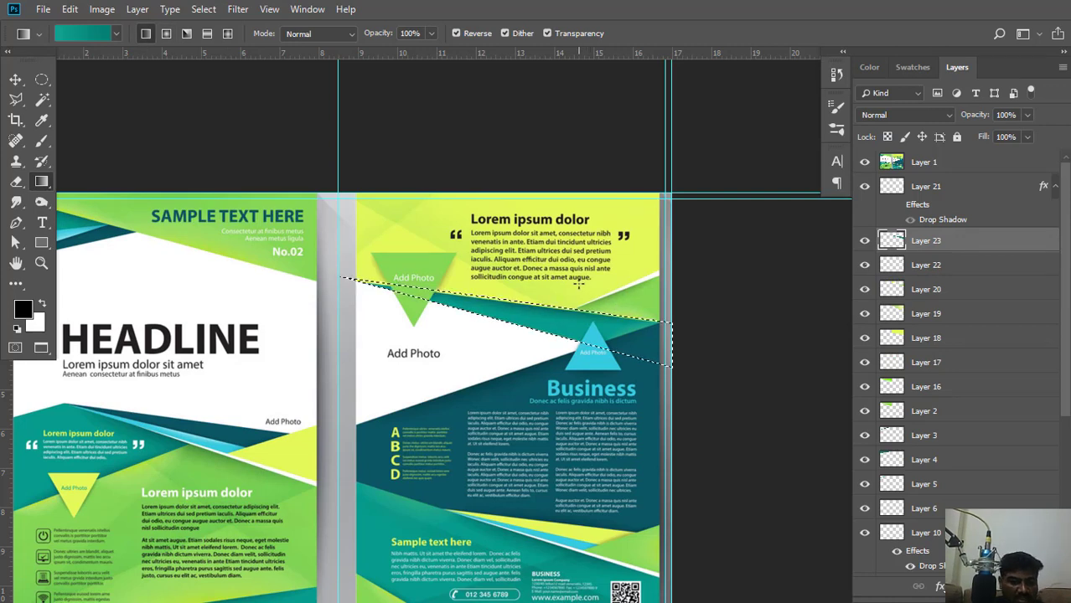
pyautogui.moveTo(577, 283); pyautogui.dragTo(575, 326)
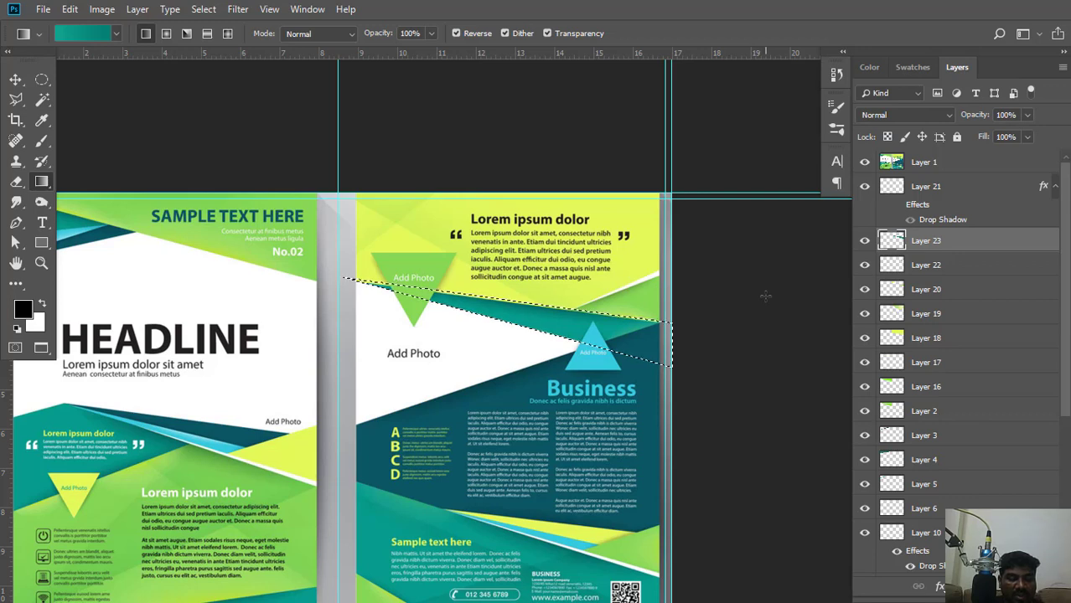
# With Layer 1 hidden, reapply the teal gradient across the wedge, darker toward its lower right.
pyautogui.click(865, 163)
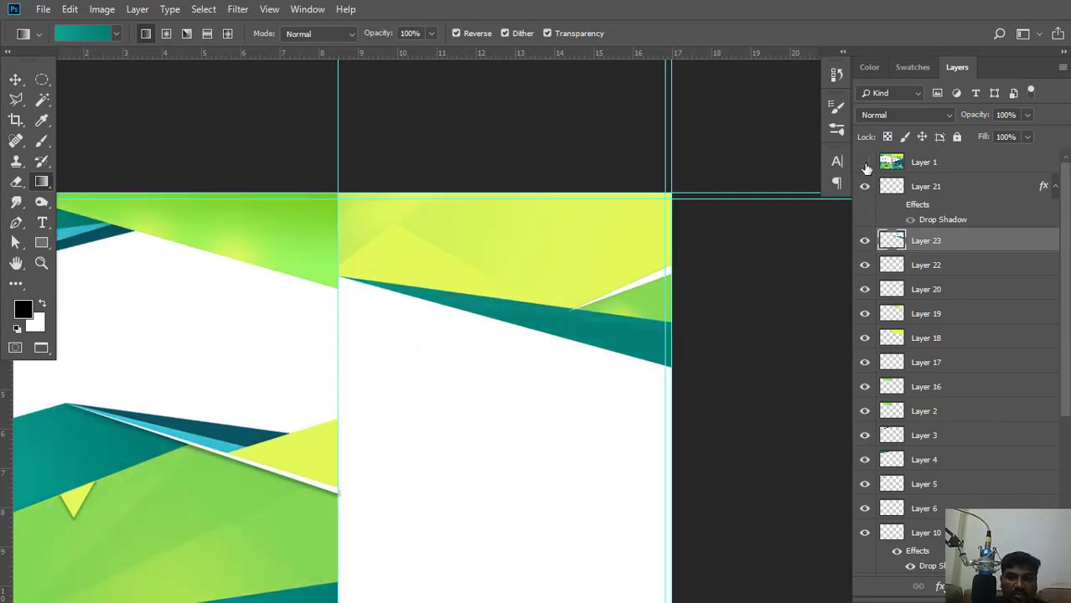
pyautogui.click(864, 163)
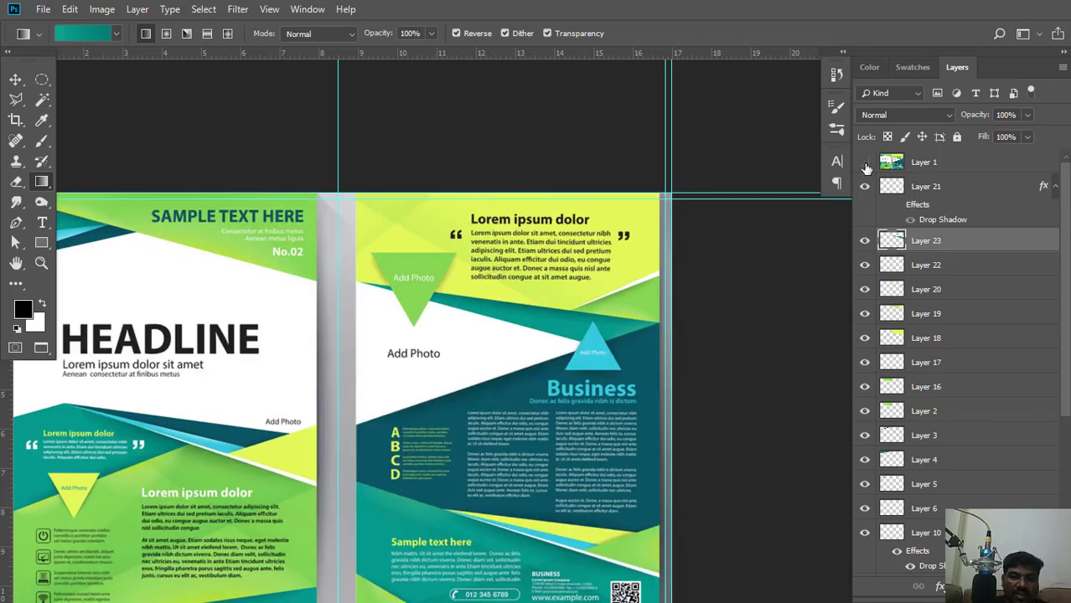
pyautogui.click(864, 163)
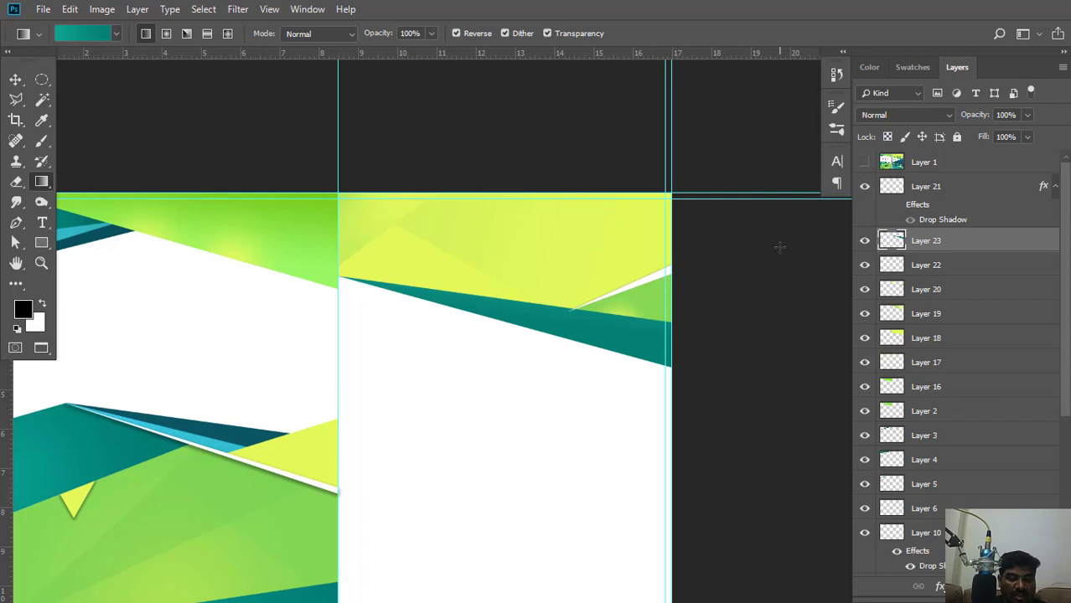
pyautogui.rightClick(890, 242)
pyautogui.click(908, 285)
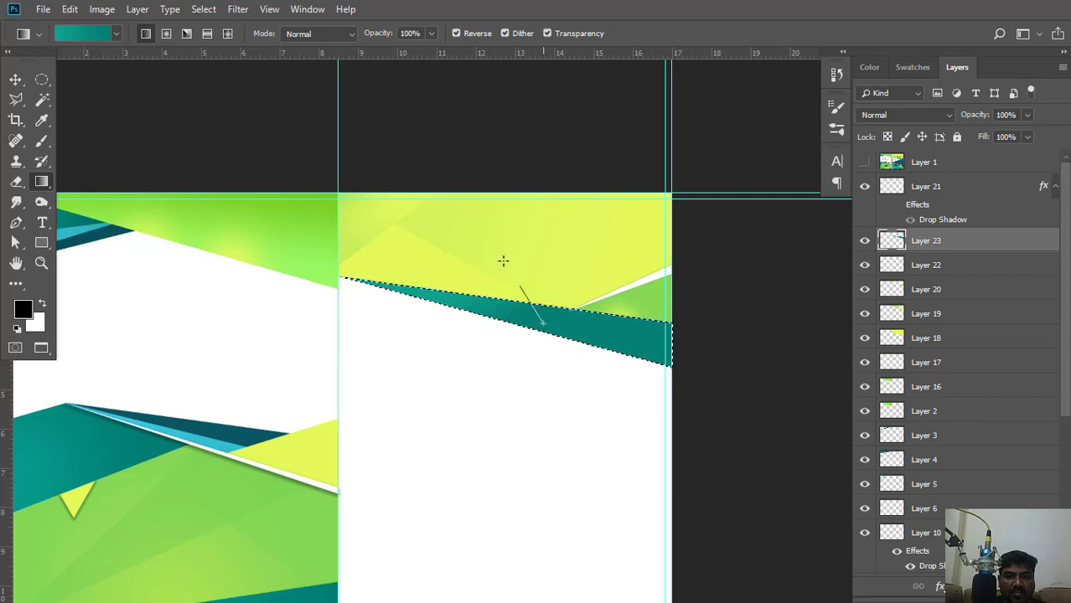
pyautogui.moveTo(594, 339); pyautogui.dragTo(477, 219)
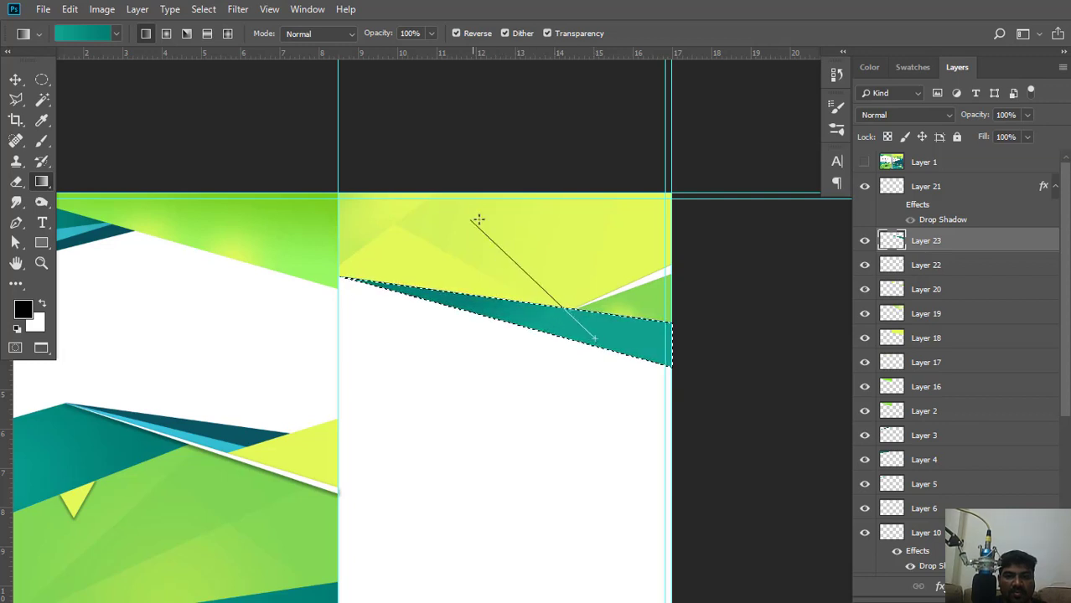
pyautogui.moveTo(652, 356); pyautogui.dragTo(528, 249)
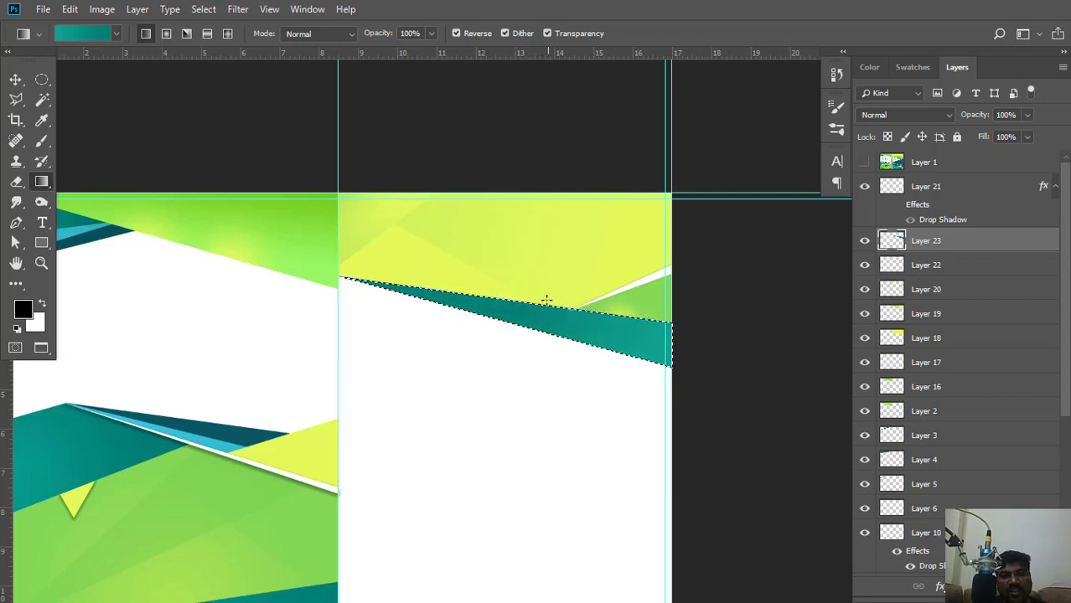
pyautogui.moveTo(604, 350); pyautogui.dragTo(554, 237)
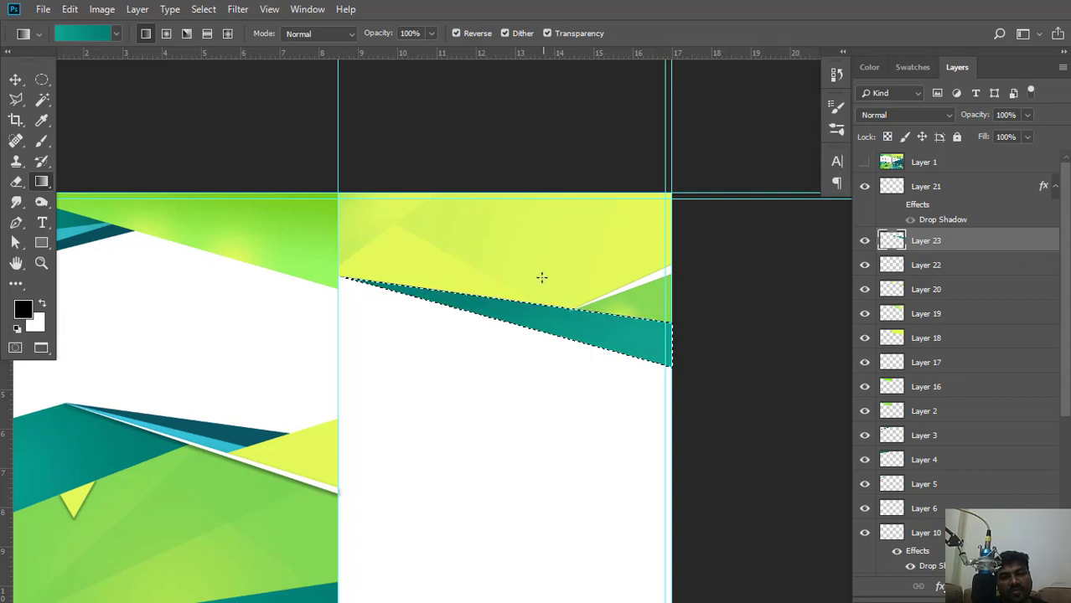
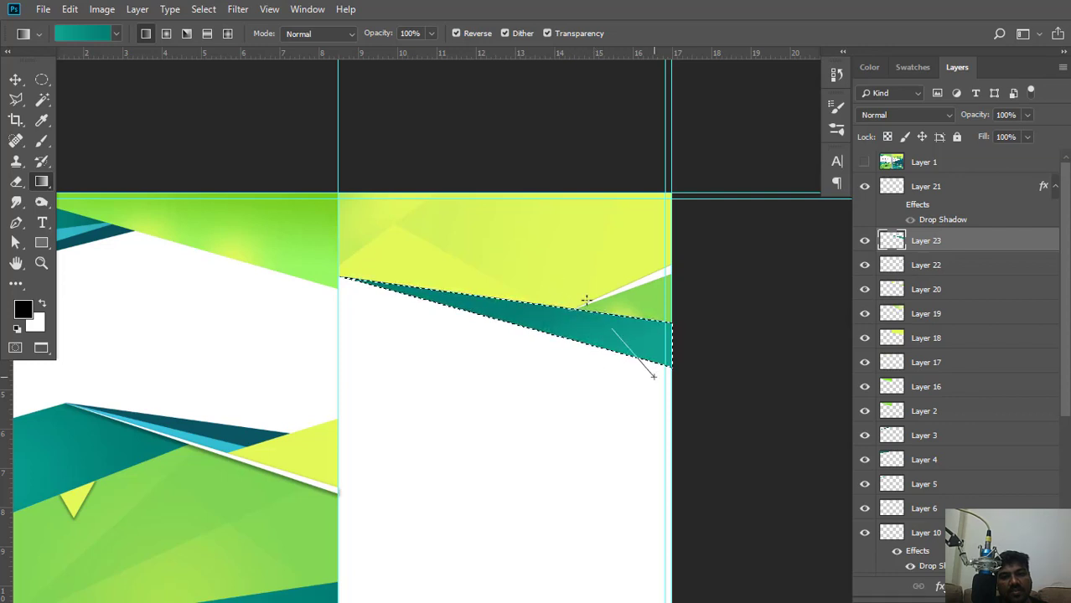
# Fill the slanted band selection with the teal gradient and deselect it.
pyautogui.moveTo(568, 280); pyautogui.dragTo(568, 279)
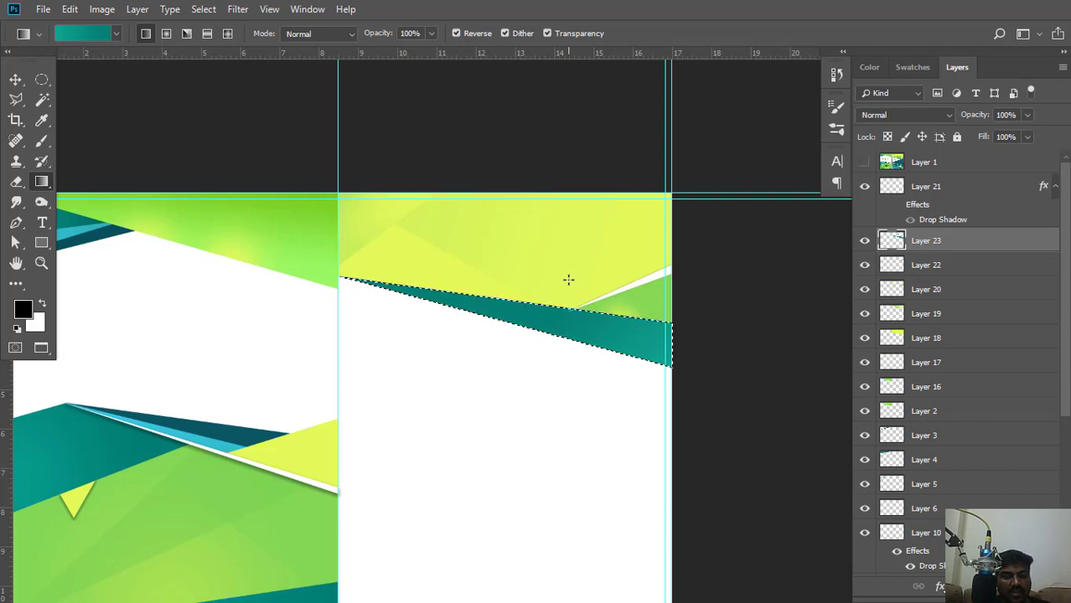
pyautogui.hotkey('ctrl', 'd')
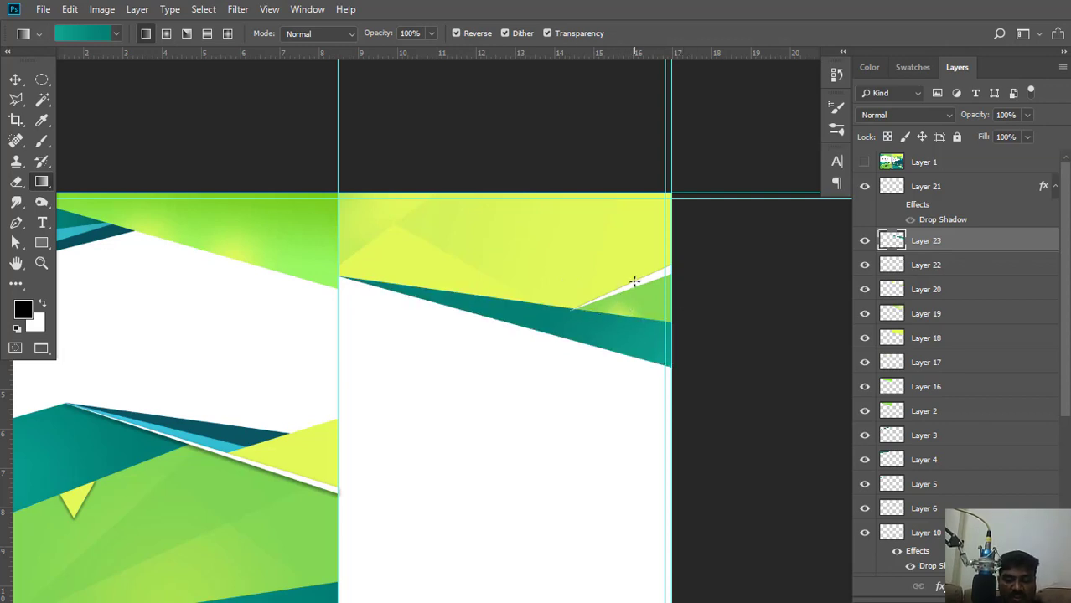
pyautogui.scroll(1, 634, 281)
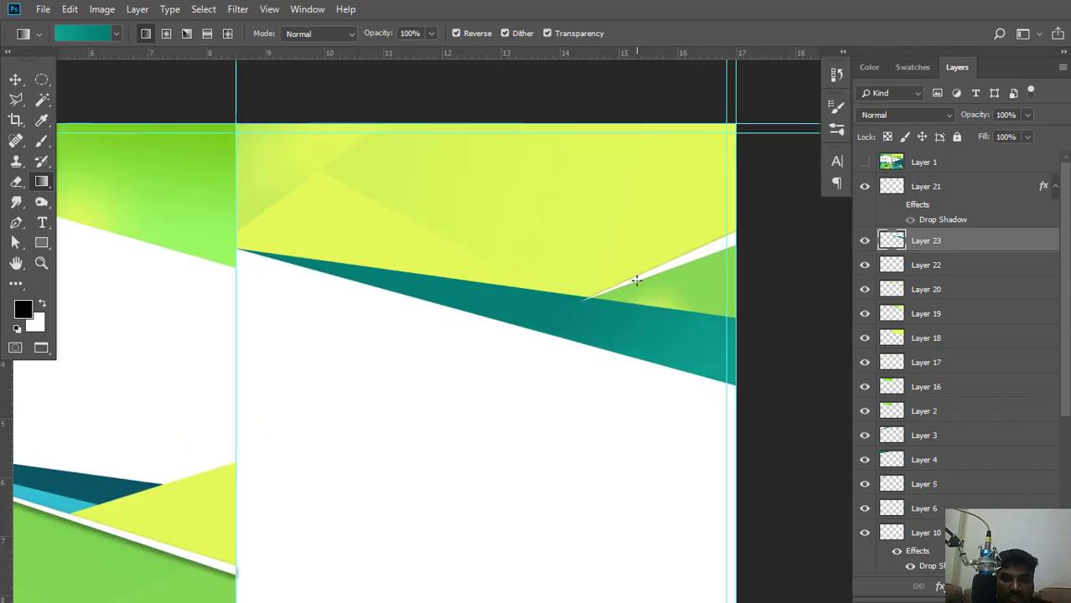
pyautogui.moveTo(647, 260); pyautogui.dragTo(490, 350)
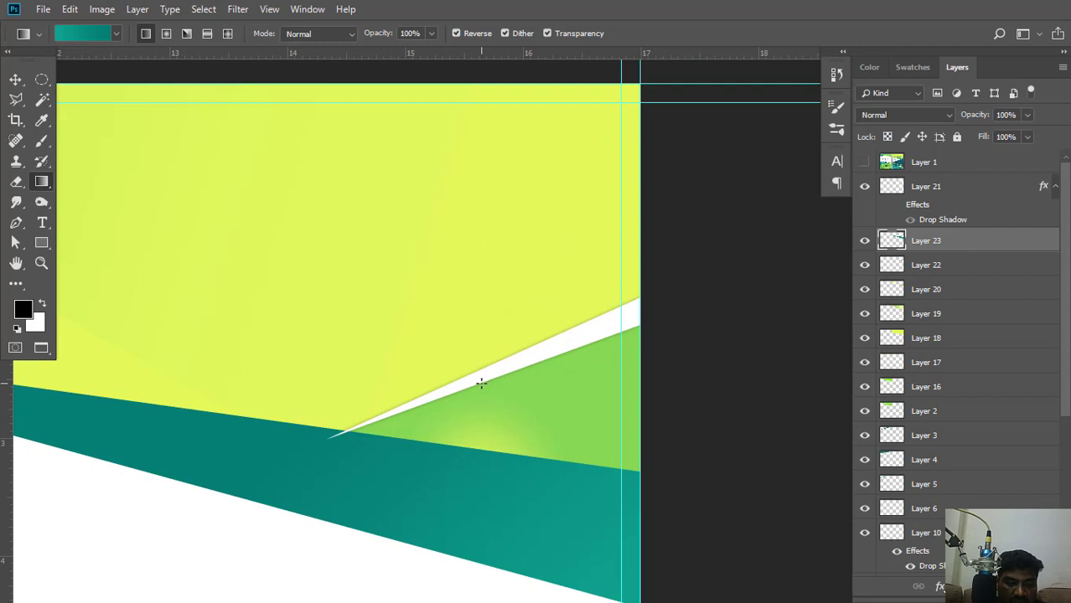
# Scale the white wedge on Layer 21 down to about 93.5% so its tip meets the teal band.
pyautogui.press('v')
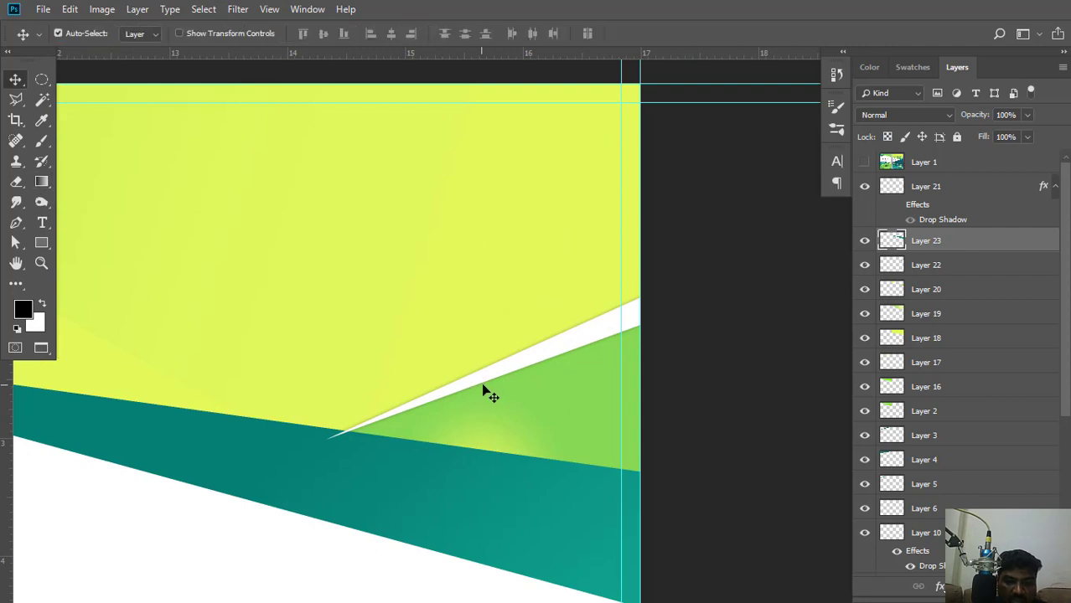
pyautogui.click(486, 382)
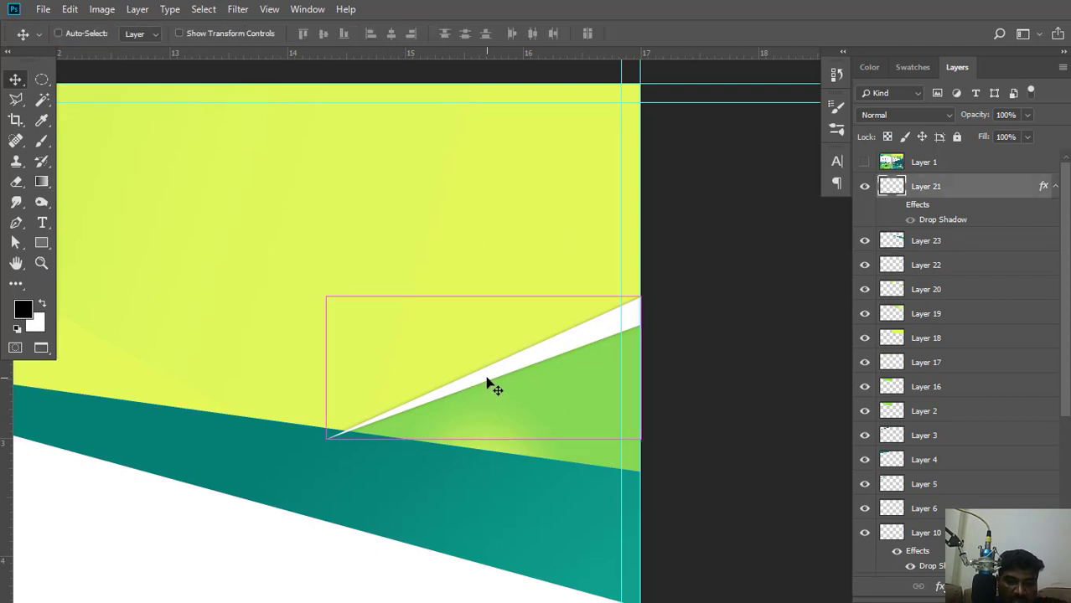
pyautogui.hotkey('ctrl', 't')
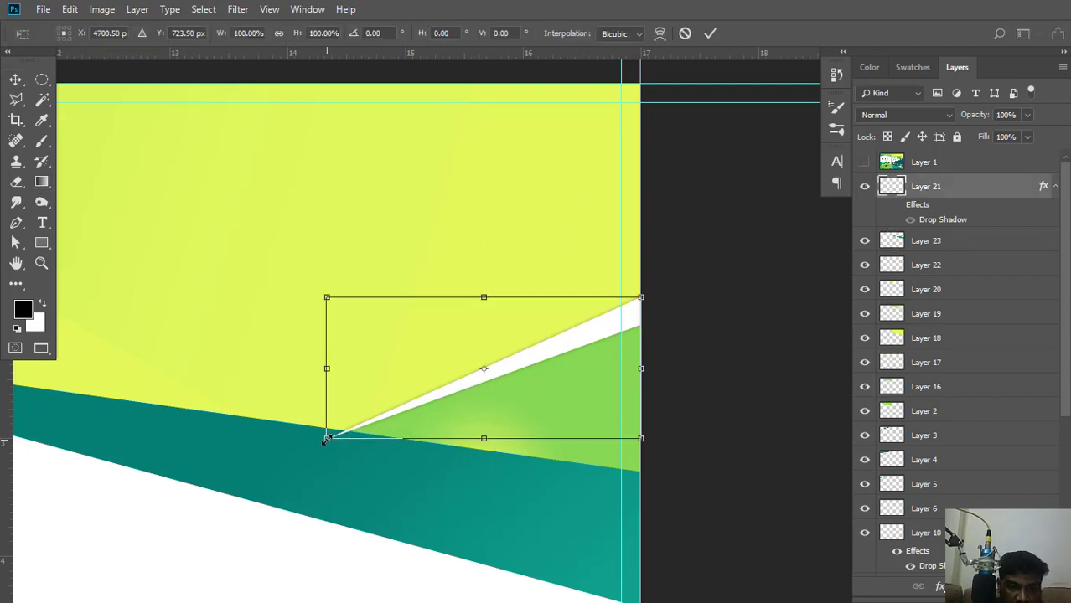
pyautogui.moveTo(327, 439); pyautogui.dragTo(347, 431)
pyautogui.press('Return')
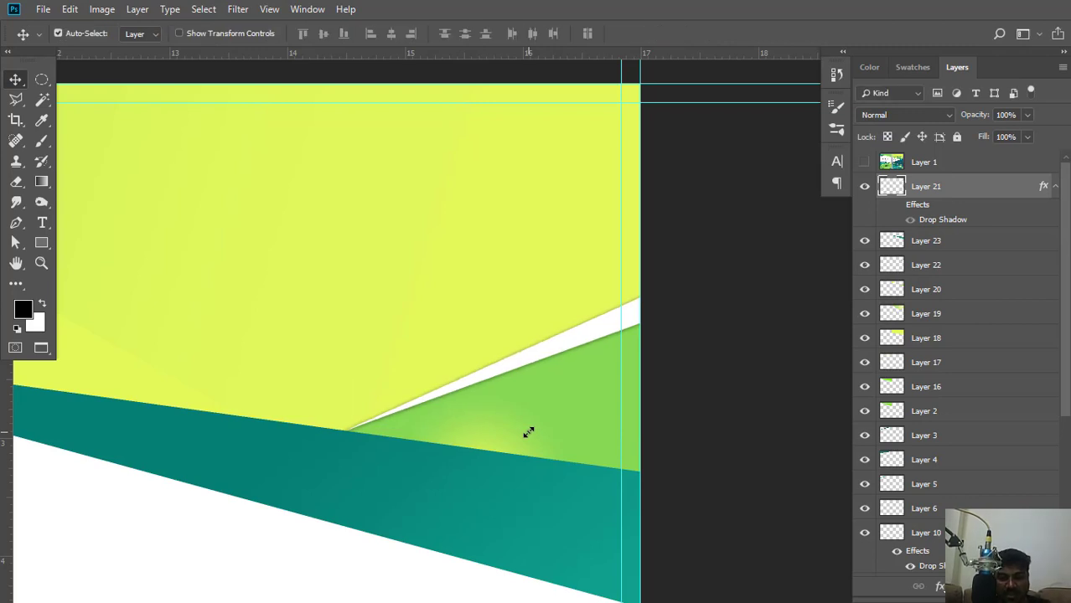
pyautogui.hotkey('ctrl', '-')
pyautogui.hotkey('ctrl', '-')
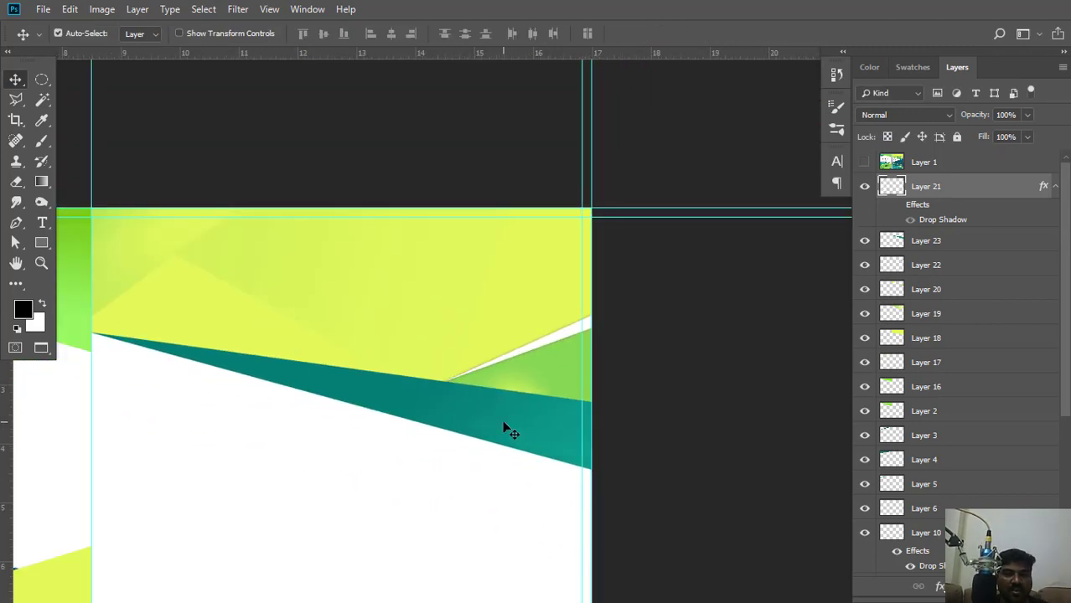
pyautogui.moveTo(437, 398); pyautogui.dragTo(463, 387)
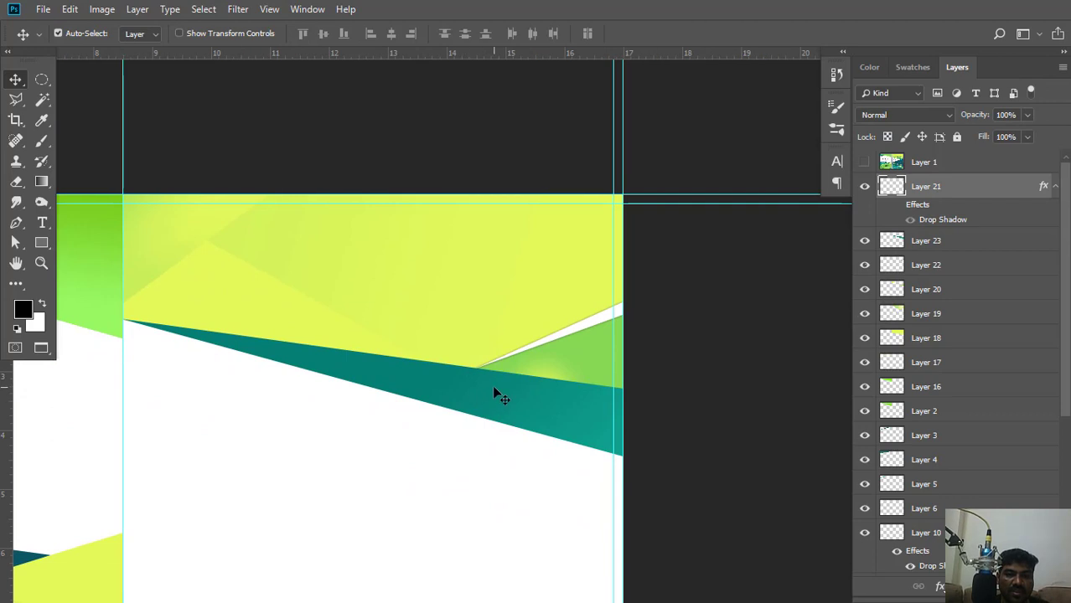
pyautogui.click(501, 392)
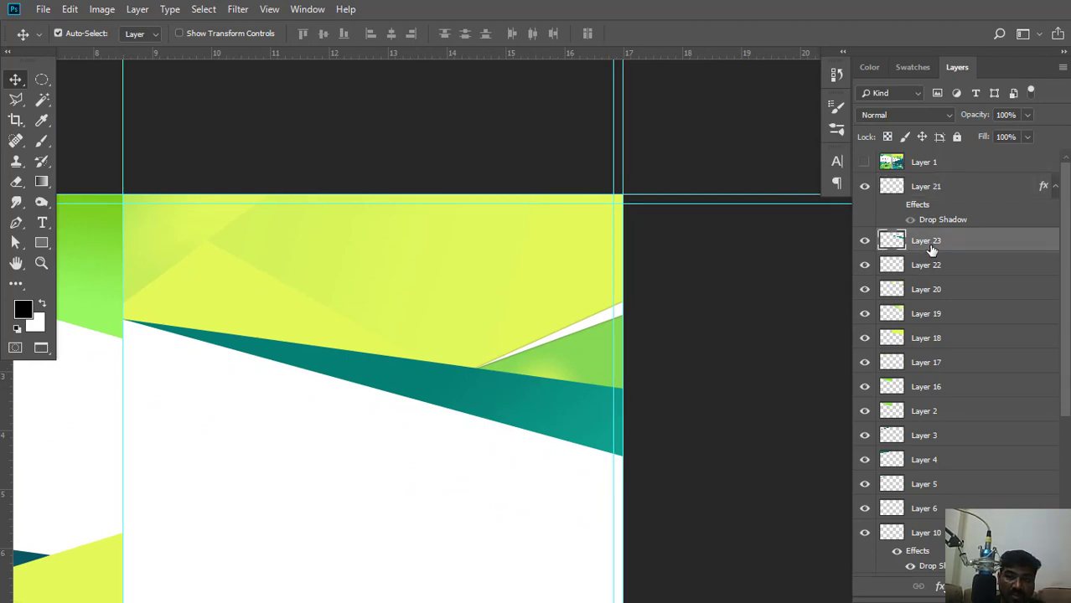
# Move Layer 23 below Layer 18 and select the yellow top shape, Layer 18.
pyautogui.moveTo(932, 243); pyautogui.dragTo(925, 350)
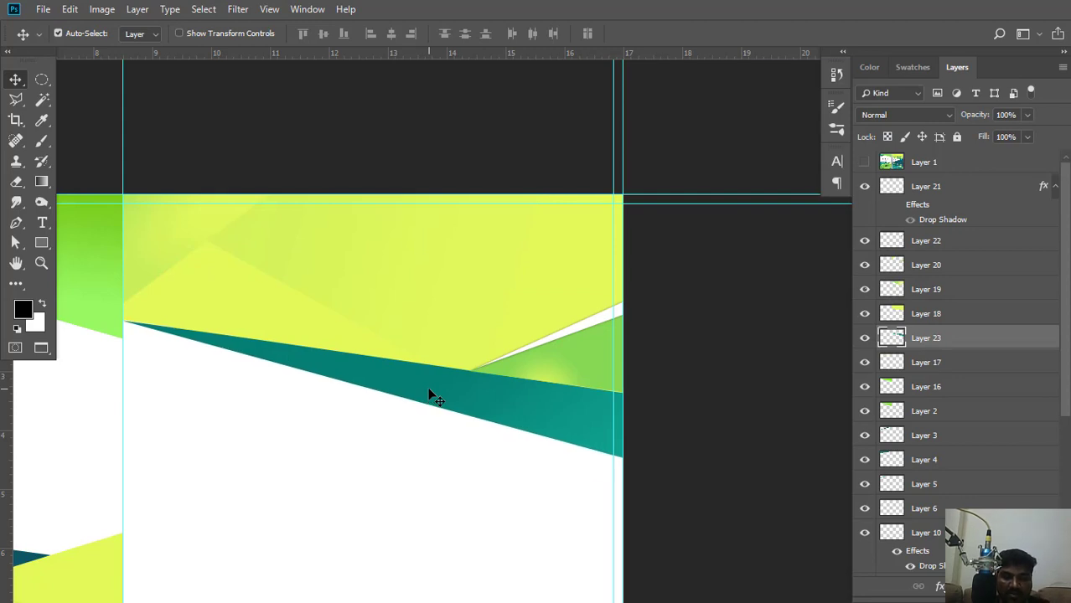
pyautogui.click(240, 332)
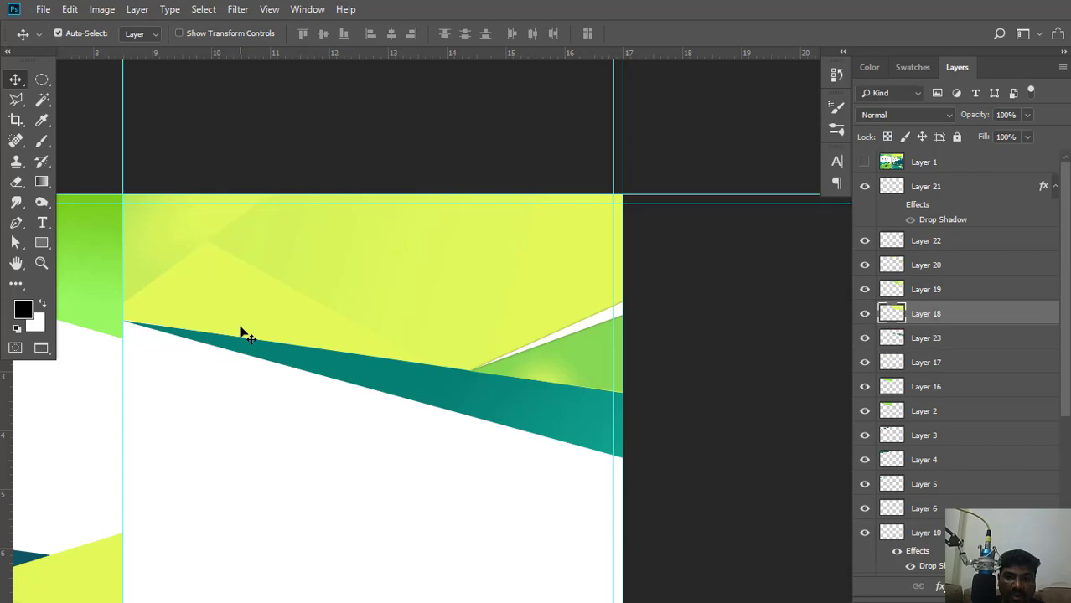
pyautogui.rightClick(954, 312)
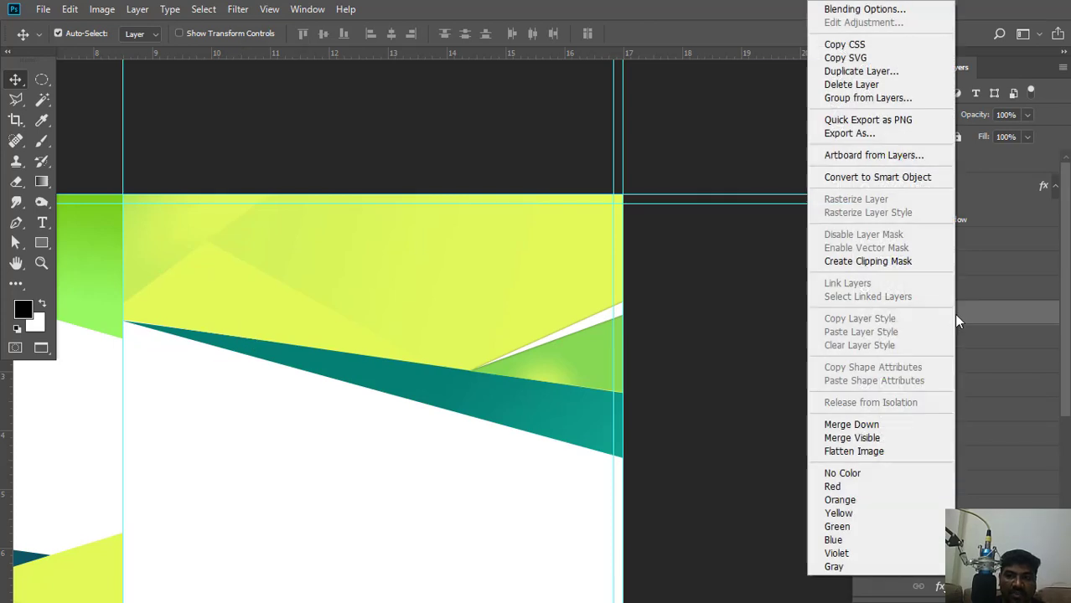
pyautogui.click(781, 115)
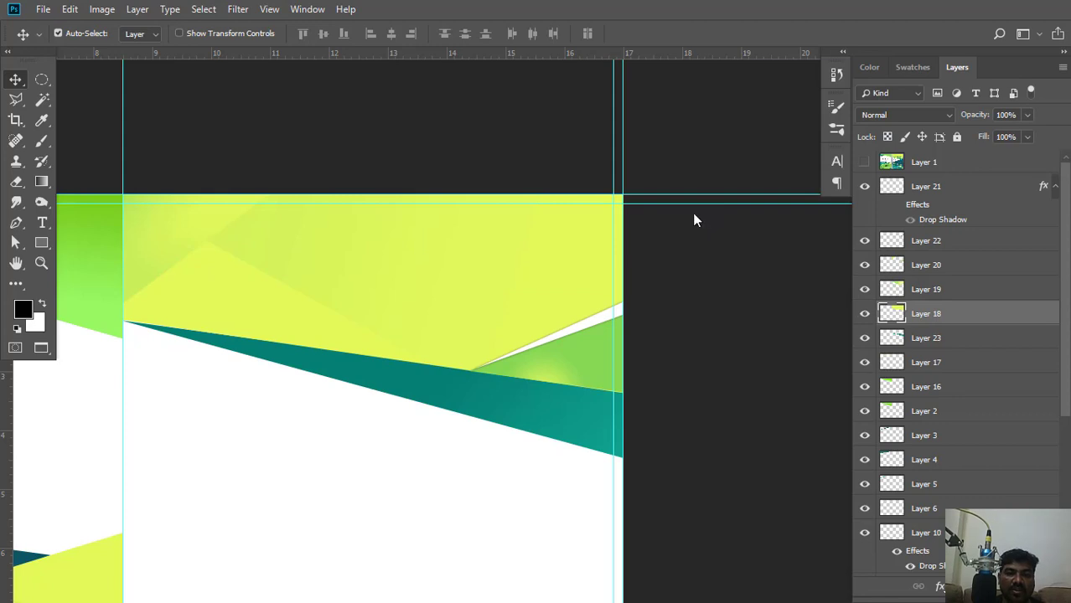
# Give Layer 18 a drop shadow with 13 px distance, 16% spread and 54 px size.
pyautogui.hotkey('alt', 'l')
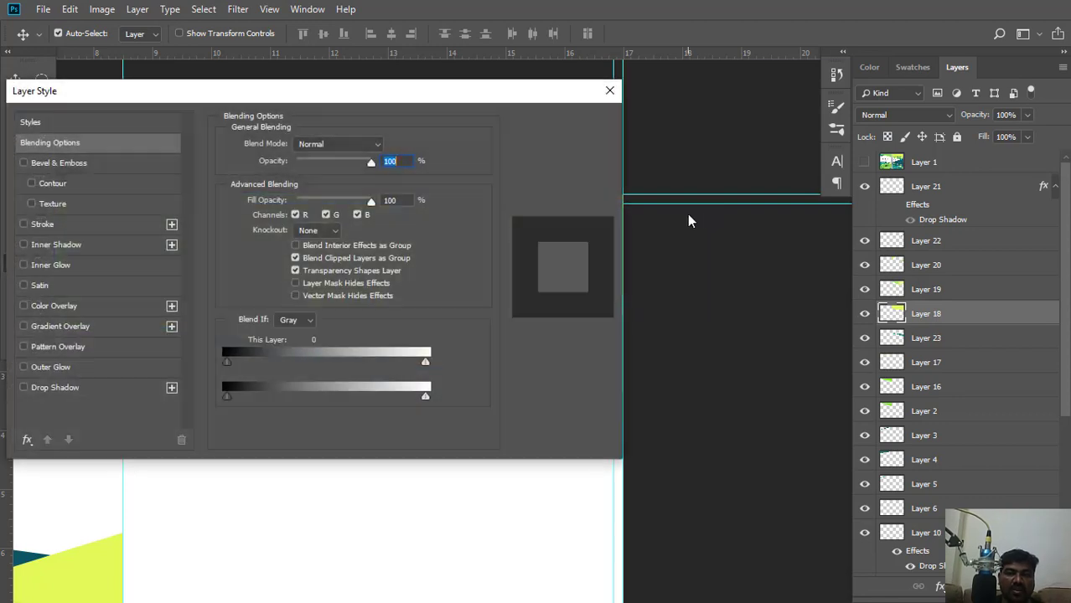
pyautogui.moveTo(168, 90); pyautogui.dragTo(622, 30)
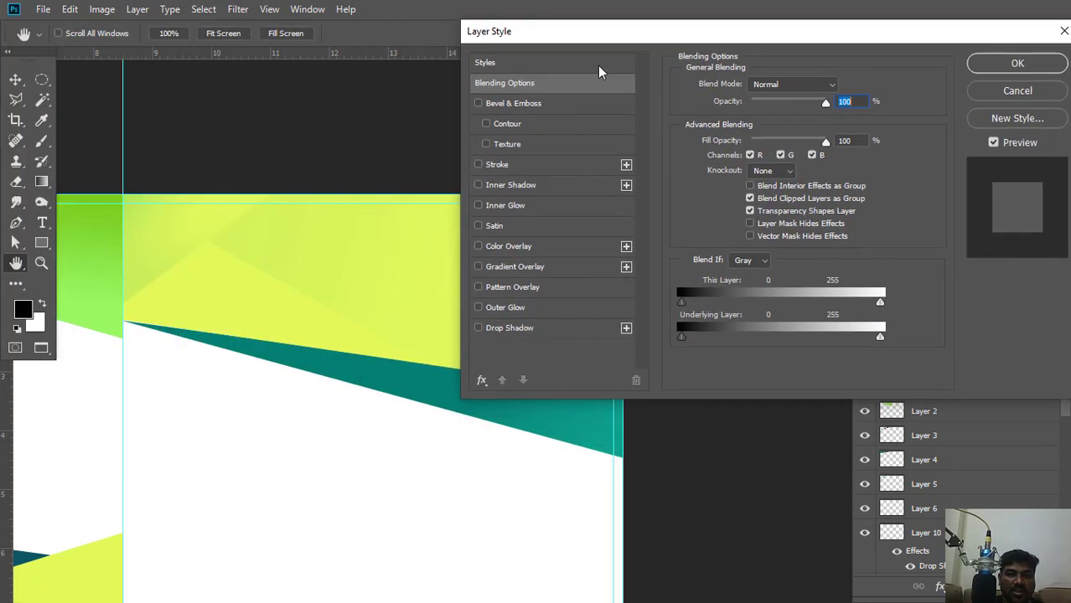
pyautogui.click(478, 328)
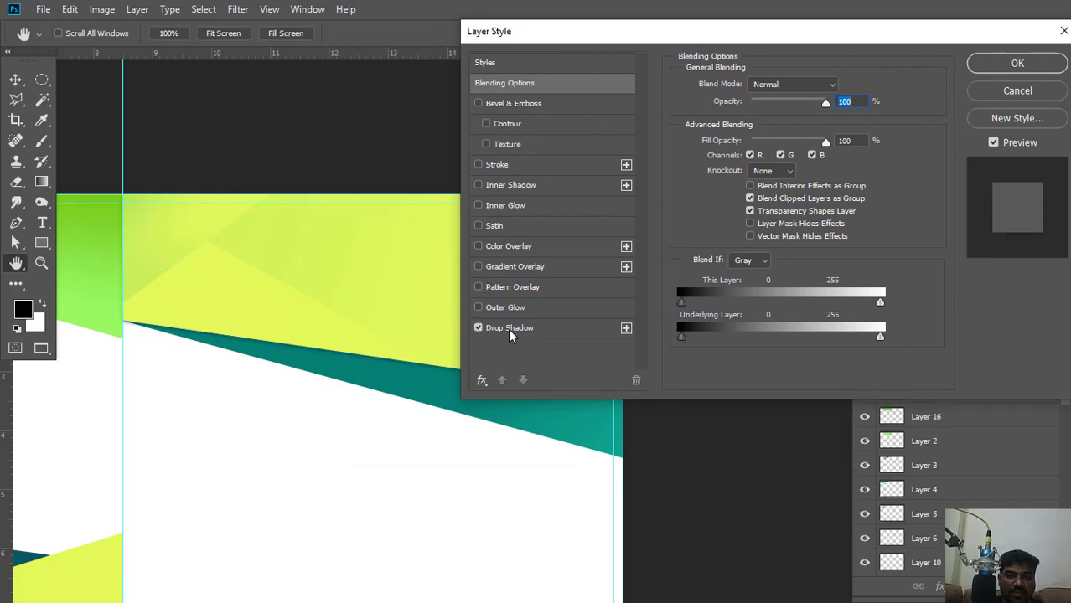
pyautogui.click(520, 327)
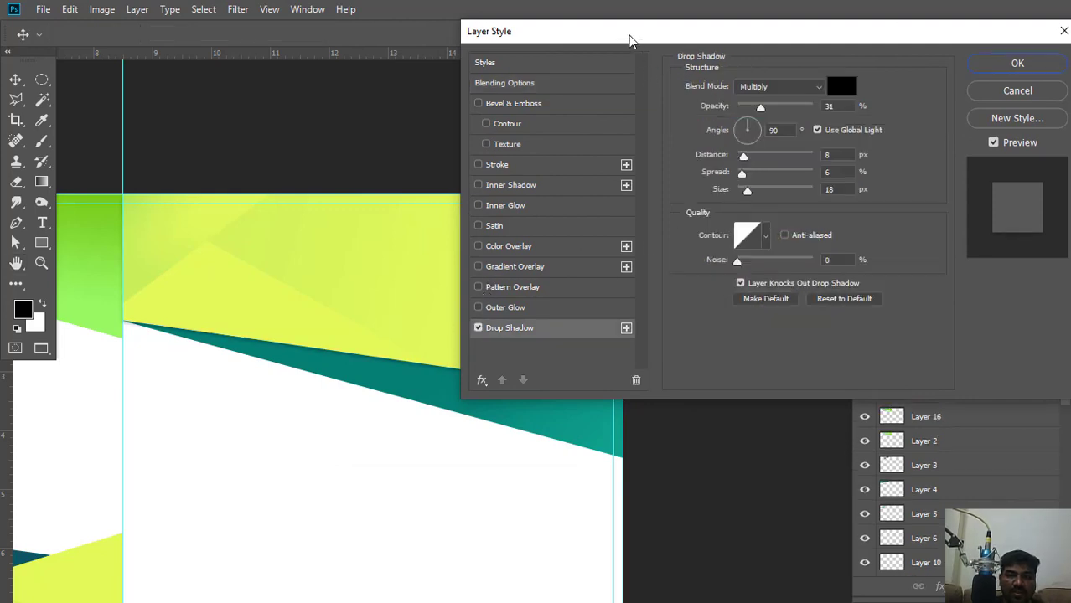
pyautogui.moveTo(631, 34); pyautogui.dragTo(727, 20)
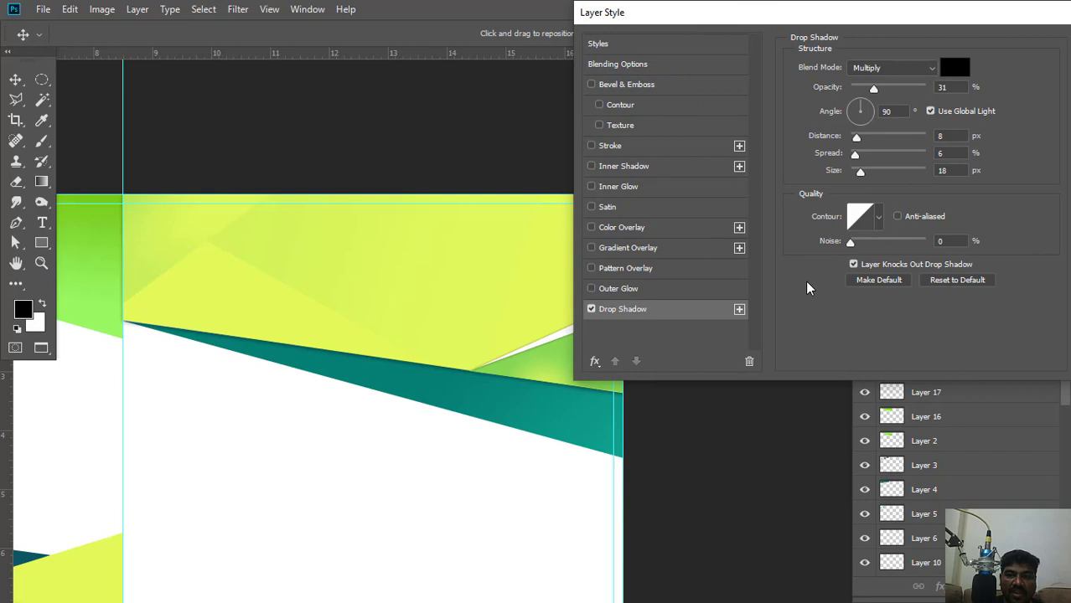
pyautogui.click(858, 140)
pyautogui.moveTo(854, 155); pyautogui.dragTo(868, 170)
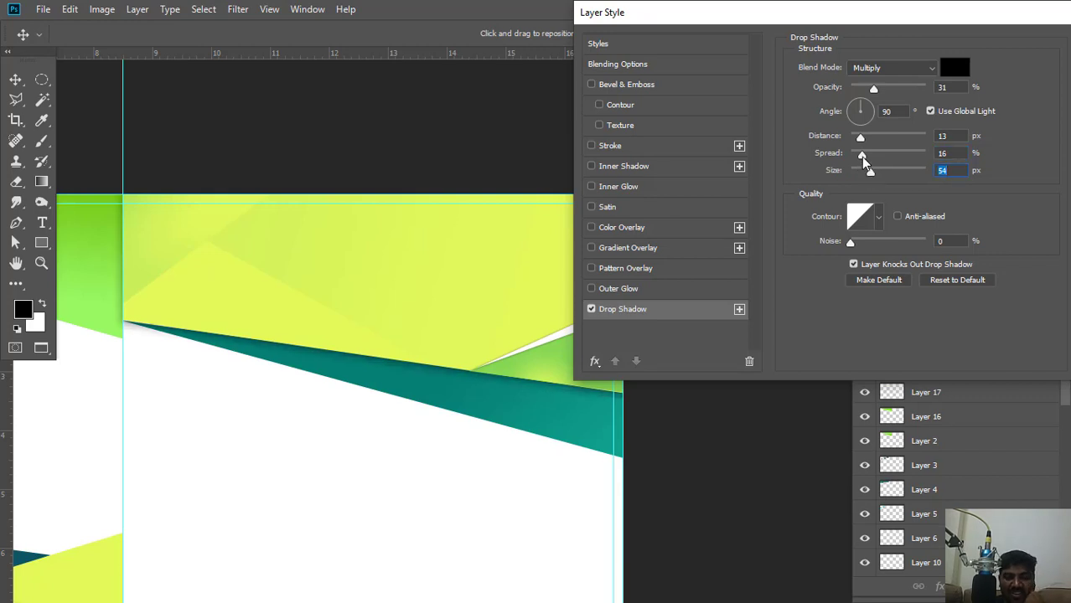
pyautogui.click(861, 157)
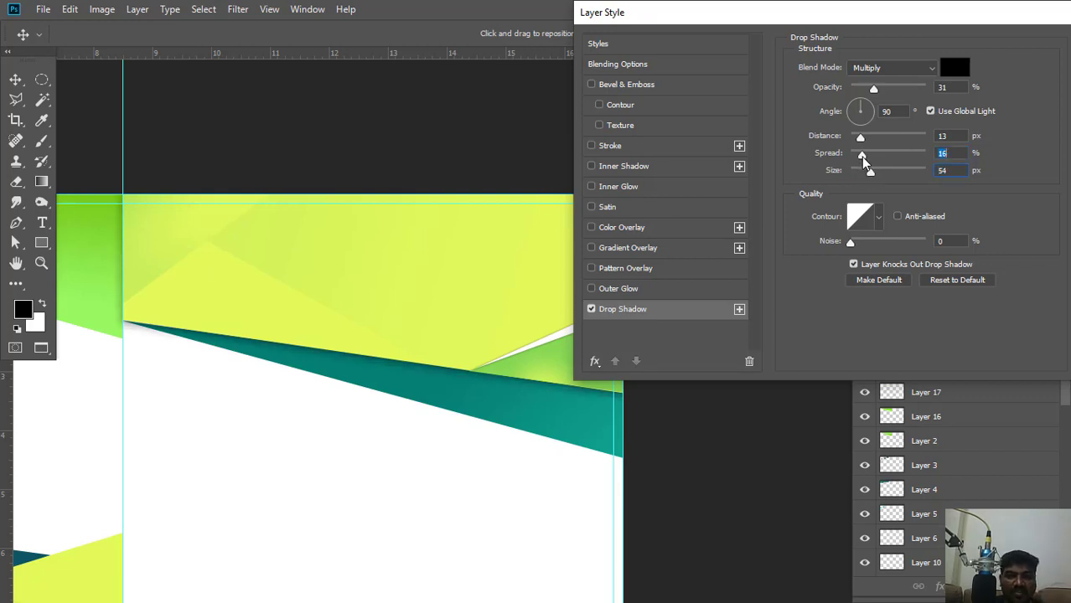
pyautogui.moveTo(946, 12); pyautogui.dragTo(809, 27)
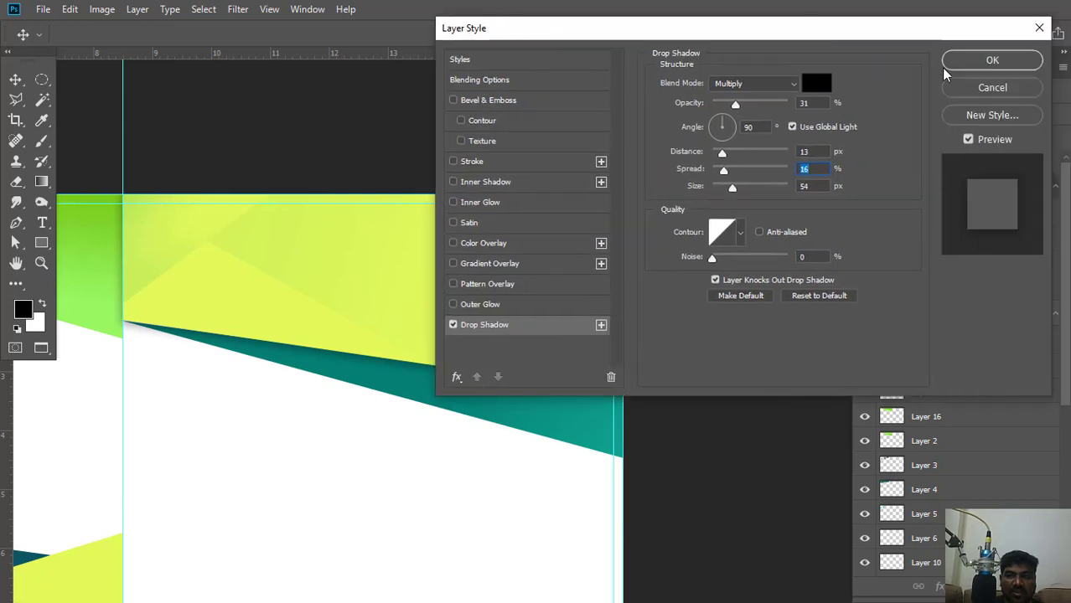
pyautogui.click(992, 60)
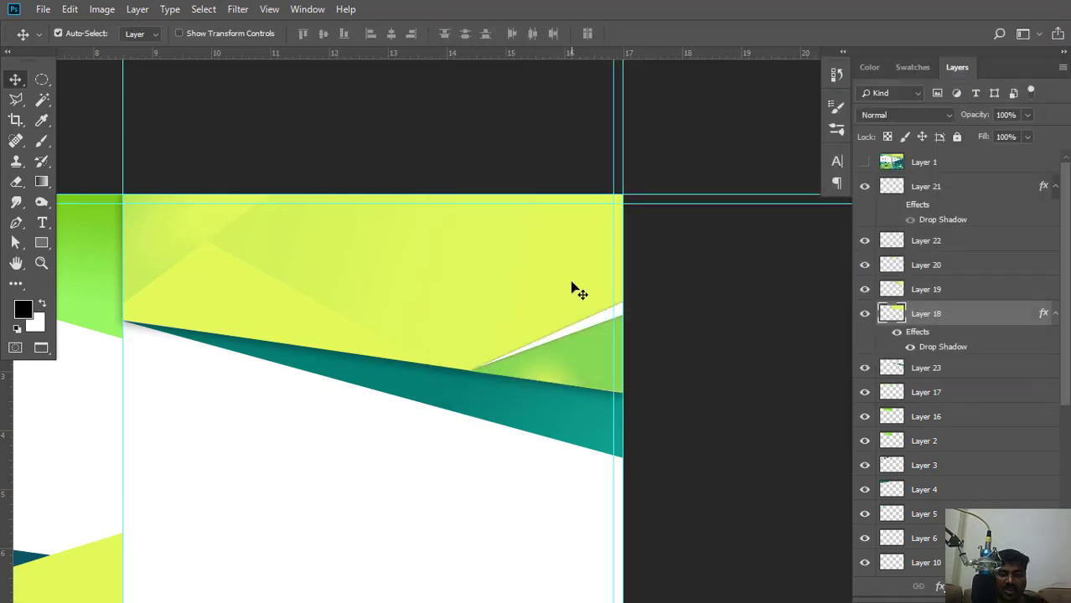
# Toggle the reference brochure on and off to compare it with the rebuilt spread.
pyautogui.scroll(-3, 578, 289)
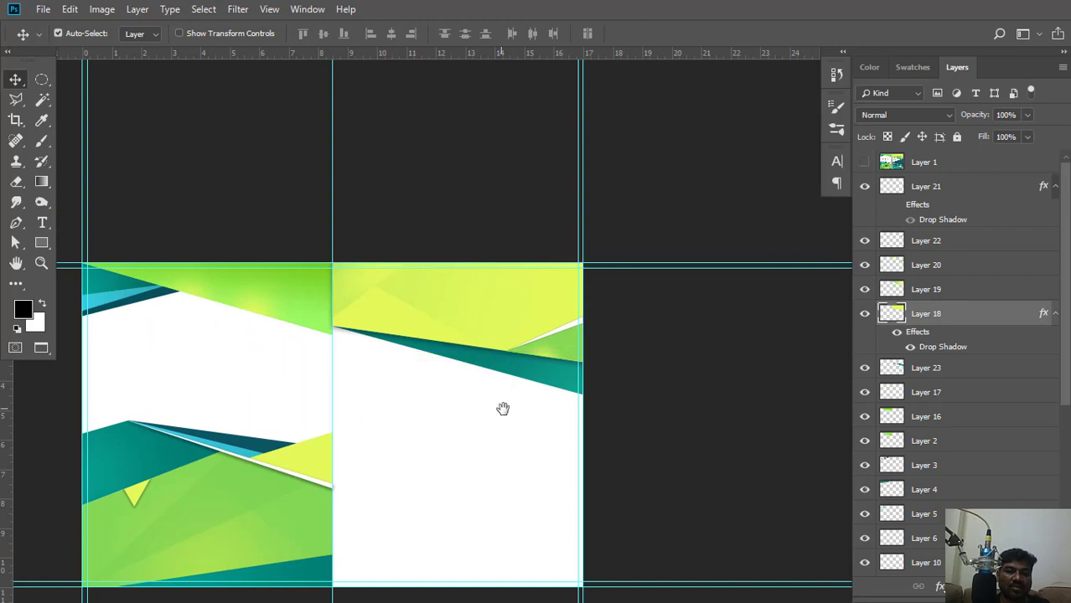
pyautogui.moveTo(502, 408); pyautogui.dragTo(514, 309)
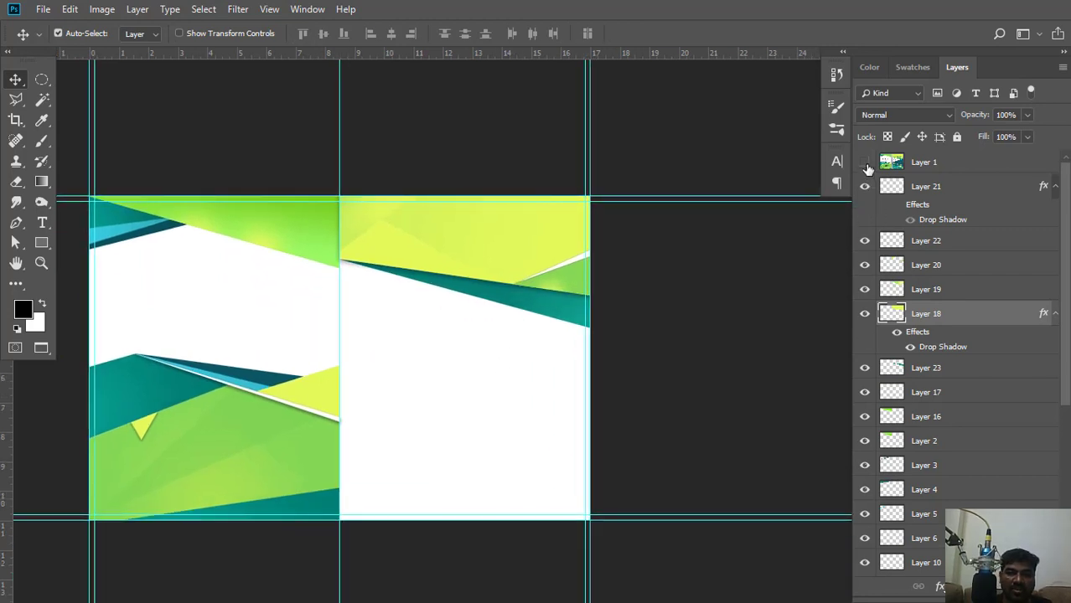
pyautogui.click(865, 162)
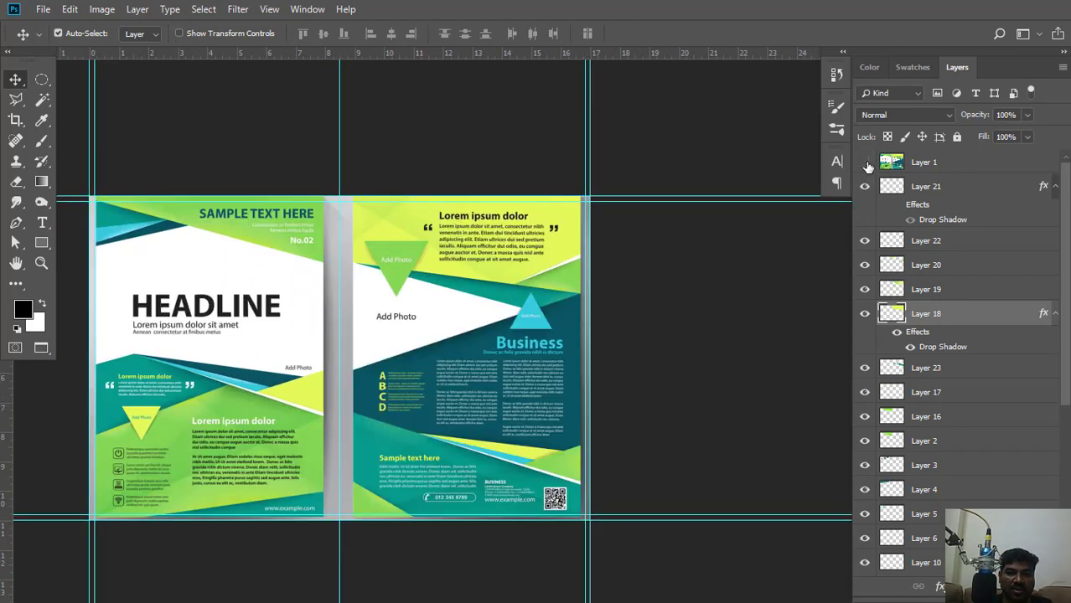
pyautogui.click(865, 164)
pyautogui.click(866, 164)
pyautogui.click(865, 163)
pyautogui.click(865, 163)
pyautogui.click(865, 163)
pyautogui.click(865, 163)
pyautogui.click(865, 163)
pyautogui.click(866, 164)
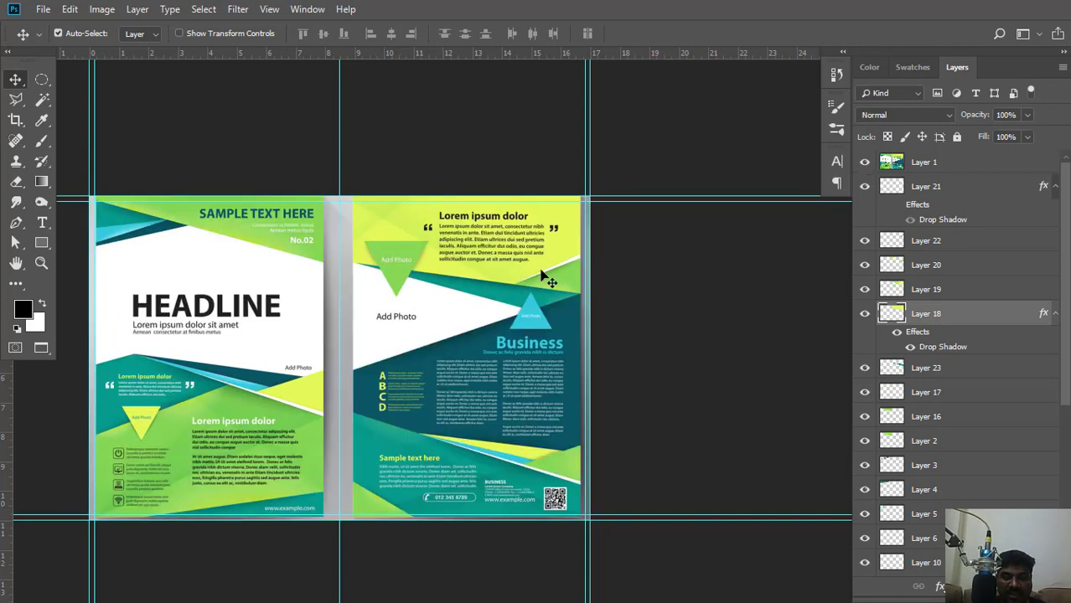
# Create a new blank Layer 24 directly above Layer 21.
pyautogui.press('ctrl')
pyautogui.scroll(4, 549, 277)
pyautogui.scroll(-2, 471, 282)
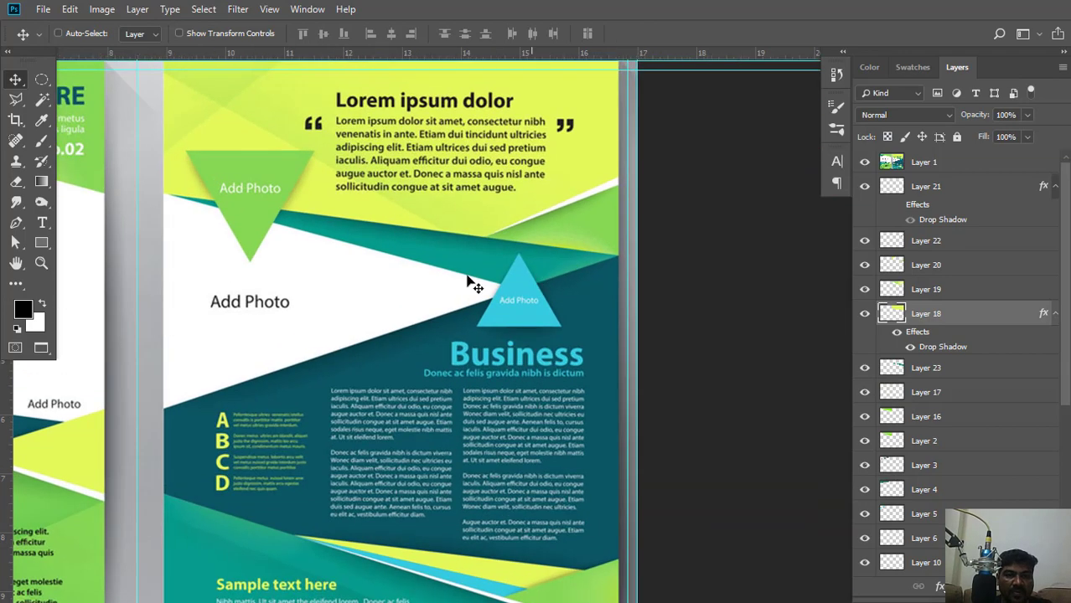
pyautogui.moveTo(227, 269); pyautogui.dragTo(317, 331)
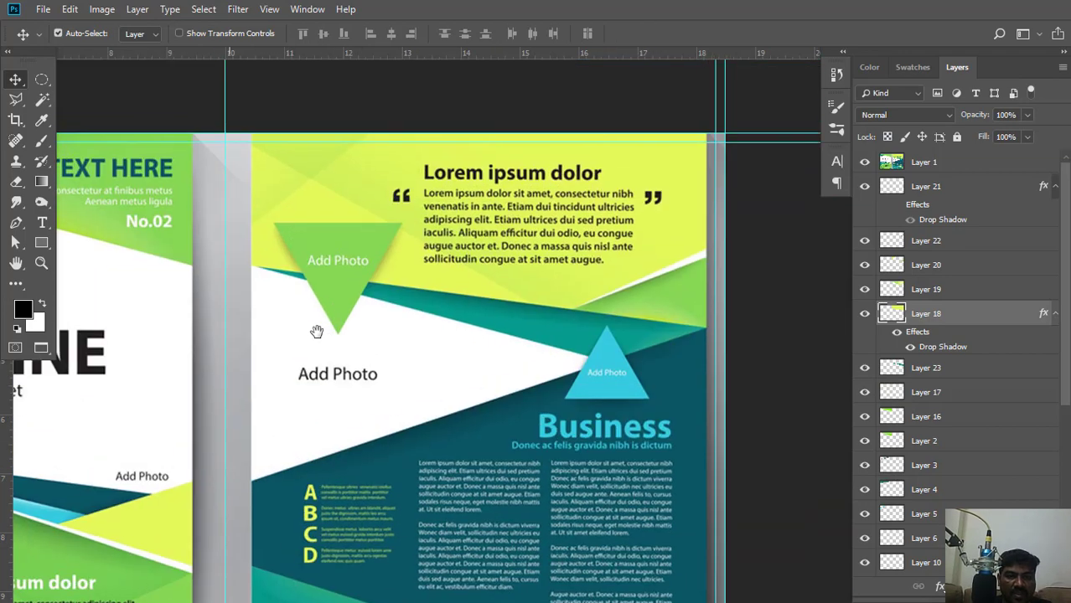
pyautogui.click(964, 189)
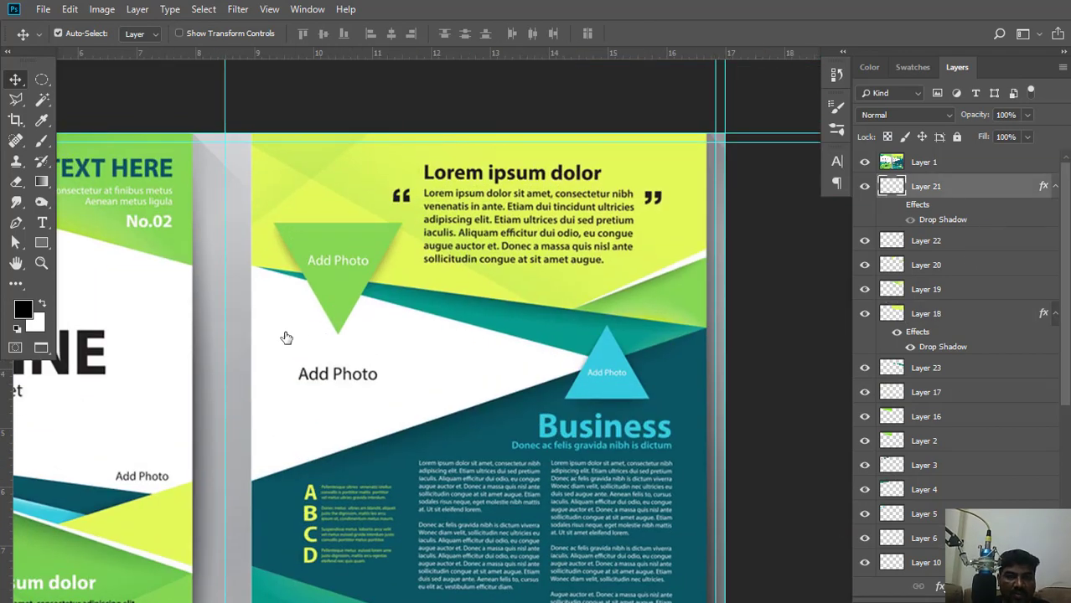
pyautogui.hotkey('ctrl', 'shift', 'alt', 'n')
# Trace a closed triangular Pen path around the green Add Photo triangle's three corners.
pyautogui.click(15, 222)
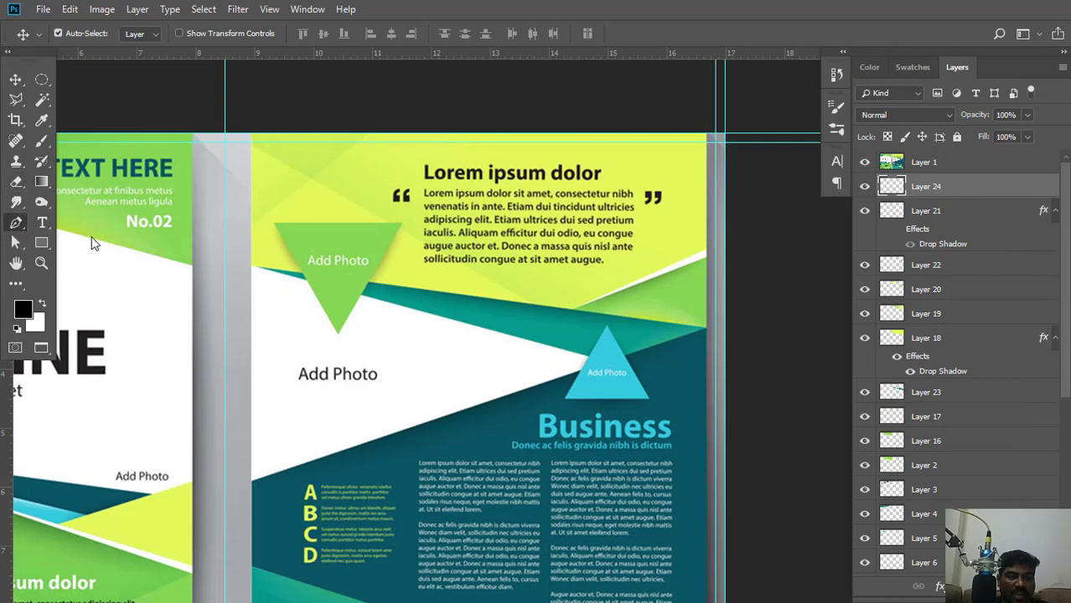
pyautogui.scroll(3, 201, 231)
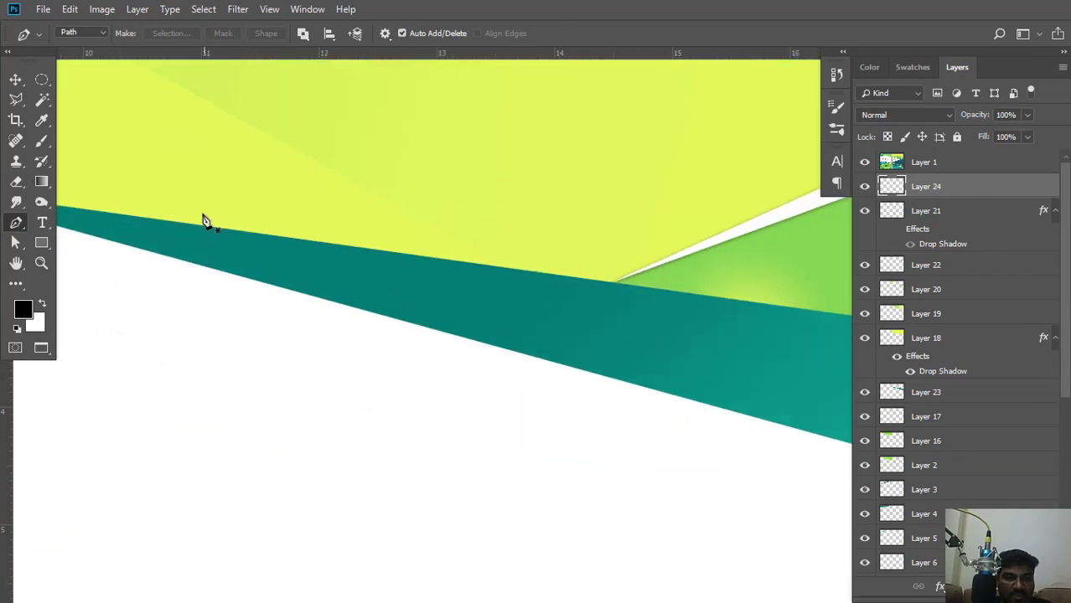
pyautogui.scroll(-3, 203, 222)
pyautogui.scroll(3, 351, 247)
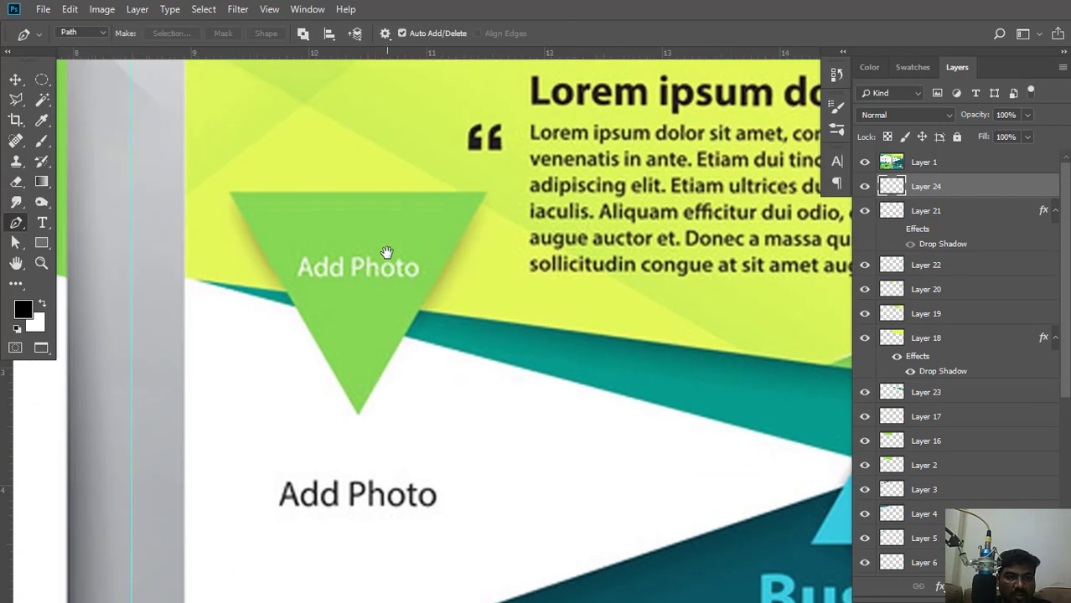
pyautogui.click(230, 191)
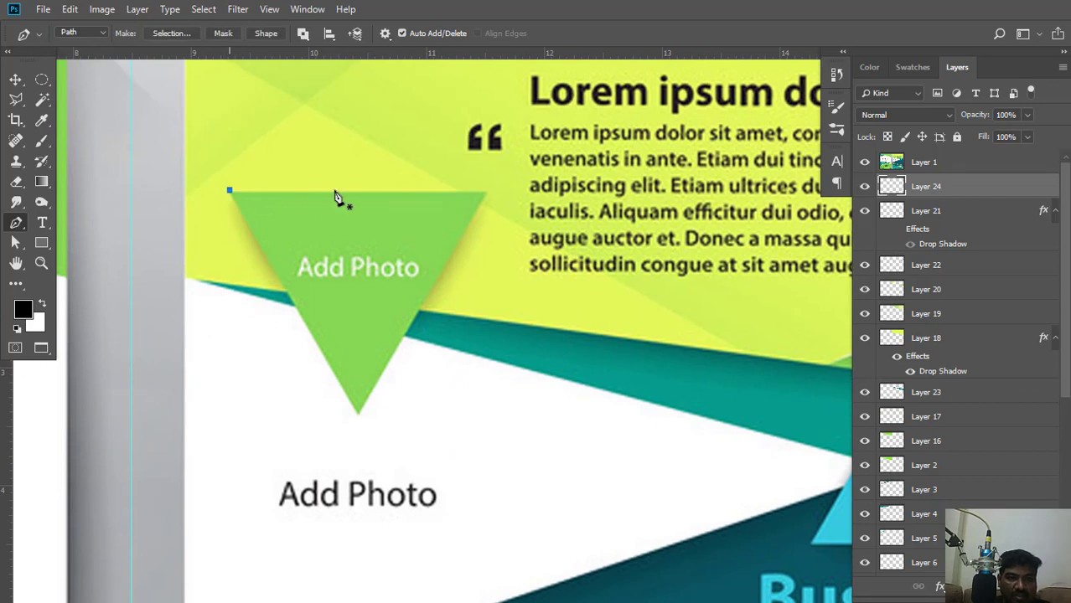
pyautogui.click(485, 191)
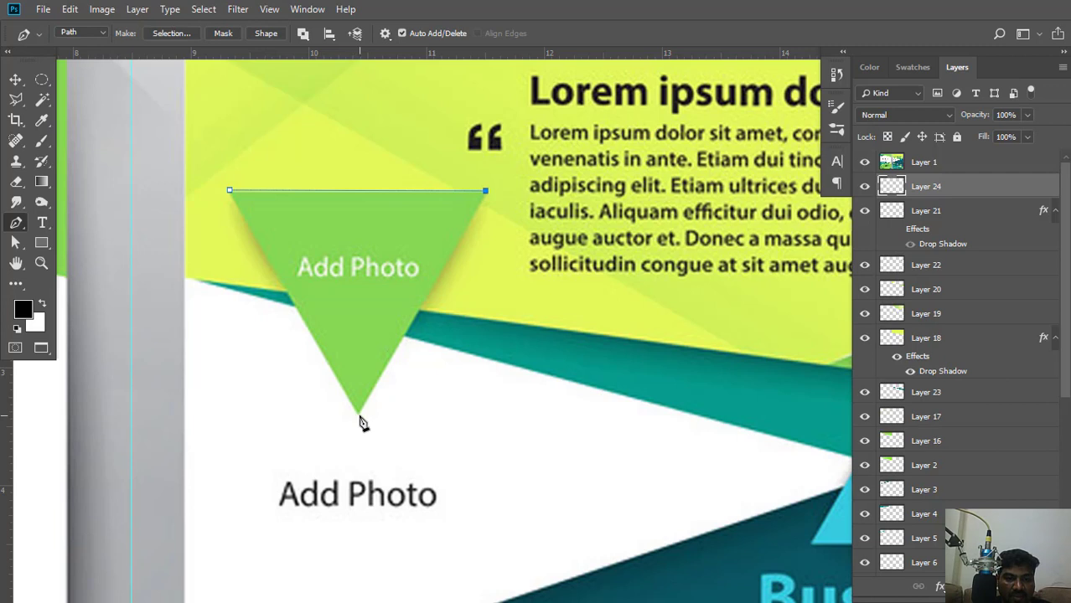
pyautogui.click(358, 318)
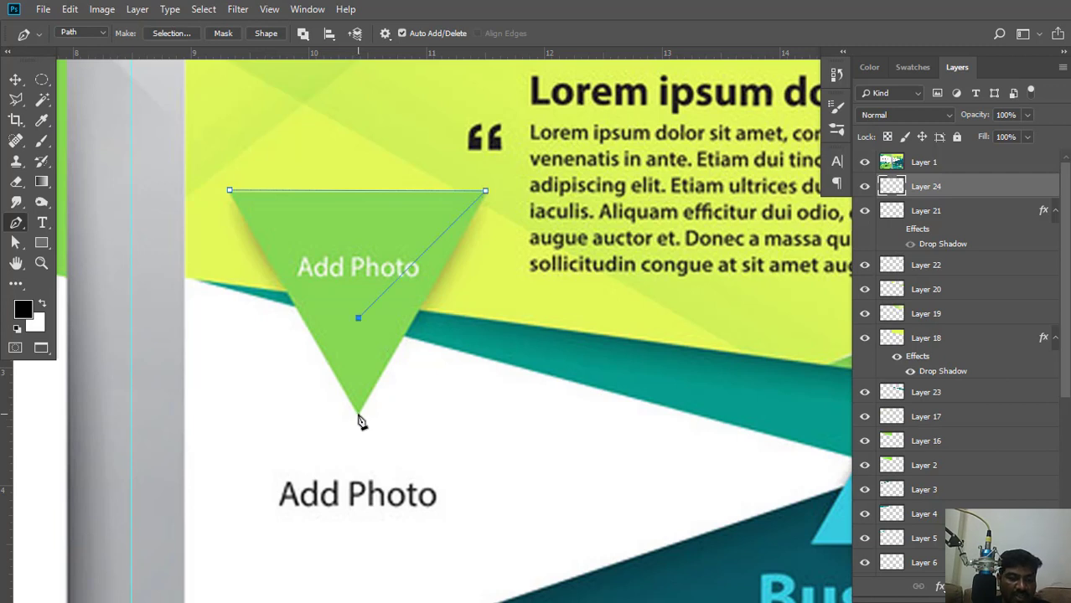
pyautogui.hotkey('ctrl', 'z')
pyautogui.click(358, 415)
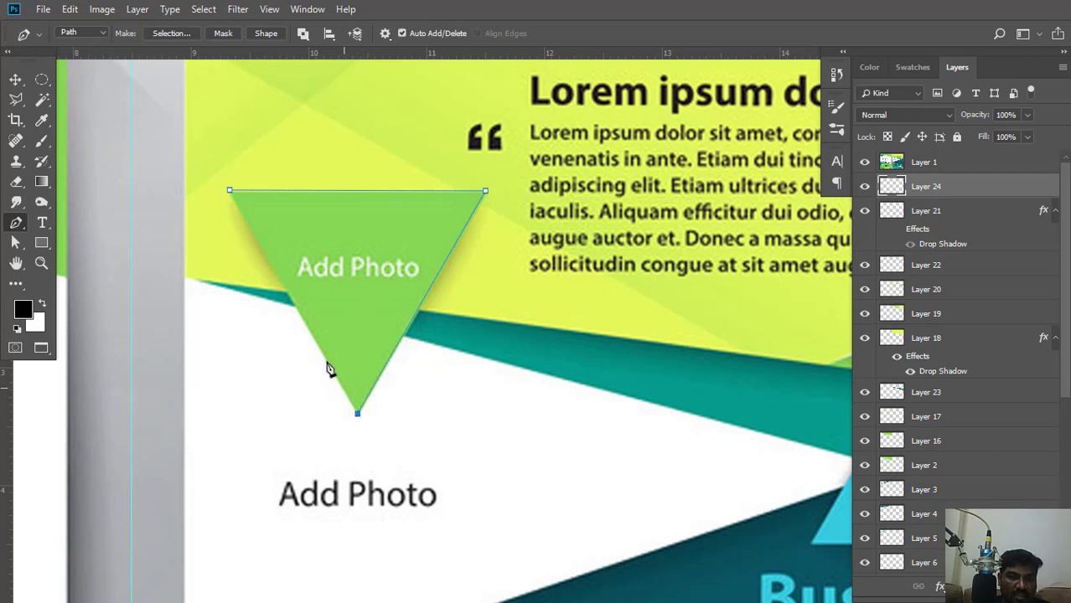
pyautogui.click(230, 191)
# Convert the triangle path into a selection with 0 feather.
pyautogui.rightClick(460, 148)
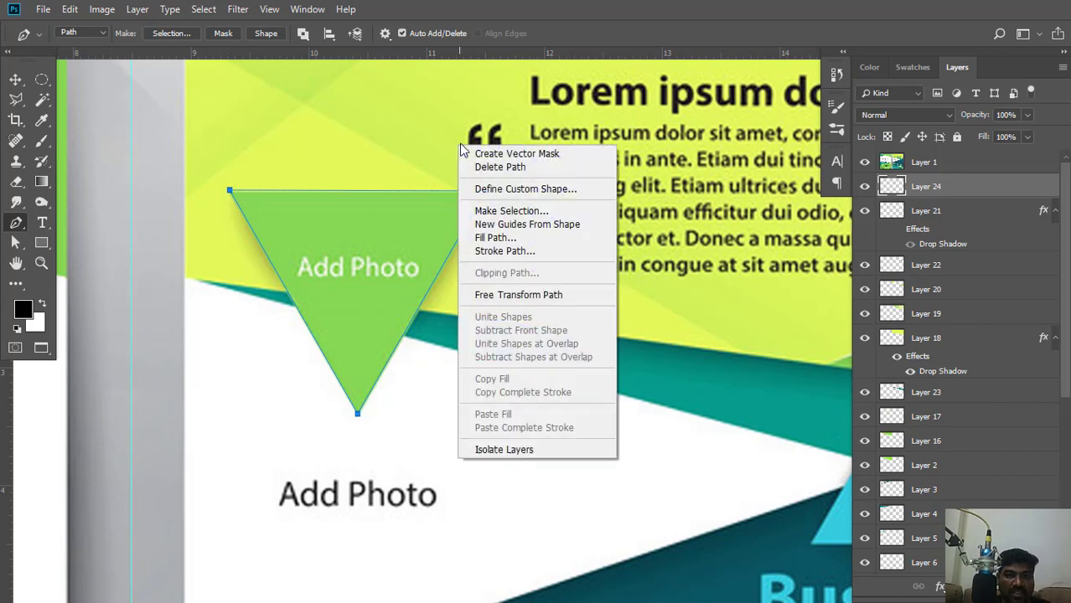
pyautogui.click(511, 212)
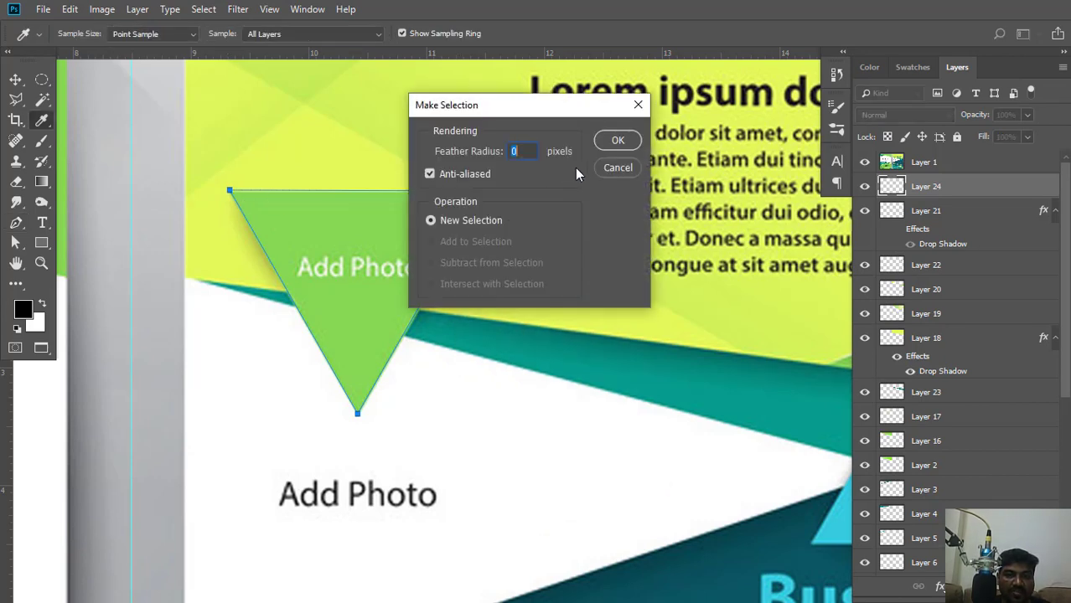
pyautogui.click(605, 148)
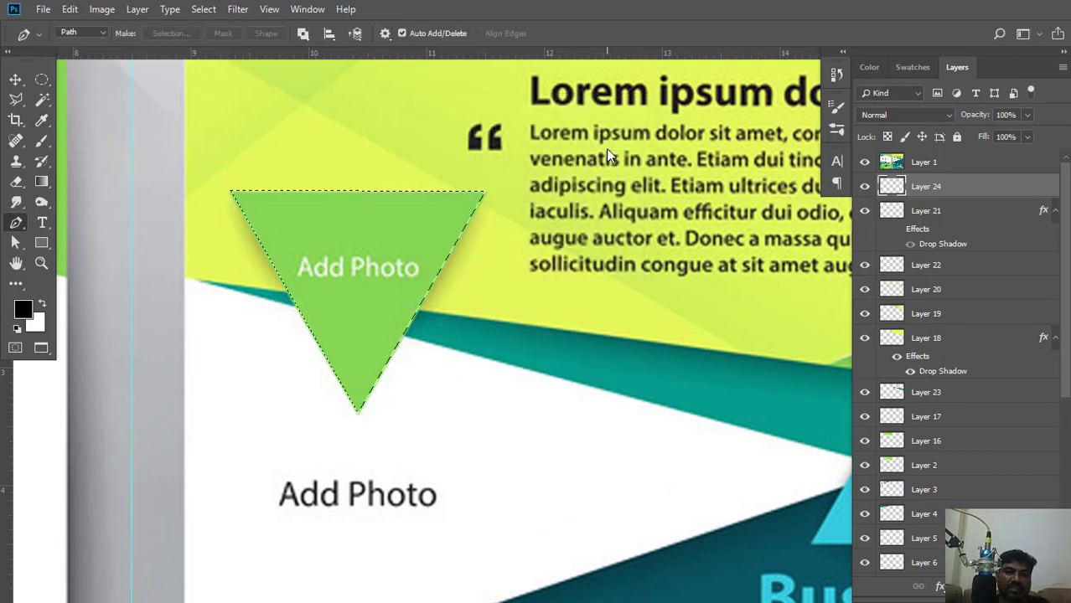
pyautogui.hotkey('ctrl', '-')
pyautogui.hotkey('ctrl', '-')
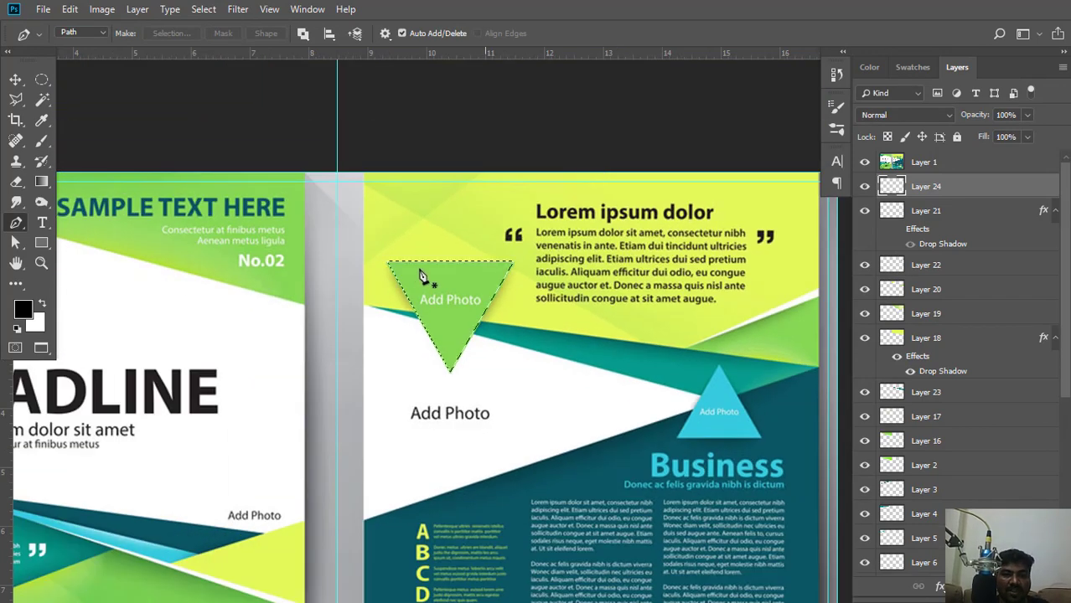
# Set up a gradient with both stops sampled green from the brochure.
pyautogui.click(40, 183)
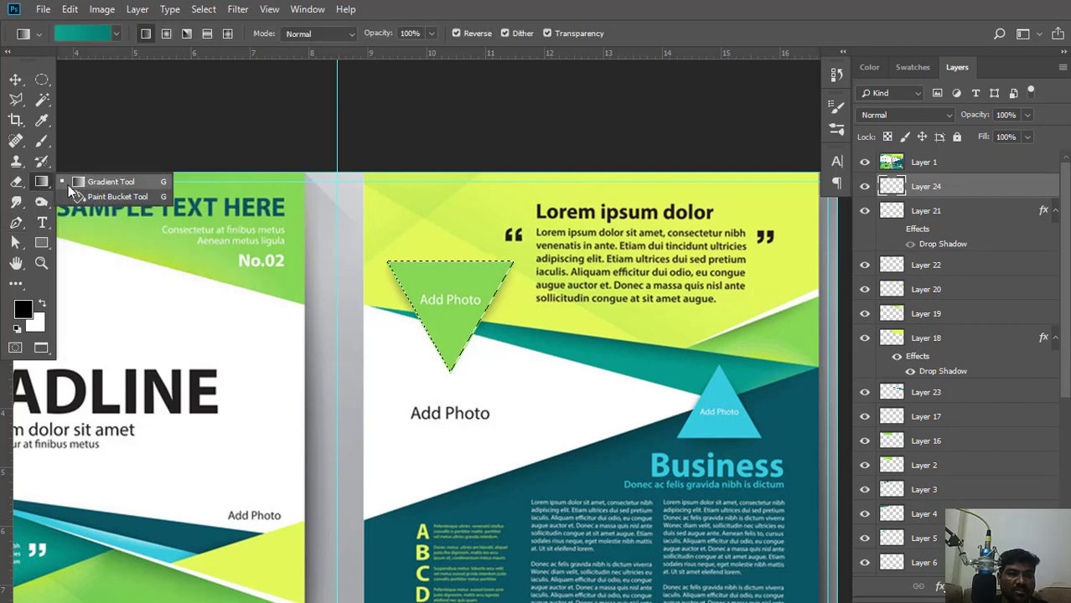
pyautogui.click(69, 183)
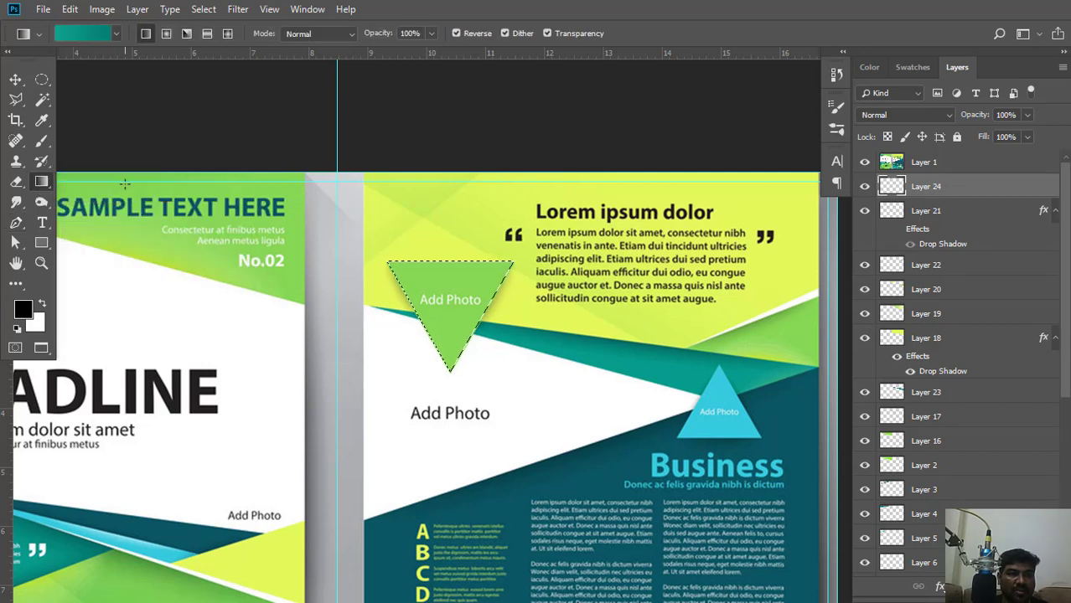
pyautogui.click(84, 34)
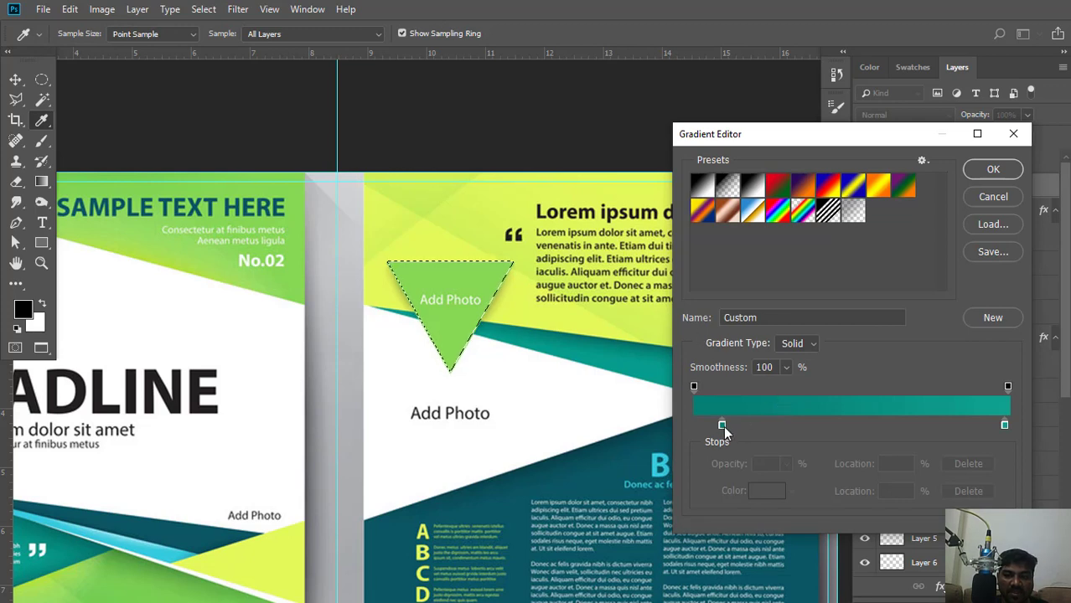
pyautogui.click(722, 426)
pyautogui.click(450, 344)
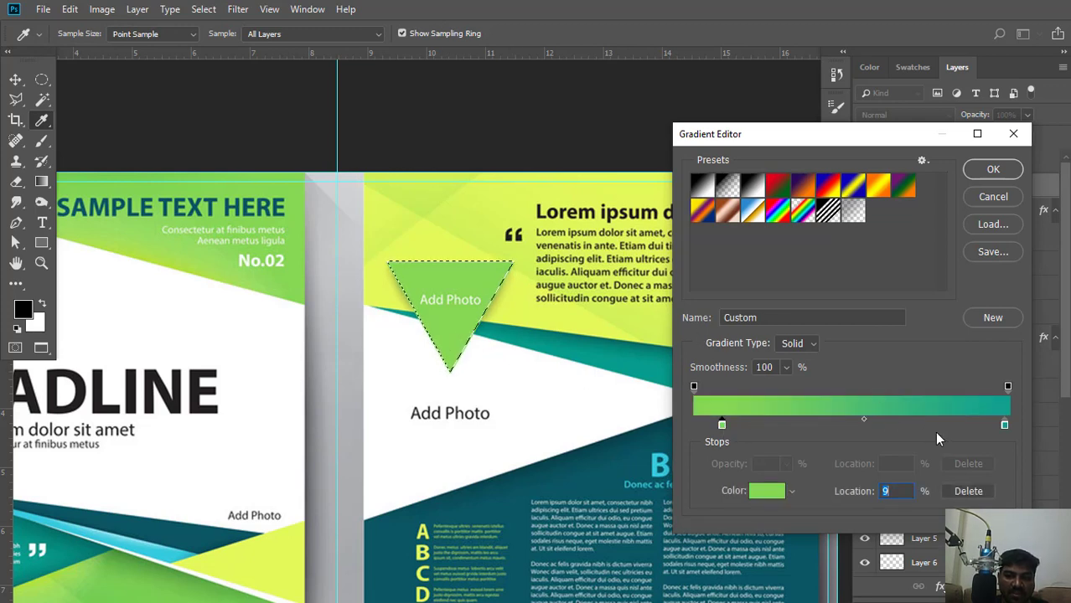
pyautogui.click(1003, 425)
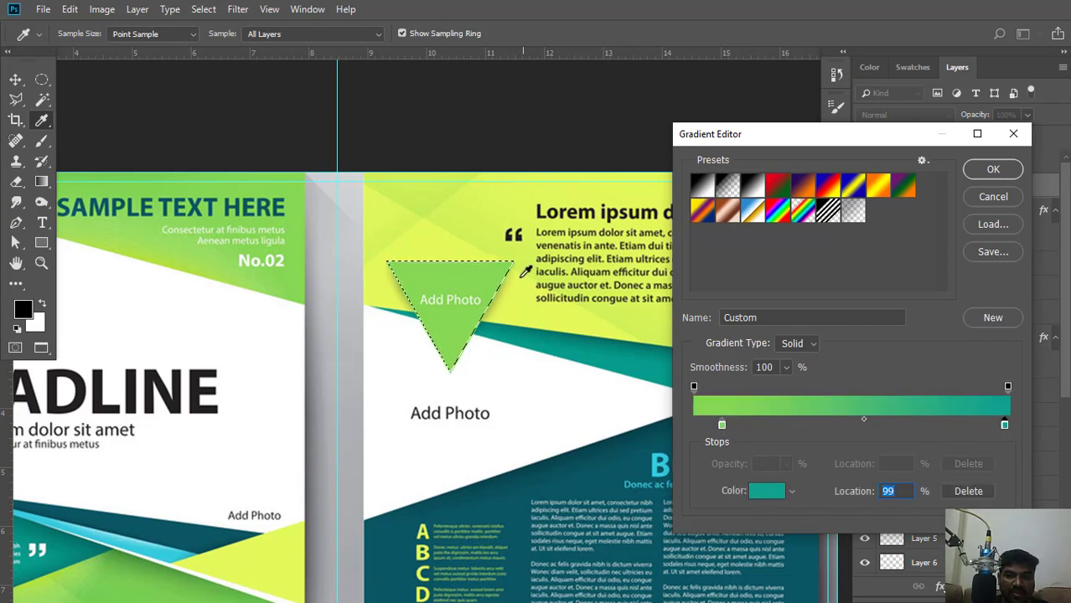
pyautogui.click(483, 264)
pyautogui.click(985, 172)
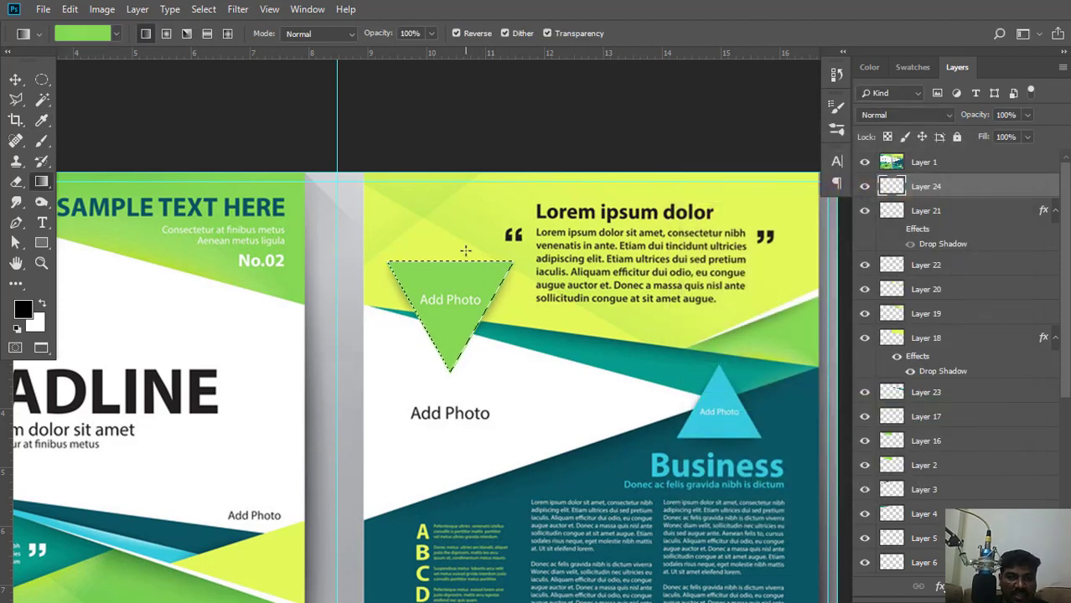
# Fill the triangle selection with the green gradient, deselect, and hide the Layer 1 reference.
pyautogui.moveTo(461, 242); pyautogui.dragTo(456, 348)
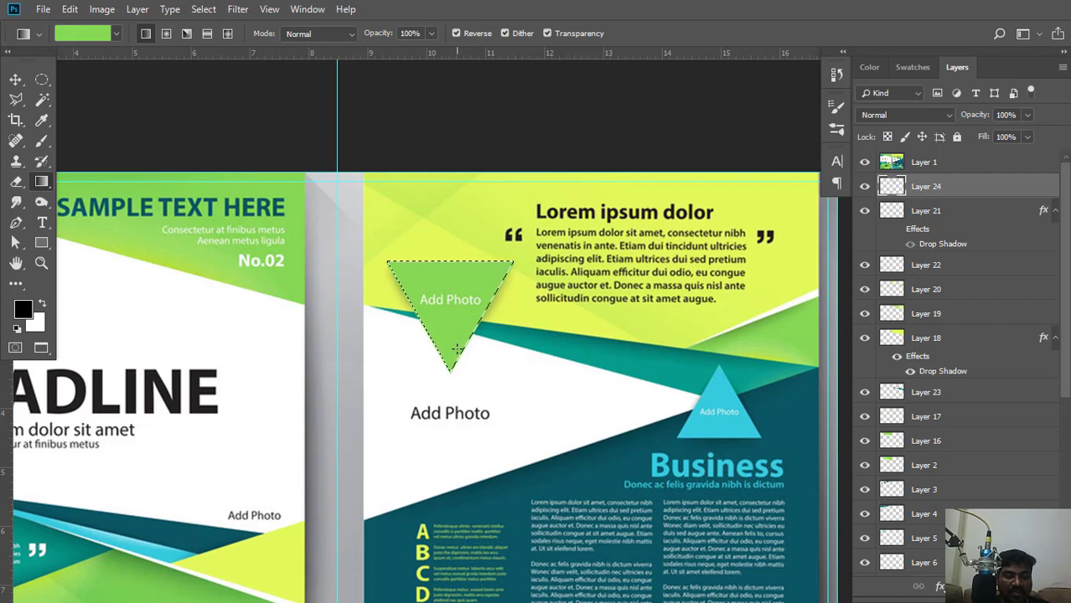
pyautogui.hotkey('ctrl', 'd')
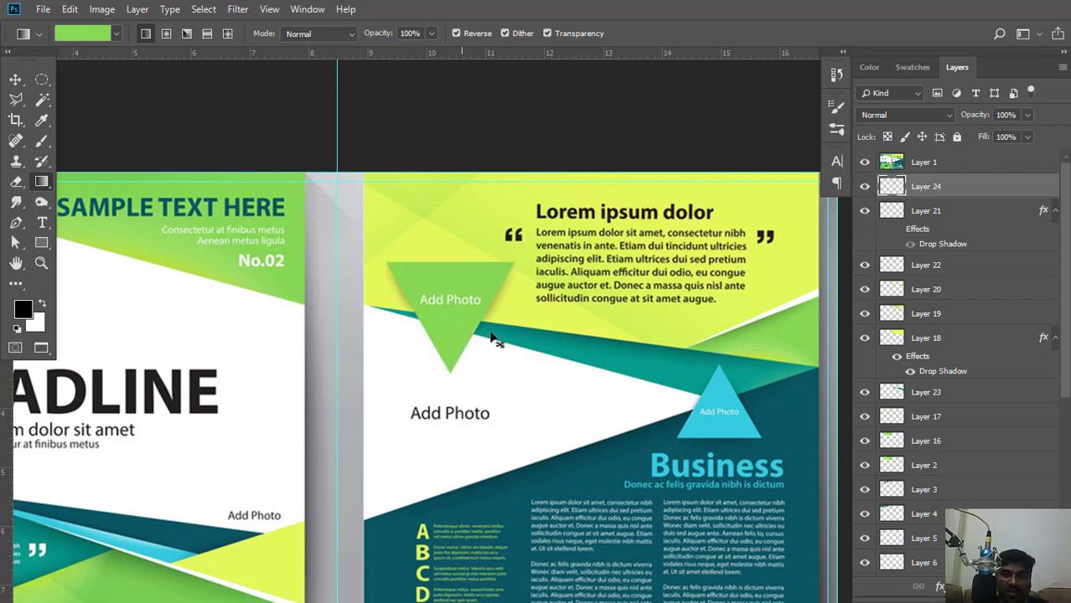
pyautogui.click(865, 163)
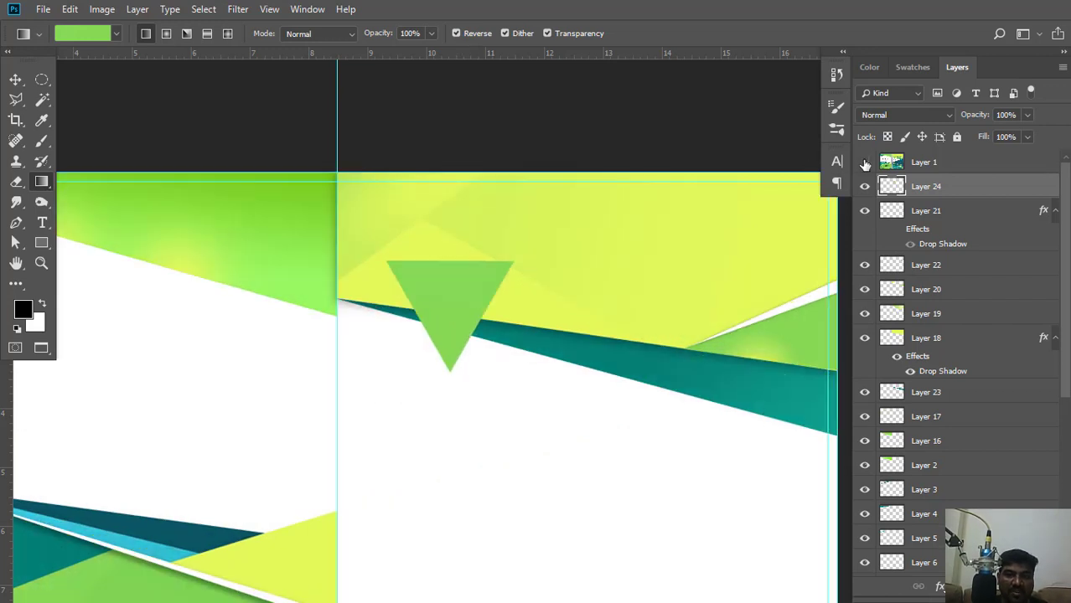
# Give Layer 24's green triangle an 18 px drop shadow, then show Layer 1 again.
pyautogui.rightClick(934, 189)
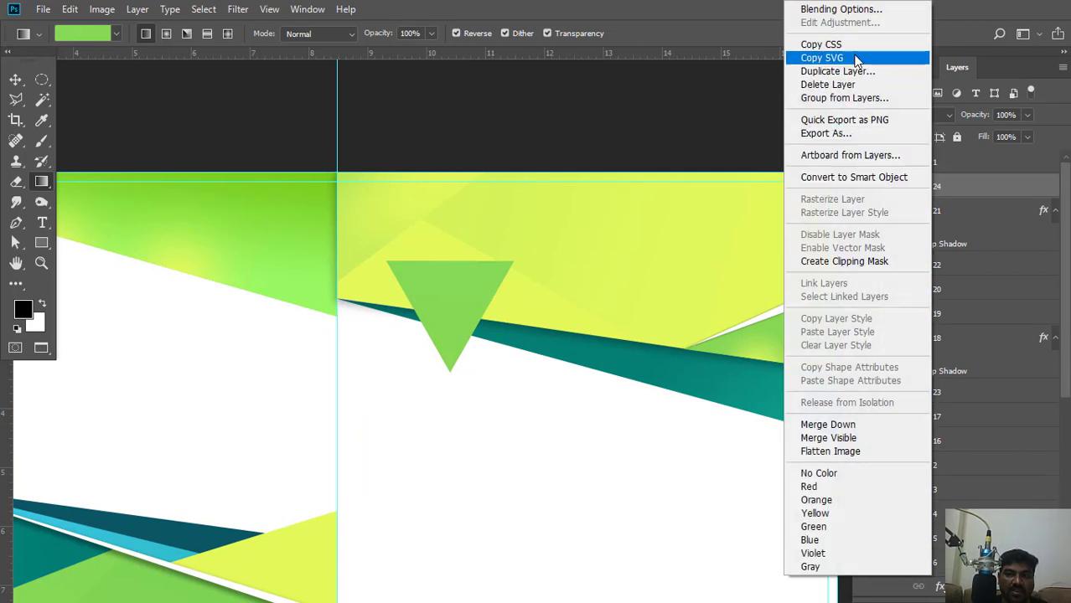
pyautogui.click(849, 12)
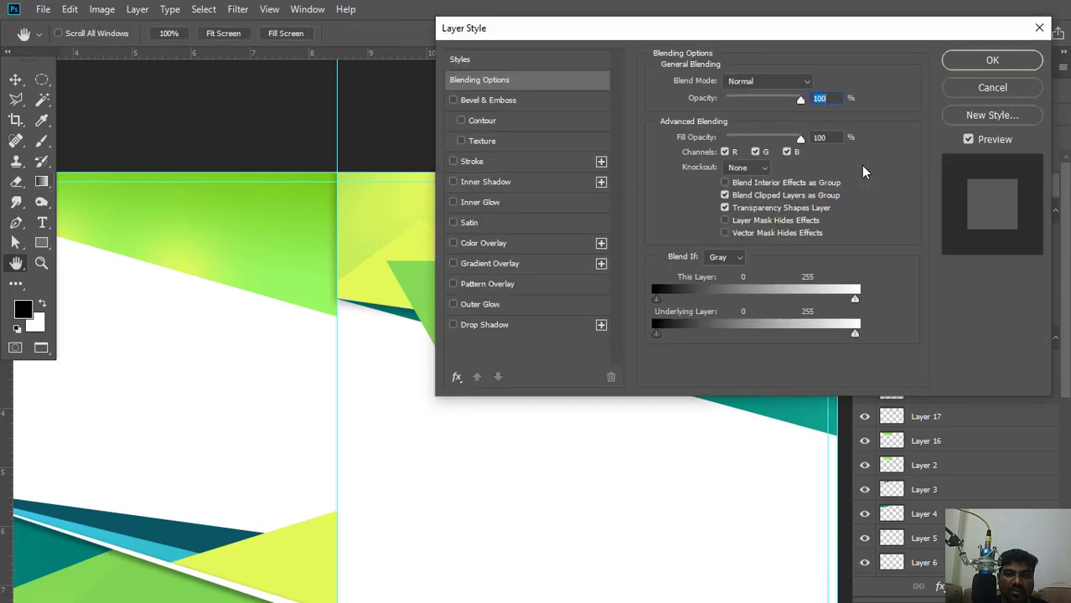
pyautogui.click(466, 327)
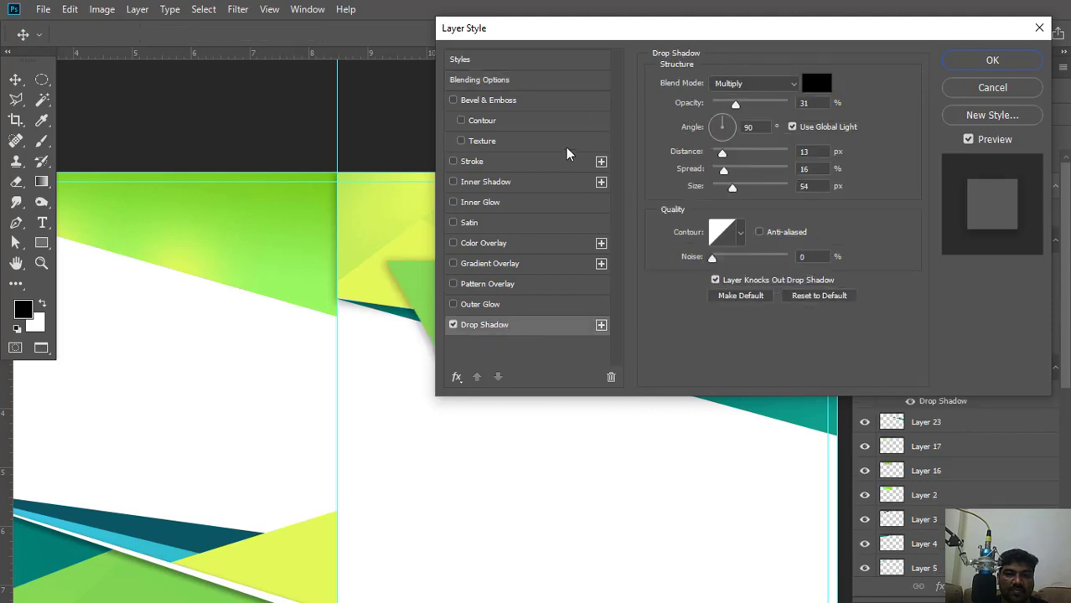
pyautogui.moveTo(591, 36); pyautogui.dragTo(528, 93)
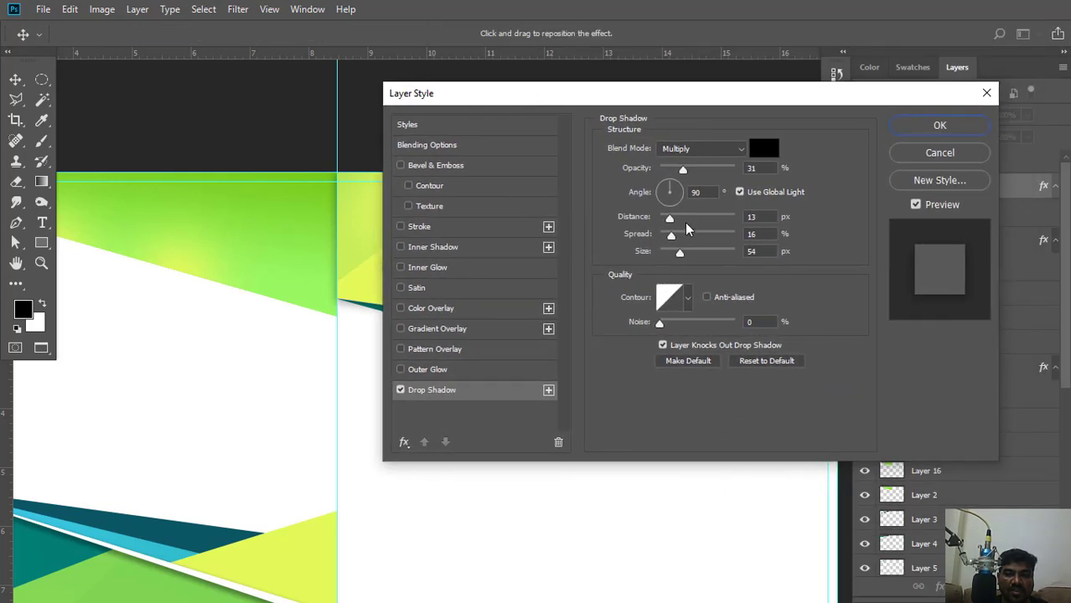
pyautogui.moveTo(679, 256); pyautogui.dragTo(669, 253)
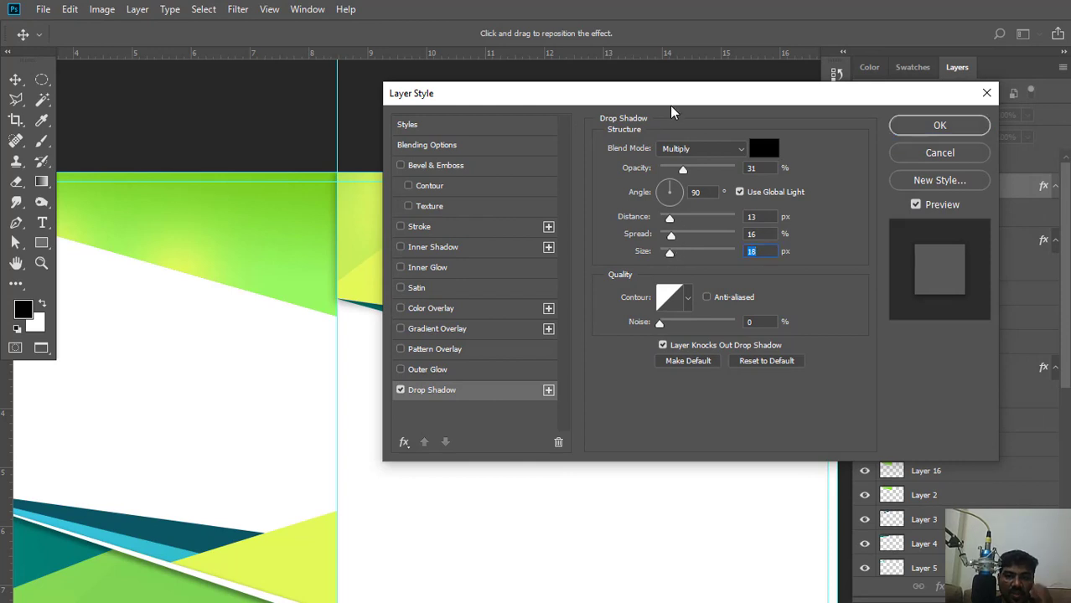
pyautogui.moveTo(671, 108); pyautogui.dragTo(714, 92)
pyautogui.click(1011, 136)
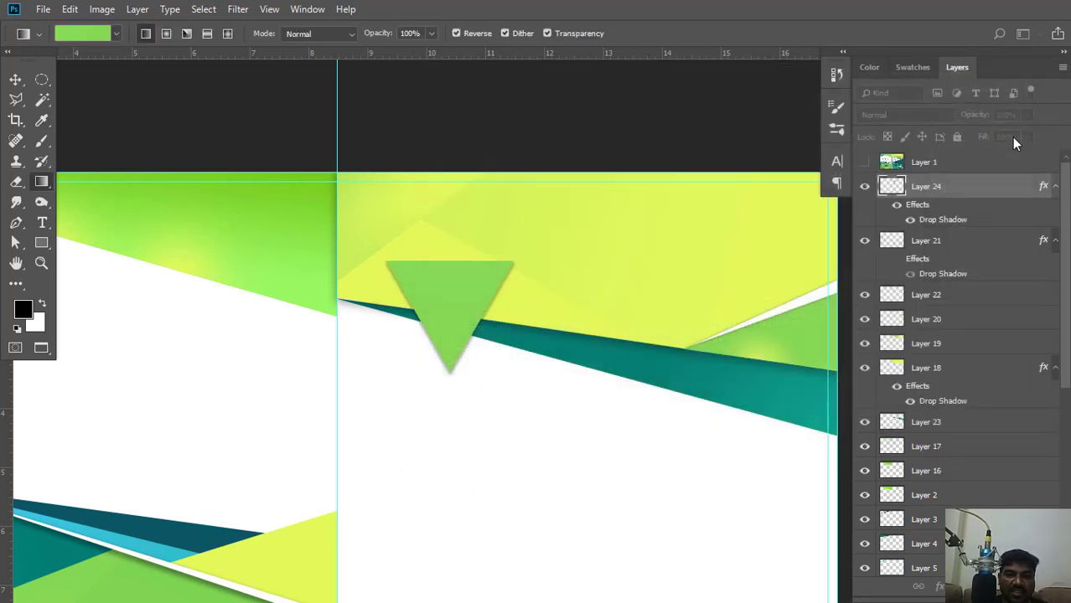
pyautogui.click(865, 165)
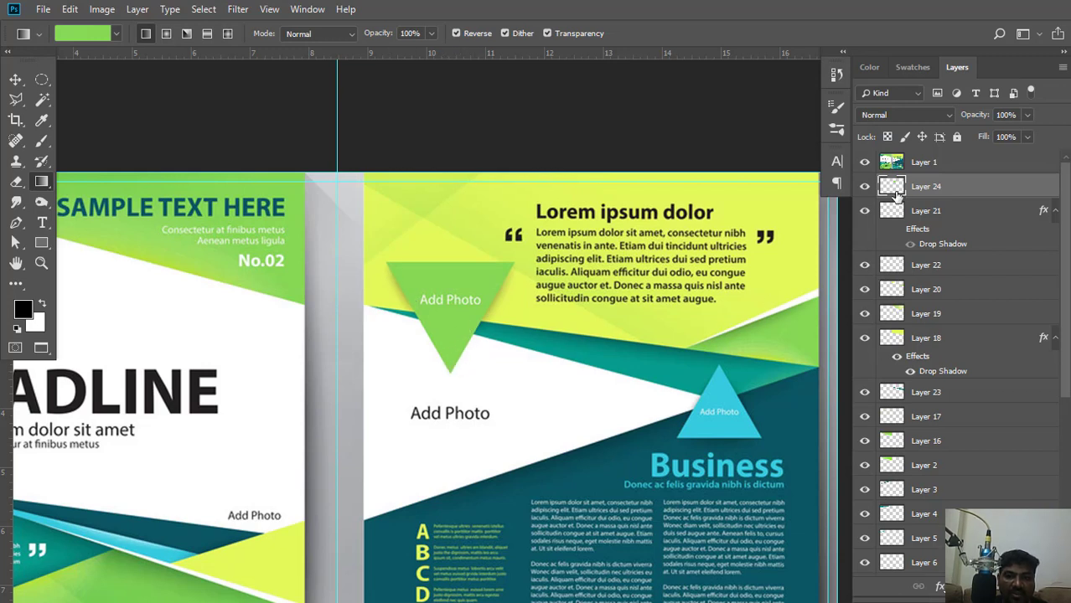
# Move the reference brochure layer down below Layer 18, then pick Layer 24 and Layer 21.
pyautogui.hotkey('ctrl', '+')
pyautogui.hotkey('ctrl', '+')
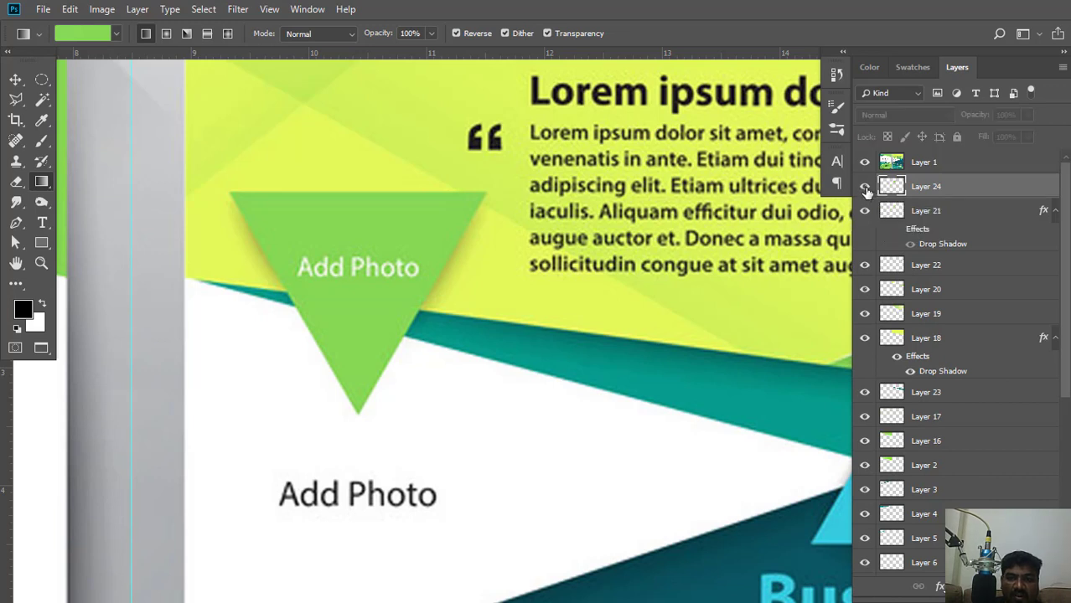
pyautogui.click(934, 164)
pyautogui.moveTo(937, 165); pyautogui.dragTo(921, 369)
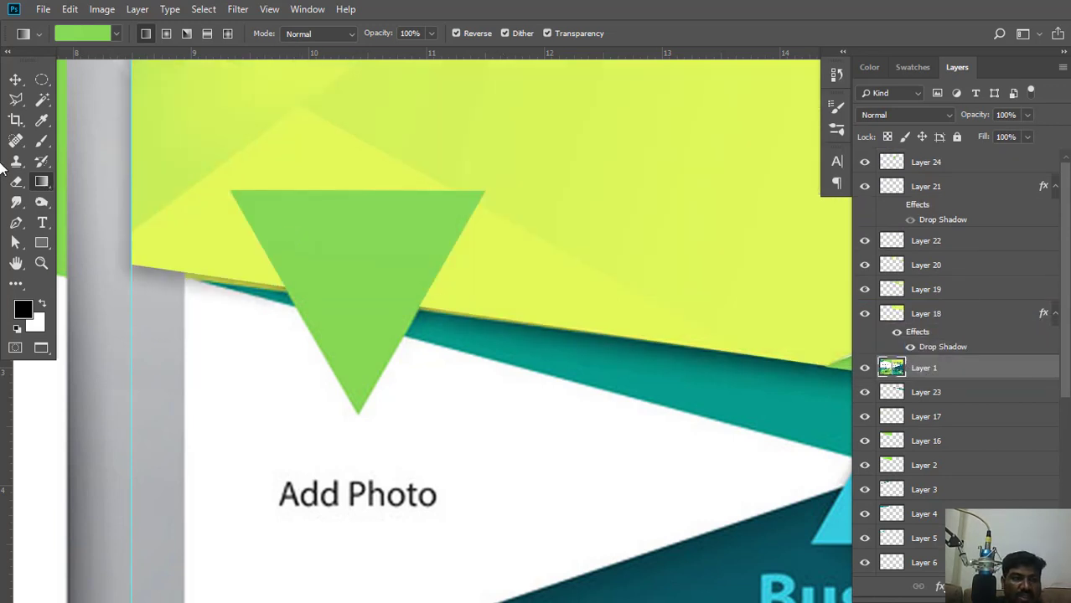
pyautogui.click(15, 79)
pyautogui.click(385, 263)
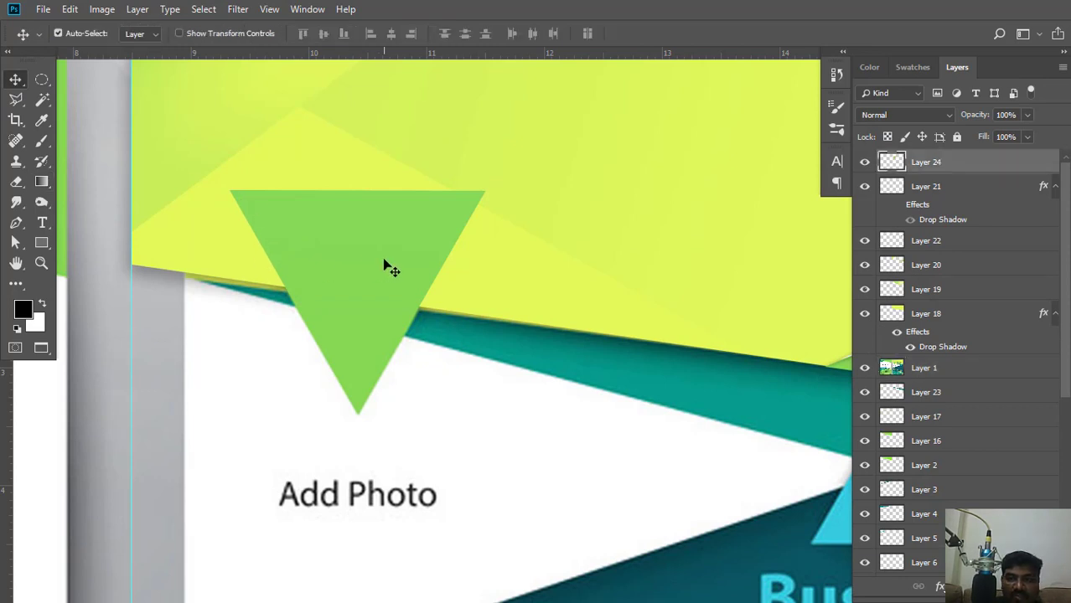
pyautogui.click(972, 194)
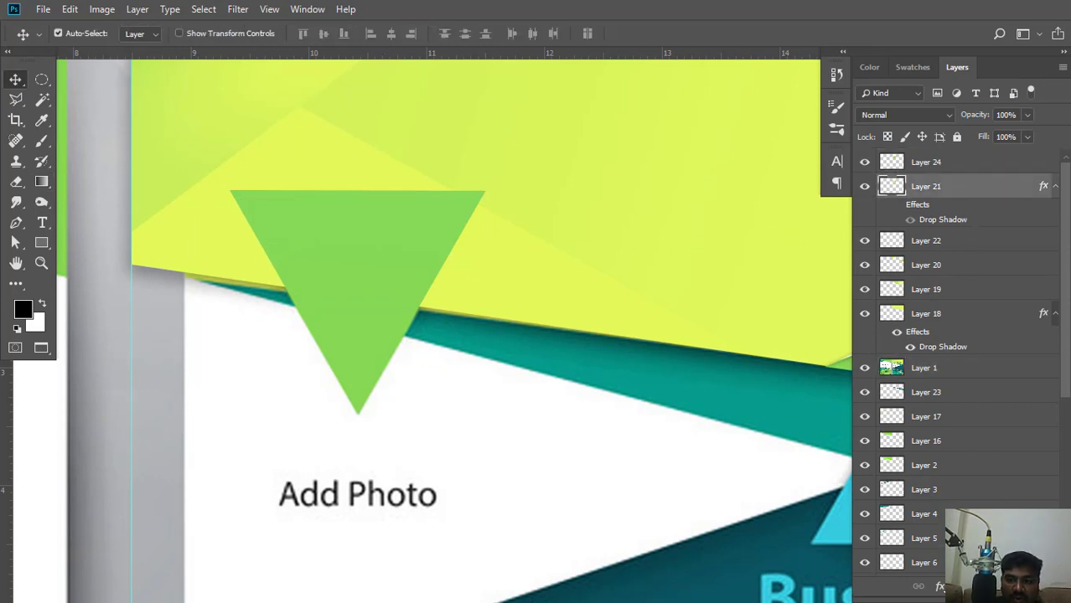
# Add a new layer and set the brush colour to a dark grey-green sampled from the triangle.
pyautogui.click(1032, 587)
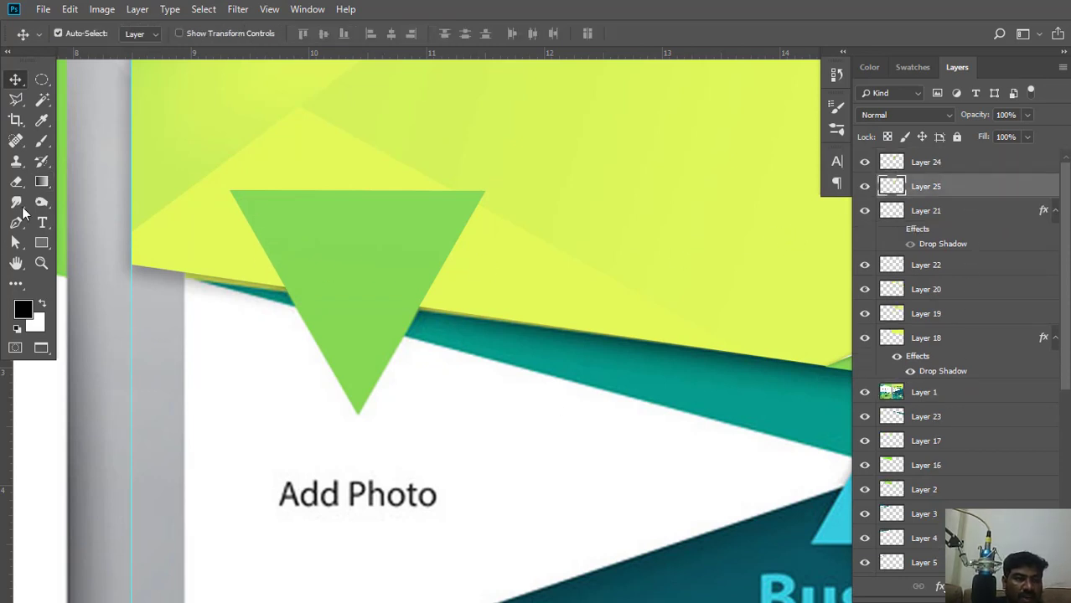
pyautogui.click(42, 141)
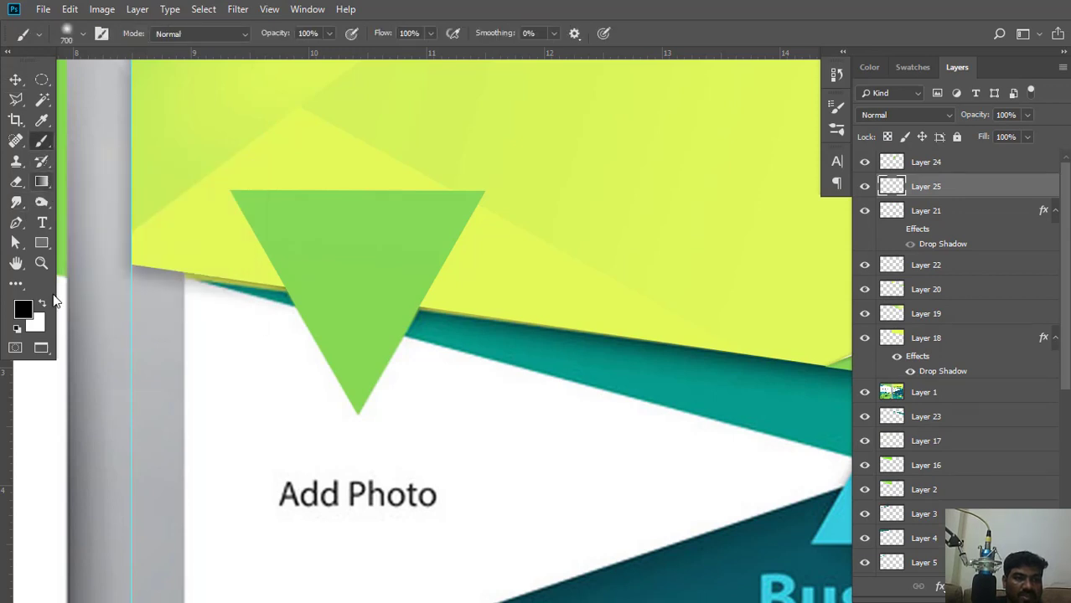
pyautogui.click(23, 312)
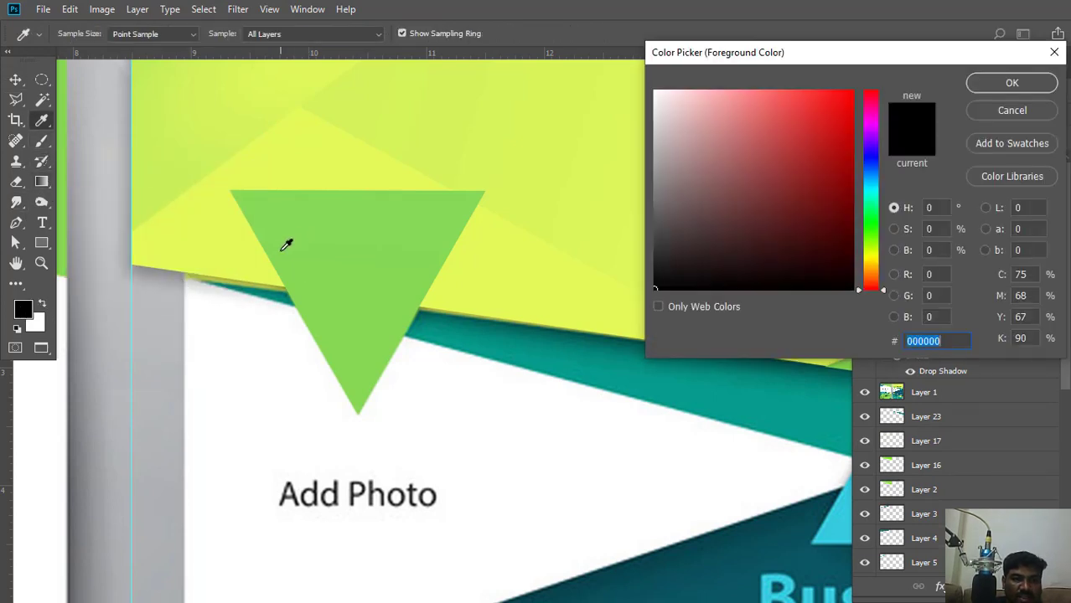
pyautogui.click(280, 247)
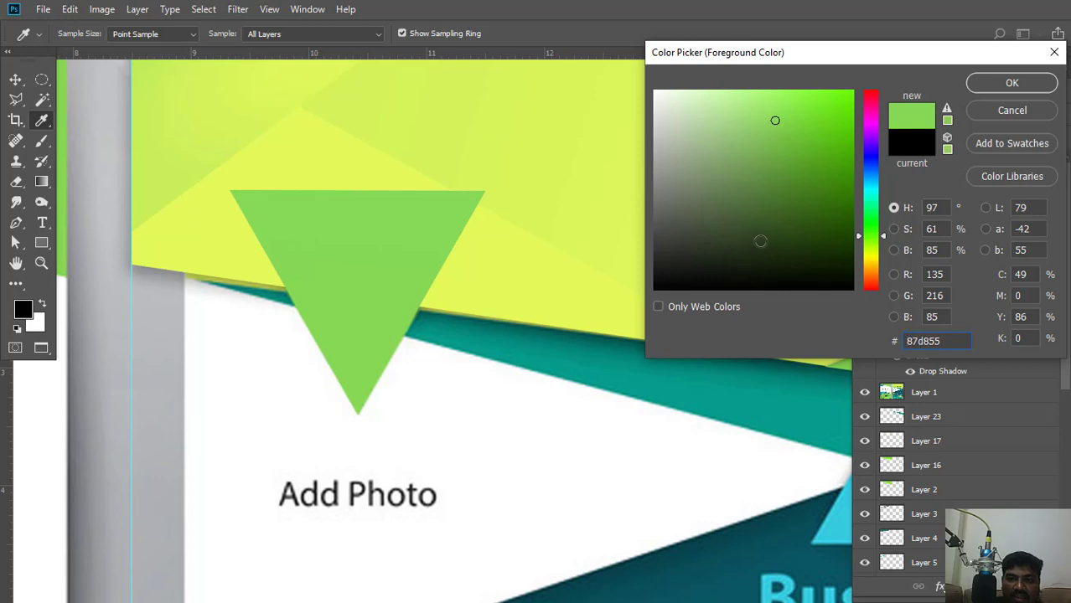
pyautogui.click(762, 249)
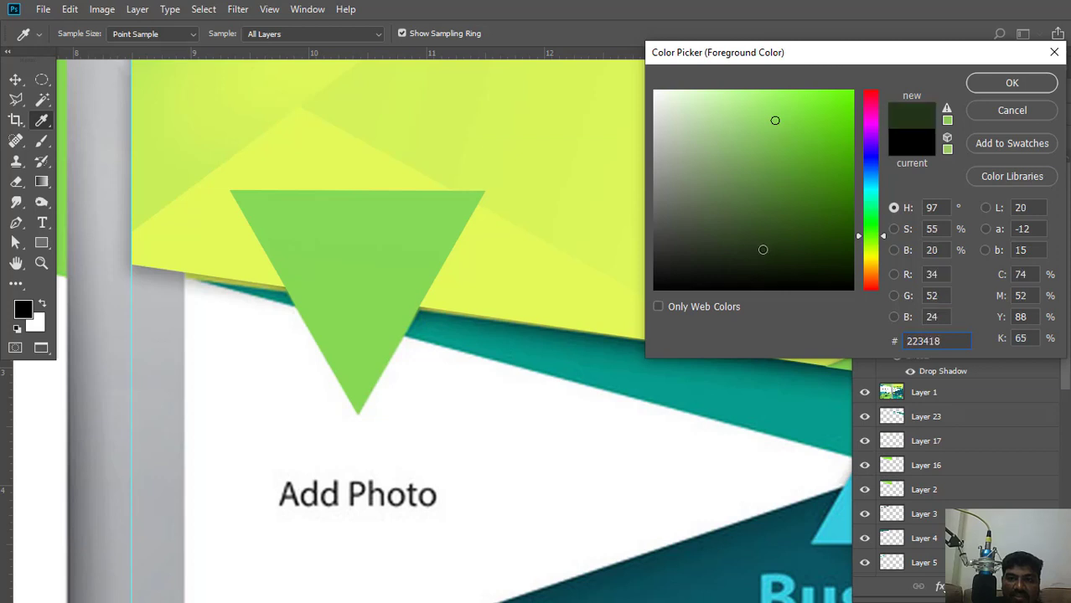
pyautogui.click(751, 206)
pyautogui.click(714, 202)
pyautogui.click(709, 238)
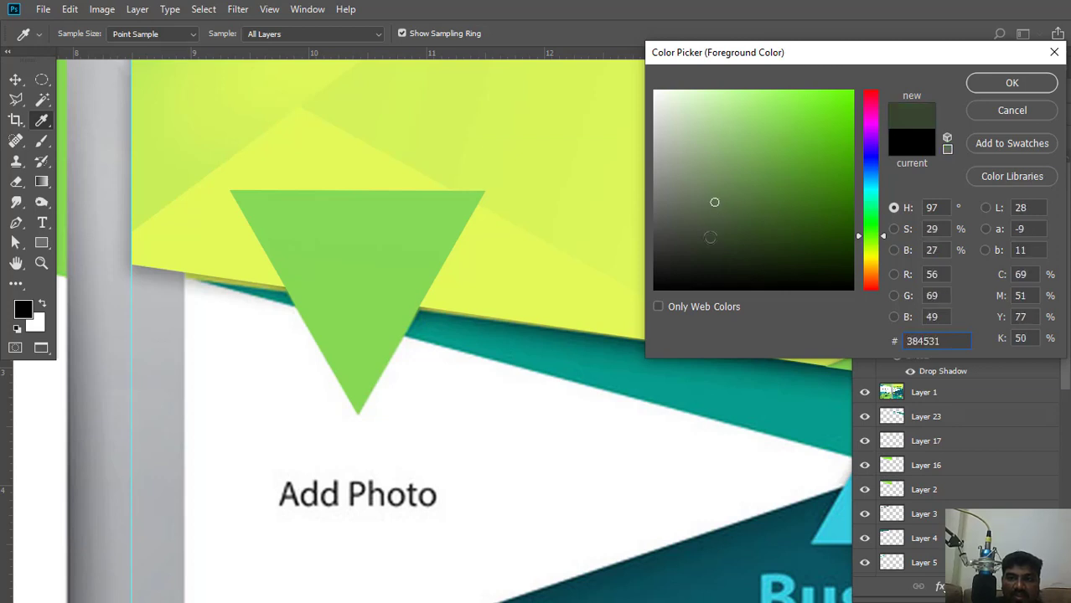
pyautogui.click(684, 243)
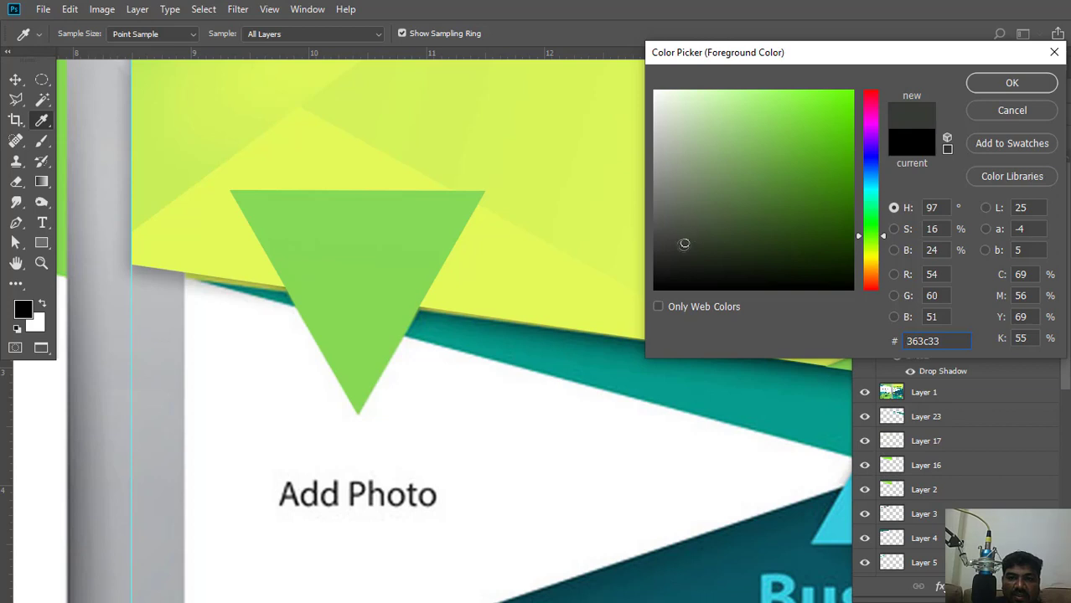
pyautogui.click(1010, 83)
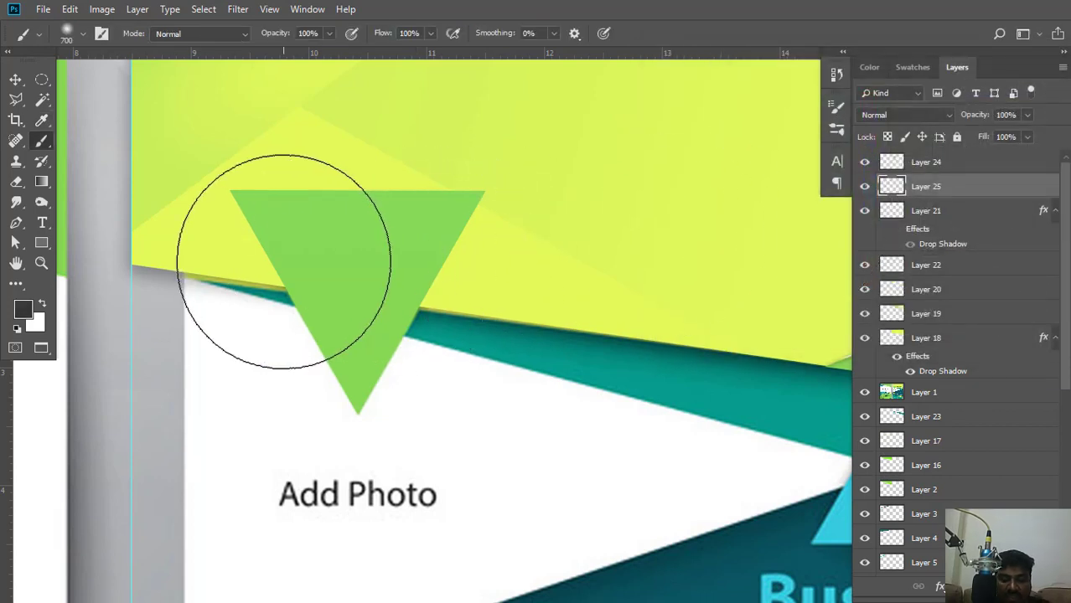
# Paint shadow along the triangle's left and right edges with a 45%-opacity brush.
pyautogui.press('[')
pyautogui.press('[')
pyautogui.press('[')
pyautogui.press('[')
pyautogui.press('[')
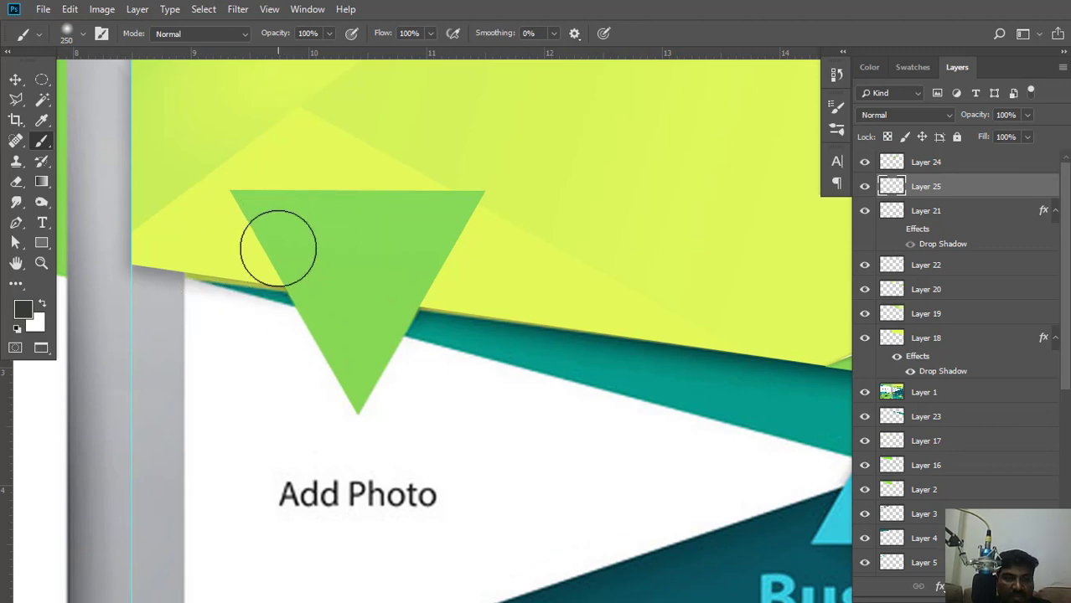
pyautogui.click(279, 244)
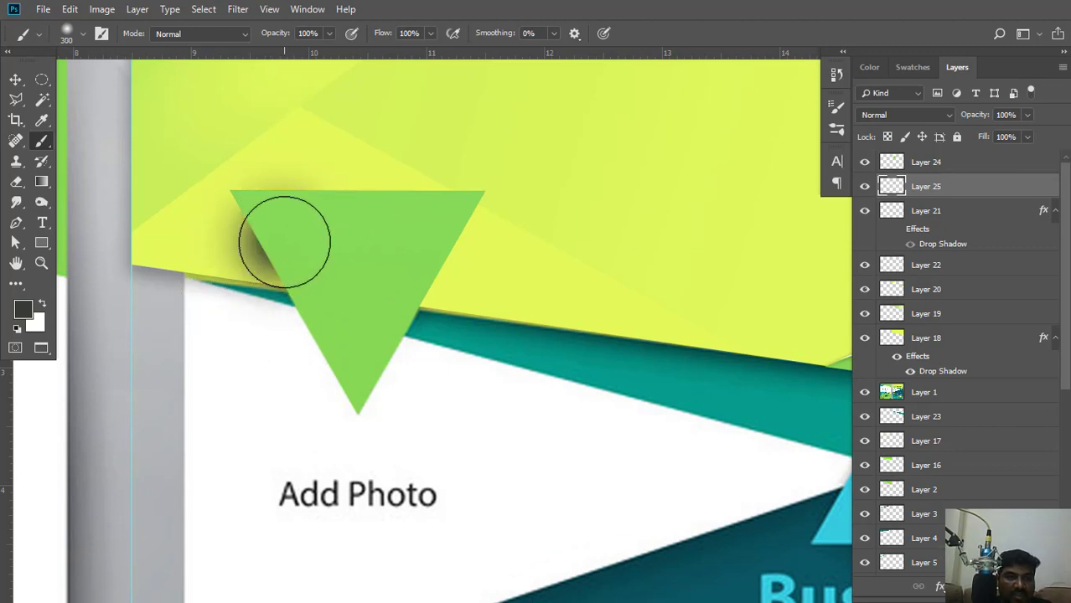
pyautogui.press(']')
pyautogui.hotkey('ctrl', 'z')
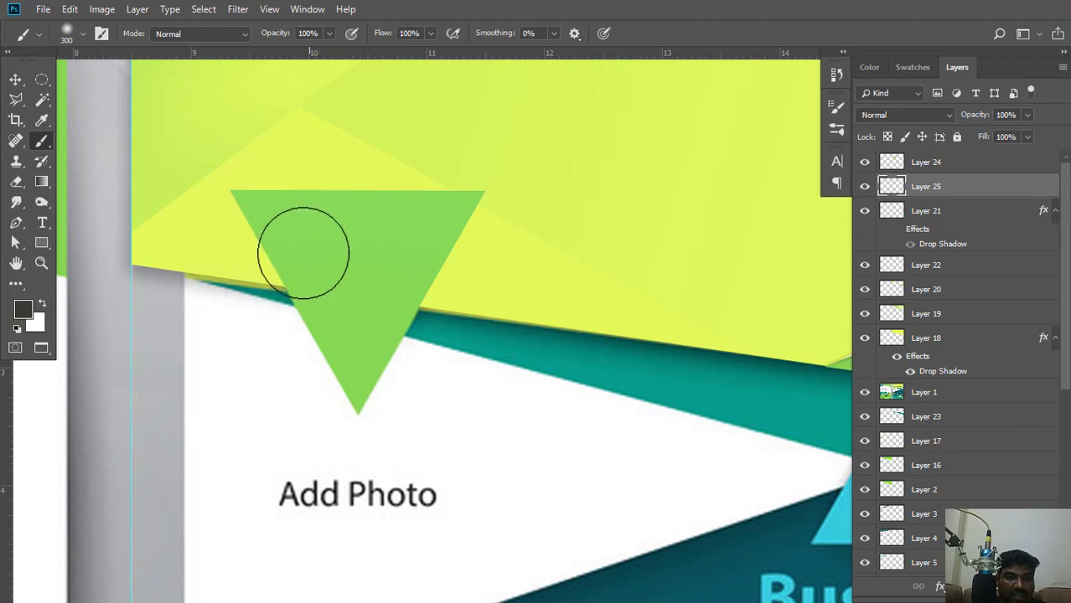
pyautogui.click(326, 35)
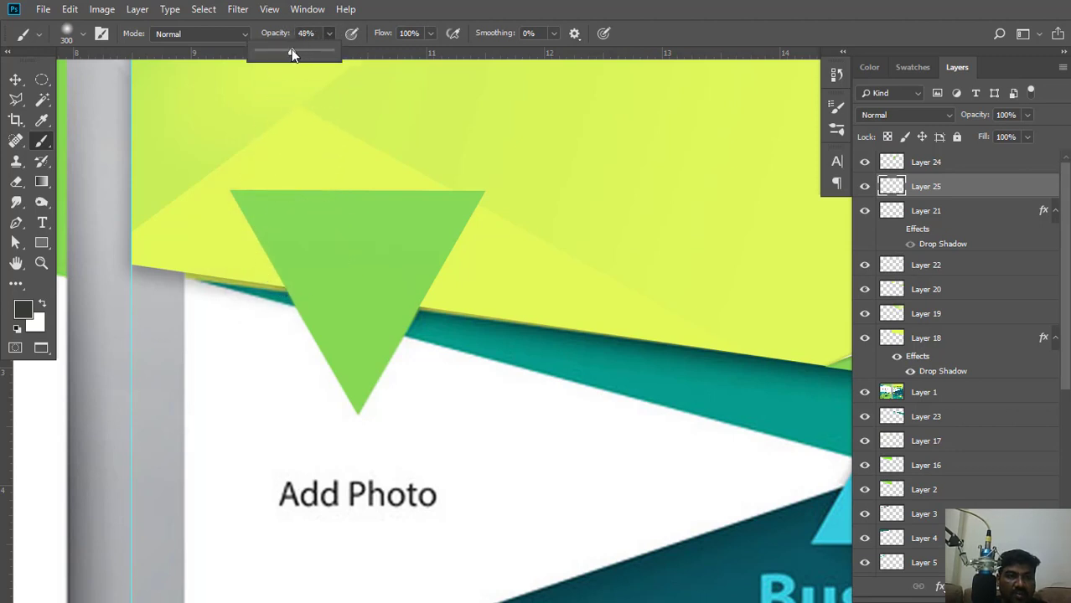
pyautogui.moveTo(291, 54); pyautogui.dragTo(289, 53)
pyautogui.click(282, 234)
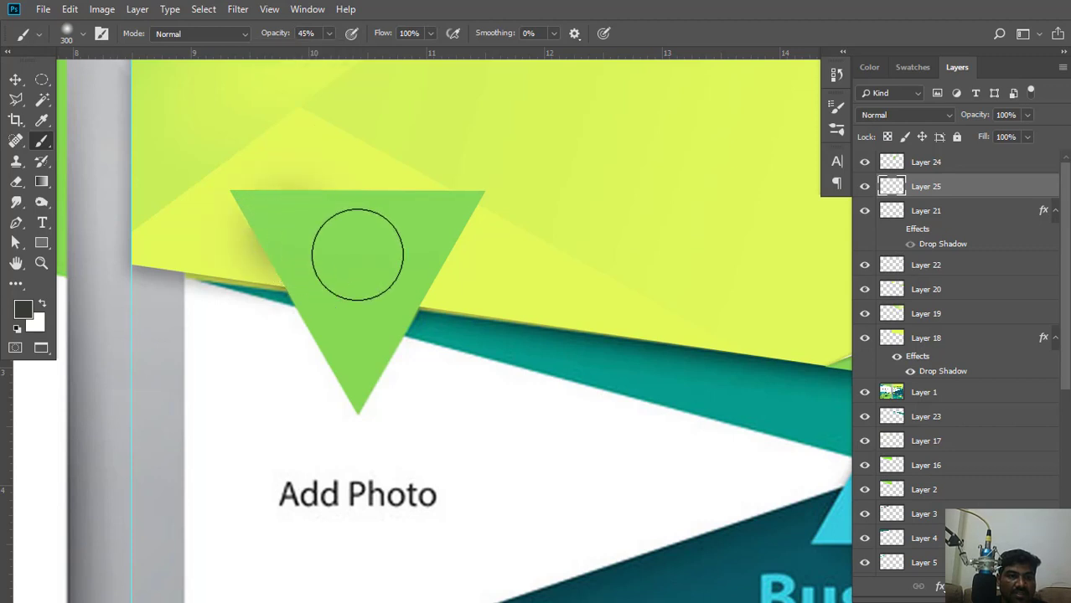
pyautogui.click(433, 254)
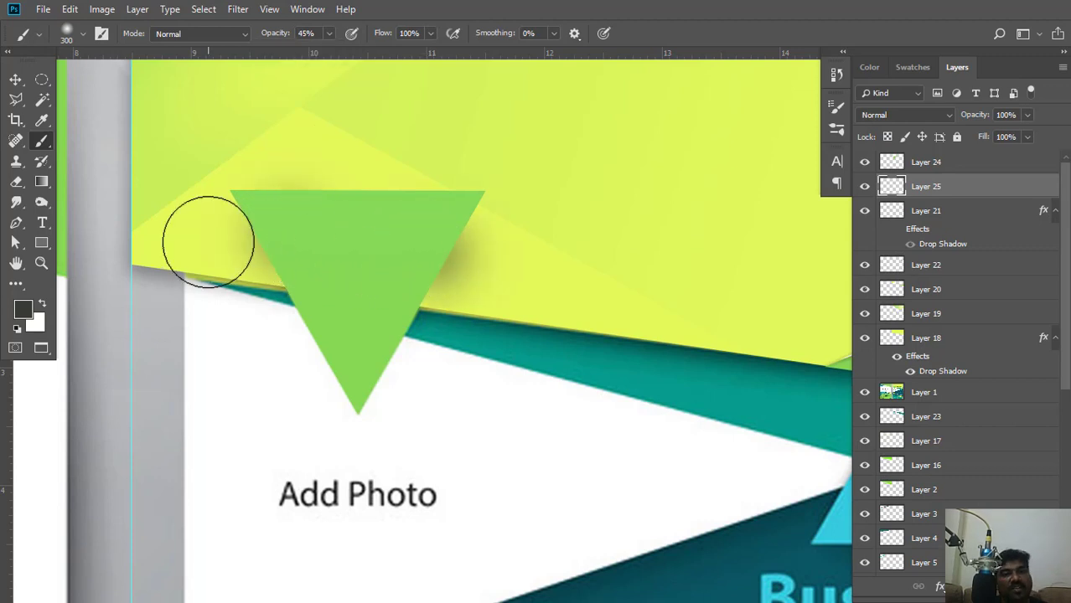
pyautogui.click(287, 241)
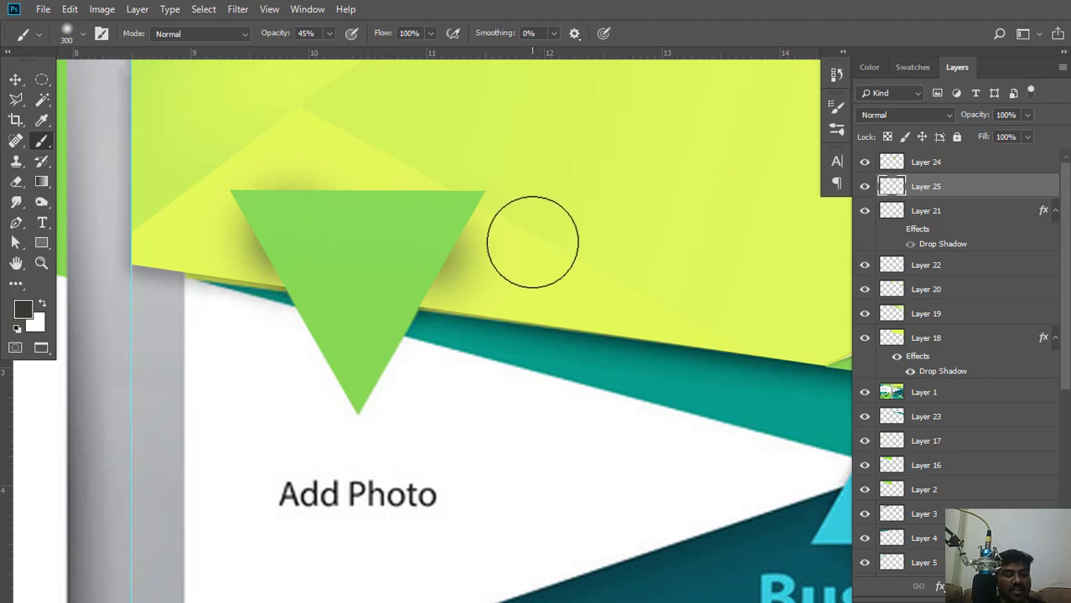
pyautogui.hotkey('ctrl', 'z')
pyautogui.hotkey('ctrl', 'z')
pyautogui.hotkey('ctrl', 'z')
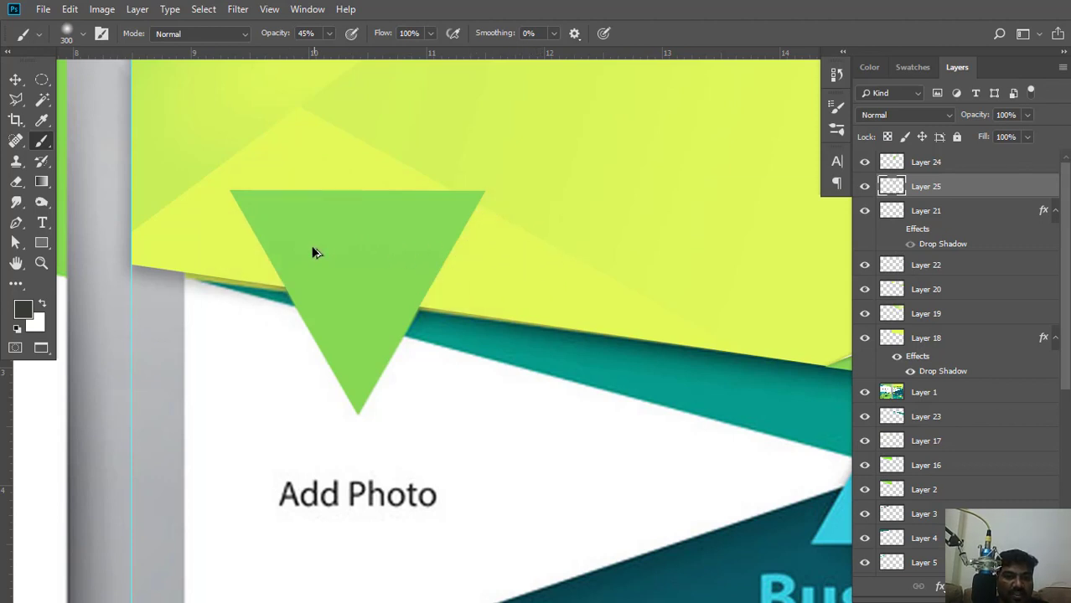
# Re-shade both triangle edges with brush sizes between 200 and 300.
pyautogui.press('[')
pyautogui.click(270, 241)
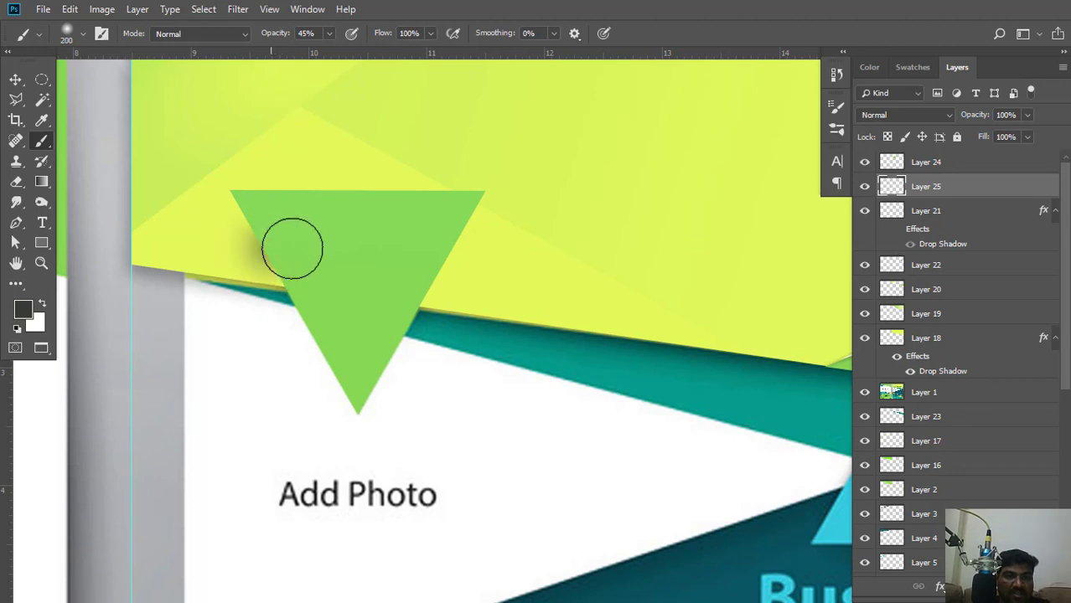
pyautogui.click(445, 250)
pyautogui.press(']')
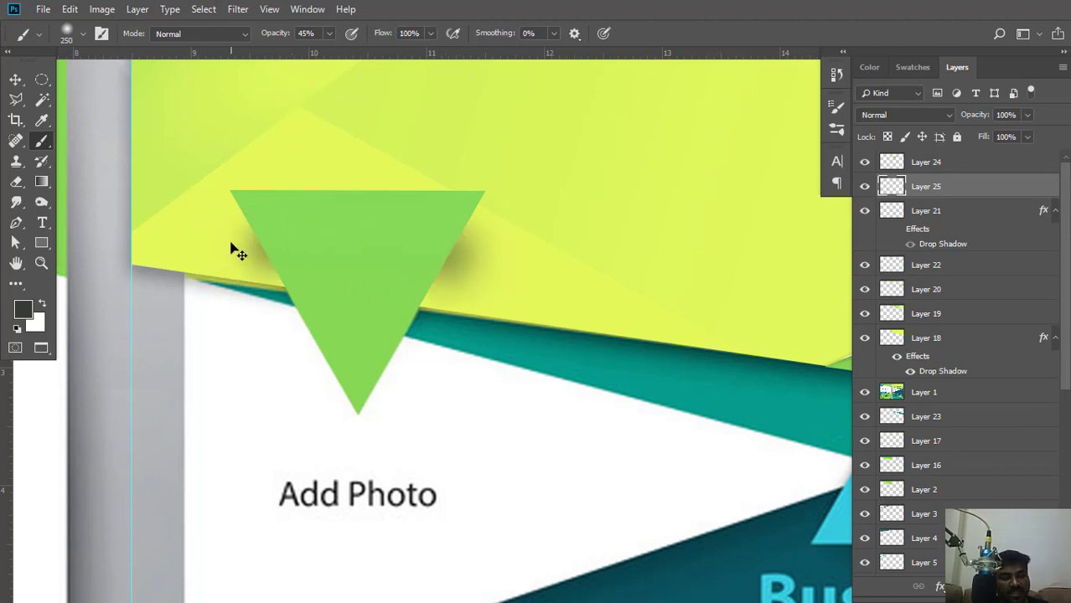
pyautogui.hotkey('ctrl', 'z')
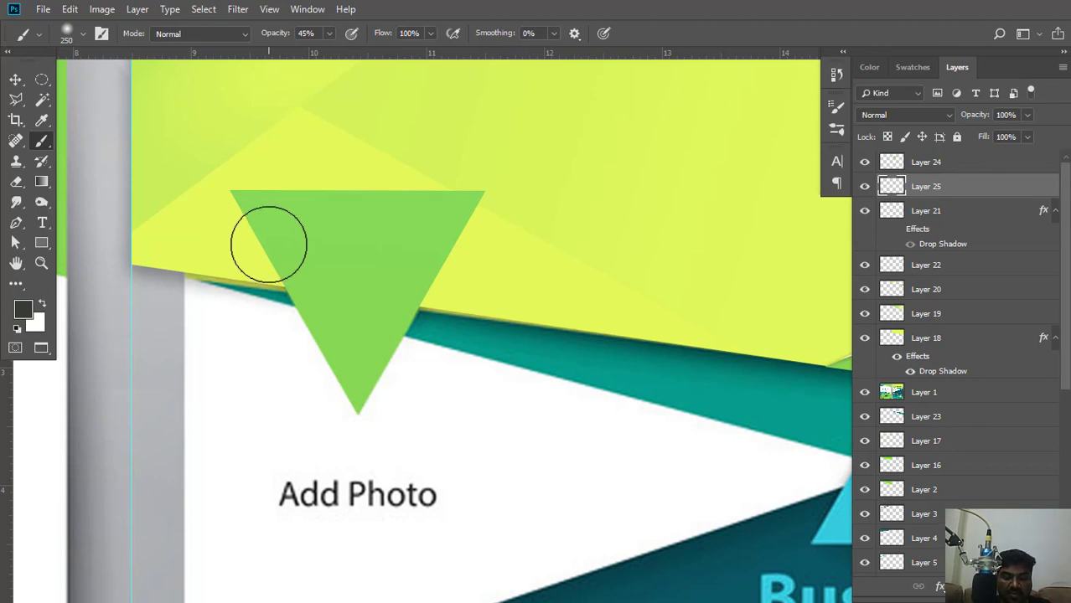
pyautogui.press(']')
pyautogui.press(']')
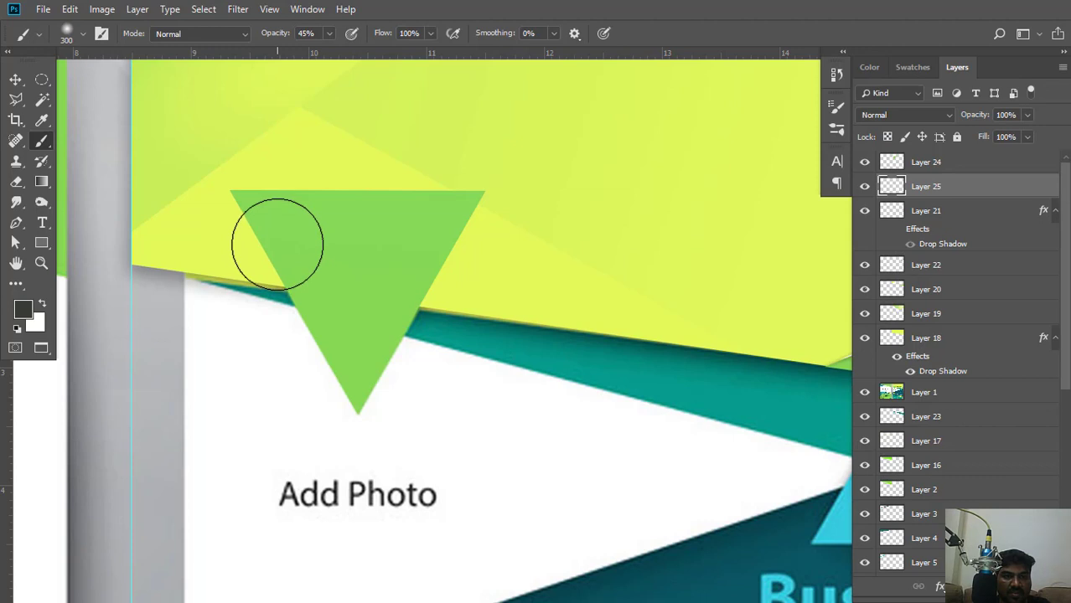
pyautogui.click(278, 243)
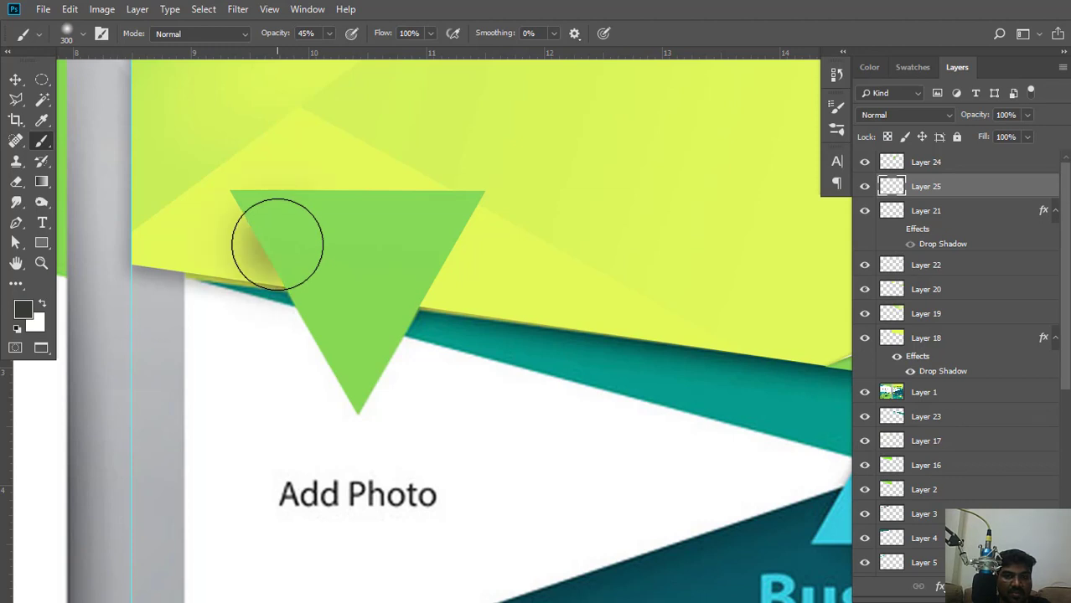
pyautogui.click(444, 256)
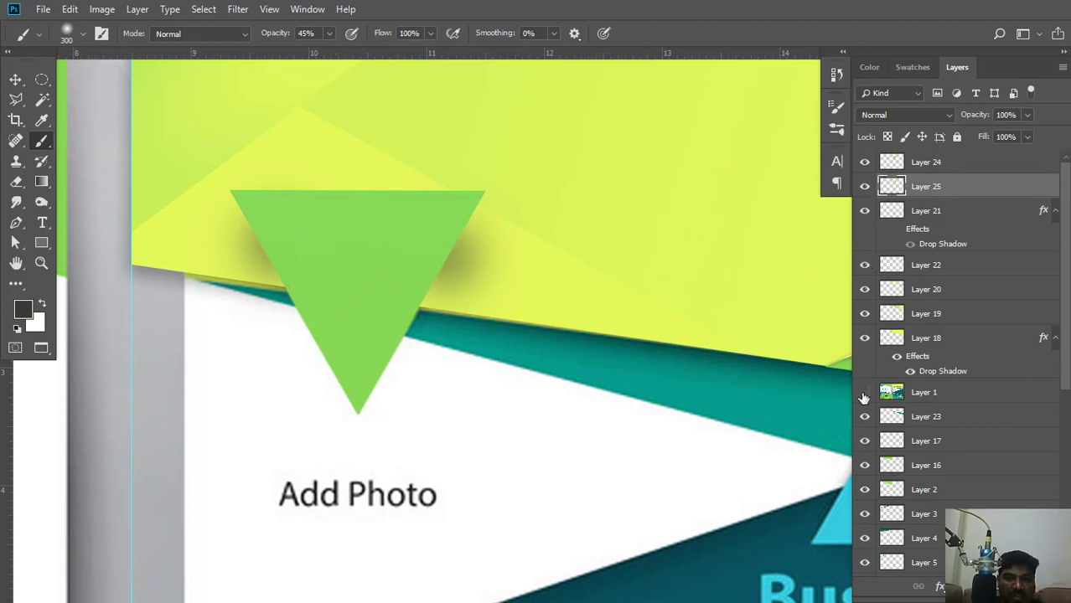
# Move the reference image back to the top and toggle it and the shadow to compare.
pyautogui.click(864, 396)
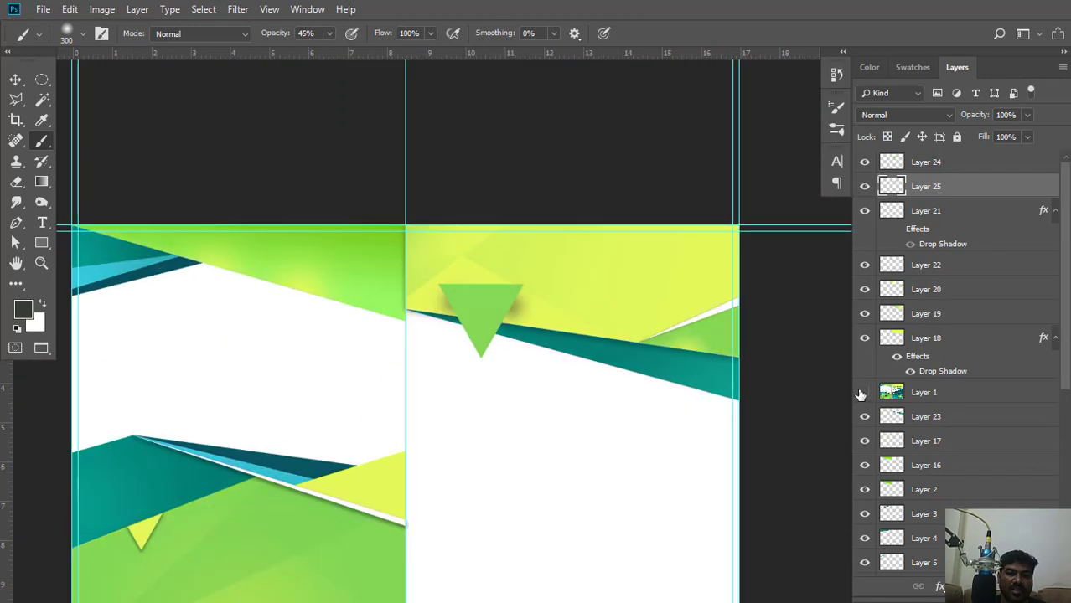
pyautogui.moveTo(921, 399); pyautogui.dragTo(941, 168)
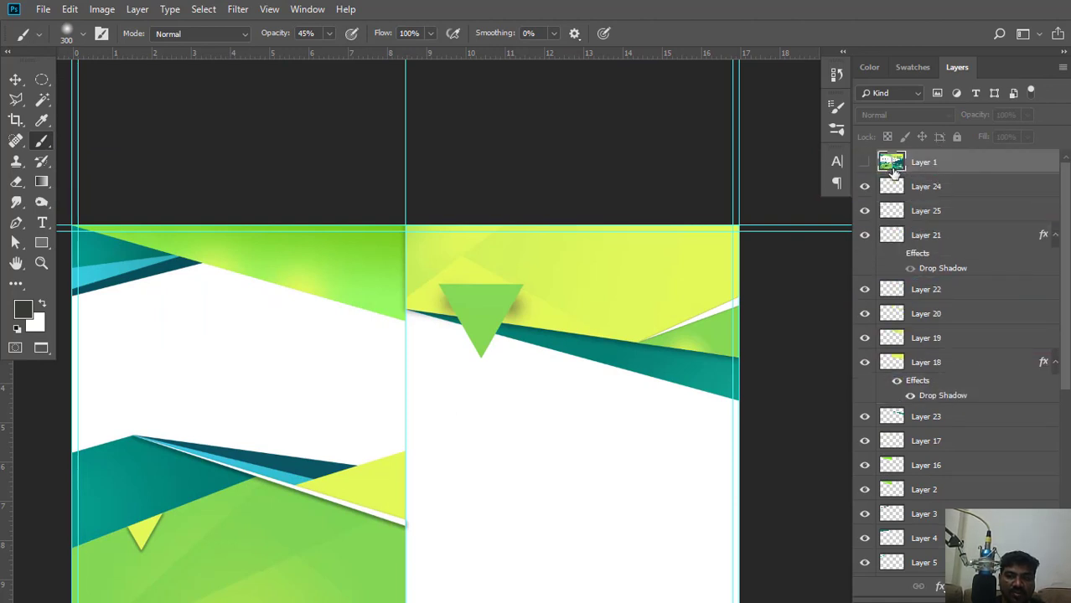
pyautogui.click(865, 163)
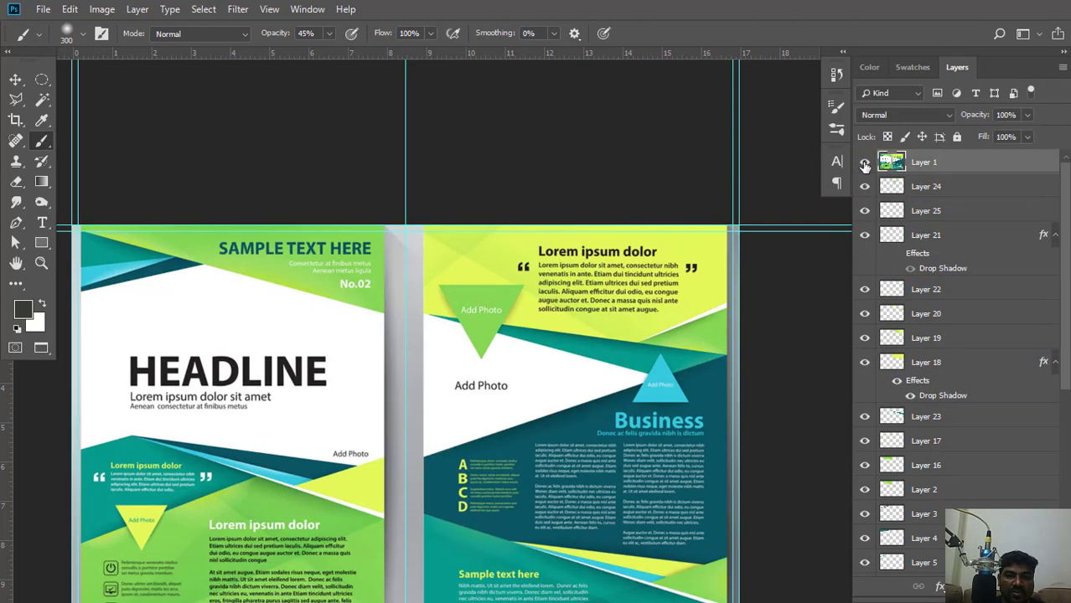
pyautogui.click(865, 165)
pyautogui.click(865, 164)
pyautogui.click(865, 165)
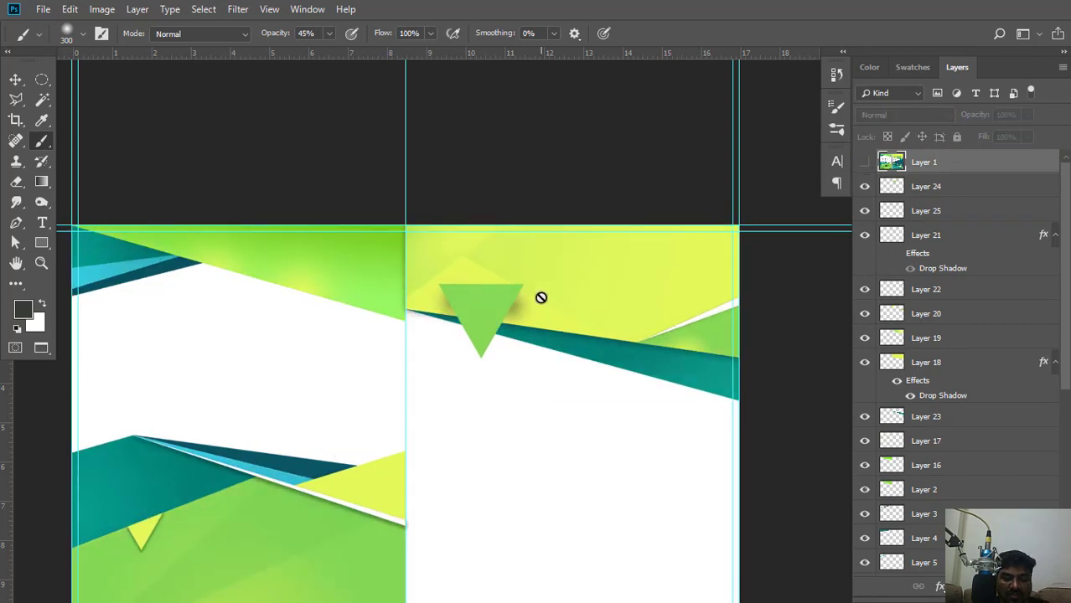
pyautogui.scroll(2, 540, 297)
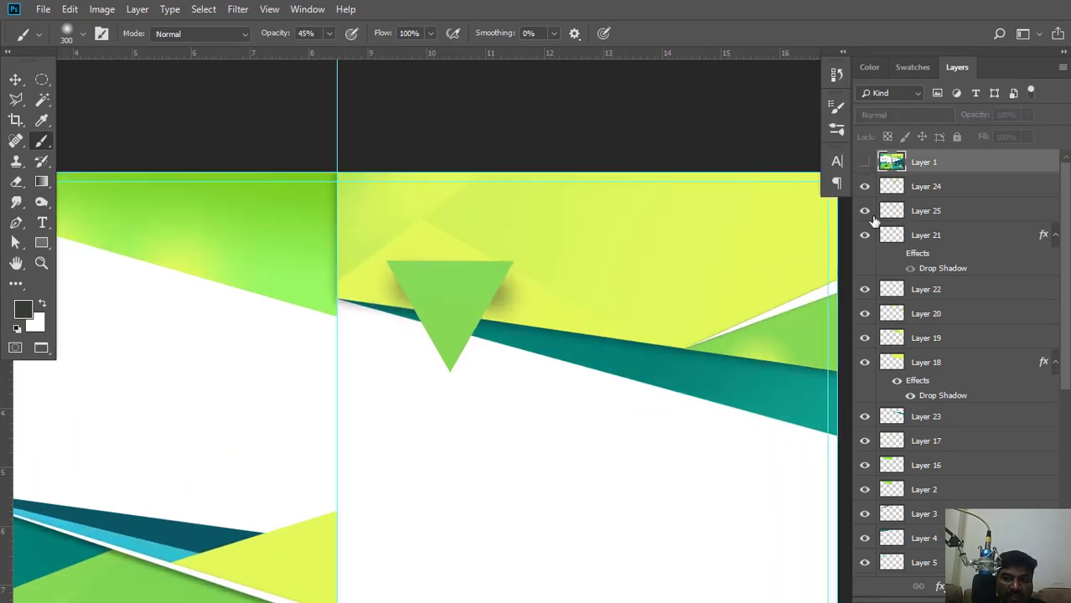
pyautogui.click(867, 212)
pyautogui.click(866, 212)
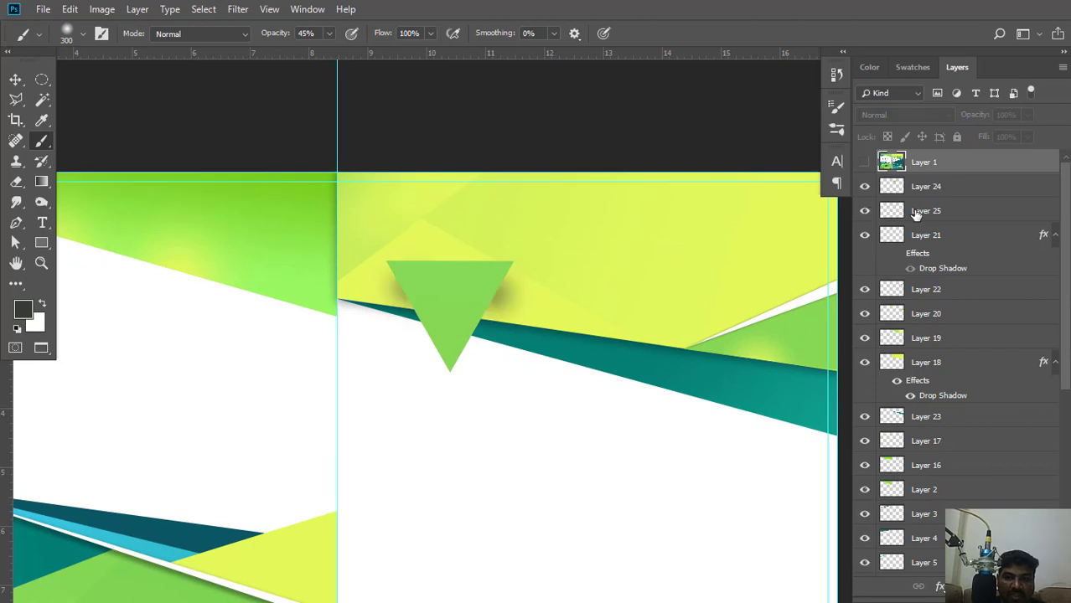
pyautogui.hotkey('ctrl', '[')
pyautogui.hotkey('ctrl', '[')
pyautogui.hotkey('ctrl', '[')
pyautogui.hotkey('ctrl', '[')
pyautogui.hotkey('ctrl', '[')
pyautogui.hotkey('ctrl', '[')
pyautogui.hotkey('ctrl', '[')
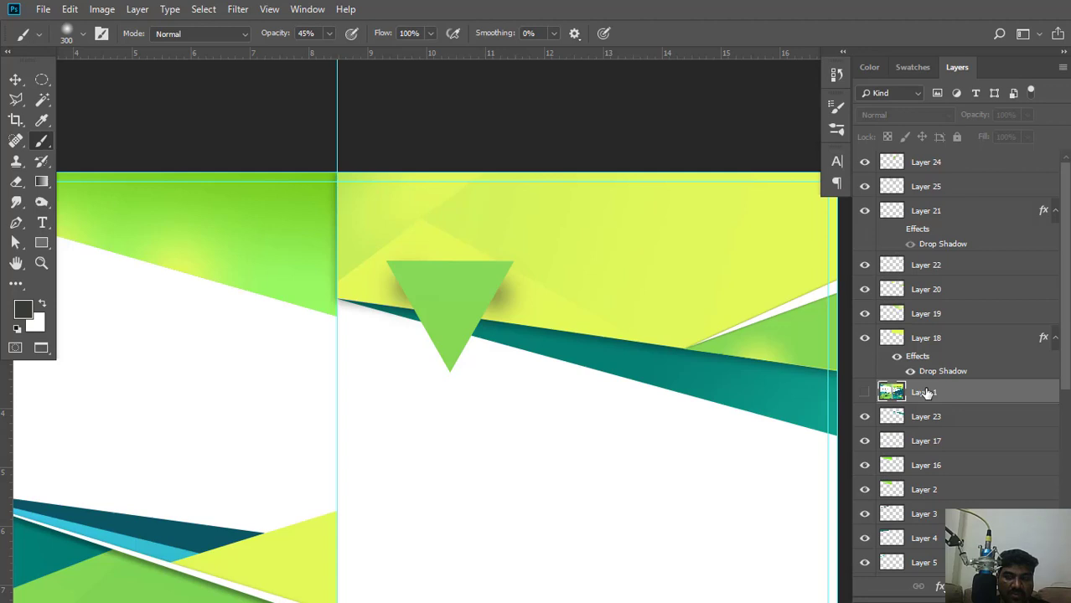
pyautogui.moveTo(924, 392); pyautogui.dragTo(932, 155)
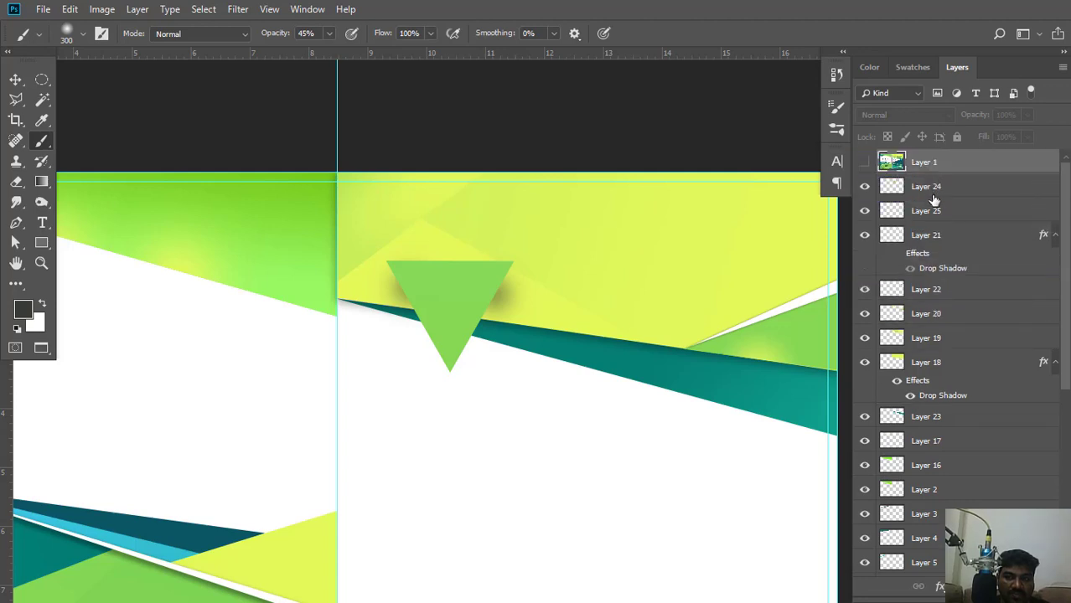
# Hide Layer 25 and paint a faint 13%-opacity shadow beside the triangle on a new layer.
pyautogui.click(913, 211)
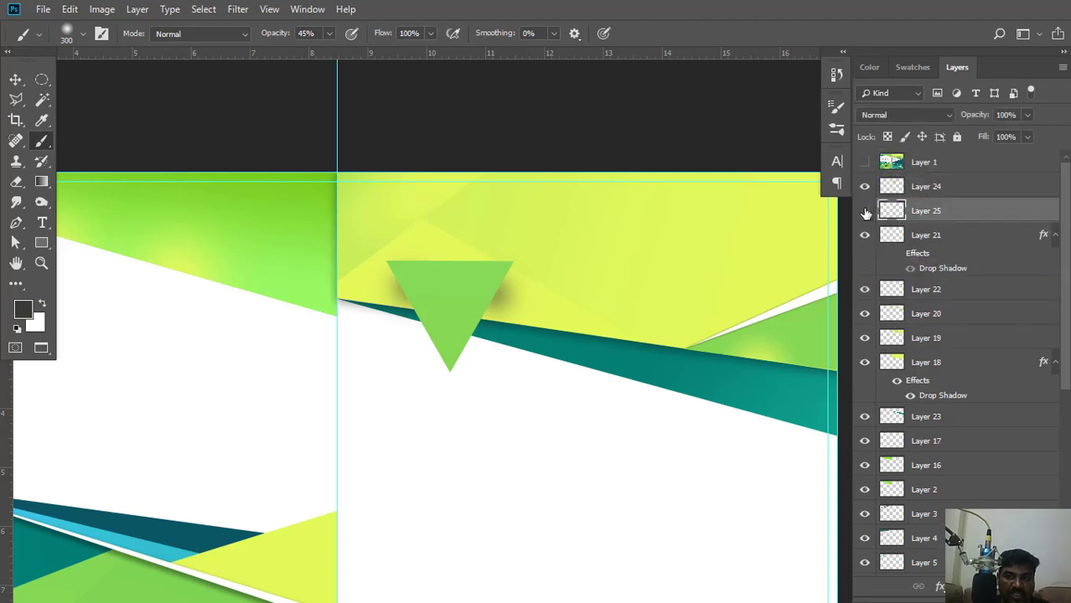
pyautogui.click(865, 211)
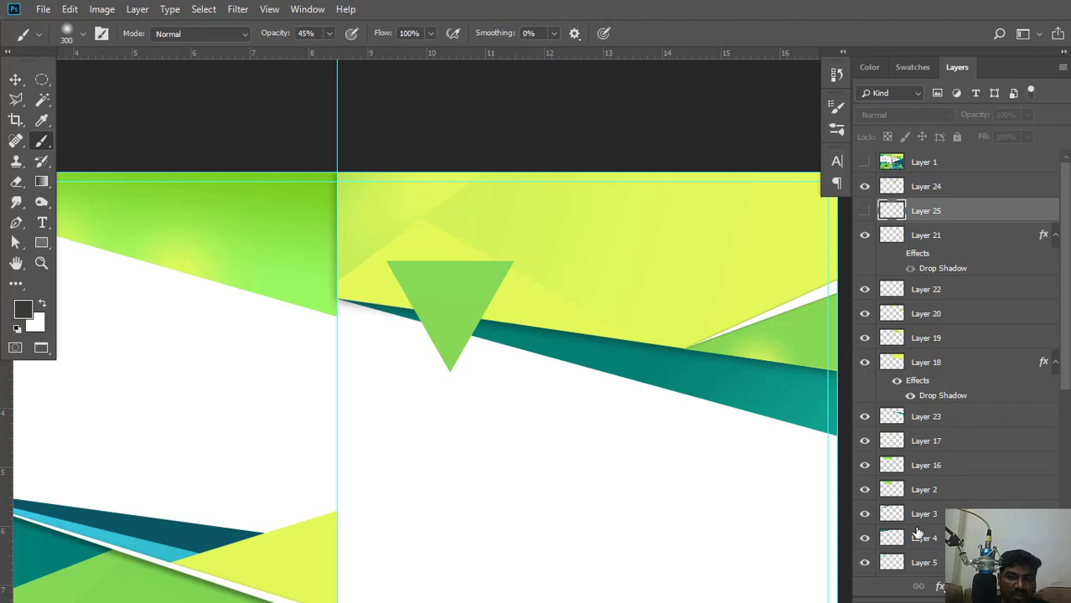
pyautogui.hotkey('ctrl', 'shift', 'alt', 'n')
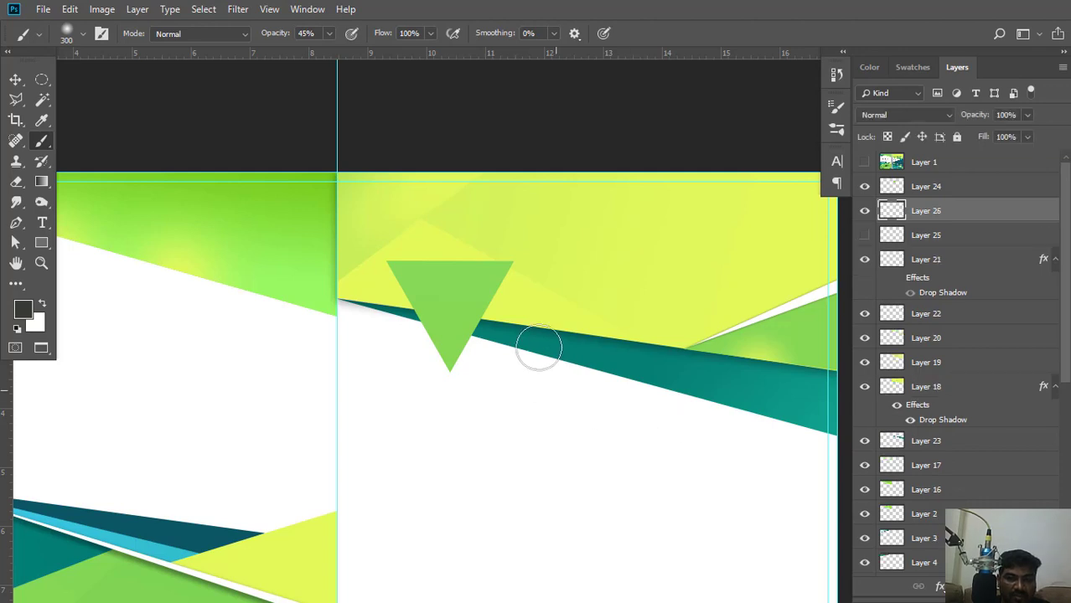
pyautogui.click(327, 35)
pyautogui.moveTo(331, 51); pyautogui.dragTo(306, 46)
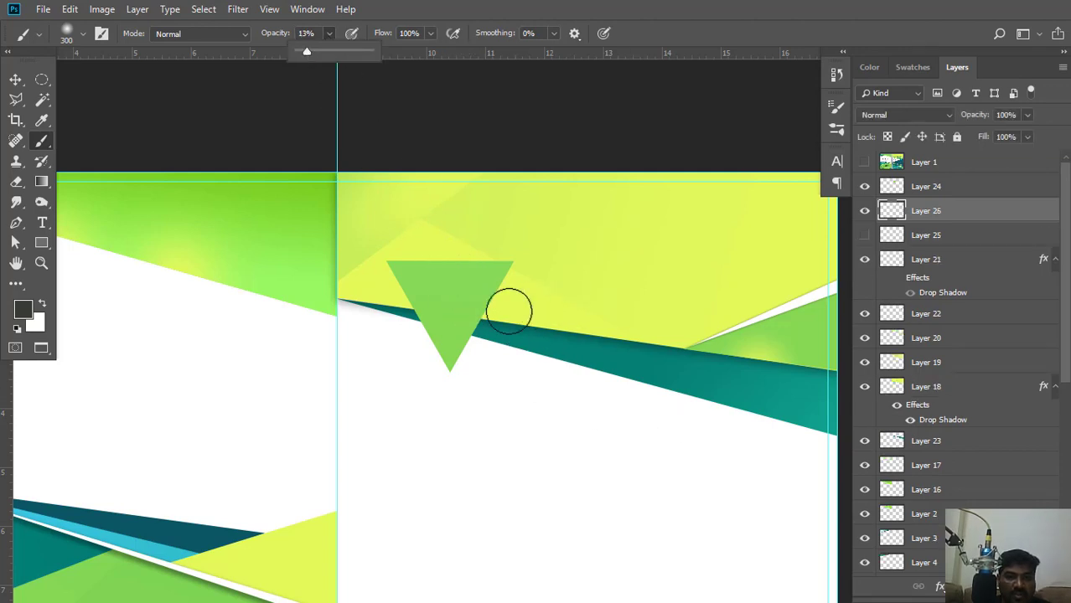
pyautogui.click(481, 292)
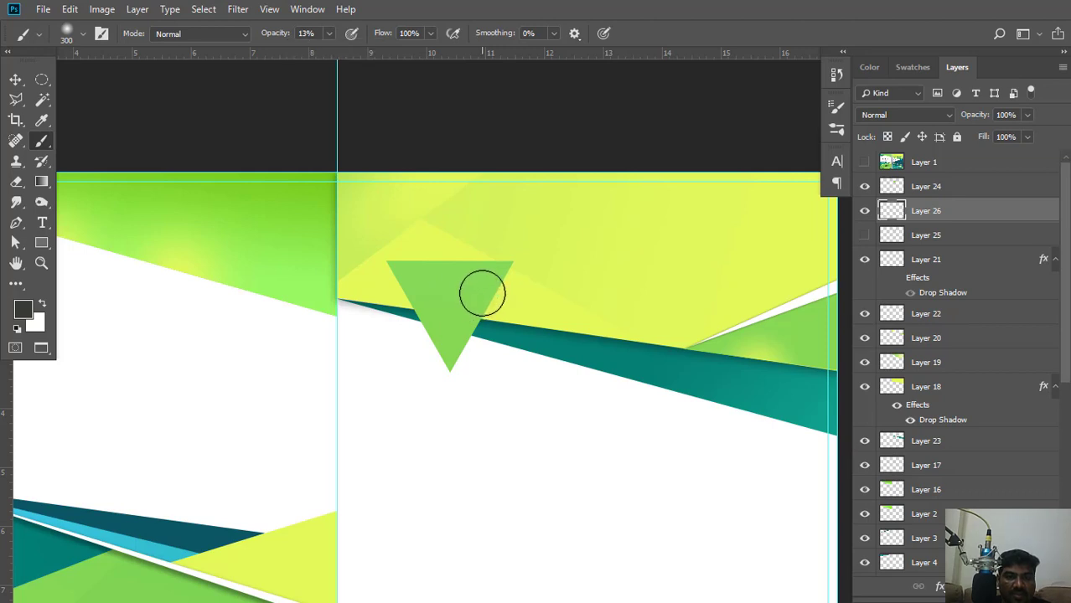
pyautogui.click(412, 286)
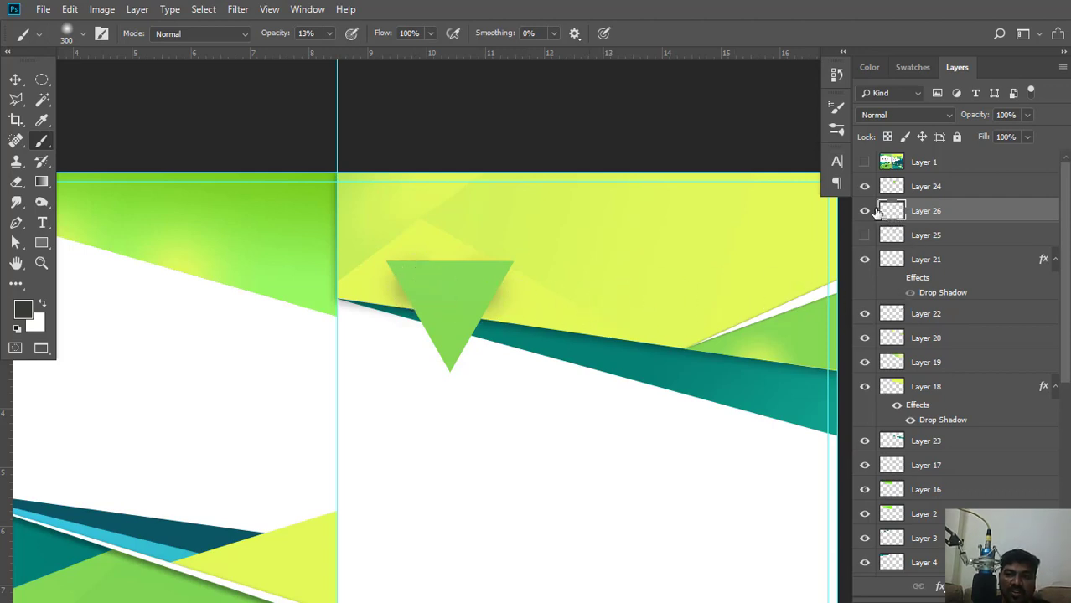
# Delete the old shadow layer, Layer 25.
pyautogui.click(971, 238)
pyautogui.press('Delete')
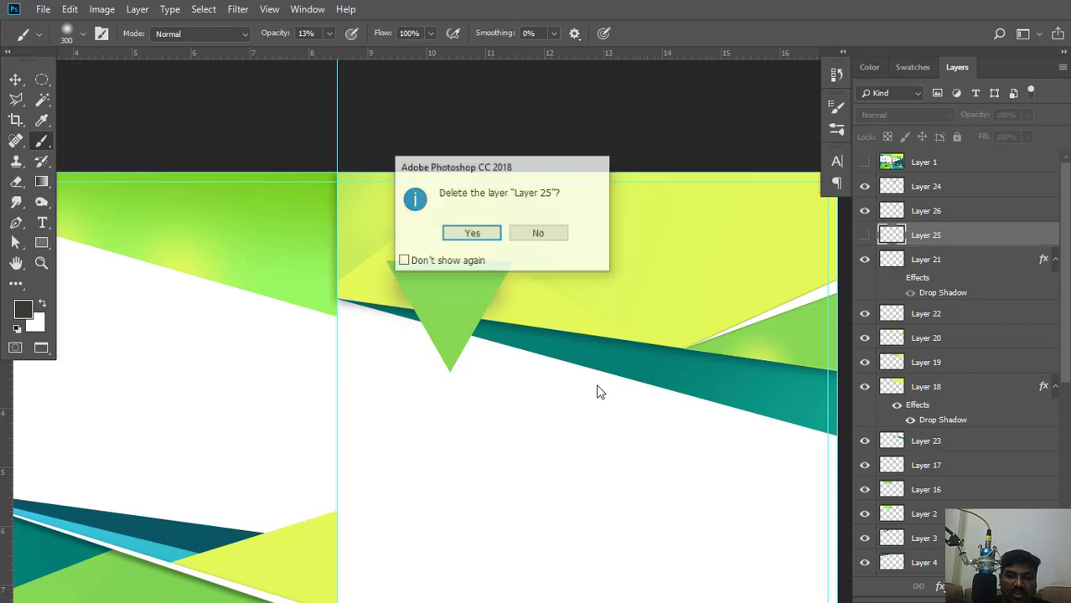
pyautogui.press('Return')
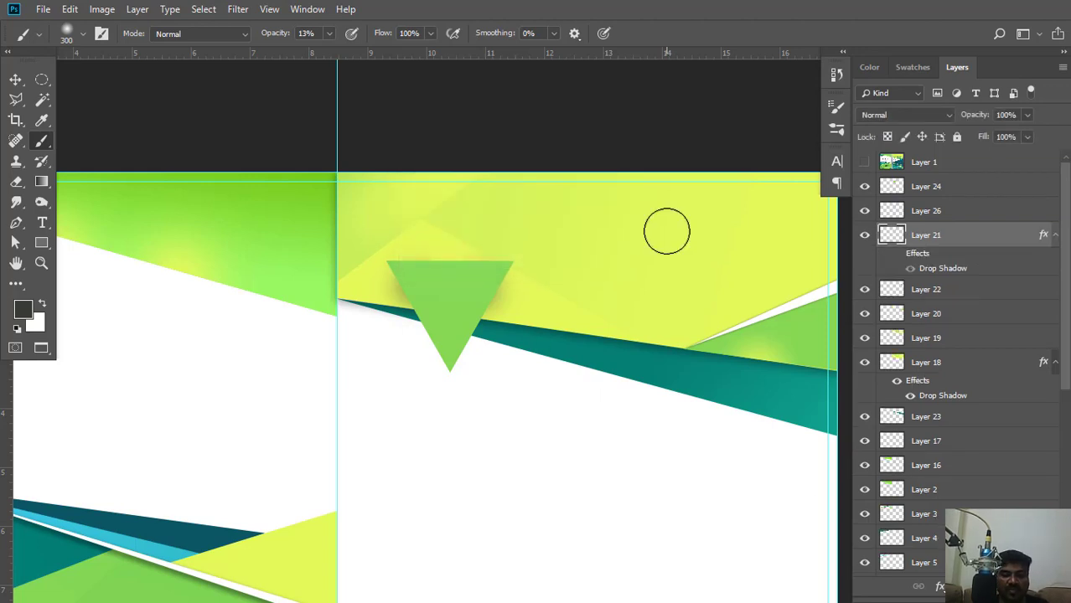
pyautogui.hotkey('ctrl', '-')
pyautogui.hotkey('ctrl', '-')
pyautogui.hotkey('ctrl', '-')
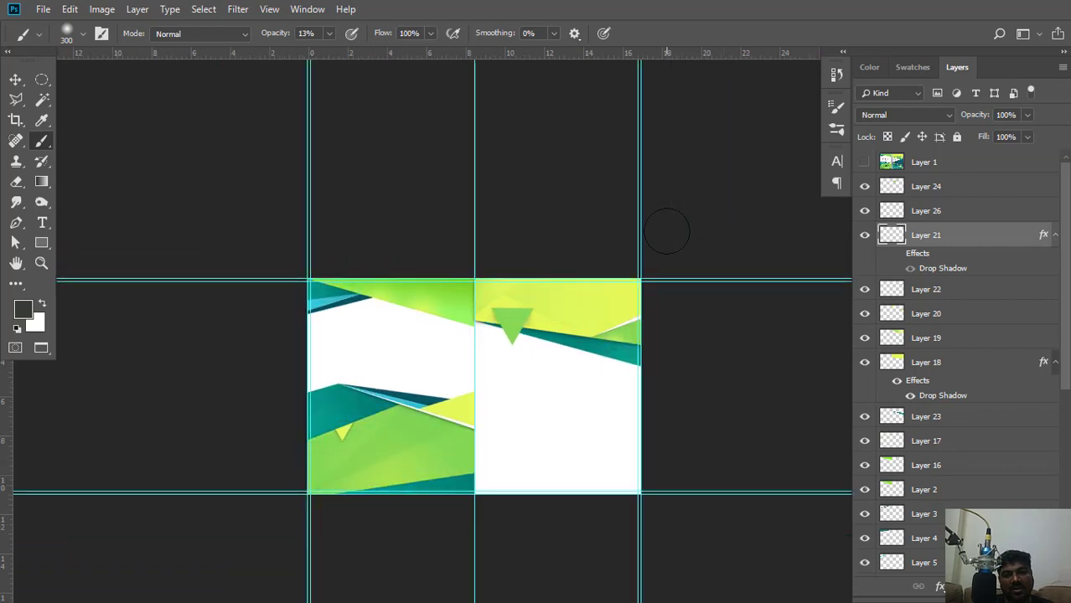
# Toggle the Layer 1 reference brochure on and off repeatedly to compare it with the recreated spread.
pyautogui.click(865, 163)
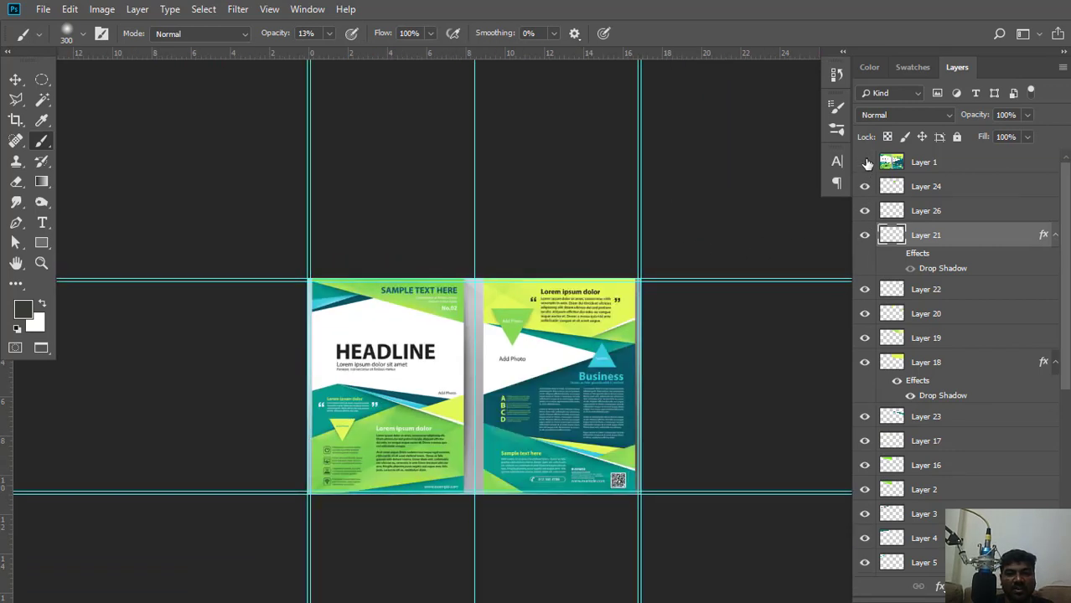
pyautogui.click(865, 162)
pyautogui.click(866, 162)
pyautogui.click(865, 163)
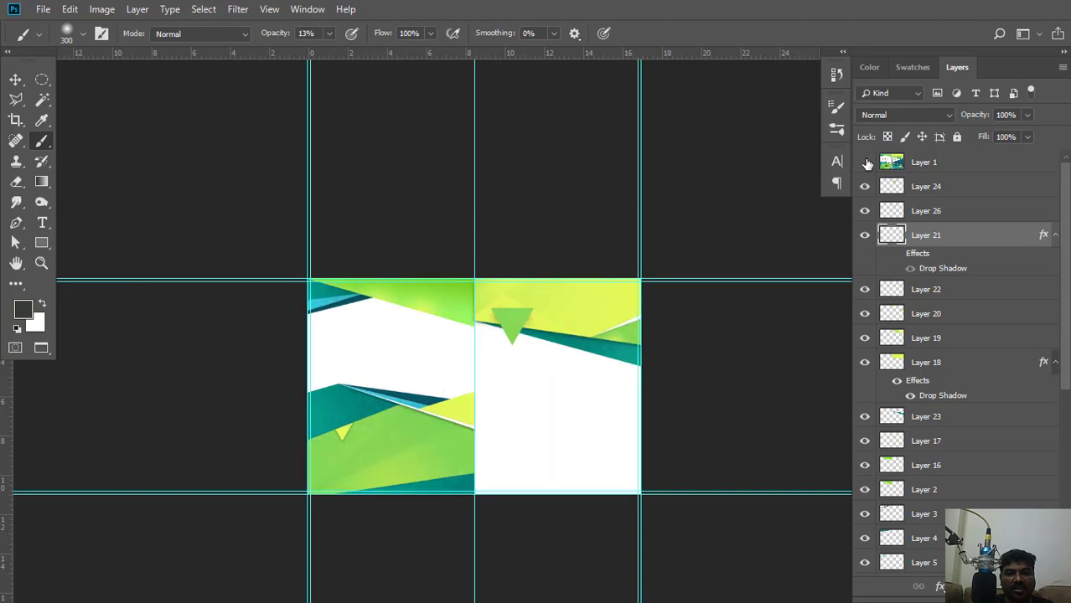
pyautogui.click(865, 162)
pyautogui.click(865, 163)
pyautogui.click(865, 163)
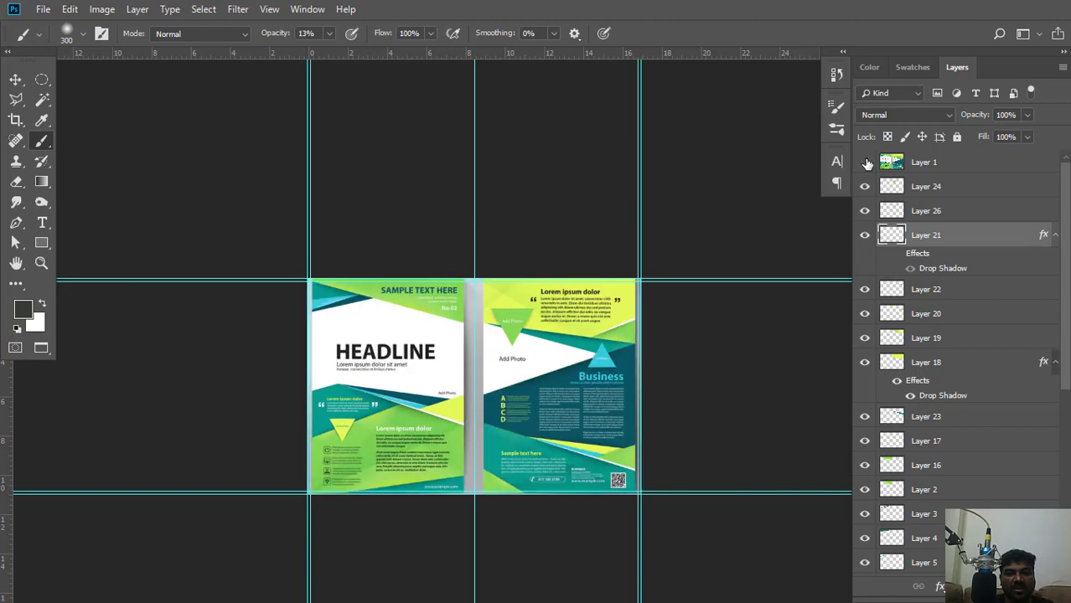
pyautogui.click(865, 163)
pyautogui.click(865, 163)
pyautogui.click(865, 162)
pyautogui.click(866, 162)
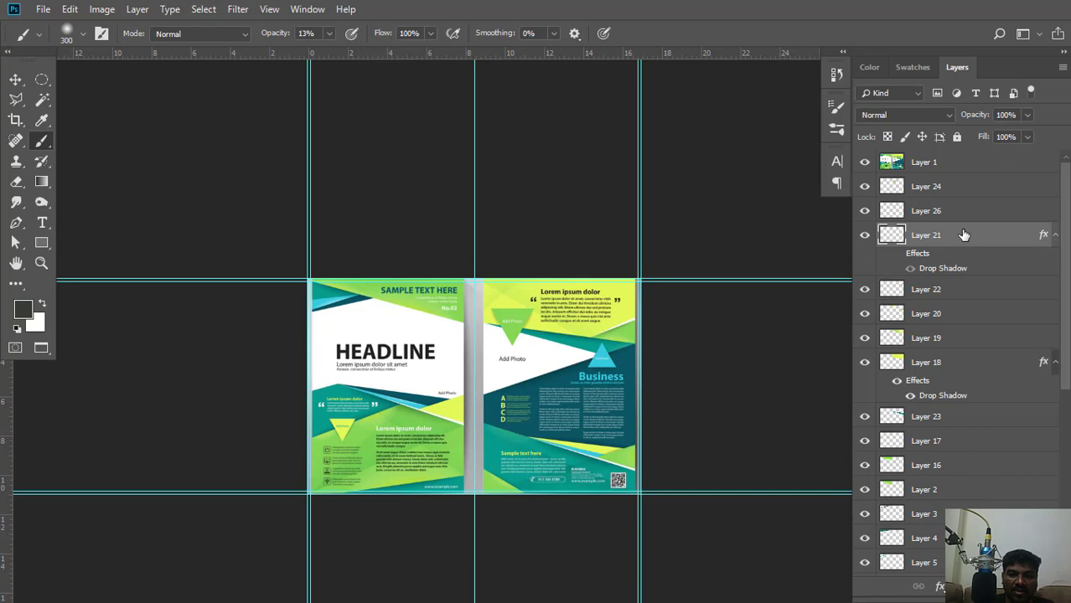
# Recheck the reference, then select Layer 1 and add a new empty Layer 27 above it.
pyautogui.scroll(-1, 965, 317)
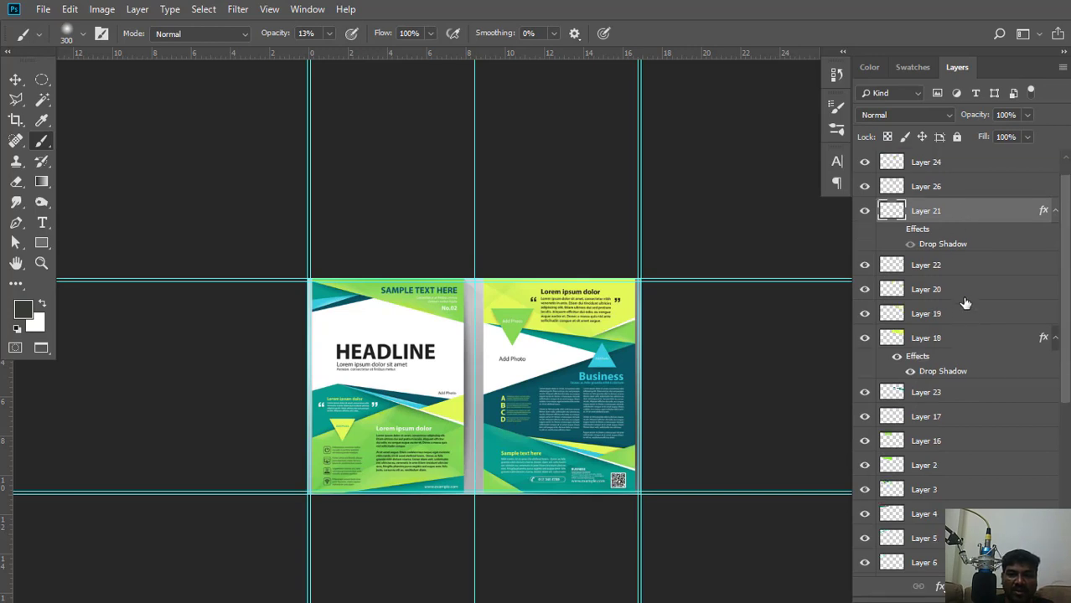
pyautogui.scroll(1, 964, 302)
pyautogui.keyDown('alt'); pyautogui.click(864, 163); pyautogui.keyUp('alt')
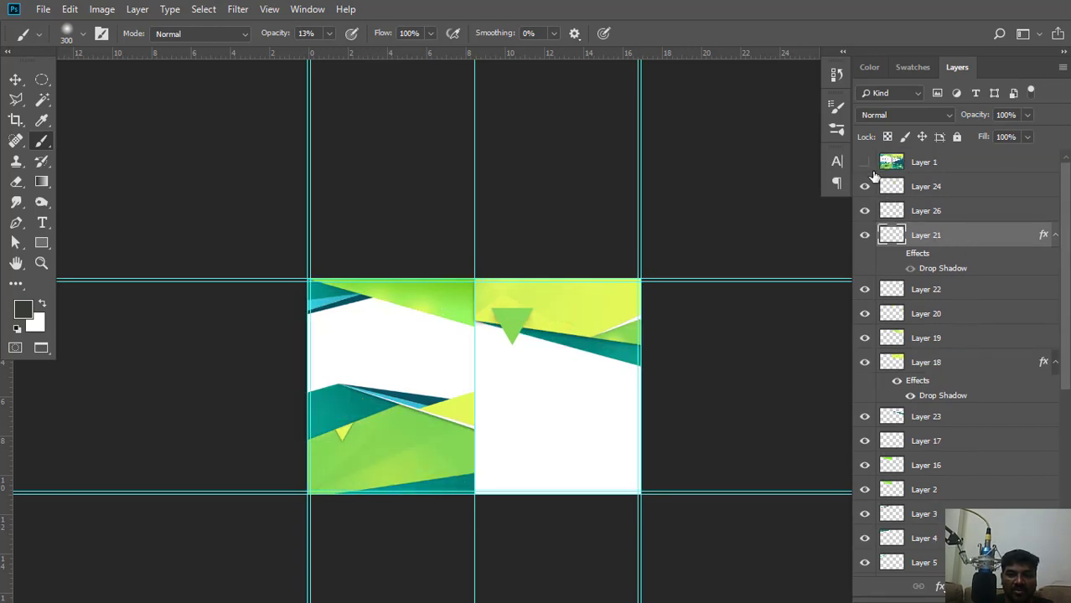
pyautogui.keyDown('alt'); pyautogui.click(864, 162); pyautogui.keyUp('alt')
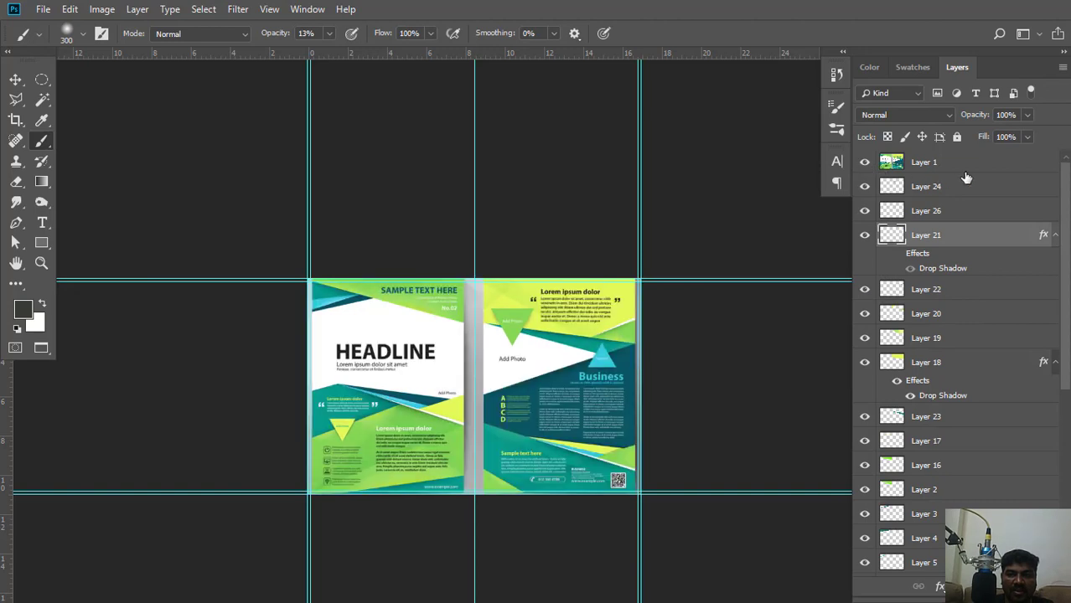
pyautogui.click(965, 165)
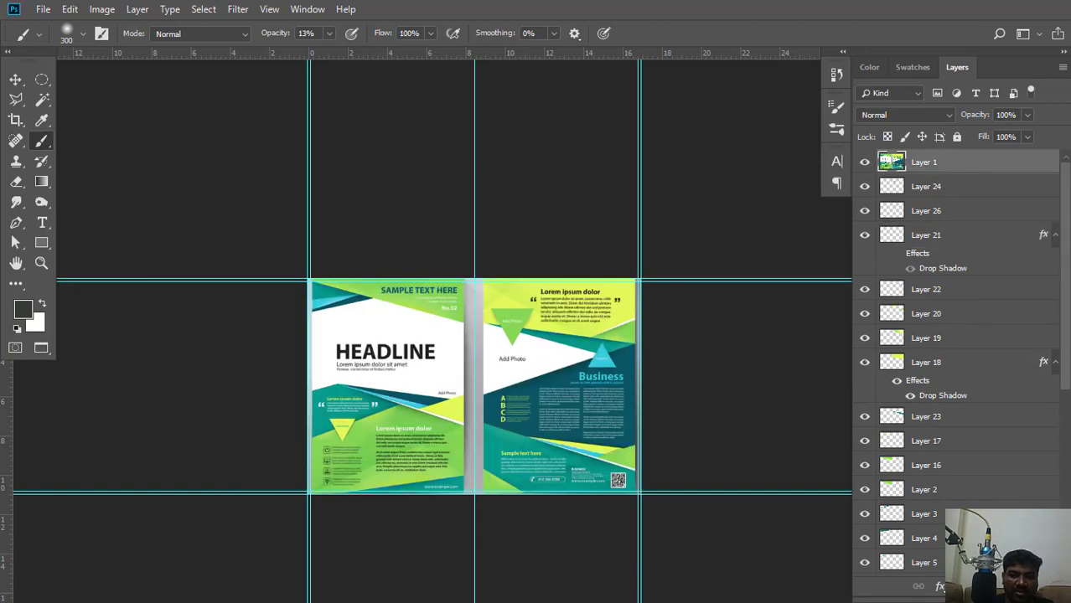
pyautogui.click(1039, 587)
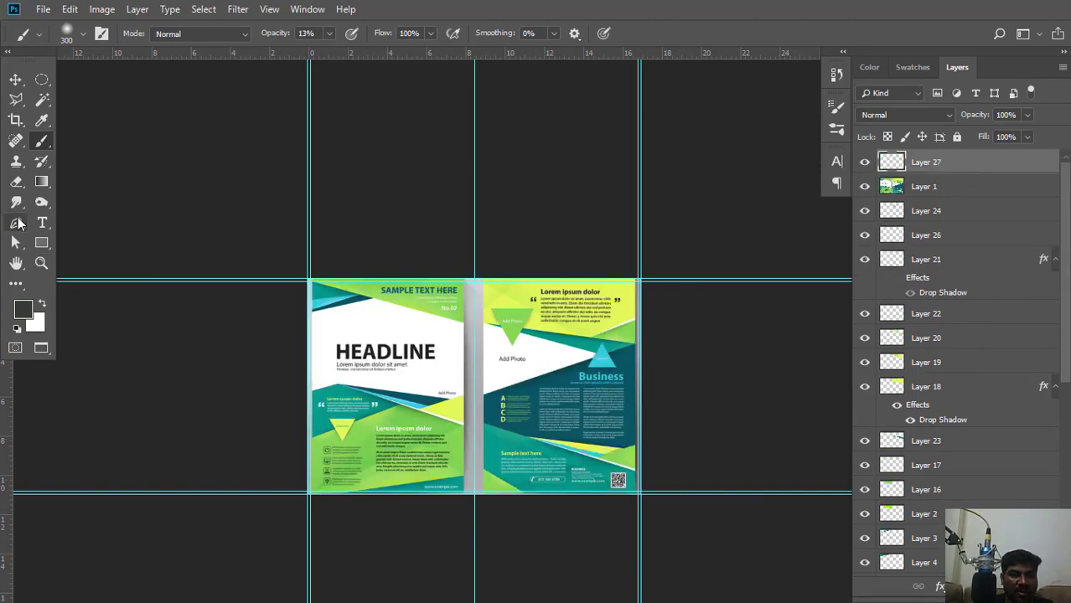
# Trace a closed triangular pen path from the centre fold out to the cyan triangle.
pyautogui.click(18, 223)
pyautogui.scroll(3, 700, 421)
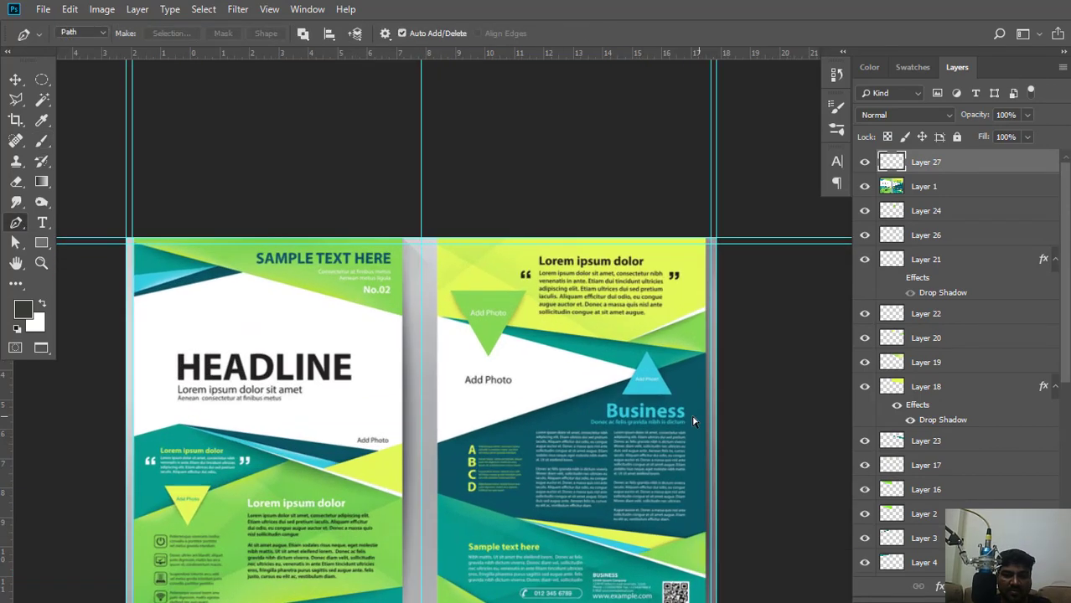
pyautogui.scroll(3, 636, 435)
pyautogui.scroll(-3, 635, 435)
pyautogui.scroll(-1, 574, 347)
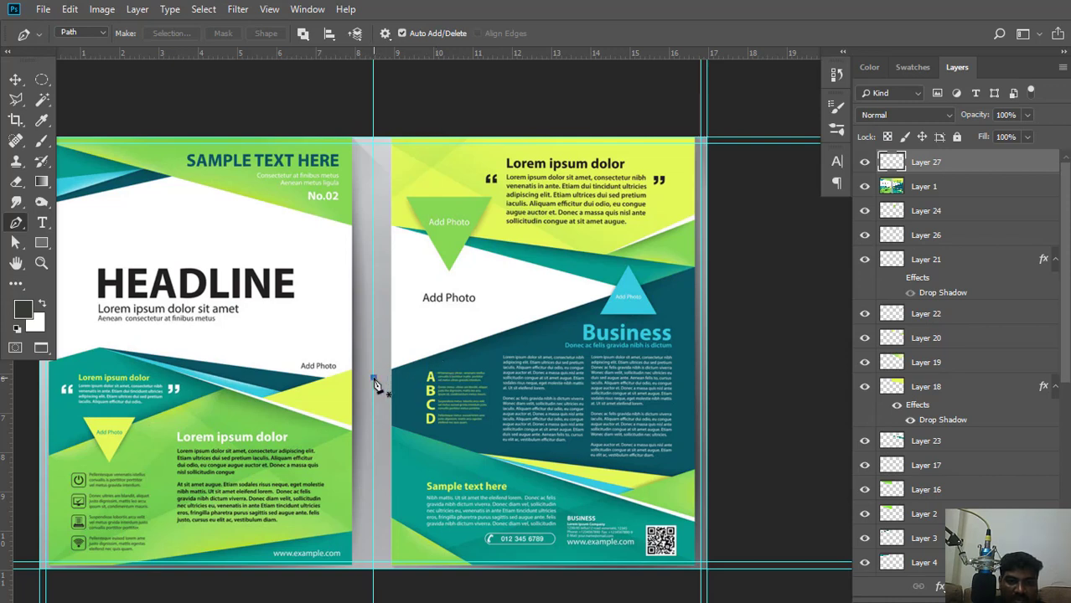
pyautogui.click(372, 378)
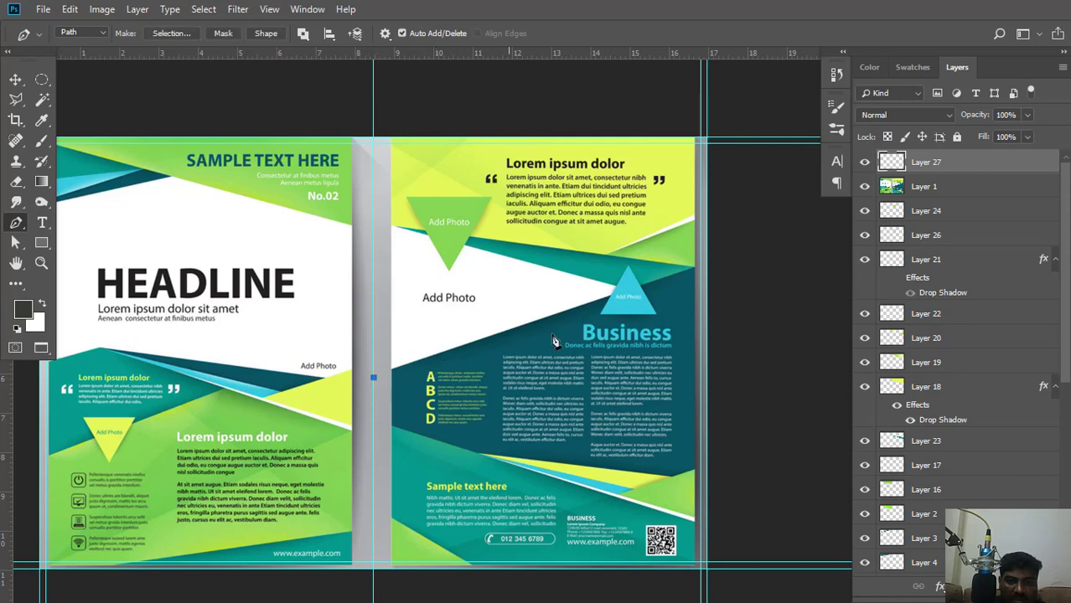
pyautogui.click(628, 289)
pyautogui.click(374, 224)
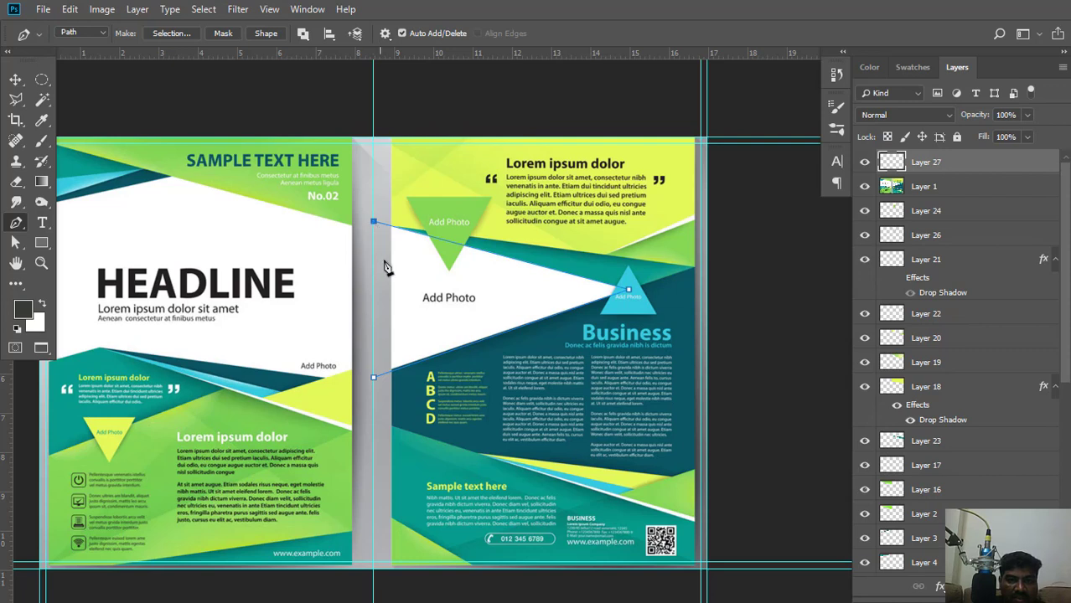
pyautogui.click(374, 379)
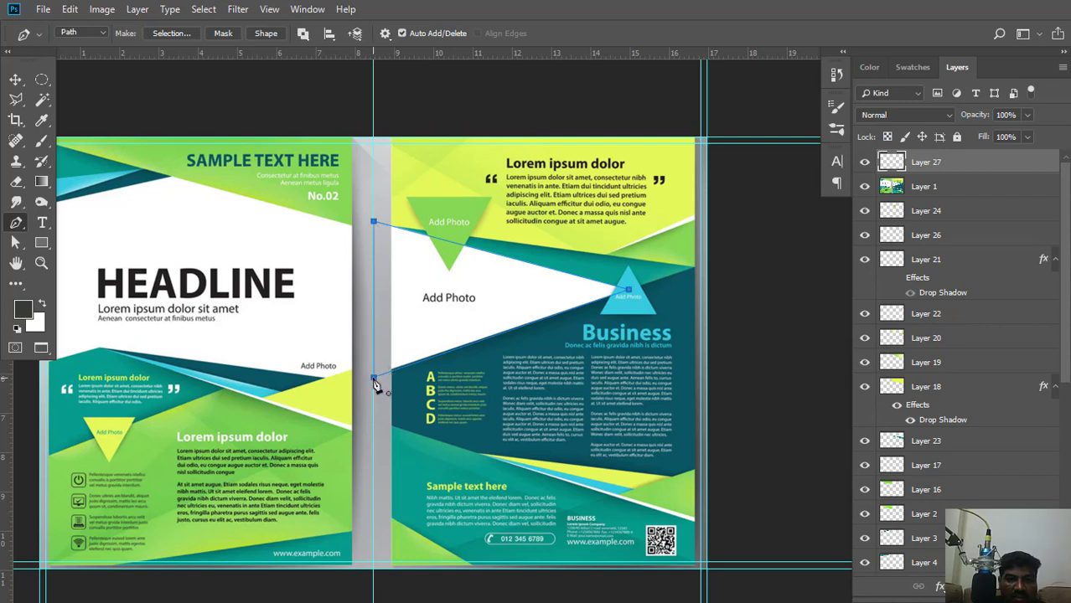
# Convert the triangular path into a selection.
pyautogui.rightClick(411, 263)
pyautogui.click(444, 323)
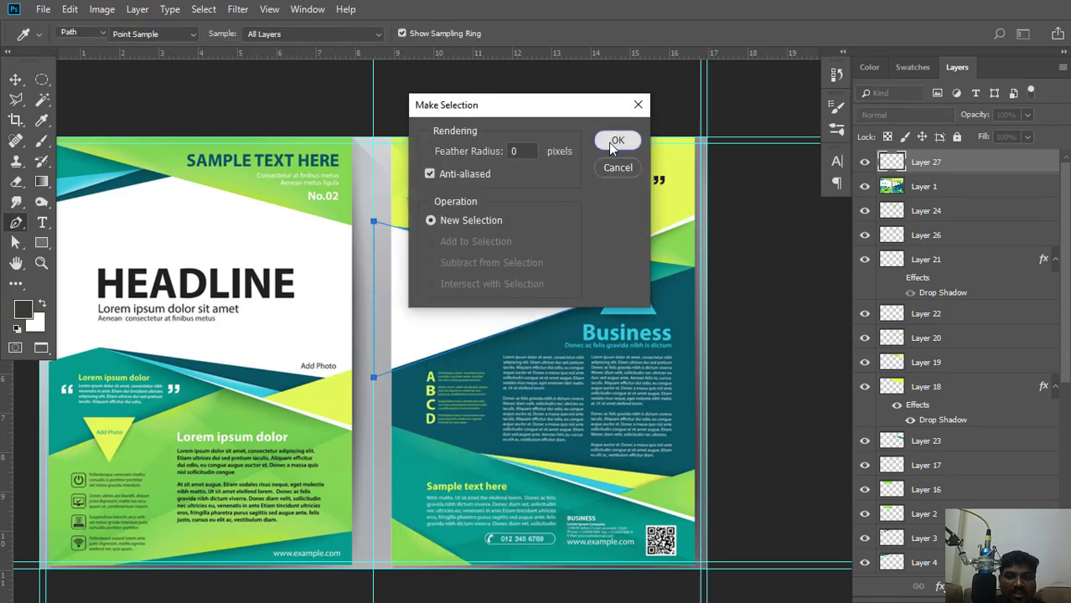
pyautogui.click(610, 142)
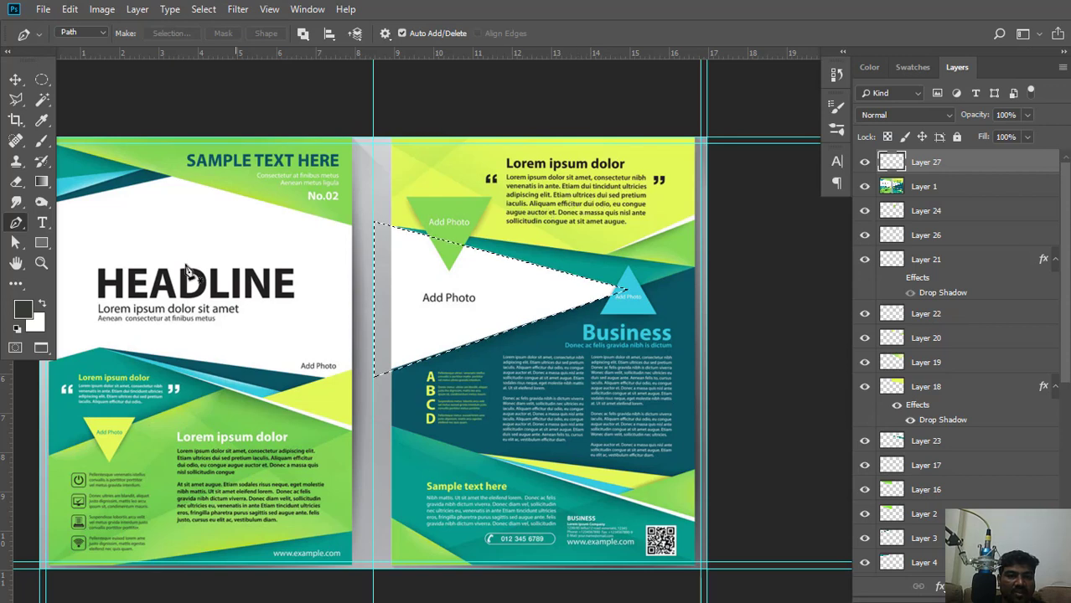
# Bucket-fill the triangle with white, deselect, and move Layer 27 below Layer 17.
pyautogui.click(42, 306)
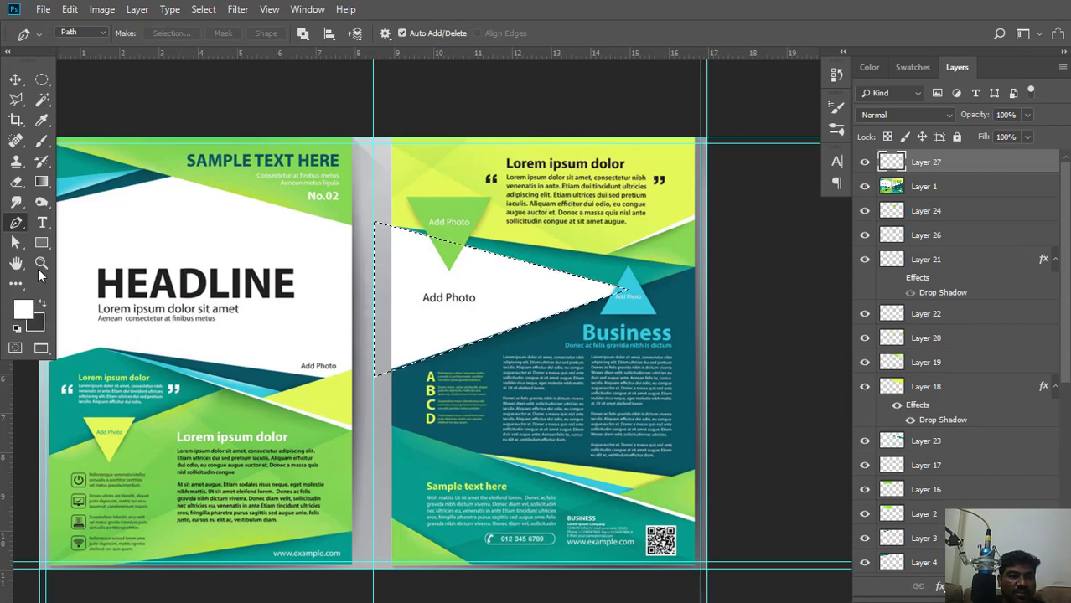
pyautogui.click(42, 186)
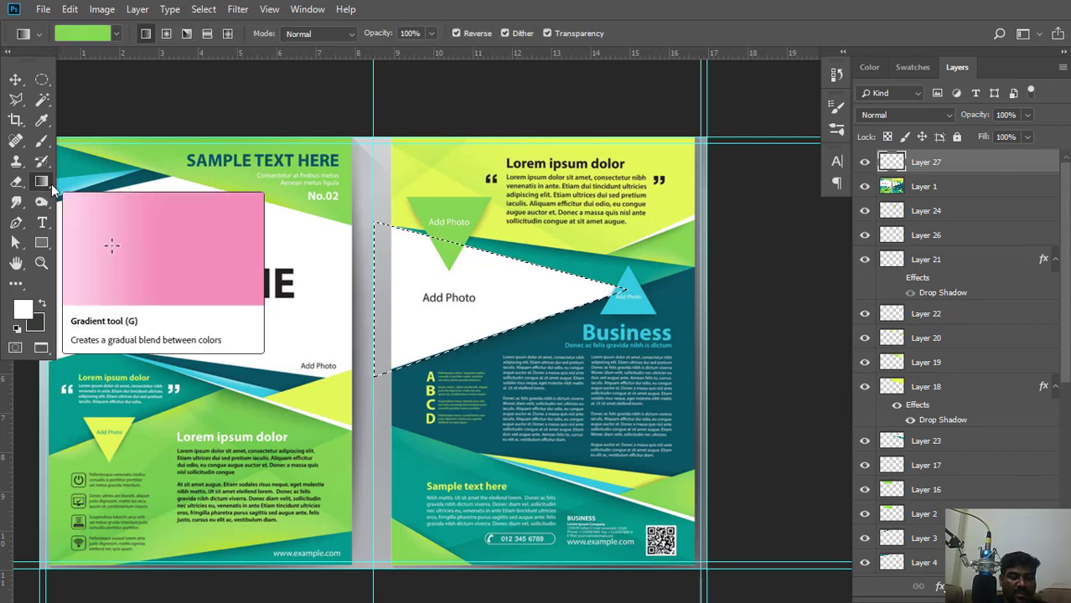
pyautogui.hotkey('shift', 'g')
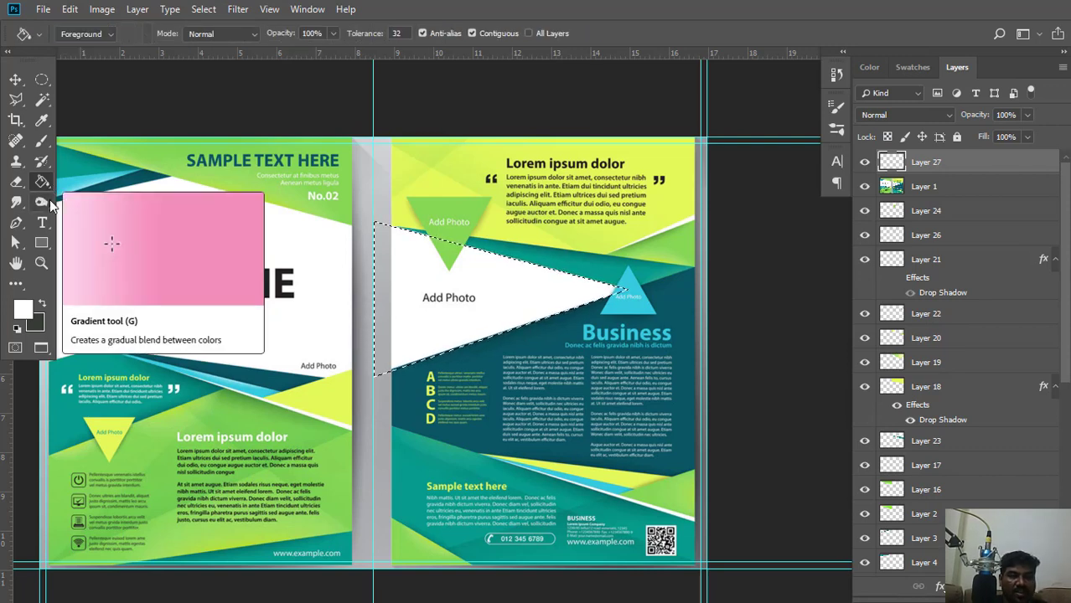
pyautogui.click(507, 300)
pyautogui.hotkey('ctrl', 'd')
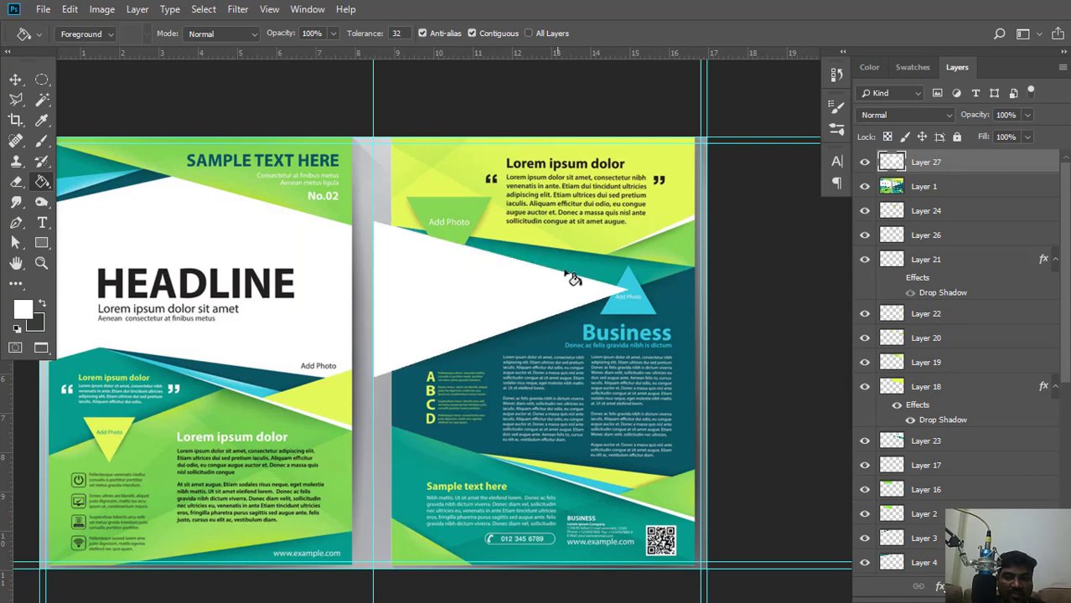
pyautogui.moveTo(947, 164); pyautogui.dragTo(919, 466)
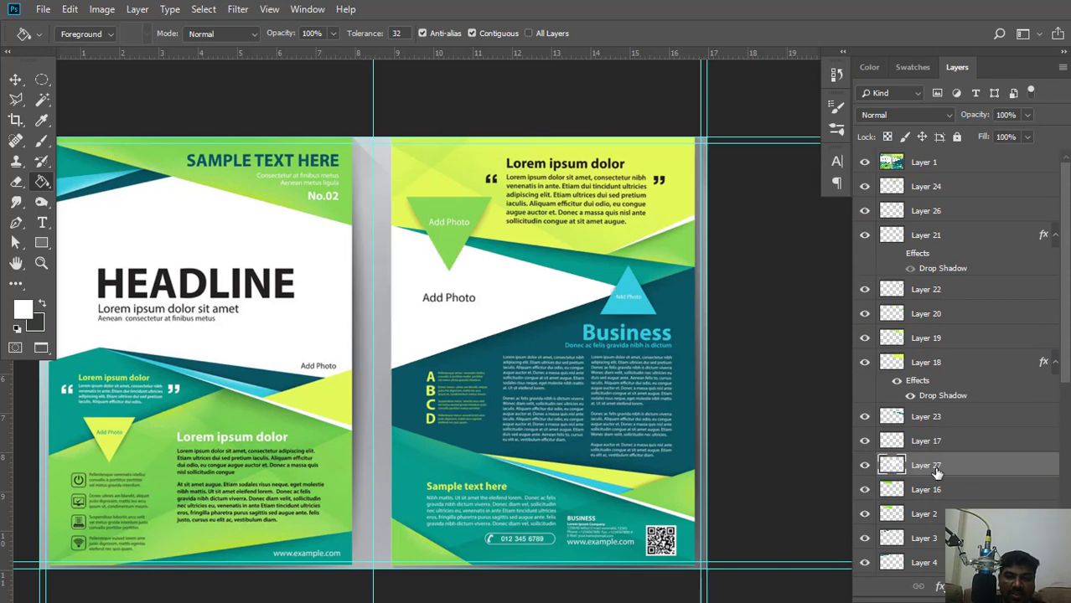
# Select Layer 16 and add a new empty Layer 28 above it.
pyautogui.rightClick(935, 473)
pyautogui.click(970, 465)
pyautogui.click(959, 492)
pyautogui.click(1038, 587)
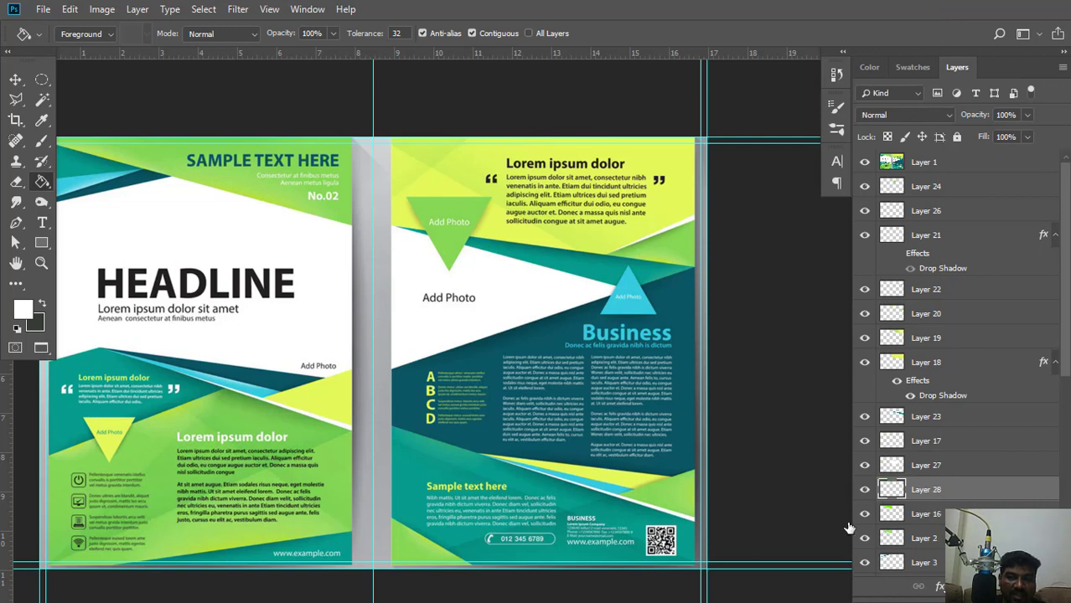
# Place four pen points for a slanted band from the page gap to the right page edge.
pyautogui.click(16, 223)
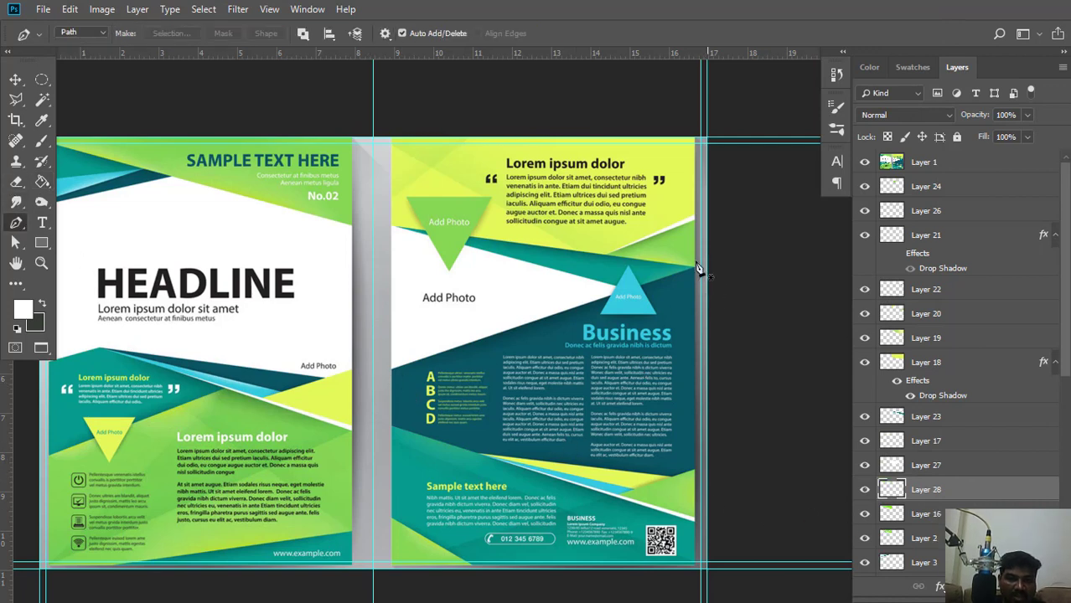
pyautogui.click(373, 372)
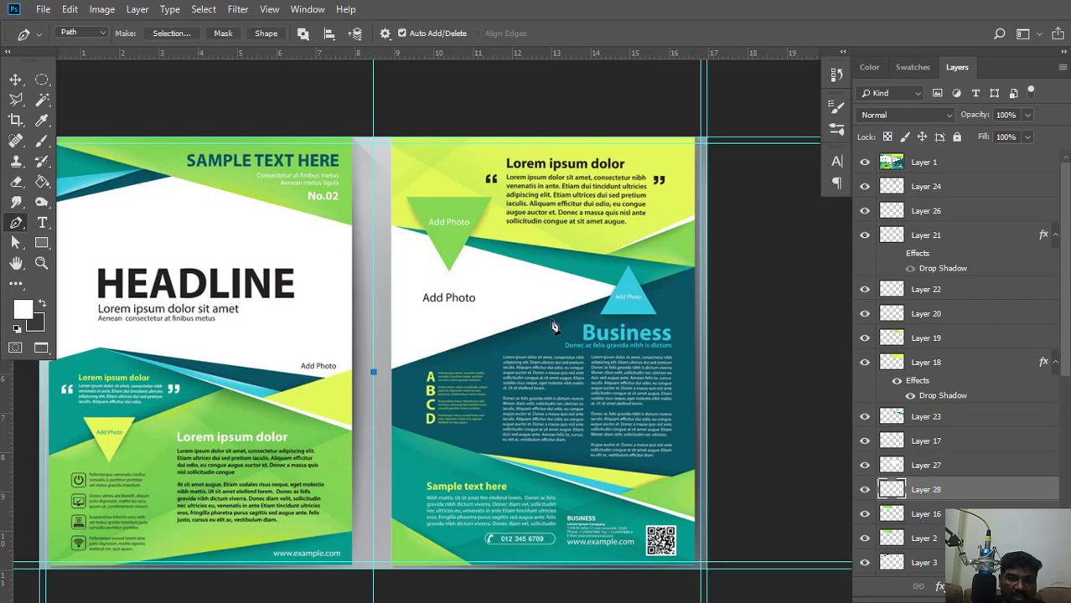
pyautogui.click(706, 259)
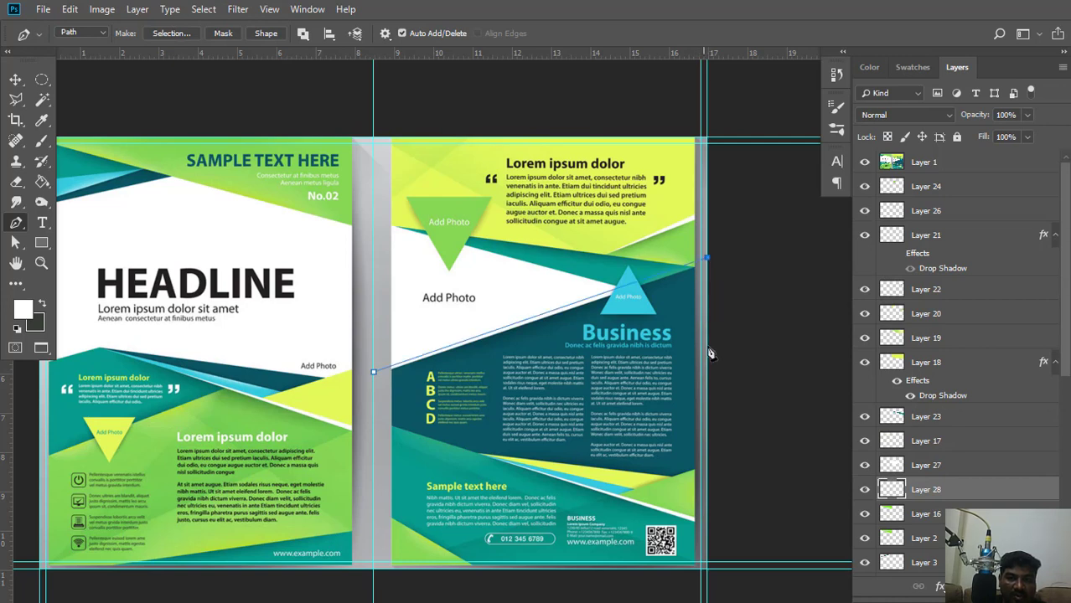
pyautogui.click(708, 489)
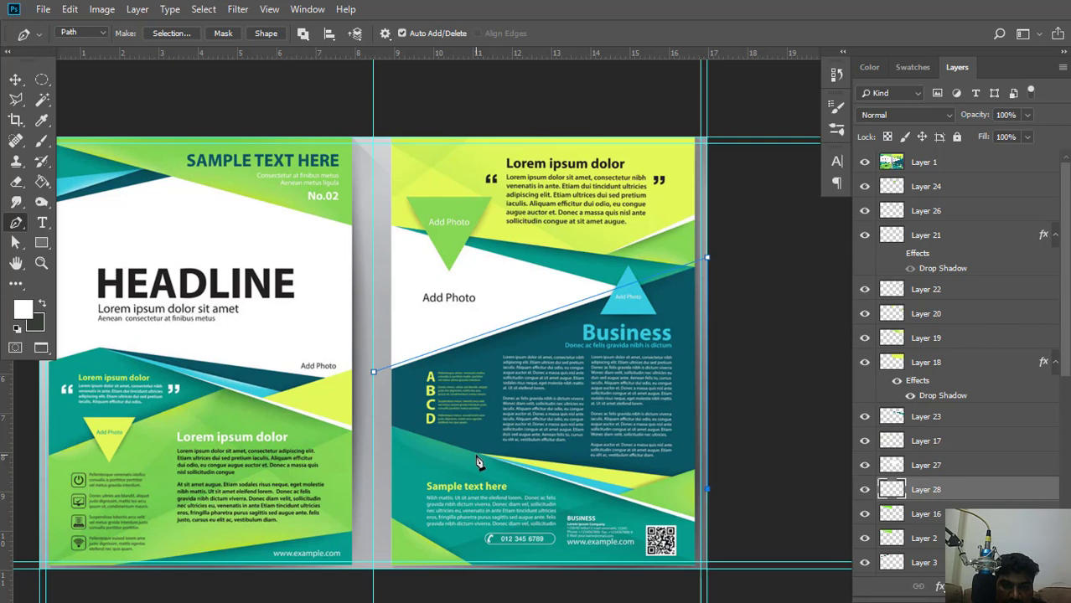
pyautogui.click(373, 422)
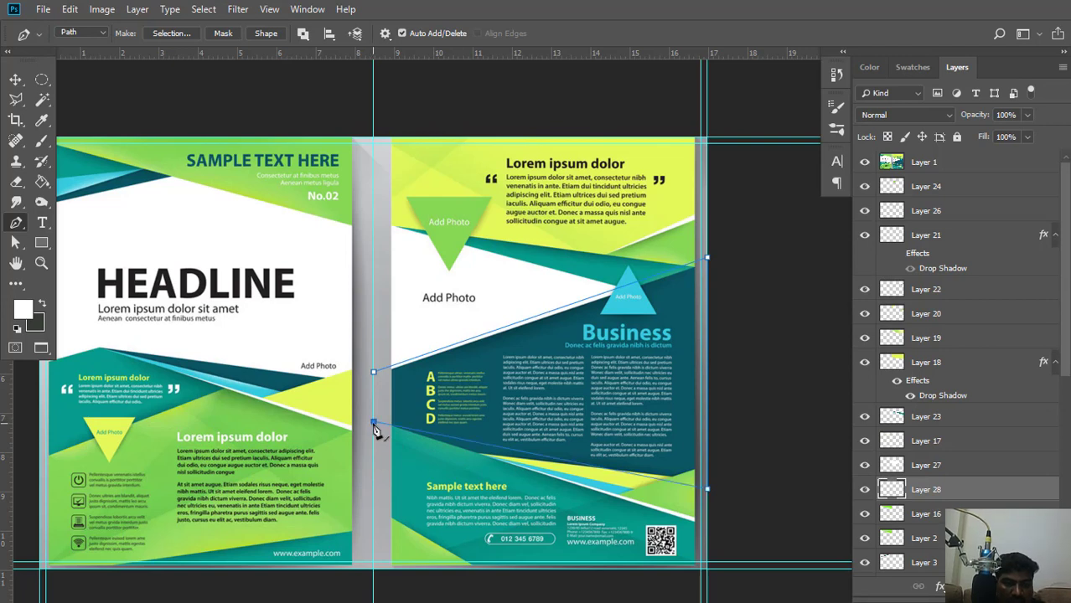
pyautogui.hotkey('ctrl', 'z')
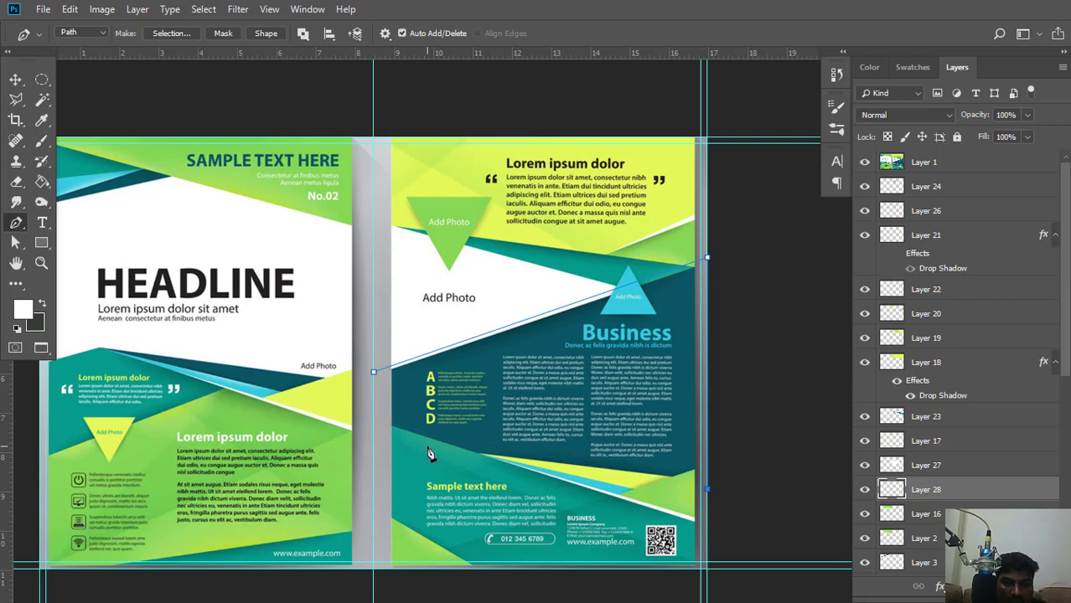
pyautogui.click(373, 436)
# Close the band path and turn it into a selection with no feathering.
pyautogui.click(375, 373)
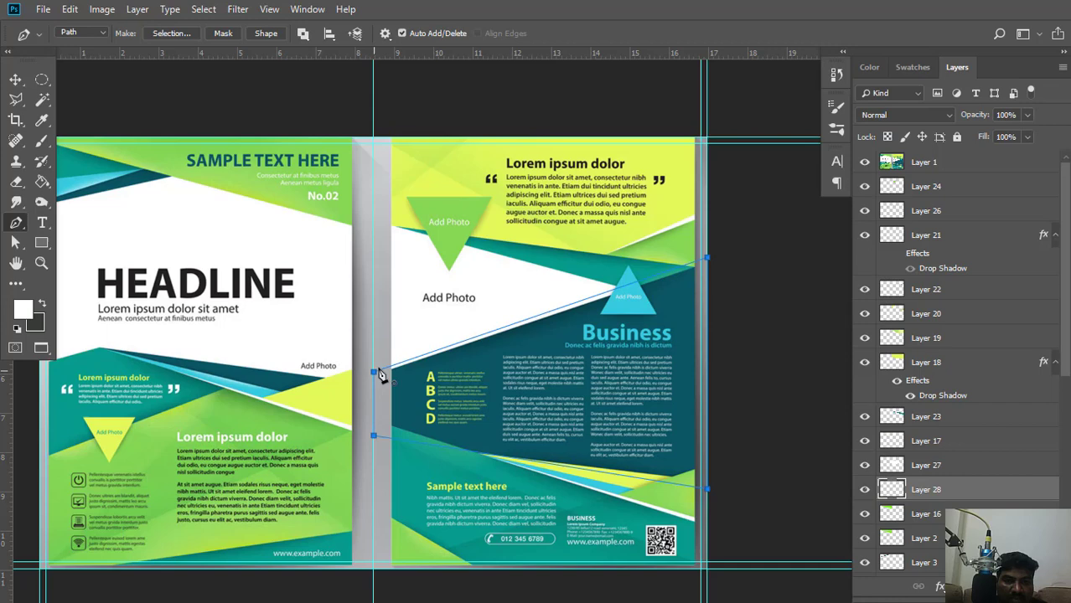
pyautogui.rightClick(536, 359)
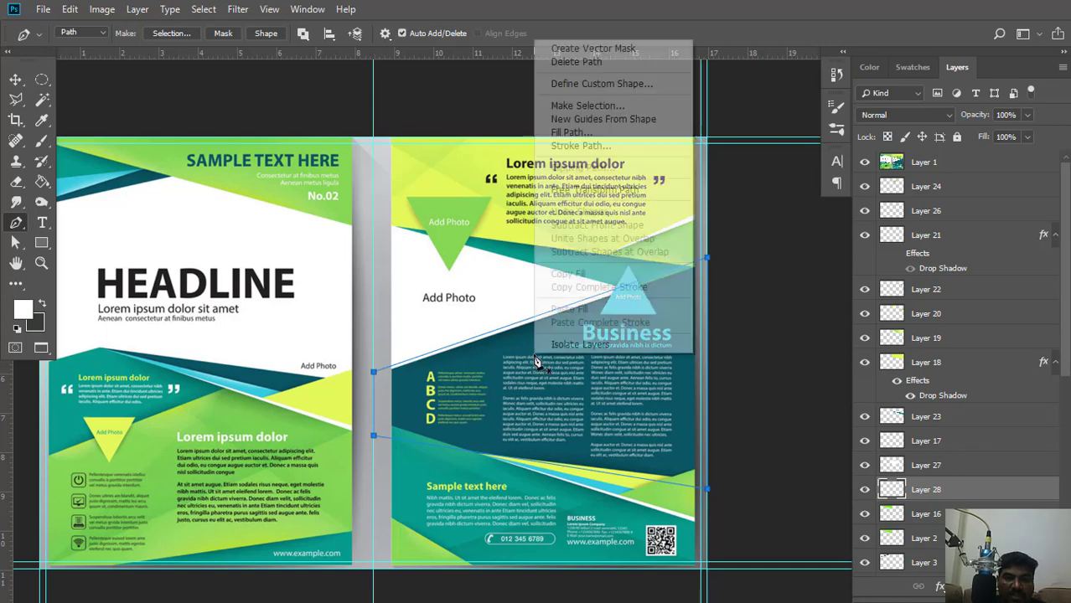
pyautogui.click(615, 106)
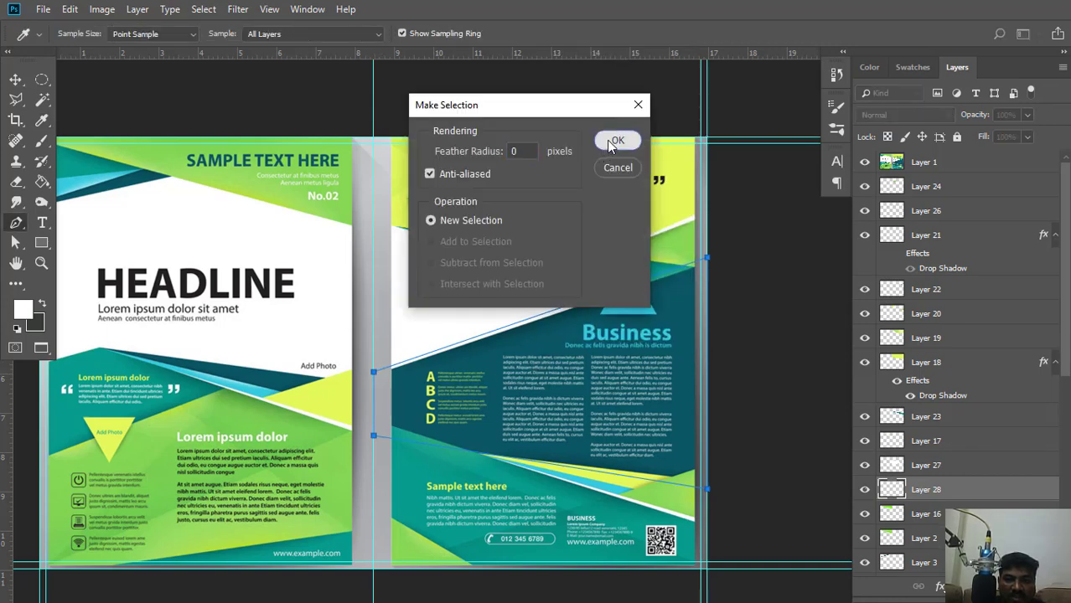
pyautogui.click(610, 140)
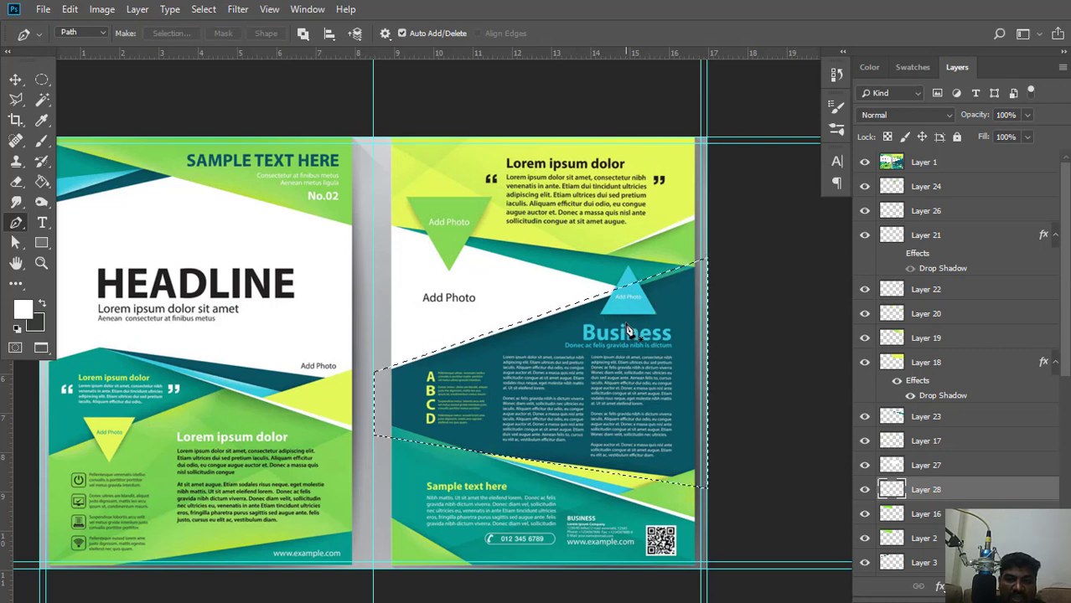
# Sample the brochure's dark teal #0a5663 and bucket-fill the band selection, then deselect.
pyautogui.click(22, 309)
pyautogui.click(398, 381)
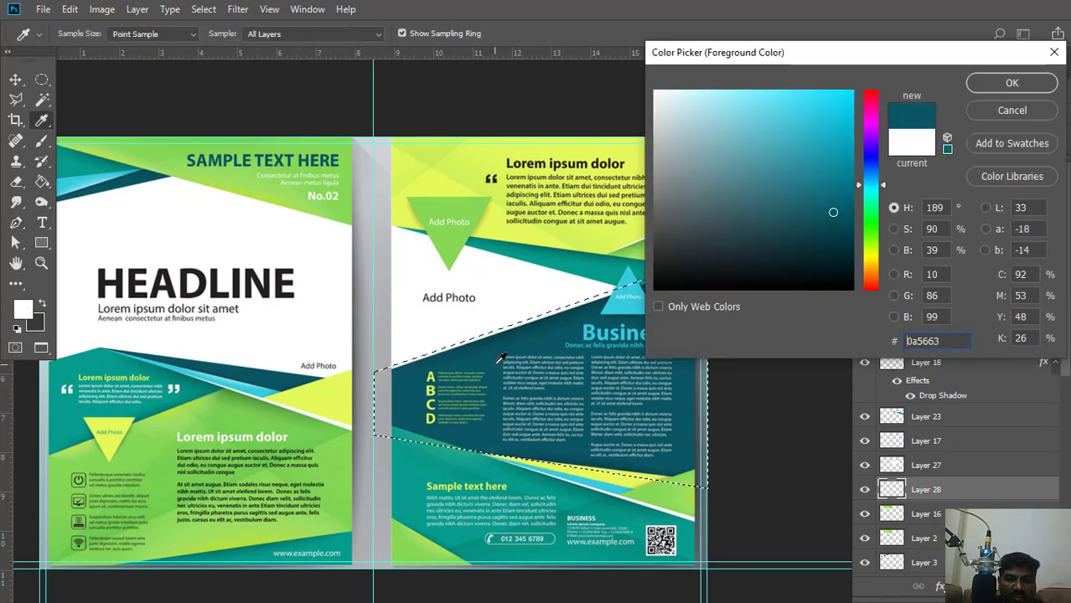
pyautogui.click(1001, 91)
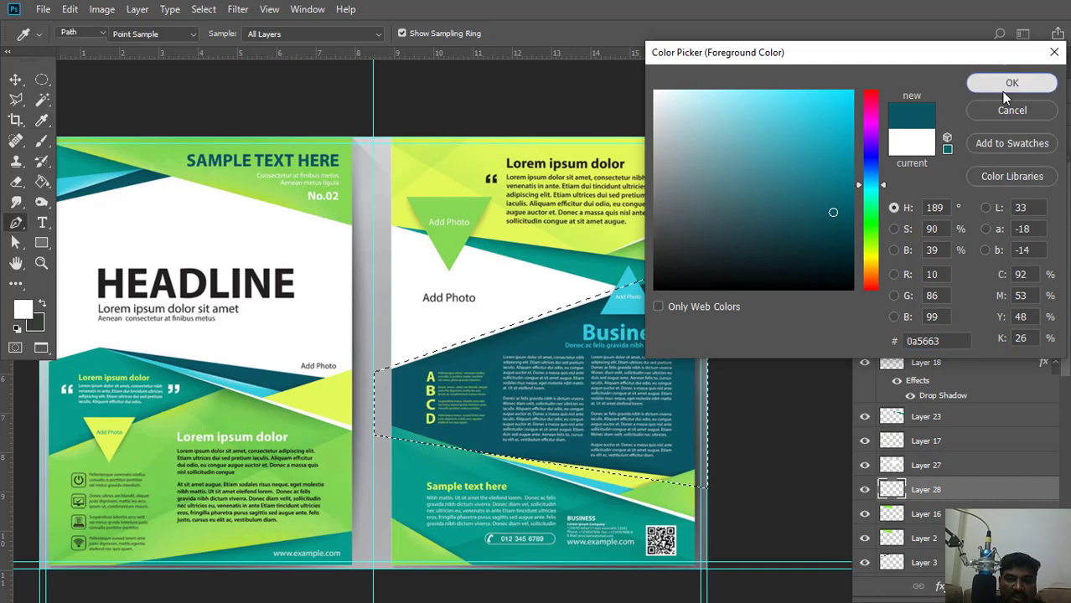
pyautogui.click(42, 180)
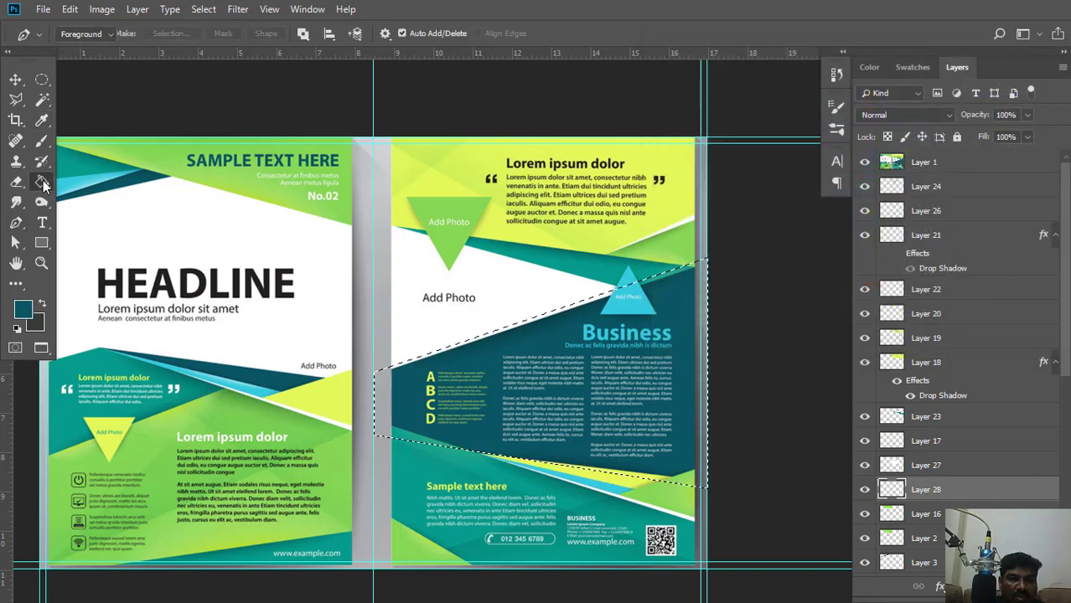
pyautogui.click(492, 428)
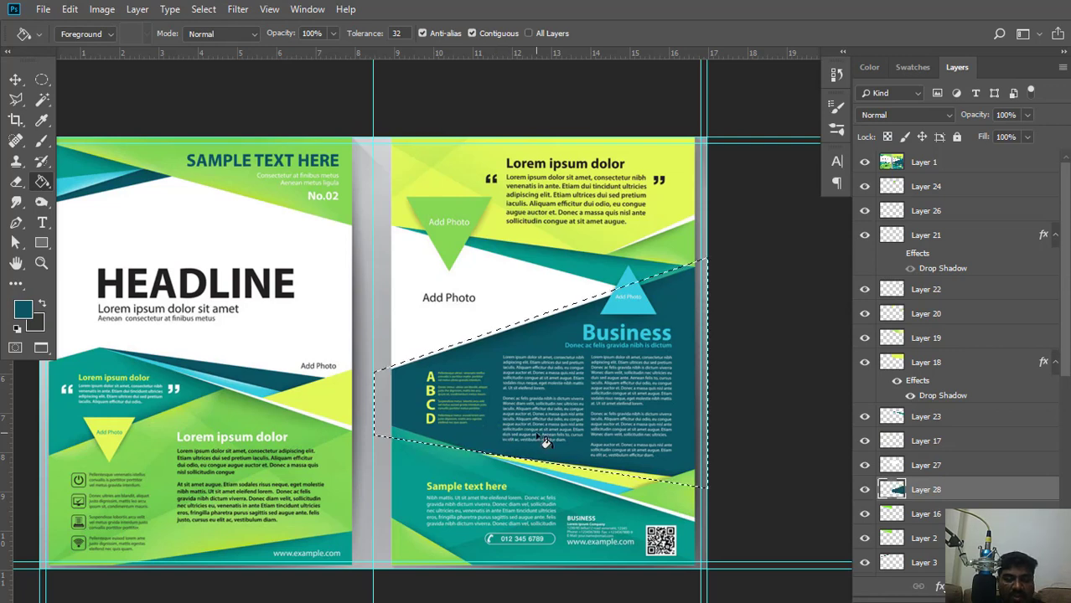
pyautogui.hotkey('ctrl', 'd')
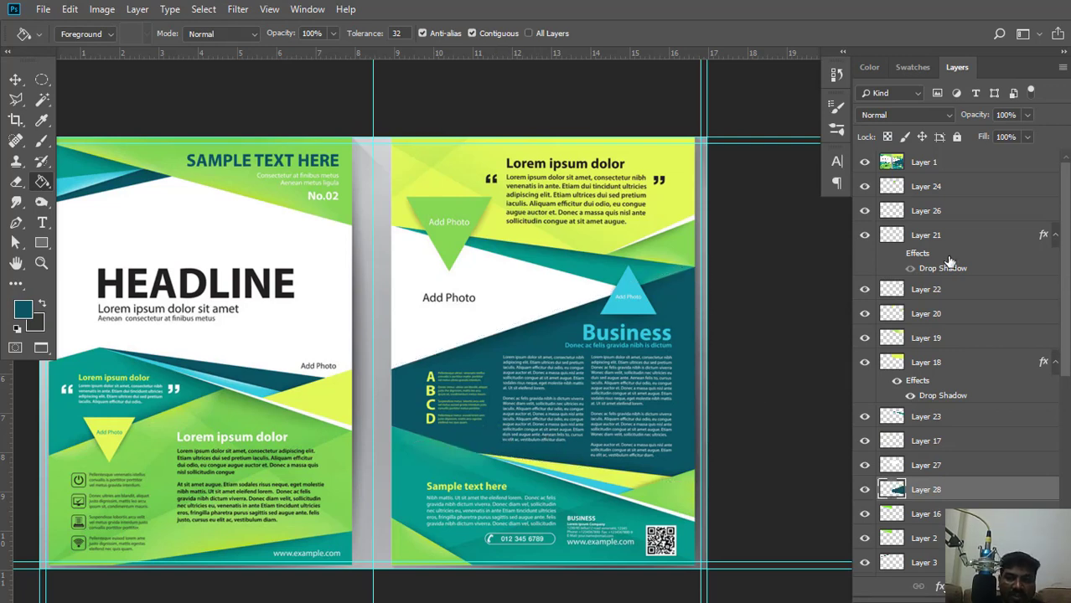
pyautogui.click(940, 467)
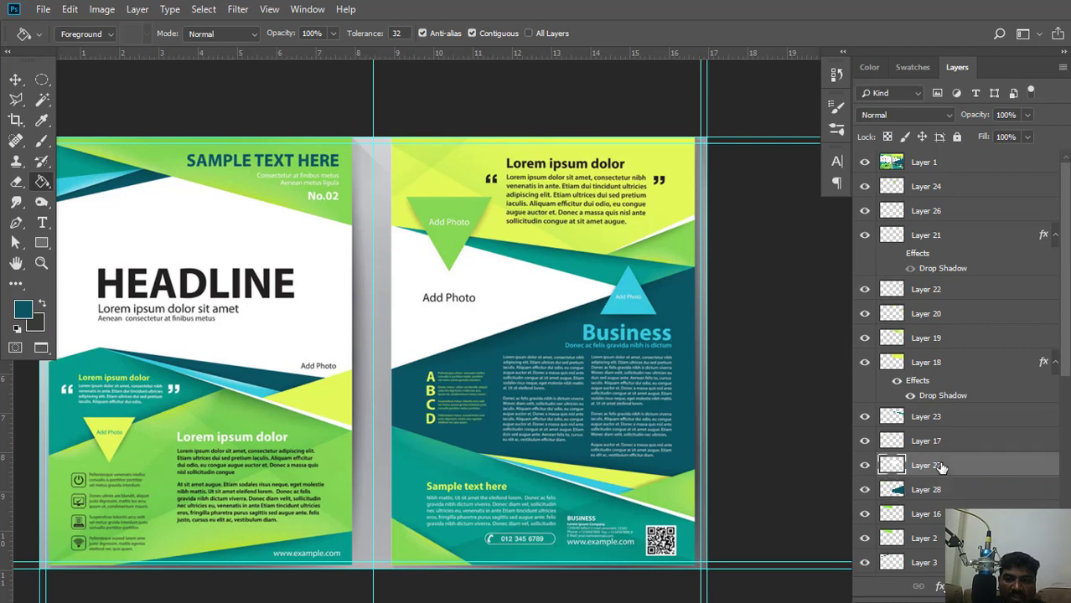
# Hide the reference layer and add a drop shadow to Layer 27 in Layer Style.
pyautogui.click(864, 165)
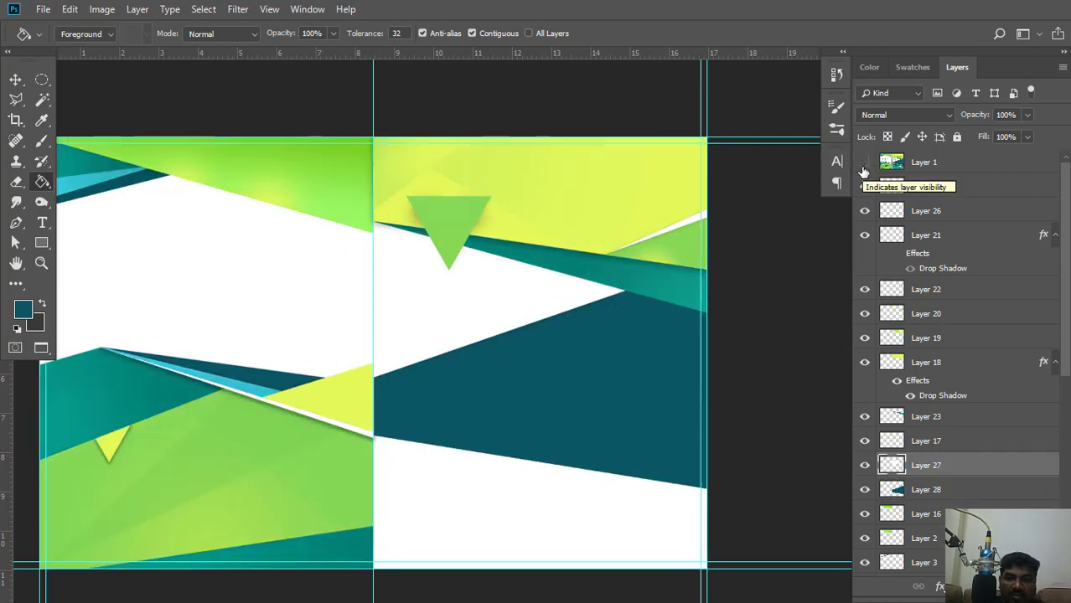
pyautogui.rightClick(939, 469)
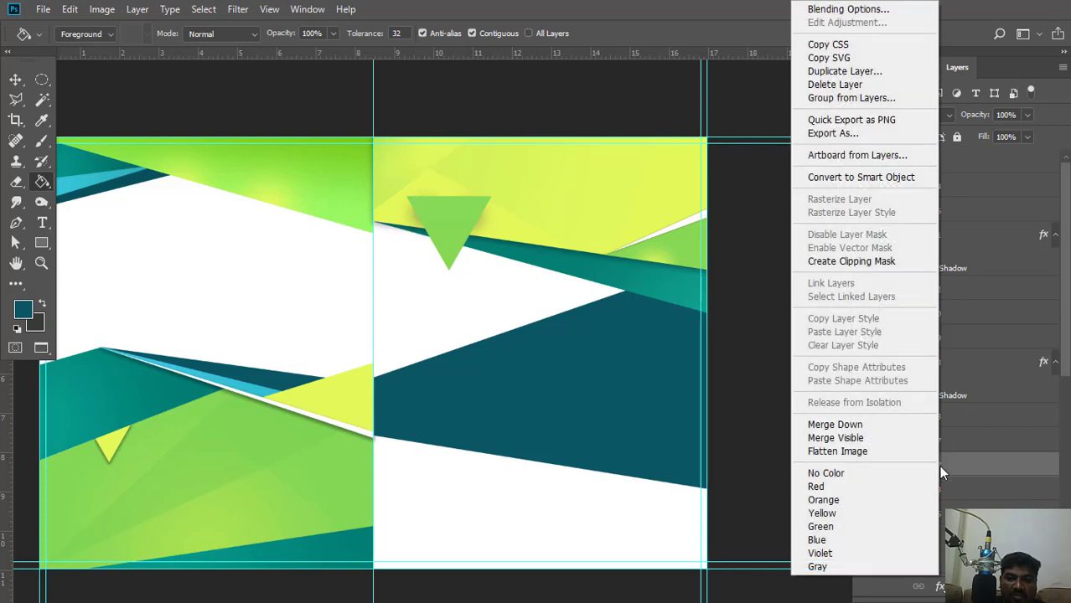
pyautogui.click(880, 8)
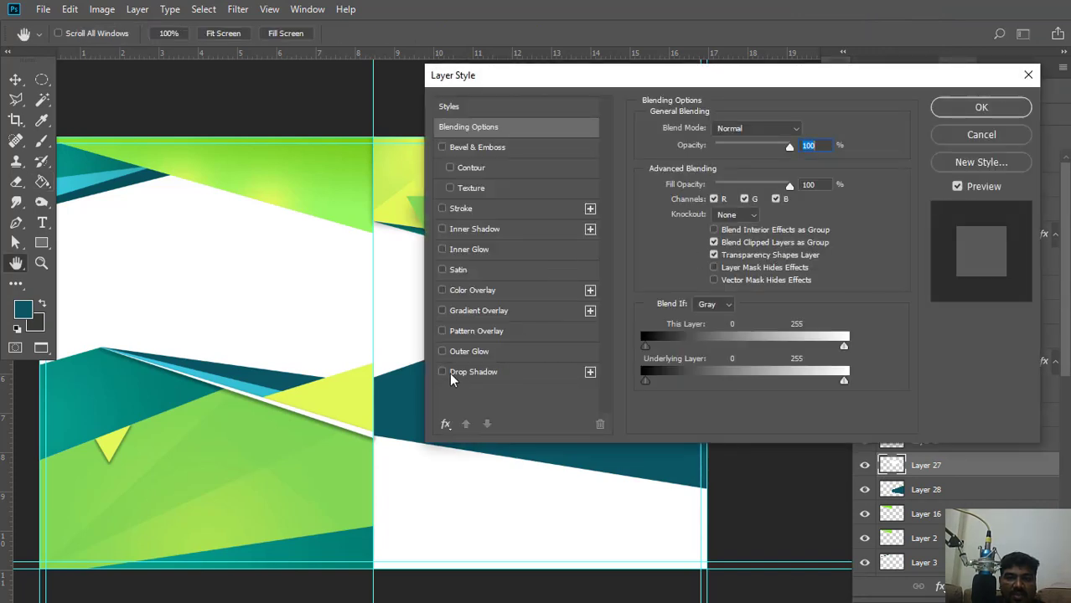
pyautogui.click(442, 372)
pyautogui.moveTo(559, 86)
pyautogui.mouseDown()
pyautogui.moveTo(750, 74)
pyautogui.moveTo(796, 57)
pyautogui.moveTo(687, 24)
pyautogui.mouseUp()
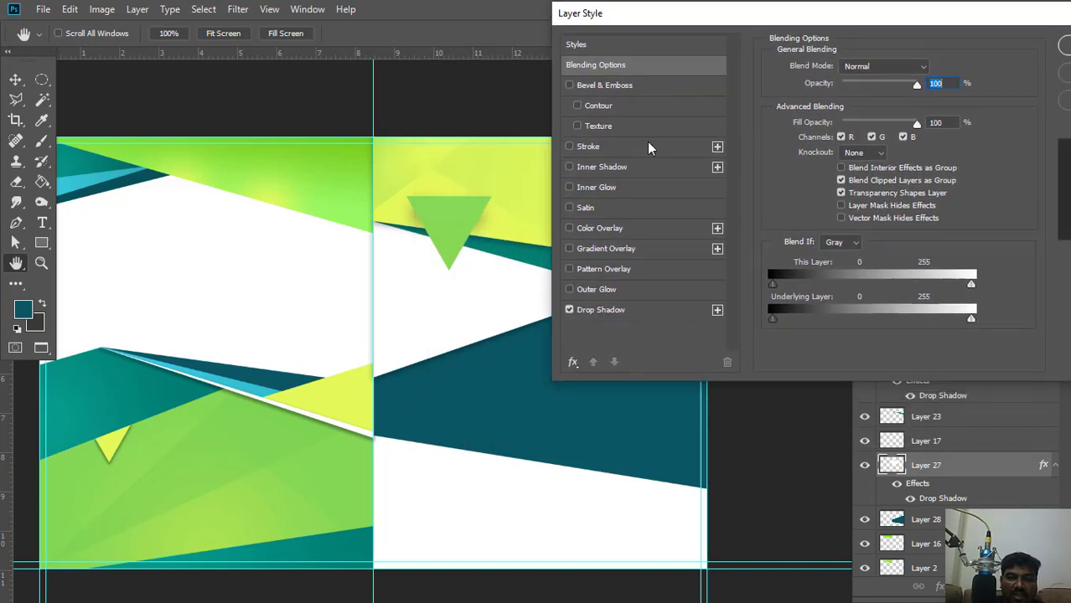
pyautogui.click(651, 315)
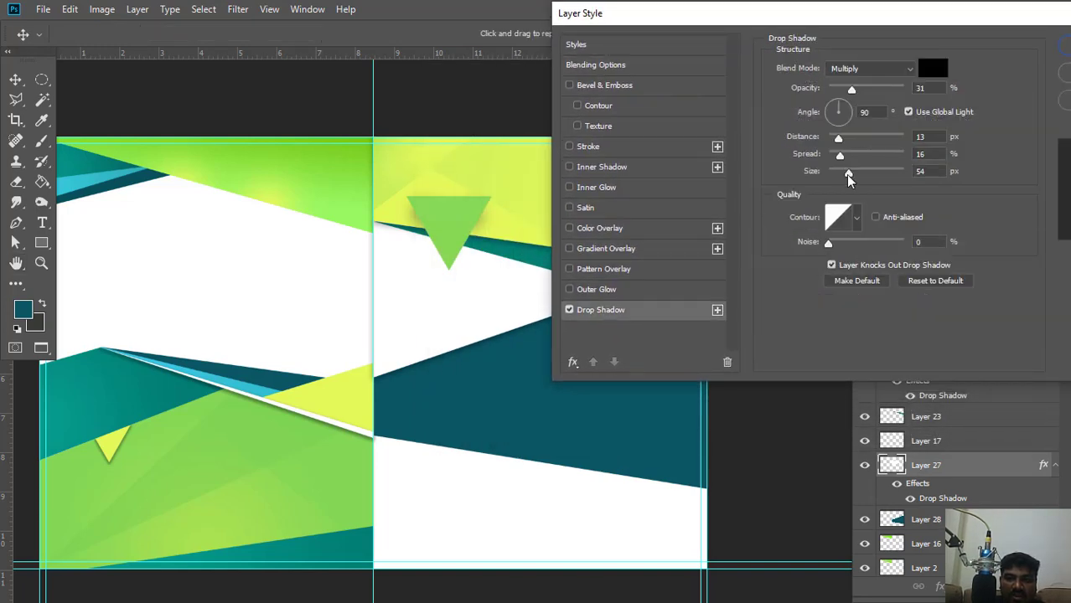
# Set the drop shadow to 23% opacity, 19 px distance, 24% spread and 13 px size, and apply.
pyautogui.moveTo(845, 174)
pyautogui.mouseDown()
pyautogui.moveTo(841, 140)
pyautogui.moveTo(848, 158)
pyautogui.mouseUp()
pyautogui.moveTo(853, 93); pyautogui.dragTo(860, 90)
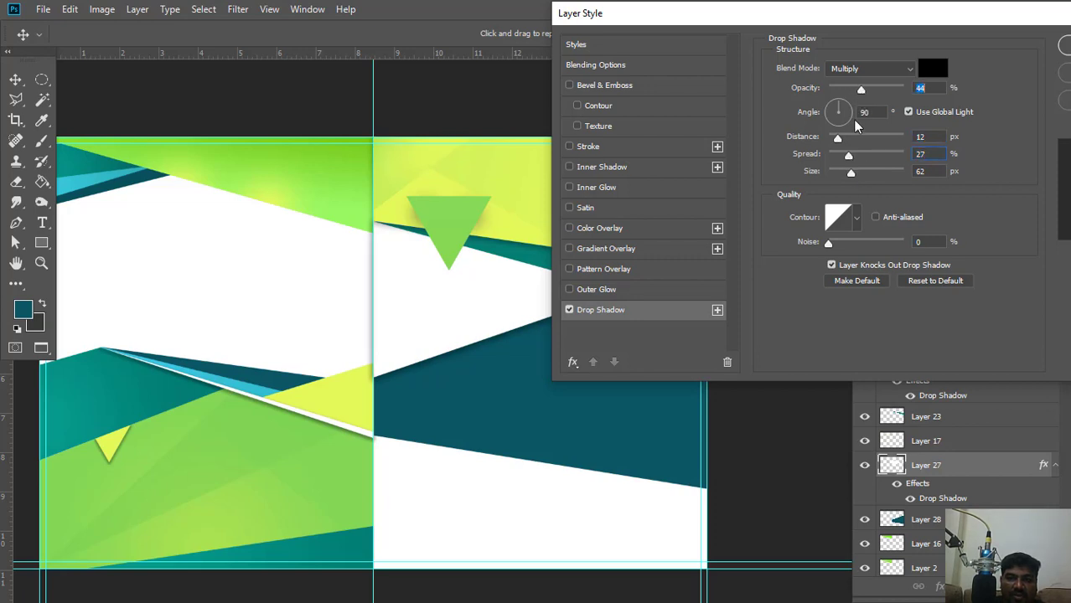
pyautogui.moveTo(850, 175); pyautogui.dragTo(846, 139)
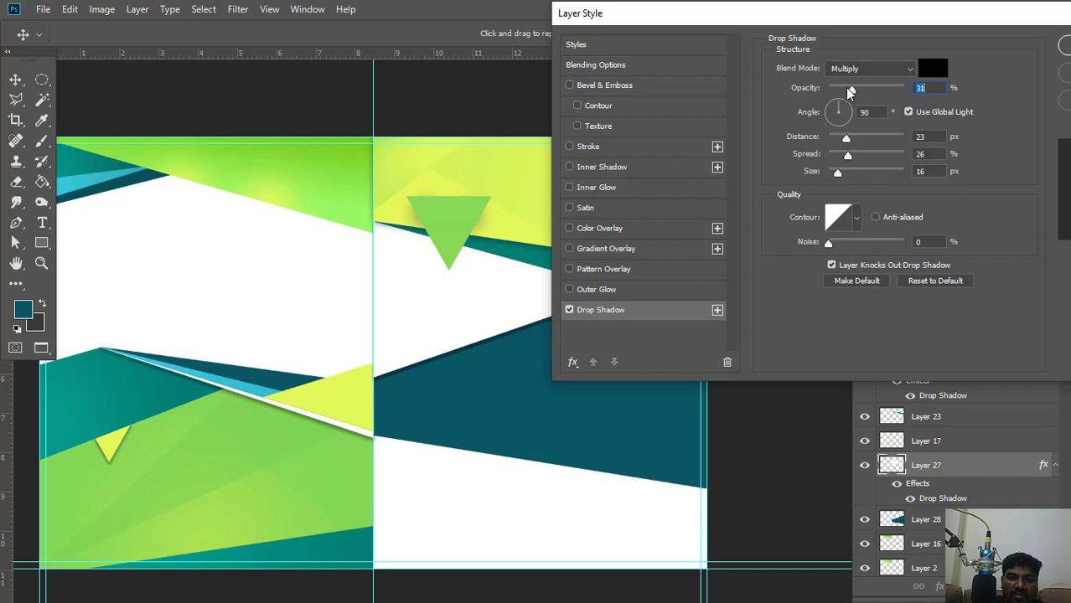
pyautogui.moveTo(850, 93); pyautogui.dragTo(845, 91)
pyautogui.moveTo(839, 173); pyautogui.dragTo(842, 176)
pyautogui.moveTo(847, 156); pyautogui.dragTo(835, 173)
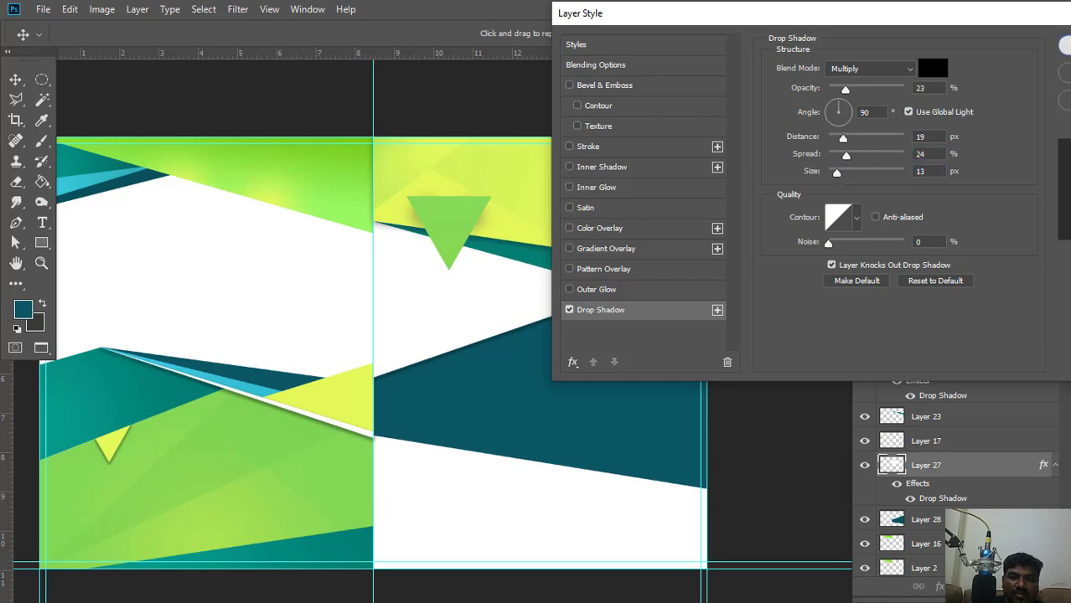
pyautogui.press('g')
pyautogui.click(1062, 47)
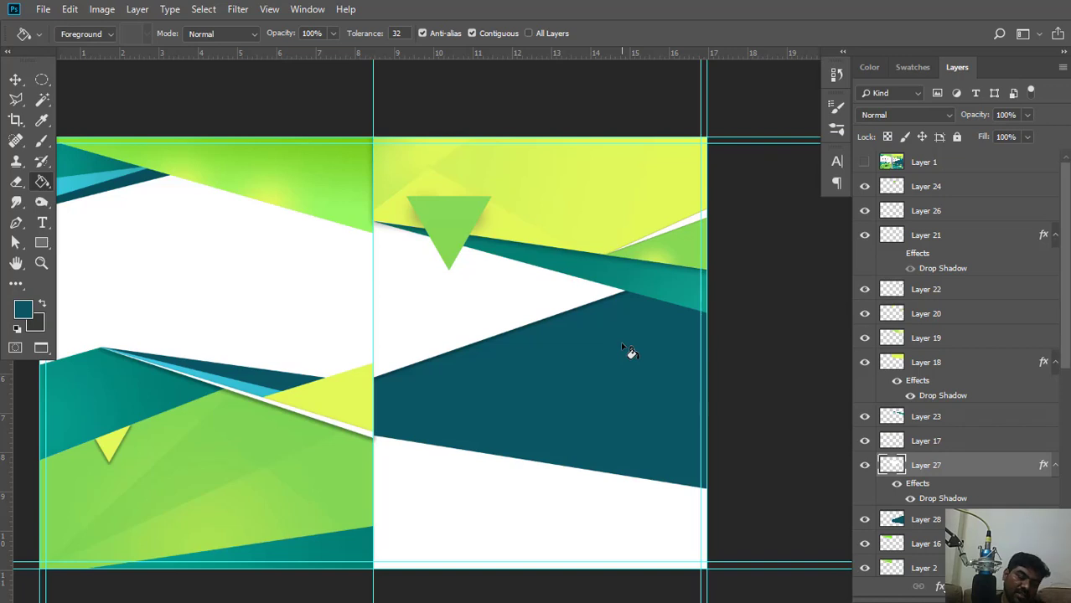
# Undo the previous shadow and reopen Layer Style for Layer 27.
pyautogui.hotkey('ctrl', 'z')
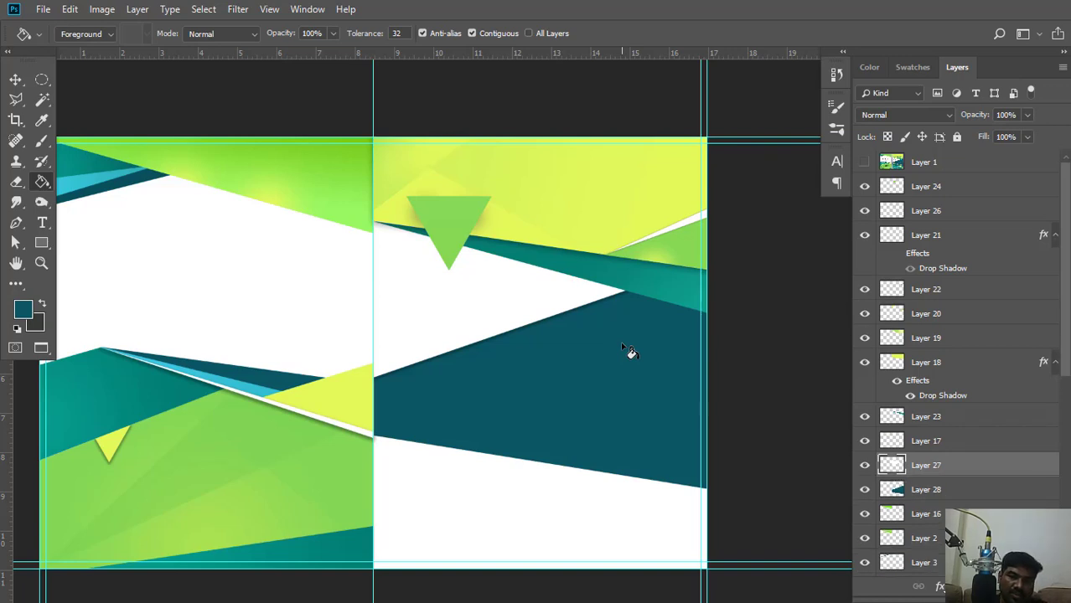
pyautogui.rightClick(944, 471)
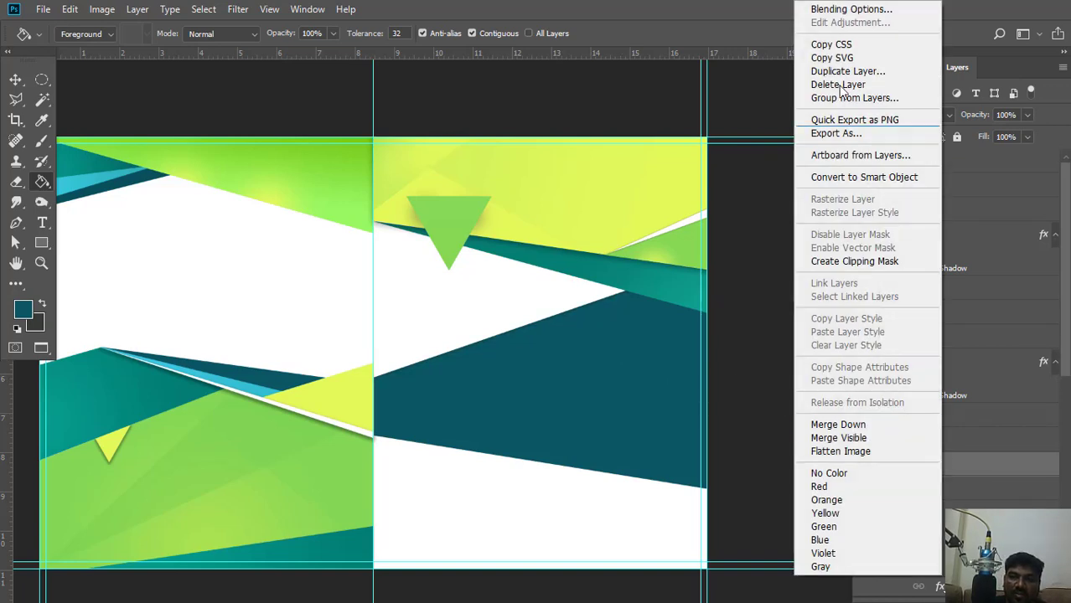
pyautogui.click(960, 467)
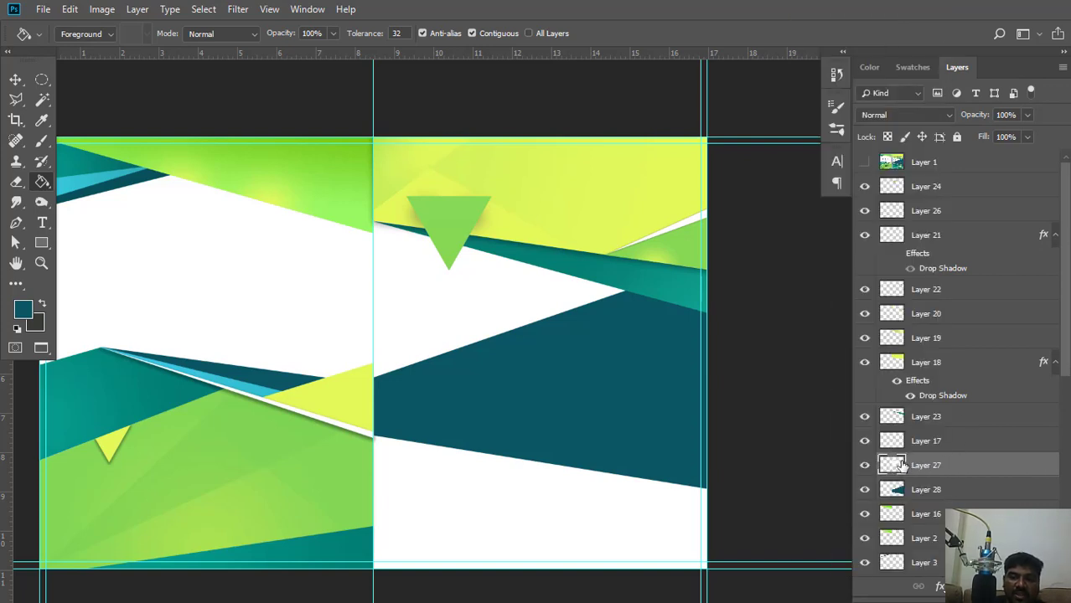
pyautogui.rightClick(894, 466)
pyautogui.click(927, 461)
pyautogui.rightClick(926, 461)
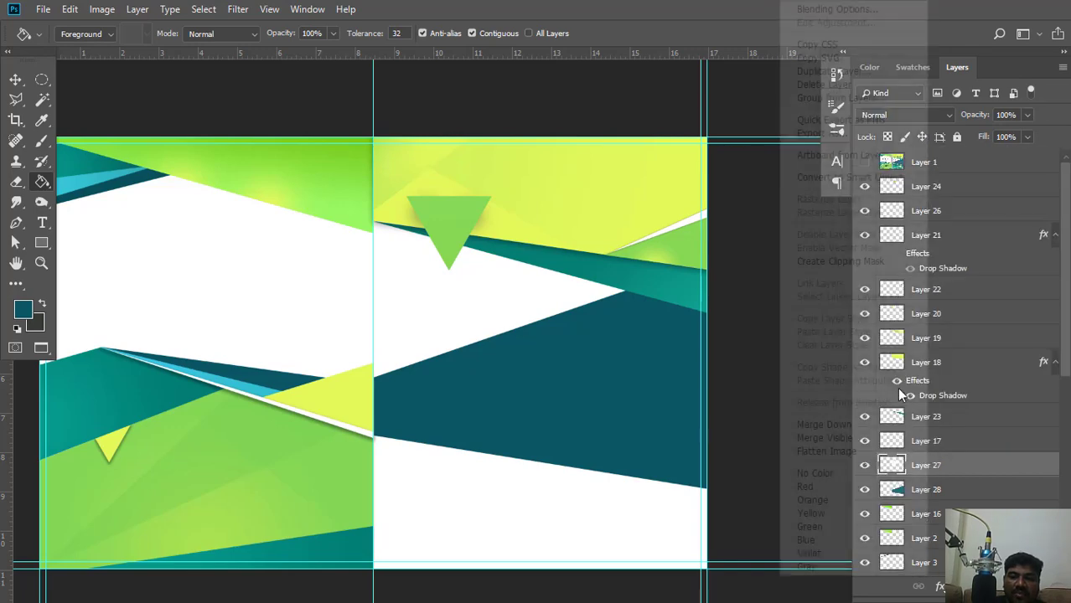
pyautogui.click(836, 10)
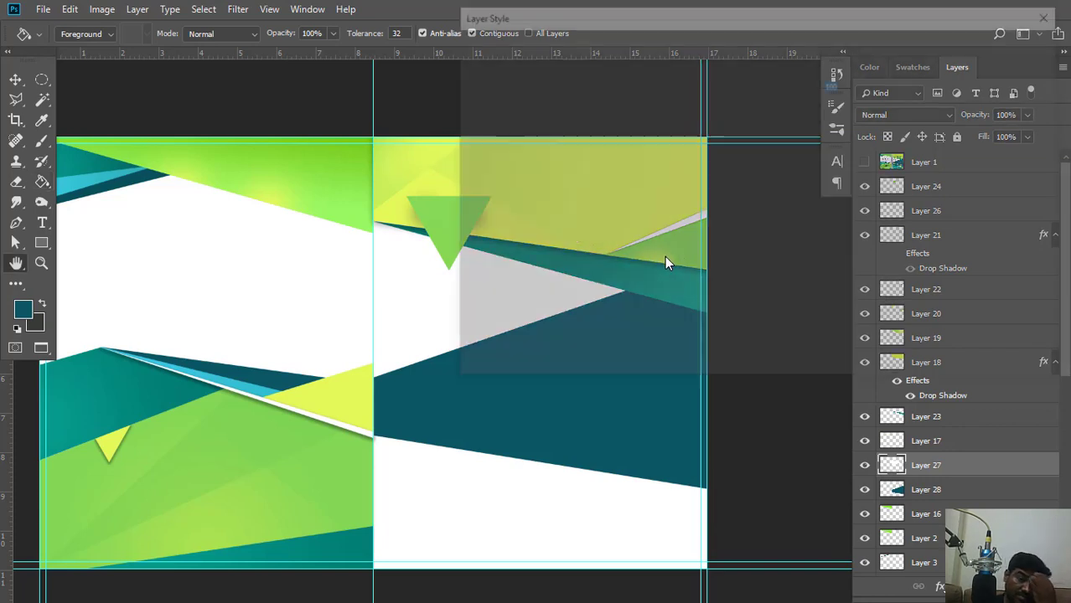
# Enable Drop Shadow and set its colour to dark teal 043038.
pyautogui.click(512, 310)
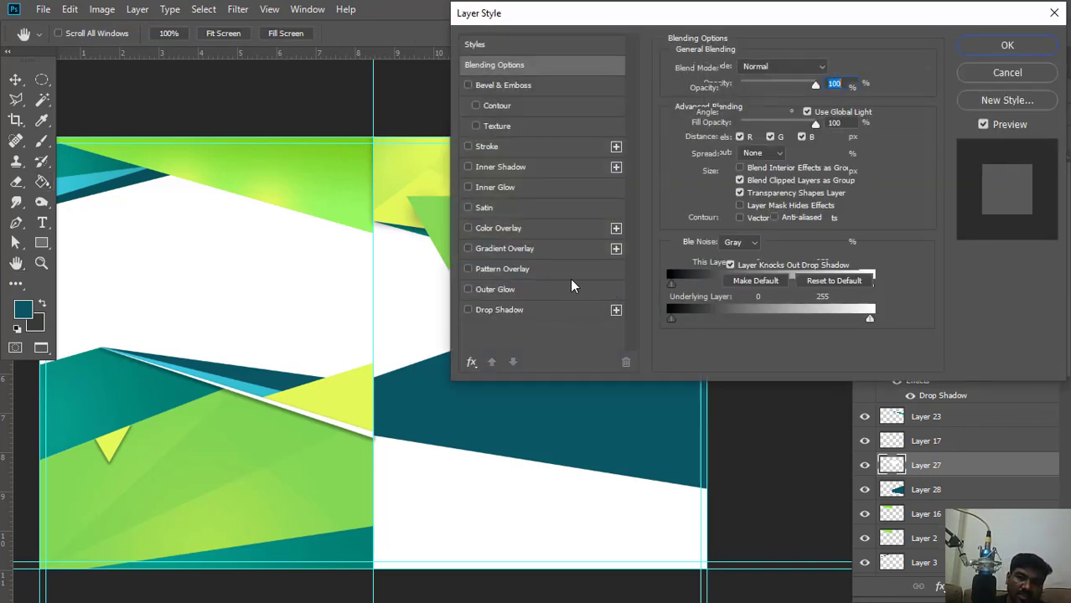
pyautogui.click(832, 75)
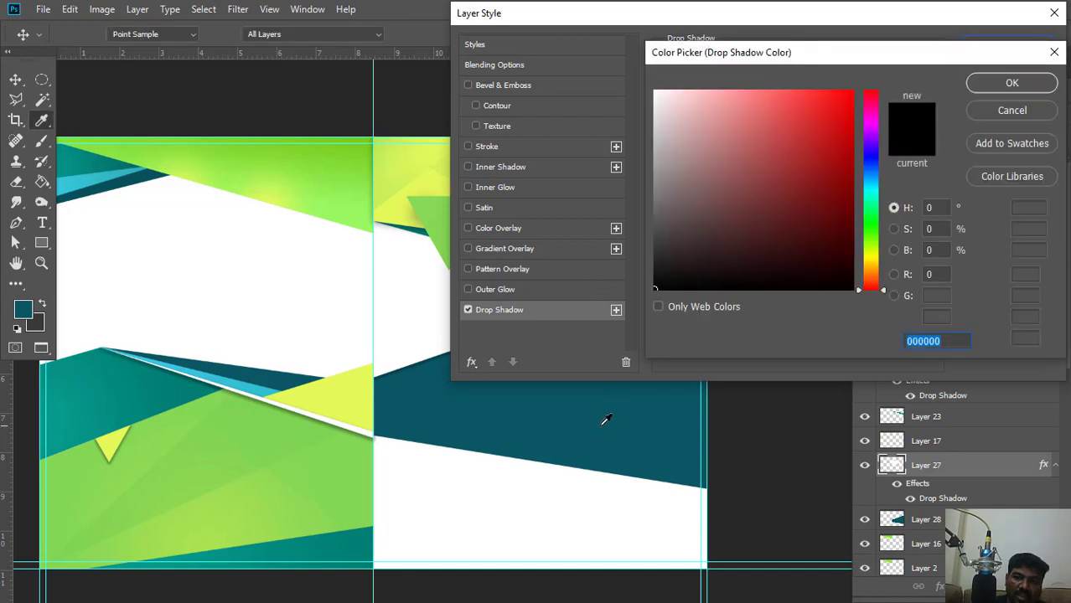
pyautogui.click(605, 421)
pyautogui.moveTo(839, 258); pyautogui.dragTo(839, 271)
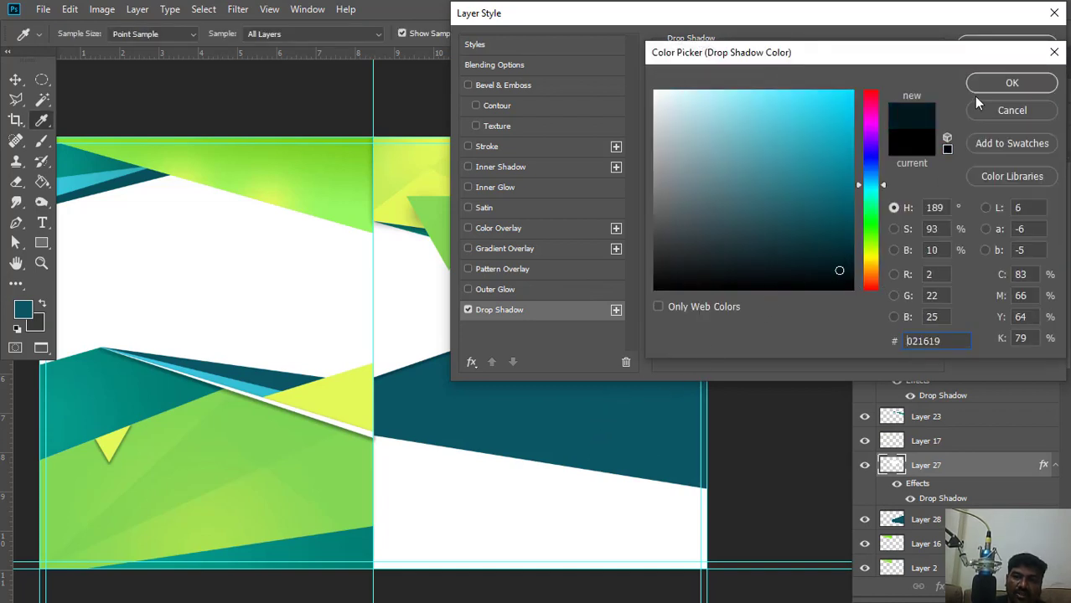
pyautogui.click(842, 247)
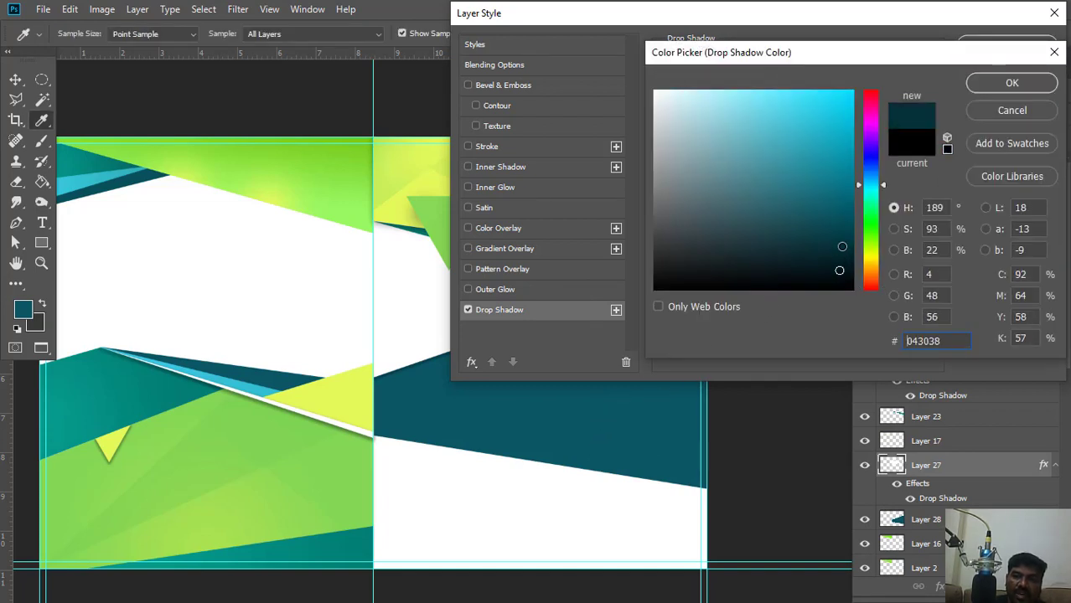
pyautogui.click(999, 86)
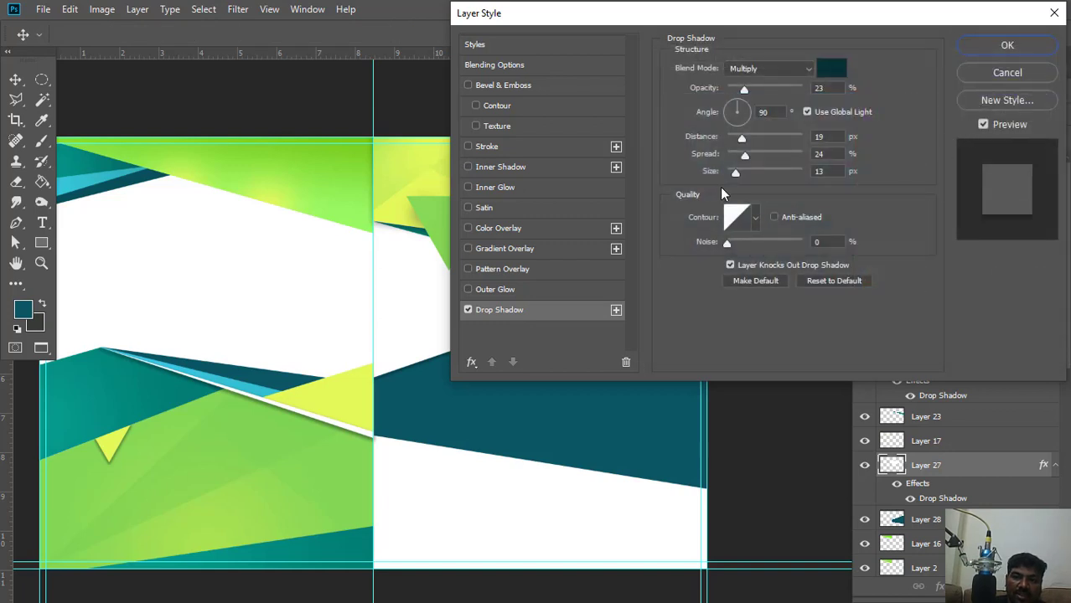
# Set the shadow to 24% opacity, 36 px distance, 18% spread and 40 px size, and apply.
pyautogui.moveTo(740, 174); pyautogui.dragTo(742, 173)
pyautogui.moveTo(674, 14); pyautogui.dragTo(851, 14)
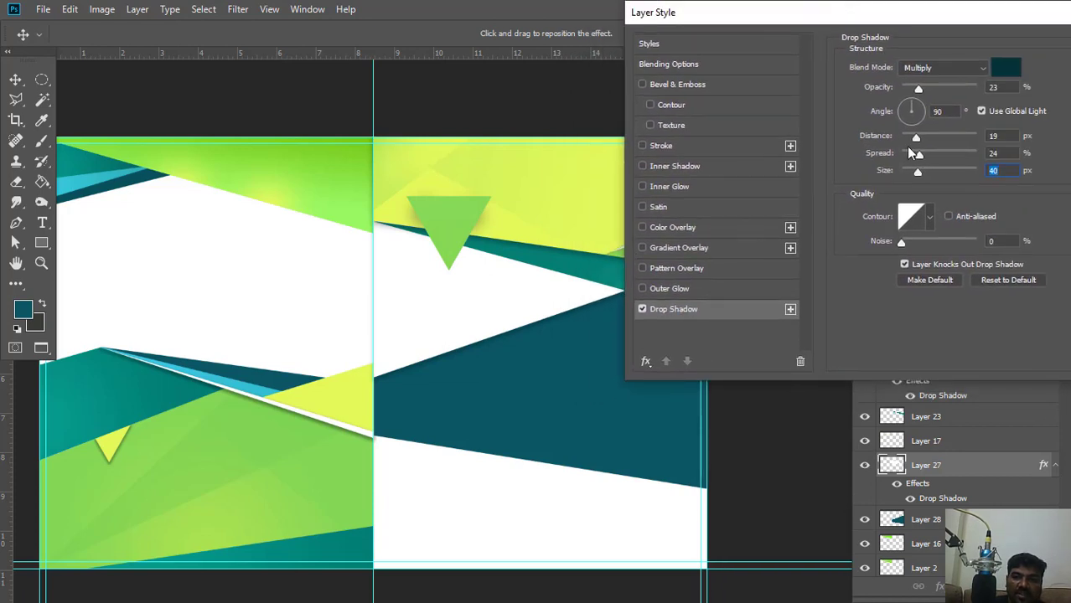
pyautogui.moveTo(920, 154); pyautogui.dragTo(928, 157)
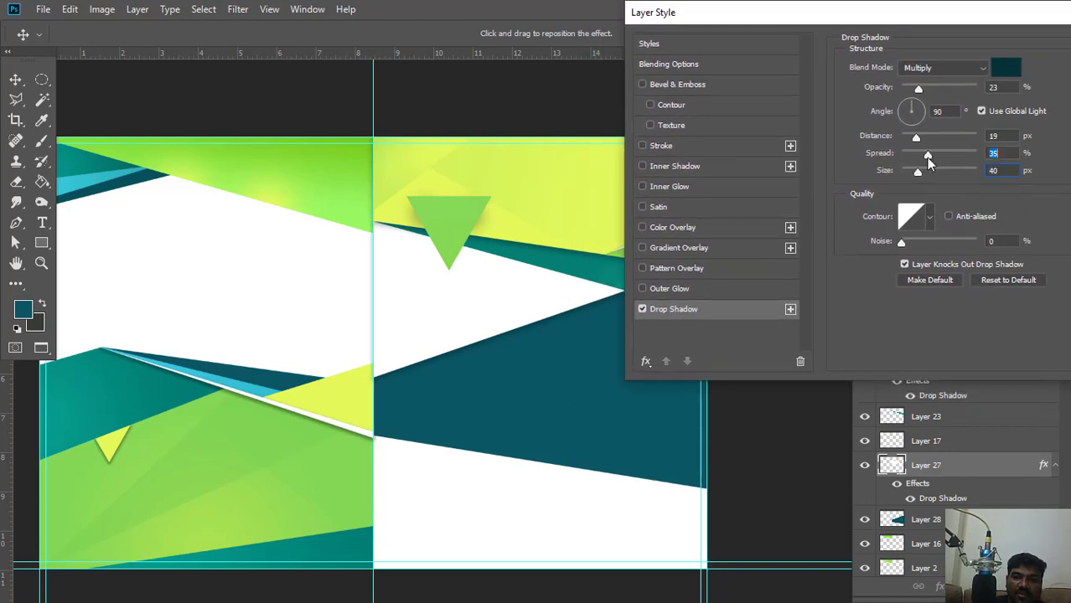
pyautogui.moveTo(928, 157)
pyautogui.mouseDown()
pyautogui.moveTo(931, 146)
pyautogui.moveTo(925, 153)
pyautogui.mouseUp()
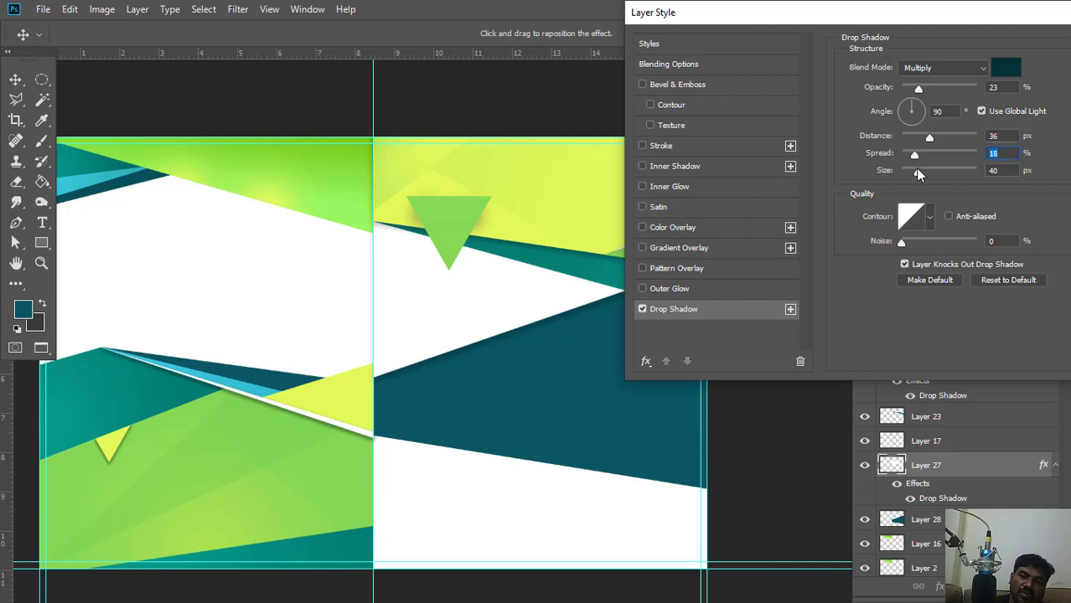
pyautogui.moveTo(916, 169); pyautogui.dragTo(917, 171)
pyautogui.moveTo(919, 92); pyautogui.dragTo(924, 93)
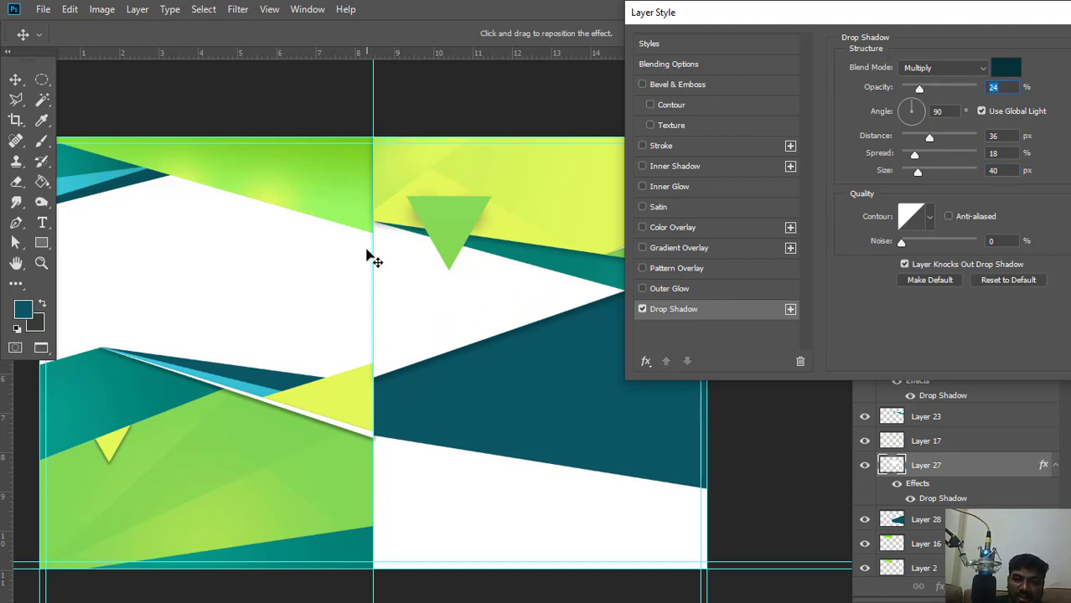
pyautogui.moveTo(800, 24); pyautogui.dragTo(578, 39)
pyautogui.click(964, 62)
pyautogui.press('g')
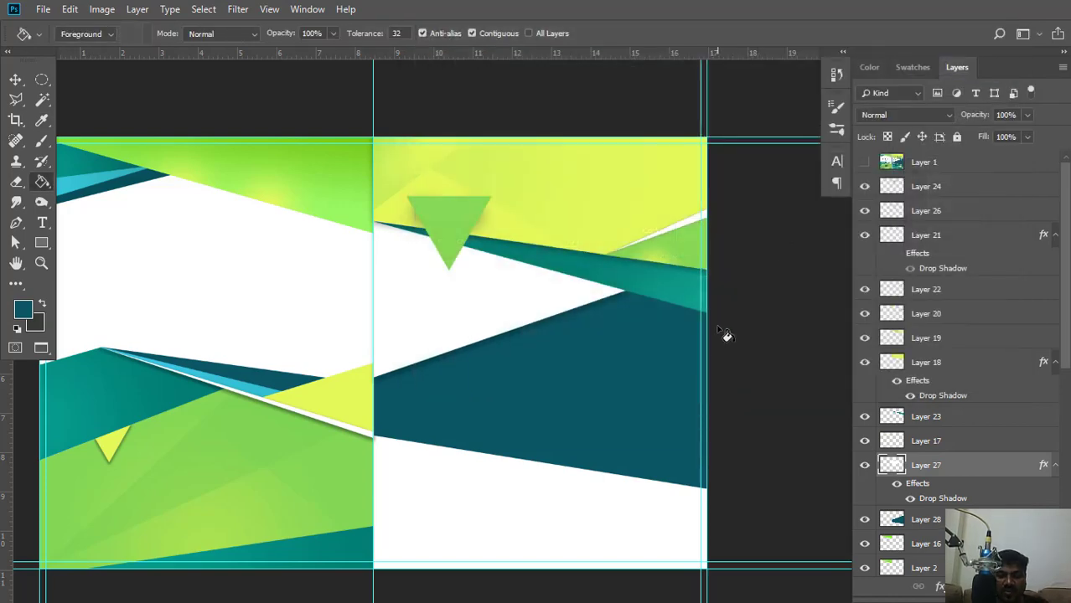
# Zoom out to the whole spread and show the Layer 1 reference brochure over it.
pyautogui.hotkey('ctrl', '-')
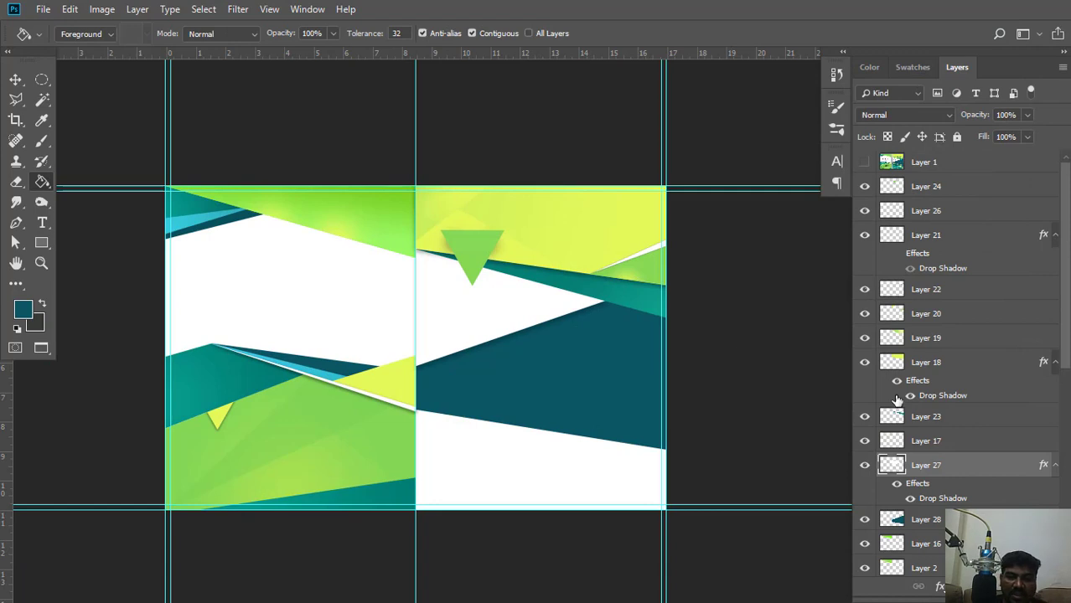
pyautogui.click(864, 163)
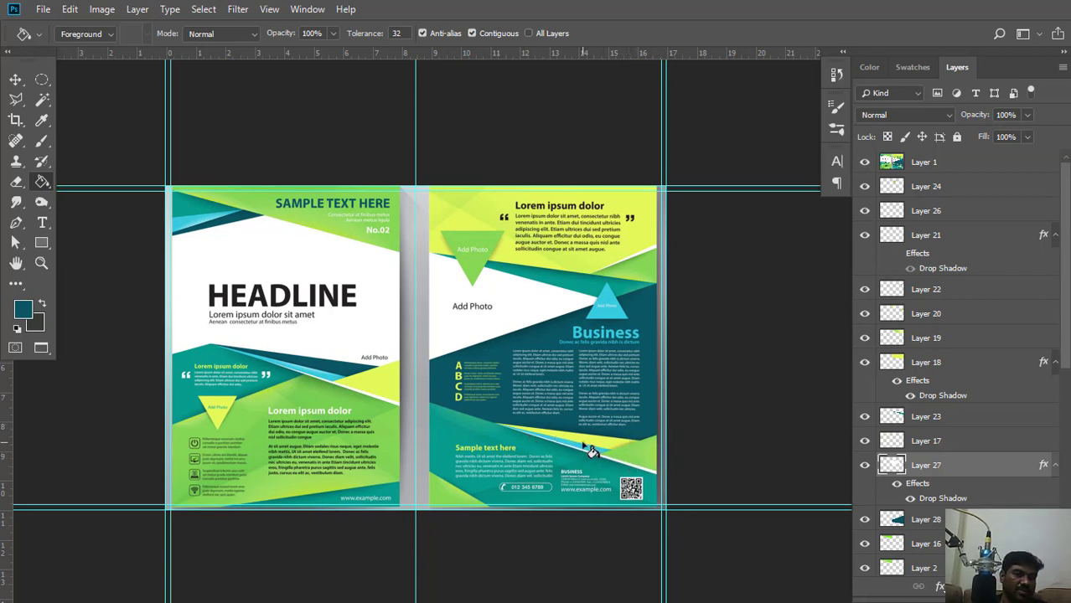
pyautogui.scroll(3, 581, 444)
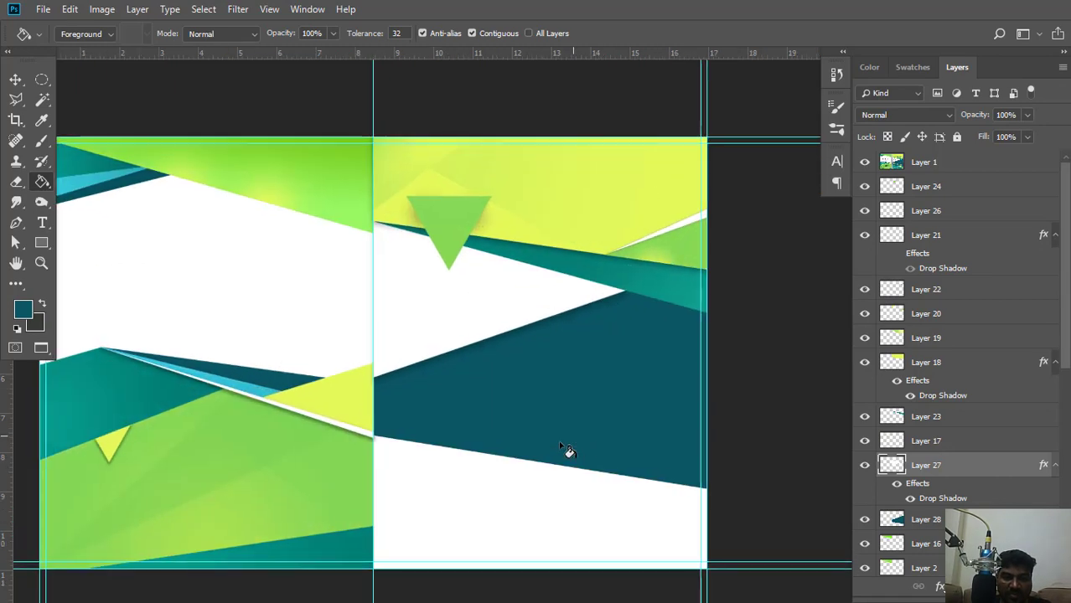
pyautogui.scroll(-3, 566, 449)
pyautogui.scroll(1, 520, 402)
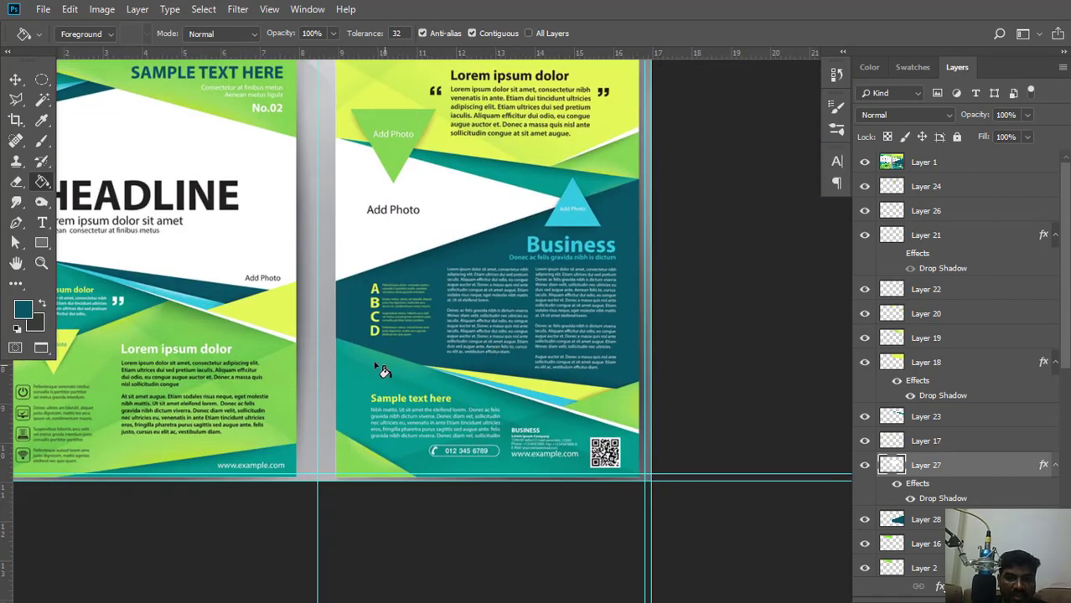
# On a new Layer 29, trace a closed triangular path along the reference's yellow stripe.
pyautogui.click(17, 223)
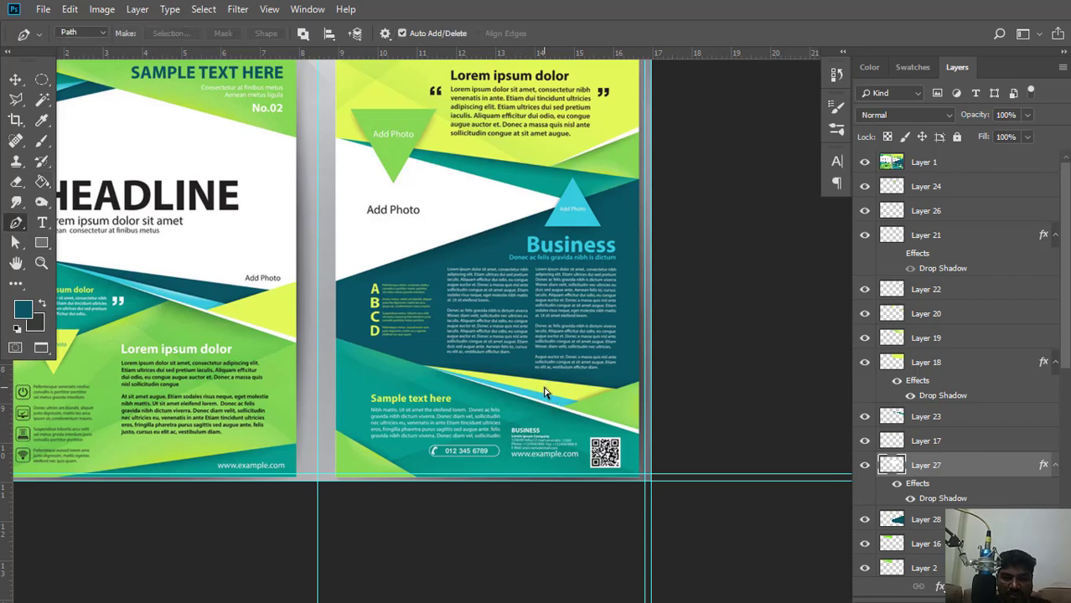
pyautogui.scroll(4, 544, 392)
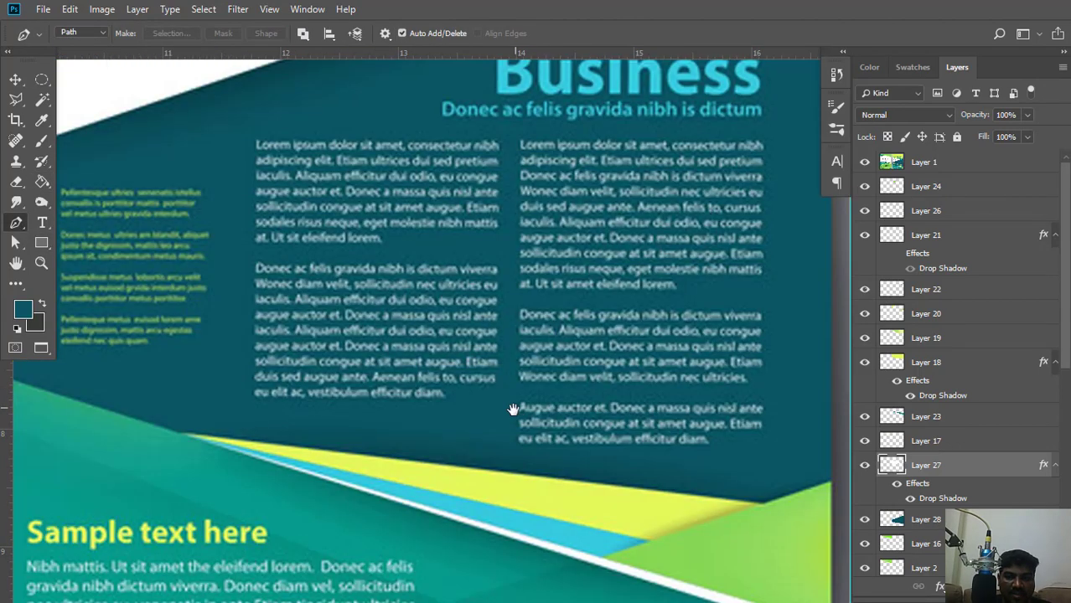
pyautogui.moveTo(512, 410); pyautogui.dragTo(547, 363)
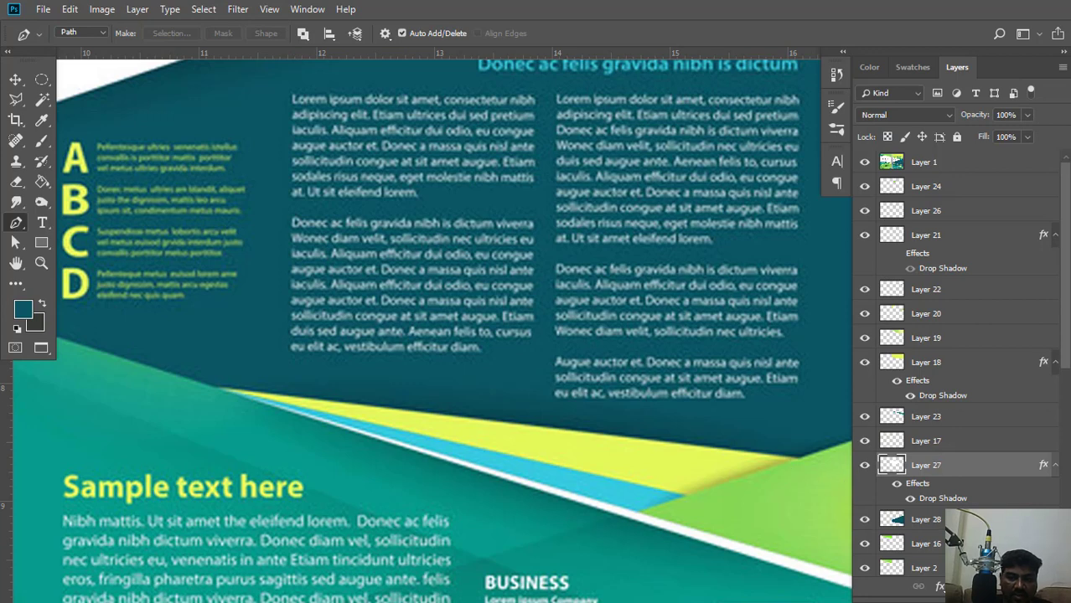
pyautogui.click(1024, 586)
pyautogui.moveTo(305, 391); pyautogui.dragTo(313, 376)
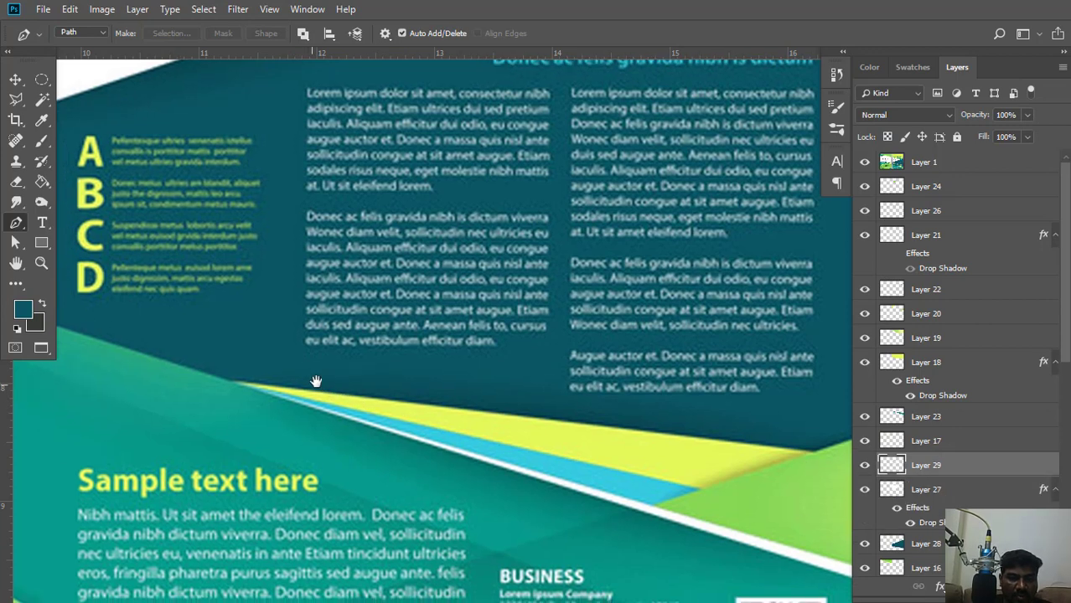
pyautogui.click(227, 382)
pyautogui.click(819, 454)
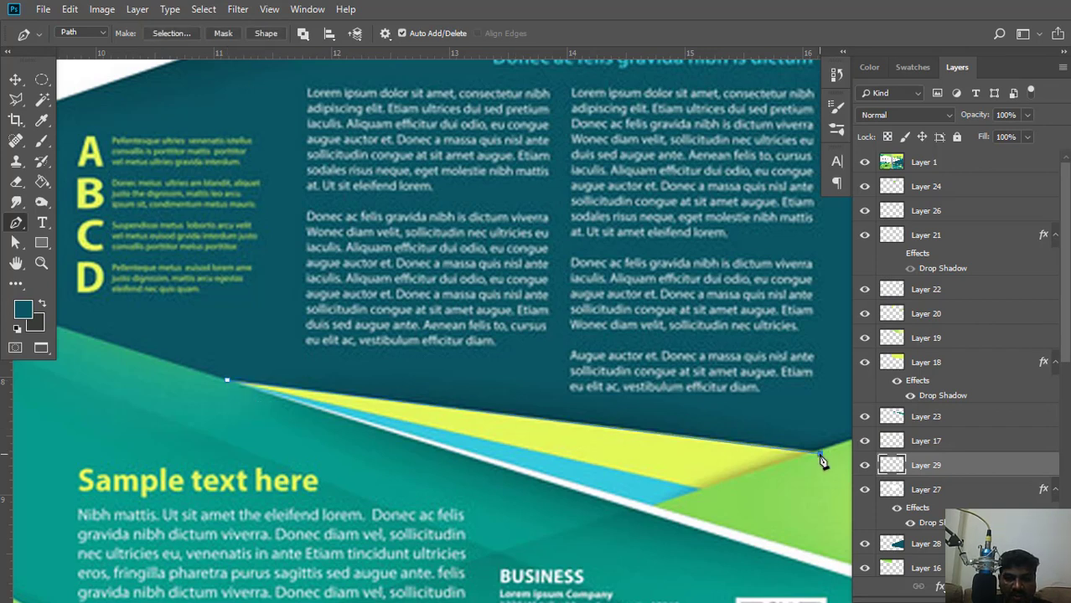
pyautogui.click(717, 501)
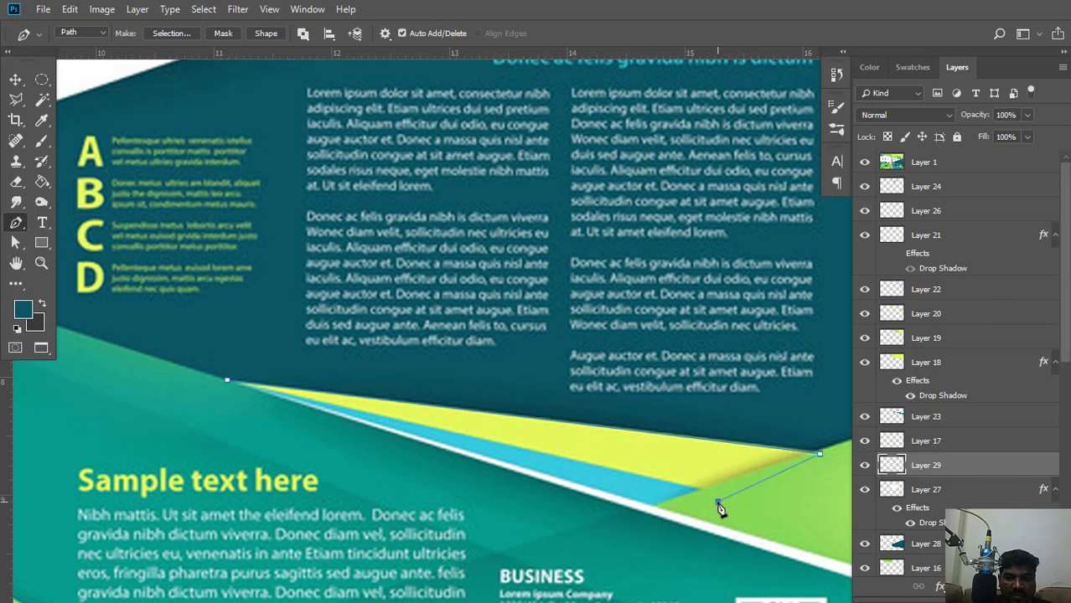
pyautogui.click(227, 381)
# Turn the path into a selection, fill it with sampled yellow #e4f95c, and deselect.
pyautogui.rightClick(582, 302)
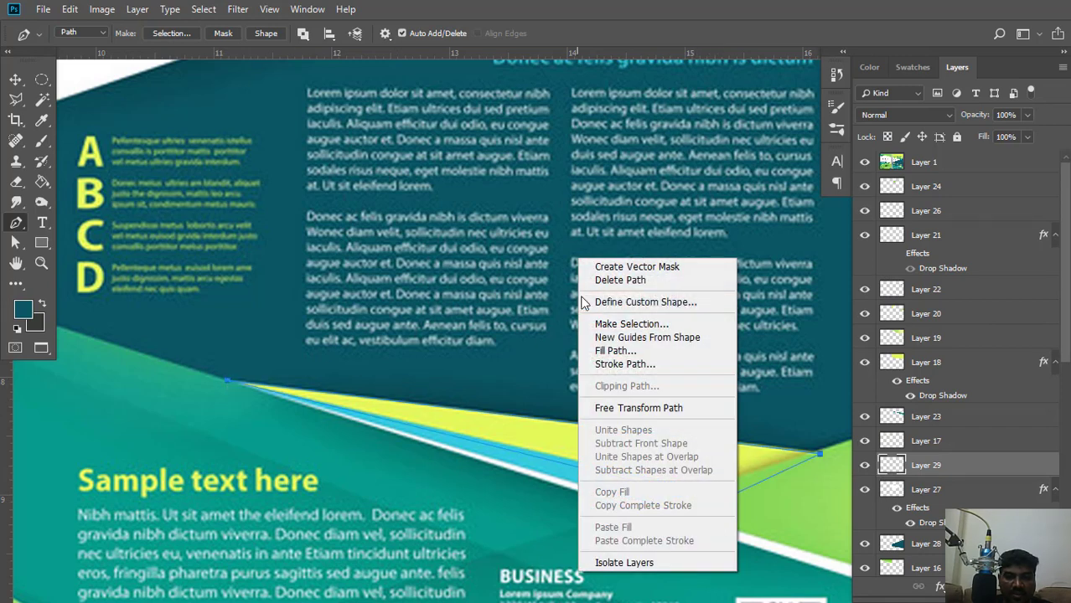
pyautogui.click(620, 323)
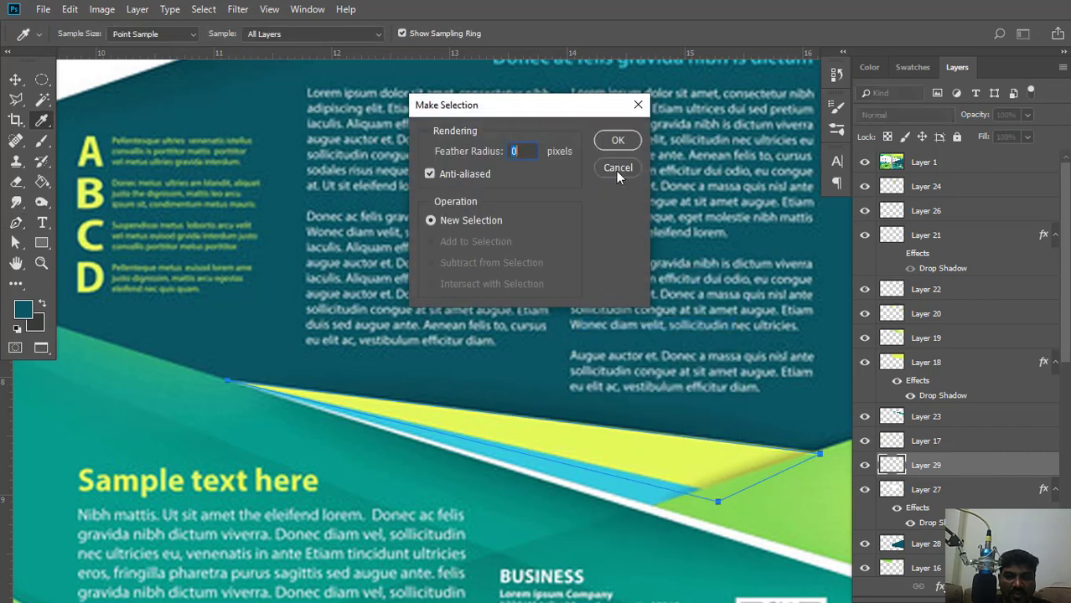
pyautogui.press('Return')
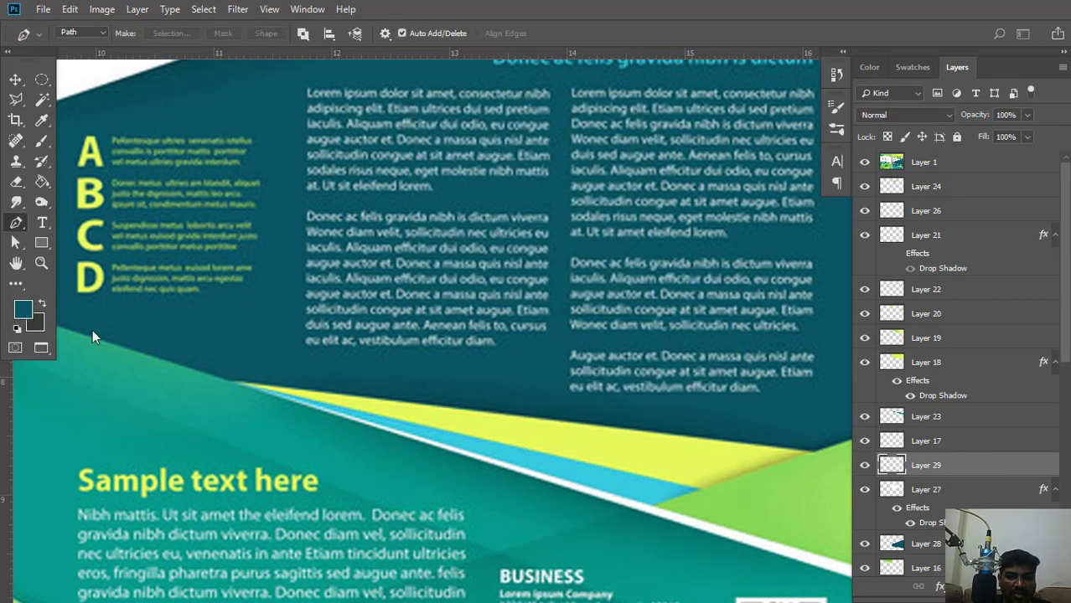
pyautogui.click(23, 309)
pyautogui.click(548, 432)
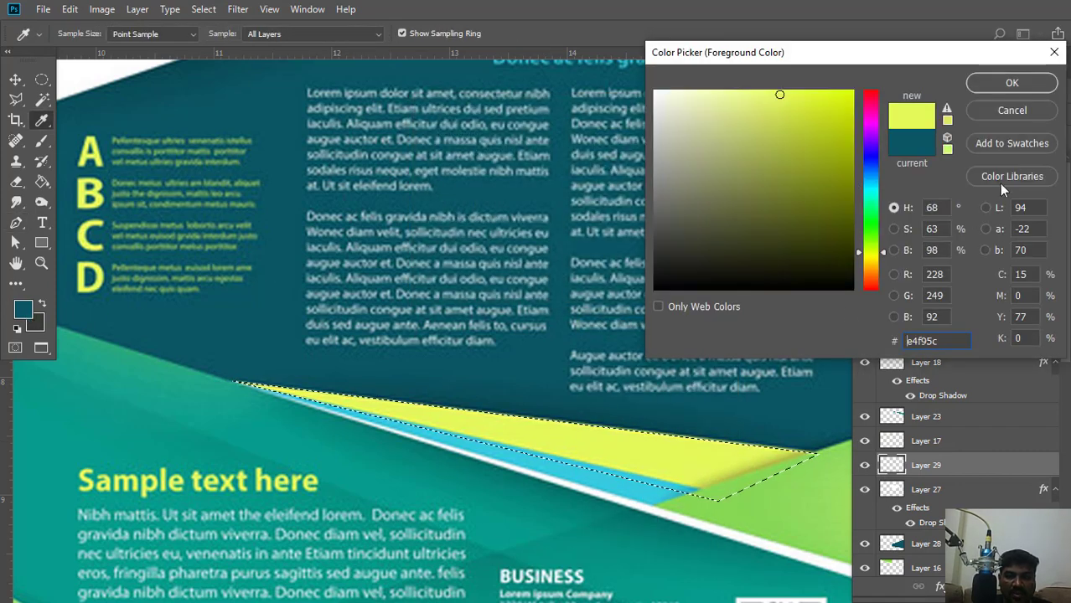
pyautogui.click(1011, 86)
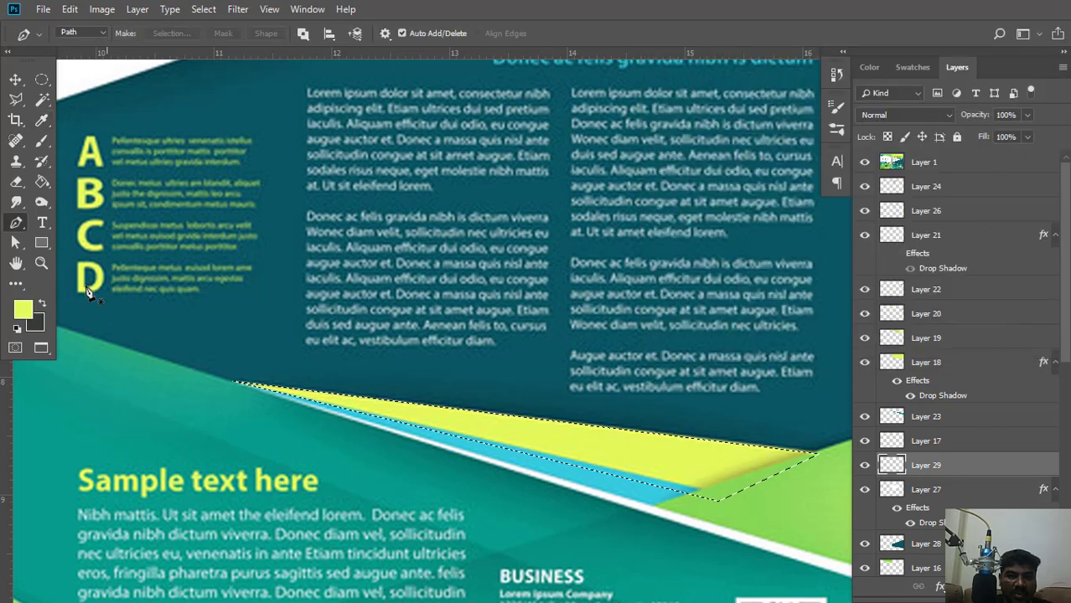
pyautogui.click(42, 182)
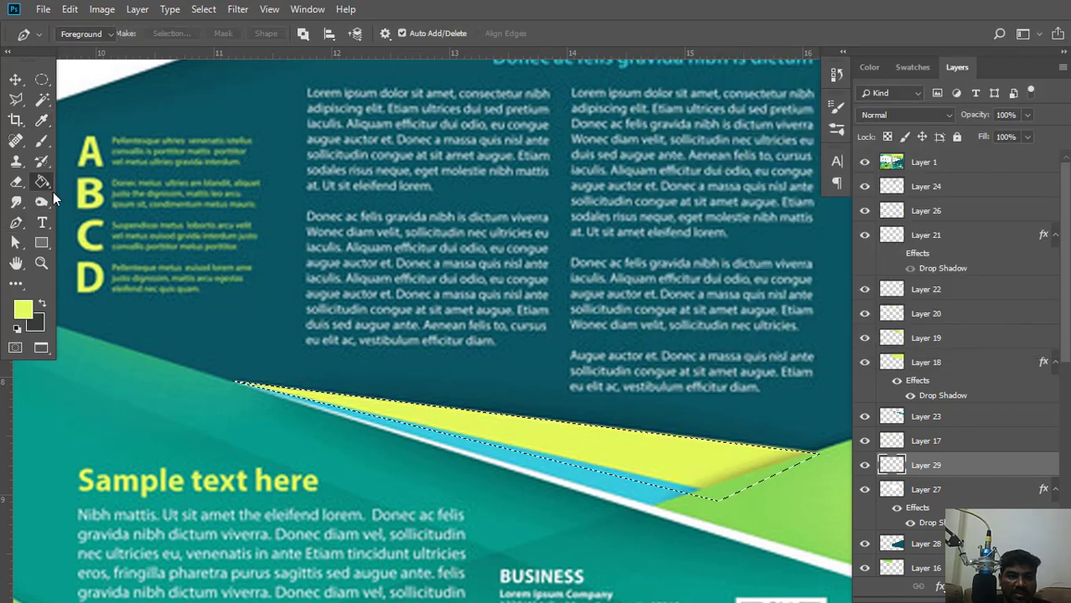
pyautogui.click(634, 463)
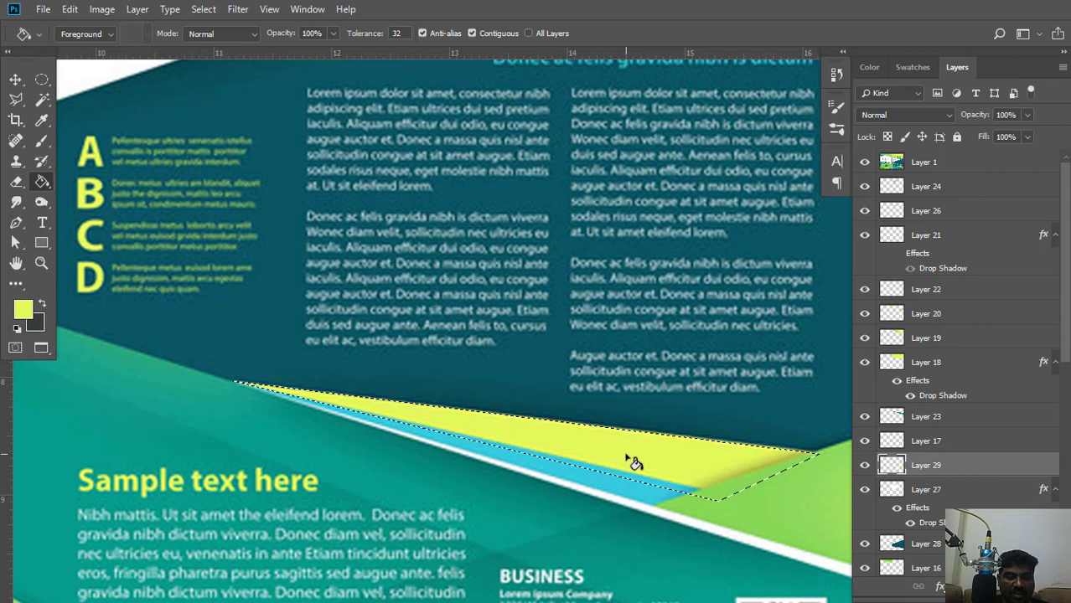
pyautogui.hotkey('ctrl', 'd')
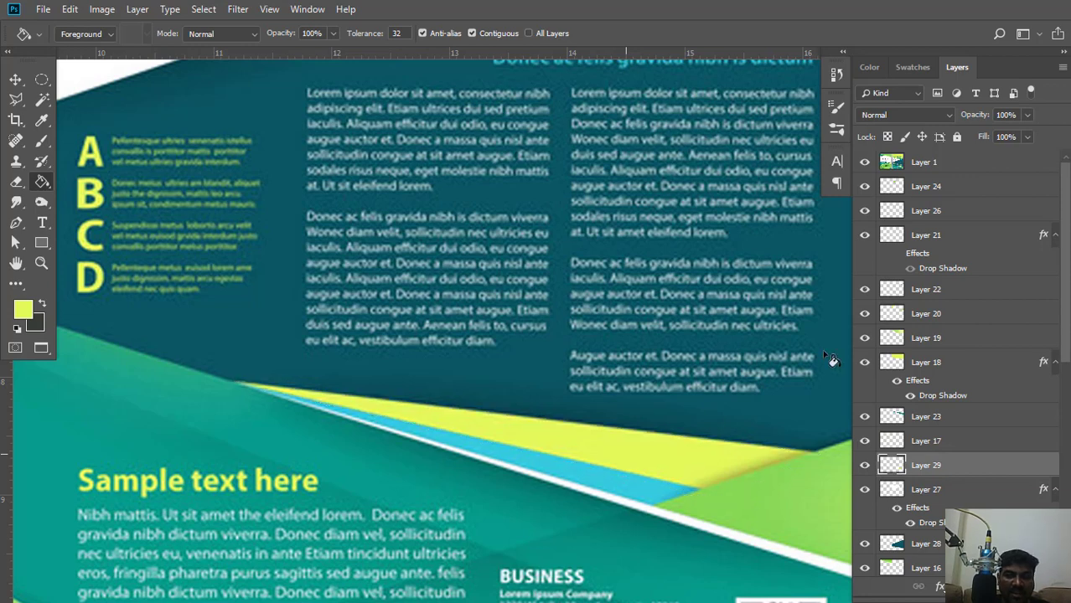
# Toggle the Layer 1 reference off and on to check the yellow wedge.
pyautogui.click(864, 165)
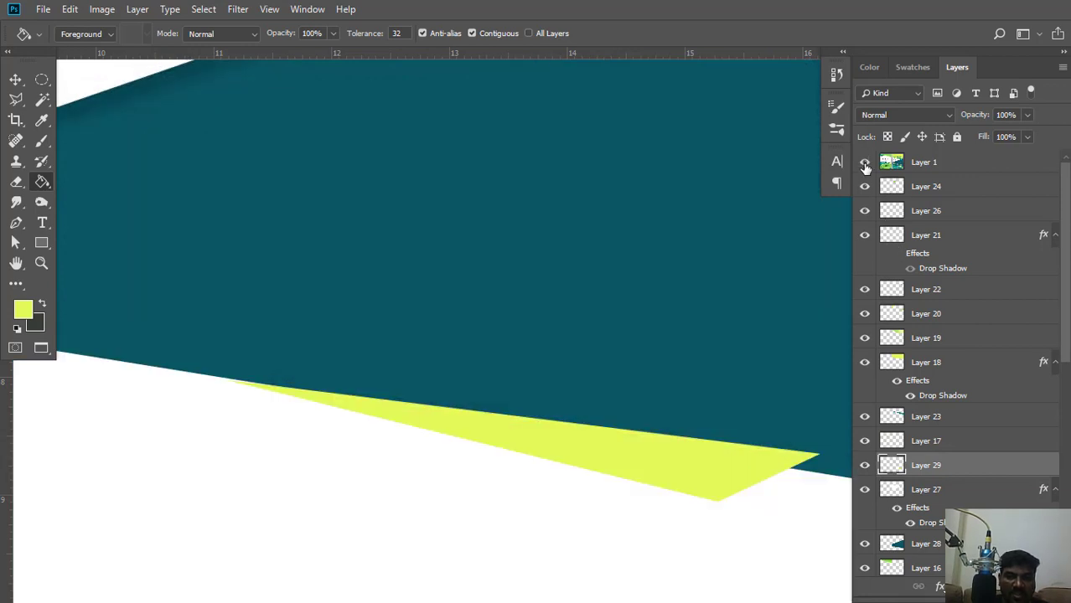
pyautogui.click(865, 163)
pyautogui.click(864, 165)
pyautogui.click(865, 164)
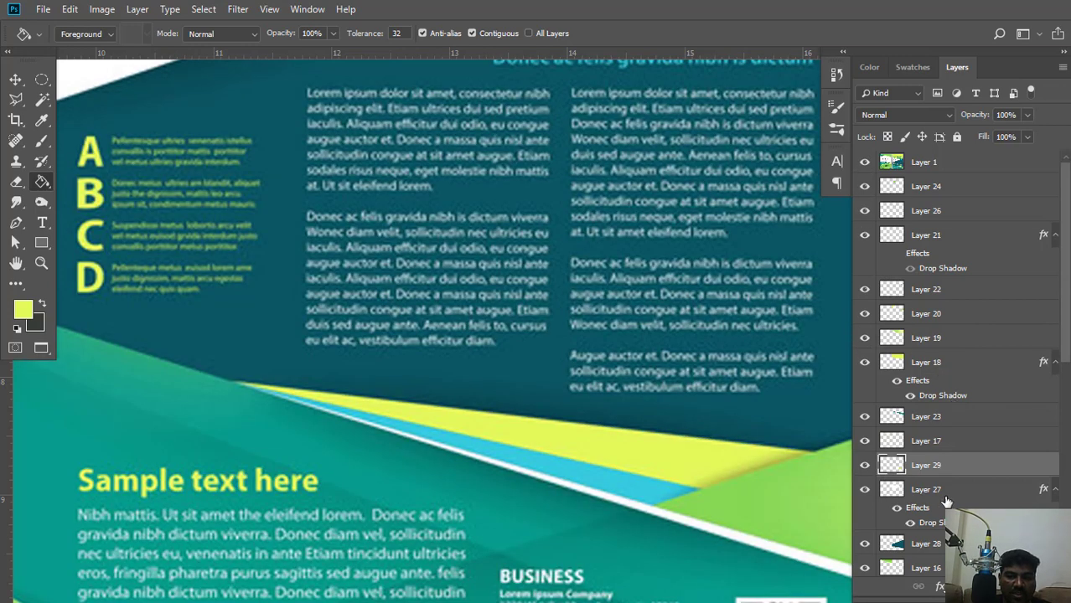
# On a new Layer 30, trace a closed path for the thin strip under the yellow wedge.
pyautogui.hotkey('ctrl', 'shift', 'alt', 'n')
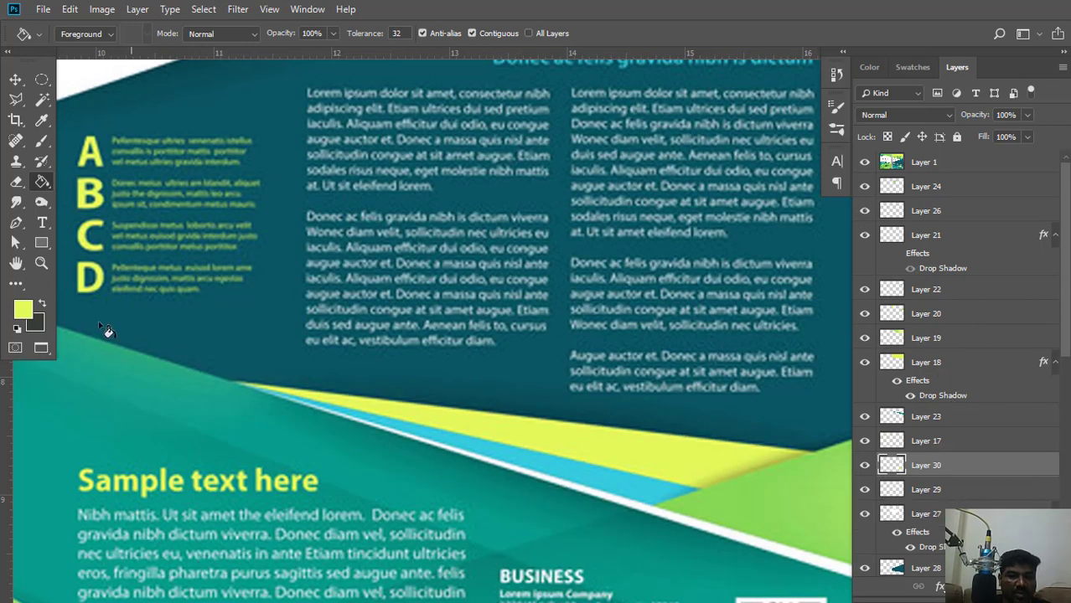
pyautogui.click(18, 224)
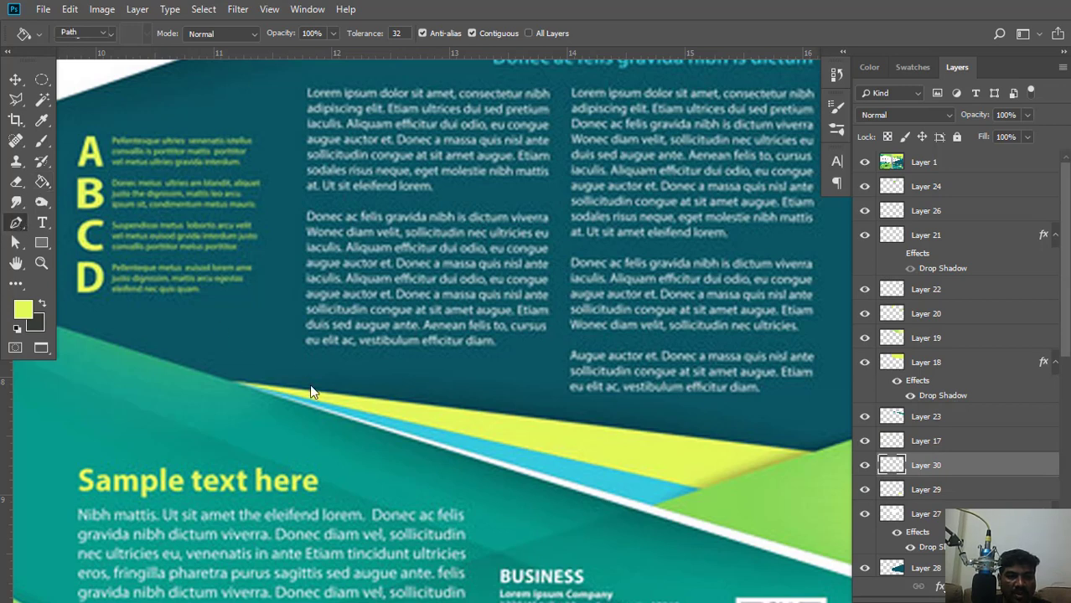
pyautogui.click(238, 384)
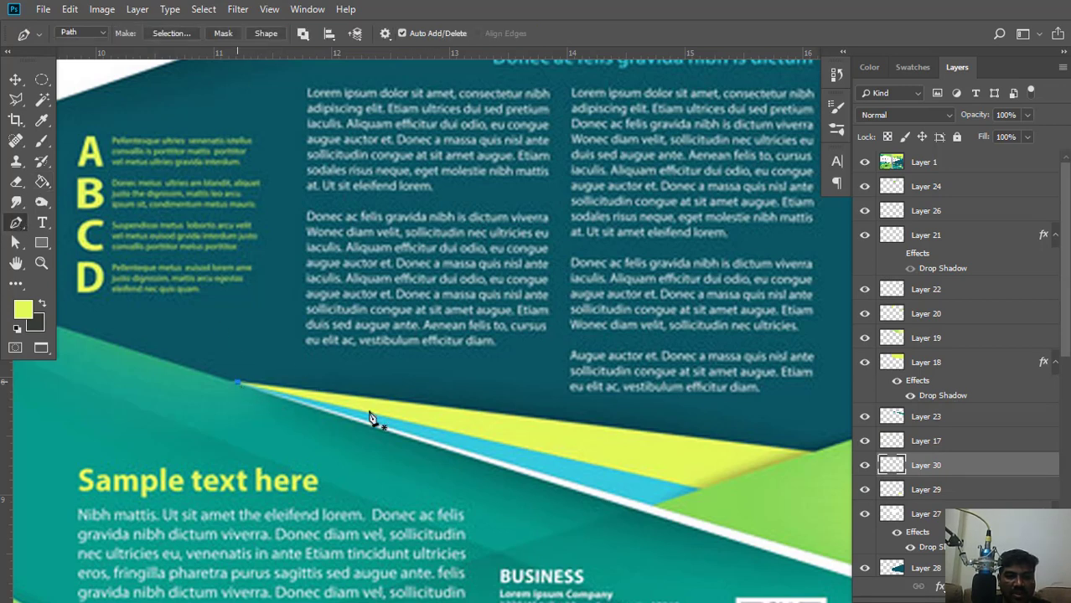
pyautogui.click(702, 489)
pyautogui.click(708, 491)
pyautogui.click(664, 510)
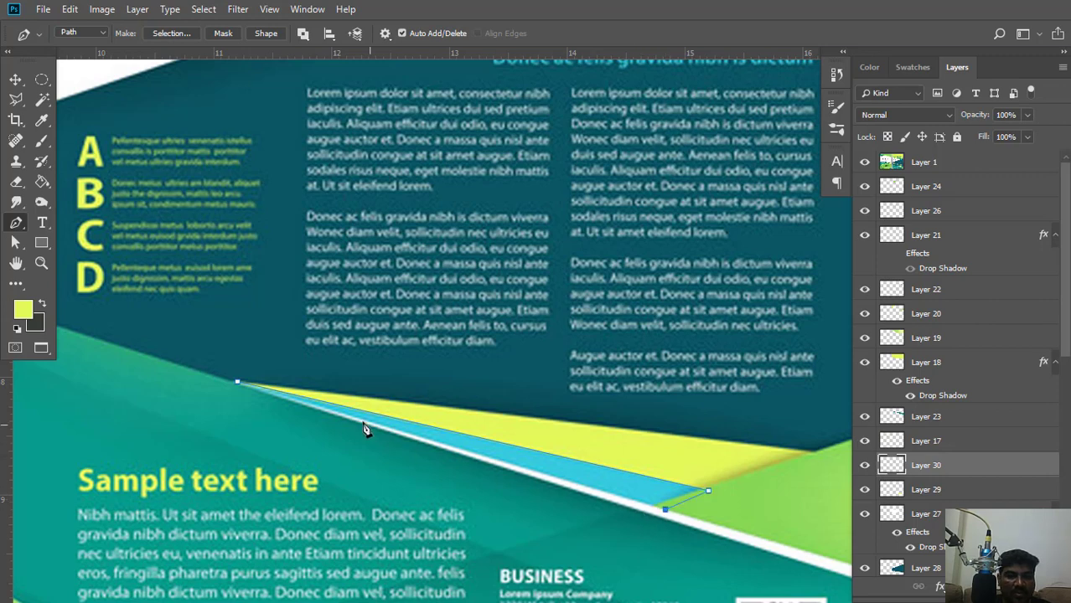
pyautogui.click(238, 385)
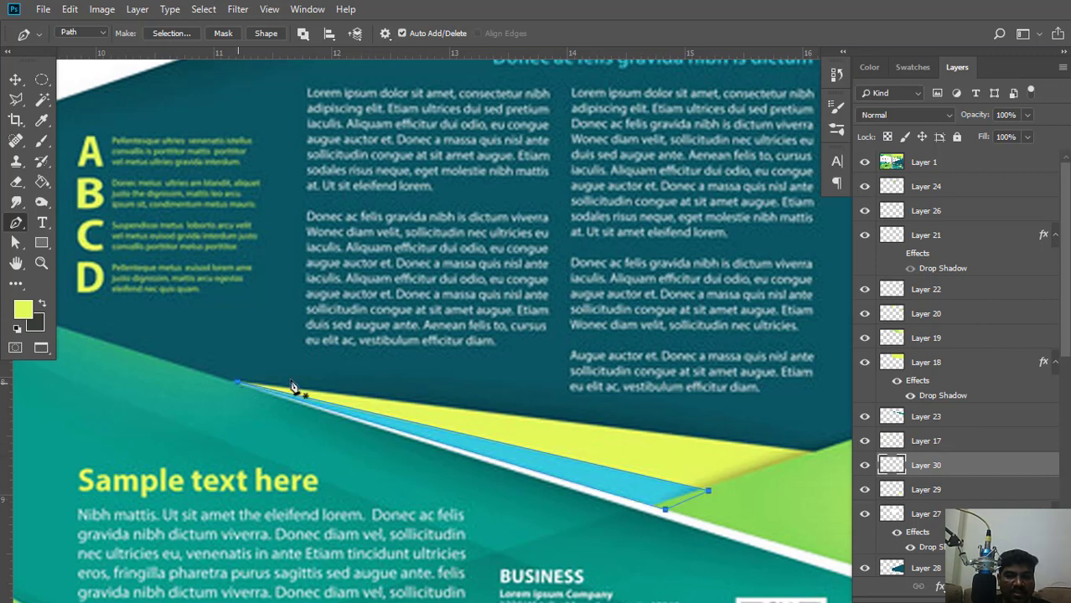
# Convert the strip path to a selection, fill it with sampled cyan #37c8dd, and deselect.
pyautogui.rightClick(476, 312)
pyautogui.click(497, 324)
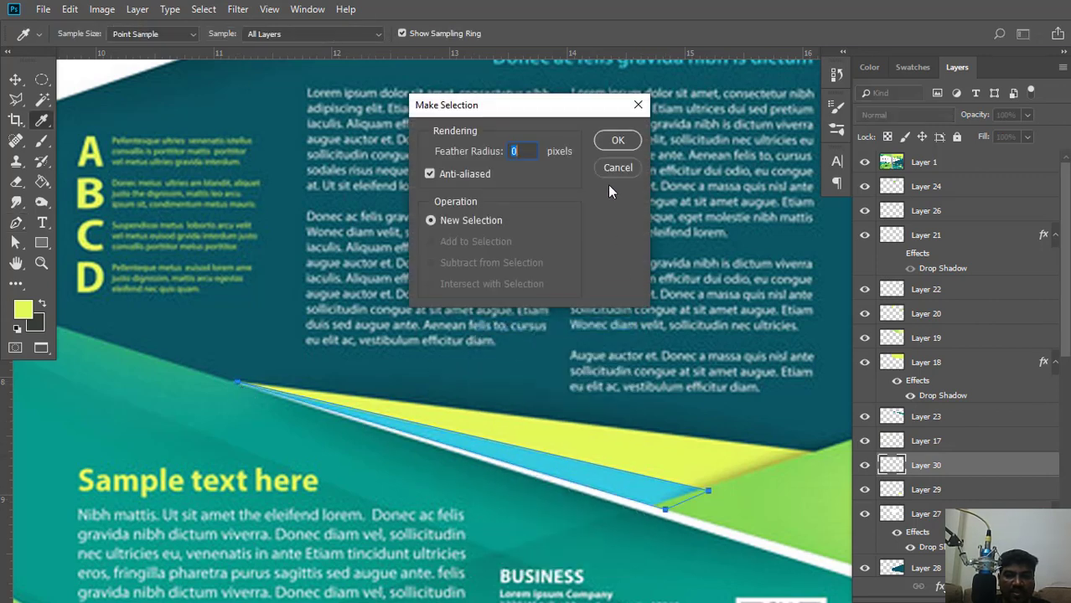
pyautogui.click(616, 141)
pyautogui.click(24, 310)
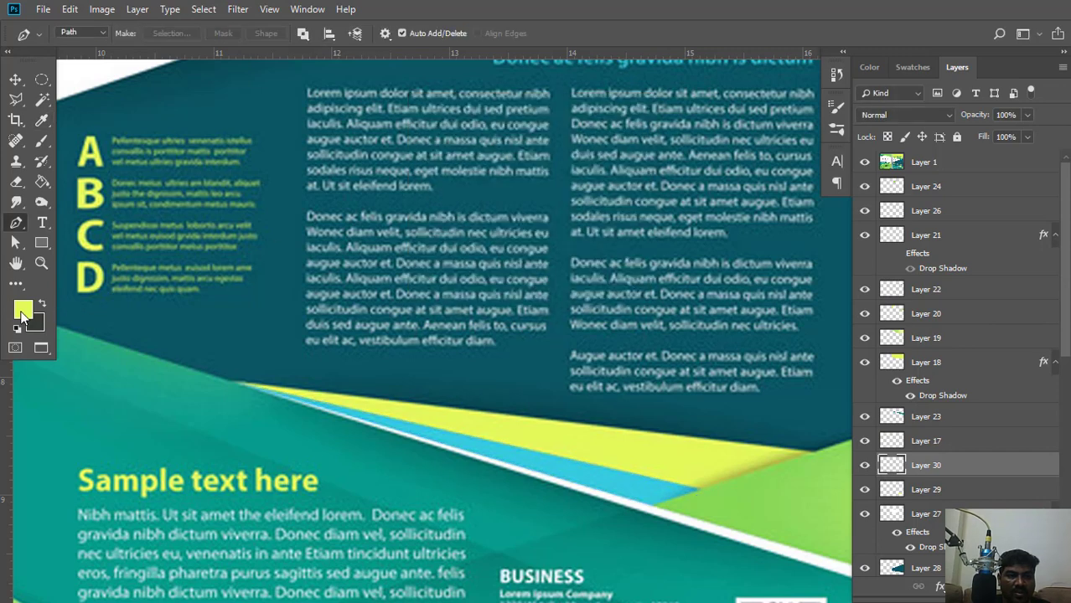
pyautogui.click(513, 444)
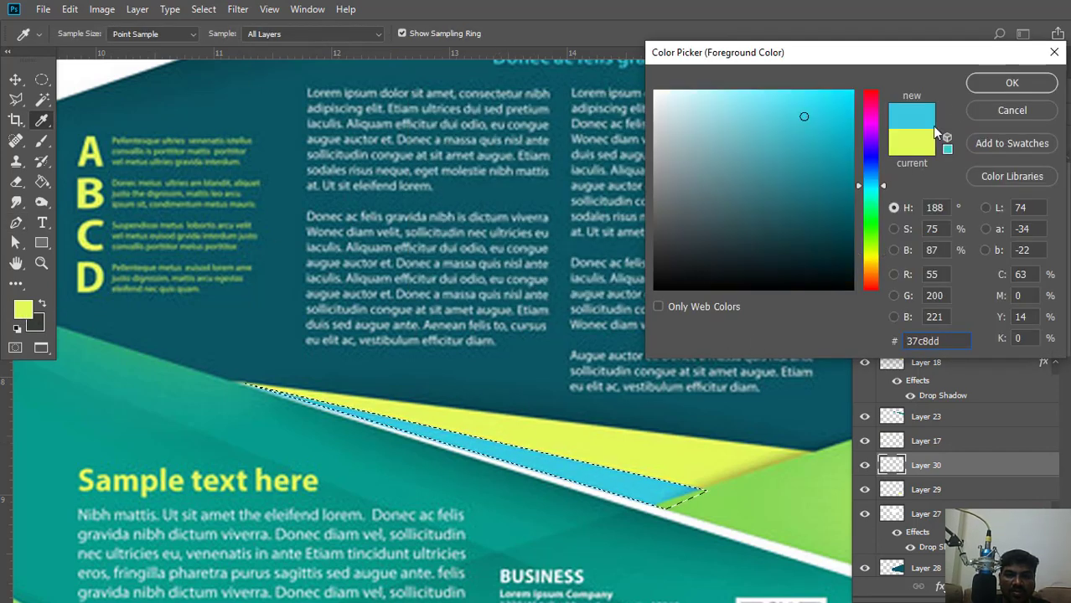
pyautogui.press('Return')
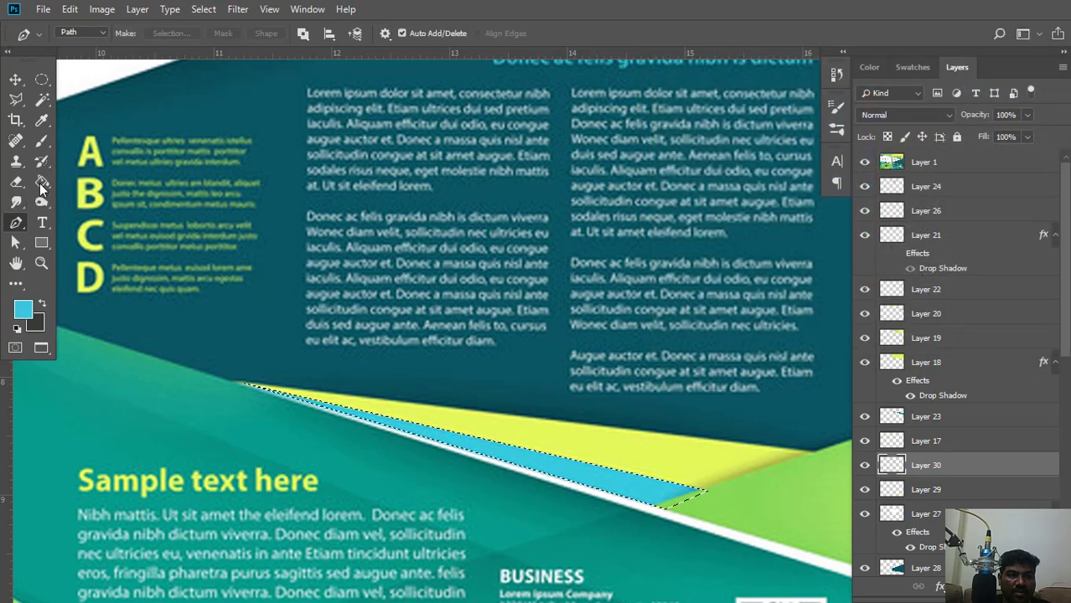
pyautogui.press('g')
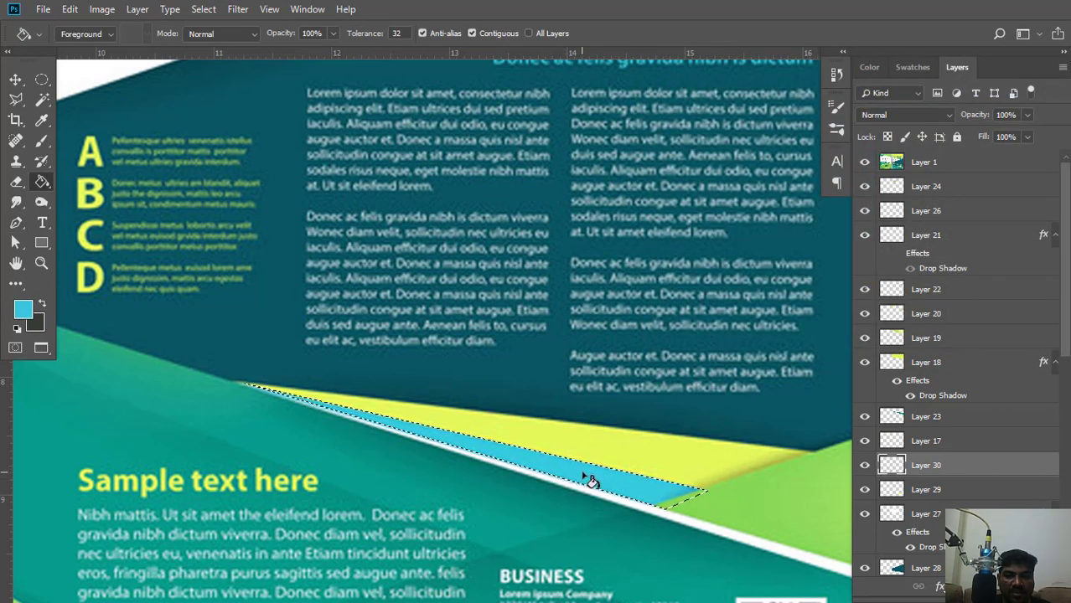
pyautogui.click(589, 481)
pyautogui.hotkey('ctrl', 'd')
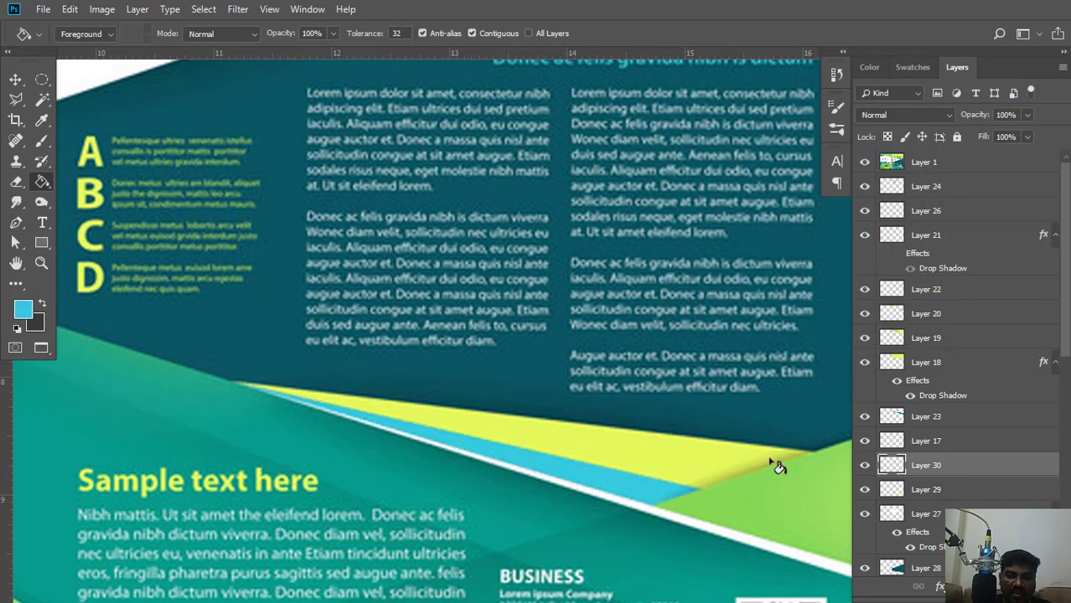
pyautogui.moveTo(743, 447); pyautogui.dragTo(542, 341)
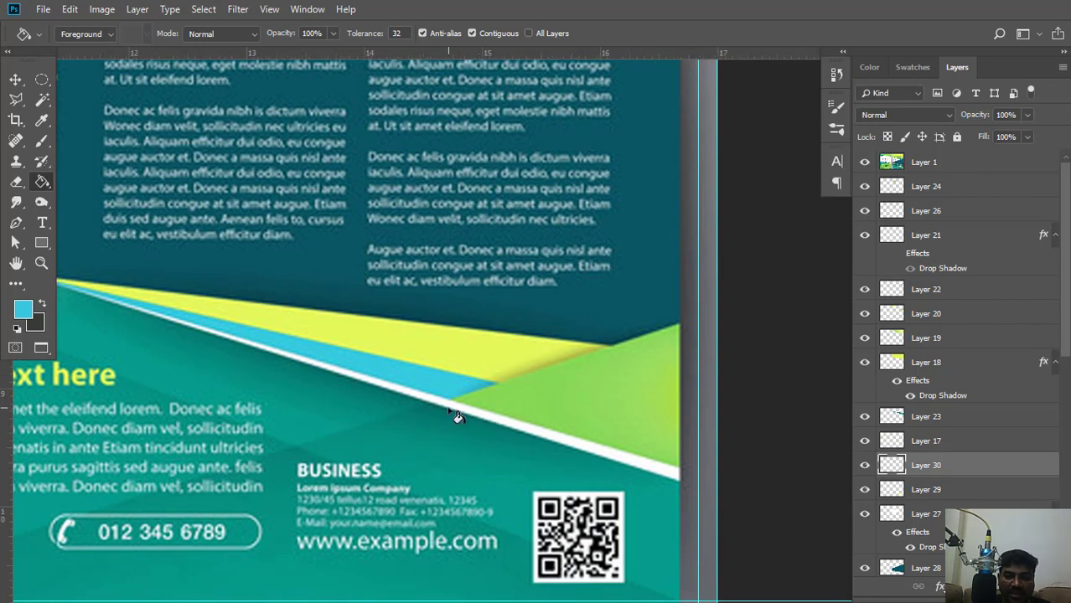
# Start a pen path at the wedge tip, then cancel the stray anchor point.
pyautogui.hscroll(-3, 382, 375)
pyautogui.scroll(1, 382, 375)
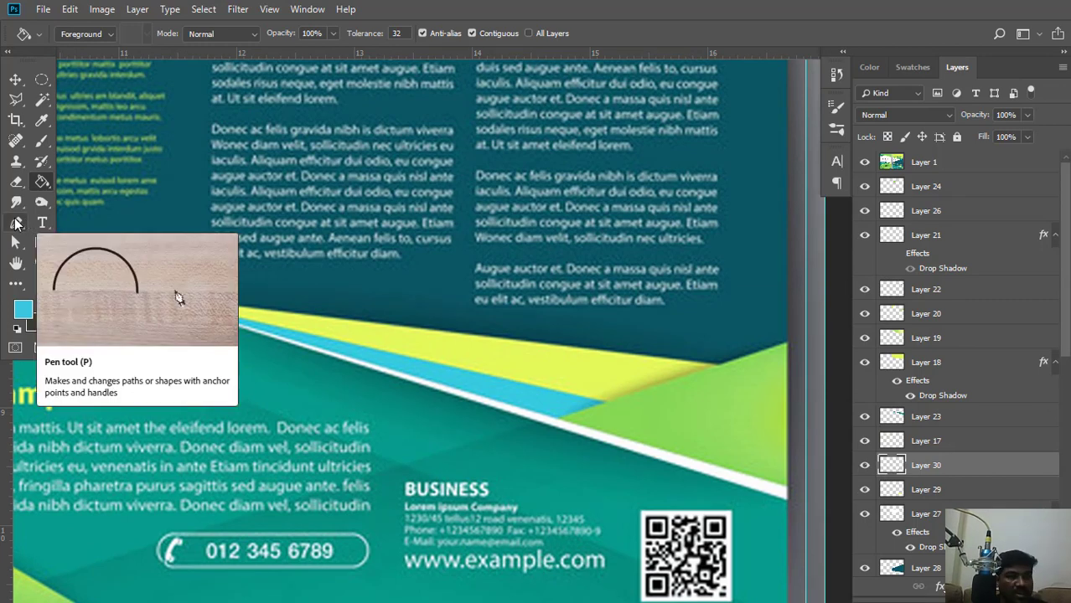
pyautogui.click(15, 222)
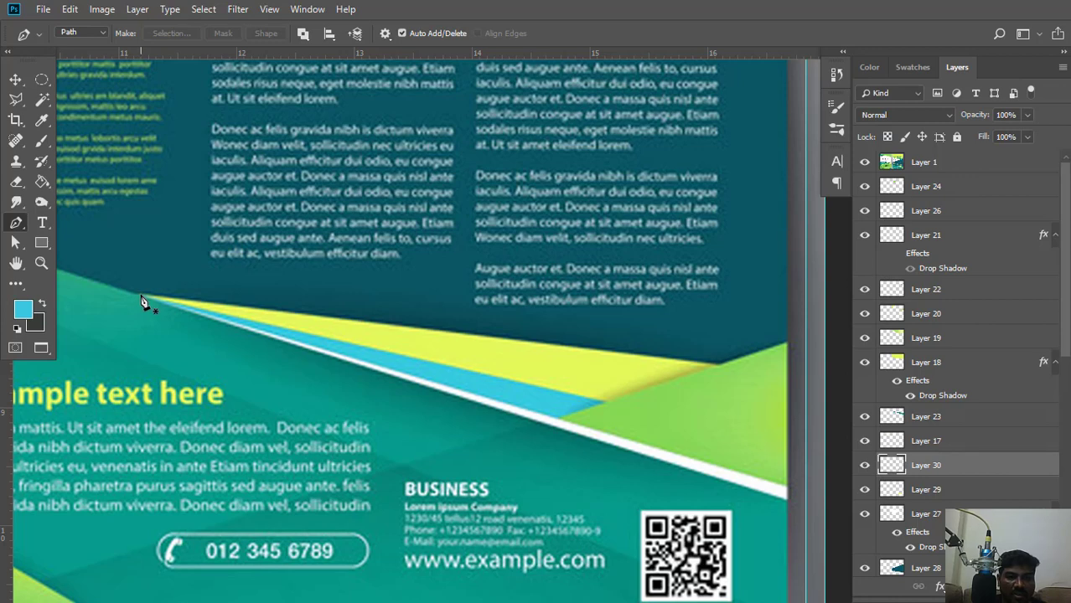
pyautogui.click(141, 296)
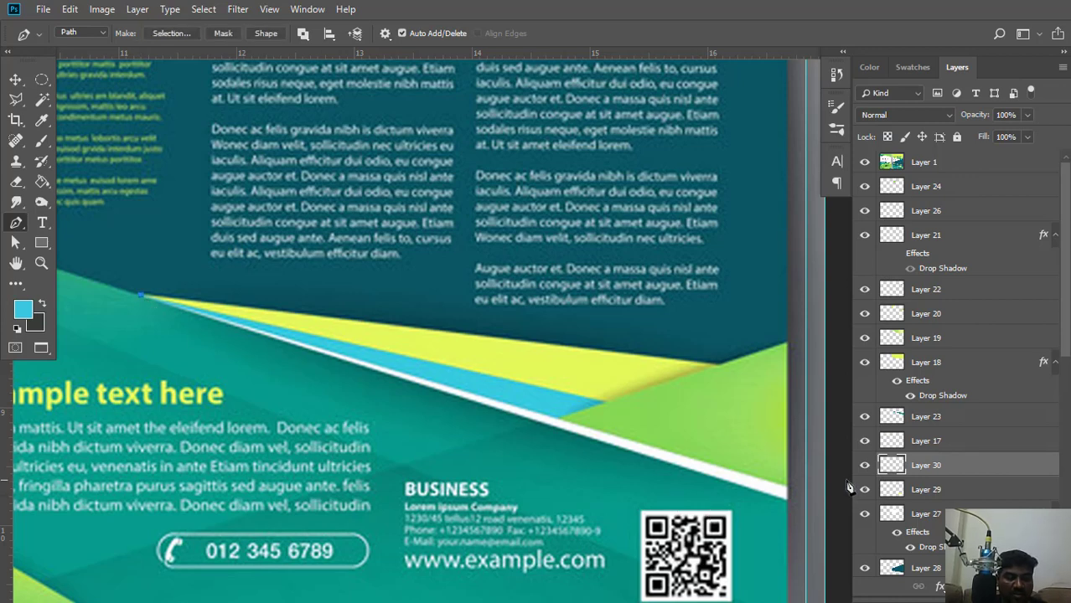
pyautogui.press('Escape')
# Hide Layer 1's reference, check the yellow and cyan wedges, and add a layer above Layer 27.
pyautogui.click(951, 491)
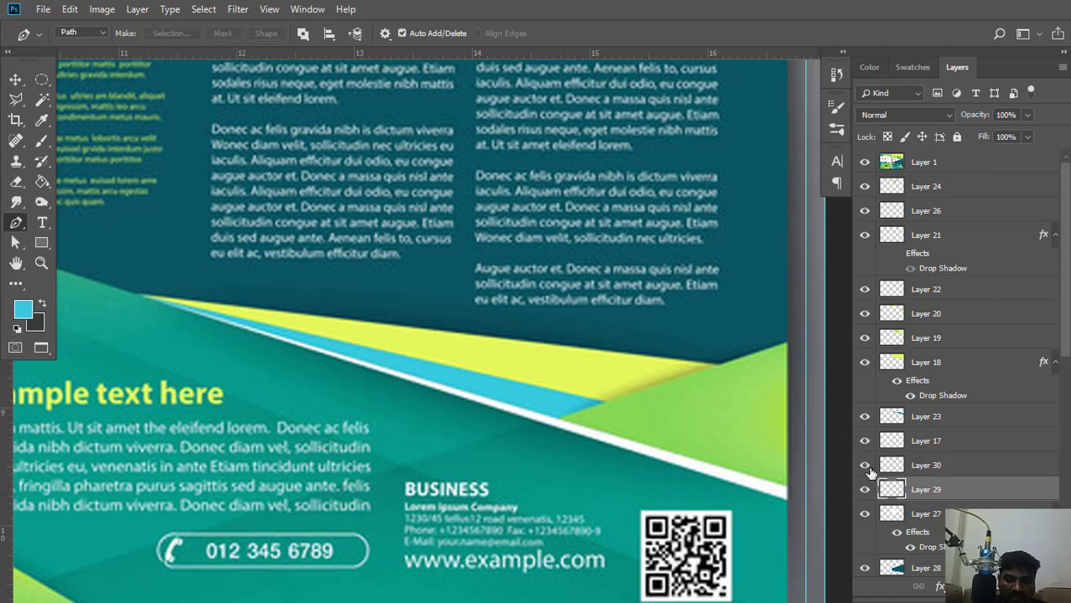
pyautogui.click(862, 238)
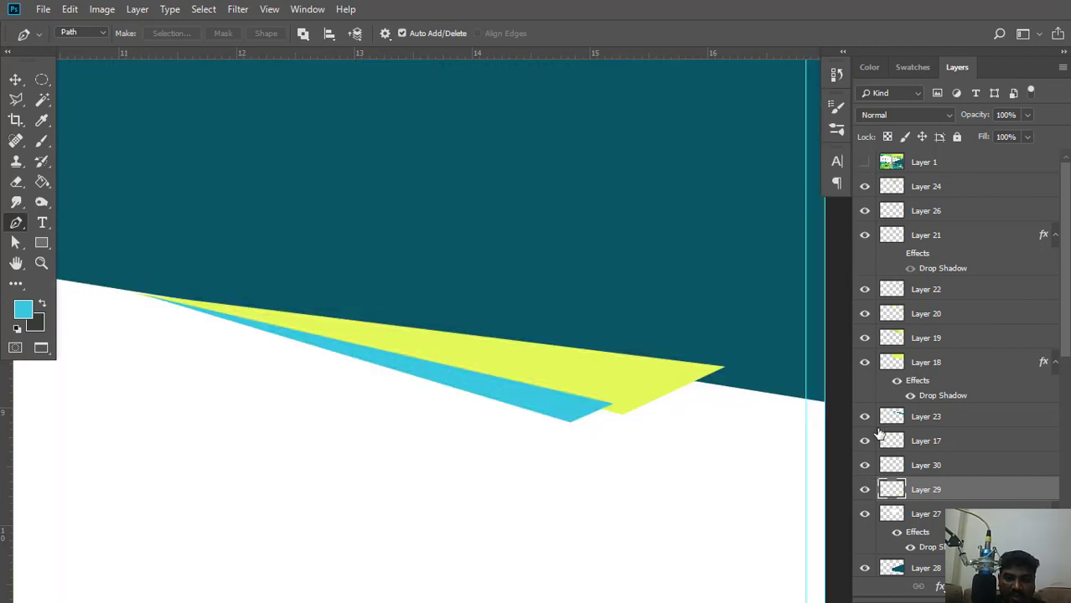
pyautogui.click(865, 491)
pyautogui.click(866, 492)
pyautogui.click(866, 491)
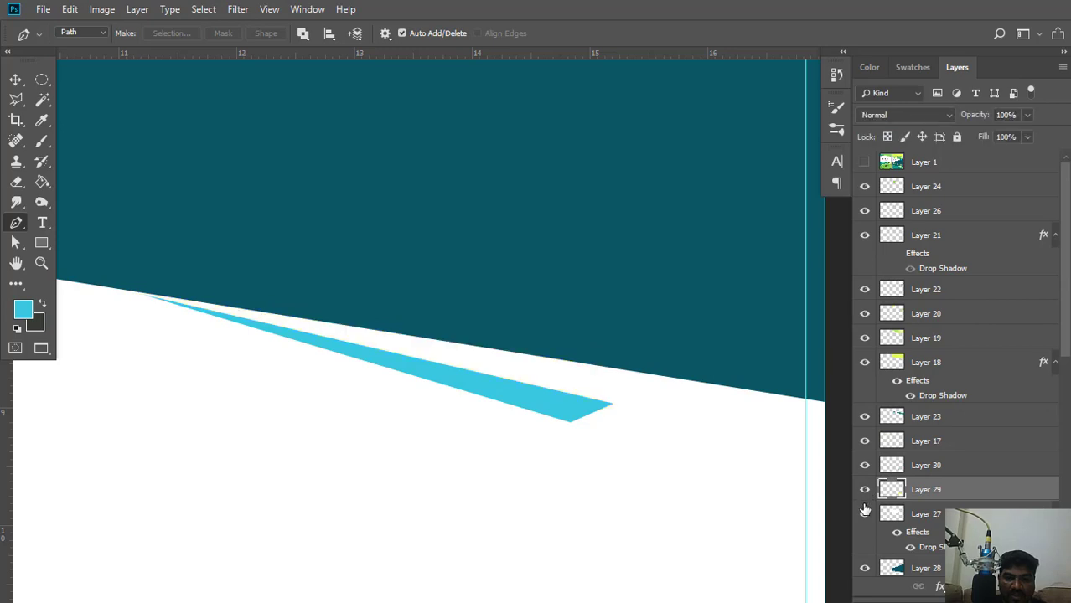
pyautogui.click(865, 492)
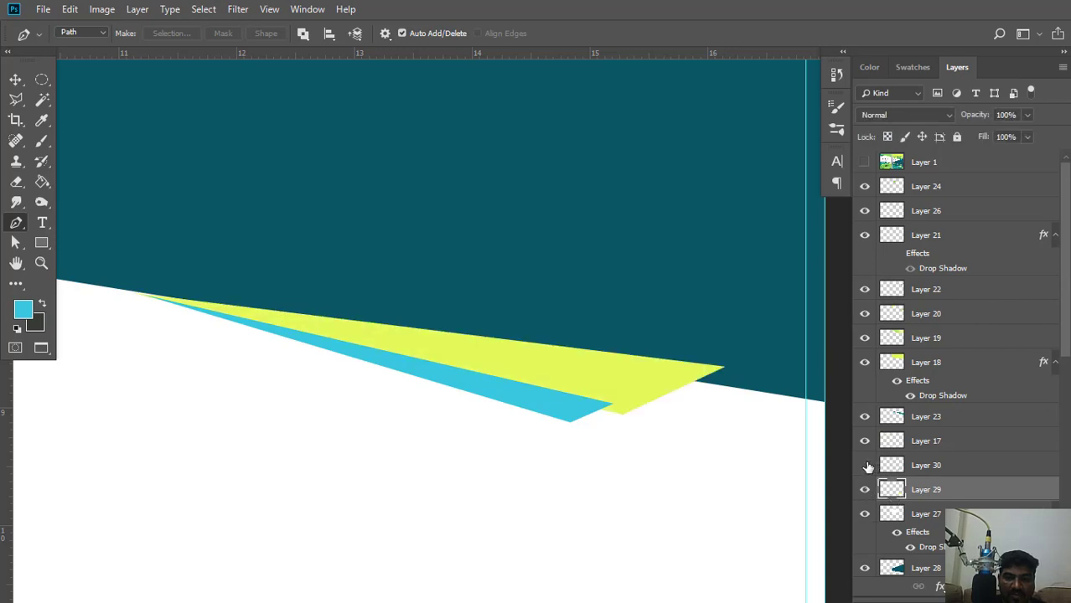
pyautogui.click(865, 466)
pyautogui.click(926, 514)
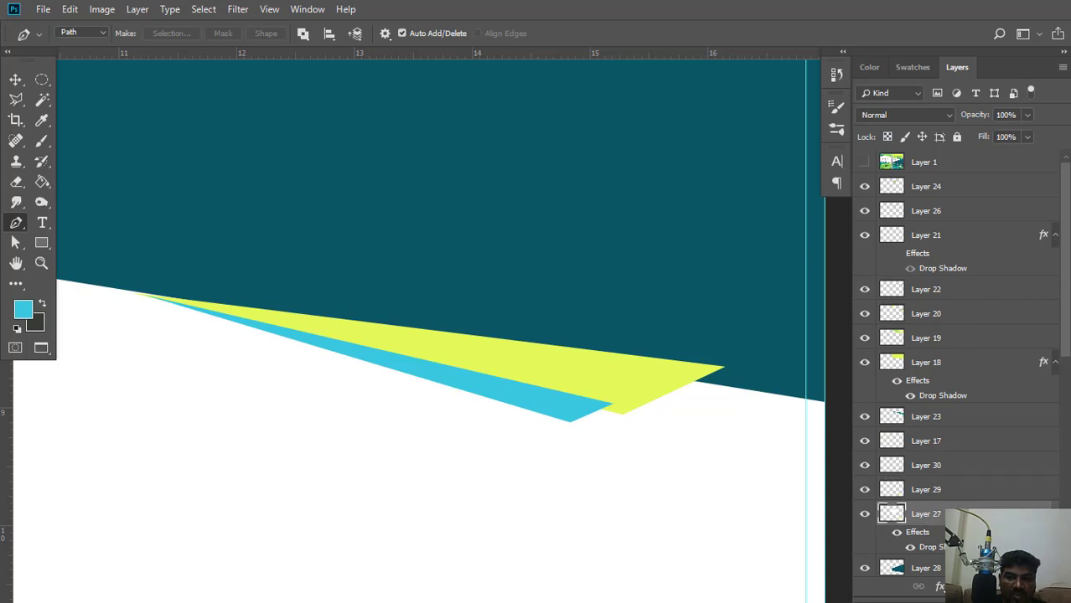
pyautogui.click(1023, 587)
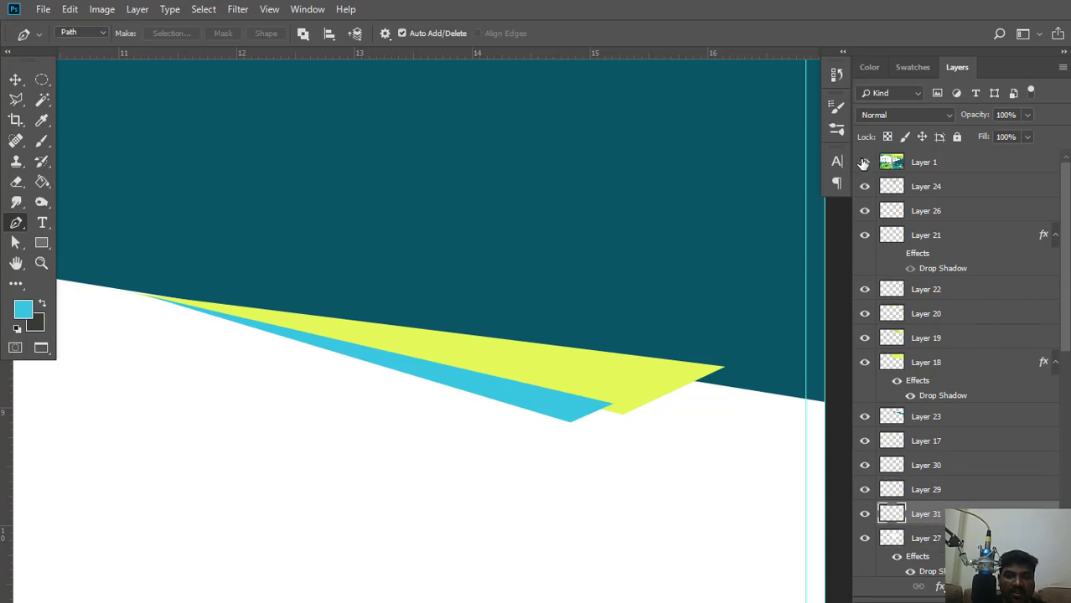
# Show the reference and trace a closed white stripe outline out to the page's right edge.
pyautogui.click(864, 162)
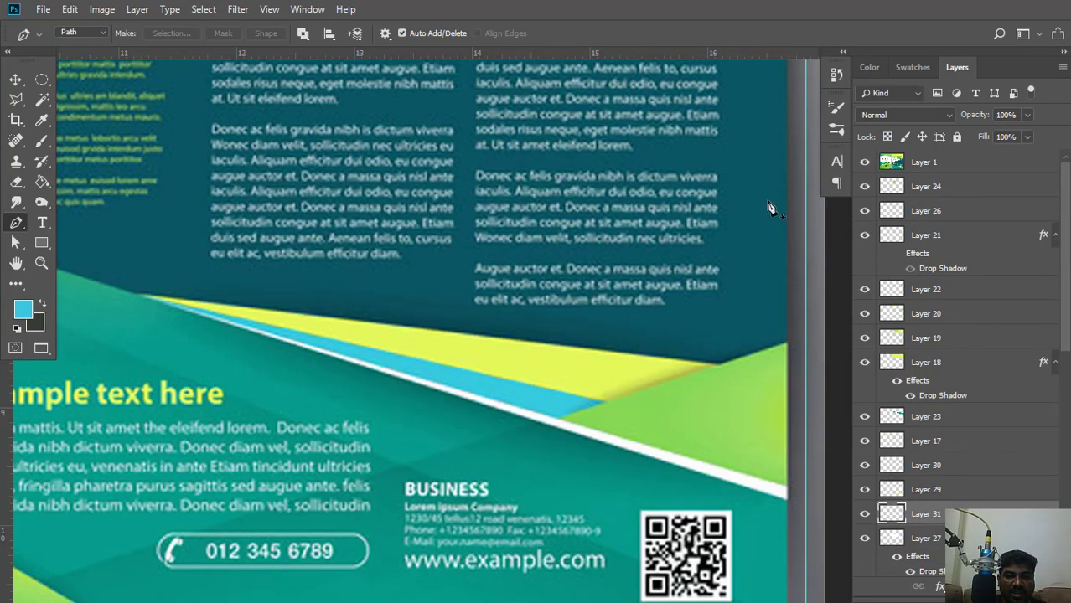
pyautogui.click(136, 295)
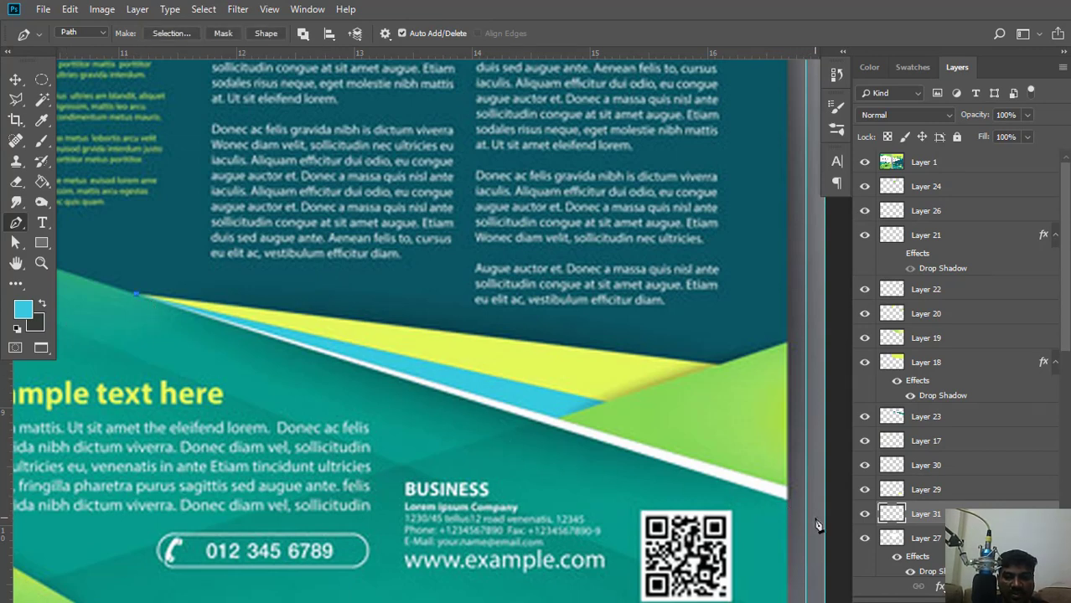
pyautogui.moveTo(784, 489); pyautogui.dragTo(609, 423)
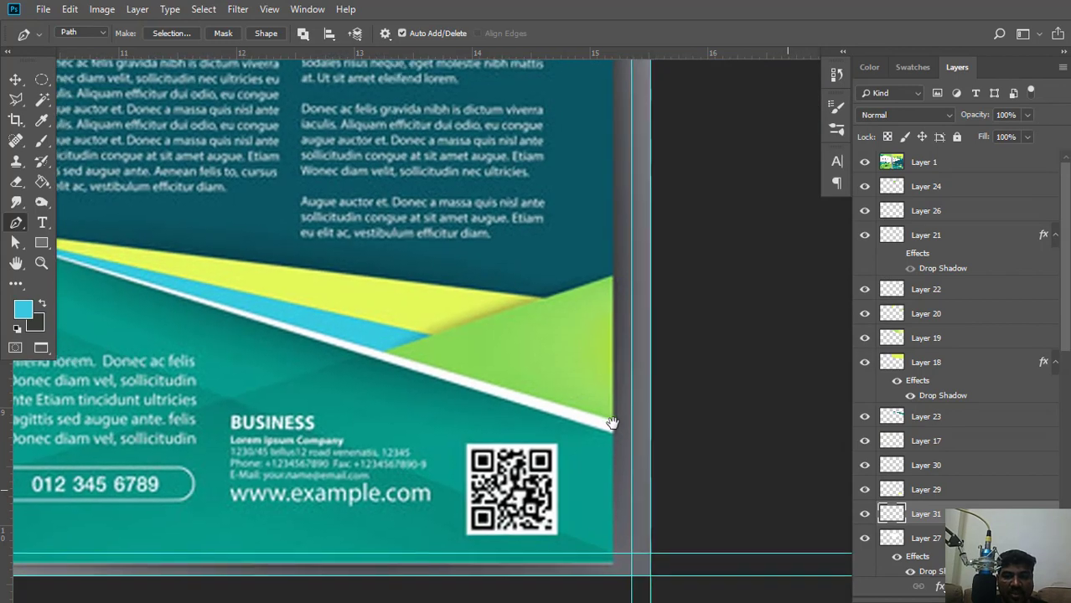
pyautogui.click(651, 447)
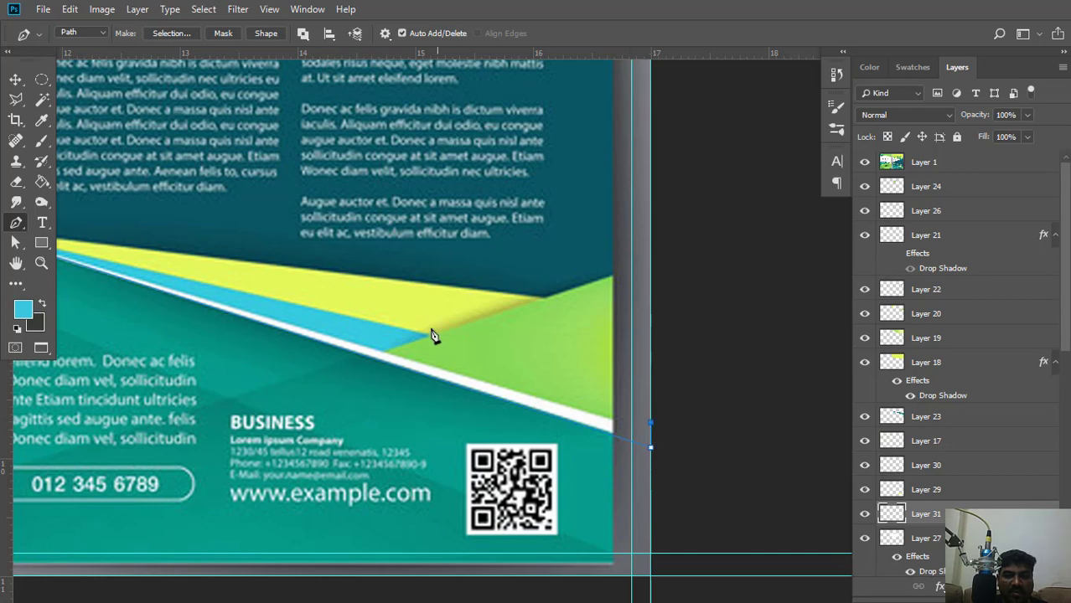
pyautogui.moveTo(322, 301); pyautogui.dragTo(620, 413)
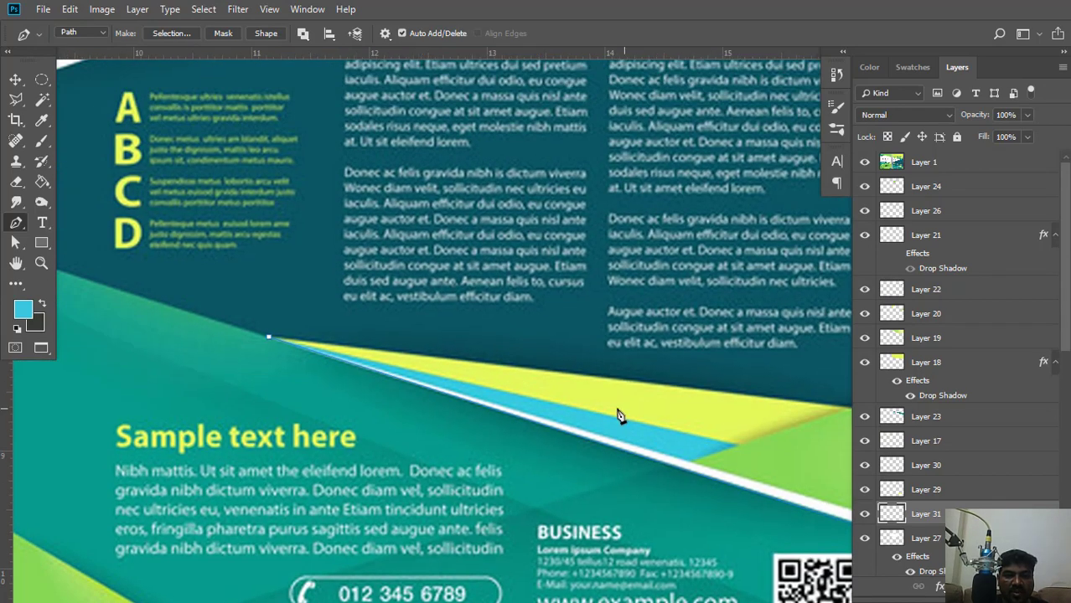
pyautogui.click(268, 339)
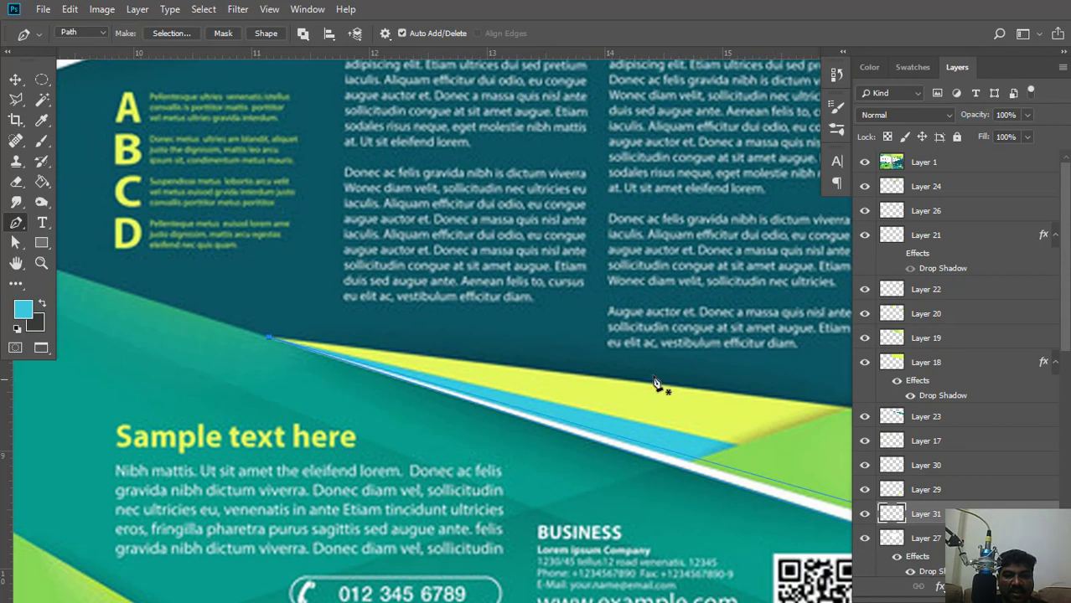
pyautogui.moveTo(658, 382); pyautogui.dragTo(503, 267)
# Convert the stripe outline to a selection, reset colours to white and black, then deselect.
pyautogui.rightClick(506, 250)
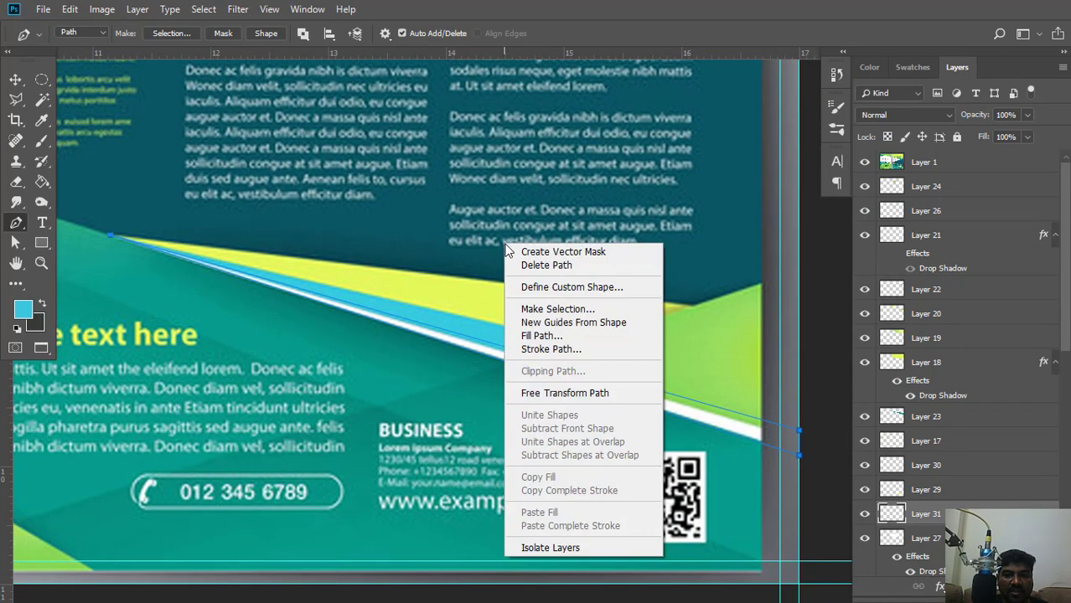
pyautogui.click(543, 307)
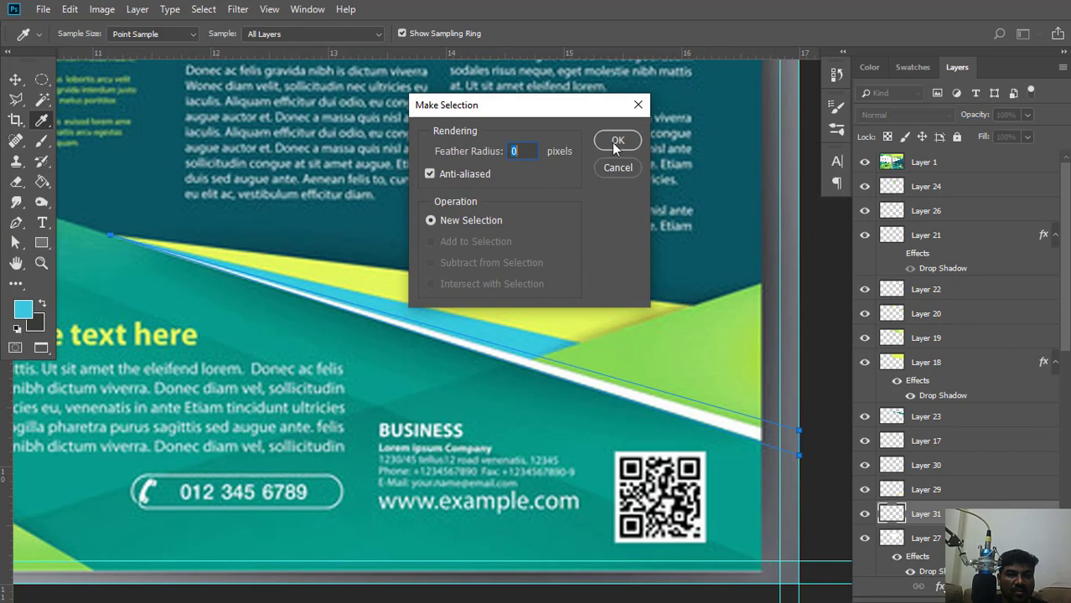
pyautogui.press('Return')
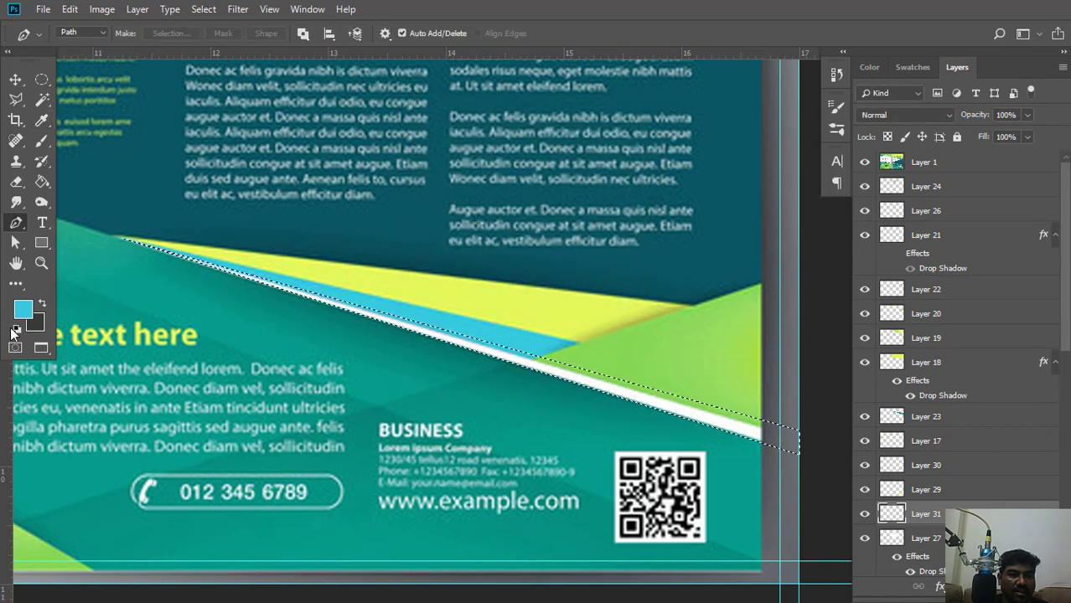
pyautogui.click(13, 329)
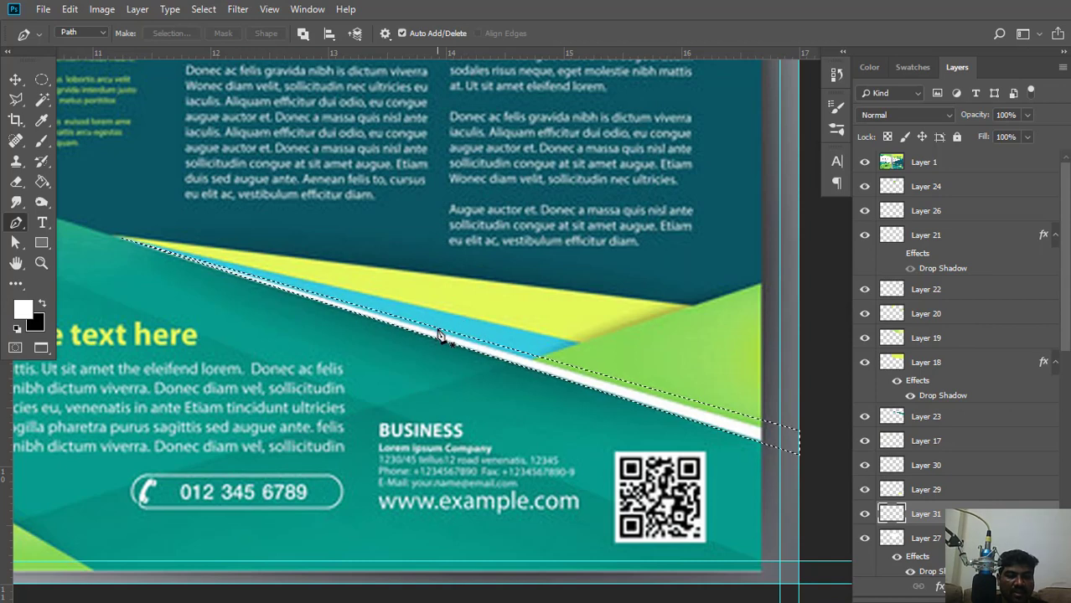
pyautogui.press('g')
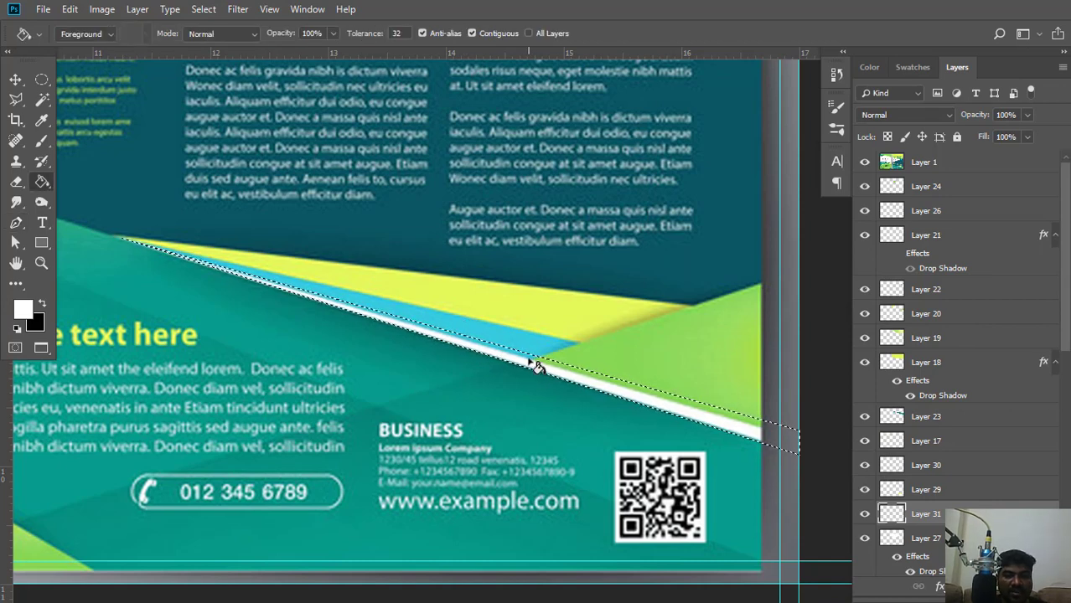
pyautogui.hotkey('ctrl', 'd')
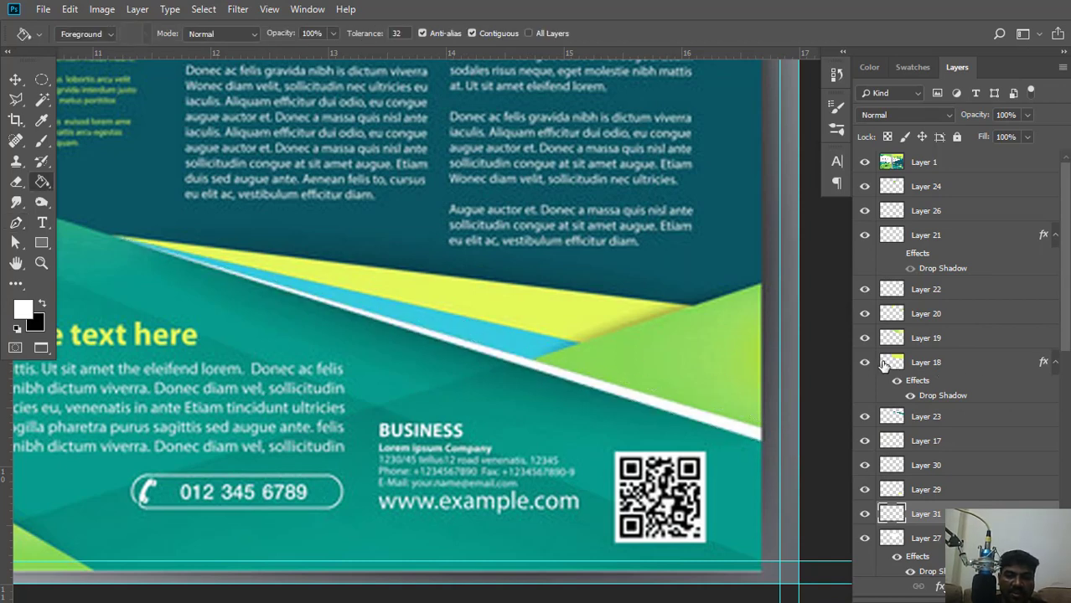
# Toggle the reference image, select the reference layer and Layer 24, then hide the reference.
pyautogui.click(866, 164)
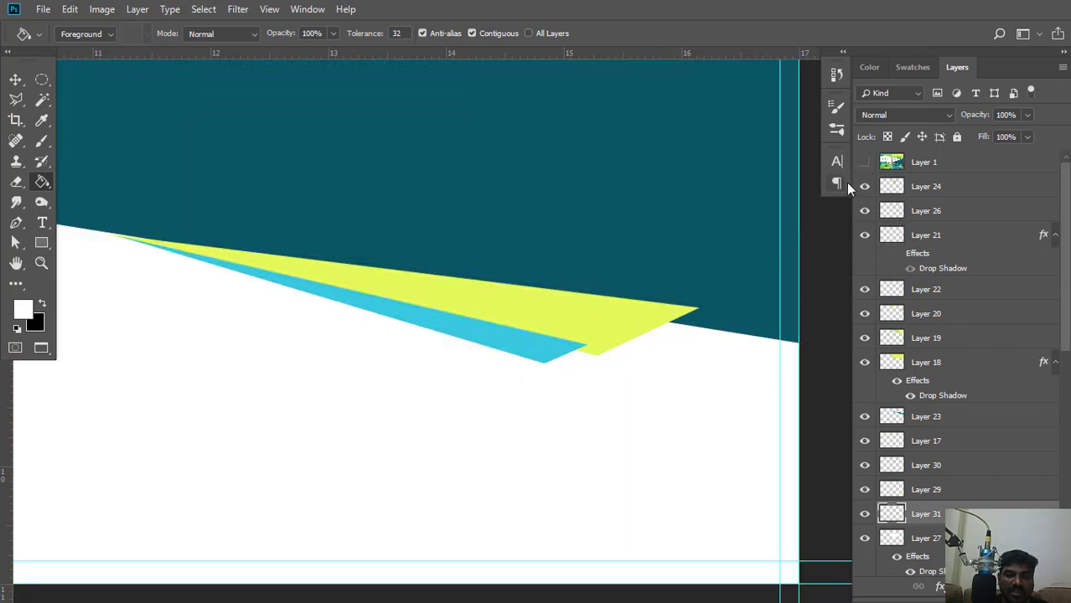
pyautogui.click(865, 164)
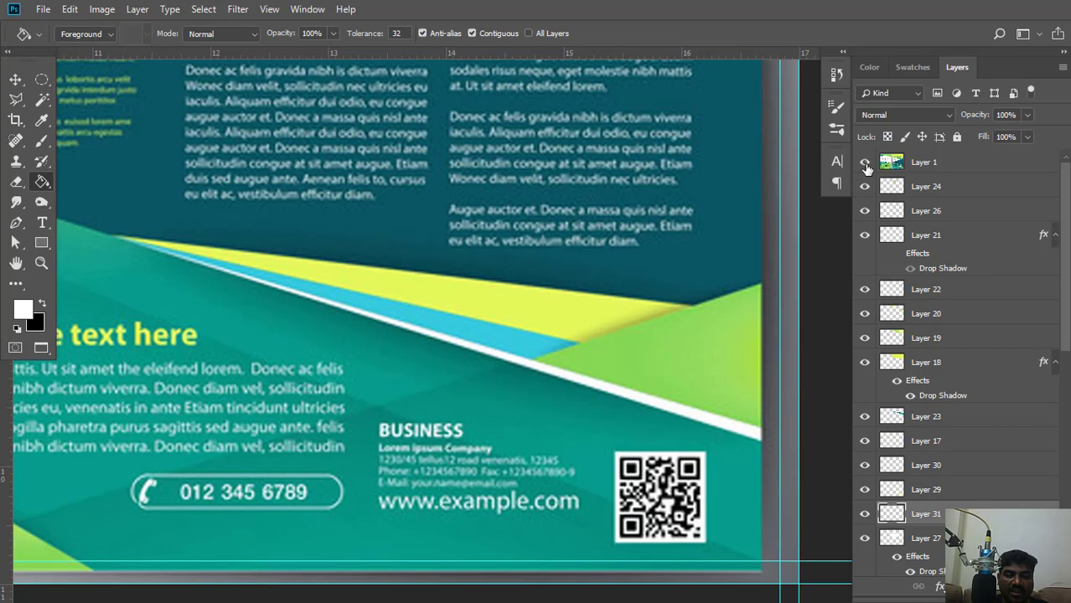
pyautogui.press('v')
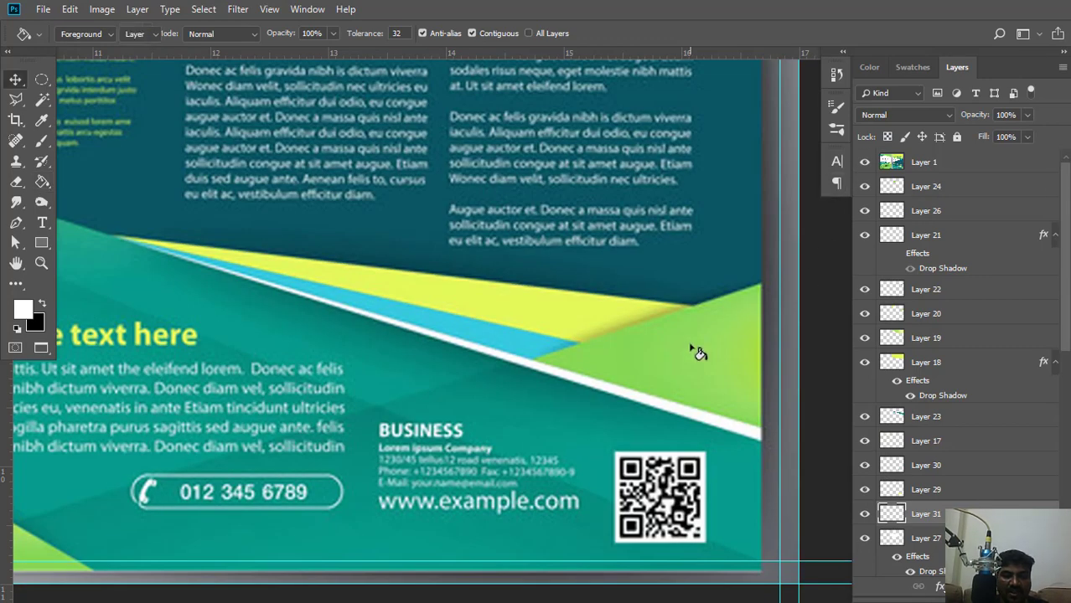
pyautogui.click(695, 352)
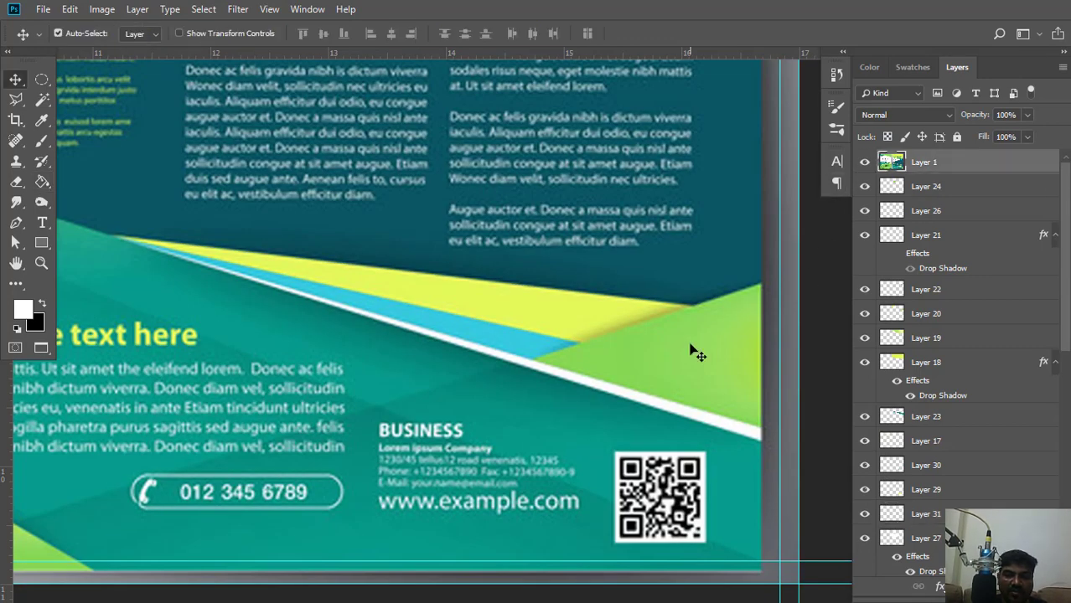
pyautogui.click(980, 194)
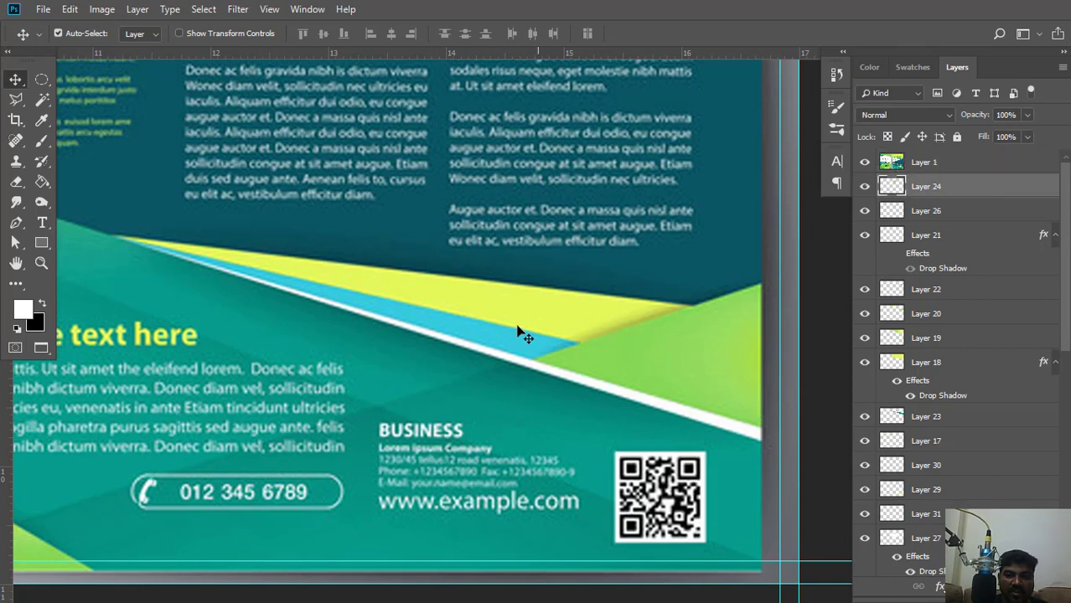
pyautogui.click(509, 351)
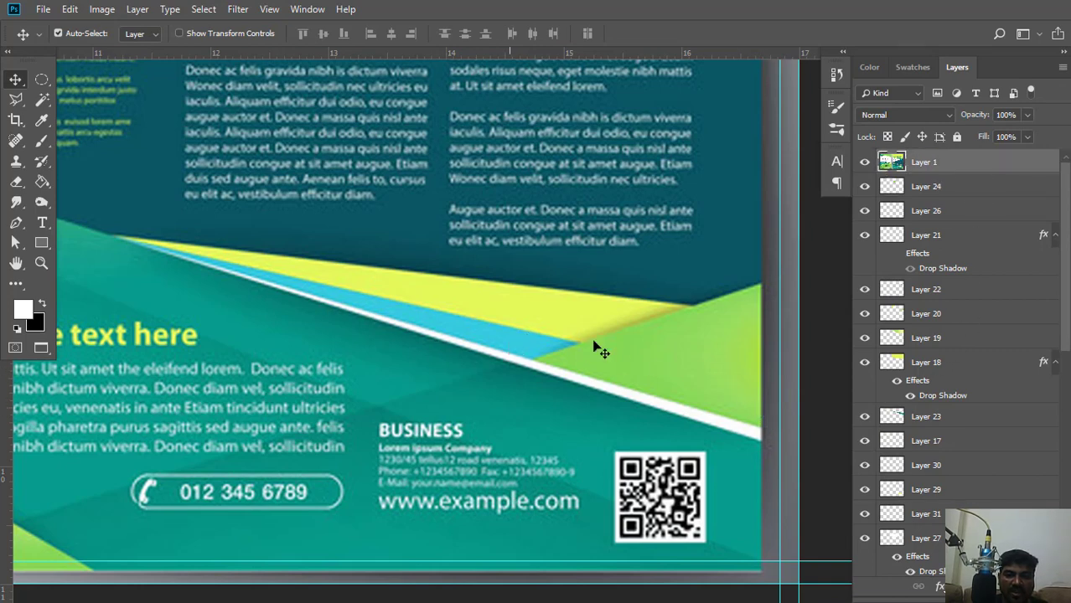
pyautogui.click(864, 164)
# Select the stripe's Layer 30 and Layer 31, select Layer 31's pixels, then deselect.
pyautogui.click(535, 354)
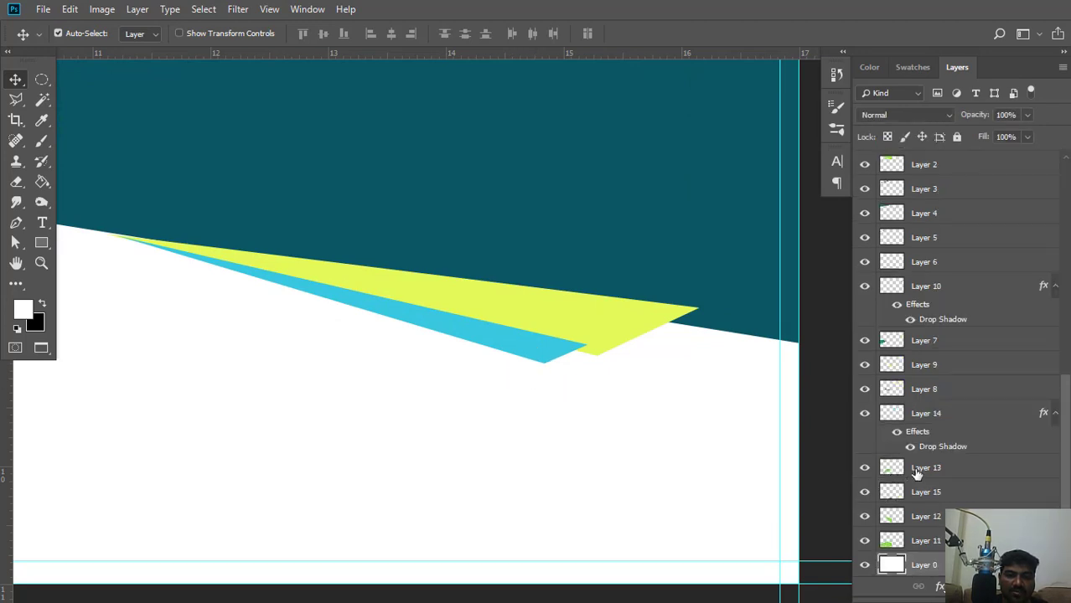
pyautogui.click(536, 364)
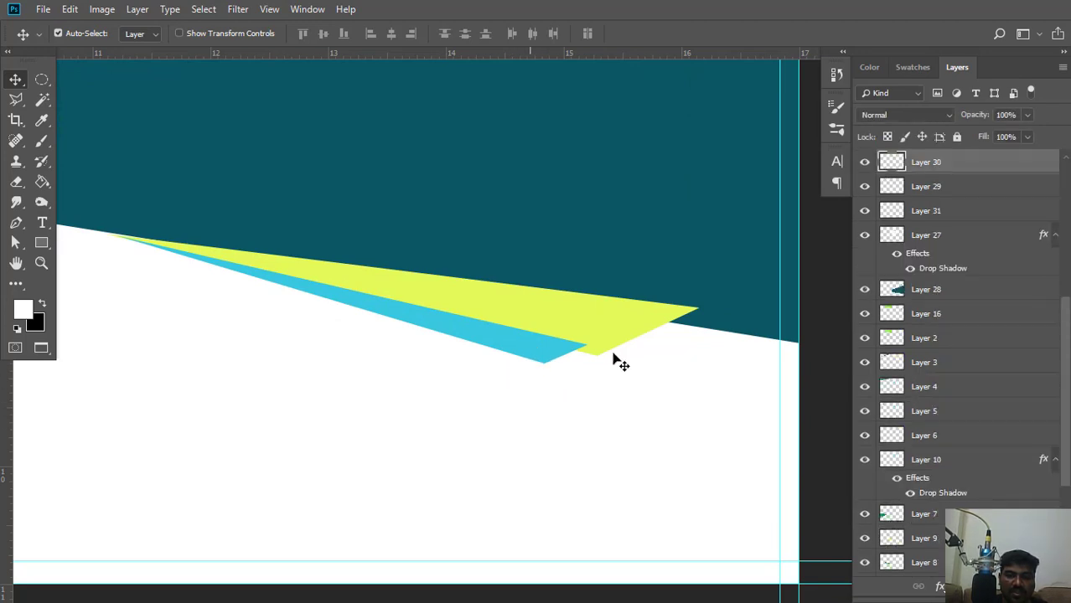
pyautogui.click(926, 213)
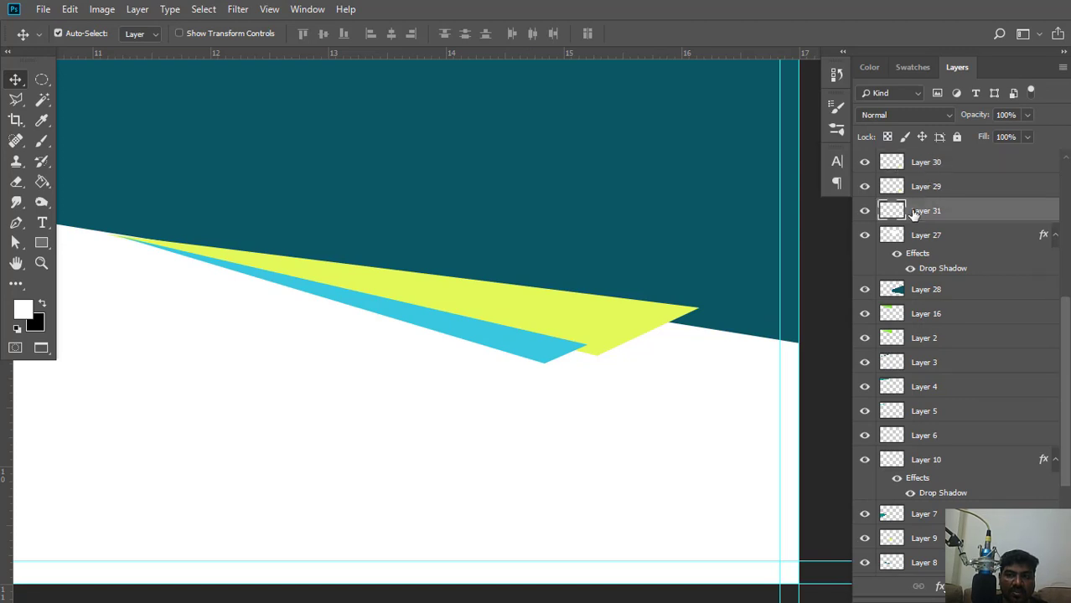
pyautogui.rightClick(892, 210)
pyautogui.click(929, 251)
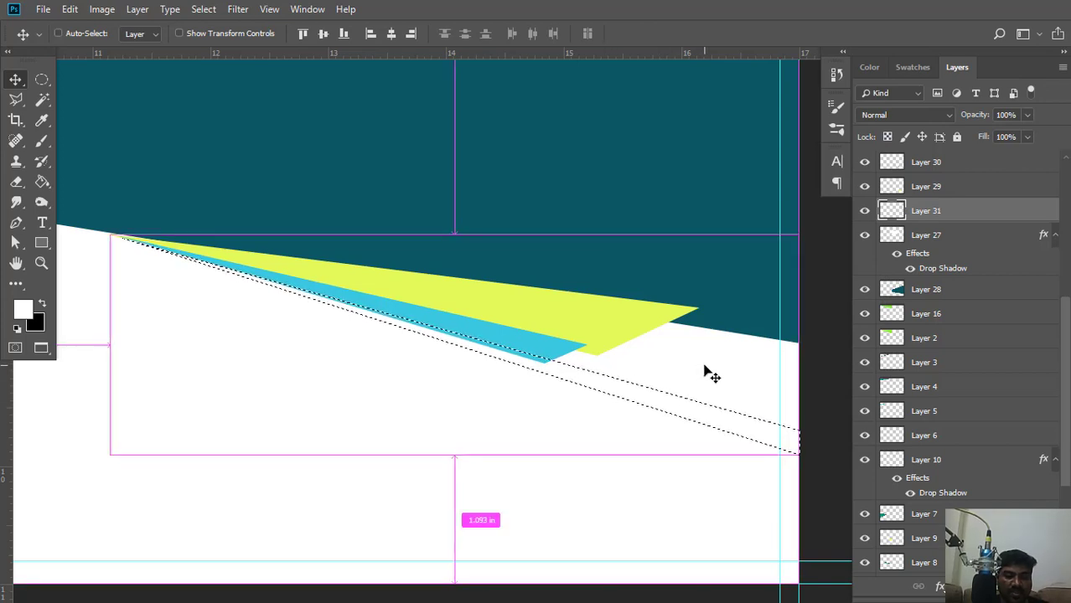
pyautogui.hotkey('ctrl', 'd')
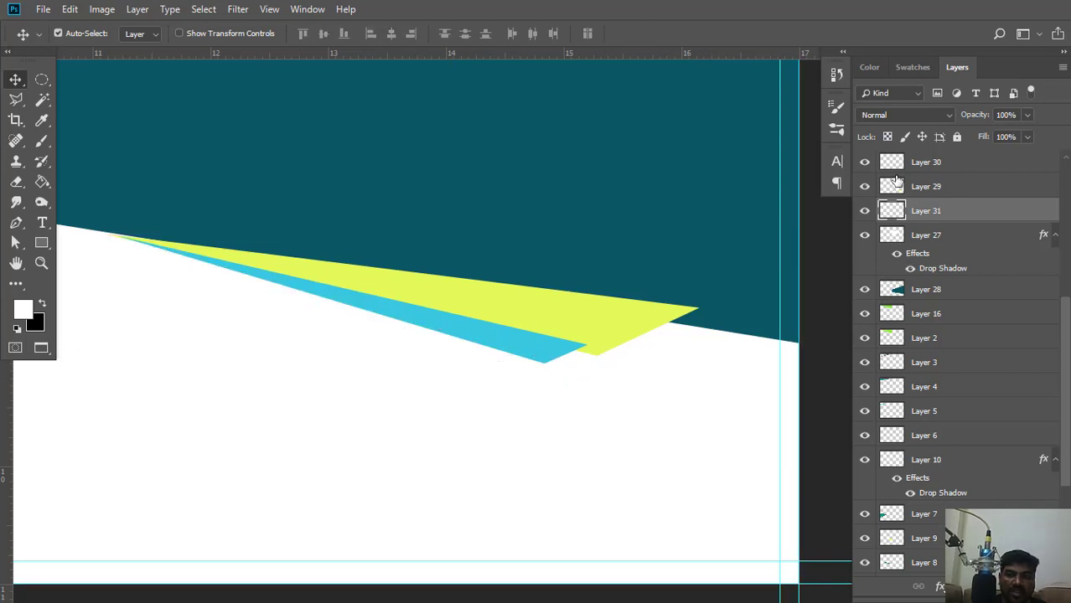
# Show the reference, then hide Layer 1 again and make Layer 30 active.
pyautogui.scroll(3, 946, 251)
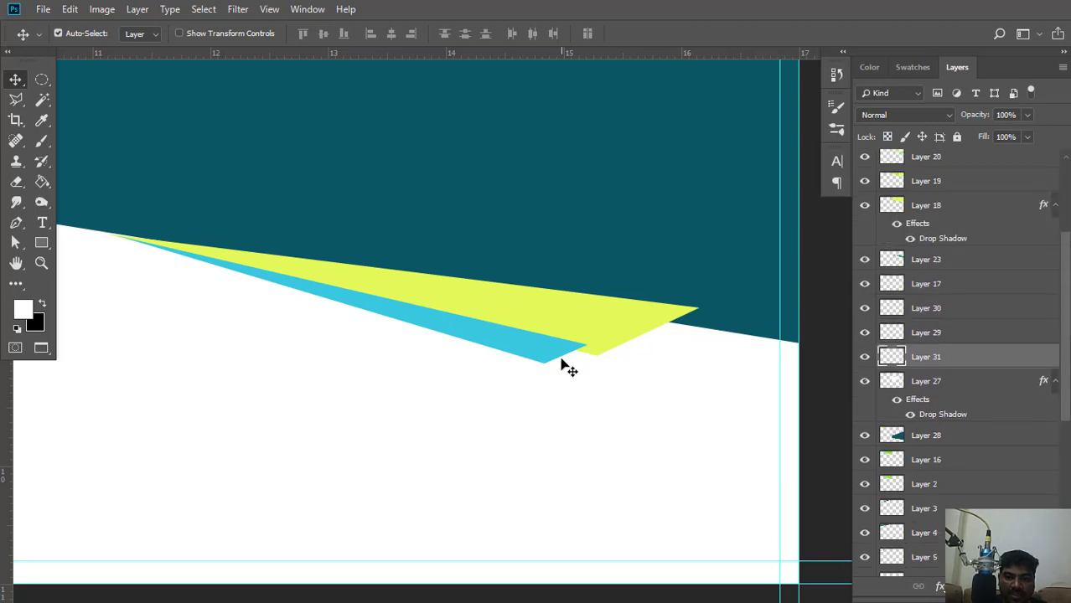
pyautogui.scroll(1, 817, 269)
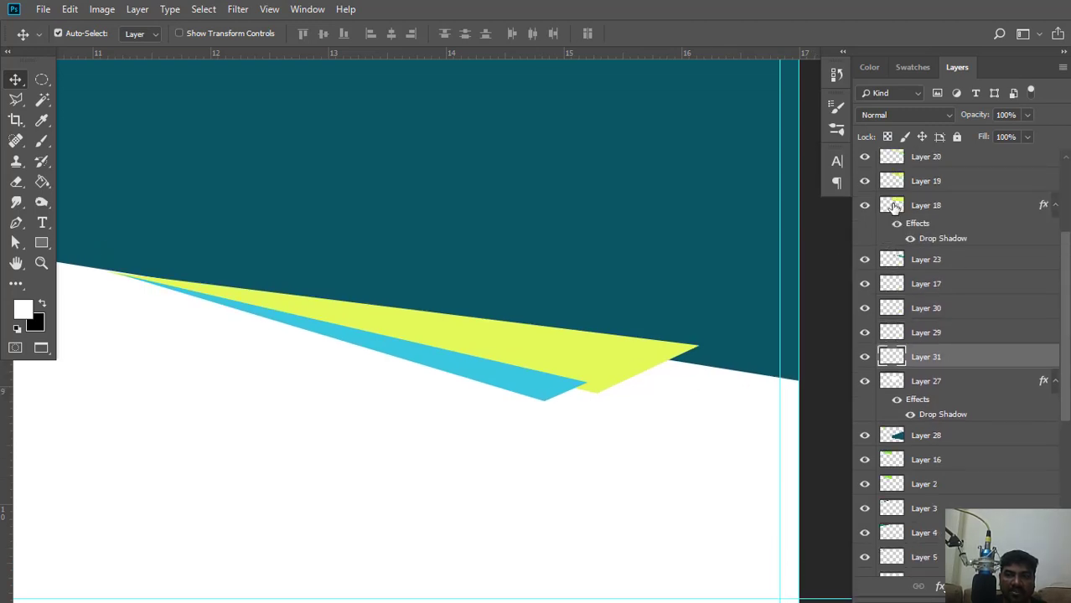
pyautogui.scroll(1, 903, 206)
pyautogui.scroll(2, 903, 206)
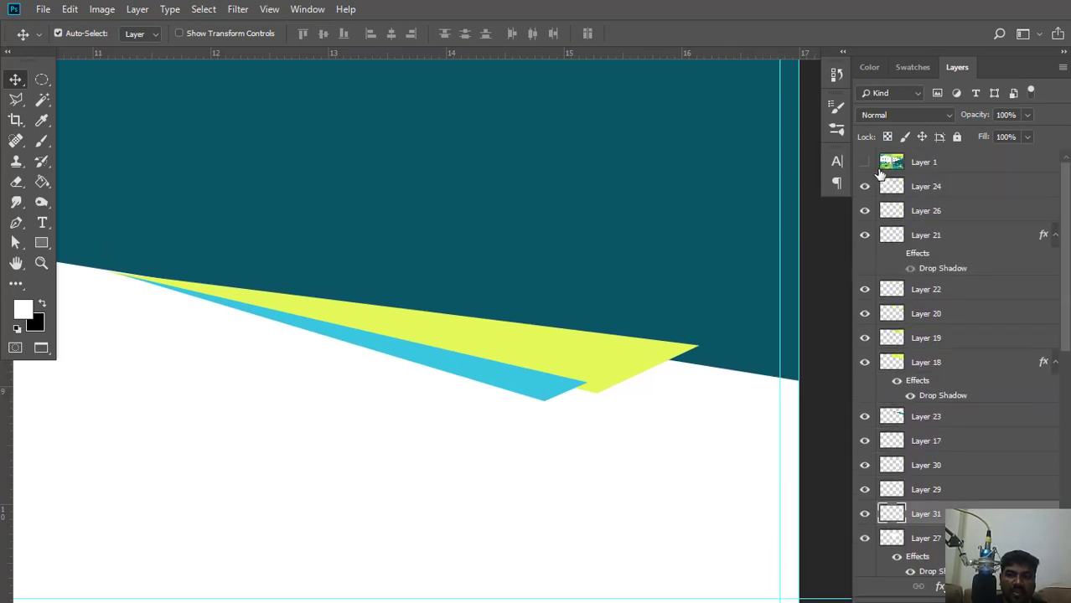
pyautogui.click(864, 163)
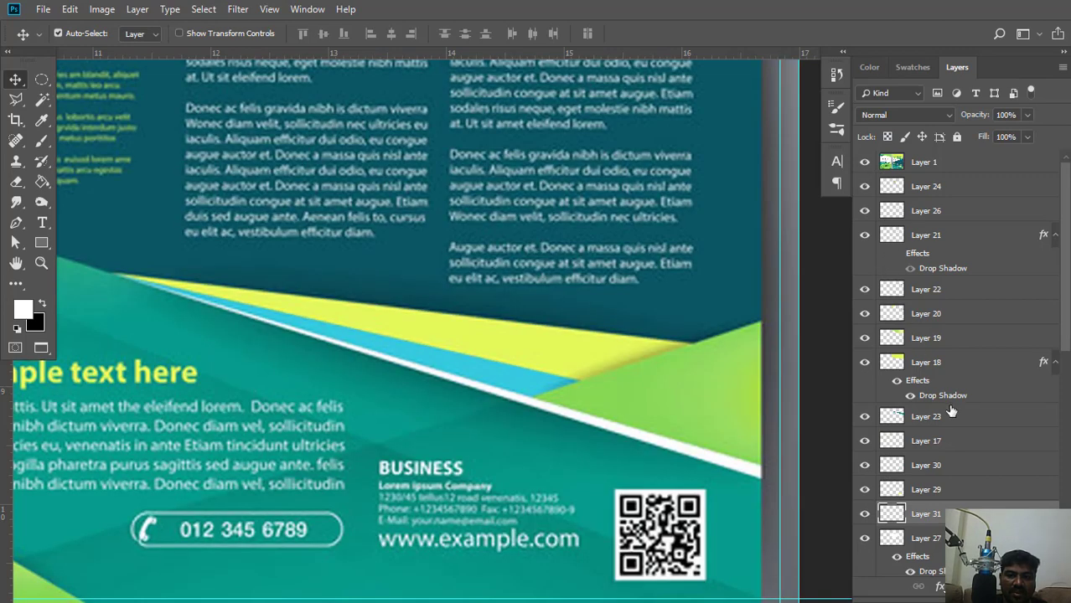
pyautogui.click(969, 465)
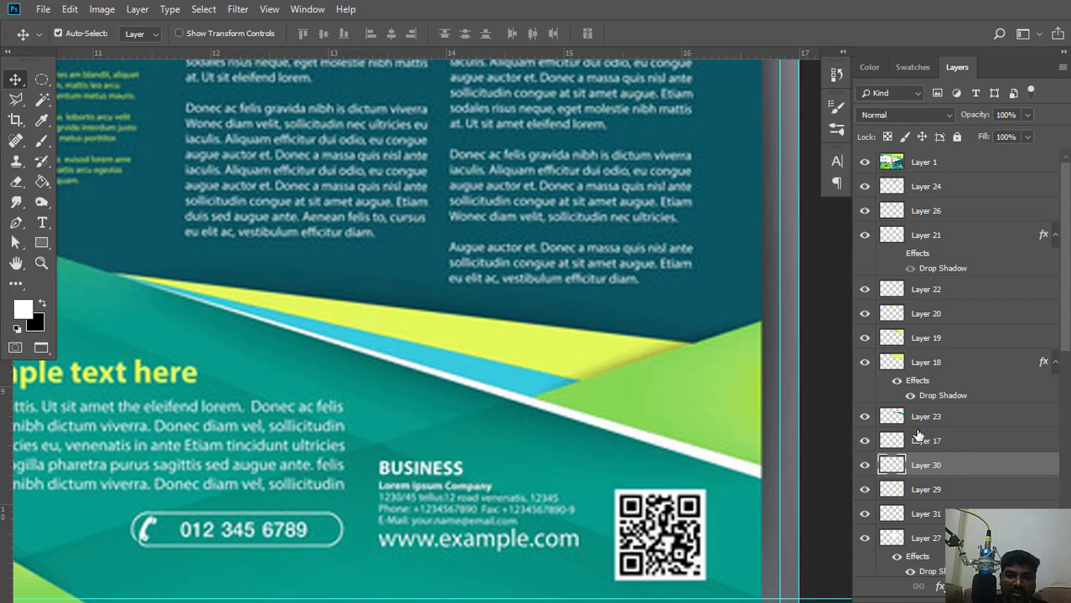
pyautogui.click(715, 295)
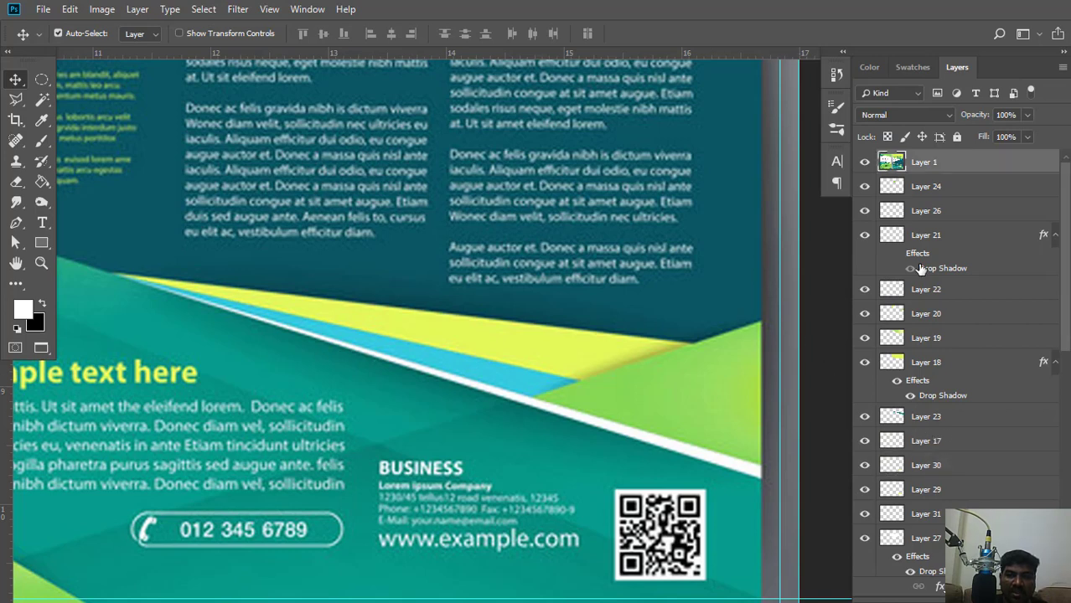
pyautogui.click(865, 164)
pyautogui.click(727, 293)
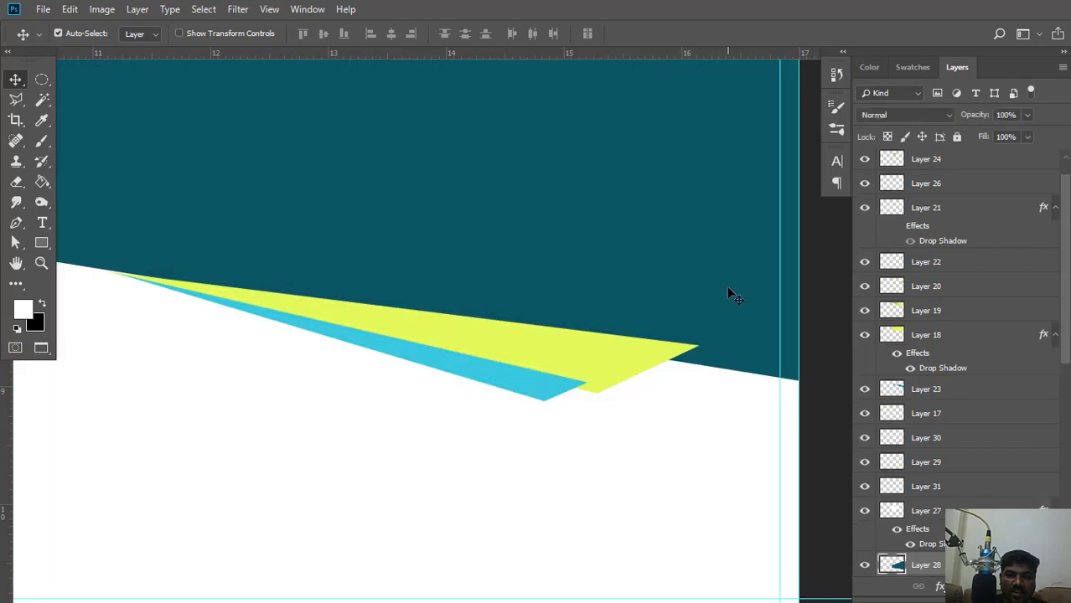
pyautogui.click(965, 444)
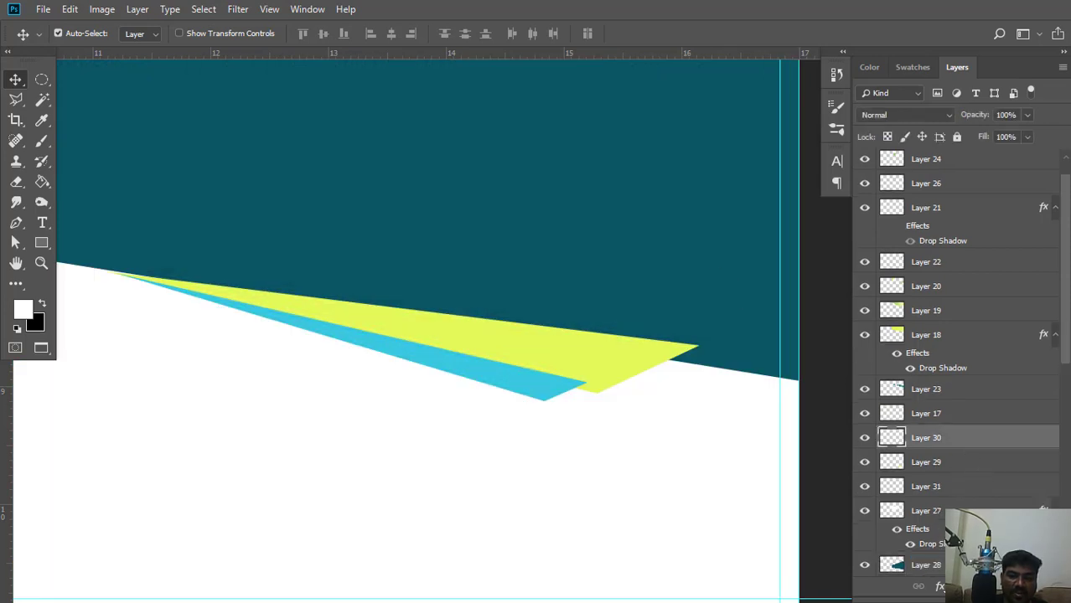
# On a new layer, trace a triangle to the page edge and make it a selection with no feathering.
pyautogui.hotkey('ctrl', 'shift', 'alt', 'n')
pyautogui.scroll(1, 905, 225)
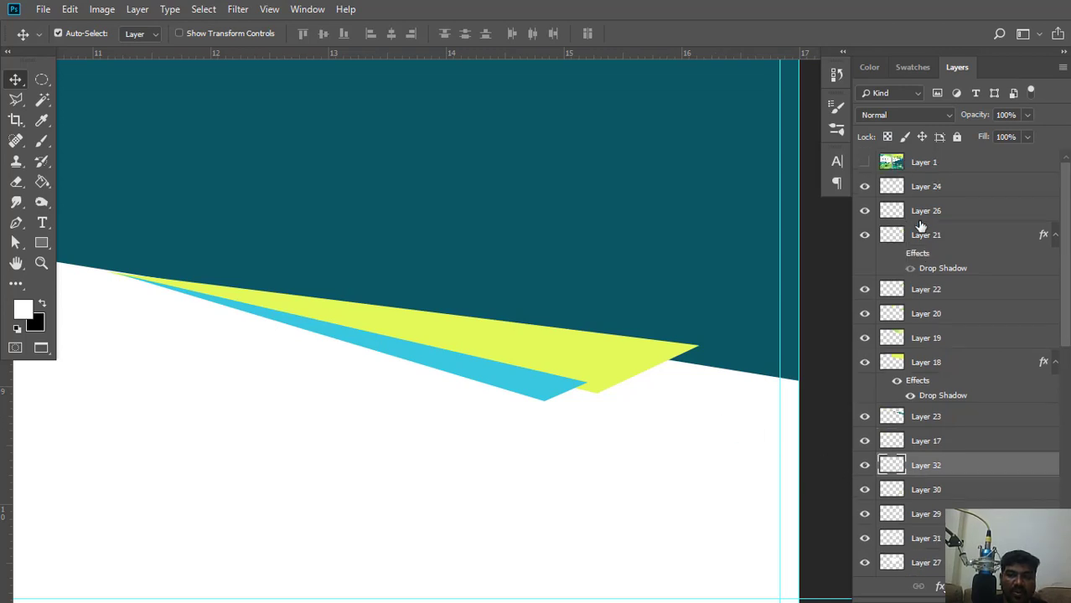
pyautogui.click(864, 163)
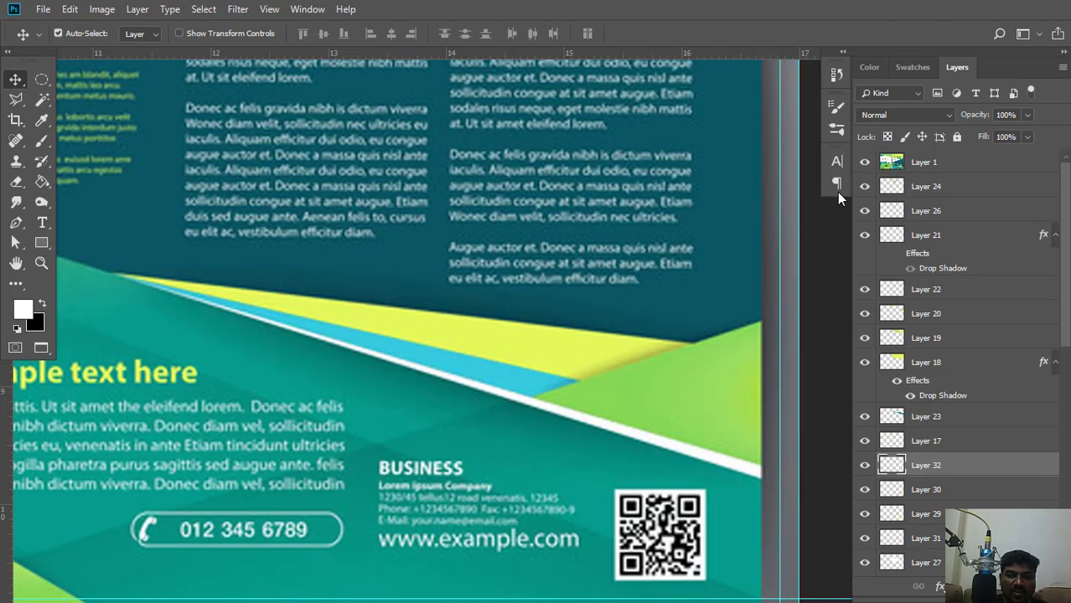
pyautogui.click(16, 223)
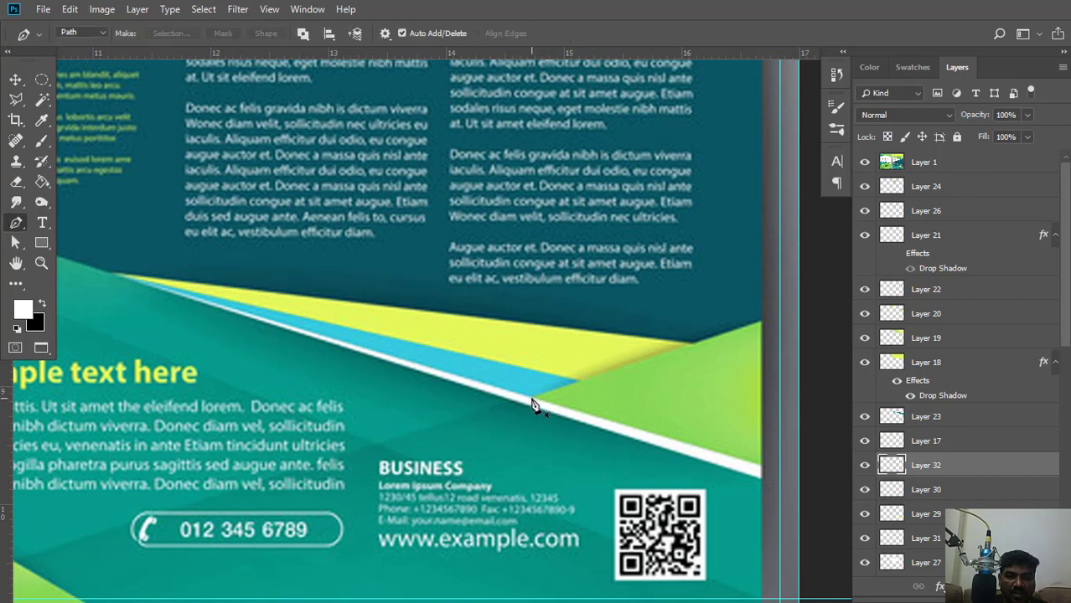
pyautogui.click(529, 399)
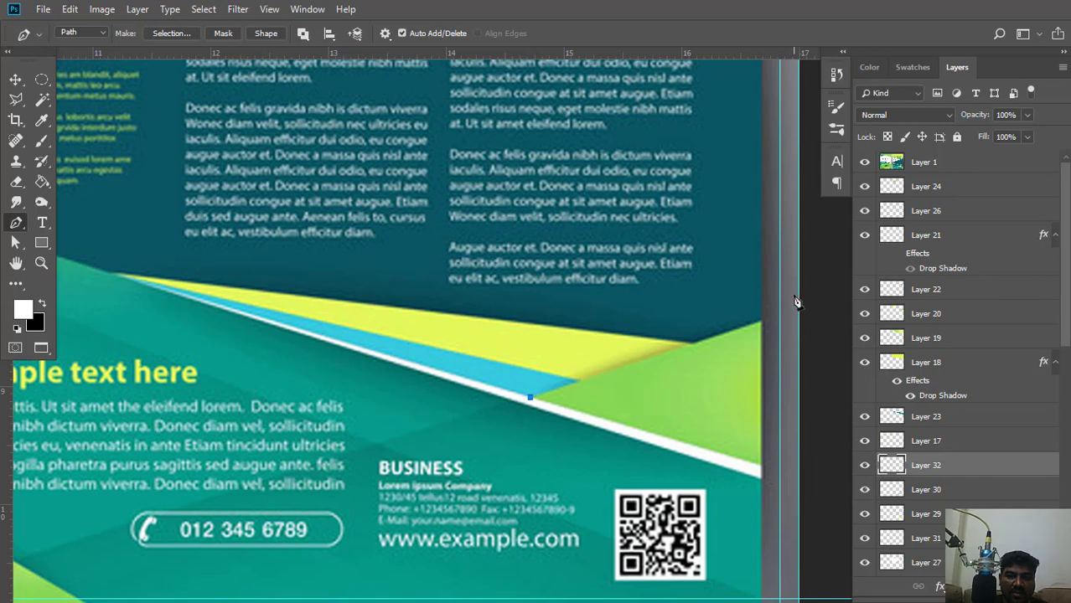
pyautogui.hscroll(3, 779, 281)
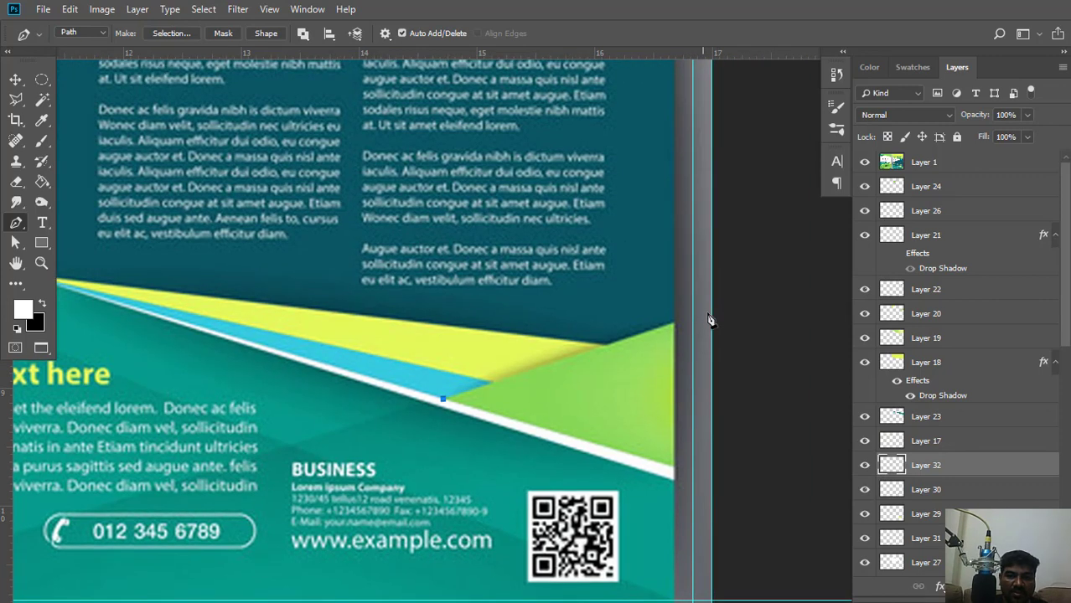
pyautogui.click(713, 316)
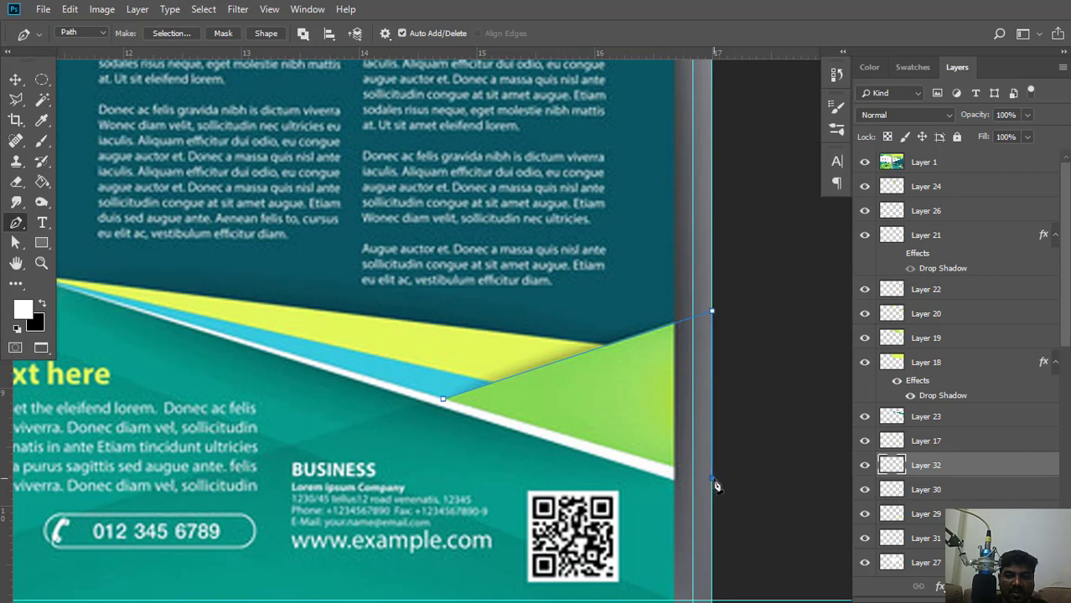
pyautogui.click(443, 399)
pyautogui.rightClick(567, 256)
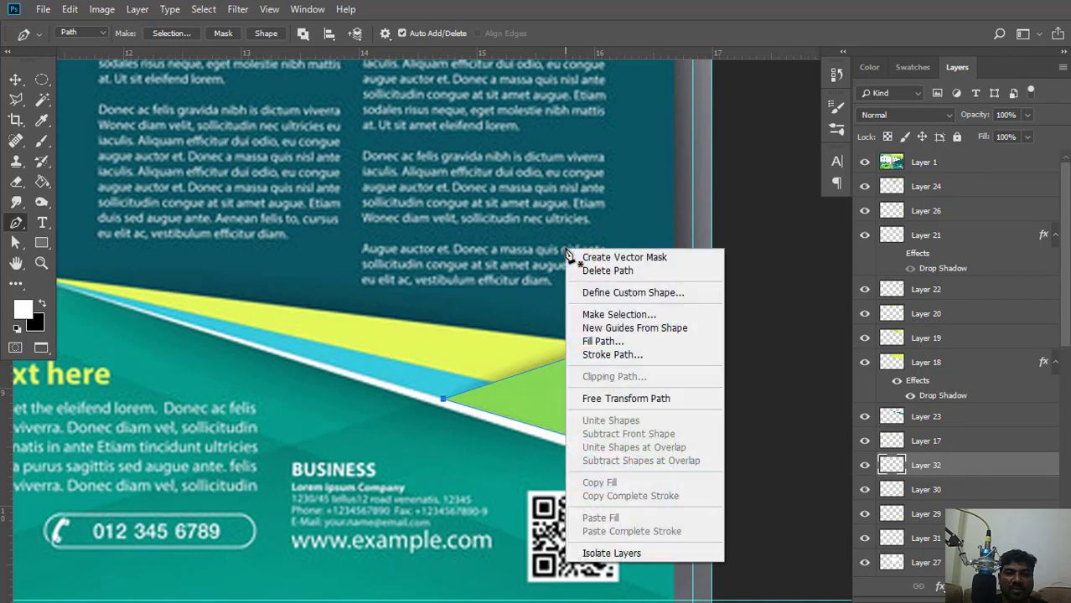
pyautogui.click(616, 314)
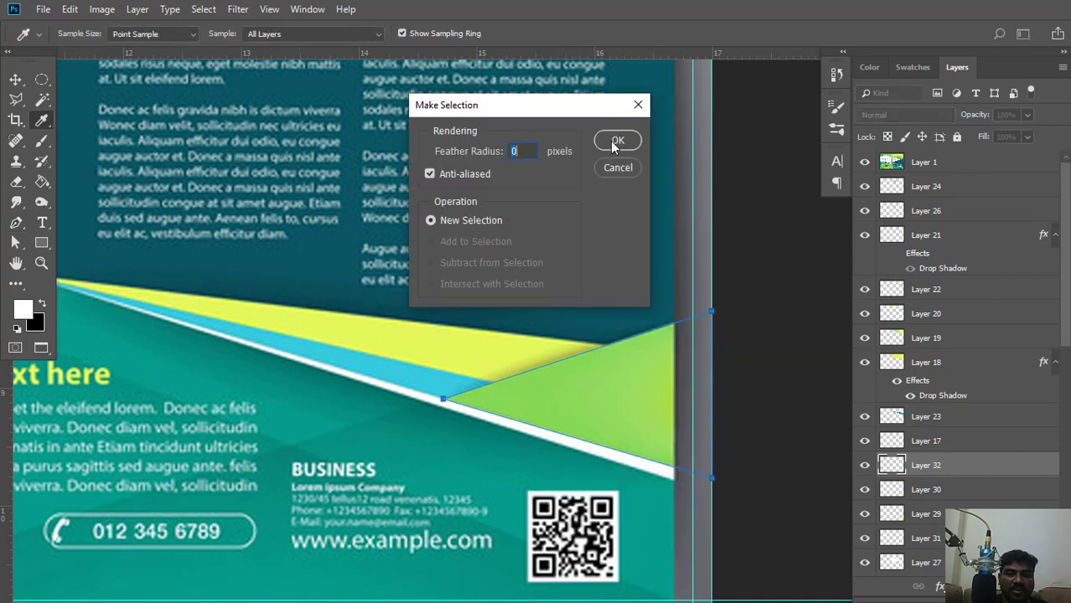
pyautogui.click(612, 142)
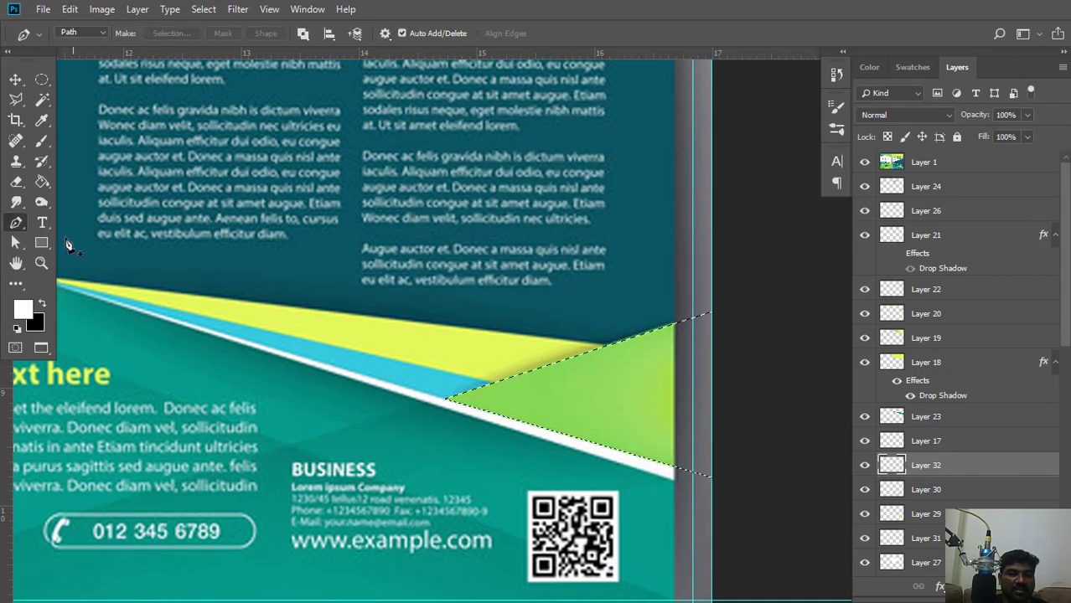
# Fill the triangle with light green #85e549 using the Paint Bucket, then deselect.
pyautogui.click(23, 309)
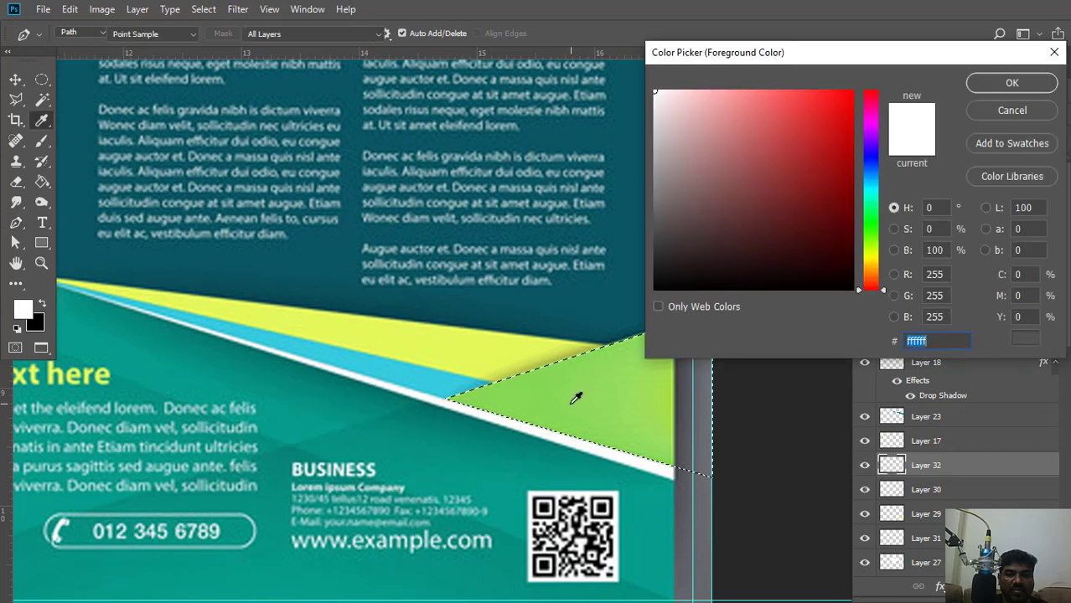
pyautogui.click(576, 392)
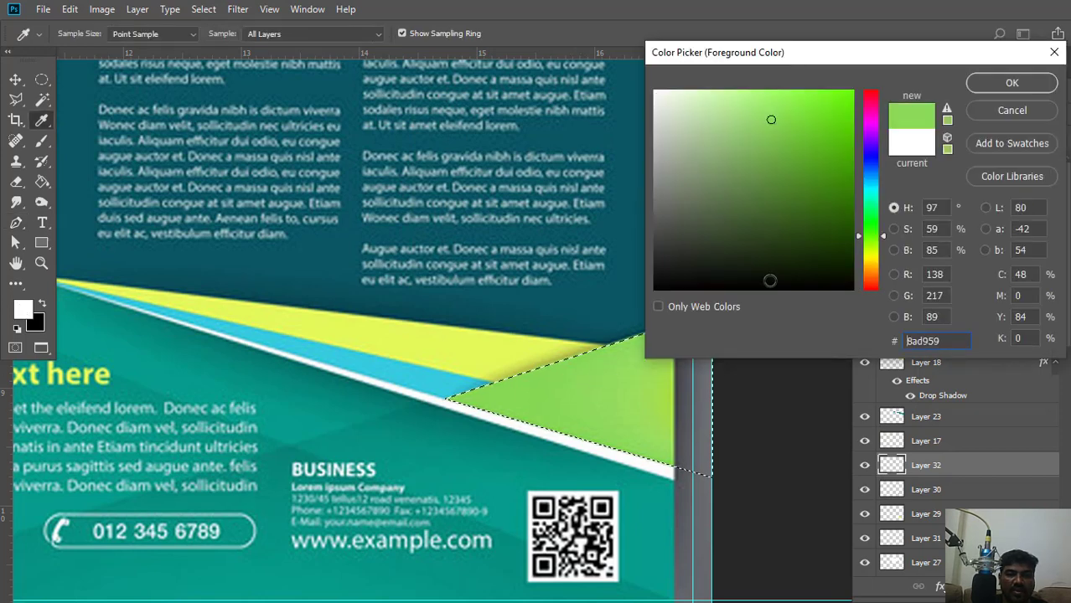
pyautogui.click(789, 110)
pyautogui.click(1011, 83)
pyautogui.press('p')
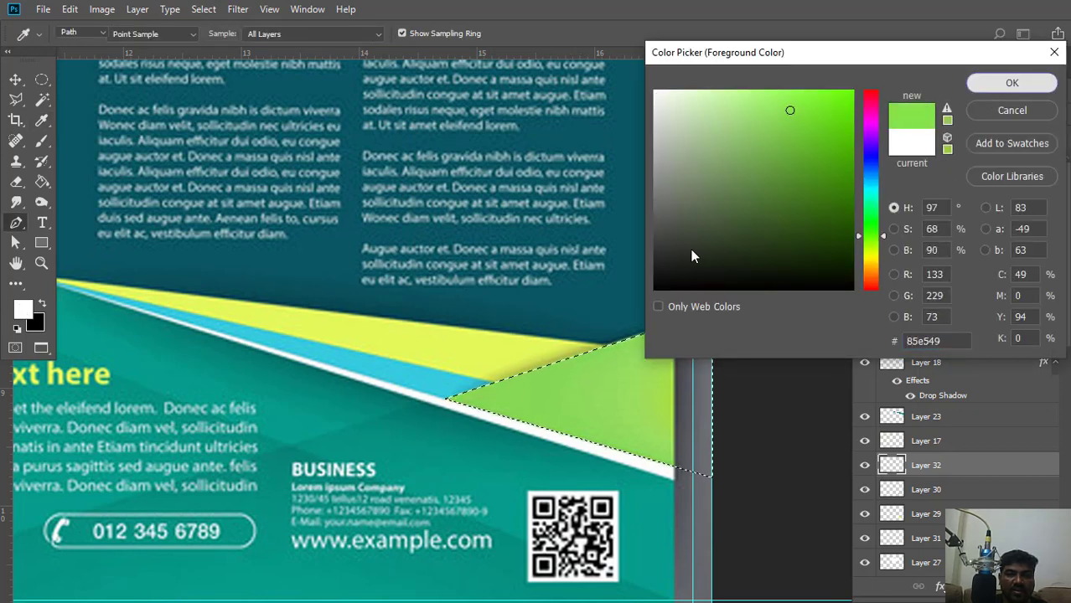
pyautogui.click(42, 183)
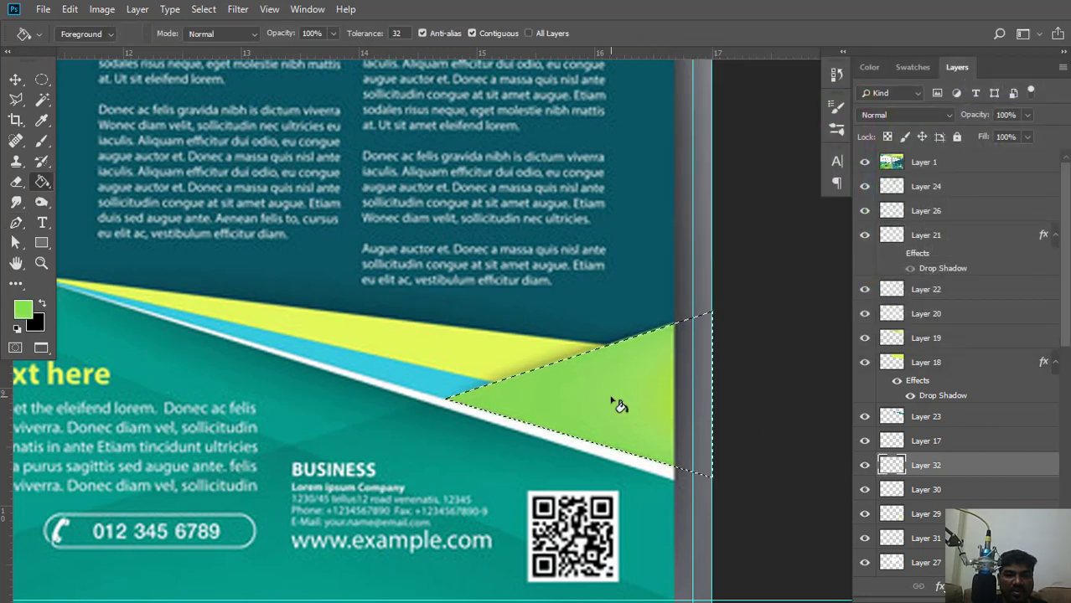
pyautogui.hotkey('ctrl', 'd')
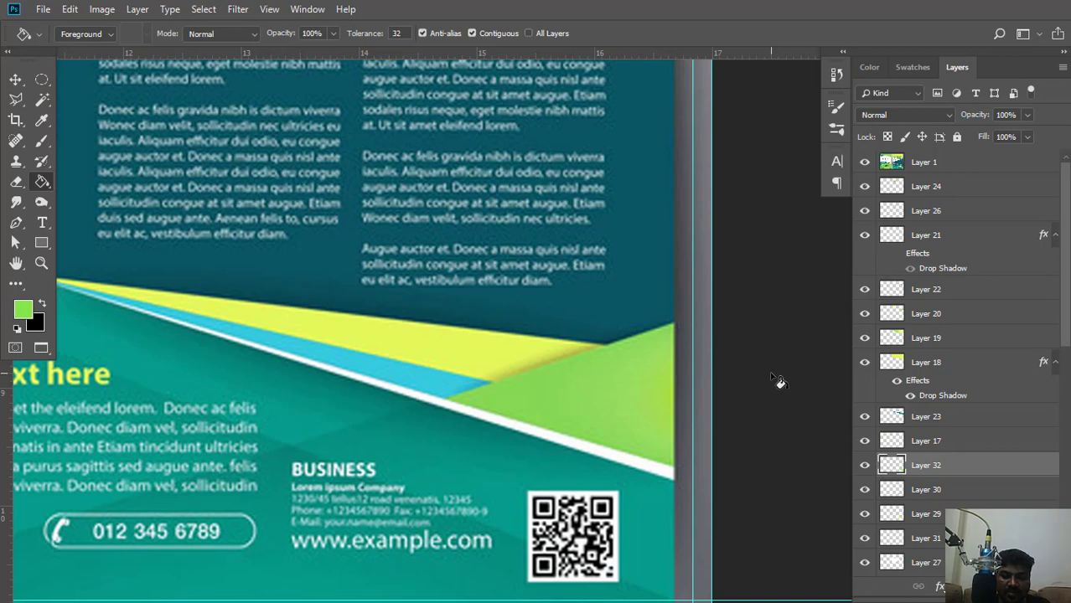
# Browse the Layers panel through Layers 27 and 28 to select Layer 16.
pyautogui.scroll(-2, 791, 368)
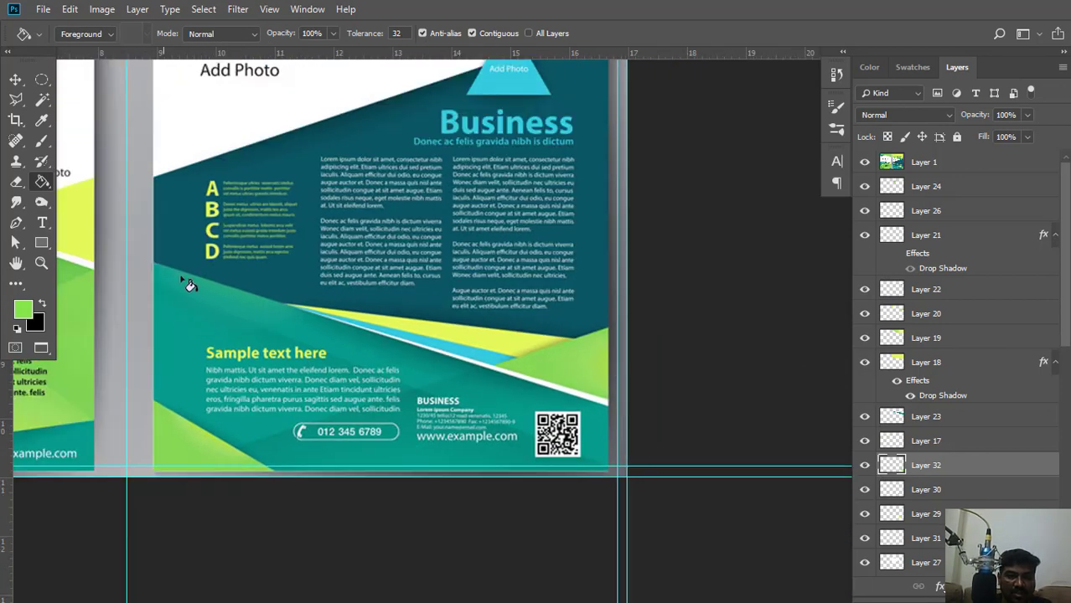
pyautogui.scroll(-2, 937, 449)
pyautogui.scroll(-1, 936, 449)
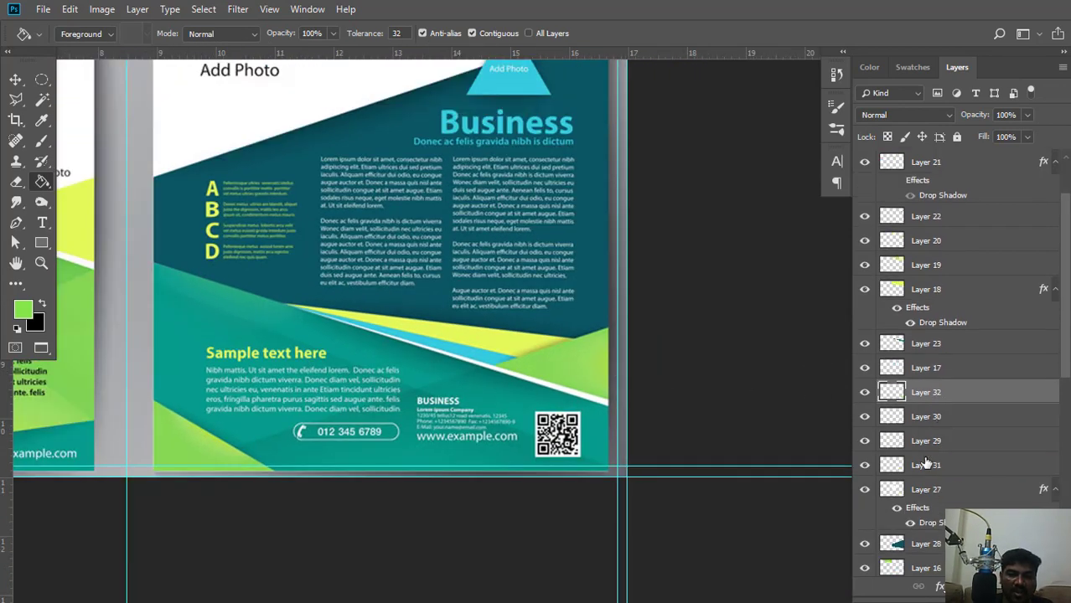
pyautogui.click(929, 490)
pyautogui.scroll(-2, 932, 504)
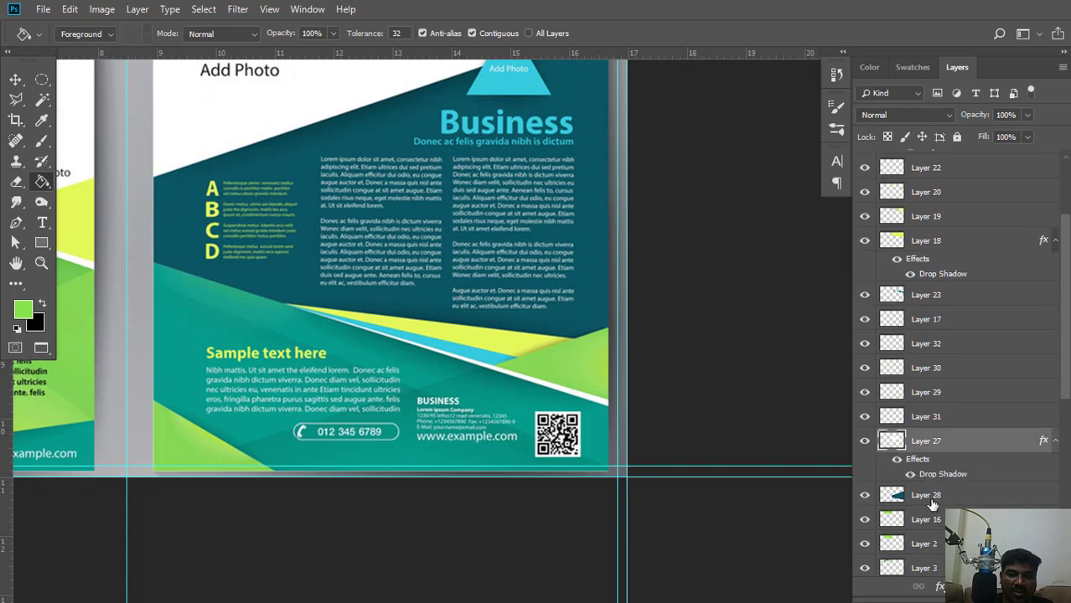
pyautogui.click(933, 496)
pyautogui.scroll(-3, 937, 501)
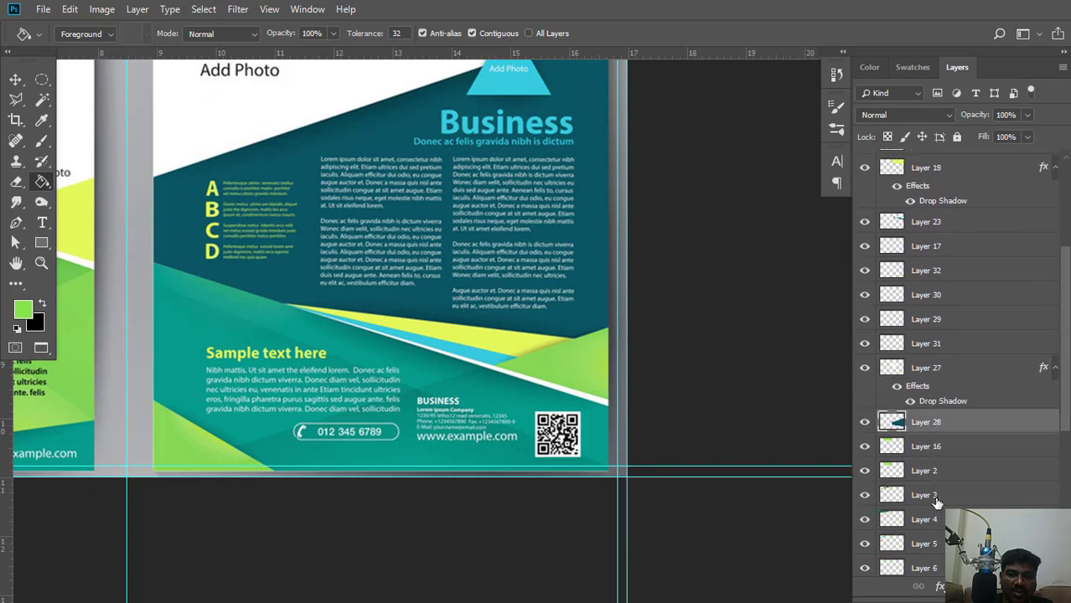
pyautogui.click(930, 449)
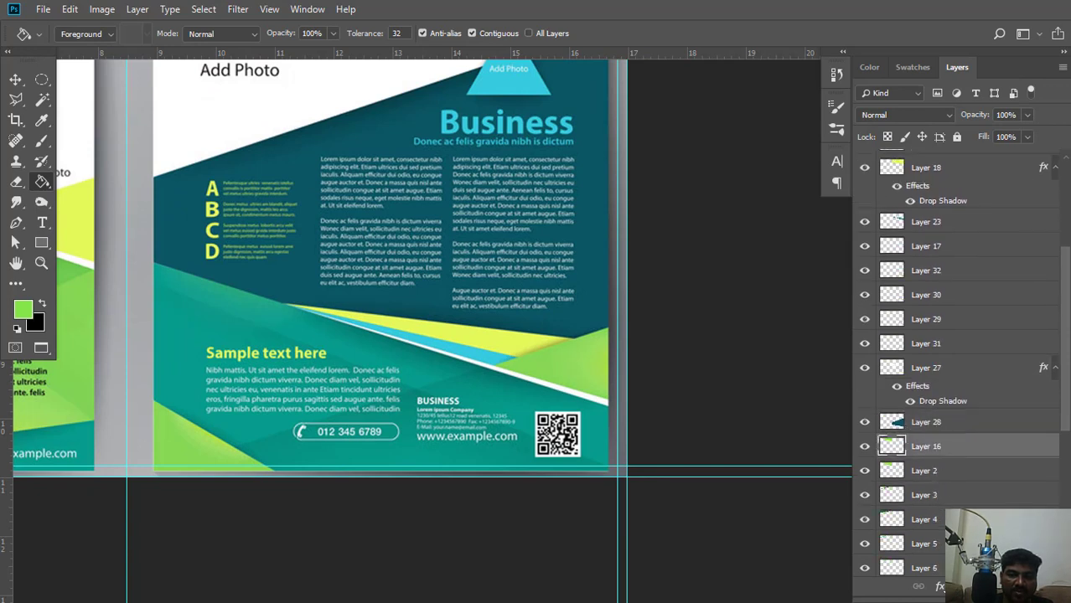
# Add new Layer 33 above Layer 16 and begin a pen path reaching the page's right edge.
pyautogui.hotkey('ctrl', 'shift', 'alt', 'n')
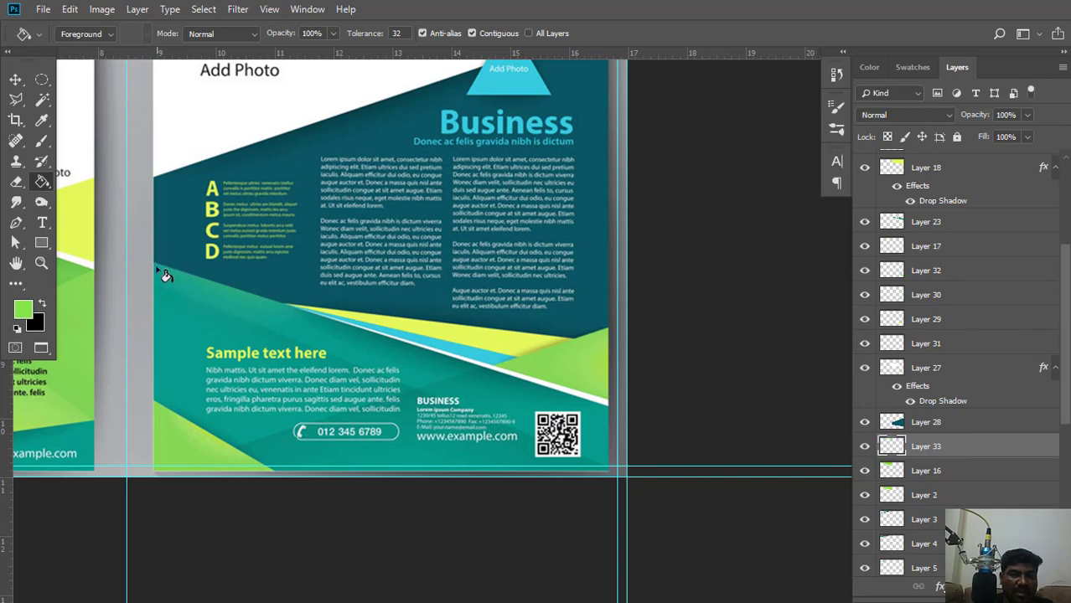
pyautogui.click(16, 223)
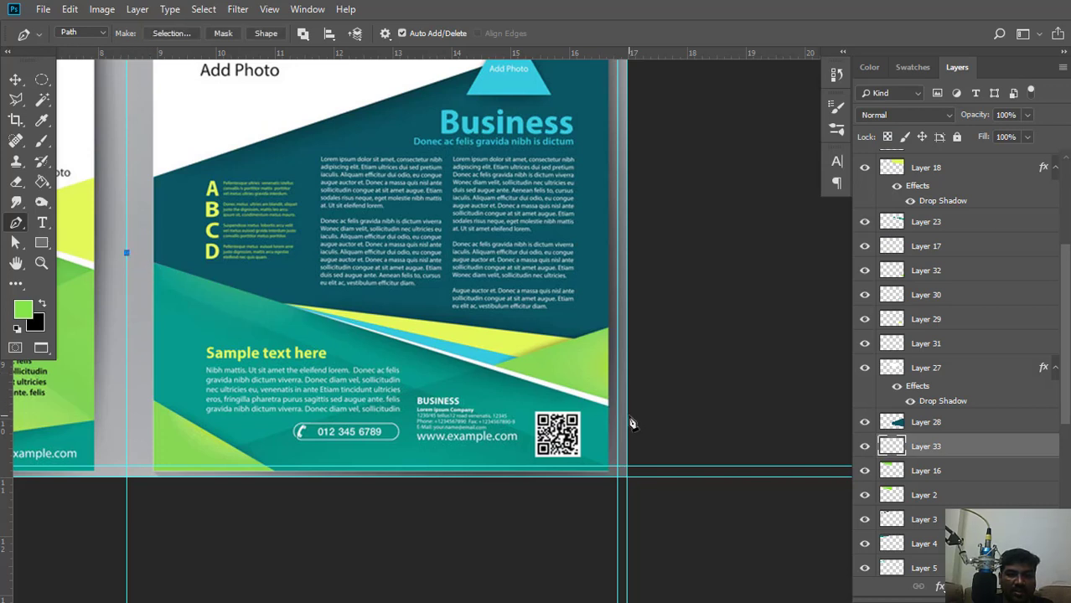
pyautogui.press('Escape')
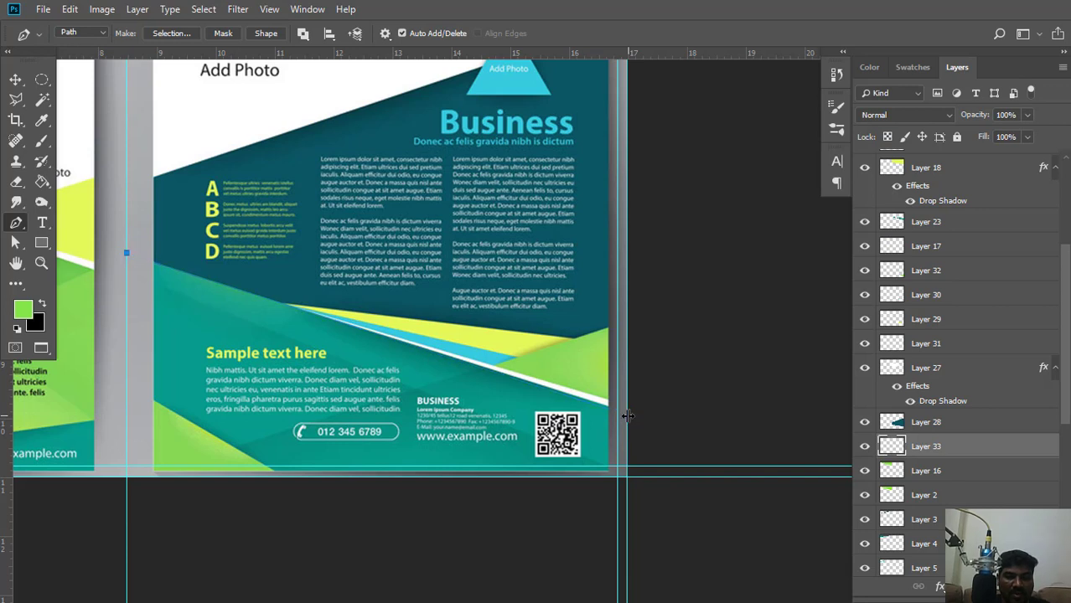
pyautogui.click(628, 410)
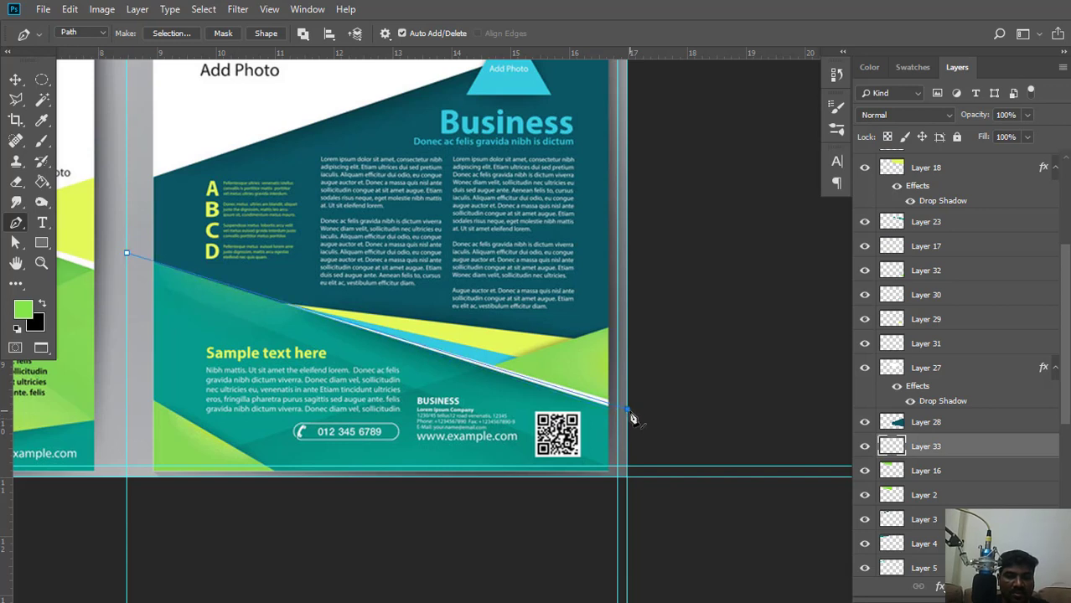
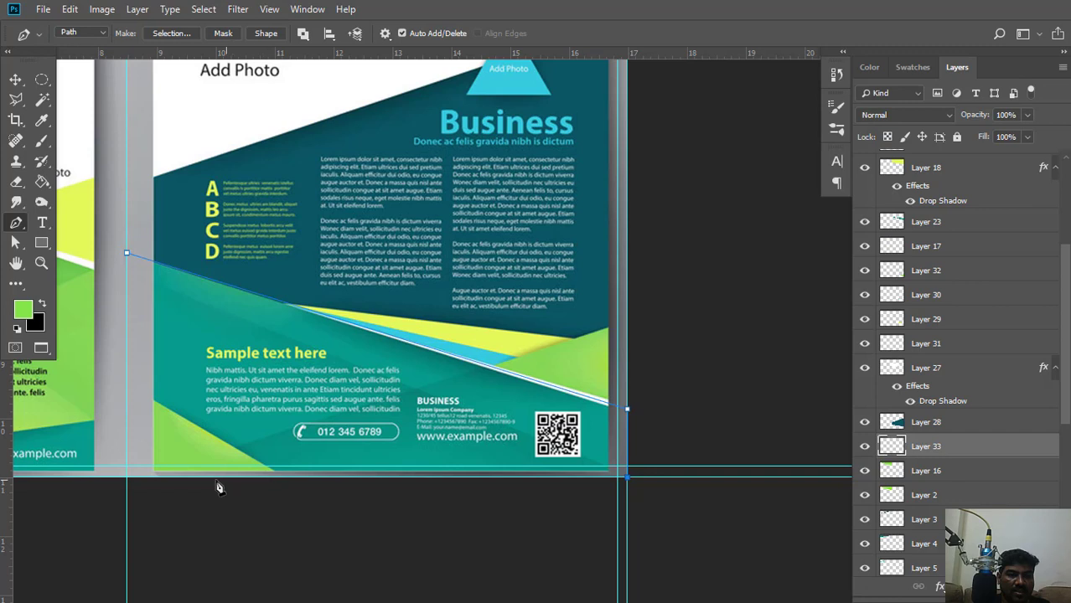
# Close the diagonal pen path and convert it to a selection with 0 feather.
pyautogui.click(126, 479)
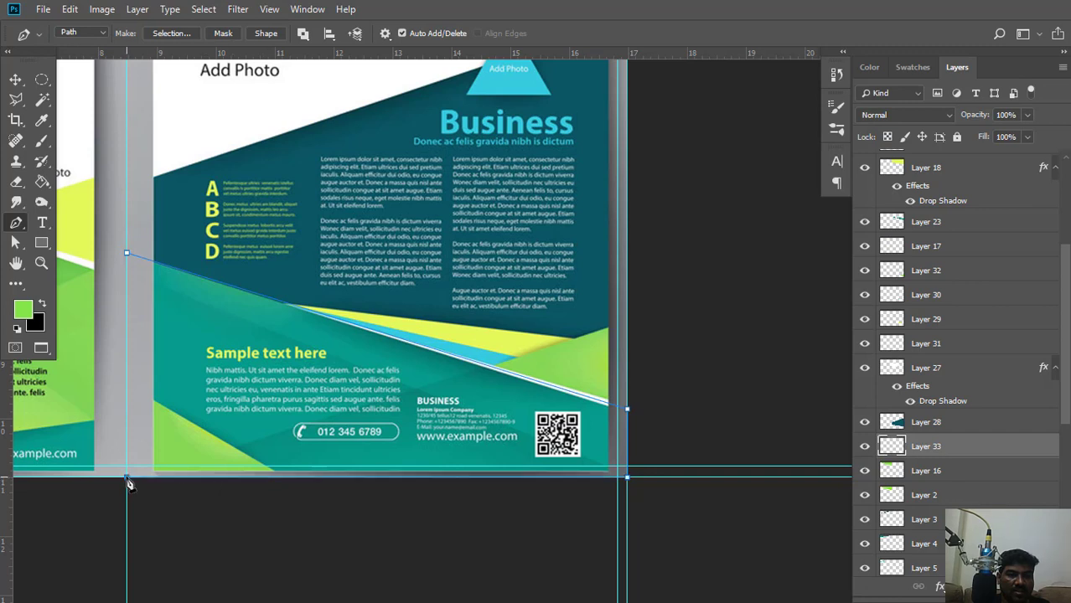
pyautogui.click(127, 253)
pyautogui.rightClick(384, 202)
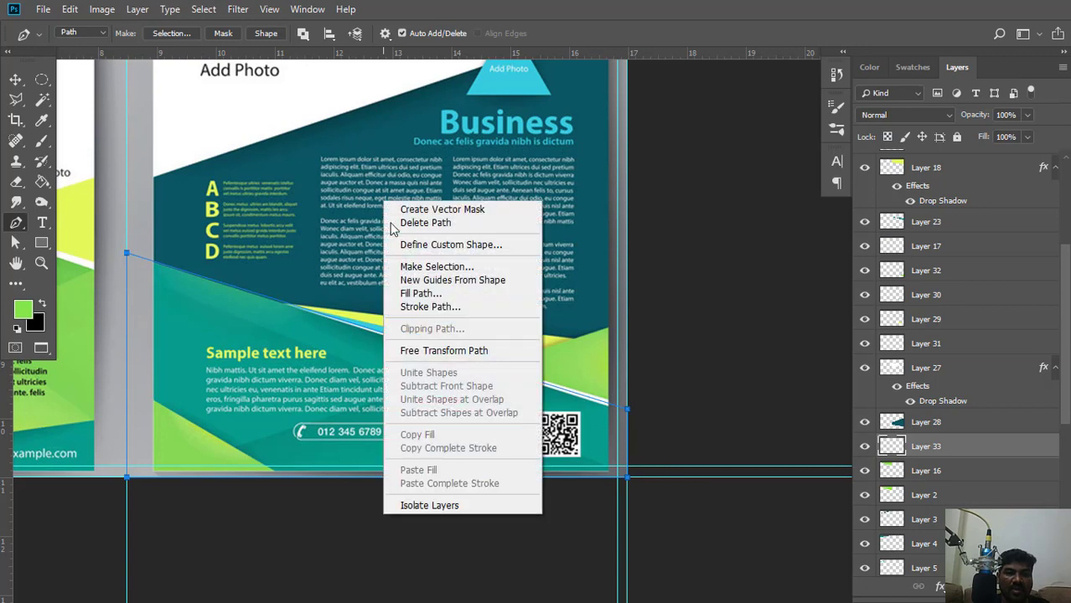
pyautogui.click(419, 268)
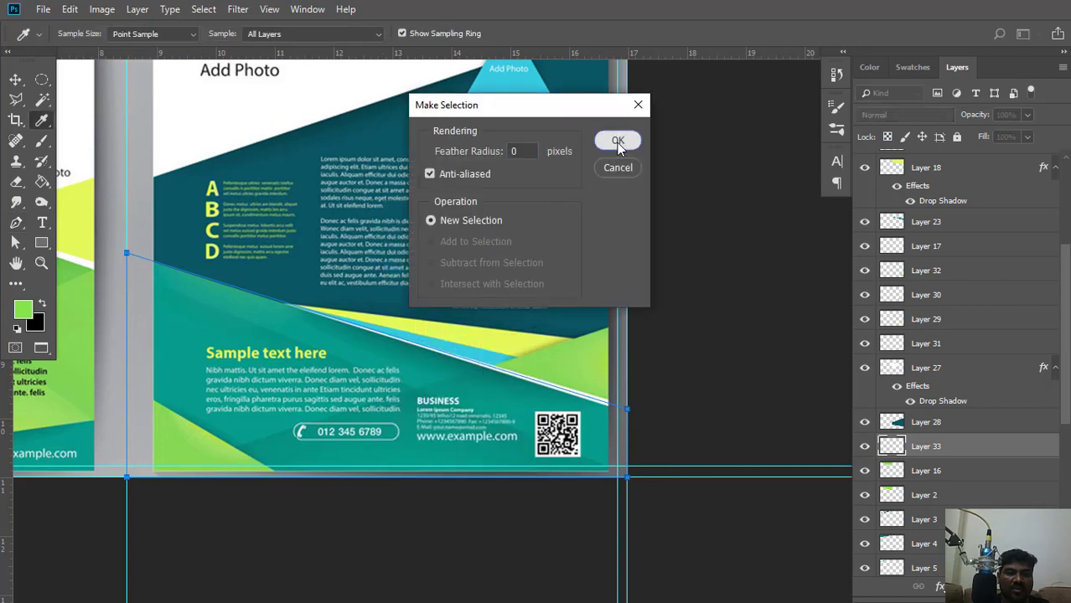
pyautogui.click(616, 143)
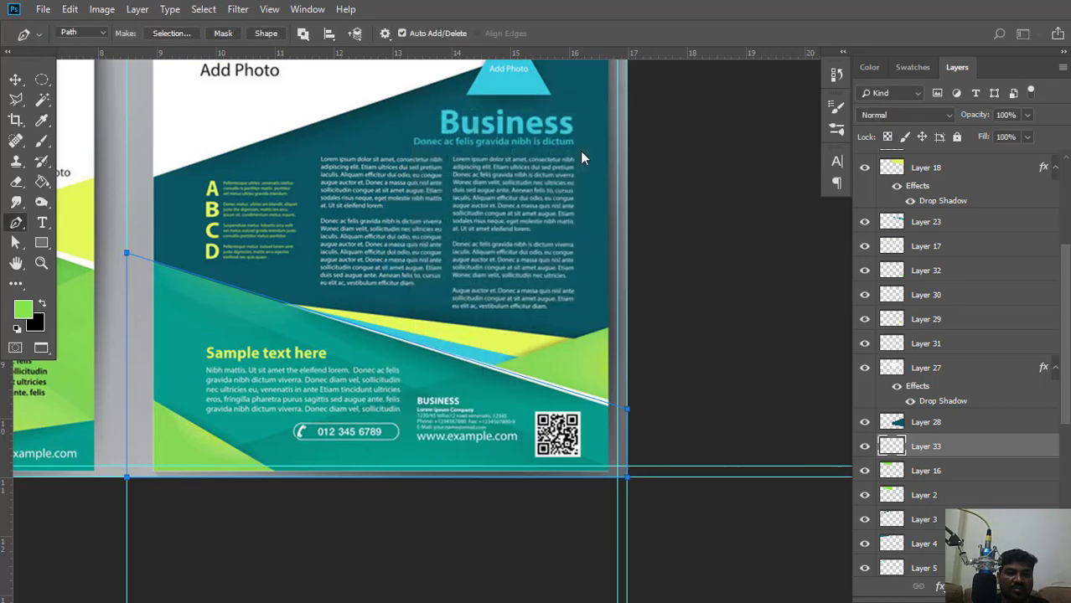
# Fill the selection on Layer 33 with teal 059c8b sampled from the flyer, then deselect.
pyautogui.click(21, 310)
pyautogui.click(193, 320)
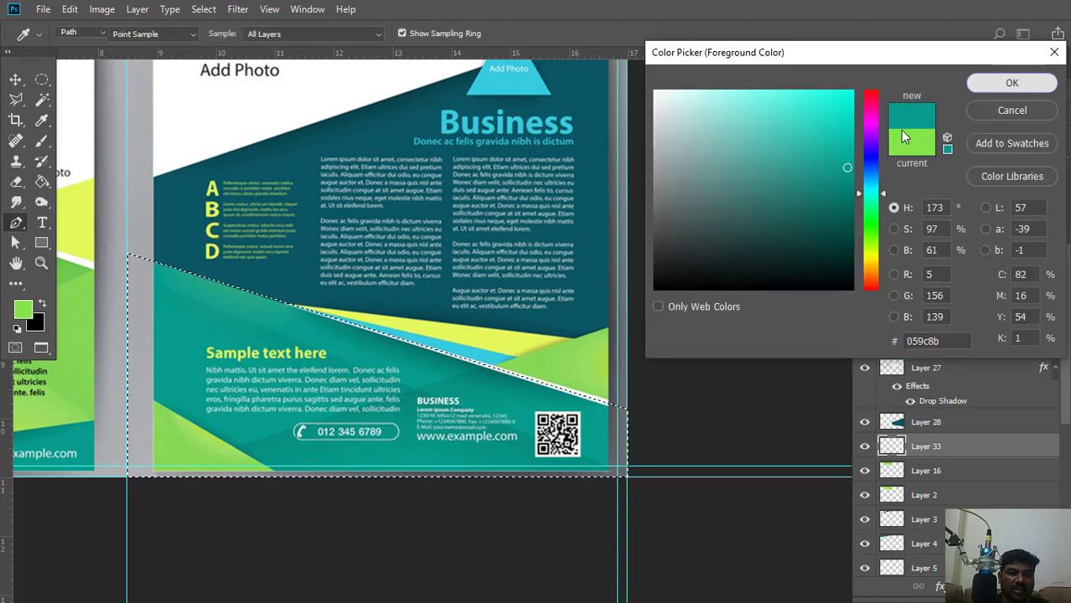
pyautogui.press('Return')
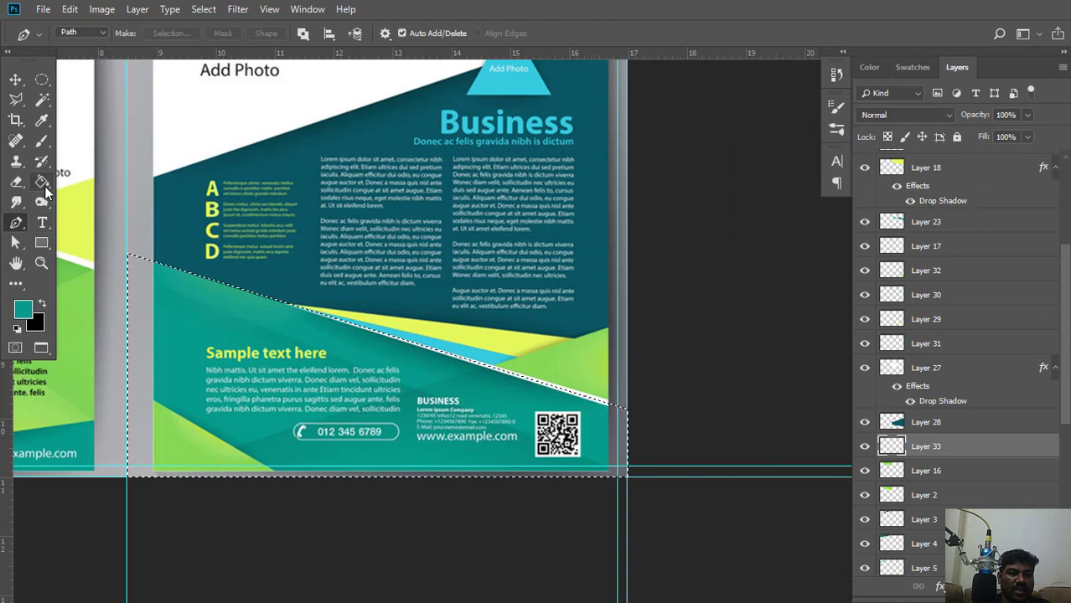
pyautogui.click(42, 182)
pyautogui.click(186, 338)
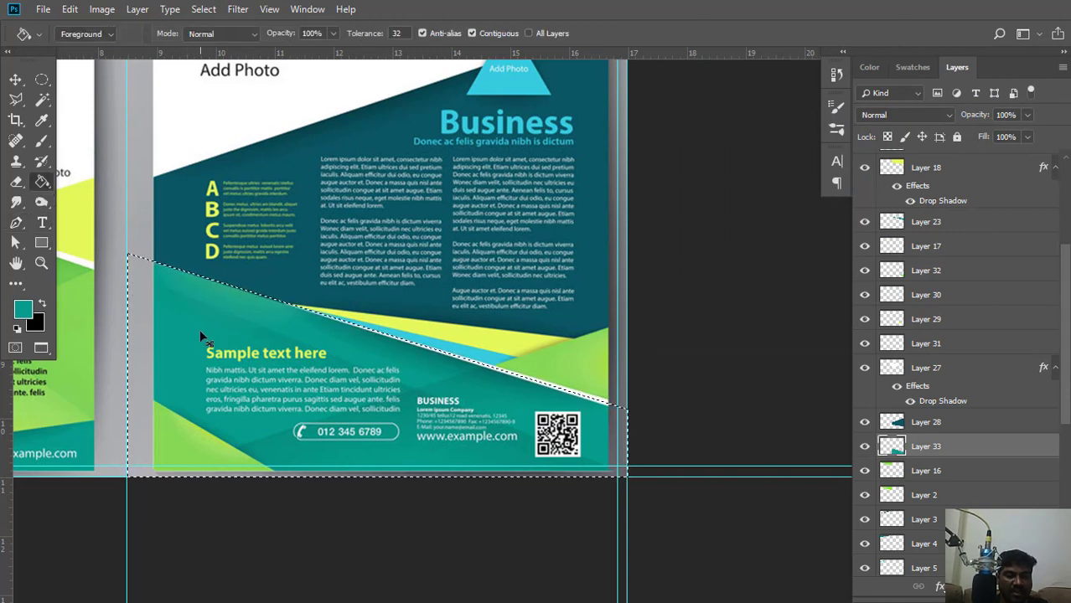
pyautogui.hotkey('ctrl', 'd')
pyautogui.scroll(5, 938, 243)
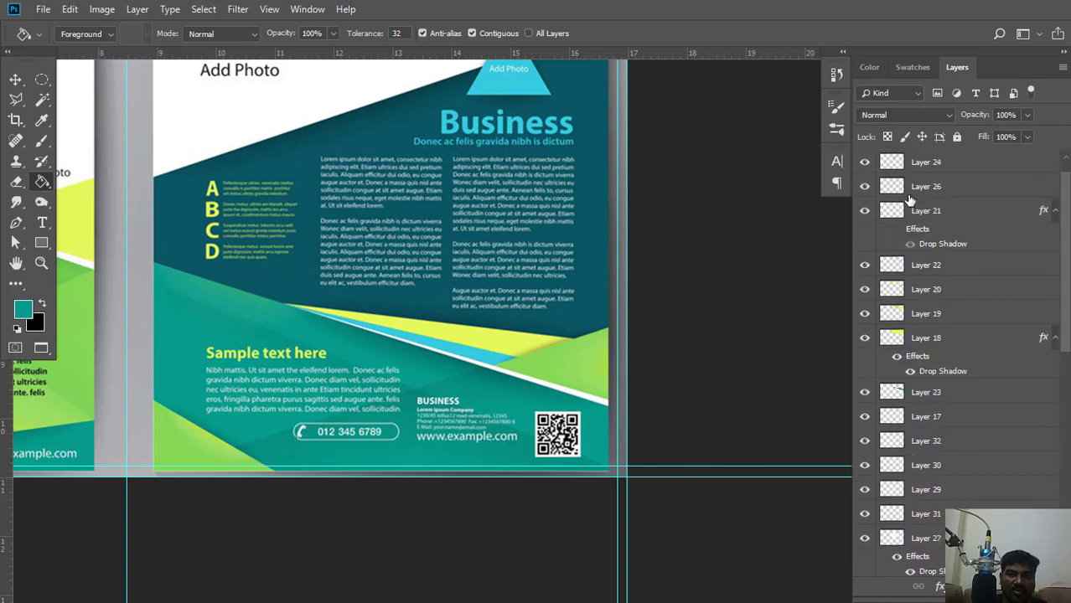
# Hide the reference flyer and select the green triangle pixels of Layer 32.
pyautogui.scroll(1, 911, 193)
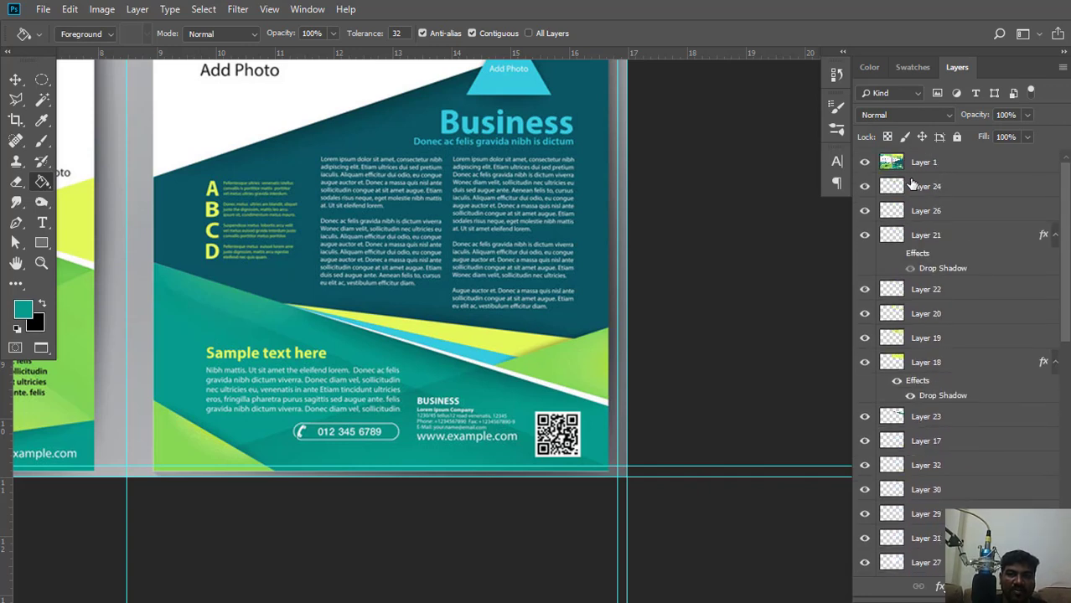
pyautogui.click(864, 162)
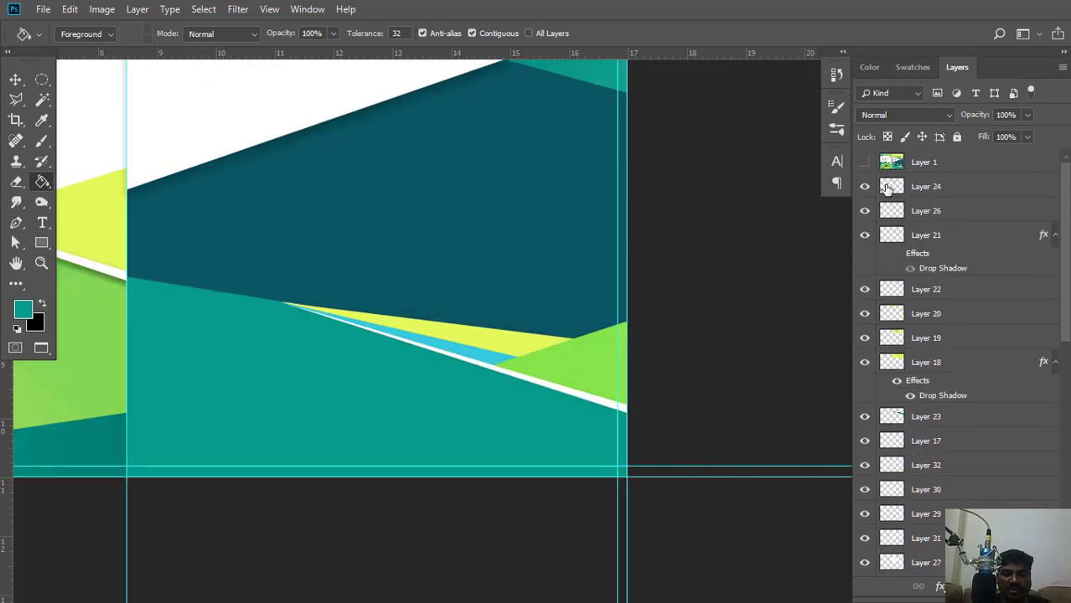
pyautogui.hotkey('ctrl', '-')
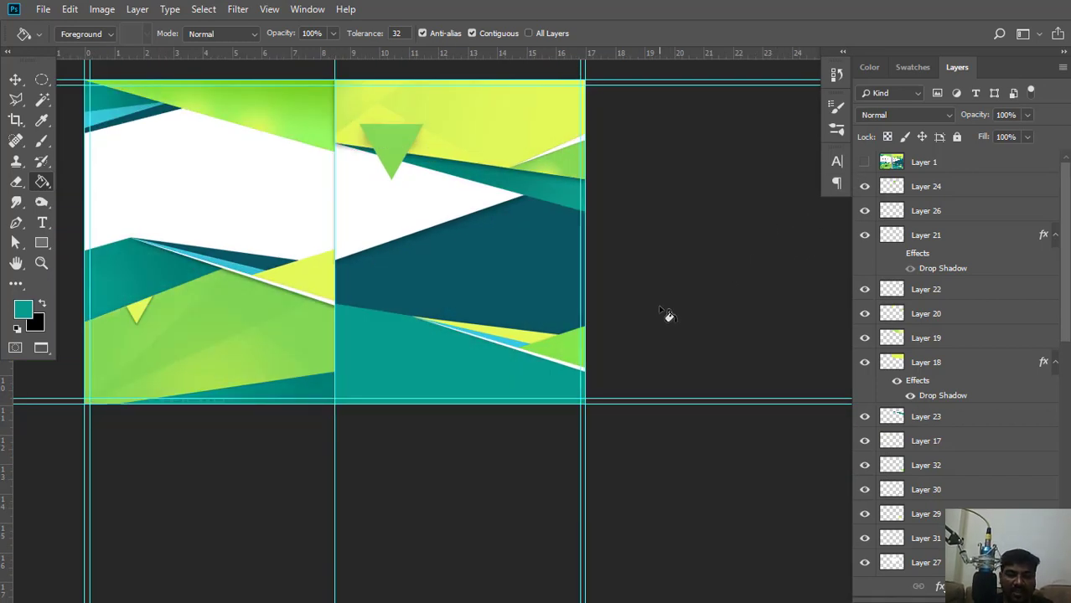
pyautogui.press('v')
pyautogui.click(568, 353)
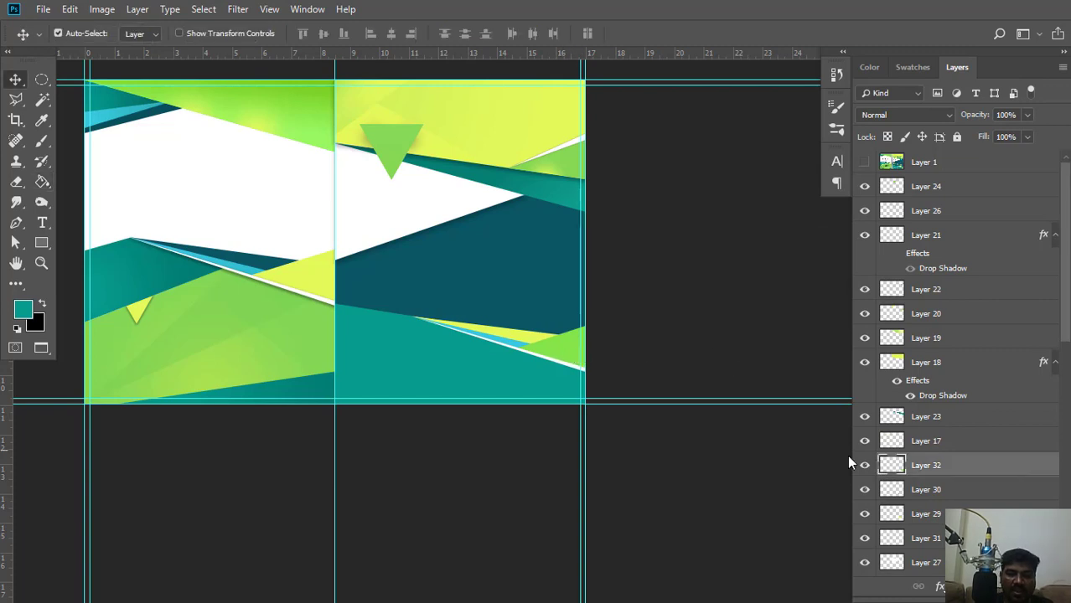
pyautogui.rightClick(889, 467)
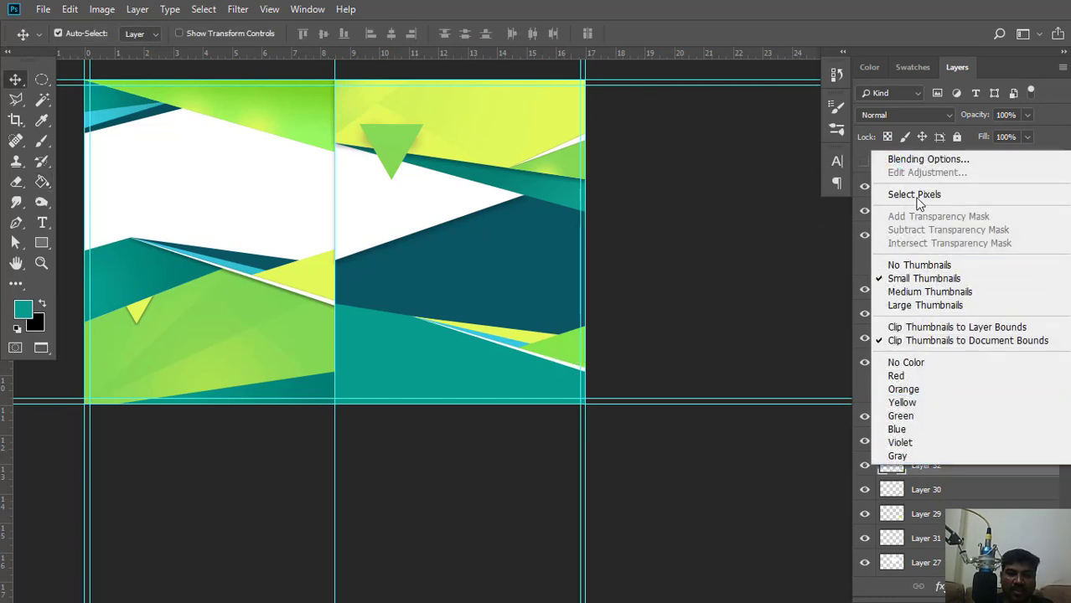
pyautogui.click(916, 195)
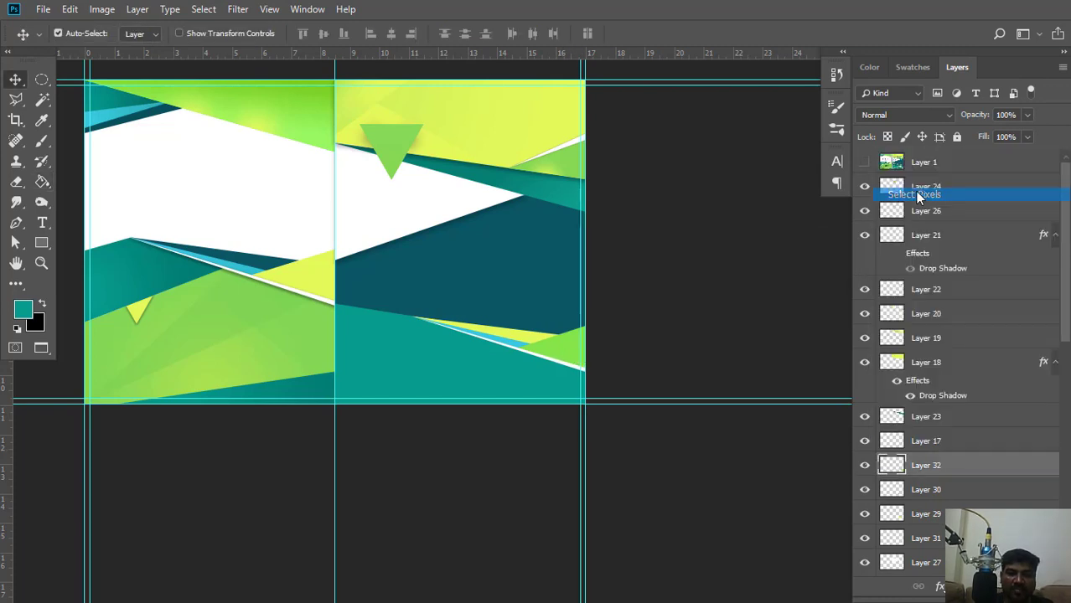
# Brush yellow e4f95c at size 600 and 43% opacity over the triangle, then deselect.
pyautogui.click(42, 140)
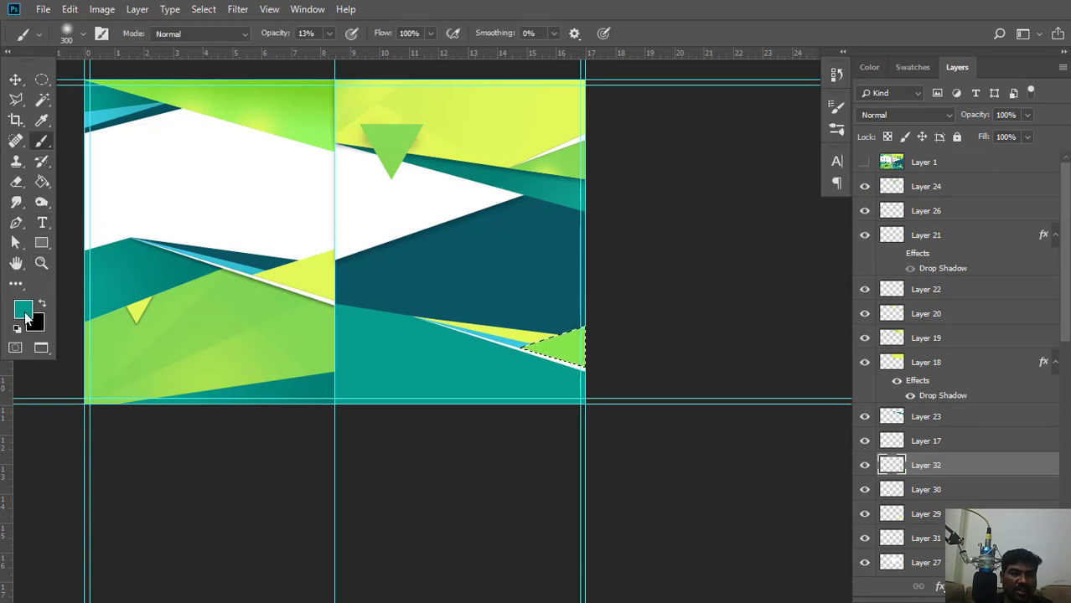
pyautogui.click(315, 266)
pyautogui.click(1011, 83)
pyautogui.press('b')
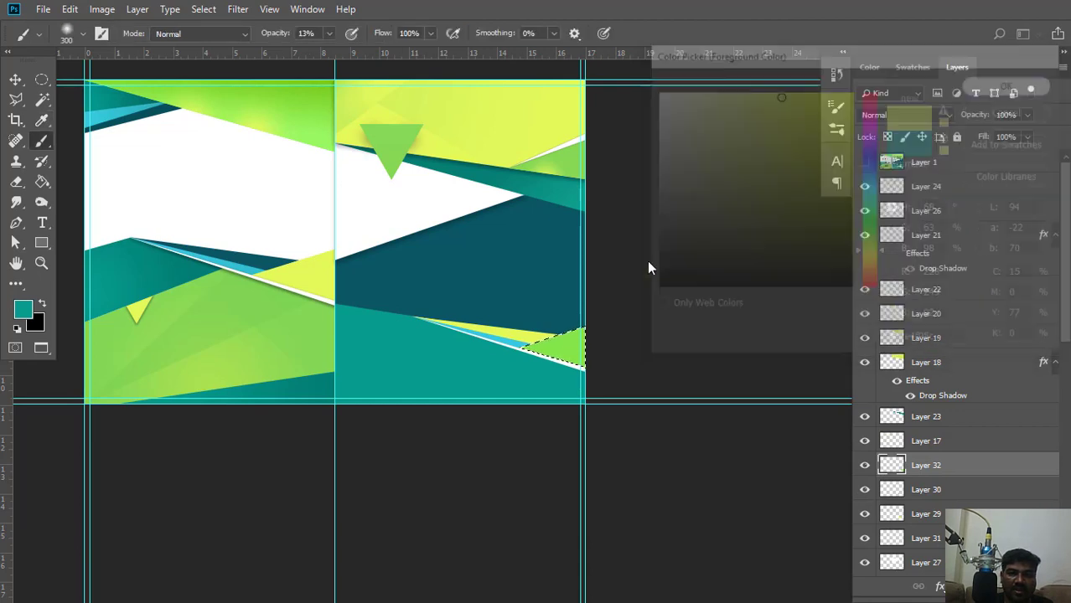
pyautogui.press(']')
pyautogui.press(']')
pyautogui.press(']')
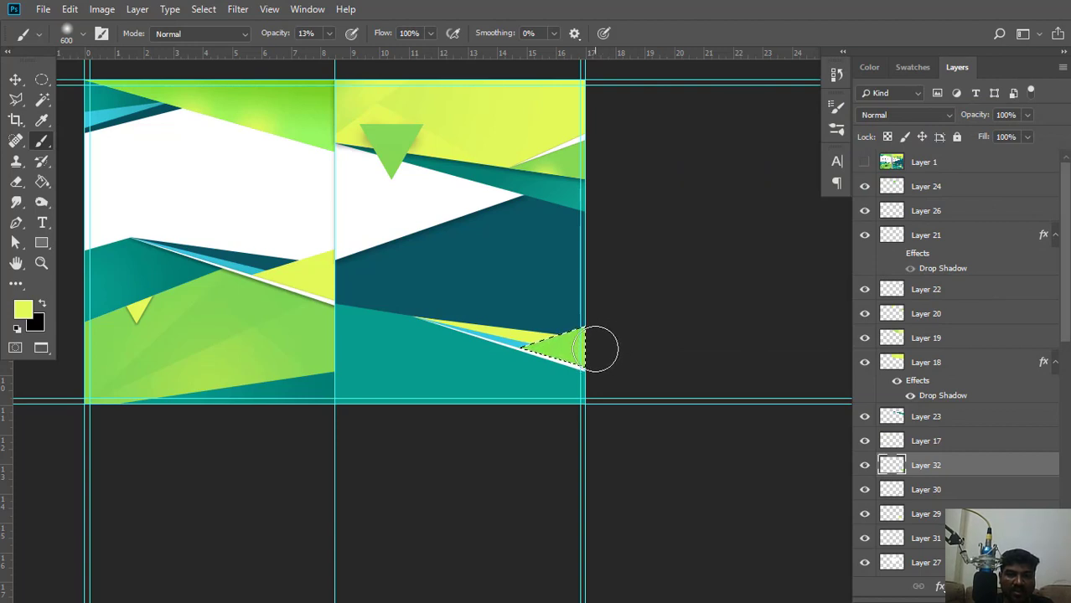
pyautogui.click(329, 34)
pyautogui.moveTo(330, 52); pyautogui.dragTo(394, 52)
pyautogui.click(601, 346)
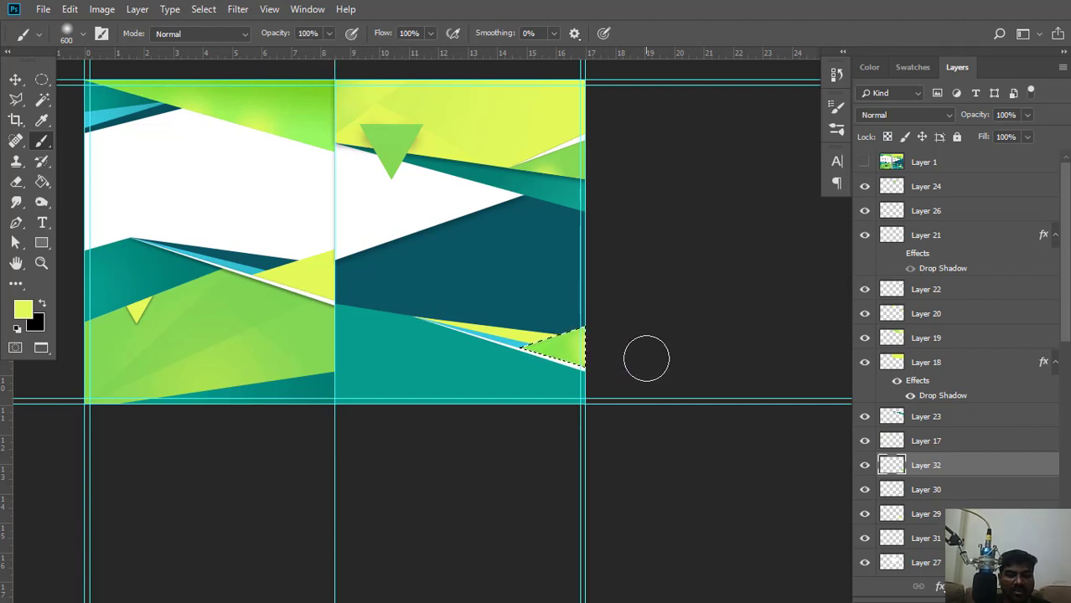
pyautogui.hotkey('ctrl', 'd')
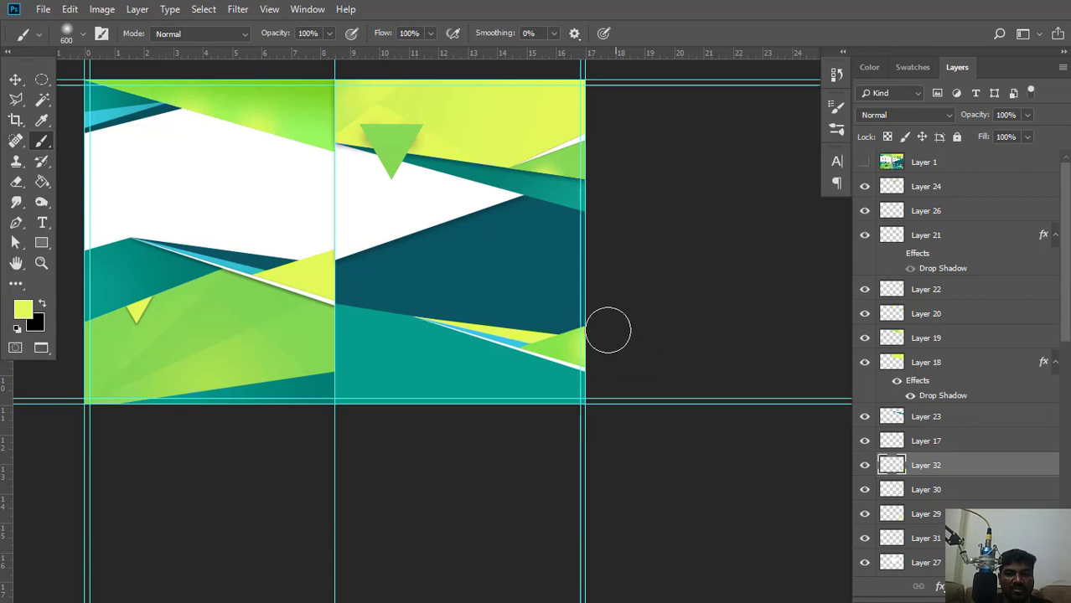
pyautogui.click(15, 80)
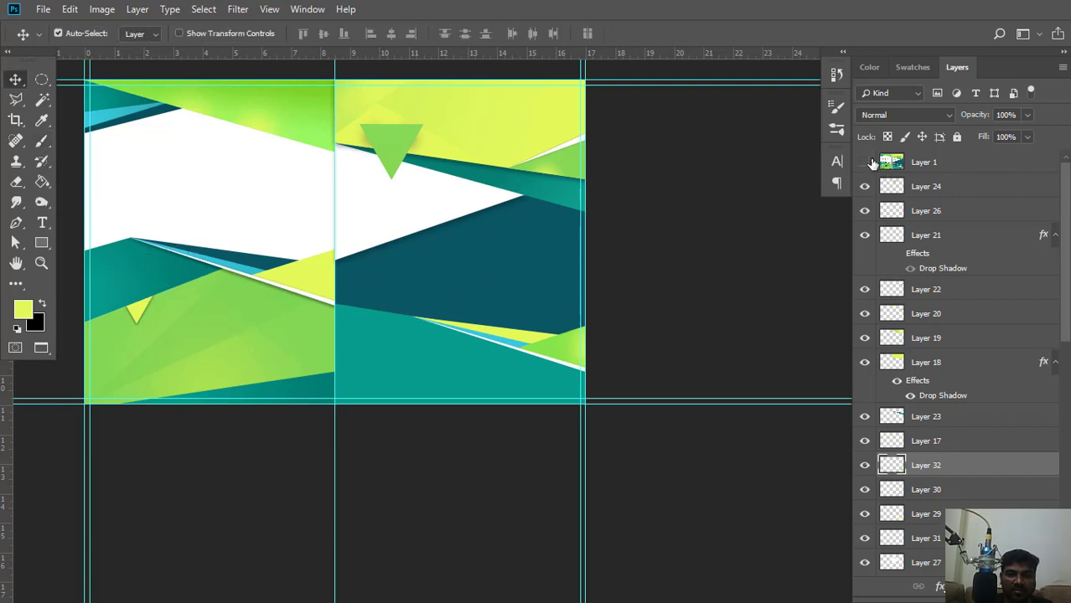
# Show the reference flyer and add a new empty layer above Layer 24.
pyautogui.click(864, 163)
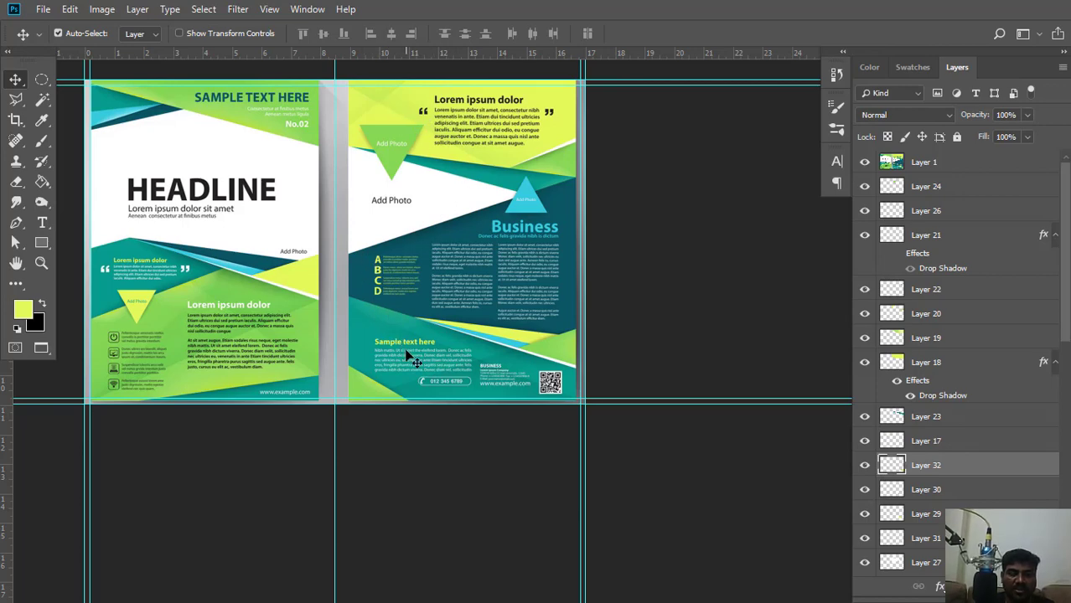
pyautogui.scroll(3, 438, 327)
pyautogui.scroll(-2, 435, 328)
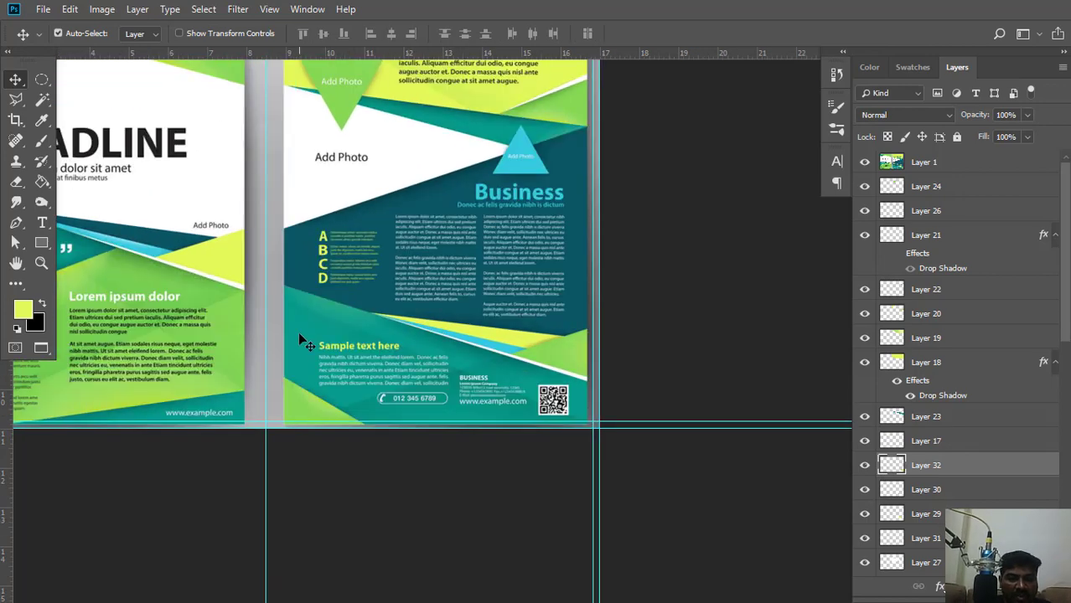
pyautogui.click(937, 189)
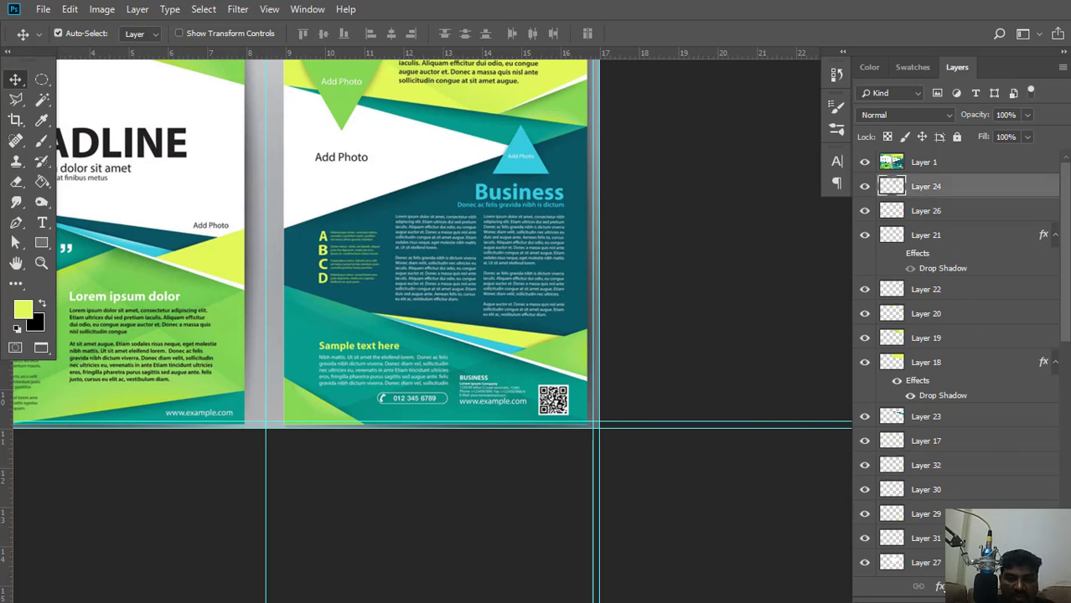
pyautogui.hotkey('ctrl', 'shift', 'alt', 'n')
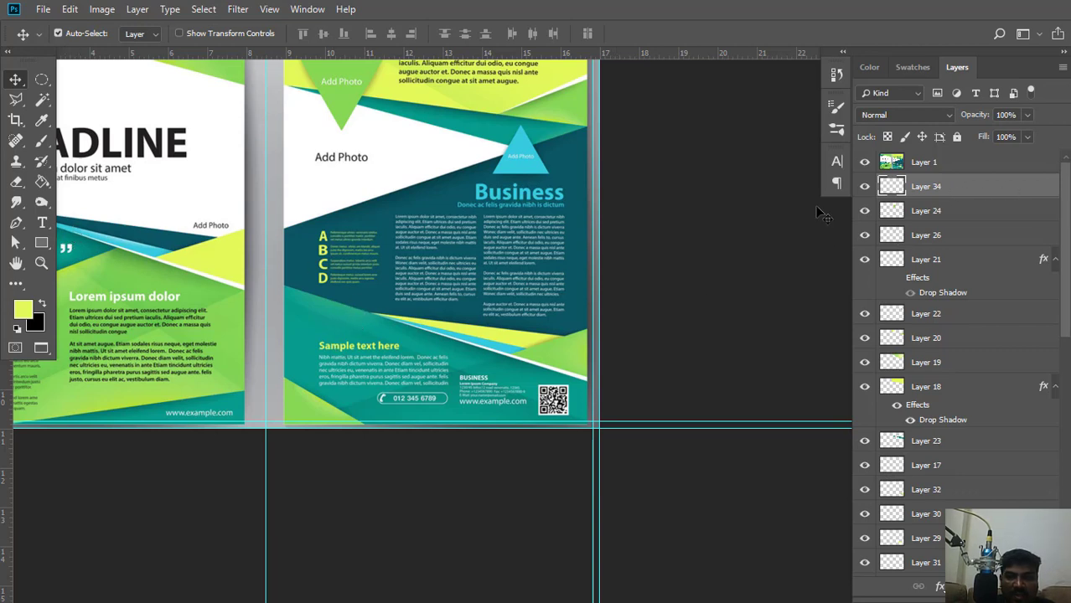
# Compare the rebuilt shapes with the flyer hidden, then show the flyer again.
pyautogui.click(865, 162)
pyautogui.click(441, 362)
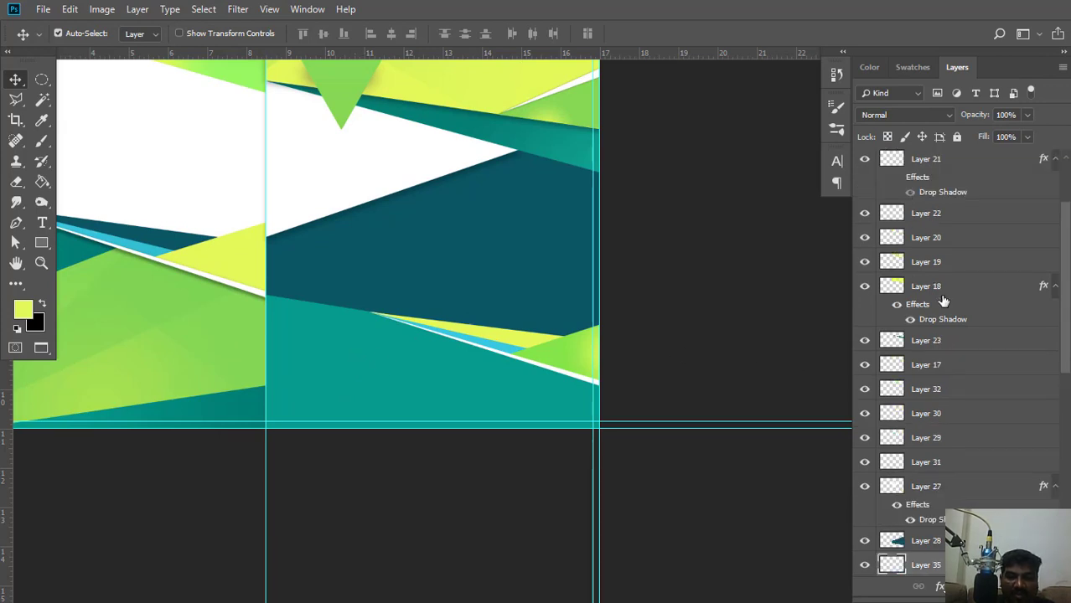
pyautogui.scroll(3, 871, 193)
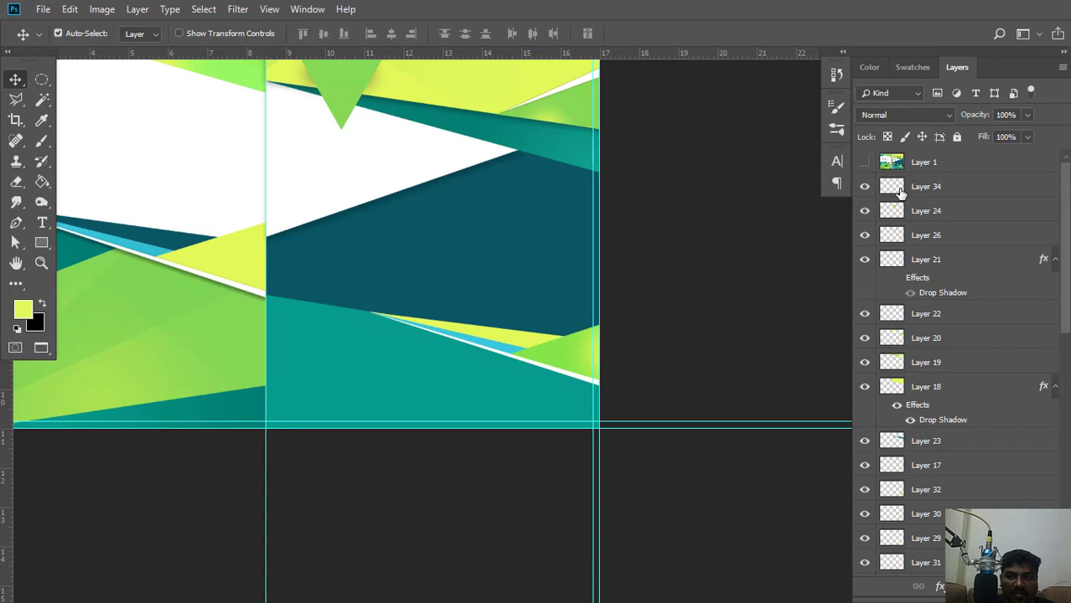
pyautogui.click(865, 163)
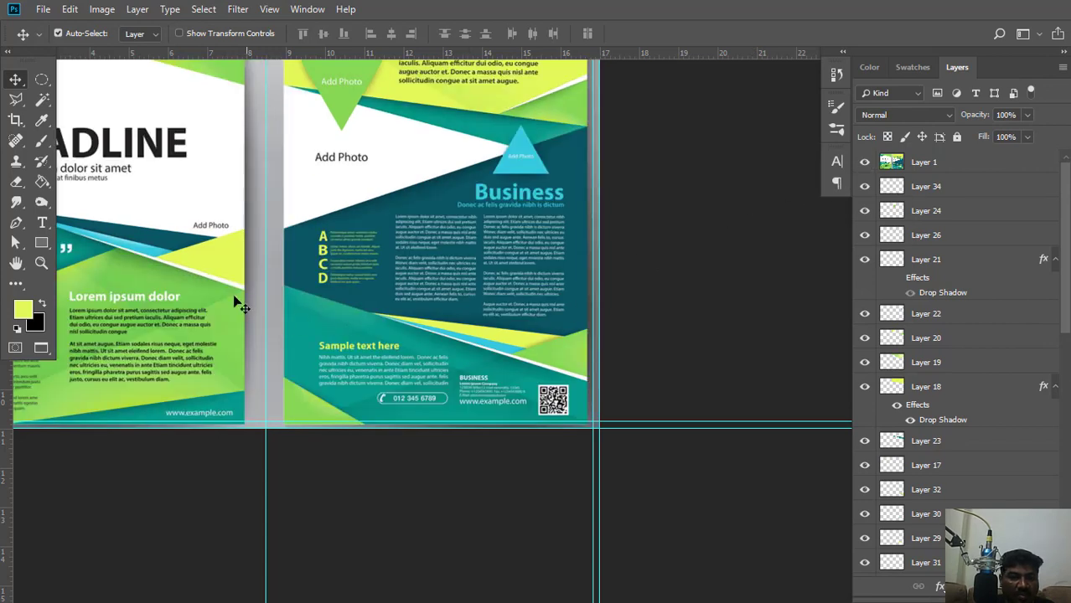
pyautogui.click(15, 222)
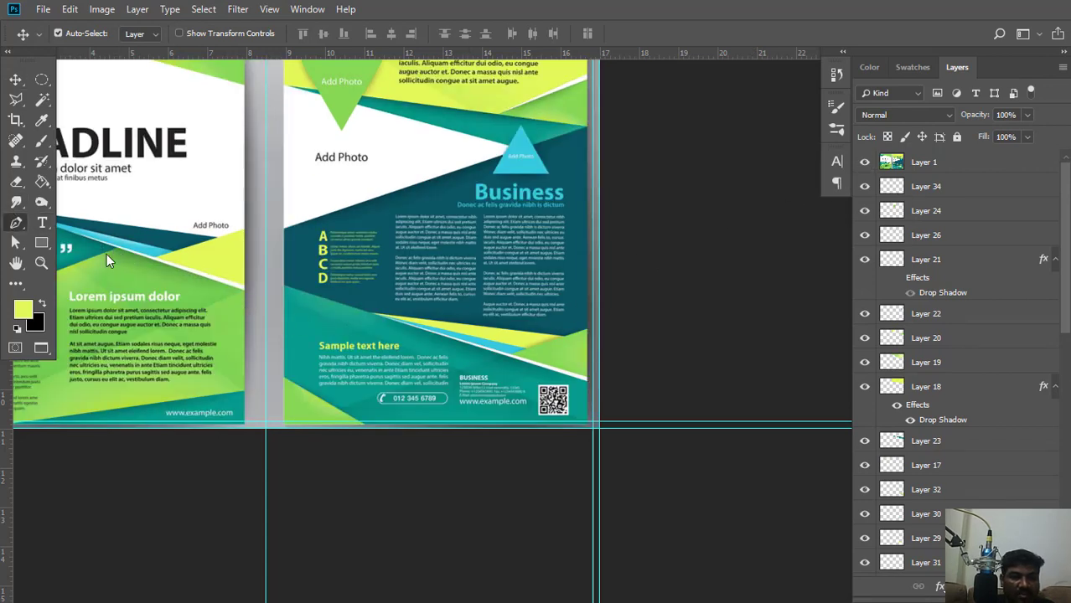
# Draw and close the band path from the right panel's left edge, then make it a selection.
pyautogui.click(266, 295)
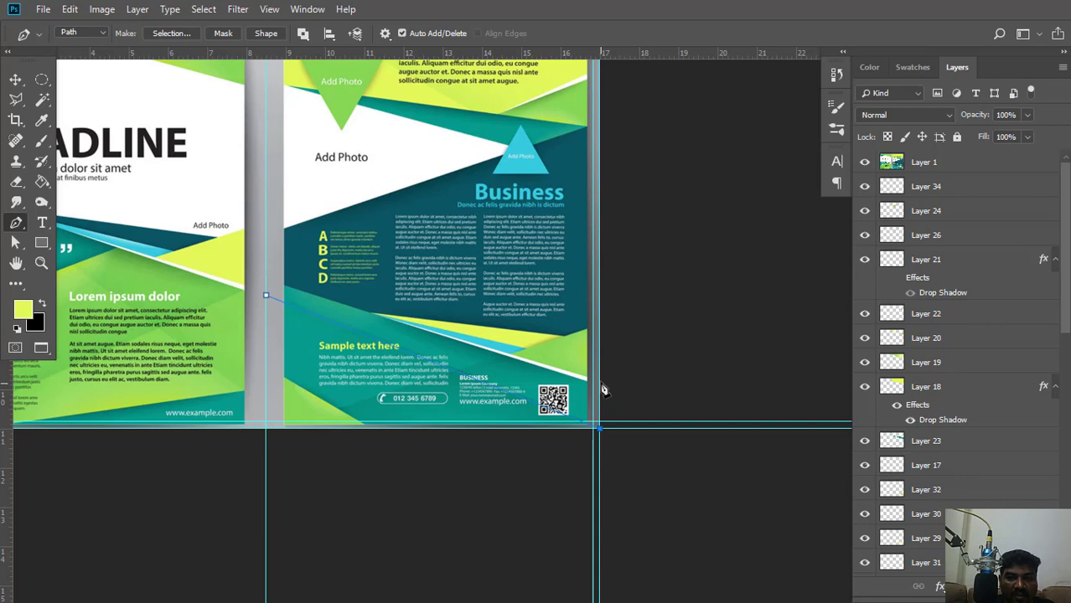
pyautogui.click(266, 278)
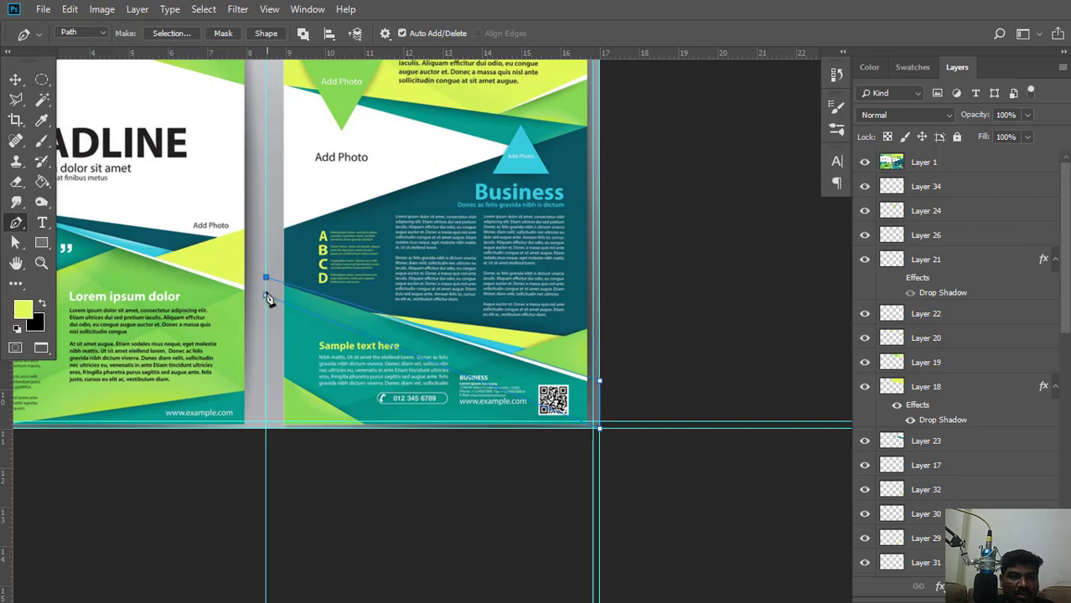
pyautogui.rightClick(424, 222)
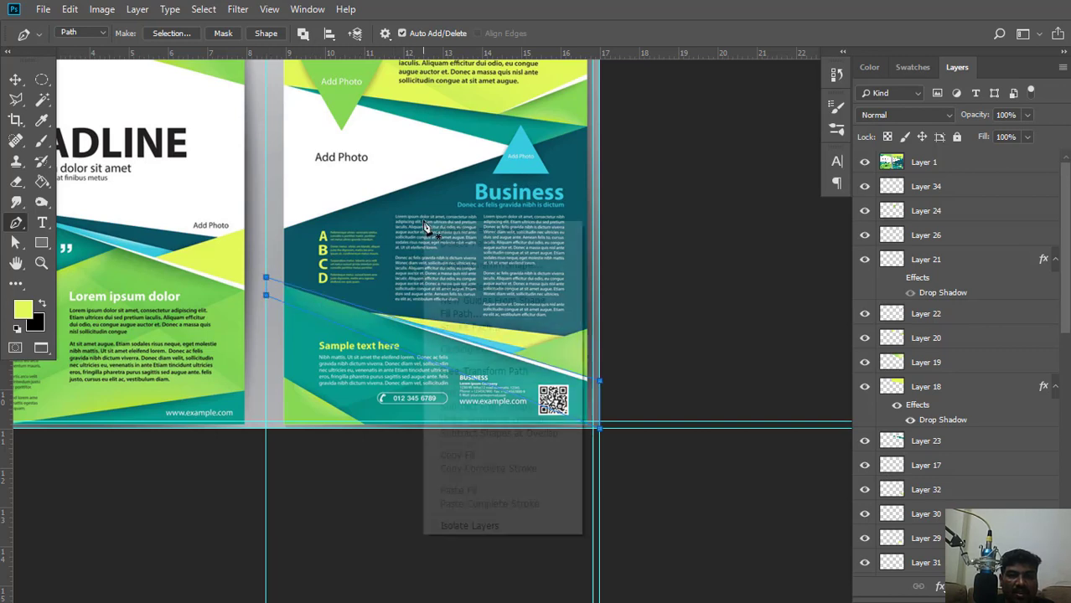
pyautogui.click(442, 287)
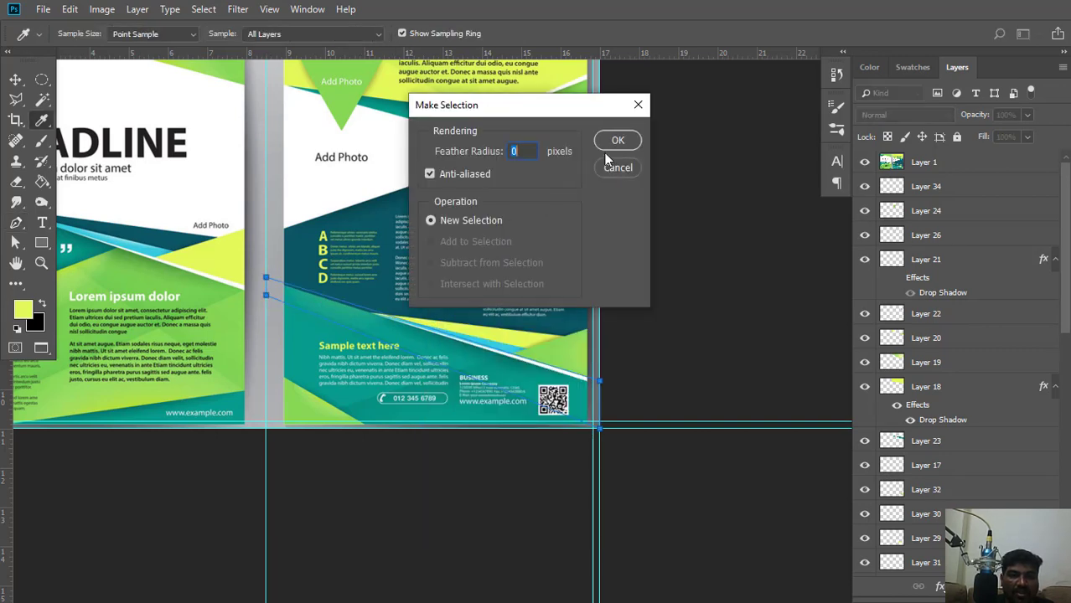
pyautogui.click(617, 141)
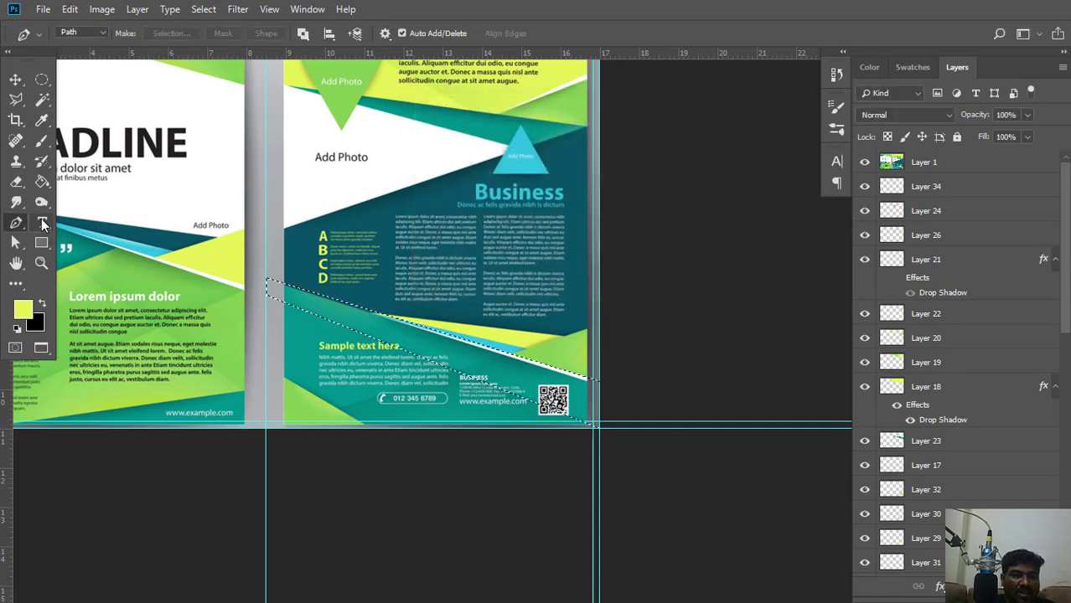
# Fill the band with teal #18a28b sampled from the flyer and deselect.
pyautogui.click(24, 311)
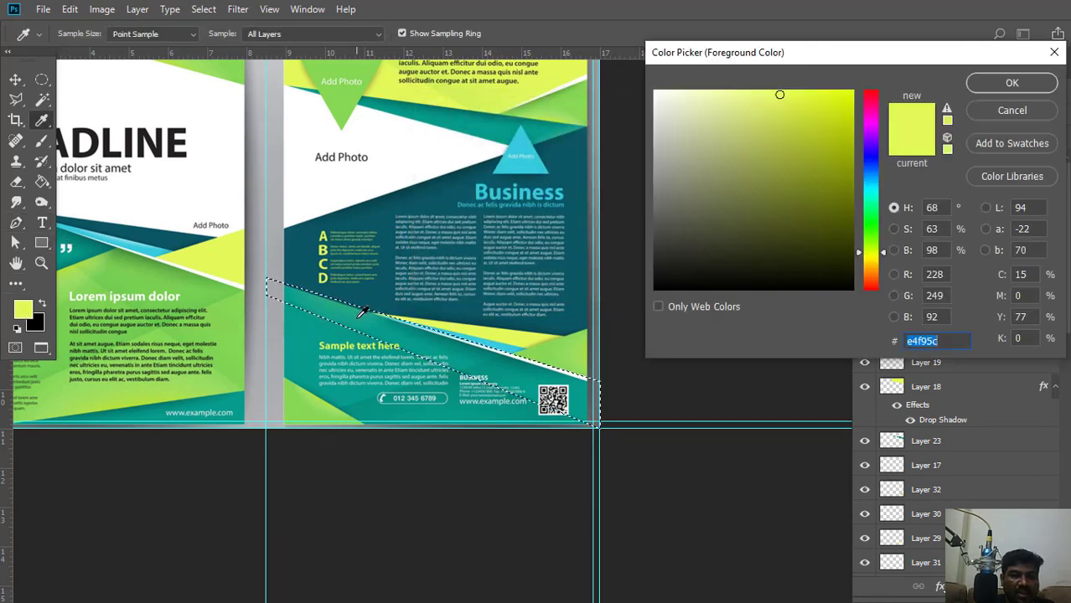
pyautogui.click(359, 315)
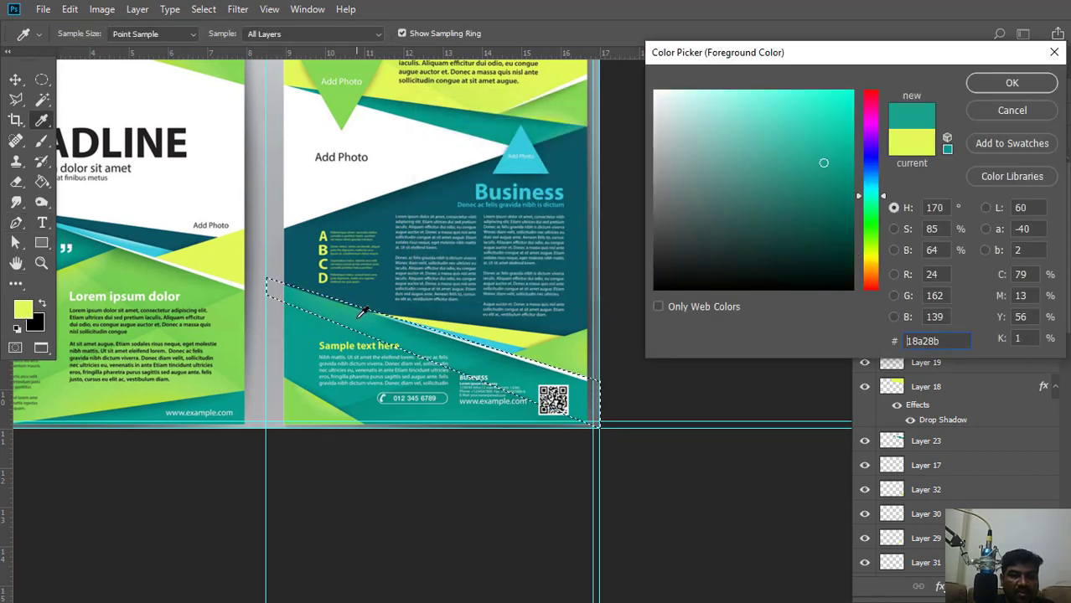
pyautogui.click(1017, 86)
pyautogui.press('g')
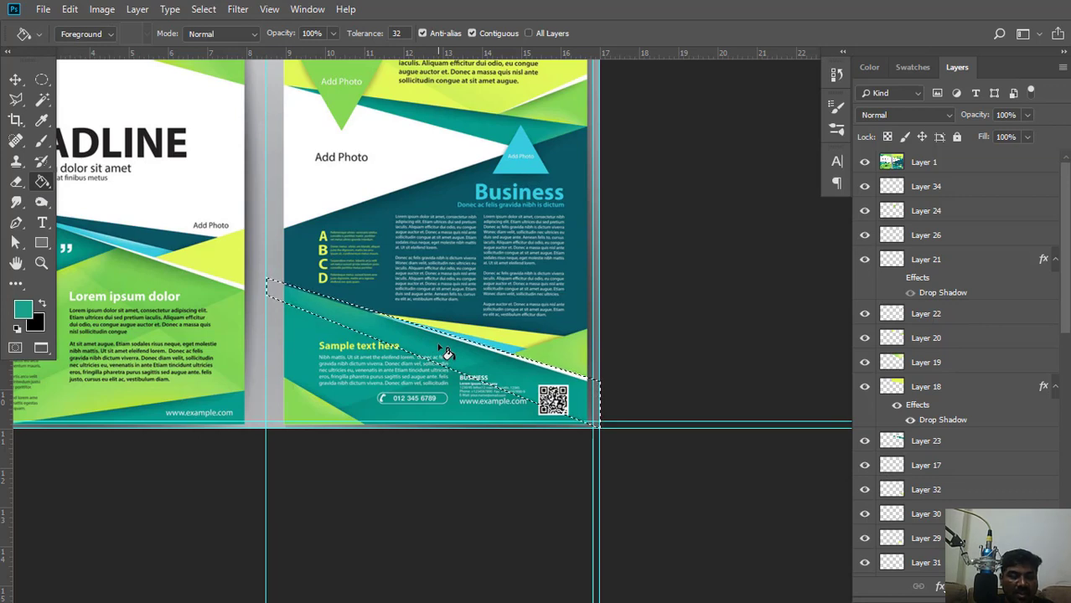
pyautogui.hotkey('ctrl', 'd')
pyautogui.scroll(-5, 963, 368)
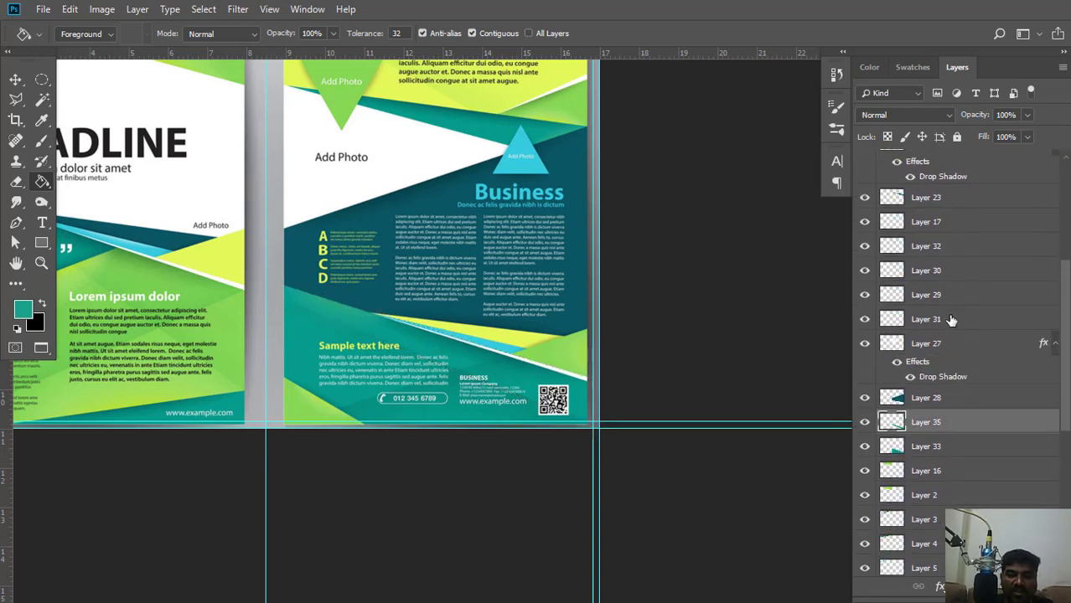
pyautogui.scroll(5, 951, 320)
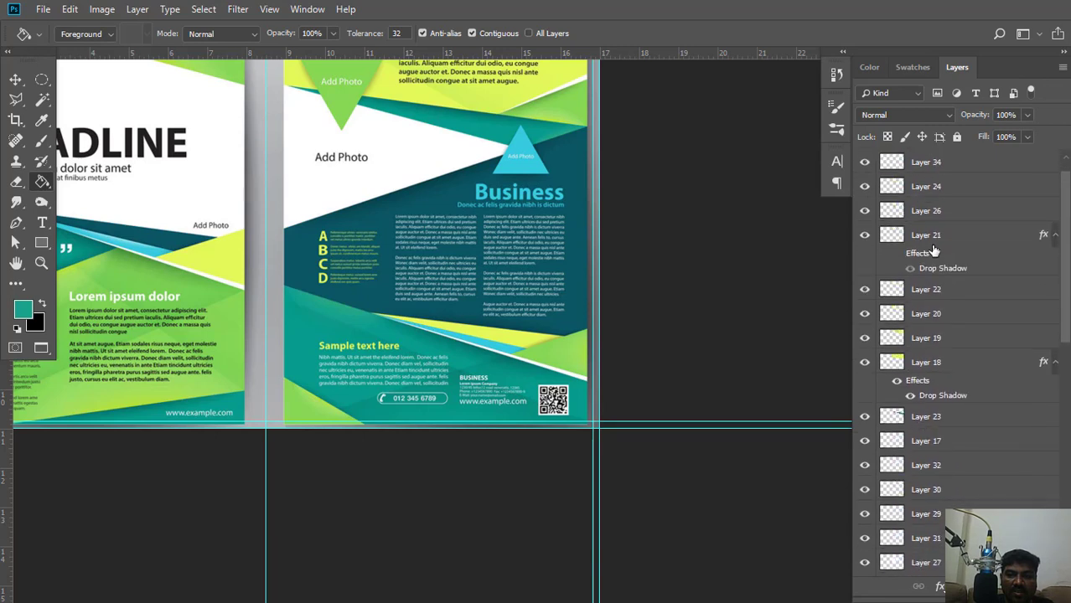
pyautogui.scroll(1, 866, 172)
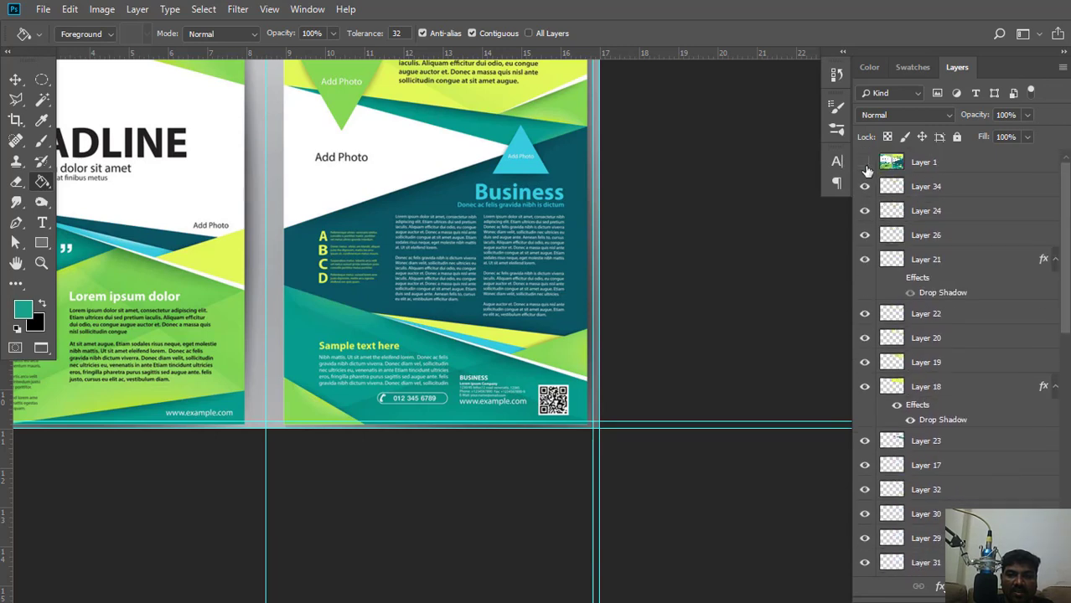
pyautogui.click(865, 164)
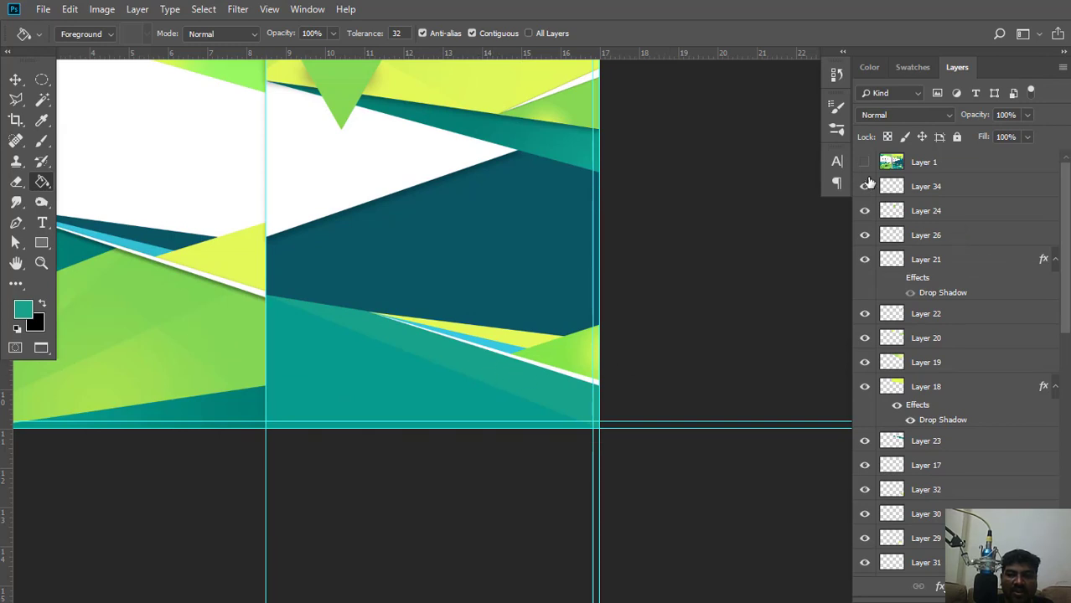
pyautogui.click(865, 164)
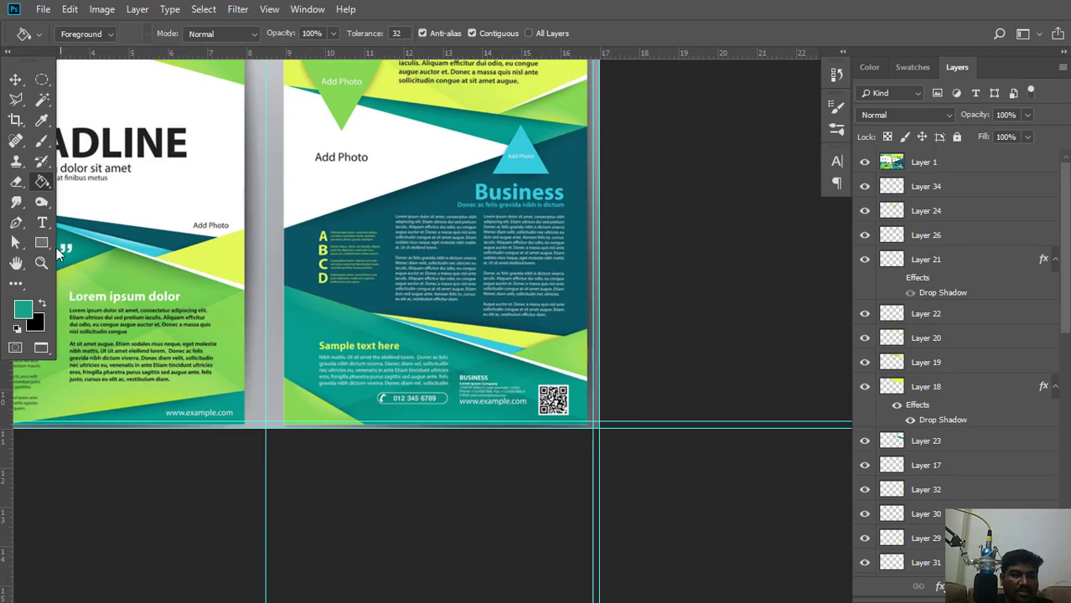
pyautogui.click(16, 222)
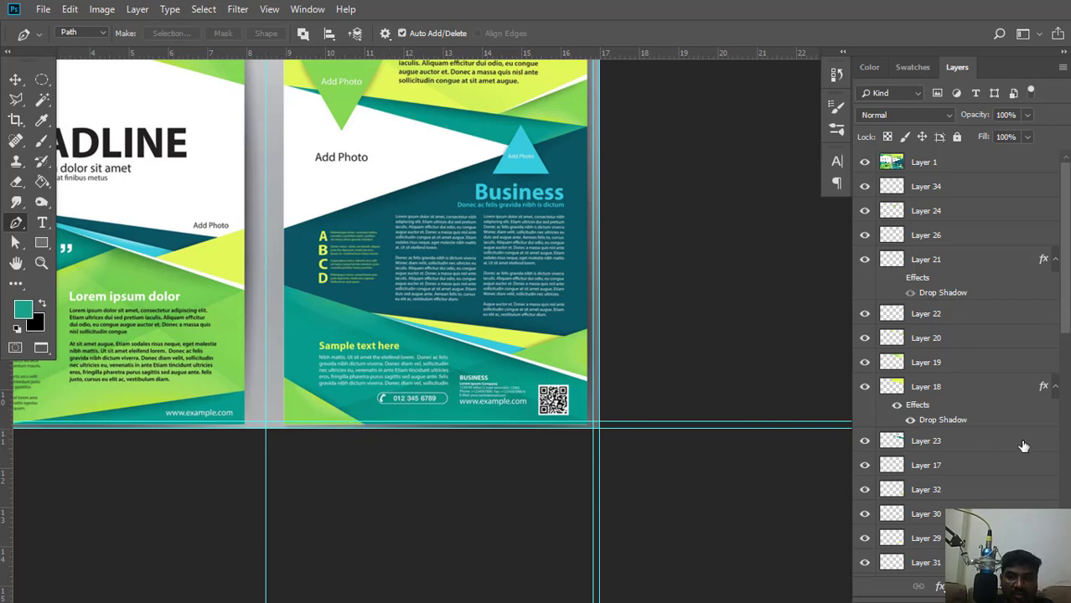
pyautogui.scroll(-3, 1023, 446)
# On a new layer, select a corner triangle path from the bottom-left guide to the right edge.
pyautogui.scroll(2, 1016, 436)
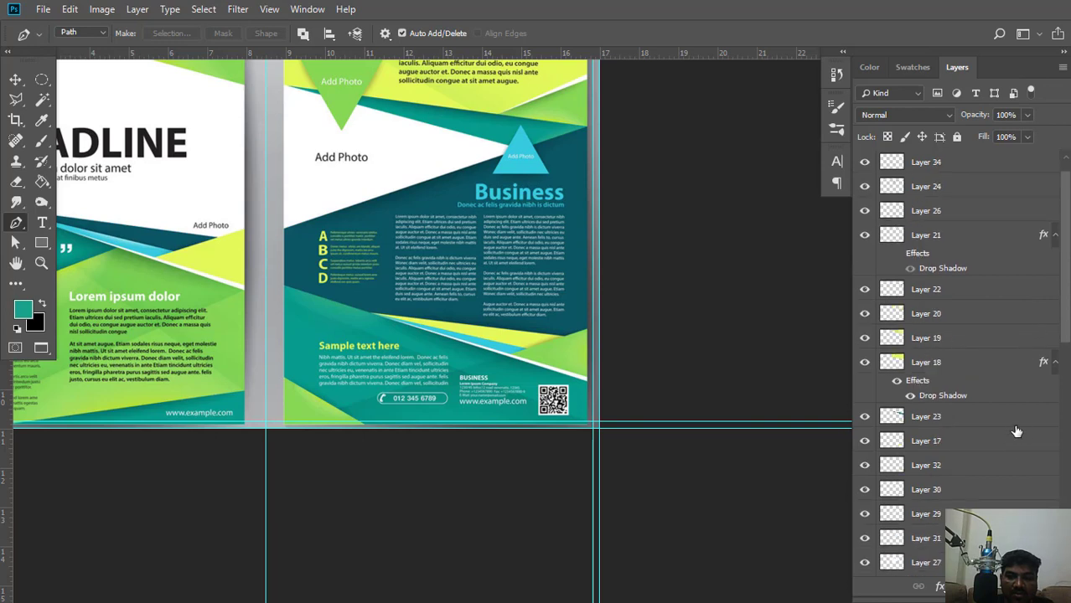
pyautogui.scroll(1, 1016, 431)
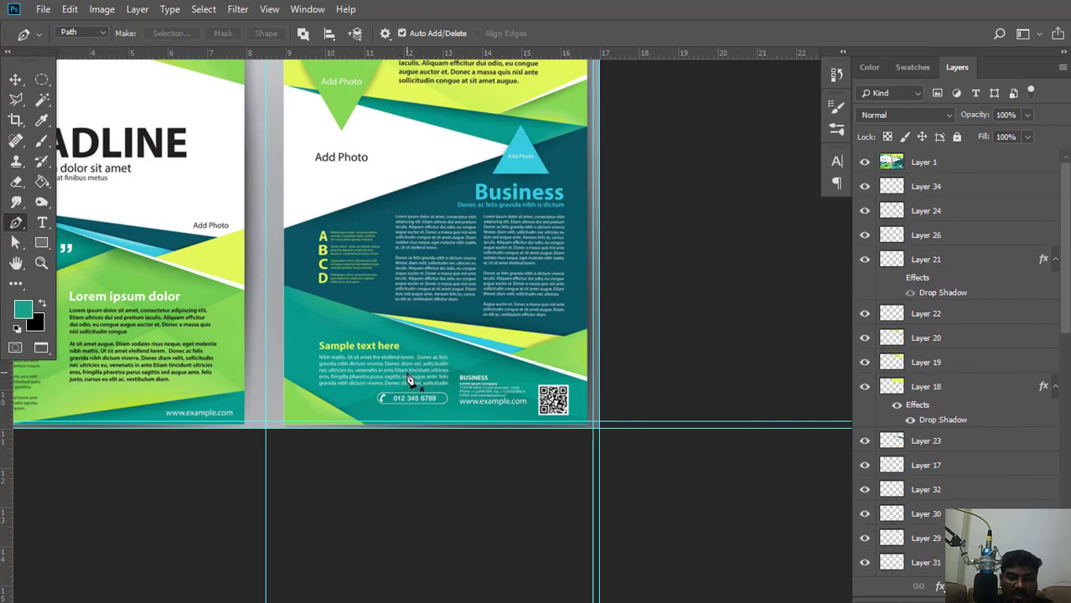
pyautogui.scroll(-5, 965, 467)
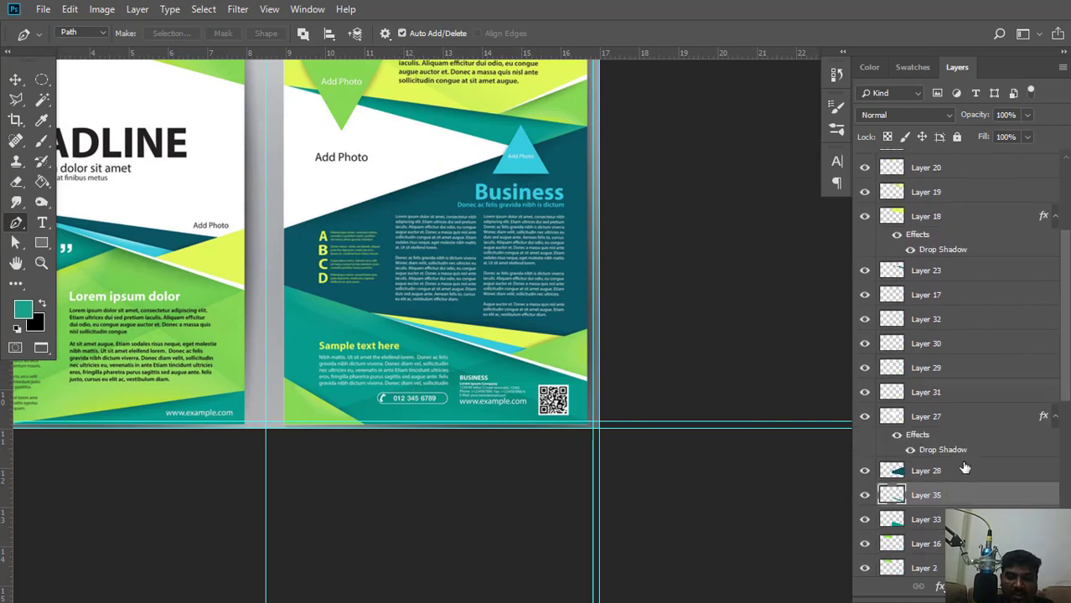
pyautogui.scroll(-1, 964, 481)
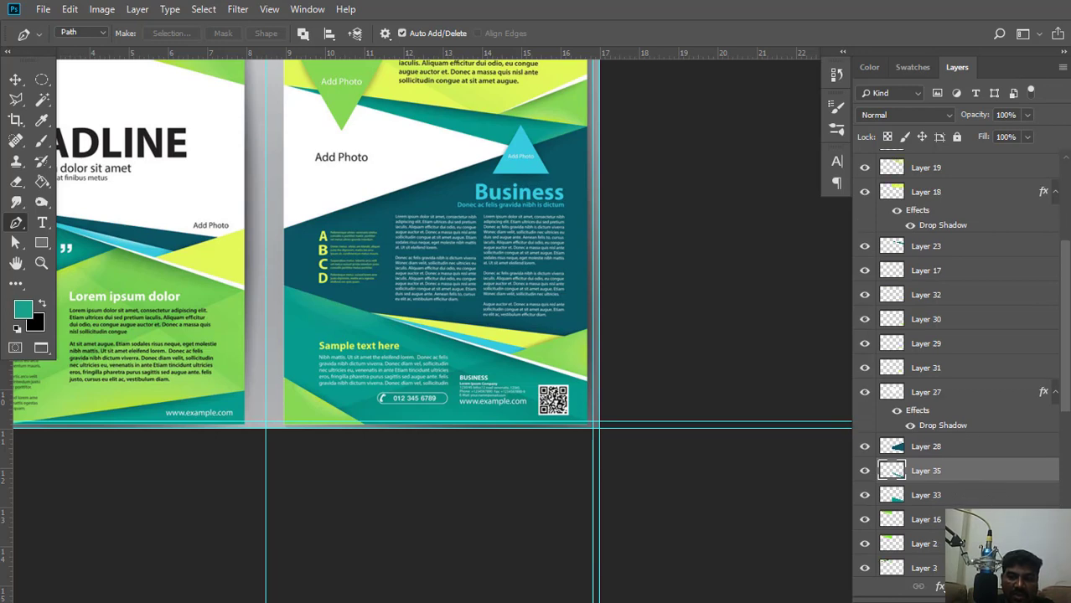
pyautogui.hotkey('ctrl', 'shift', 'alt', 'n')
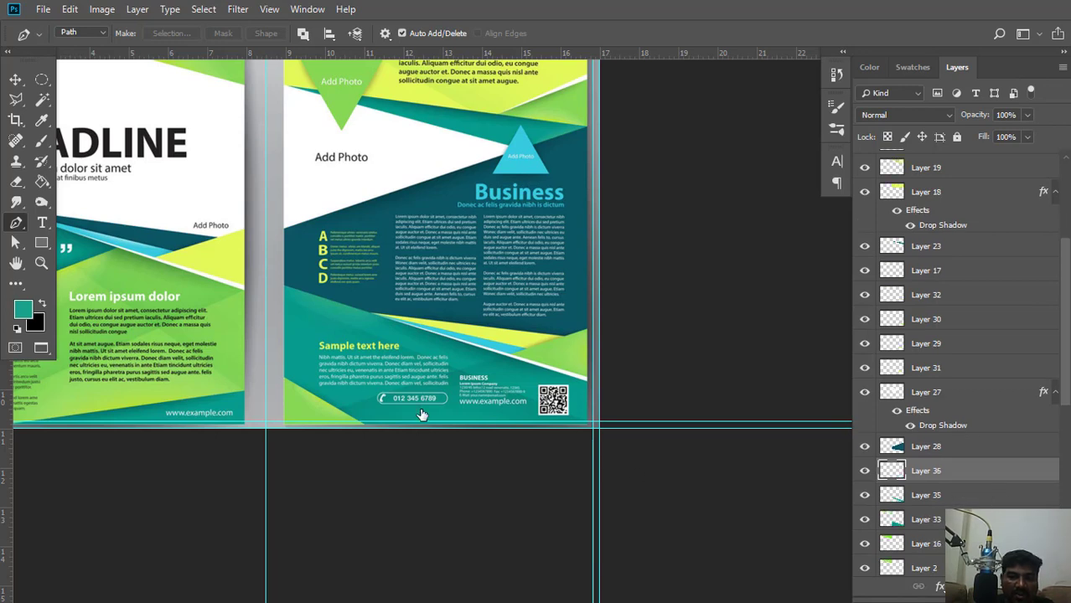
pyautogui.click(265, 429)
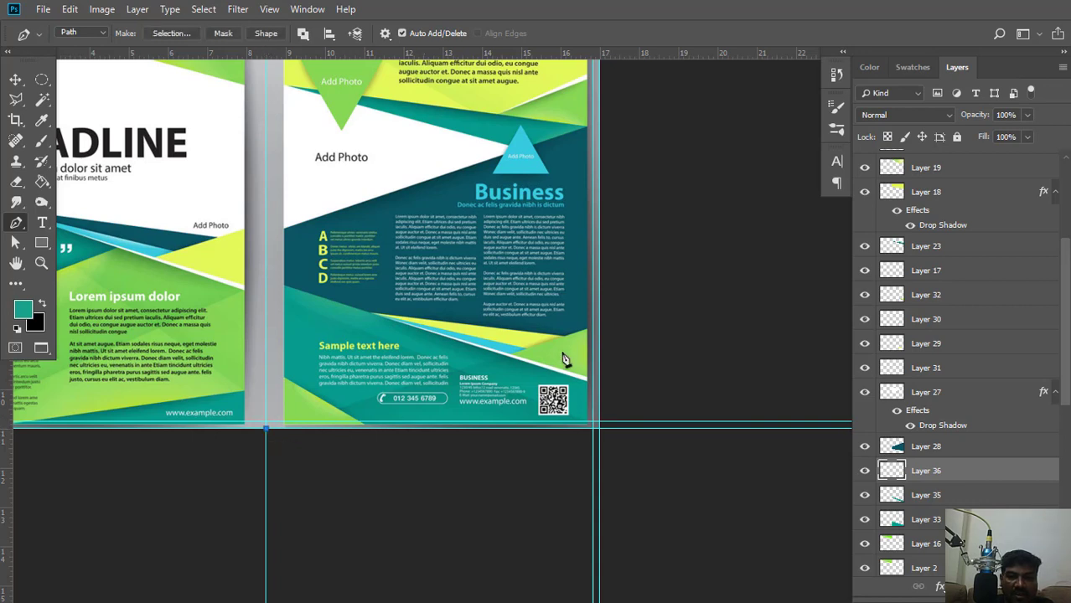
pyautogui.click(600, 327)
pyautogui.rightClick(515, 226)
pyautogui.click(557, 290)
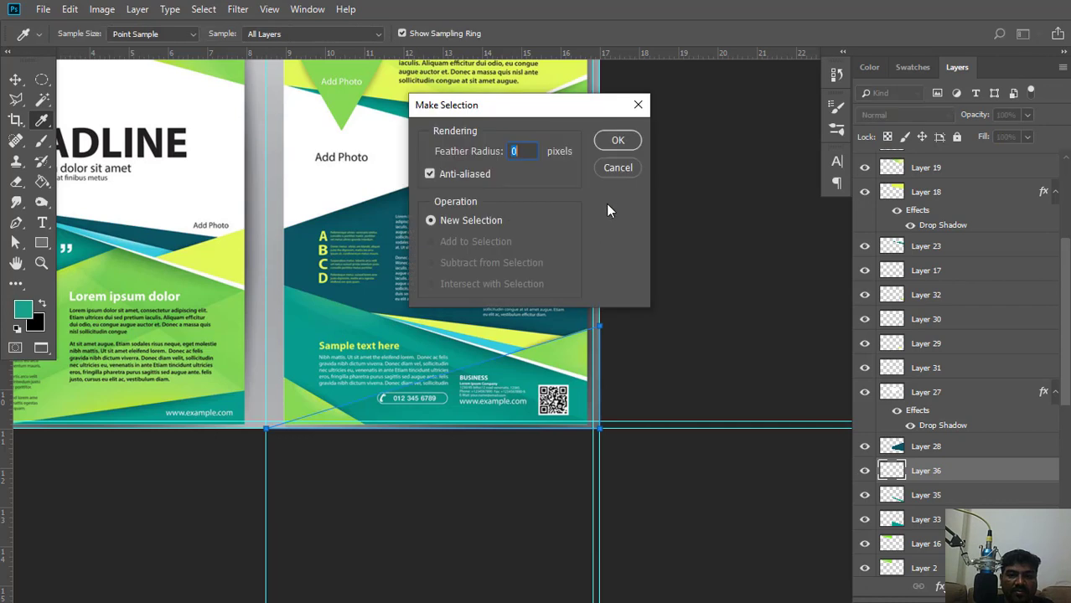
pyautogui.click(617, 140)
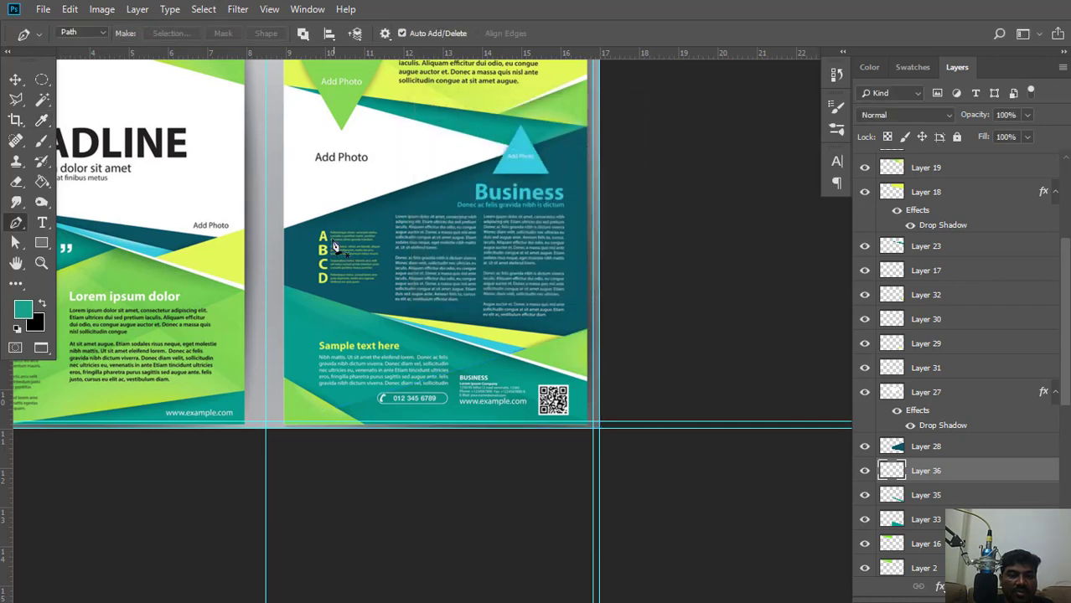
# Fill the triangle with darker teal #049584 from the flyer, then deselect.
pyautogui.click(24, 314)
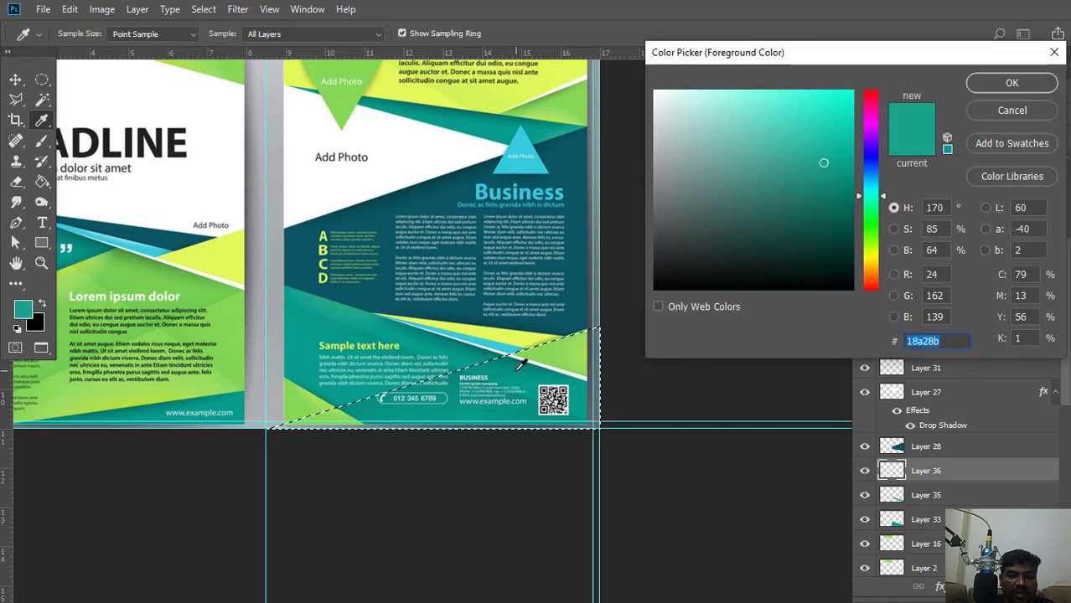
pyautogui.click(491, 406)
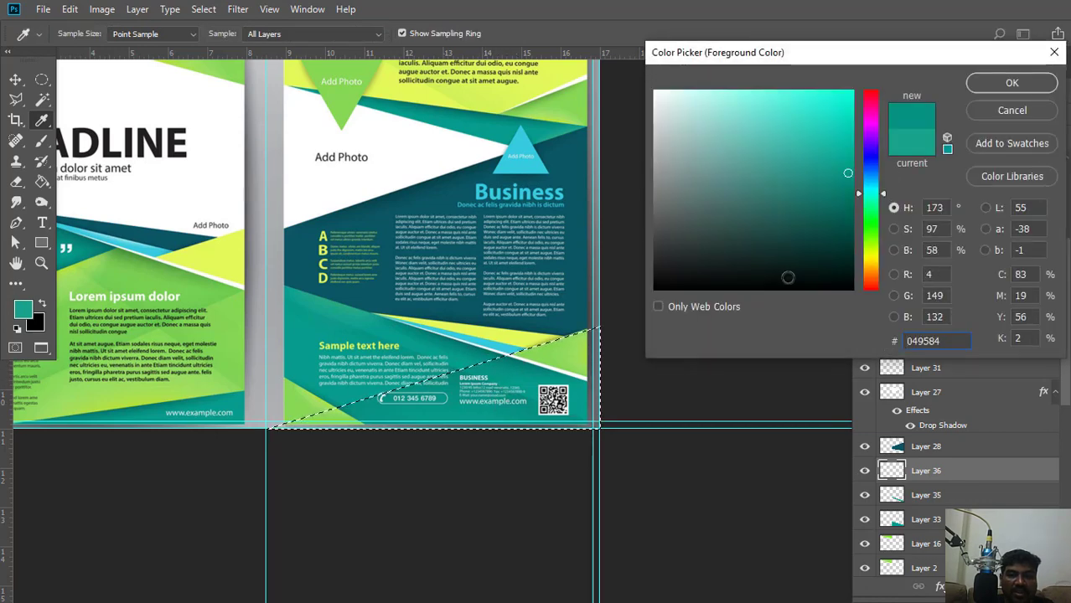
pyautogui.click(977, 88)
pyautogui.press('p')
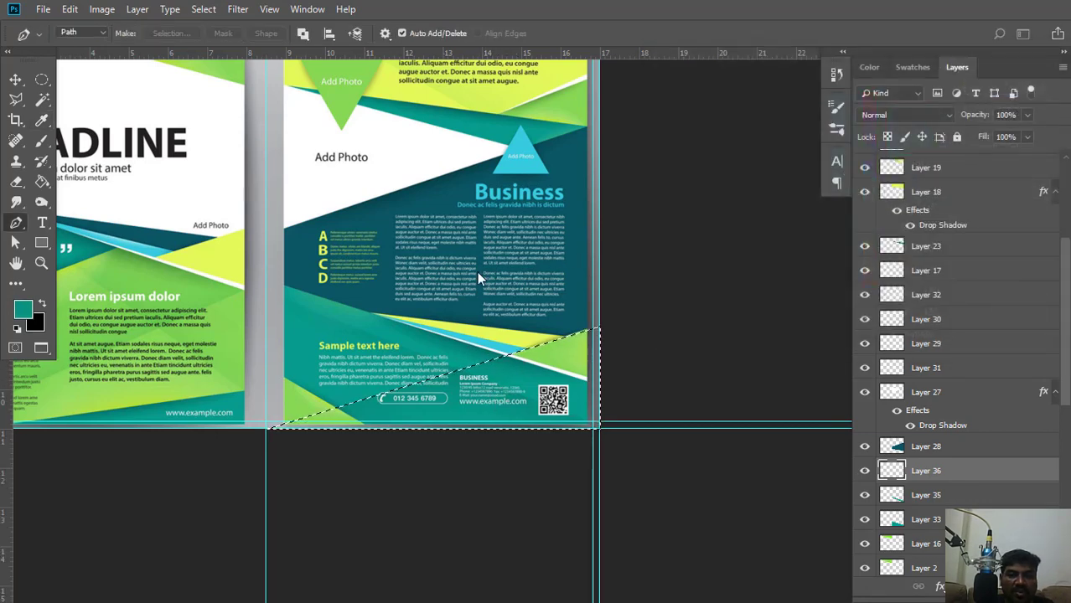
pyautogui.click(42, 182)
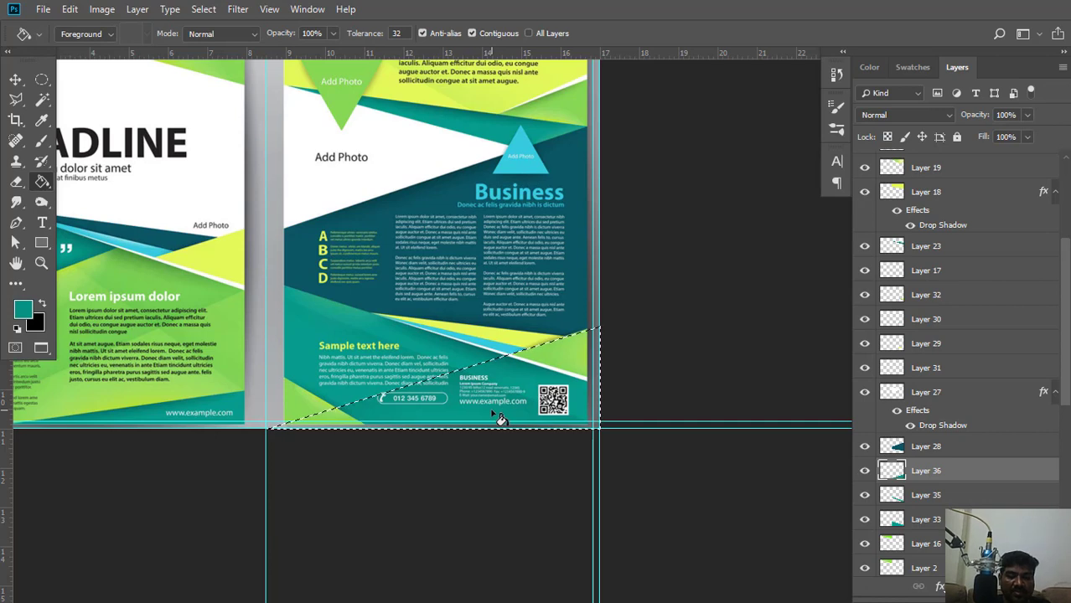
pyautogui.hotkey('ctrl', 'd')
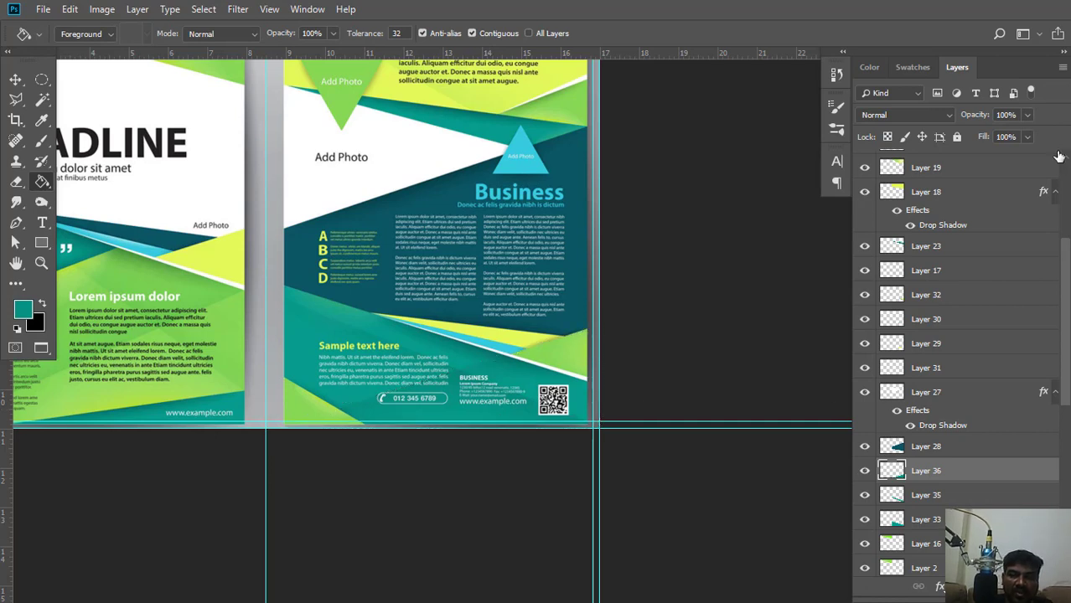
# With the flyer hidden, lower the corner triangle layer to 42% opacity, then select Layer 34.
pyautogui.scroll(5, 881, 162)
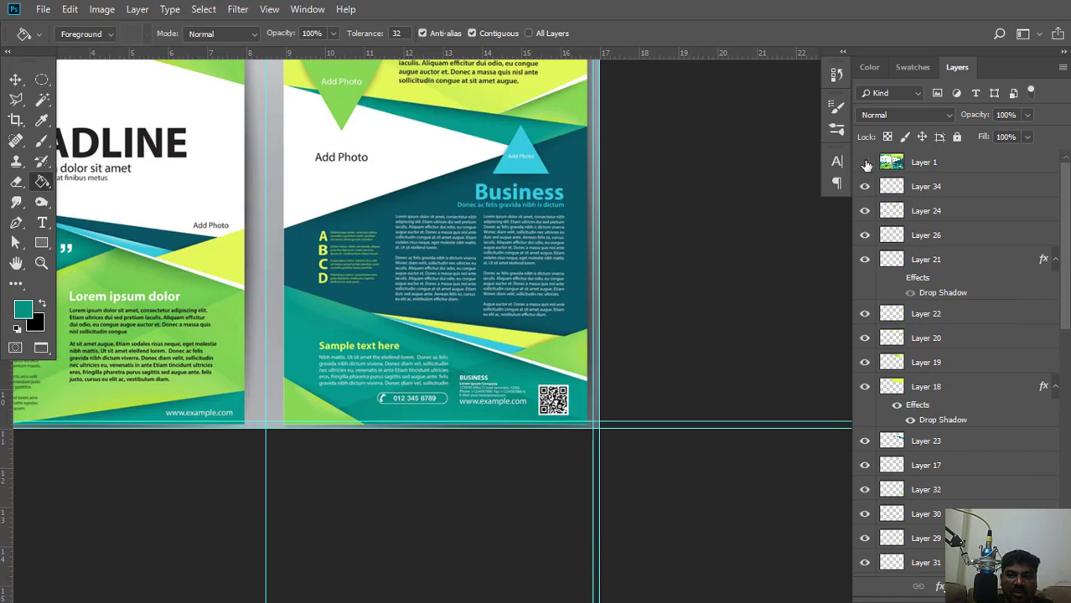
pyautogui.click(865, 163)
pyautogui.scroll(-1, 536, 312)
pyautogui.press('v')
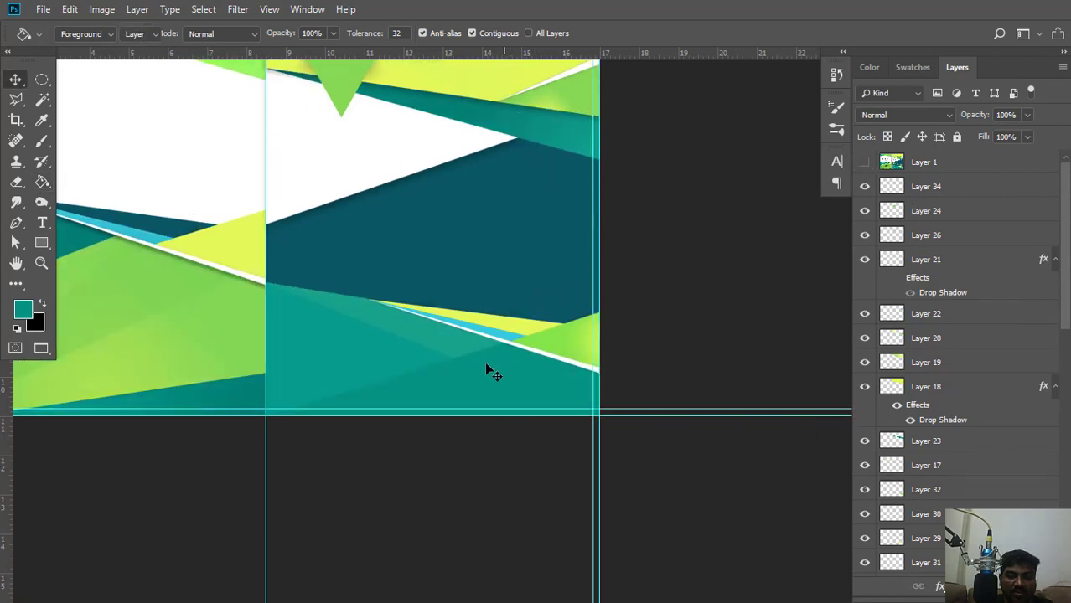
pyautogui.click(1025, 116)
pyautogui.moveTo(992, 134); pyautogui.dragTo(963, 132)
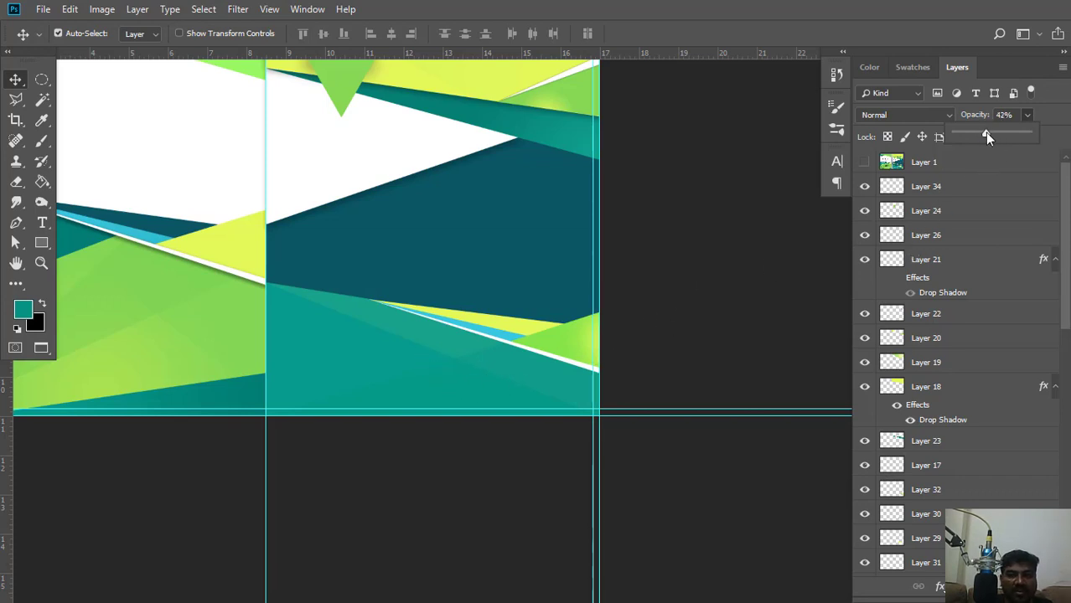
pyautogui.click(541, 286)
pyautogui.moveTo(540, 286); pyautogui.dragTo(538, 249)
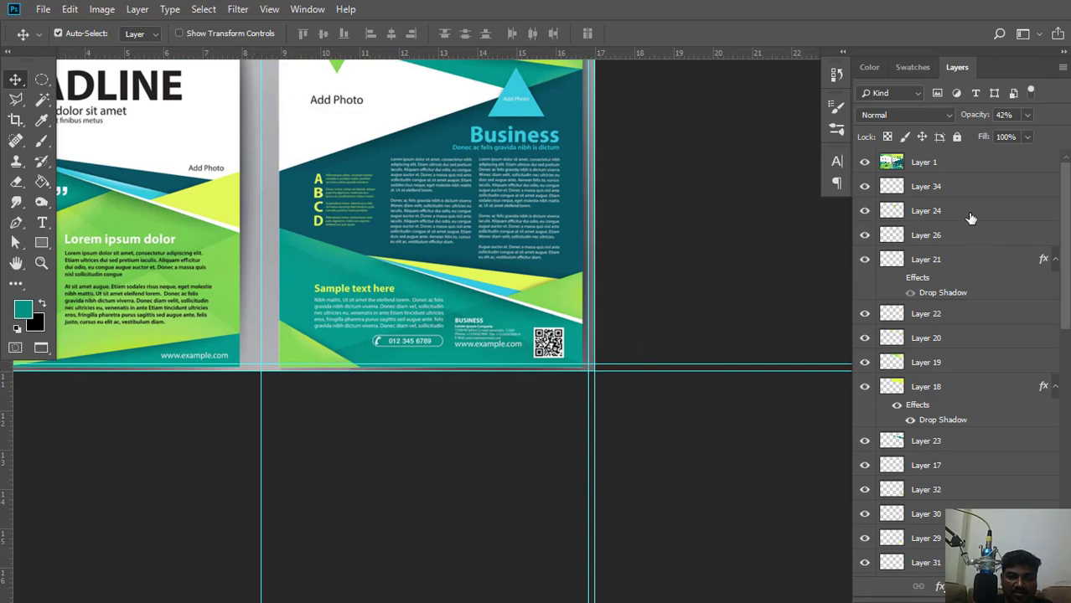
pyautogui.click(963, 192)
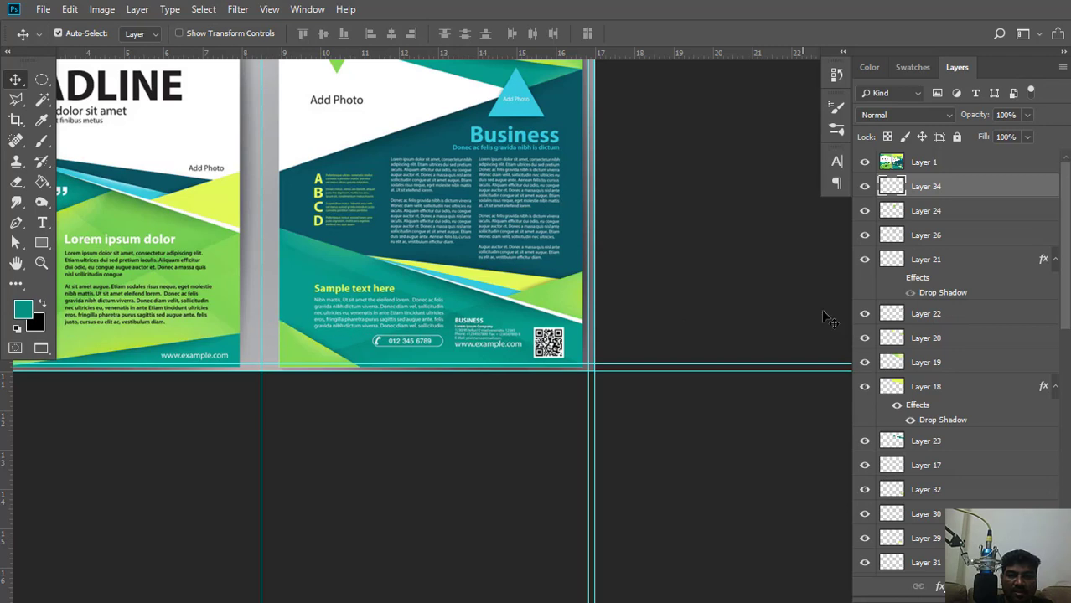
# On a new layer, select a triangle path at the right page's lower-left gutter with no feather.
pyautogui.hotkey('ctrl', 'shift', 'alt', 'n')
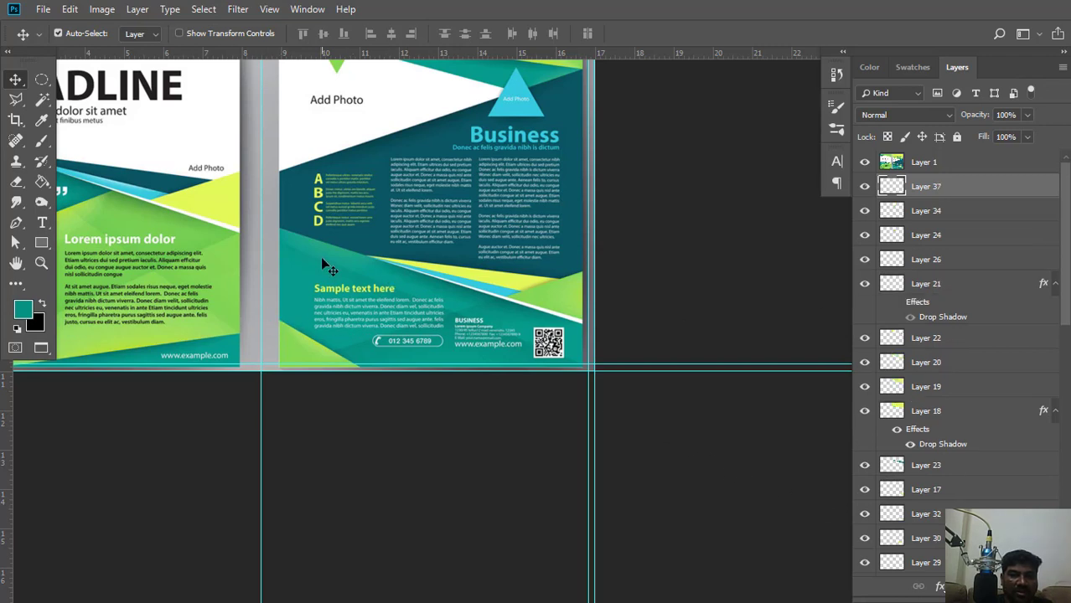
pyautogui.click(18, 222)
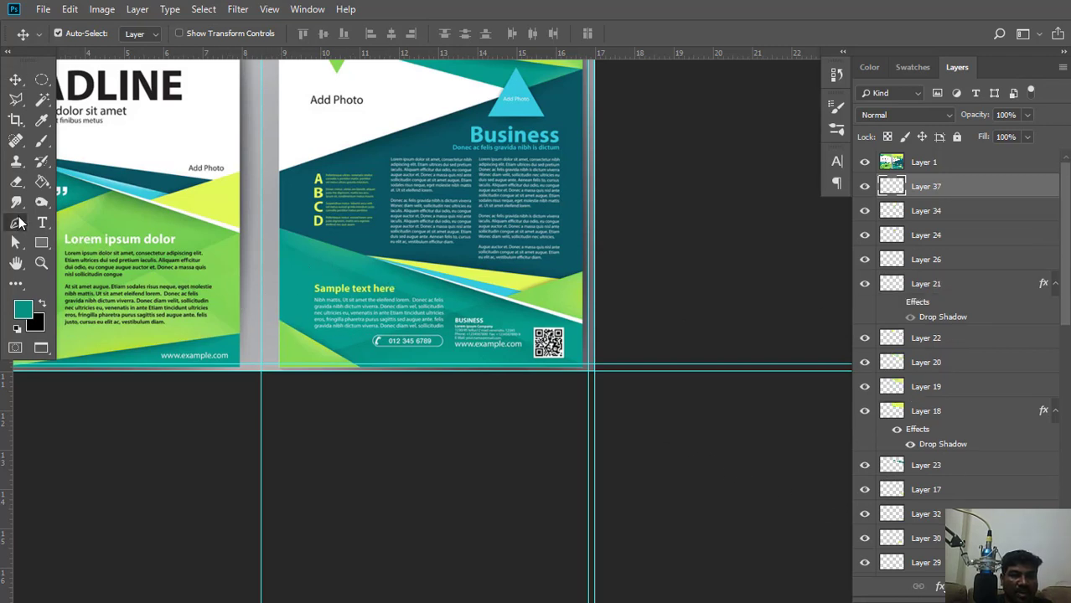
pyautogui.click(18, 222)
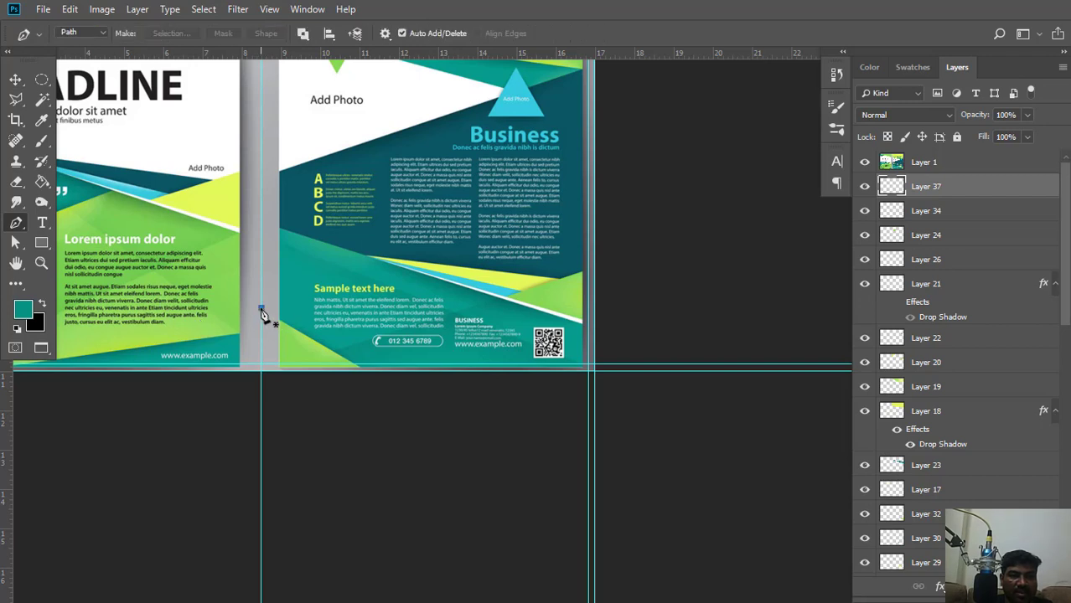
pyautogui.click(261, 309)
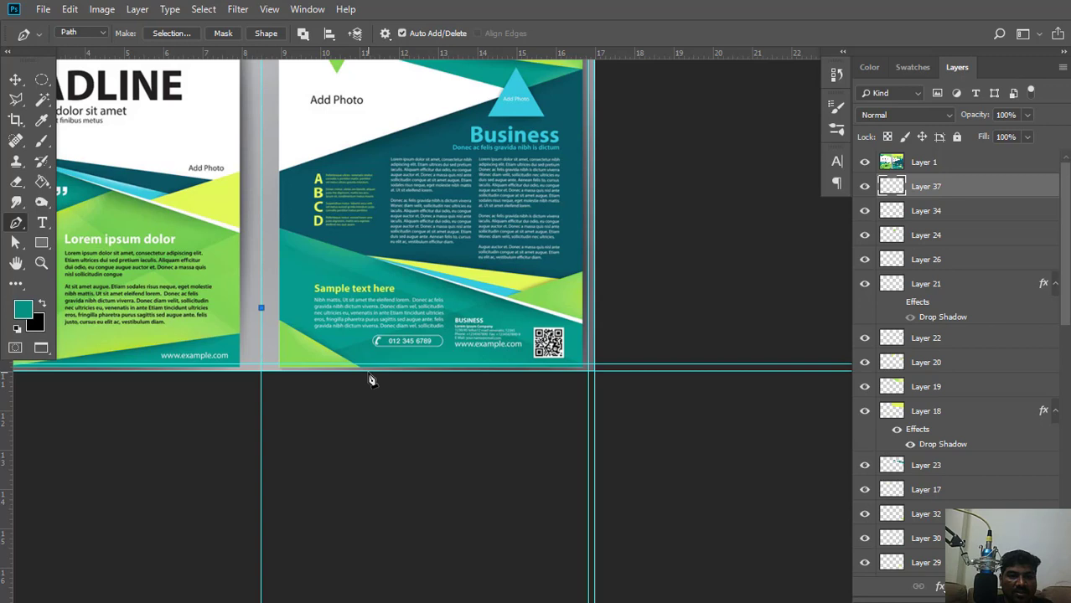
pyautogui.click(261, 371)
pyautogui.rightClick(540, 253)
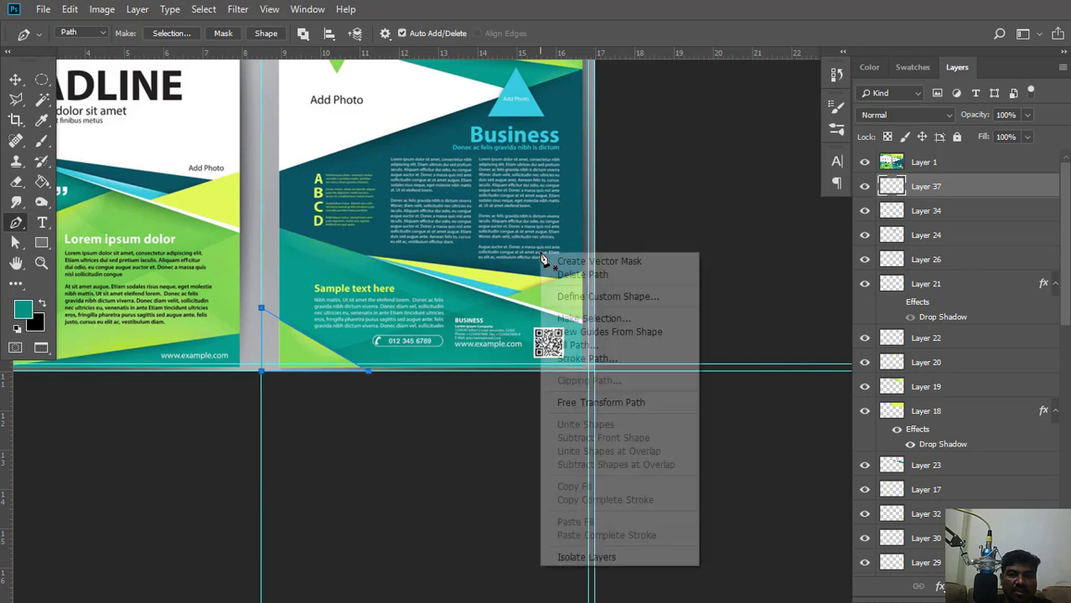
pyautogui.click(587, 318)
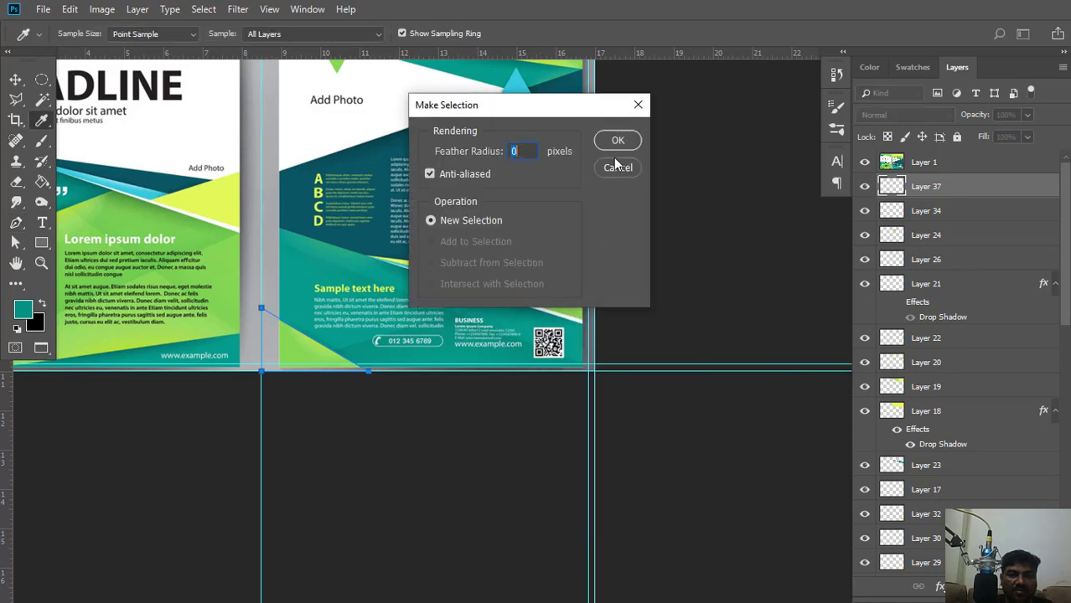
pyautogui.click(618, 142)
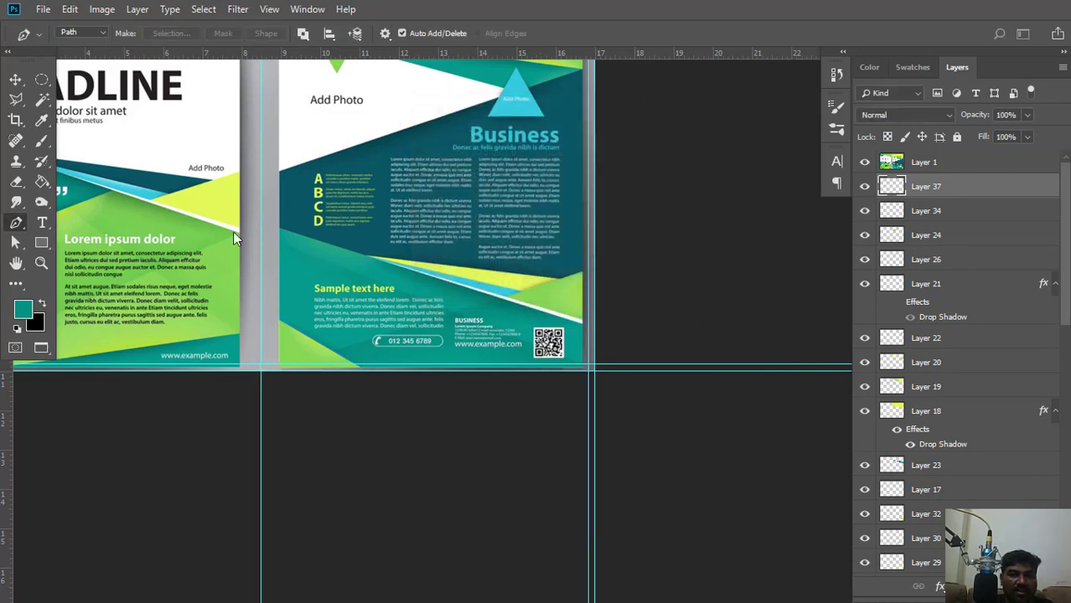
# Fill the triangle on Layer 37 with light green #87d855, then hide the flyer and reload its pixels.
pyautogui.click(23, 311)
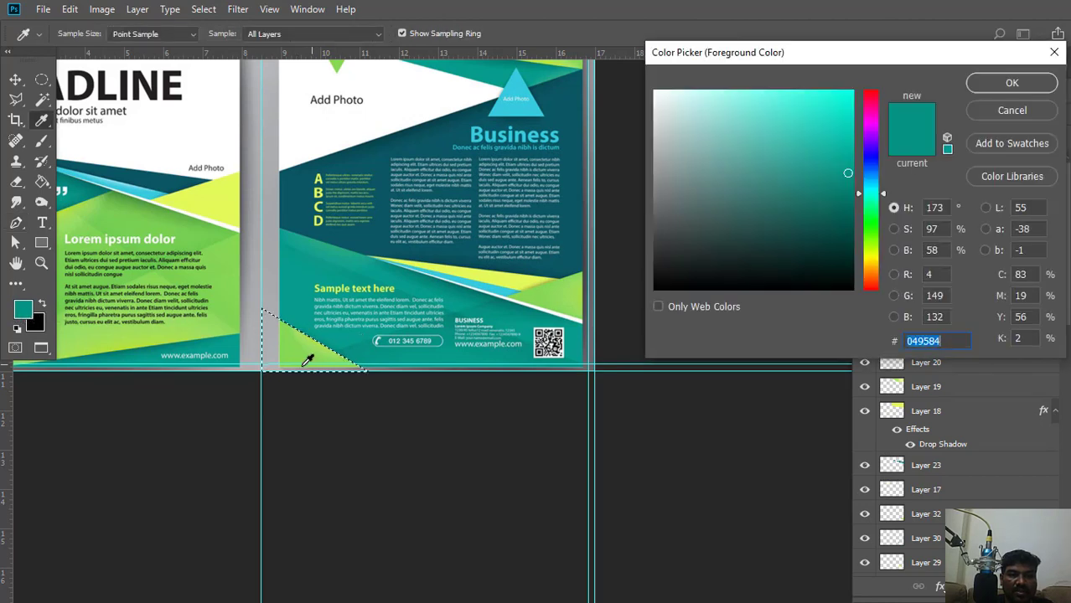
pyautogui.click(293, 346)
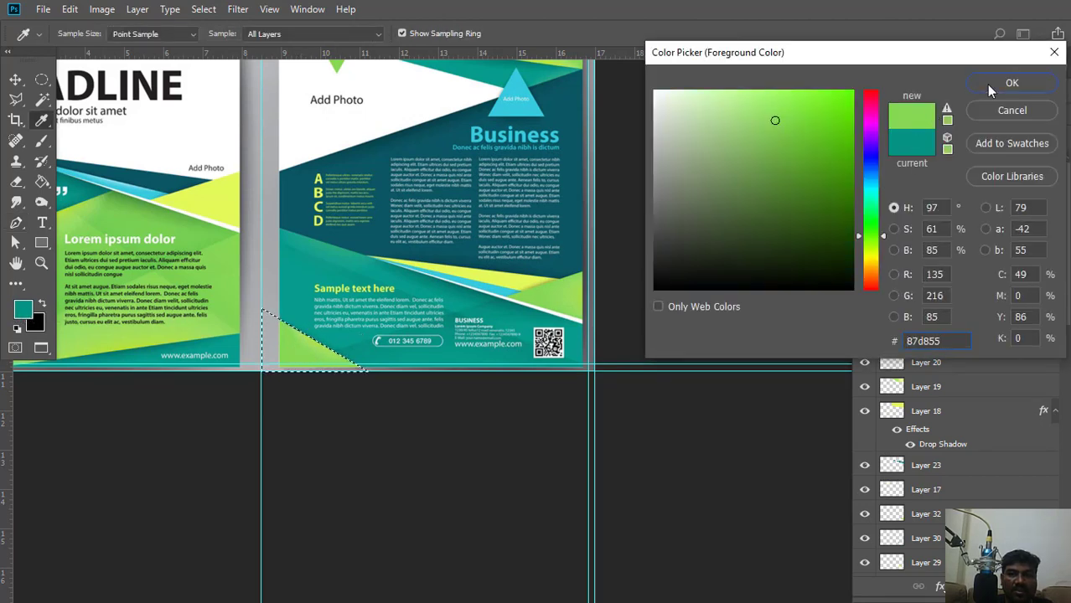
pyautogui.press('Return')
pyautogui.click(42, 181)
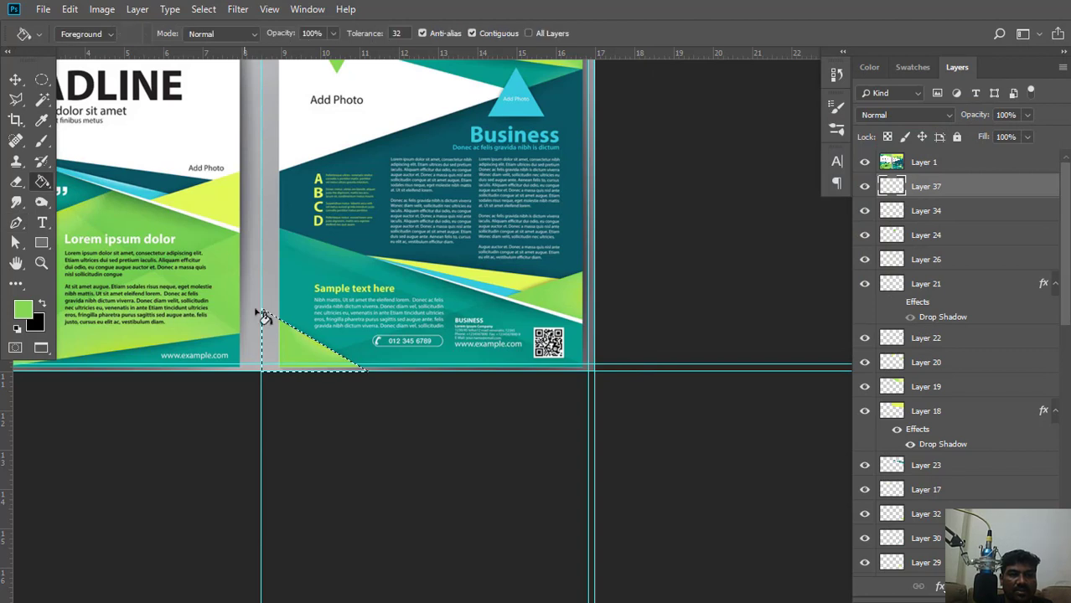
pyautogui.click(287, 362)
pyautogui.hotkey('ctrl', 'd')
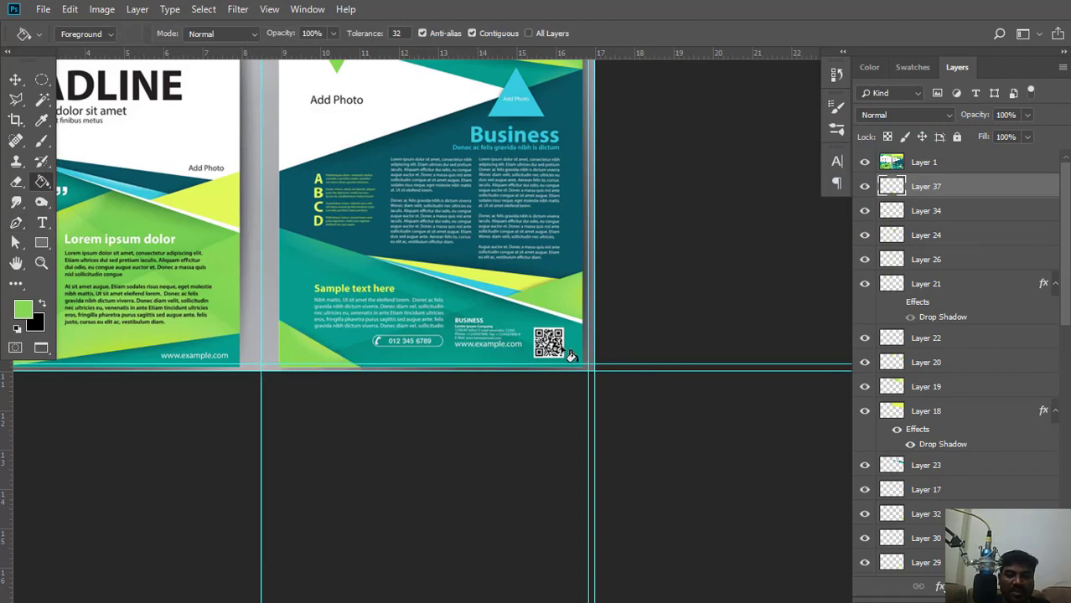
pyautogui.click(865, 163)
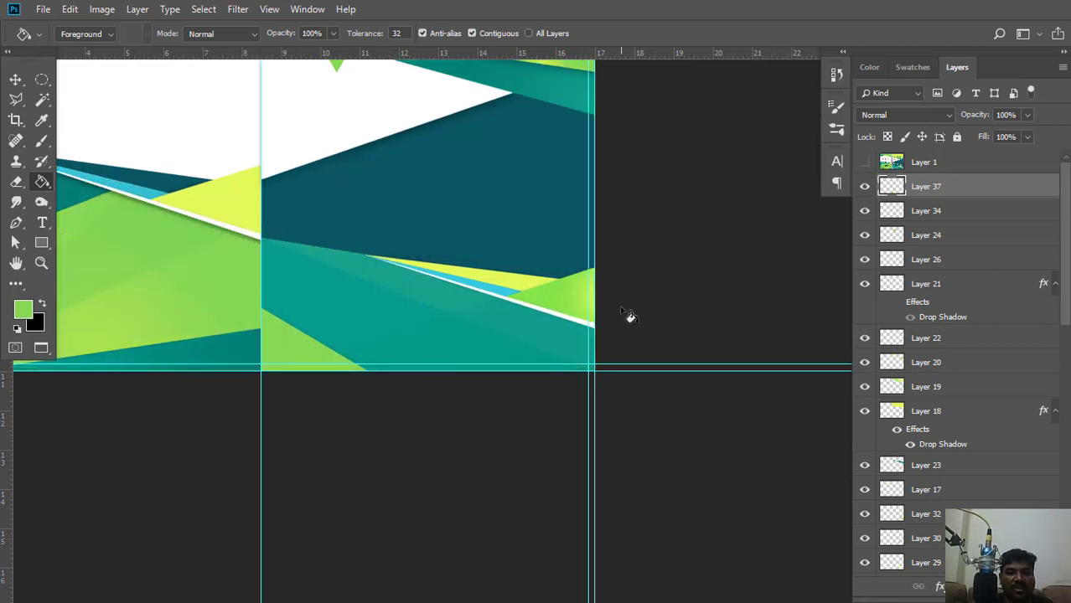
pyautogui.rightClick(891, 188)
pyautogui.click(901, 230)
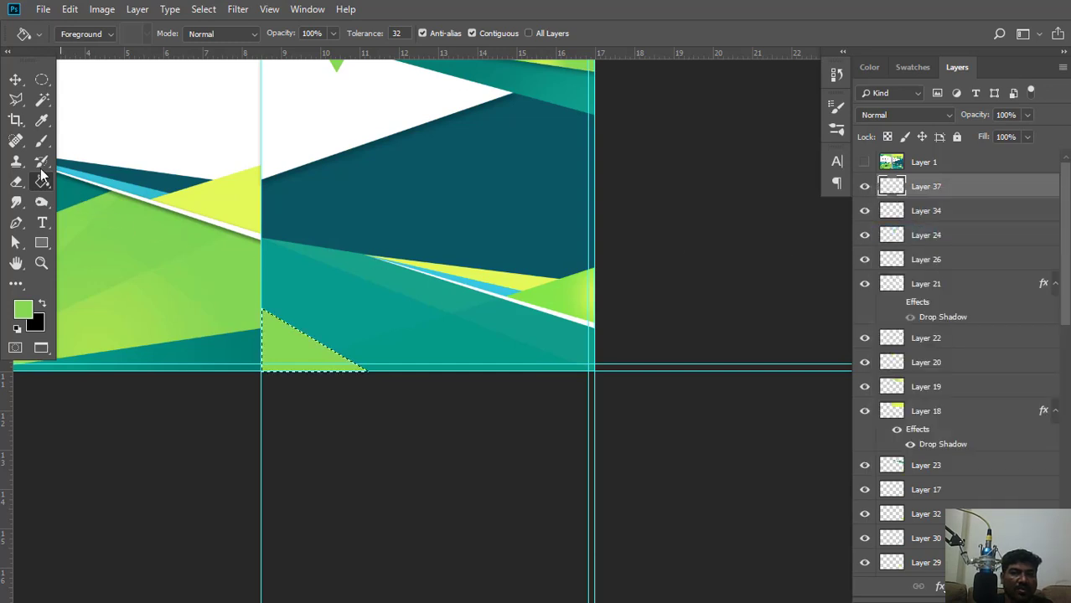
# Brush sampled yellow-green at 900 px and 42% opacity over the selected corner triangle, then deselect.
pyautogui.click(42, 141)
pyautogui.click(25, 311)
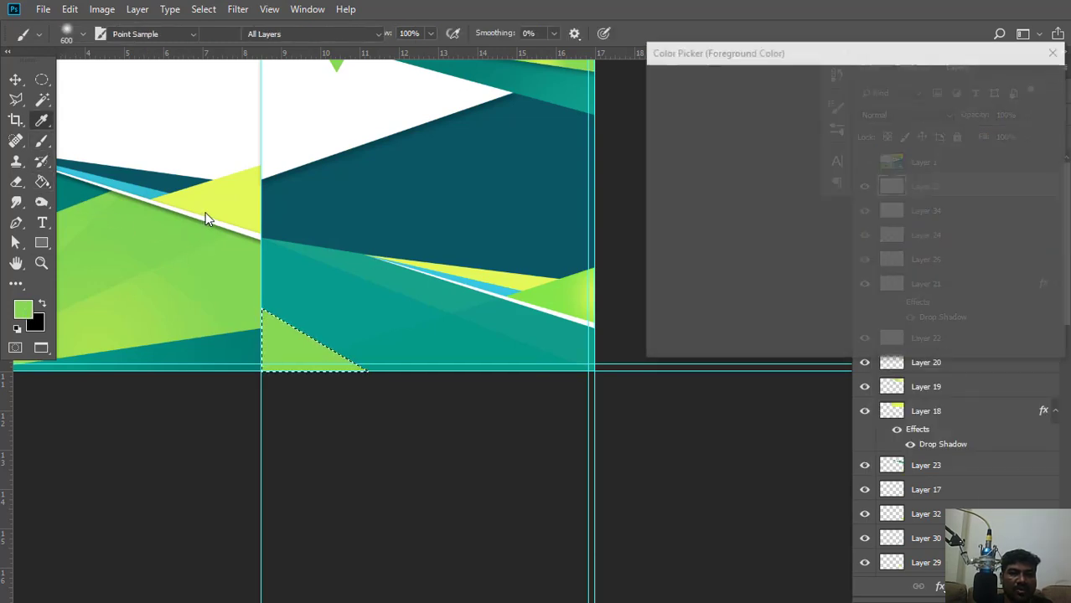
pyautogui.click(239, 179)
pyautogui.click(1012, 84)
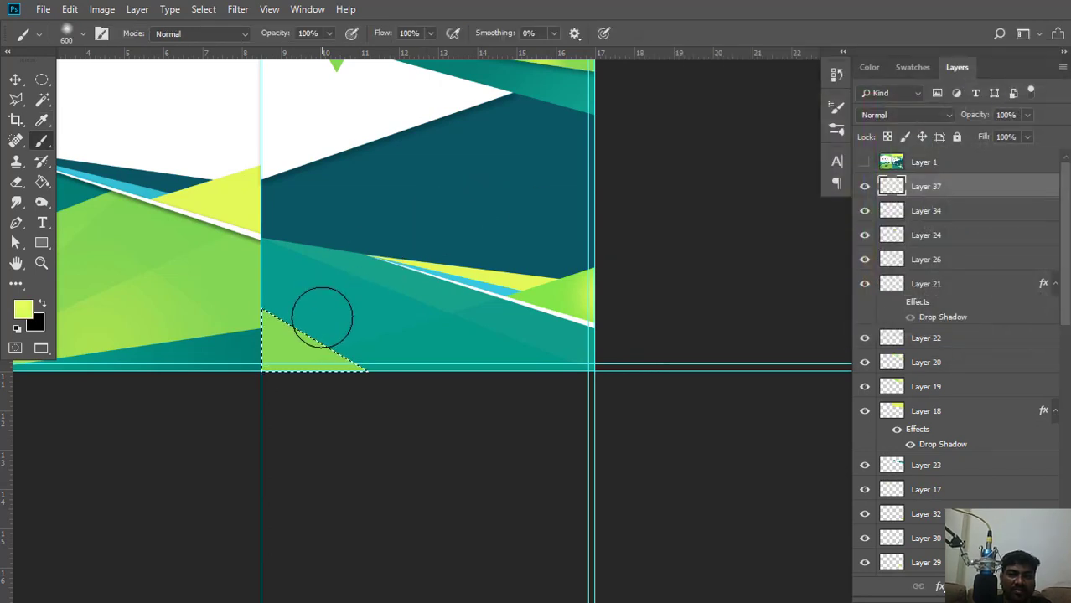
pyautogui.press(']')
pyautogui.press(']')
pyautogui.press(']')
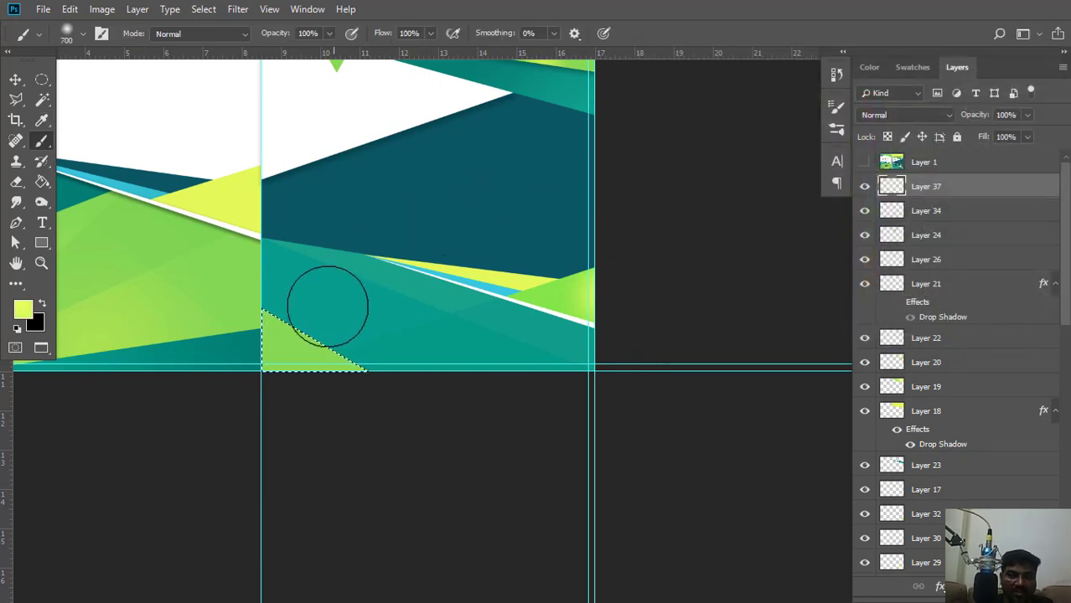
pyautogui.click(328, 33)
pyautogui.moveTo(338, 52); pyautogui.dragTo(288, 51)
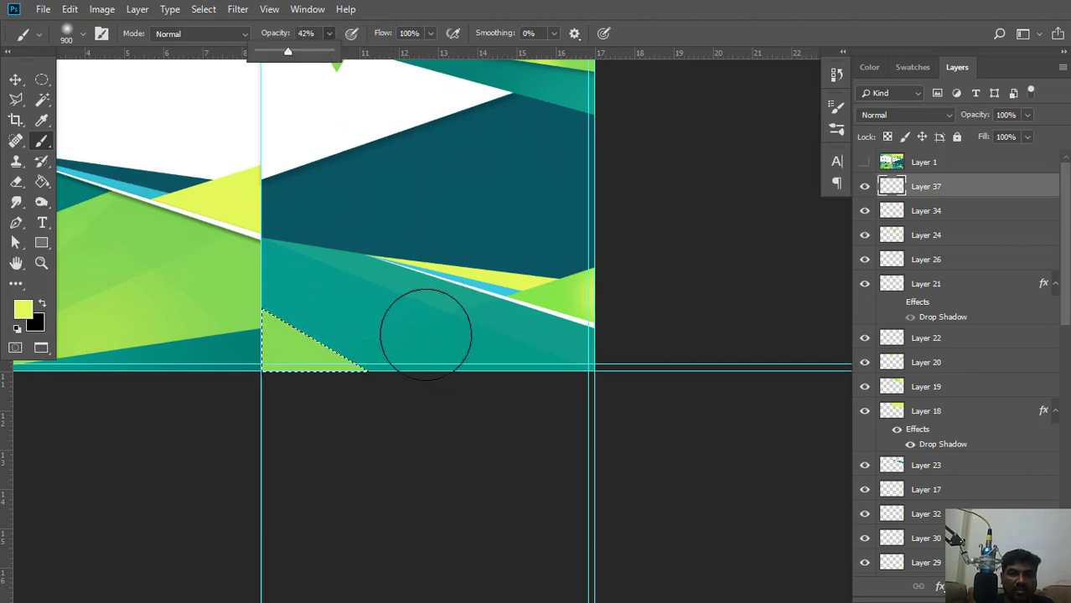
pyautogui.click(325, 310)
pyautogui.moveTo(325, 310); pyautogui.dragTo(325, 320)
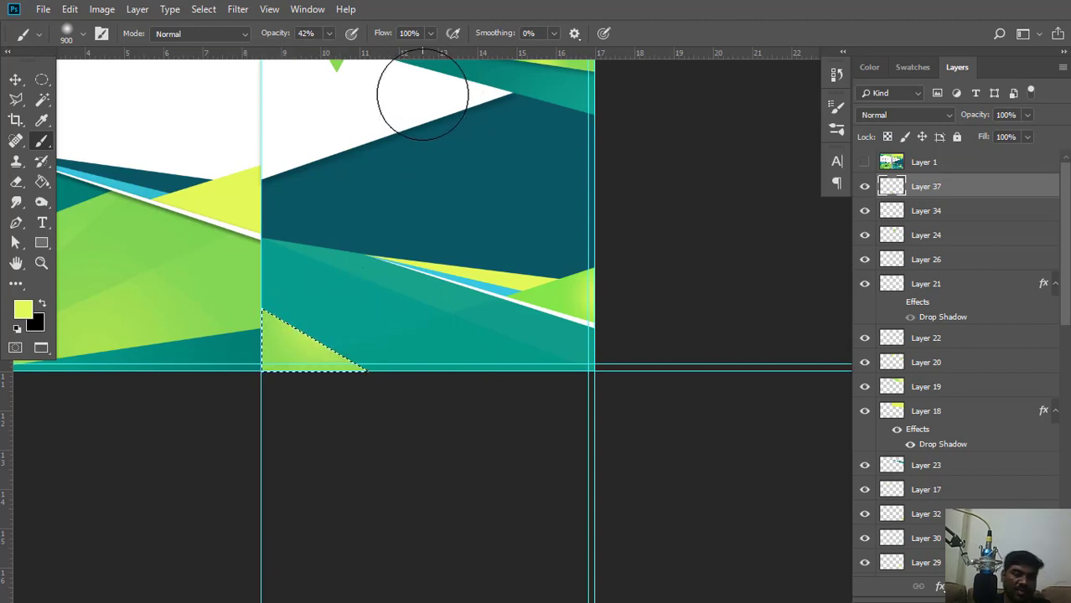
pyautogui.hotkey('ctrl', 'd')
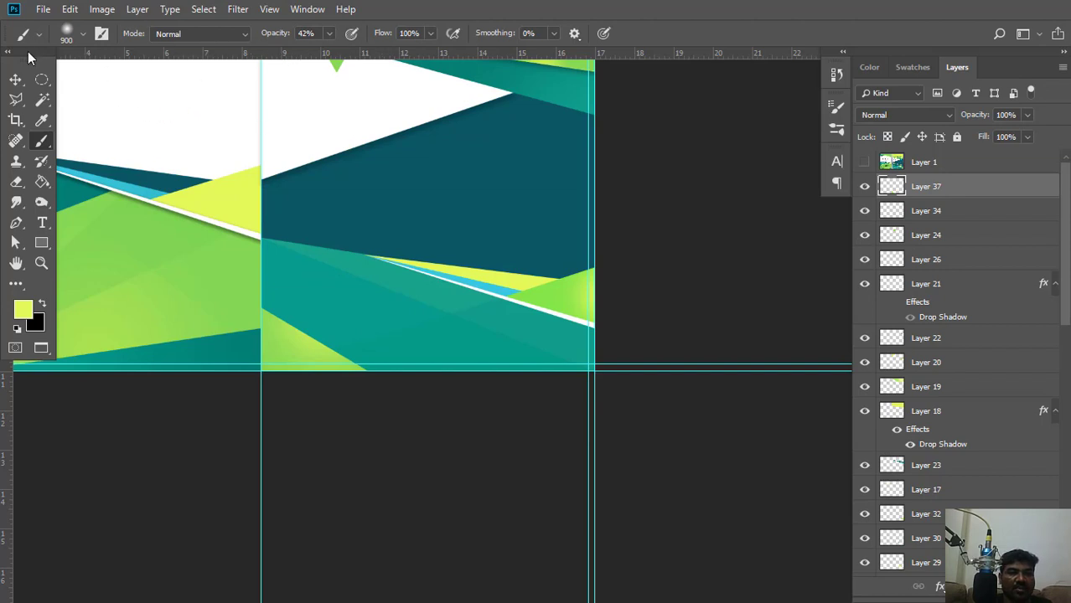
pyautogui.click(15, 79)
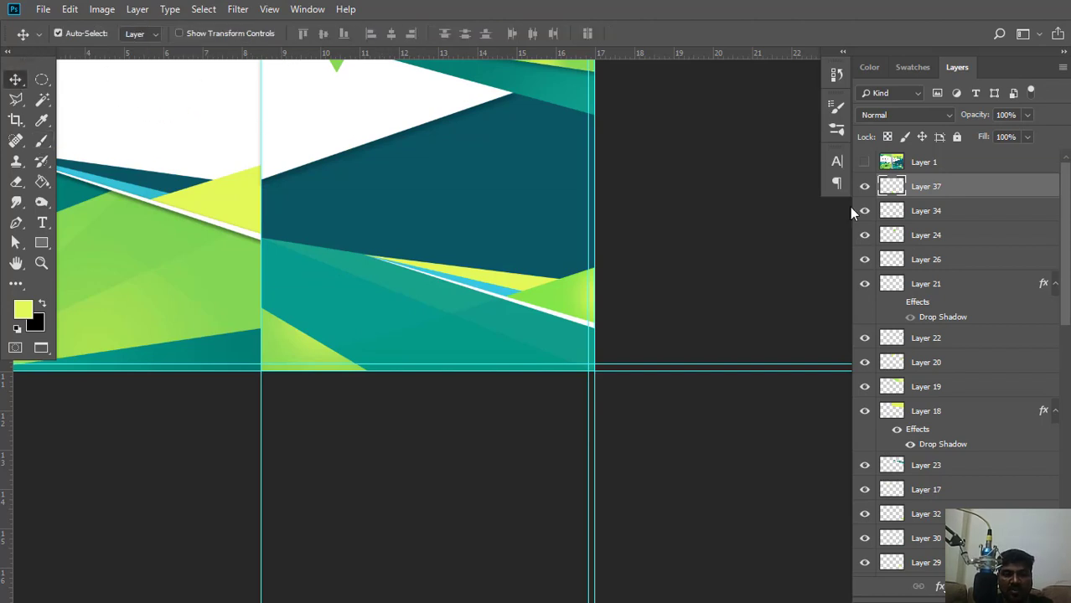
# Add a drop shadow to Layer 31: distance 16 px, spread 6%, size 38 px, opacity 29%.
pyautogui.click(585, 327)
pyautogui.scroll(-2, 953, 485)
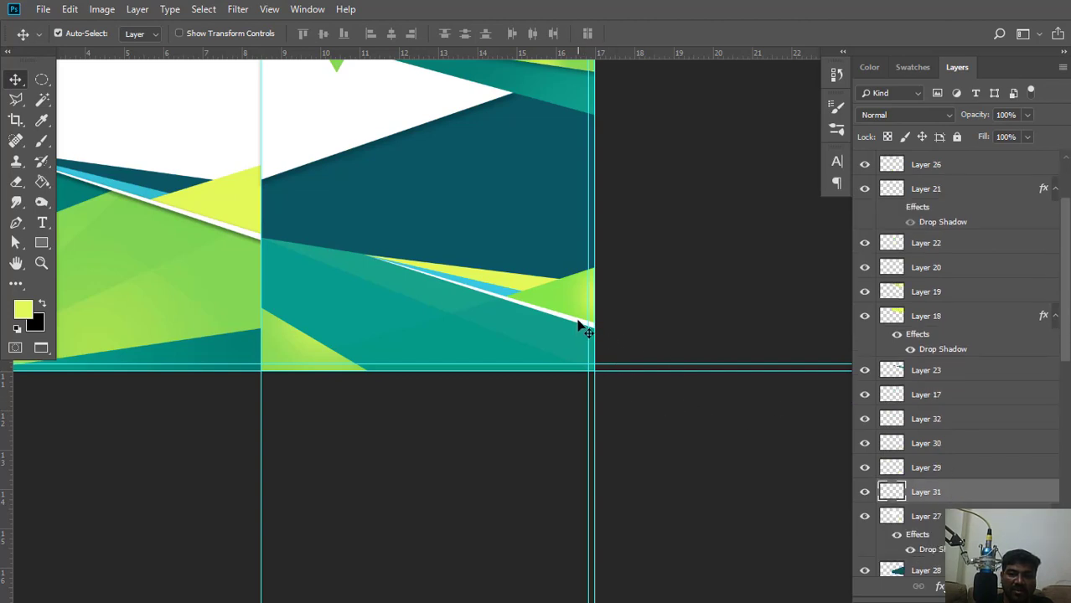
pyautogui.rightClick(939, 494)
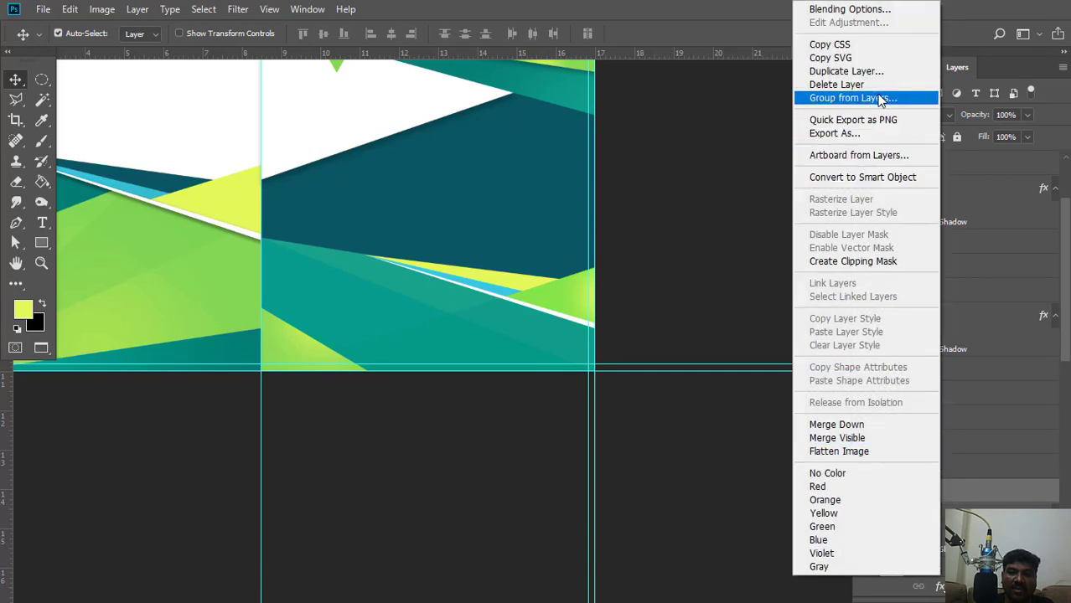
pyautogui.click(848, 9)
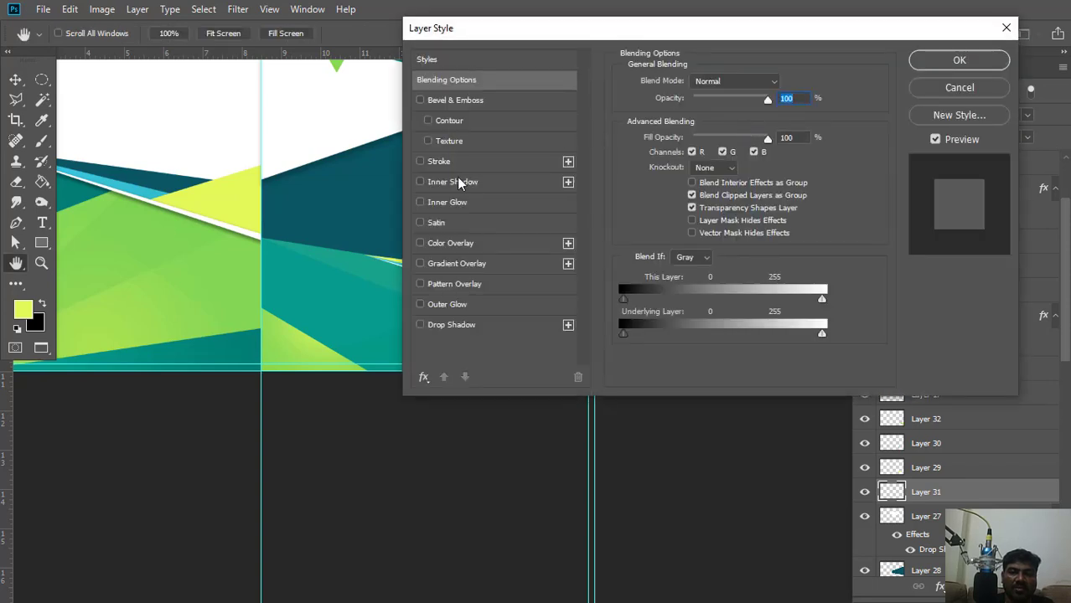
pyautogui.click(419, 325)
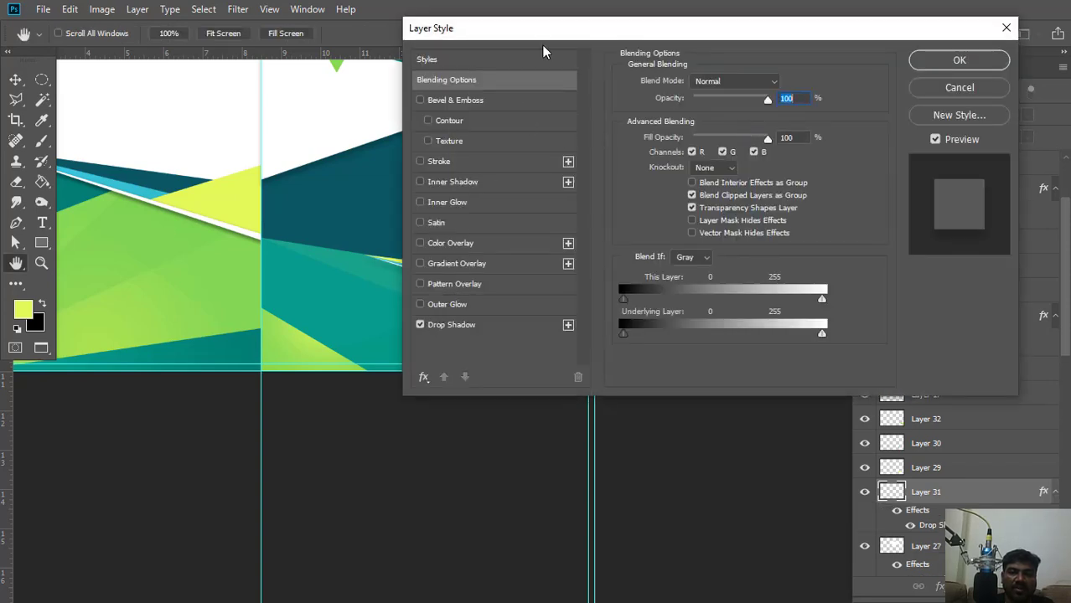
pyautogui.moveTo(551, 27); pyautogui.dragTo(747, 11)
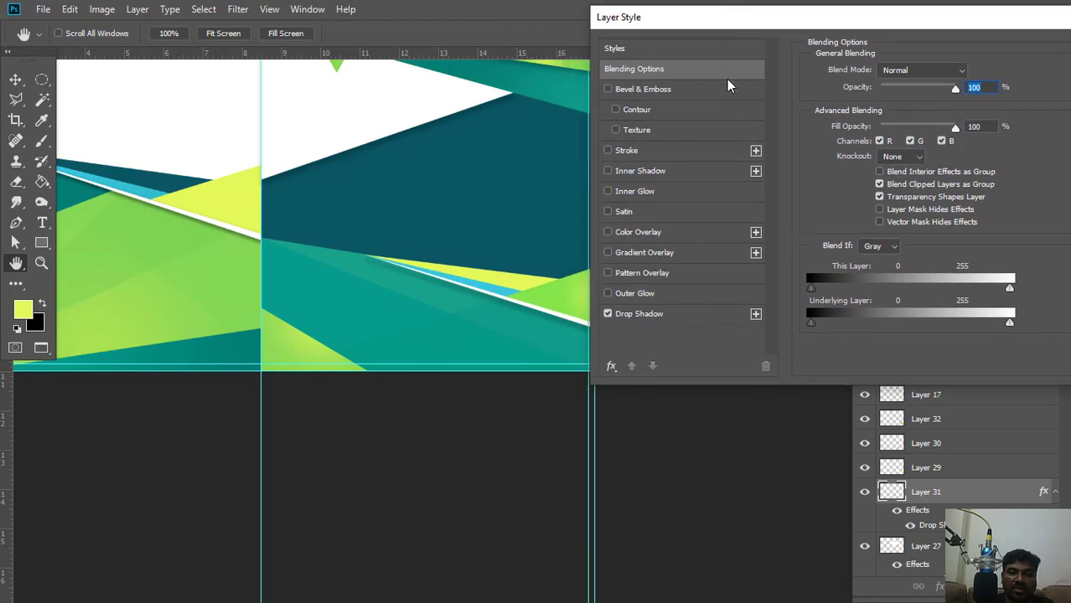
pyautogui.click(681, 318)
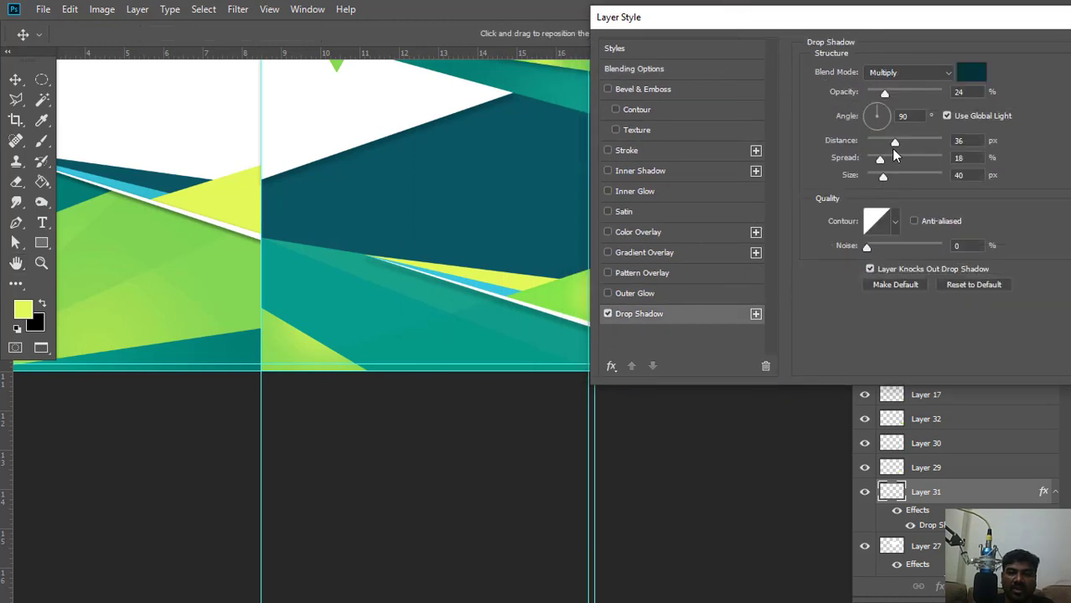
pyautogui.moveTo(893, 143); pyautogui.dragTo(879, 144)
pyautogui.moveTo(882, 176)
pyautogui.mouseDown()
pyautogui.moveTo(875, 159)
pyautogui.moveTo(882, 177)
pyautogui.mouseUp()
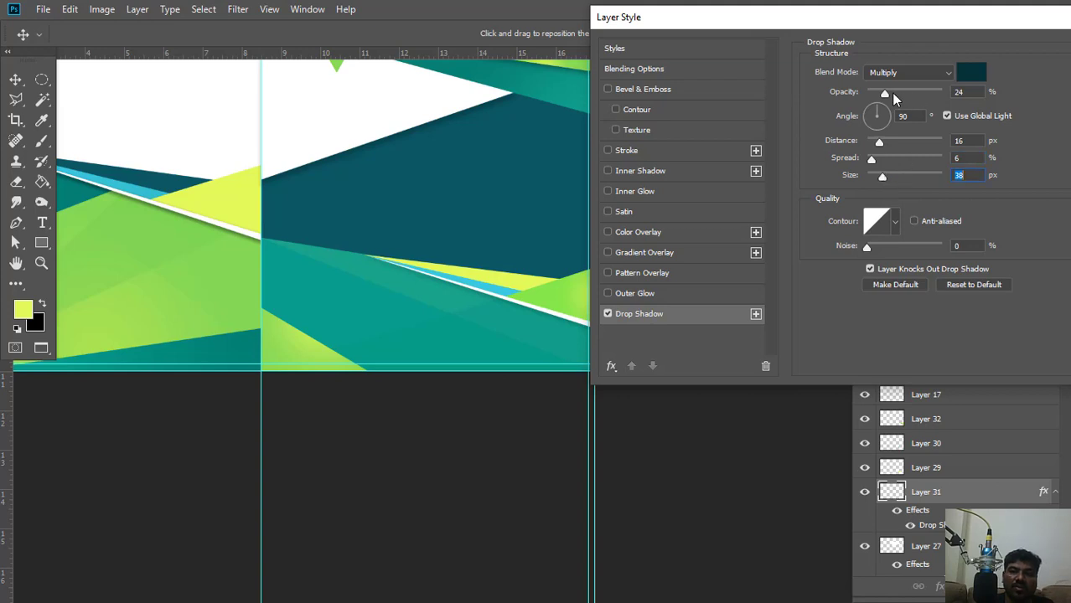
pyautogui.moveTo(885, 94); pyautogui.dragTo(888, 97)
pyautogui.moveTo(960, 19); pyautogui.dragTo(582, 326)
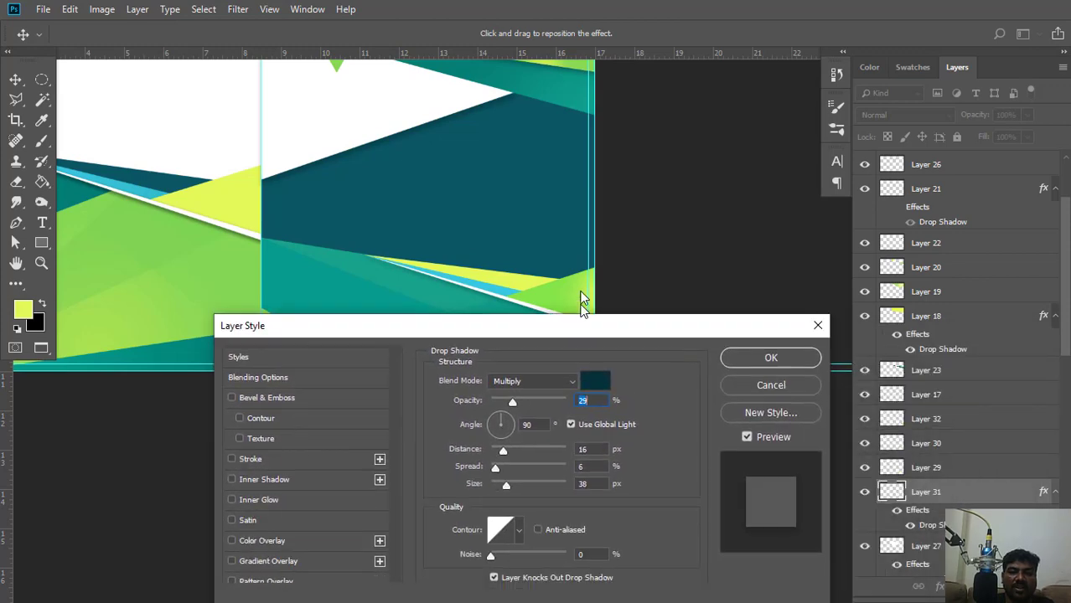
pyautogui.click(789, 314)
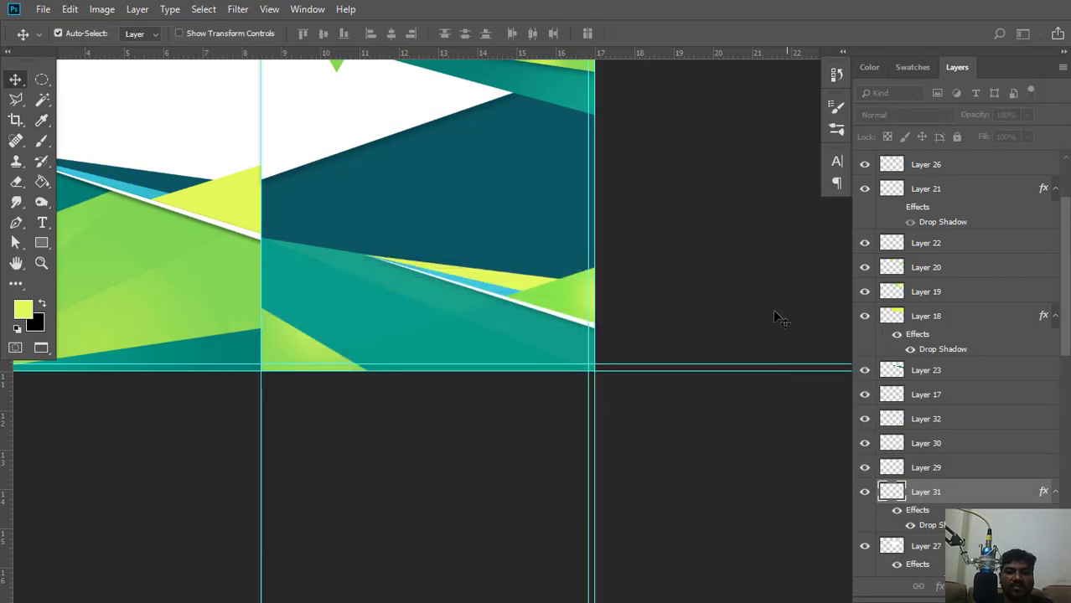
# Show the reference flyer and zoom in on the cyan Add Photo triangle above Business.
pyautogui.hotkey('ctrl', '-')
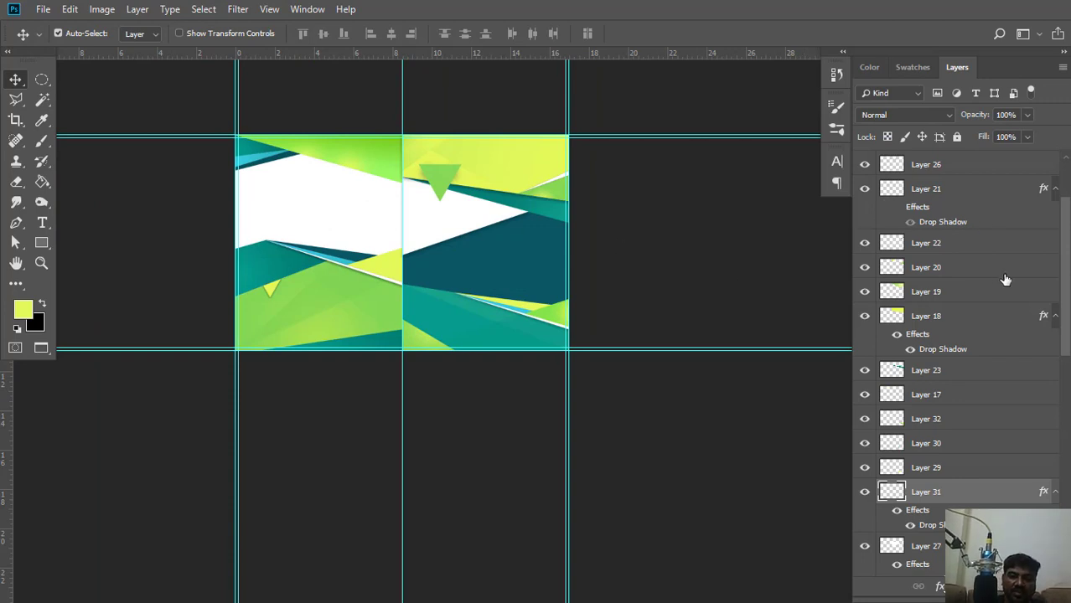
pyautogui.scroll(3, 1005, 276)
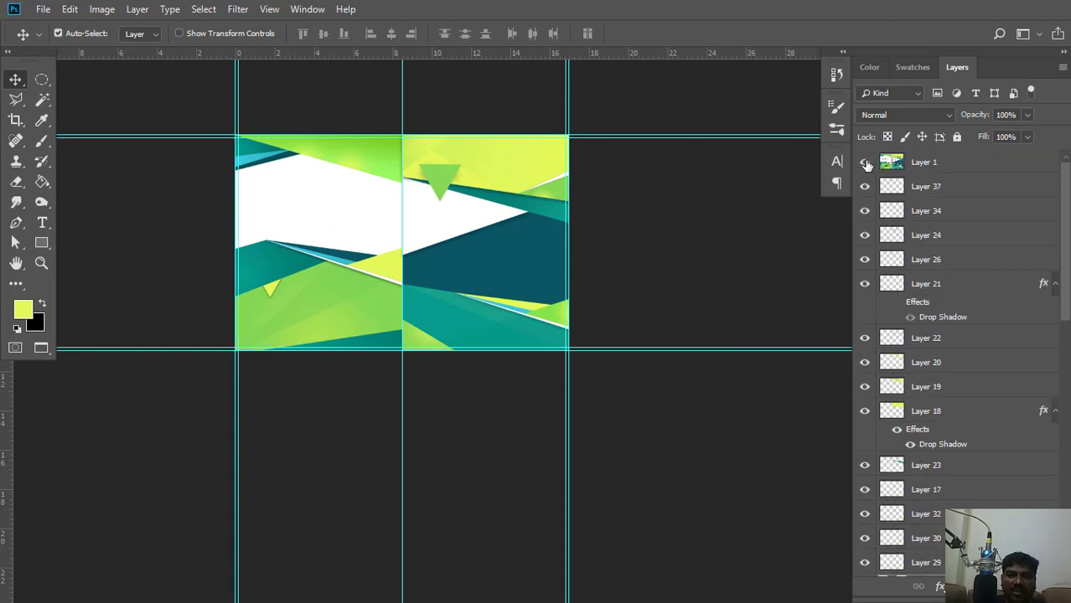
pyautogui.click(864, 163)
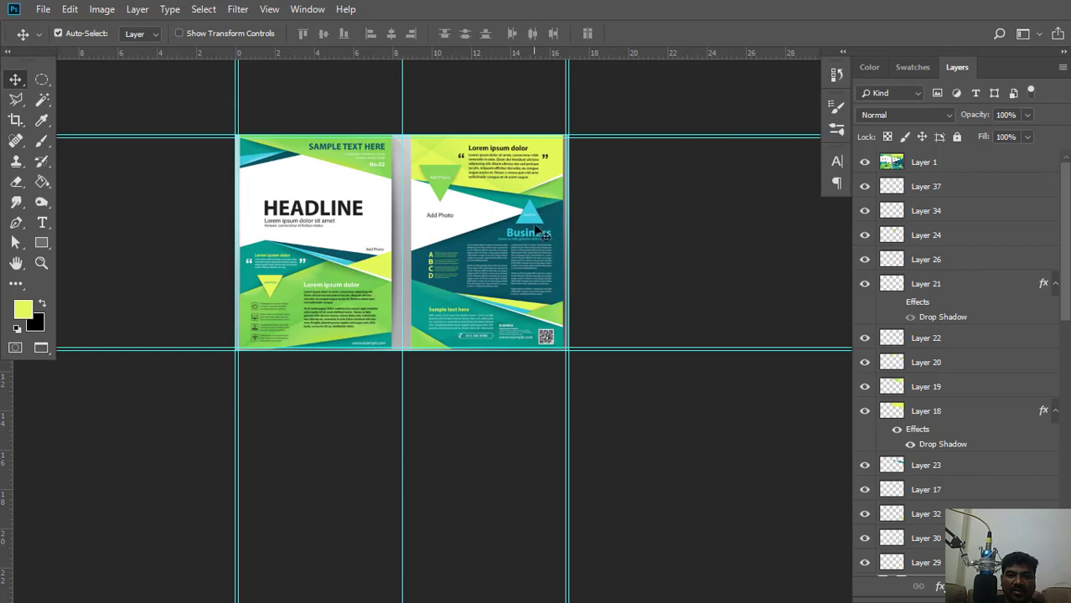
pyautogui.press('ctrl')
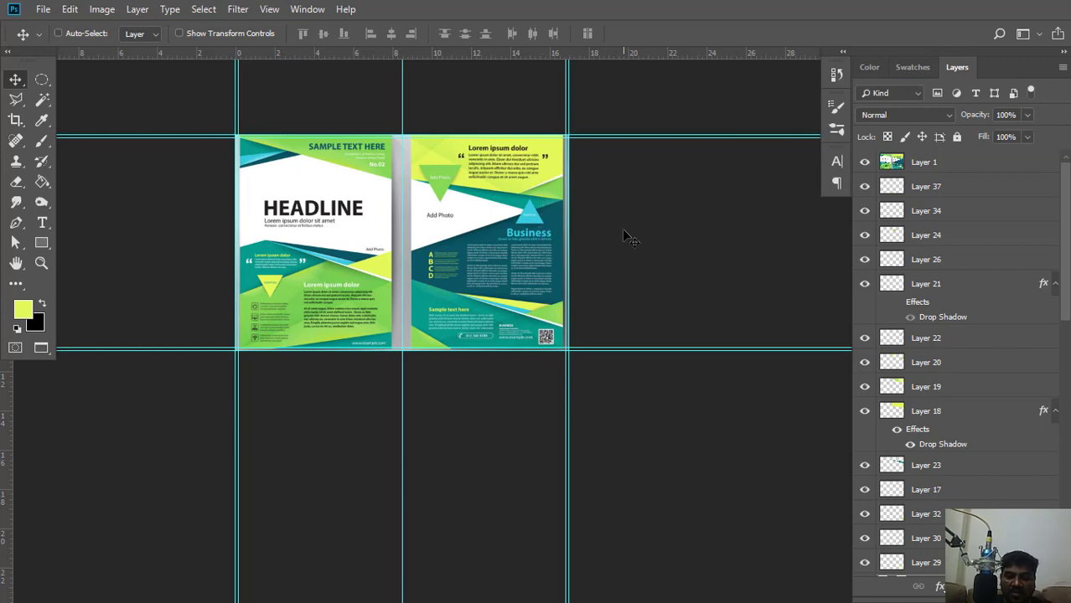
pyautogui.scroll(5, 620, 220)
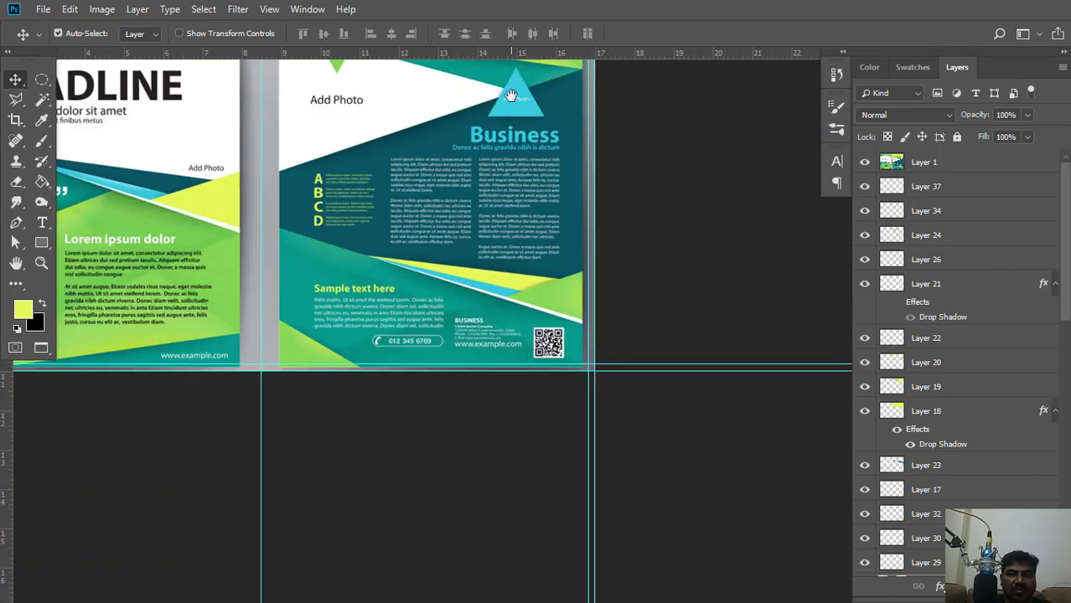
pyautogui.moveTo(511, 95); pyautogui.dragTo(491, 279)
pyautogui.scroll(5, 490, 279)
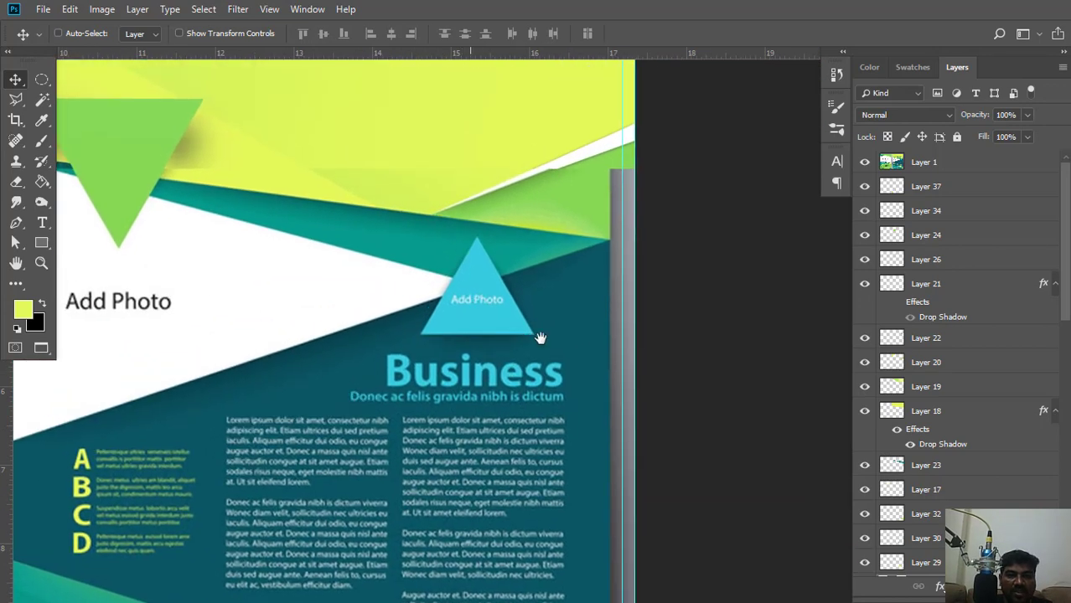
pyautogui.moveTo(541, 338); pyautogui.dragTo(639, 306)
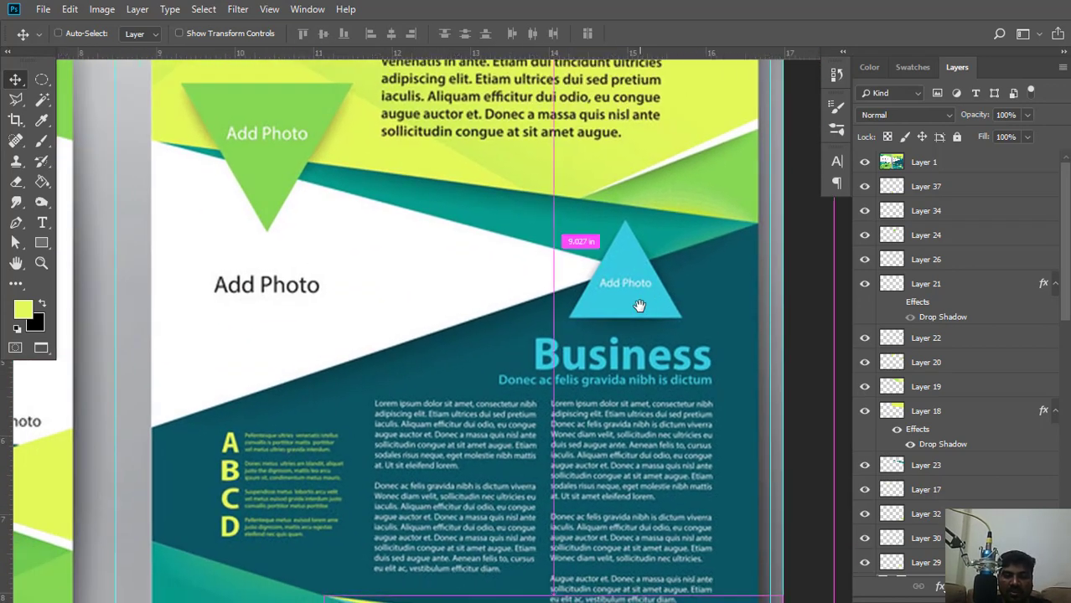
pyautogui.scroll(3, 639, 306)
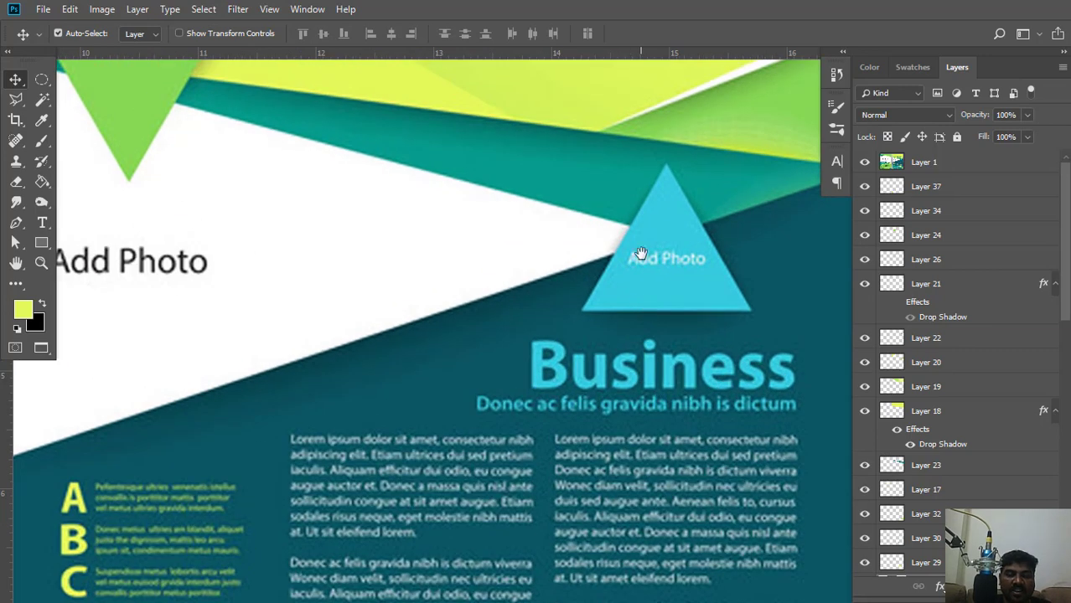
pyautogui.moveTo(634, 256); pyautogui.dragTo(581, 314)
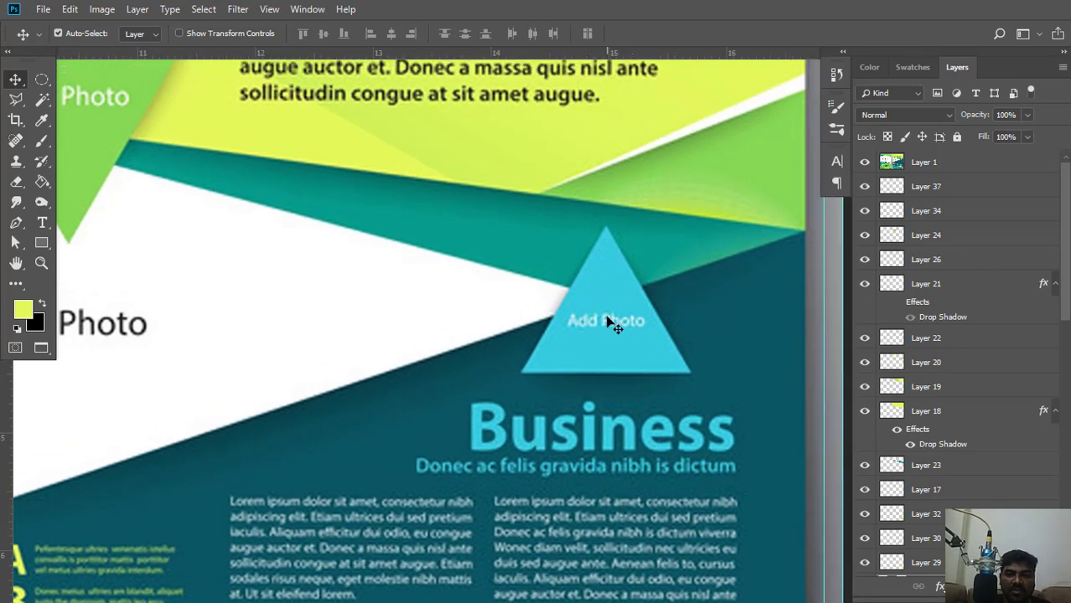
pyautogui.click(614, 325)
# Add a new layer above Layer 37 and trace the triangle's three corners with the Pen tool.
pyautogui.hotkey('alt', '[')
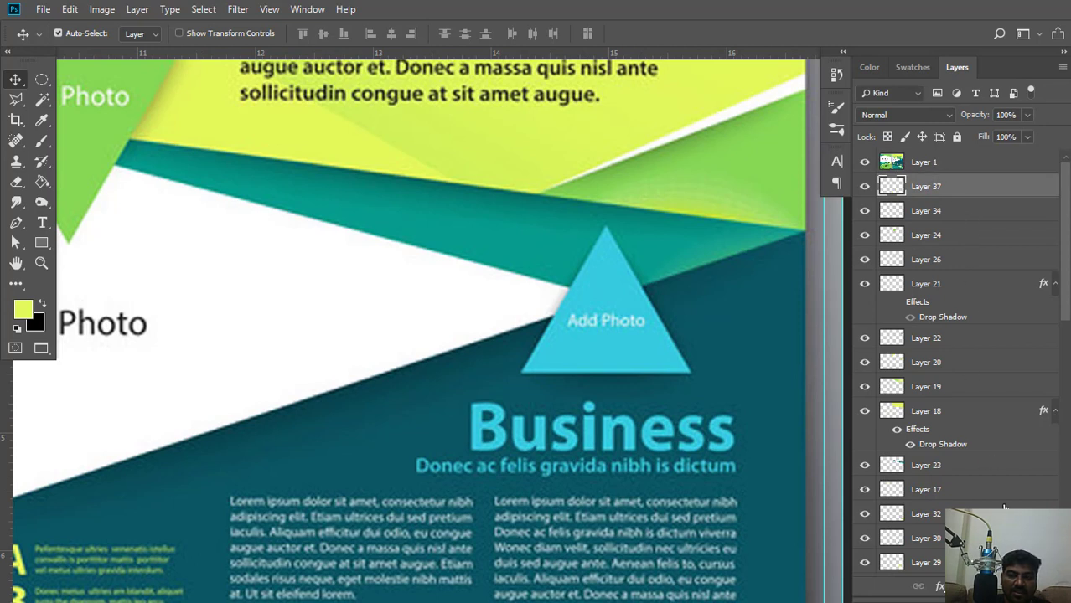
pyautogui.hotkey('ctrl', 'shift', 'alt', 'n')
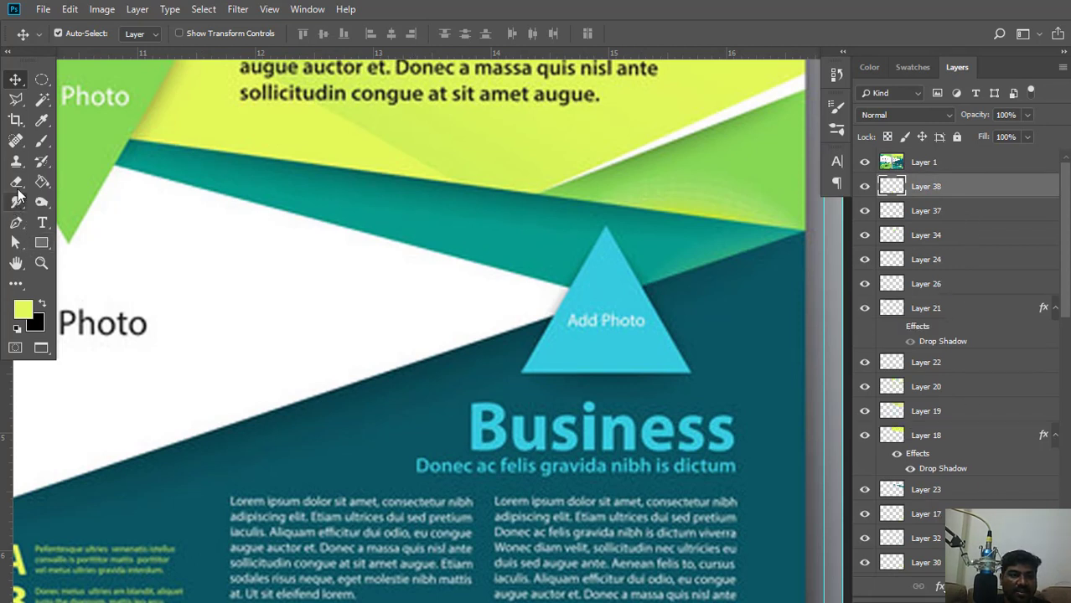
pyautogui.click(17, 225)
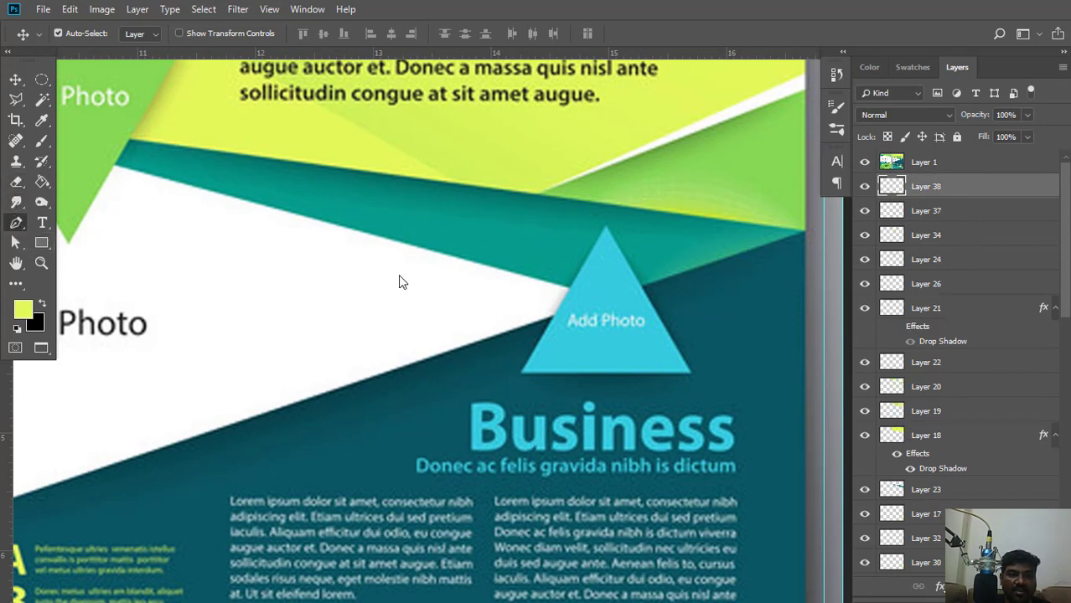
pyautogui.click(518, 375)
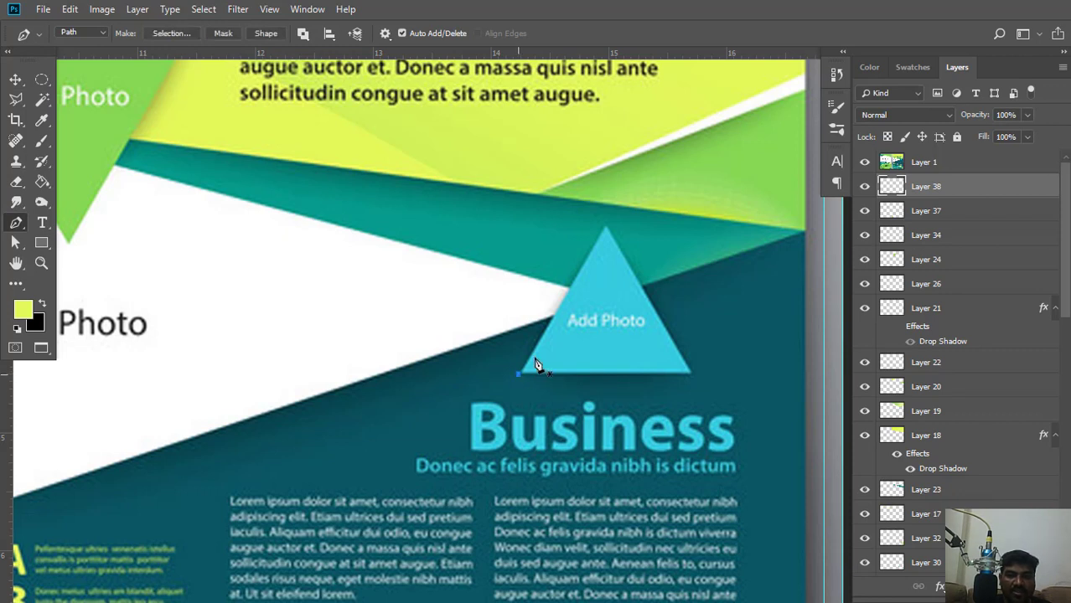
pyautogui.click(605, 225)
pyautogui.click(692, 375)
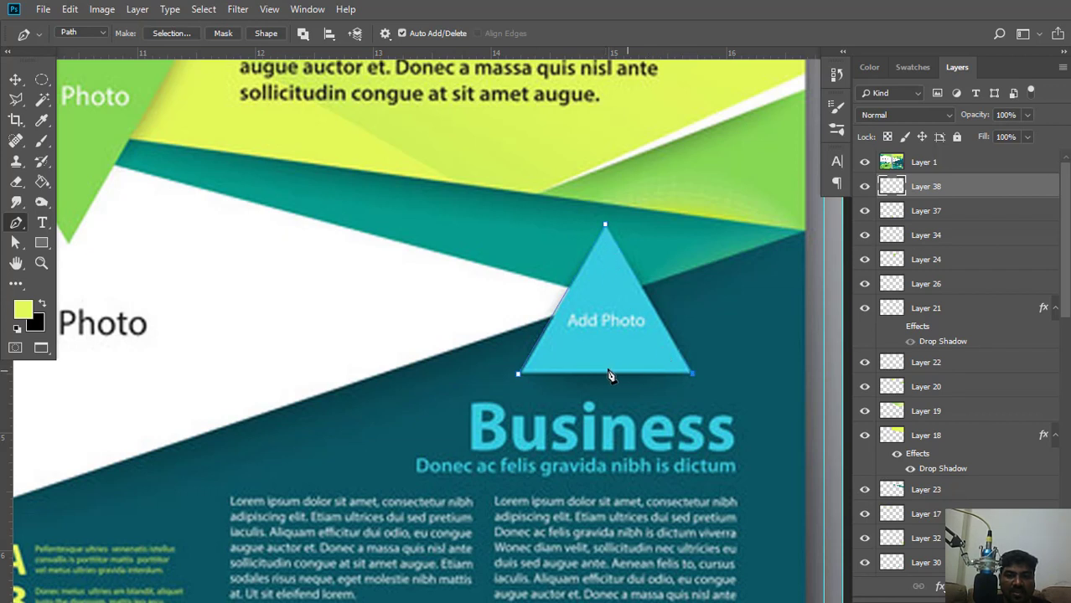
pyautogui.click(517, 375)
# Turn the triangle path into a selection, sample its cyan as foreground colour, then deselect.
pyautogui.rightClick(680, 232)
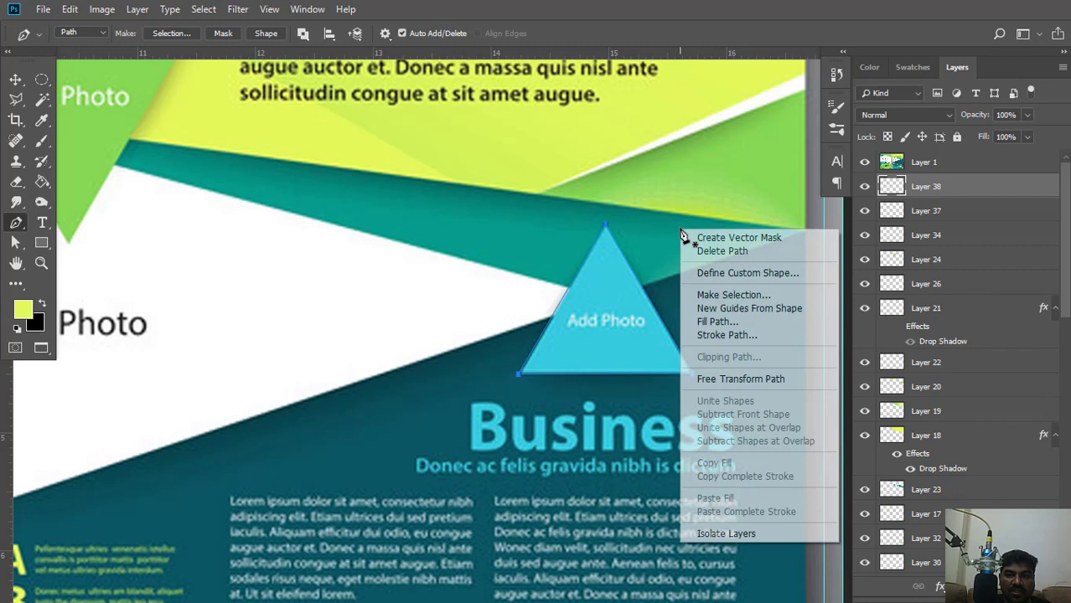
pyautogui.click(720, 294)
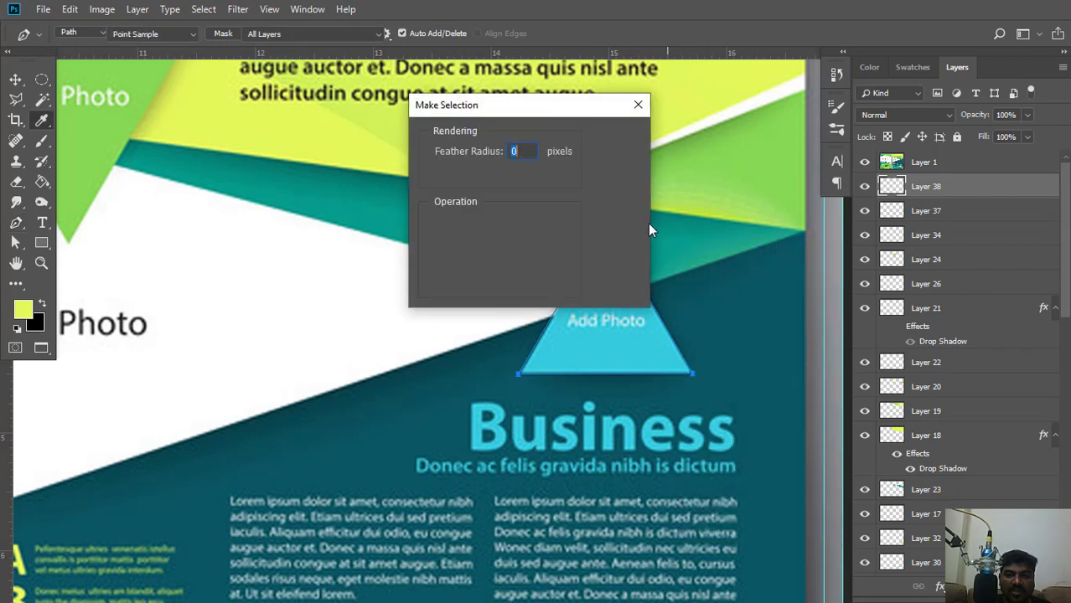
pyautogui.press('Return')
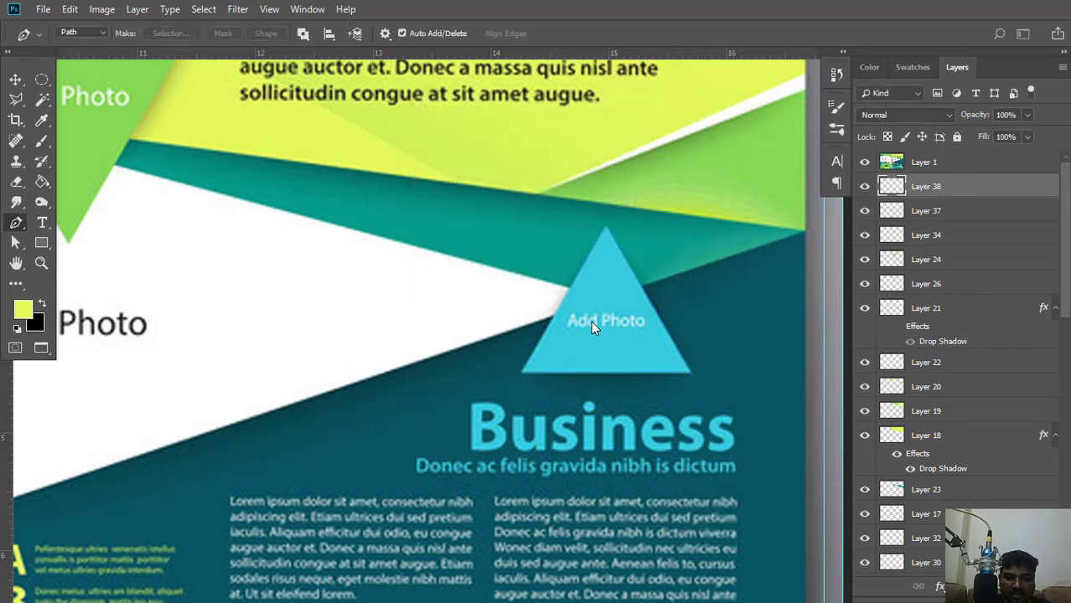
pyautogui.click(43, 181)
pyautogui.click(23, 310)
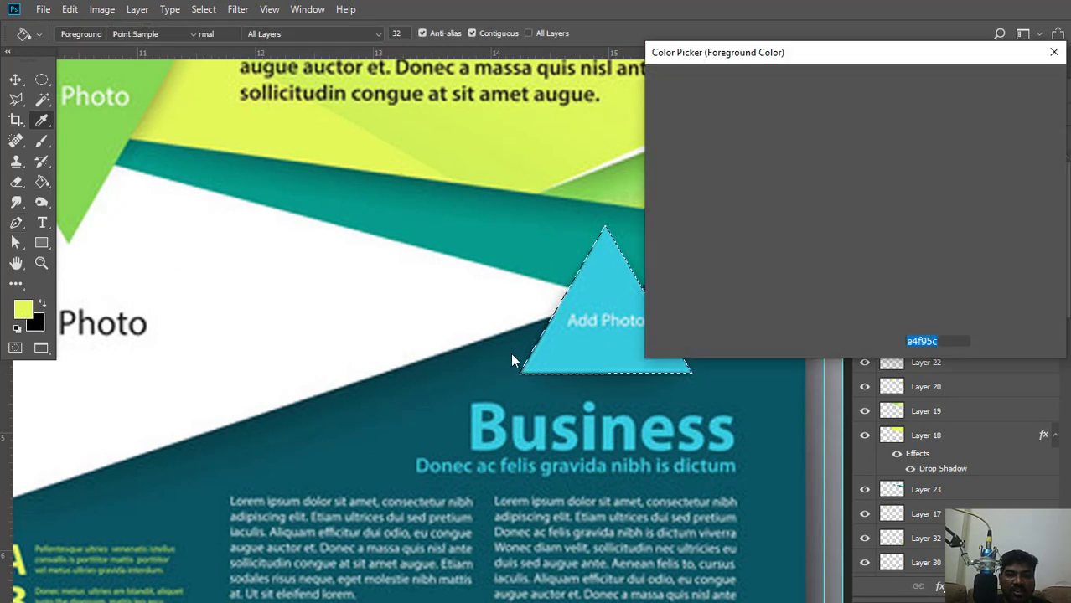
pyautogui.click(586, 344)
pyautogui.click(1011, 83)
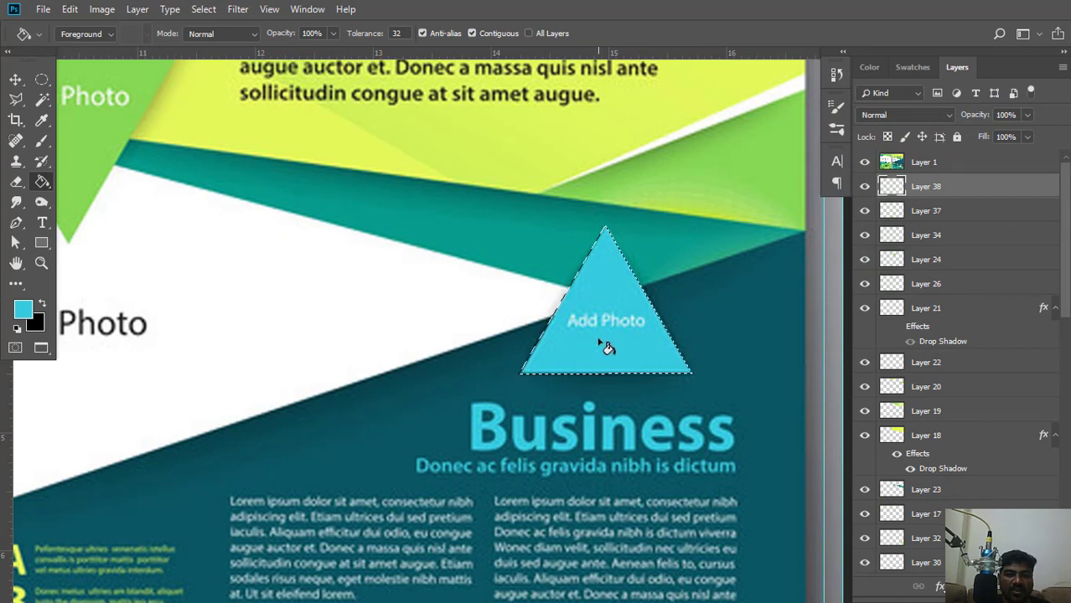
pyautogui.hotkey('ctrl', 'd')
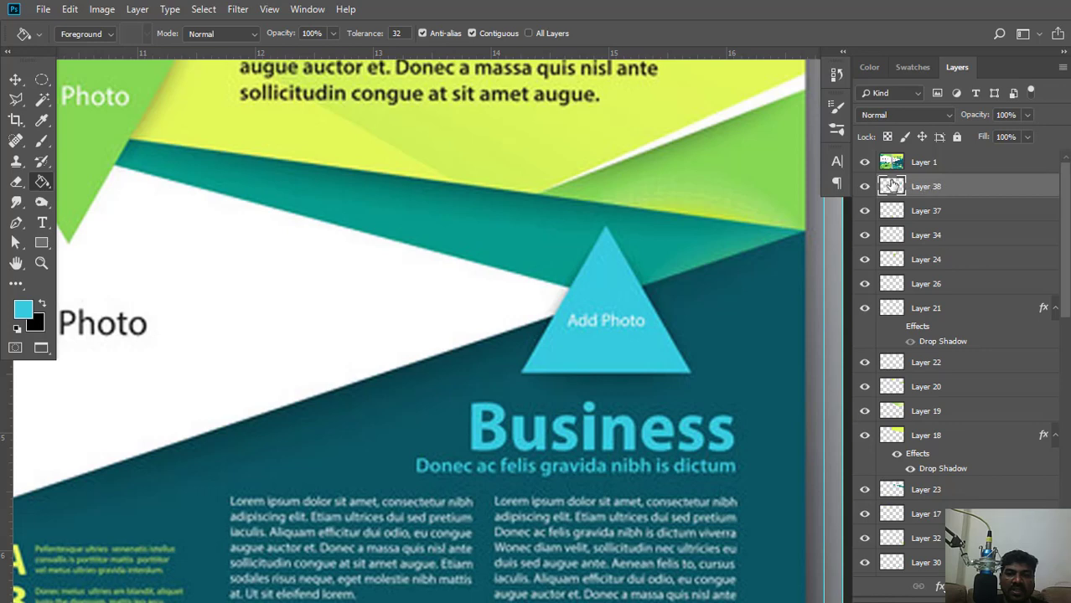
# Hide the reference flyer layer and add a Drop Shadow layer style to Layer 38.
pyautogui.click(864, 164)
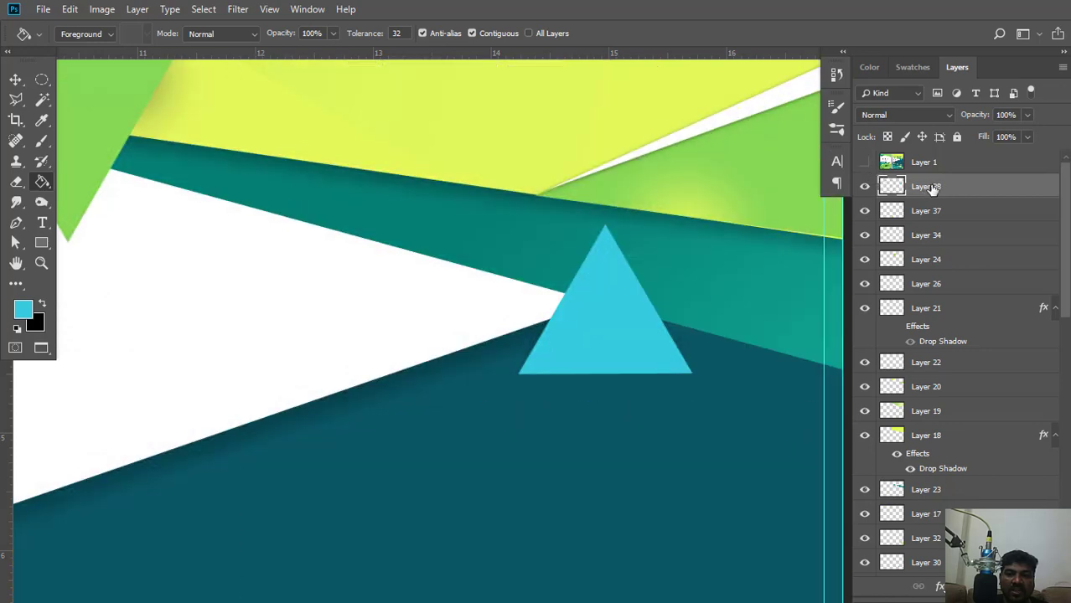
pyautogui.rightClick(942, 189)
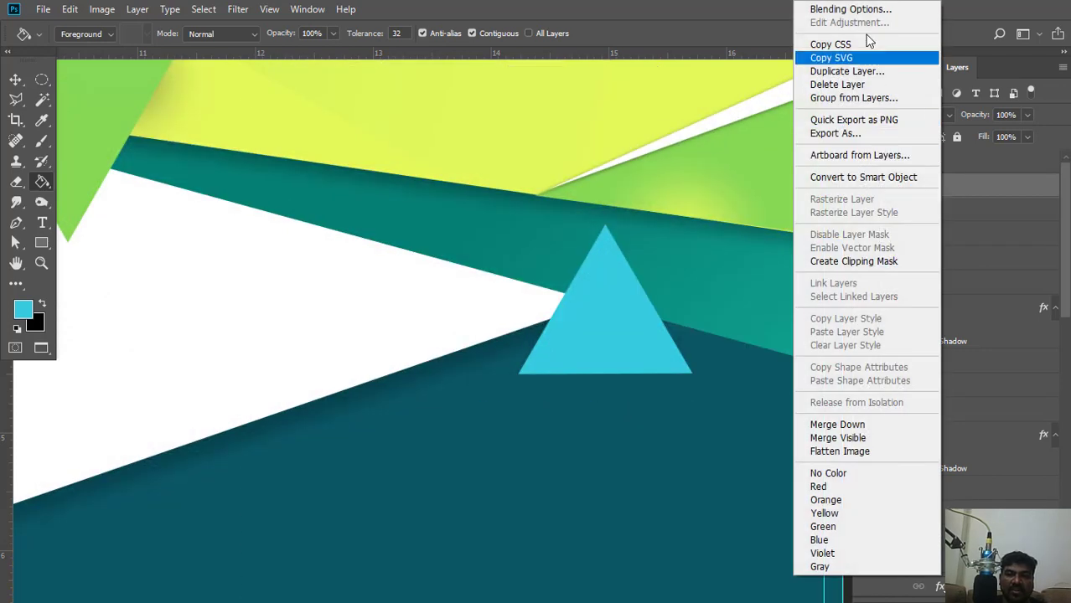
pyautogui.click(858, 9)
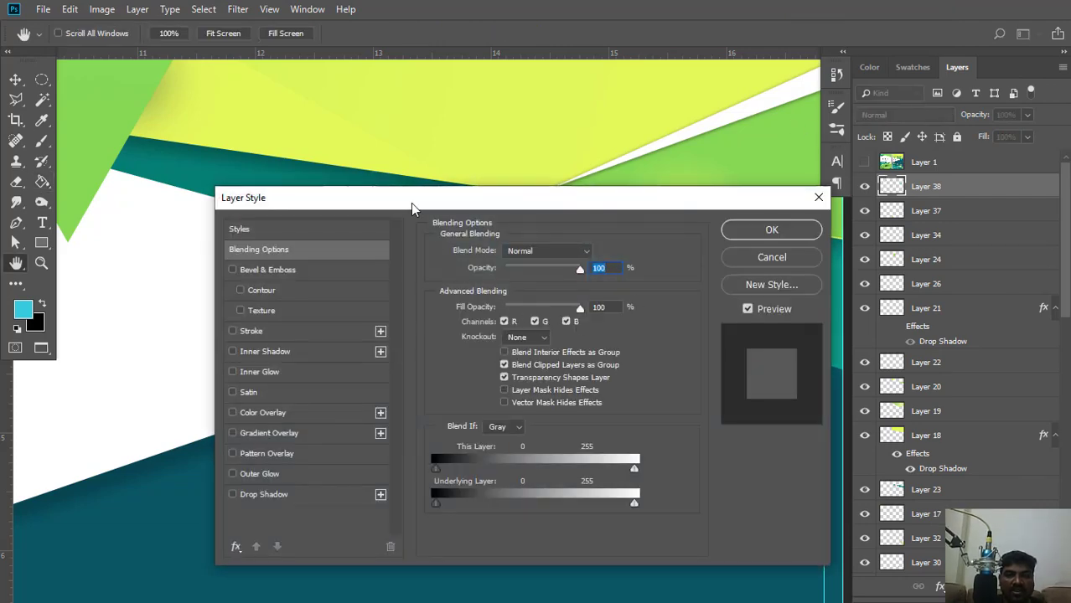
pyautogui.moveTo(410, 203); pyautogui.dragTo(170, 16)
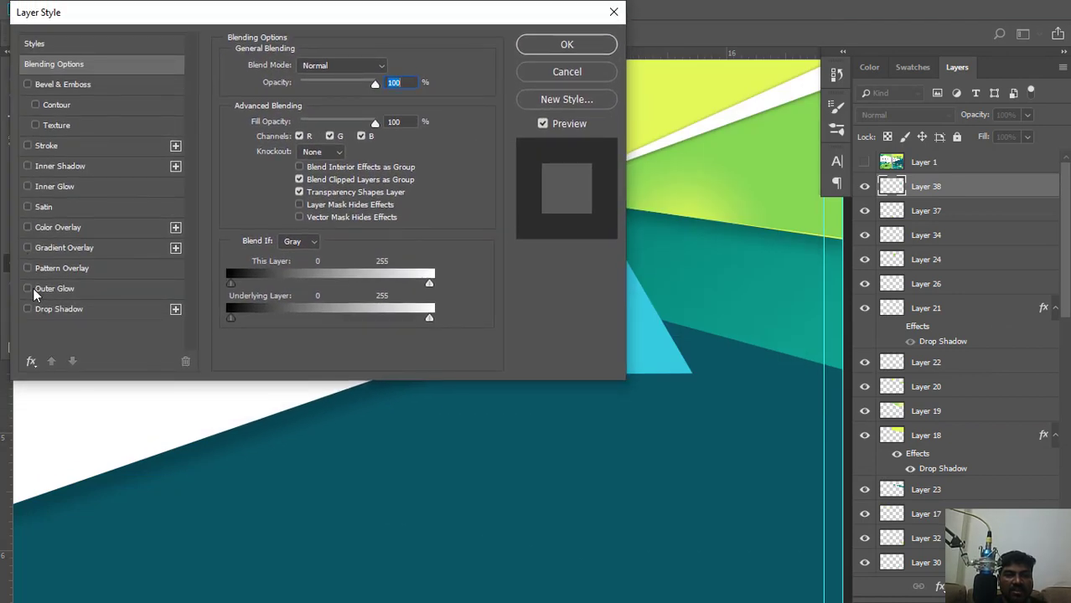
pyautogui.click(28, 310)
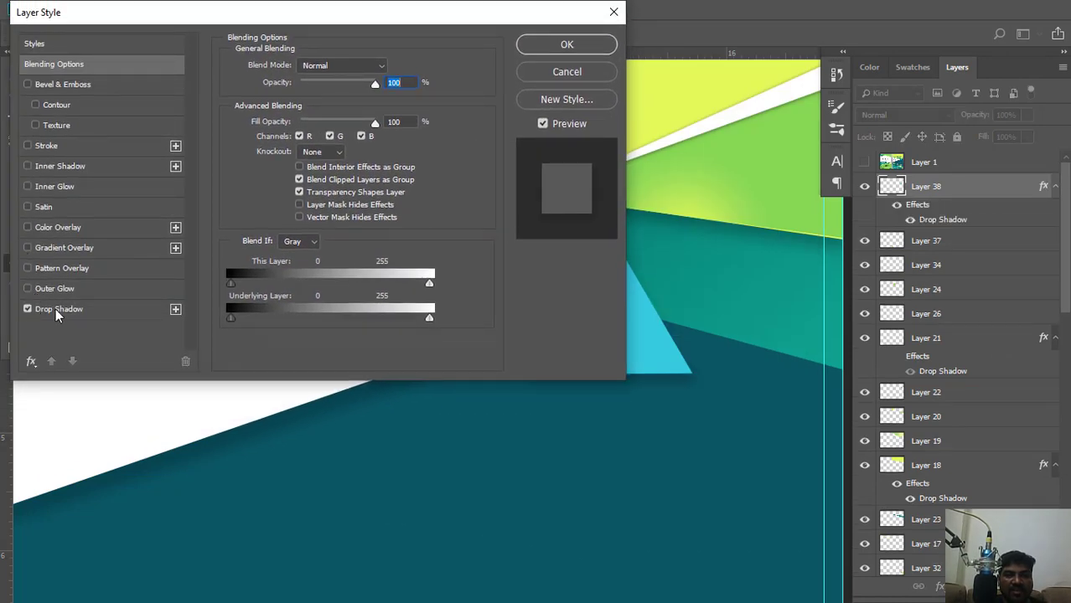
pyautogui.click(132, 310)
pyautogui.click(566, 47)
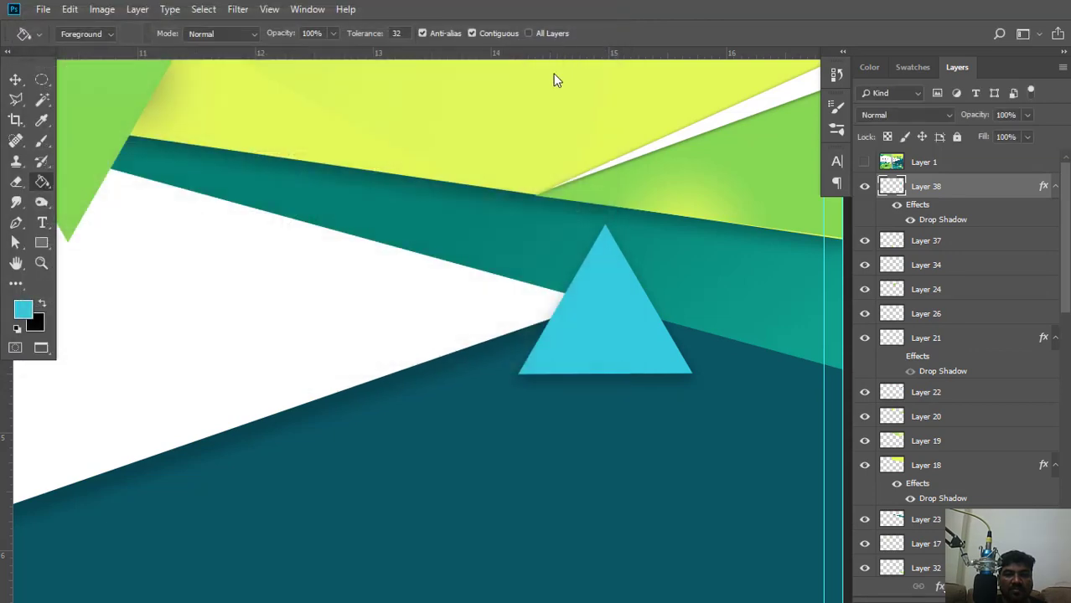
pyautogui.scroll(-5, 586, 204)
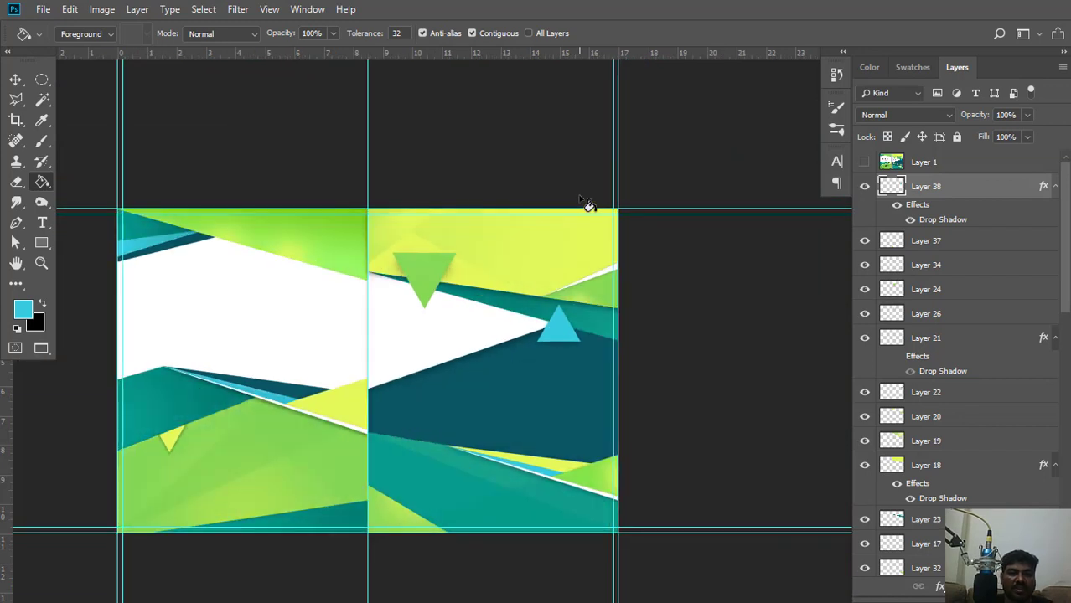
pyautogui.scroll(-1, 586, 205)
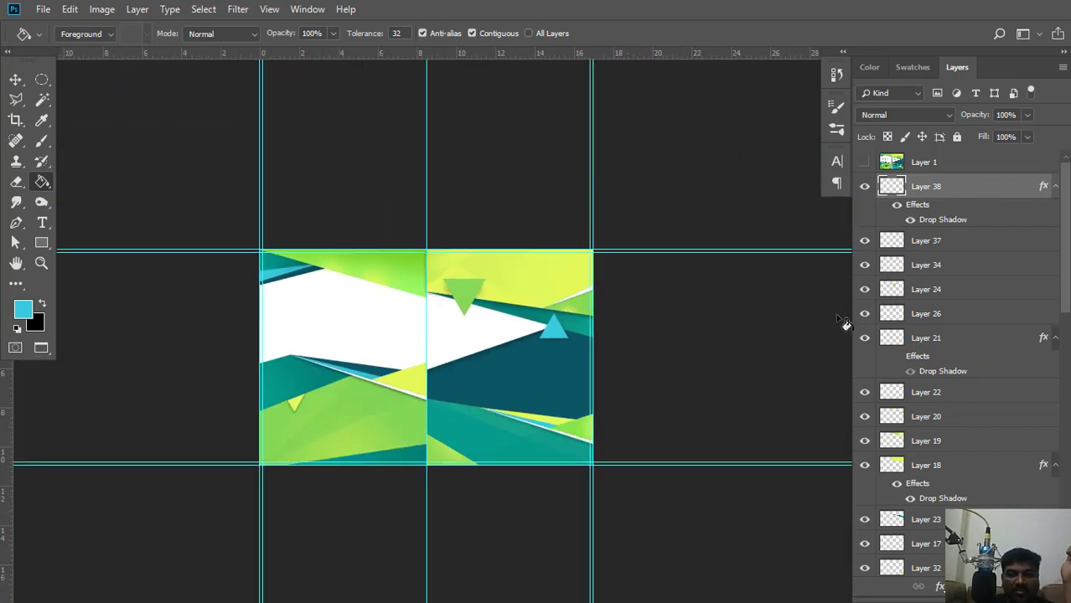
pyautogui.click(863, 163)
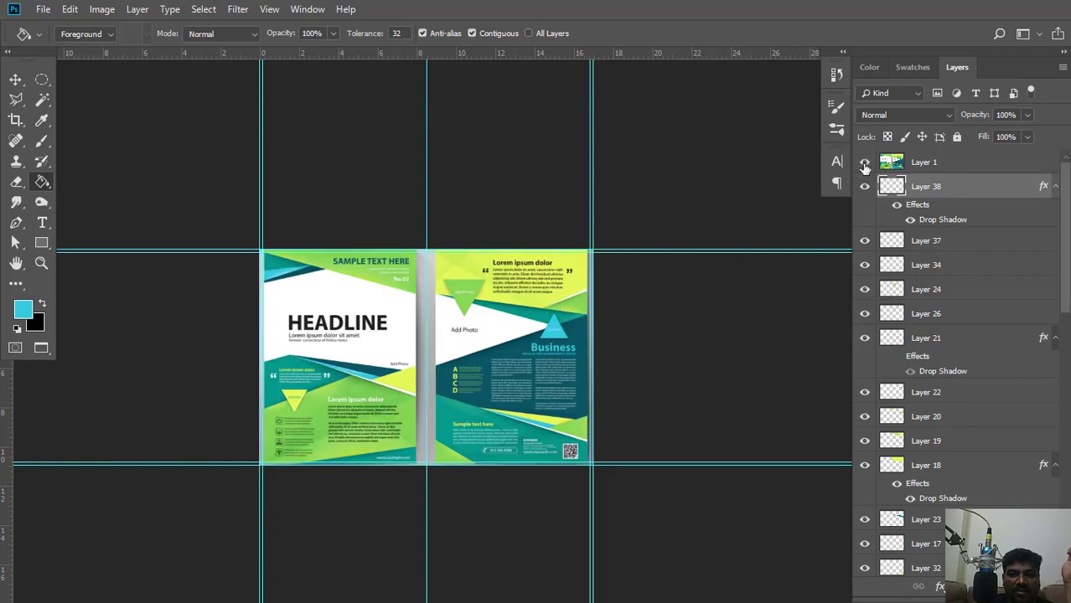
pyautogui.click(864, 164)
pyautogui.click(864, 164)
pyautogui.click(864, 164)
pyautogui.click(865, 164)
pyautogui.click(865, 165)
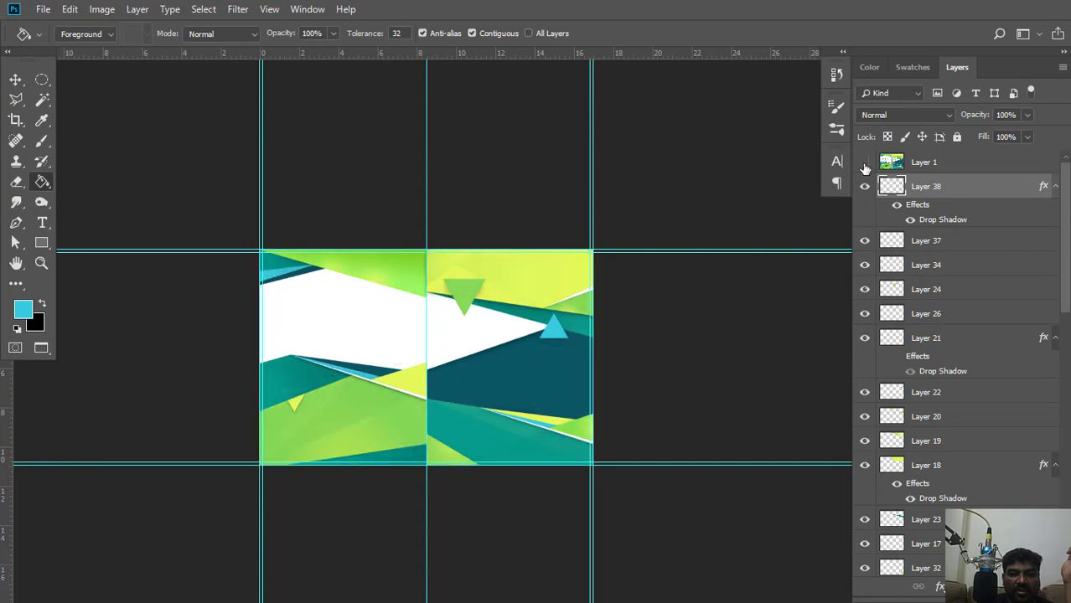
pyautogui.click(864, 166)
pyautogui.click(864, 166)
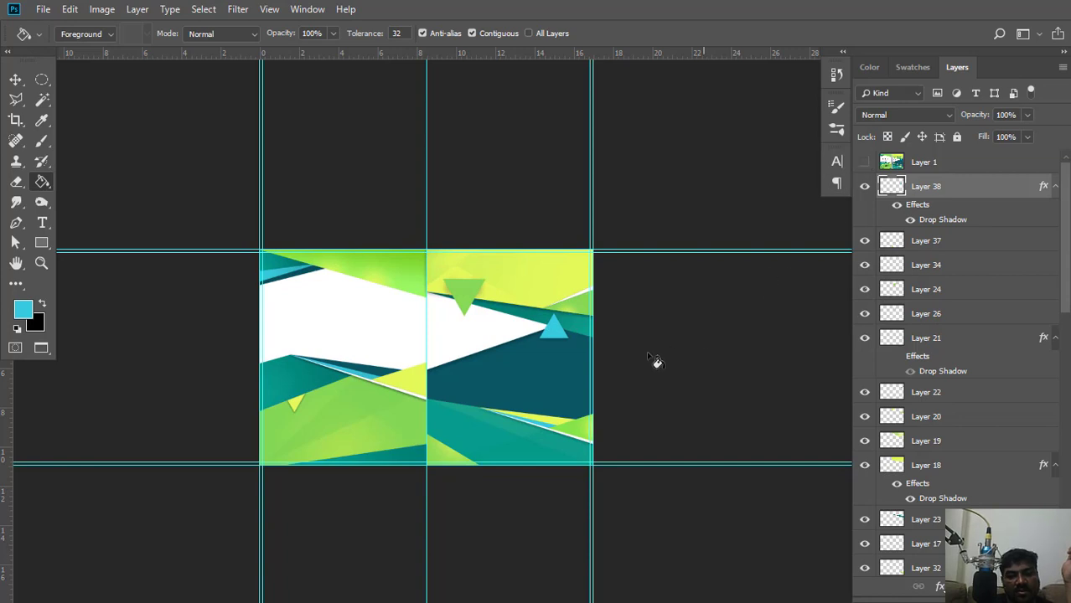
pyautogui.click(411, 385)
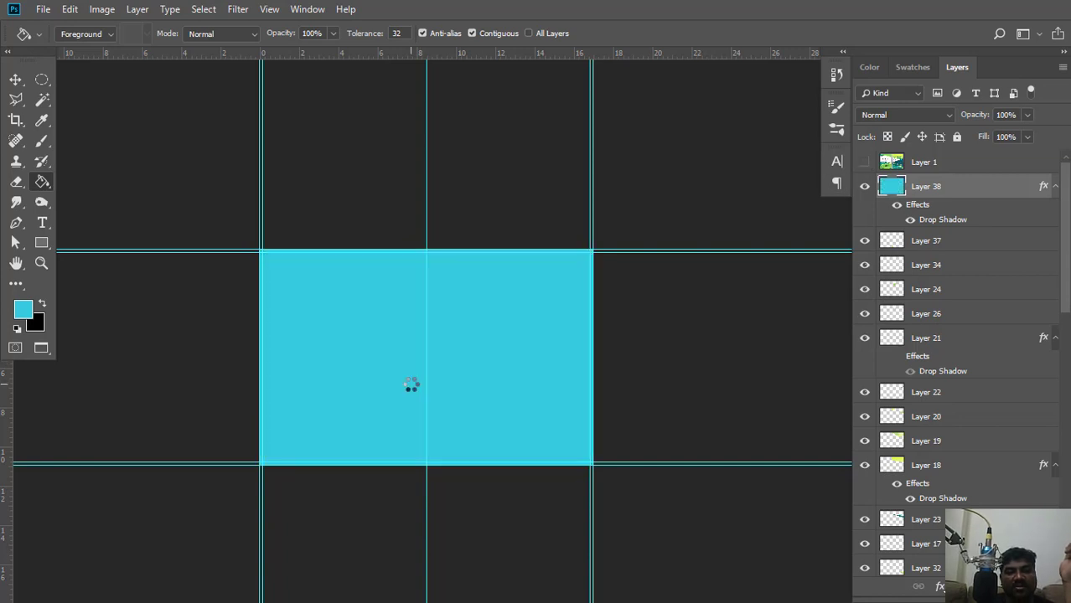
pyautogui.hotkey('ctrl', 'z')
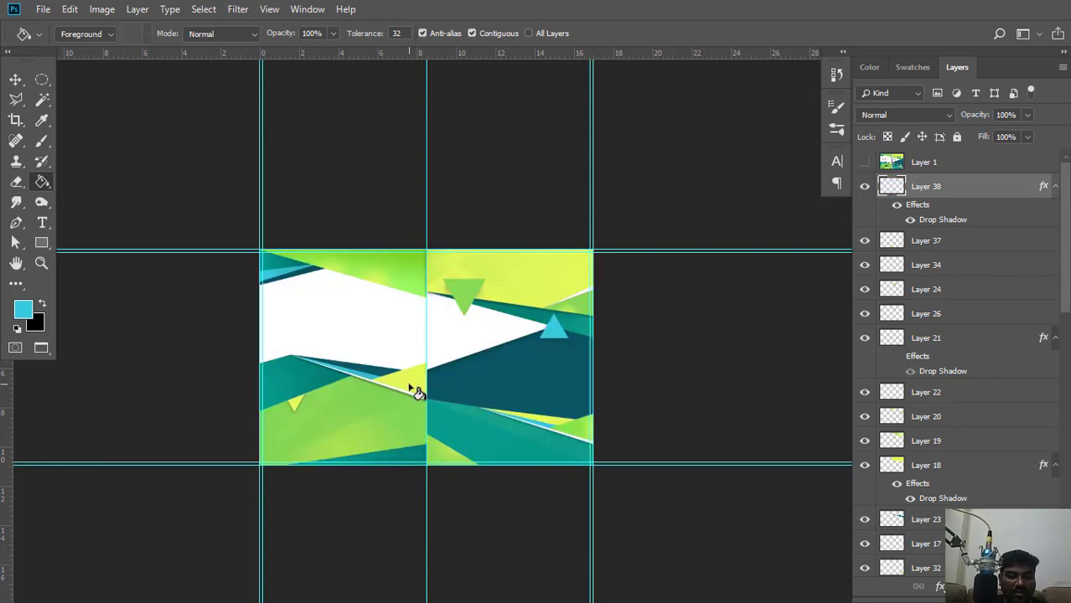
pyautogui.press('v')
pyautogui.click(410, 388)
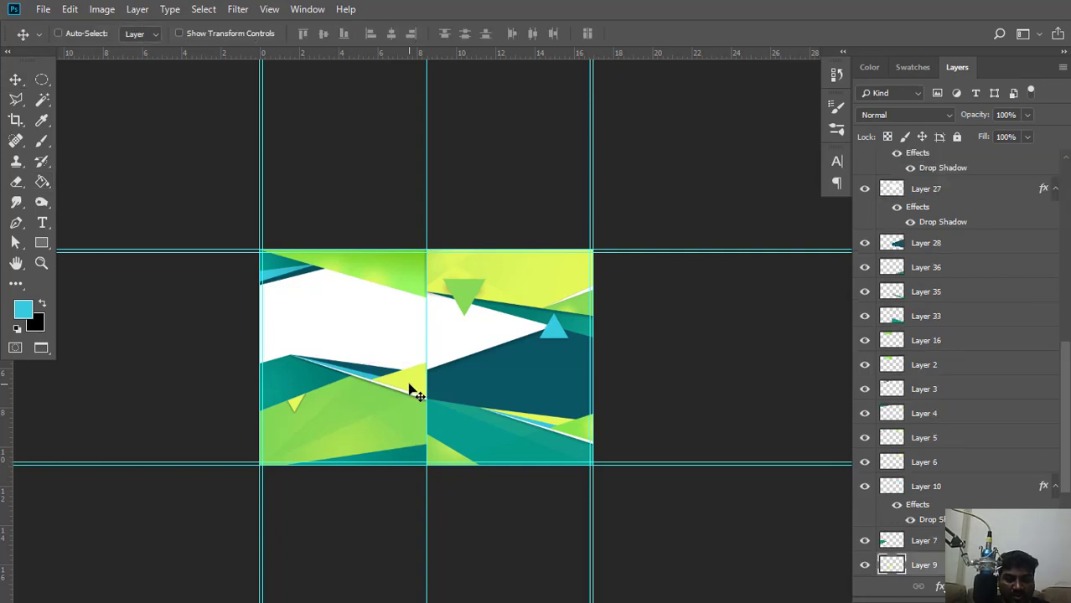
# Scale the small lime wedge to 79.14% height so it sits along the white diagonal.
pyautogui.hotkey('ctrl', 't')
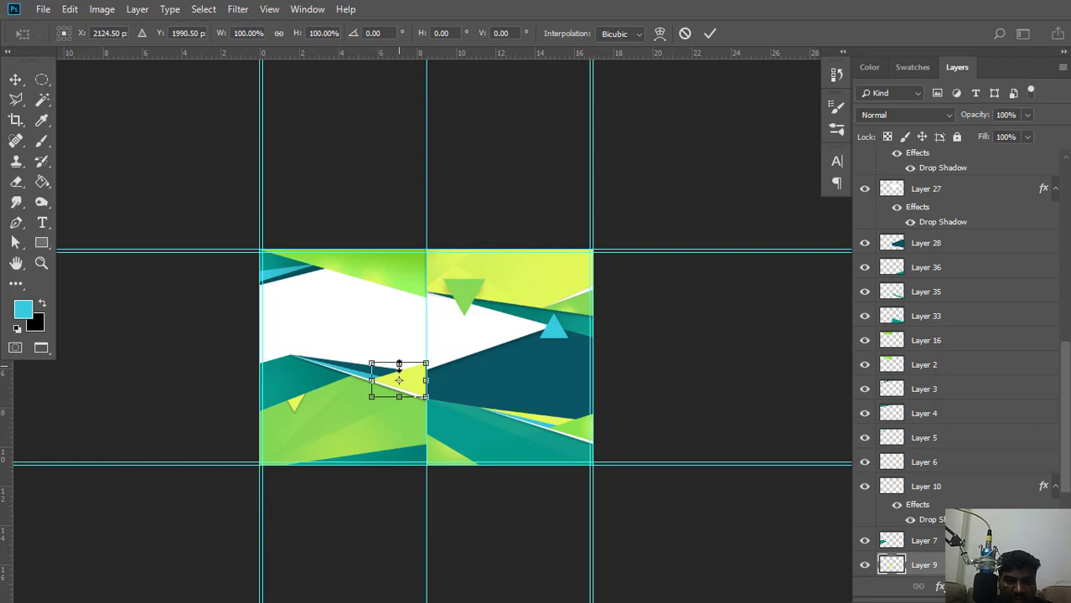
pyautogui.moveTo(399, 366); pyautogui.dragTo(398, 369)
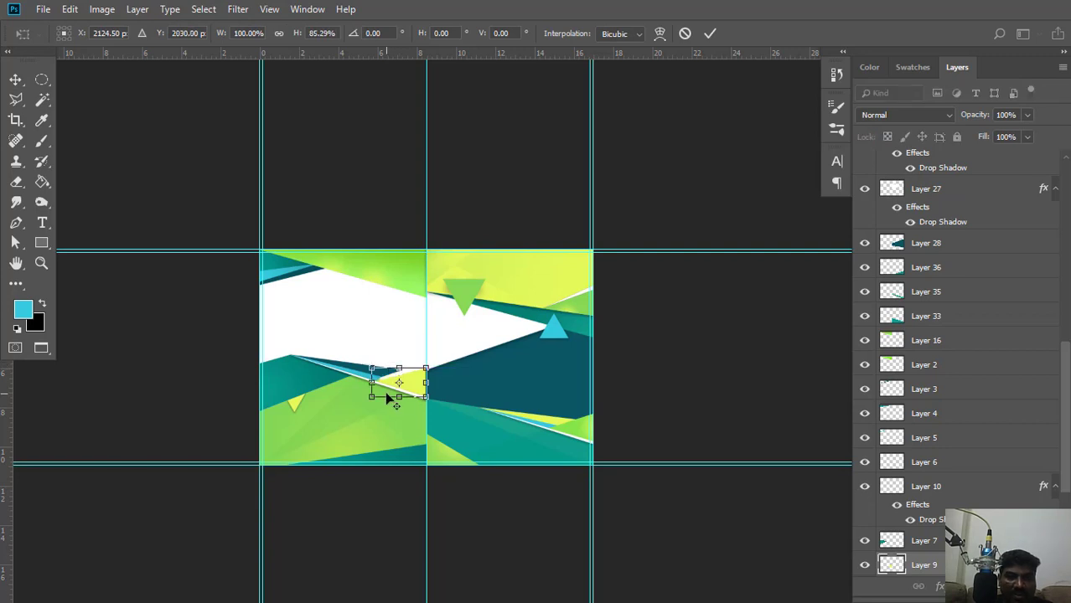
pyautogui.hotkey('ctrl', '+')
pyautogui.hotkey('ctrl', '+')
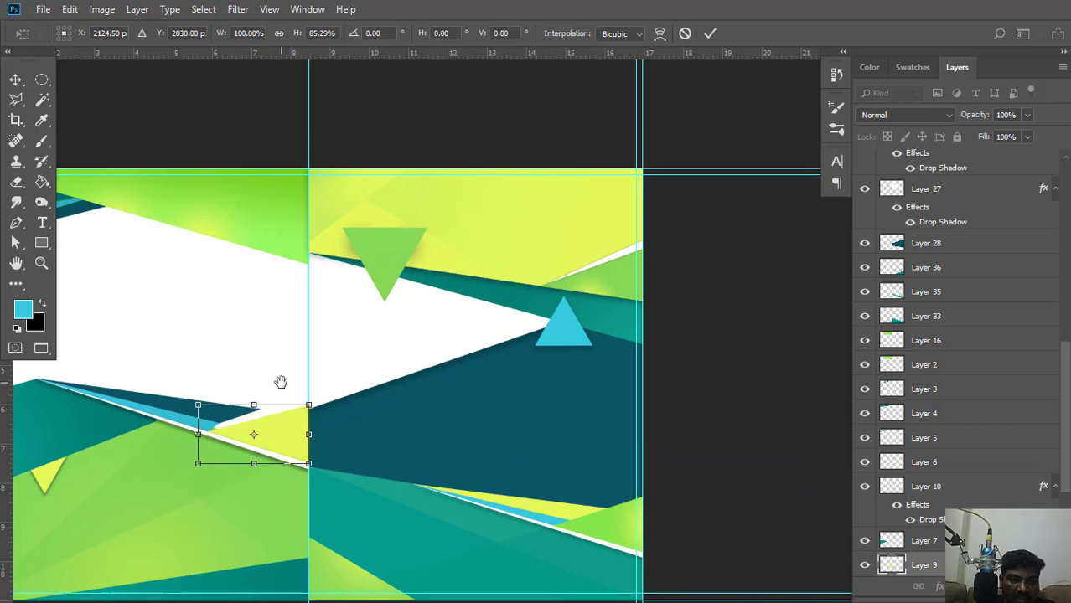
pyautogui.moveTo(283, 387); pyautogui.dragTo(351, 358)
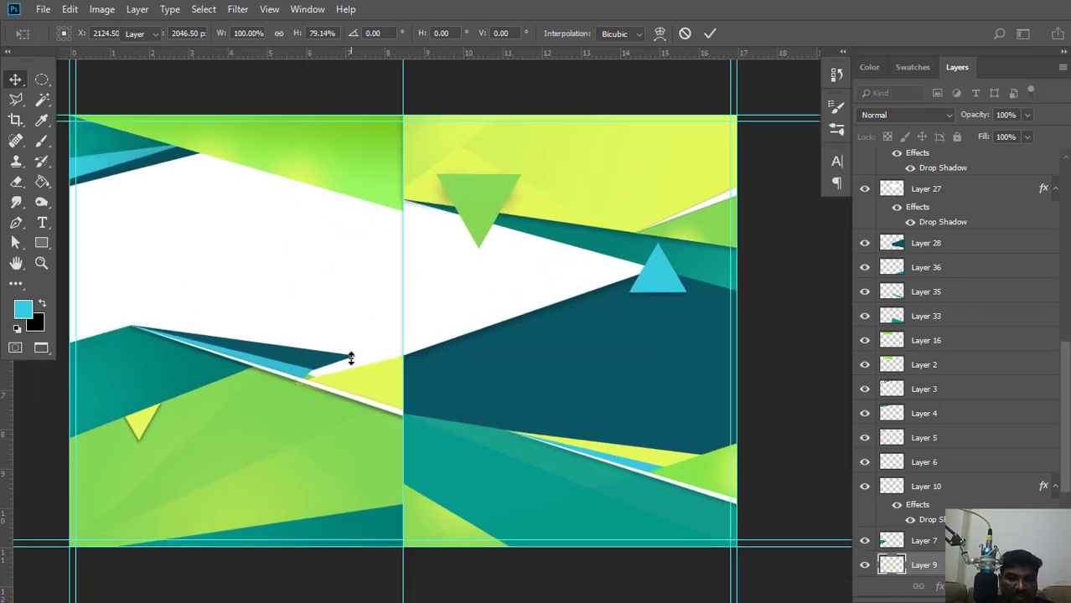
pyautogui.press('Return')
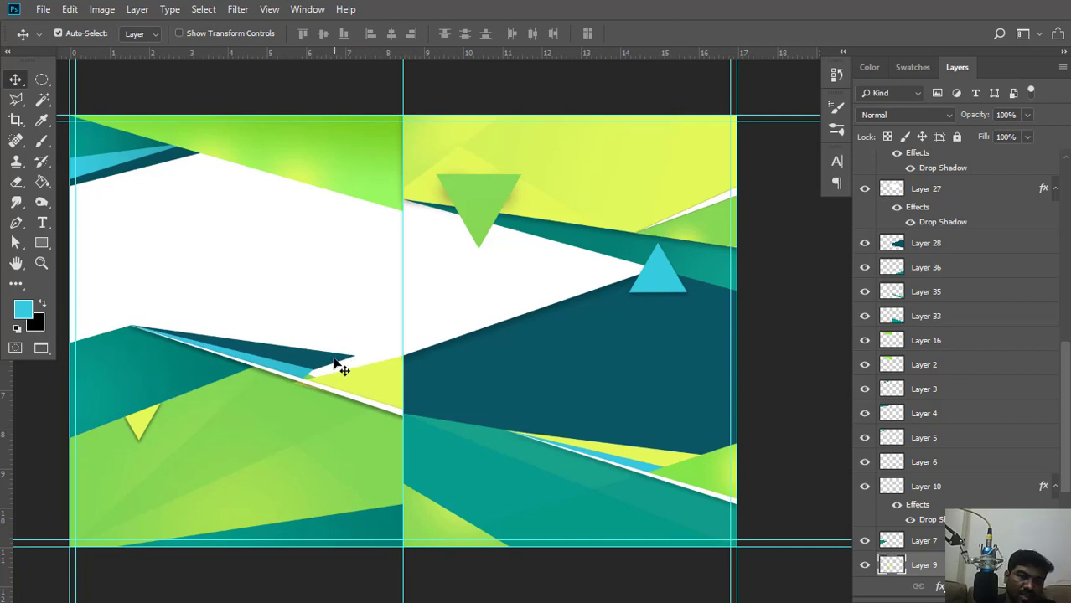
pyautogui.click(339, 368)
pyautogui.scroll(4, 340, 369)
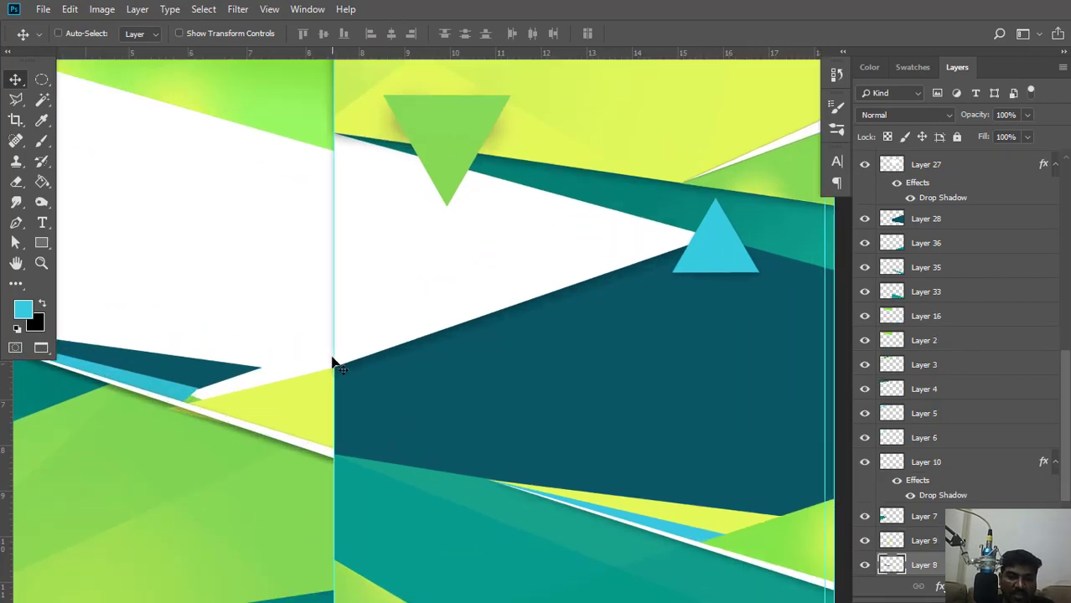
pyautogui.moveTo(311, 364); pyautogui.dragTo(410, 347)
# Trace the dark teal wedge extension from its apex to the left page's right edge.
pyautogui.moveTo(282, 347); pyautogui.dragTo(501, 334)
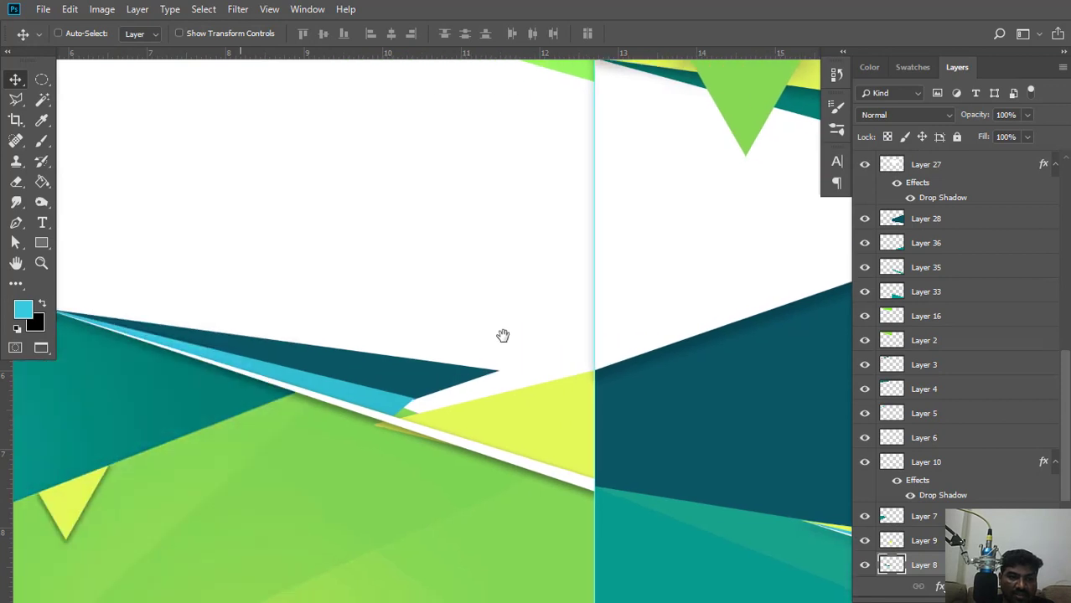
pyautogui.click(16, 223)
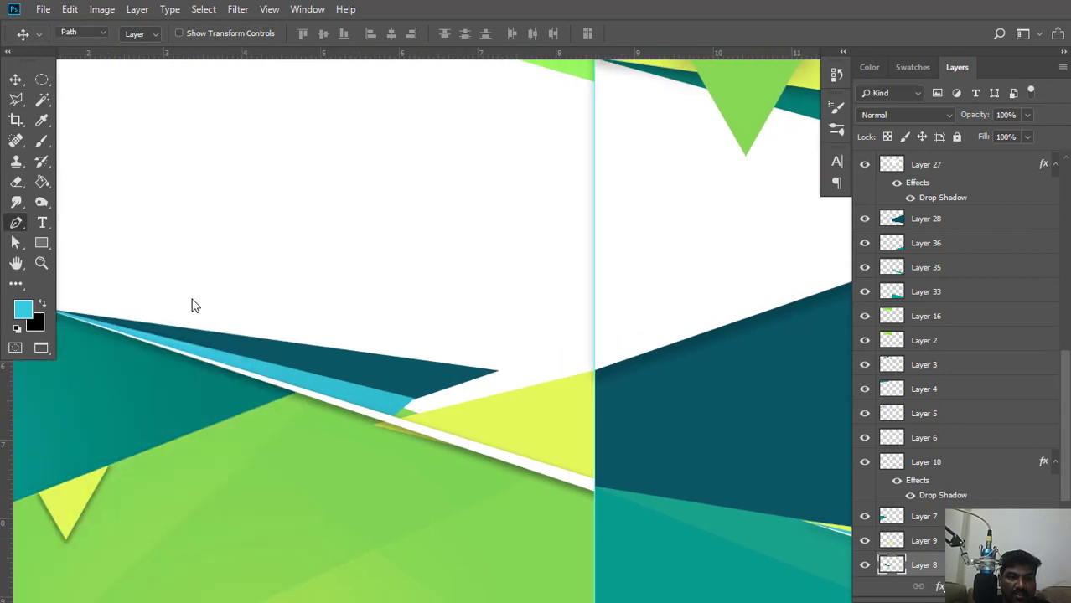
pyautogui.moveTo(222, 330); pyautogui.dragTo(332, 293)
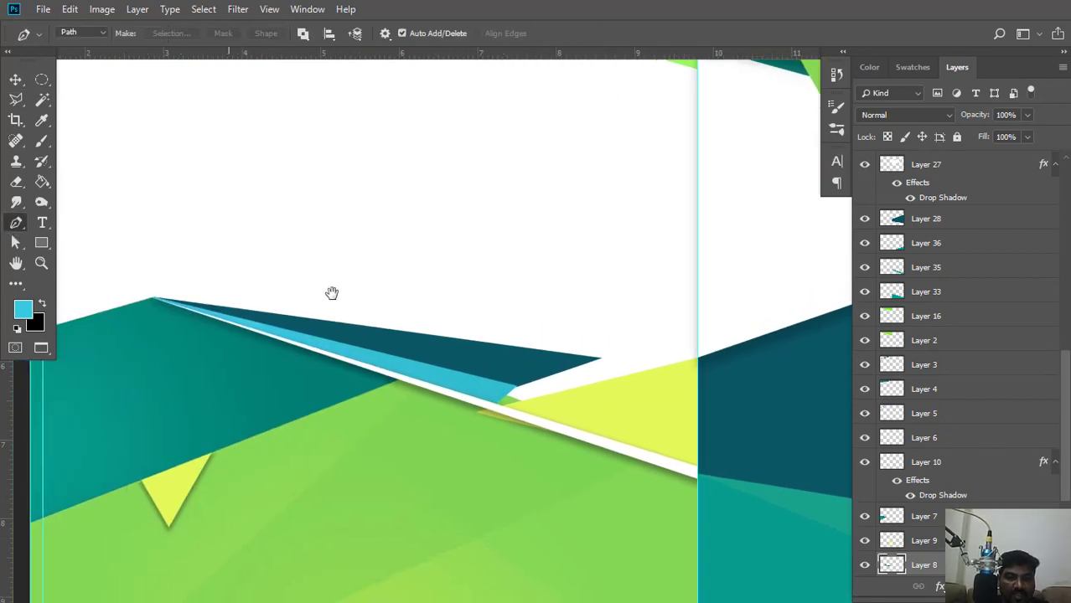
pyautogui.click(155, 299)
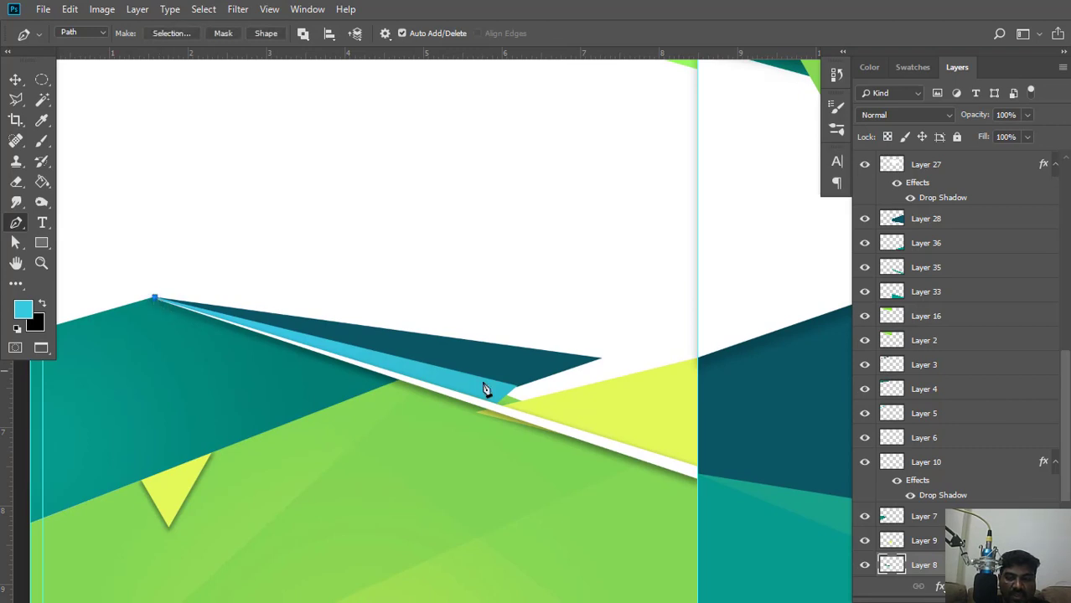
pyautogui.click(596, 411)
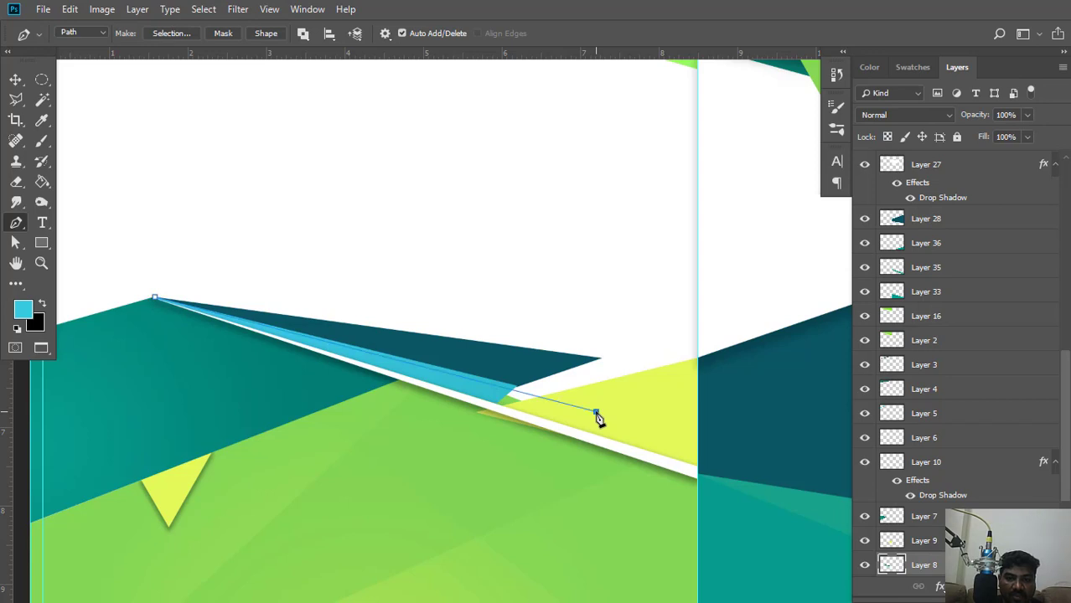
pyautogui.click(690, 367)
pyautogui.click(157, 300)
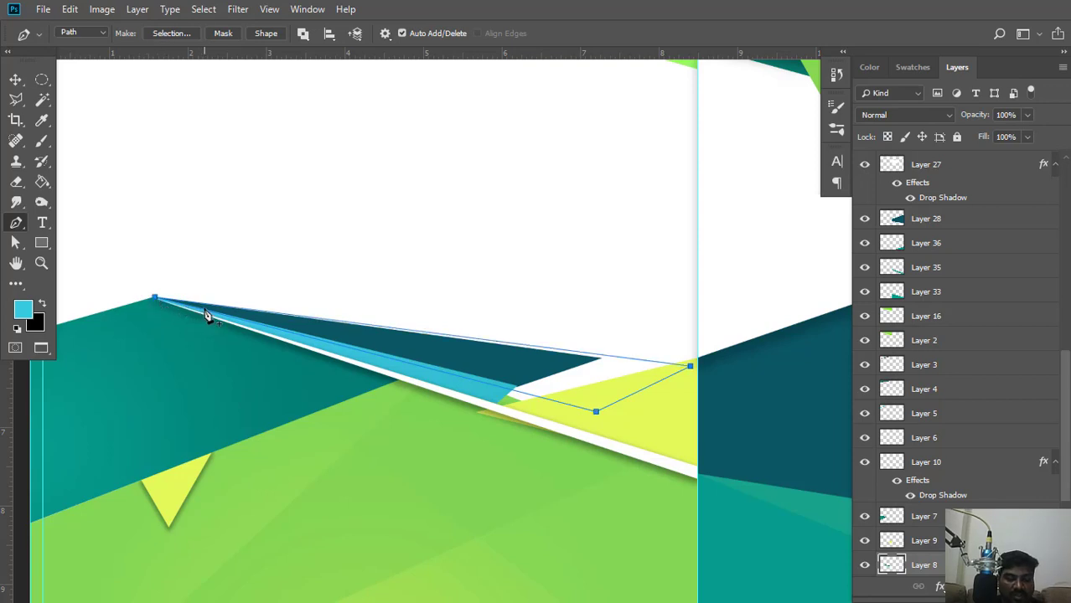
pyautogui.hotkey('ctrl', 'z')
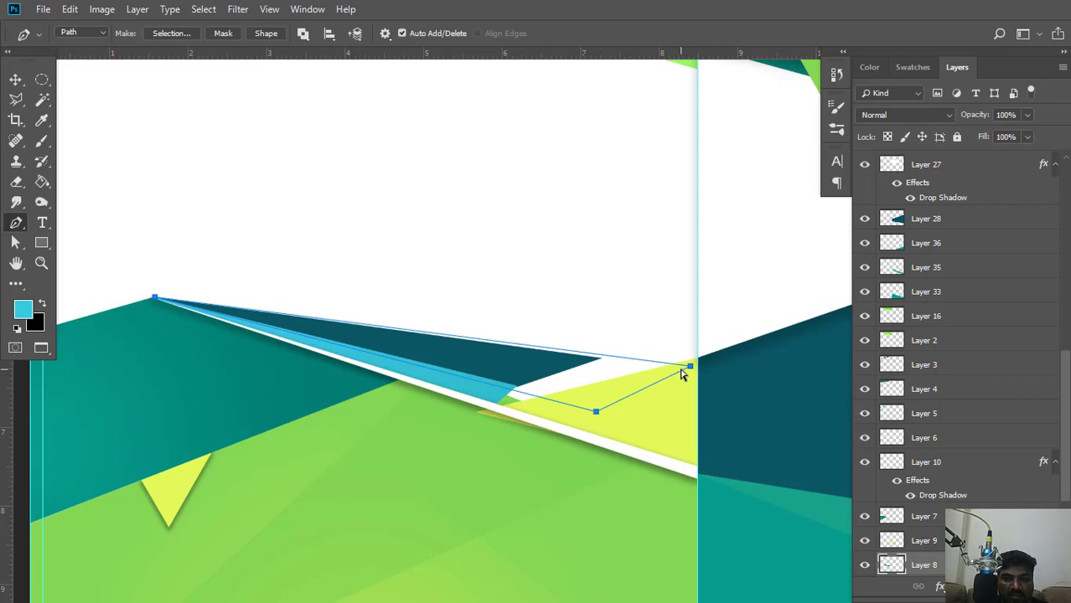
pyautogui.click(687, 368)
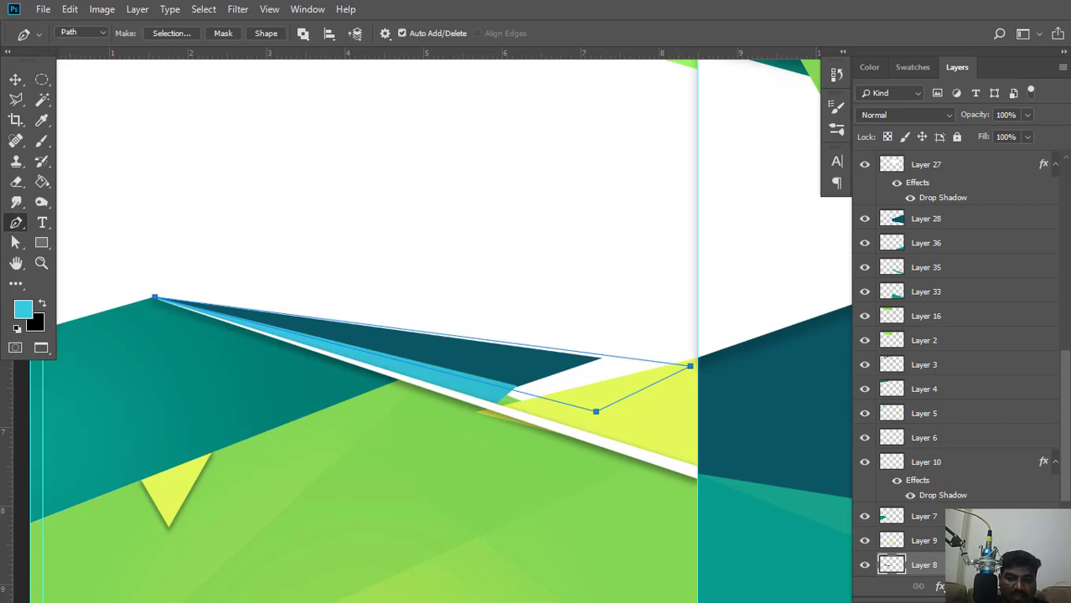
# Convert the path to a selection, fill it with dark teal 0a5663, and deselect.
pyautogui.rightClick(425, 256)
pyautogui.click(472, 319)
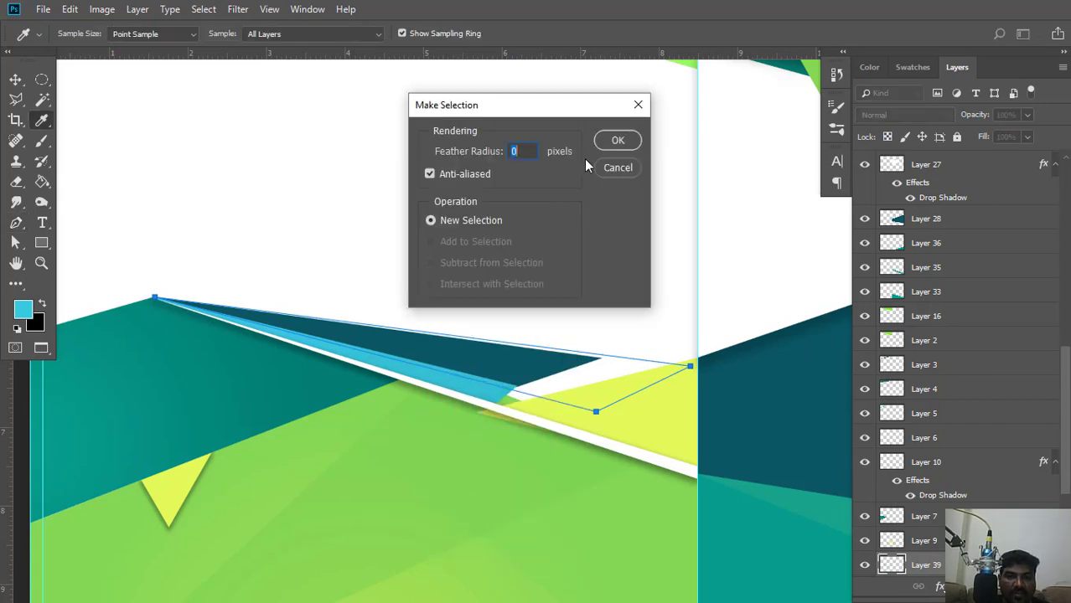
pyautogui.click(618, 143)
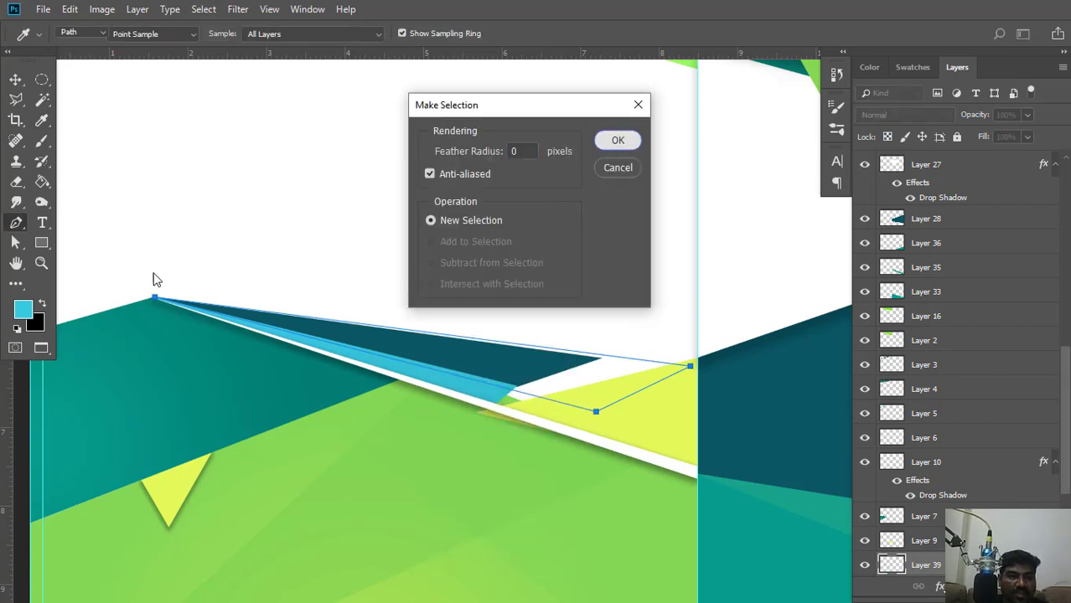
pyautogui.click(30, 312)
pyautogui.click(427, 339)
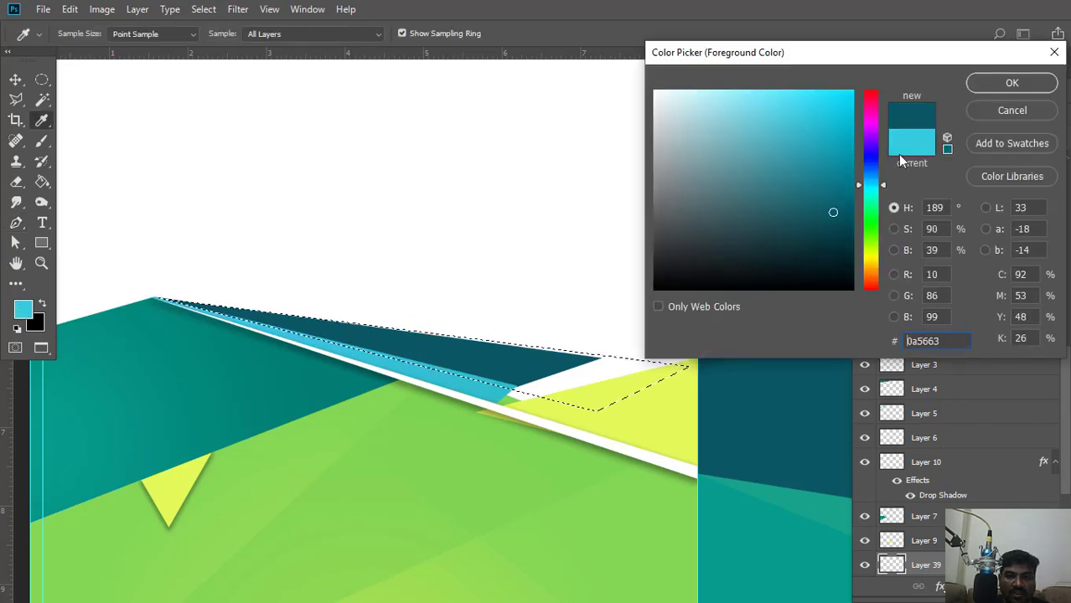
pyautogui.click(989, 86)
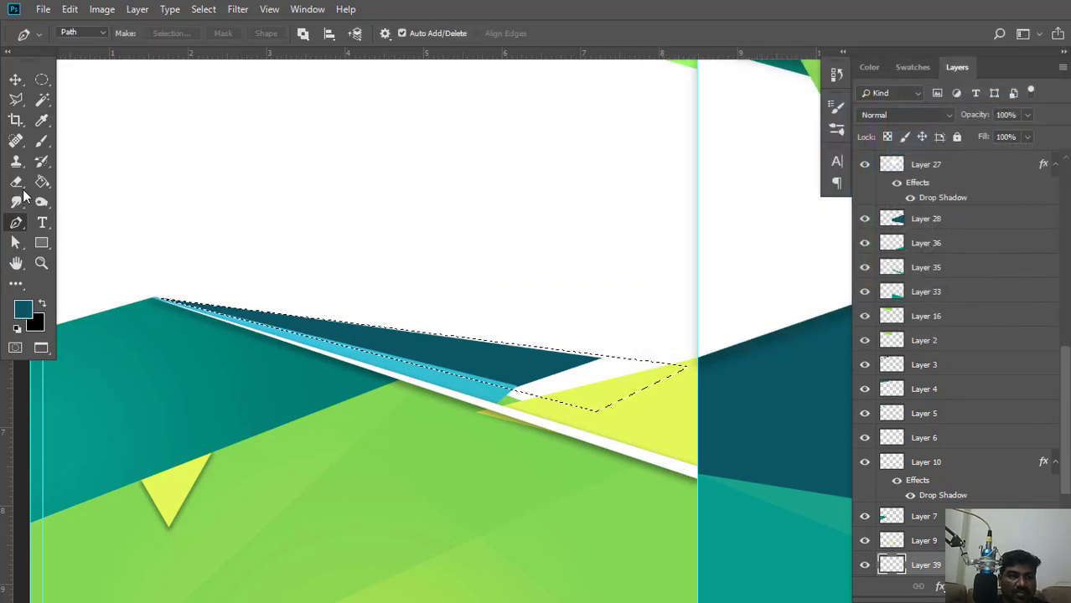
pyautogui.click(38, 186)
pyautogui.click(582, 395)
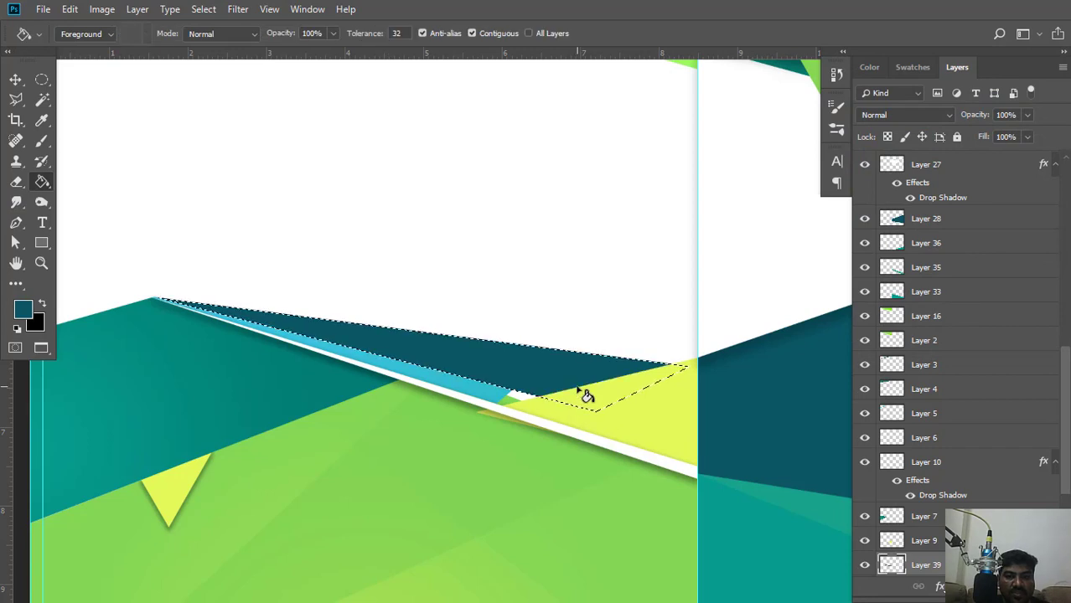
pyautogui.hotkey('ctrl', 'd')
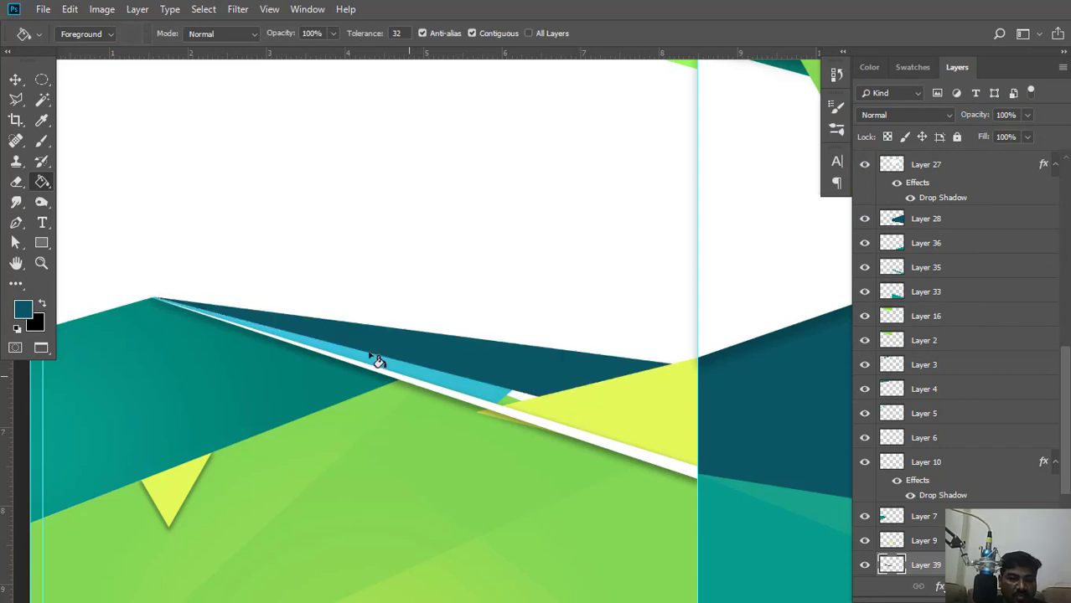
pyautogui.click(15, 222)
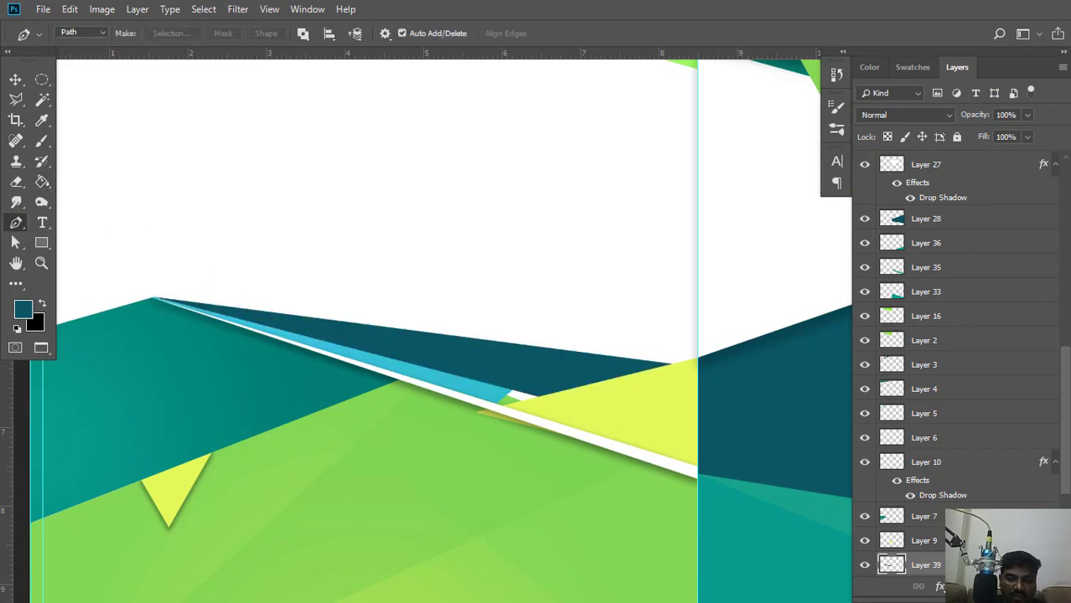
# Add a new layer and trace the stripe's path from the wedge apex along the white stripe.
pyautogui.hotkey('ctrl', 'shift', 'alt', 'n')
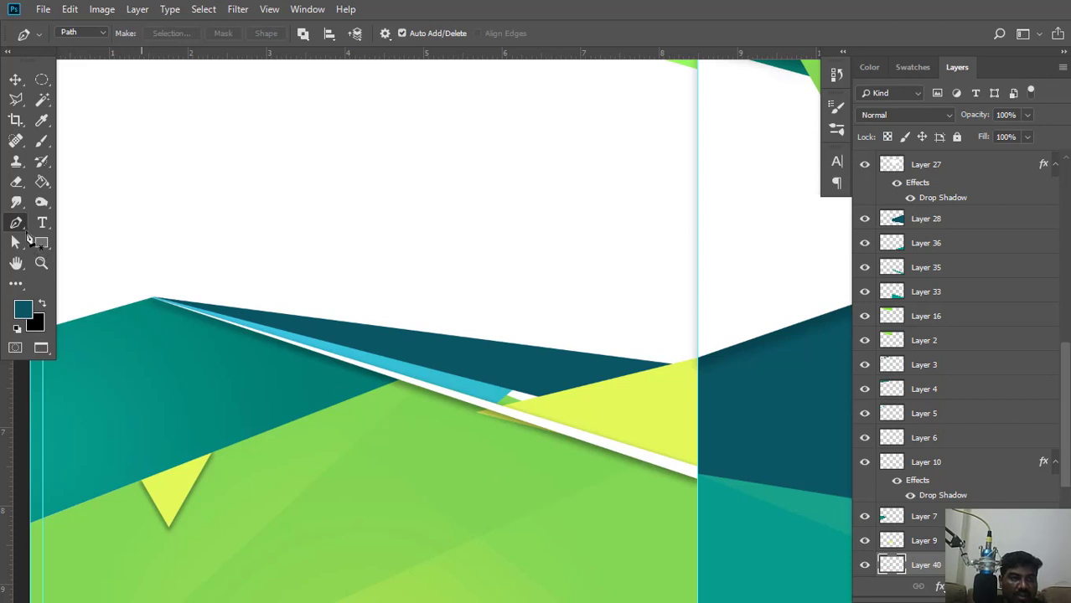
pyautogui.click(152, 298)
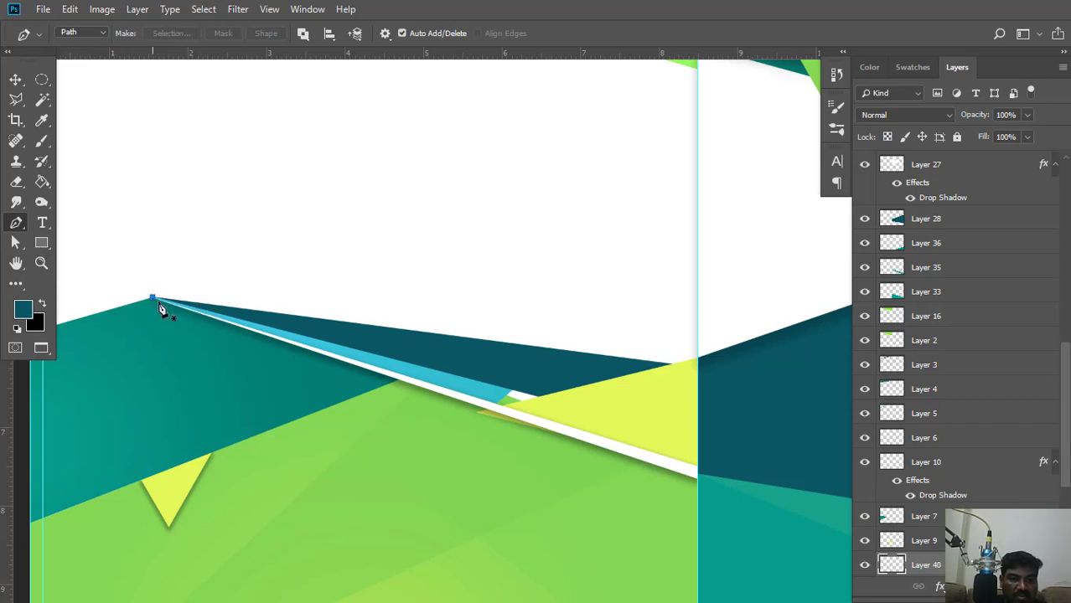
pyautogui.click(627, 442)
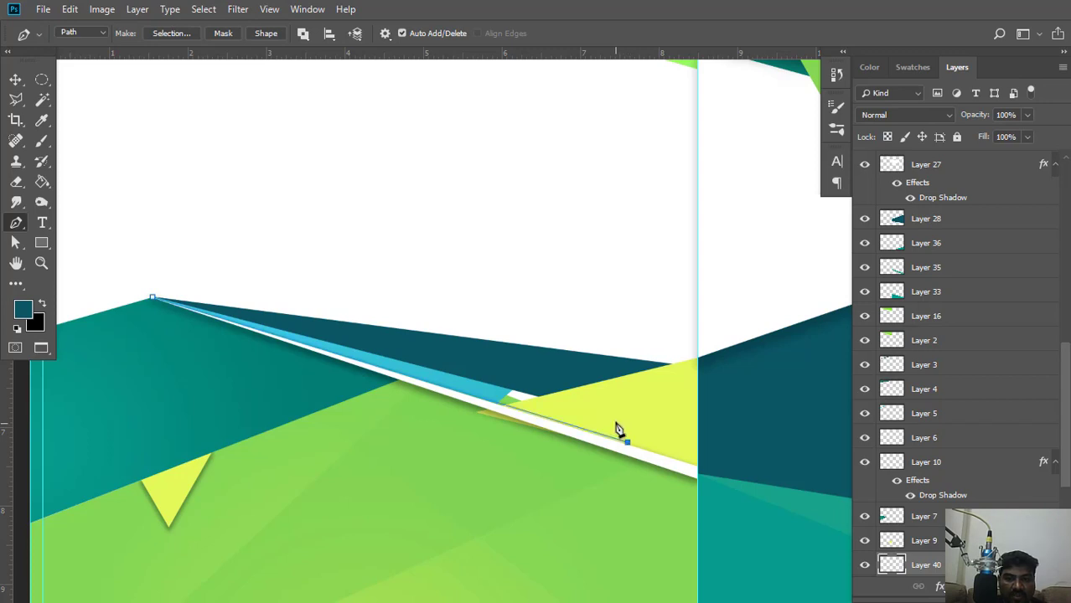
pyautogui.hotkey('ctrl', 'z')
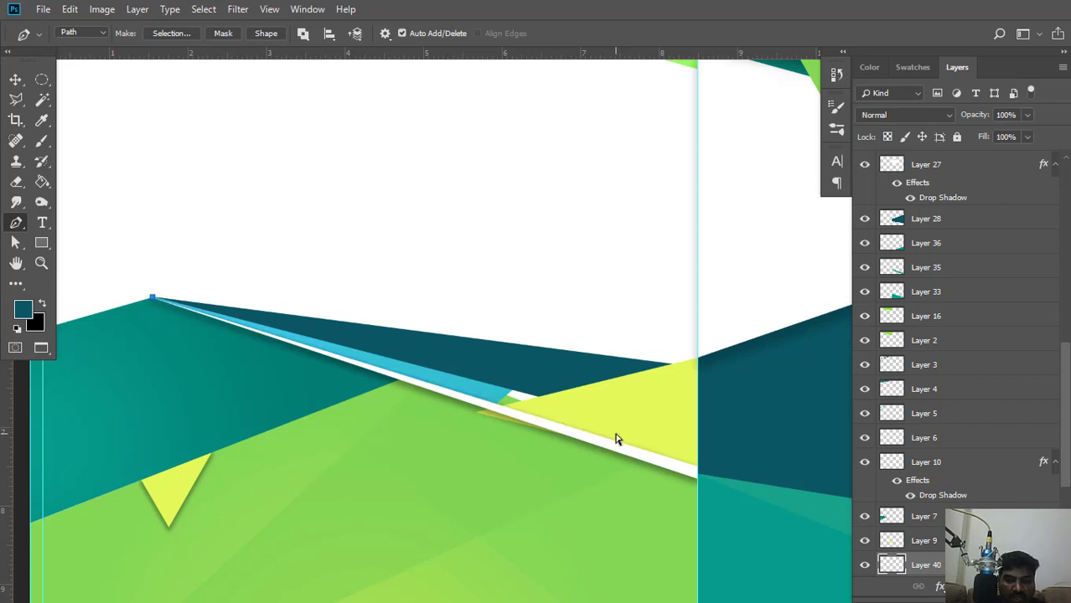
pyautogui.click(608, 440)
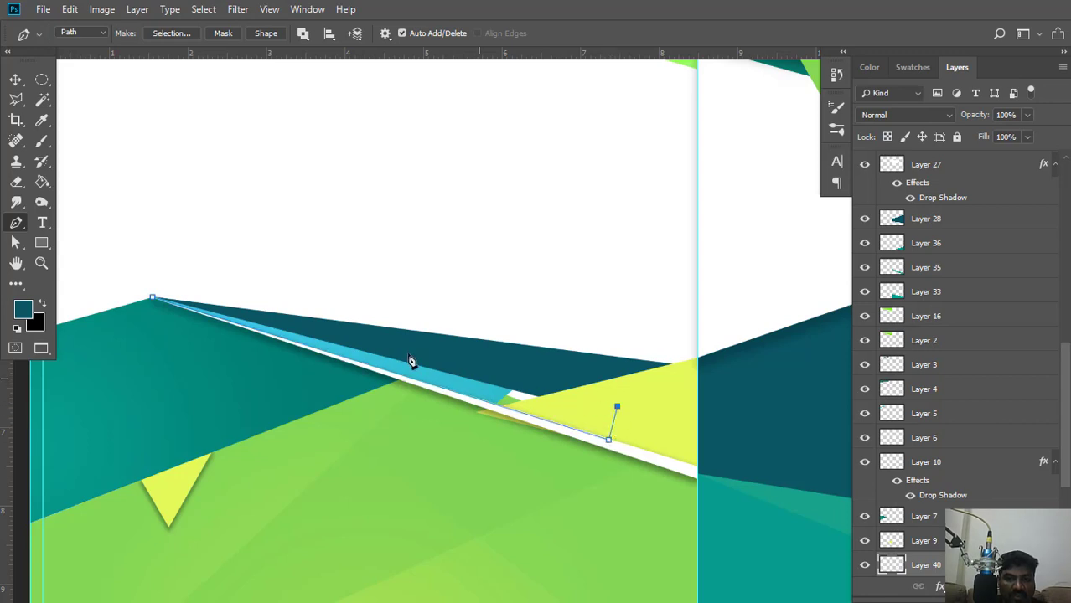
pyautogui.click(153, 300)
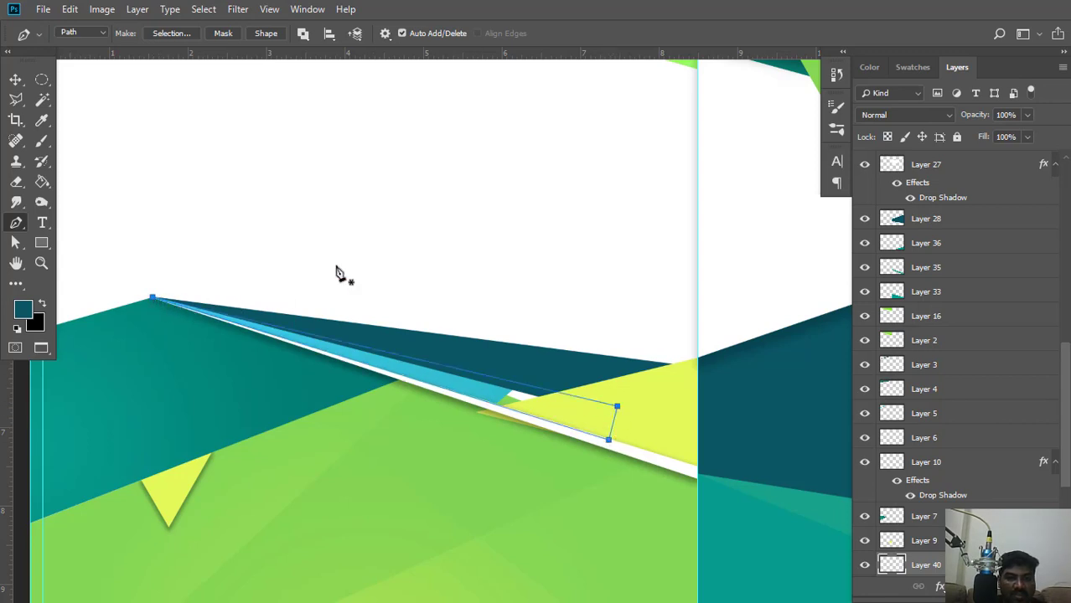
# Convert the stripe path to a selection, fill it with light blue 36c3d9, and deselect.
pyautogui.rightClick(358, 261)
pyautogui.click(393, 328)
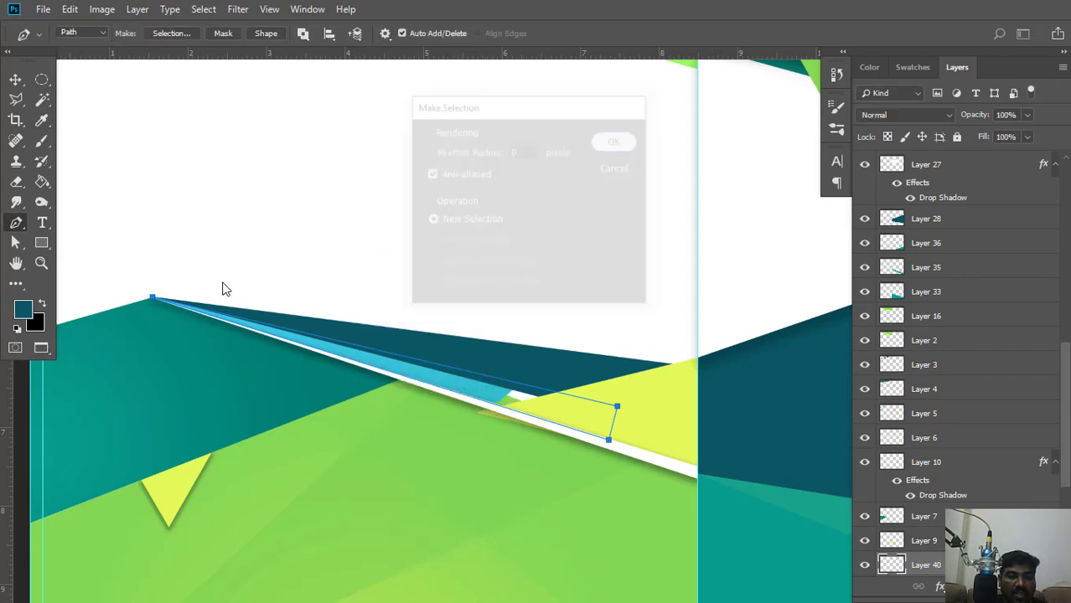
pyautogui.click(22, 310)
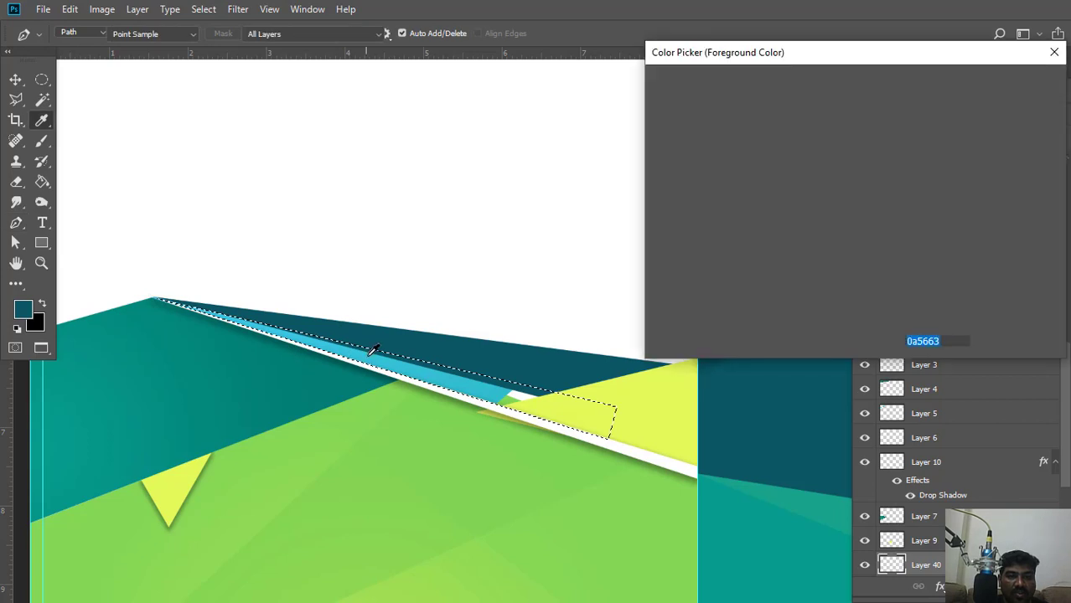
pyautogui.click(368, 353)
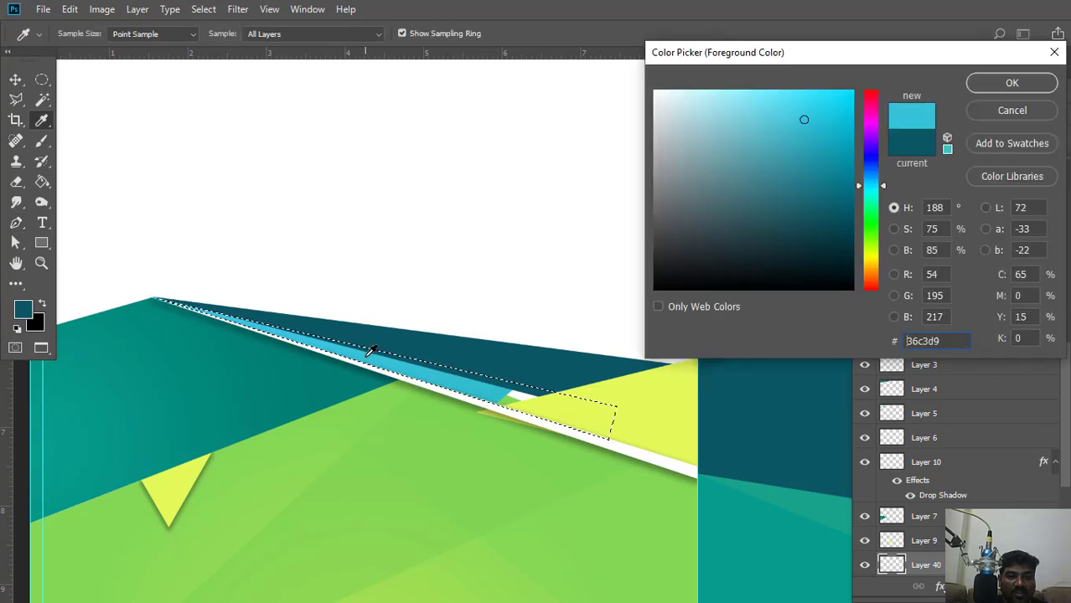
pyautogui.click(988, 84)
pyautogui.press('p')
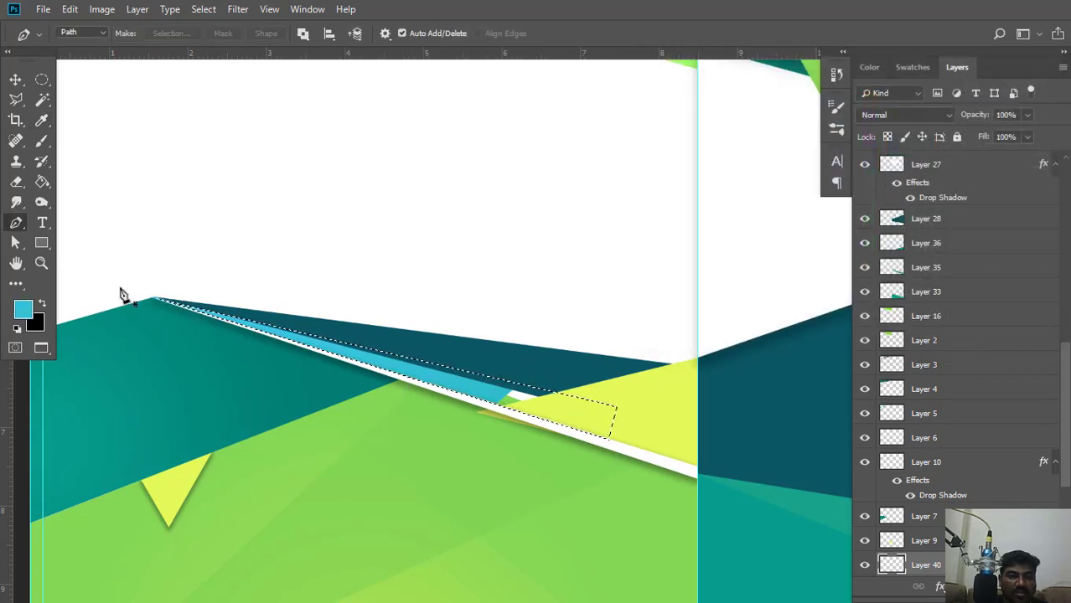
pyautogui.press('g')
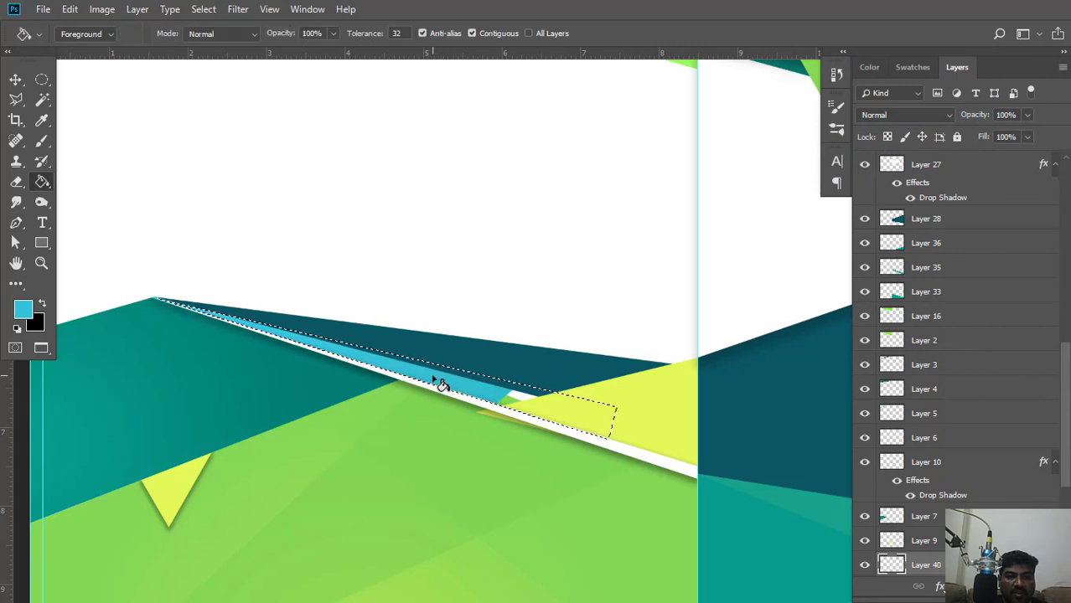
pyautogui.click(437, 383)
pyautogui.hotkey('ctrl', 'd')
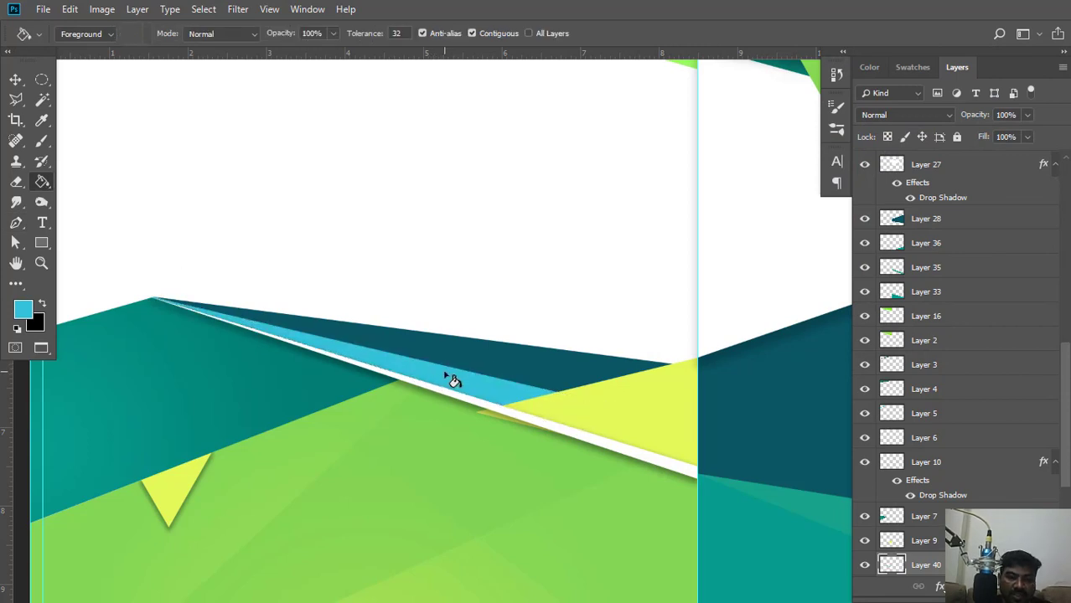
pyautogui.press('v')
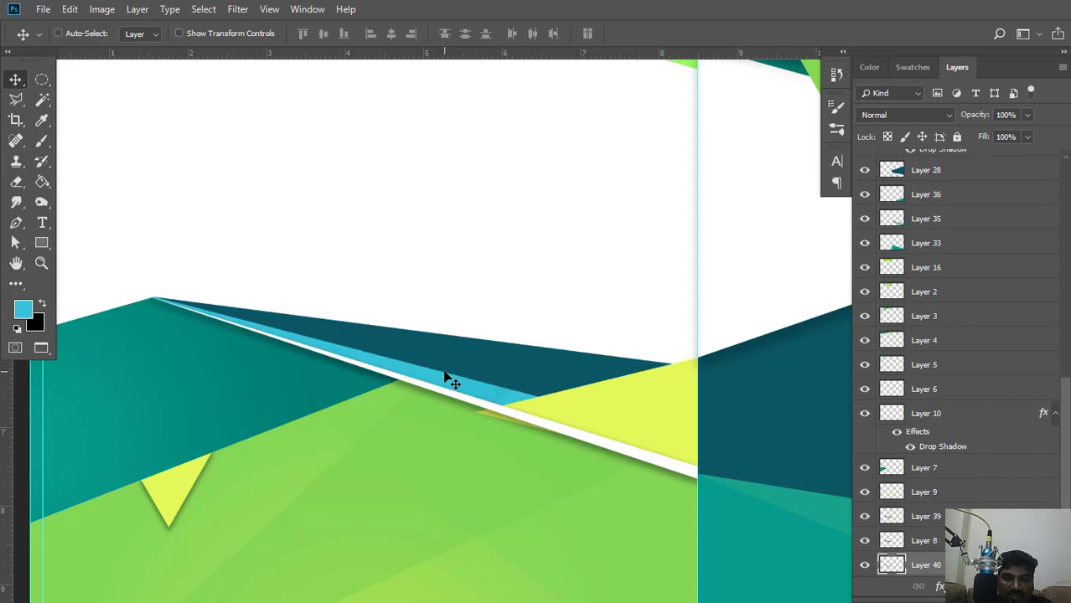
# Move Layer 40 up one position and zoom out to the whole spread.
pyautogui.hotkey('ctrl', ']')
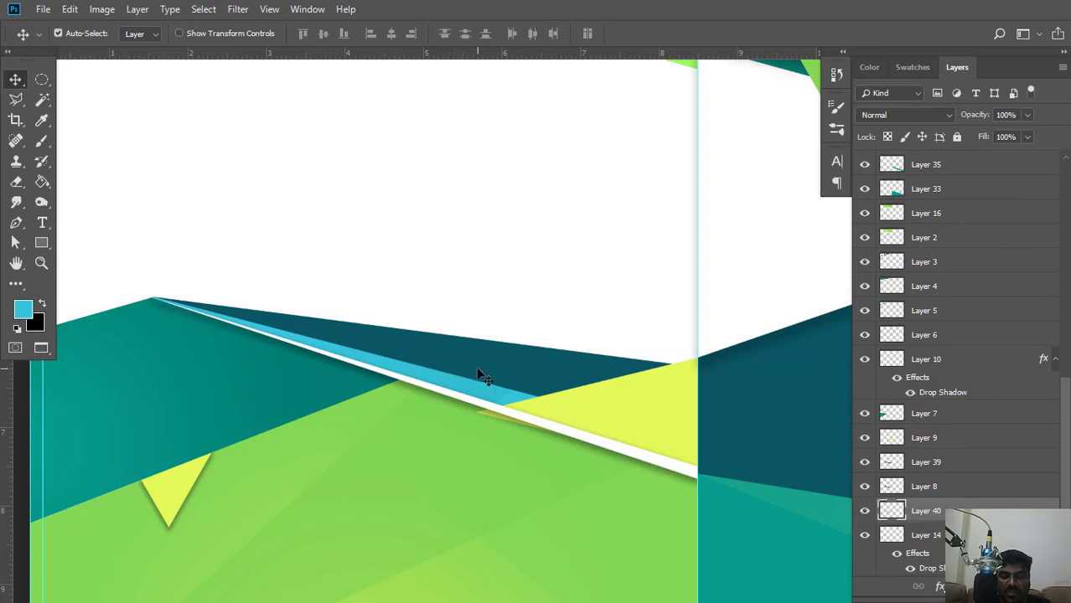
pyautogui.hotkey('ctrl', '-')
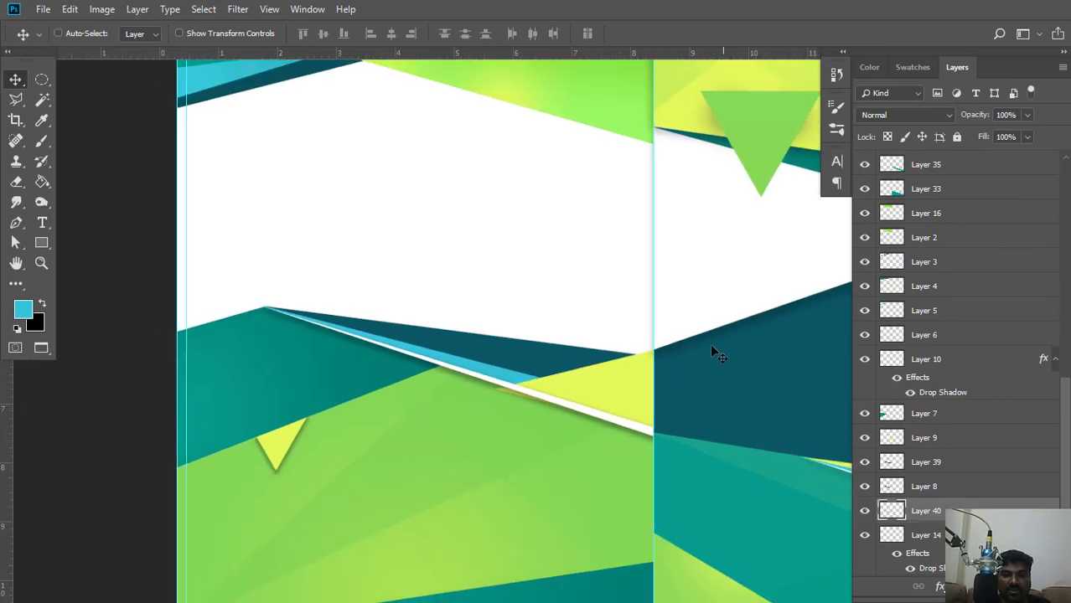
pyautogui.hotkey('ctrl', '-')
pyautogui.hotkey('ctrl', '-')
pyautogui.hotkey('ctrl', '-')
pyautogui.moveTo(658, 348); pyautogui.dragTo(561, 351)
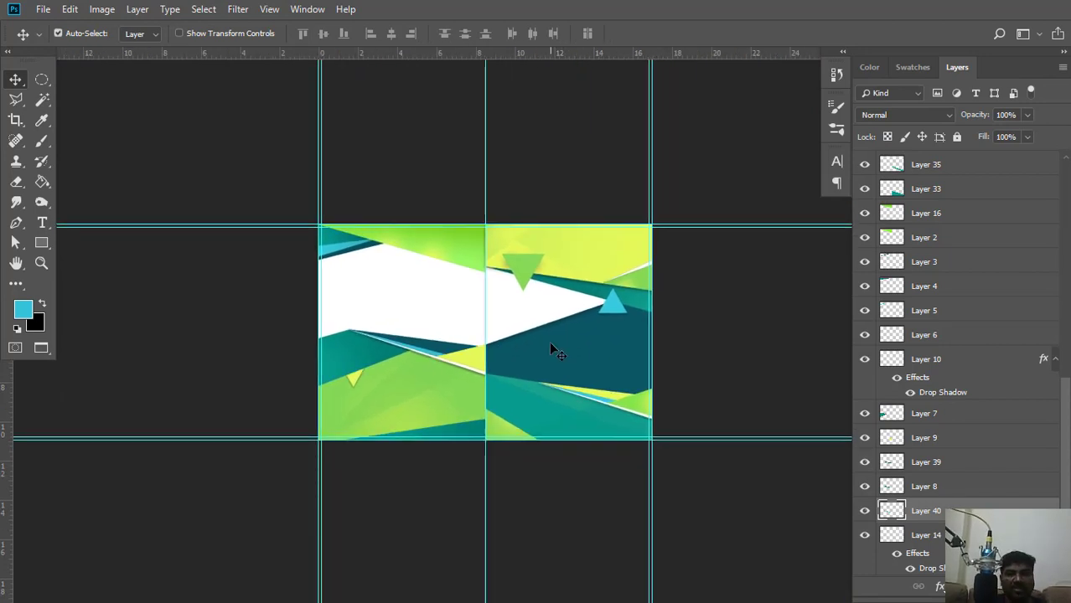
pyautogui.scroll(10, 943, 279)
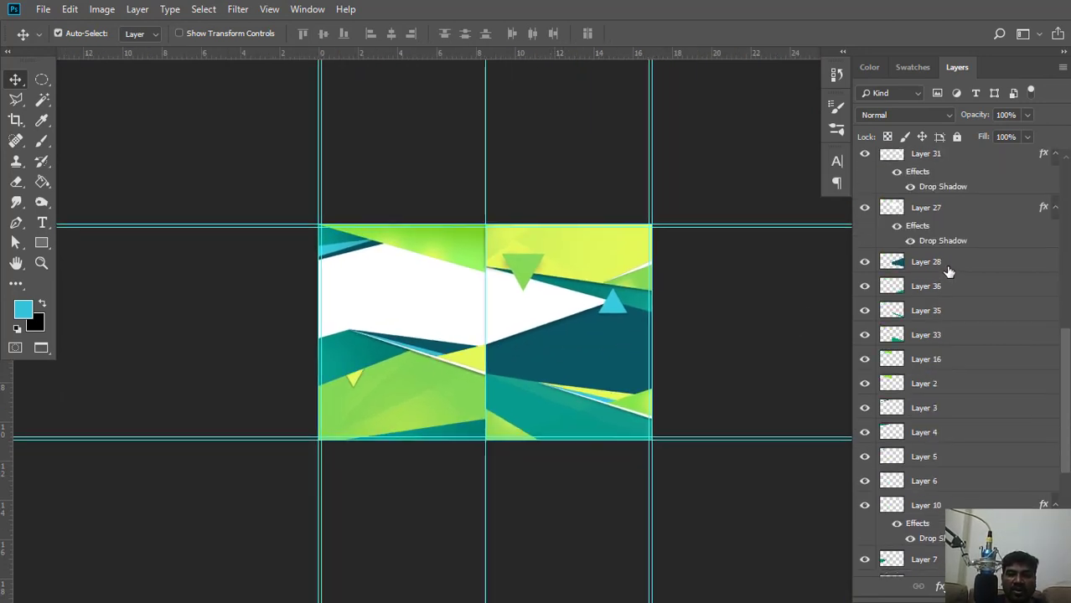
pyautogui.scroll(5, 948, 264)
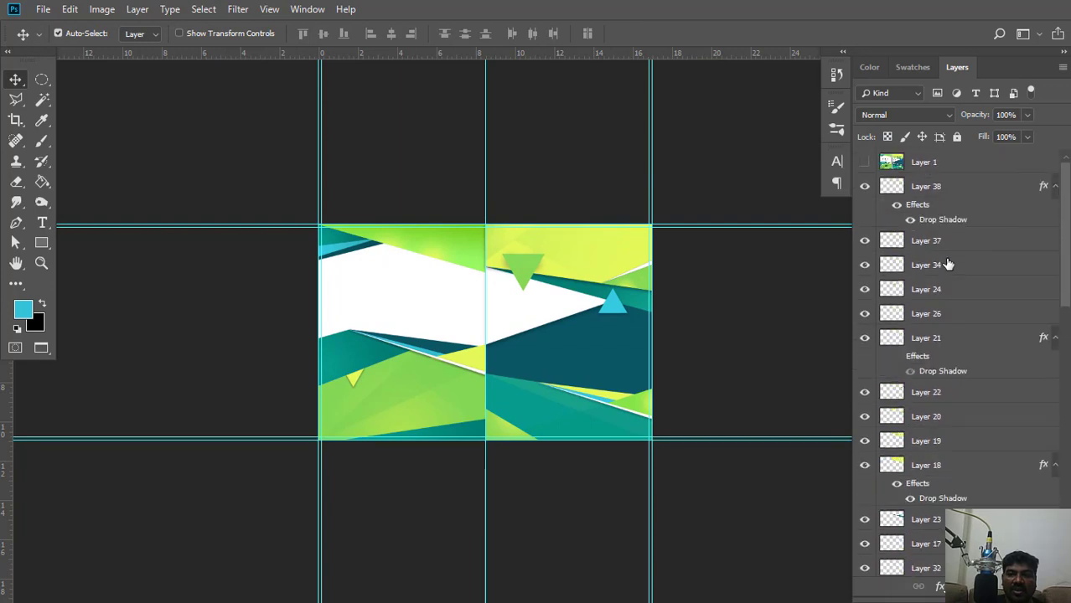
# Toggle the reference flyer to compare, then add a new Layer 41 above Layer 38.
pyautogui.click(866, 163)
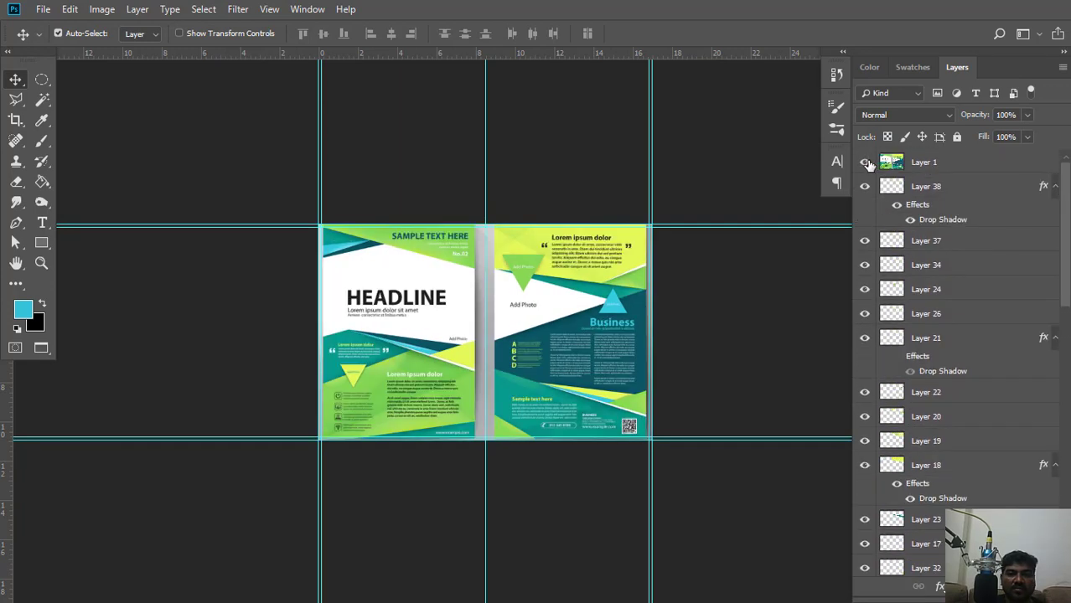
pyautogui.click(866, 163)
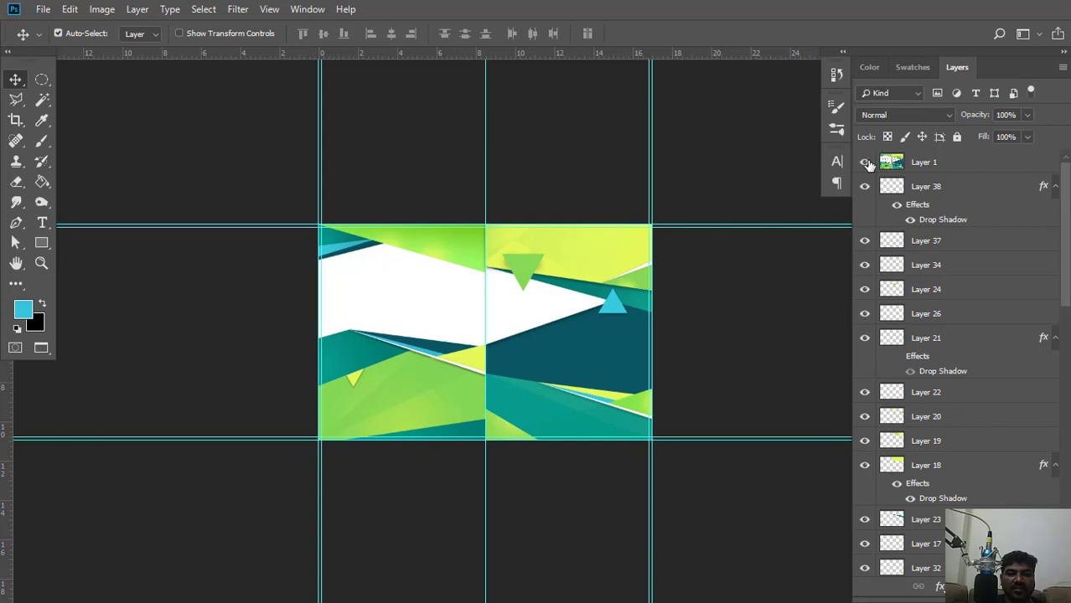
pyautogui.click(866, 164)
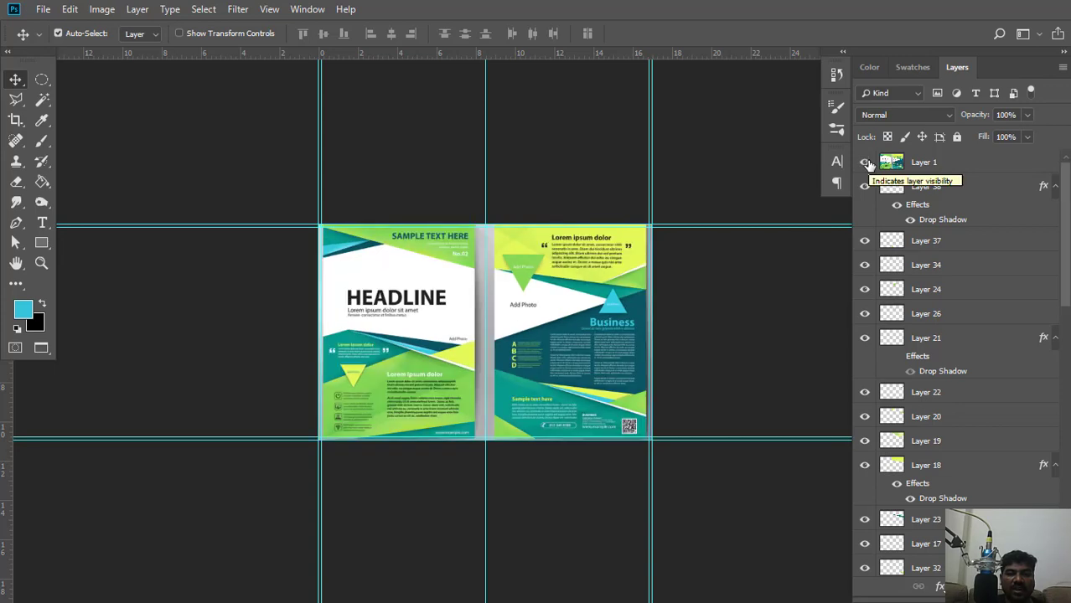
pyautogui.click(949, 188)
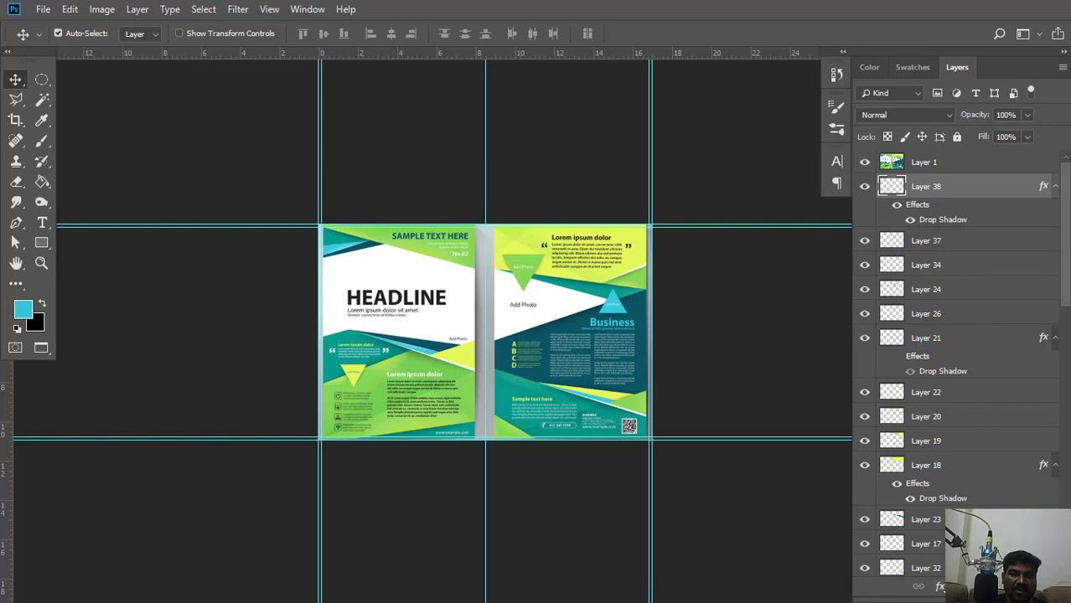
pyautogui.hotkey('ctrl', 'shift', 'alt', 'n')
# Type 'HEADLINE' on the left page and move it right into the white area's centre.
pyautogui.hotkey('ctrl', '=')
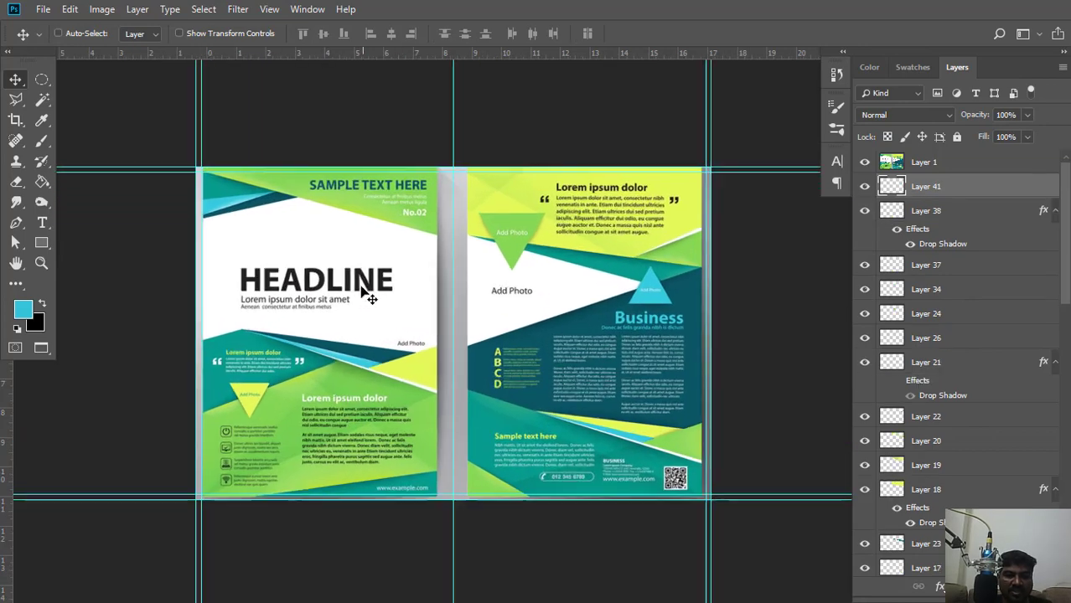
pyautogui.scroll(3, 286, 304)
pyautogui.scroll(-1, 252, 323)
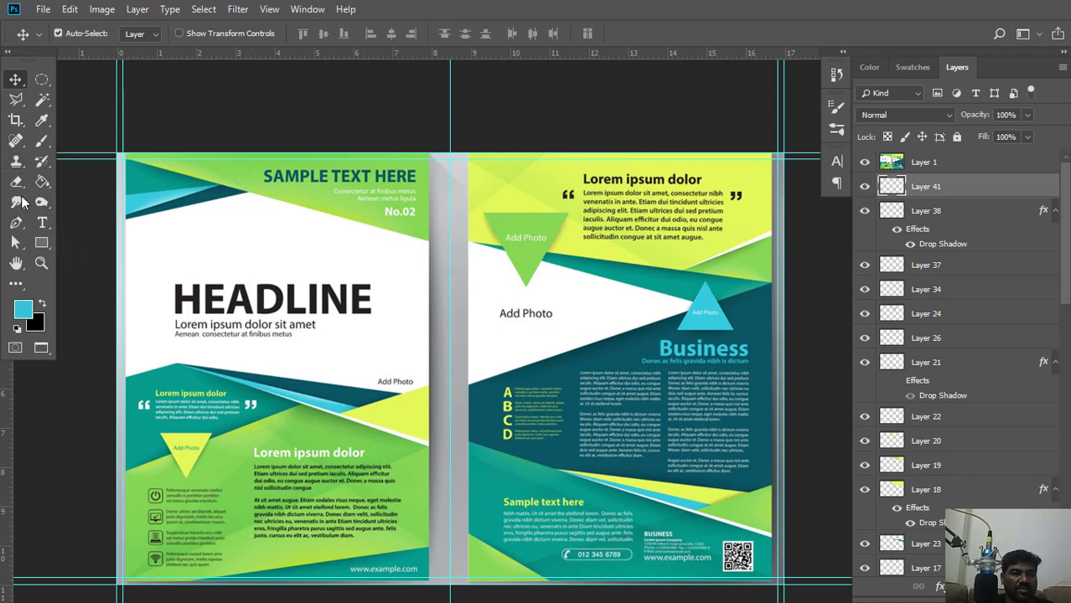
pyautogui.click(42, 224)
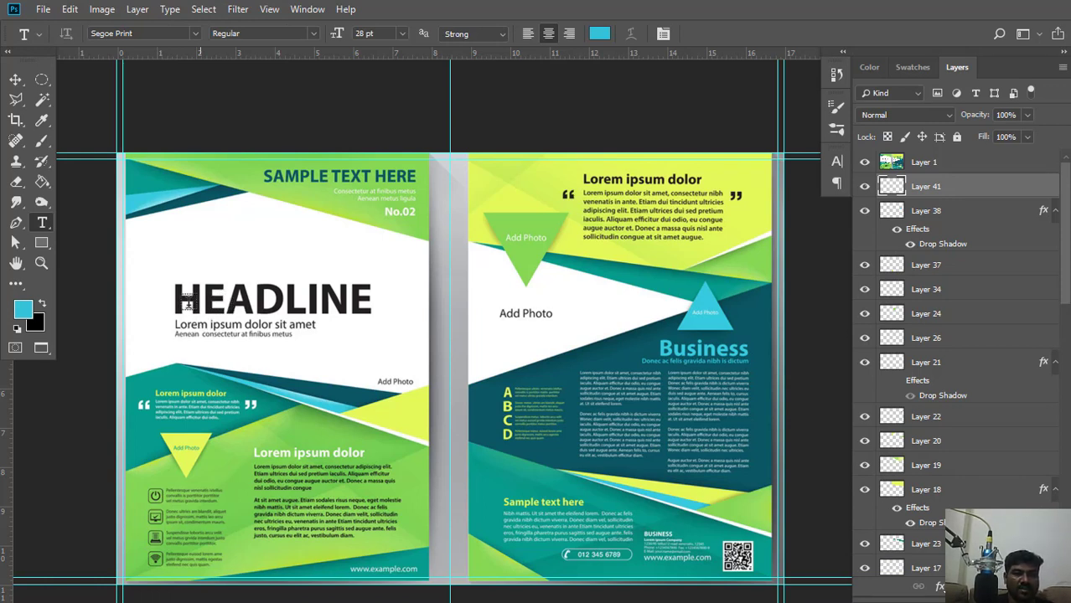
pyautogui.click(258, 306)
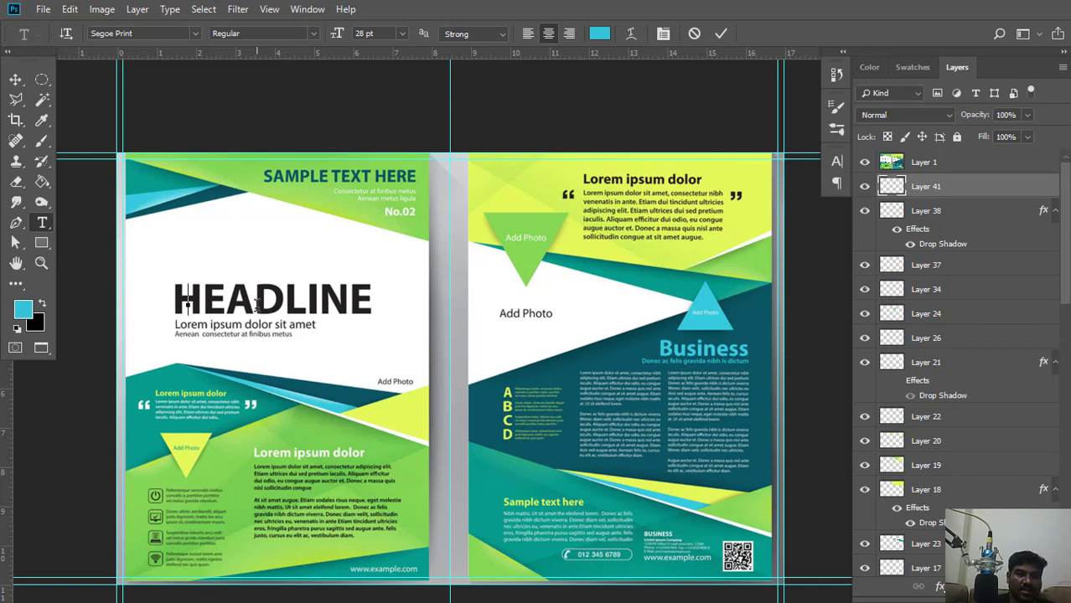
pyautogui.hotkey('ctrl', 'Return')
pyautogui.click(15, 79)
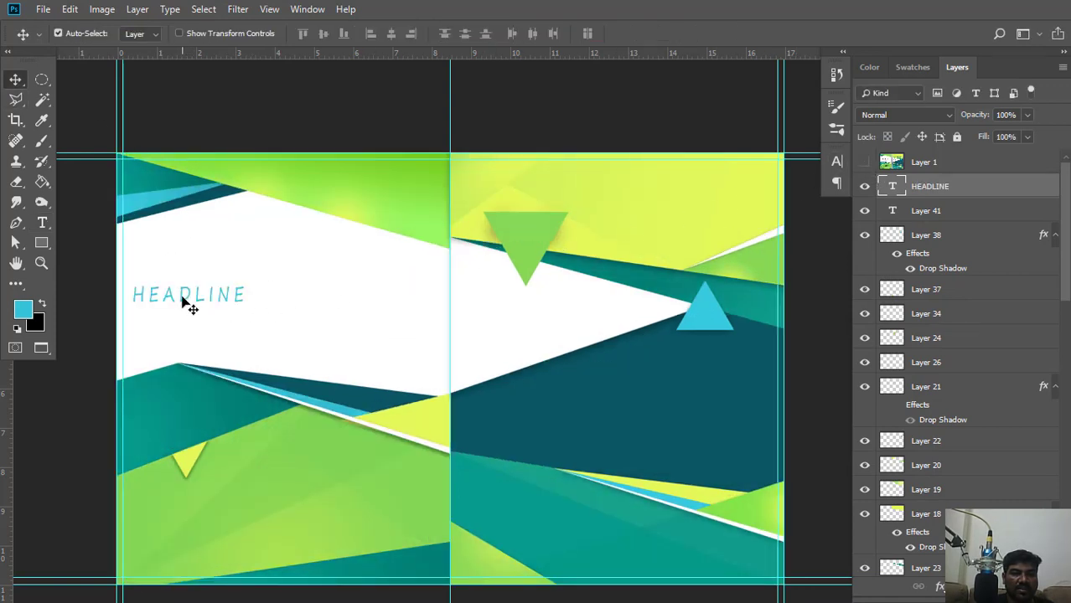
pyautogui.moveTo(180, 303); pyautogui.dragTo(260, 305)
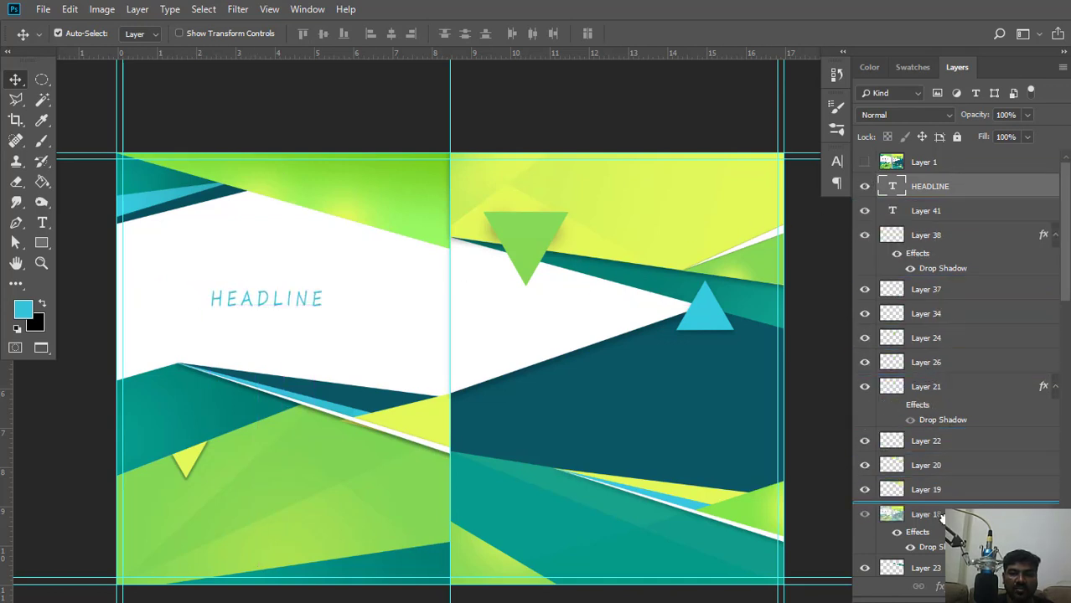
# Move the reference flyer layer down the stack below Layer 23.
pyautogui.moveTo(946, 499); pyautogui.dragTo(947, 501)
pyautogui.scroll(-4, 951, 473)
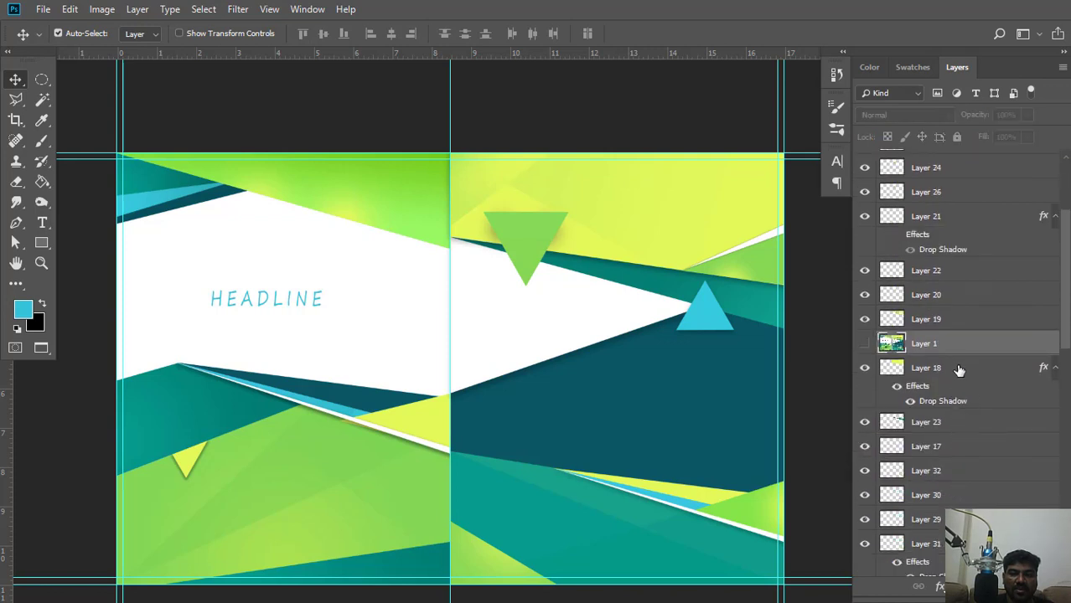
pyautogui.hotkey('ctrl', '[')
pyautogui.hotkey('ctrl', '[')
pyautogui.hotkey('ctrl', '[')
pyautogui.hotkey('ctrl', '[')
pyautogui.hotkey('ctrl', '[')
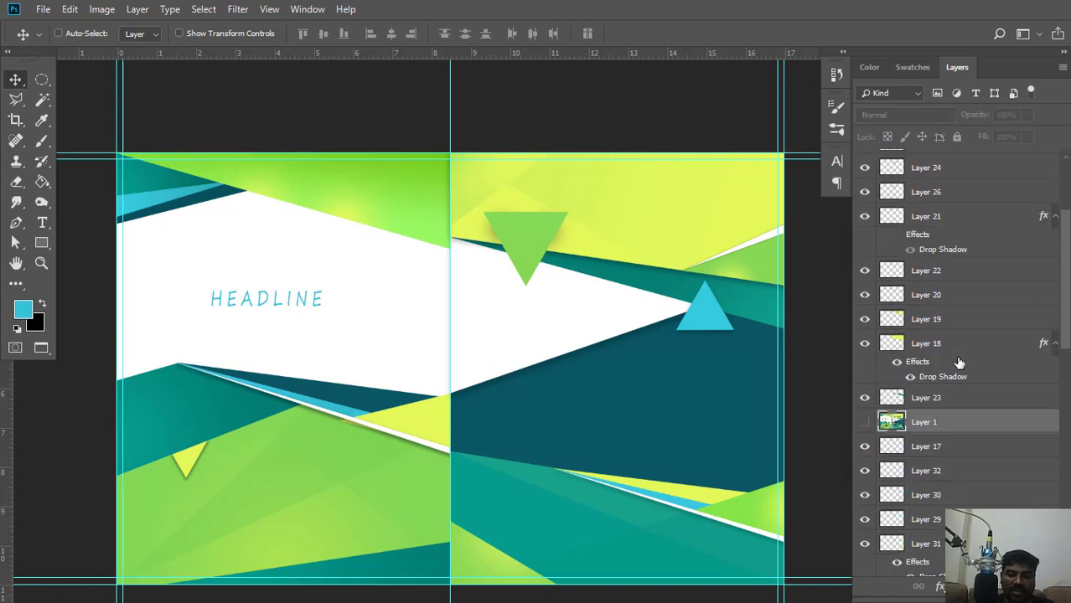
# Move the reference flyer layer back above Layer 19 and briefly show it to check placement.
pyautogui.hotkey('ctrl', '[')
pyautogui.hotkey('ctrl', '[')
pyautogui.hotkey('ctrl', '[')
pyautogui.hotkey('ctrl', '[')
pyautogui.hotkey('ctrl', '[')
pyautogui.hotkey('ctrl', '[')
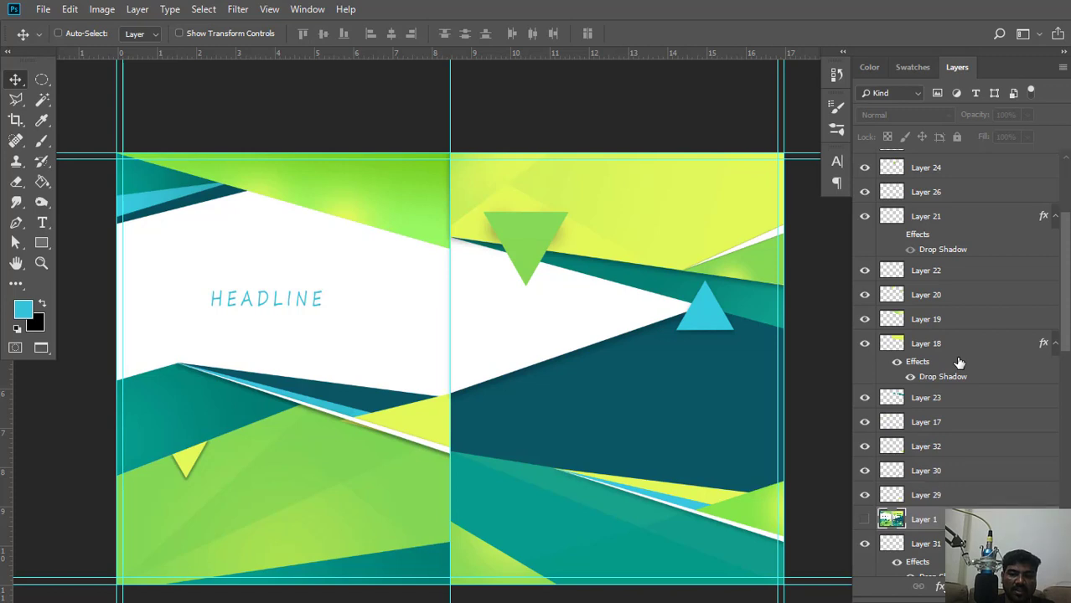
pyautogui.hotkey('ctrl', '[')
pyautogui.hotkey('ctrl', '[')
pyautogui.hotkey('ctrl', '[')
pyautogui.hotkey('ctrl', '[')
pyautogui.hotkey('ctrl', '[')
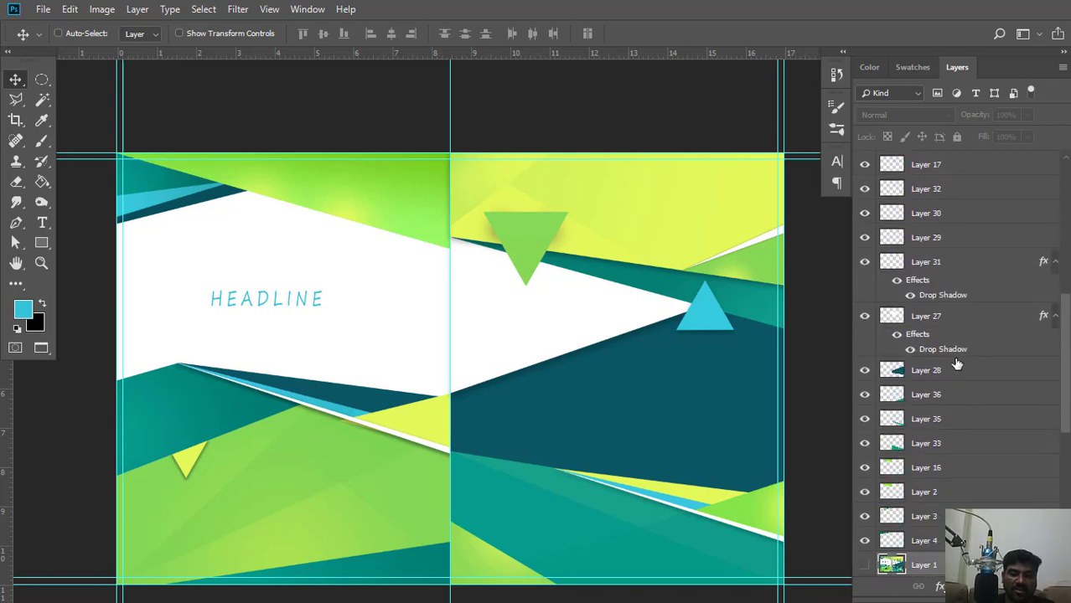
pyautogui.hotkey('ctrl', ']')
pyautogui.hotkey('ctrl', ']')
pyautogui.hotkey('ctrl', ']')
pyautogui.hotkey('ctrl', ']')
pyautogui.hotkey('ctrl', ']')
pyautogui.hotkey('ctrl', ']')
pyautogui.hotkey('ctrl', ']')
pyautogui.hotkey('ctrl', ']')
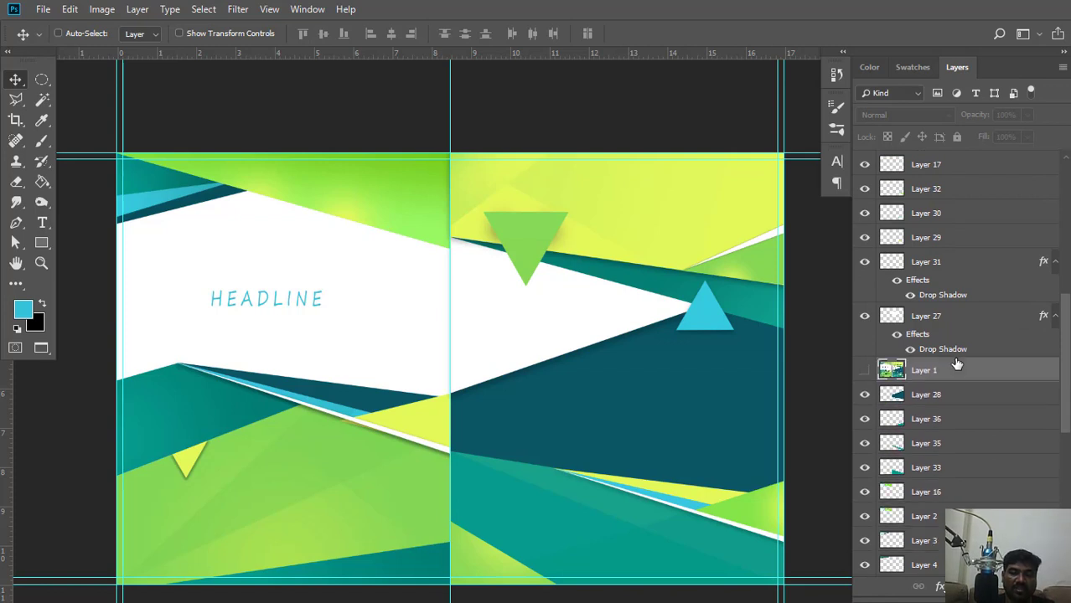
pyautogui.hotkey('ctrl', ']')
pyautogui.hotkey('ctrl', ']')
pyautogui.hotkey('ctrl', ']')
pyautogui.hotkey('ctrl', ']')
pyautogui.hotkey('ctrl', ']')
pyautogui.hotkey('ctrl', ']')
pyautogui.hotkey('ctrl', ']')
pyautogui.hotkey('ctrl', ']')
pyautogui.hotkey('ctrl', ']')
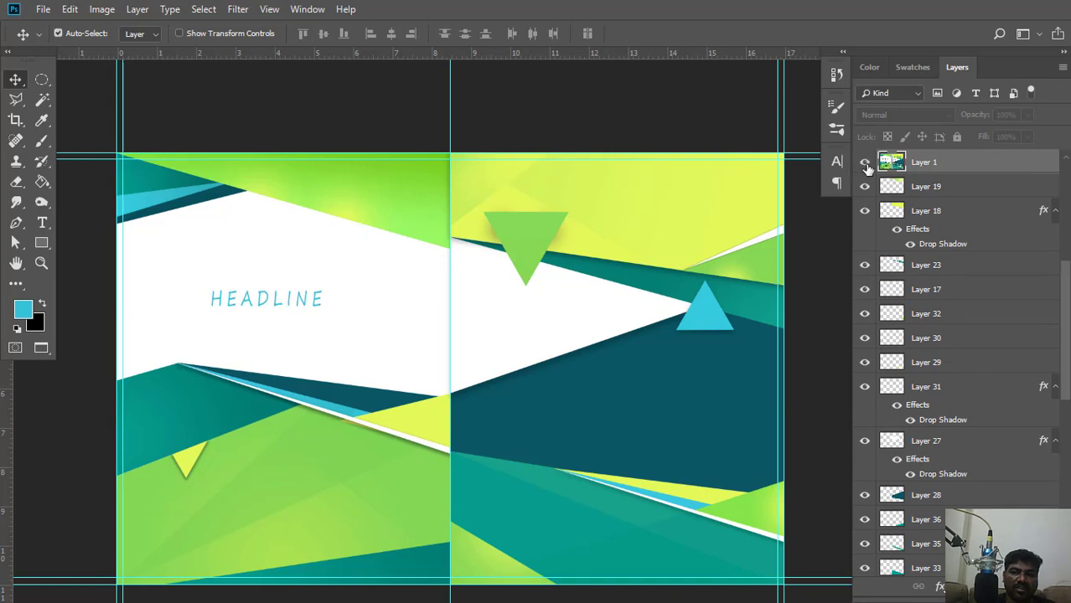
pyautogui.click(865, 164)
pyautogui.click(866, 165)
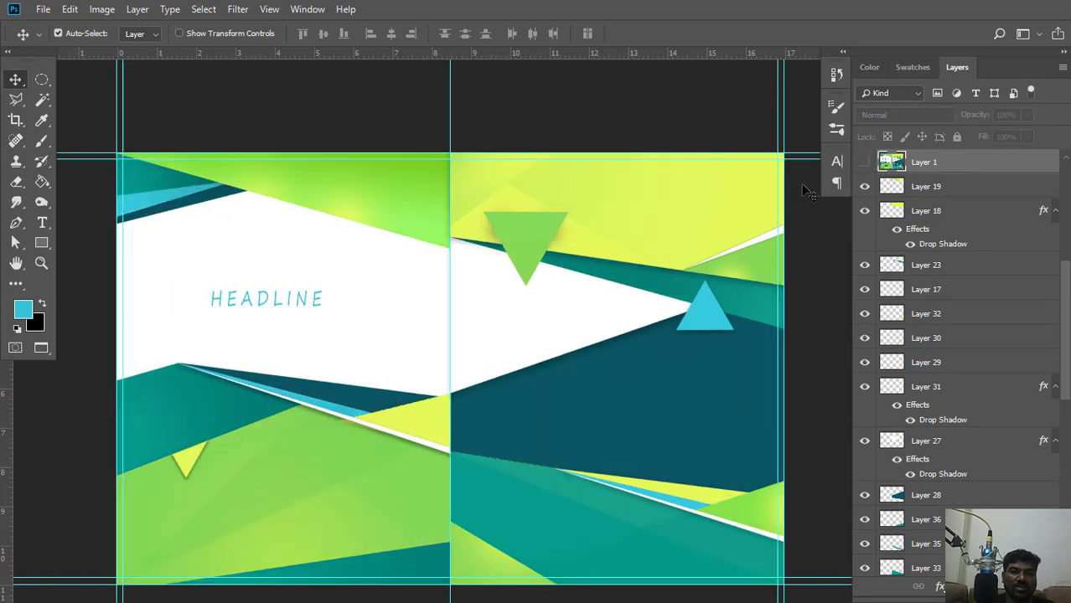
# Add 'SAMPLE TEXT' along the left page top, aligned right, and pull a guide toward the fold.
pyautogui.click(42, 223)
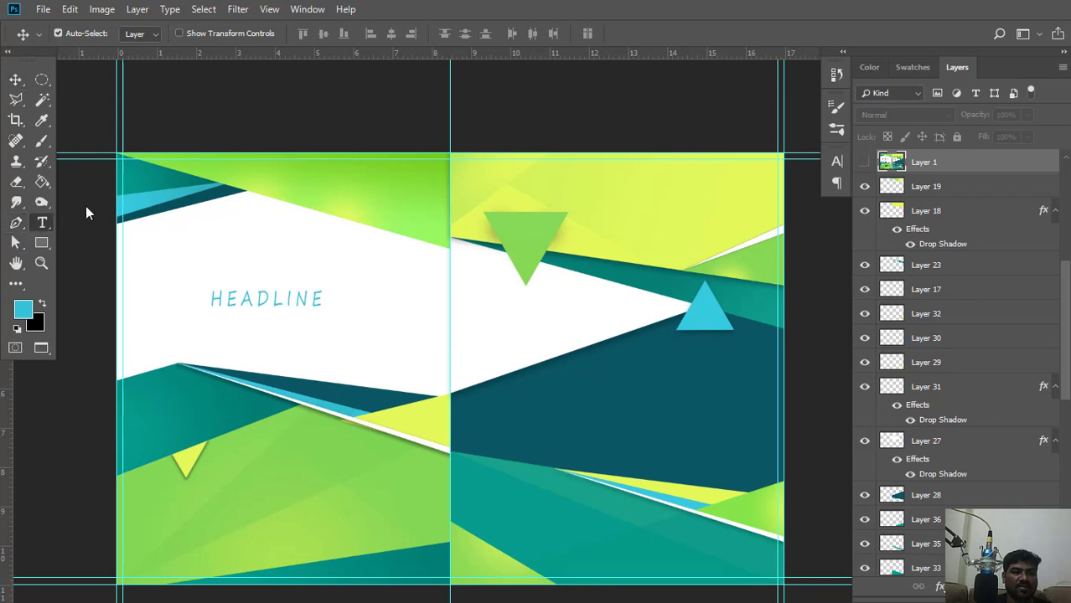
pyautogui.click(274, 181)
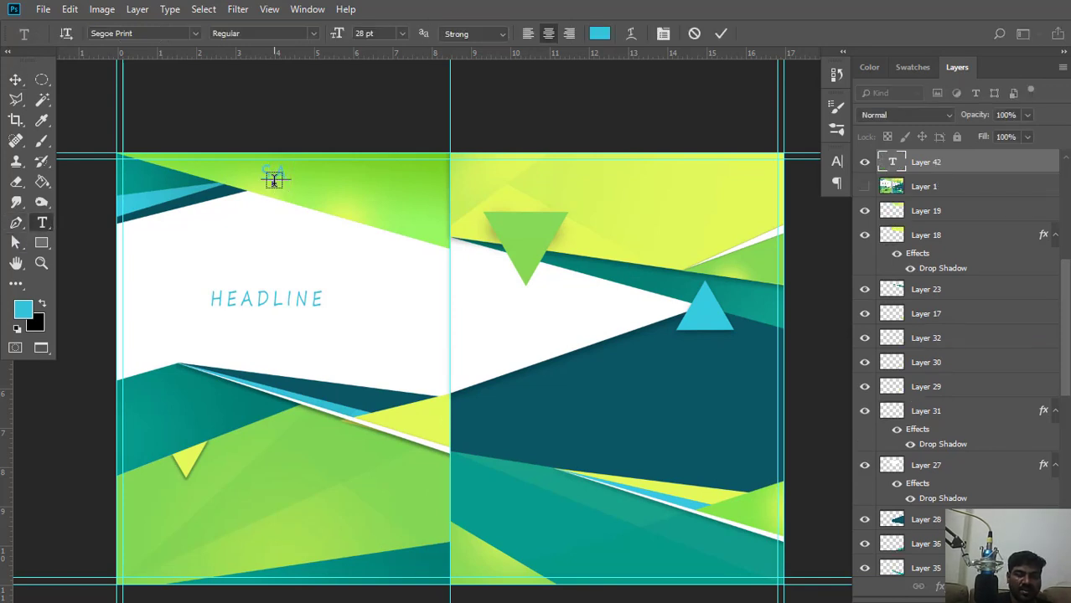
pyautogui.write('SAMPLE TEXT')
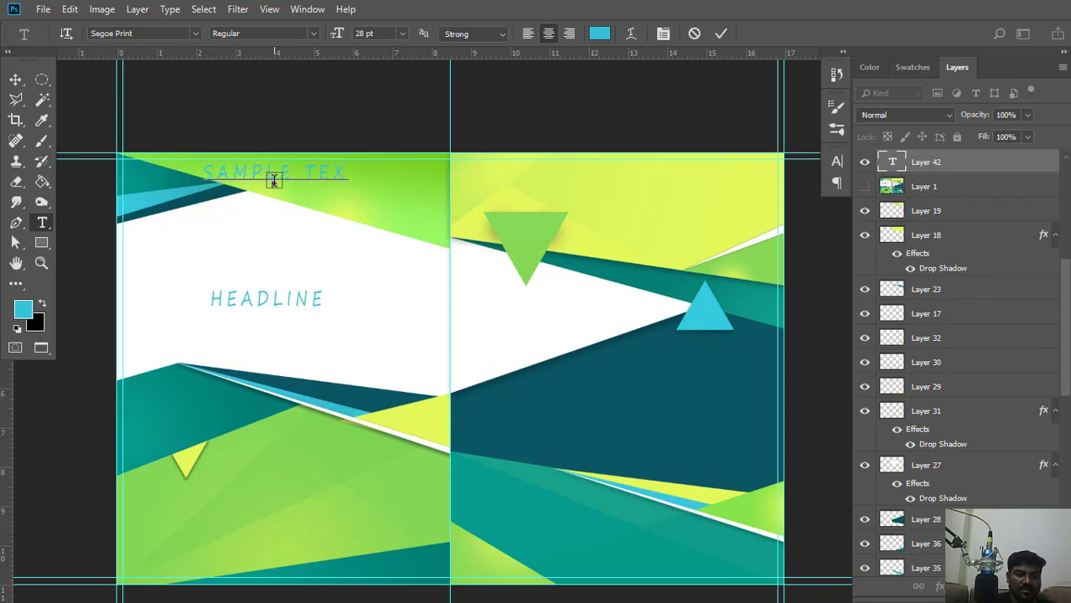
pyautogui.click(14, 82)
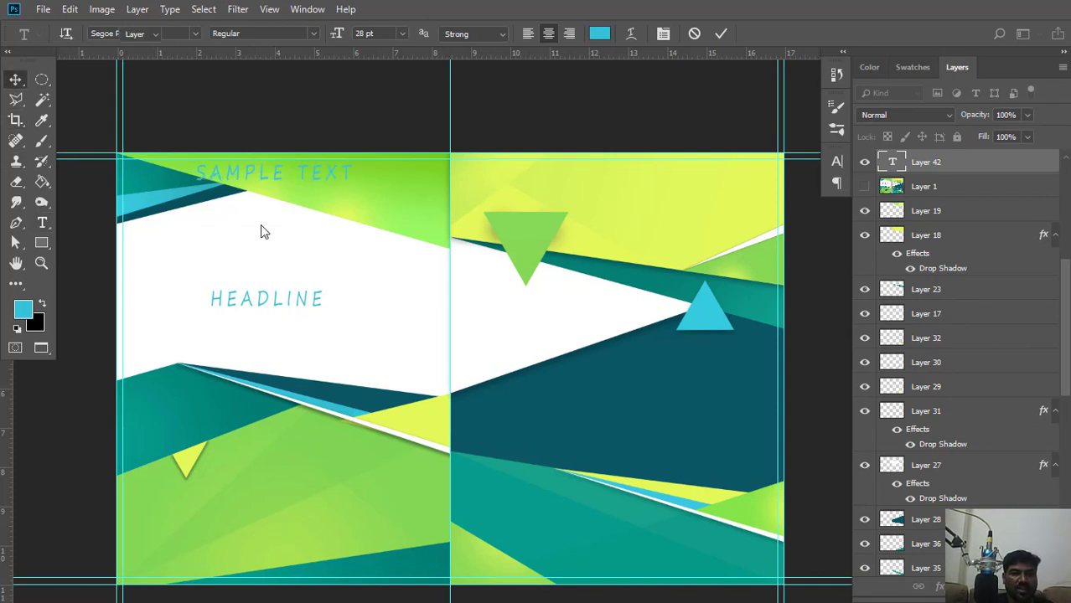
pyautogui.moveTo(275, 178); pyautogui.dragTo(333, 190)
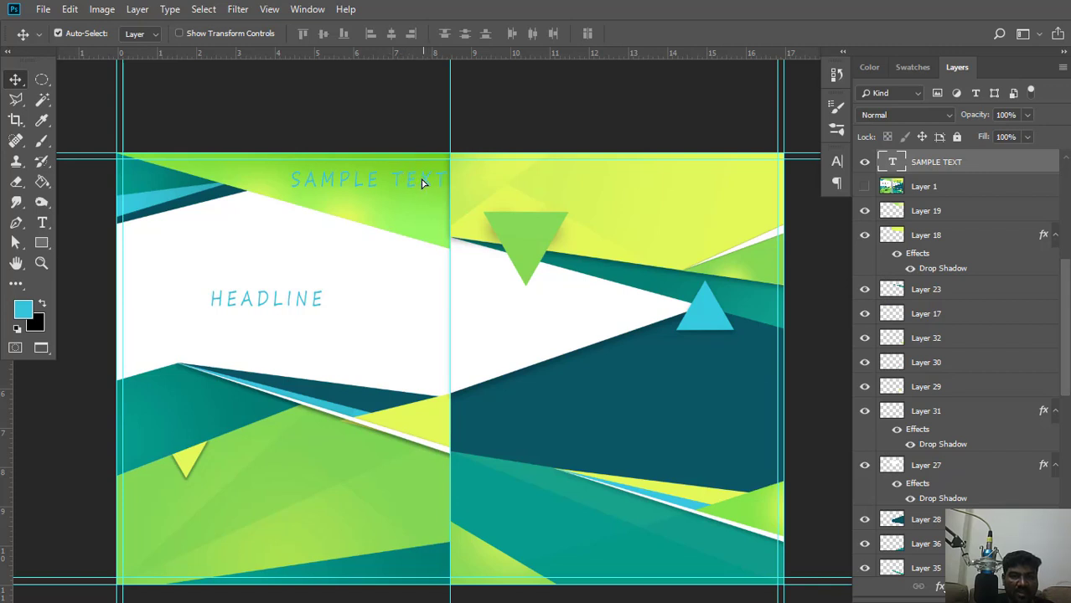
pyautogui.moveTo(421, 182); pyautogui.dragTo(416, 179)
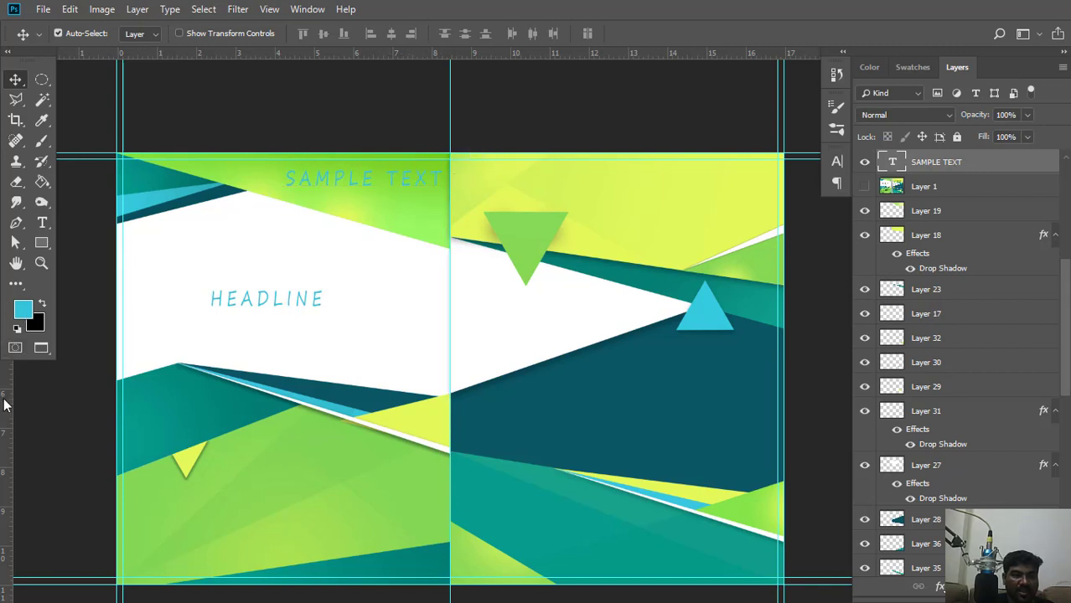
pyautogui.moveTo(4, 405); pyautogui.dragTo(445, 451)
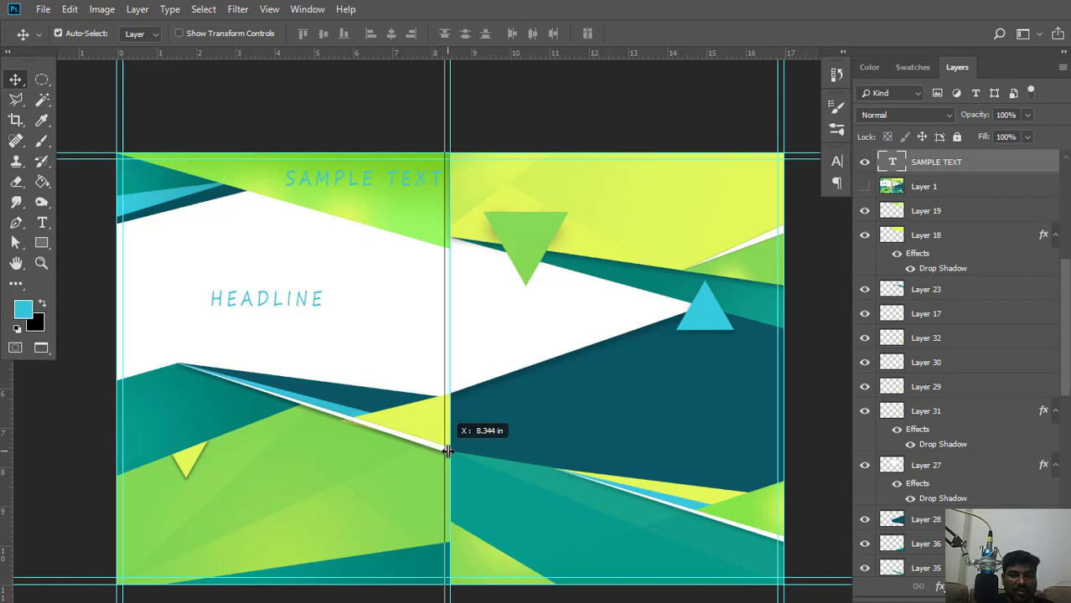
# Restore the vertical guide at 8.500 in beside the centre fold and zoom out to the spread.
pyautogui.moveTo(447, 452); pyautogui.dragTo(457, 481)
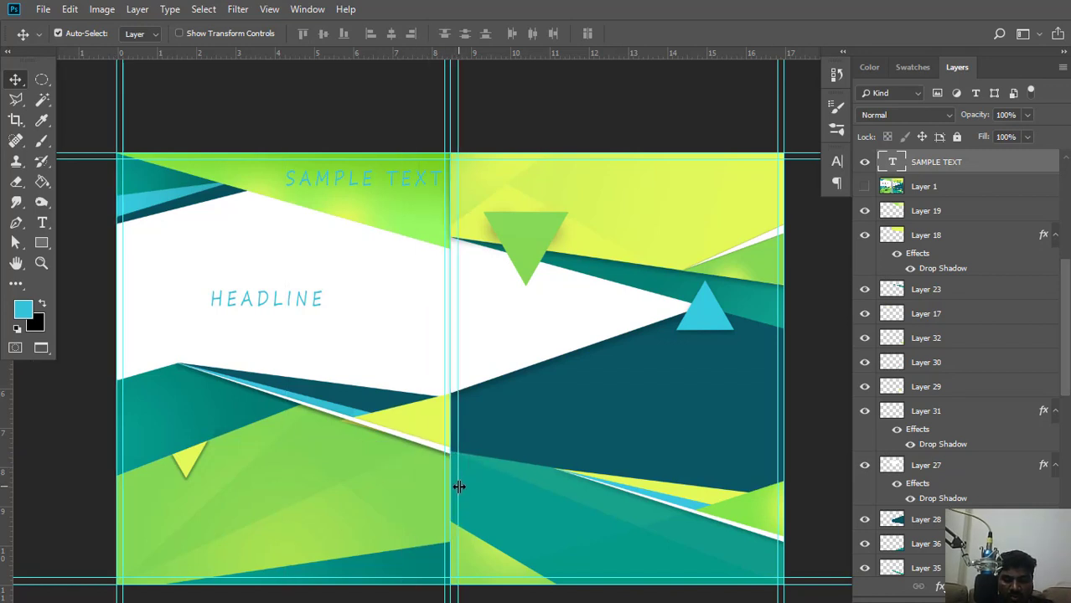
pyautogui.press('ctrl')
pyautogui.hotkey('ctrl', '+')
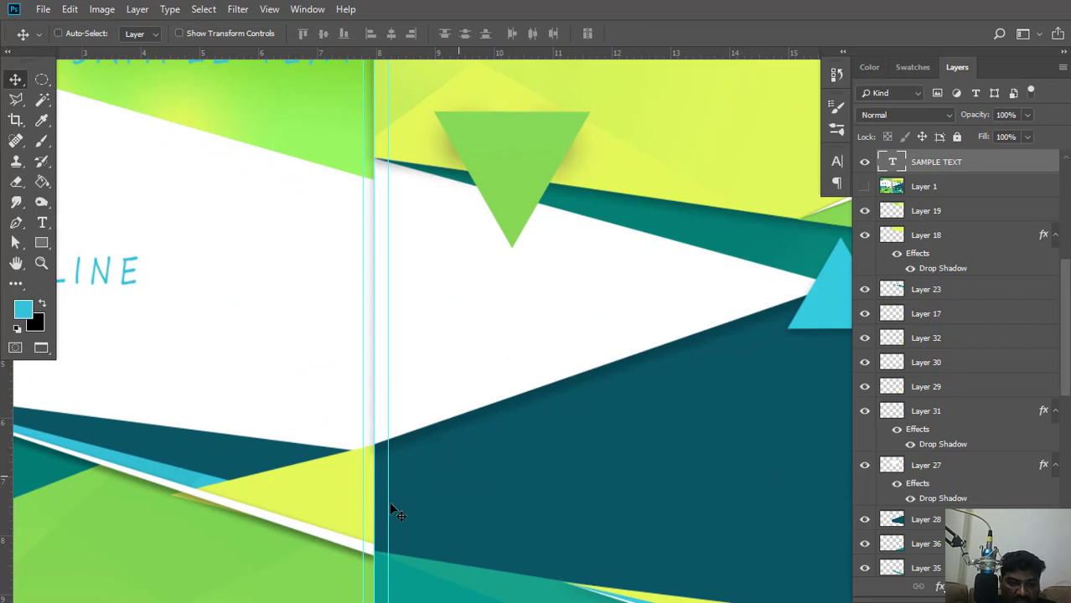
pyautogui.hotkey('ctrl', '+')
pyautogui.moveTo(376, 508)
pyautogui.mouseDown()
pyautogui.moveTo(374, 478)
pyautogui.moveTo(354, 508)
pyautogui.moveTo(351, 495)
pyautogui.moveTo(371, 503)
pyautogui.mouseUp()
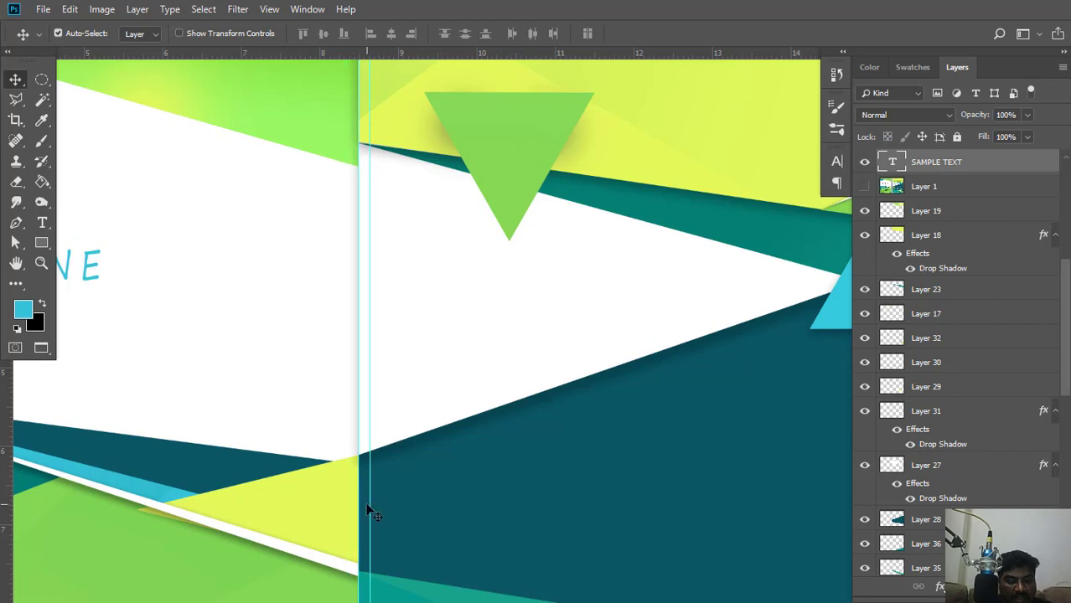
pyautogui.hotkey('ctrl', 'z')
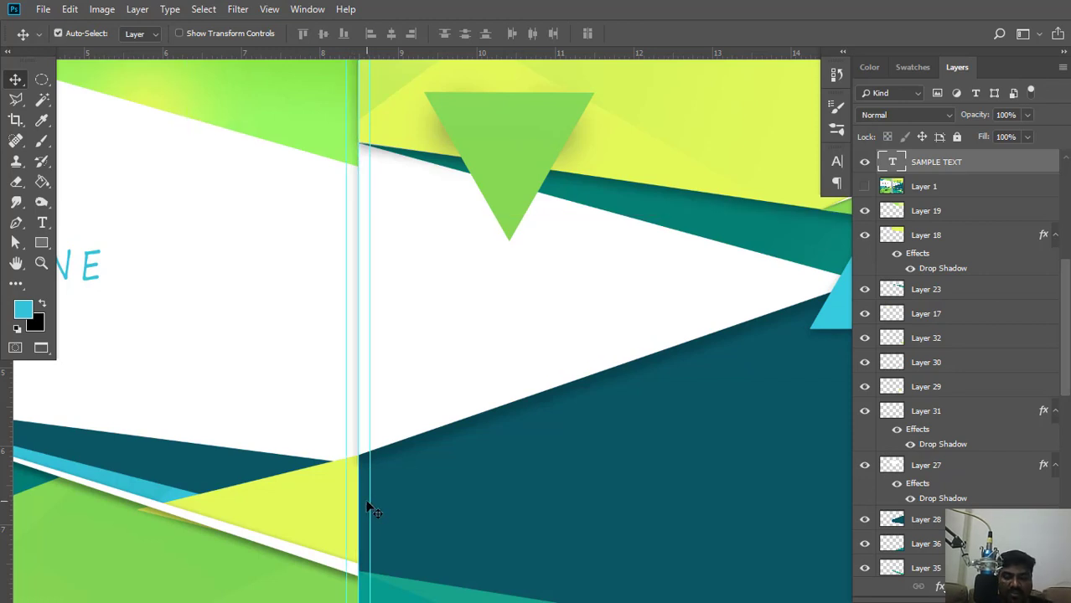
pyautogui.hotkey('ctrl', '-')
pyautogui.hotkey('ctrl', '-')
pyautogui.hotkey('ctrl', '-')
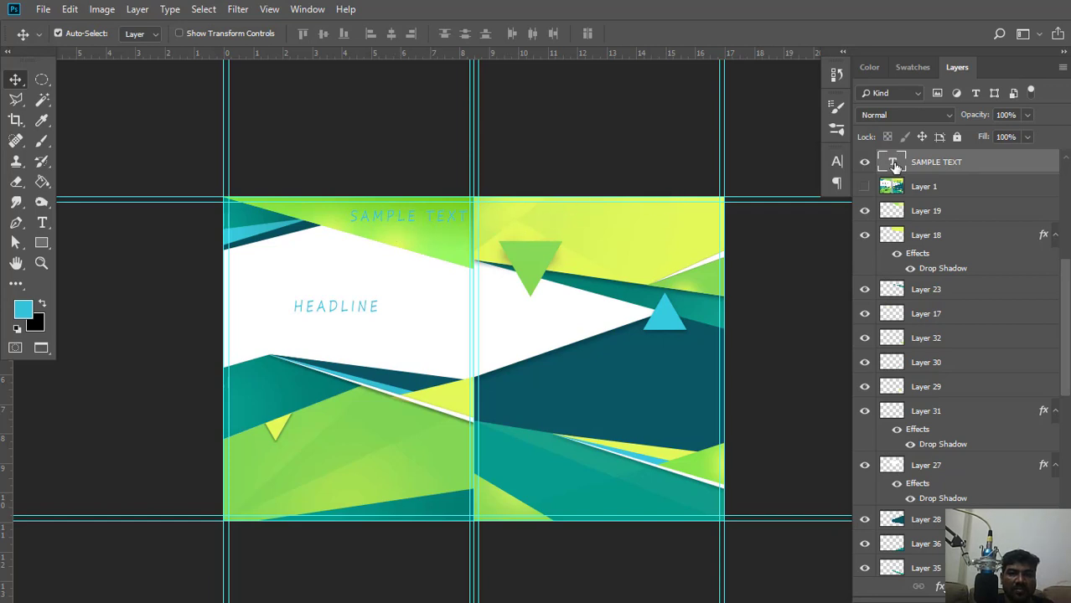
# Change the SAMPLE TEXT title colour to black (#000000).
pyautogui.press('t')
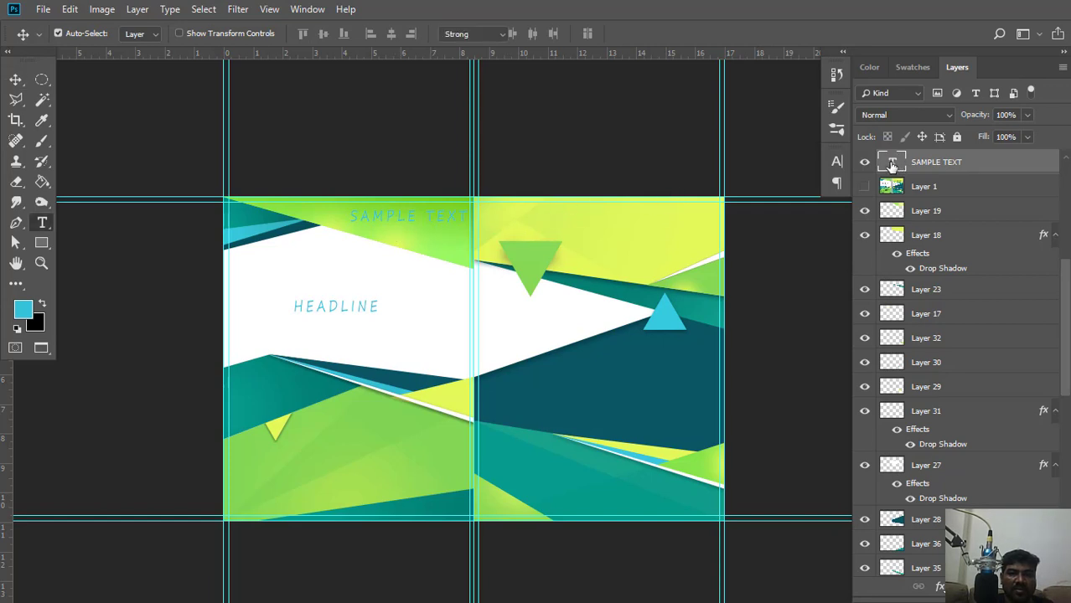
pyautogui.doubleClick(891, 164)
pyautogui.click(600, 33)
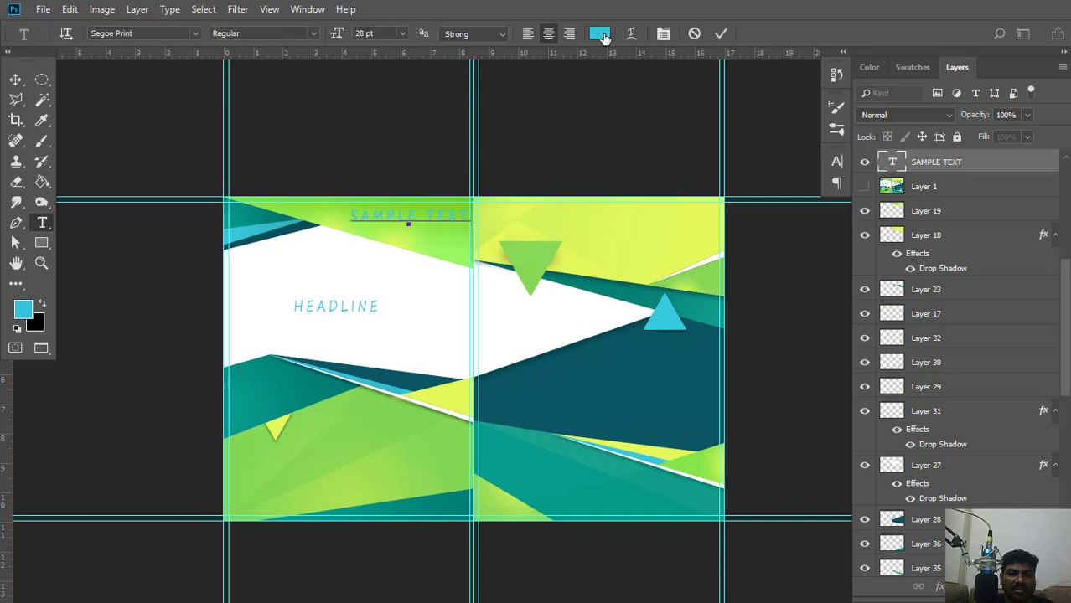
pyautogui.write('000000')
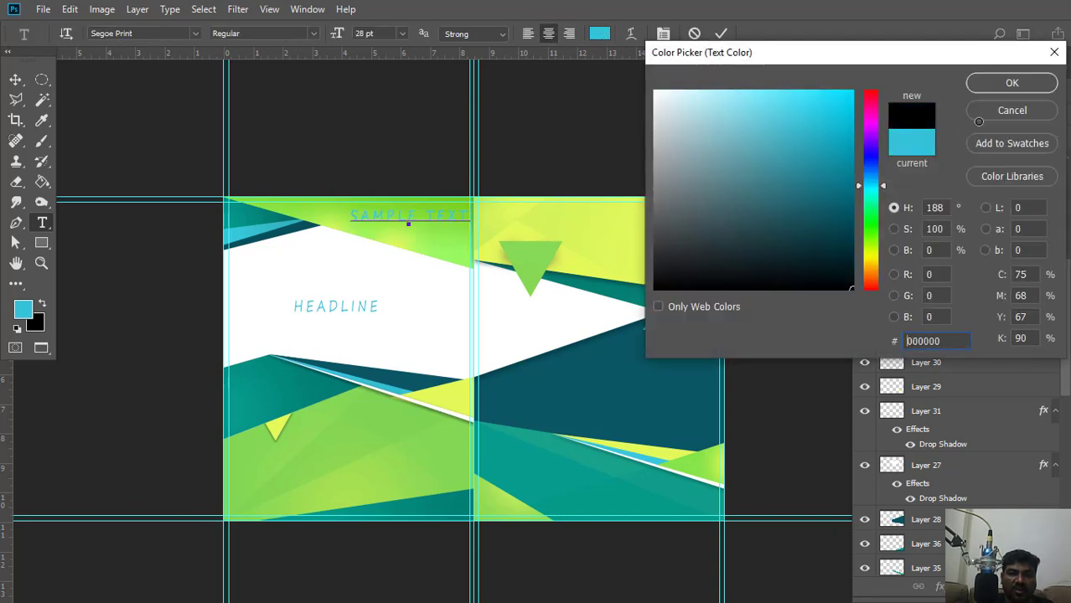
pyautogui.click(999, 92)
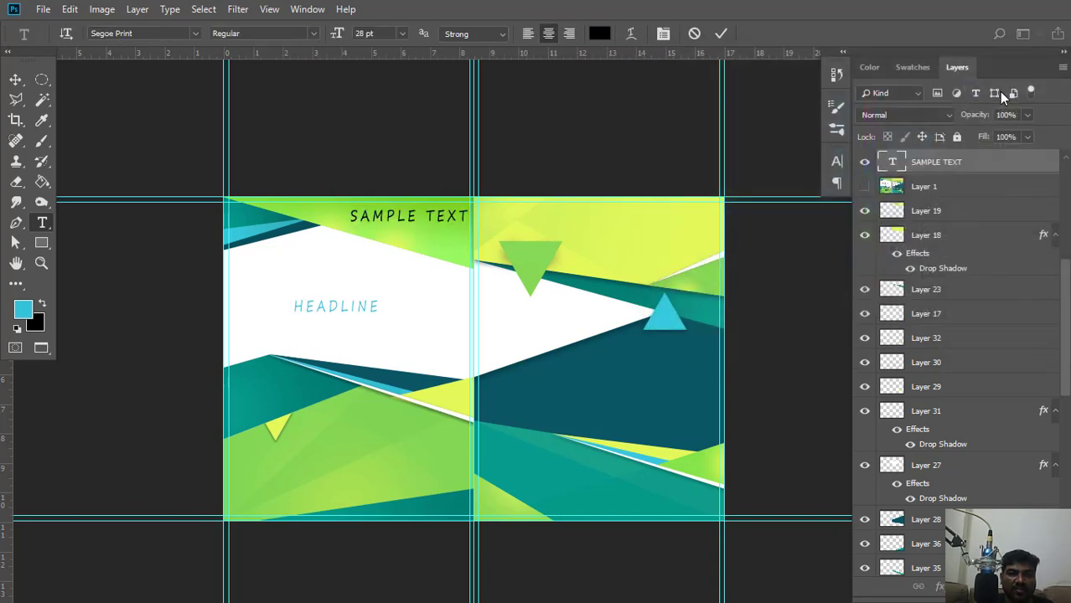
pyautogui.click(15, 80)
pyautogui.click(804, 281)
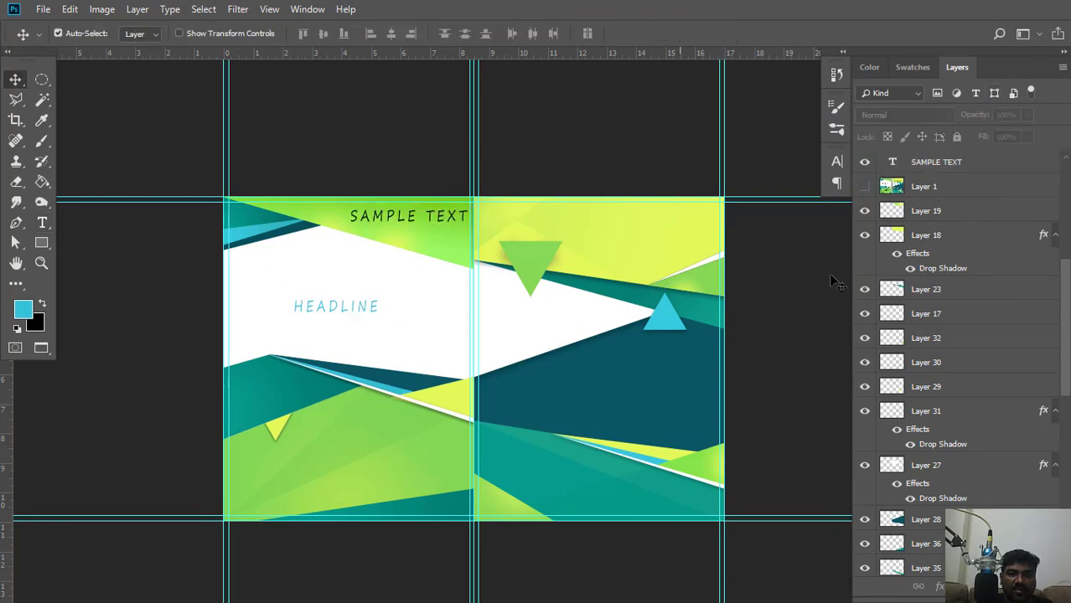
pyautogui.click(867, 187)
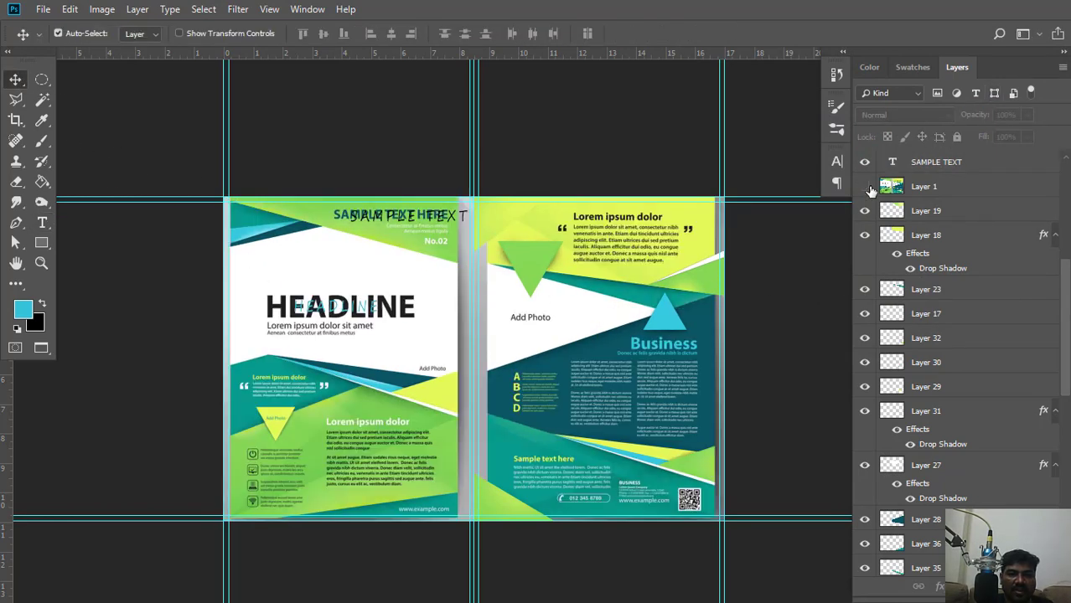
pyautogui.click(867, 187)
# Make the HEADLINE title black (#000000) and enlarge it to 36 pt.
pyautogui.click(341, 310)
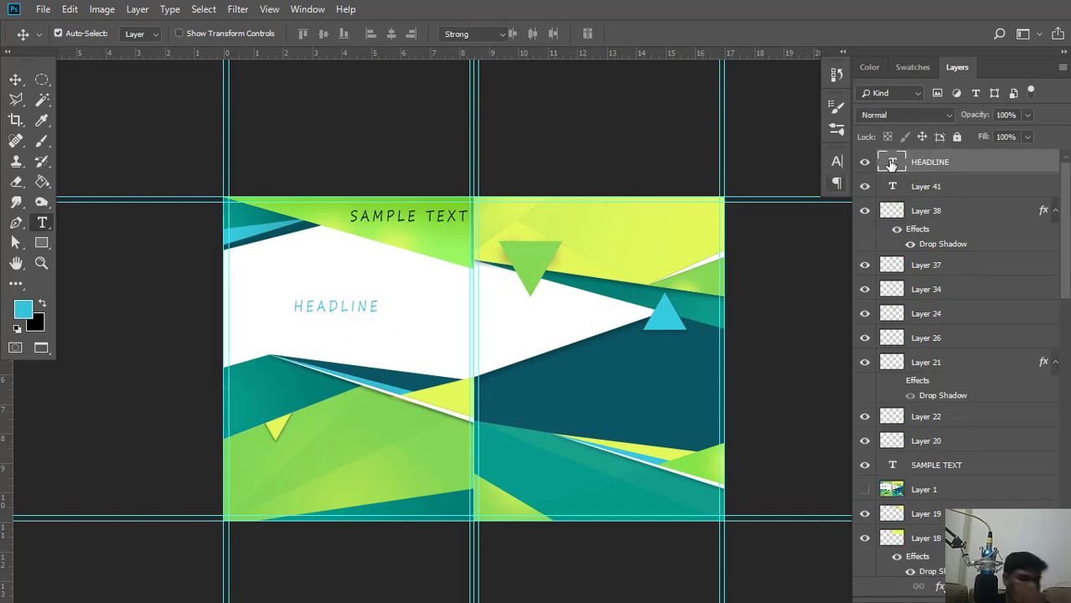
pyautogui.doubleClick(891, 163)
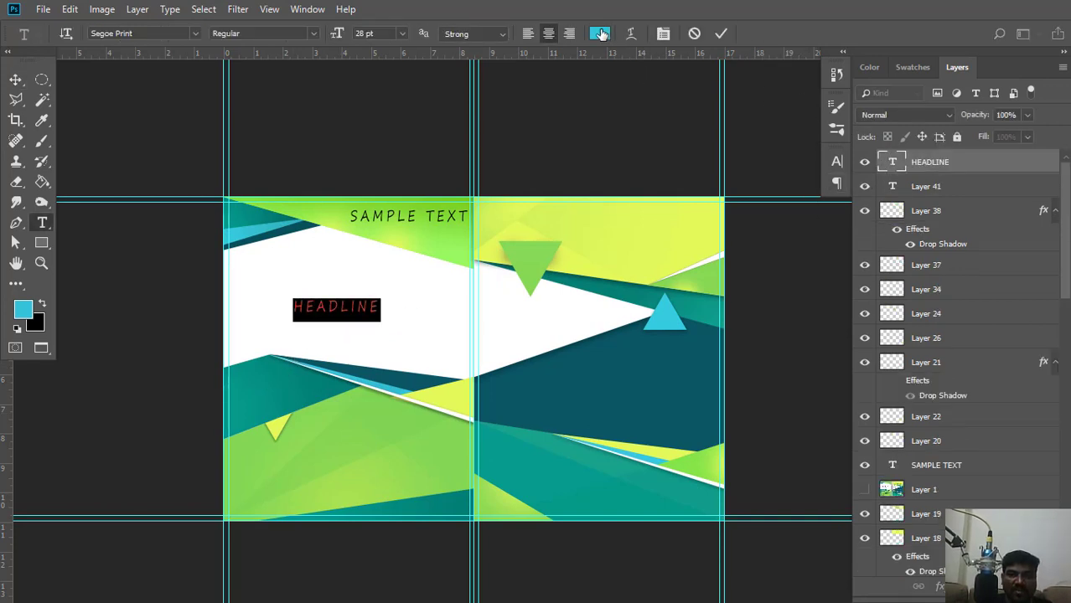
pyautogui.click(601, 33)
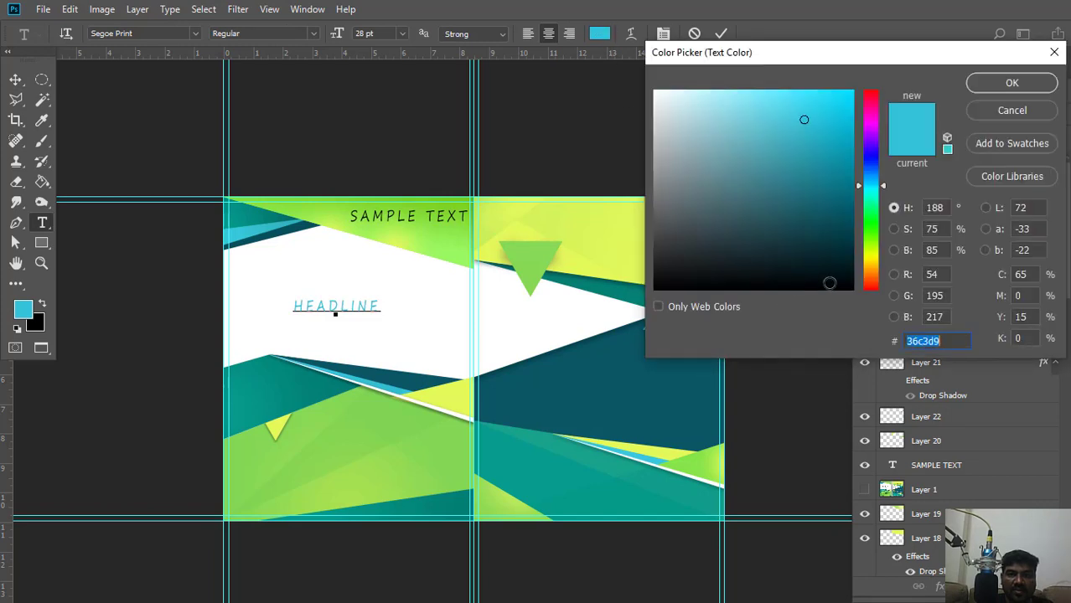
pyautogui.write('000000')
pyautogui.click(1039, 91)
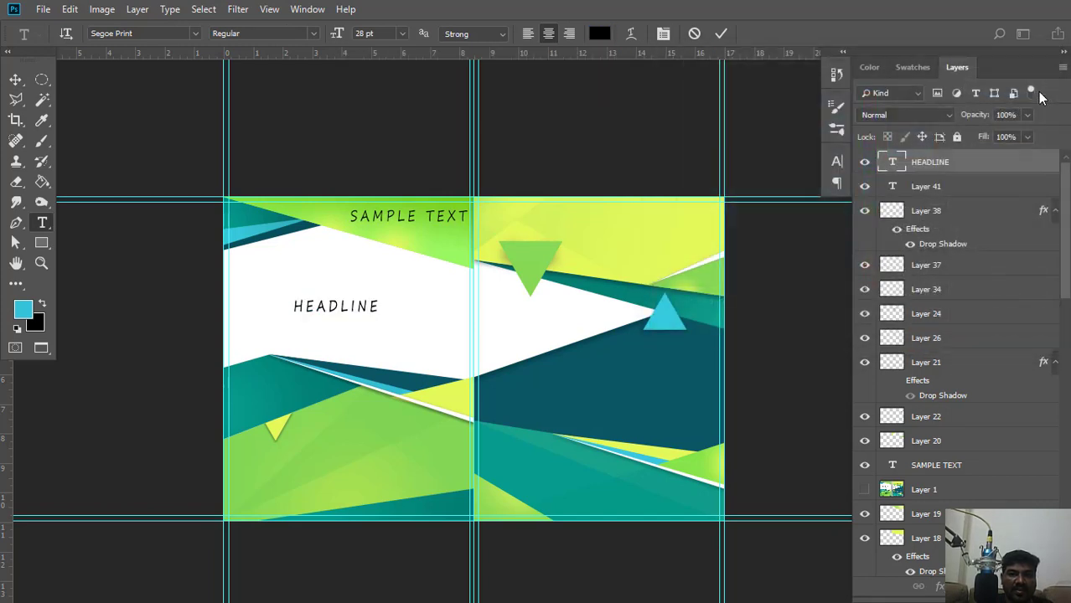
pyautogui.click(403, 33)
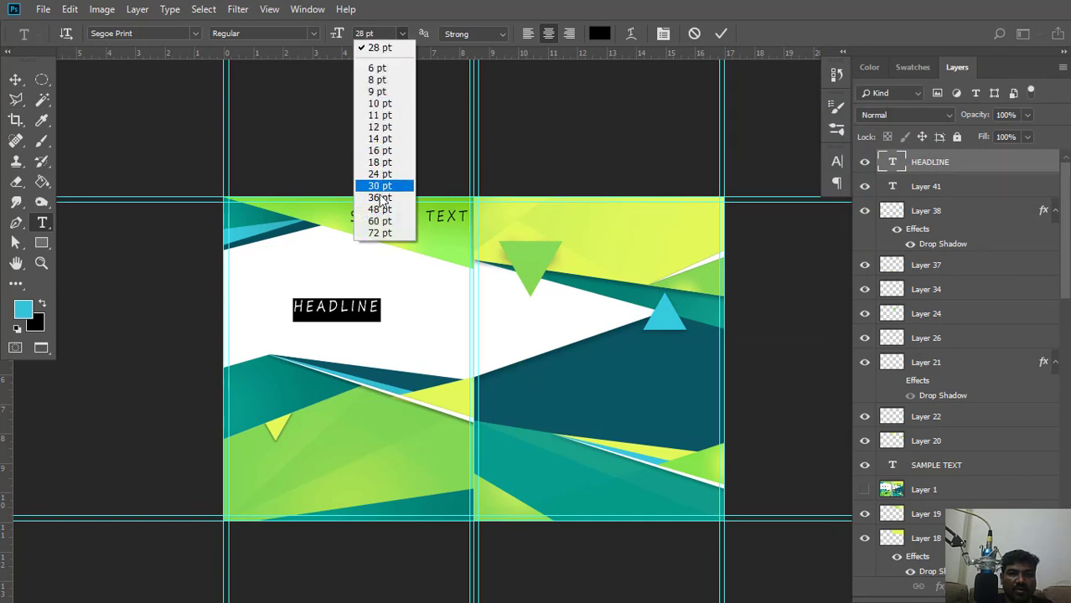
pyautogui.click(379, 198)
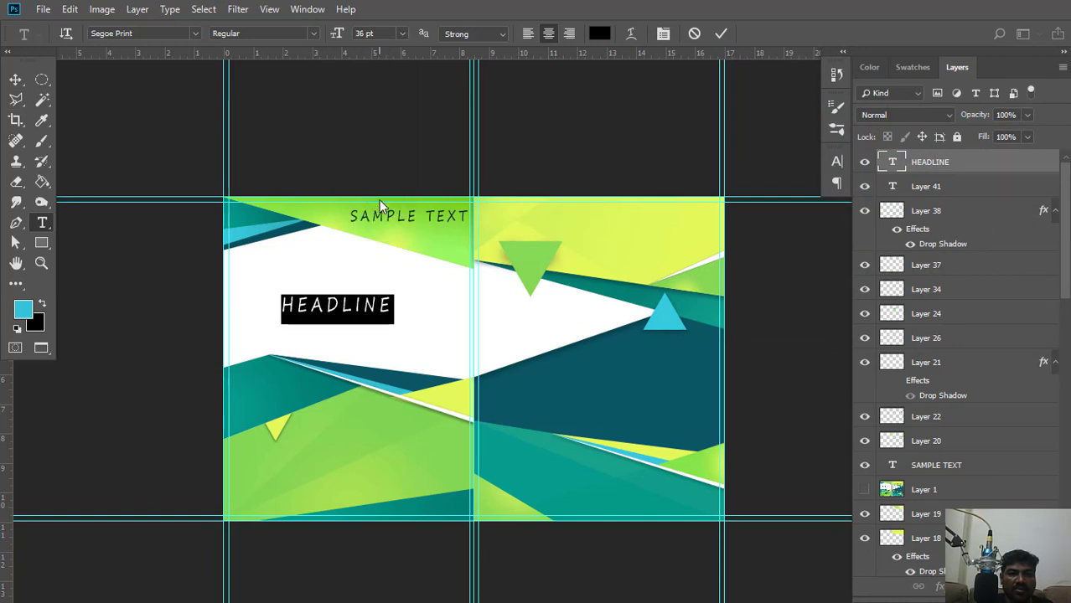
pyautogui.click(15, 79)
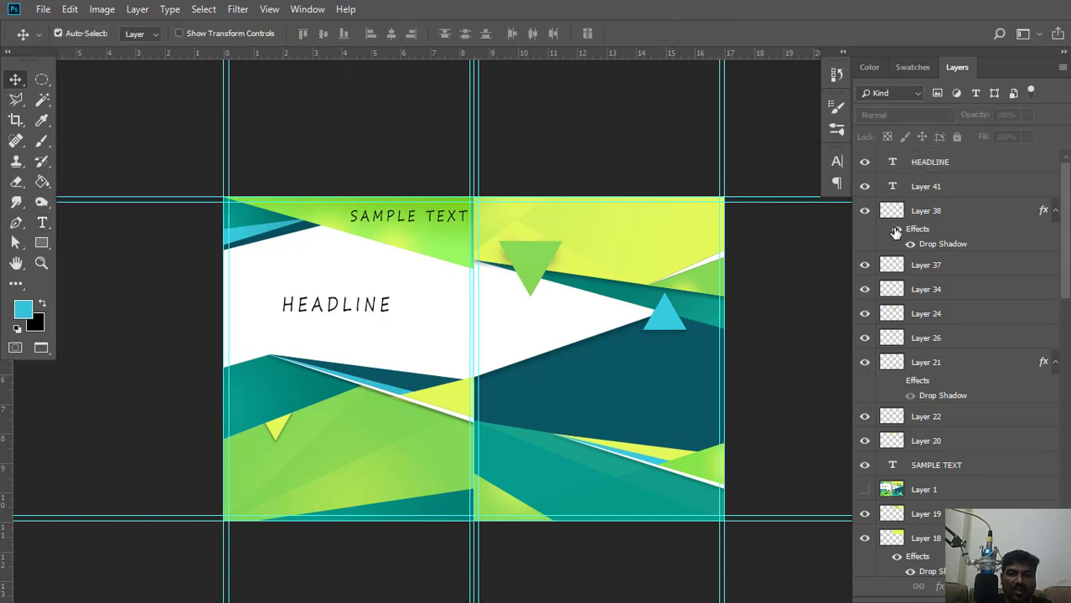
# Briefly show and hide Layer 1's reference flyer to compare it with the spread.
pyautogui.scroll(-5, 894, 232)
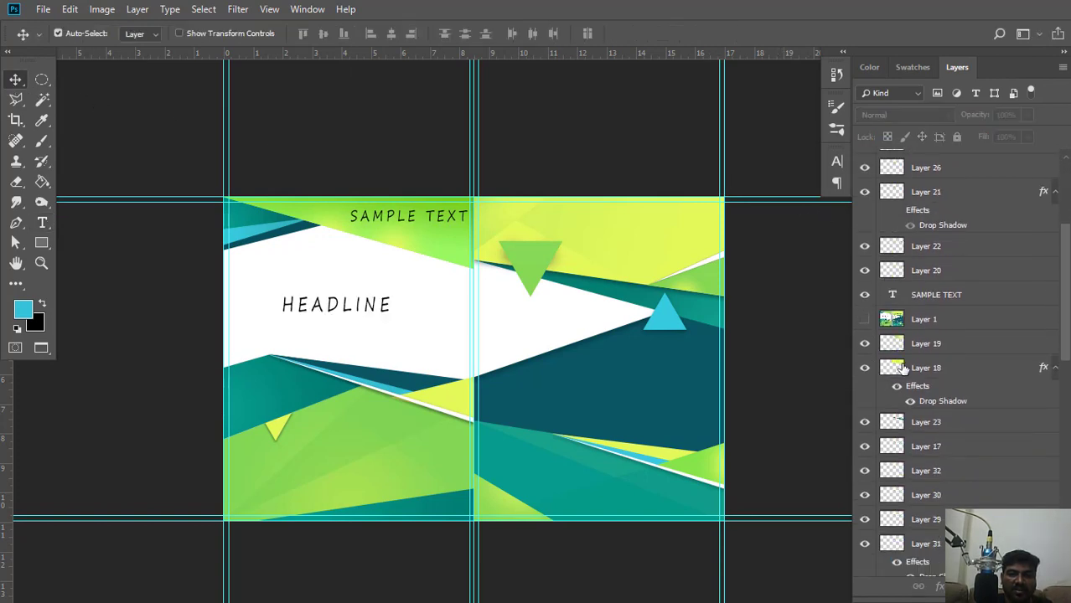
pyautogui.scroll(-6, 903, 368)
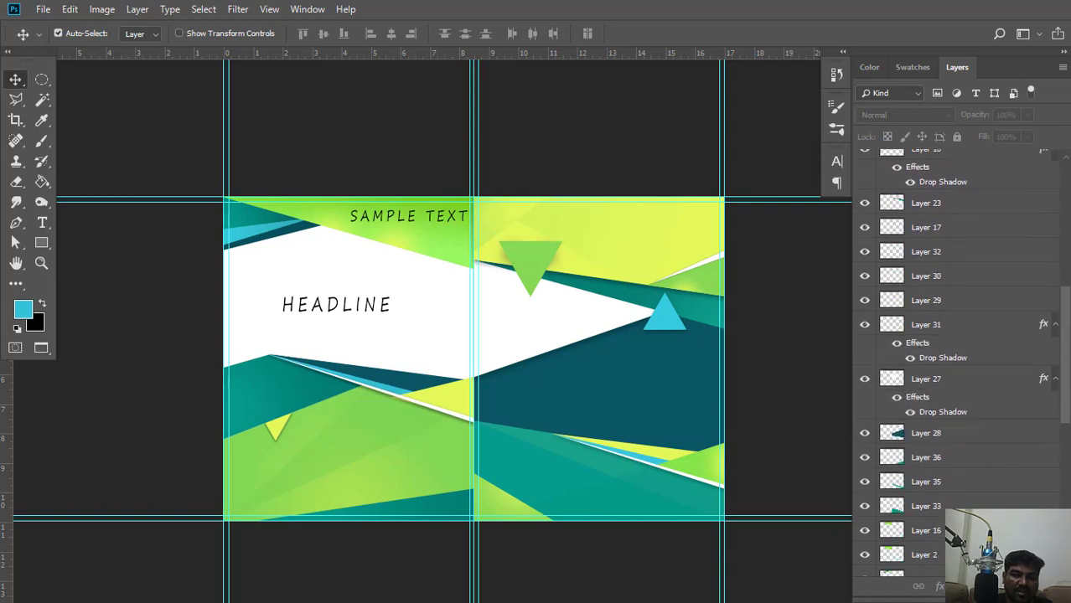
pyautogui.moveTo(1065, 407); pyautogui.dragTo(1066, 542)
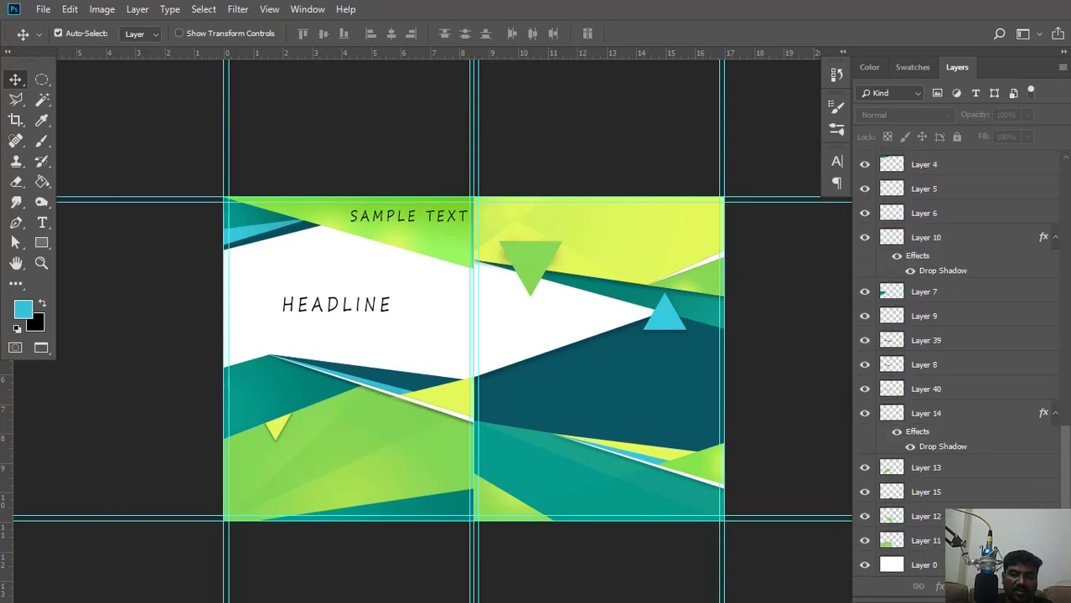
pyautogui.scroll(10, 955, 369)
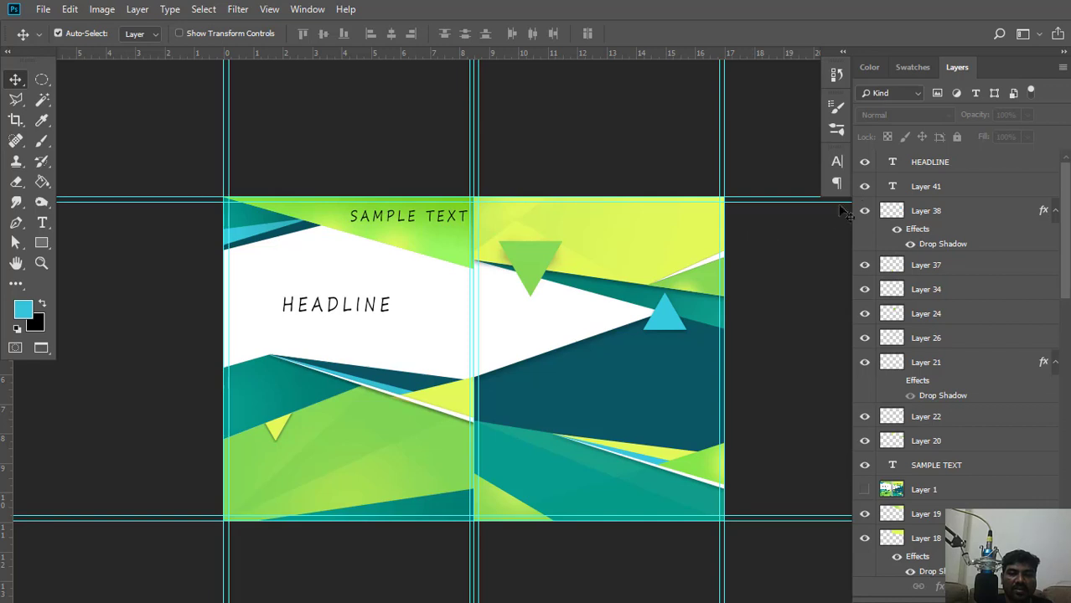
pyautogui.scroll(-3, 974, 416)
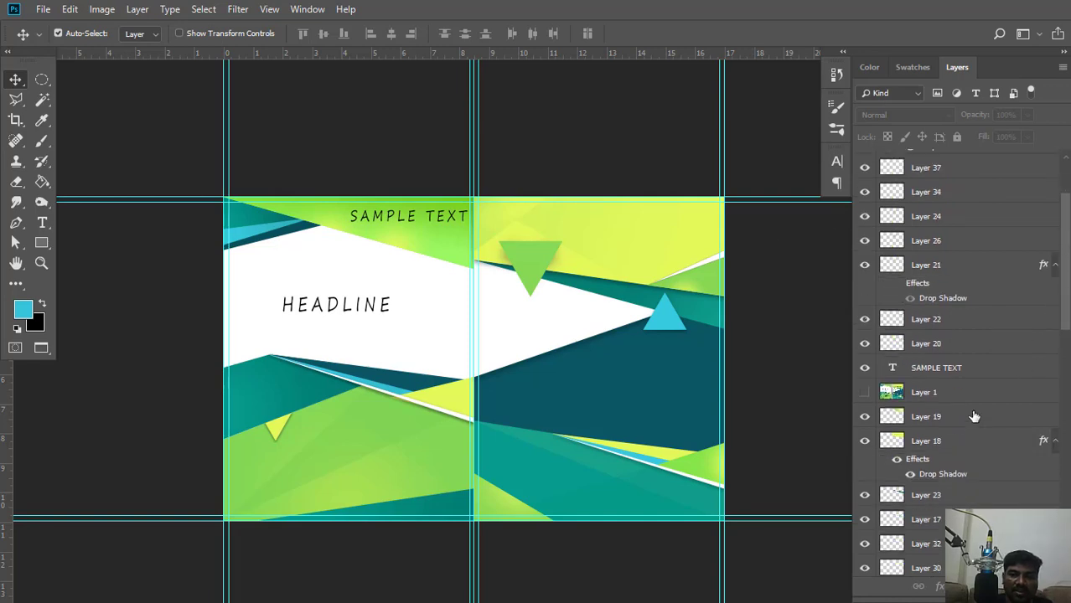
pyautogui.click(866, 393)
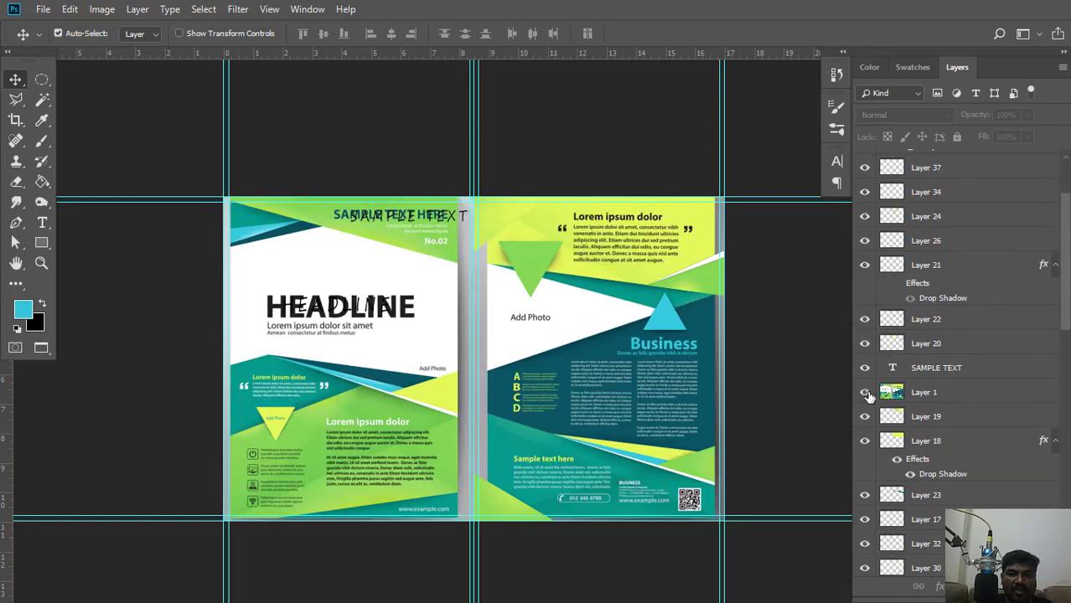
pyautogui.click(865, 392)
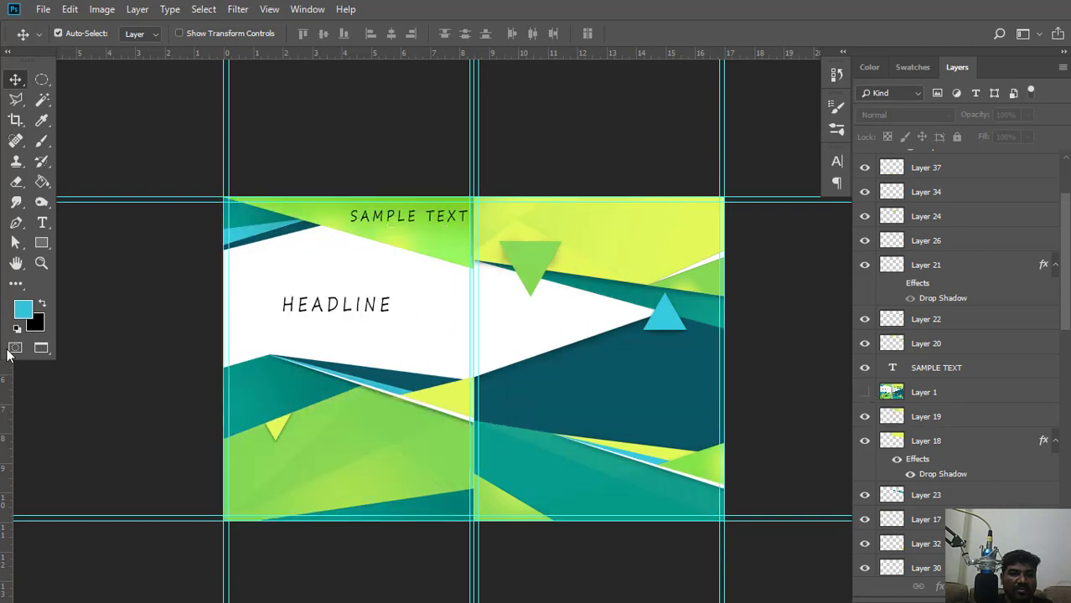
# Begin a Segoe Print 36 pt text line atop the right page with an opening quotation mark.
pyautogui.click(42, 222)
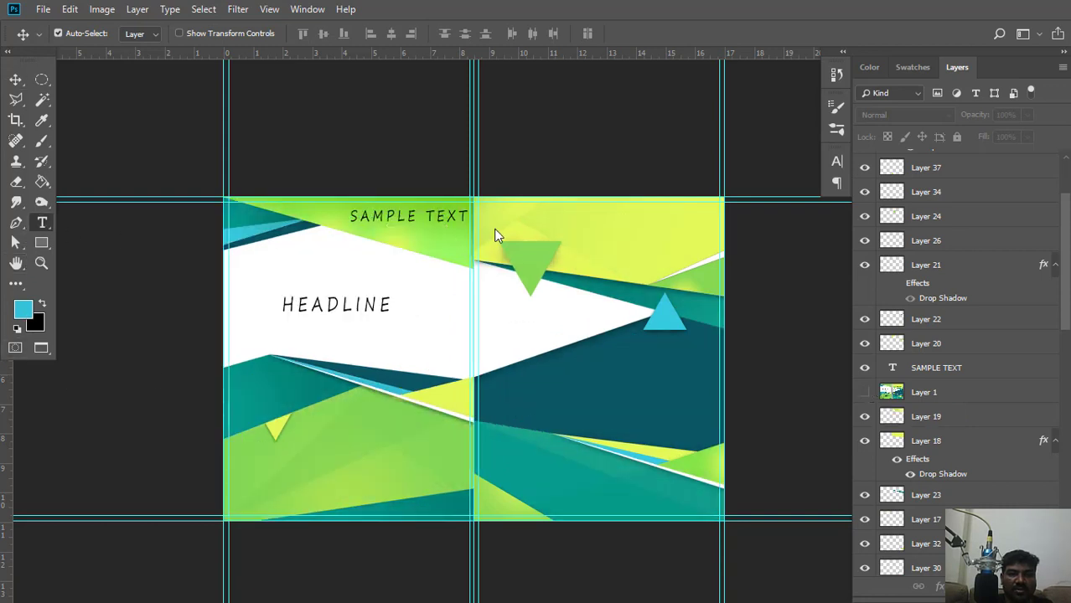
pyautogui.click(559, 222)
pyautogui.write('L')
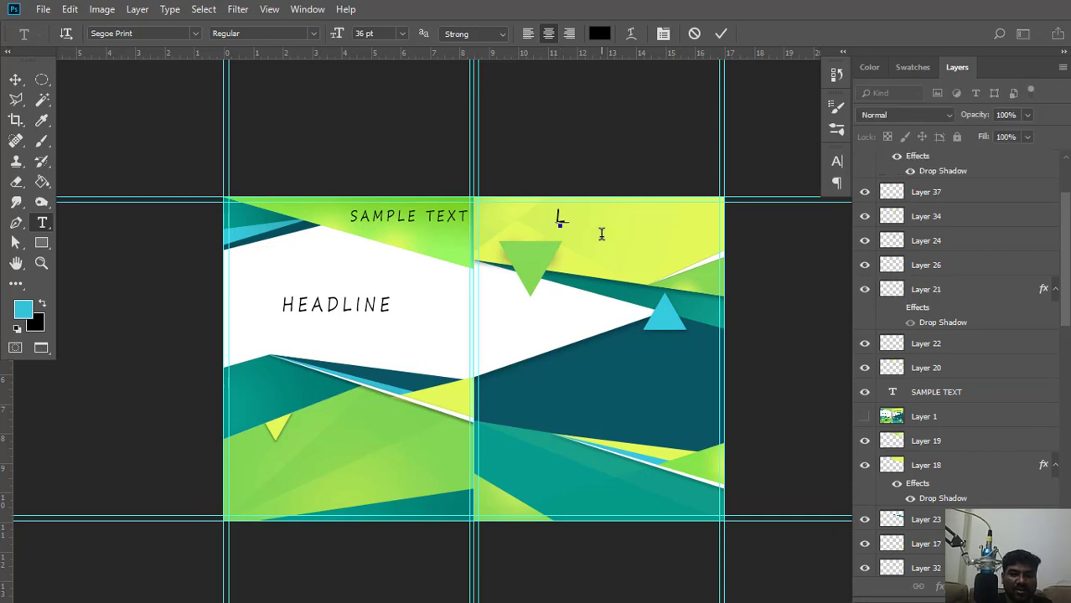
pyautogui.press('BackSpace')
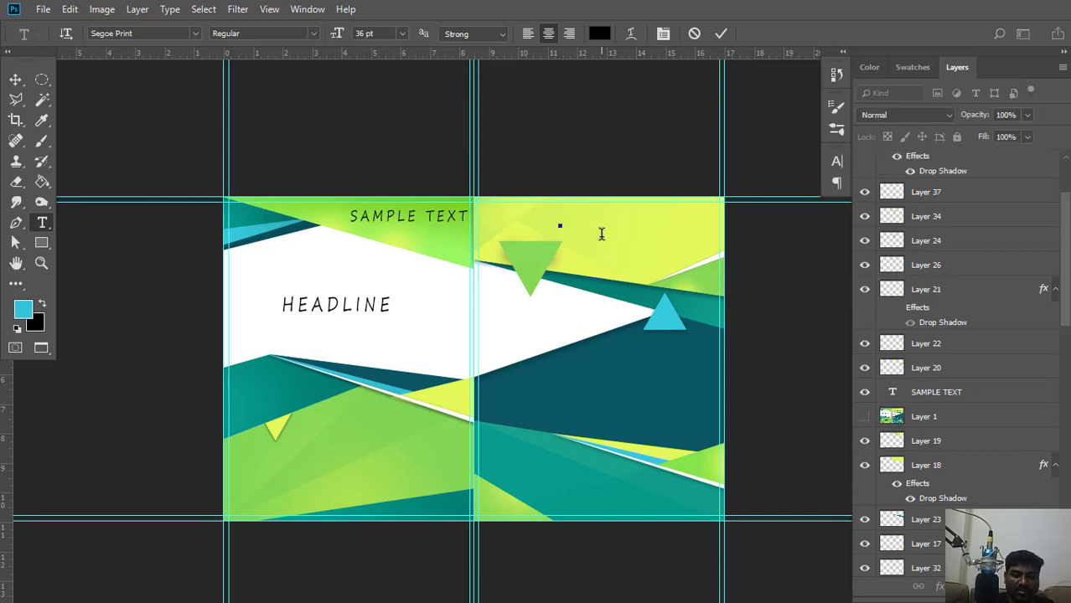
pyautogui.write('"')
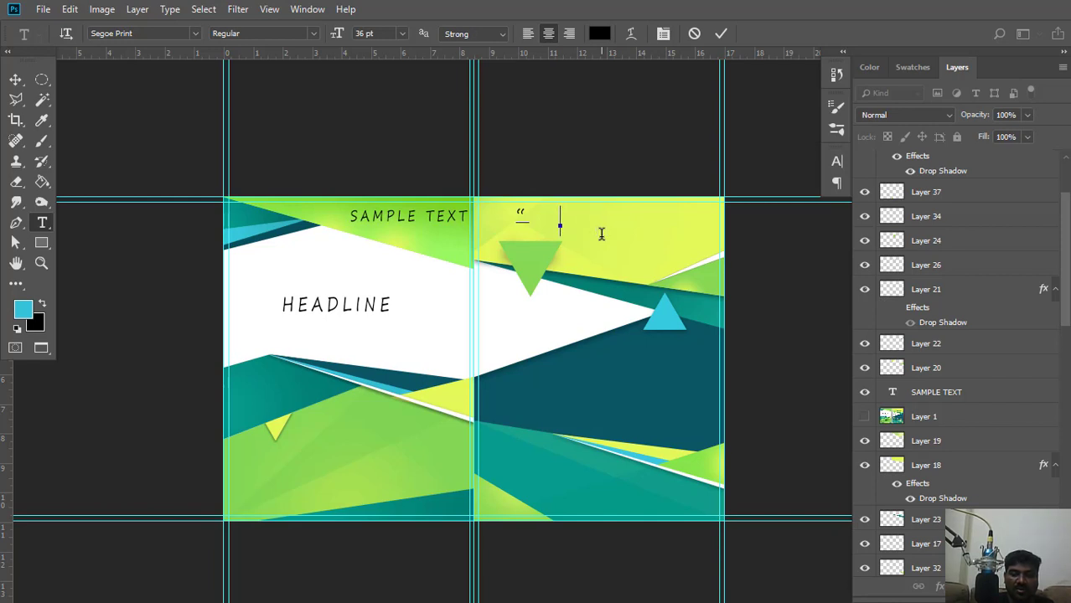
# Discard the stray quoted PARAGRAPh text and compare the layout against the reference brochure image.
pyautogui.write('“”')
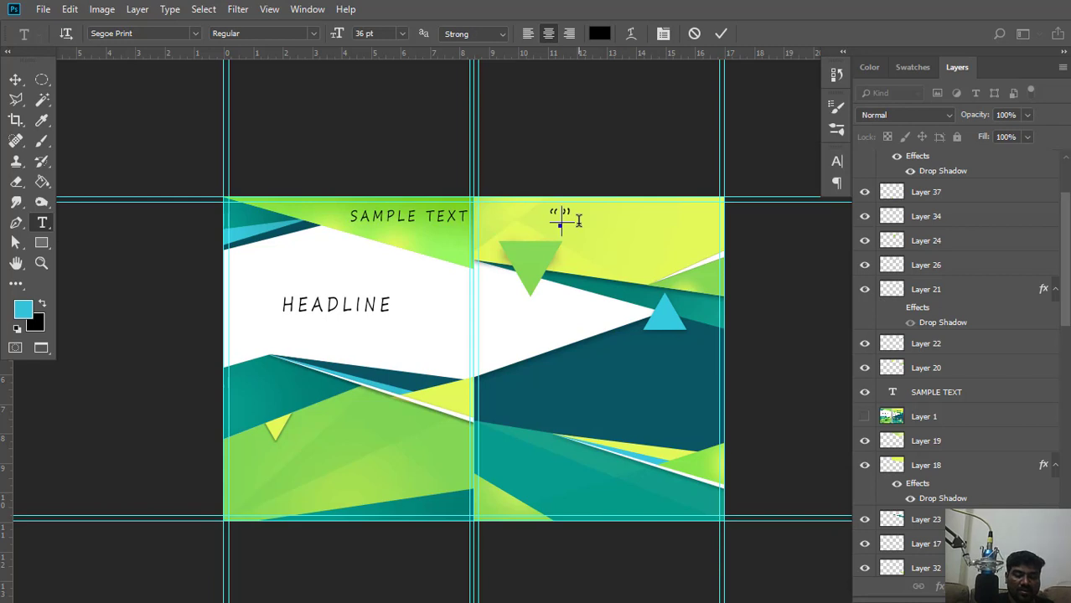
pyautogui.write('PARA')
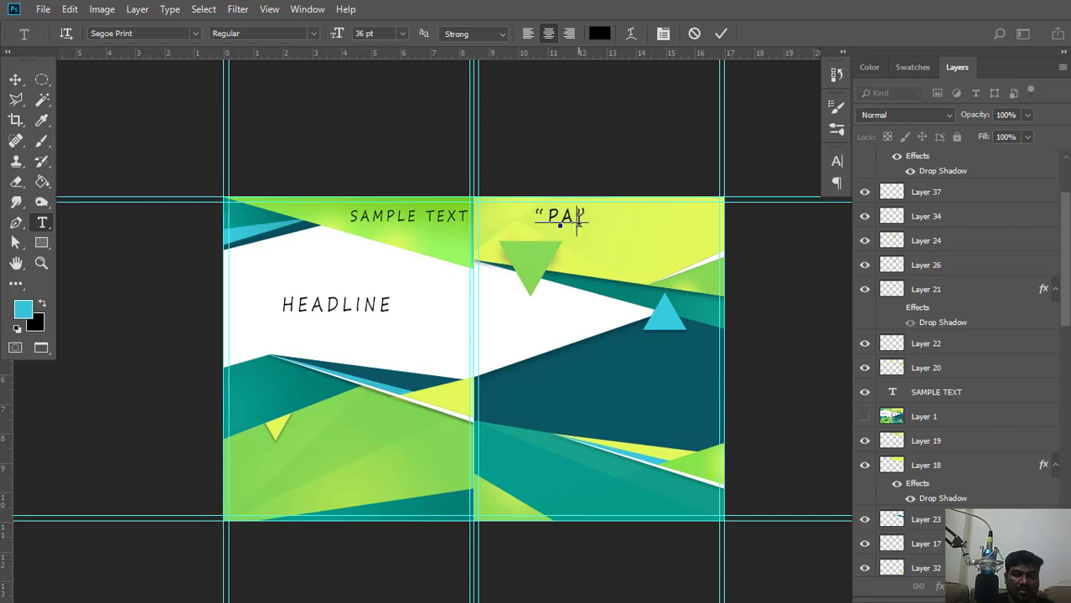
pyautogui.write('G')
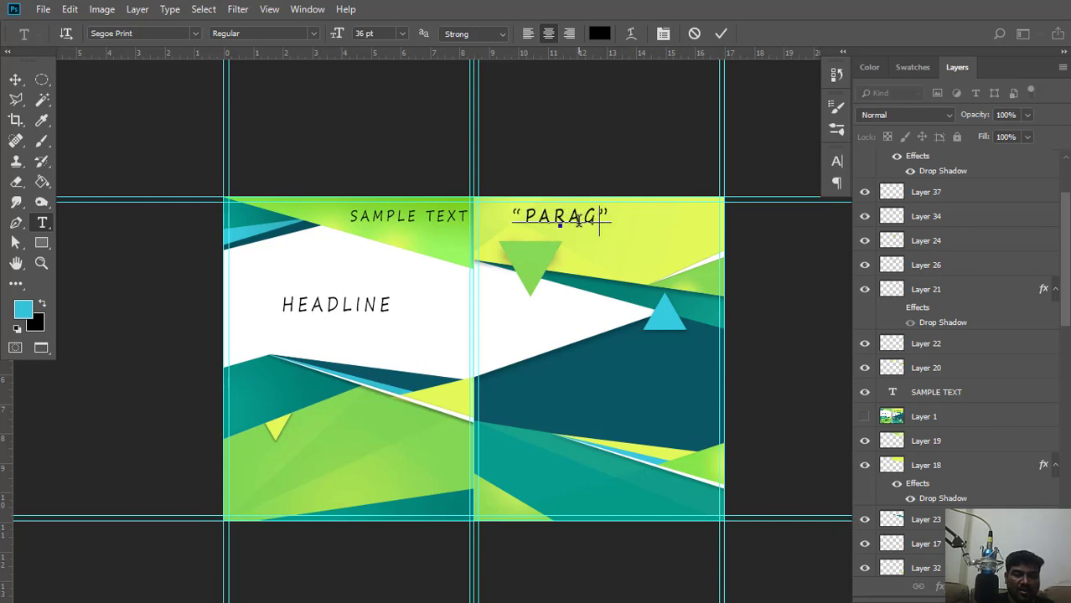
pyautogui.write('RAP')
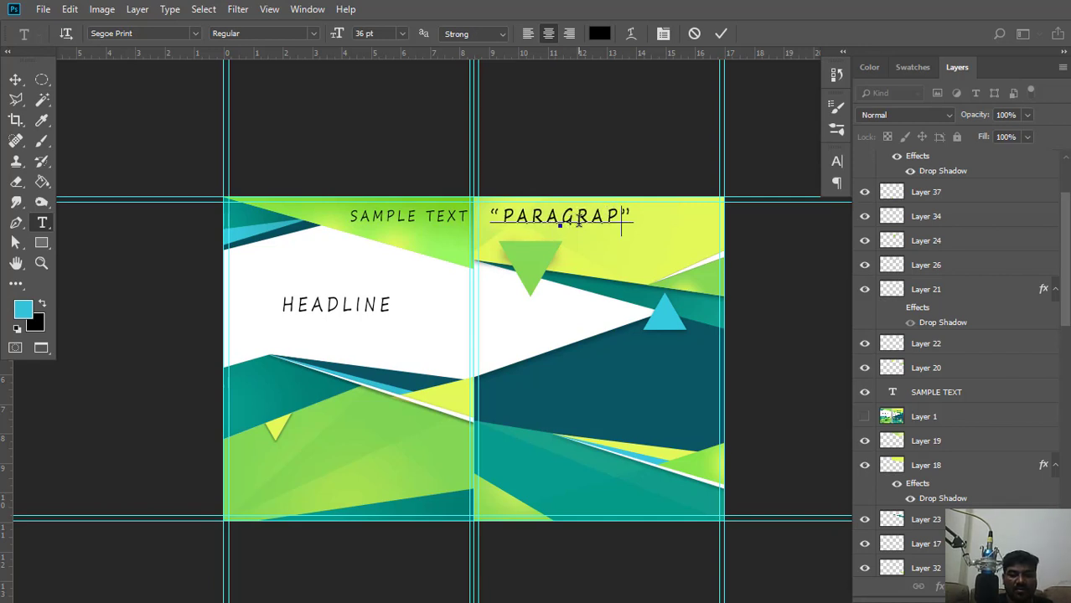
pyautogui.write('h')
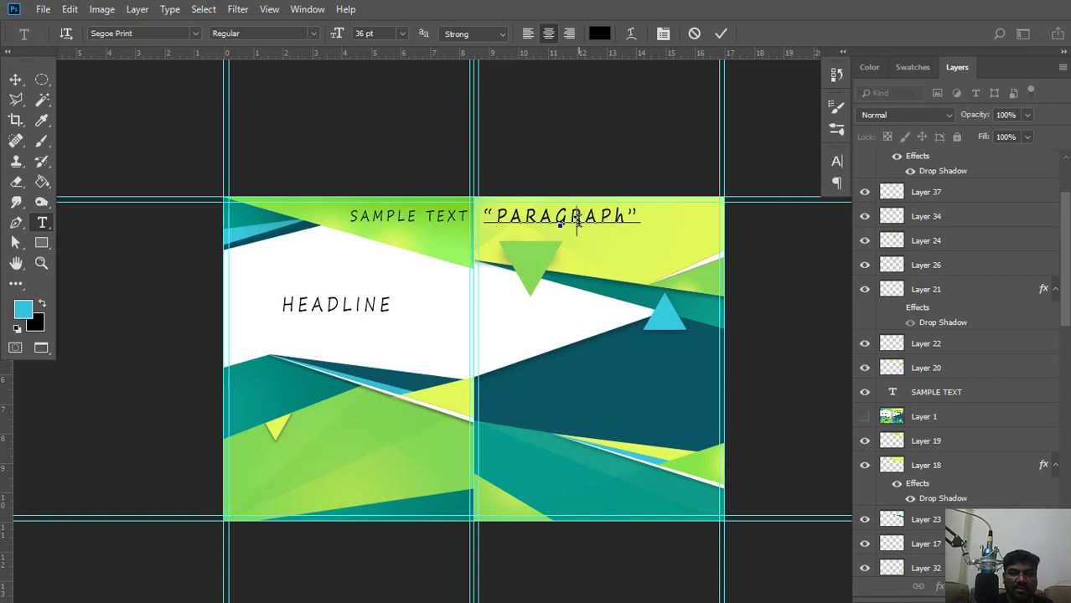
pyautogui.press('BackSpace')
pyautogui.press('BackSpace')
pyautogui.press('BackSpace')
pyautogui.press('BackSpace')
pyautogui.press('BackSpace')
pyautogui.press('BackSpace')
pyautogui.press('BackSpace')
pyautogui.press('BackSpace')
pyautogui.press('BackSpace')
pyautogui.press('BackSpace')
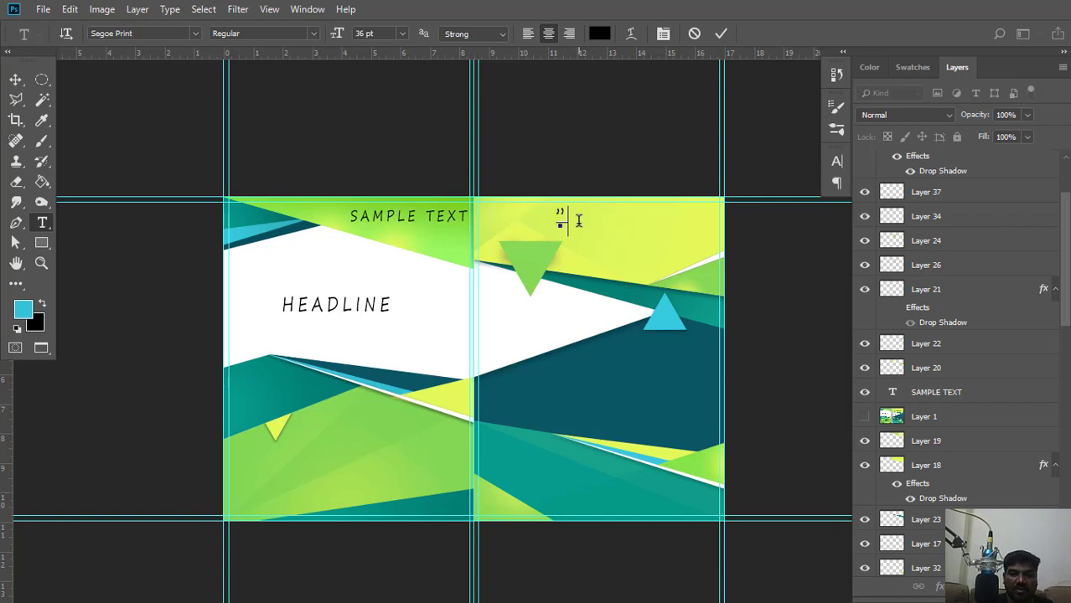
pyautogui.press('BackSpace')
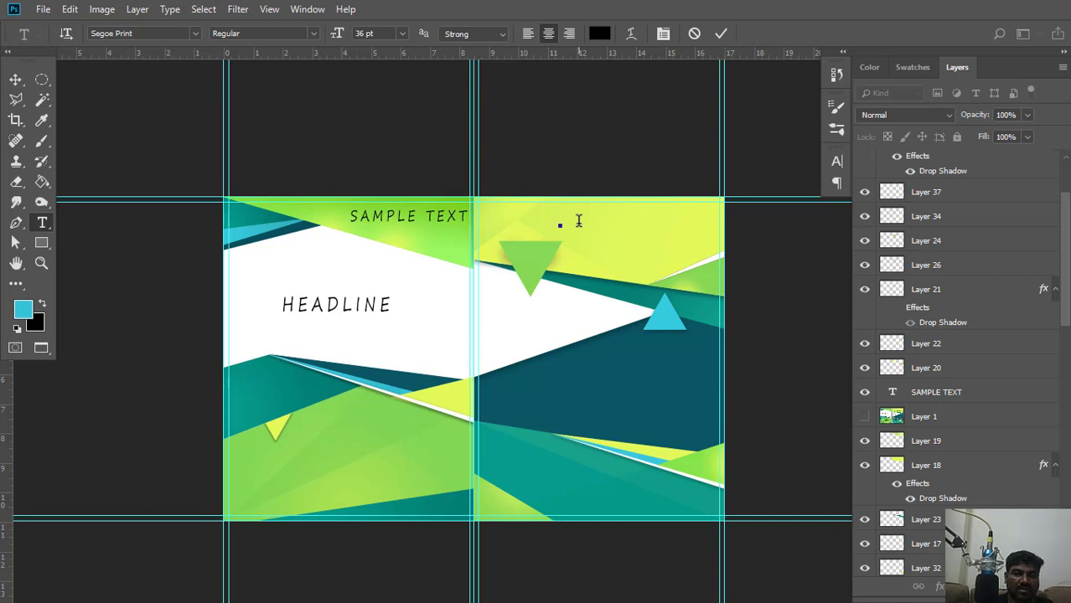
pyautogui.click(15, 80)
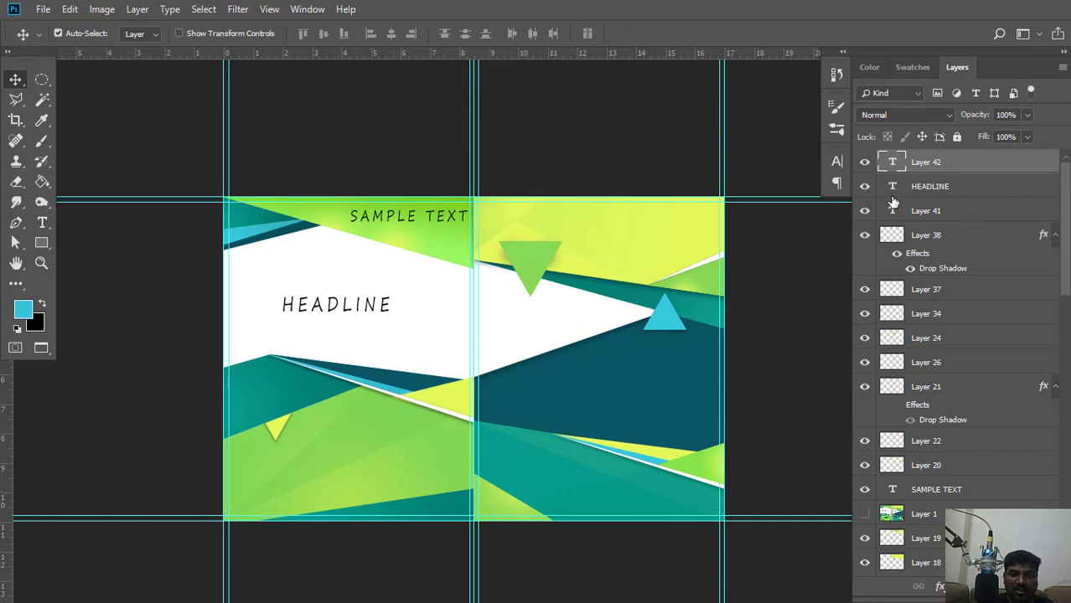
pyautogui.click(866, 516)
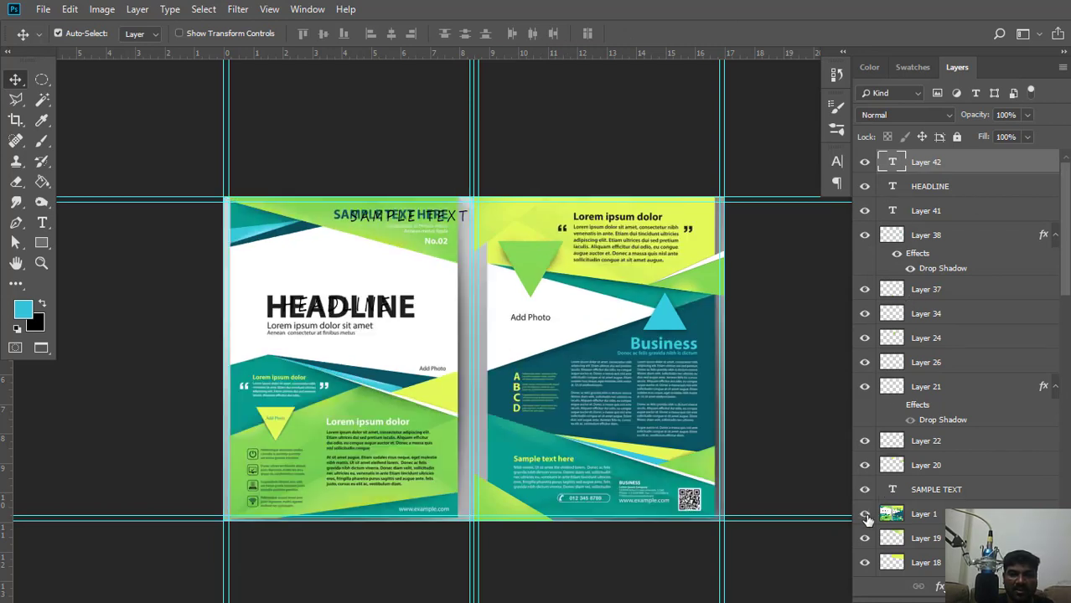
pyautogui.click(867, 518)
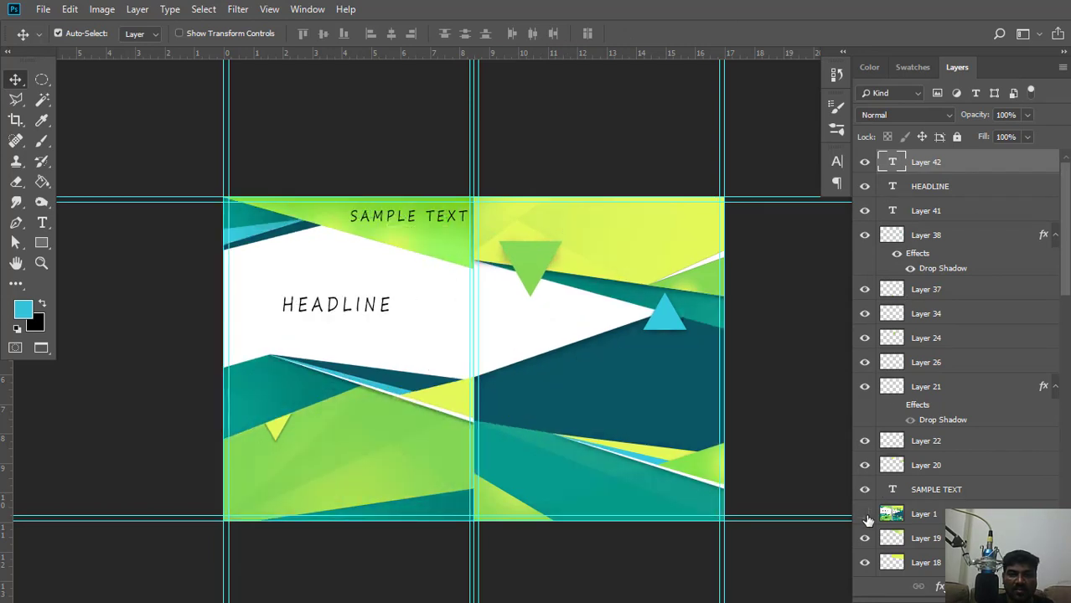
pyautogui.click(867, 517)
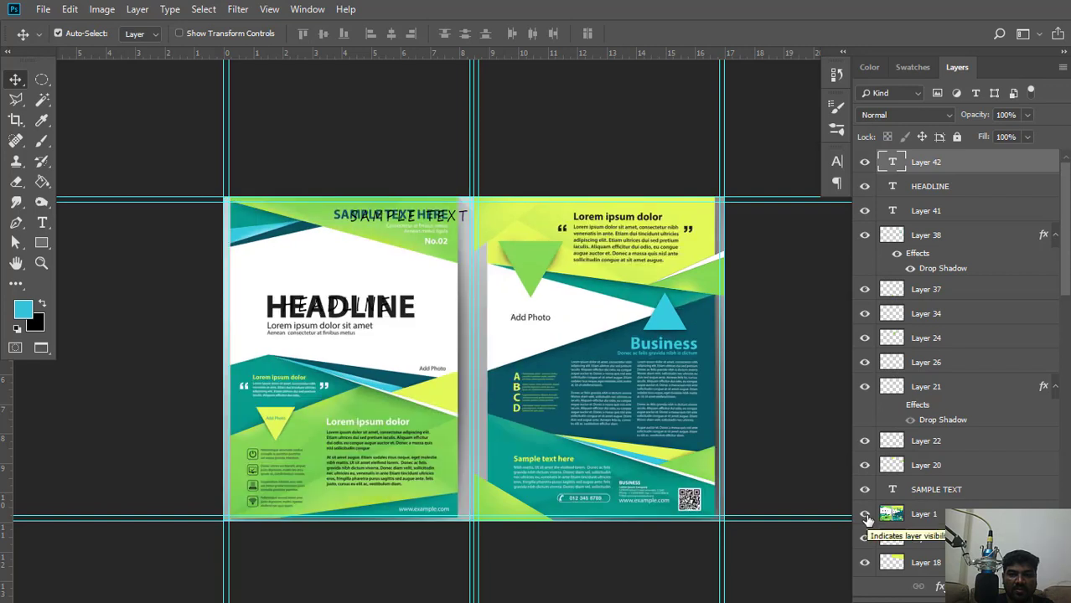
pyautogui.click(867, 518)
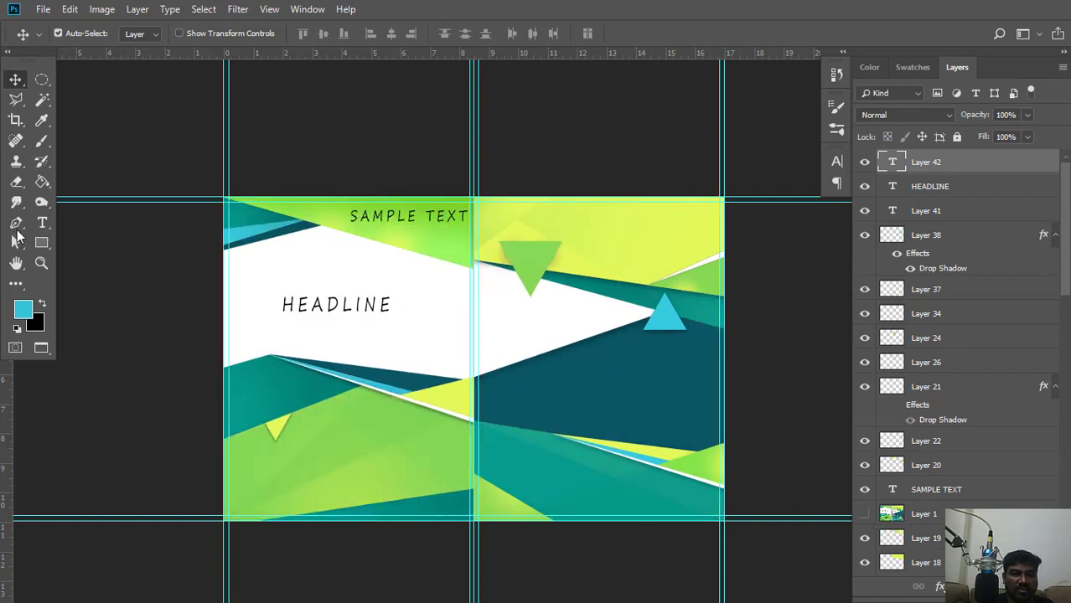
# Add an 'ADD PHOTO' label at 16 pt on the white band.
pyautogui.click(42, 224)
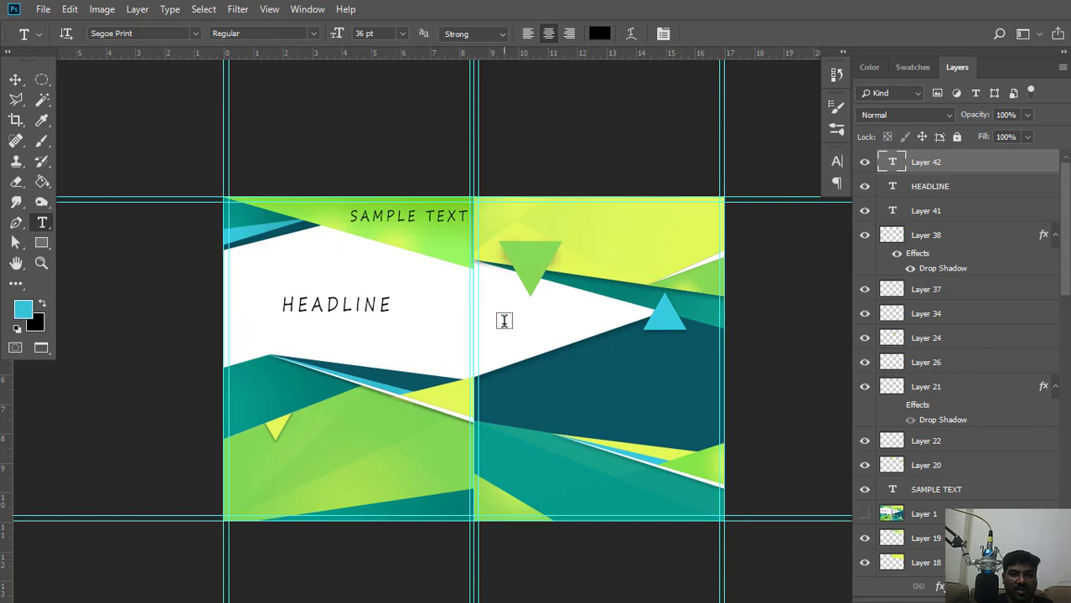
pyautogui.click(504, 321)
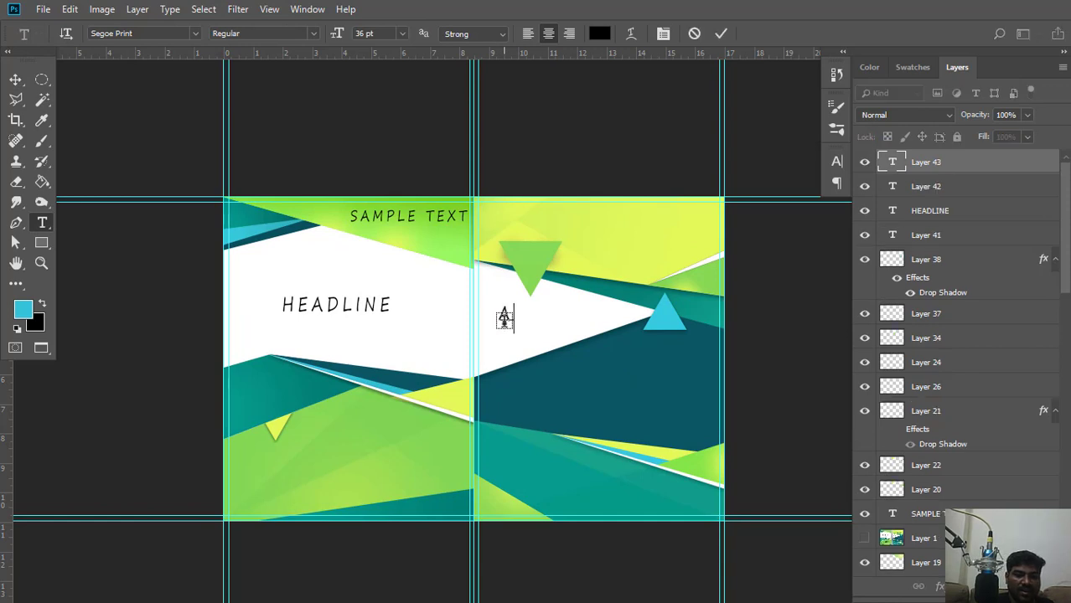
pyautogui.write('ADD PHO')
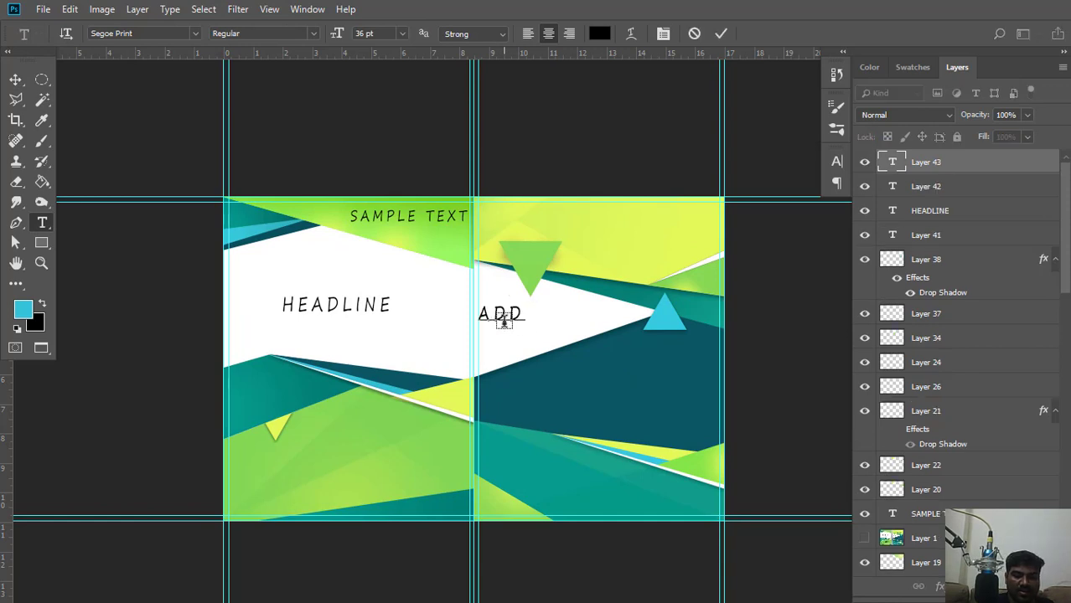
pyautogui.write('TO')
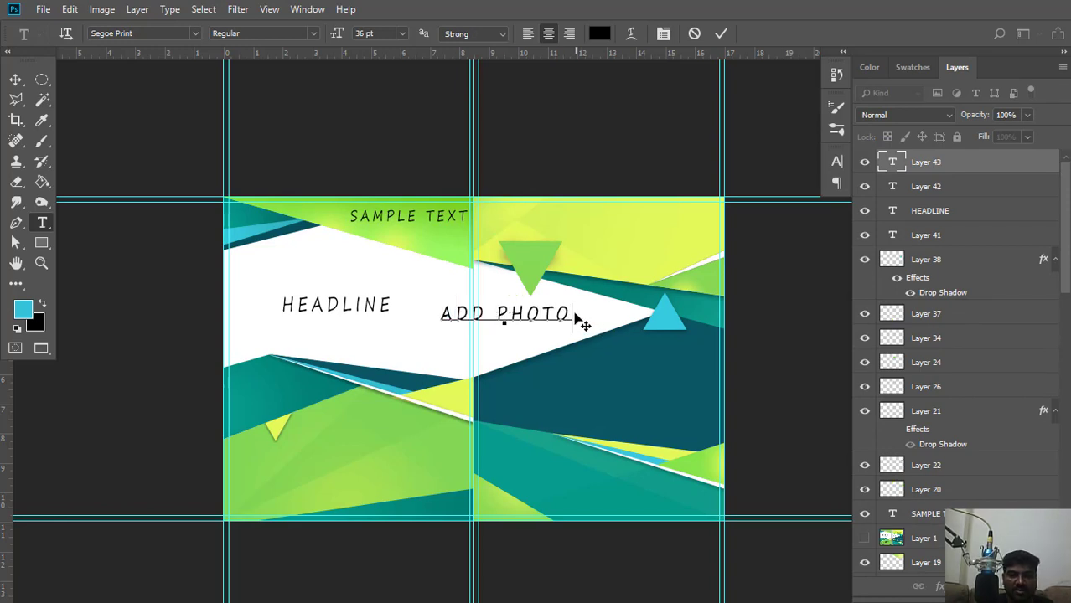
pyautogui.moveTo(569, 311); pyautogui.dragTo(383, 303)
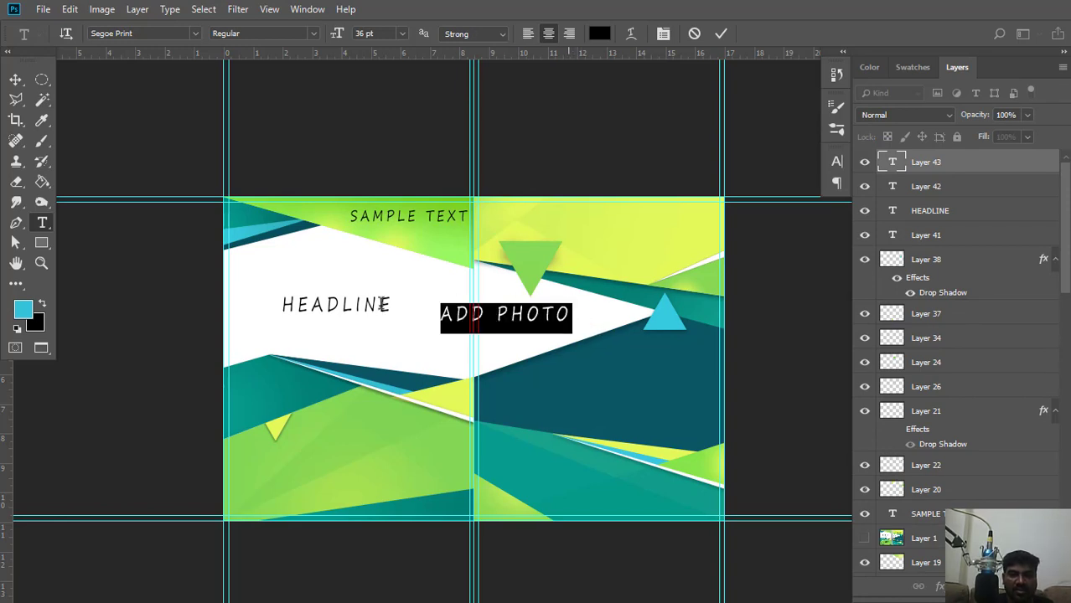
pyautogui.click(402, 34)
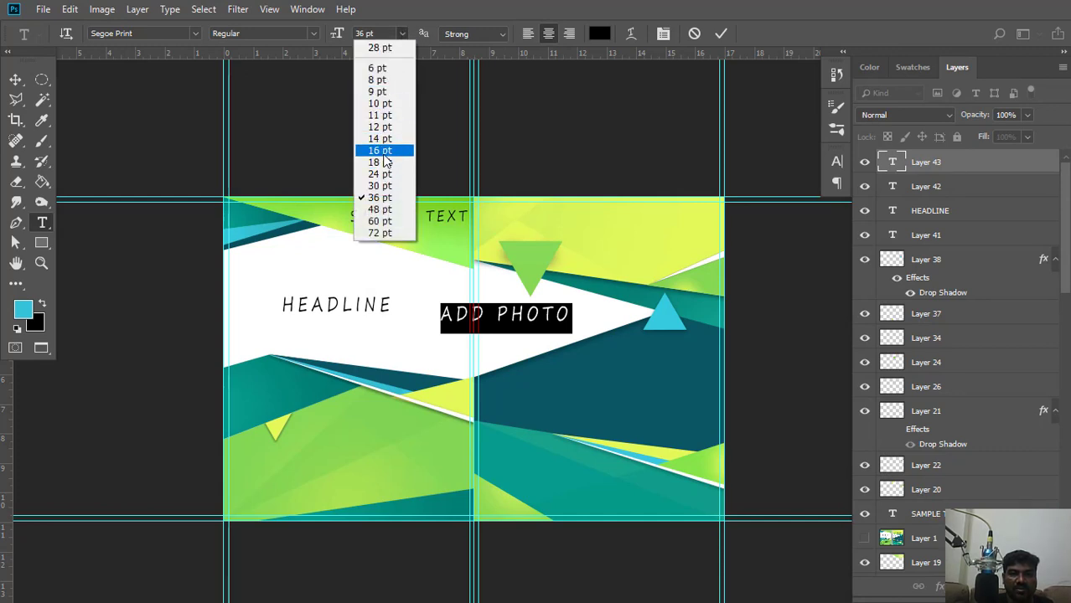
pyautogui.click(382, 153)
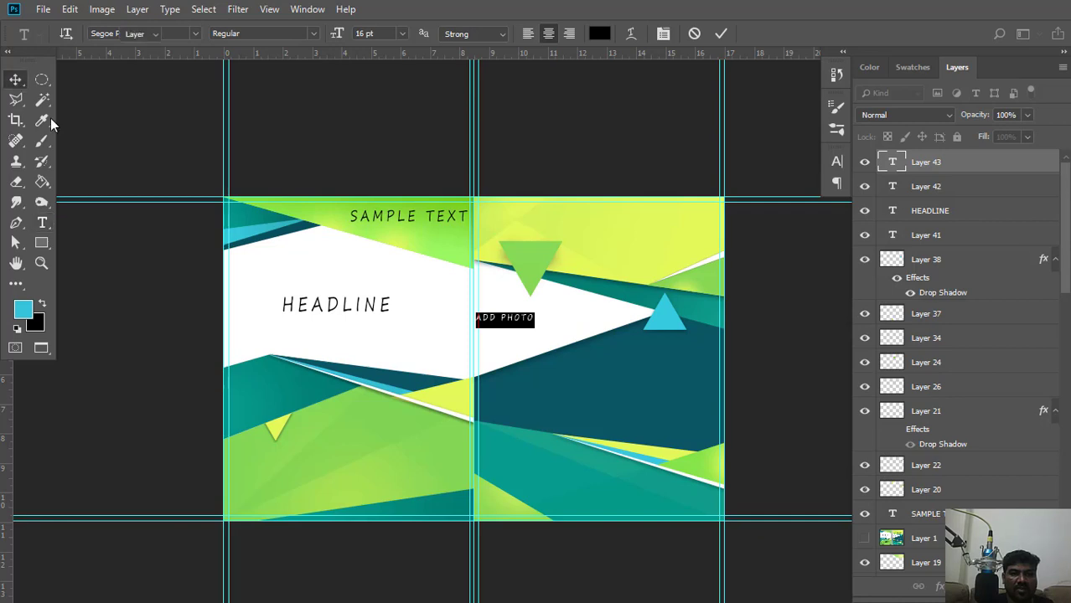
pyautogui.hotkey('ctrl', 'Return')
# Duplicate ADD PHOTO onto the cyan triangle, resize the copy to 8 pt and centre it.
pyautogui.press('v')
pyautogui.moveTo(512, 323); pyautogui.dragTo(690, 323)
pyautogui.hotkey('ctrl', '+')
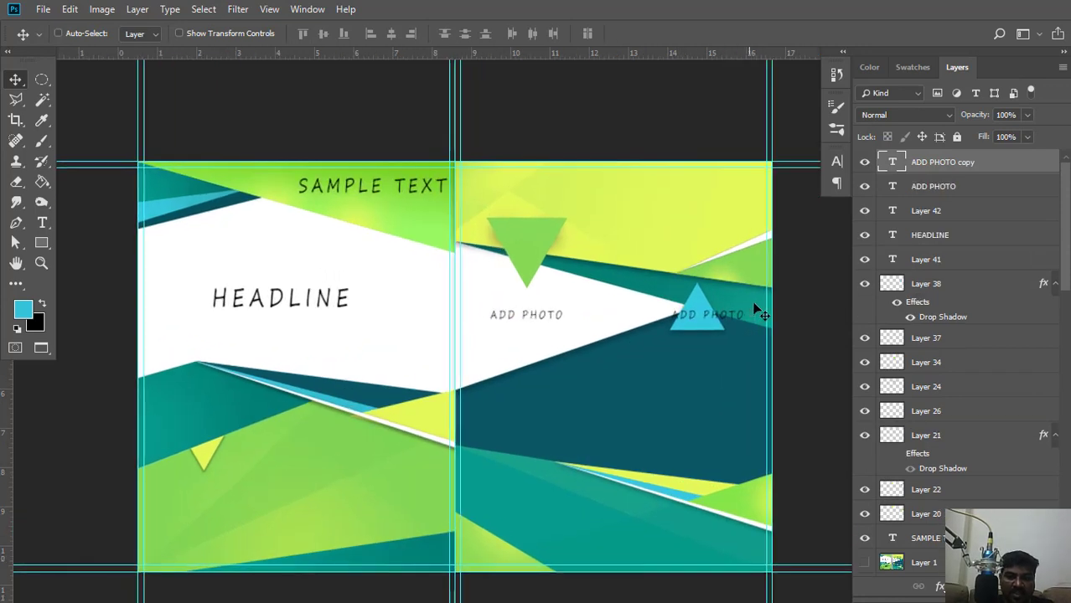
pyautogui.hotkey('ctrl', '+')
pyautogui.hotkey('ctrl', '+')
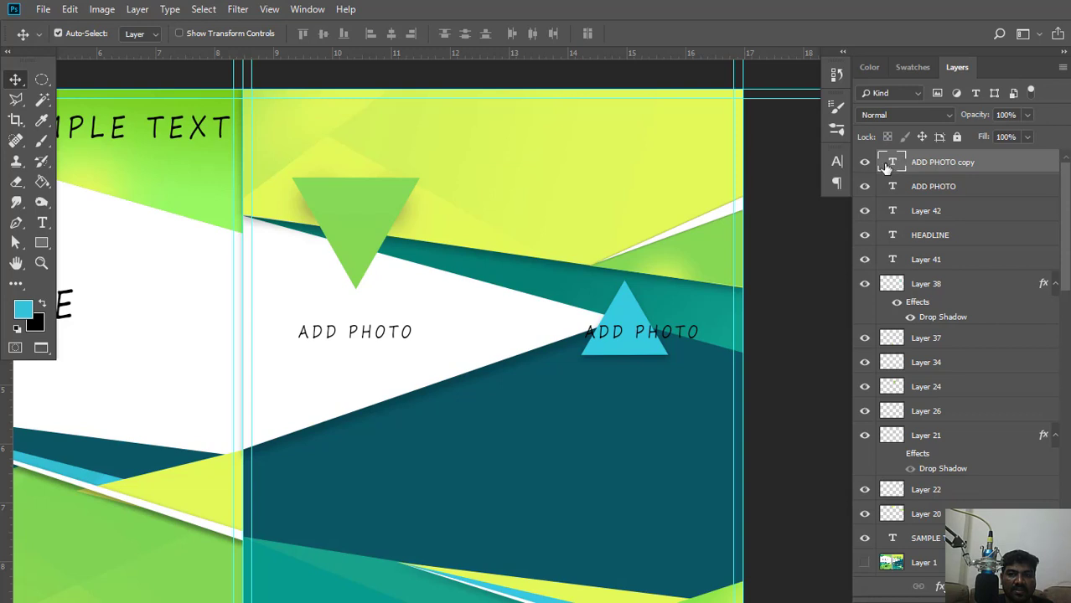
pyautogui.press('t')
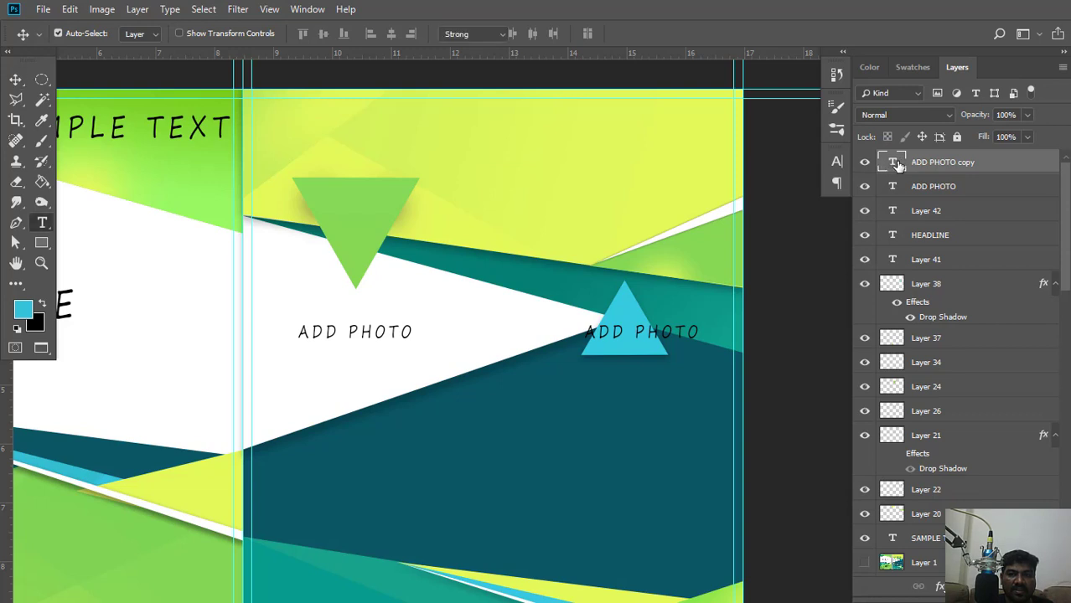
pyautogui.doubleClick(893, 163)
pyautogui.click(401, 33)
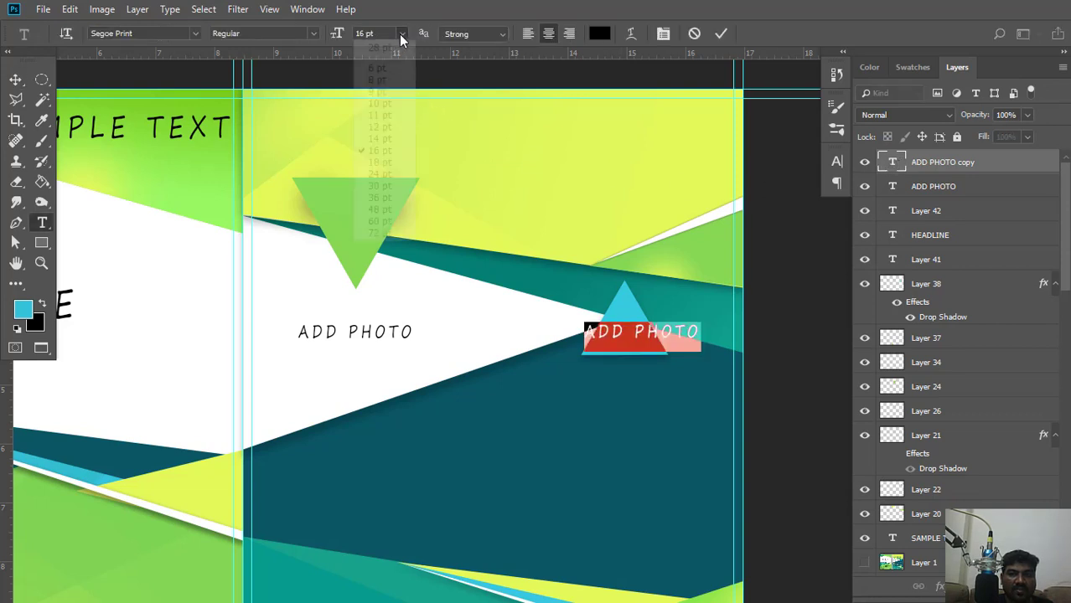
pyautogui.click(387, 81)
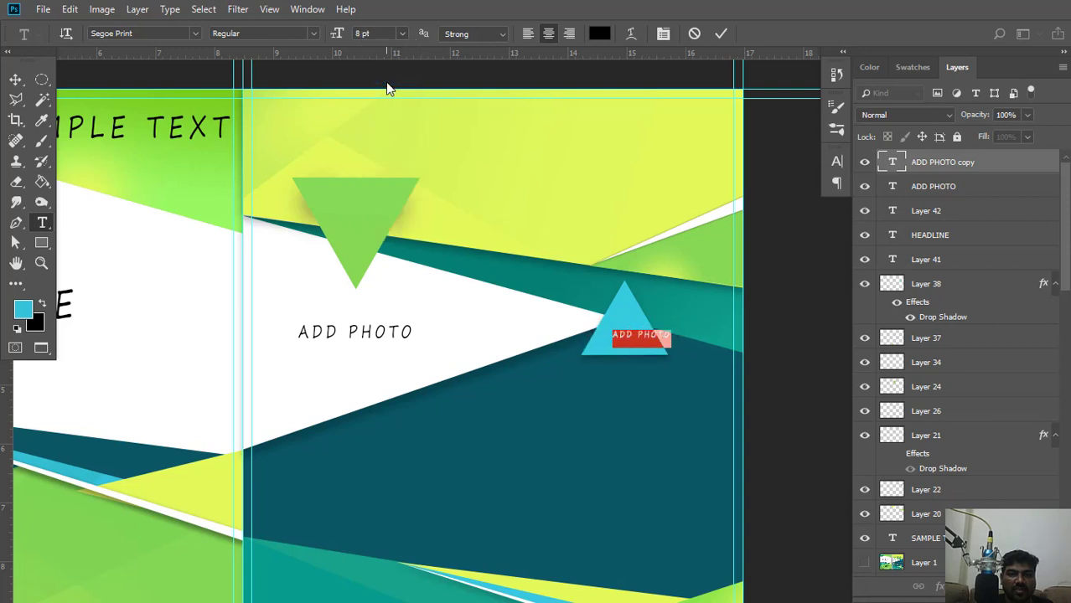
pyautogui.click(15, 81)
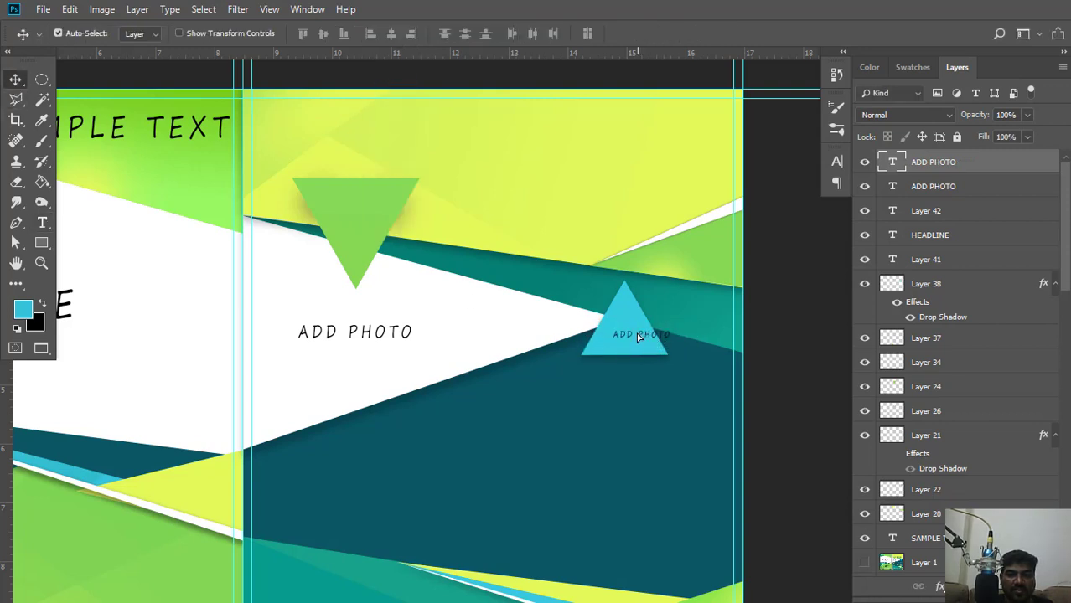
pyautogui.moveTo(637, 336); pyautogui.dragTo(622, 338)
pyautogui.moveTo(421, 305); pyautogui.dragTo(478, 182)
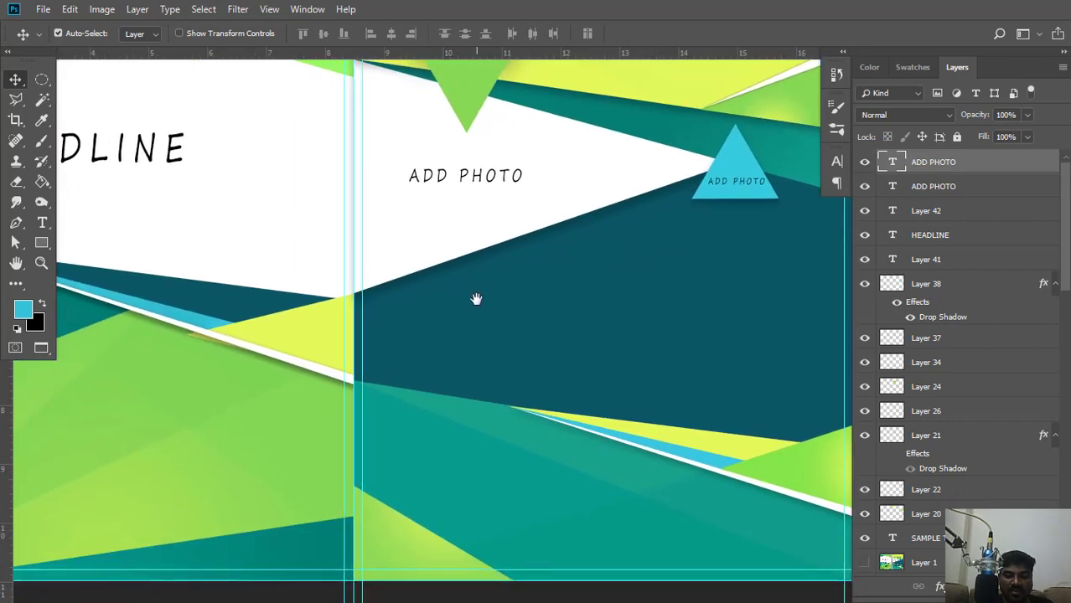
pyautogui.hotkey('ctrl', '-')
pyautogui.hotkey('ctrl', '-')
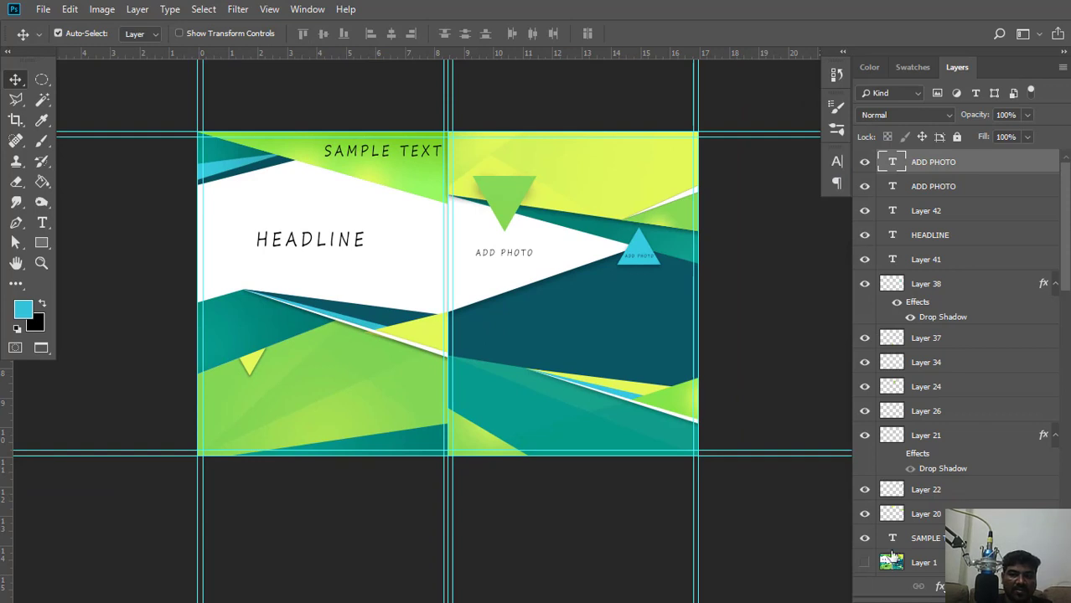
# Duplicate SAMPLE TEXT onto the right page's dark teal band, checking against the reference image.
pyautogui.click(864, 564)
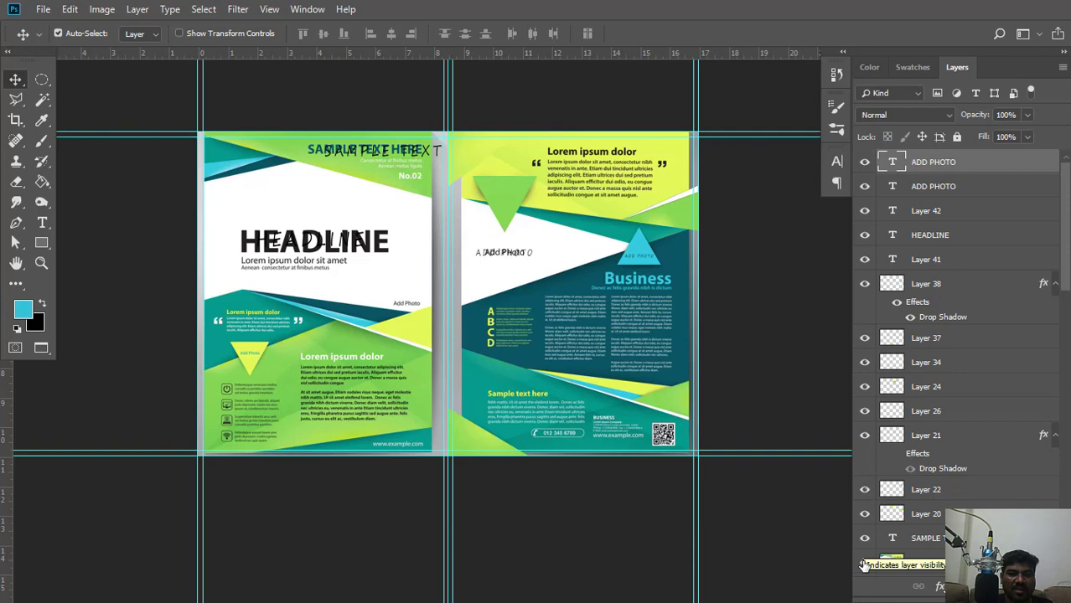
pyautogui.click(863, 564)
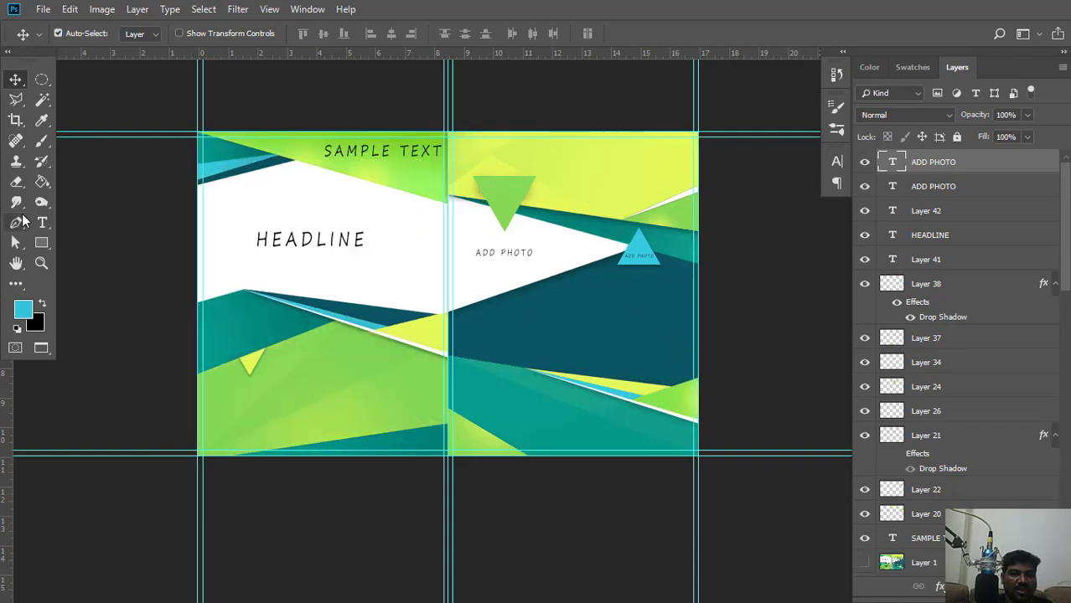
pyautogui.click(354, 159)
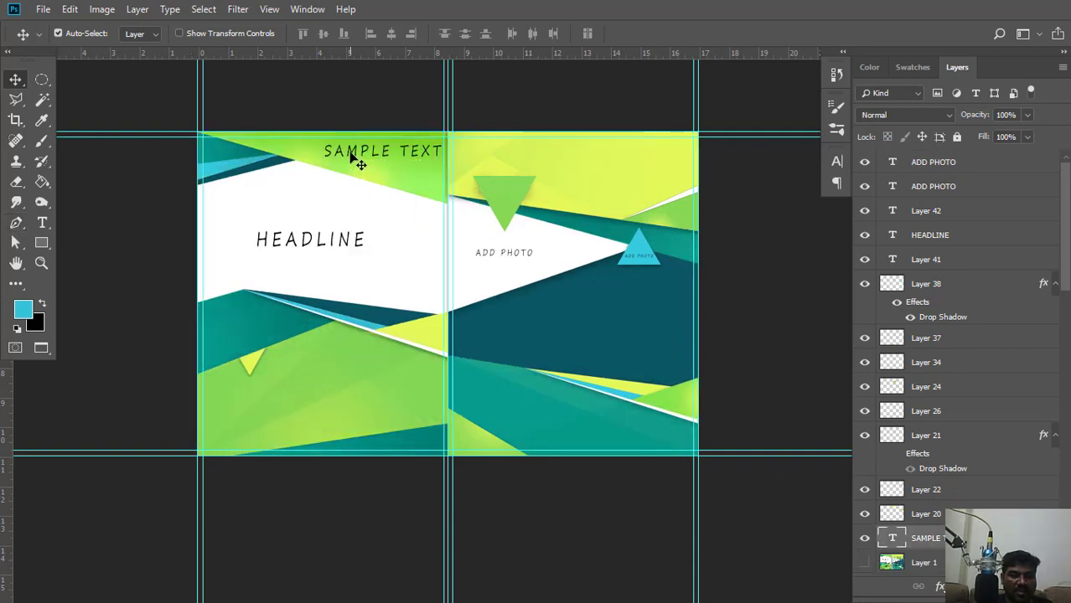
pyautogui.moveTo(356, 156); pyautogui.dragTo(558, 335)
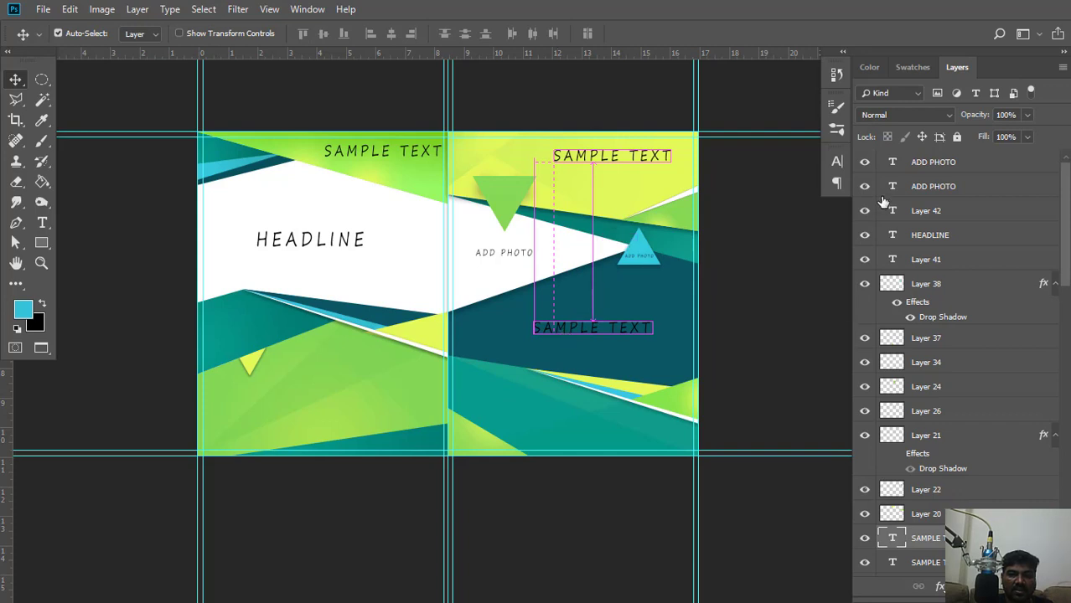
pyautogui.scroll(-5, 904, 352)
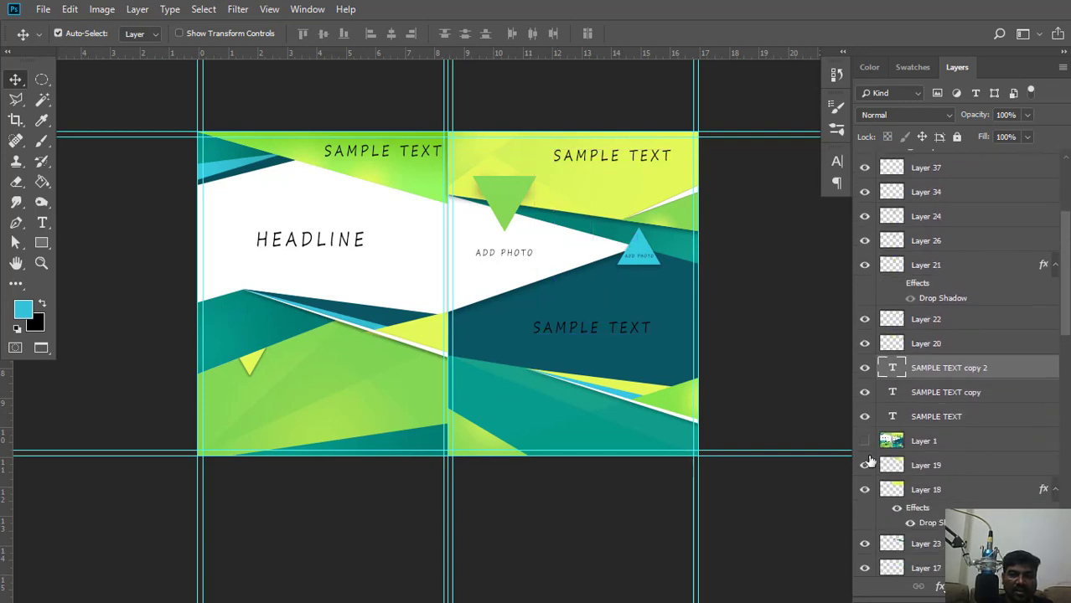
pyautogui.click(865, 441)
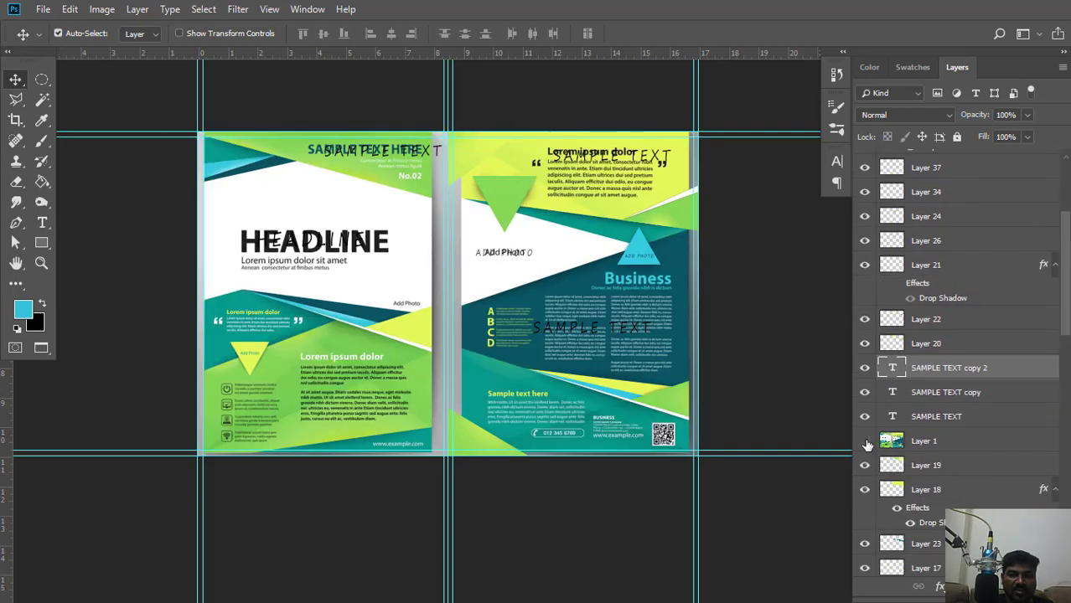
pyautogui.click(865, 442)
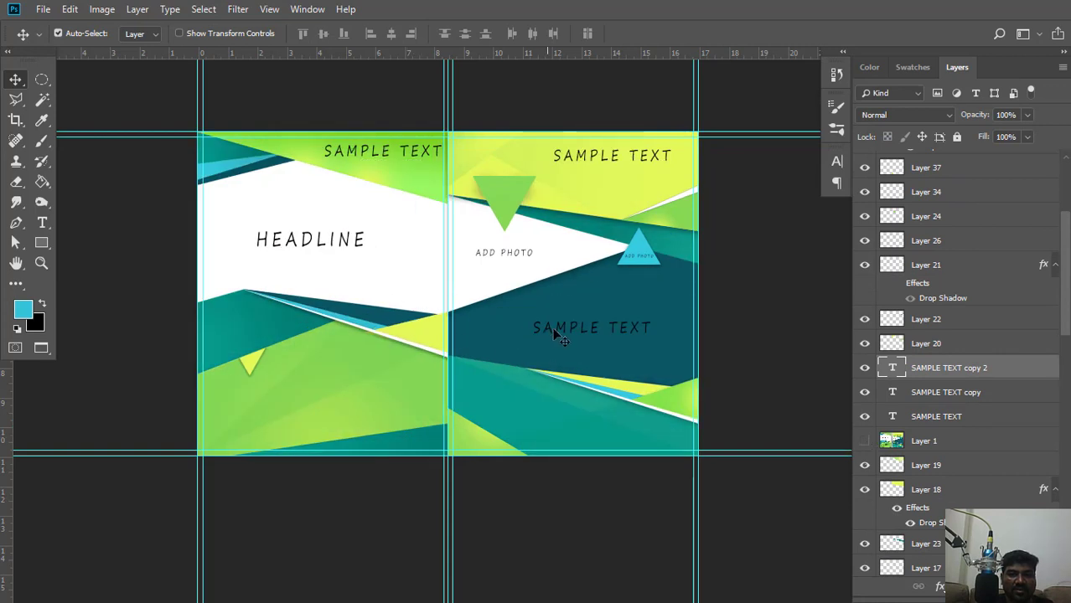
pyautogui.click(42, 223)
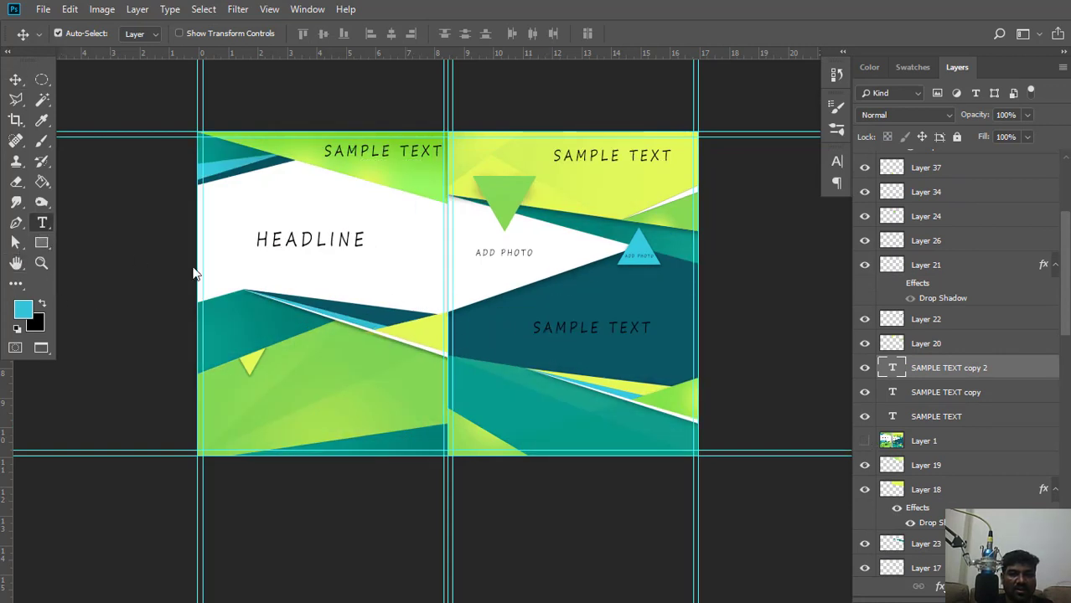
# Add a 'Business' label above the middle SAMPLE TEXT, nudged slightly right.
pyautogui.click(562, 297)
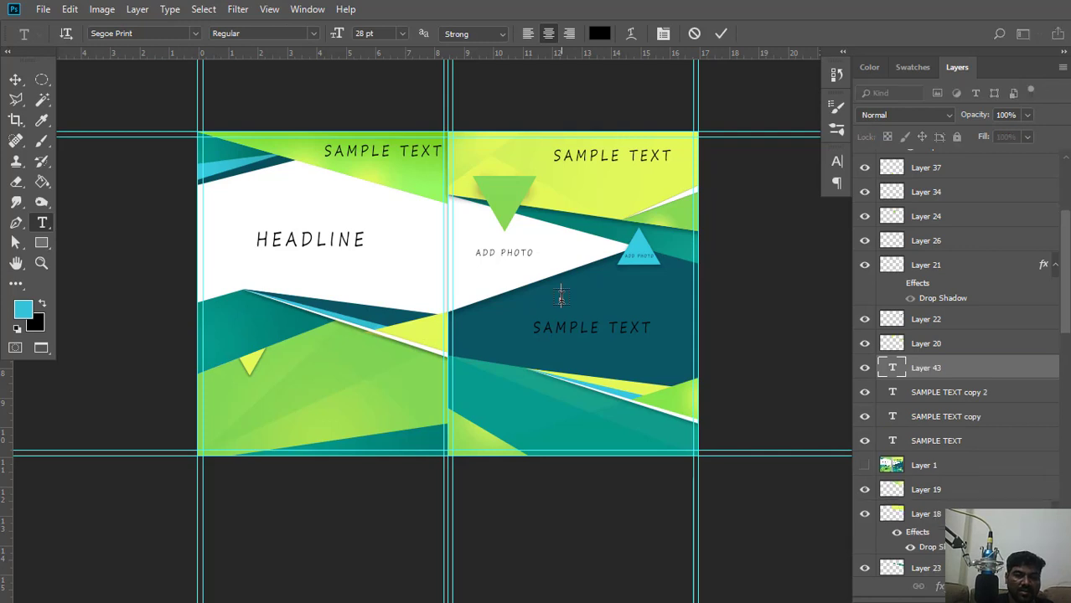
pyautogui.write('Busin')
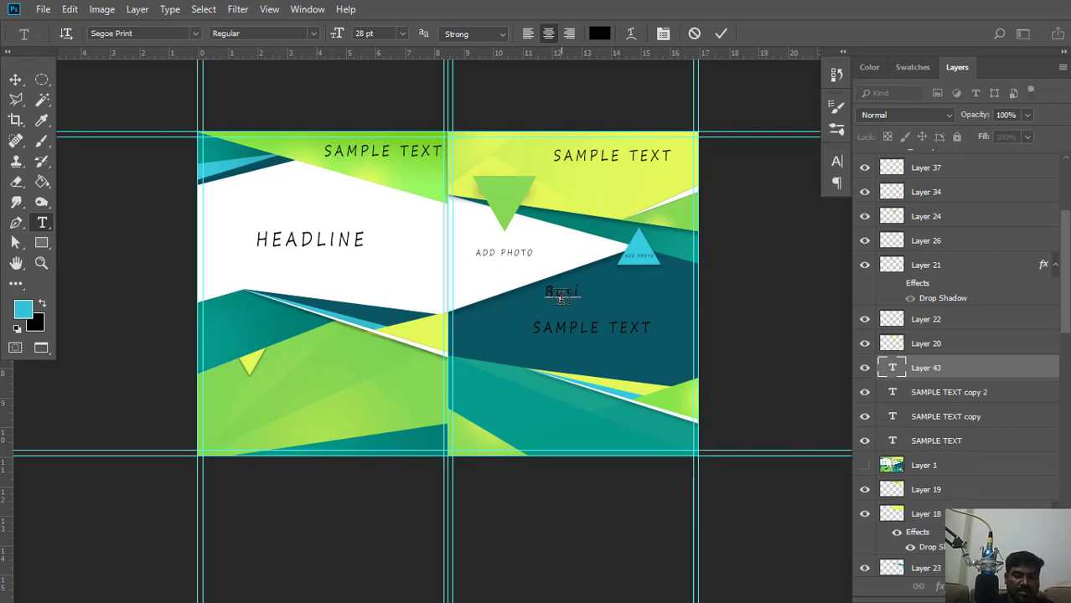
pyautogui.write('ess')
pyautogui.click(16, 79)
pyautogui.moveTo(546, 297); pyautogui.dragTo(579, 301)
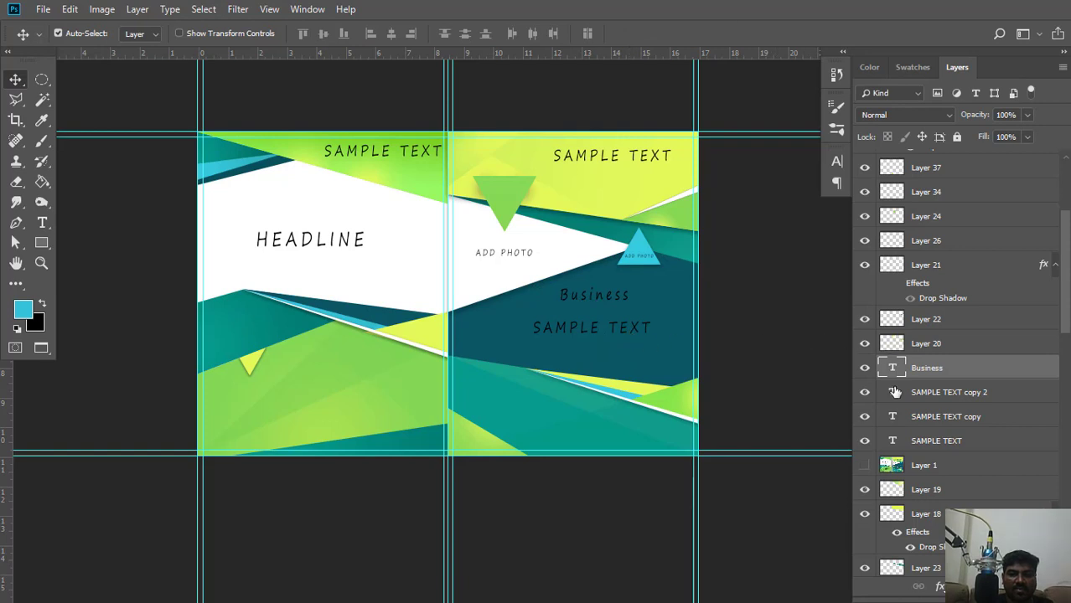
# Compare with the reference image, then copy the middle SAMPLE TEXT down to the lower green band.
pyautogui.click(865, 467)
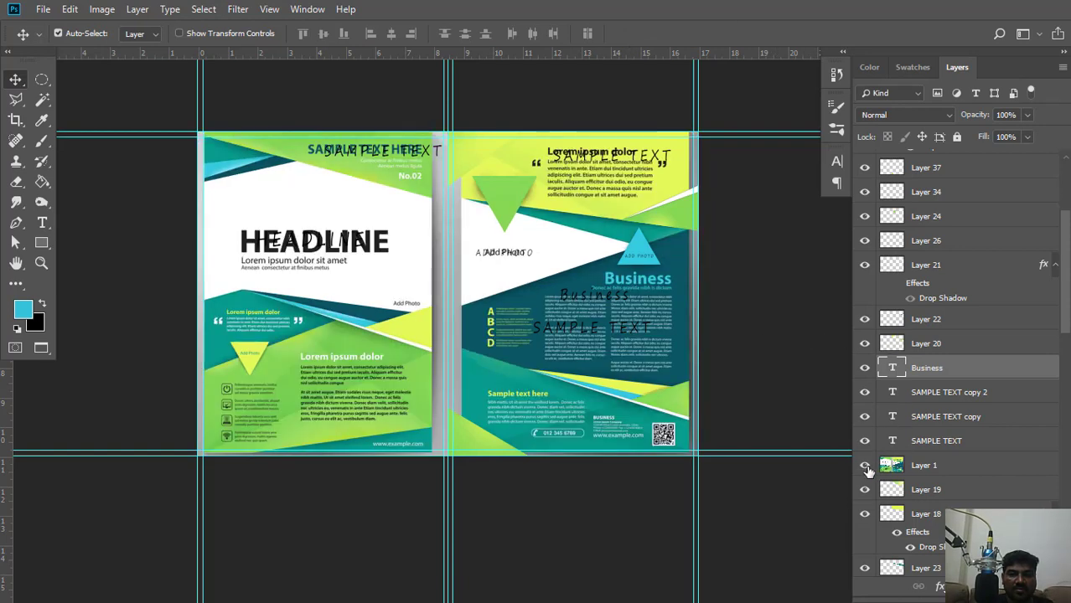
pyautogui.click(866, 465)
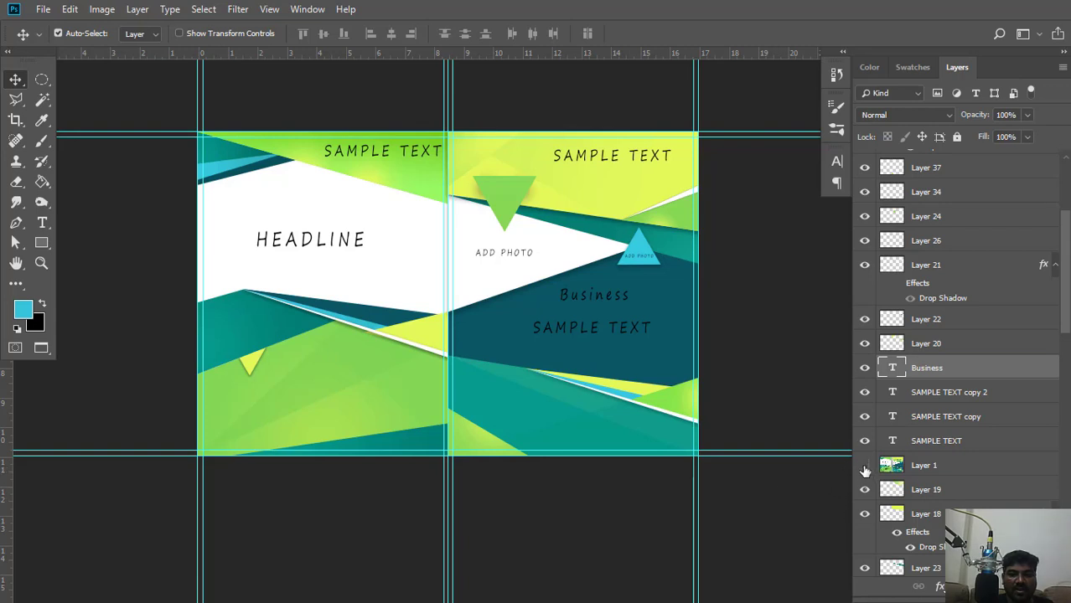
pyautogui.click(864, 467)
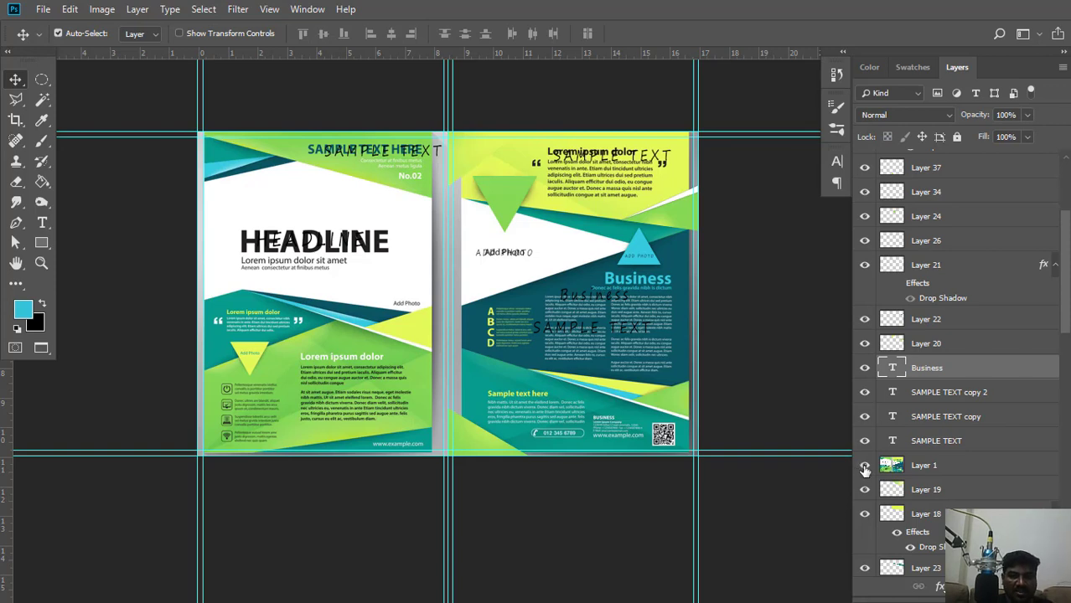
pyautogui.click(865, 466)
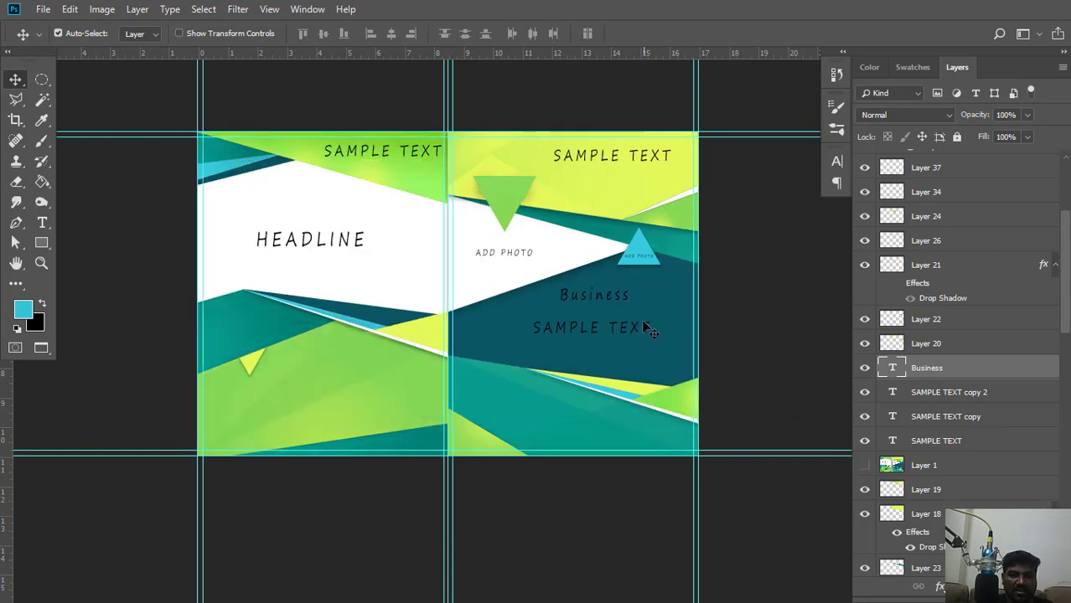
pyautogui.click(585, 333)
pyautogui.moveTo(582, 338); pyautogui.dragTo(542, 422)
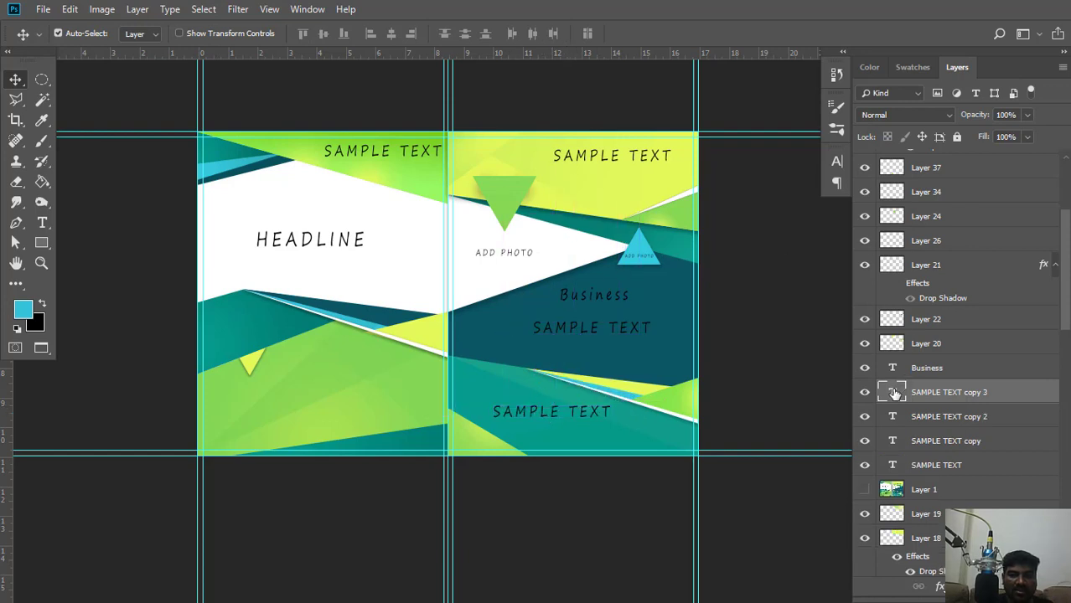
# Set the bottom SAMPLE TEXT to 14 pt and copy it onto the left page's lower green band.
pyautogui.press('t')
pyautogui.press('Return')
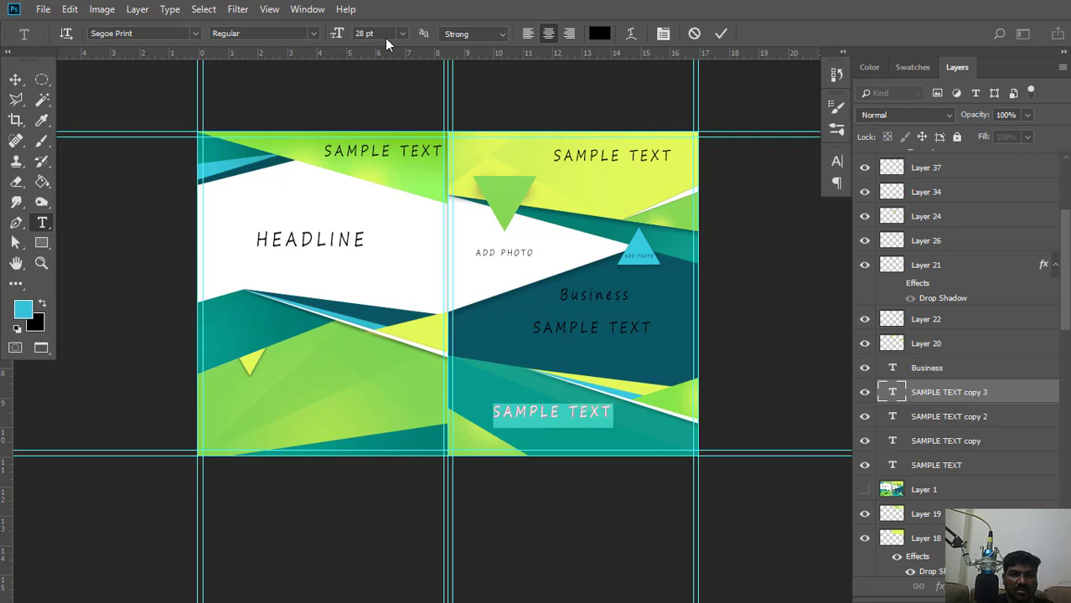
pyautogui.click(401, 34)
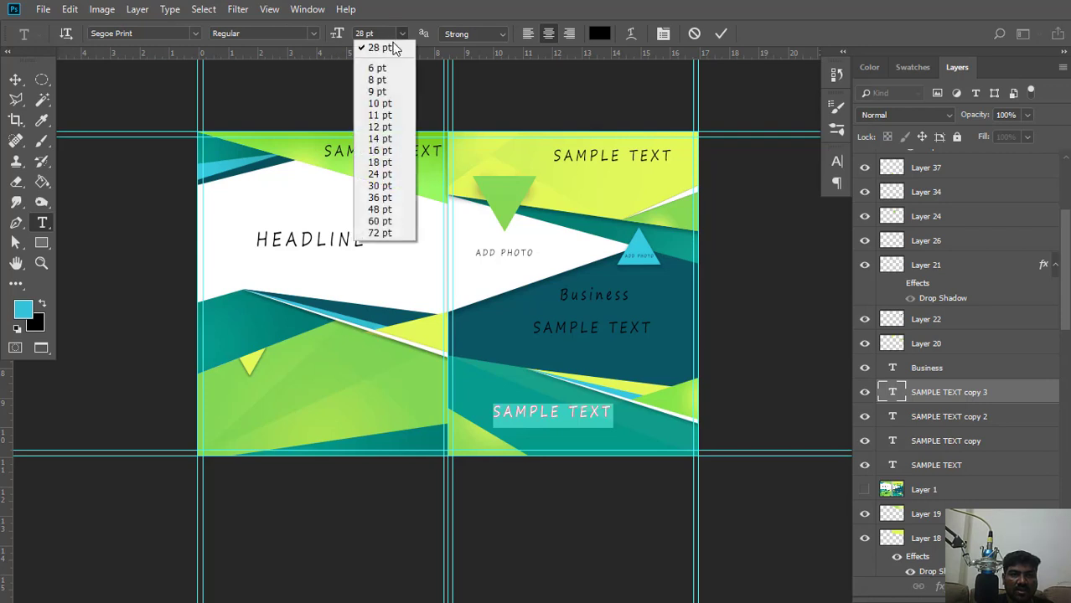
pyautogui.click(381, 140)
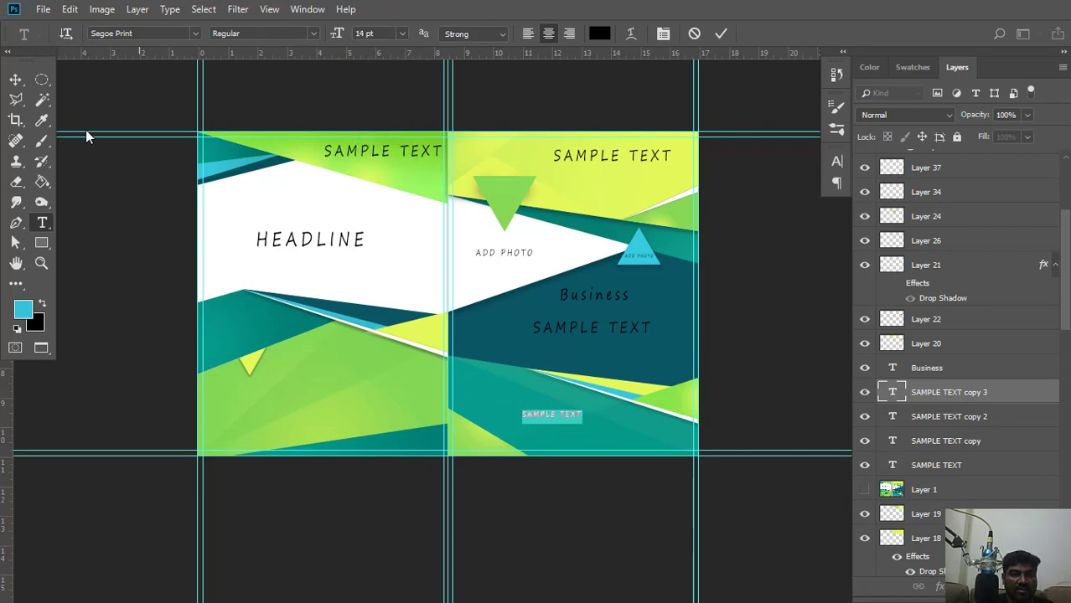
pyautogui.click(15, 80)
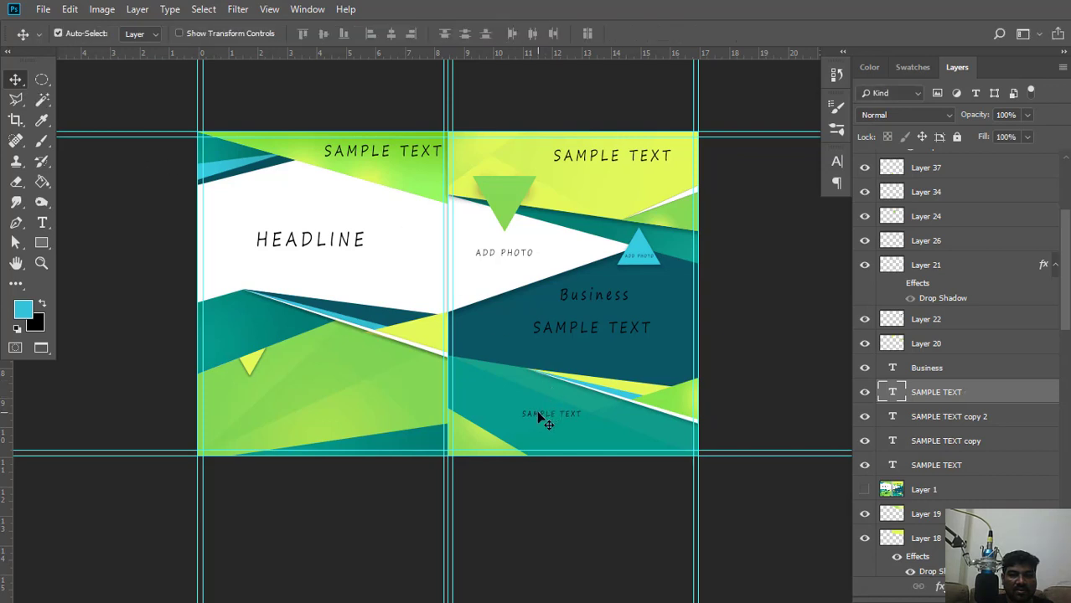
pyautogui.moveTo(539, 418)
pyautogui.mouseDown()
pyautogui.moveTo(366, 411)
pyautogui.moveTo(290, 384)
pyautogui.moveTo(443, 401)
pyautogui.moveTo(530, 395)
pyautogui.moveTo(528, 413)
pyautogui.mouseUp()
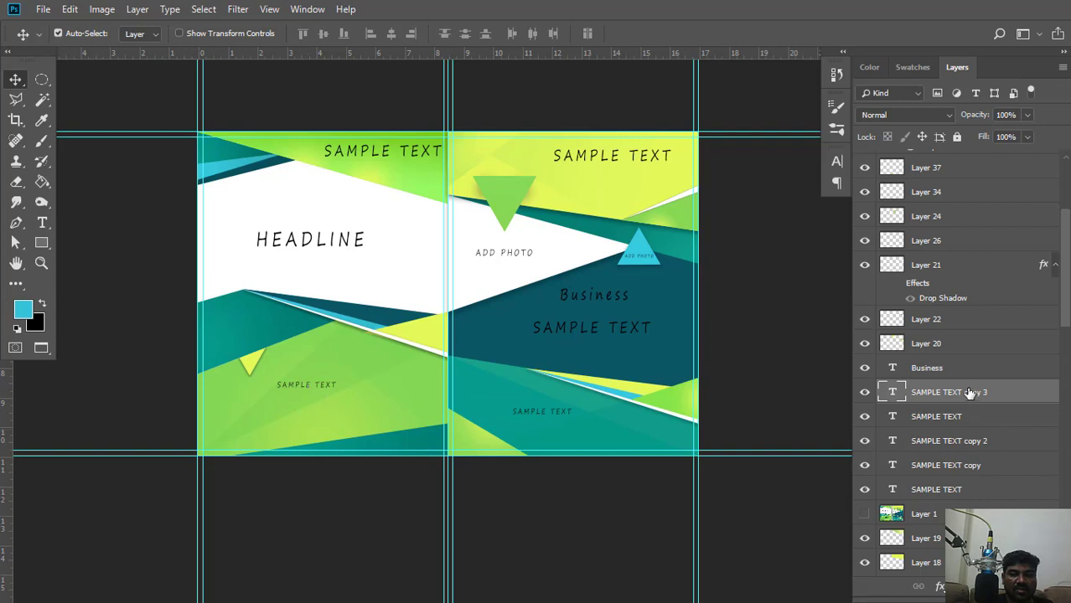
# Copy the small SAMPLE TEXT up onto the left page's teal band above the yellow triangle.
pyautogui.scroll(1, 865, 240)
pyautogui.scroll(5, 865, 251)
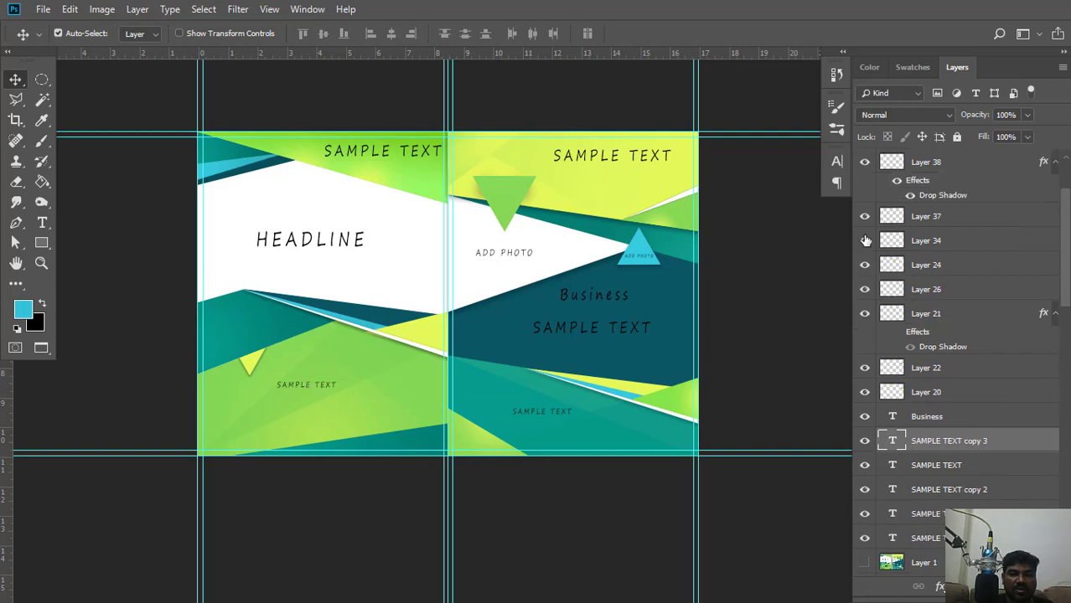
pyautogui.scroll(-2, 892, 400)
pyautogui.scroll(-5, 892, 399)
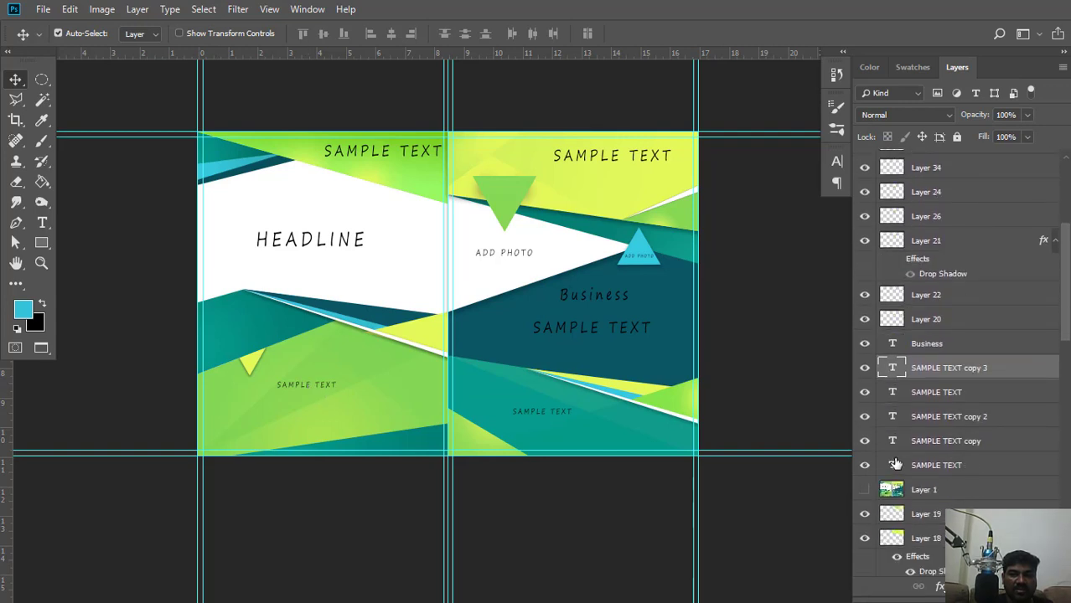
pyautogui.click(864, 419)
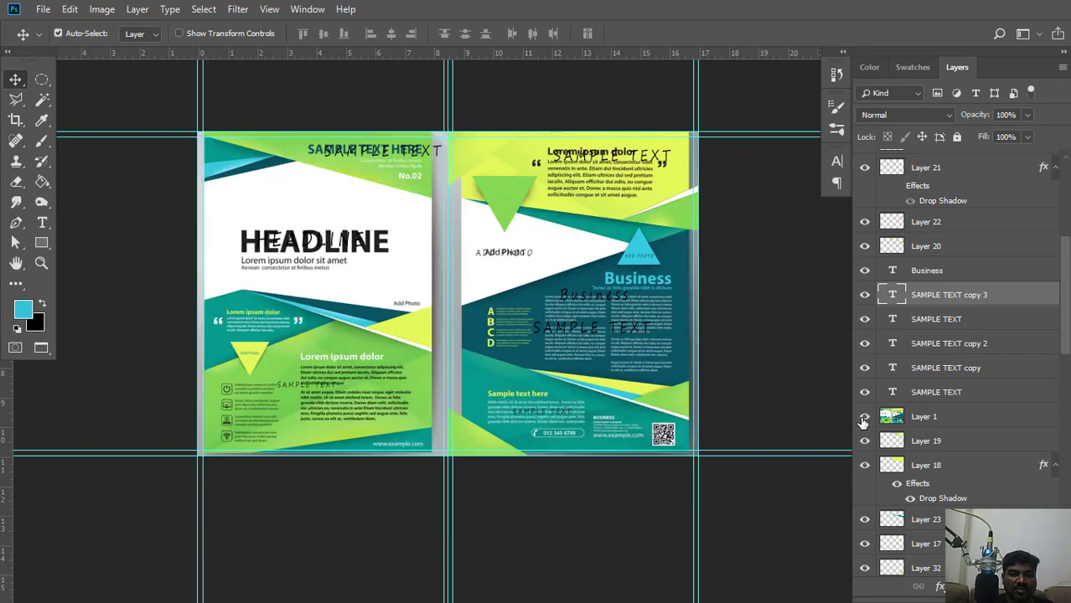
pyautogui.click(863, 419)
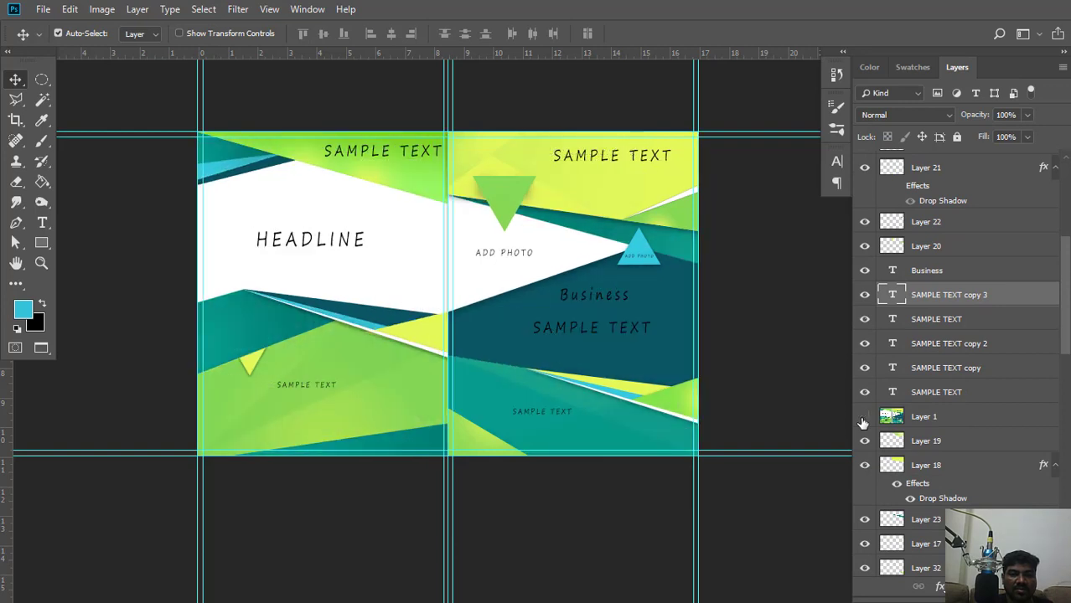
pyautogui.click(298, 391)
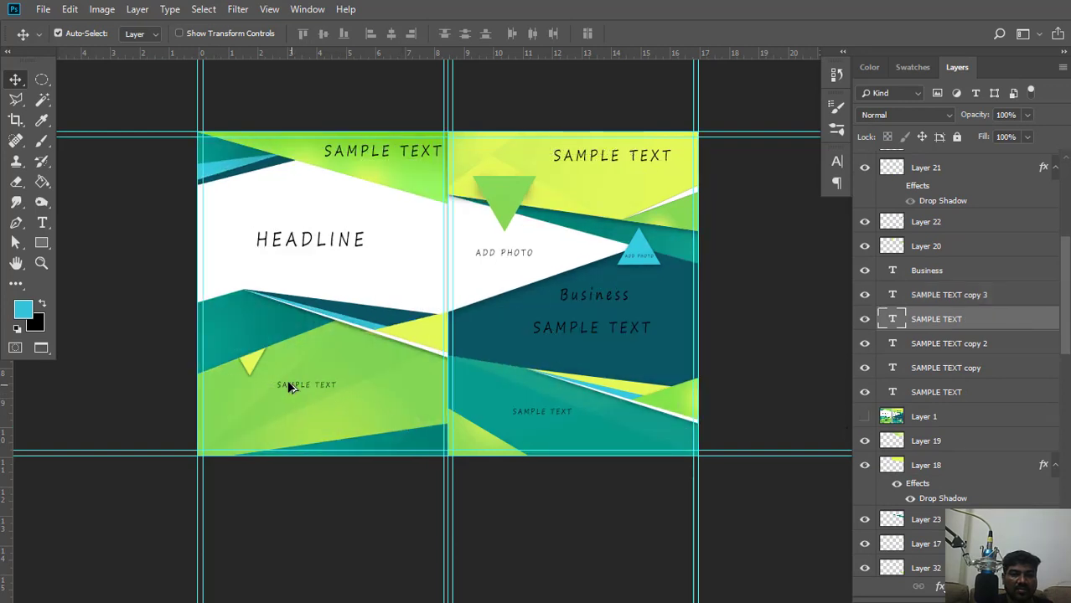
pyautogui.moveTo(248, 352); pyautogui.dragTo(243, 320)
pyautogui.click(802, 318)
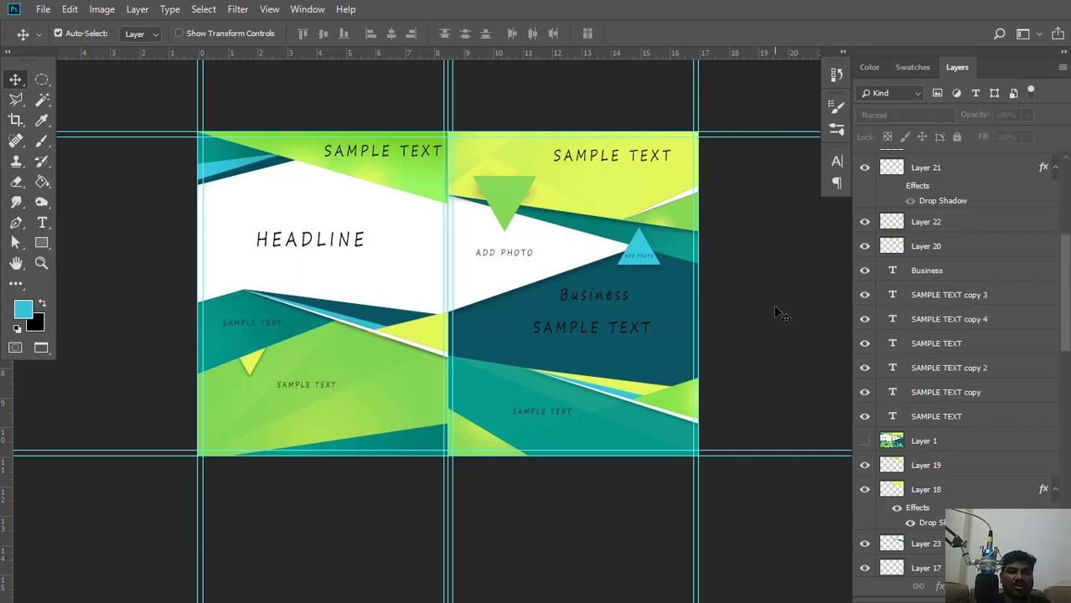
pyautogui.scroll(1, 779, 310)
pyautogui.scroll(-1, 779, 313)
# Drag the top guide and the left page-edge guides back onto the rulers.
pyautogui.press('f')
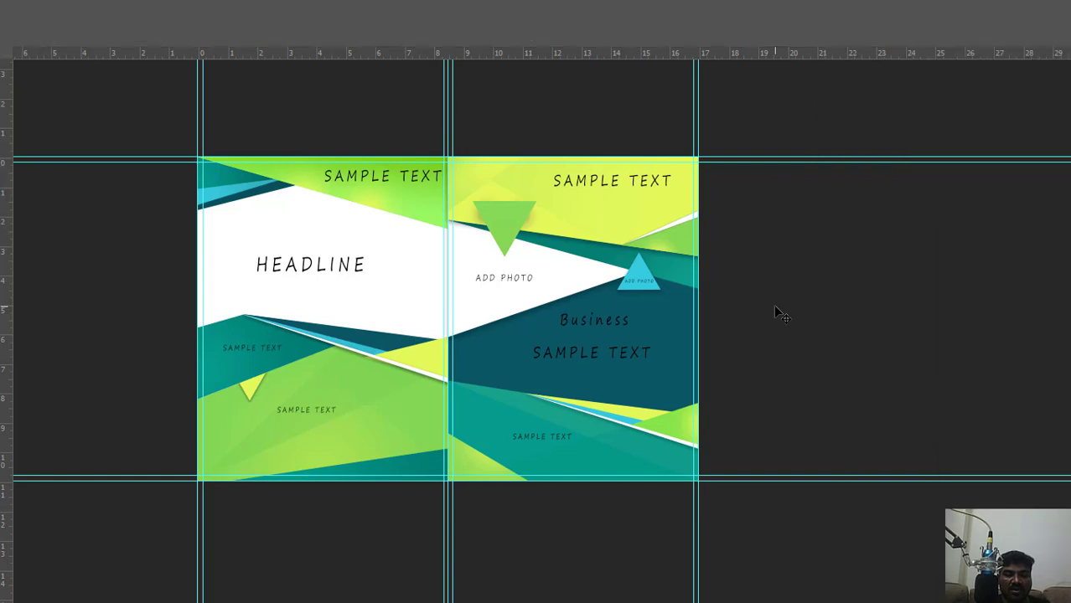
pyautogui.press('f')
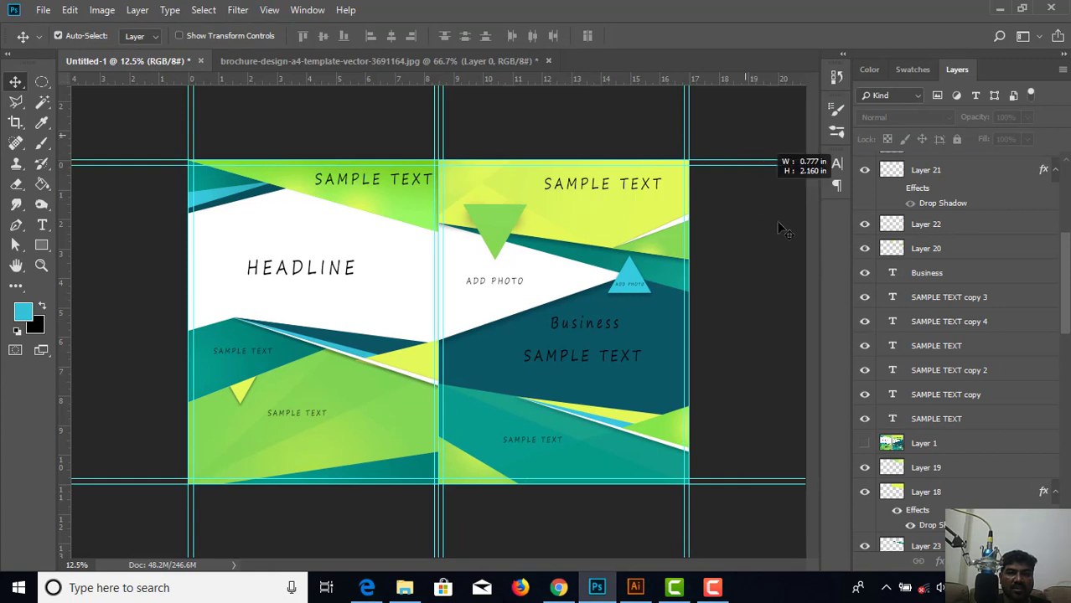
pyautogui.moveTo(727, 163); pyautogui.dragTo(737, 63)
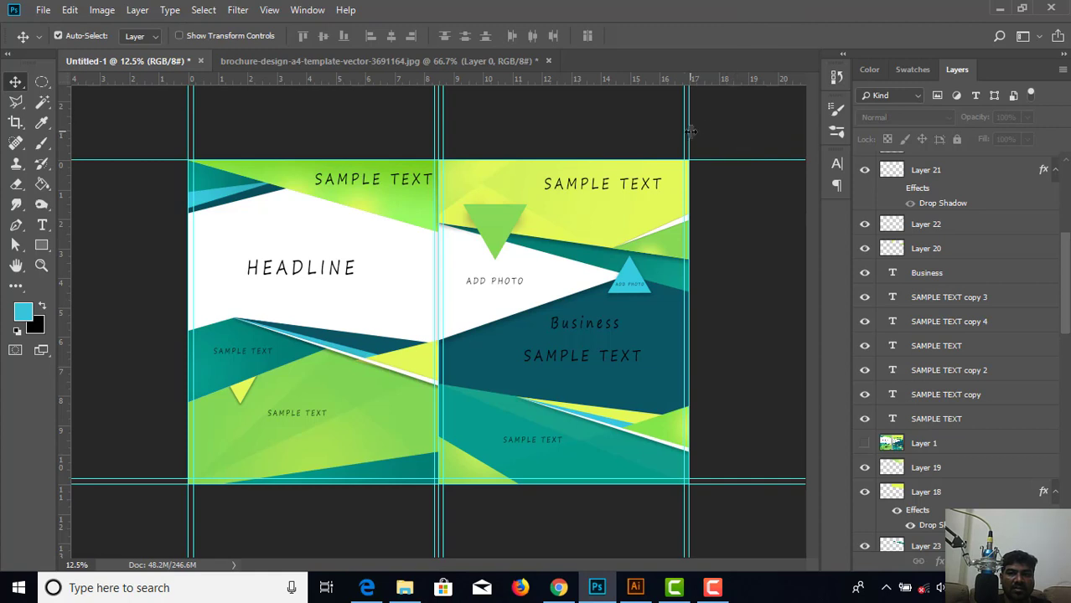
pyautogui.moveTo(689, 130); pyautogui.dragTo(25, 149)
pyautogui.moveTo(159, 161); pyautogui.dragTo(67, 119)
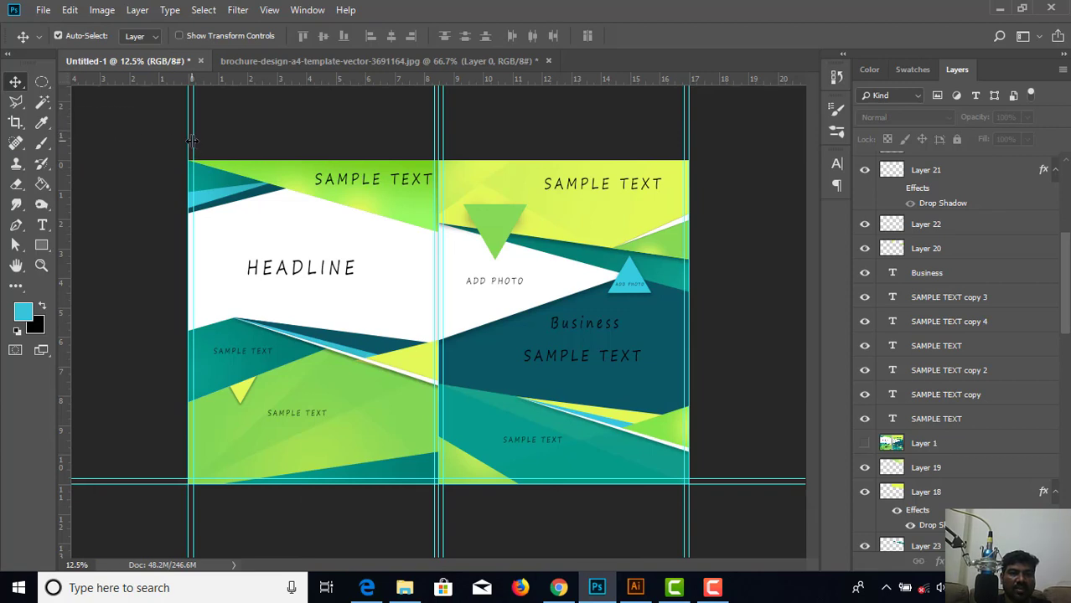
pyautogui.moveTo(192, 141); pyautogui.dragTo(32, 126)
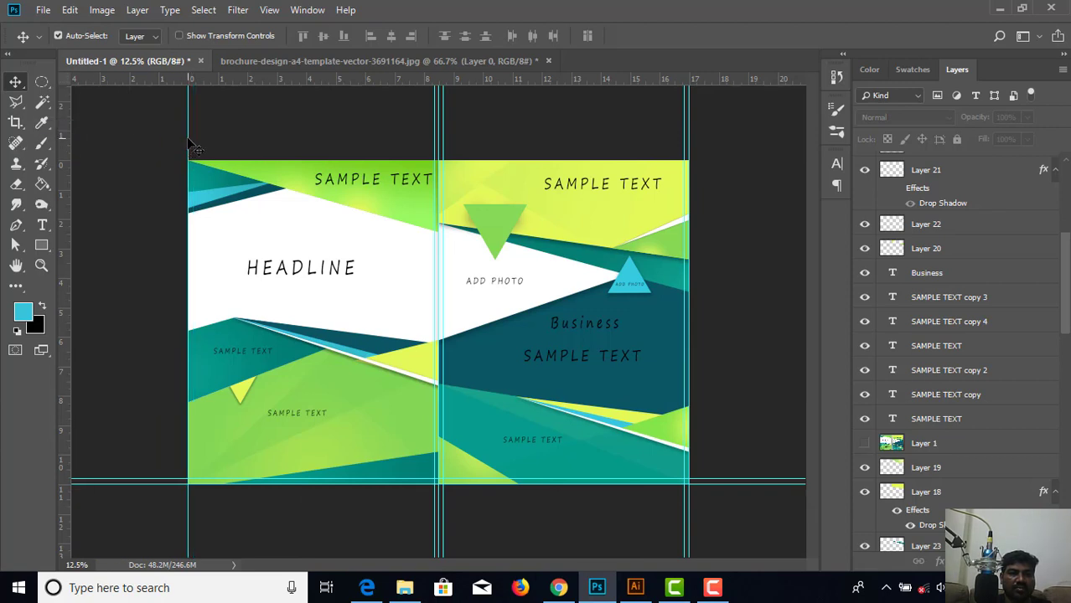
pyautogui.moveTo(189, 142); pyautogui.dragTo(34, 151)
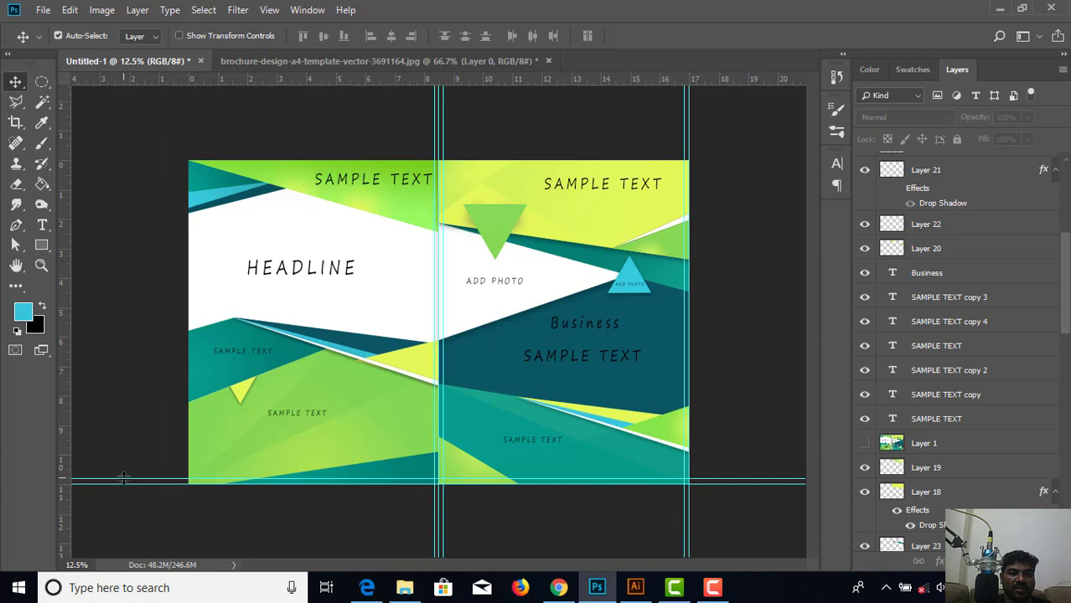
# Remove the bottom, centre-fold and right page-edge guides.
pyautogui.moveTo(123, 479); pyautogui.dragTo(186, 35)
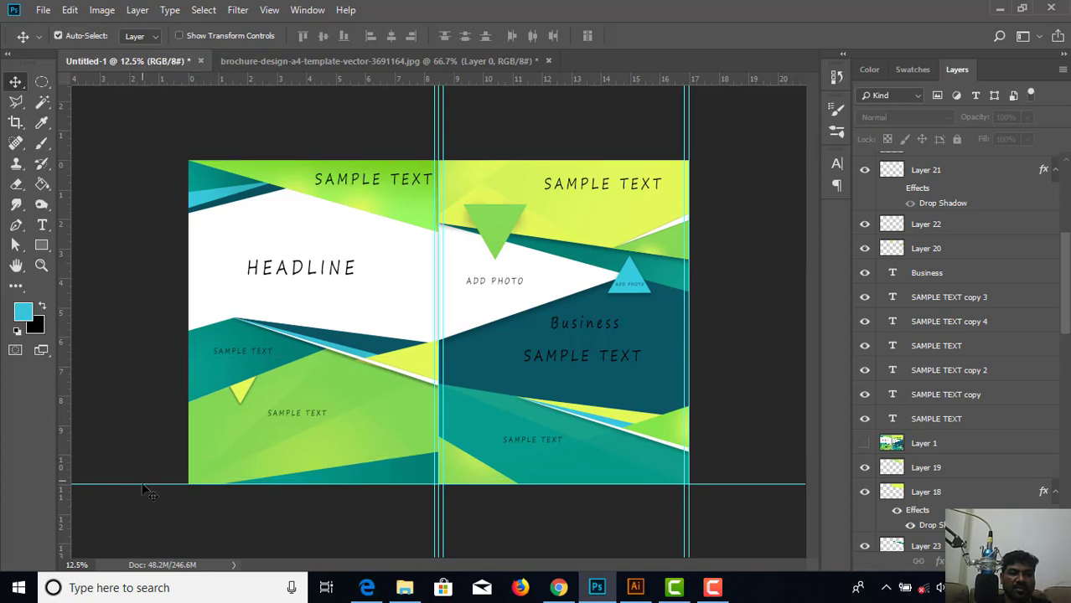
pyautogui.moveTo(140, 483); pyautogui.dragTo(210, 63)
pyautogui.moveTo(435, 134); pyautogui.dragTo(25, 130)
pyautogui.moveTo(438, 136); pyautogui.dragTo(33, 144)
pyautogui.moveTo(444, 134); pyautogui.dragTo(33, 165)
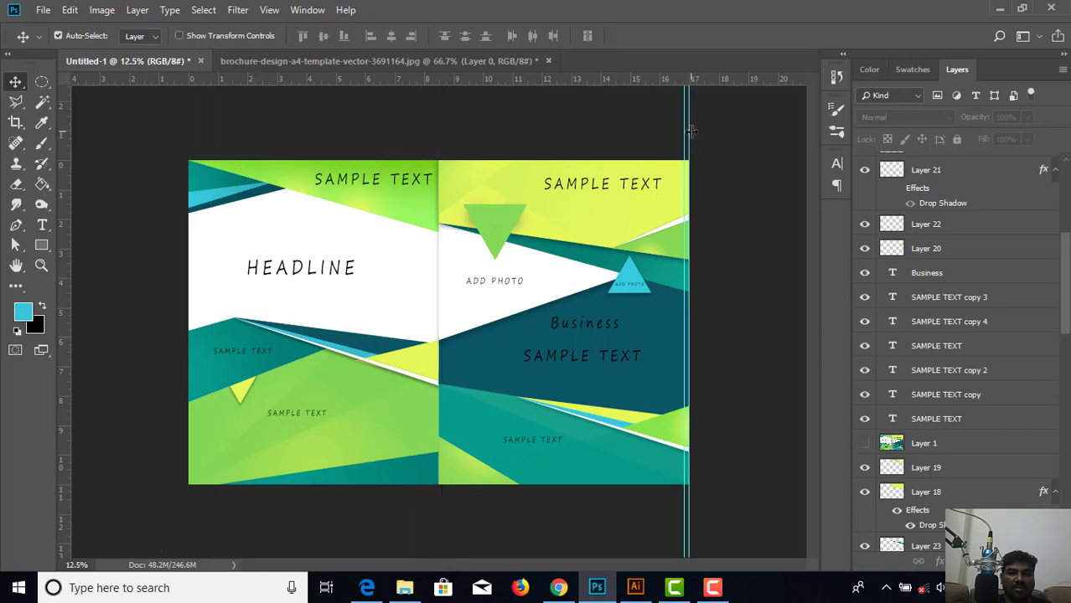
pyautogui.moveTo(689, 132); pyautogui.dragTo(35, 136)
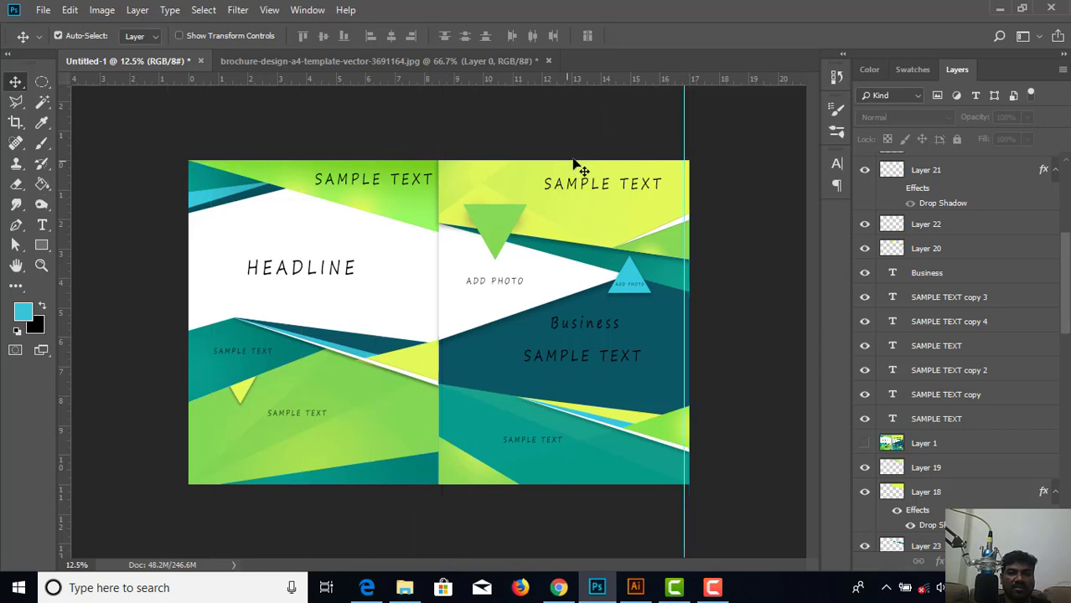
pyautogui.moveTo(684, 138); pyautogui.dragTo(37, 195)
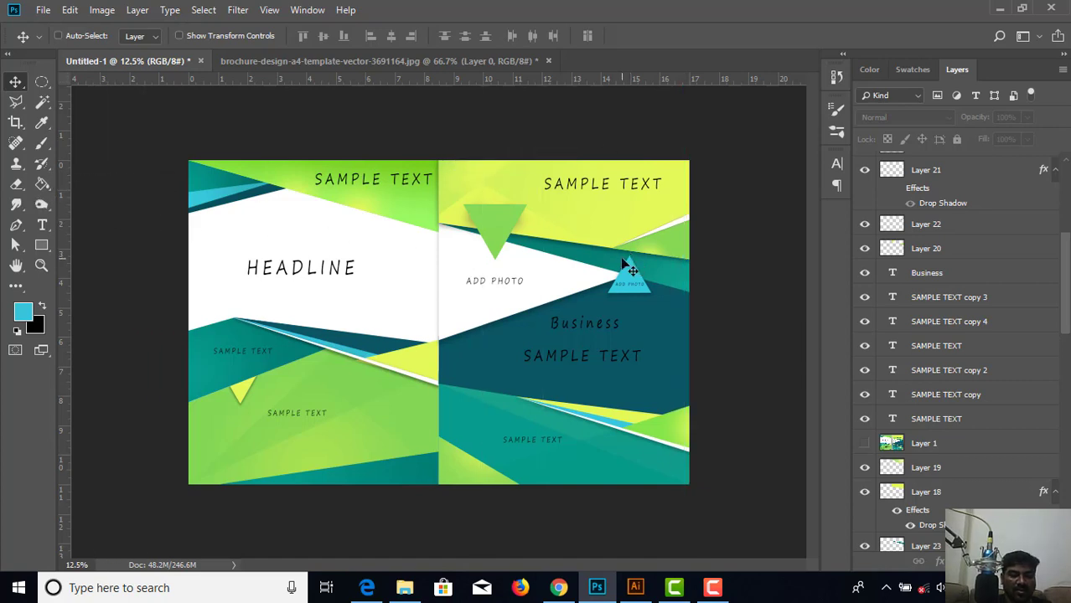
# Hide rulers and panels, show the brochure full screen, and zoom to fit both pages.
pyautogui.hotkey('ctrl', 'r')
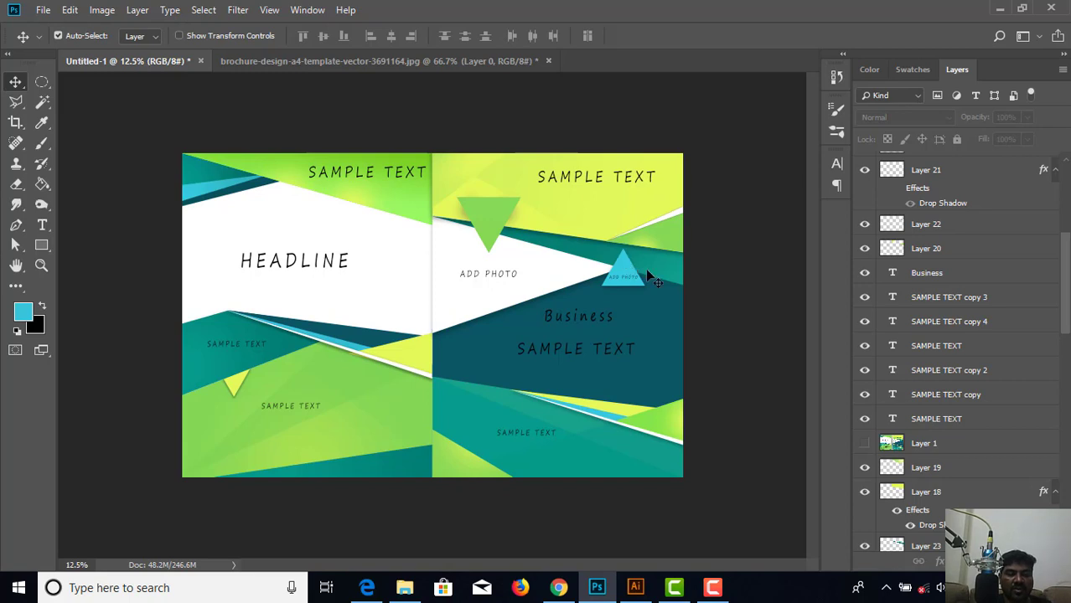
pyautogui.press('Tab')
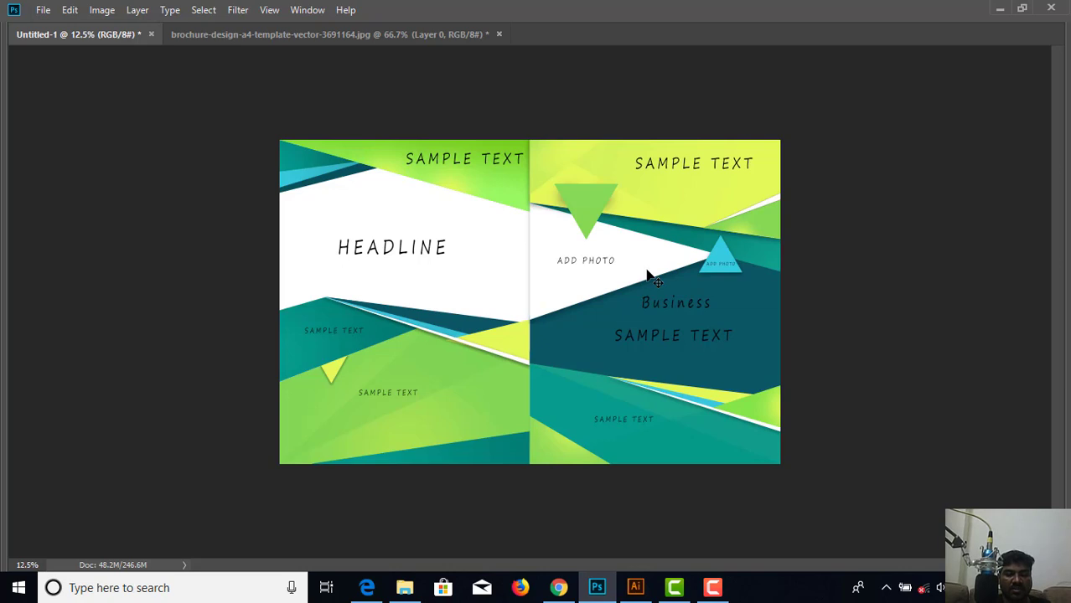
pyautogui.press('f')
pyautogui.press('f')
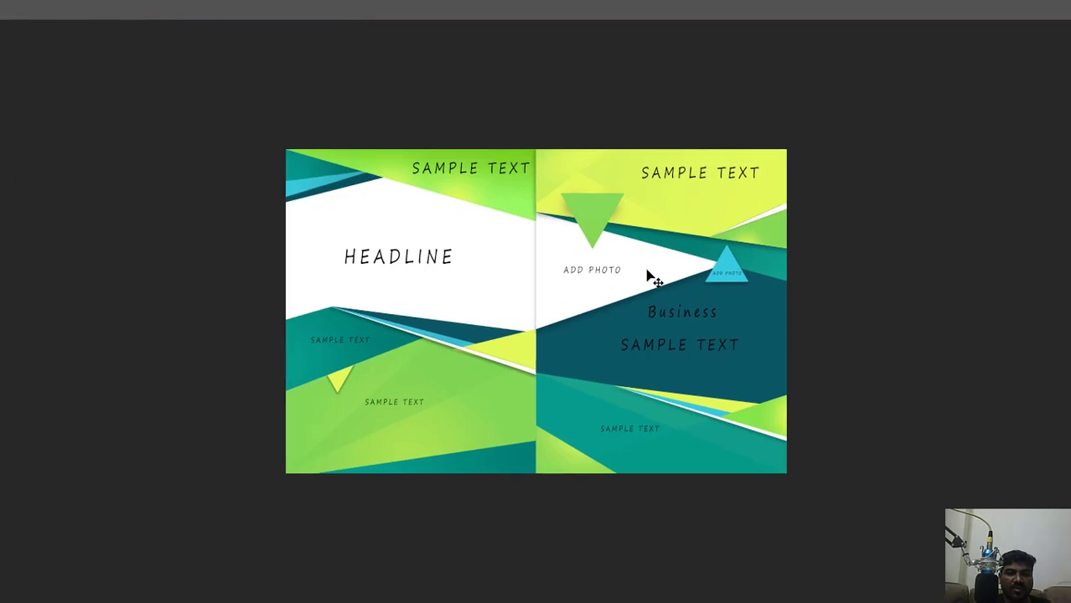
pyautogui.hotkey('ctrl', '+')
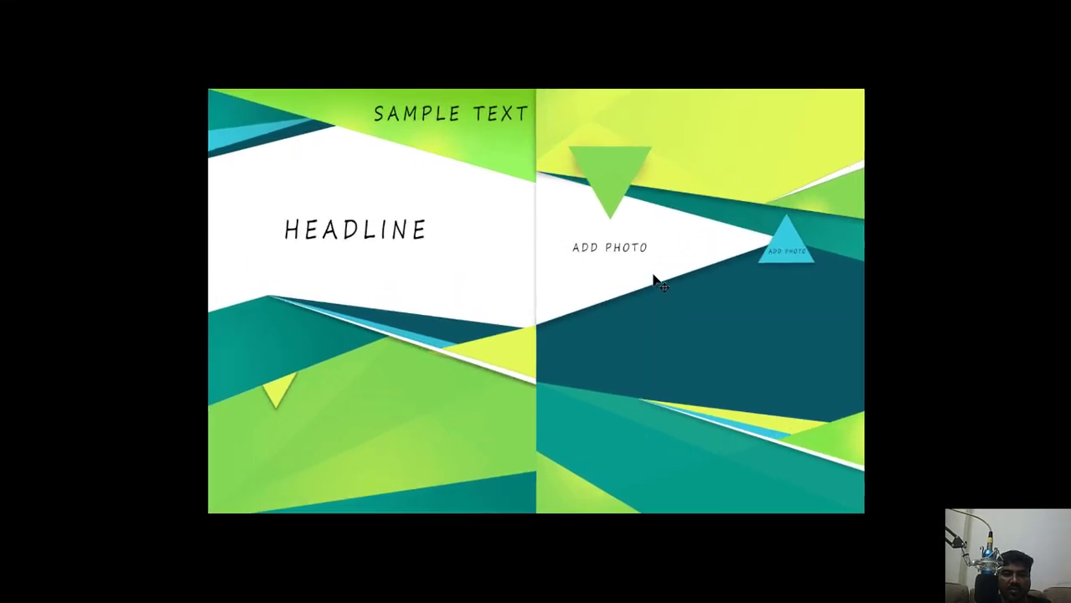
pyautogui.hotkey('ctrl', '+')
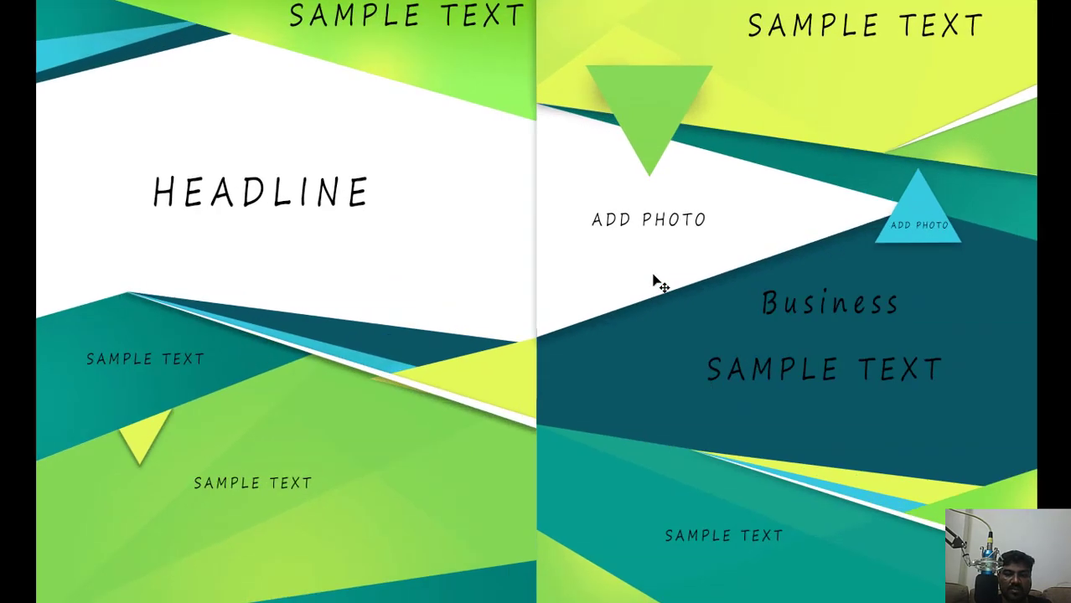
pyautogui.hotkey('ctrl', '-')
pyautogui.hotkey('ctrl', '+')
pyautogui.hotkey('ctrl', '-')
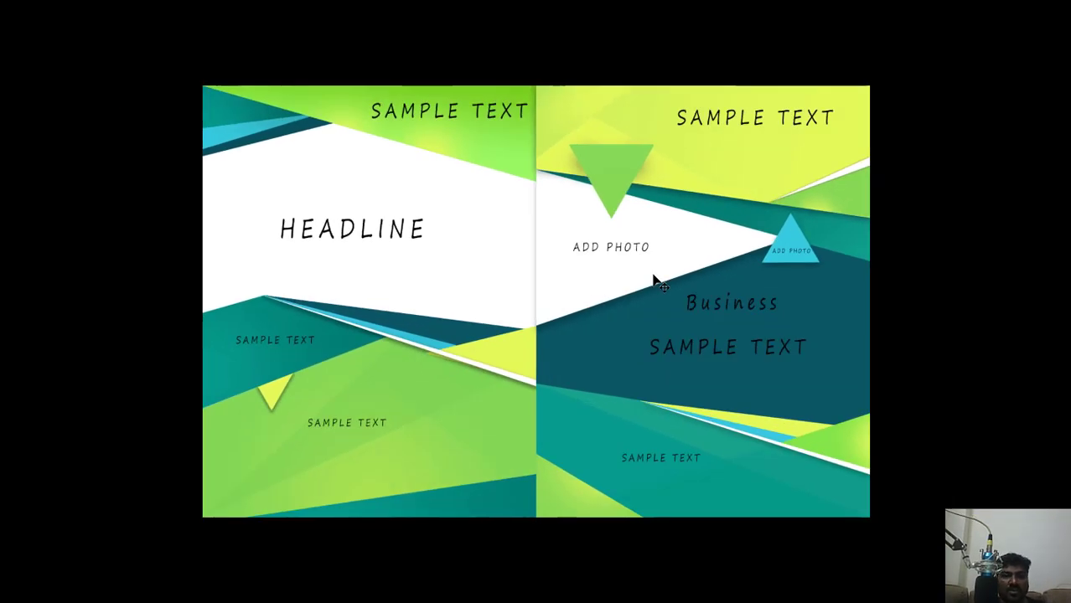